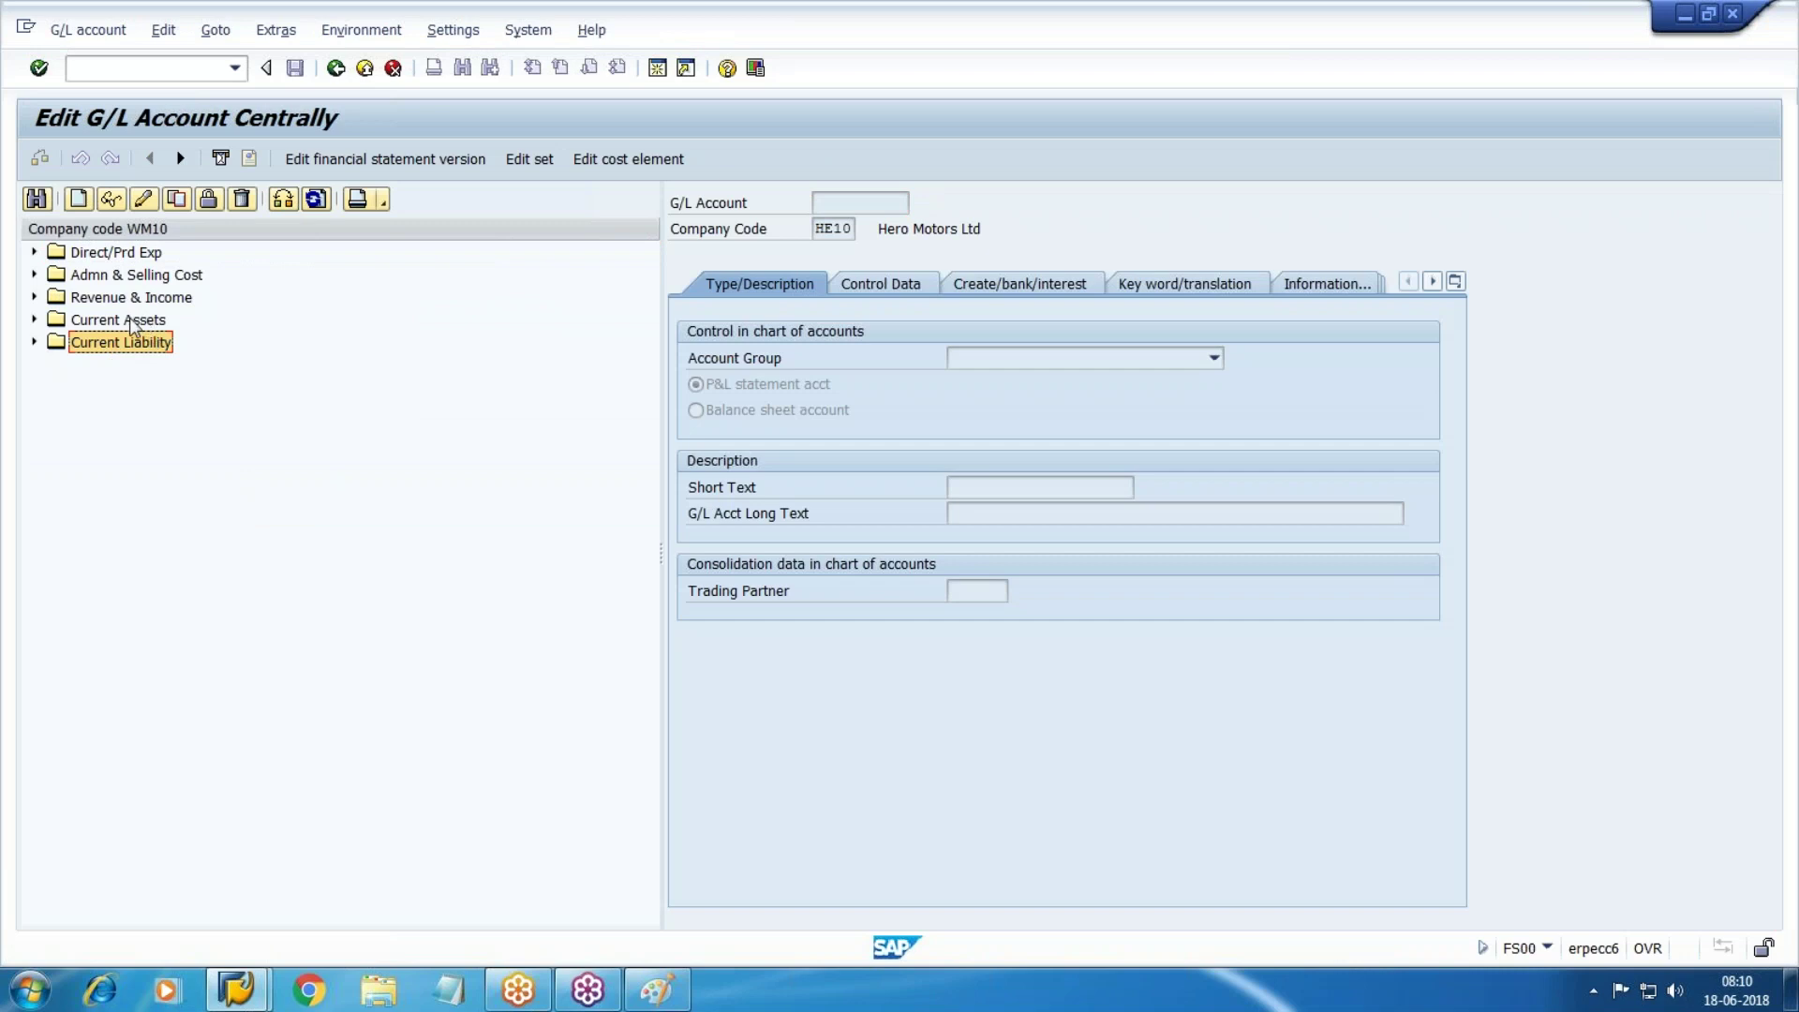
# Start creating G/L account 3008 in company code WM10
pyautogui.click(34, 319)
pyautogui.click(78, 199)
pyautogui.moveTo(214, 314); pyautogui.dragTo(592, 332)
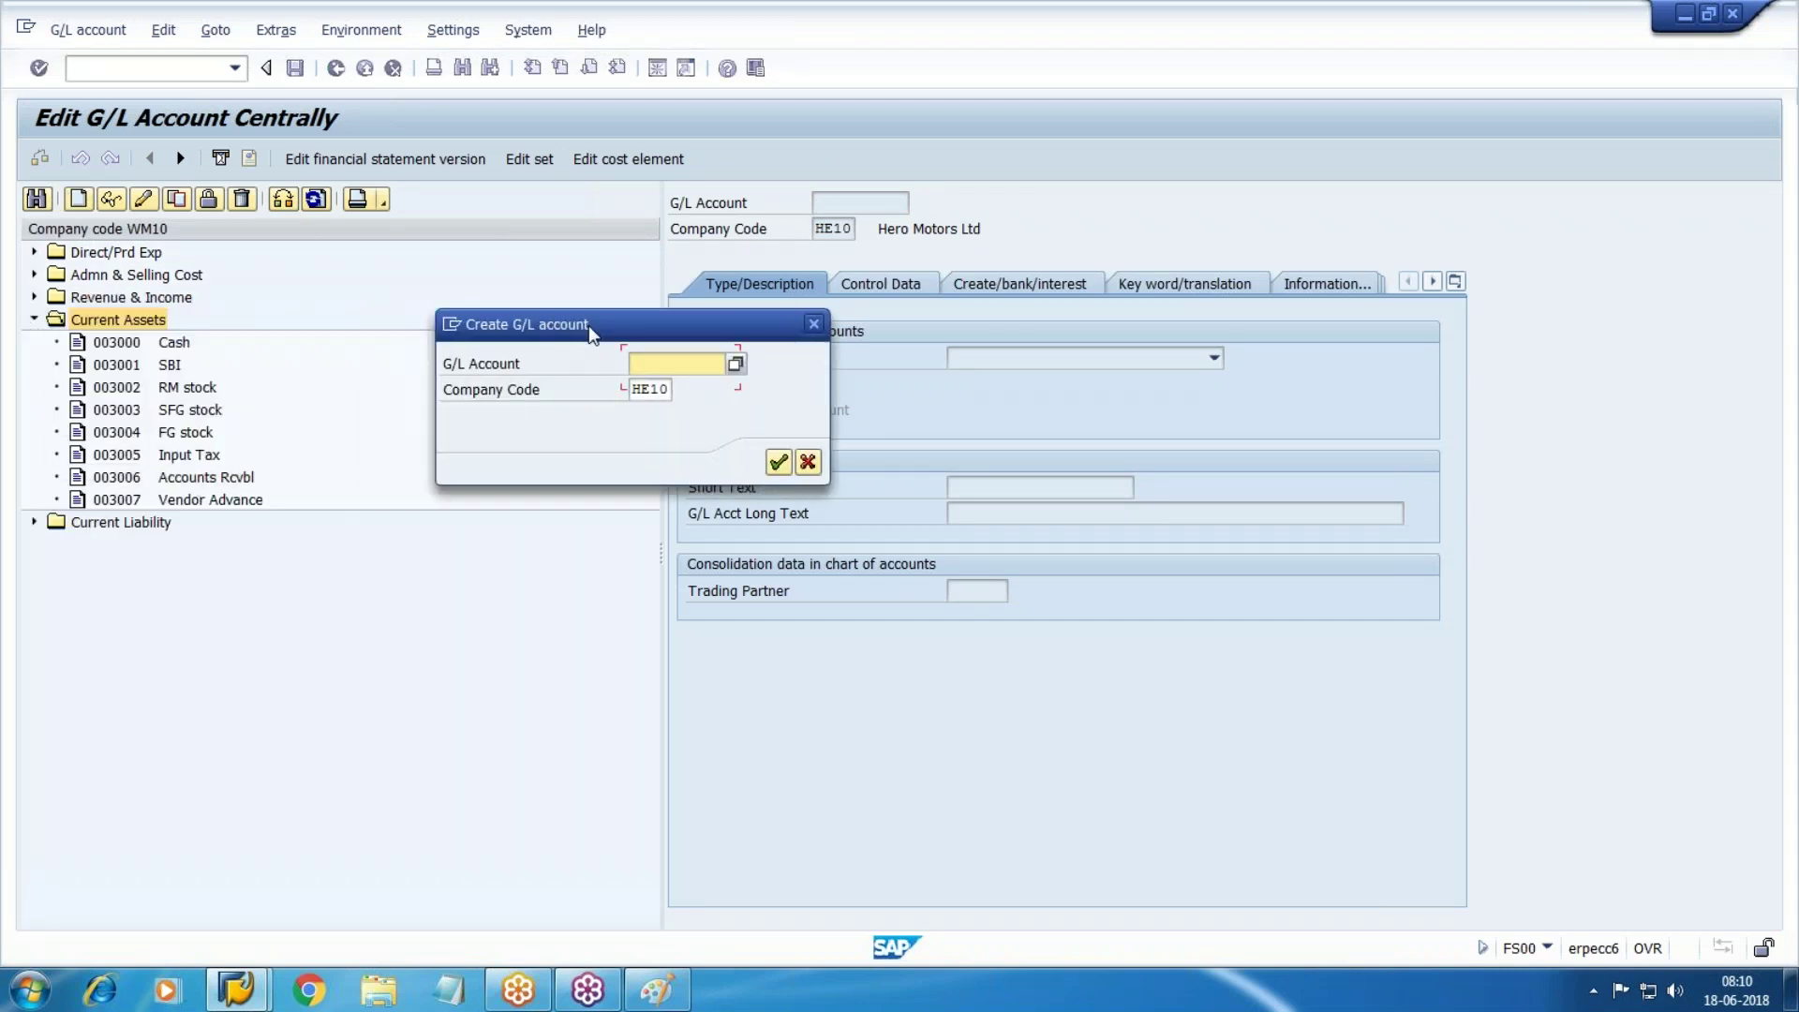
pyautogui.write('300')
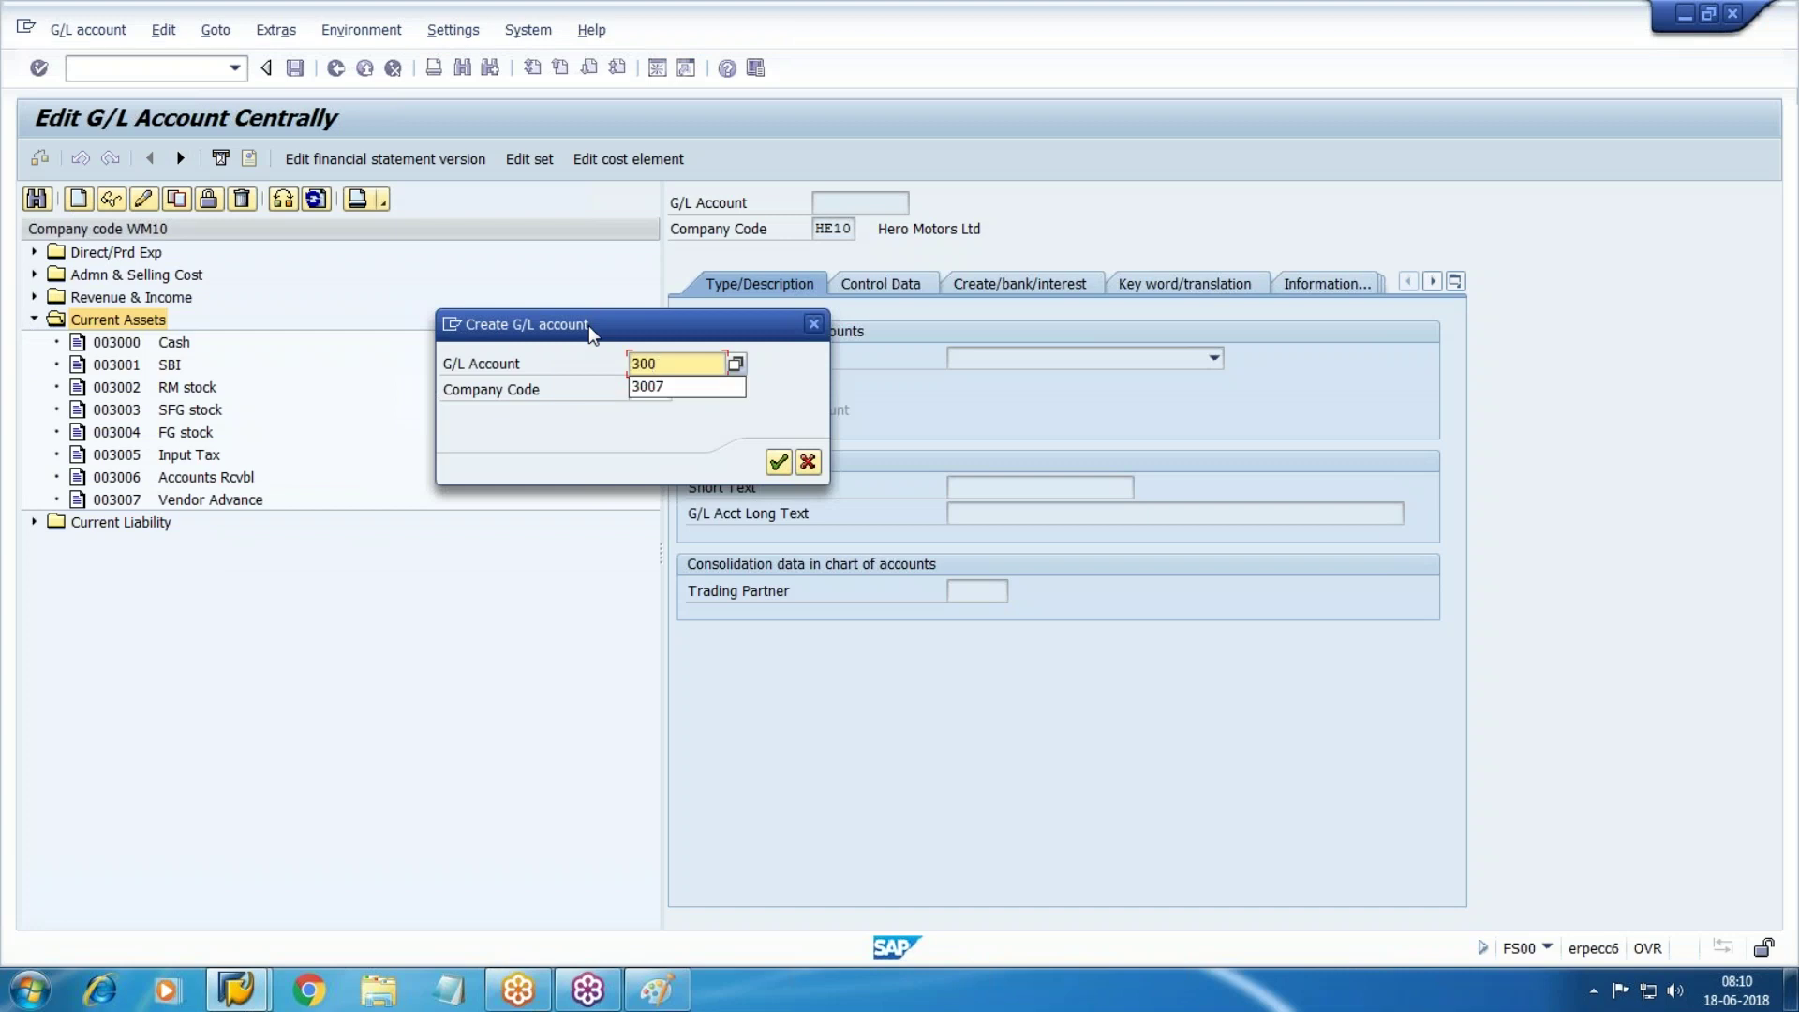
pyautogui.write('8')
pyautogui.press('Tab')
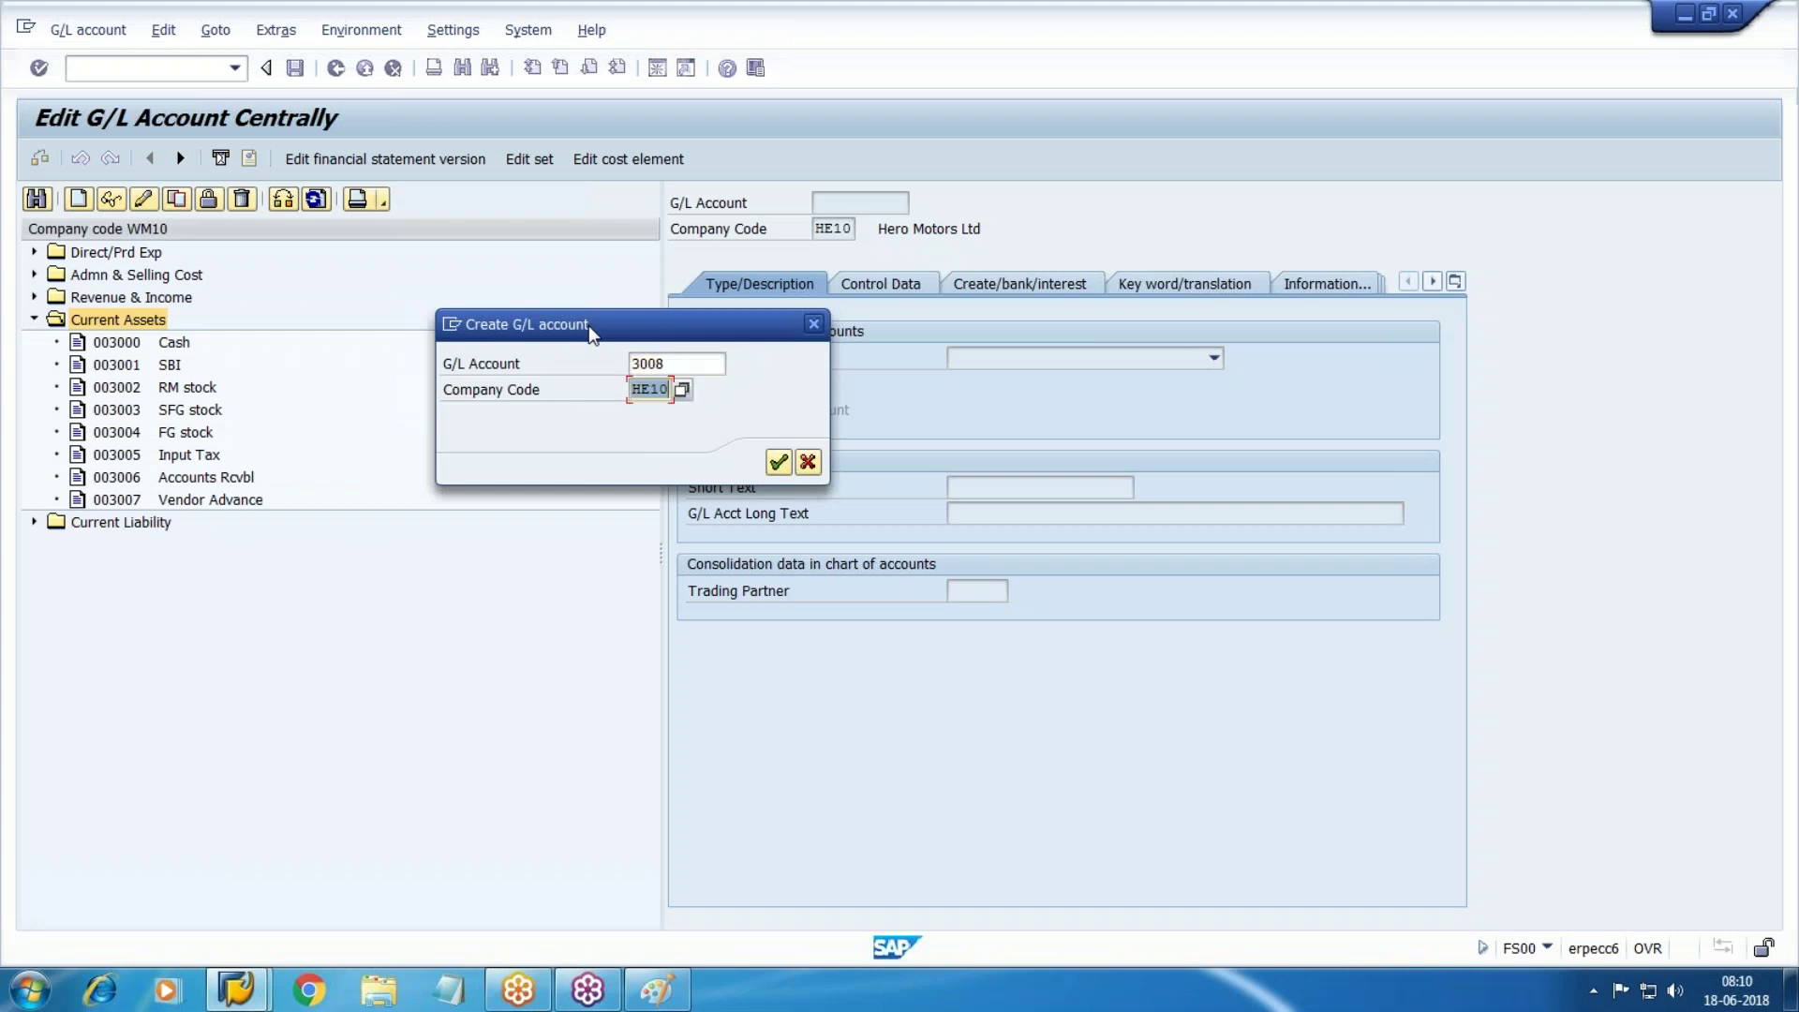
pyautogui.write('WM10')
pyautogui.press('Return')
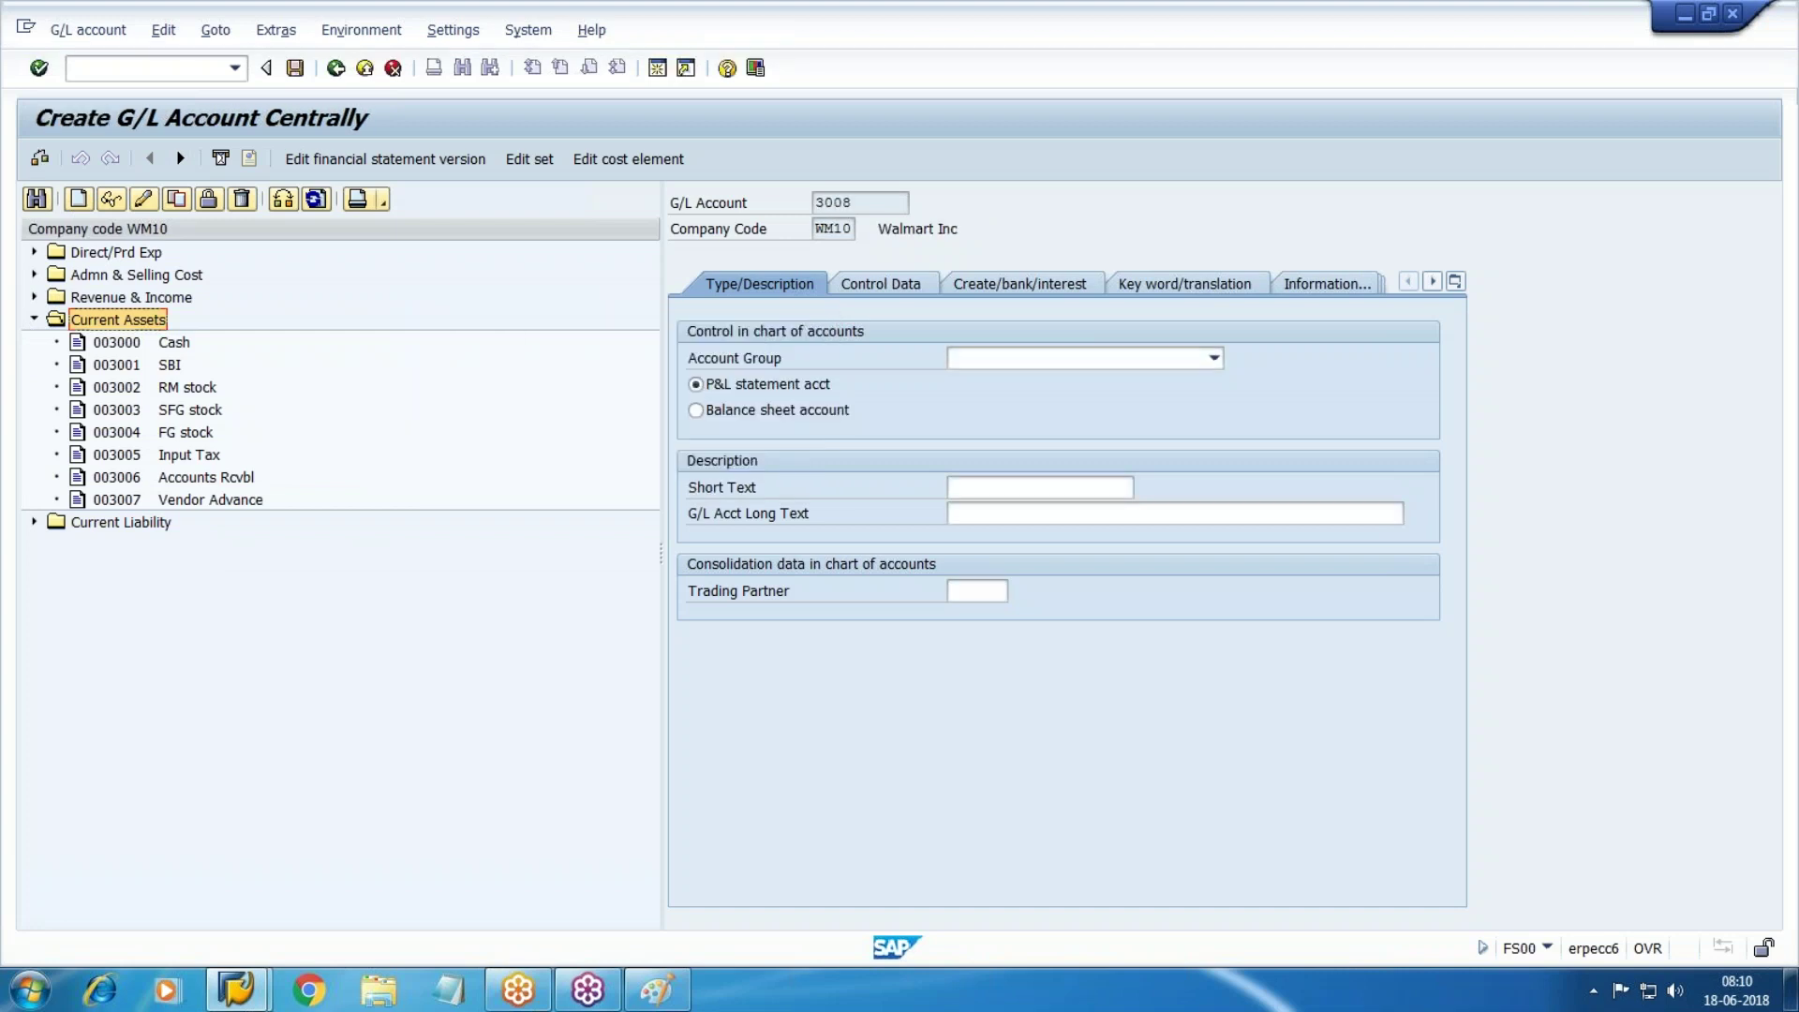
# Assign account 3008 to the Current Assets account group and classify it as a balance sheet account
pyautogui.click(1203, 359)
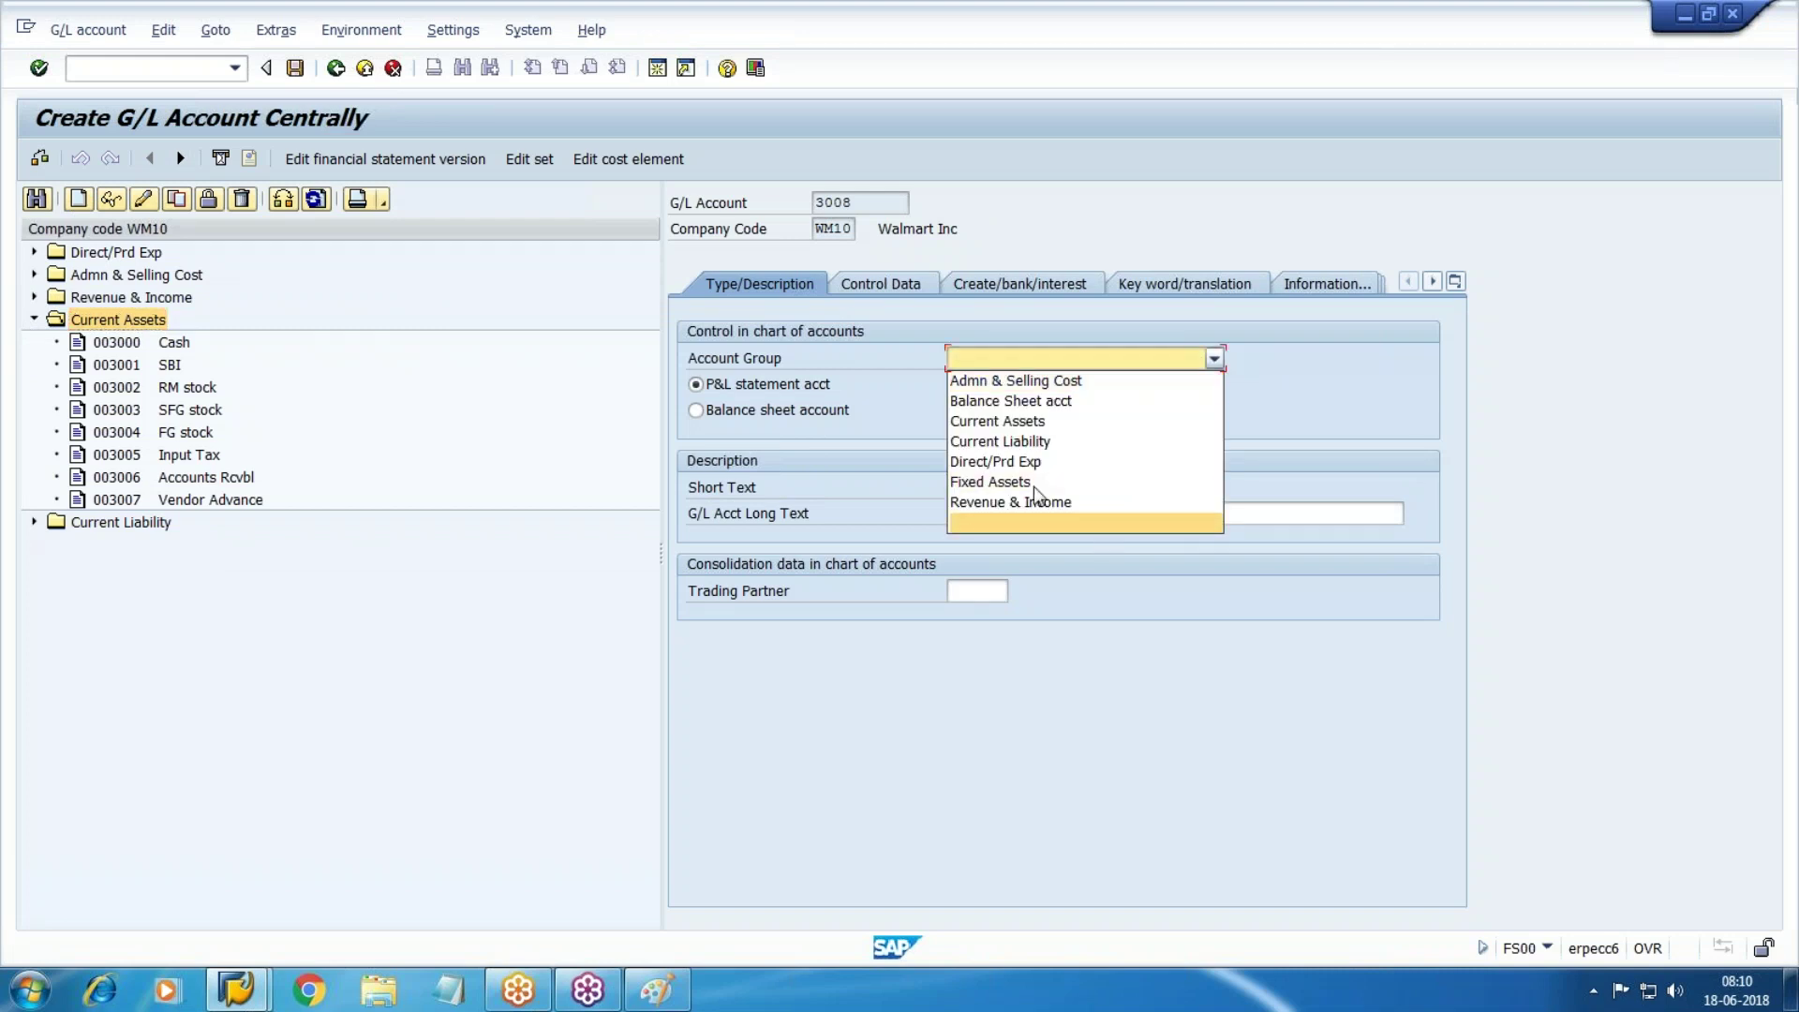
pyautogui.click(1036, 419)
pyautogui.click(787, 410)
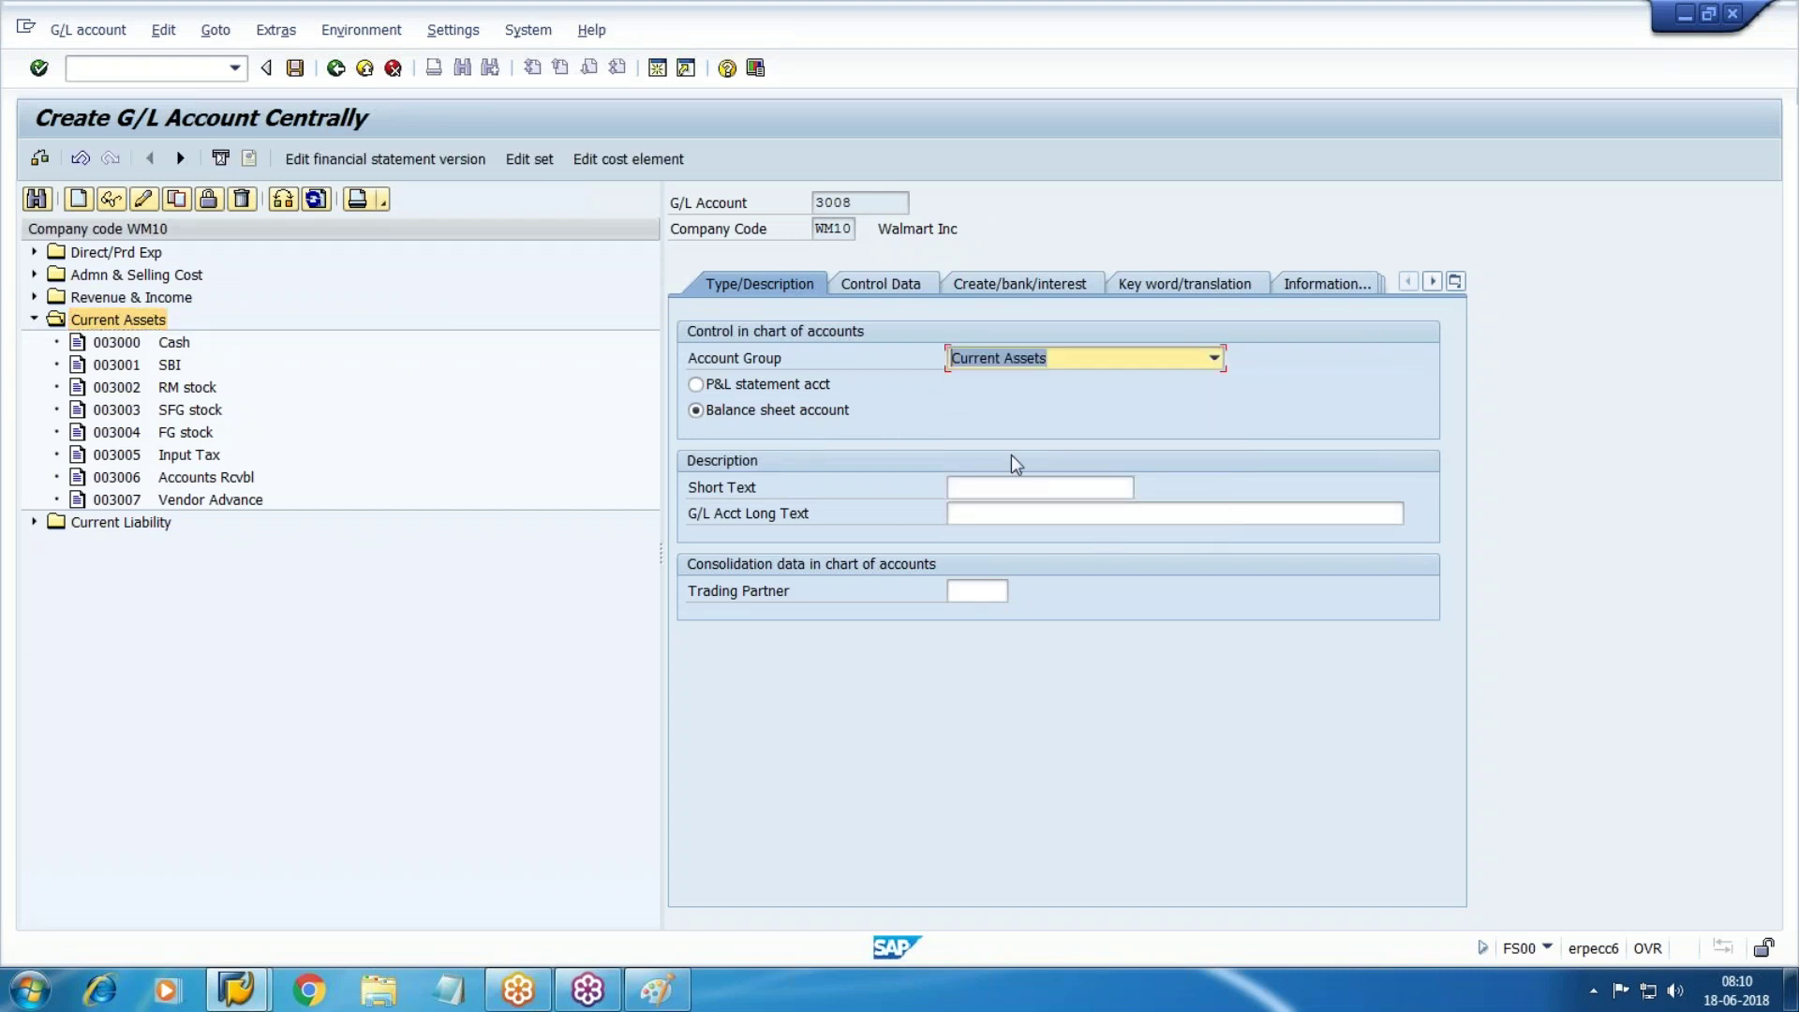
# Enter "Bills Rcvbl" as both the short text and the G/L account long text
pyautogui.click(1039, 489)
pyautogui.write('Bi')
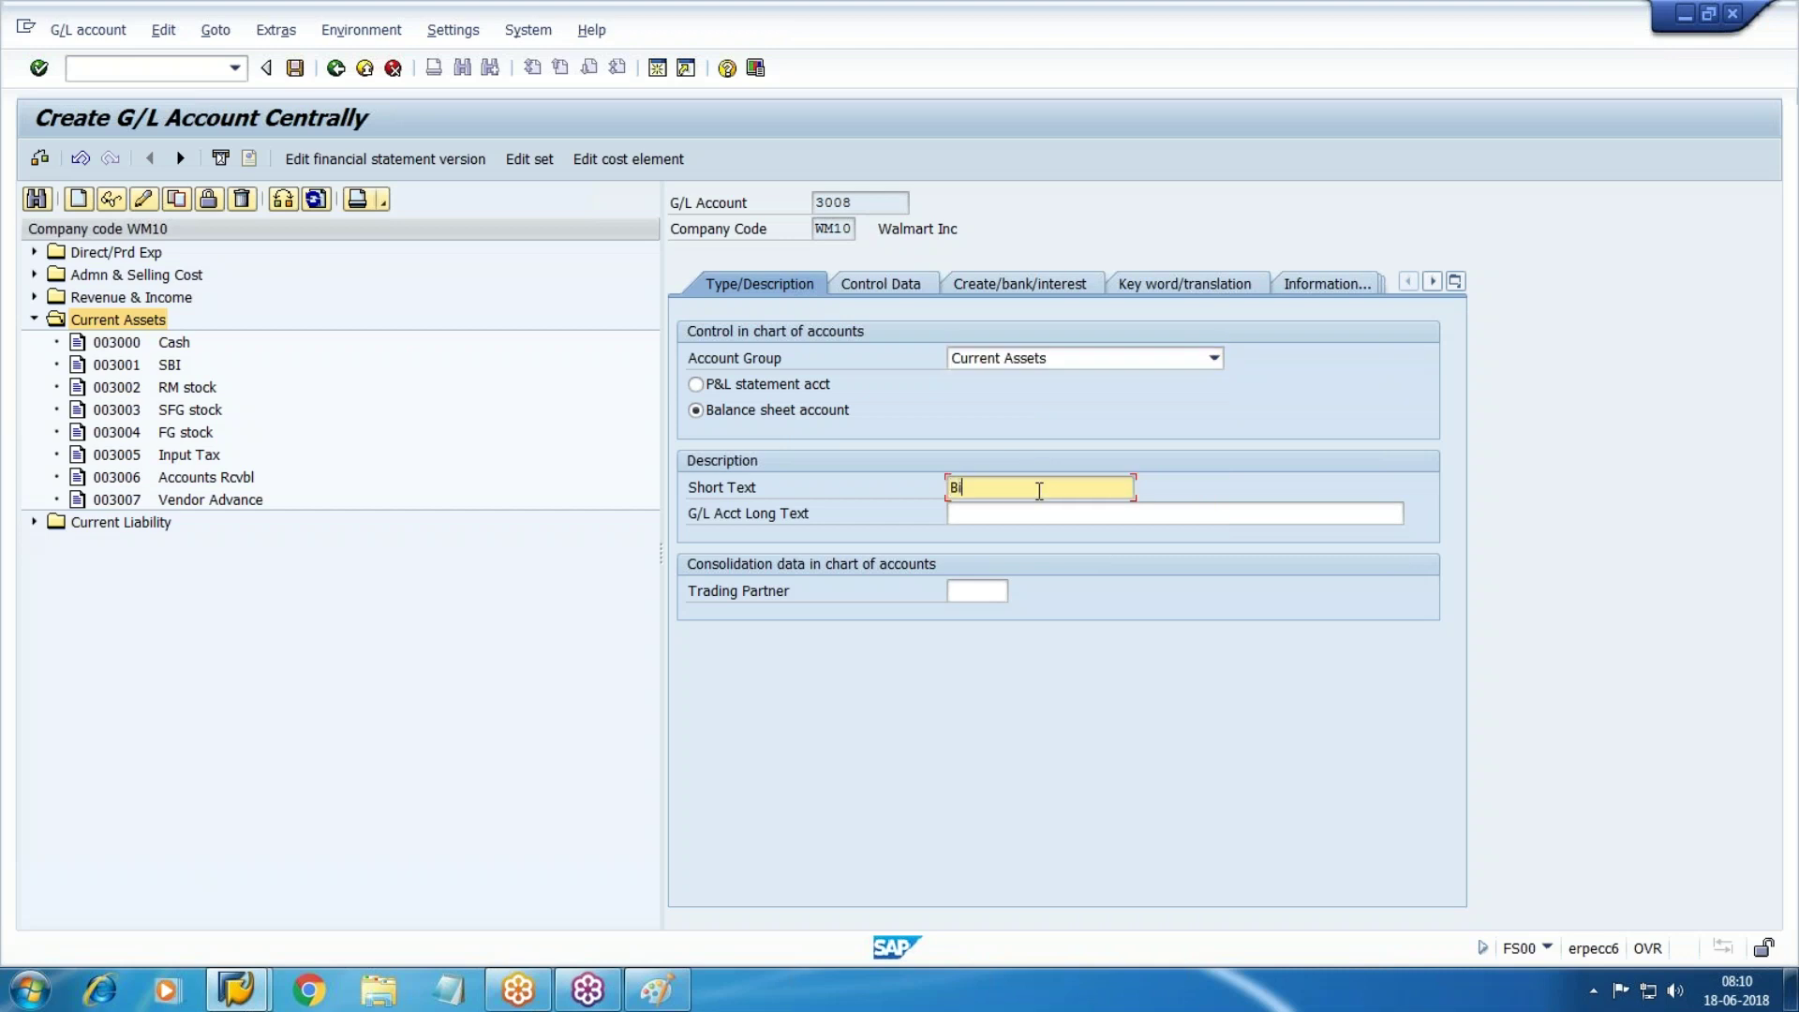
pyautogui.write('lls Rcvbl')
pyautogui.press('Tab')
pyautogui.hotkey('shift', 'Tab')
pyautogui.hotkey('ctrl', 'c')
pyautogui.press('Tab')
pyautogui.hotkey('ctrl', 'v')
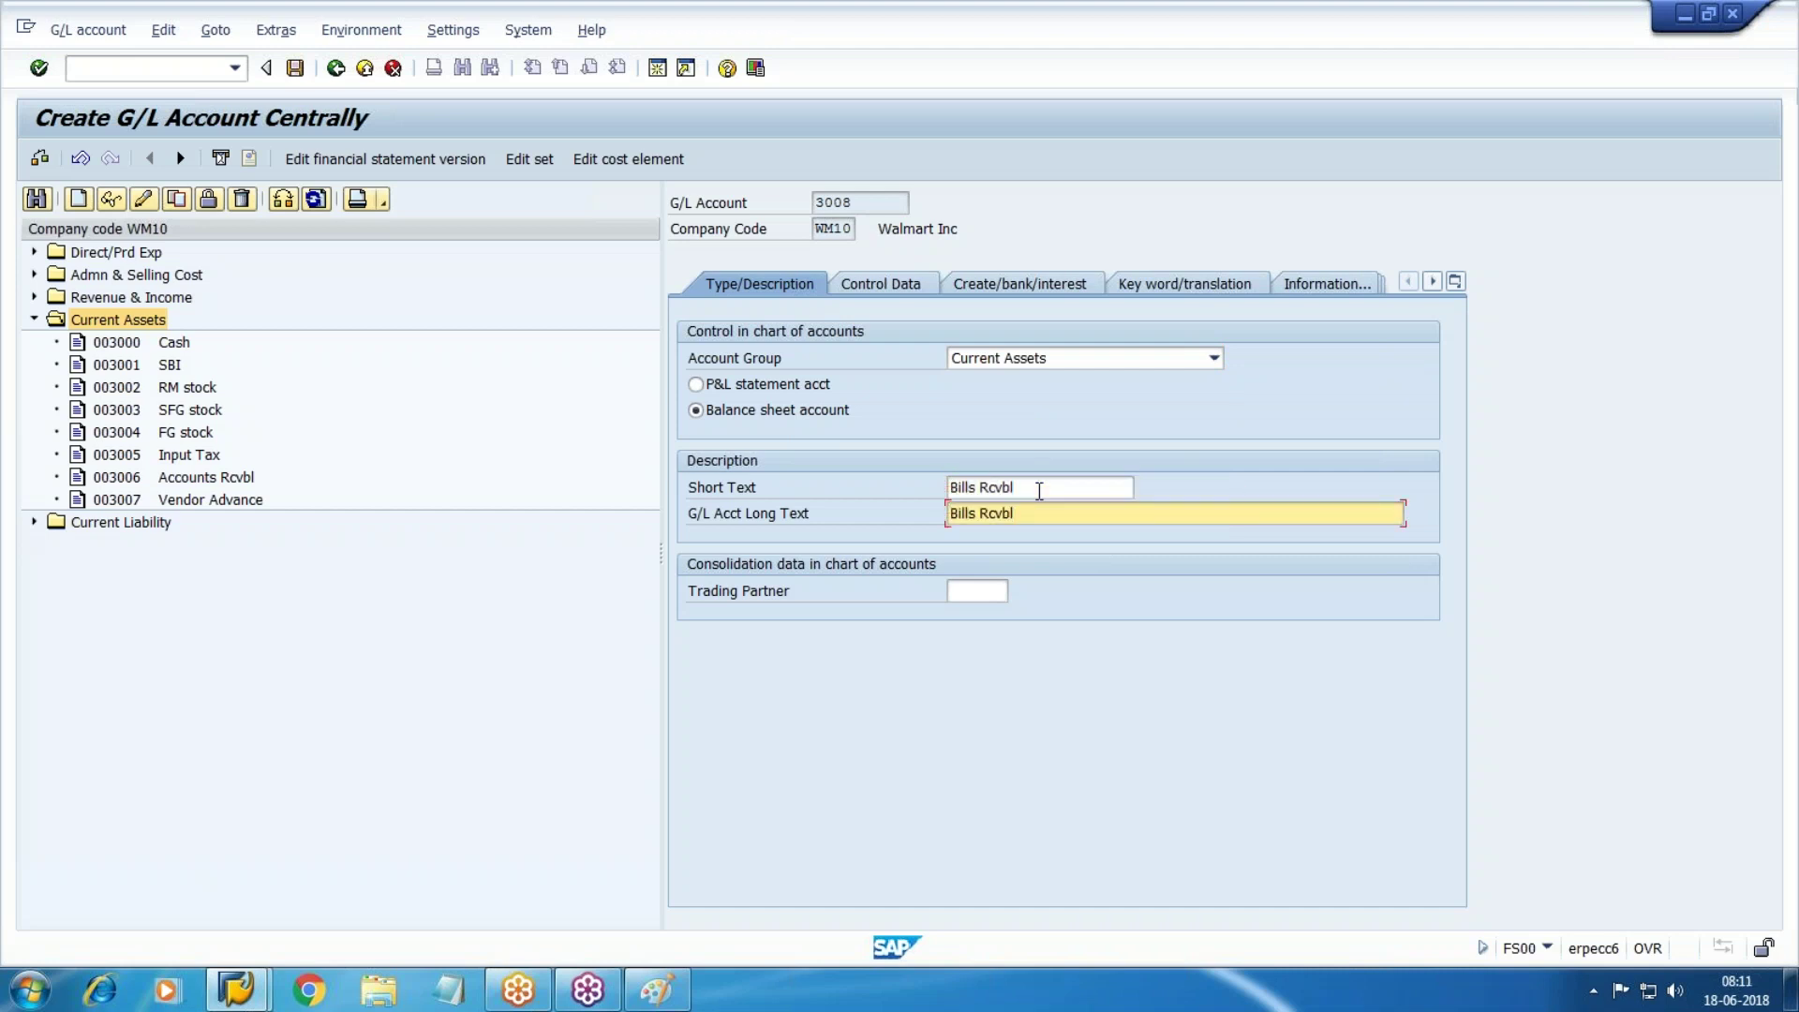
# In the control data, make the account a reconciliation account for the account type Customers
pyautogui.click(897, 288)
pyautogui.press('Tab')
pyautogui.press('Tab')
pyautogui.press('Tab')
pyautogui.press('Tab')
pyautogui.press('Tab')
pyautogui.press('Tab')
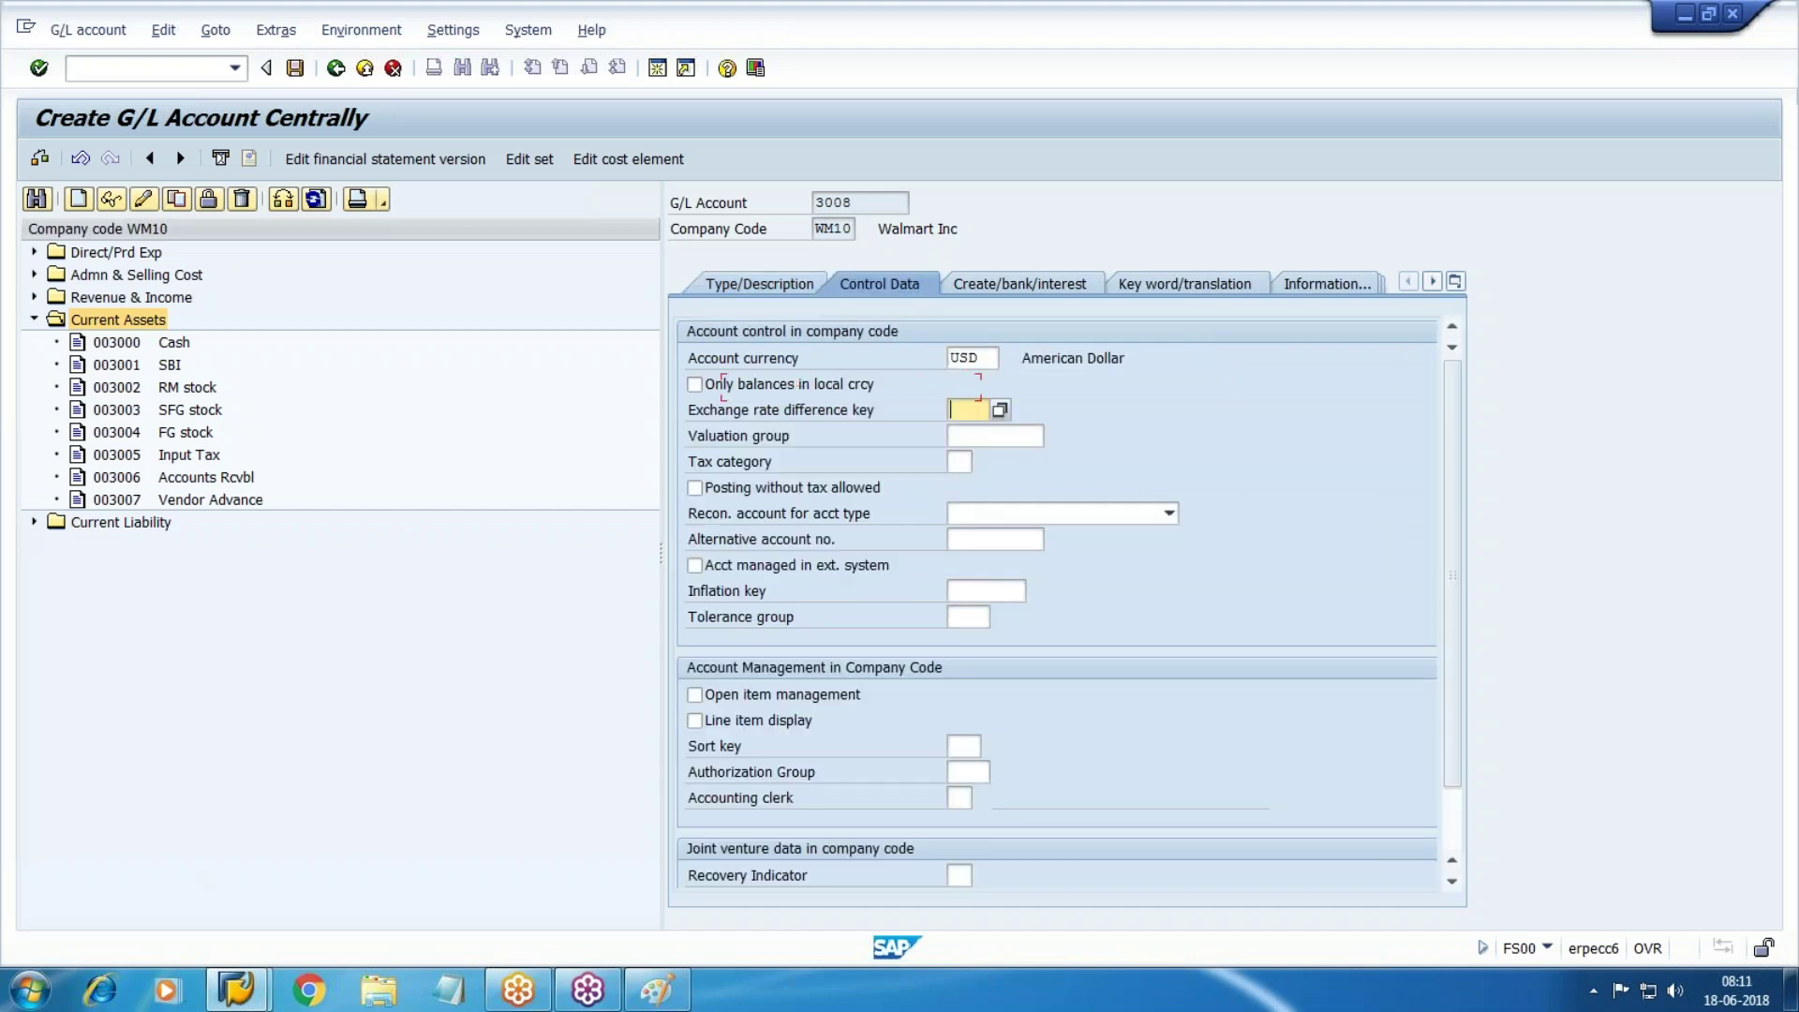
pyautogui.press('c')
pyautogui.press('Tab')
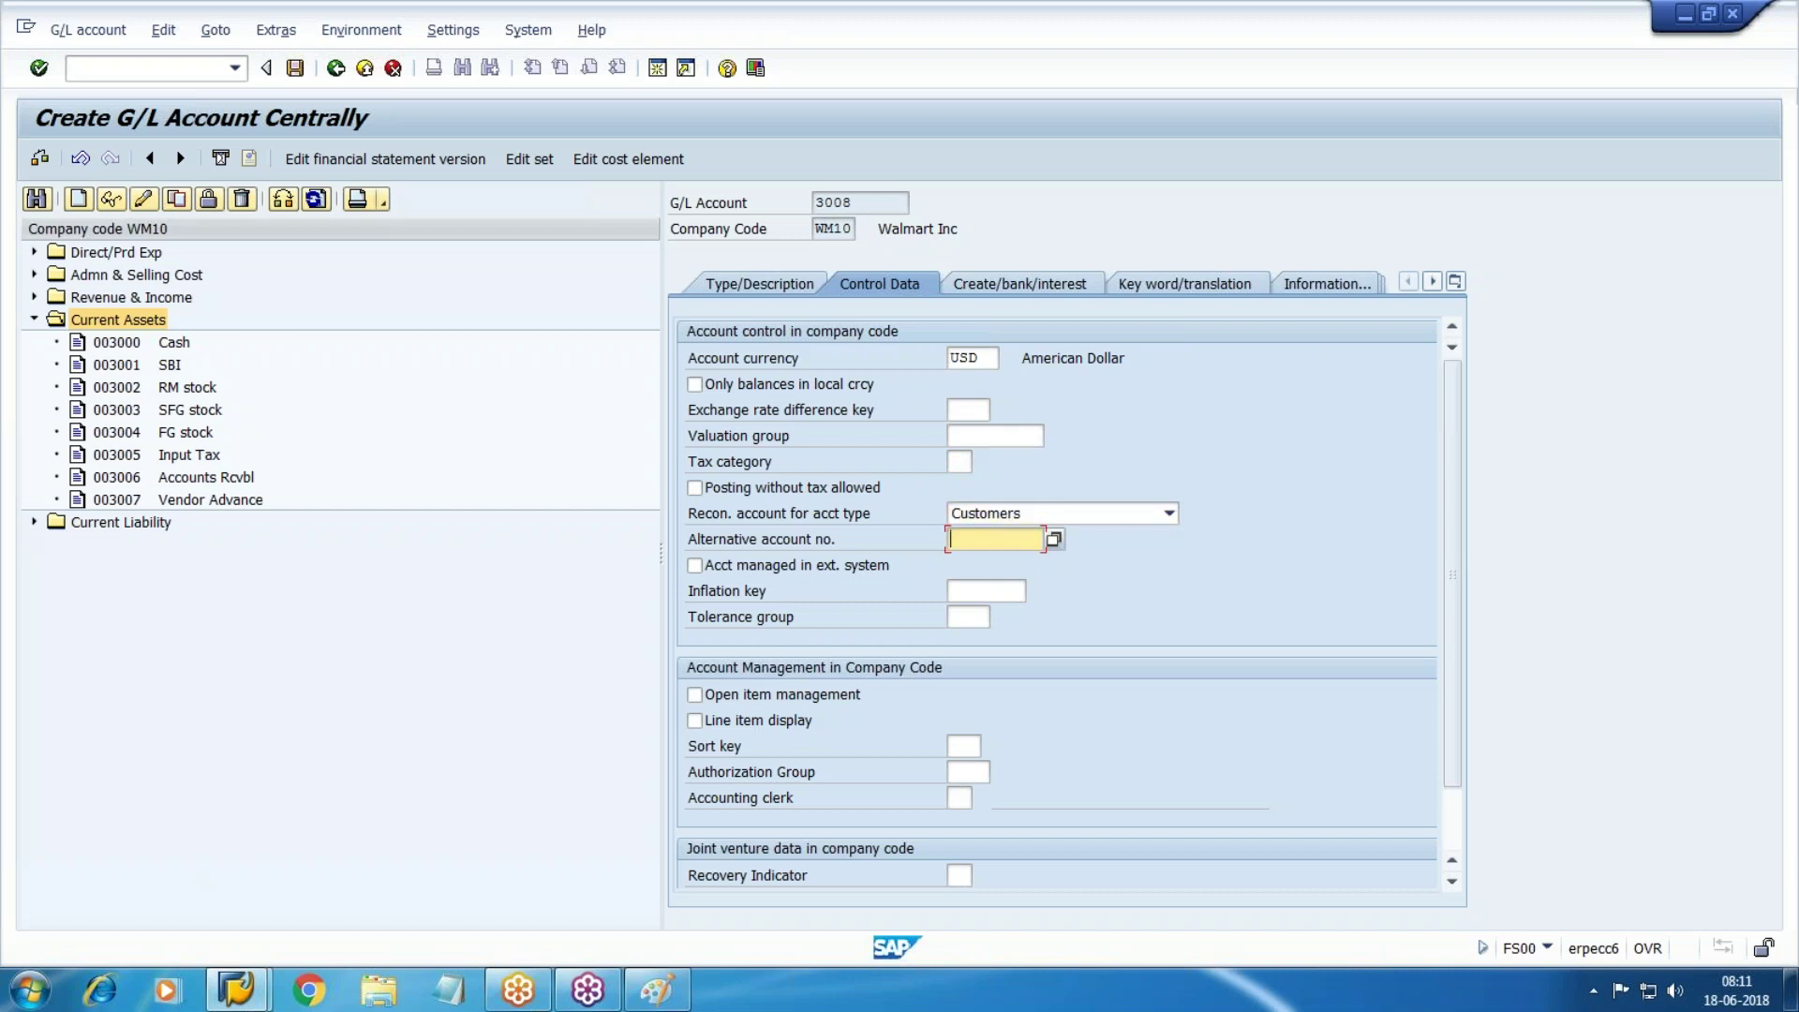
# Enable line item display for the account and set its sort key to 031
pyautogui.press('Tab')
pyautogui.press('Tab')
pyautogui.press('Tab')
pyautogui.press('Tab')
pyautogui.press('Tab')
pyautogui.hotkey('shift', 'Tab')
pyautogui.press('space')
pyautogui.press('Tab')
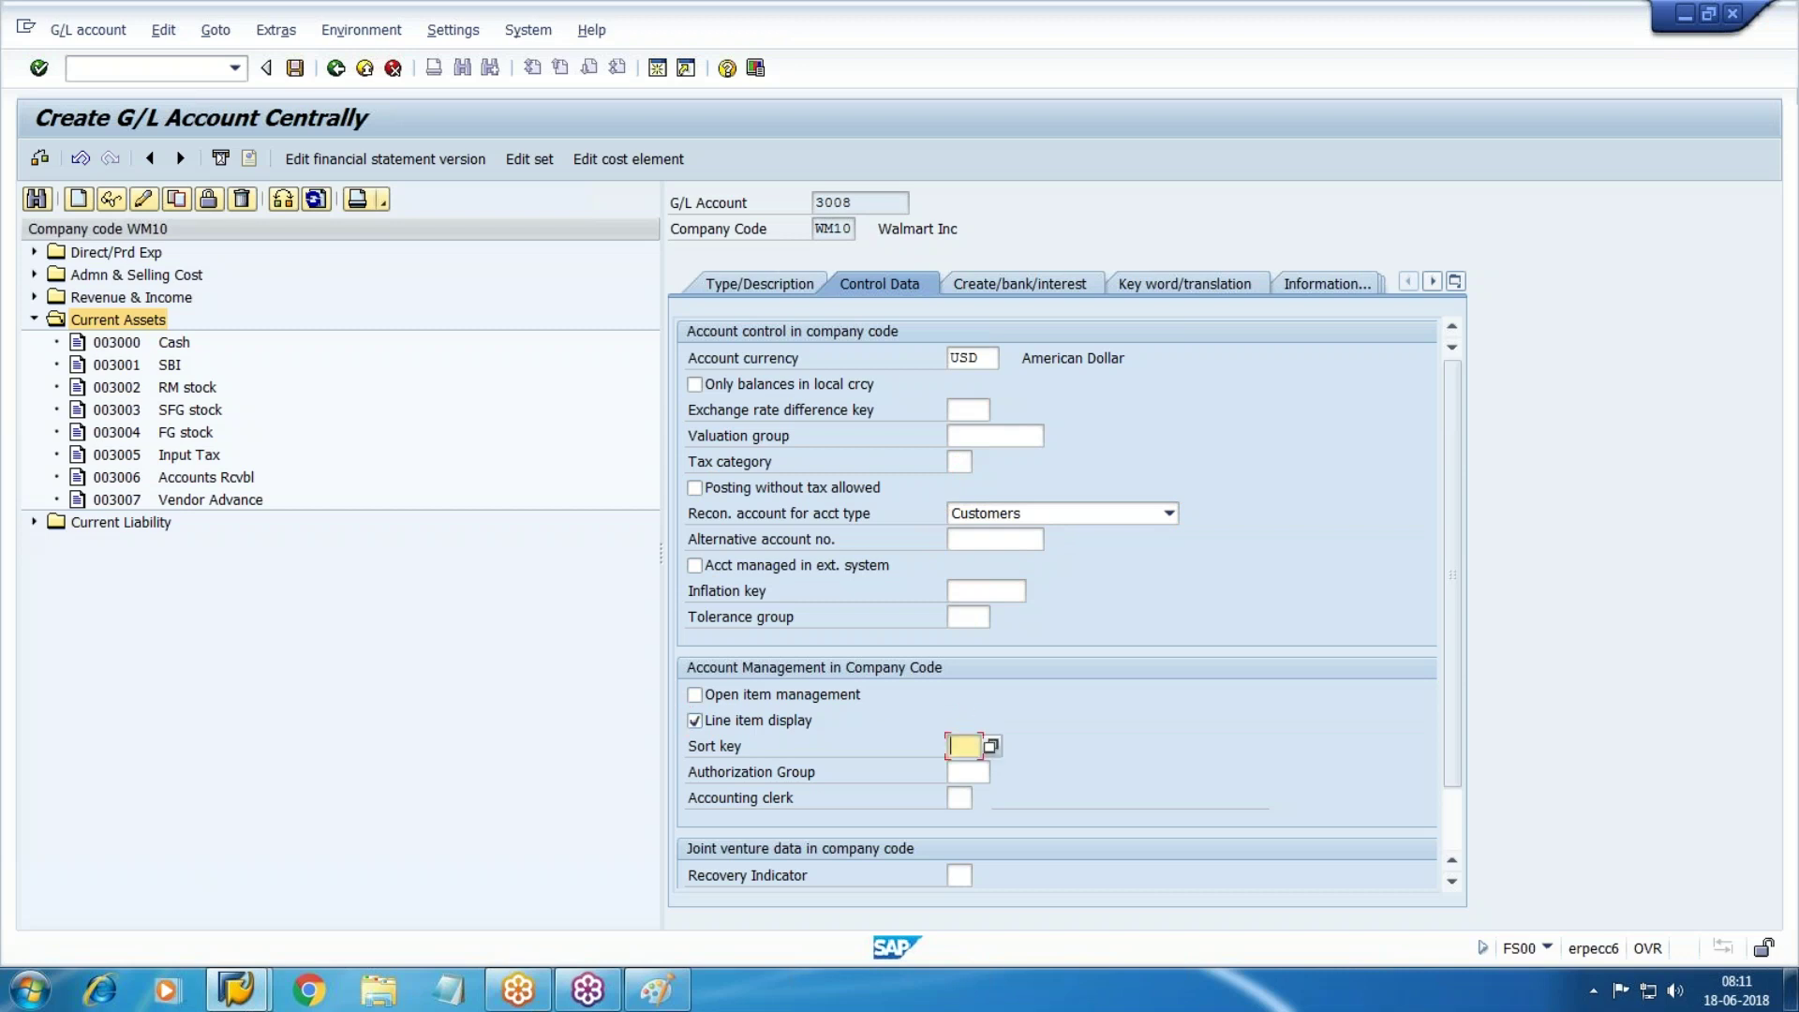
pyautogui.write('00')
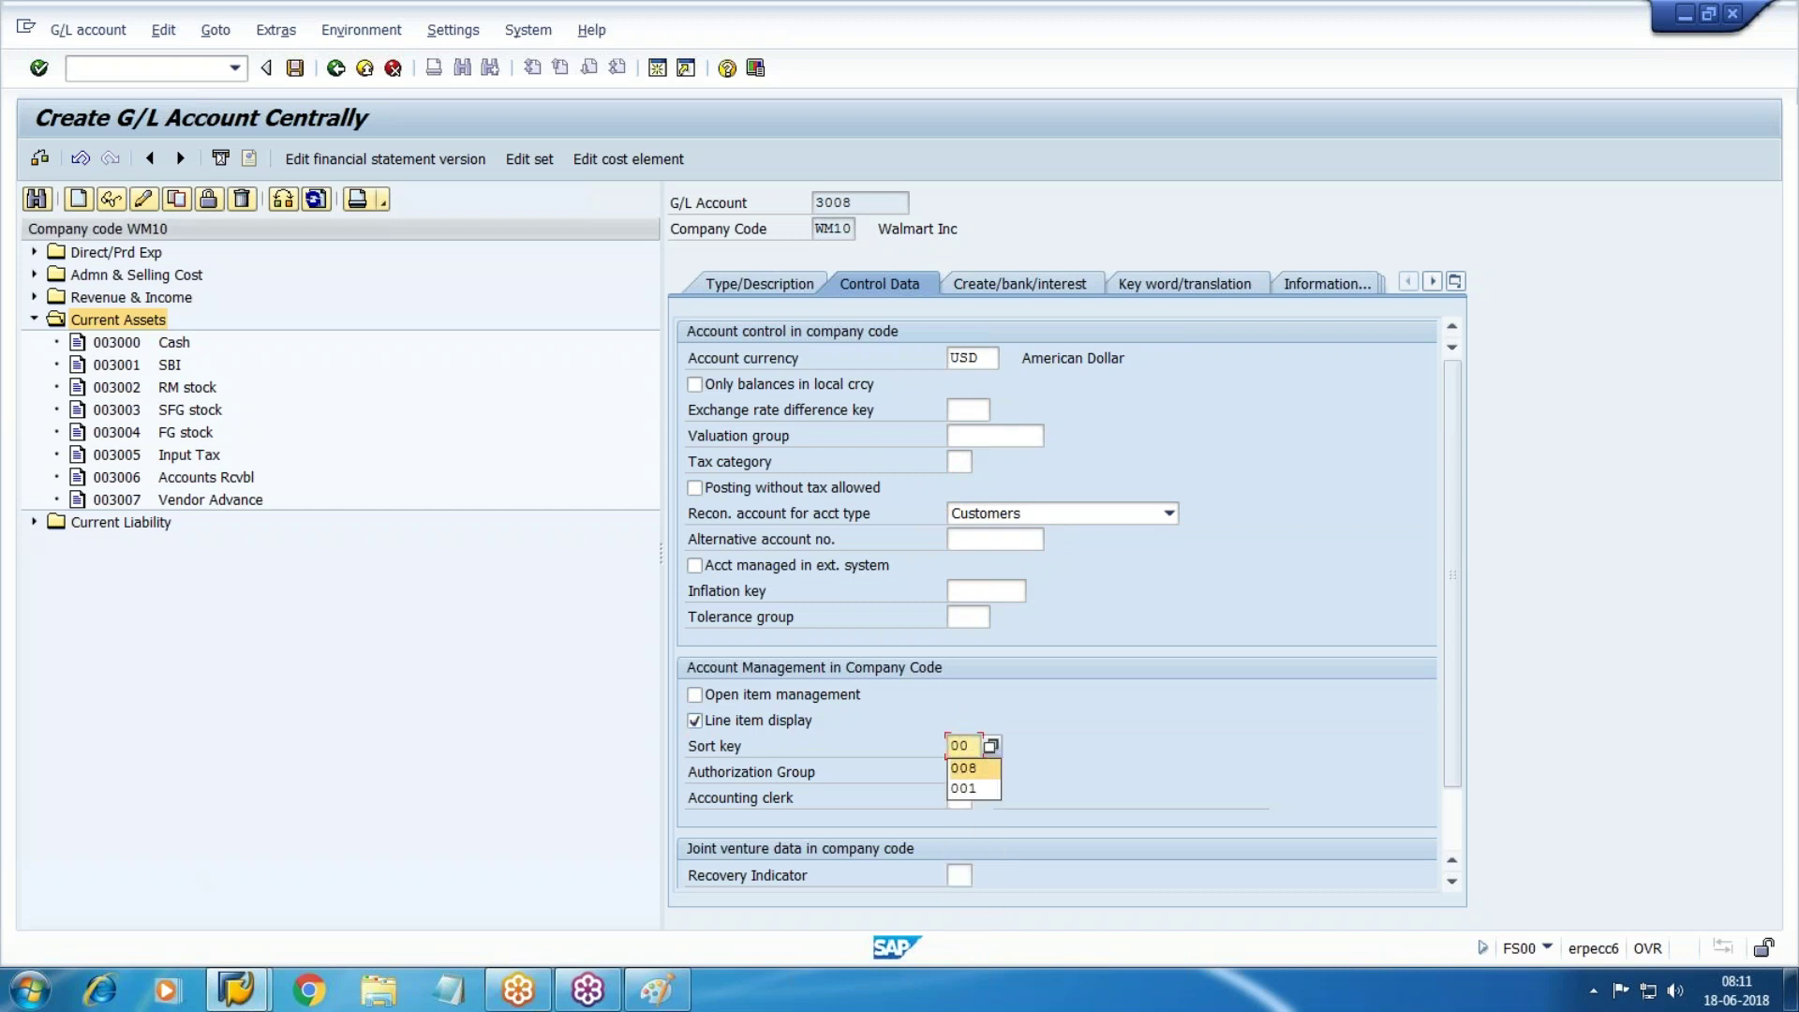
pyautogui.press('BackSpace')
pyautogui.write('031')
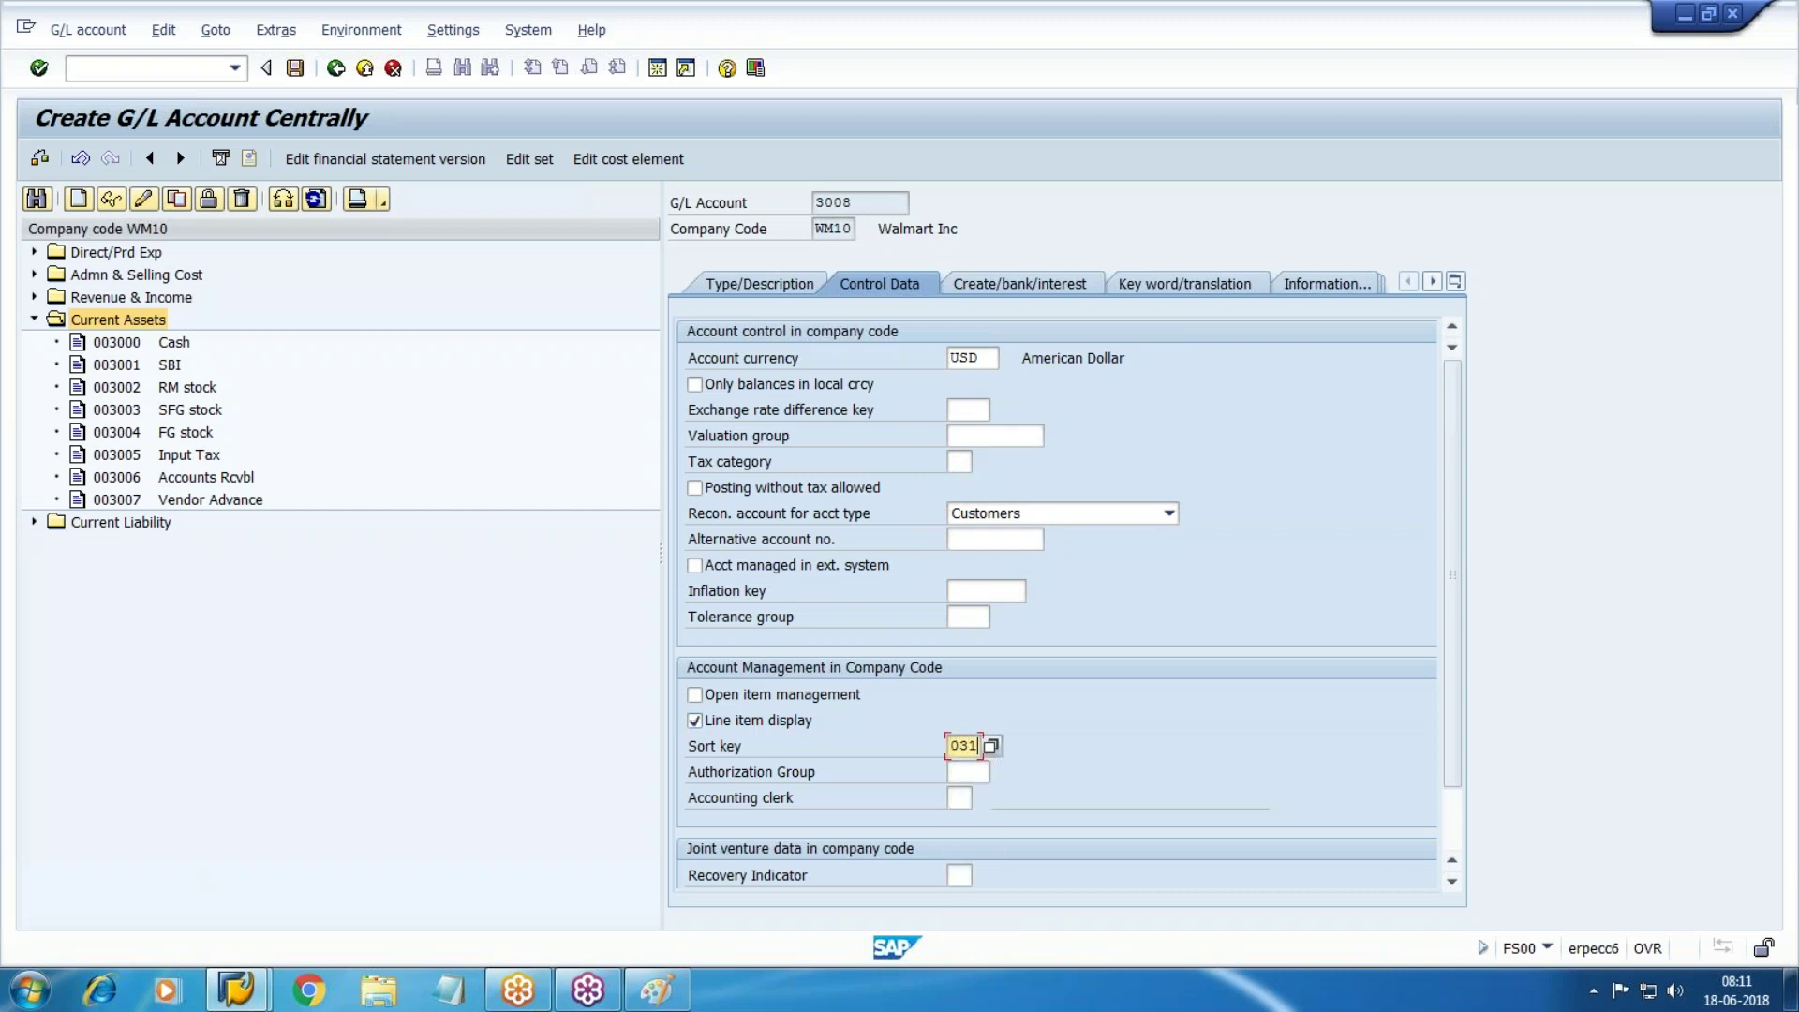
# Assign field status group G067 (Reconciliation accounts) and save the Bills Rcvbl account
pyautogui.click(1061, 289)
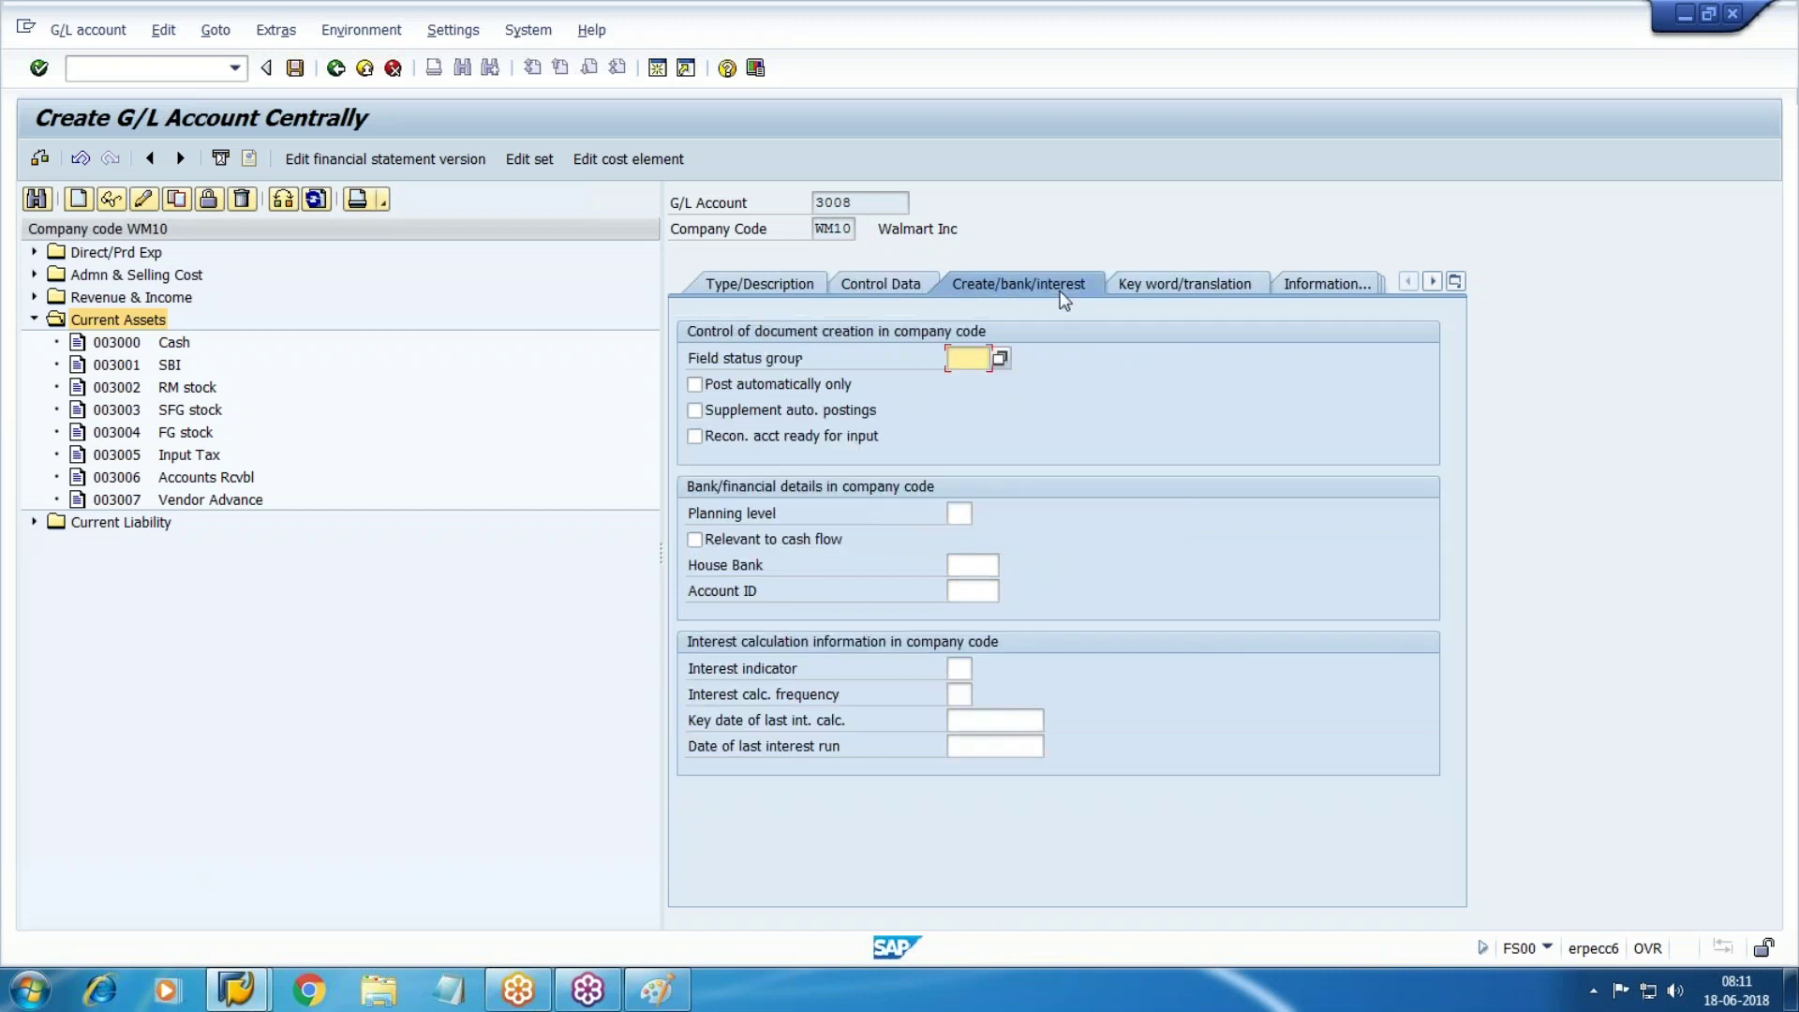
pyautogui.click(974, 358)
pyautogui.press('F4')
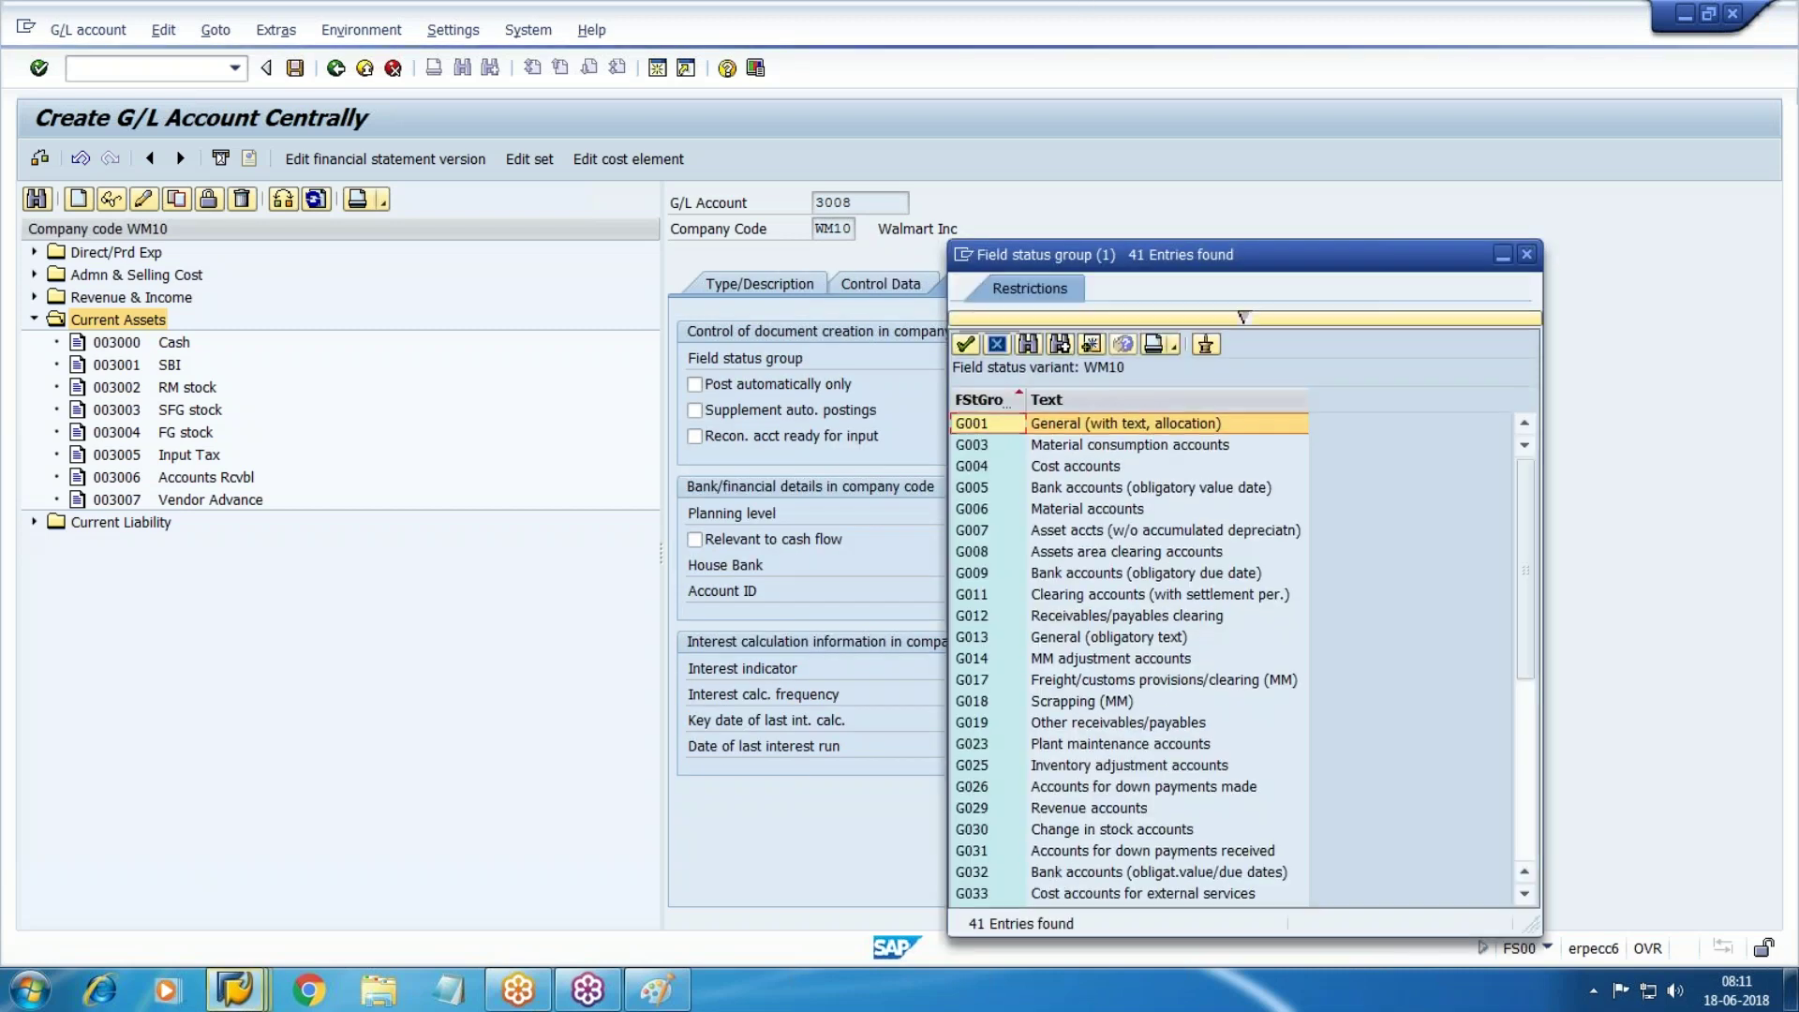
pyautogui.scroll(-6, 1106, 694)
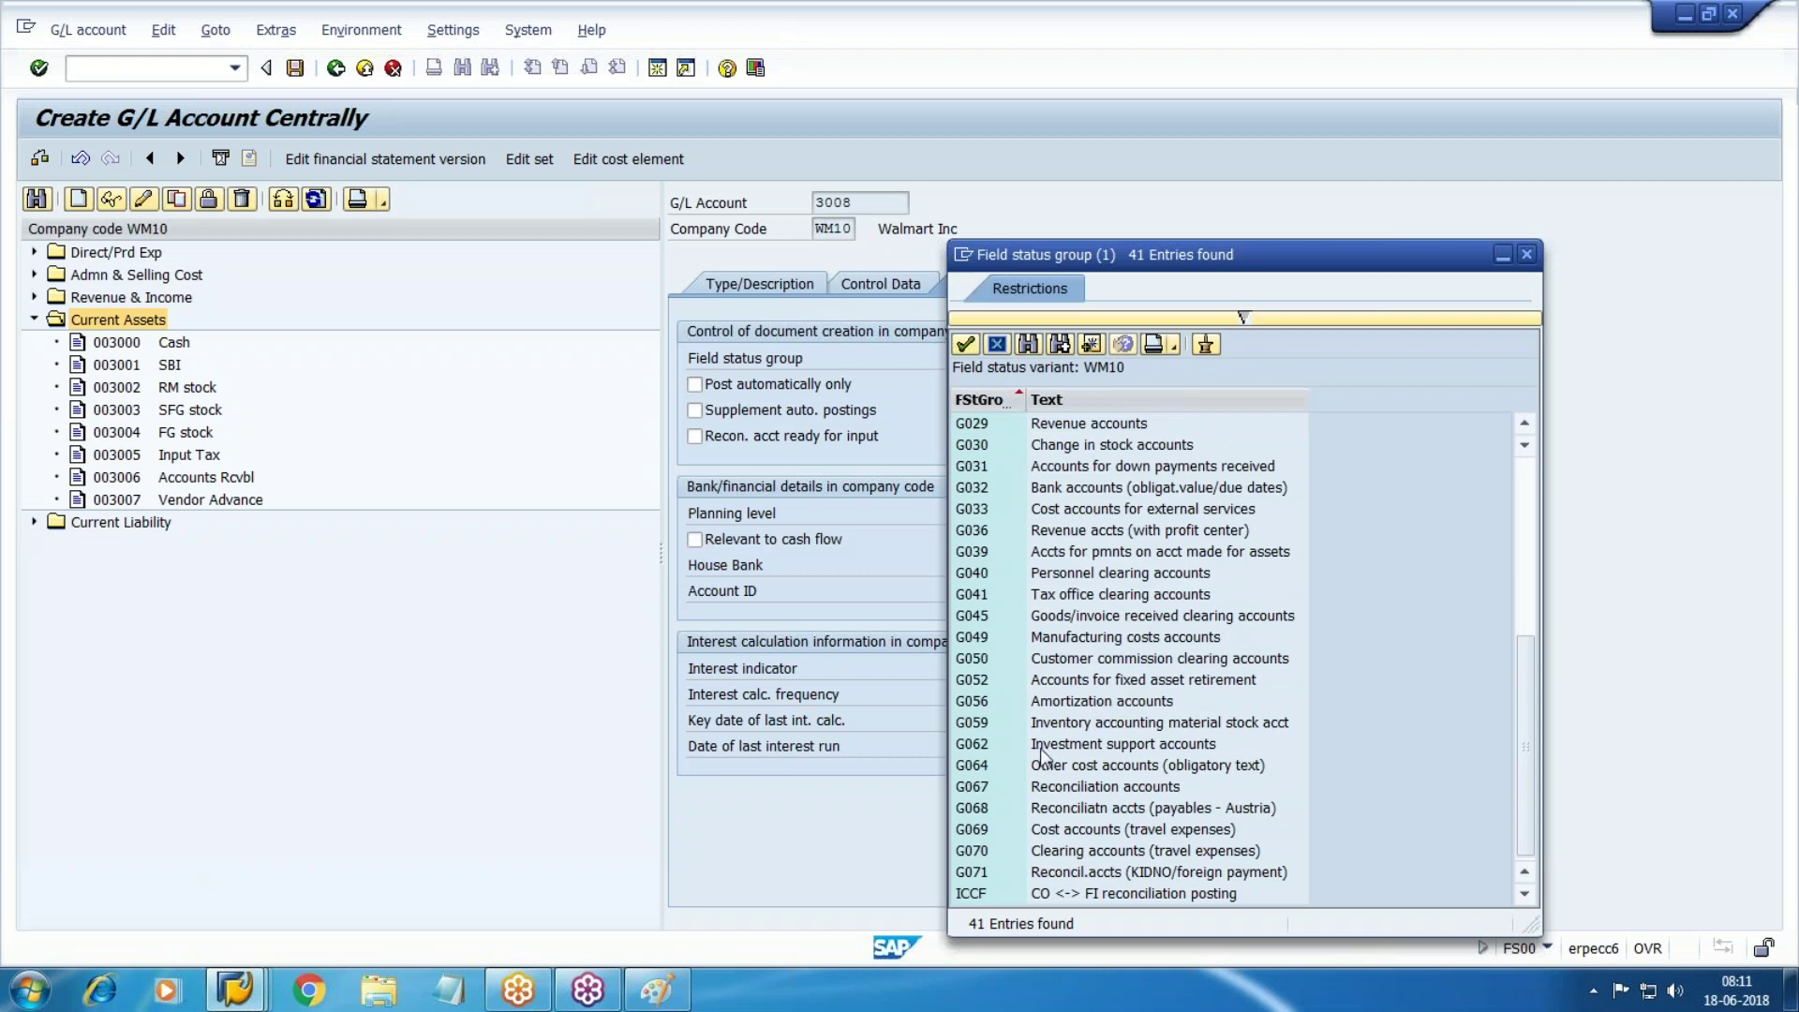
pyautogui.doubleClick(1084, 785)
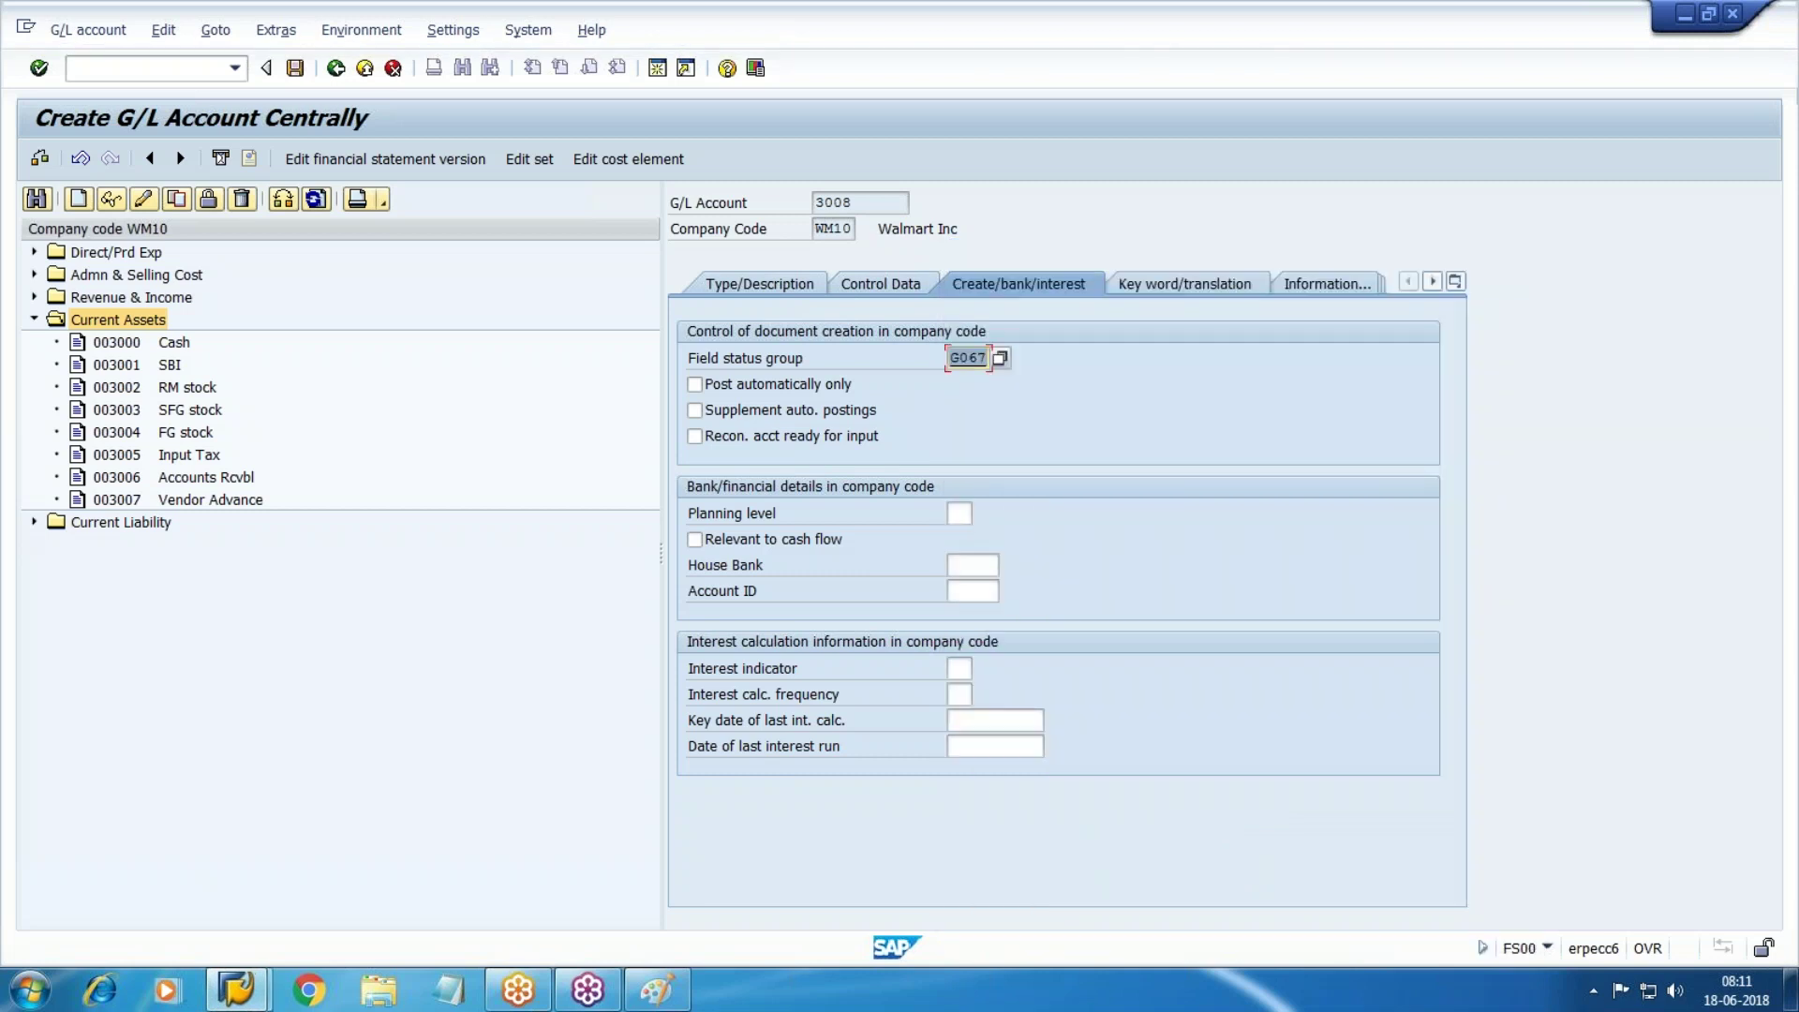
pyautogui.hotkey('ctrl', 's')
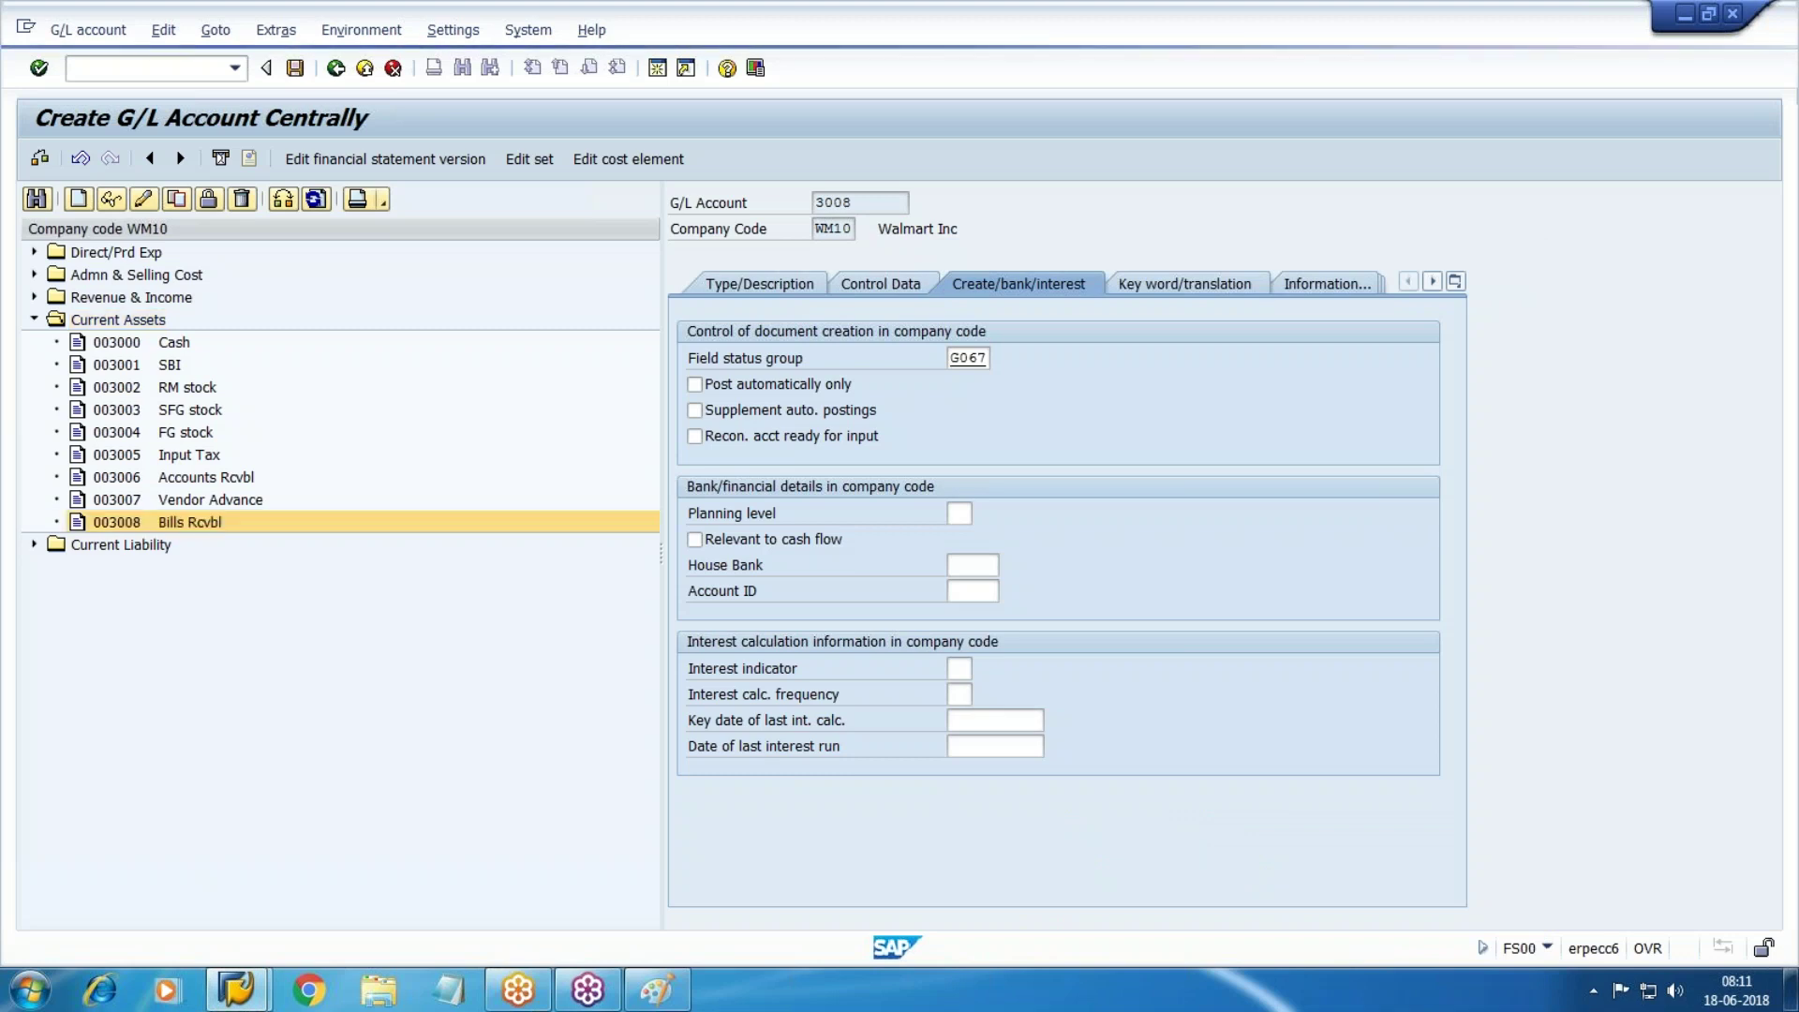
pyautogui.click(192, 456)
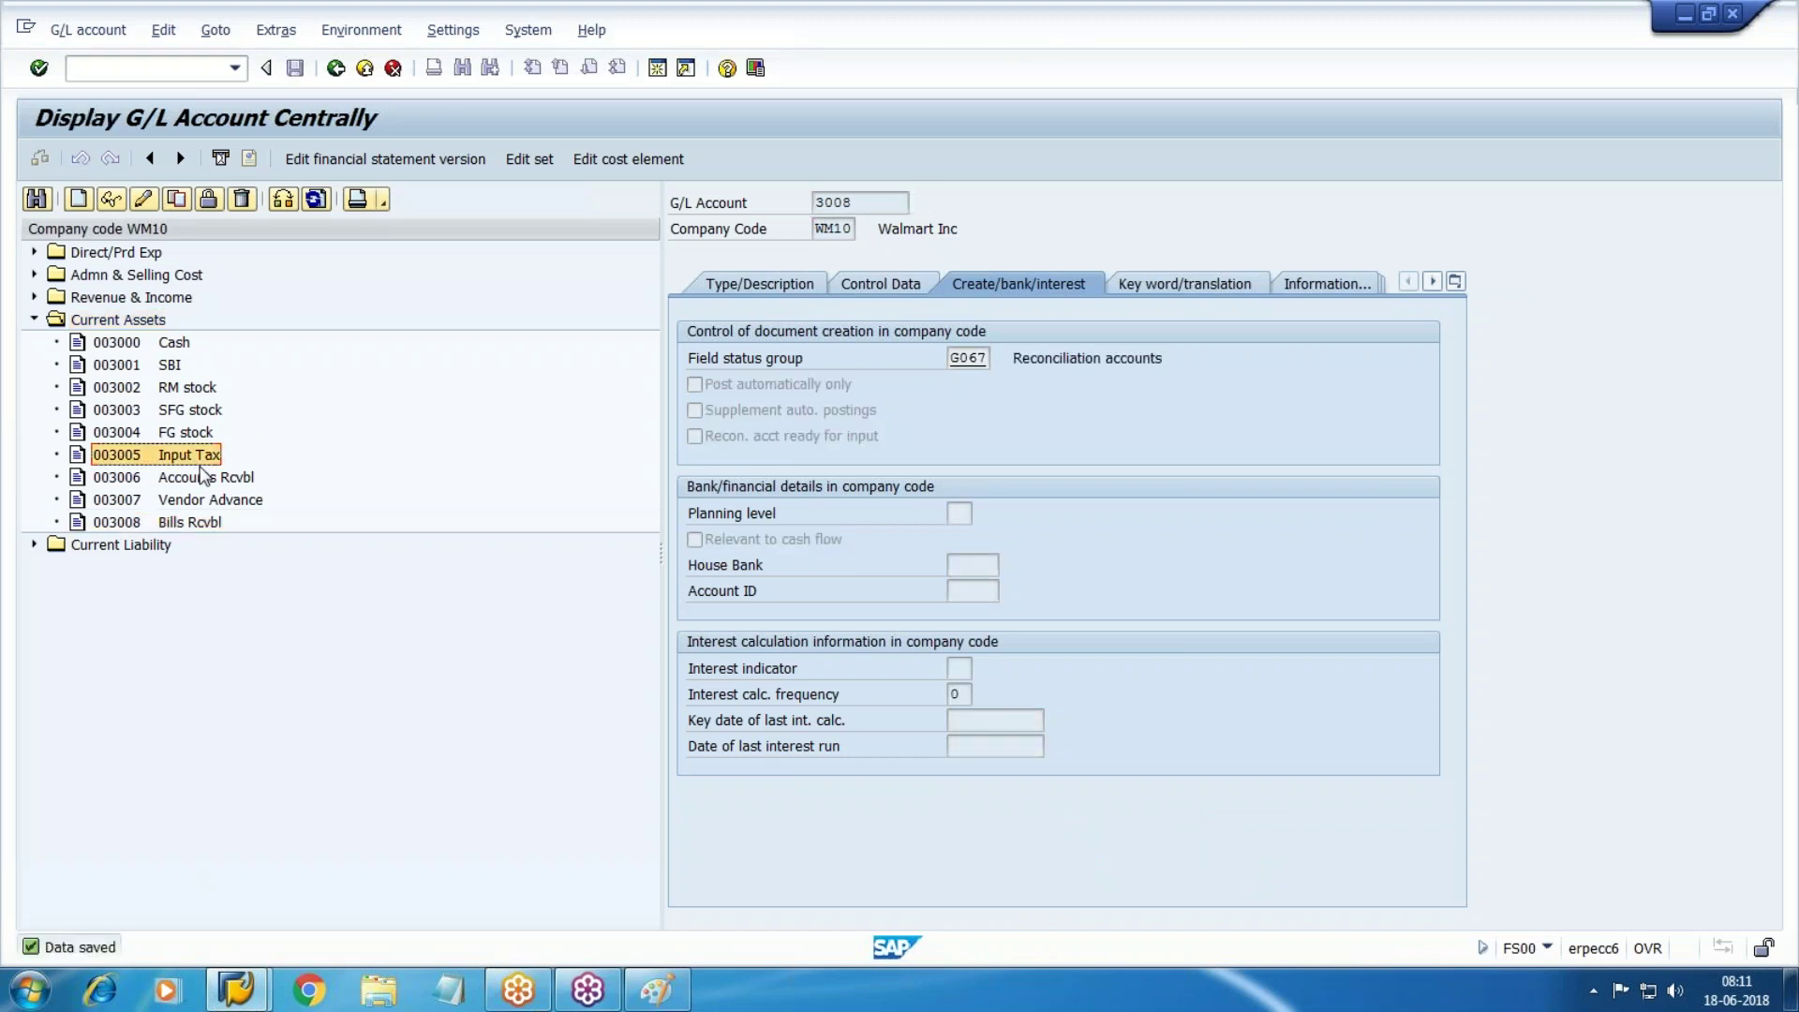
pyautogui.click(197, 479)
pyautogui.click(186, 525)
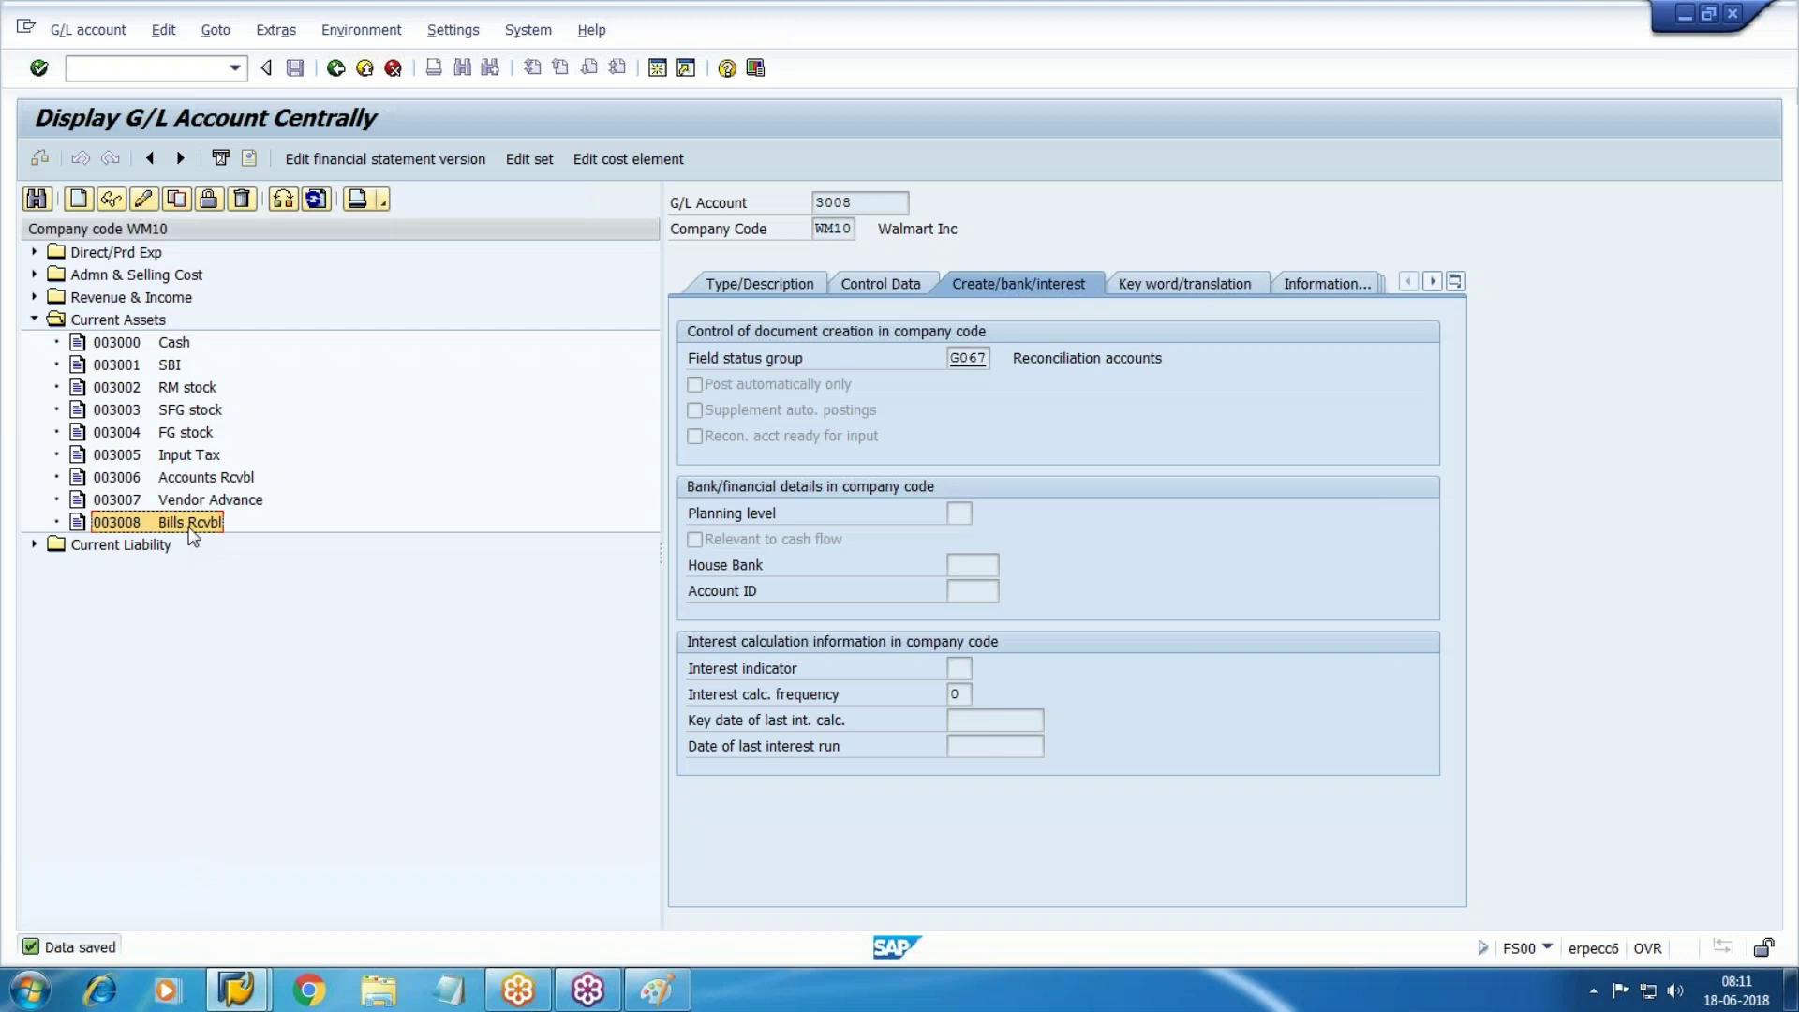
pyautogui.click(214, 480)
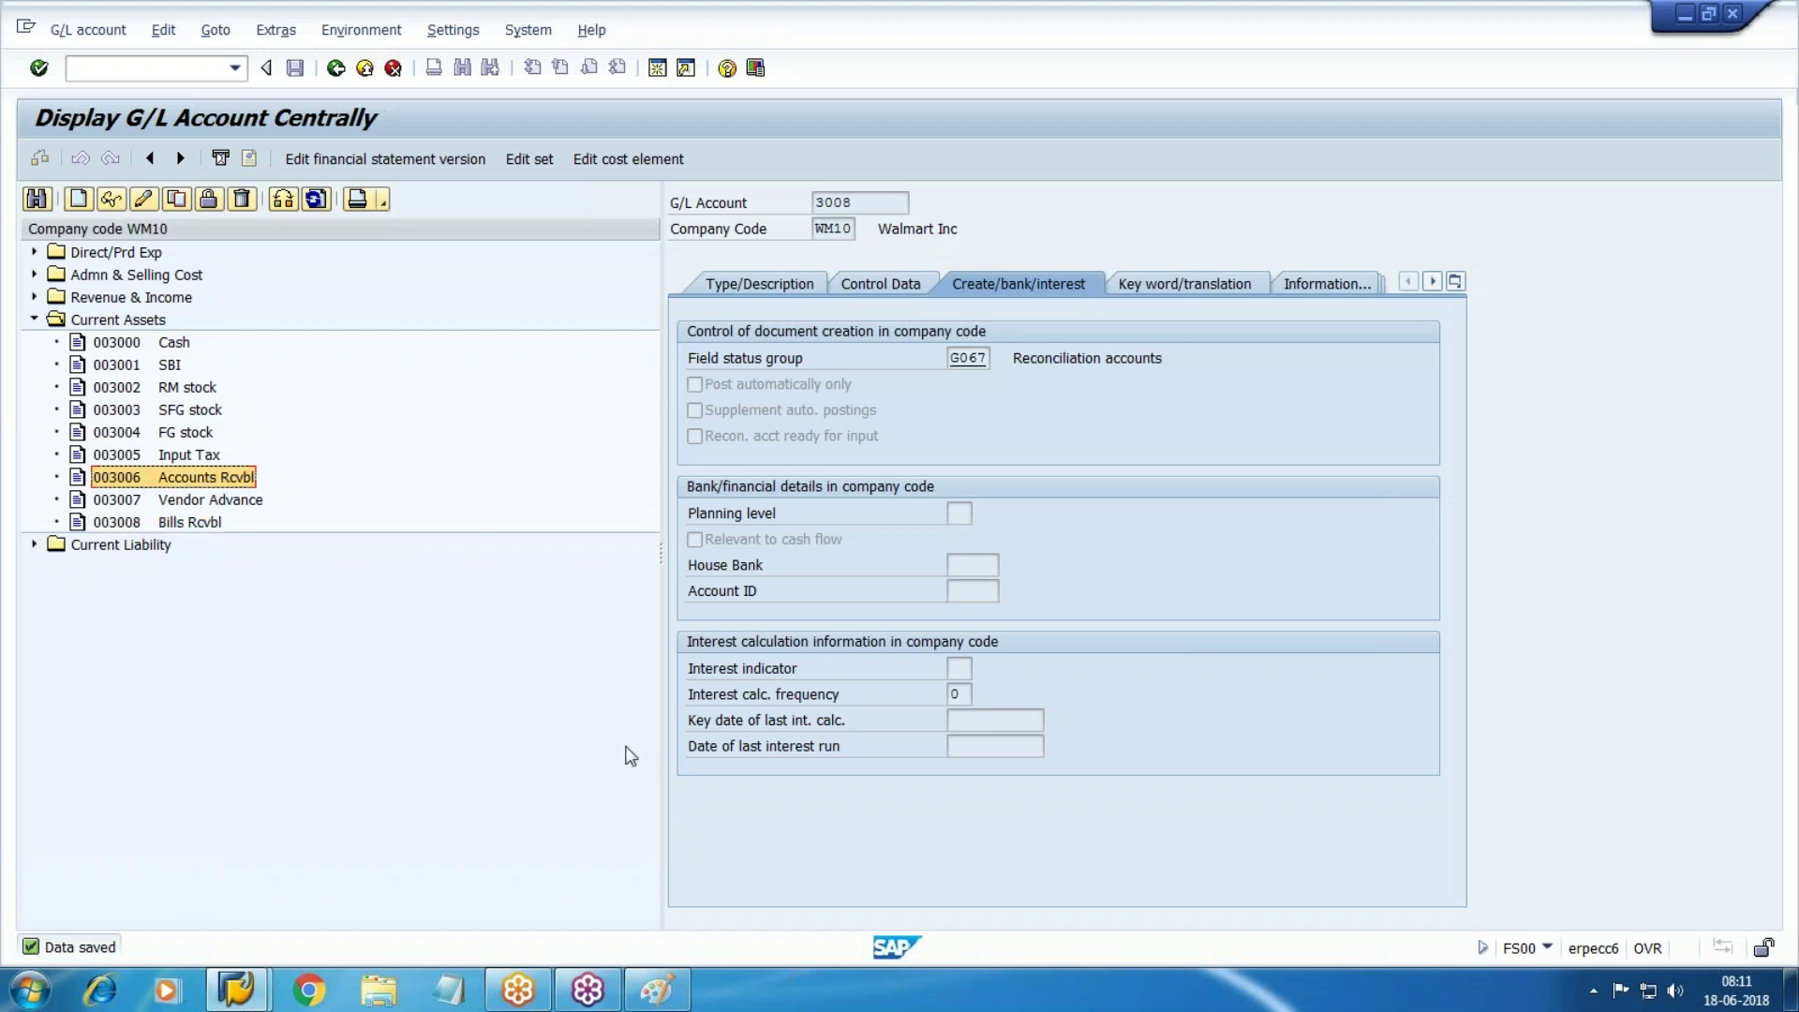
pyautogui.click(186, 525)
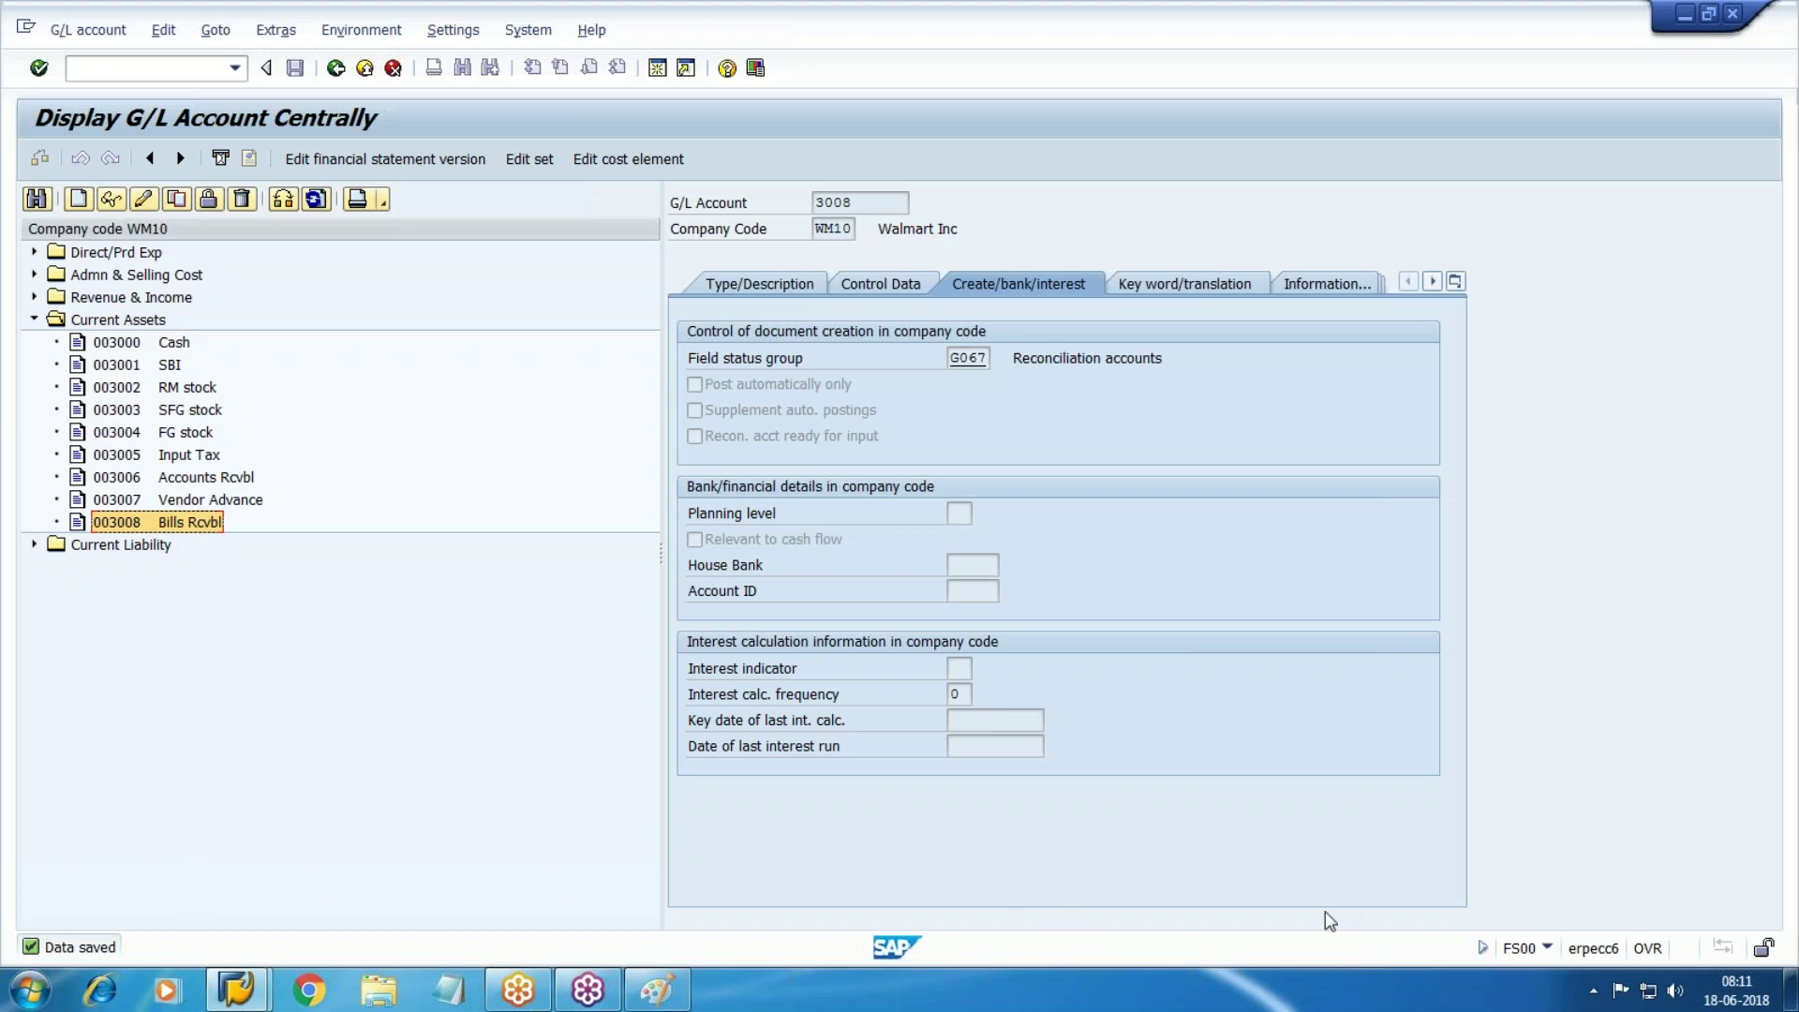
pyautogui.click(33, 319)
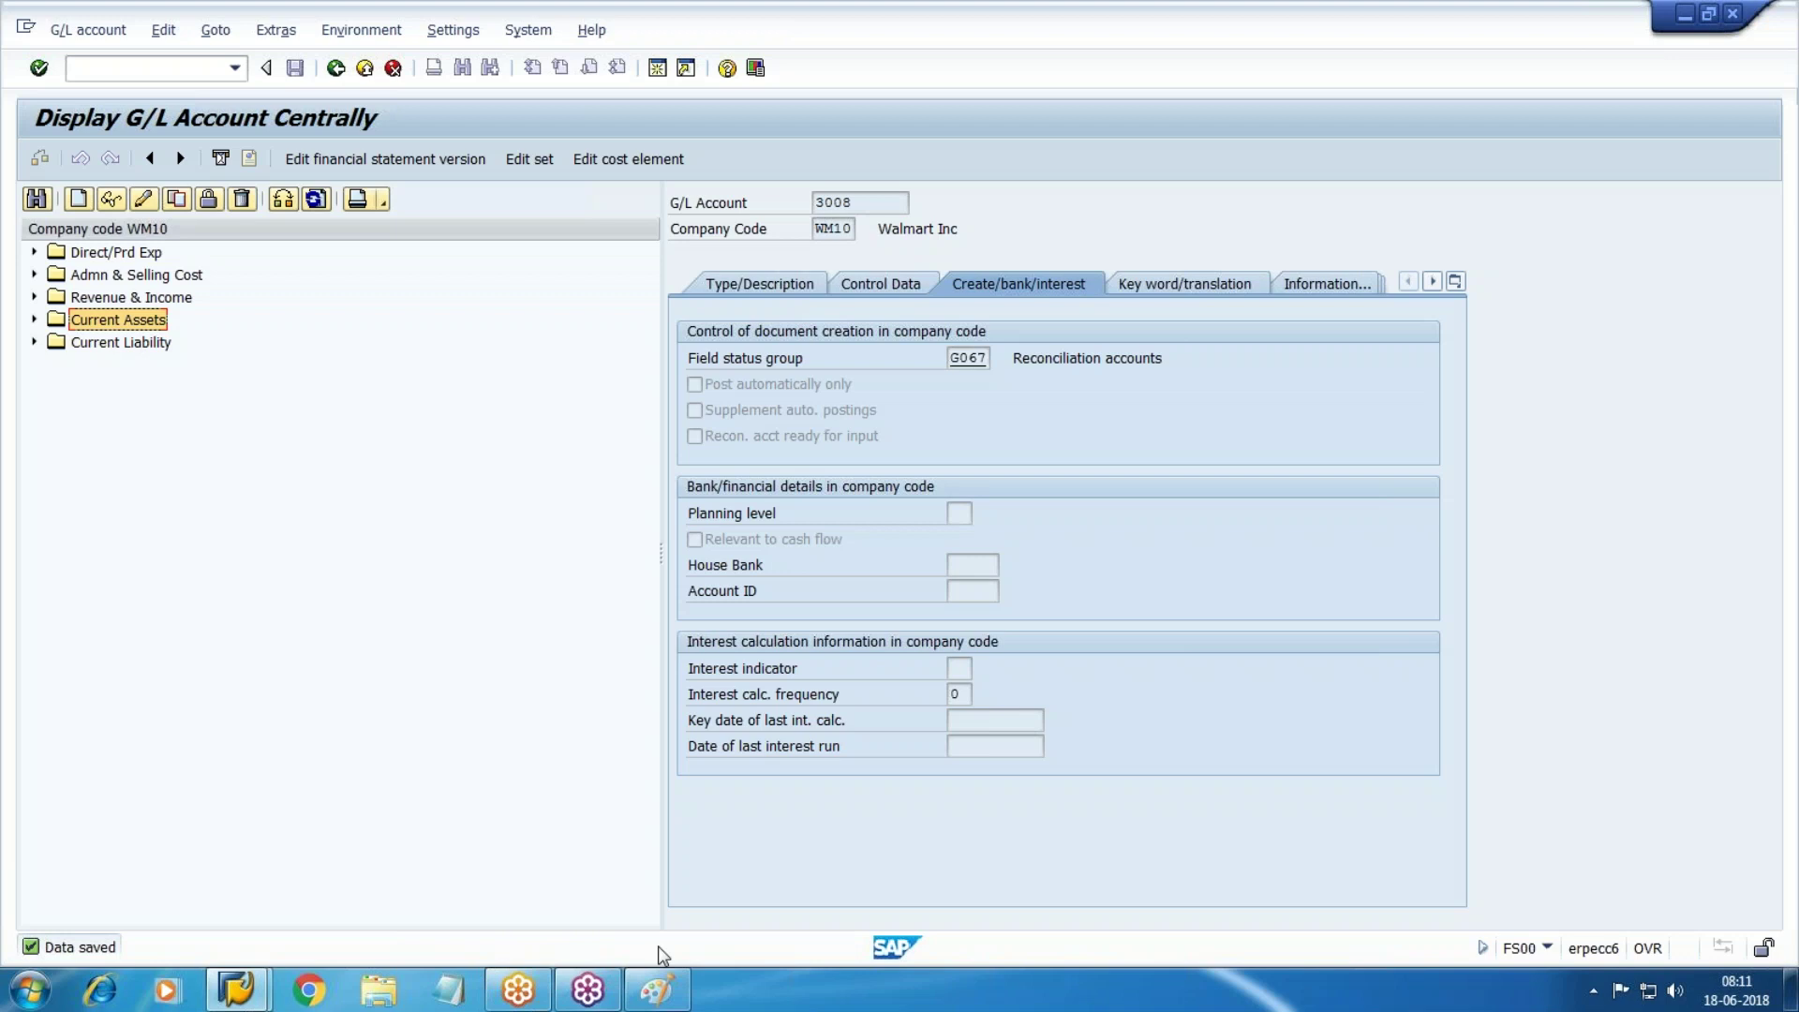
# Start creating G/L account 3009 in company code WM10
pyautogui.click(34, 319)
pyautogui.click(77, 199)
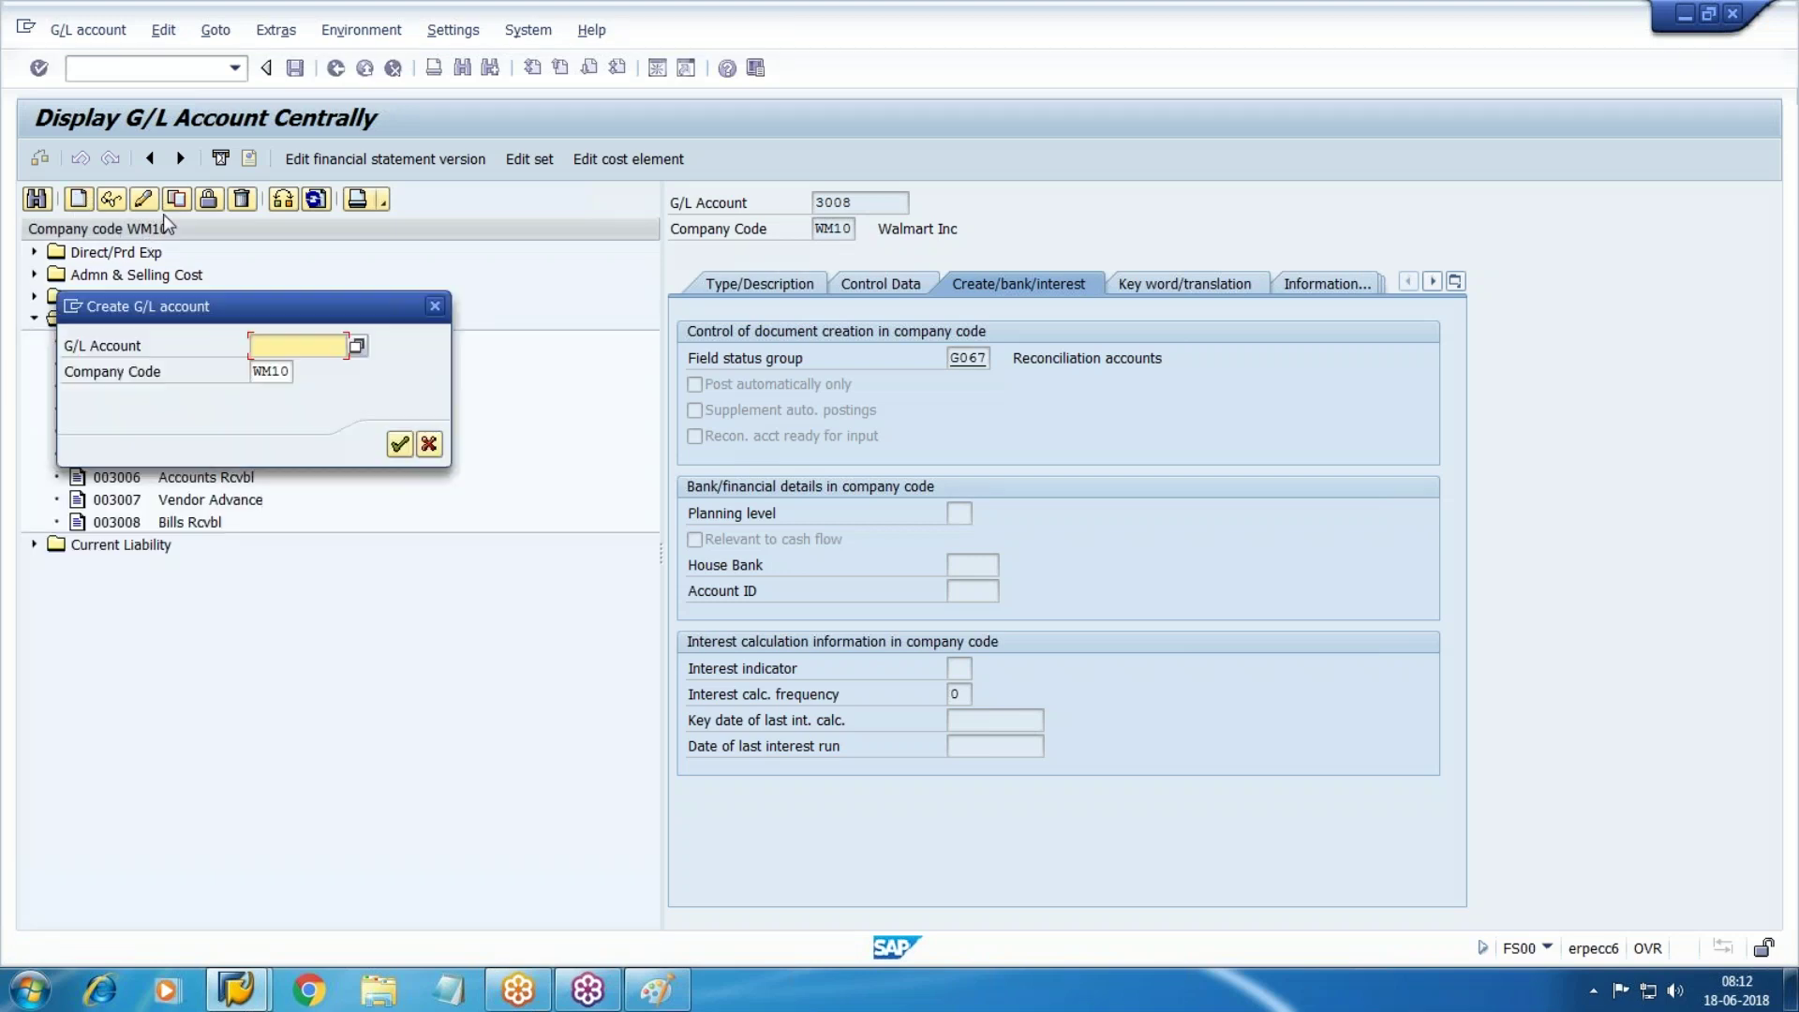
pyautogui.write('3009')
pyautogui.press('Return')
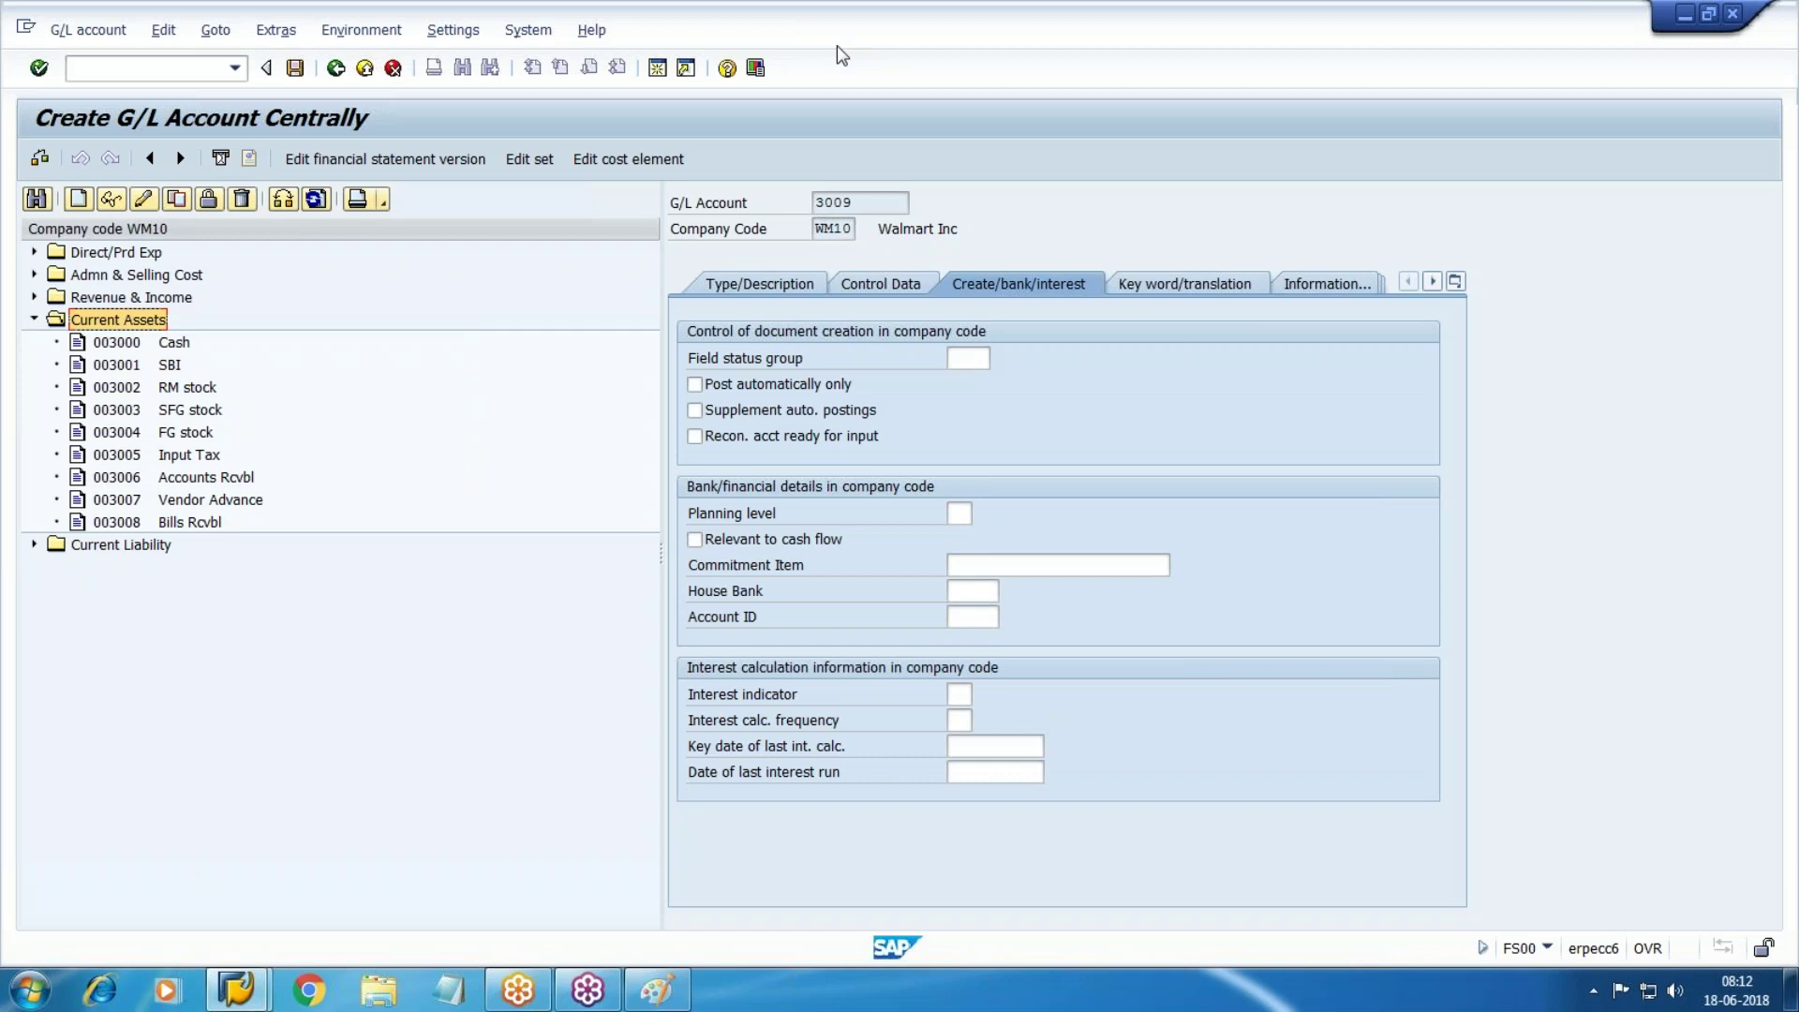
# Assign account 3009 to the Current Assets account group and classify it as a balance sheet account
pyautogui.click(757, 280)
pyautogui.click(971, 356)
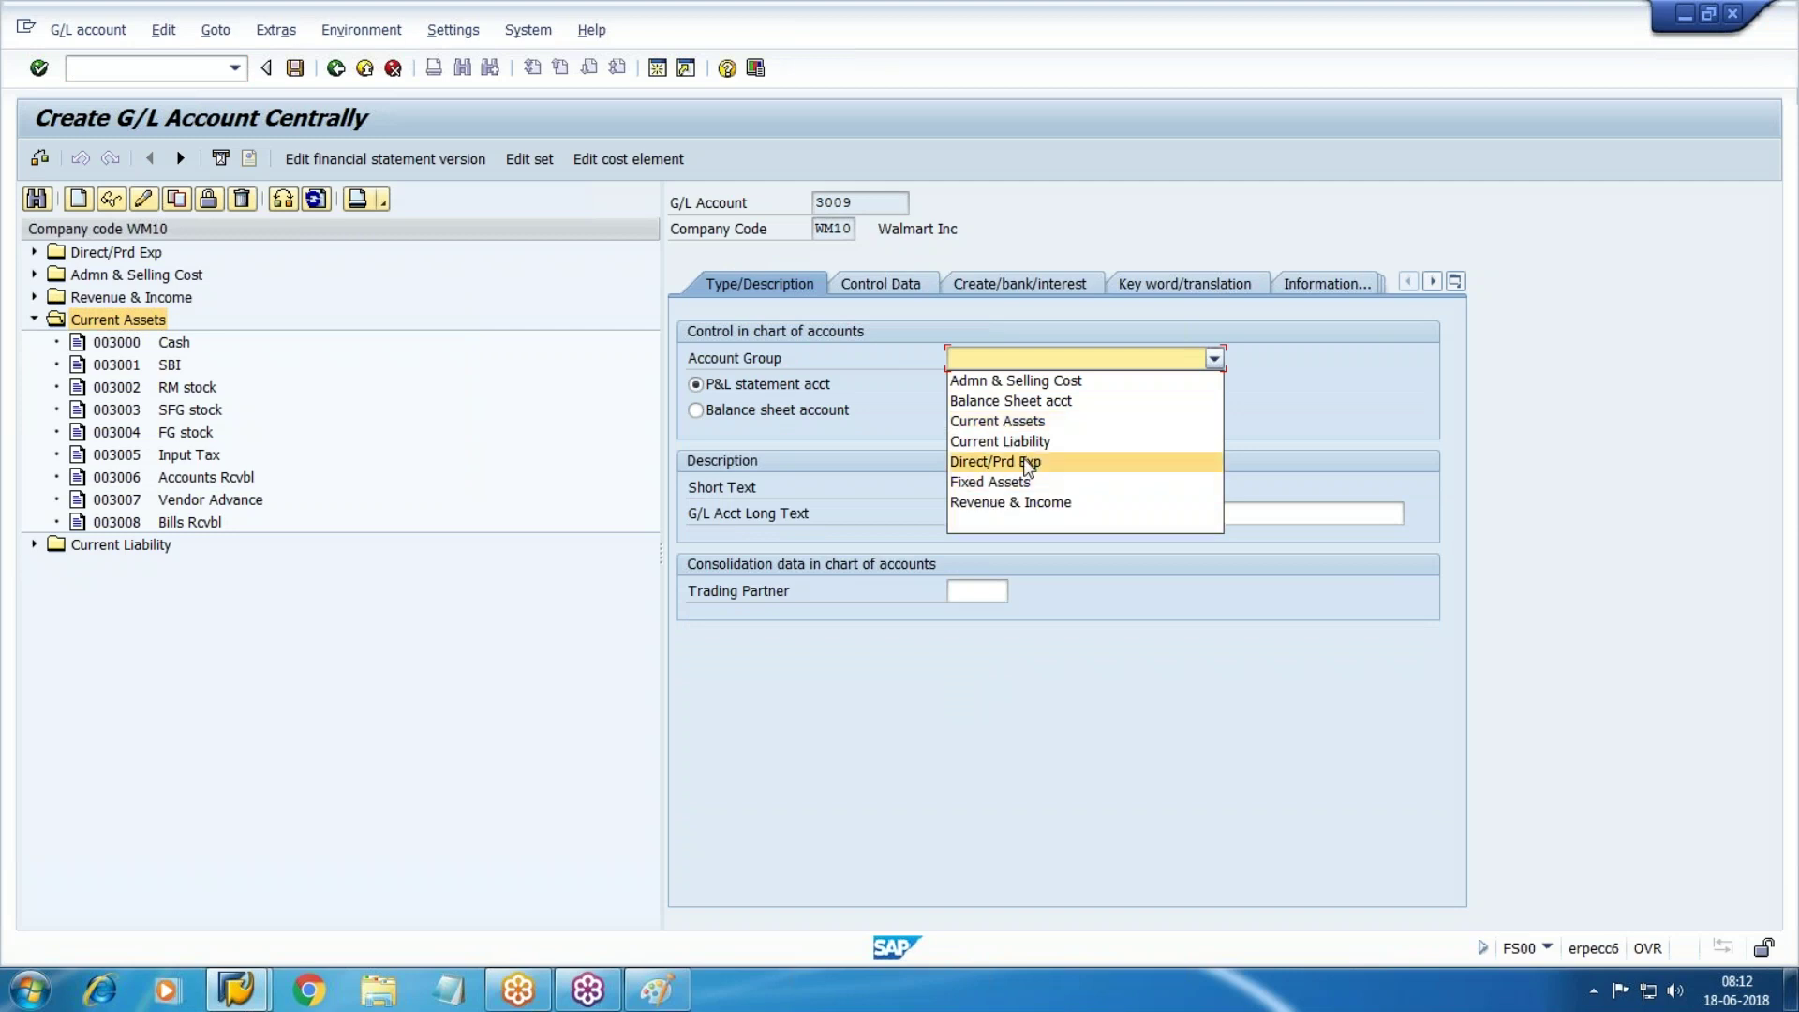
pyautogui.click(1022, 422)
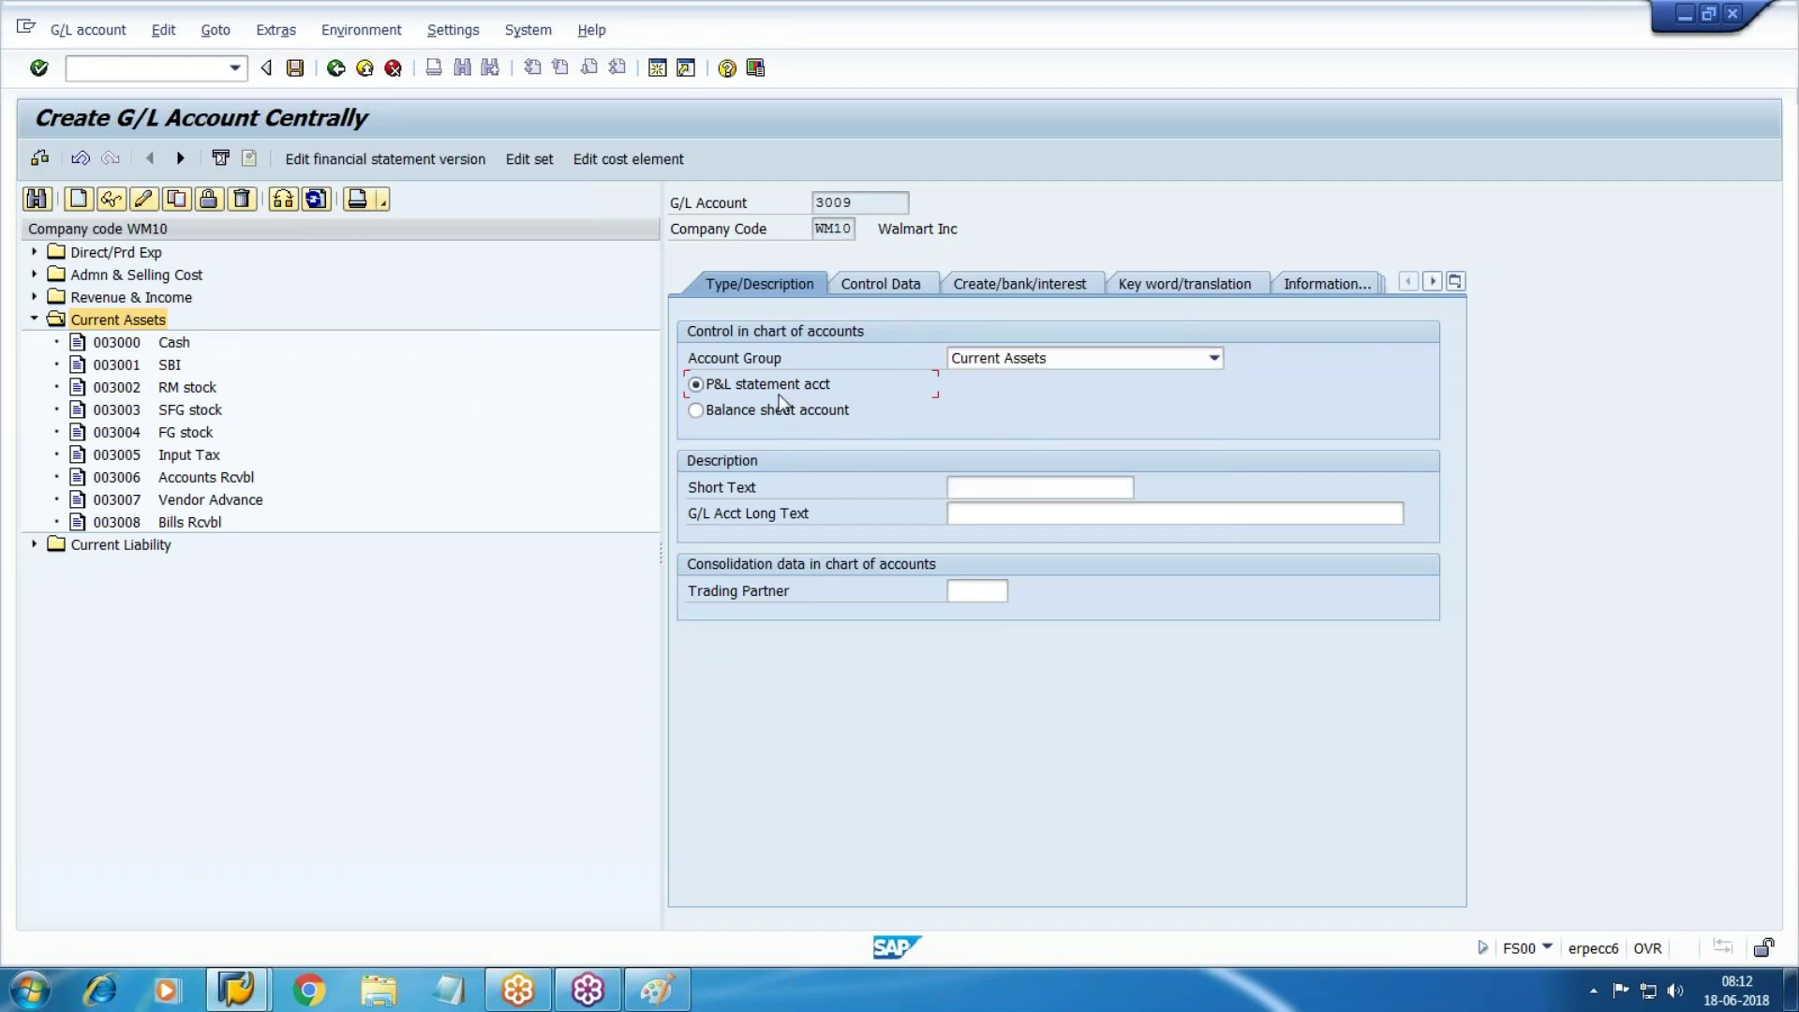
pyautogui.click(785, 422)
# Enter "Incoming Bank" as both the short text and the G/L account long text
pyautogui.click(984, 486)
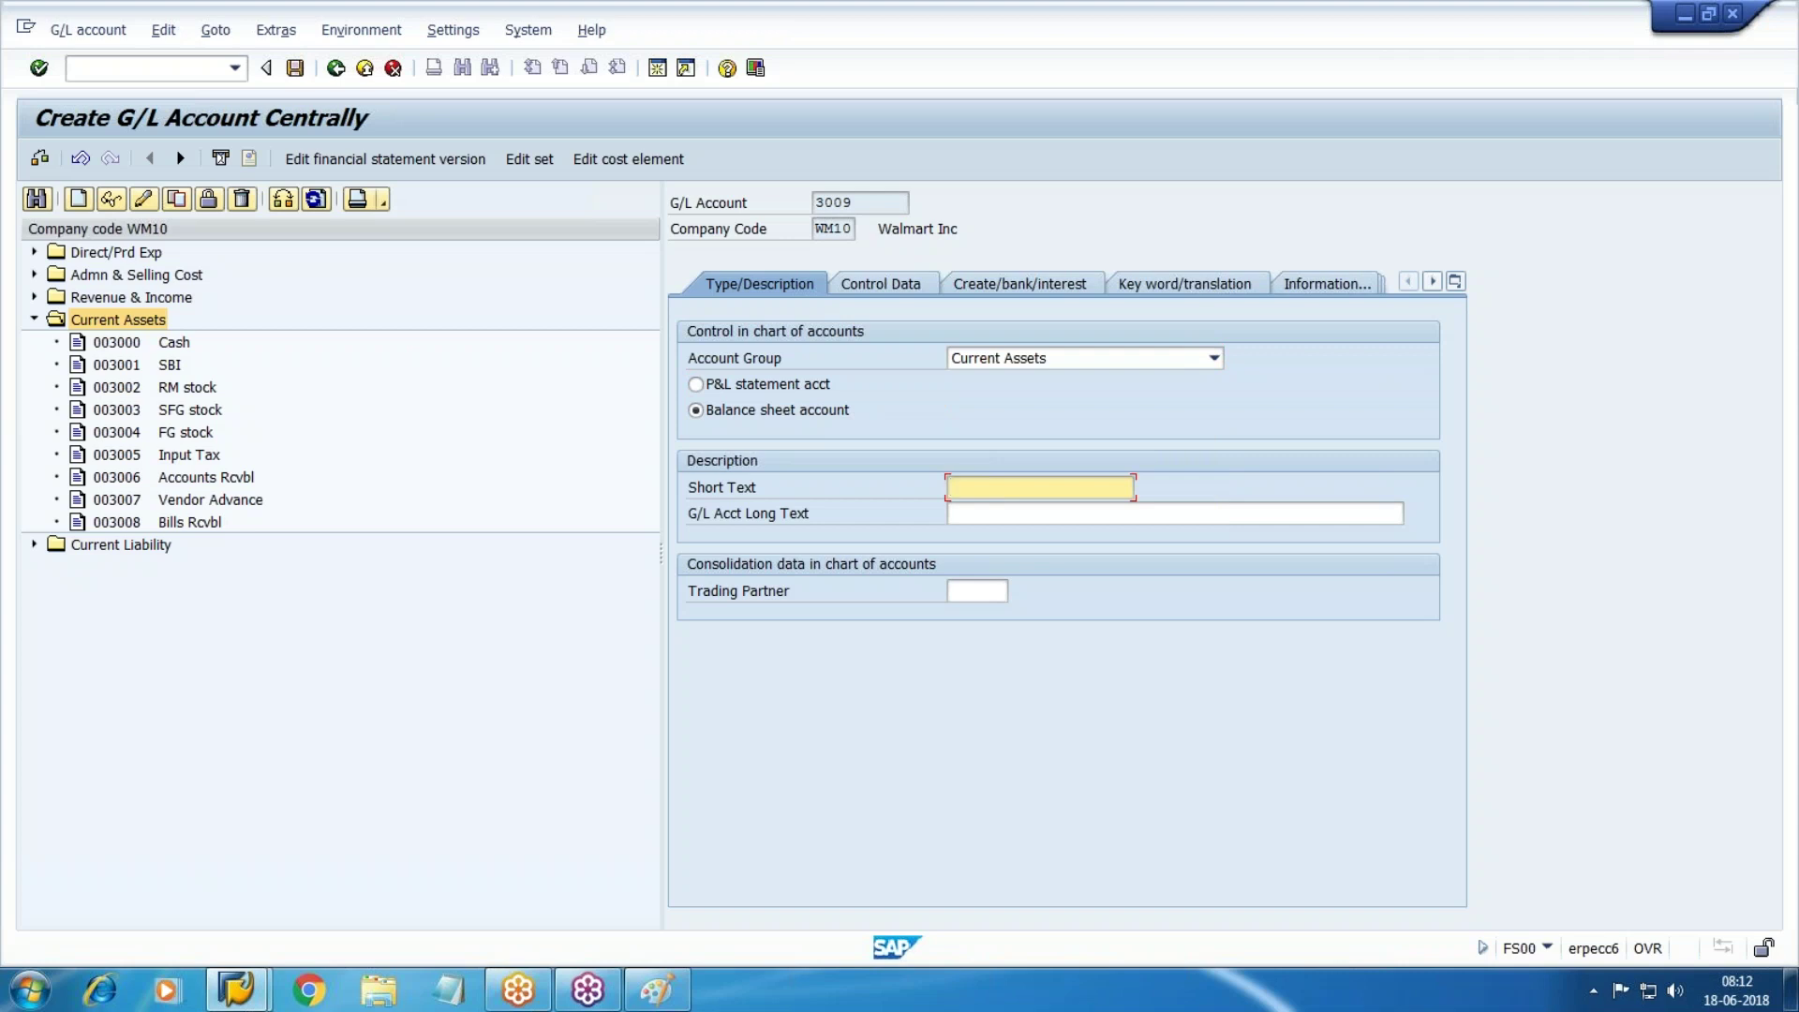
pyautogui.write('Incoming Bank')
pyautogui.press('Tab')
pyautogui.write('Incoming Bank')
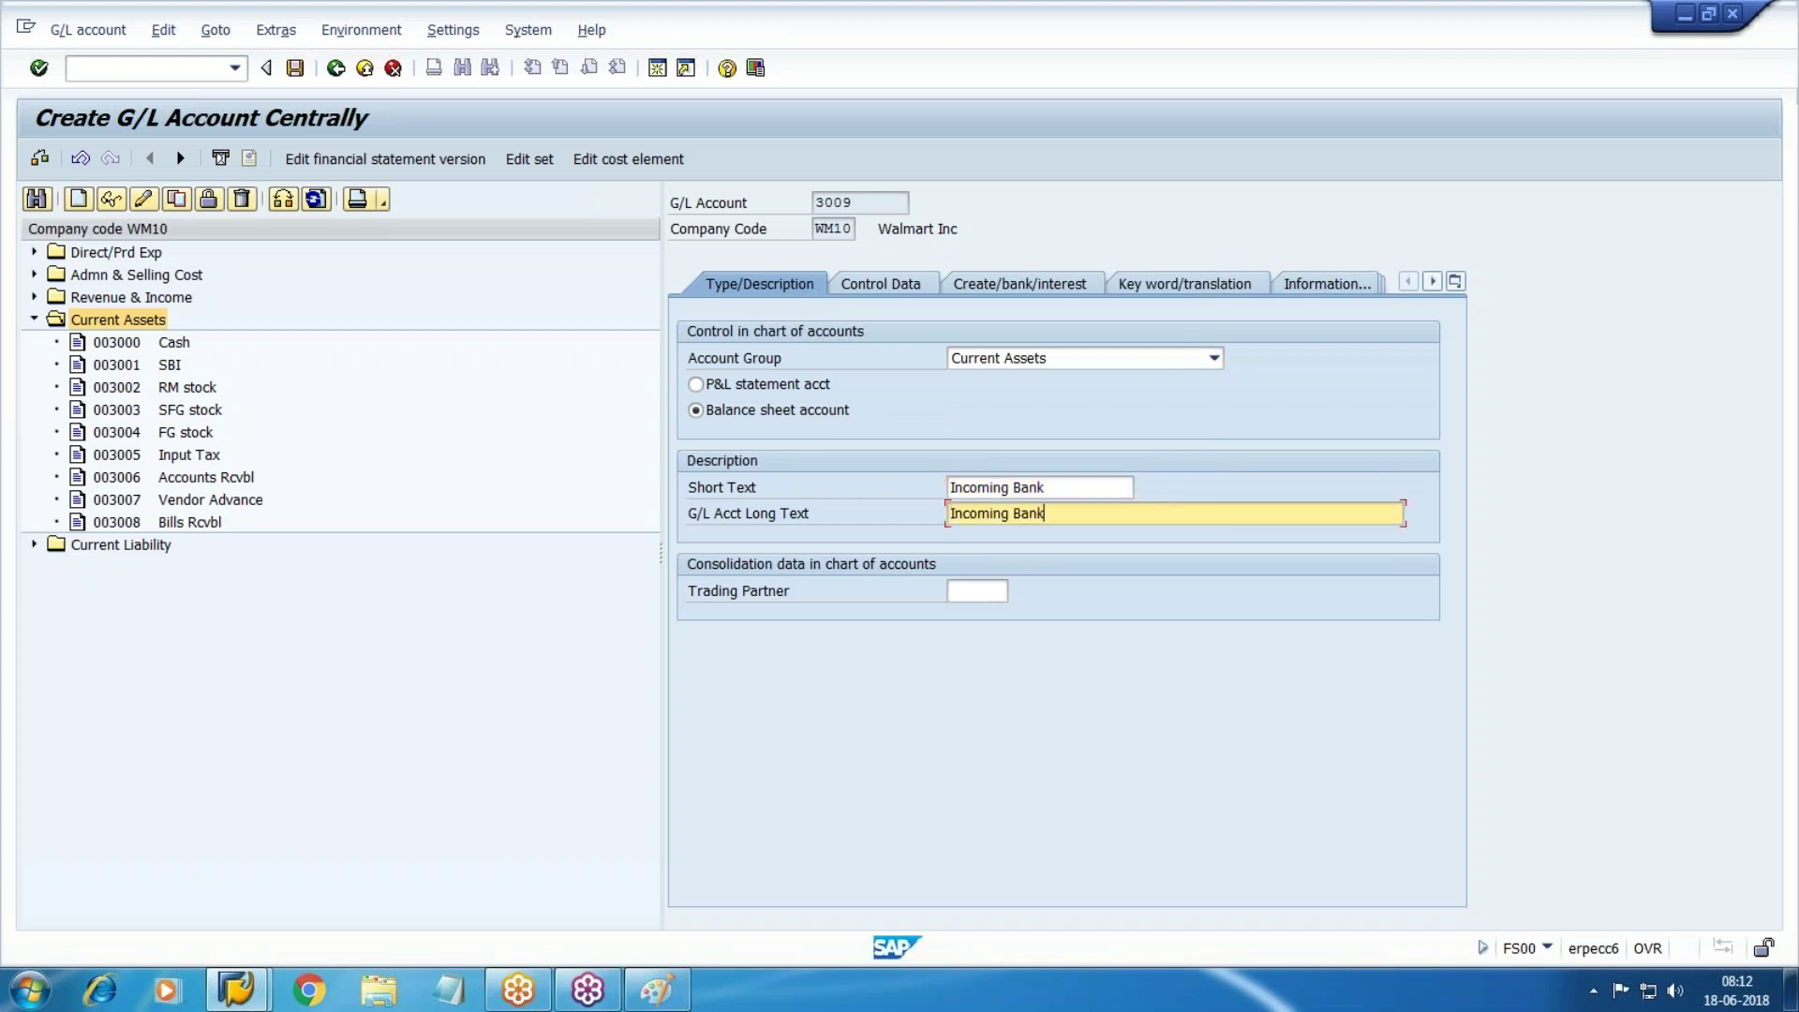
# In the control data, enable only balances in local currency and line item display for account 3009
pyautogui.click(897, 281)
pyautogui.press('Tab')
pyautogui.press('space')
pyautogui.press('Tab')
pyautogui.press('Tab')
pyautogui.press('Tab')
pyautogui.press('Tab')
pyautogui.press('Tab')
pyautogui.press('Tab')
pyautogui.press('Tab')
pyautogui.press('Tab')
pyautogui.press('Tab')
pyautogui.press('Tab')
pyautogui.press('Tab')
pyautogui.press('space')
pyautogui.press('Tab')
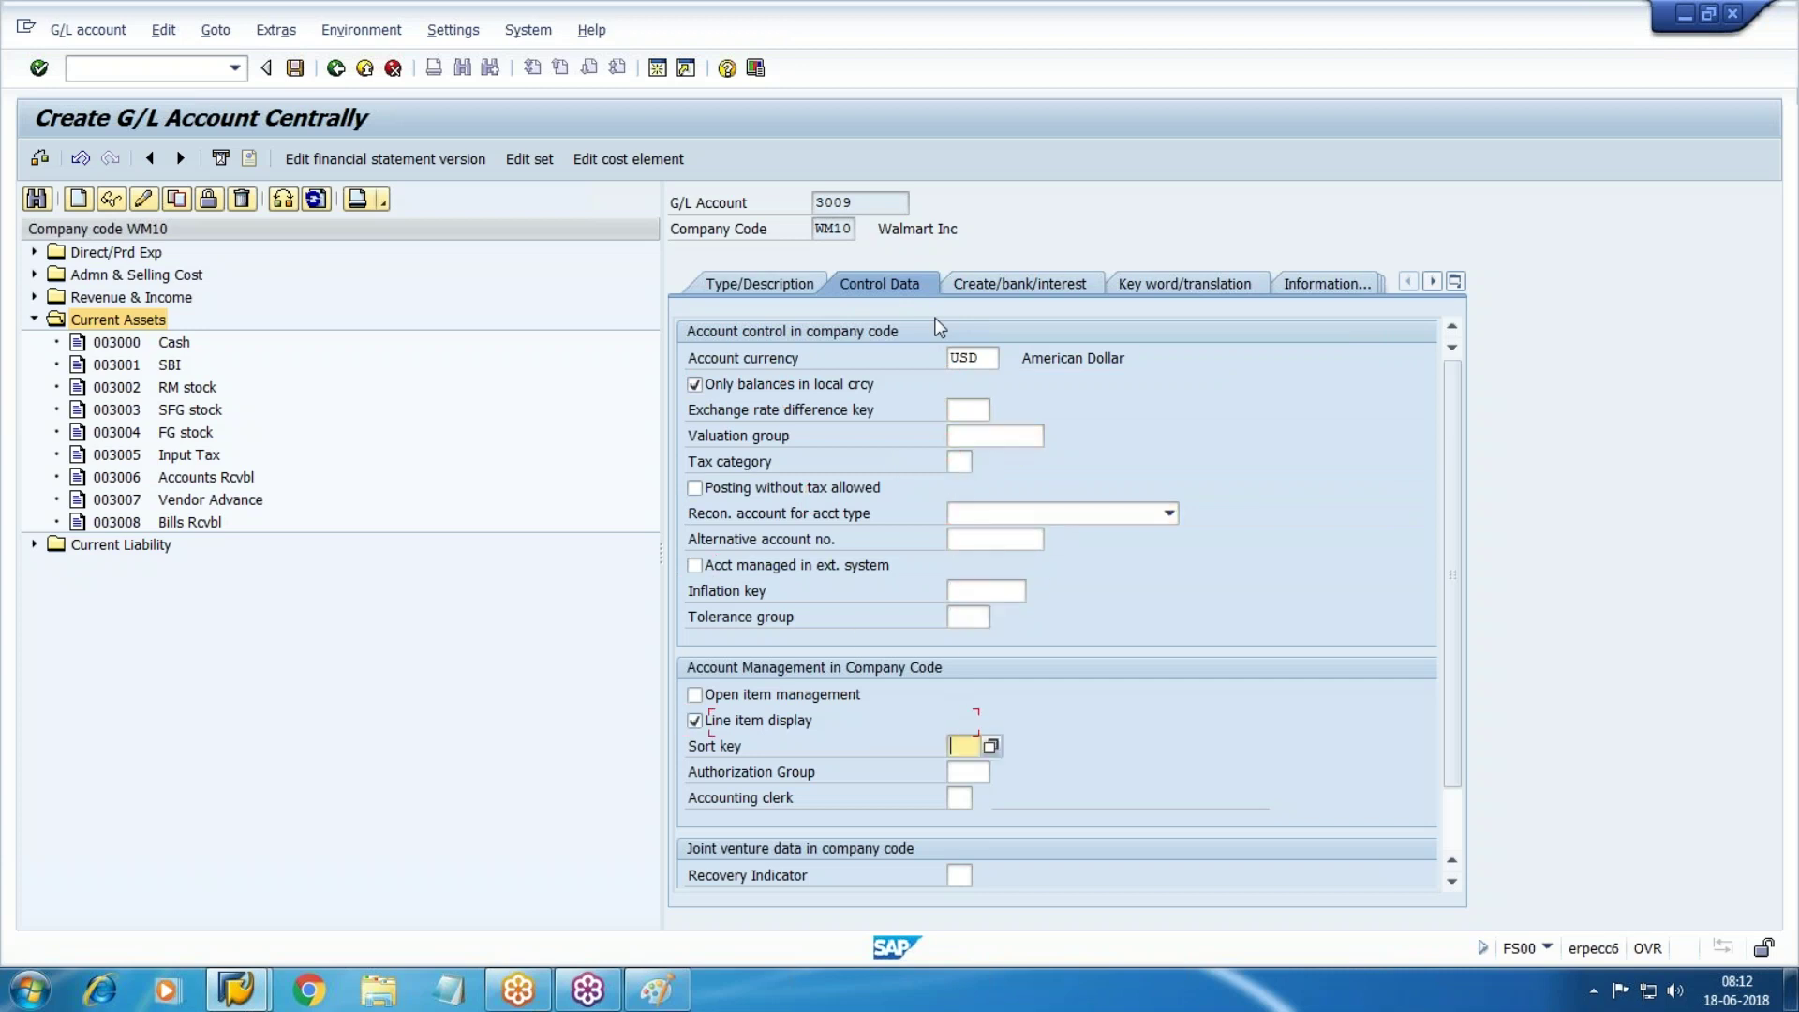
# Set the sort key of account 3009 to 027
pyautogui.hotkey('shift', 'Tab')
pyautogui.hotkey('shift', 'Tab')
pyautogui.press('Tab')
pyautogui.press('Tab')
pyautogui.write('027')
# Assign field status group G005 (Bank accounts, obligatory value date), save the Incoming Bank account and collapse the Current Assets folder
pyautogui.click(1040, 287)
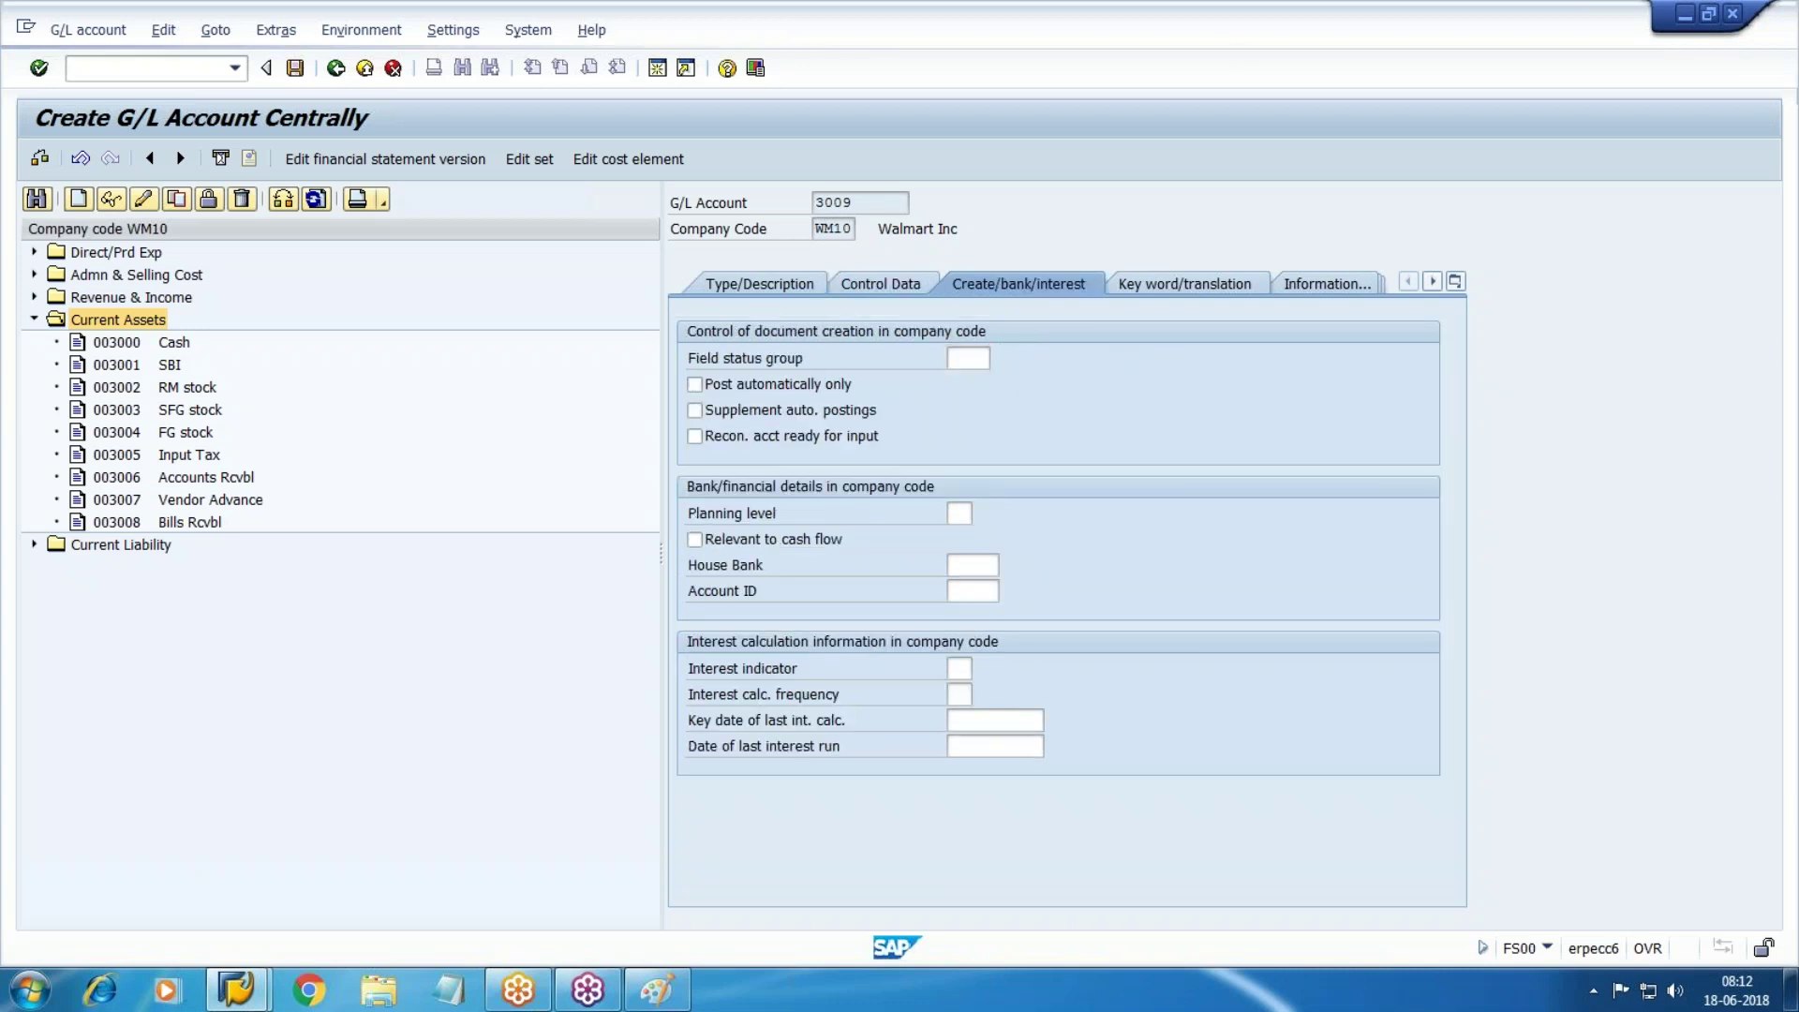
pyautogui.press('F4')
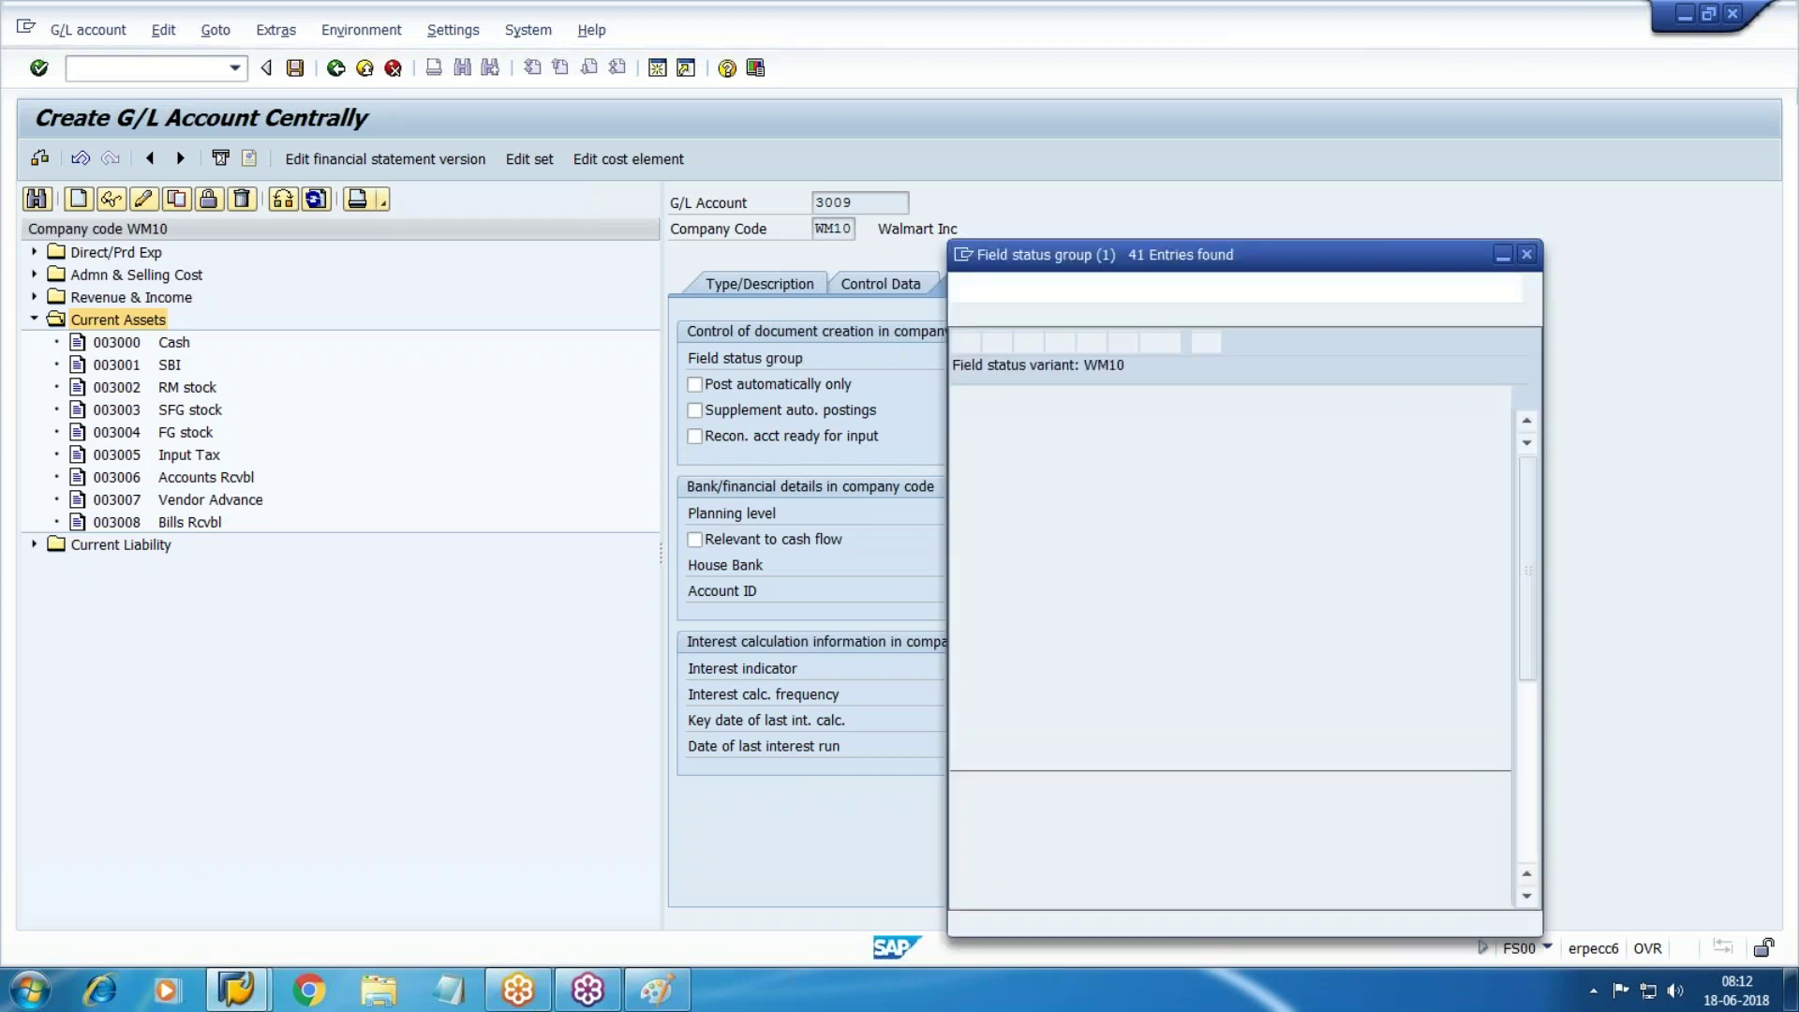
pyautogui.doubleClick(1046, 486)
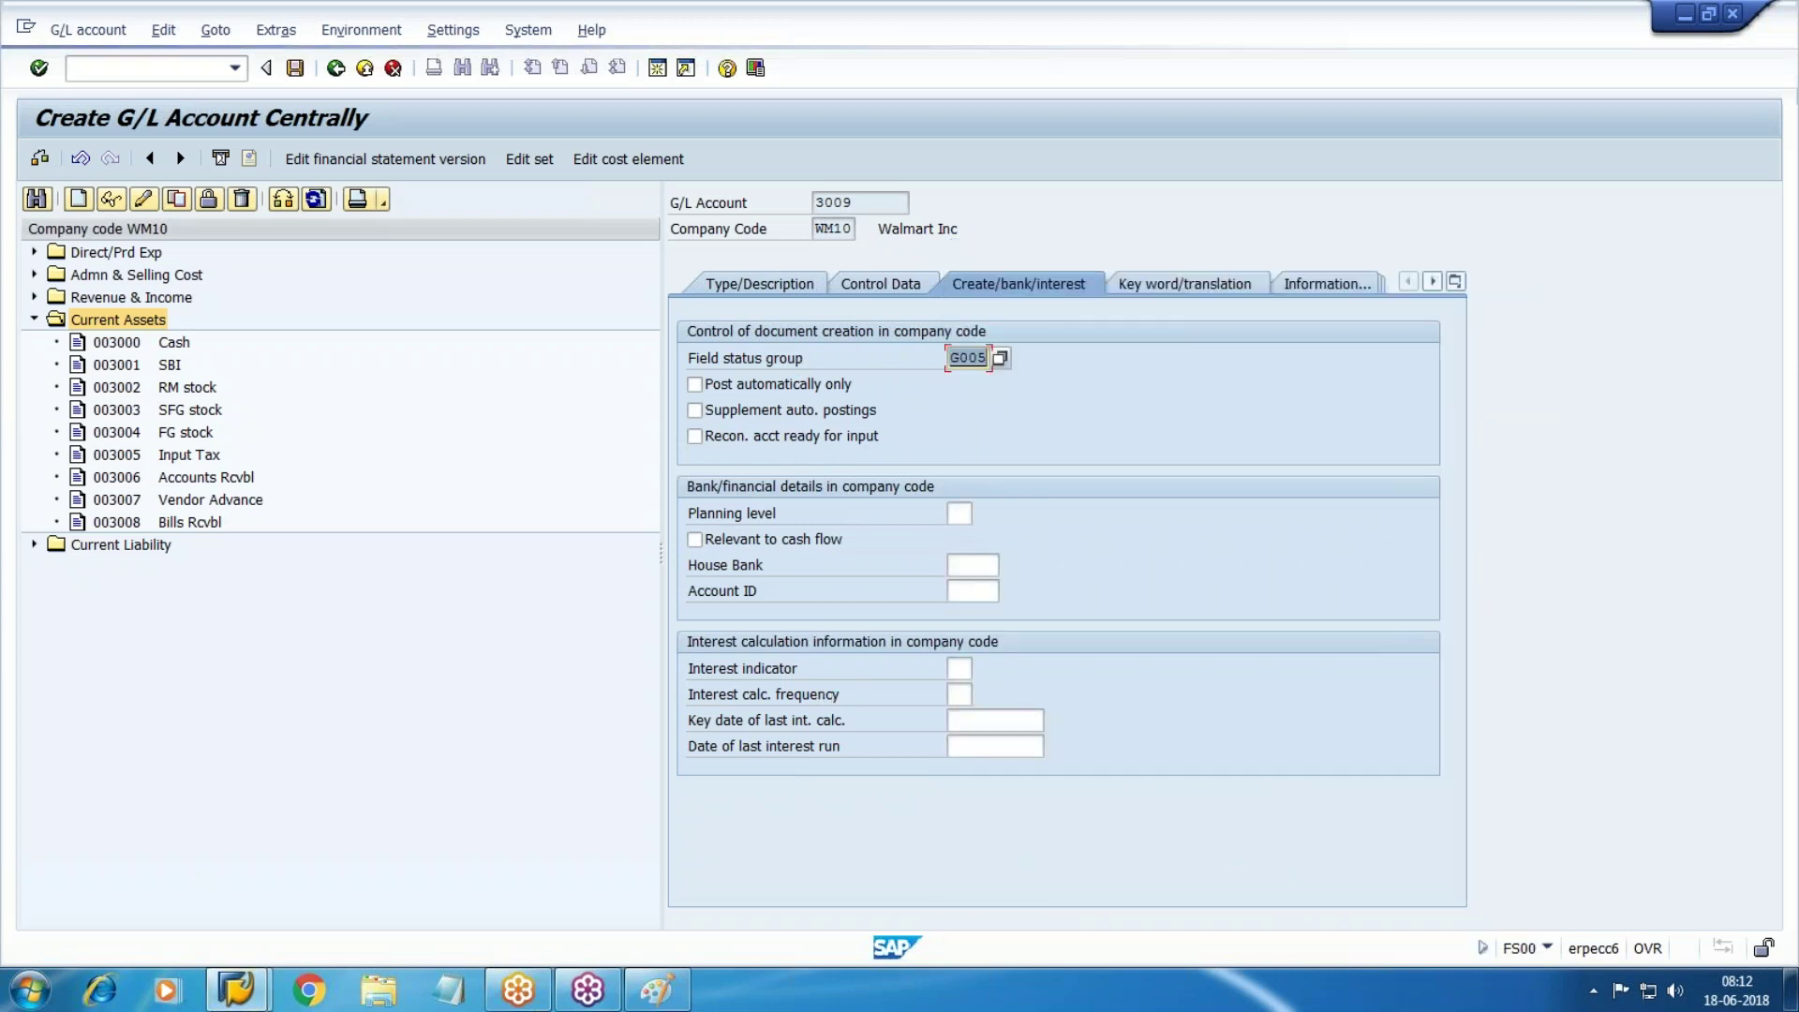
pyautogui.hotkey('ctrl', 's')
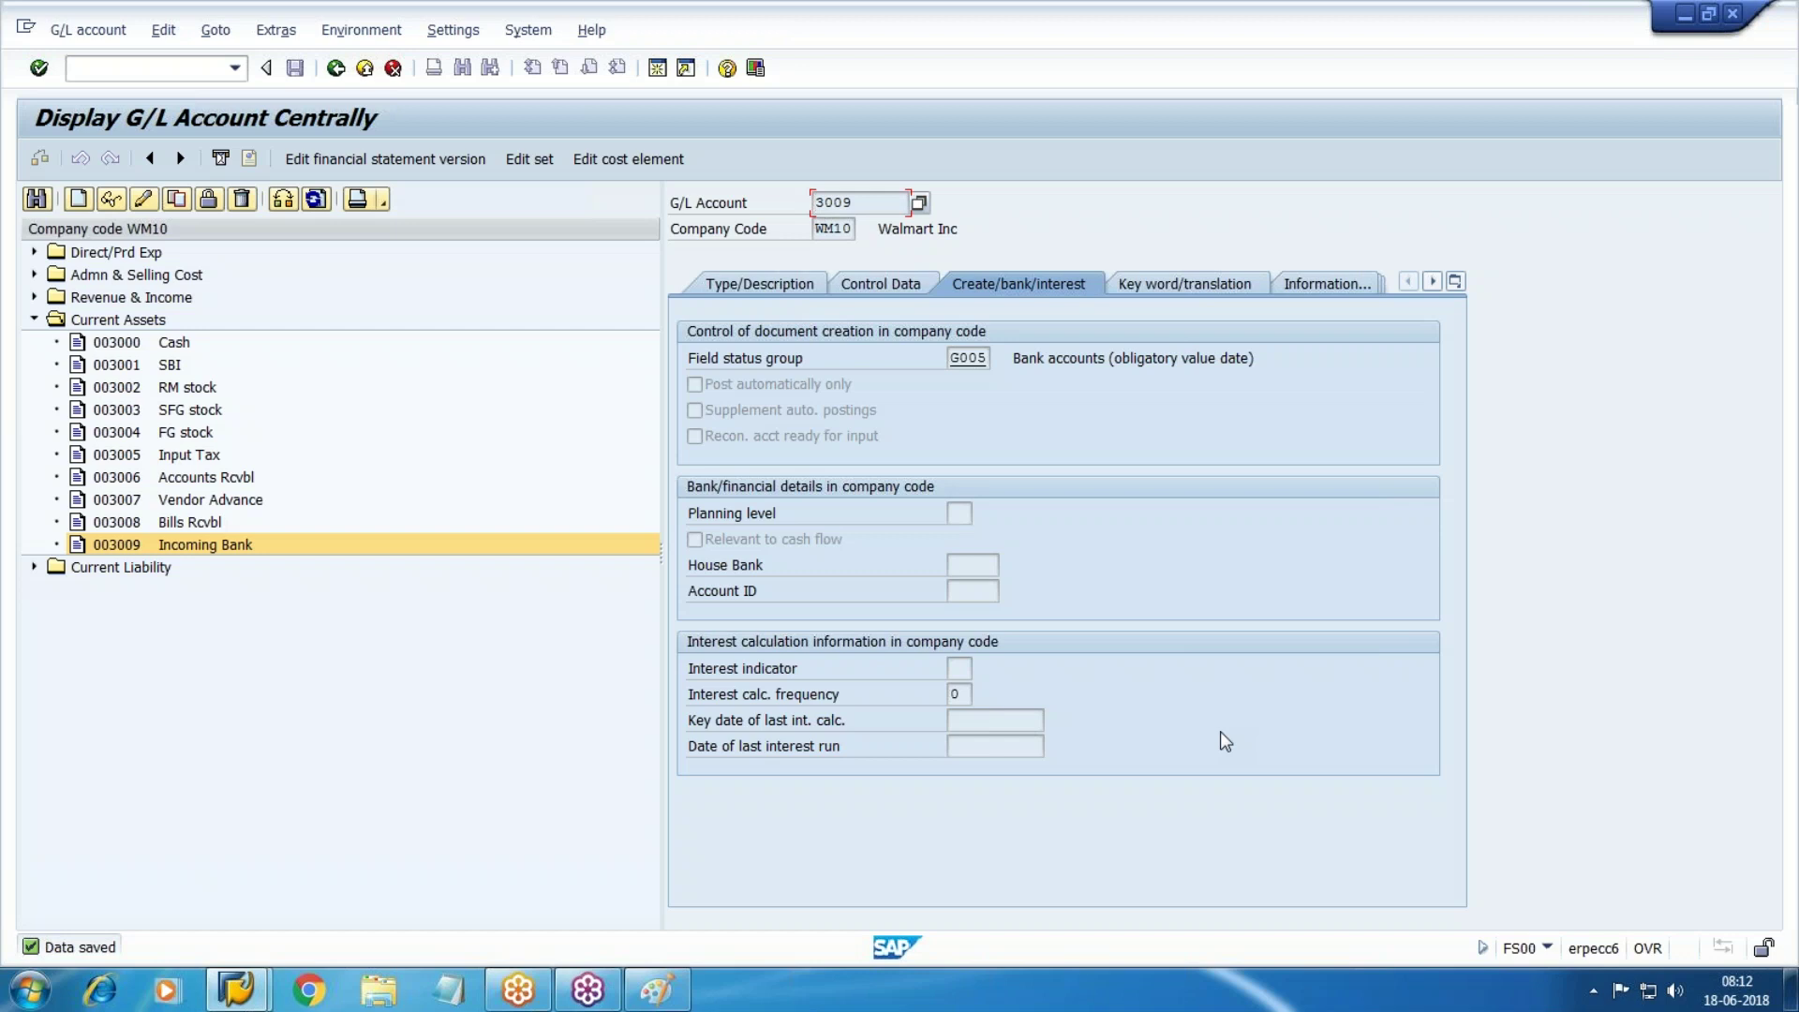
pyautogui.click(34, 319)
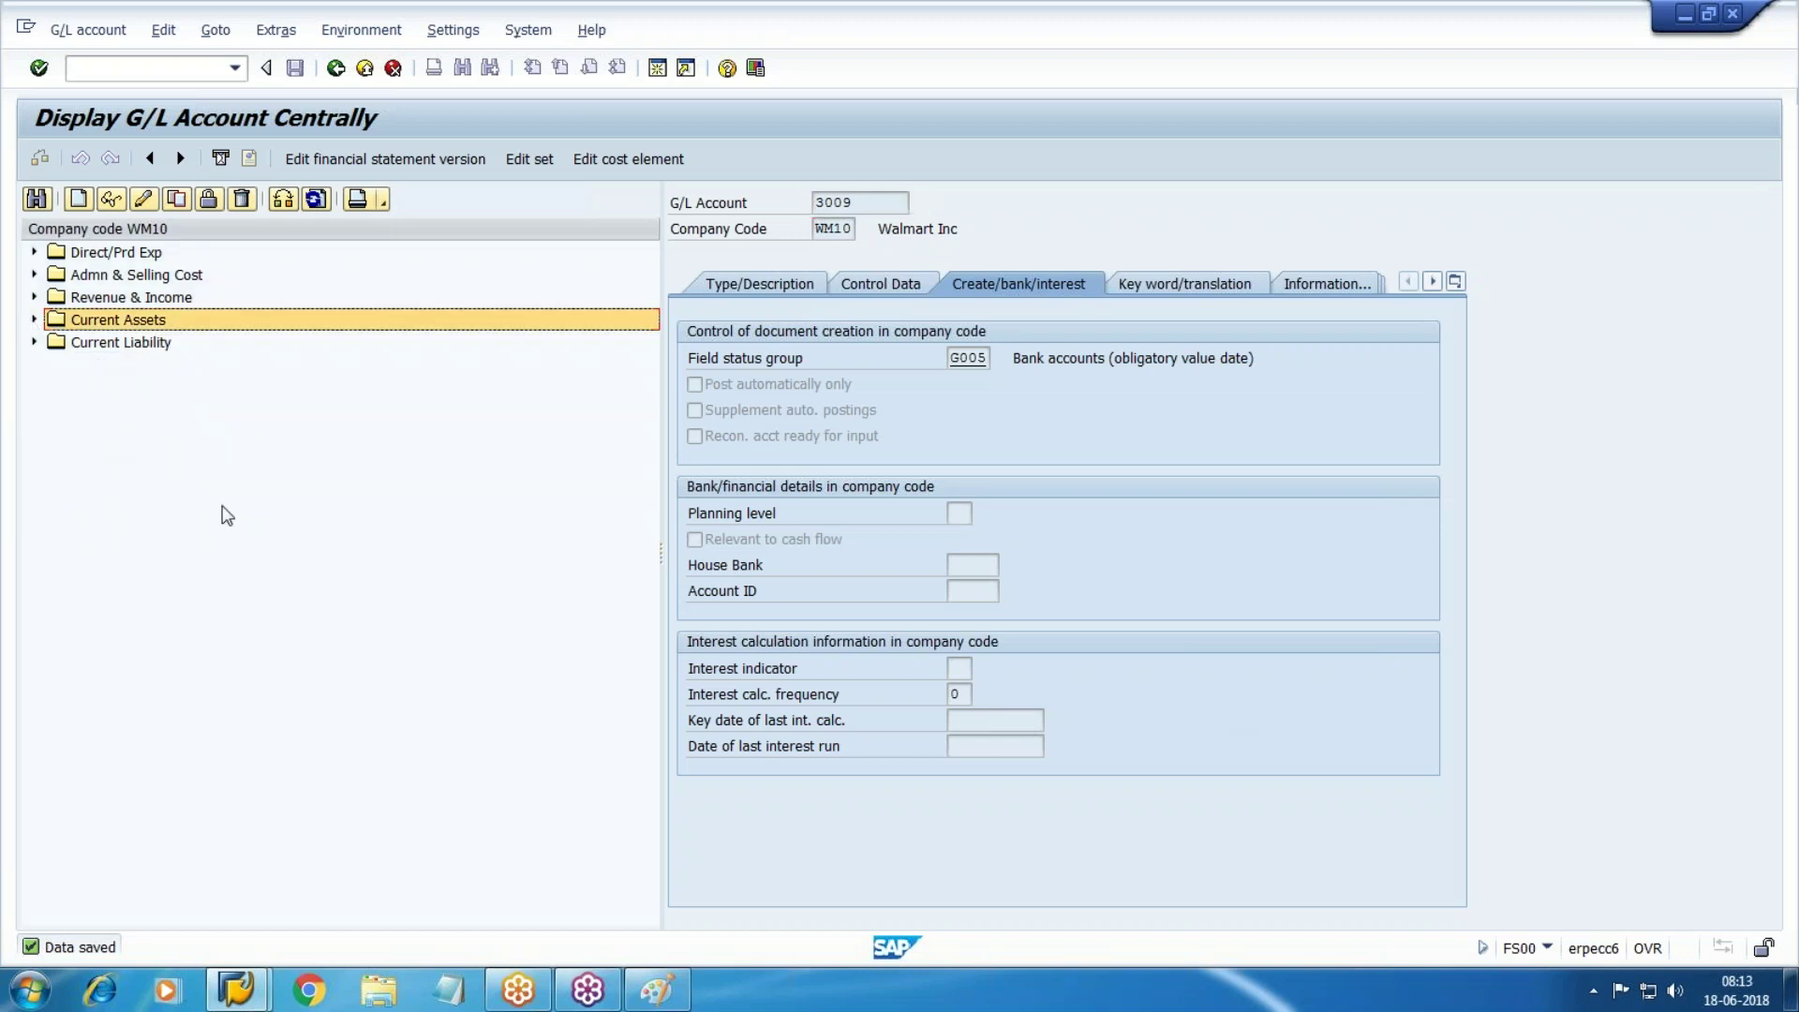
# Expand the Admn & Selling Cost folder and create G/L account 1510 with the account group Admn & Selling Cost
pyautogui.click(34, 274)
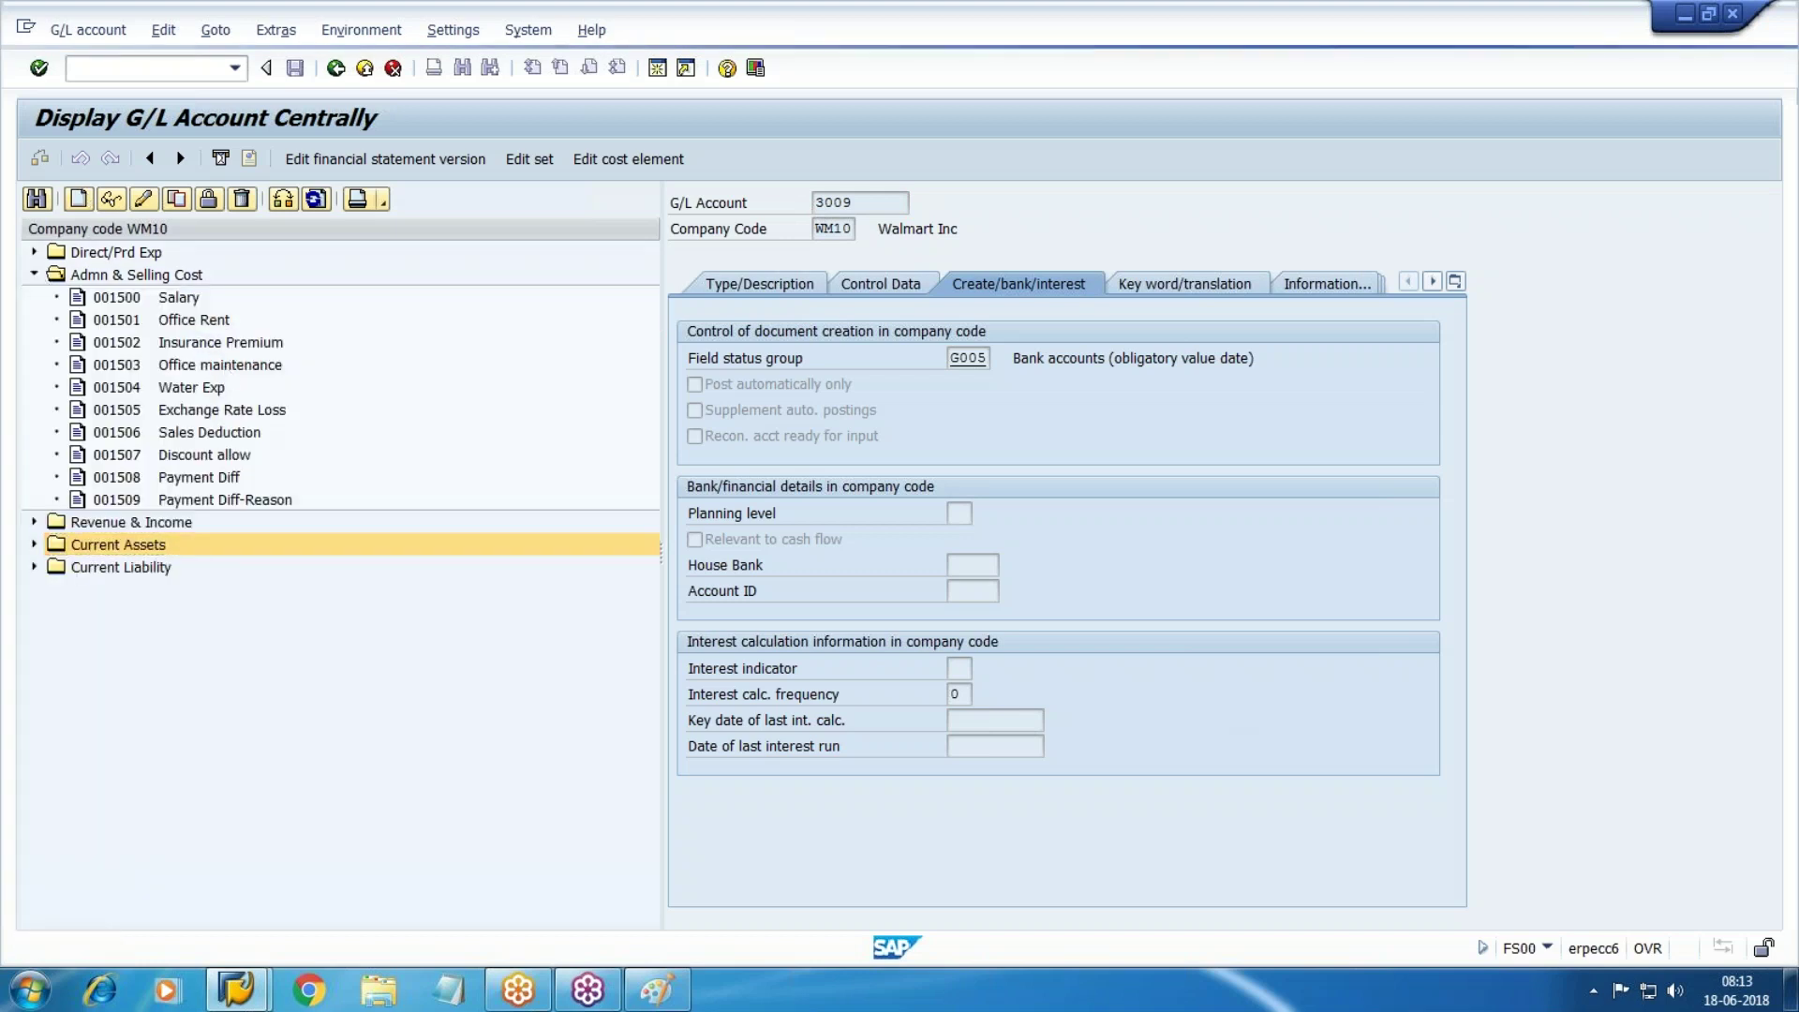
pyautogui.write('1510')
pyautogui.press('Return')
pyautogui.click(759, 284)
pyautogui.click(1094, 358)
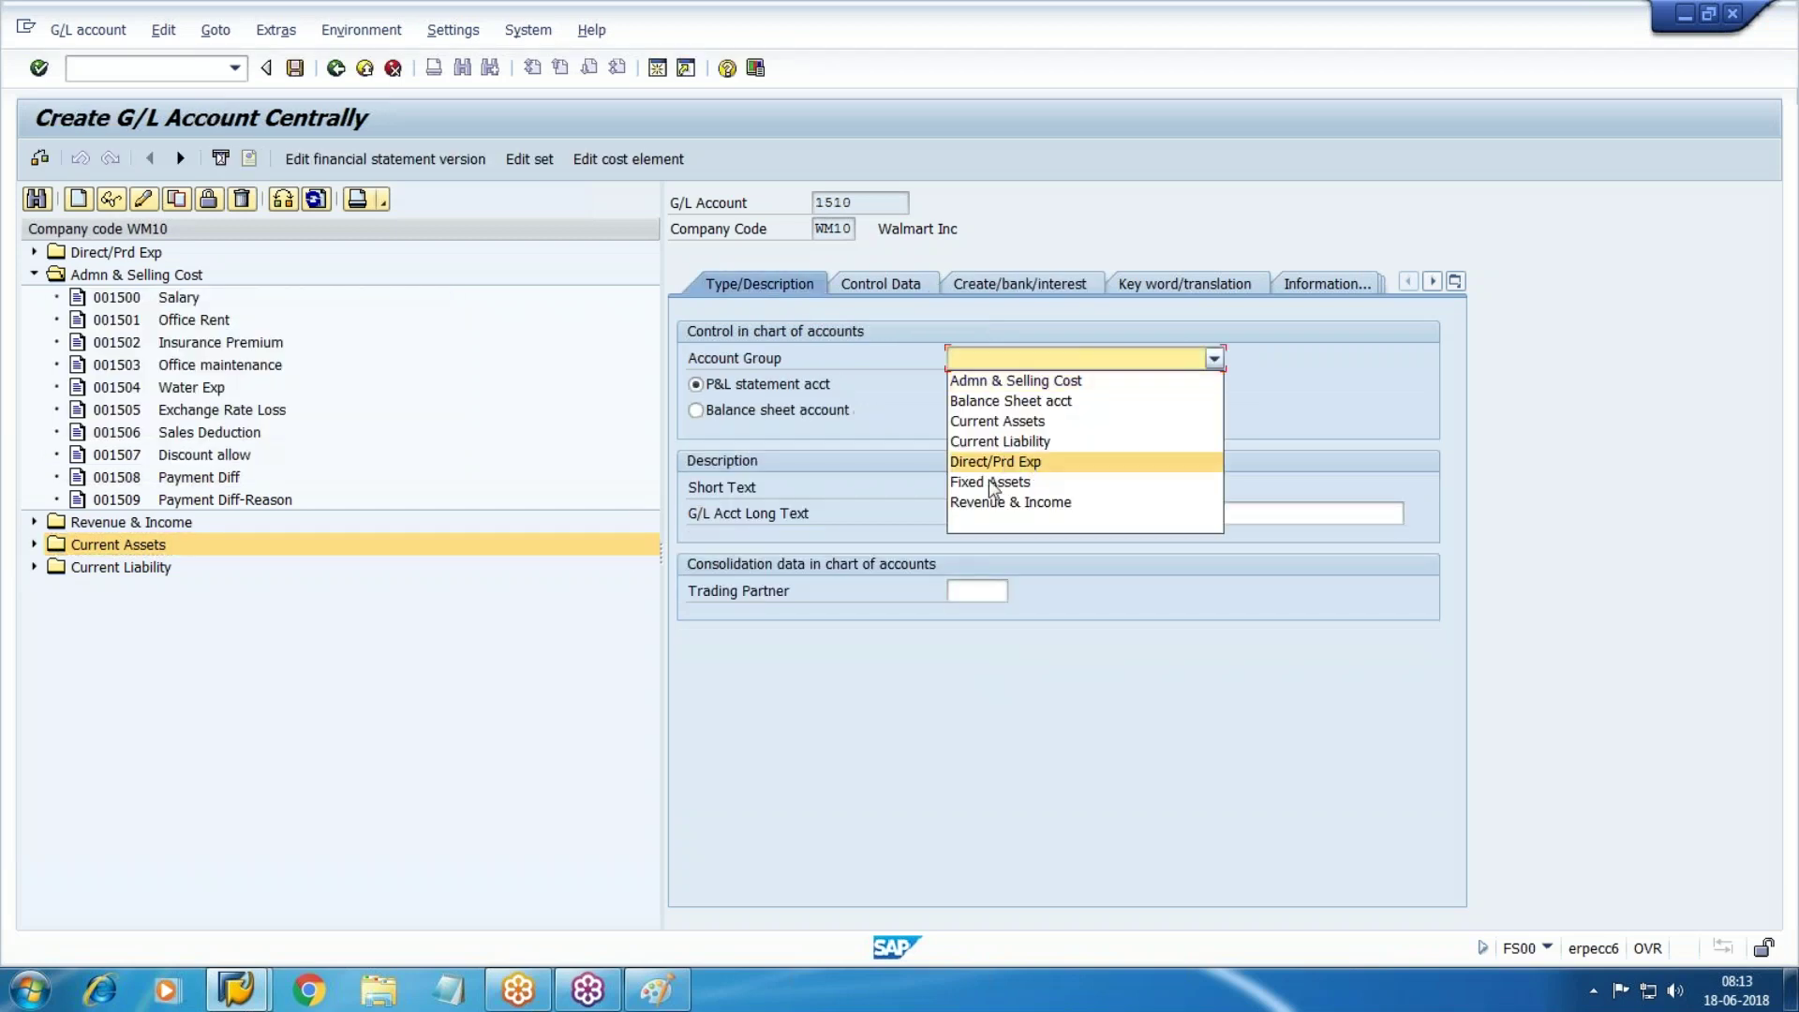
pyautogui.click(1010, 381)
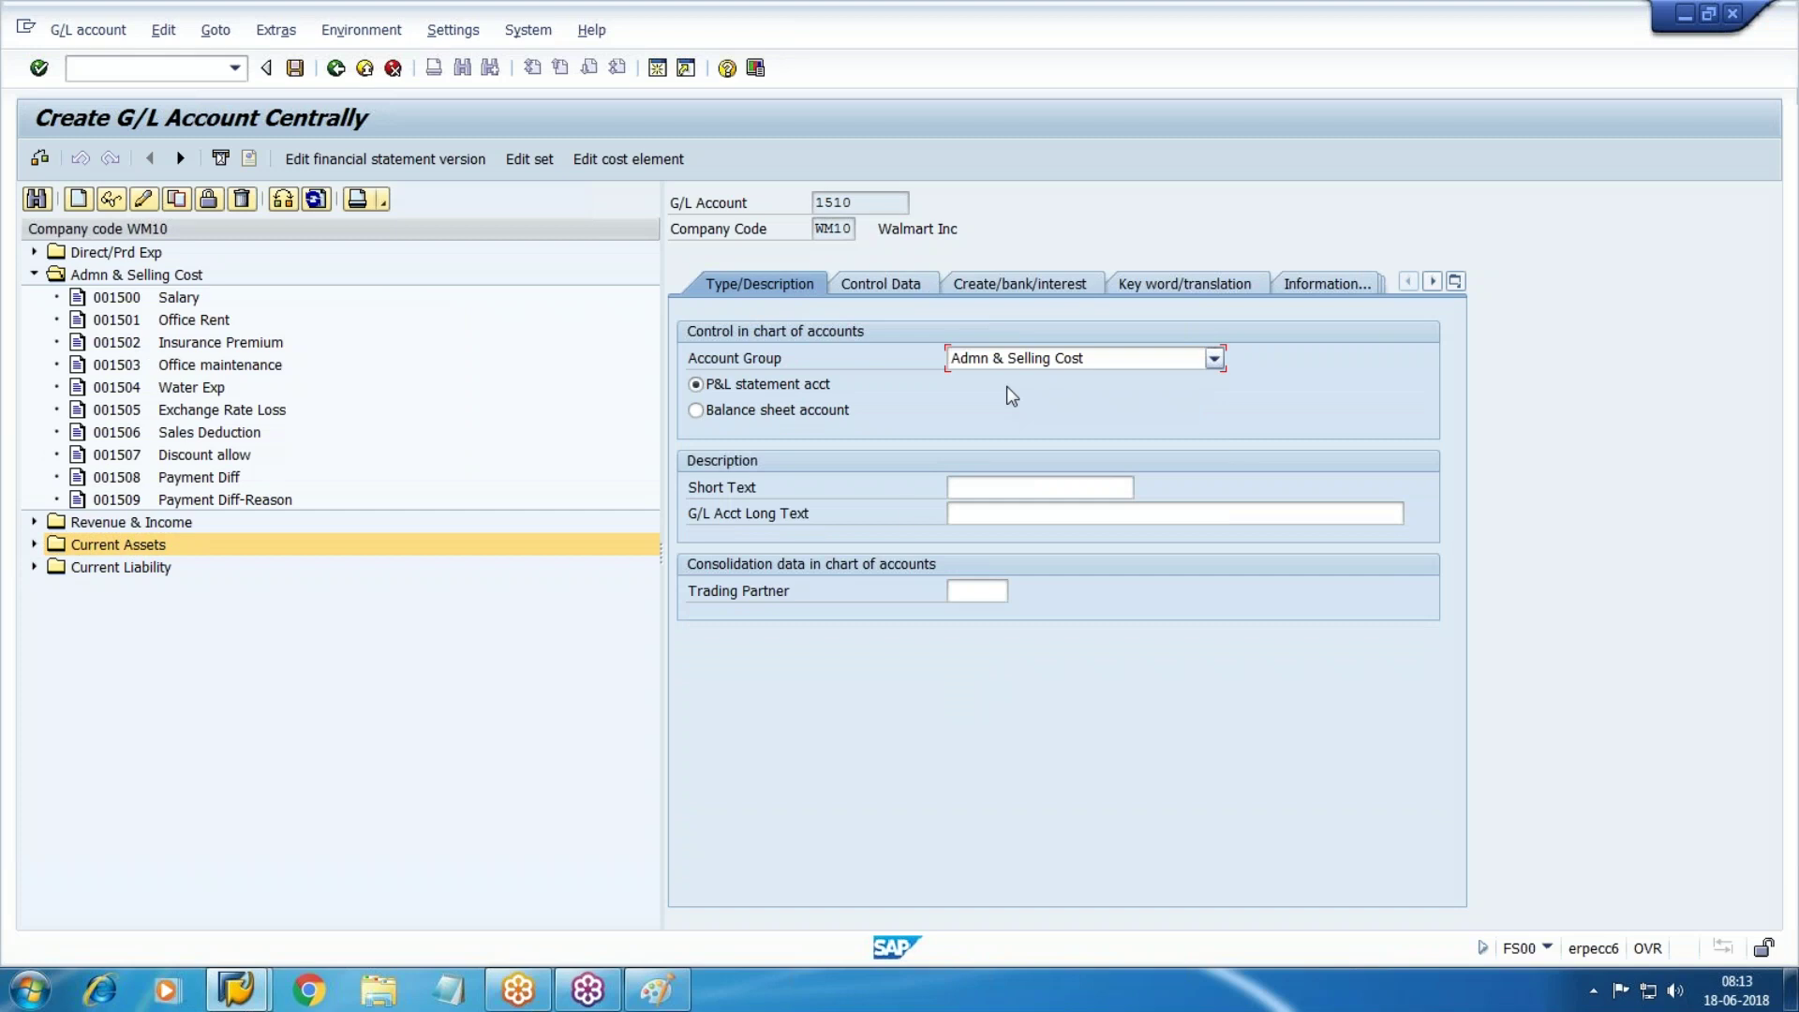
# Enter "Bank Com" as both the short text and the G/L account long text of account 1510
pyautogui.click(956, 487)
pyautogui.write('Ba')
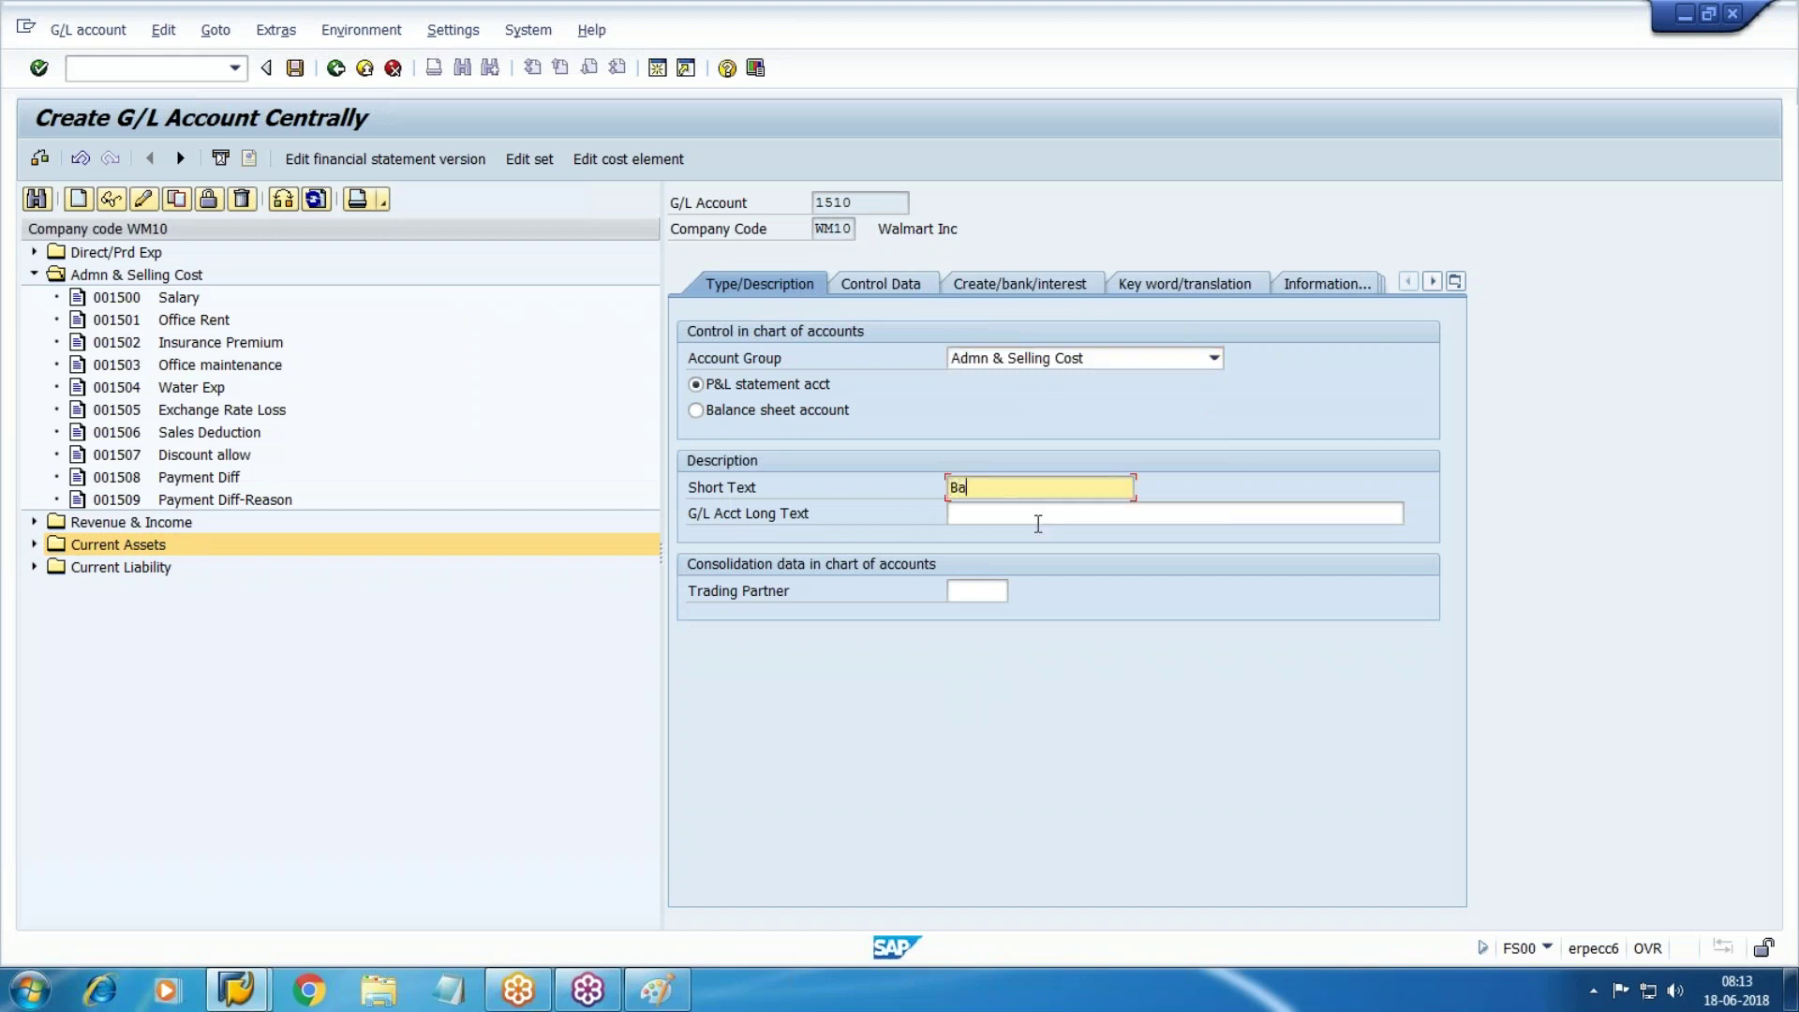
pyautogui.write('nk Com')
pyautogui.click(1038, 523)
pyautogui.click(1038, 514)
pyautogui.write('Bank Com')
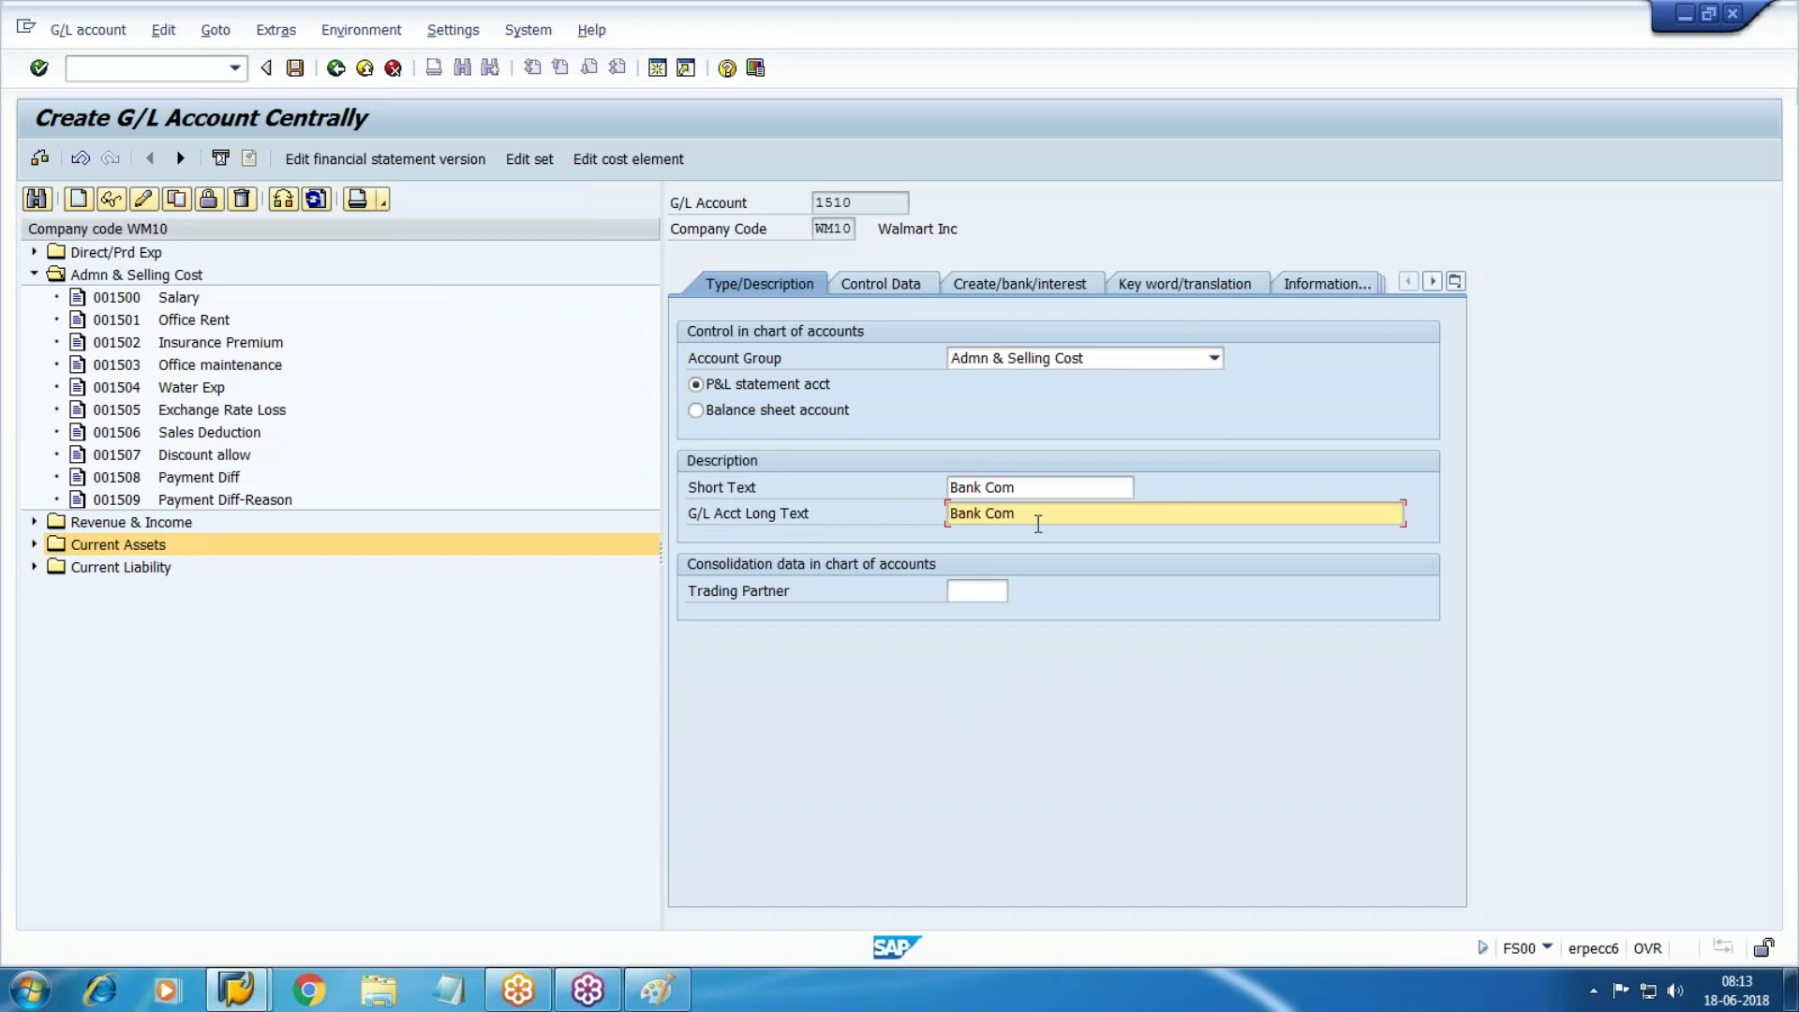
# In the control data of account 1510, enable only balances in local currency and line item display
pyautogui.click(886, 283)
pyautogui.press('Tab')
pyautogui.press('Tab')
pyautogui.press('Tab')
pyautogui.press('Tab')
pyautogui.press('Tab')
pyautogui.press('Tab')
pyautogui.press('Tab')
pyautogui.press('Tab')
pyautogui.press('space')
pyautogui.press('Tab')
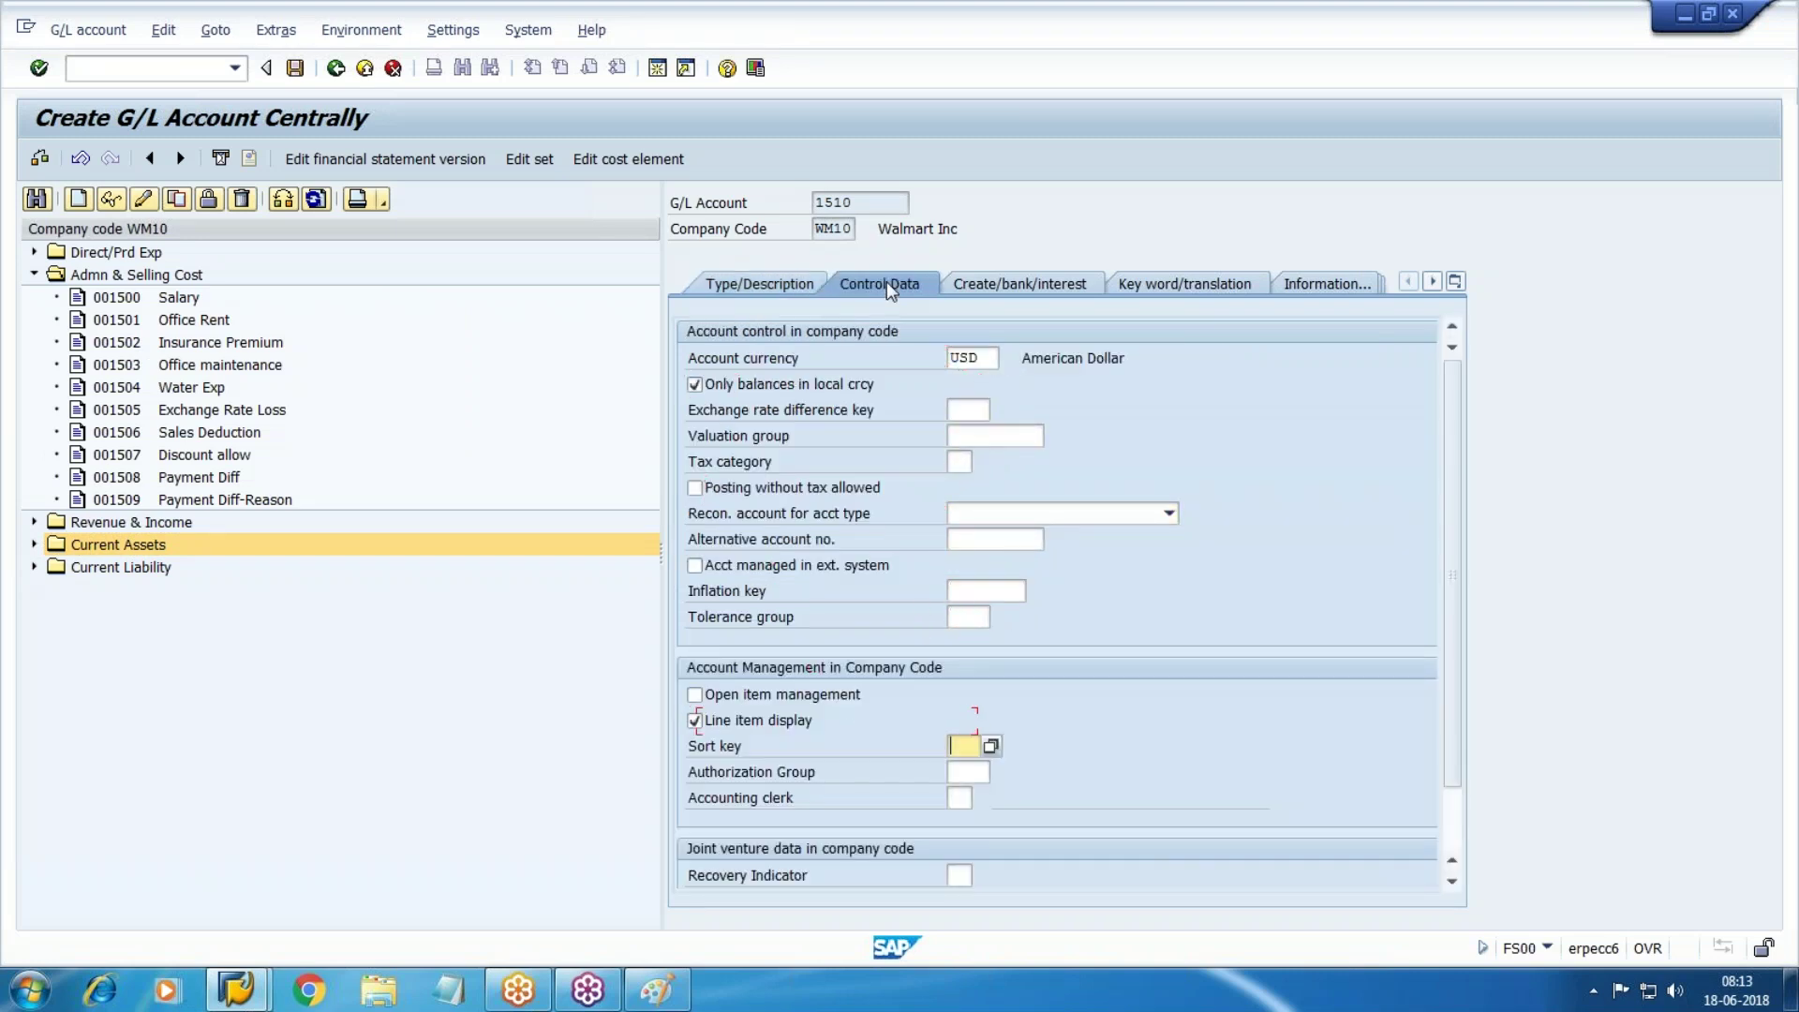
# Set the sort key of account 1510 to 001
pyautogui.write('0')
pyautogui.press('Down')
pyautogui.press('Down')
pyautogui.press('Down')
pyautogui.press('Down')
pyautogui.press('Down')
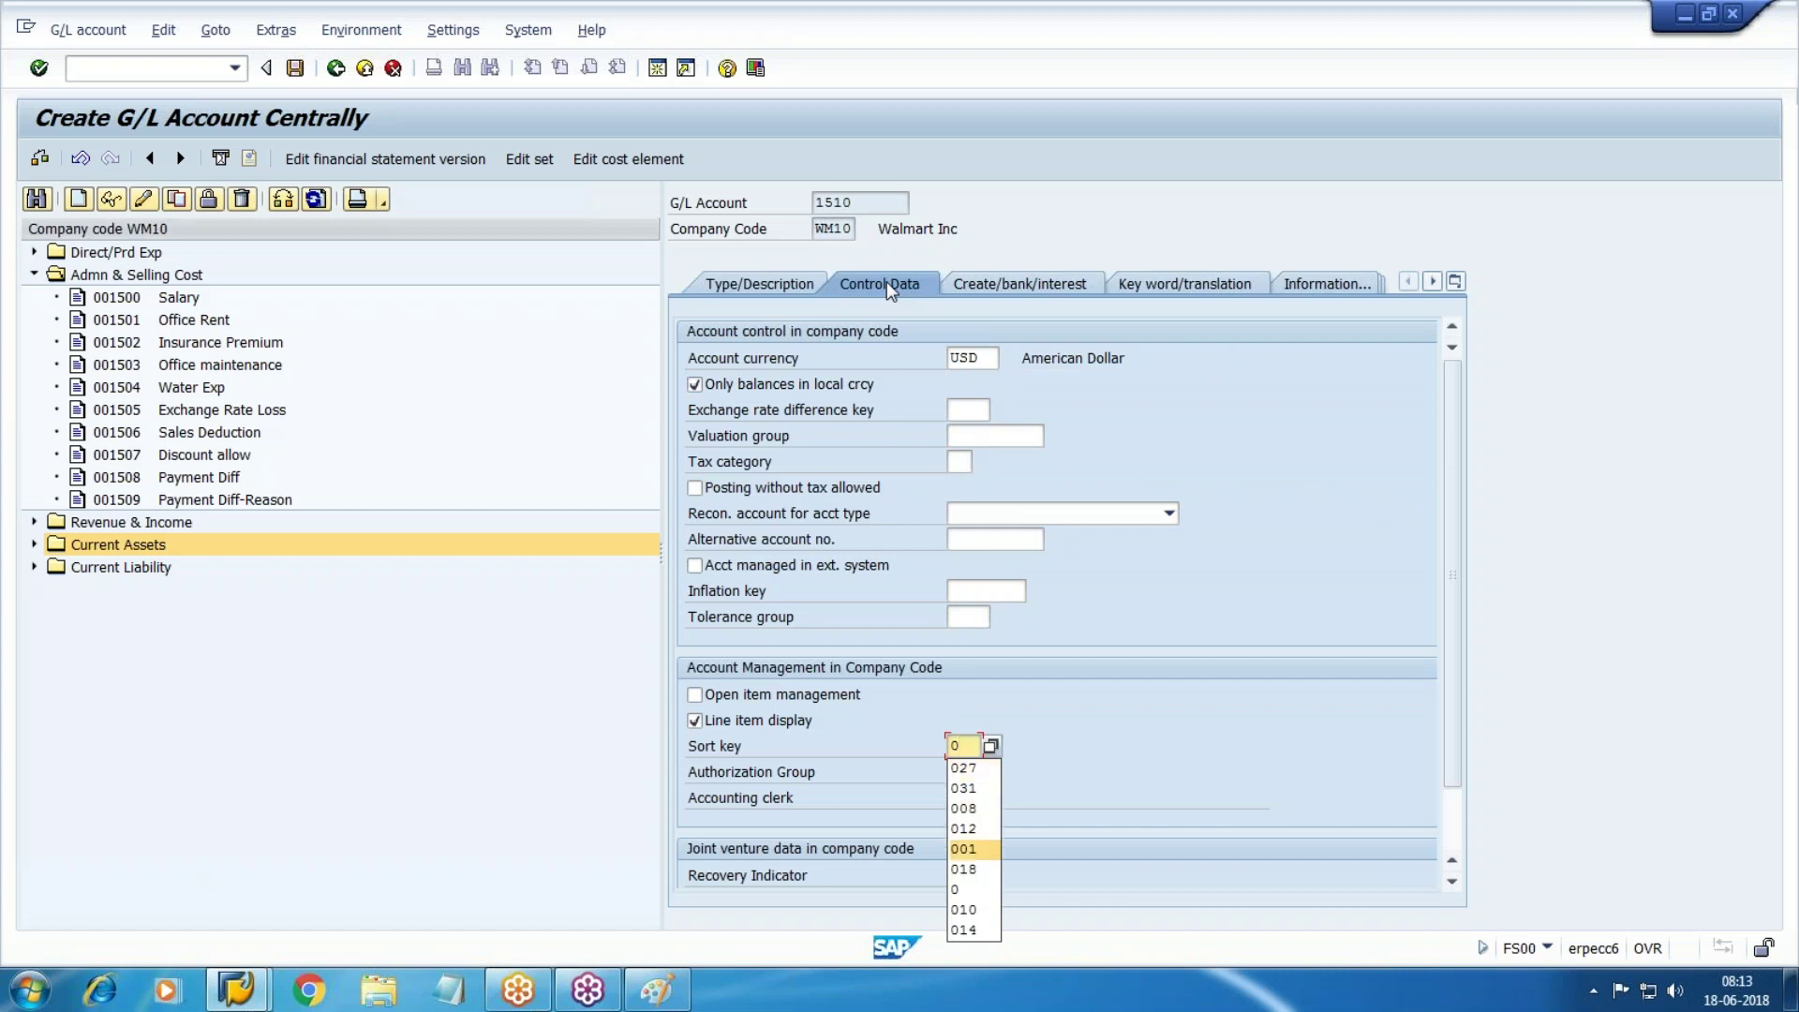
pyautogui.press('Return')
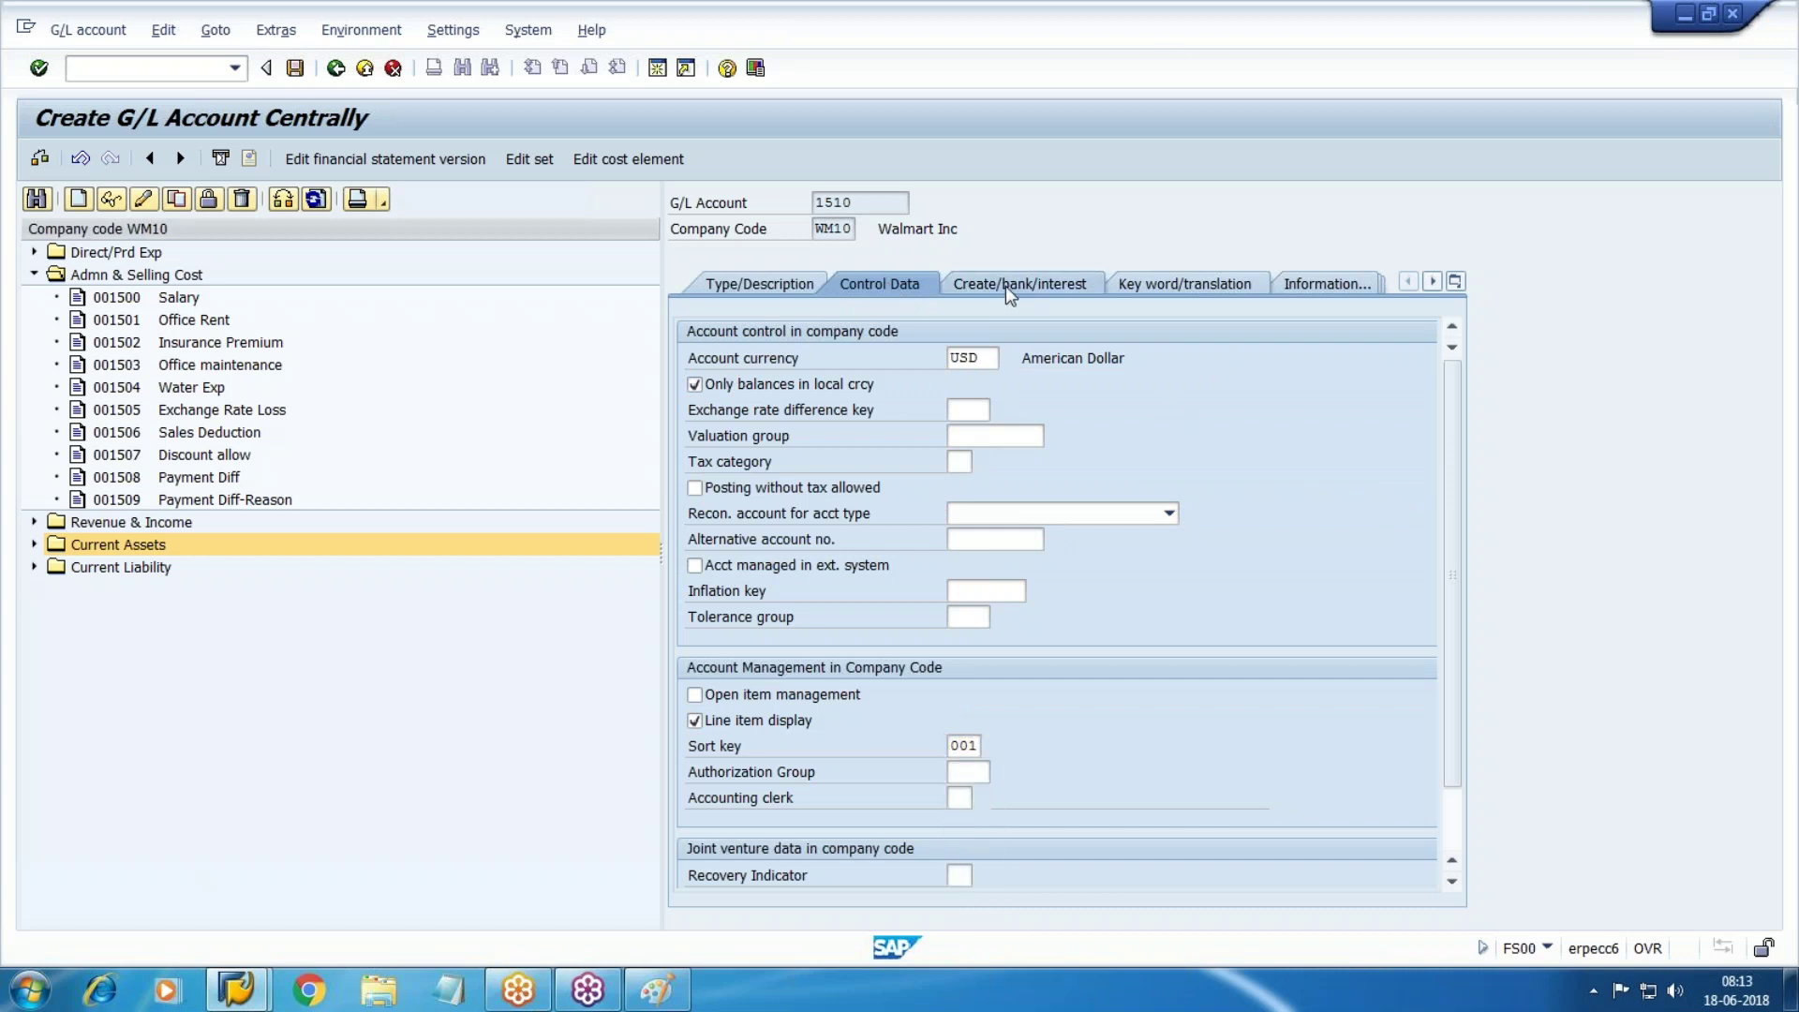
# Assign field status group G001 (General with text, allocation) to account 1510 and save the Bank Com account
pyautogui.click(1004, 285)
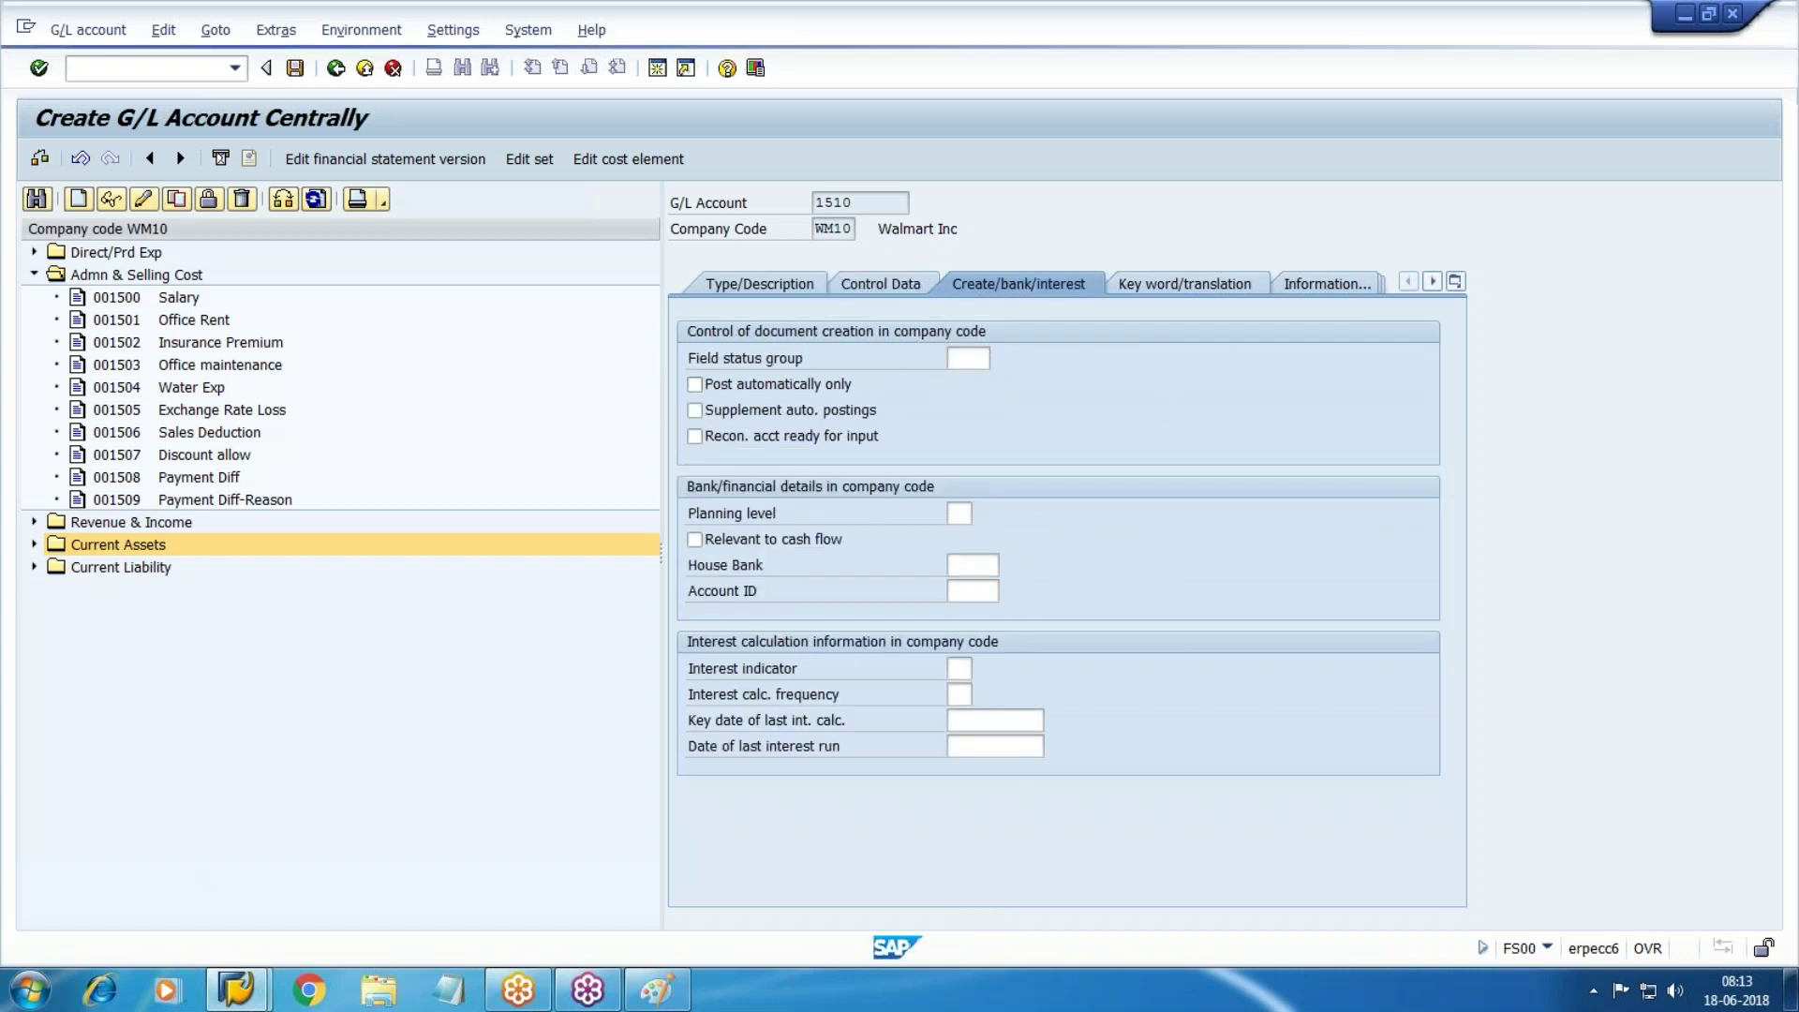
pyautogui.press('F4')
pyautogui.doubleClick(1082, 425)
pyautogui.hotkey('ctrl', 's')
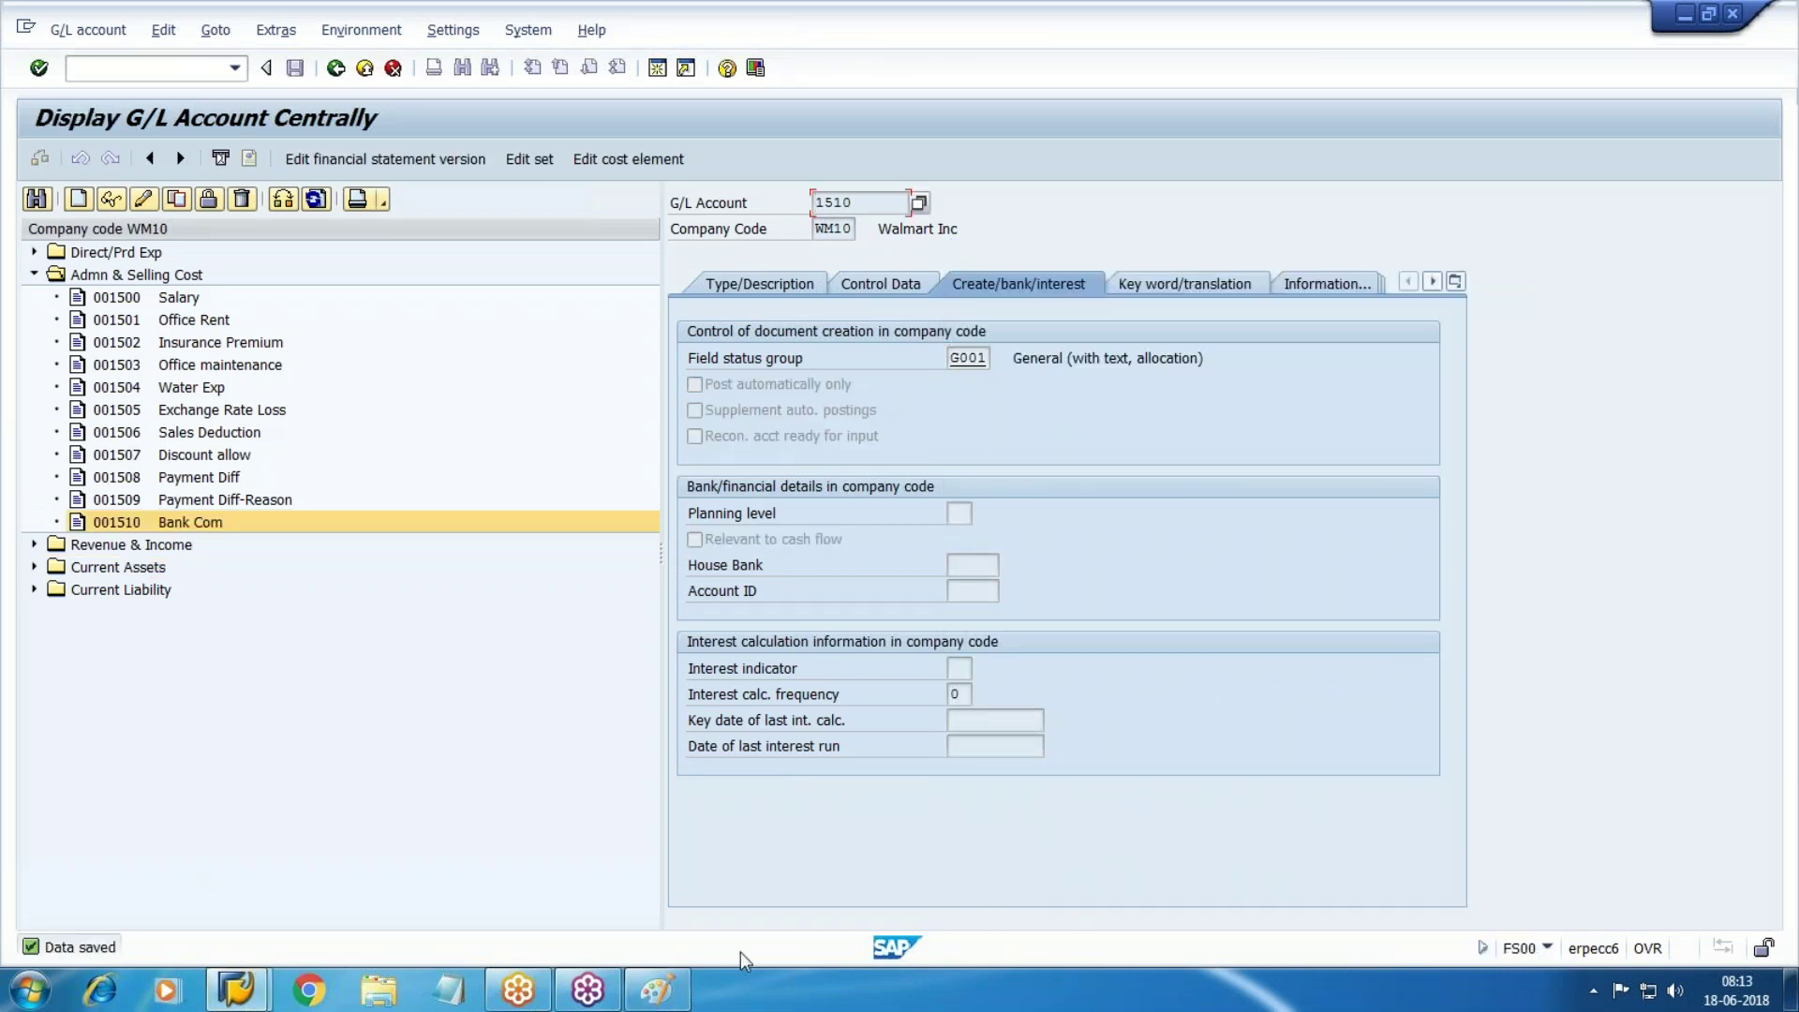
# Check the bills discounting diagram in Paint, return to SAP and expand the Current Liability folder in place of Admn & Selling Cost
pyautogui.click(656, 989)
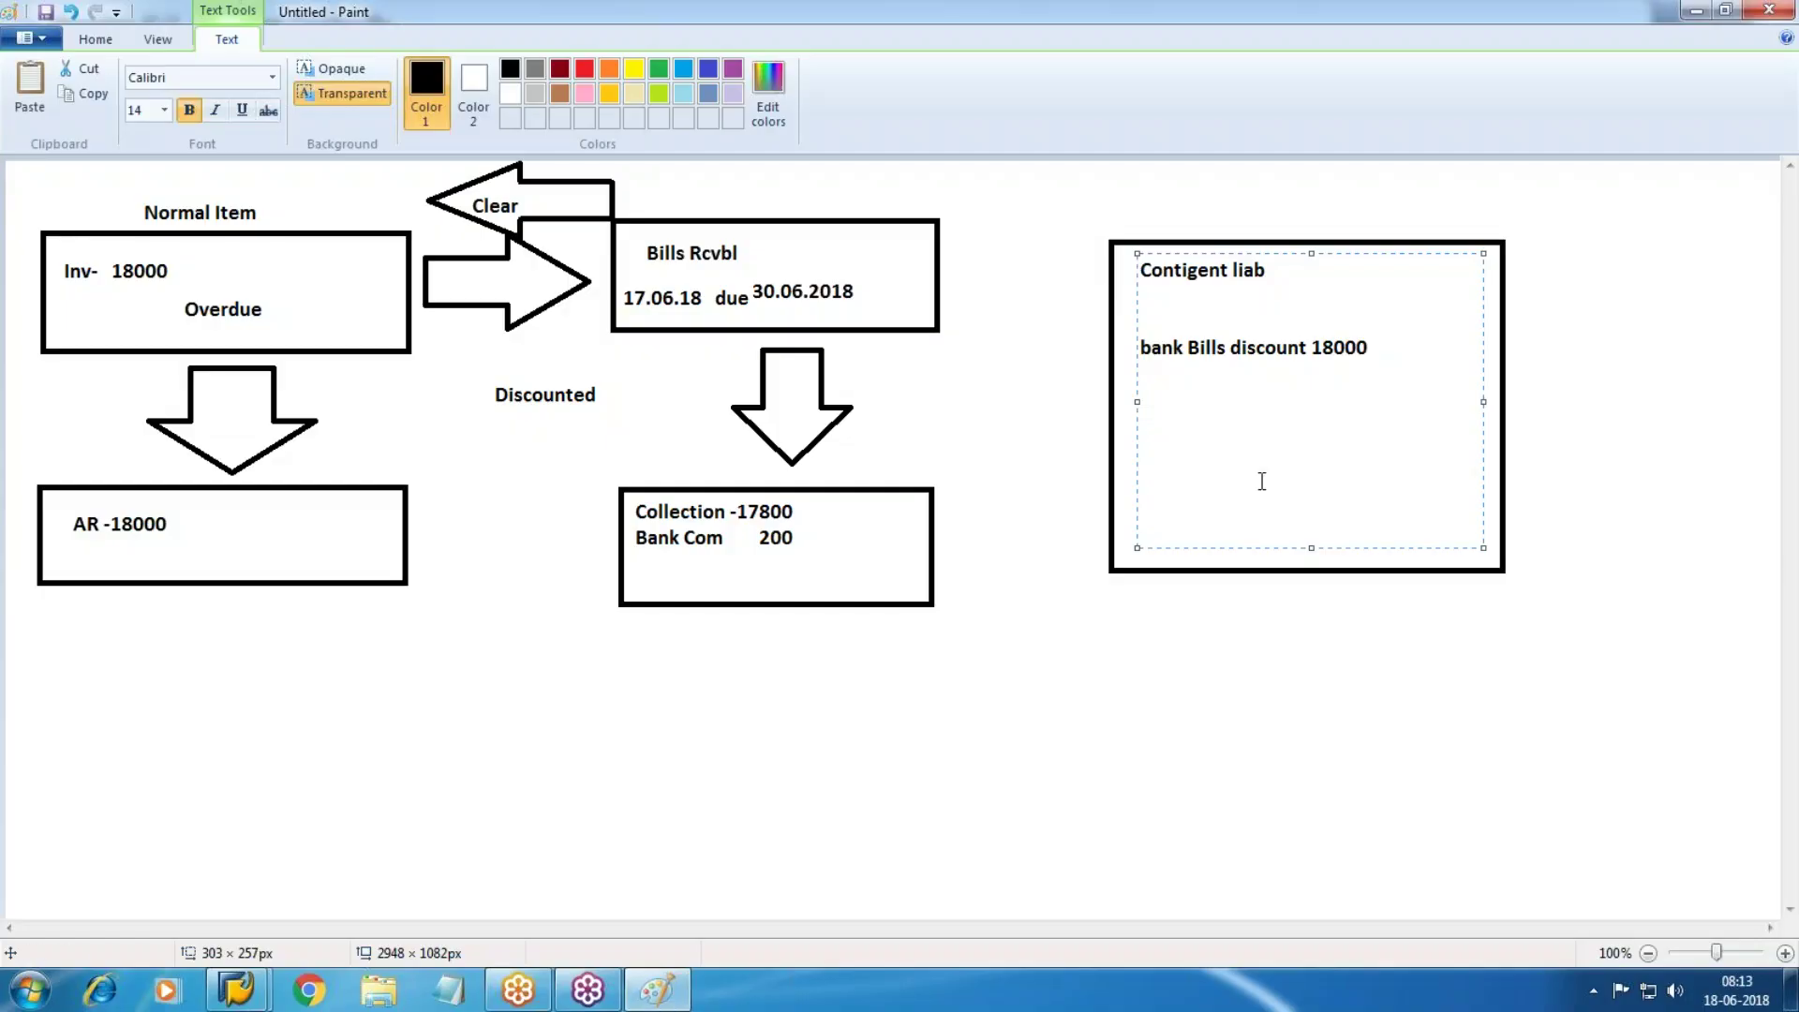
pyautogui.hotkey('alt', 'Tab')
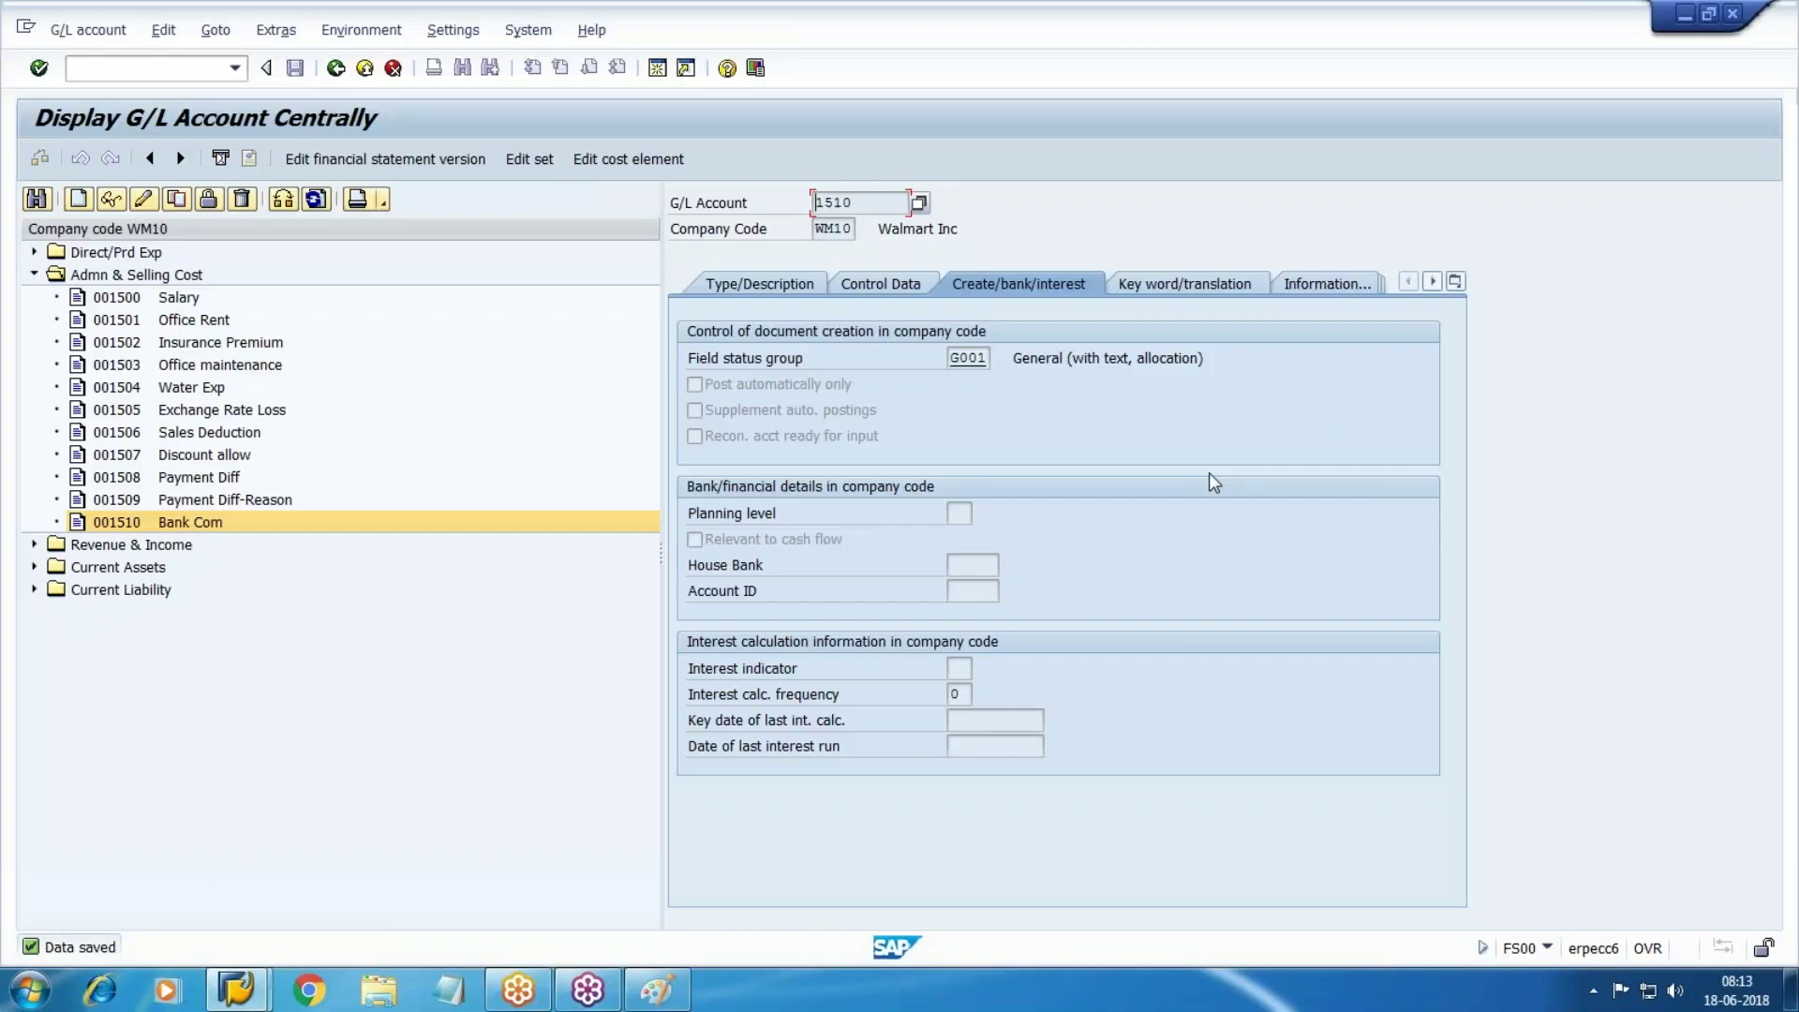
pyautogui.click(34, 275)
pyautogui.click(33, 342)
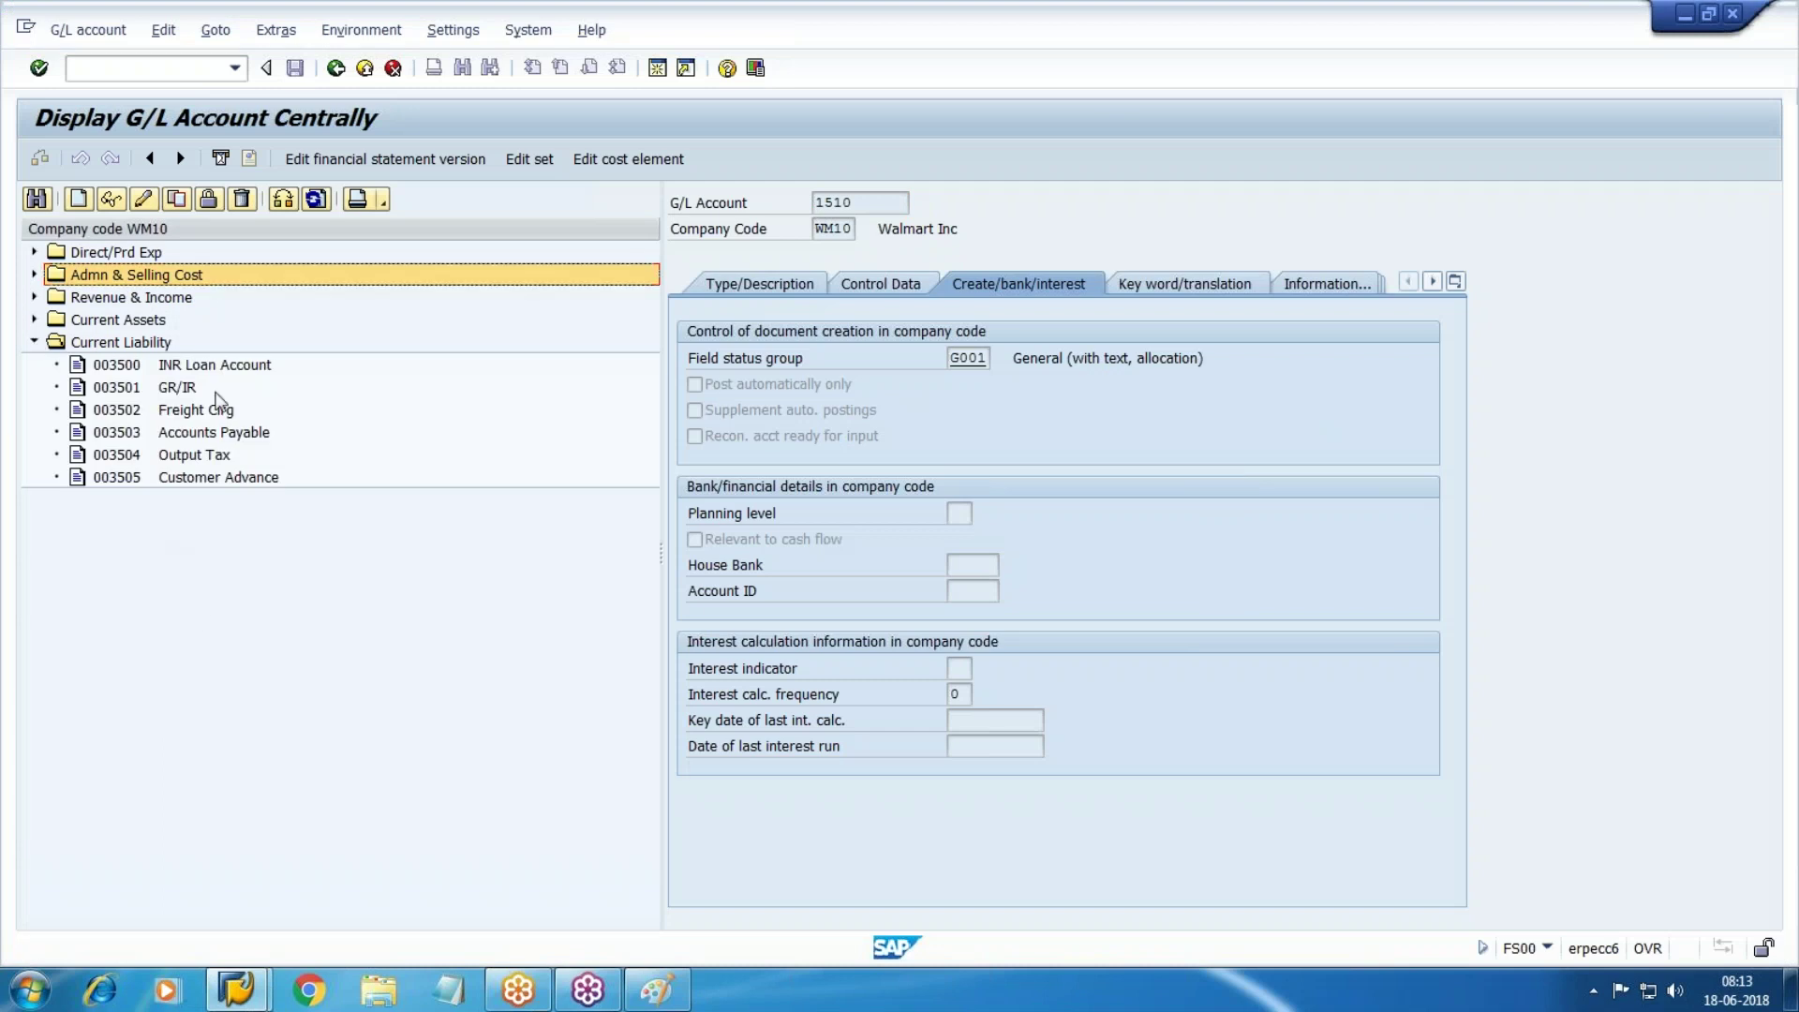
# Create G/L account 3506 in company code WM10 as a balance sheet account in the account group Current Liability
pyautogui.click(79, 200)
pyautogui.write('3506')
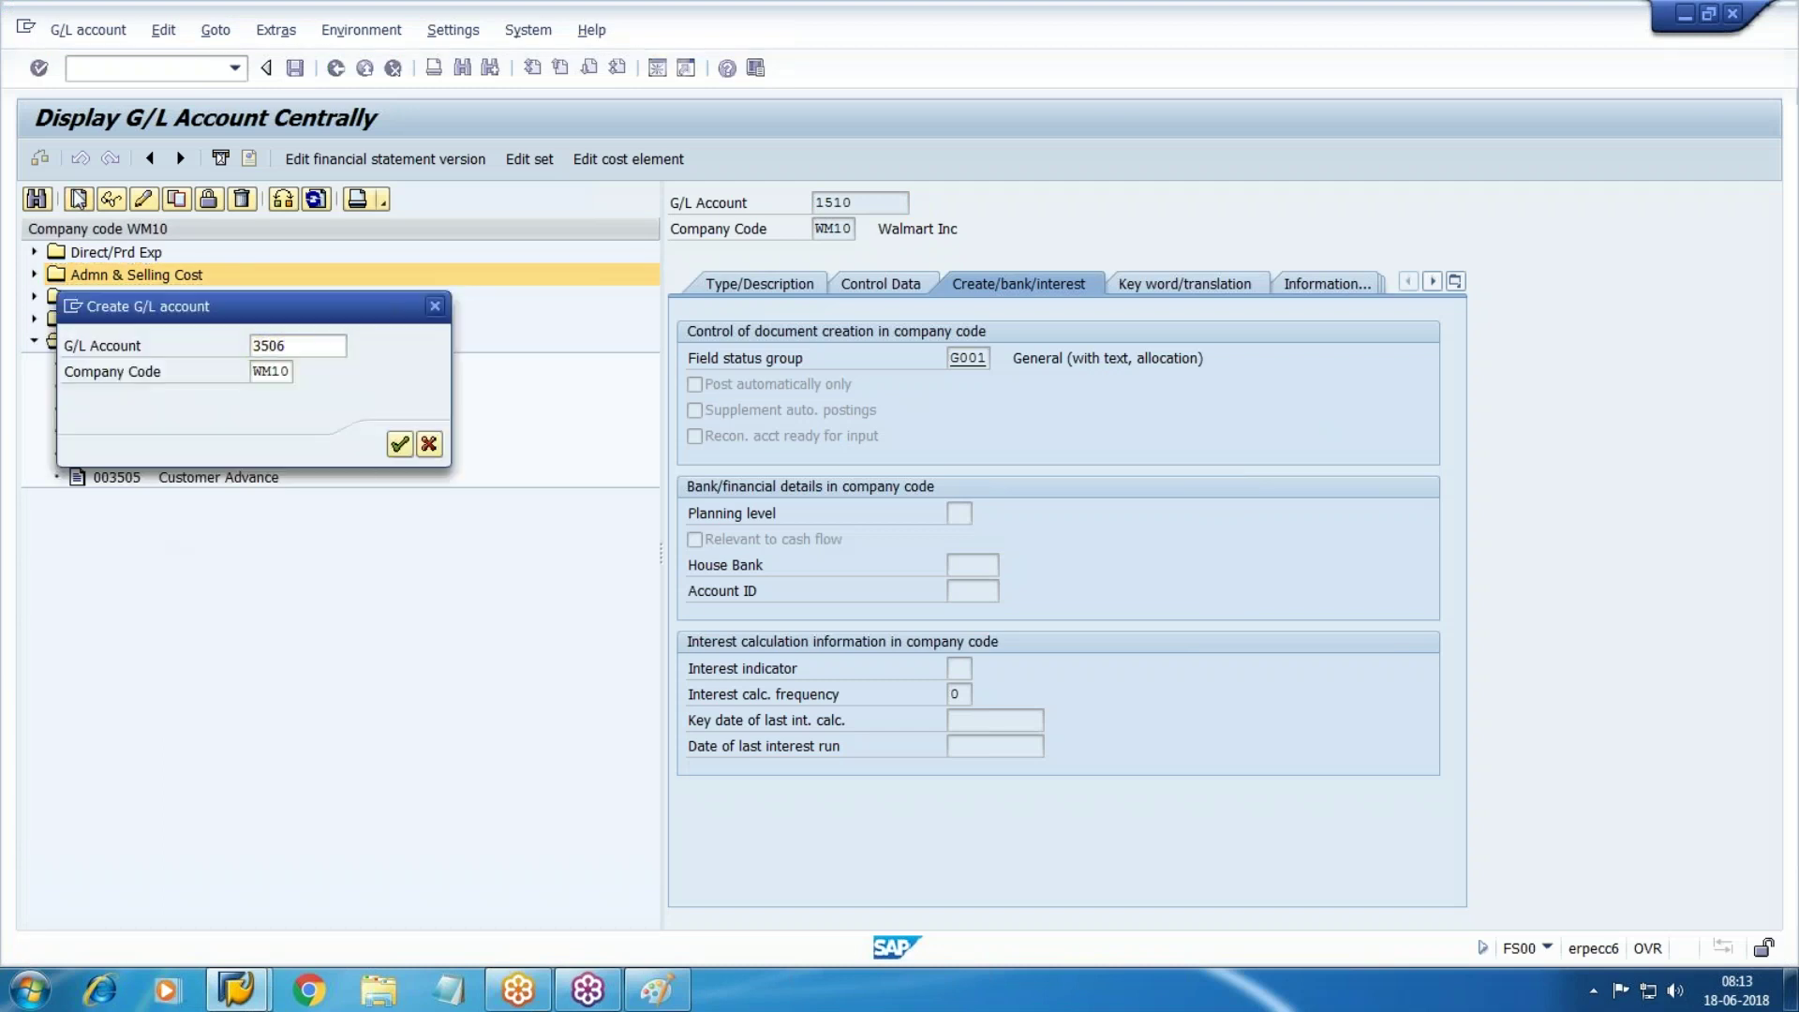
pyautogui.press('Return')
pyautogui.click(759, 283)
pyautogui.click(988, 357)
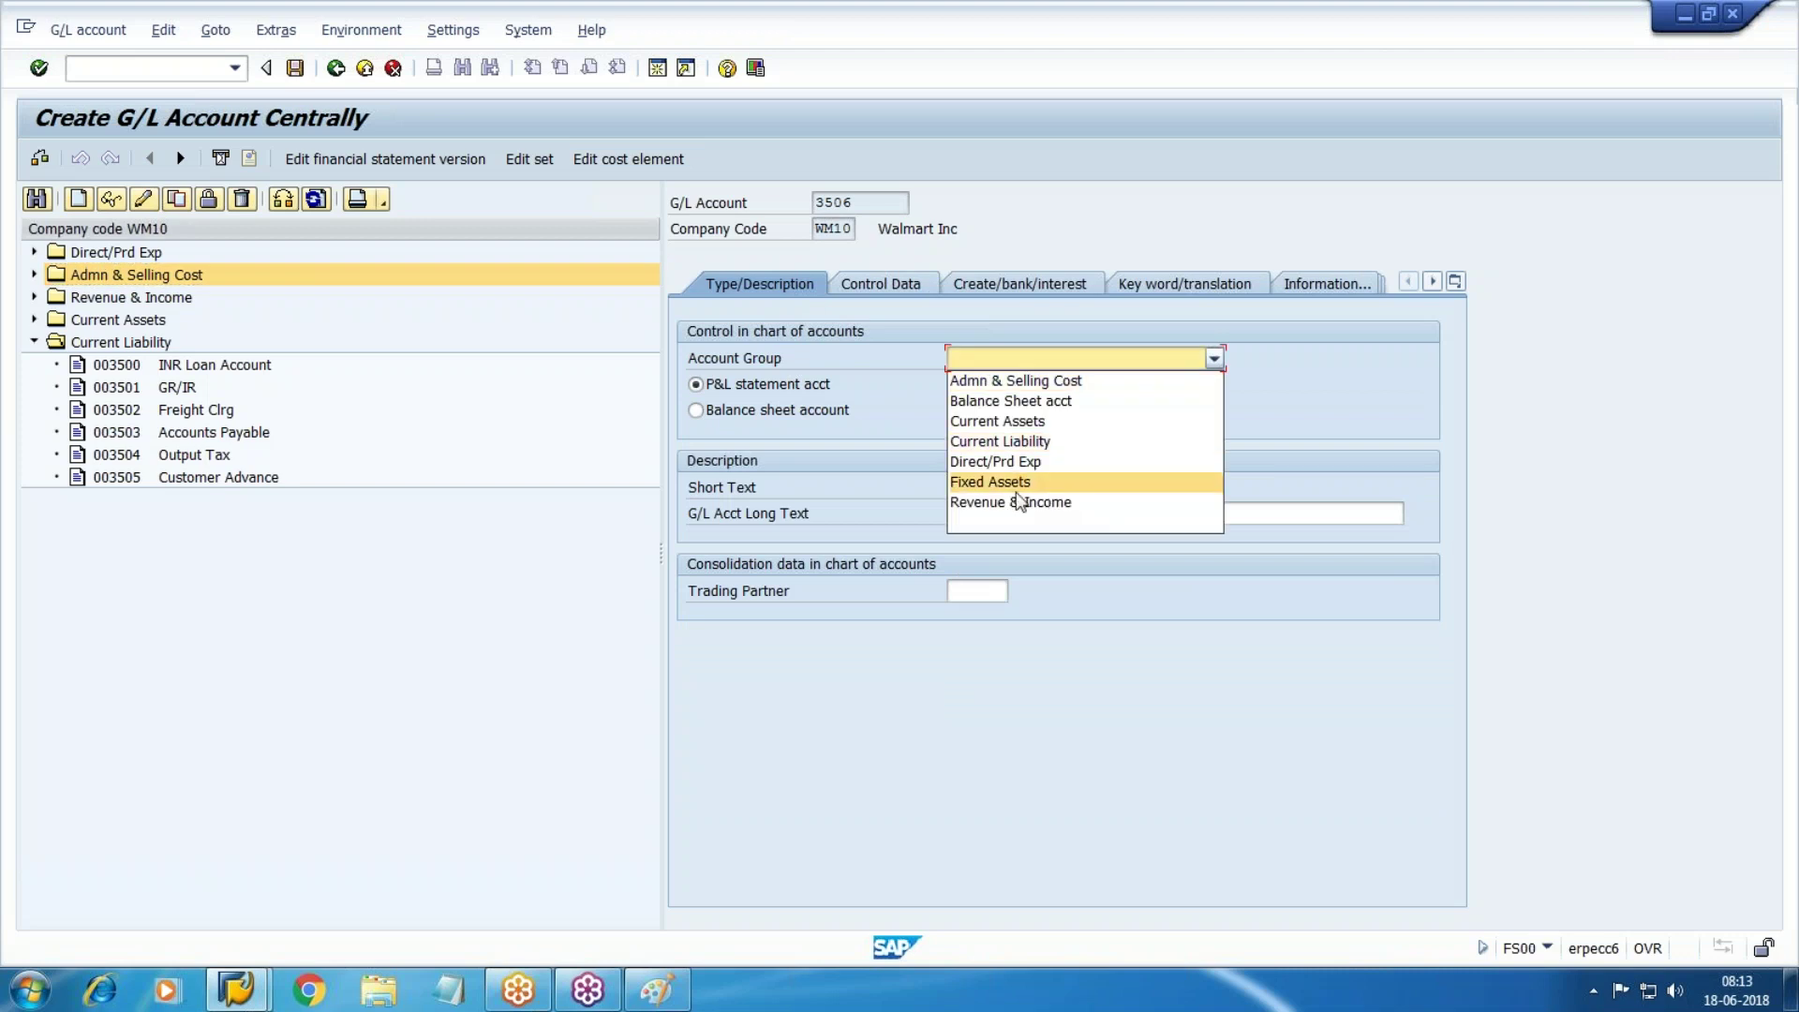
pyautogui.click(1010, 442)
pyautogui.click(795, 411)
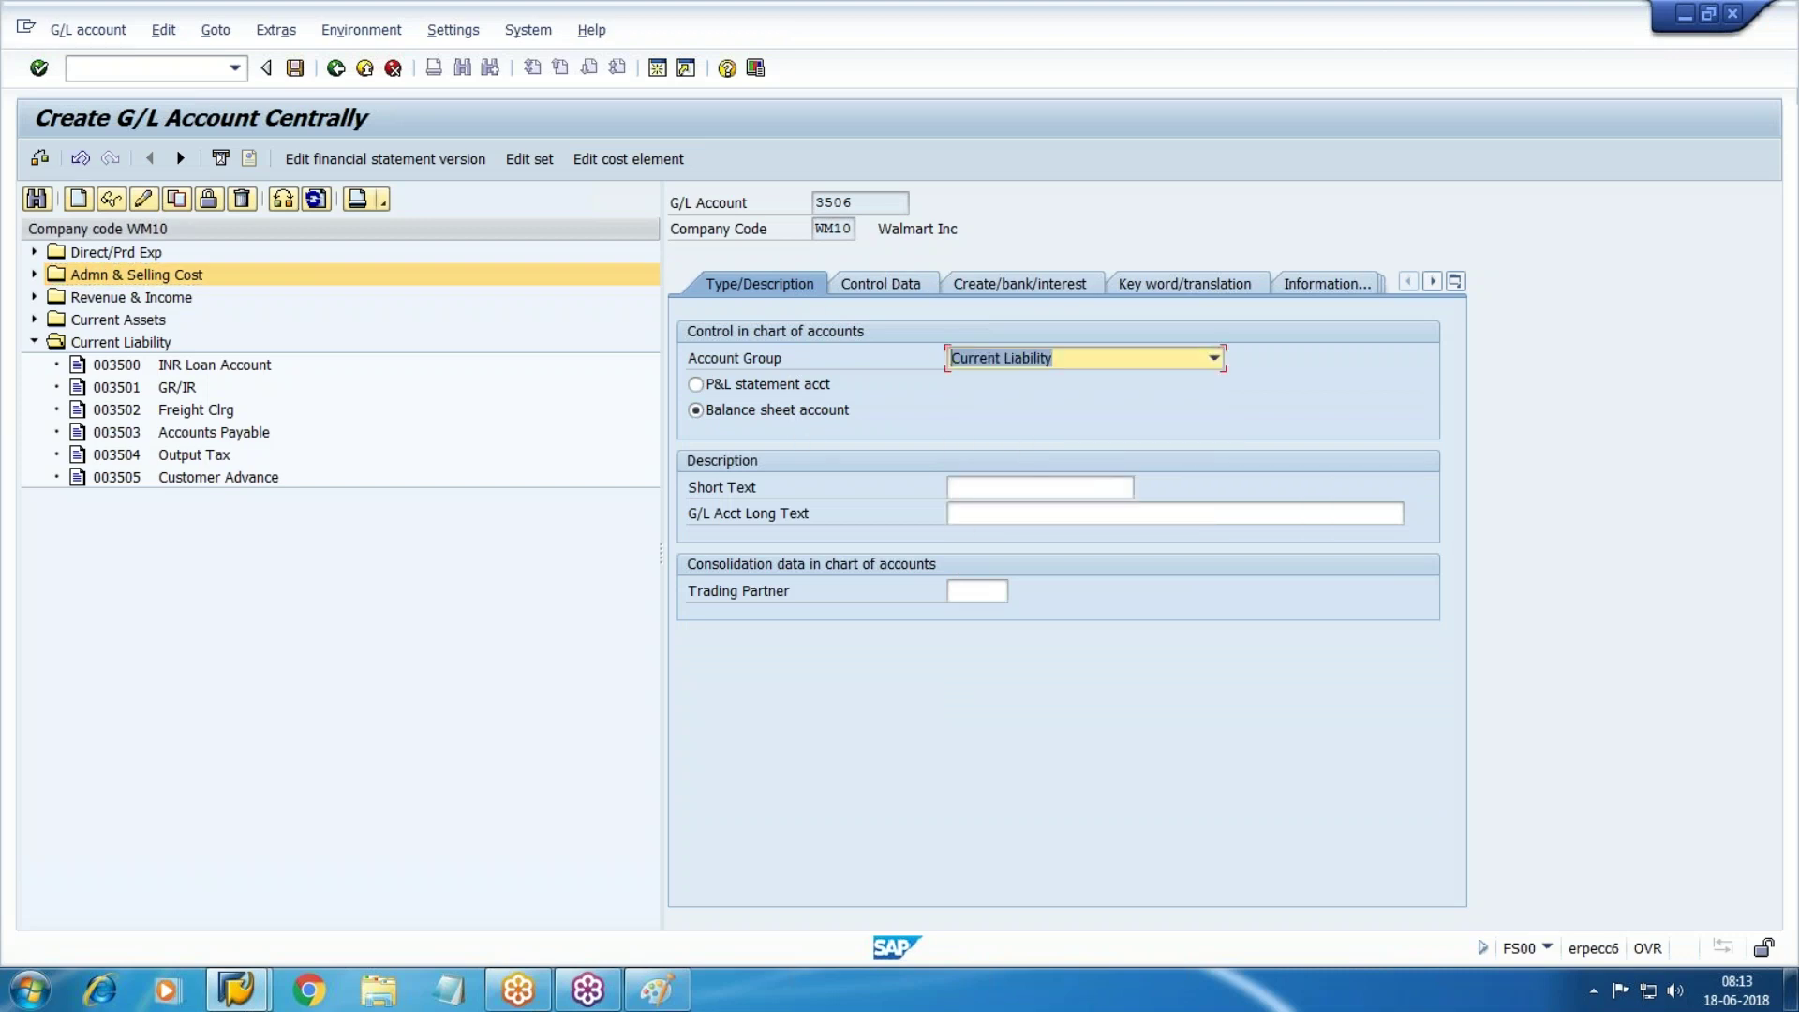
# Enter "Bank Bills Discount" as both the short text and the G/L account long text of account 3506
pyautogui.click(1036, 489)
pyautogui.write('Ban')
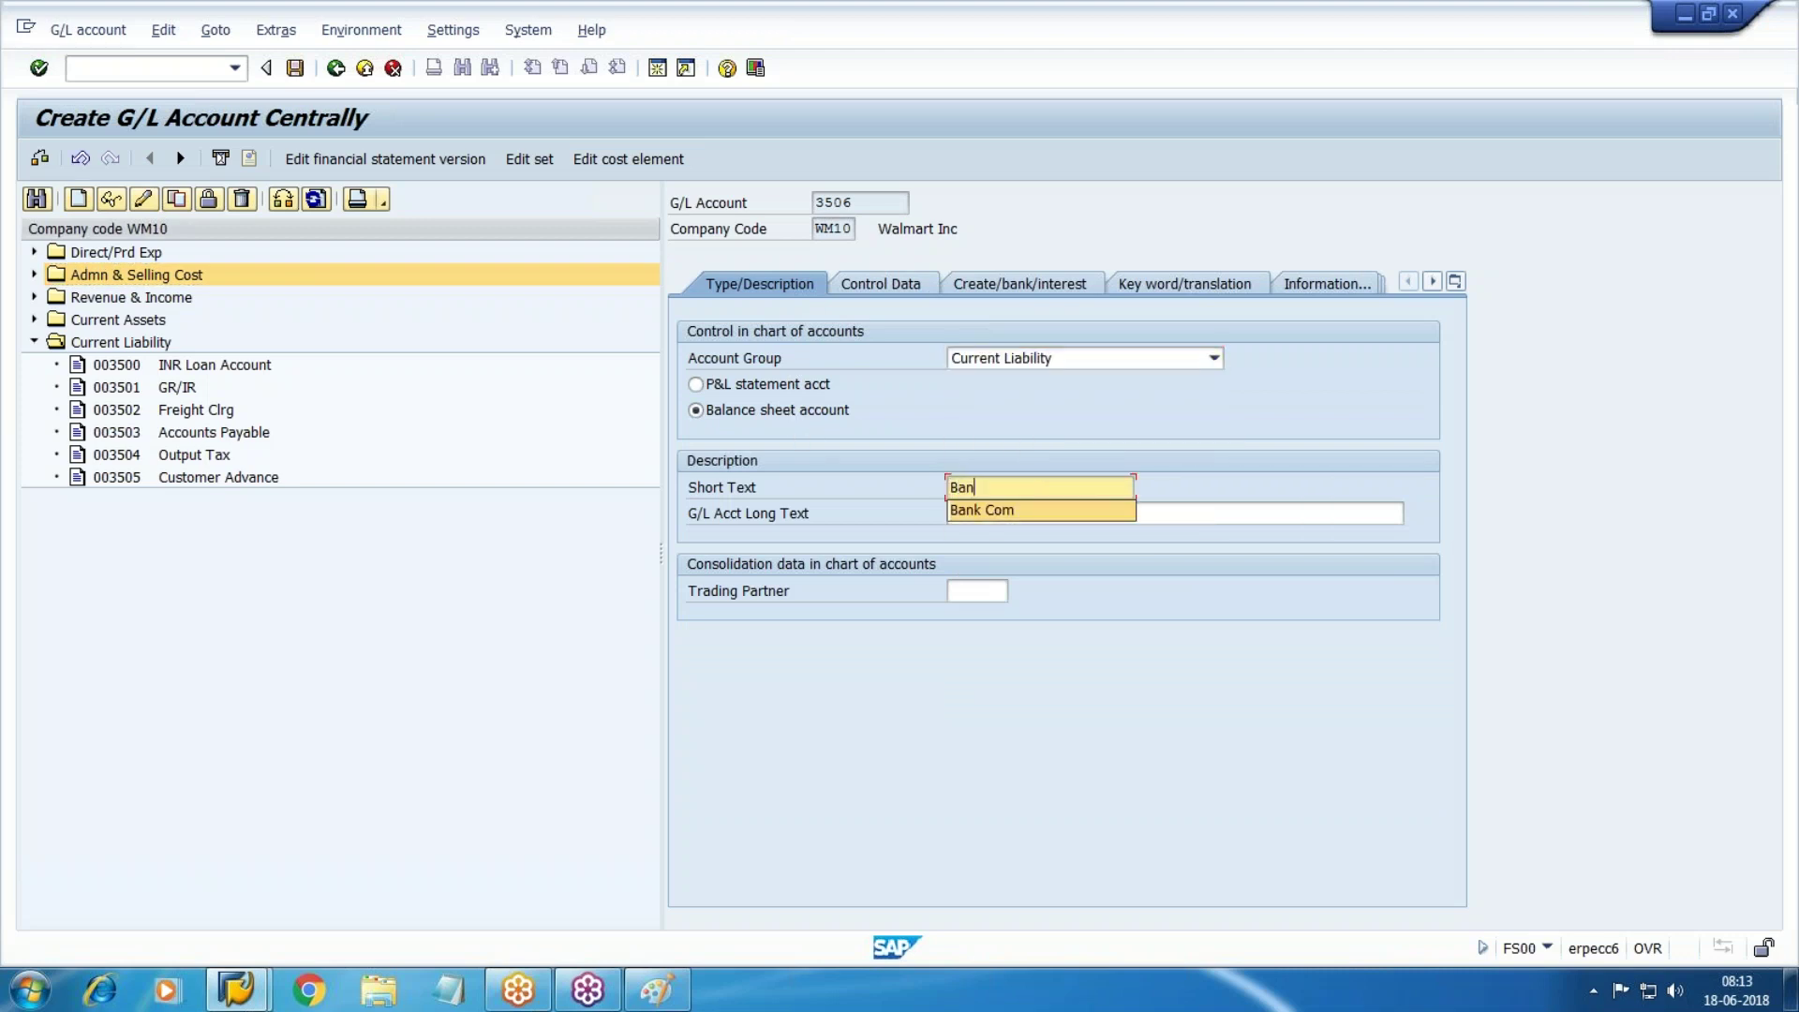
pyautogui.write('k Bills ')
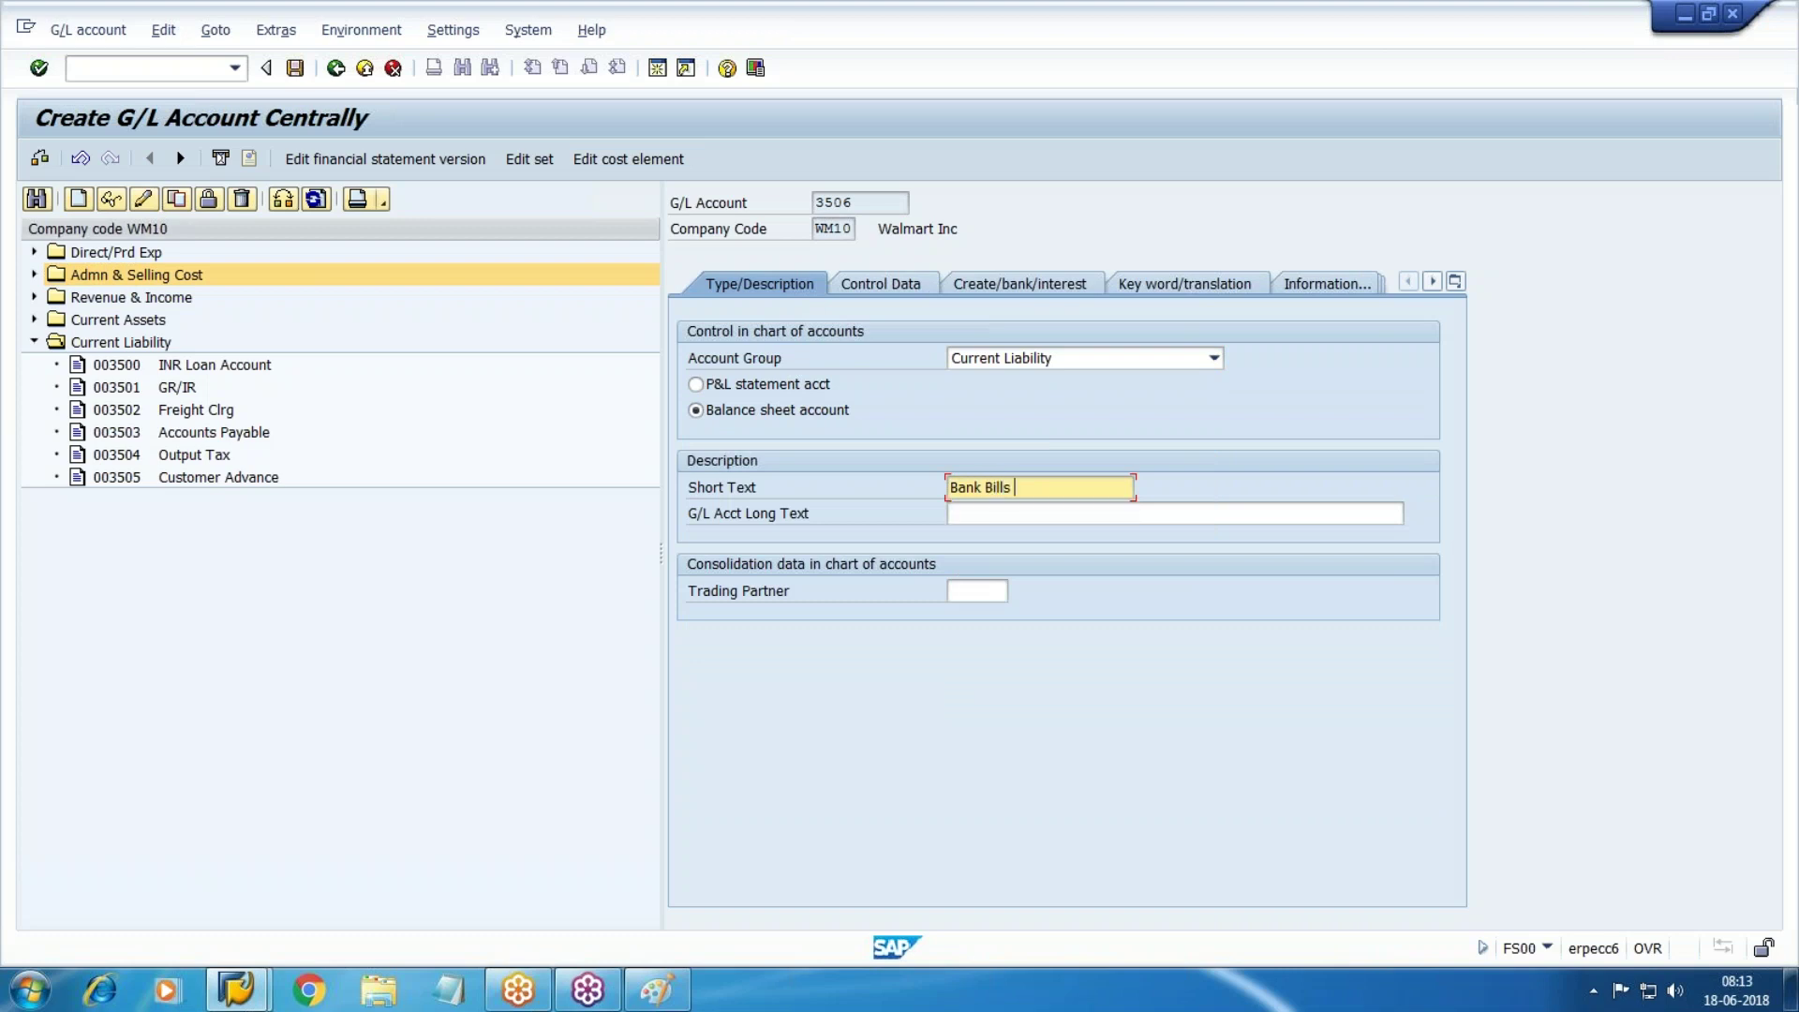
pyautogui.write('Discount')
pyautogui.press('Tab')
pyautogui.hotkey('shift', 'Tab')
pyautogui.hotkey('ctrl', 'c')
pyautogui.press('Tab')
pyautogui.hotkey('ctrl', 'v')
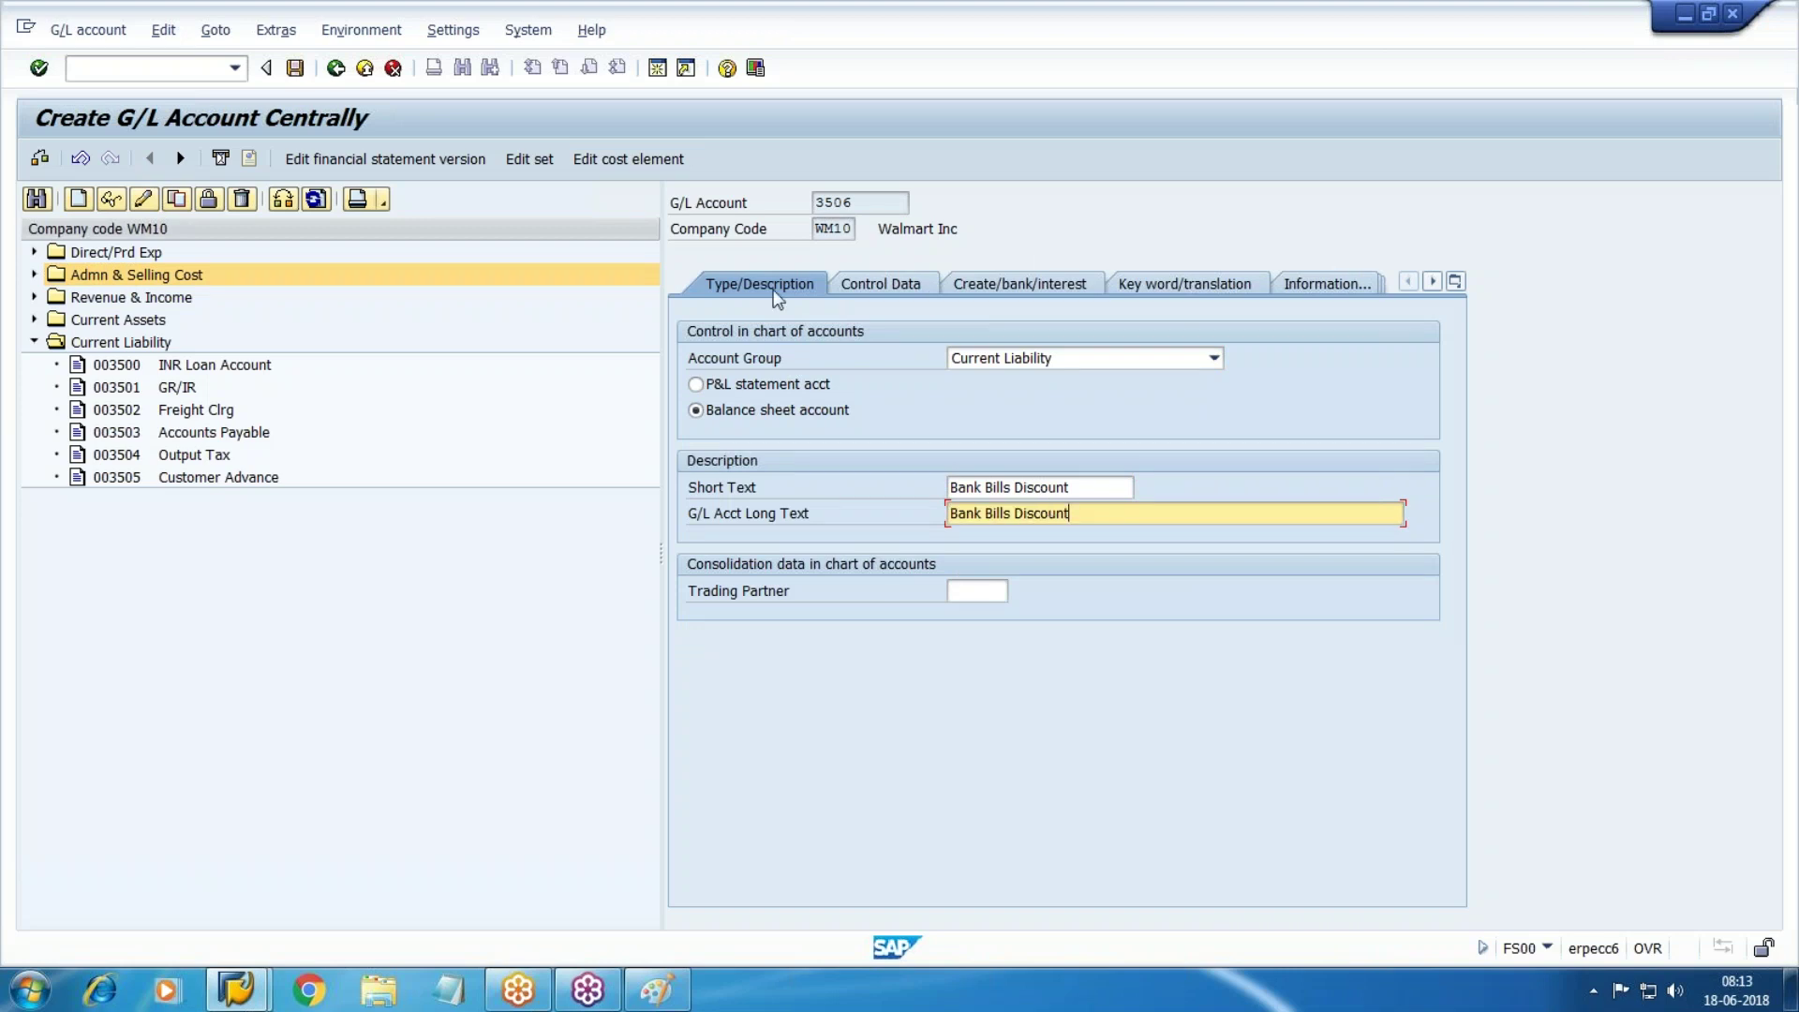
# In the control data of account 3506, enable only balances in local currency and open item management
pyautogui.click(868, 289)
pyautogui.press('space')
pyautogui.press('Tab')
pyautogui.press('Tab')
pyautogui.press('Tab')
pyautogui.press('Tab')
pyautogui.press('Tab')
pyautogui.press('Tab')
pyautogui.press('Tab')
pyautogui.press('Tab')
pyautogui.press('Tab')
pyautogui.press('Tab')
pyautogui.press('Tab')
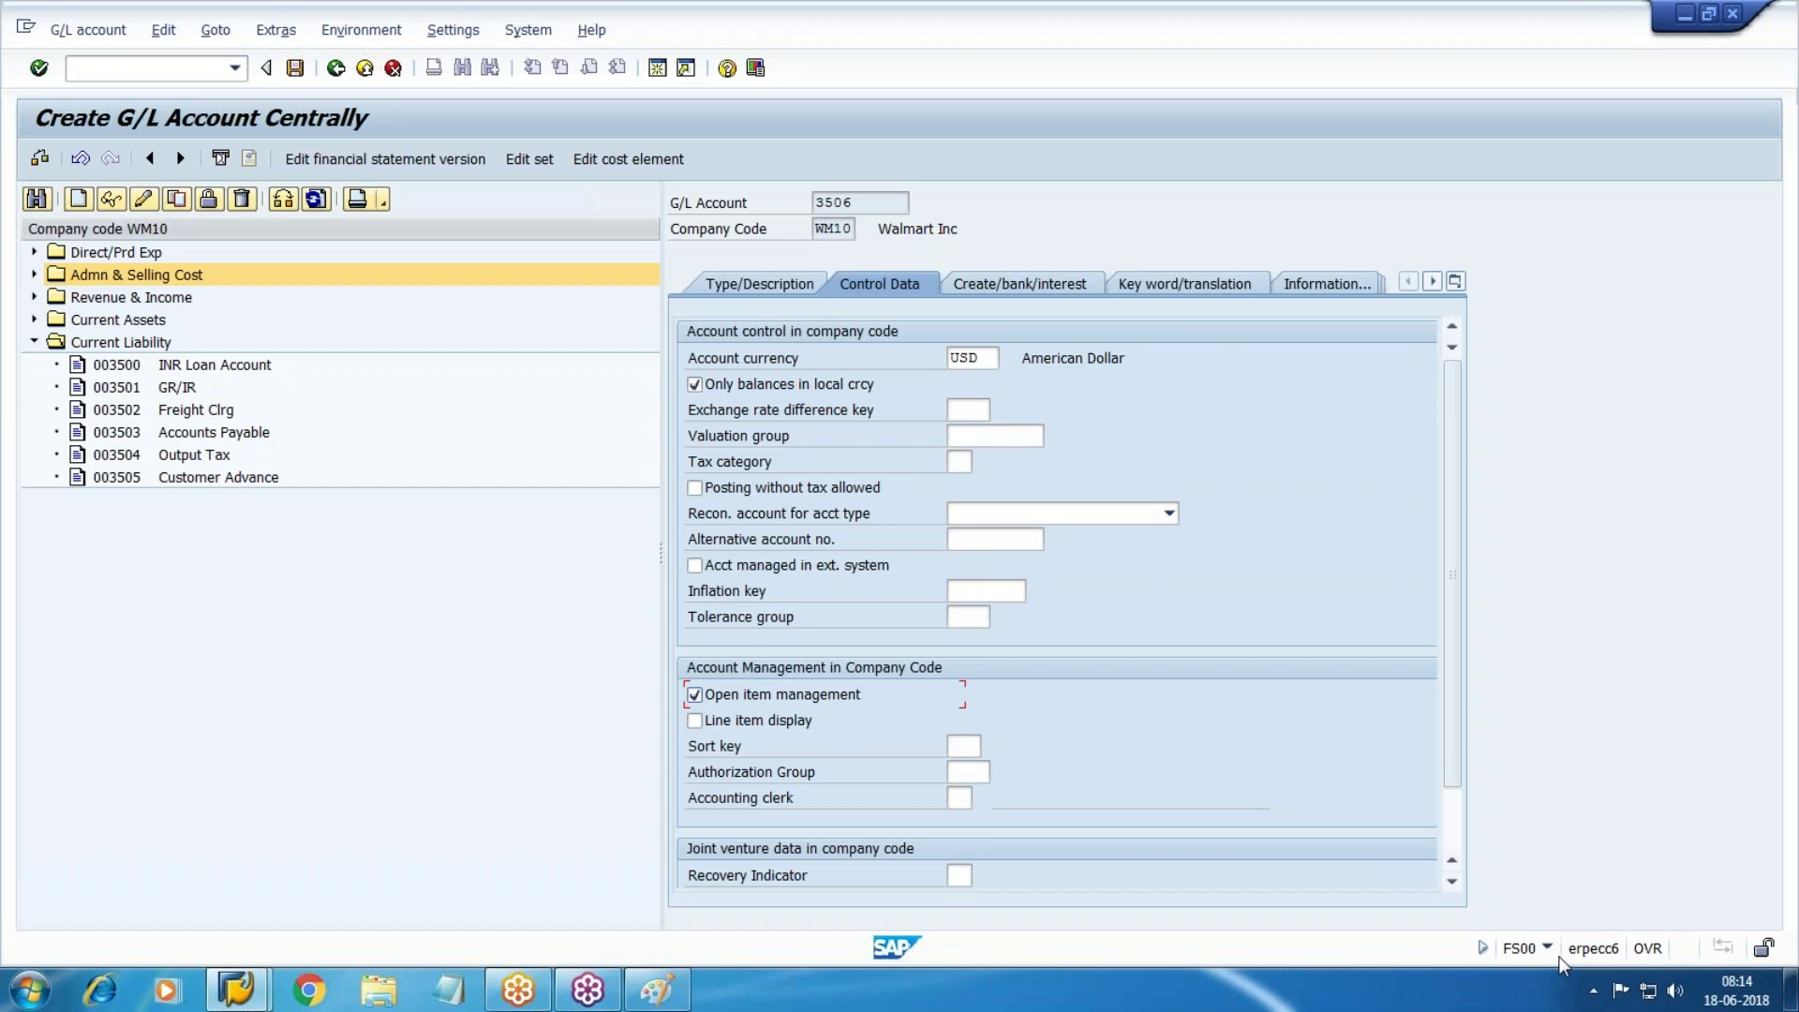
# Enable line item display for account 3506 and set its sort key to 001
pyautogui.press('Tab')
pyautogui.press('space')
pyautogui.press('Tab')
pyautogui.write('001')
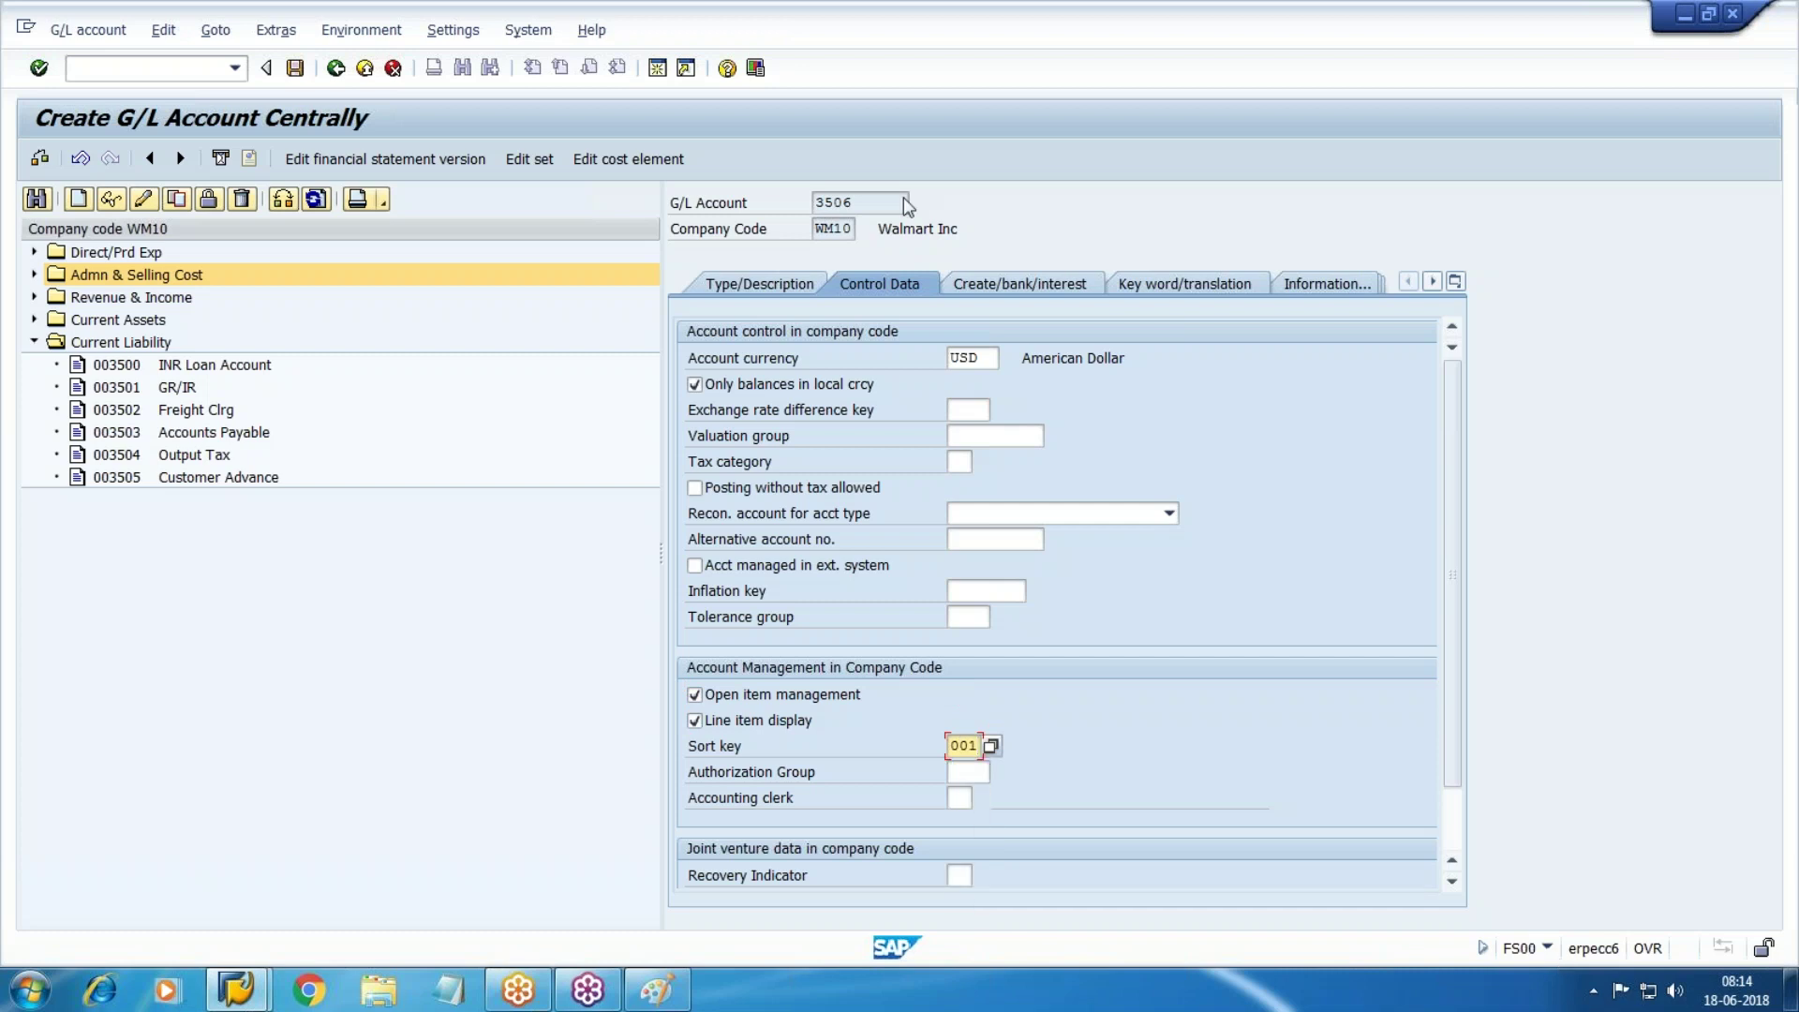
# Assign field status group G001 to account 3506, allow automatic posting only and save the Bank Bills Discount account
pyautogui.click(1043, 289)
pyautogui.write('G')
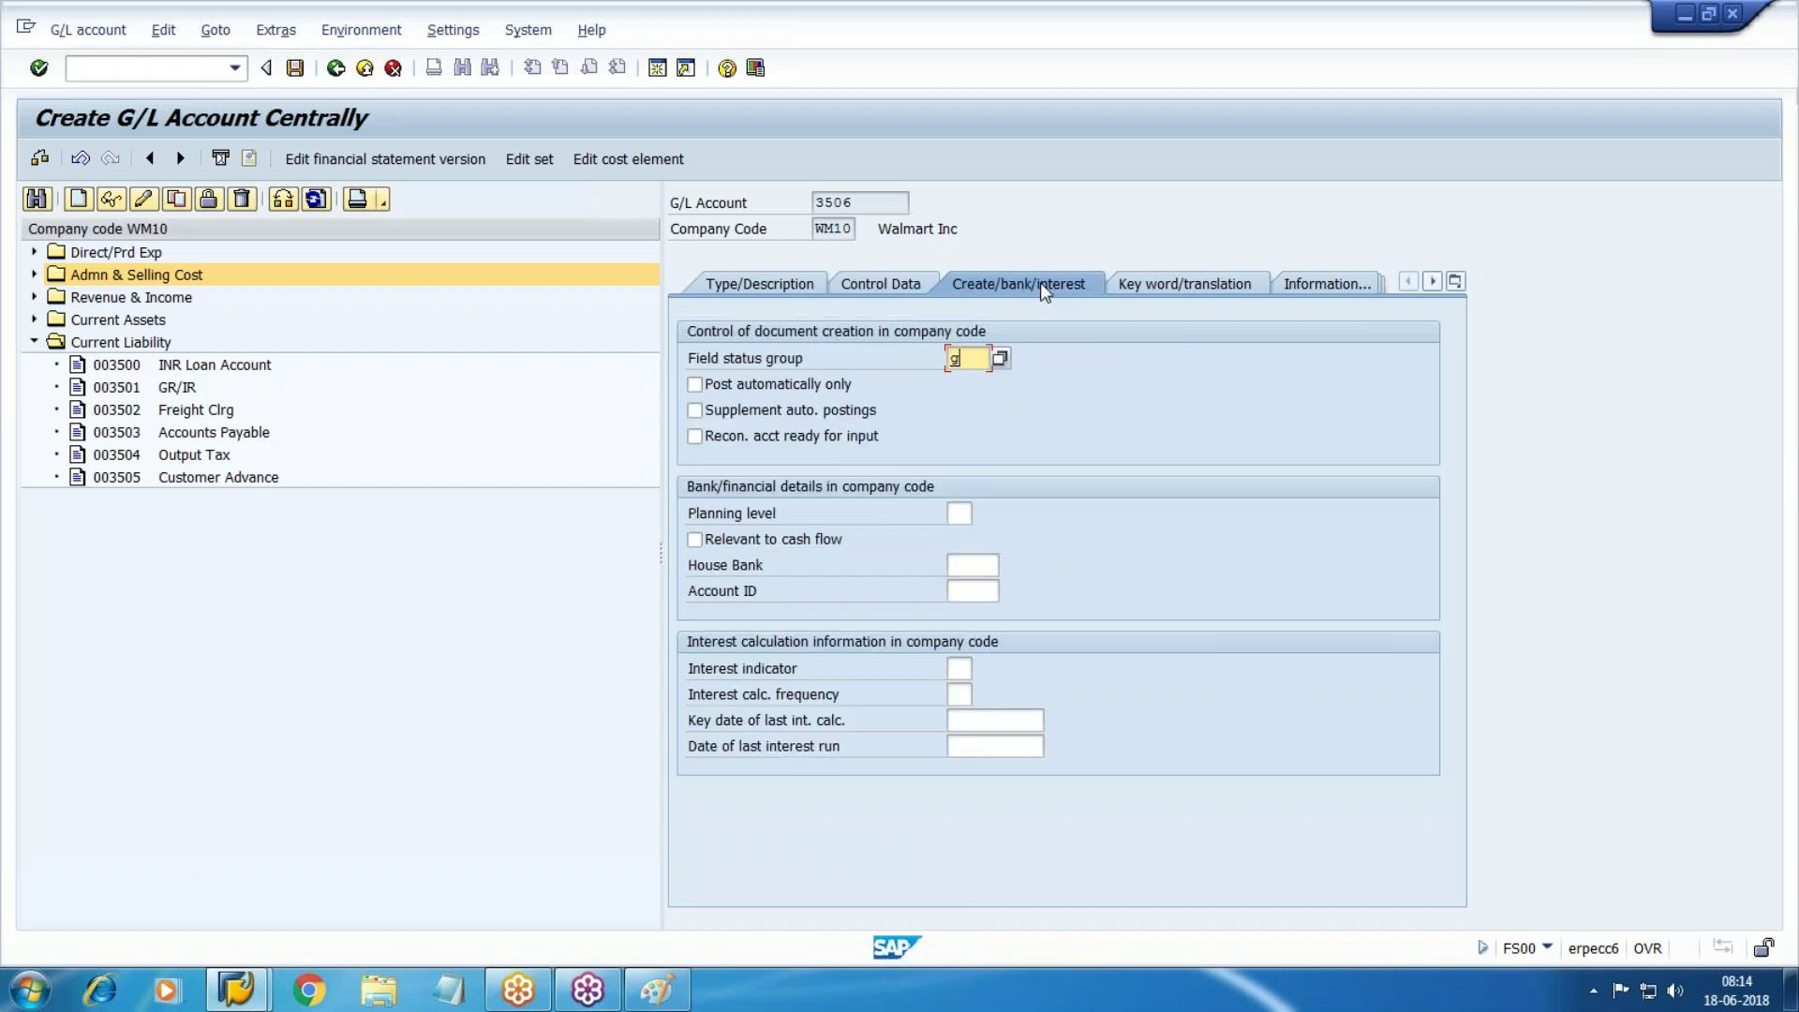
pyautogui.press('Return')
pyautogui.write('g')
pyautogui.press('Down')
pyautogui.press('Return')
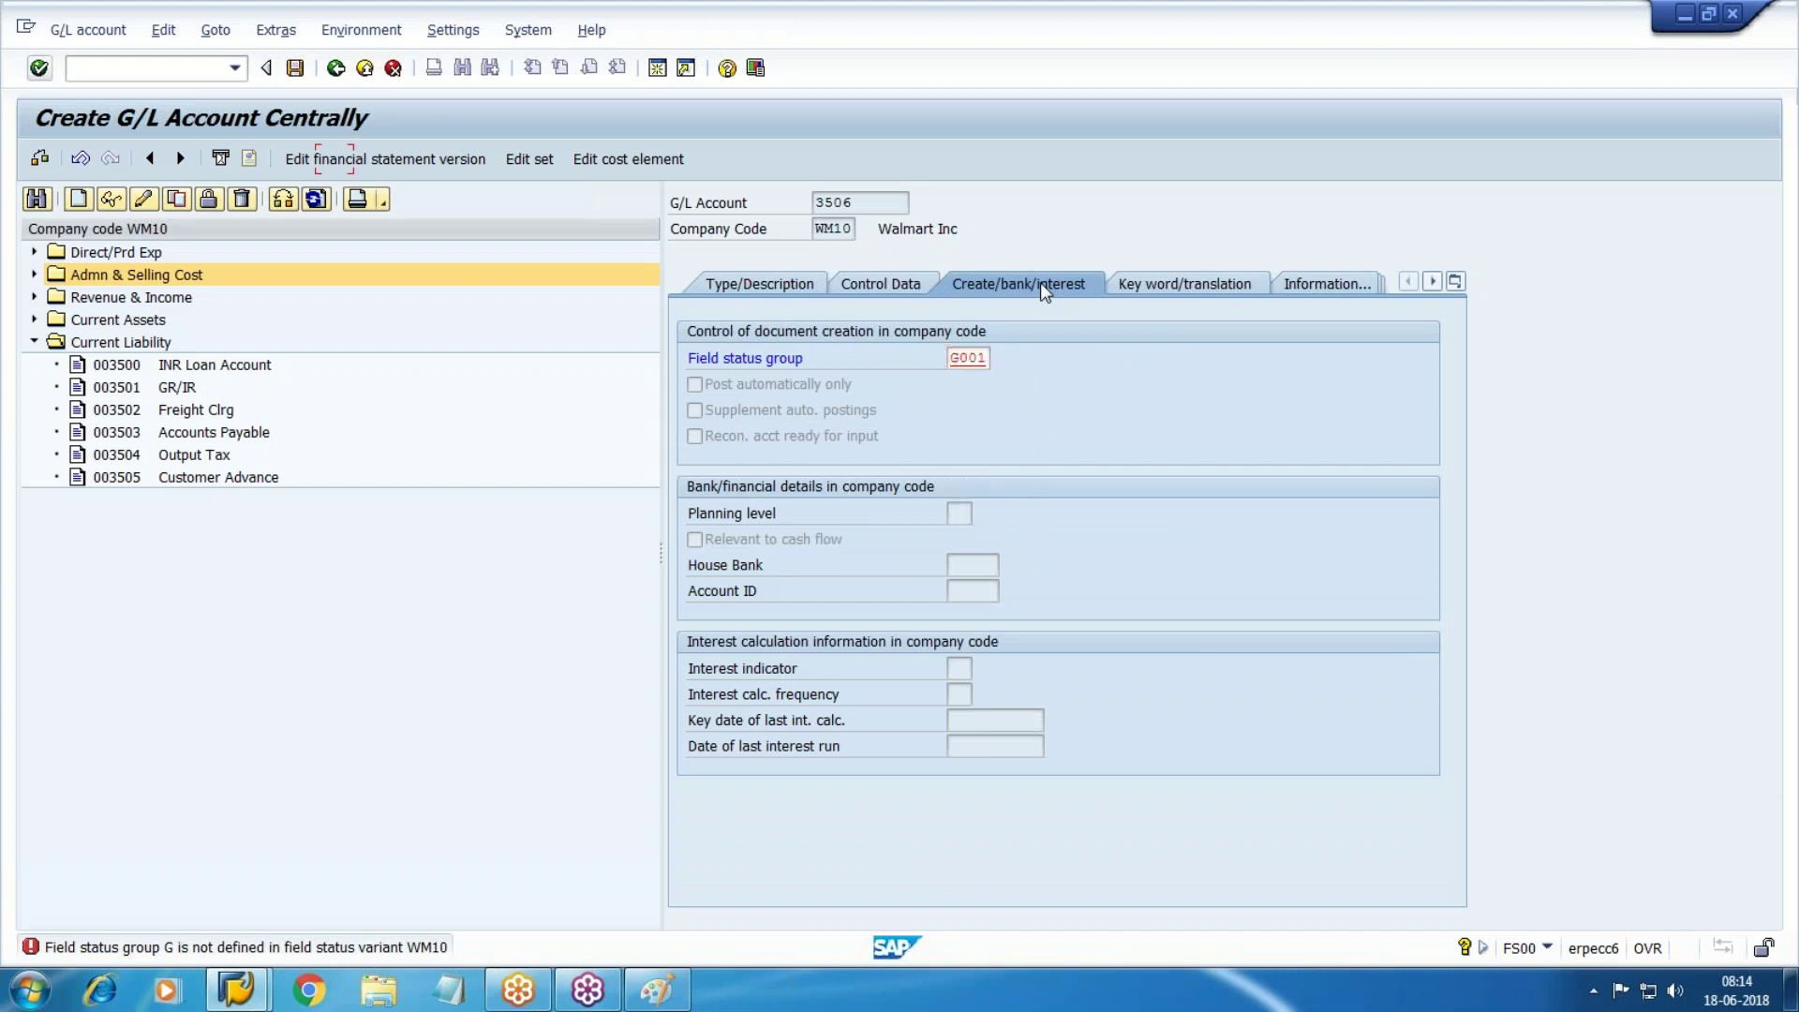
pyautogui.press('Return')
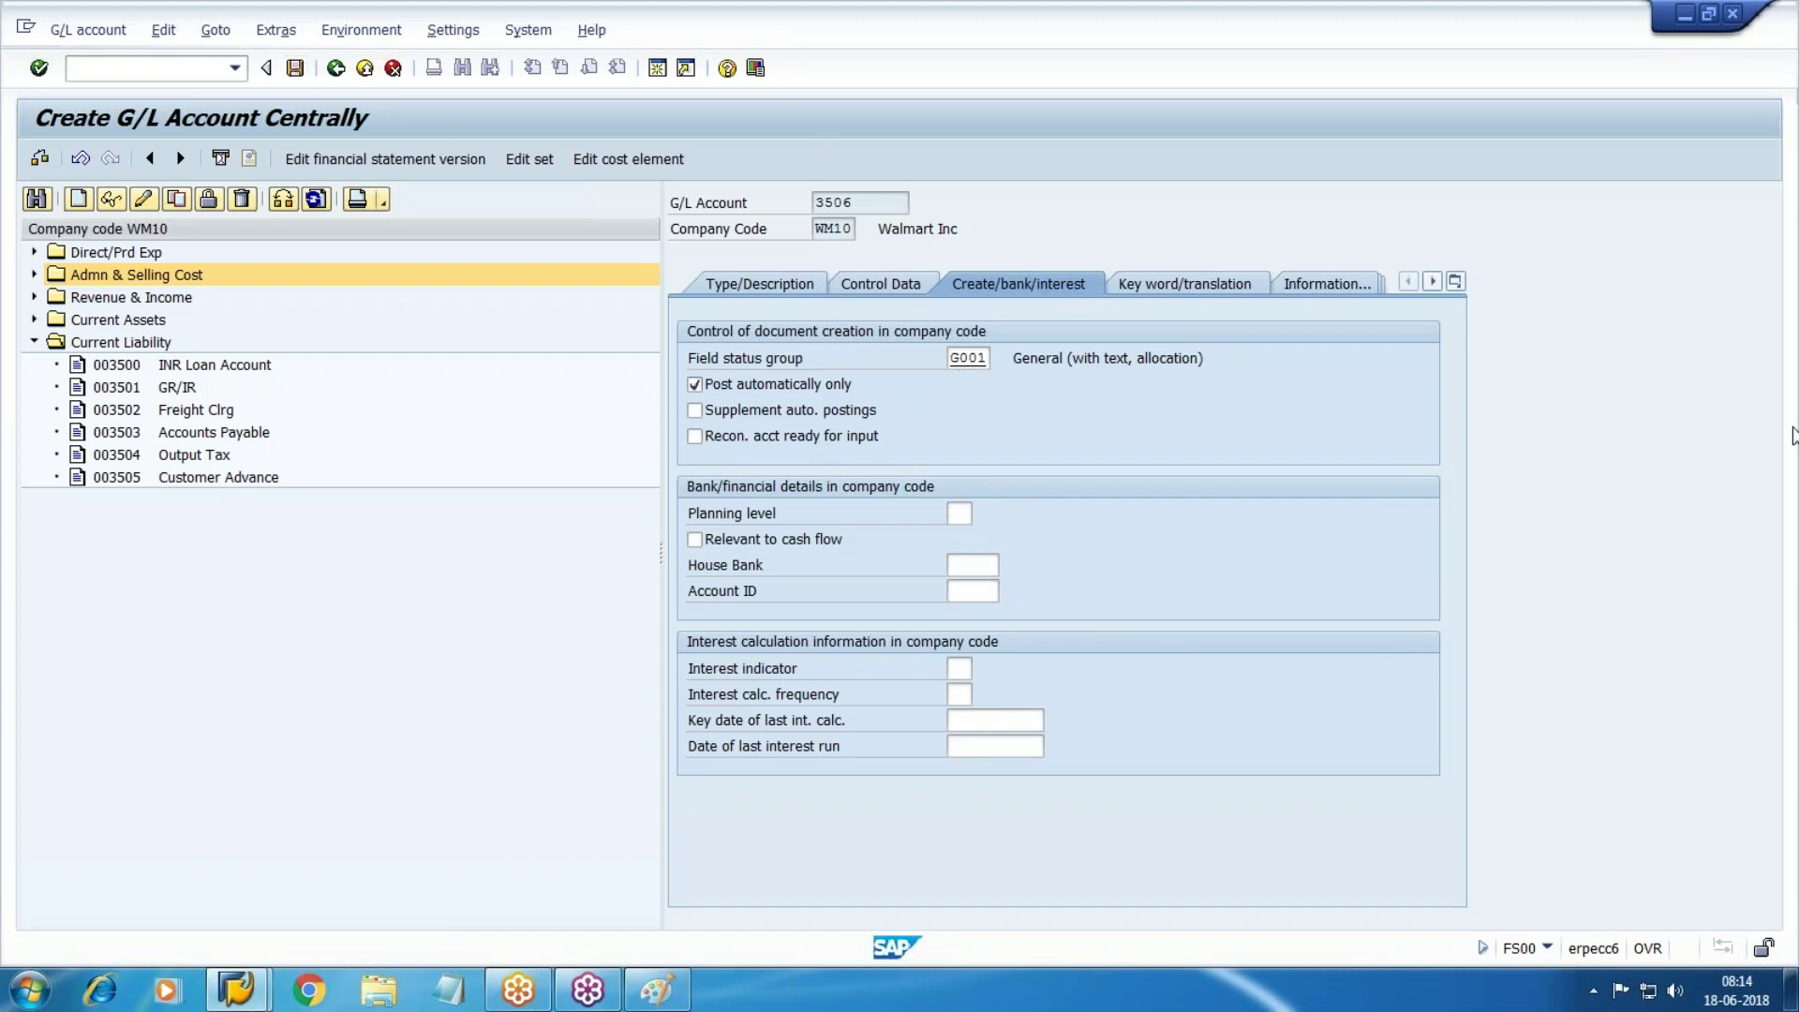
pyautogui.hotkey('ctrl', 's')
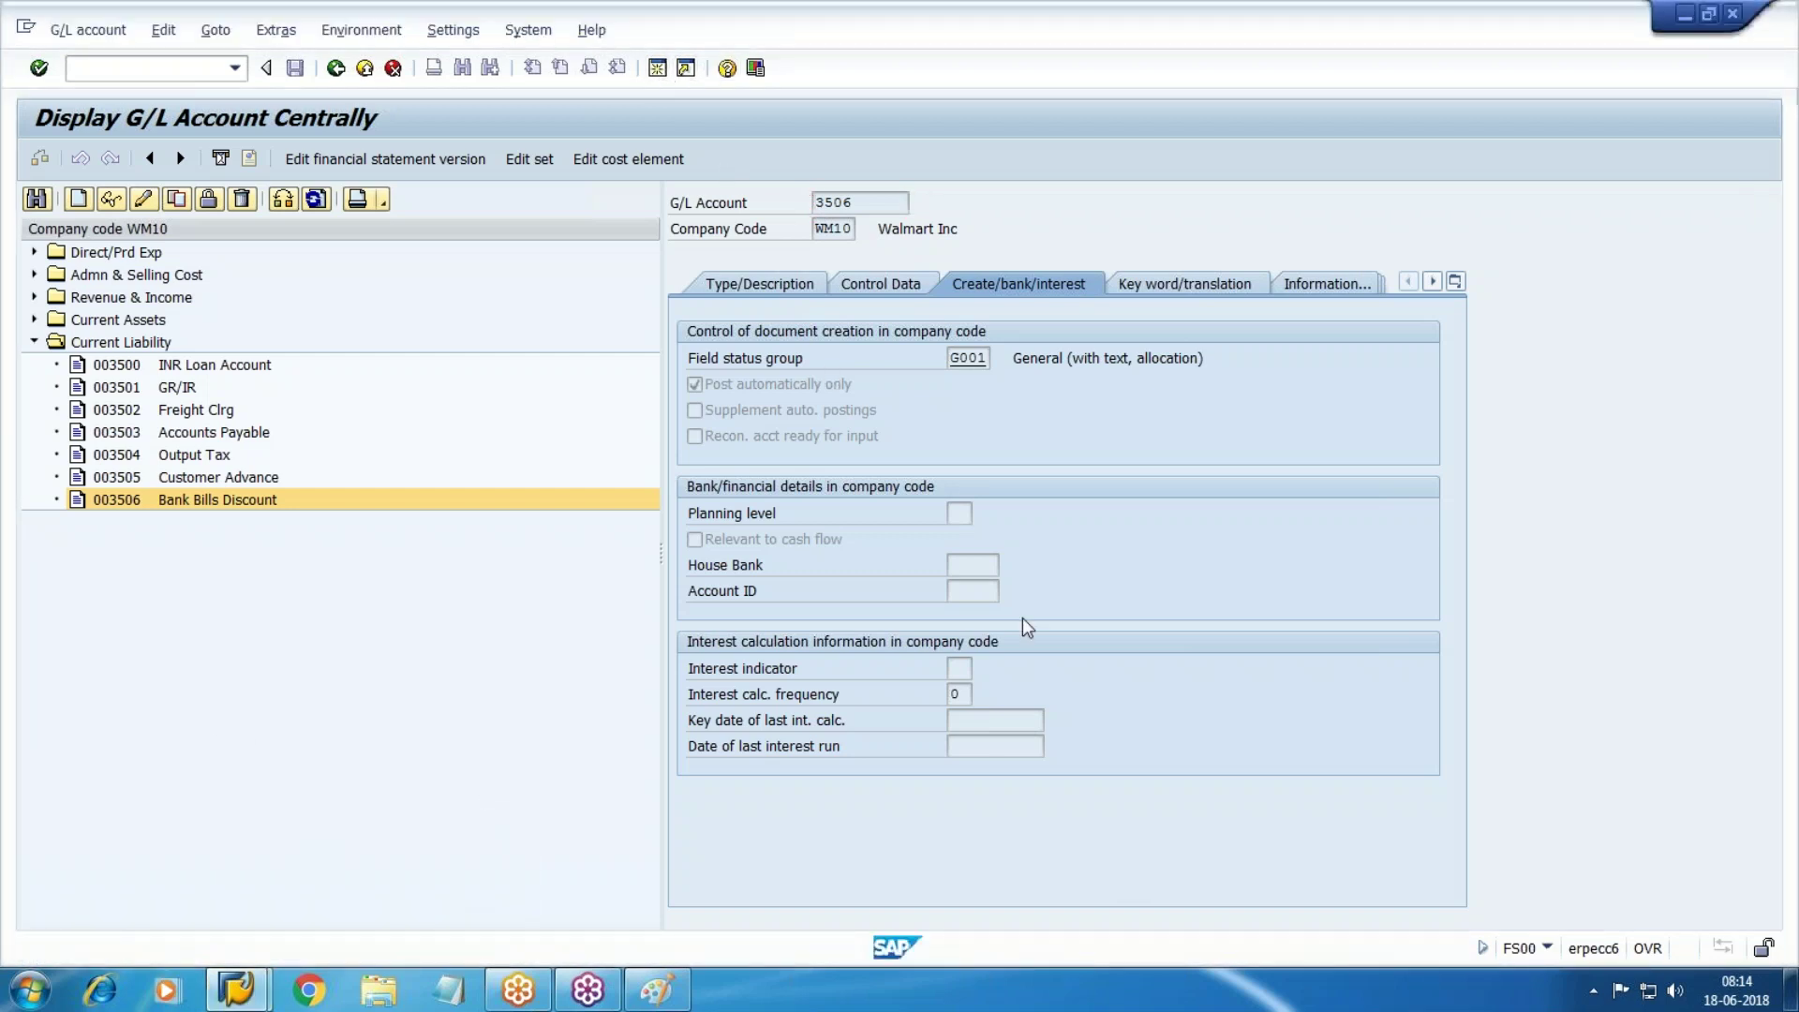
# Leave the G/L account maintenance and open the SAP Reference IMG through transaction SPRO
pyautogui.press('F3')
pyautogui.write('spro')
pyautogui.press('Return')
pyautogui.click(124, 159)
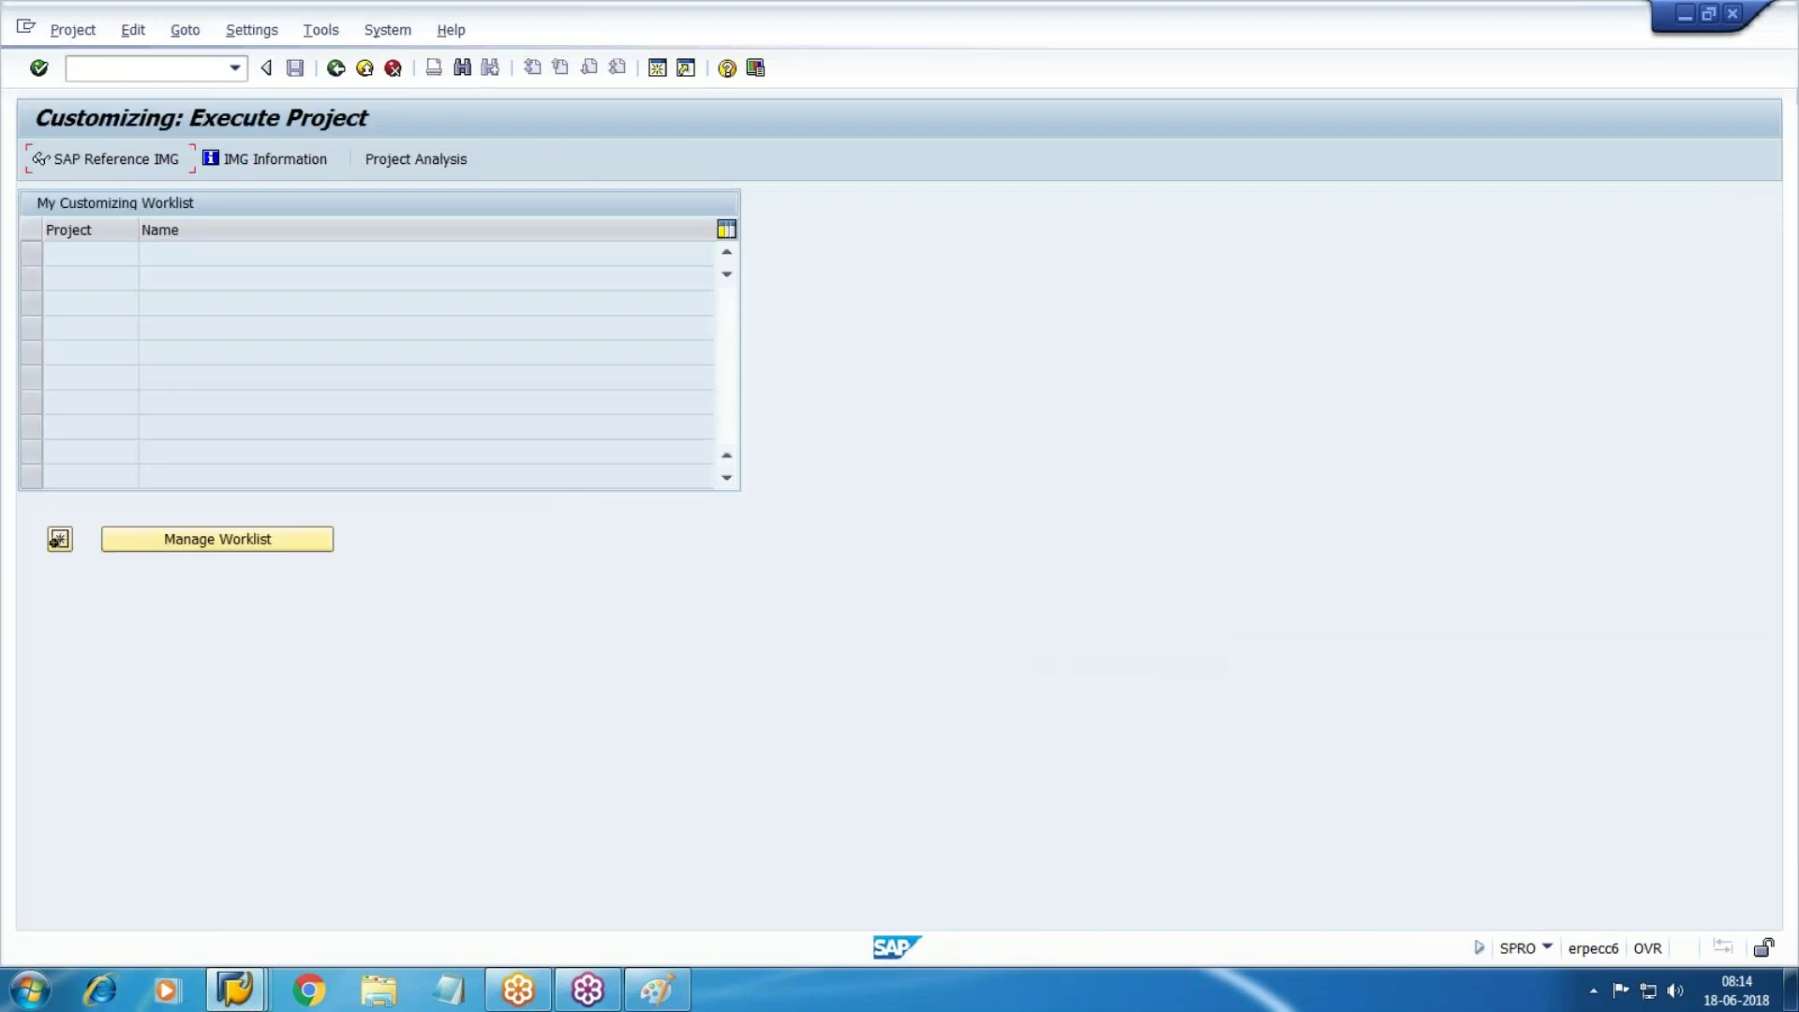
# Locate Bills of Exchange under Financial Accounting (New), Accounts Receivable and Accounts Payable, Business Transactions in the IMG
pyautogui.click(55, 518)
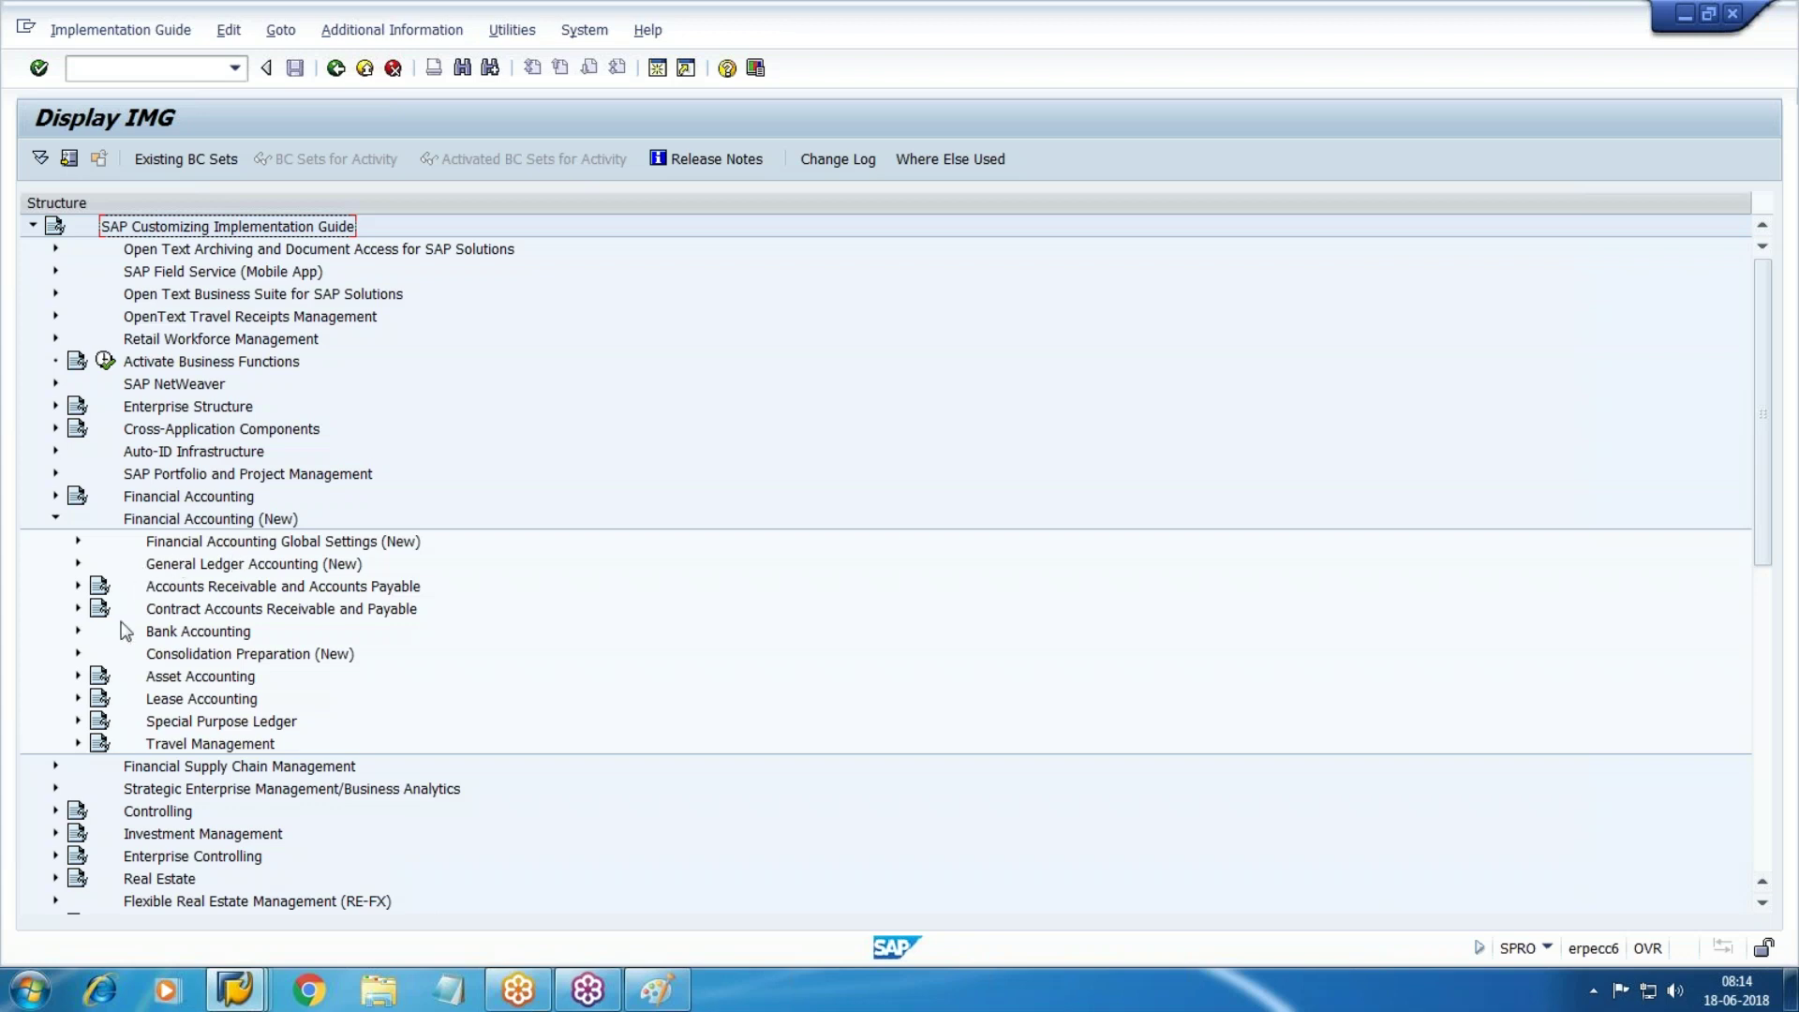
pyautogui.click(78, 586)
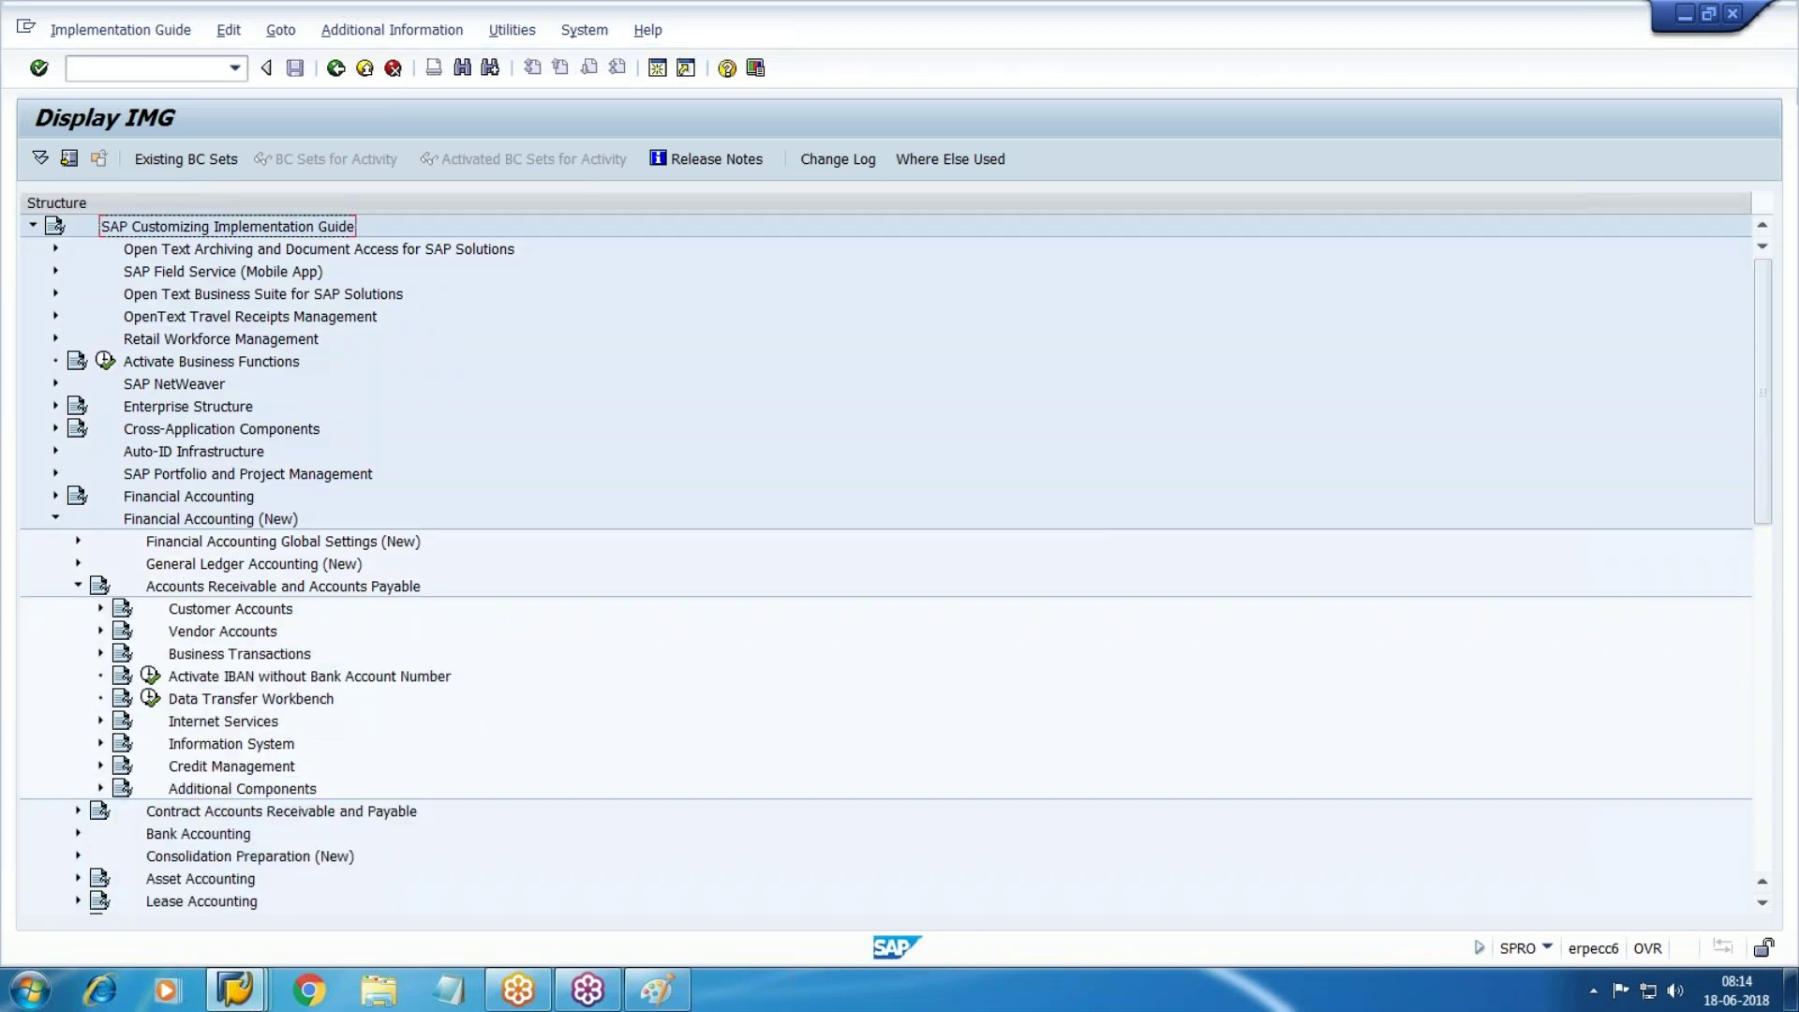
pyautogui.scroll(-2, 75, 599)
pyautogui.click(100, 544)
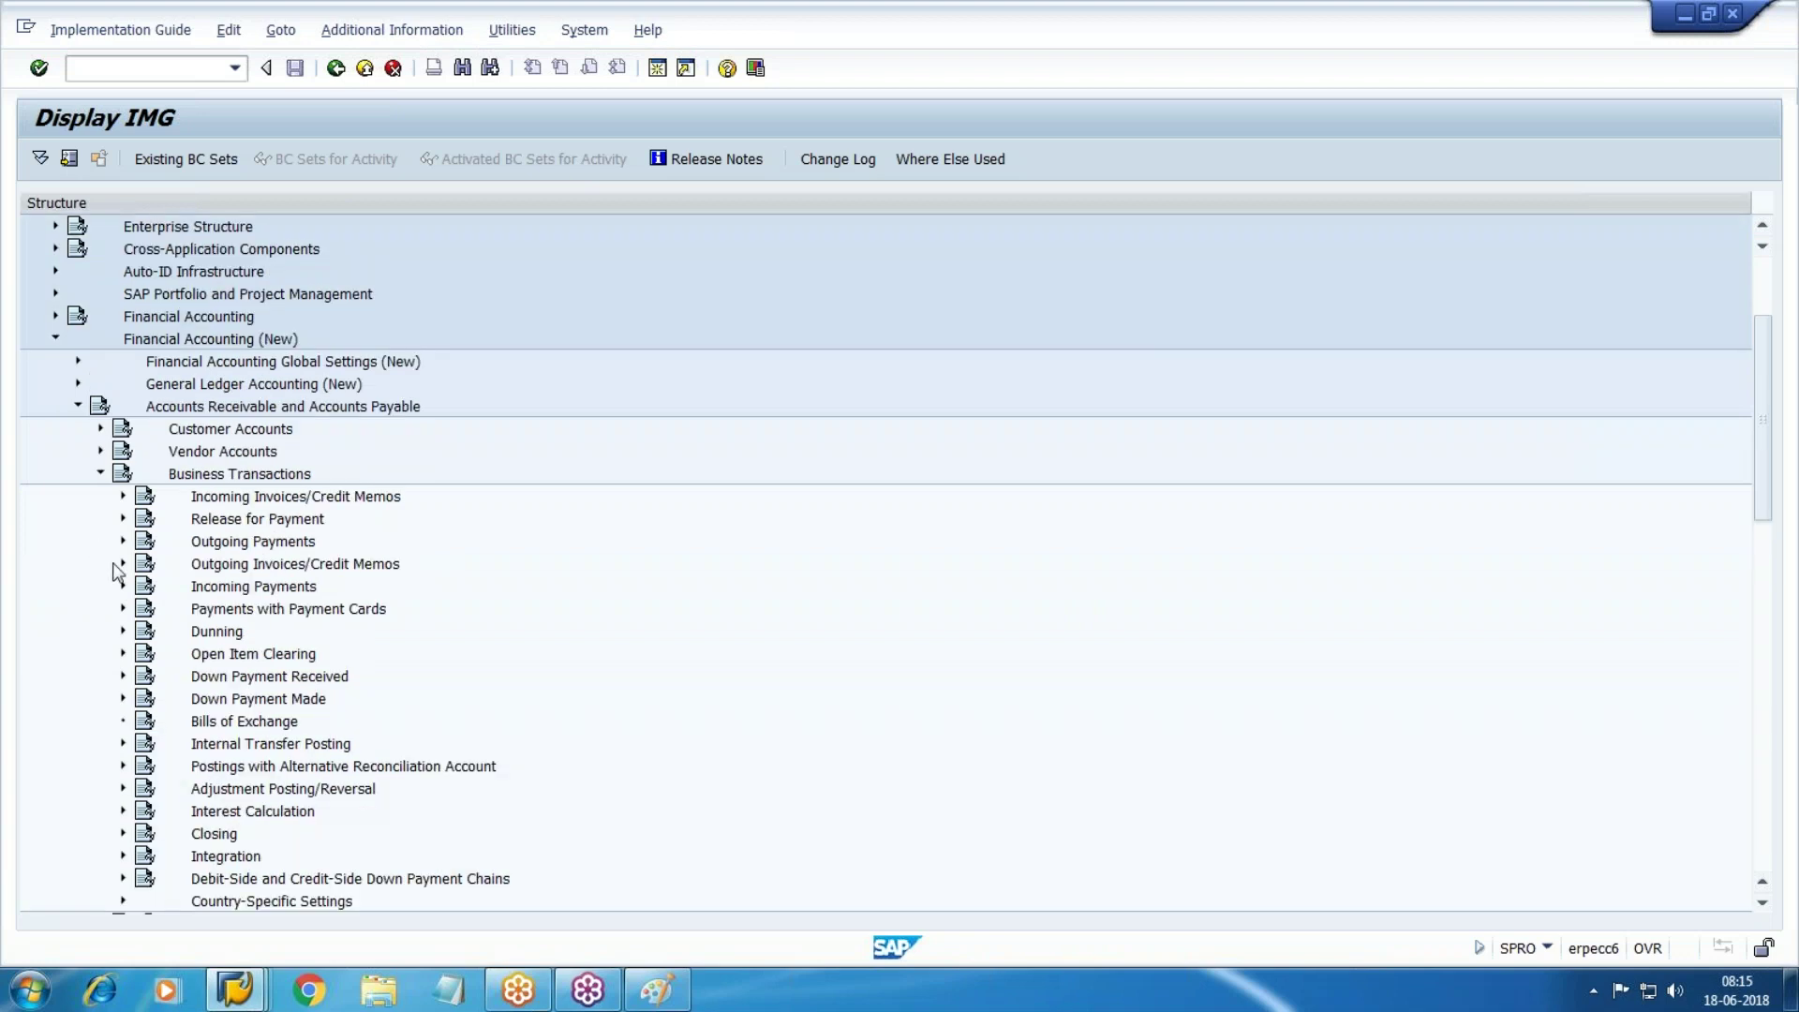
pyautogui.scroll(-1, 110, 571)
pyautogui.click(279, 654)
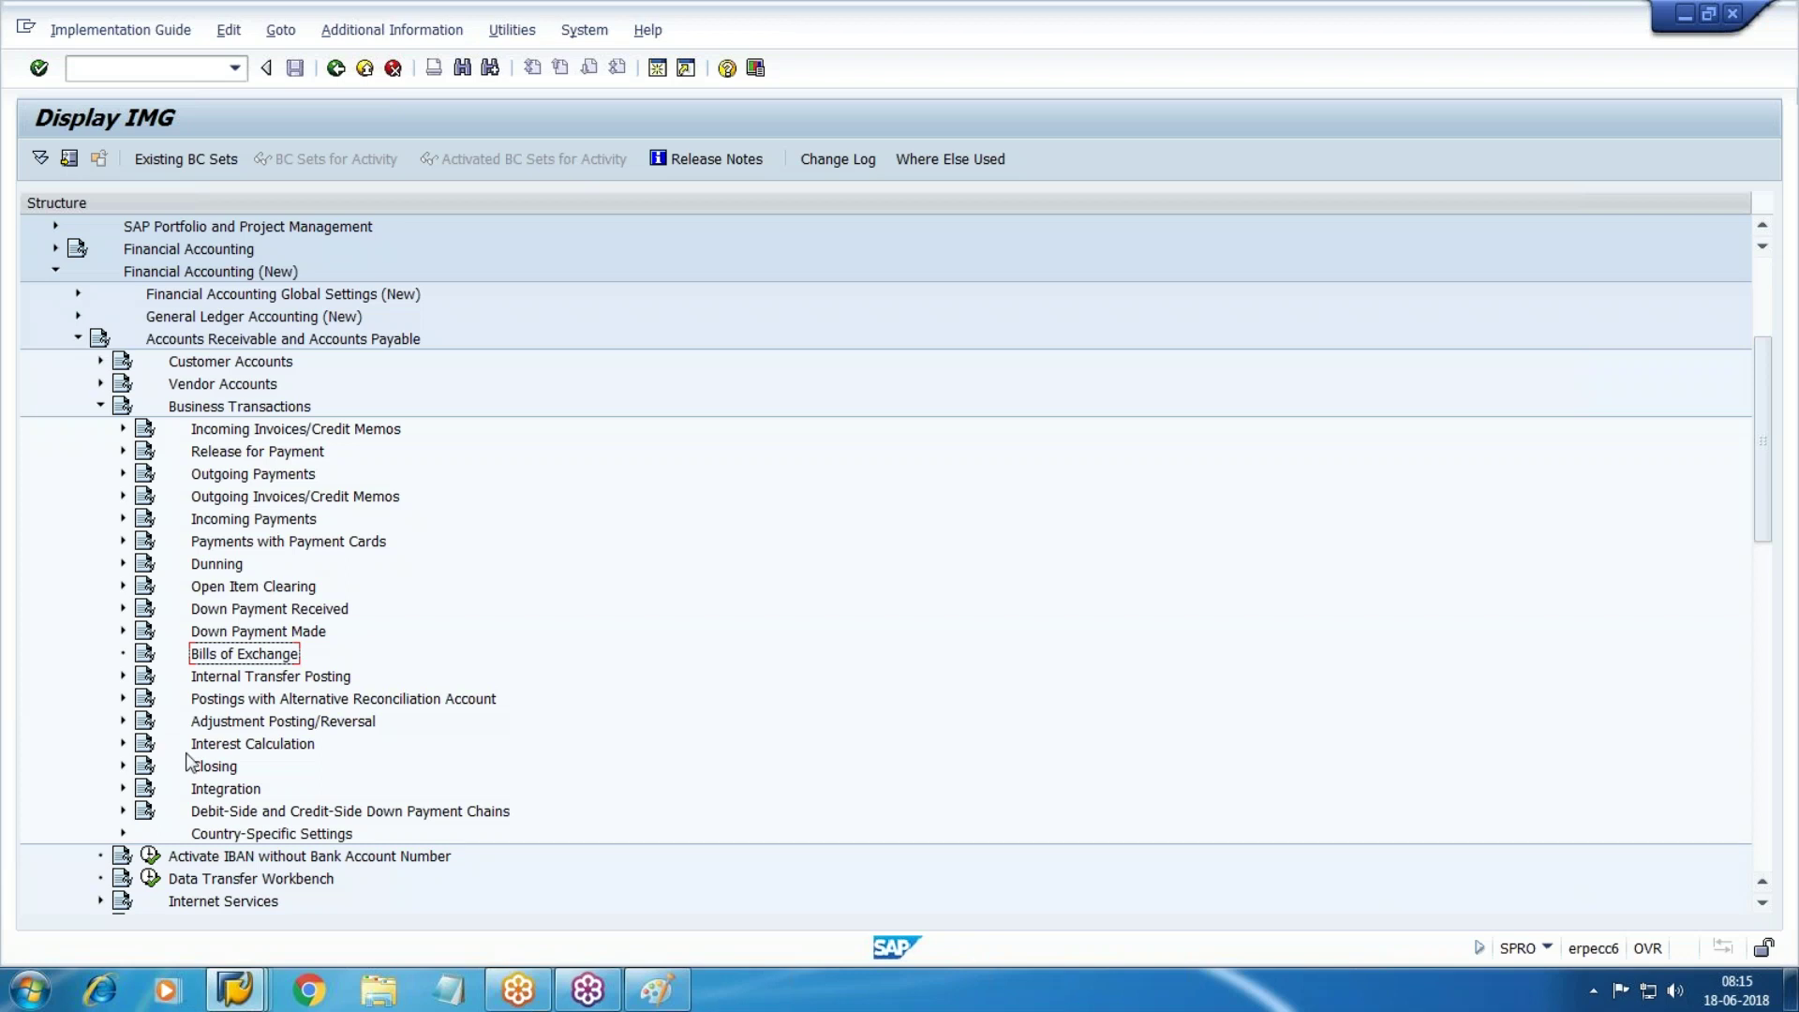
# Read the Bills of Exchange documentation for the IMG path where its settings are made, then close it
pyautogui.click(146, 653)
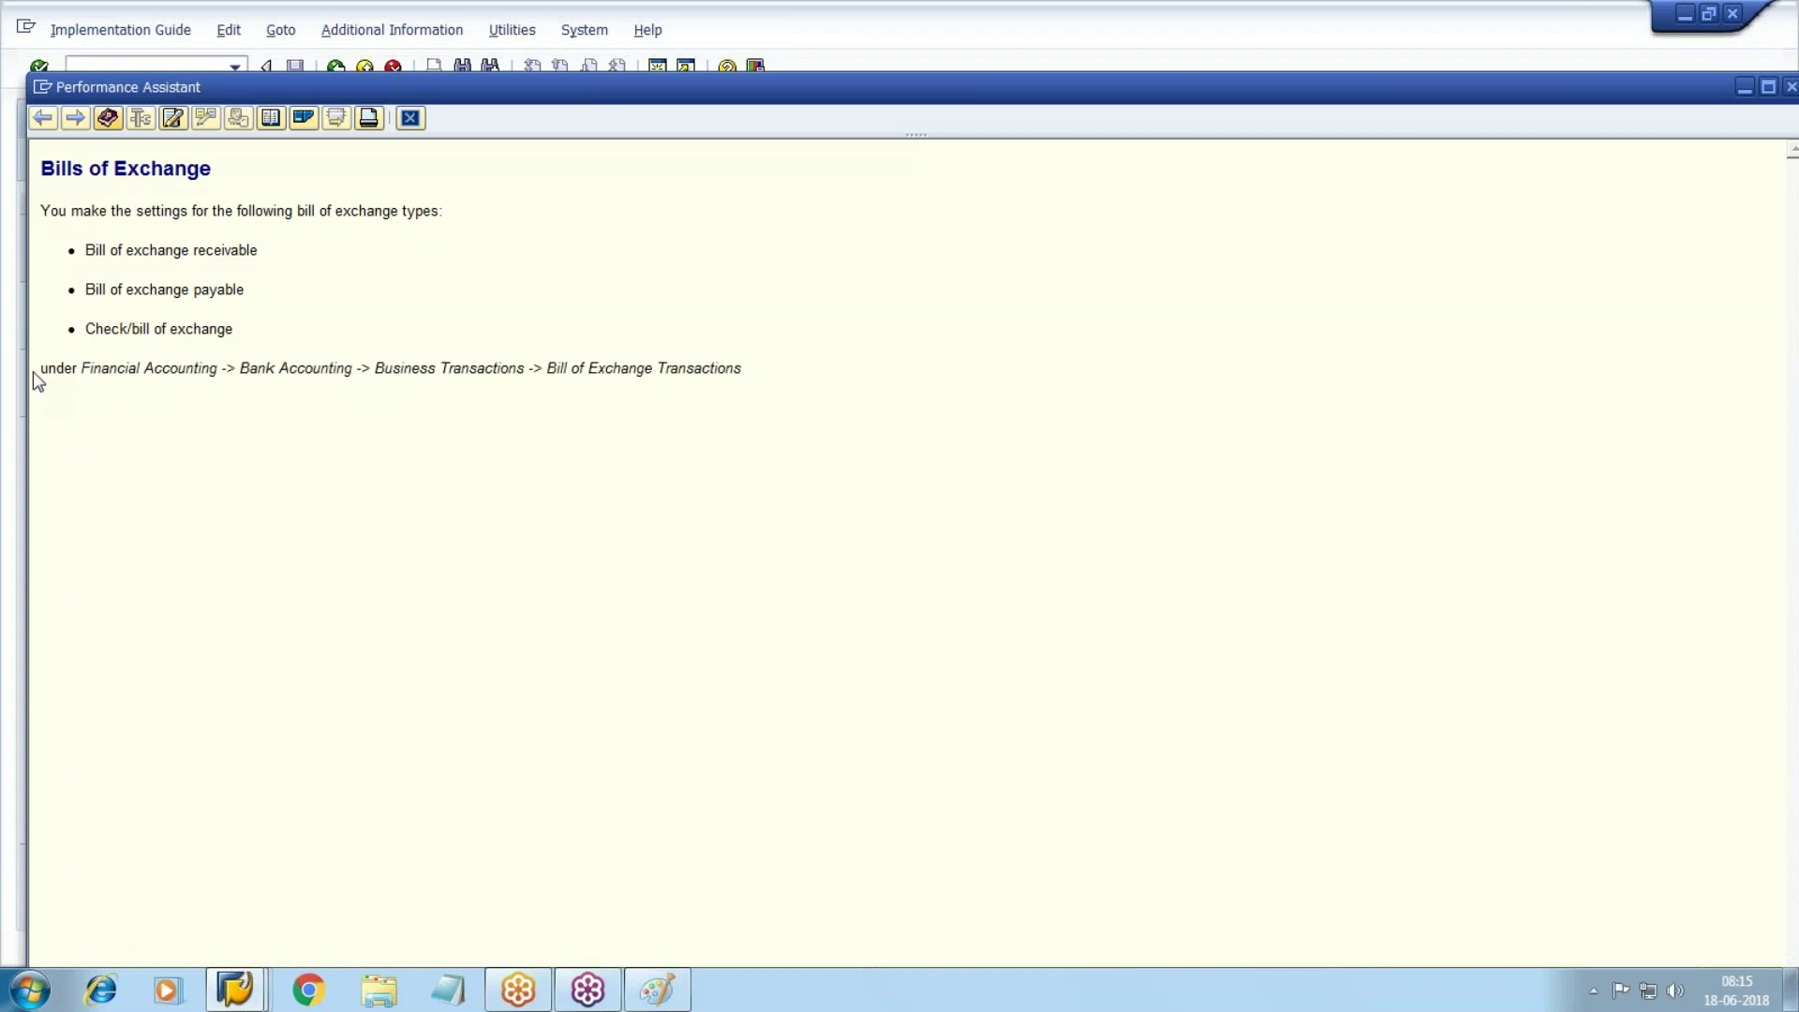
pyautogui.moveTo(39, 376); pyautogui.dragTo(737, 379)
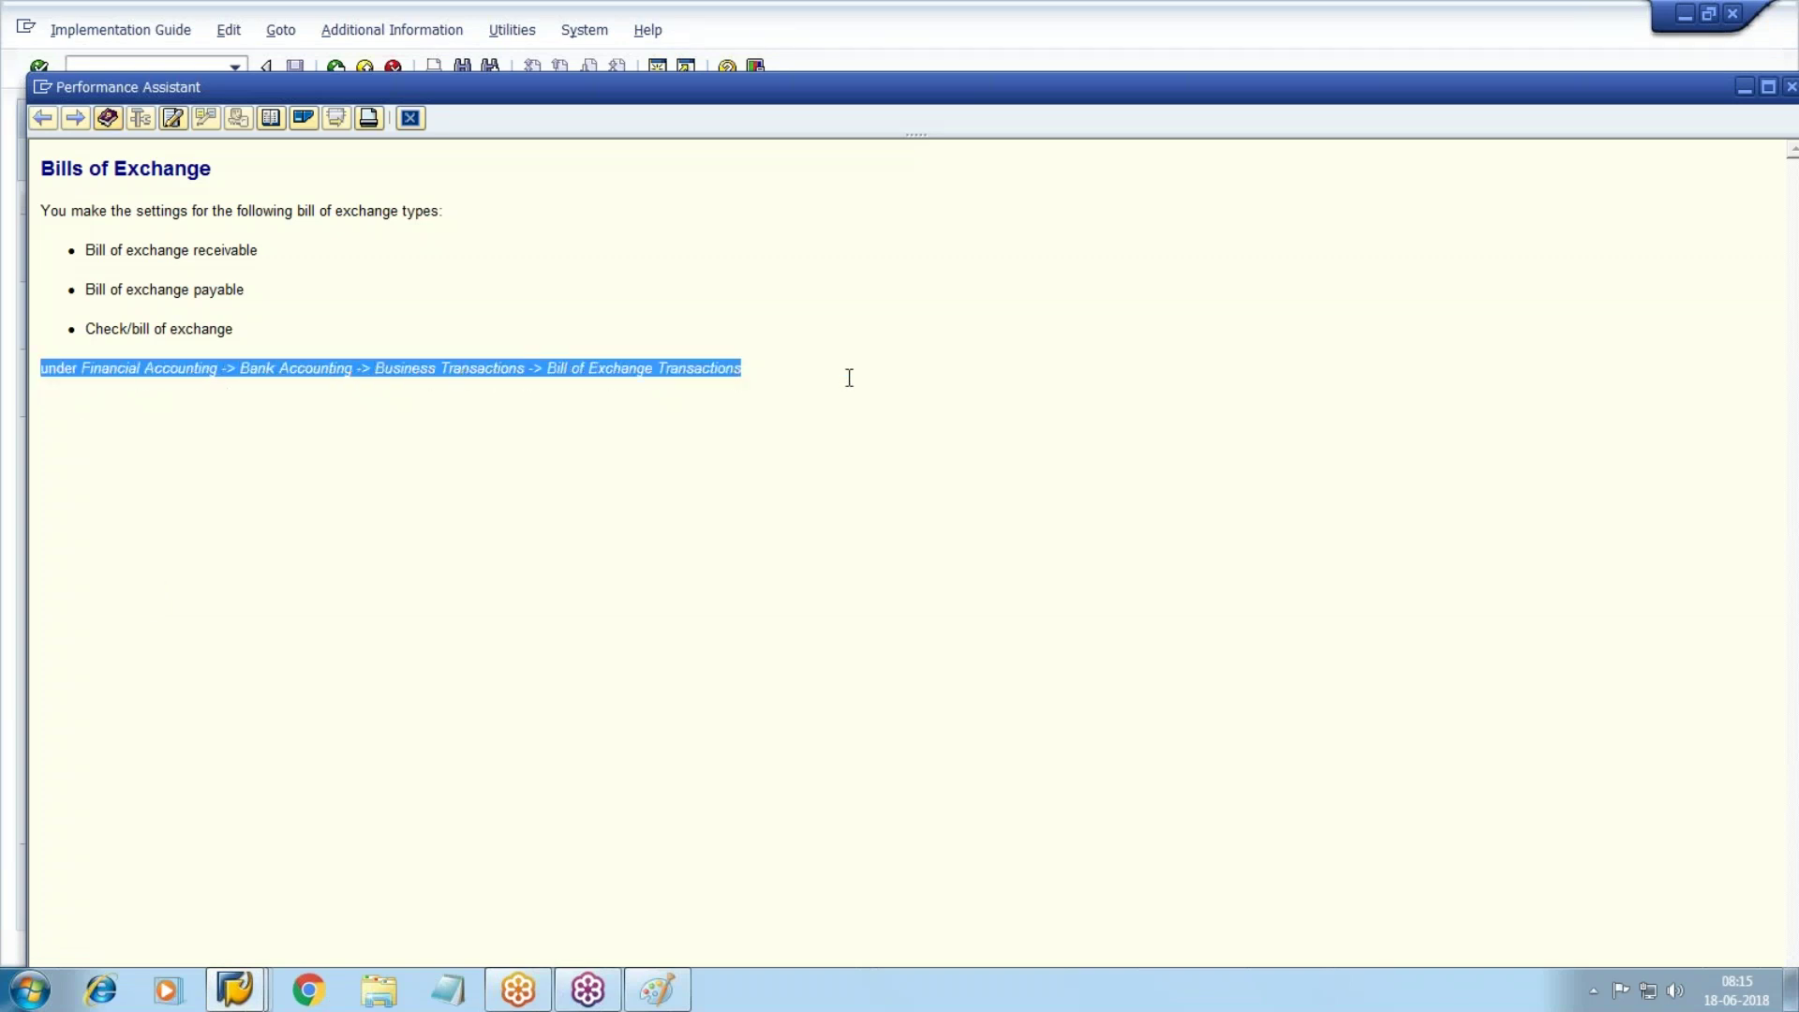
pyautogui.click(409, 118)
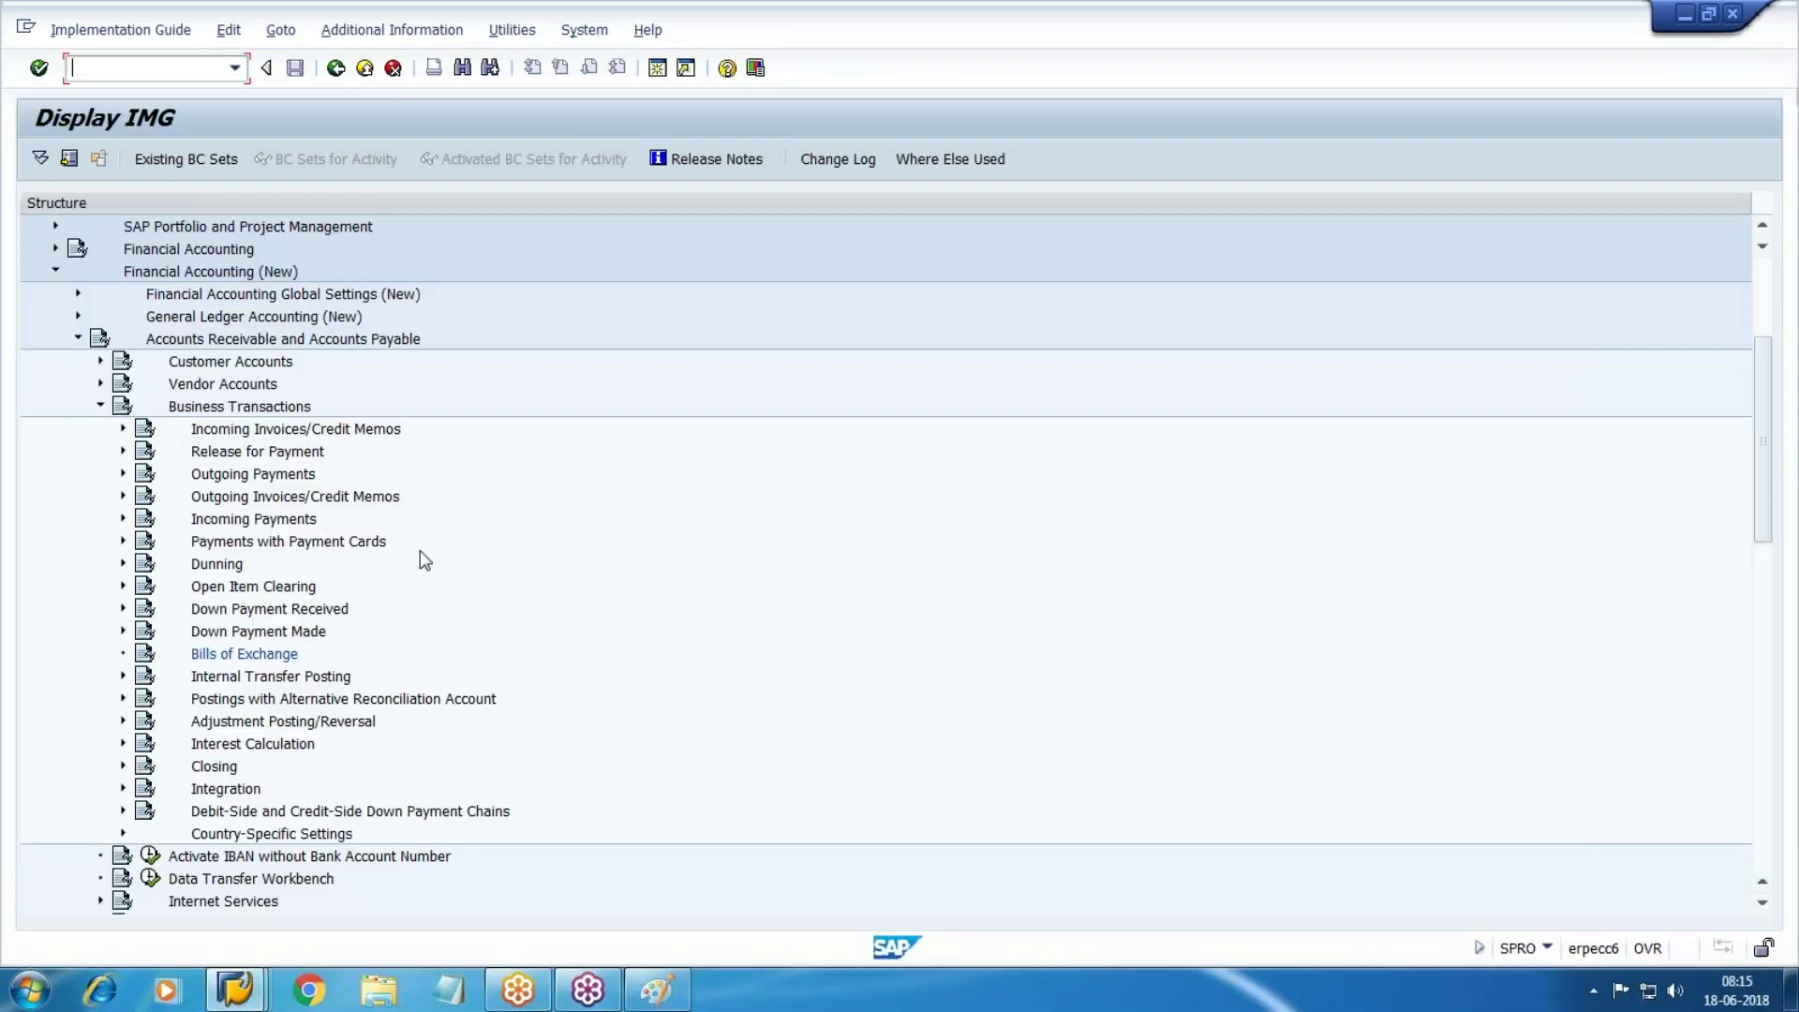
# Collapse Accounts Receivable and Accounts Payable and locate Bill of Exchange Transactions under Bank Accounting, Business Transactions in the IMG
pyautogui.click(101, 406)
pyautogui.click(79, 339)
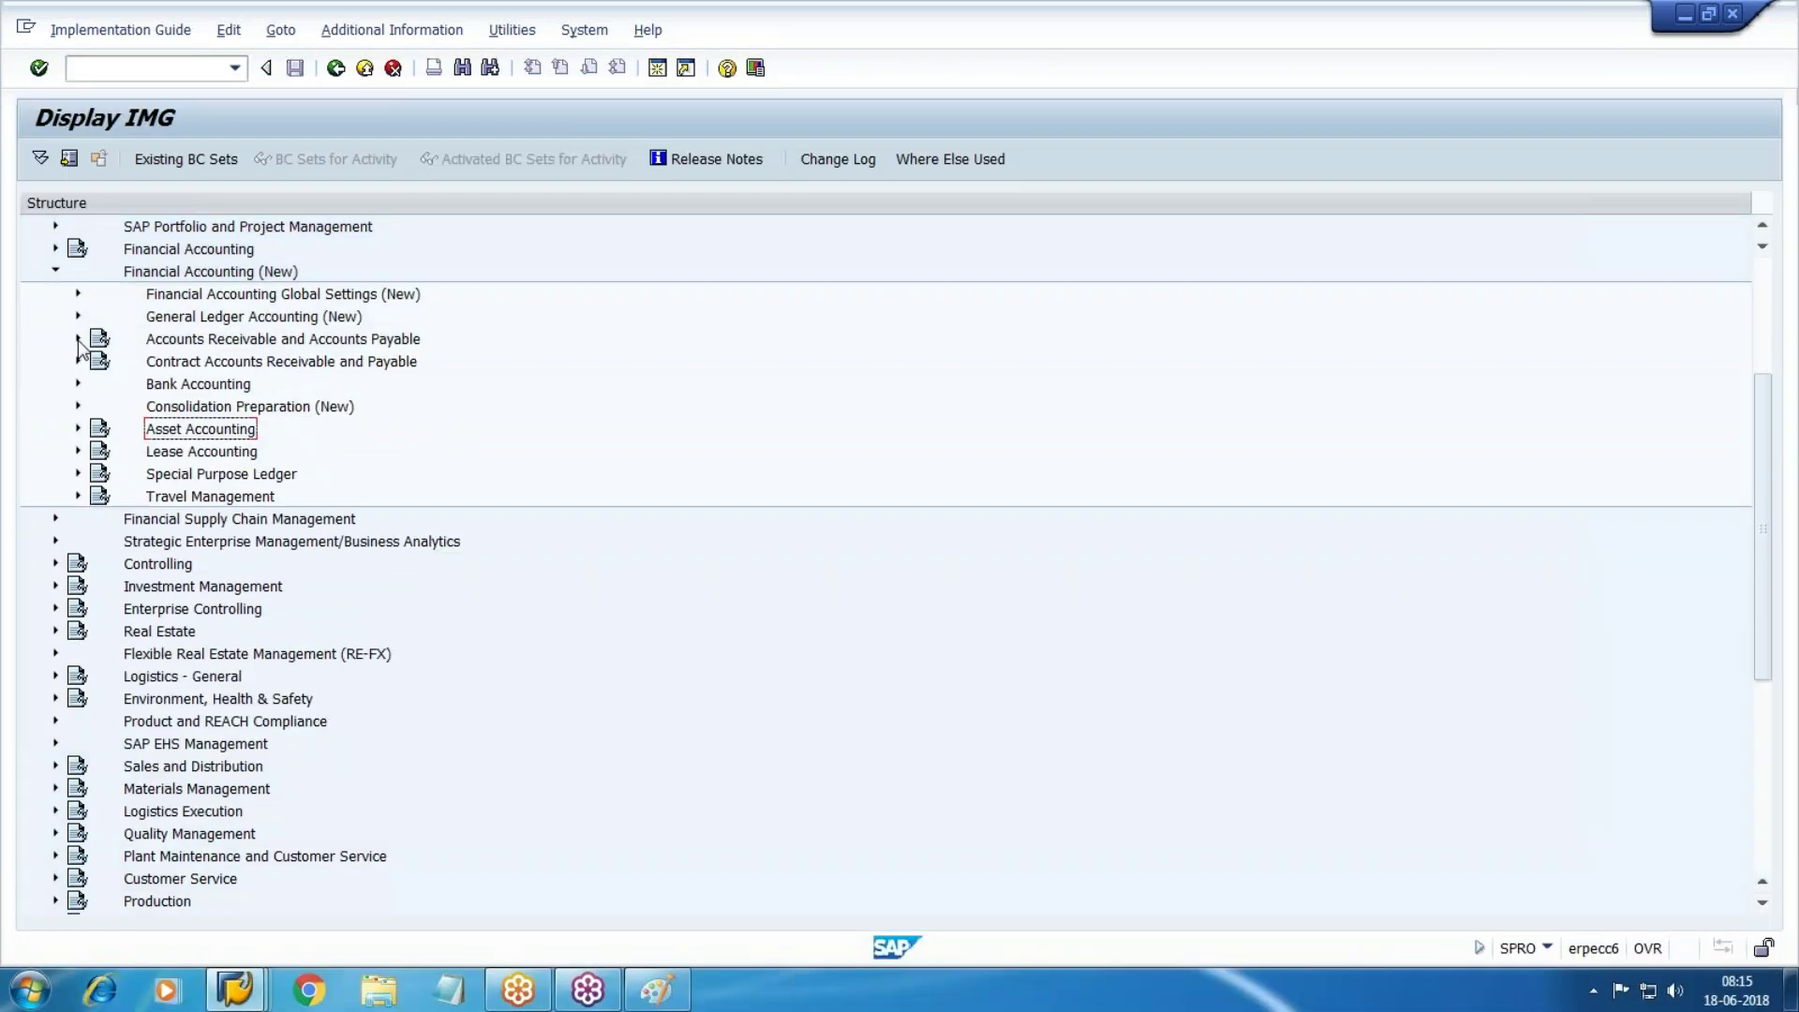
pyautogui.click(78, 384)
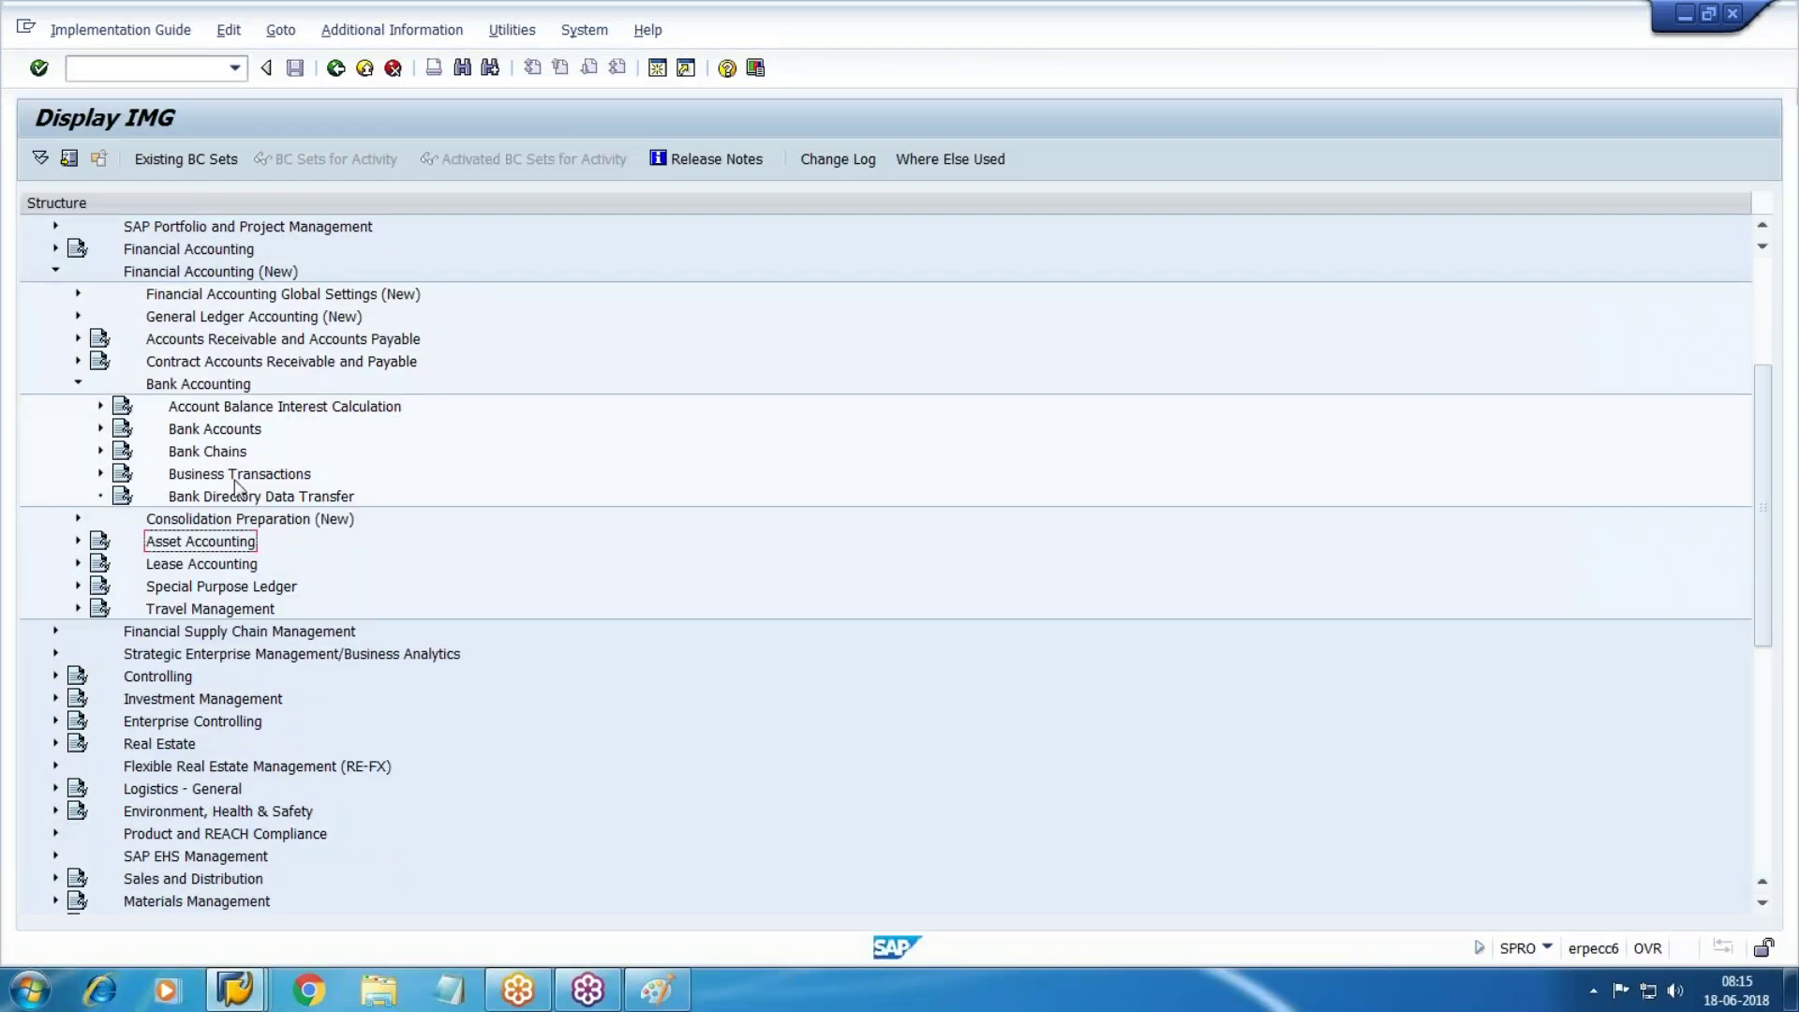
pyautogui.click(102, 473)
pyautogui.click(222, 521)
pyautogui.click(123, 518)
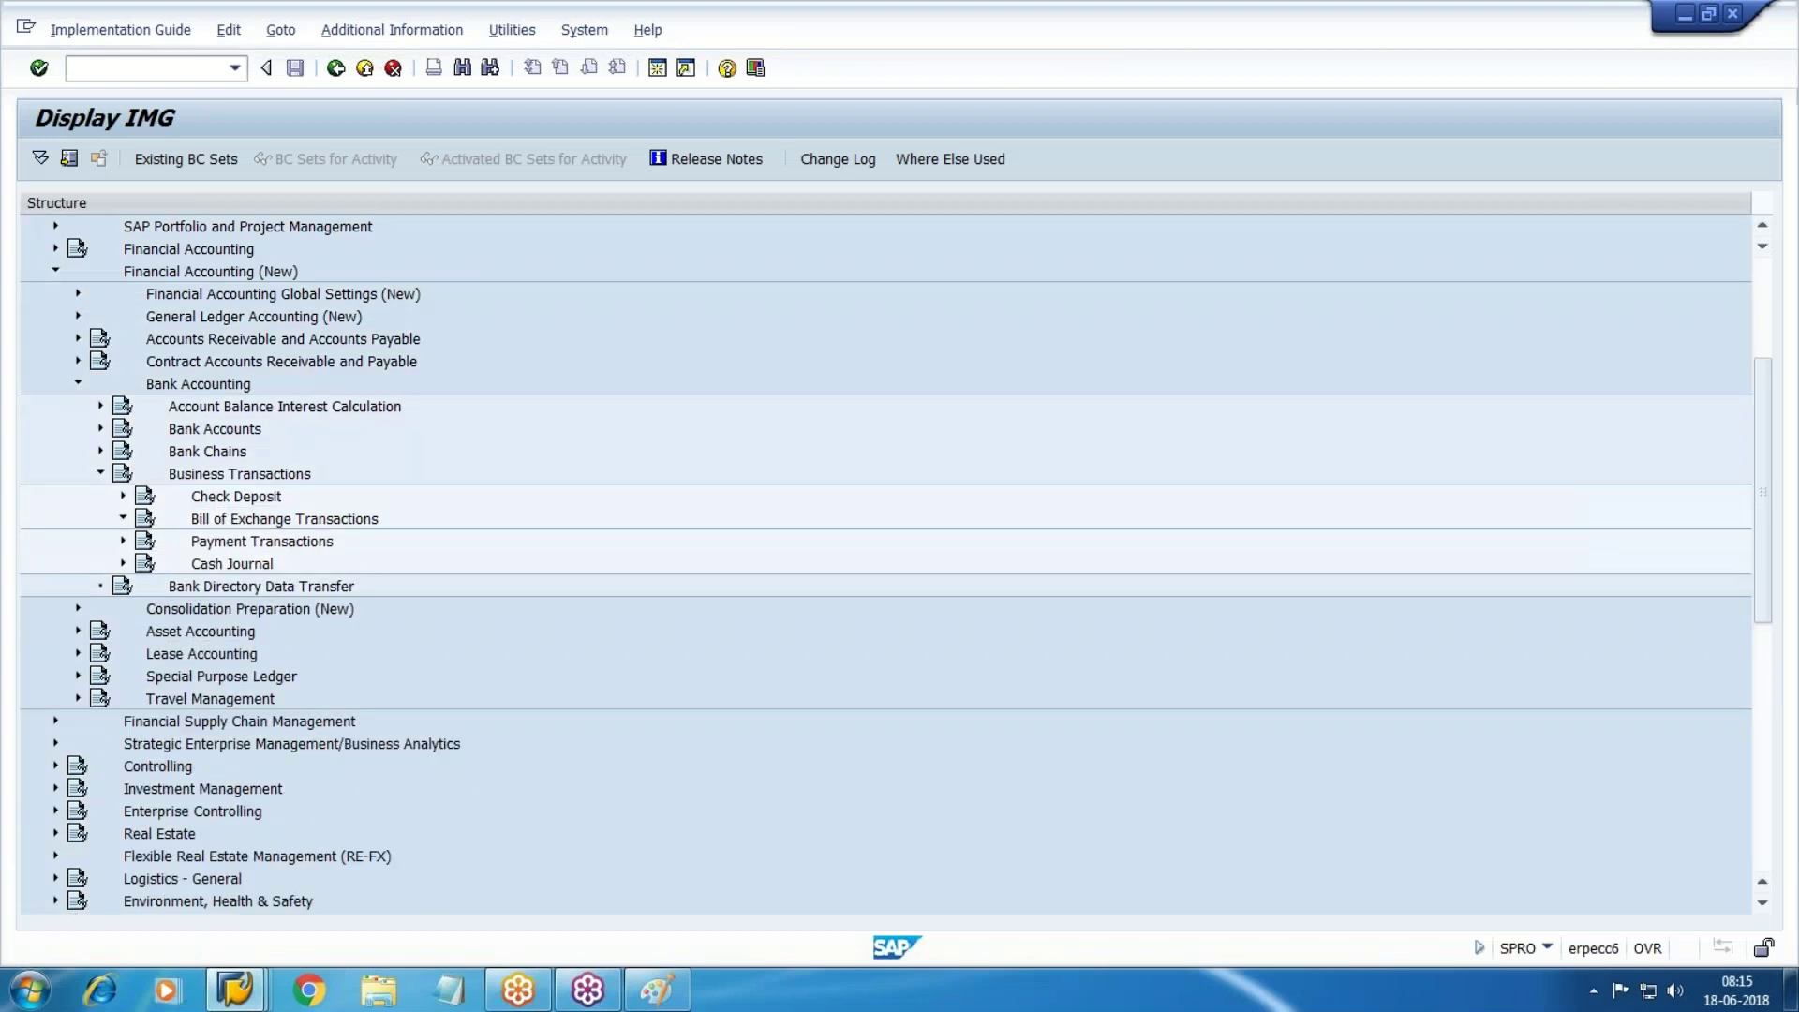
pyautogui.click(270, 544)
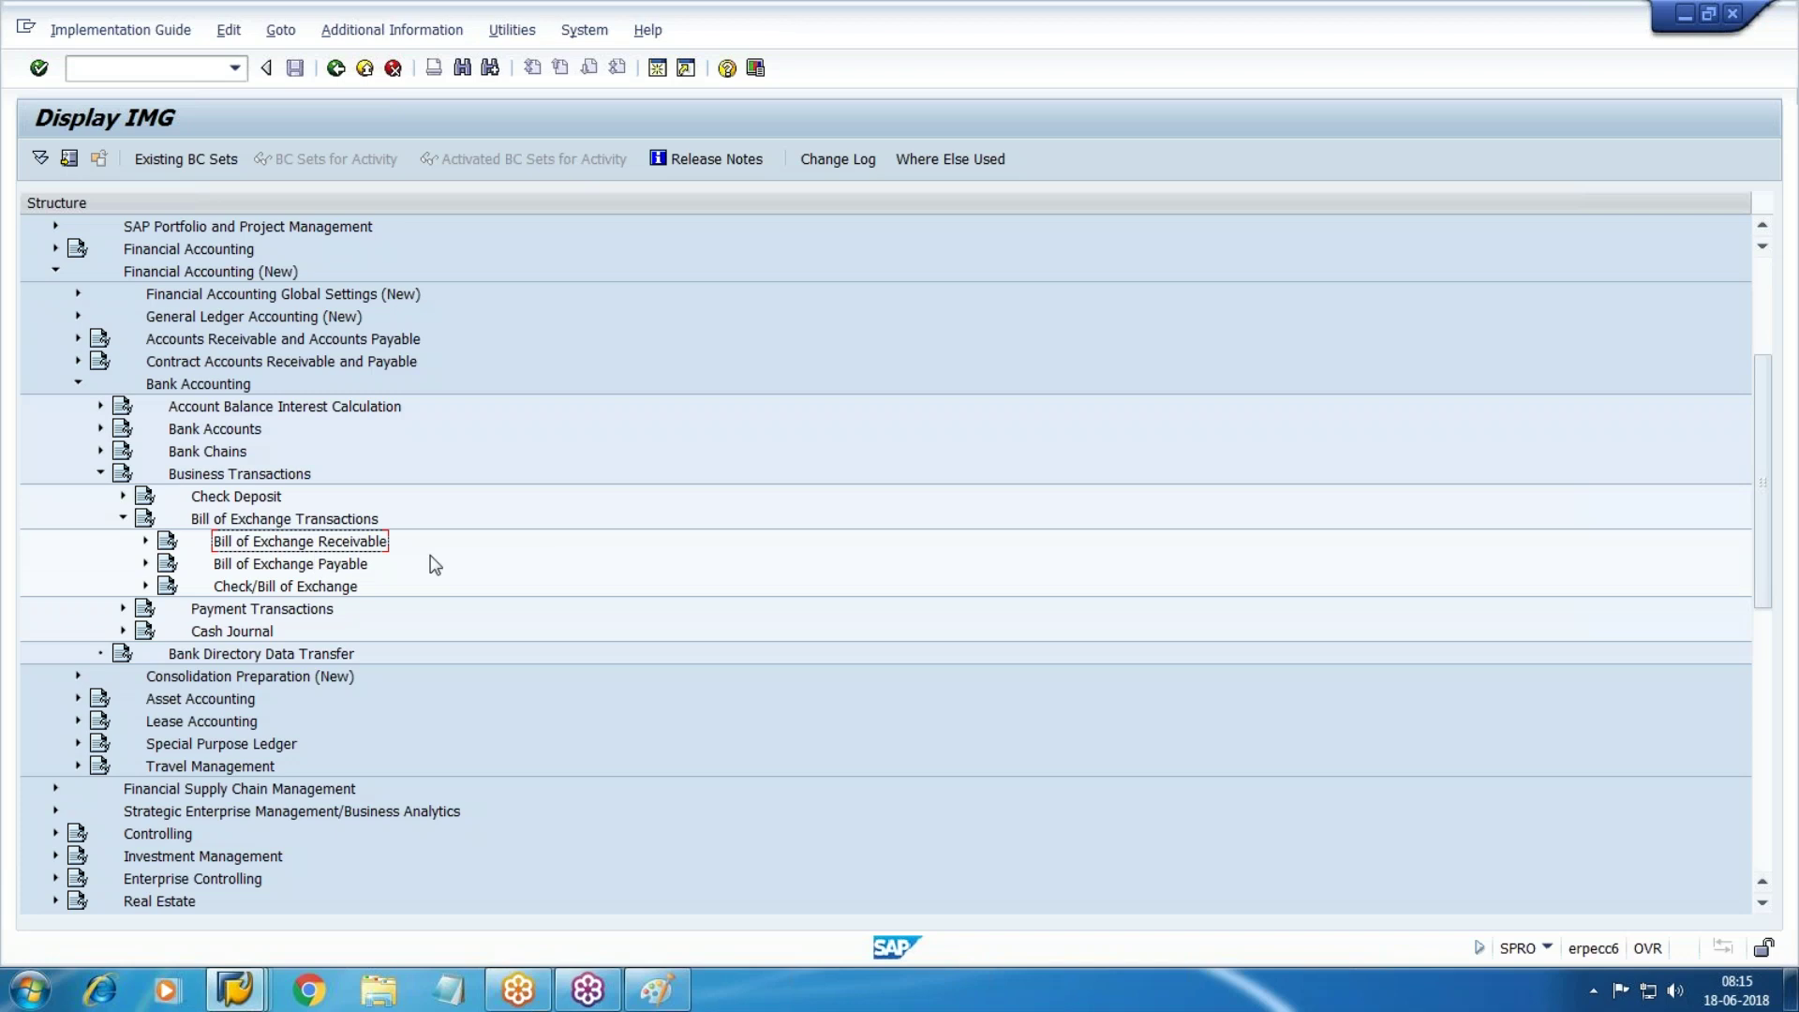
# Expand Bill of Exchange Receivable and show the activities under Post Bill of Exchange Receivable
pyautogui.click(146, 544)
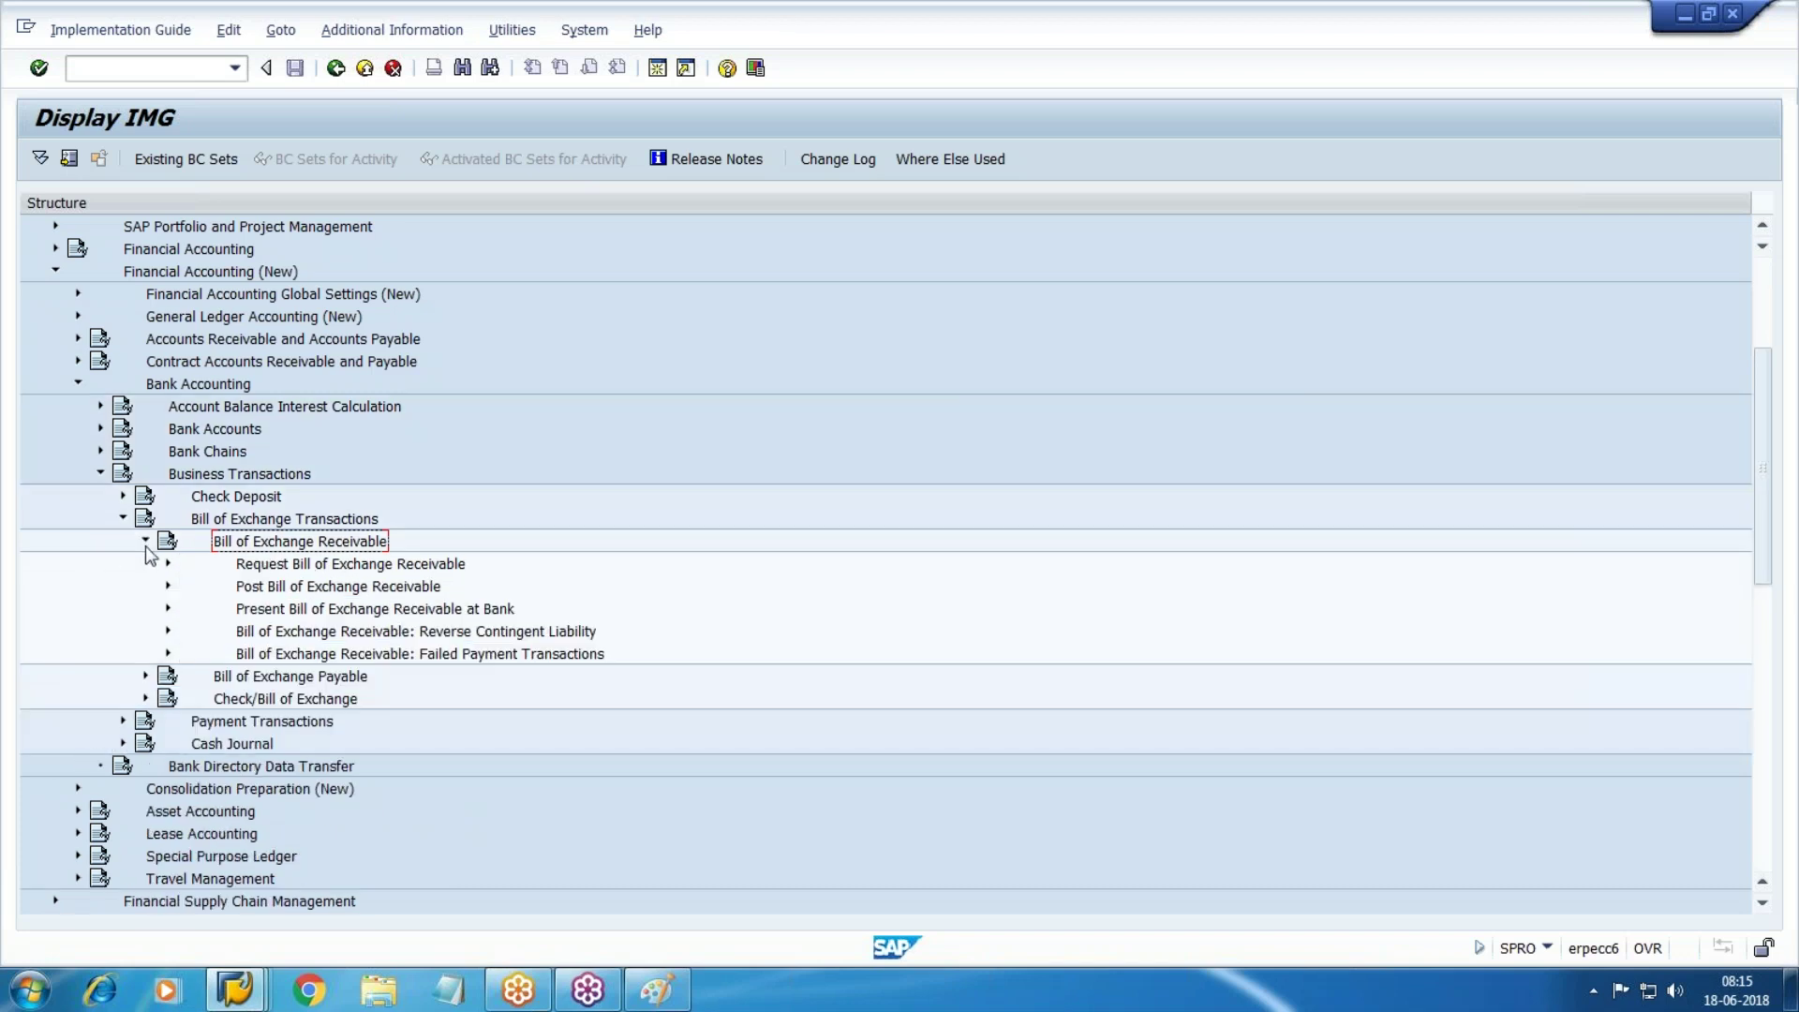
pyautogui.scroll(-3, 150, 555)
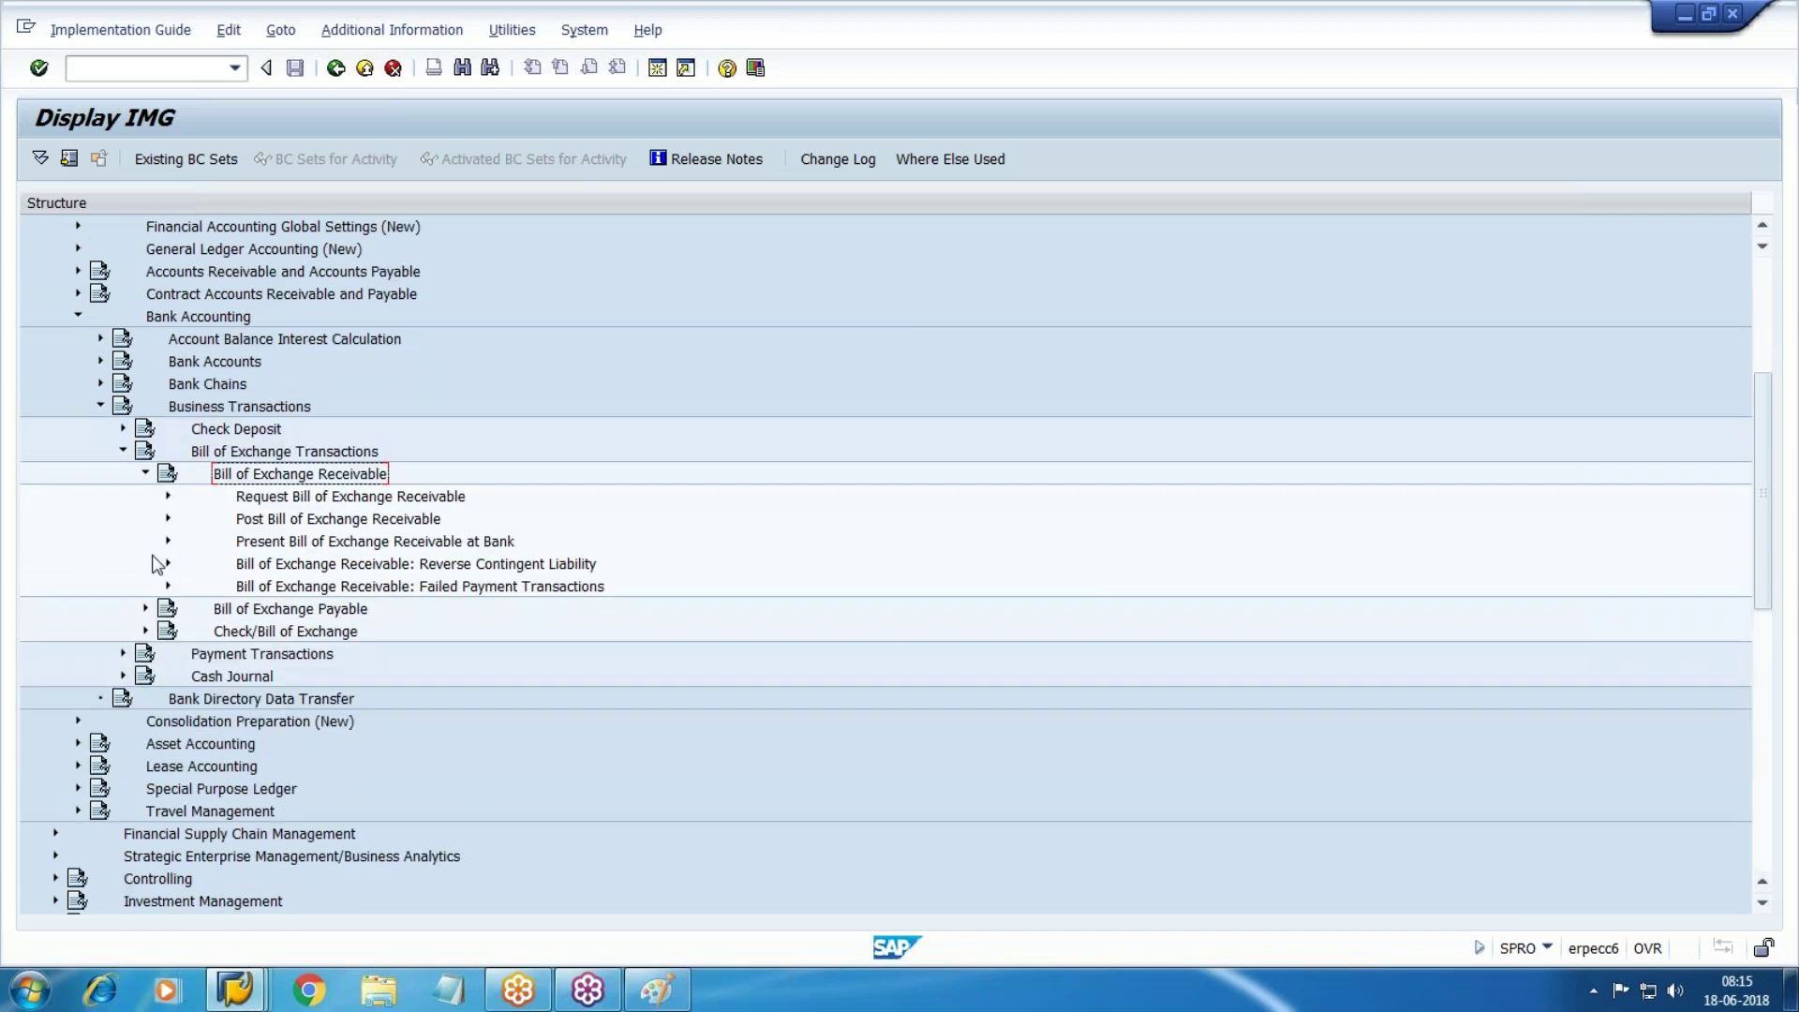
pyautogui.click(318, 448)
pyautogui.click(314, 434)
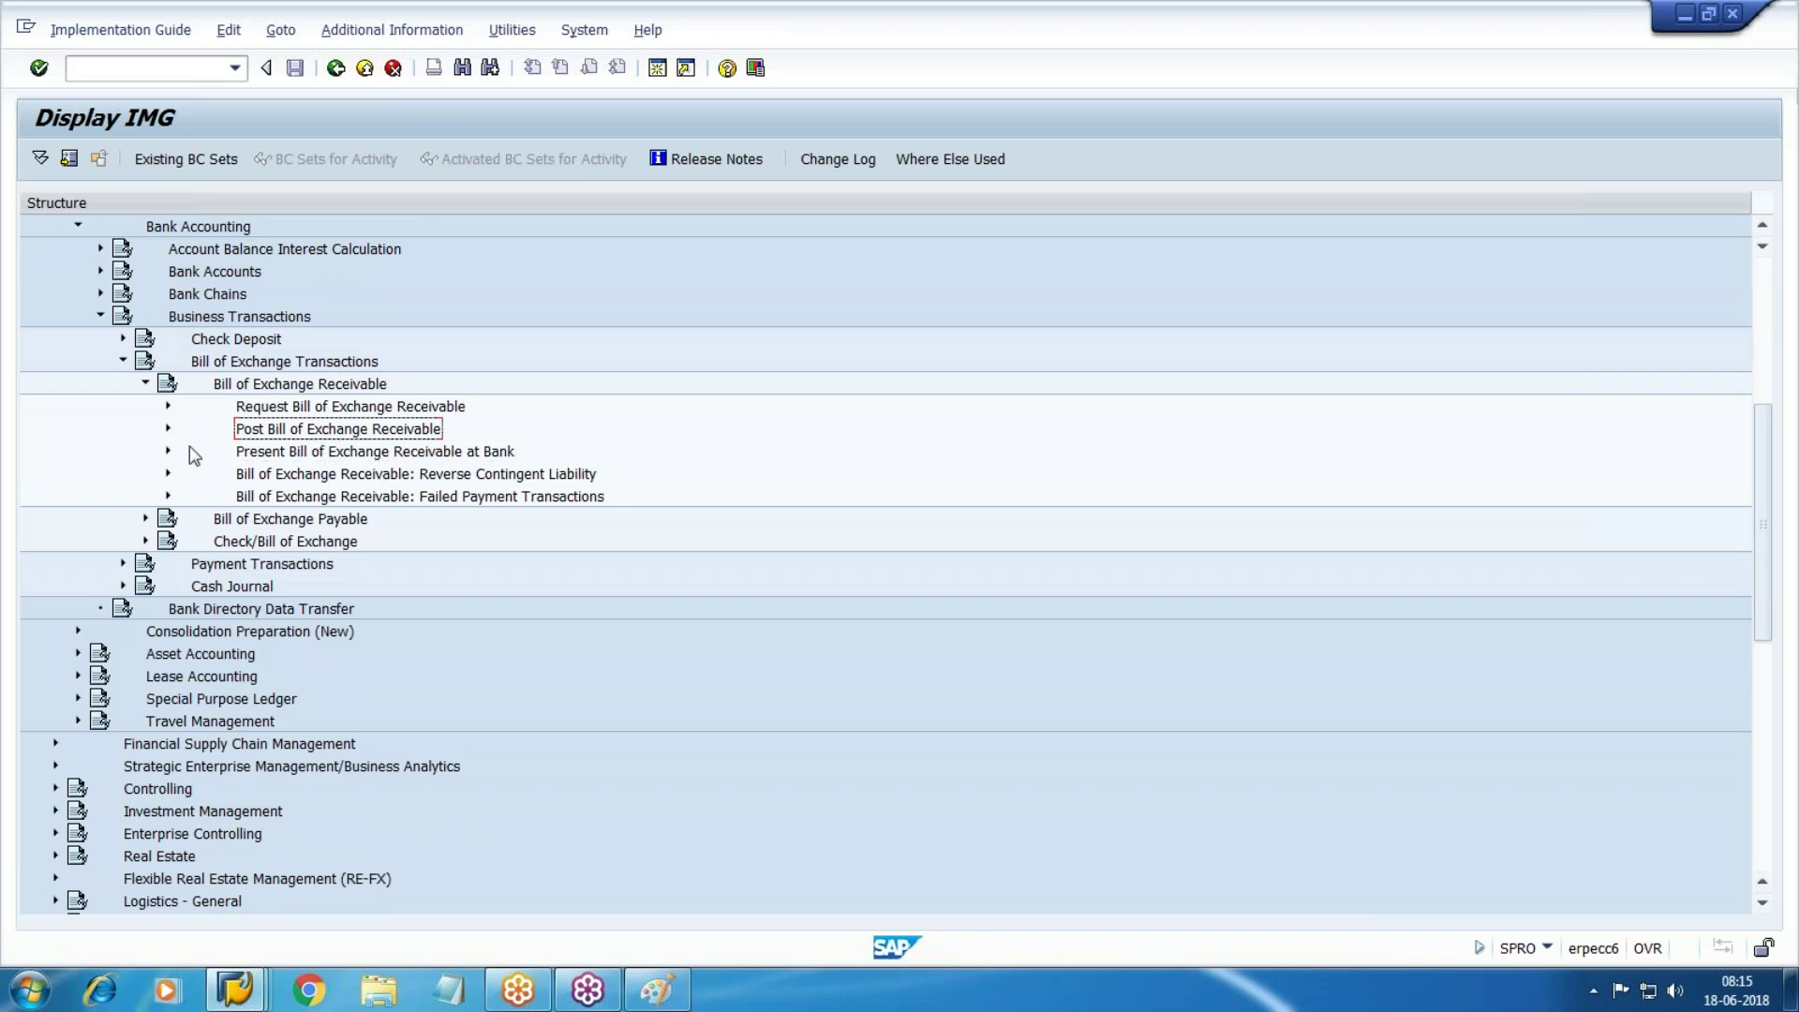
pyautogui.click(167, 429)
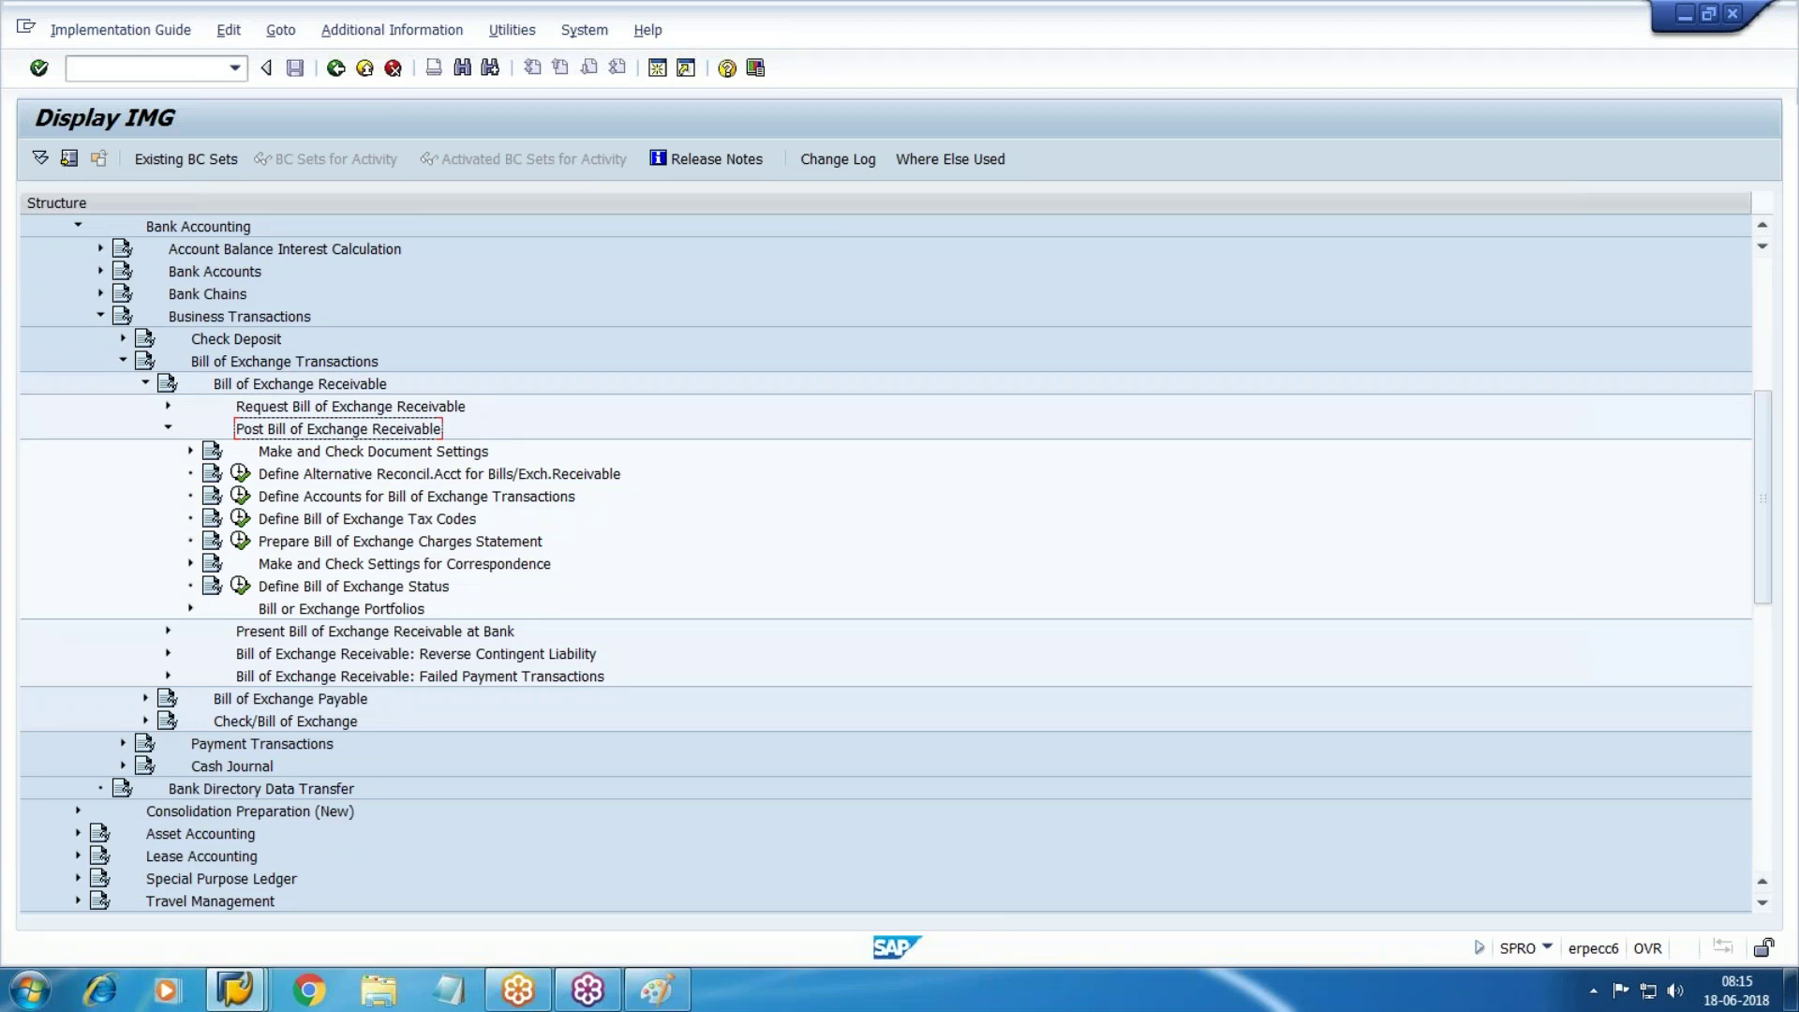
# Open the alternative reconciliation account assignment for customer special G/L indicator W, Bill of exchange receivable, in chart of accounts WM10
pyautogui.click(318, 478)
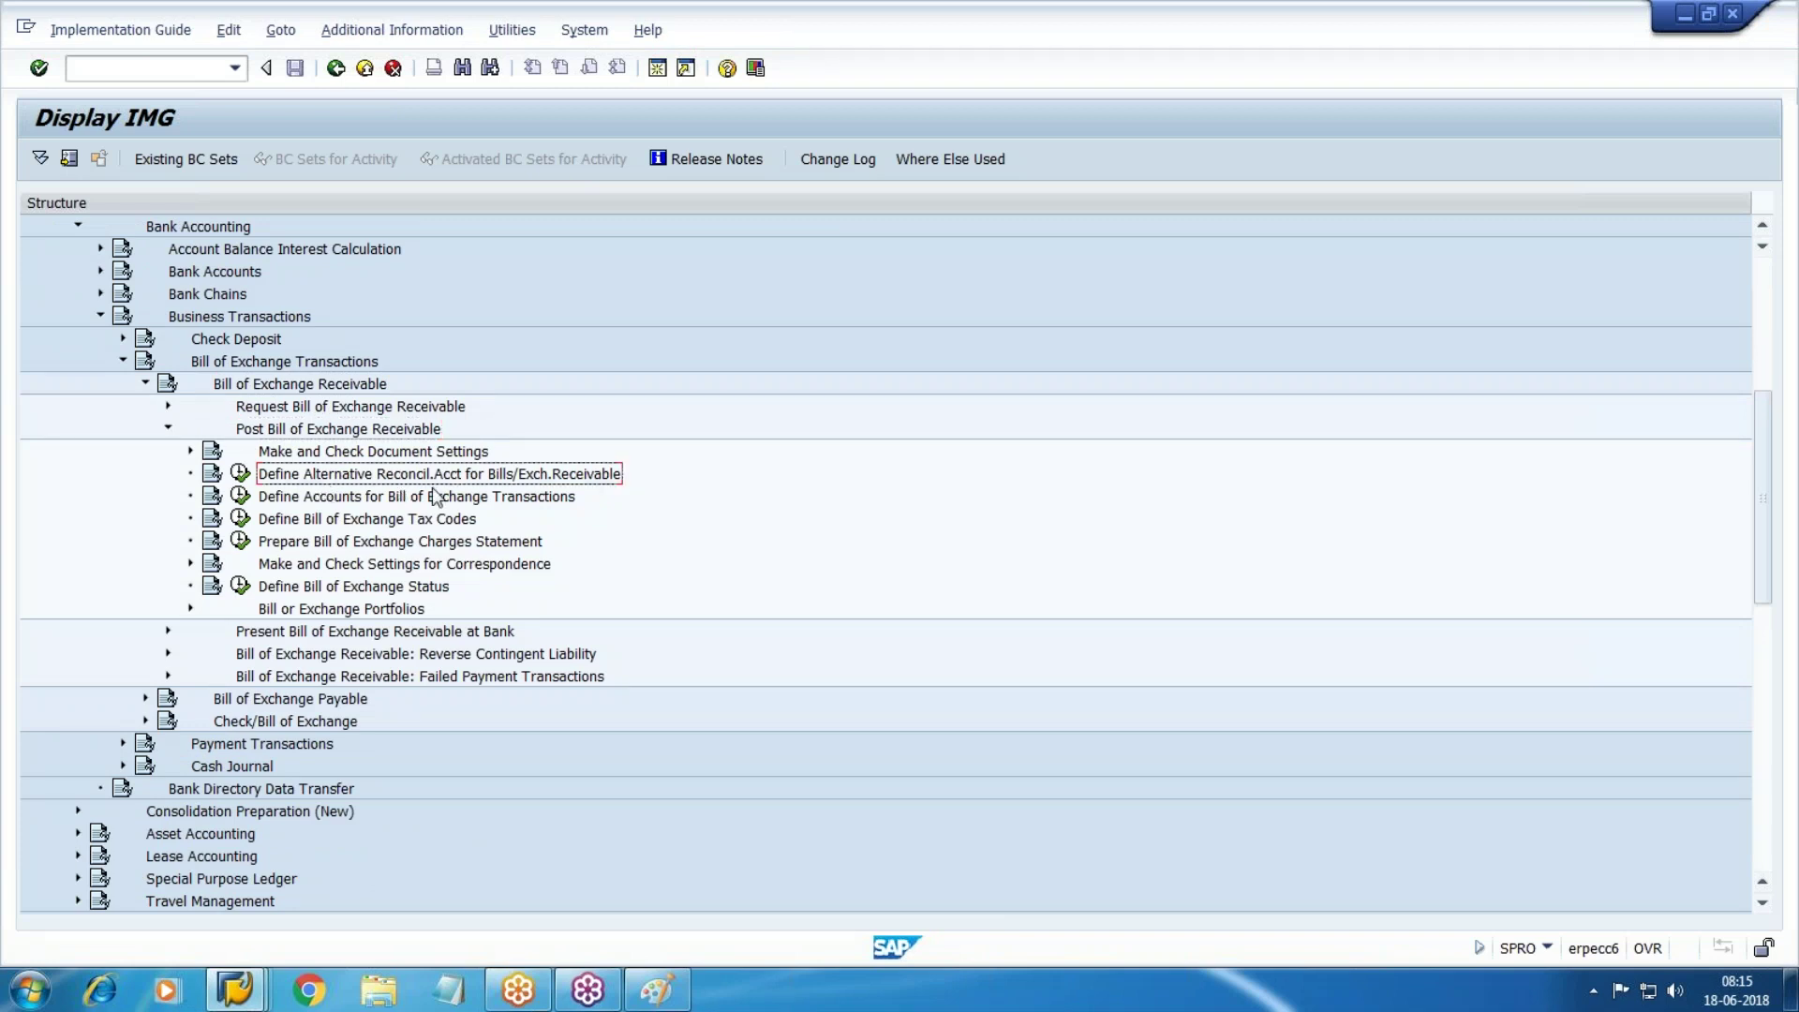
pyautogui.click(240, 474)
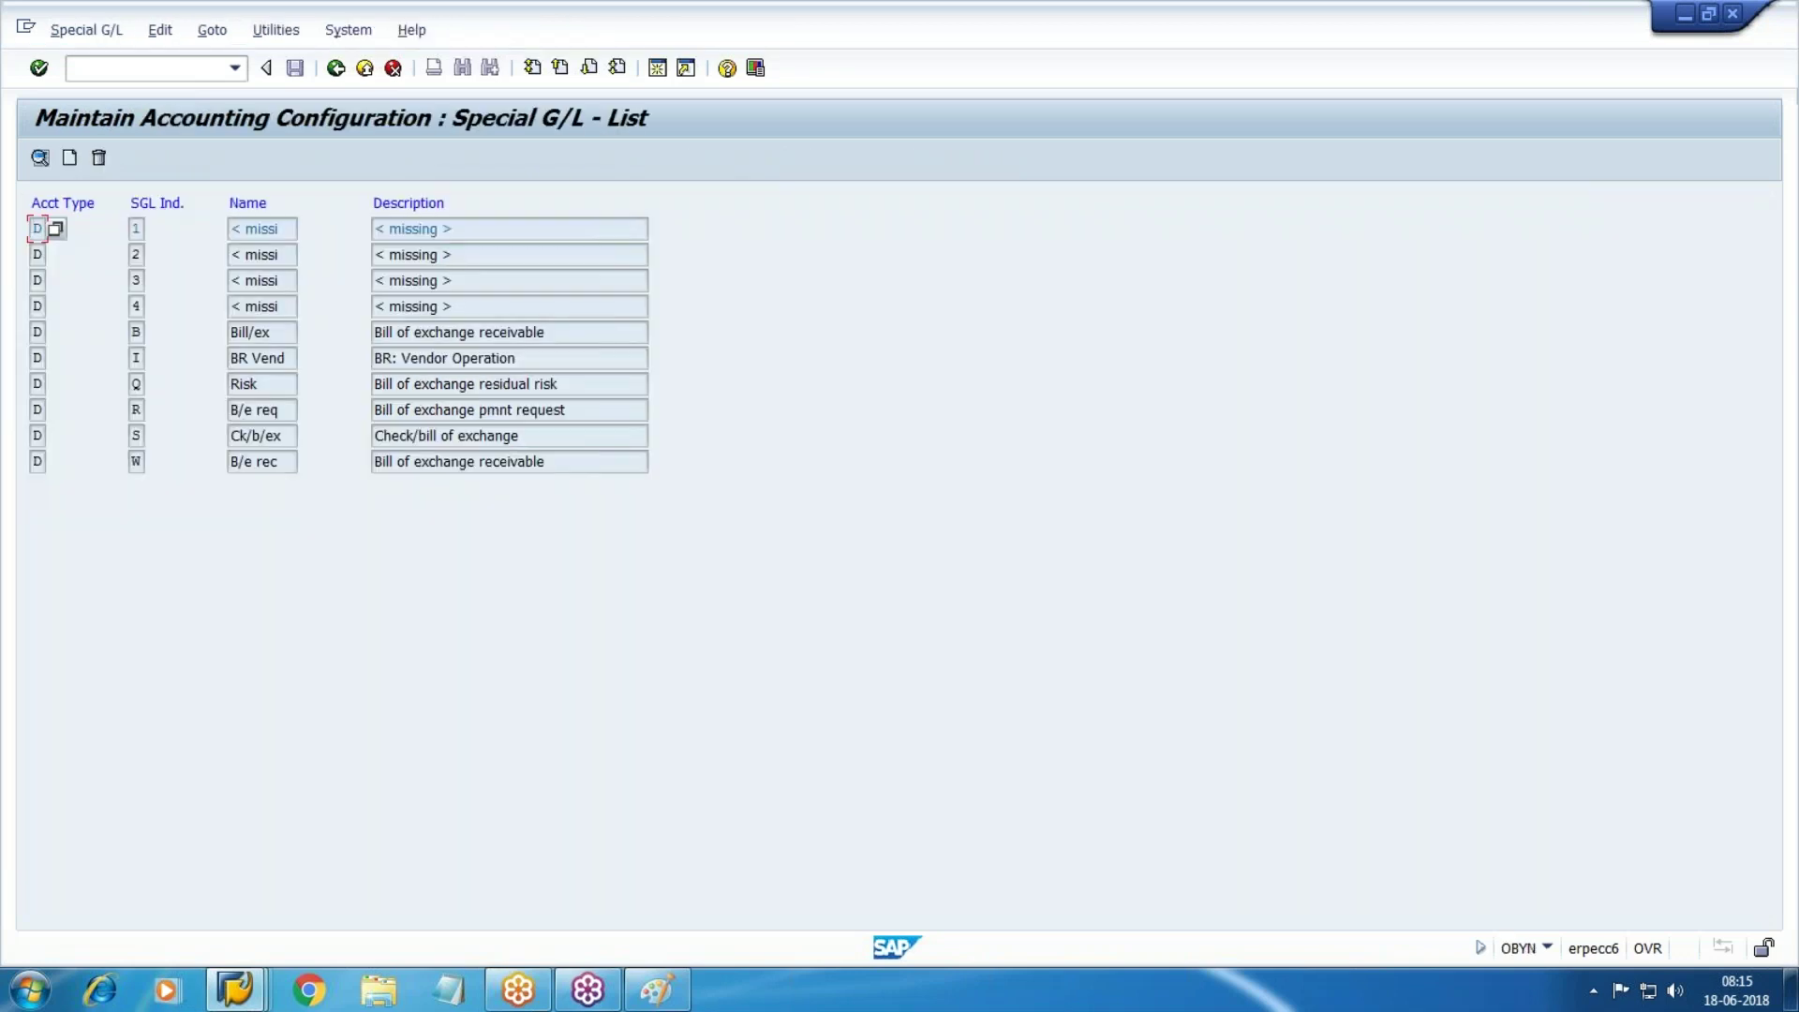
pyautogui.click(562, 461)
pyautogui.click(525, 573)
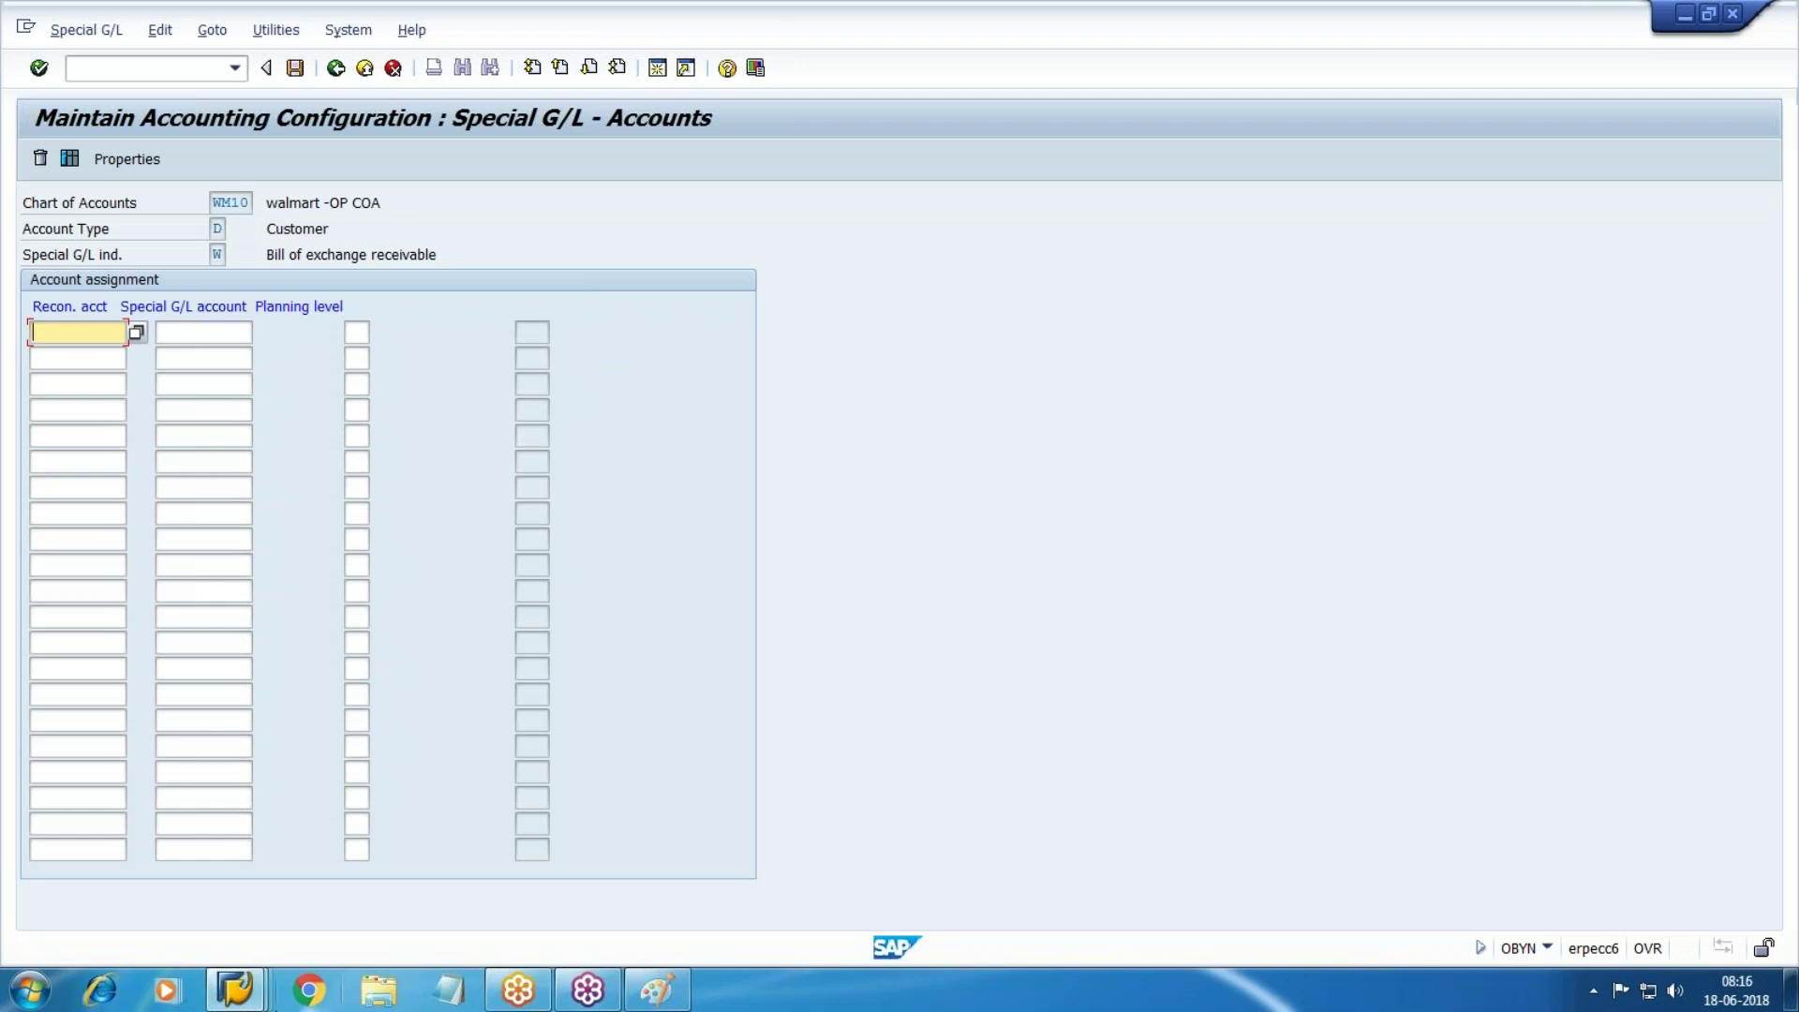
# Look up the Accounts Rcvbl account in the G/L account list and enter 3006 as the reconciliation account
pyautogui.moveTo(234, 988)
pyautogui.click(319, 799)
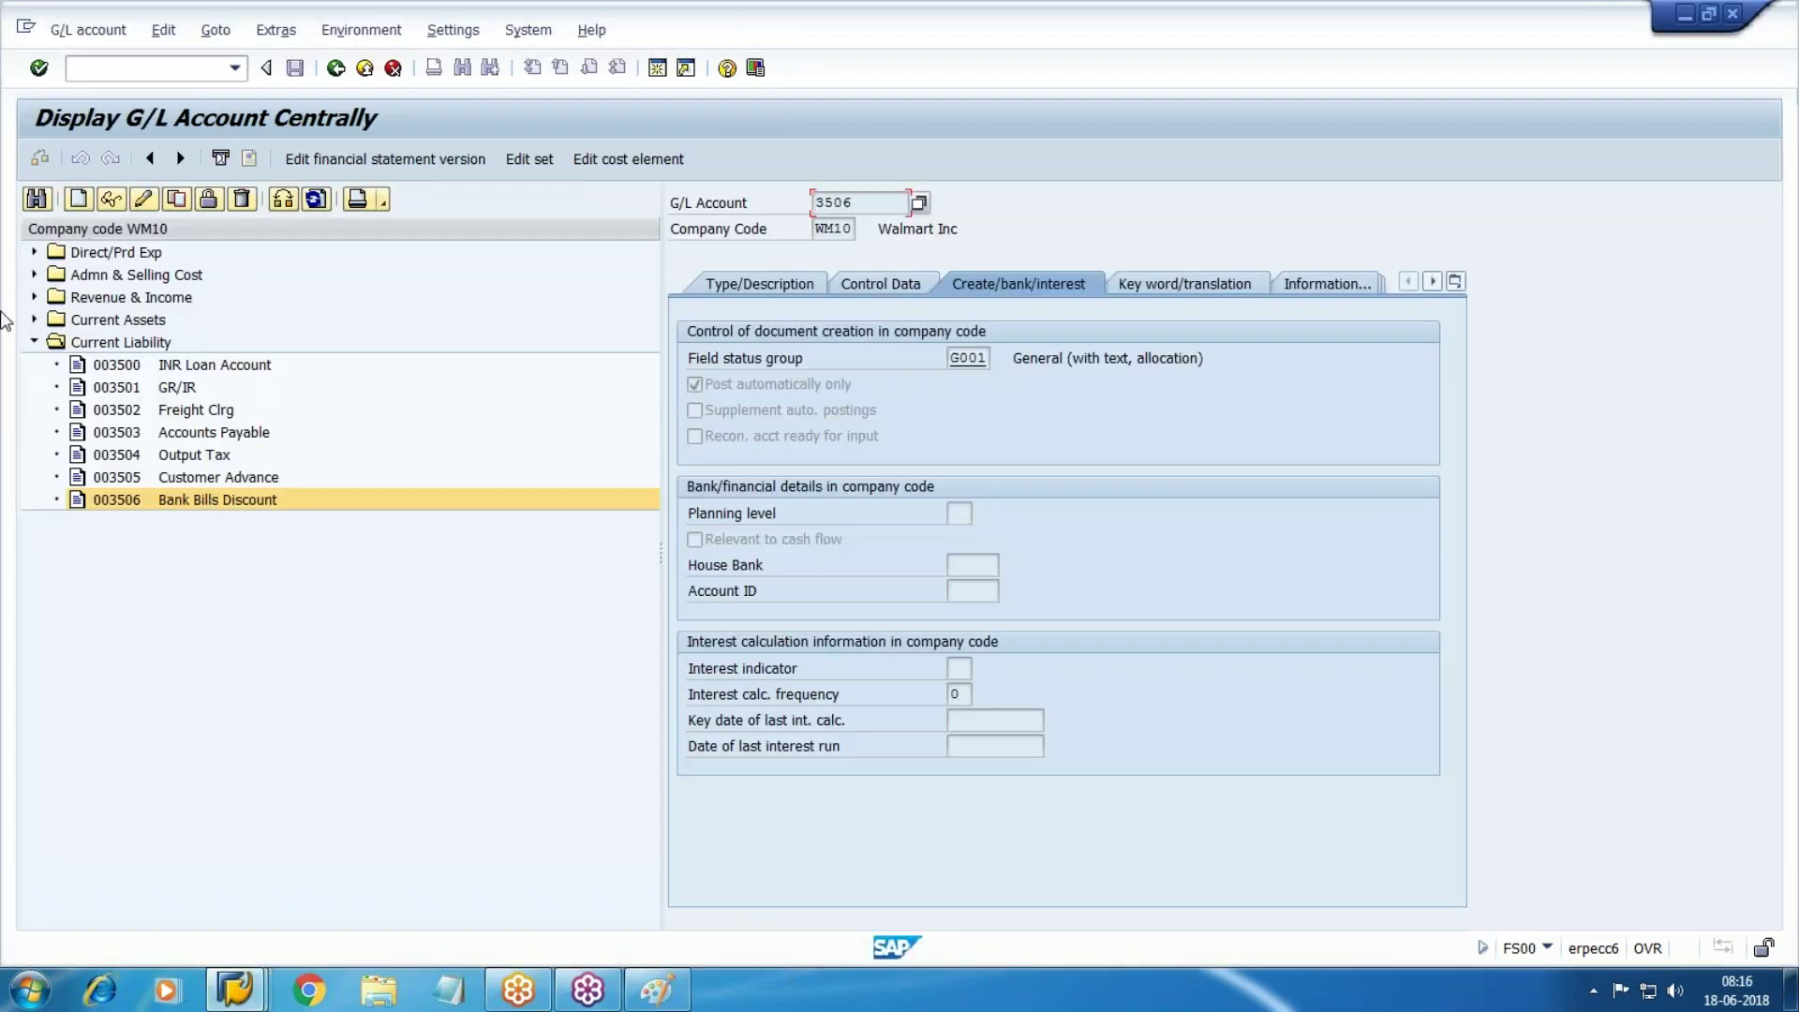
pyautogui.click(34, 341)
pyautogui.click(34, 319)
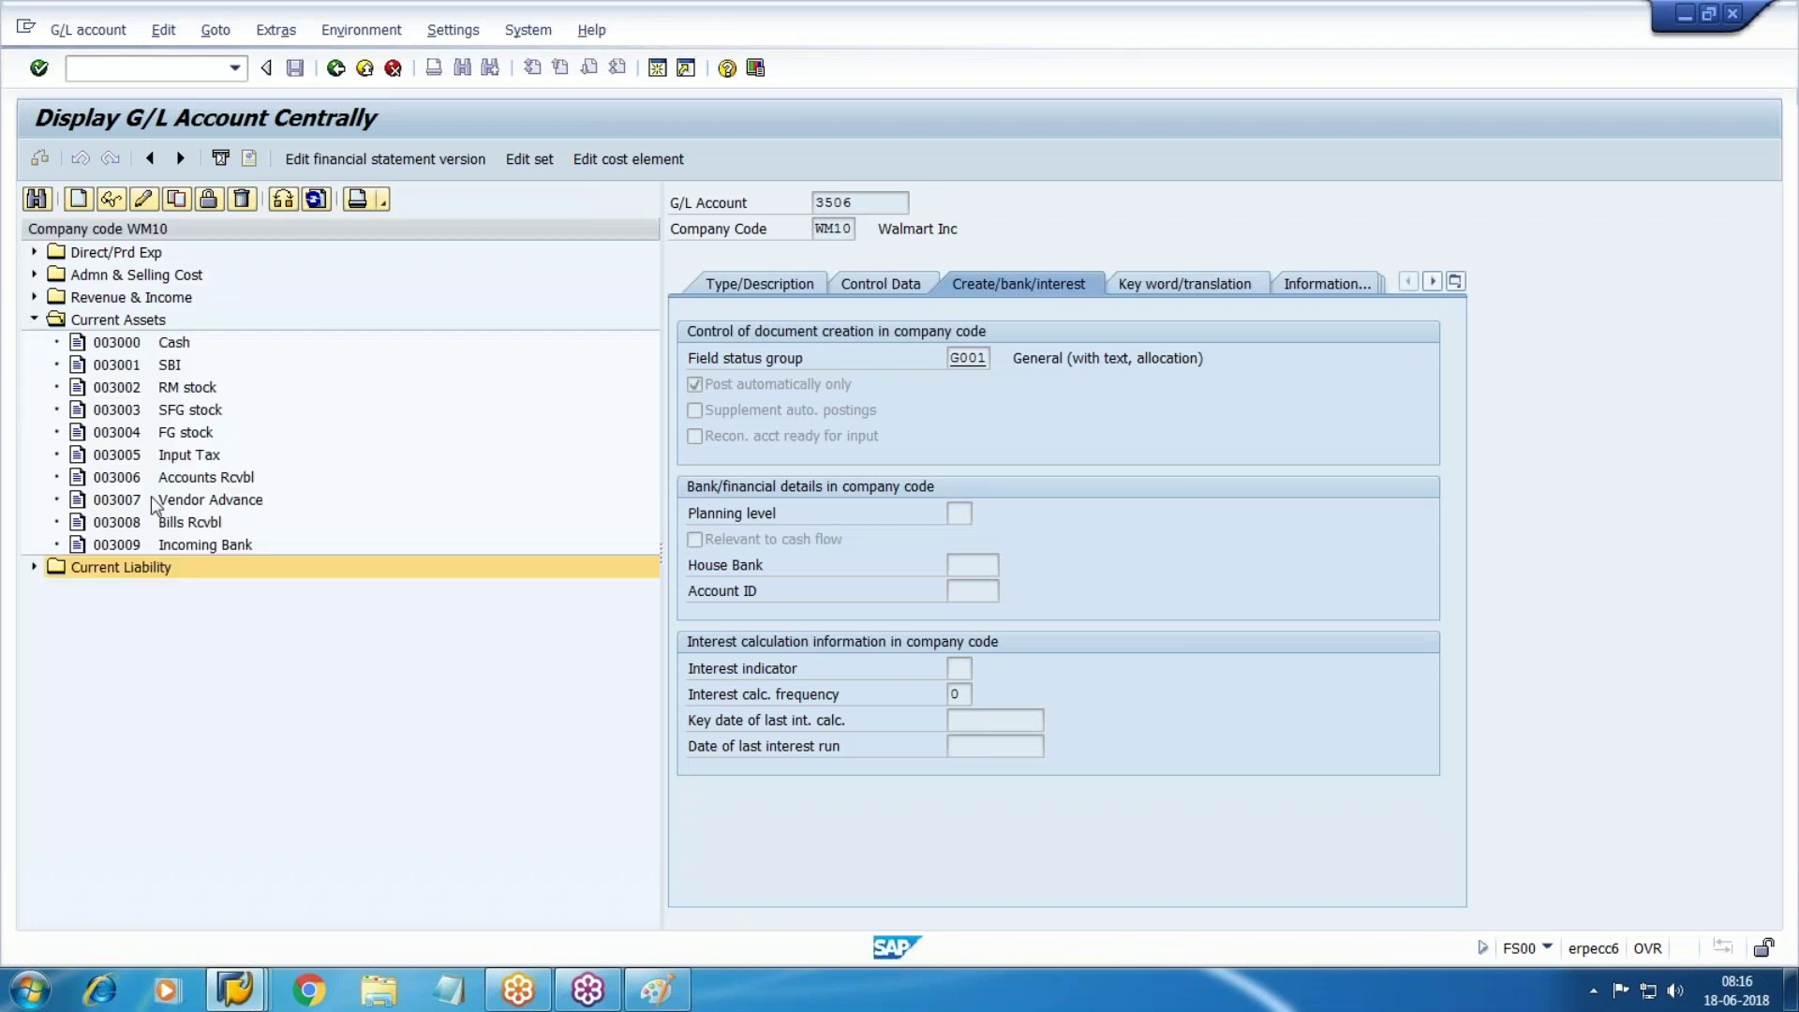
pyautogui.click(201, 478)
pyautogui.hotkey('alt', 'Tab')
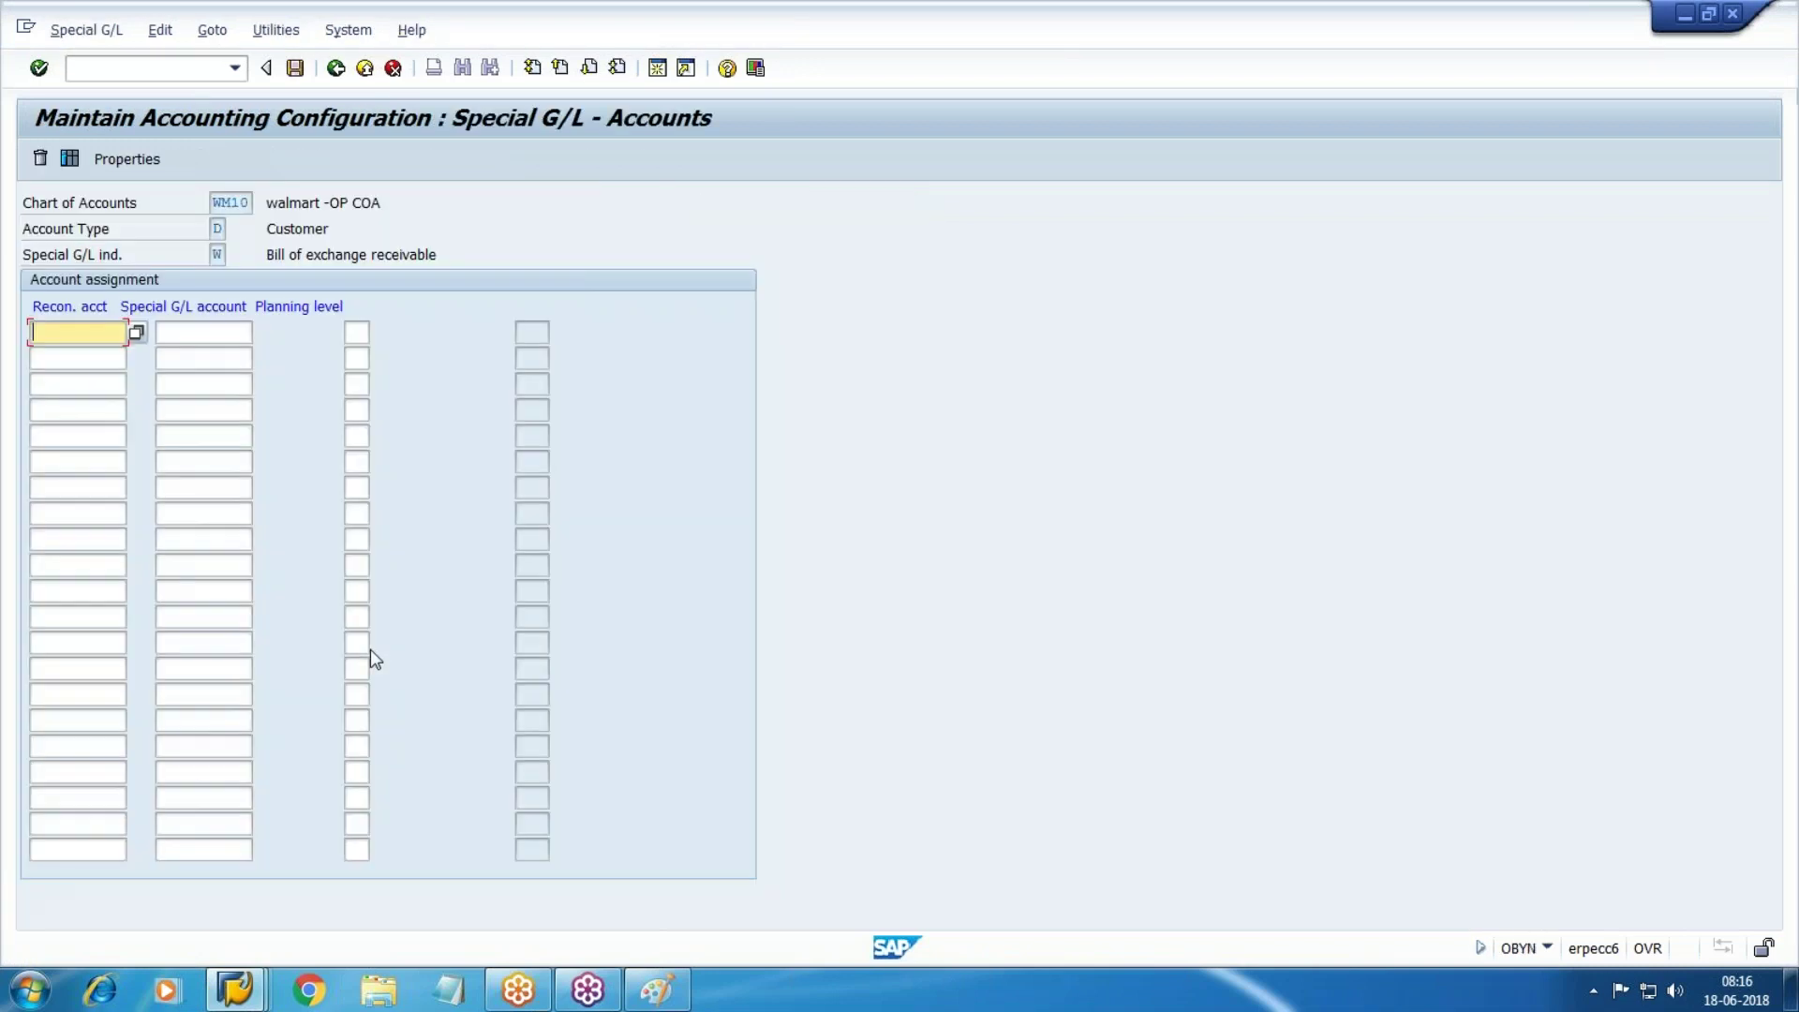
pyautogui.write('3506')
pyautogui.press('Tab')
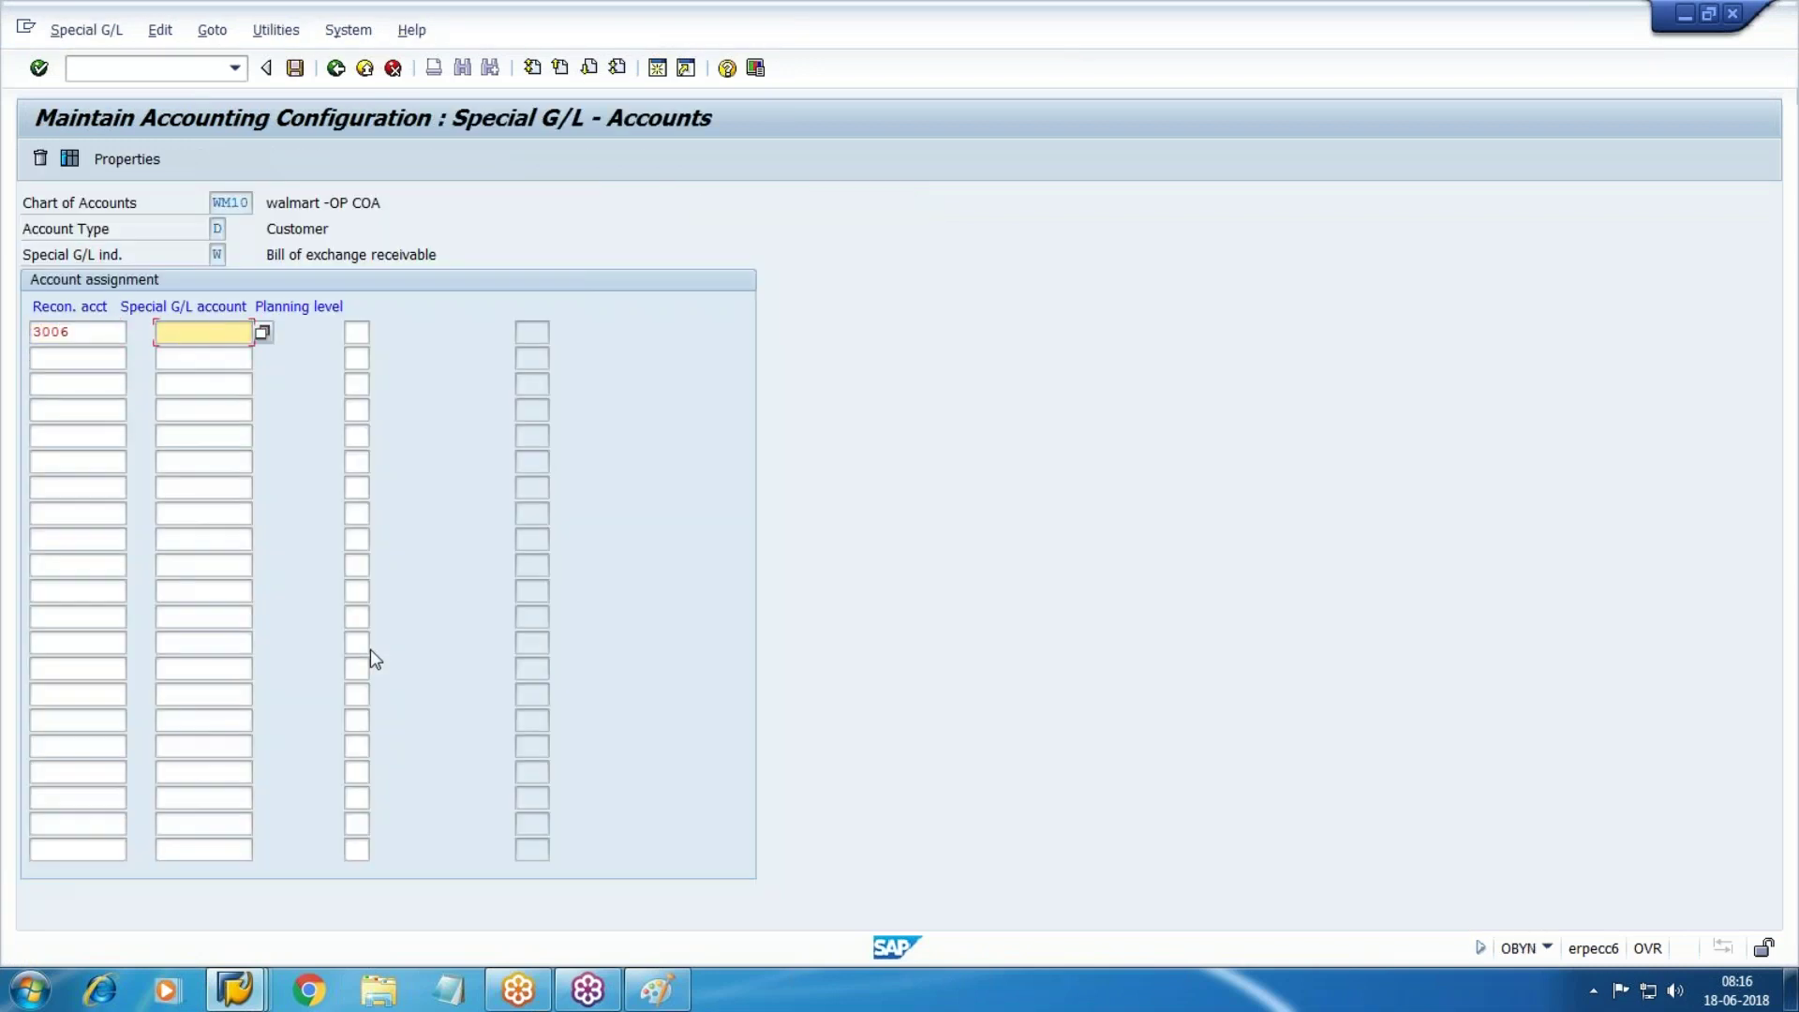
# Look up the Bills Rcvbl account in the G/L account list and enter 3008 as the special G/L account
pyautogui.hotkey('alt', 'Tab')
pyautogui.click(190, 521)
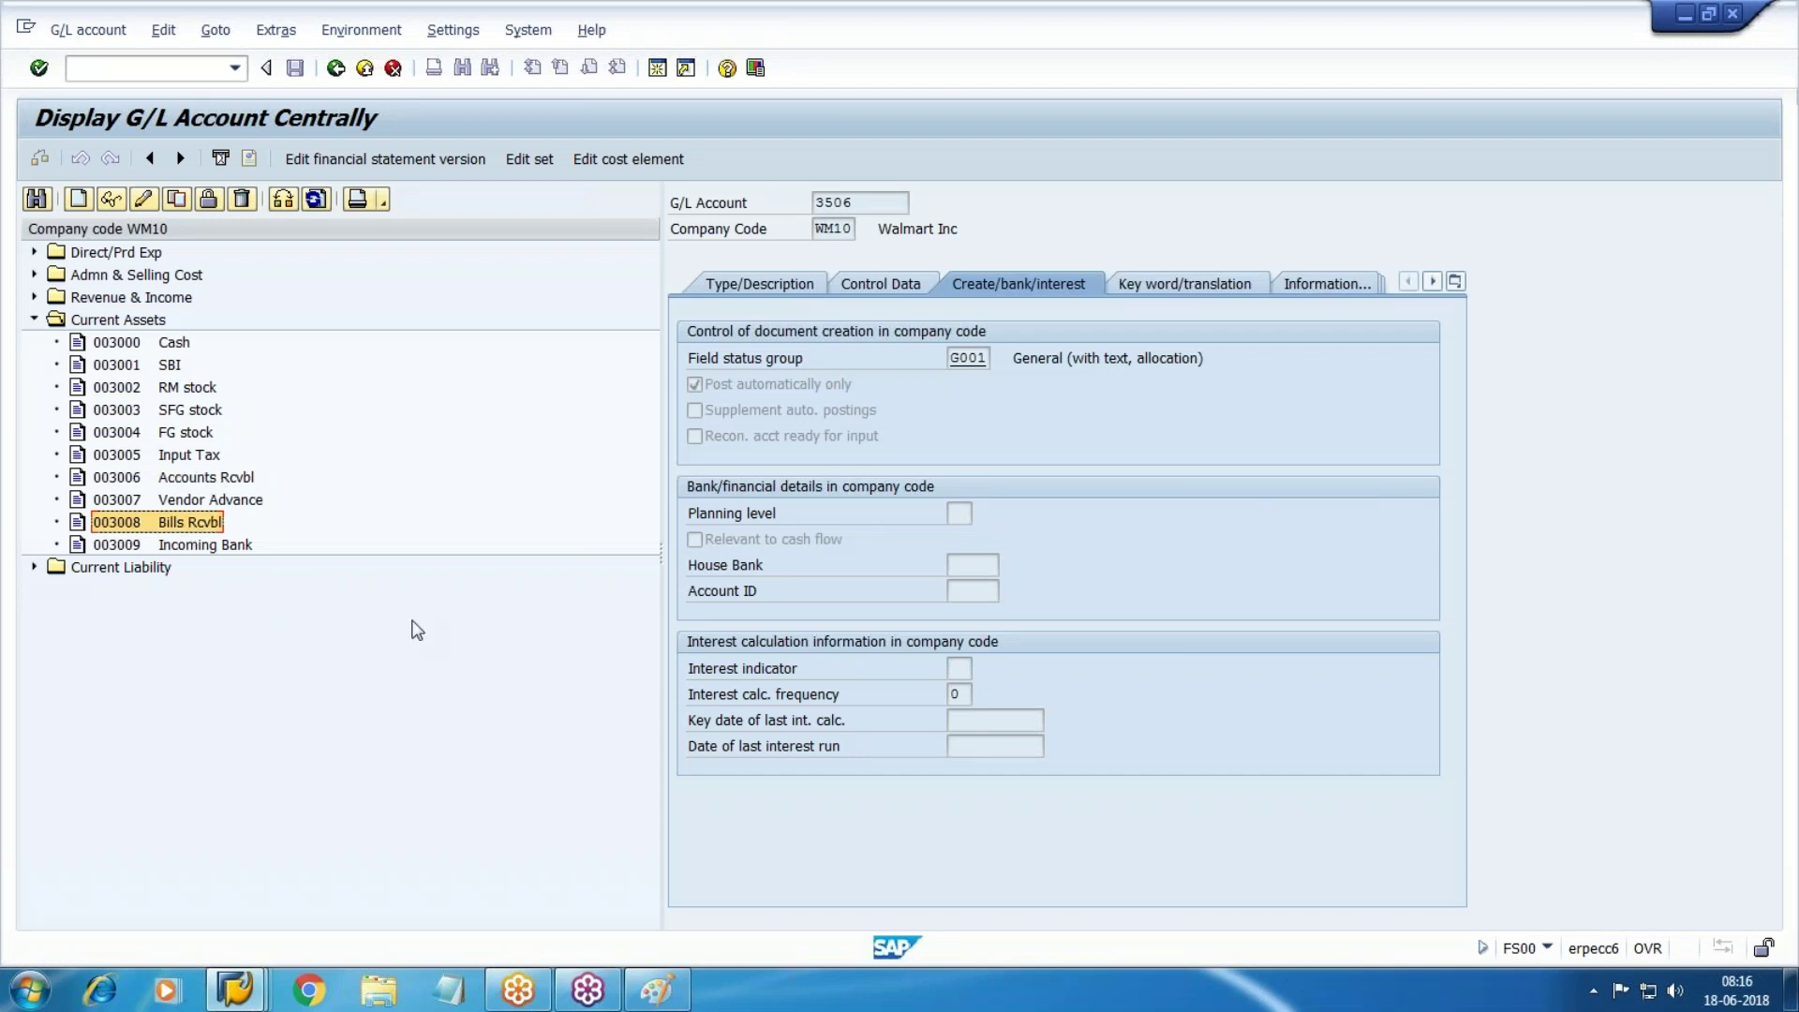
pyautogui.hotkey('alt', 'Tab')
pyautogui.write('3008')
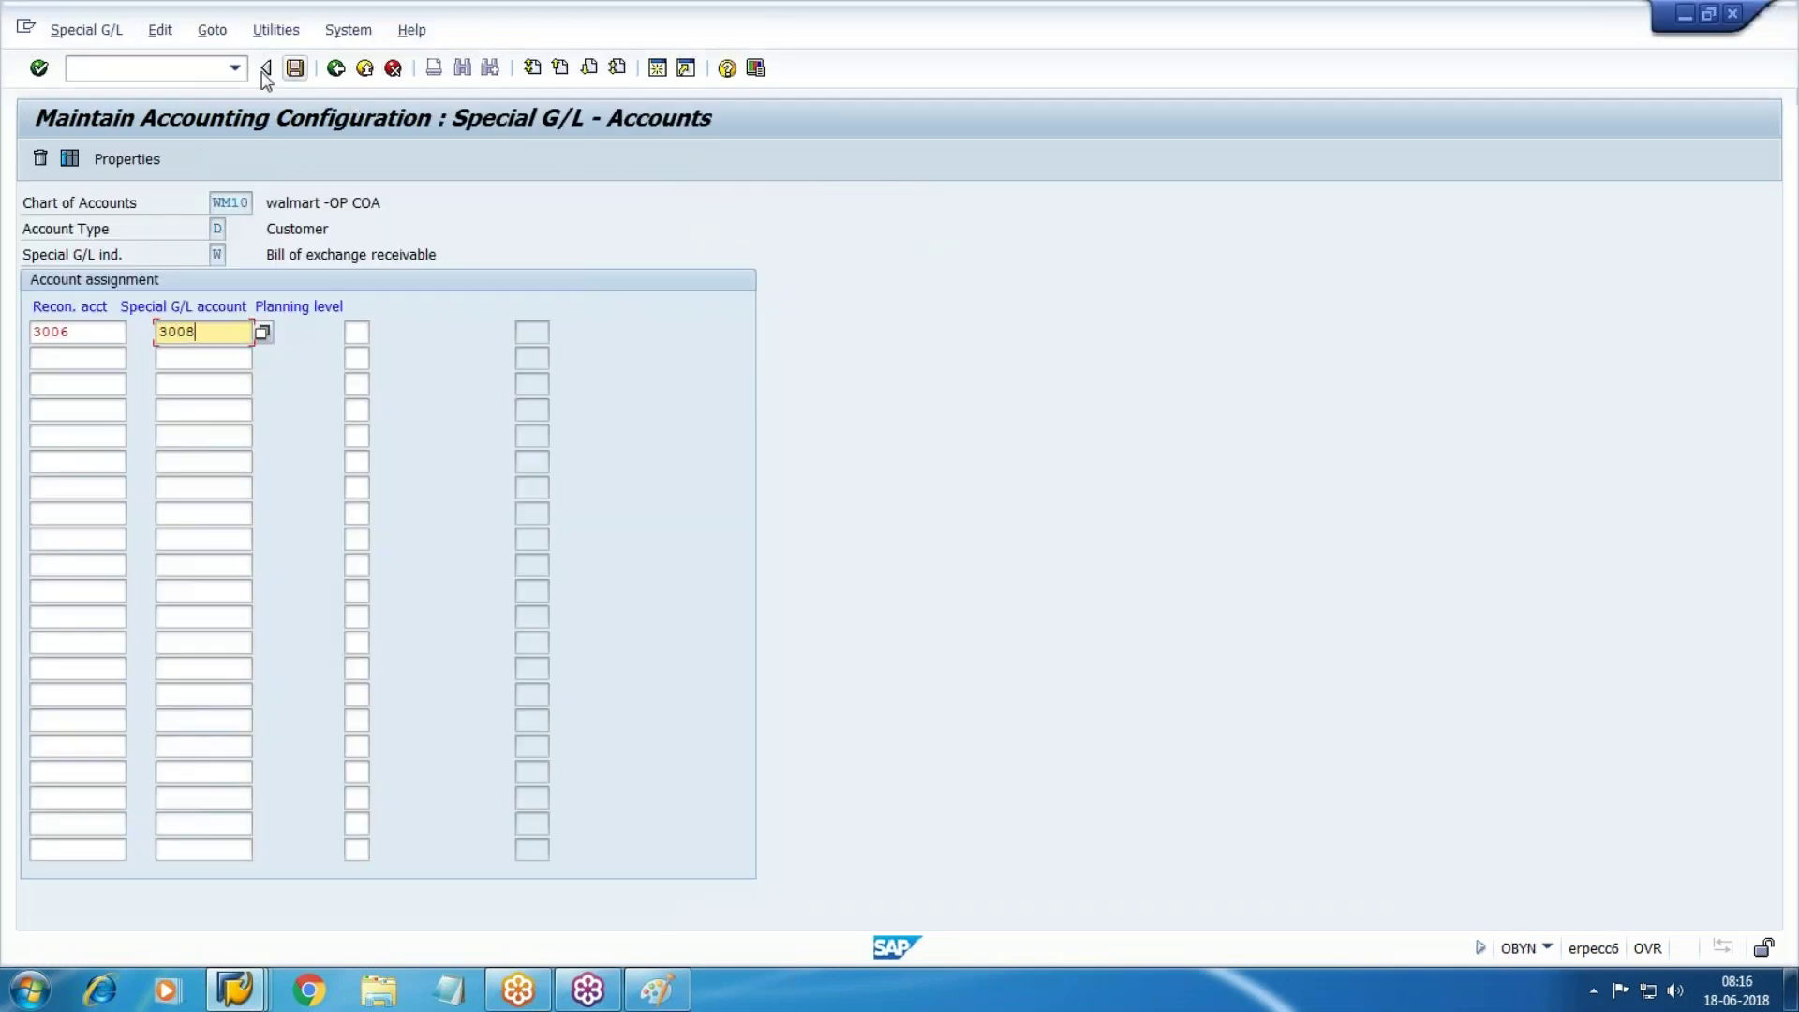
# Save the special G/L account assignment in the WM10-AR & SD customizing request and return to the IMG
pyautogui.click(294, 68)
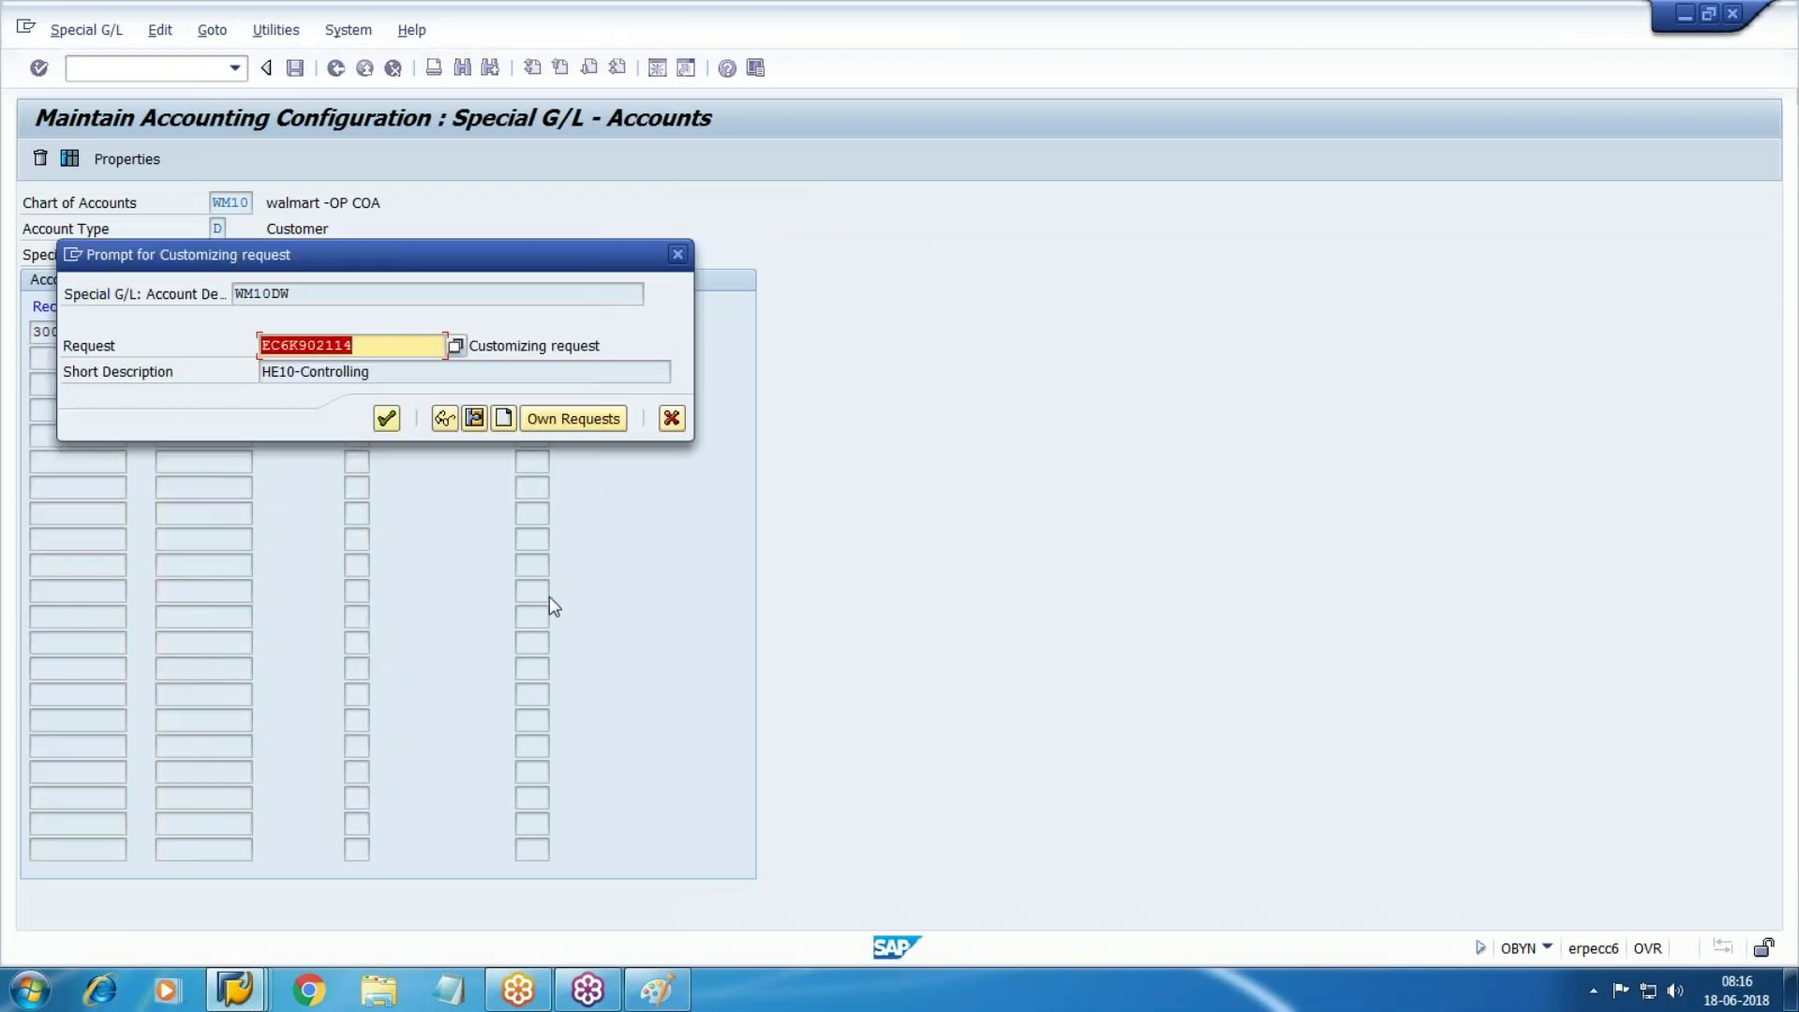
pyautogui.click(613, 420)
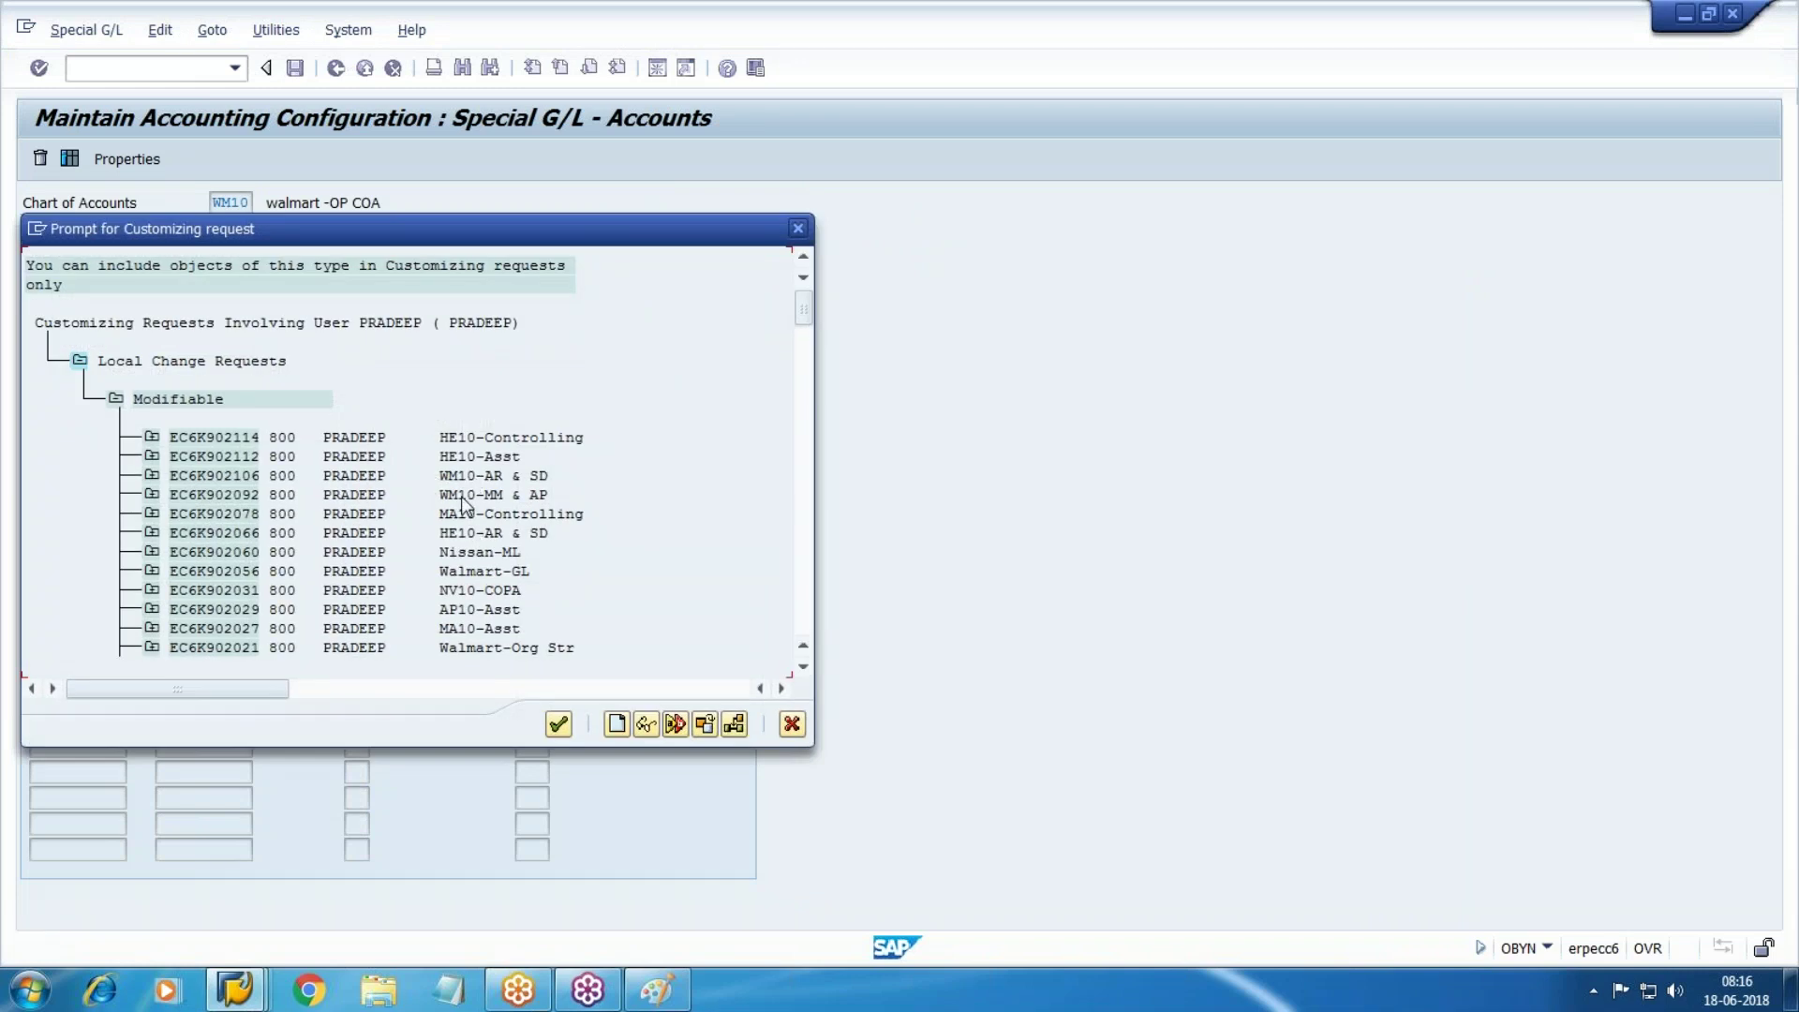
pyautogui.doubleClick(459, 483)
pyautogui.click(385, 416)
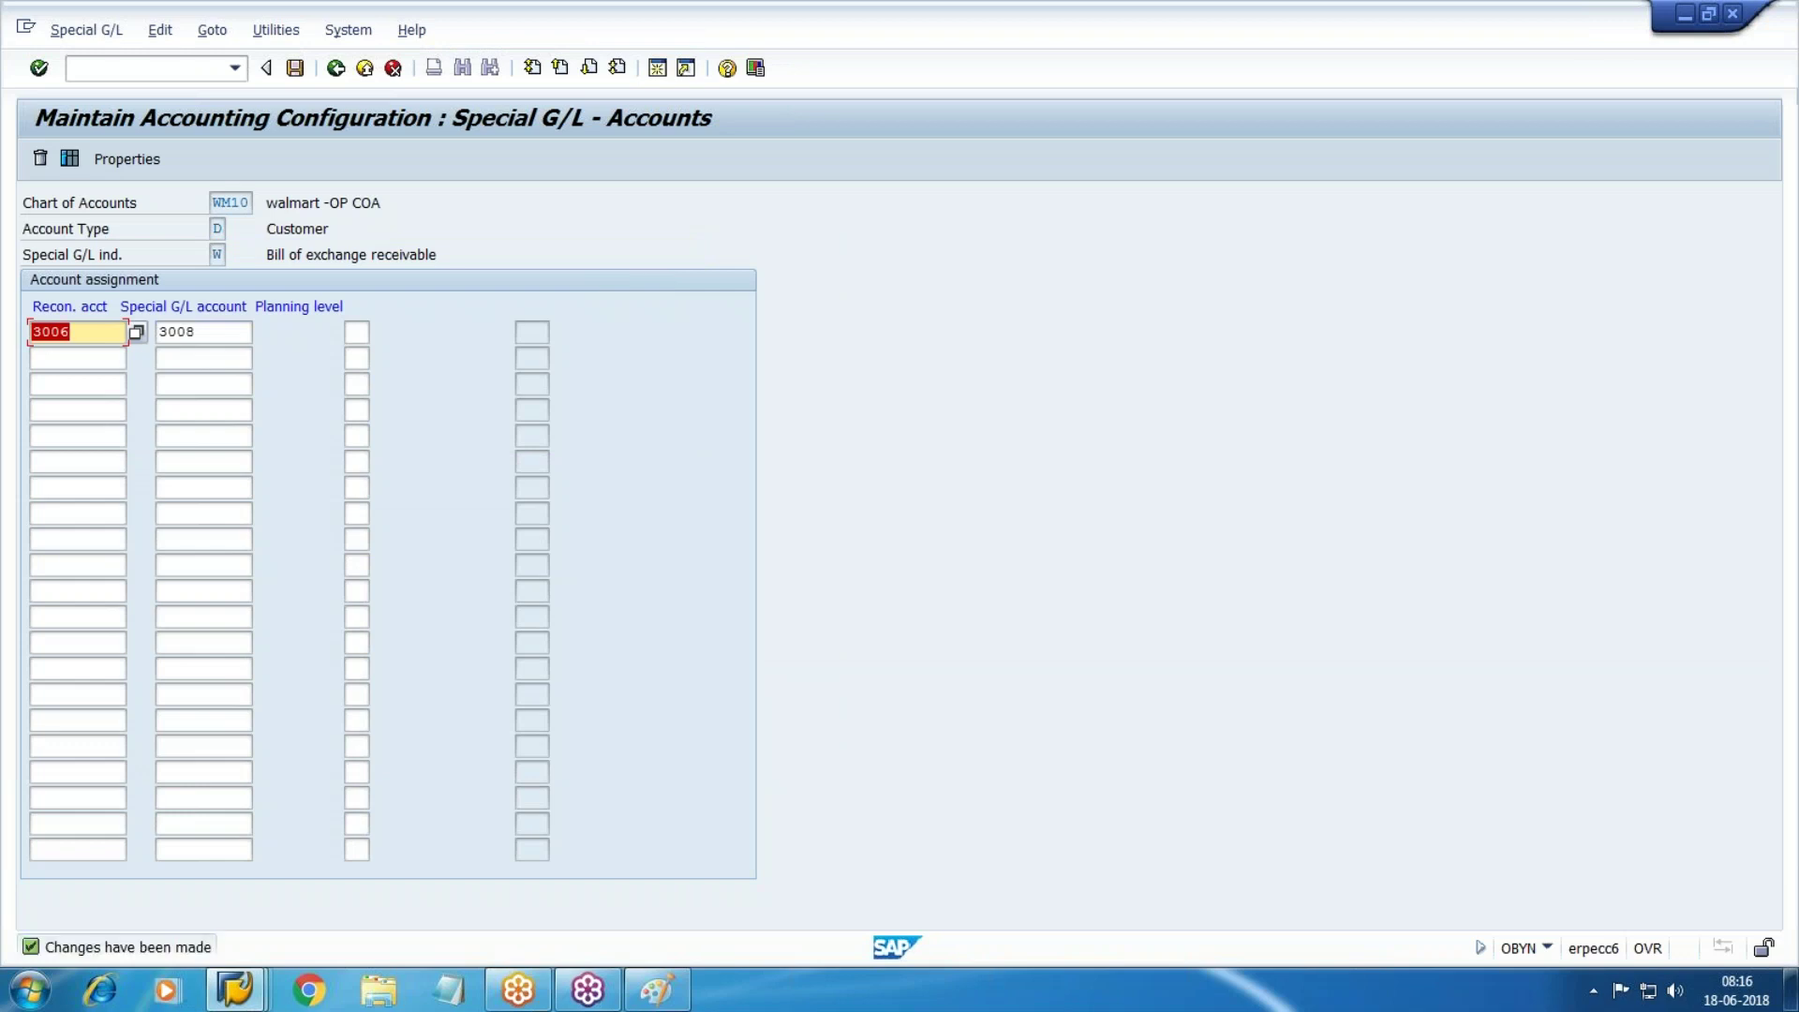
pyautogui.press('F3')
pyautogui.press('F3')
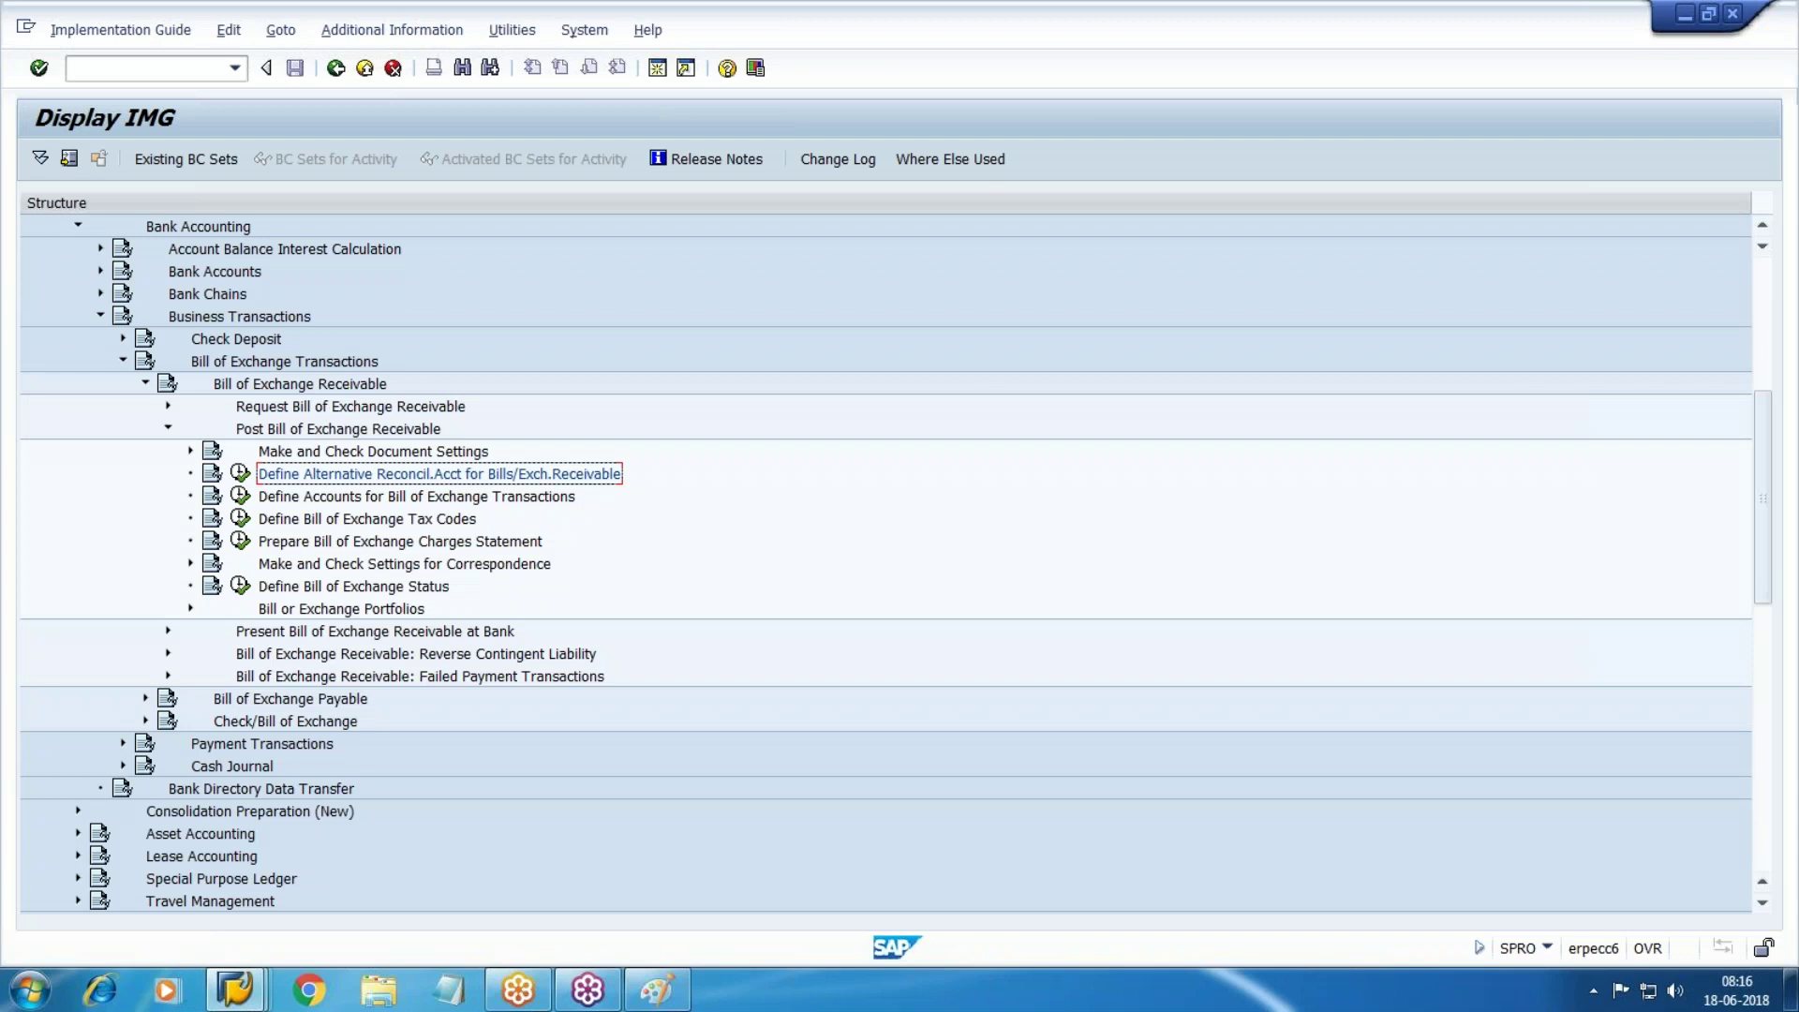
# Open Define Accounts for Bill of Exchange Transactions and the Bank discount charges procedure (BDS) for chart of accounts WM10
pyautogui.click(412, 499)
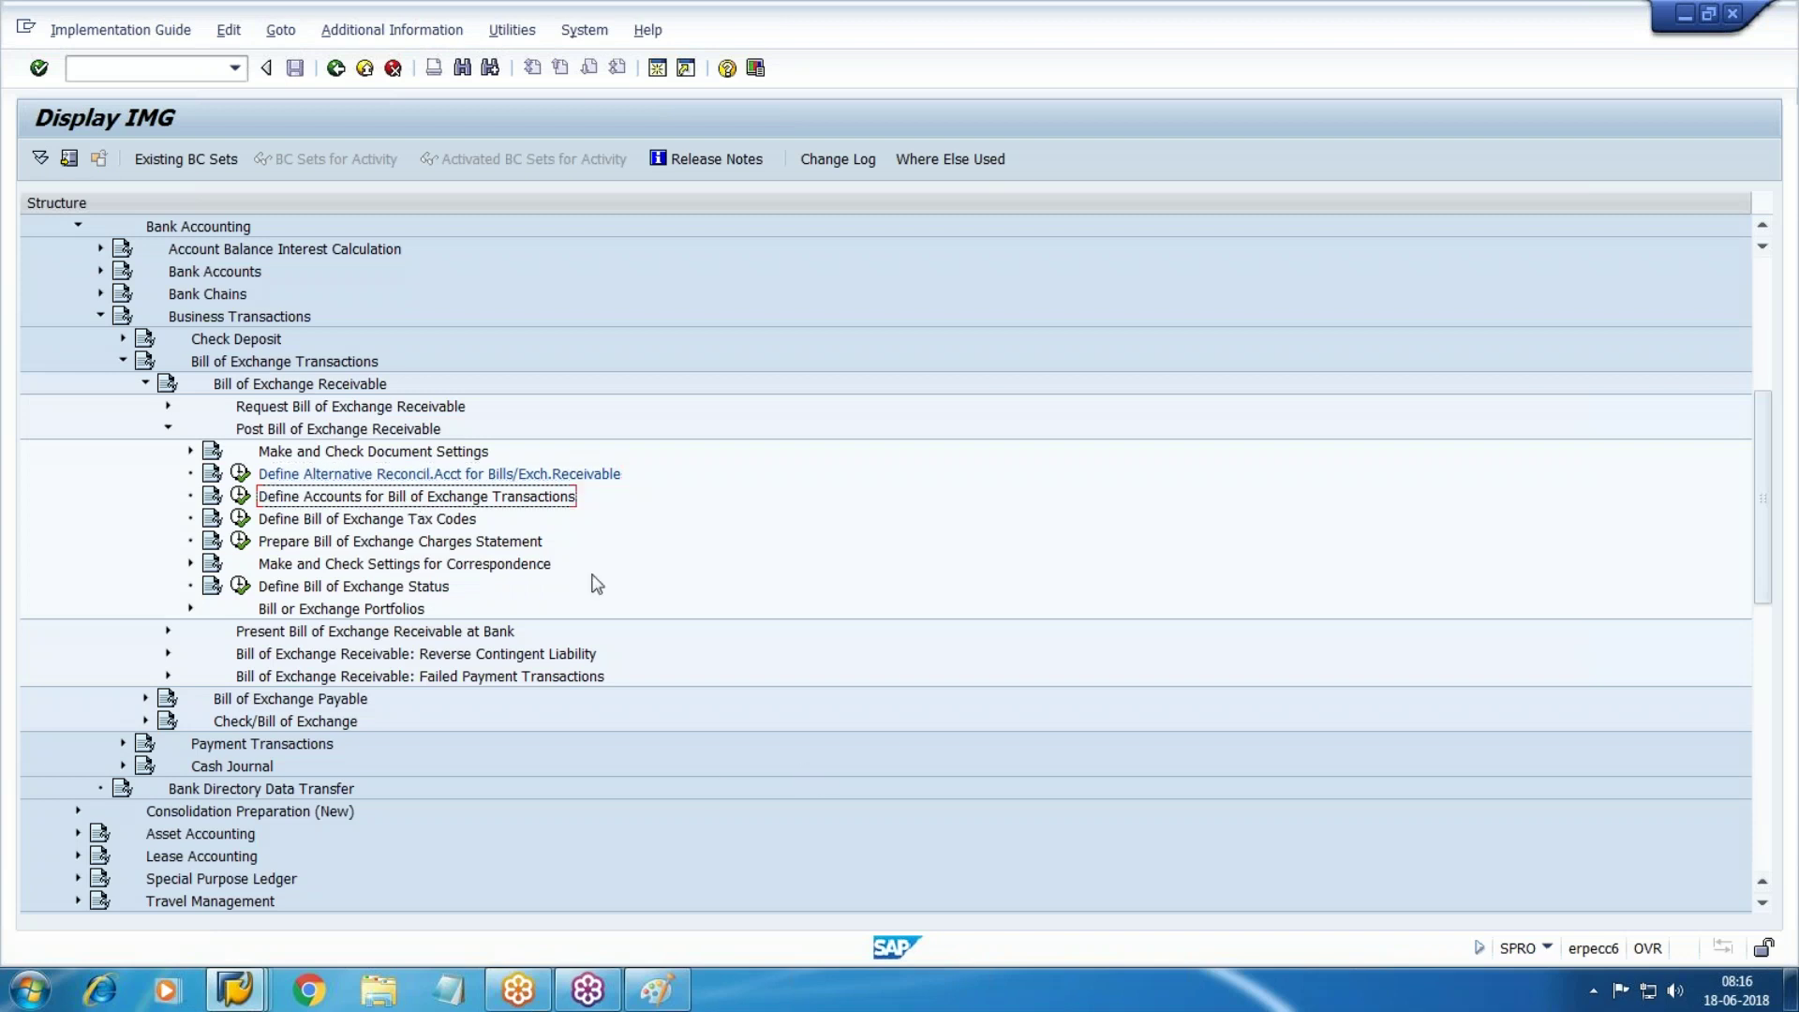
pyautogui.click(241, 496)
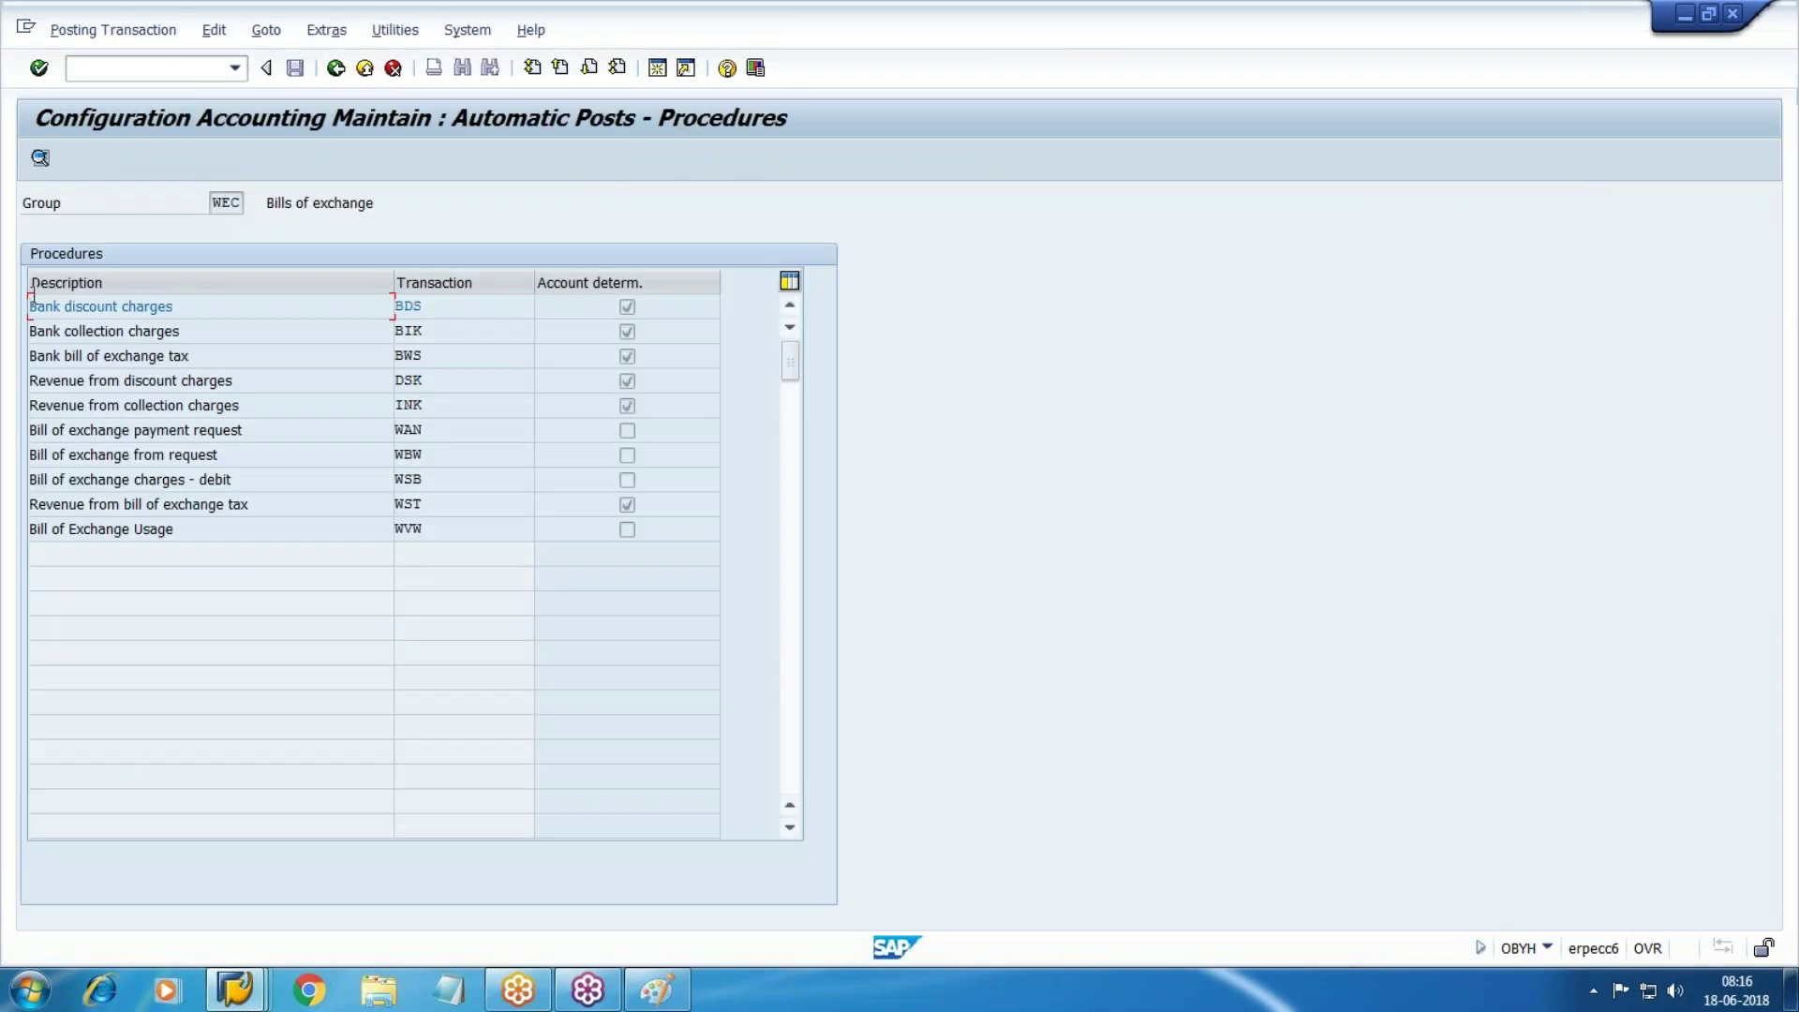
pyautogui.moveTo(36, 300); pyautogui.dragTo(174, 310)
pyautogui.press('End')
pyautogui.doubleClick(140, 309)
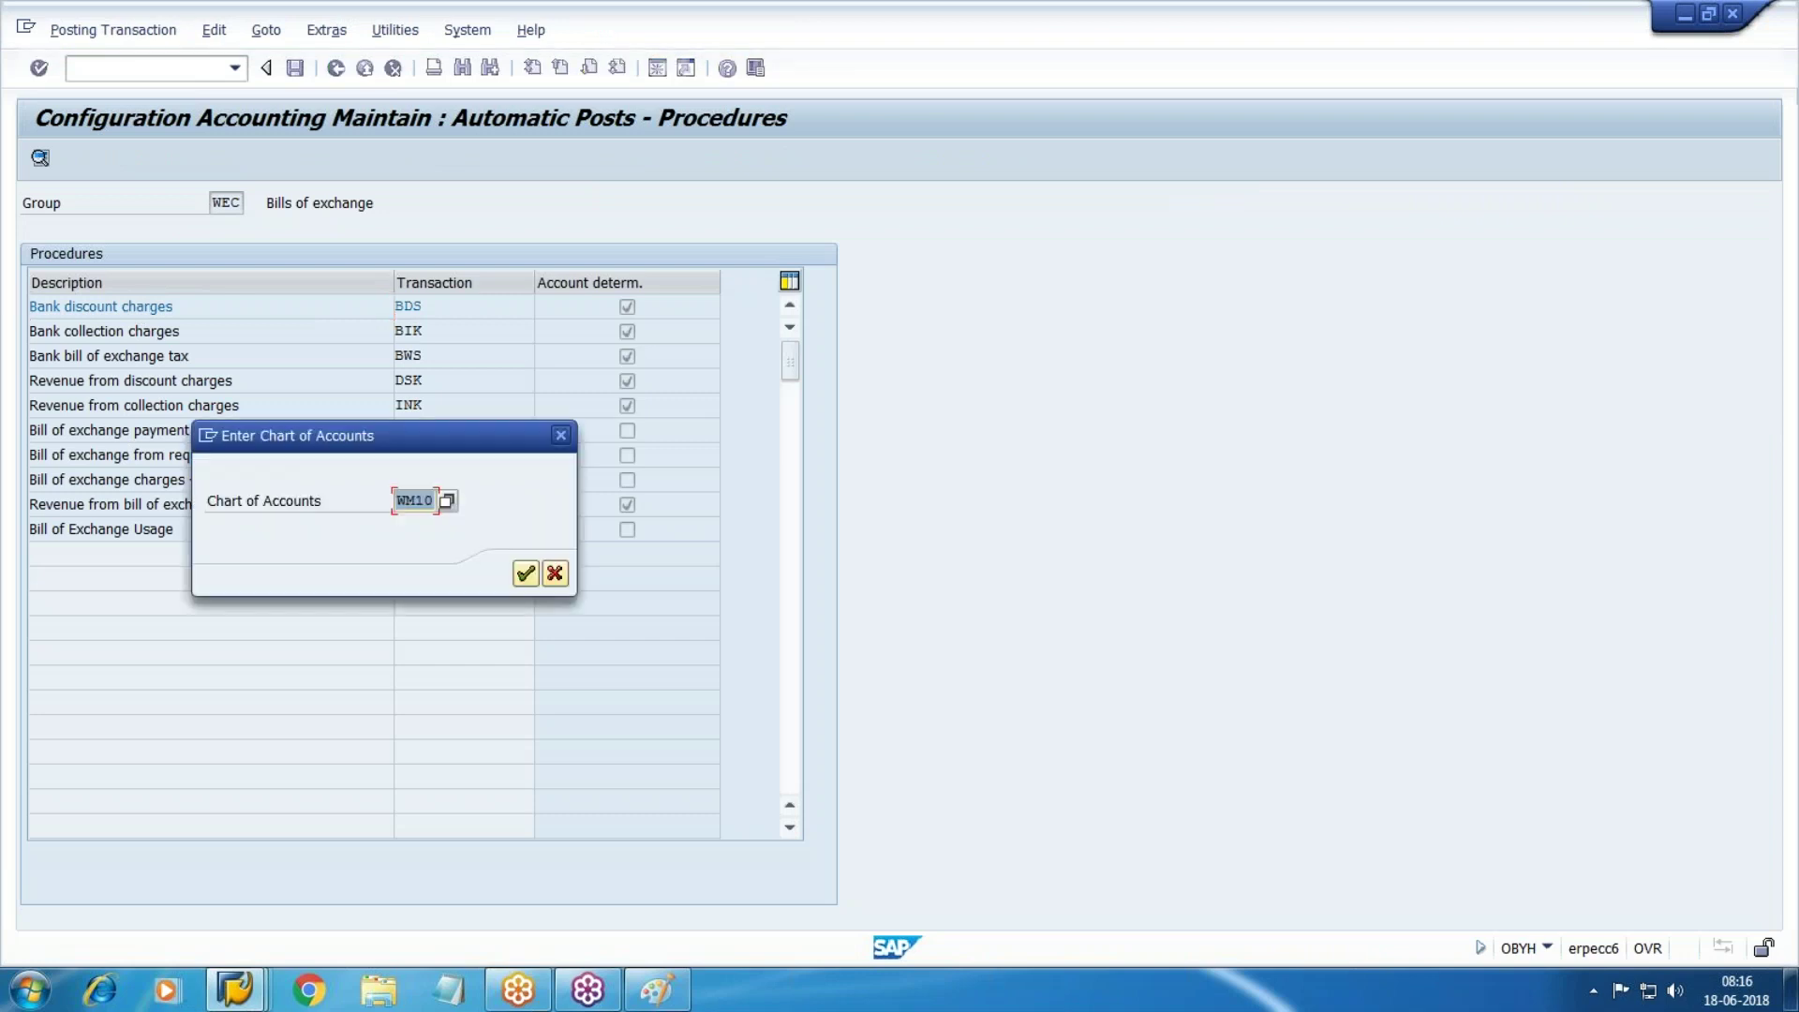
pyautogui.click(525, 572)
# Look up the Bank Com account, assign 1510 to Bank discount charges, save it and return to the procedures list
pyautogui.hotkey('alt', 'Tab')
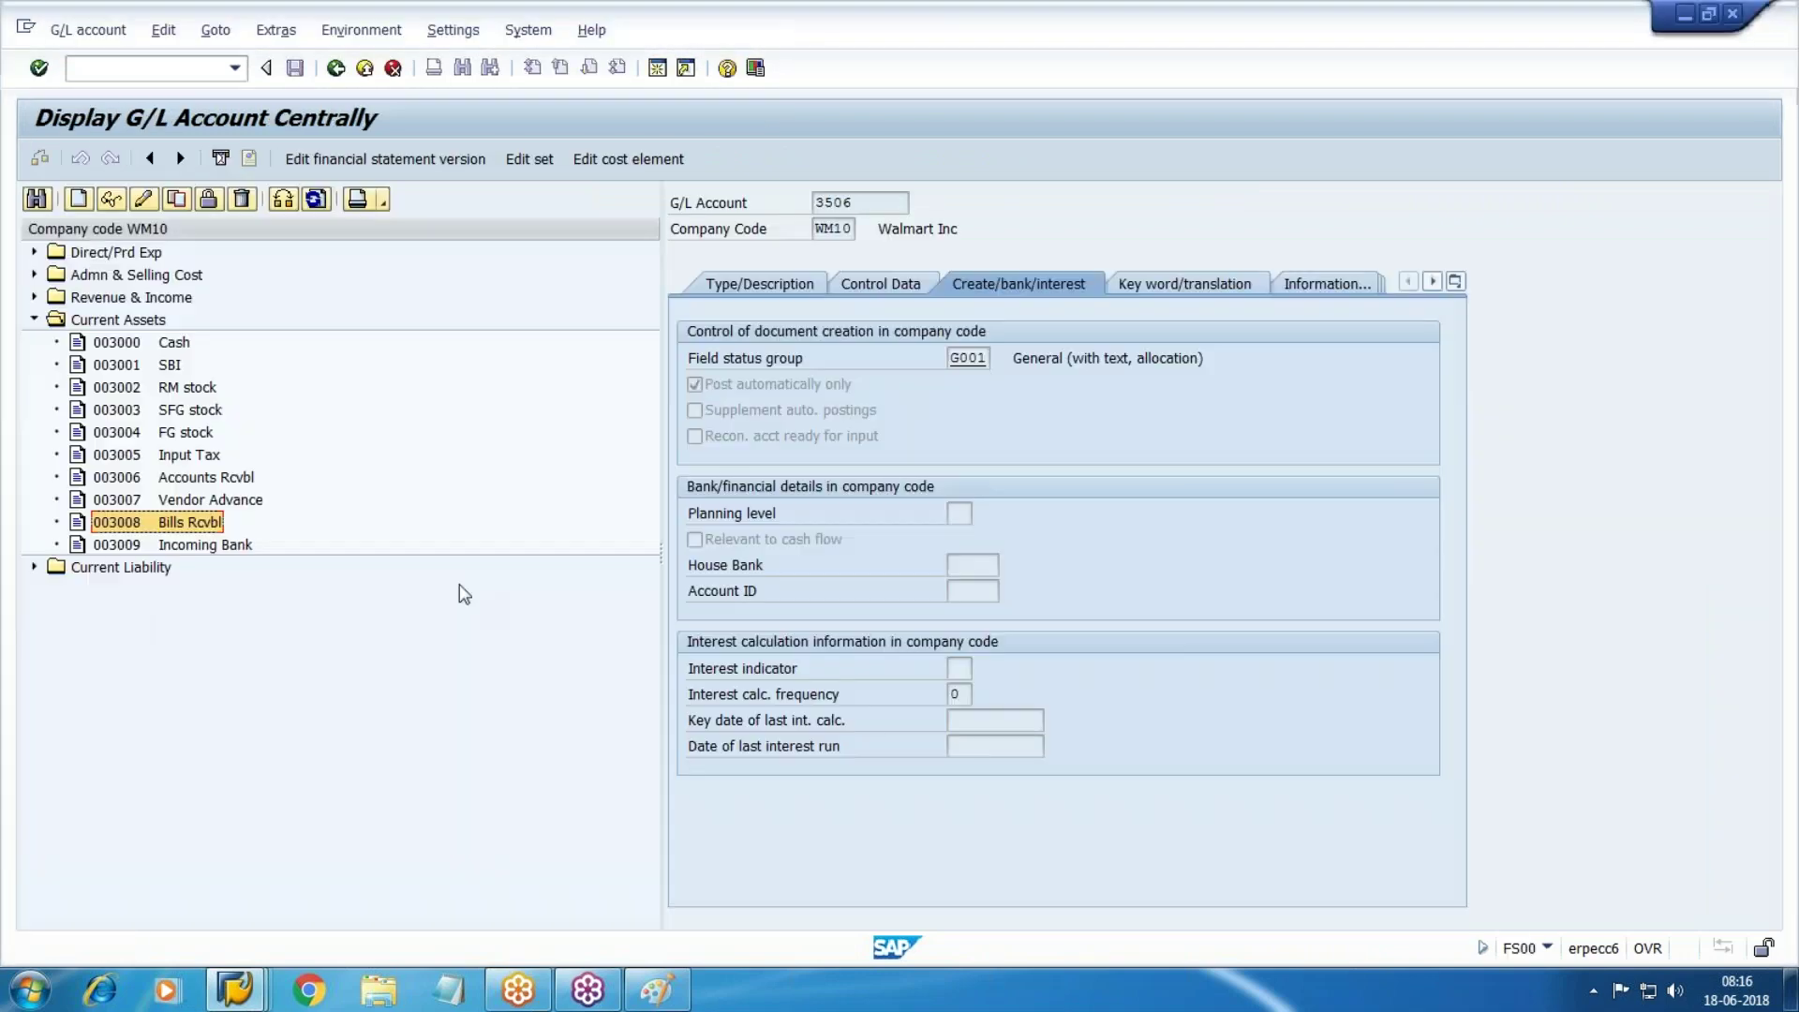
pyautogui.click(34, 275)
pyautogui.click(147, 526)
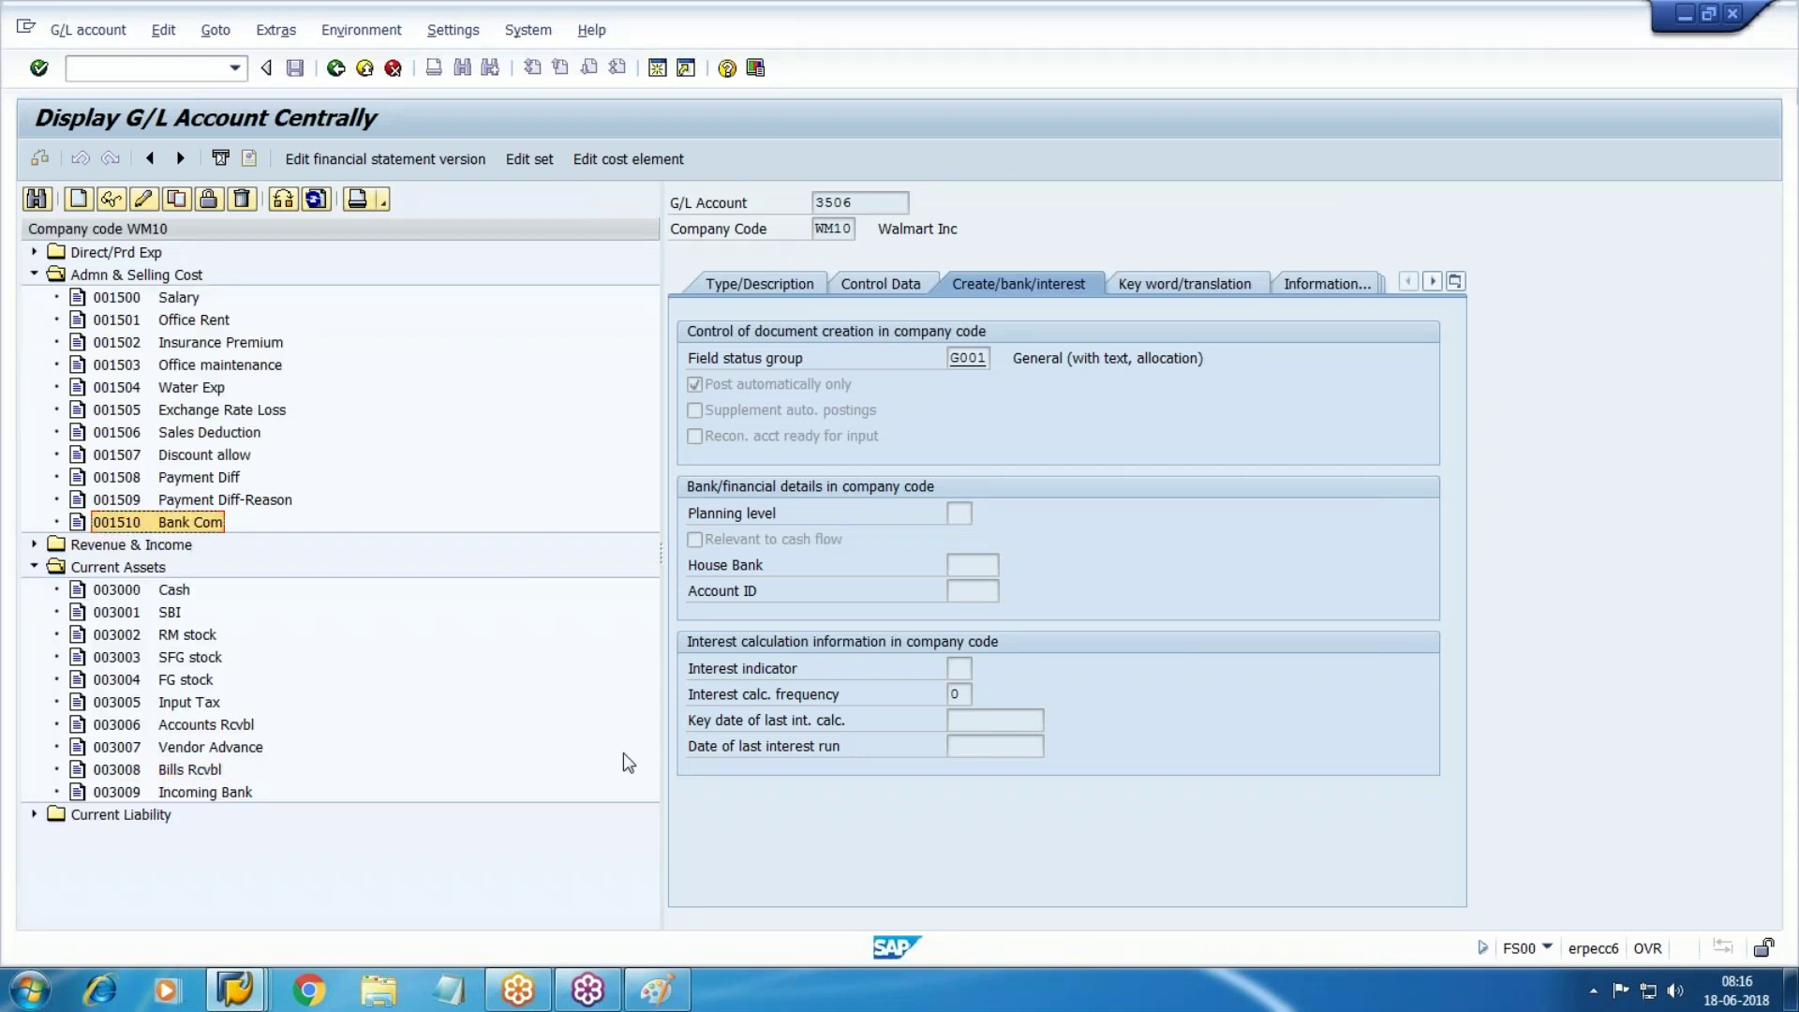
pyautogui.hotkey('alt', 'Tab')
pyautogui.write('1510')
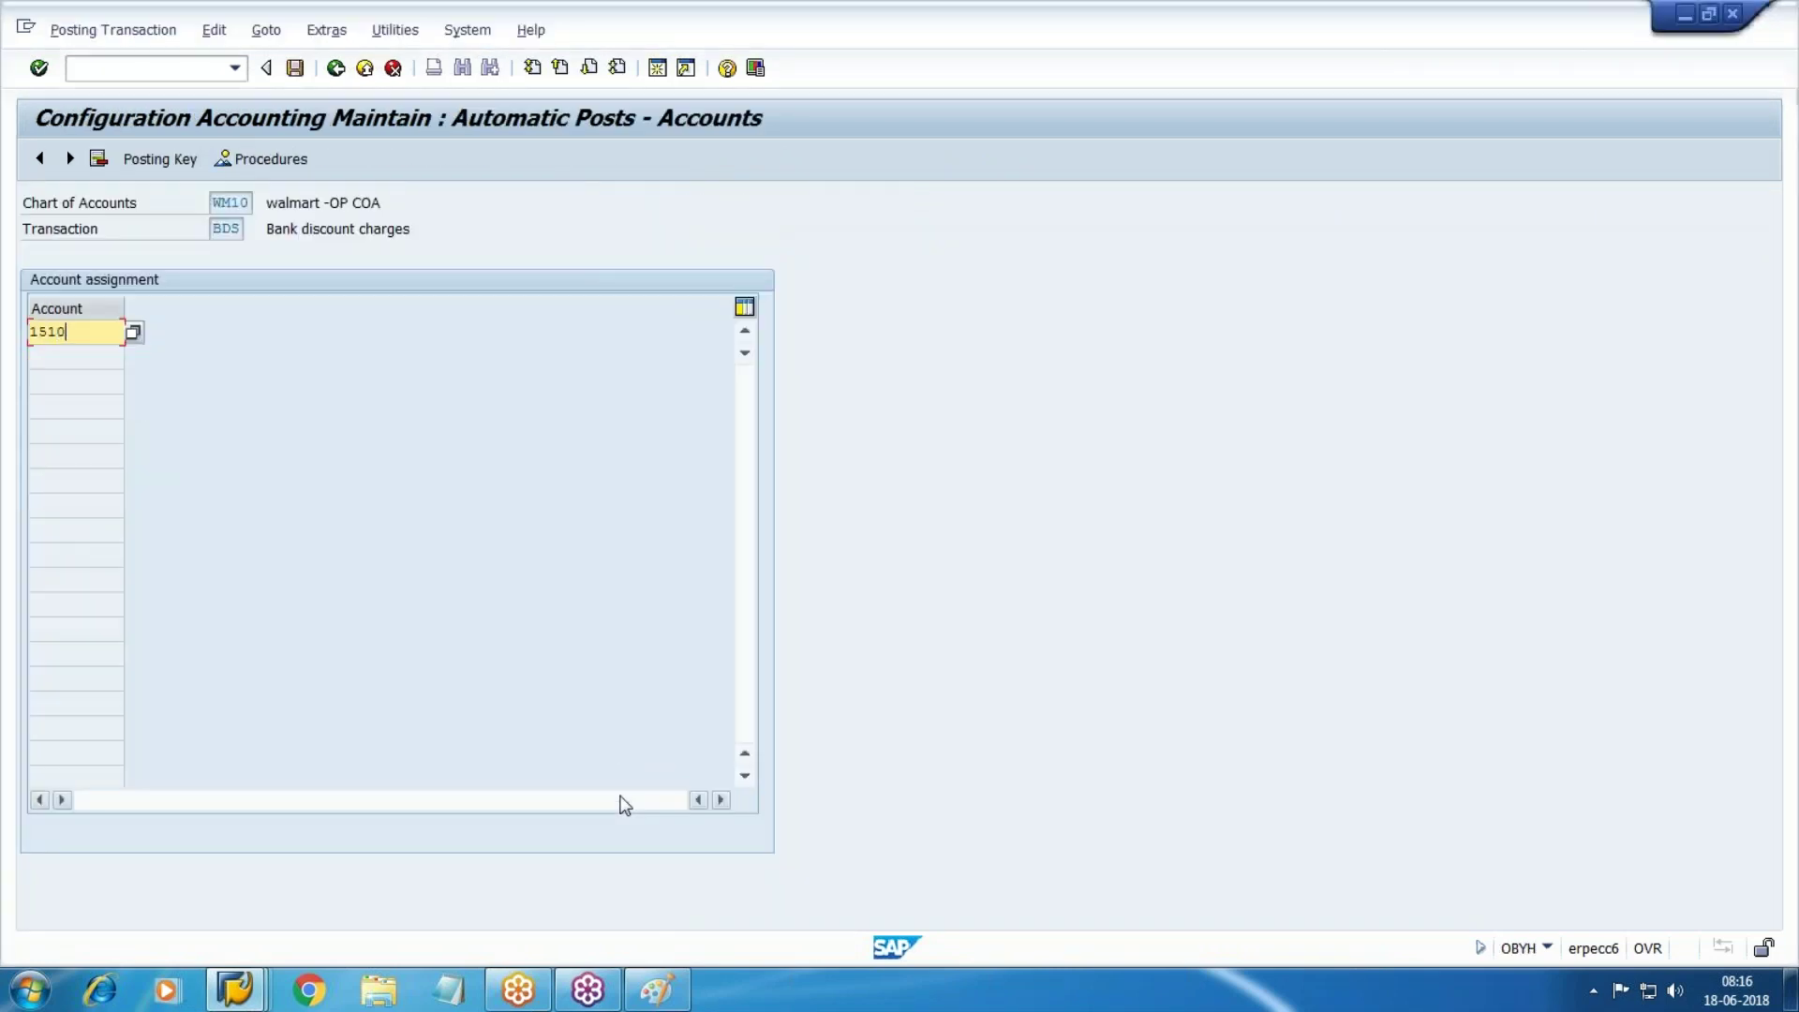
pyautogui.hotkey('ctrl', 's')
pyautogui.press('Return')
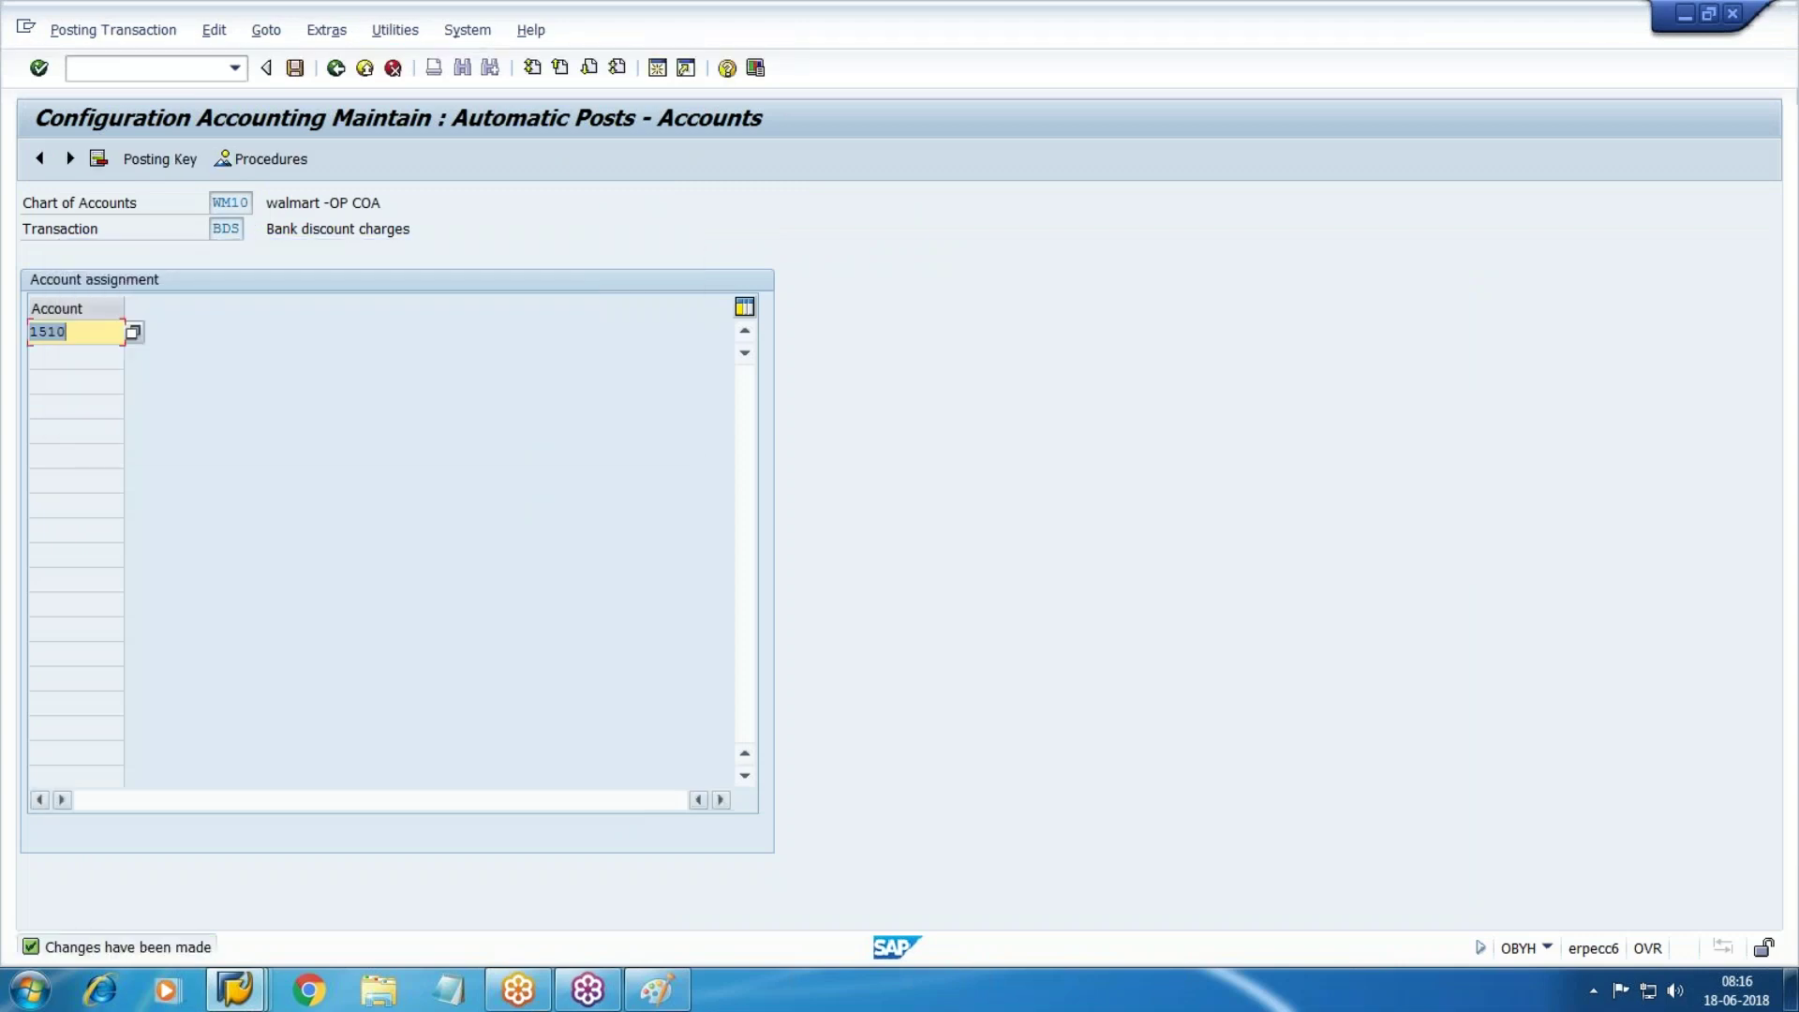
pyautogui.press('F3')
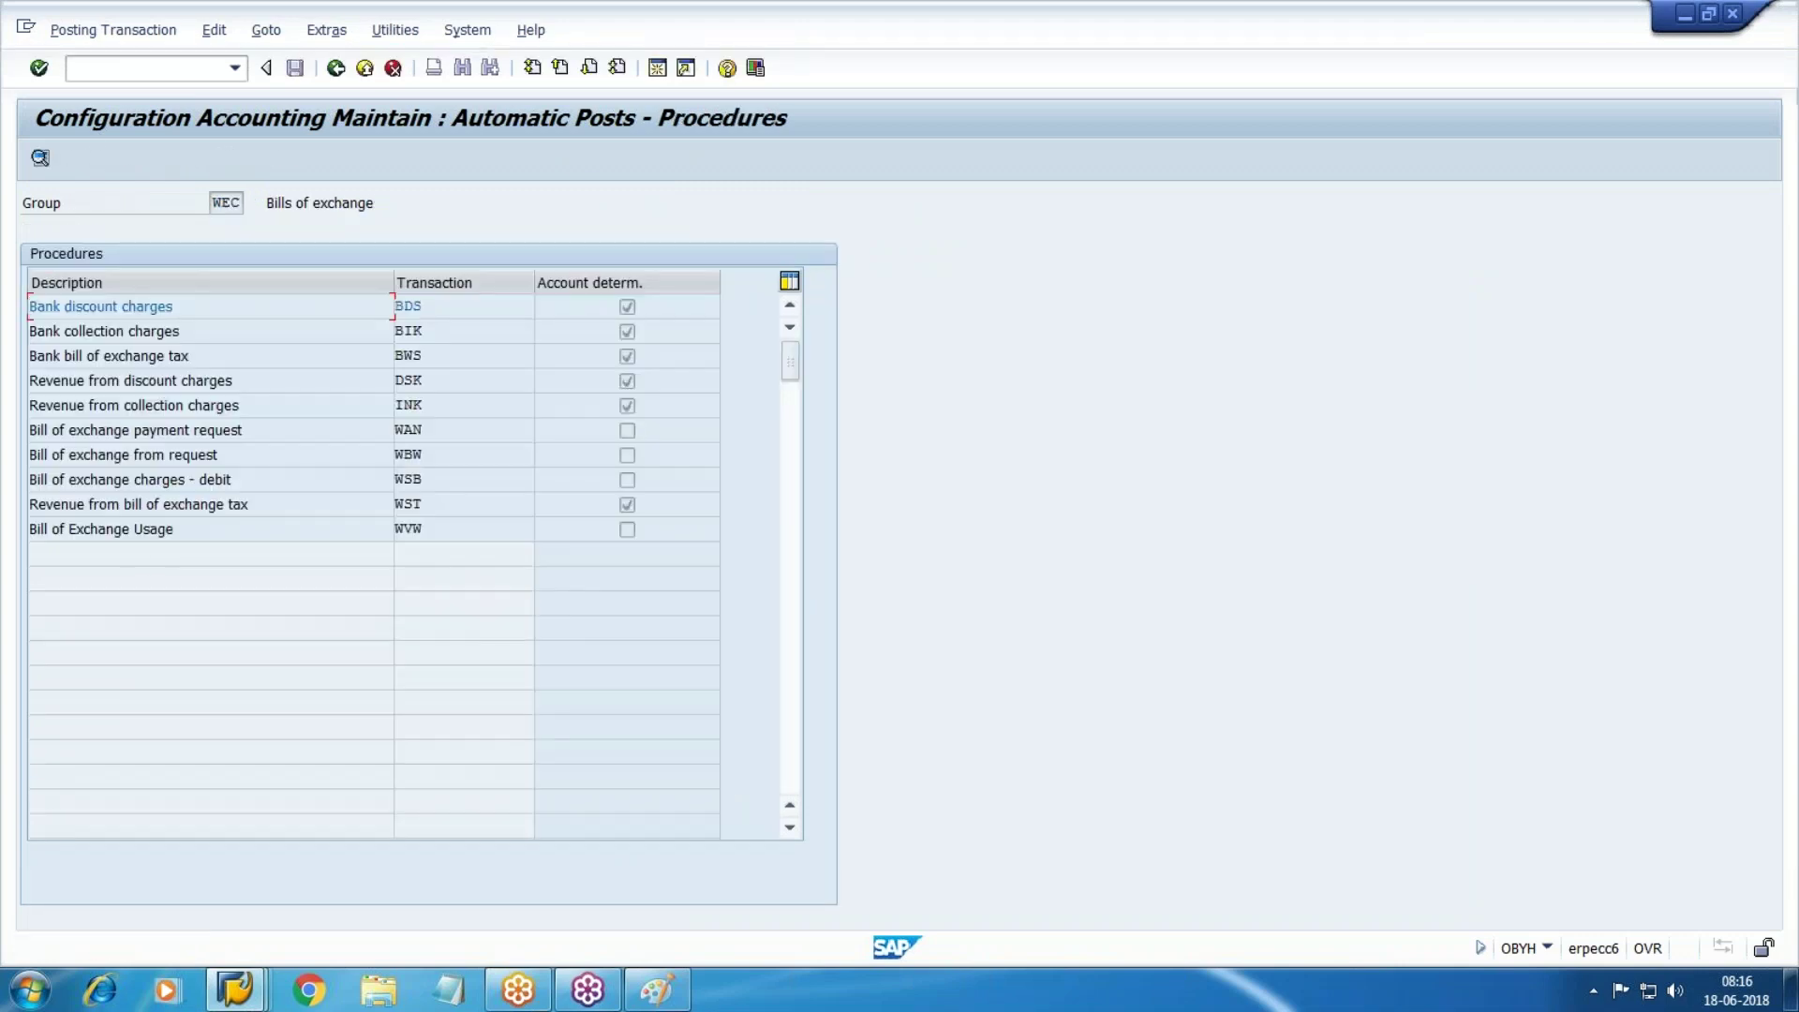
# Switch to Paint to review the bills of exchange flow diagram, then return to SAP
pyautogui.click(656, 990)
pyautogui.click(802, 550)
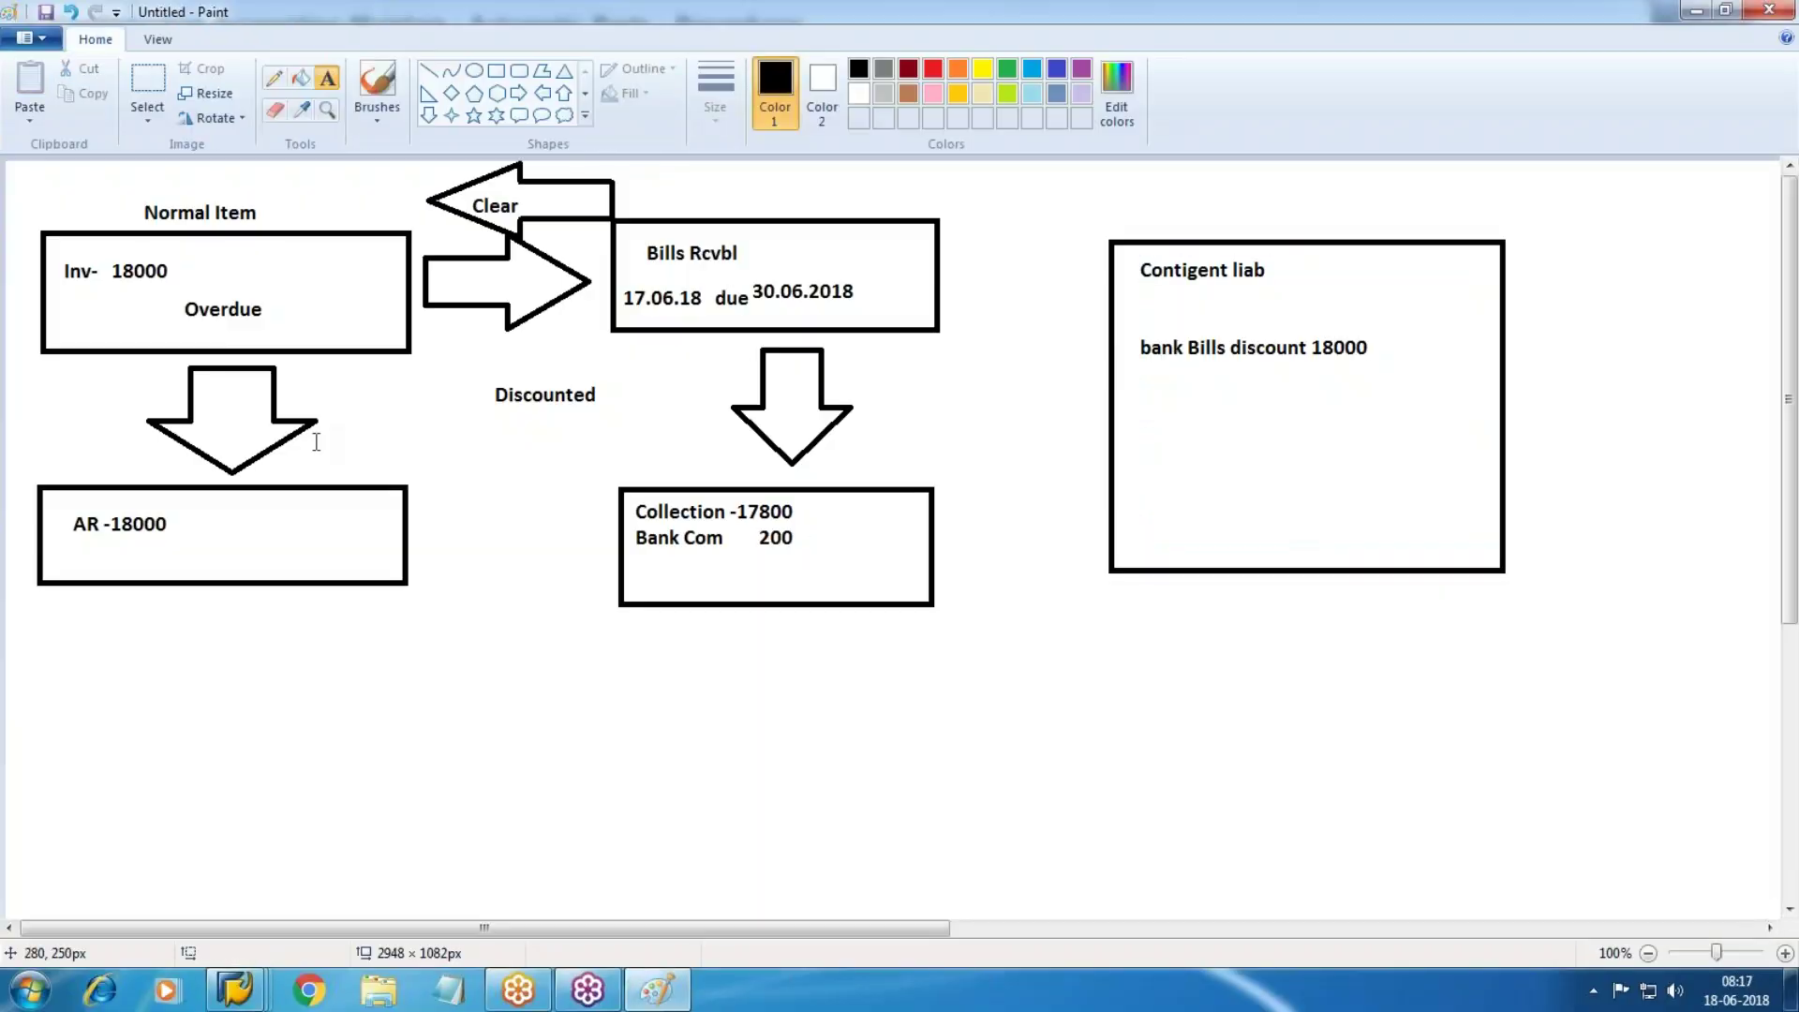
pyautogui.hotkey('alt', 'Tab')
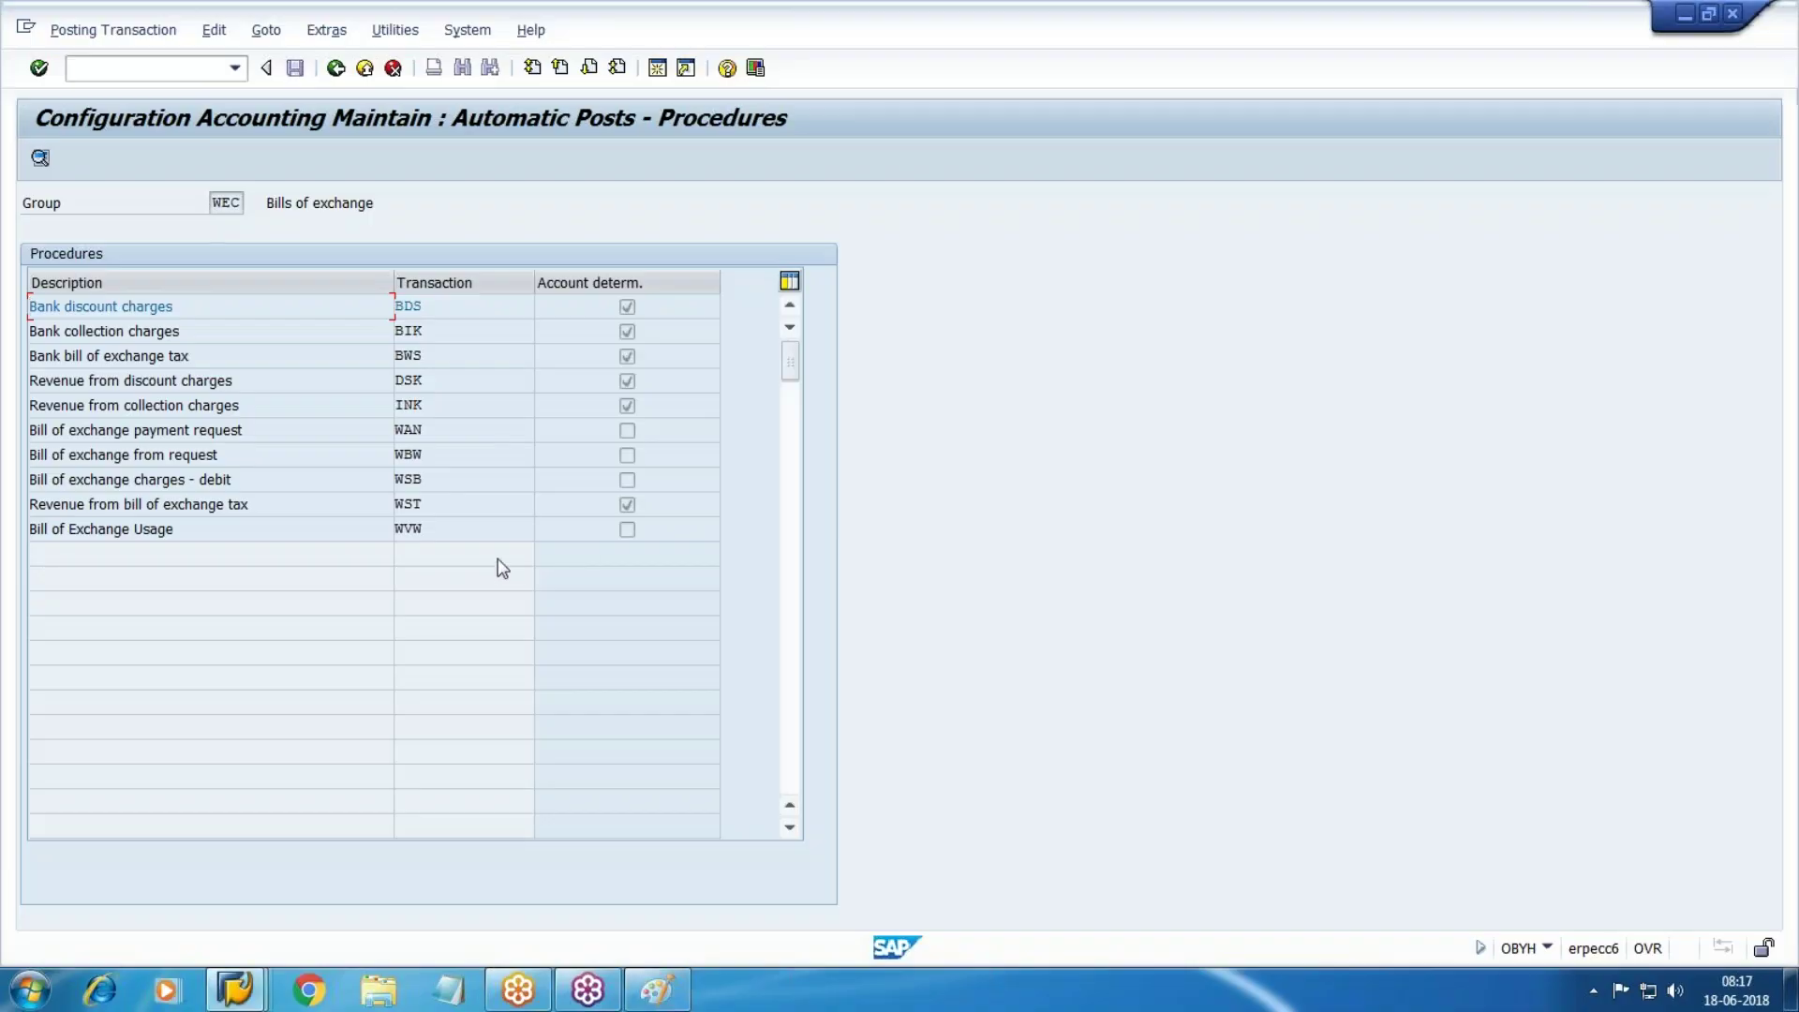
# Return to the IMG and open Define Bank Subaccounts under Present Bill of Exchange Receivable at Bank
pyautogui.press('F3')
pyautogui.scroll(-4, 496, 575)
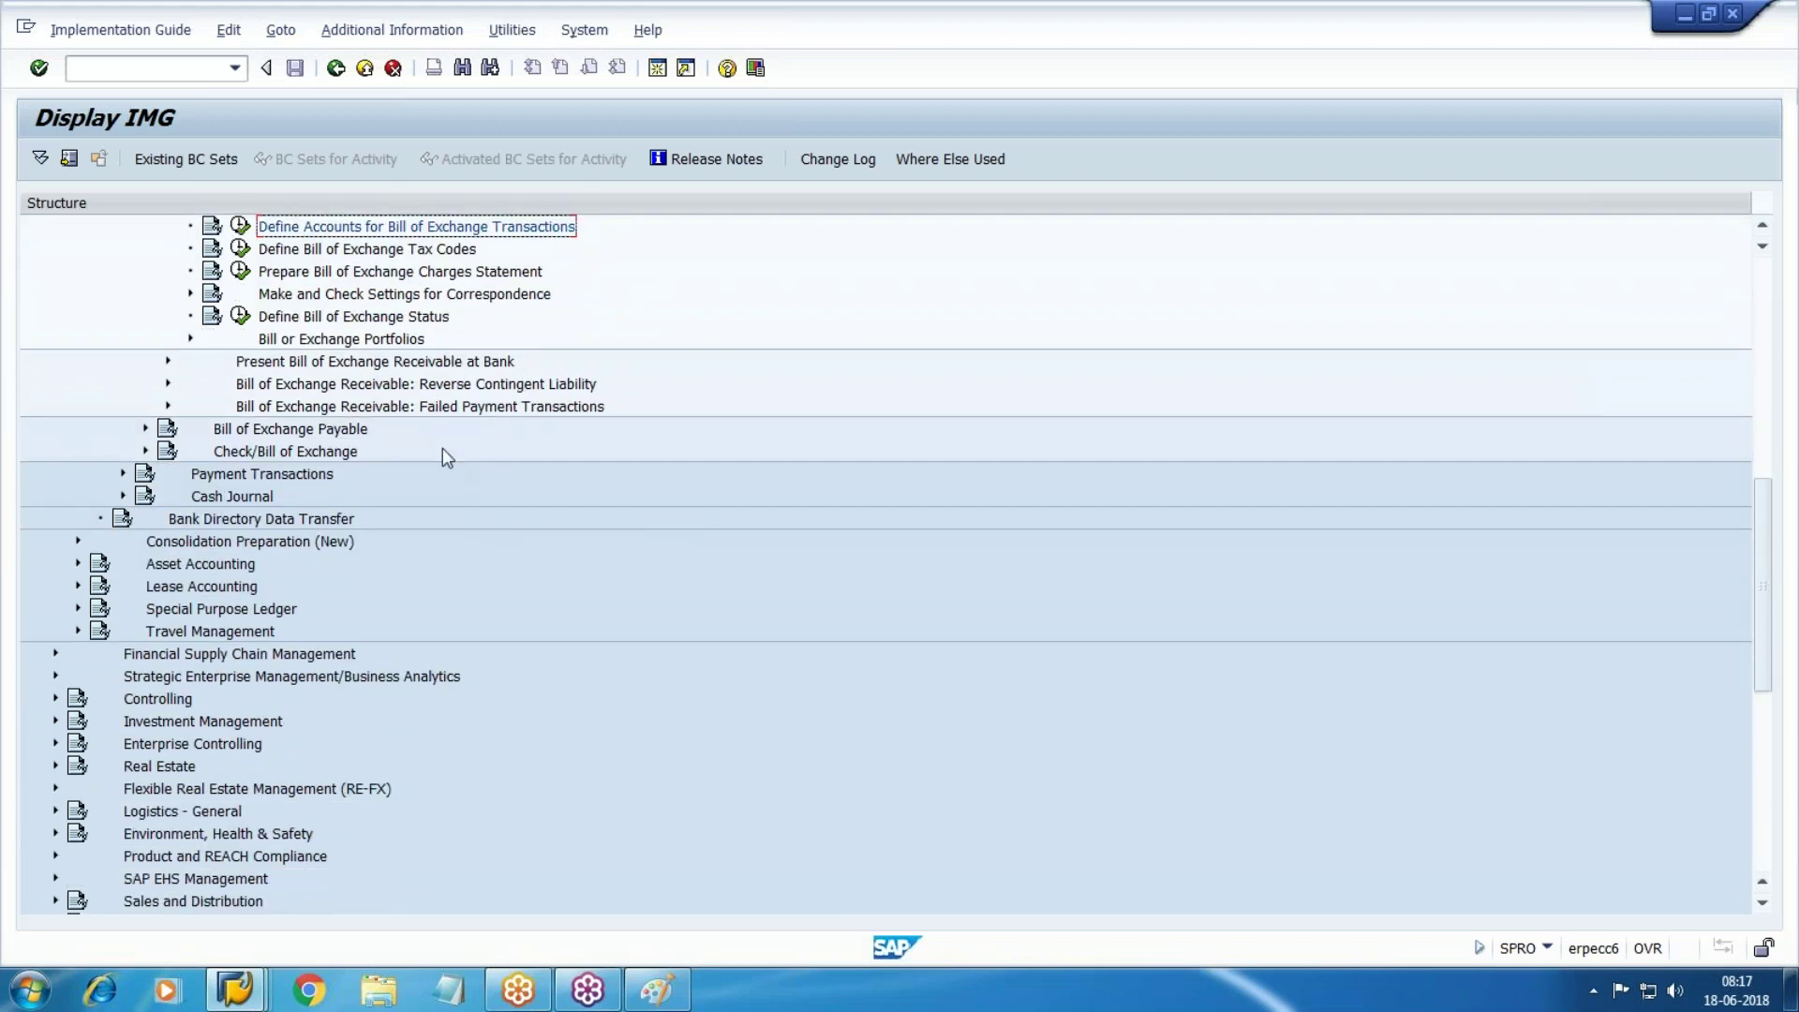
pyautogui.click(145, 428)
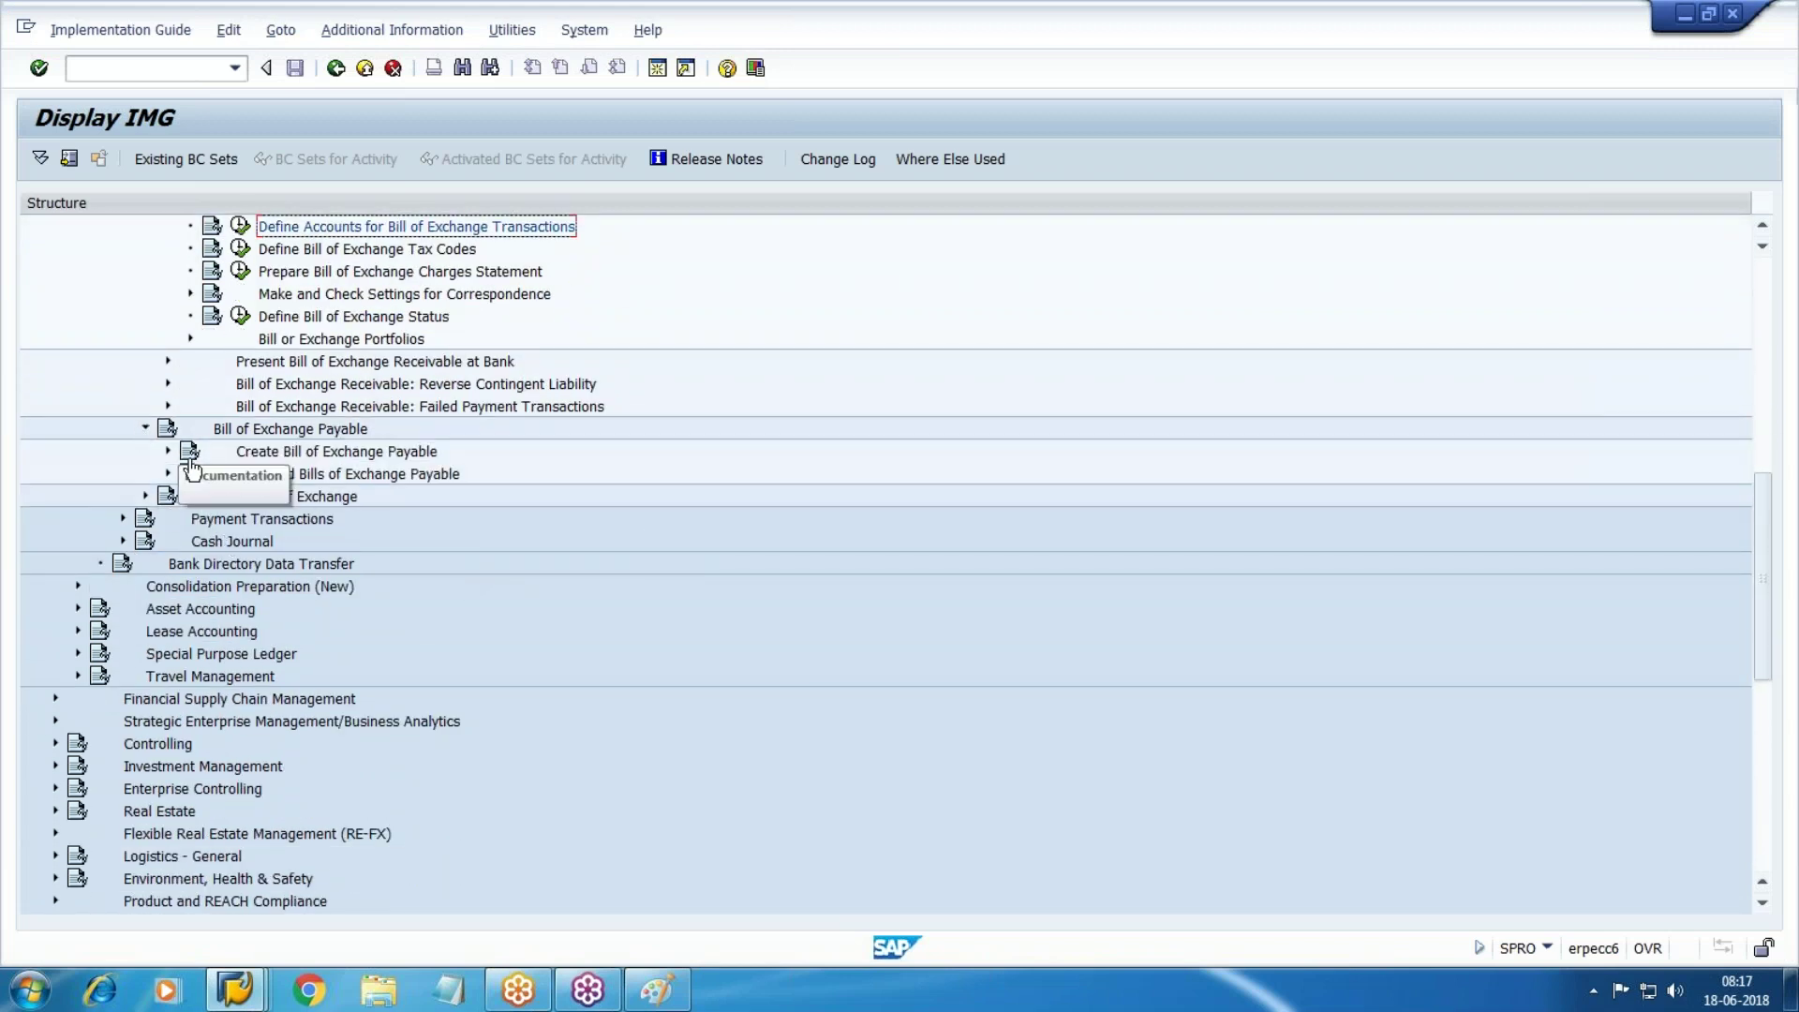
pyautogui.click(146, 428)
pyautogui.click(301, 365)
pyautogui.click(167, 362)
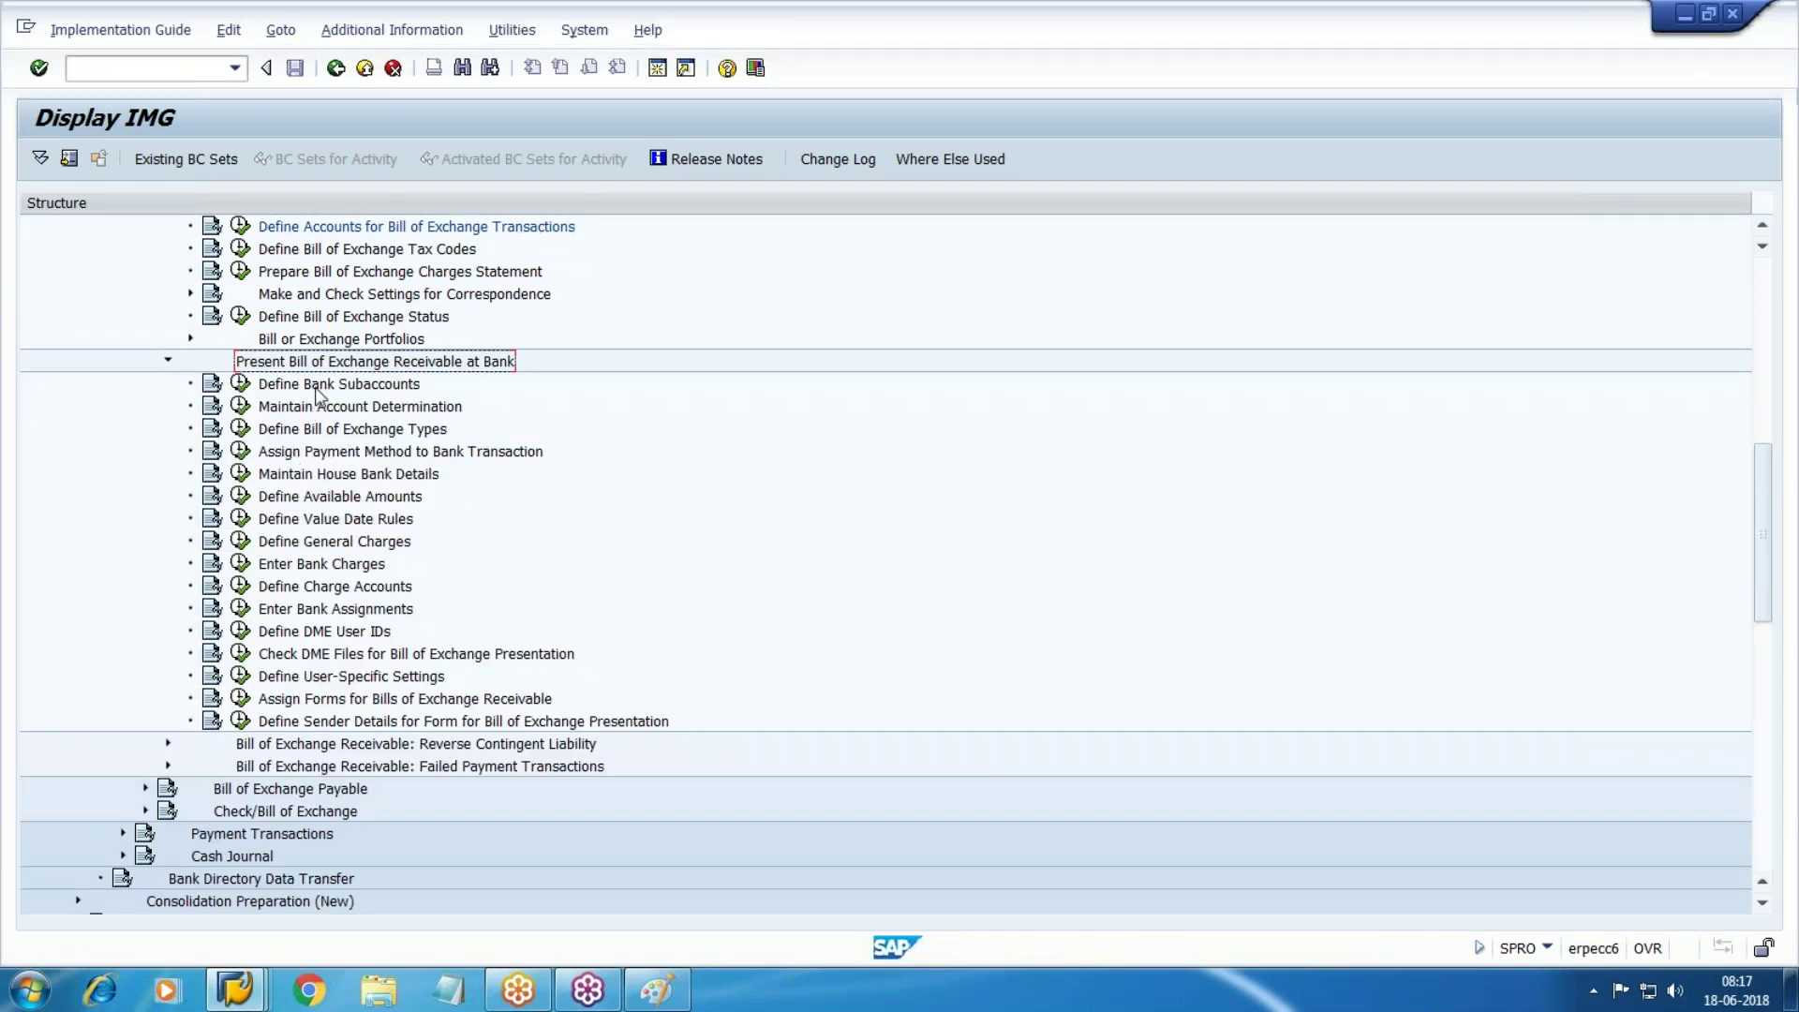
pyautogui.click(317, 387)
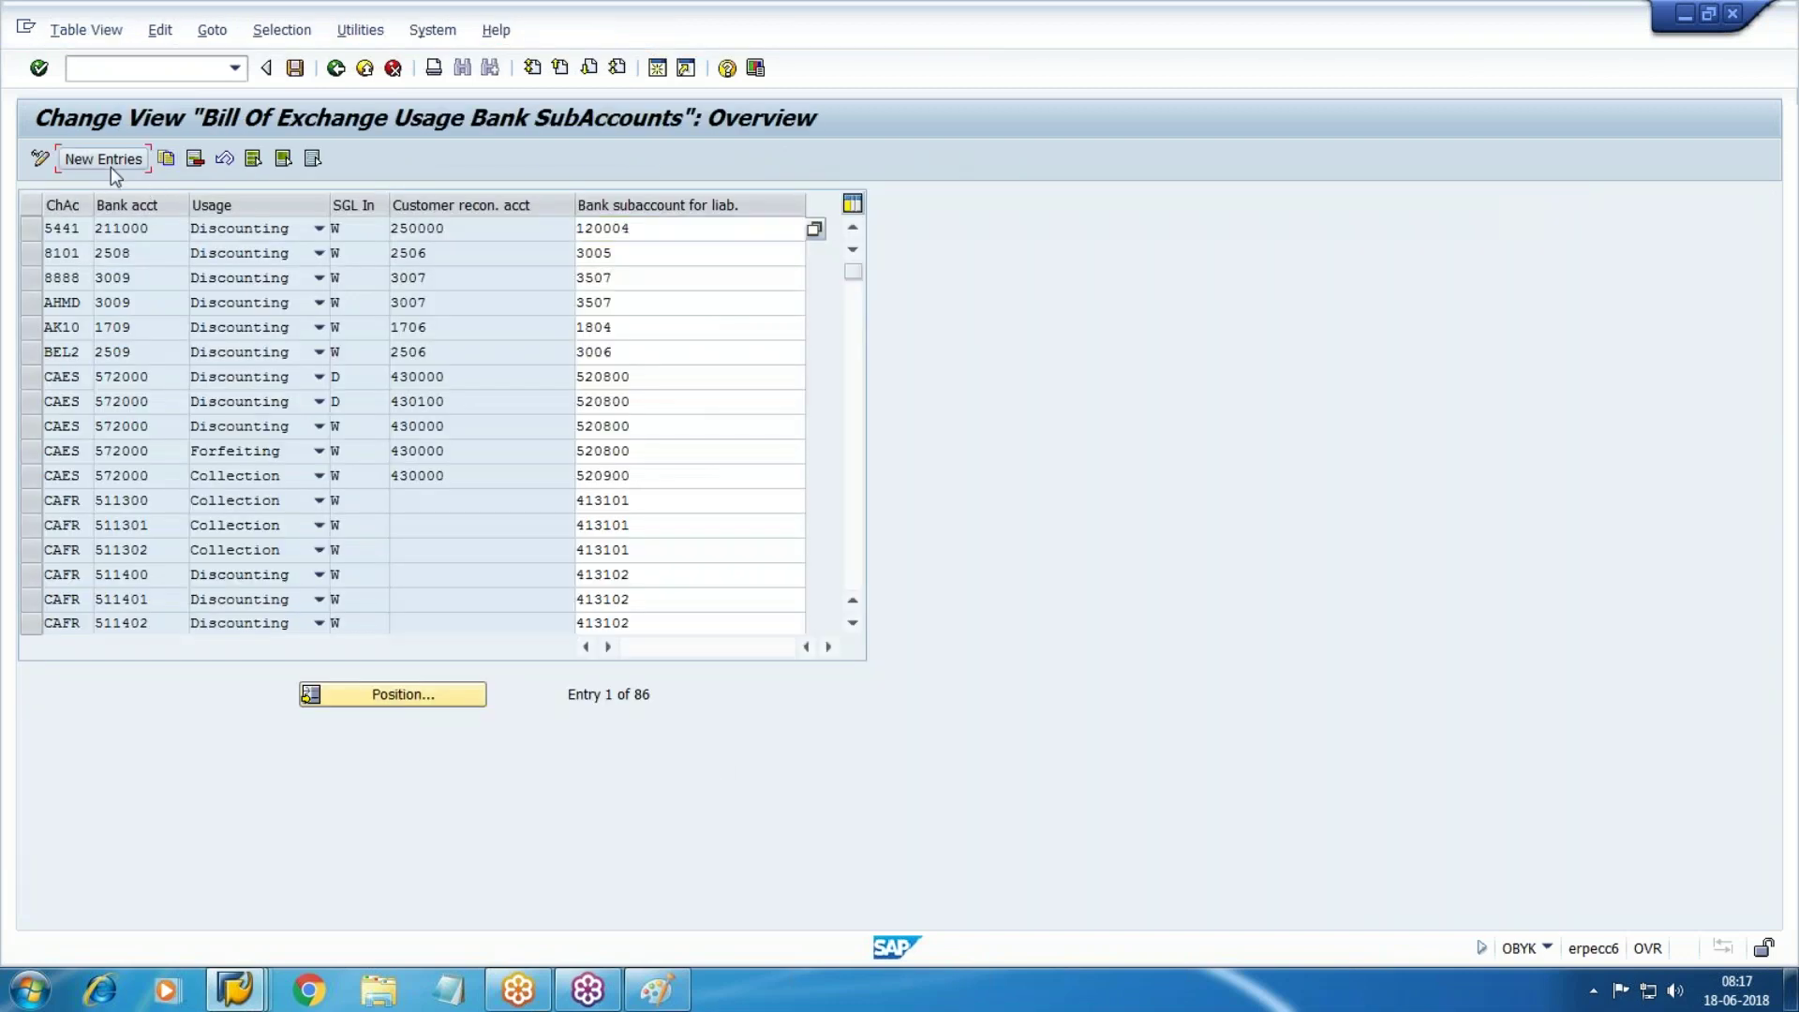
# Create a bank subaccount entry for chart of accounts WM10, looking up Incoming Bank for bank account 3009, with usage Discounting
pyautogui.click(105, 159)
pyautogui.write('WM')
pyautogui.press('Tab')
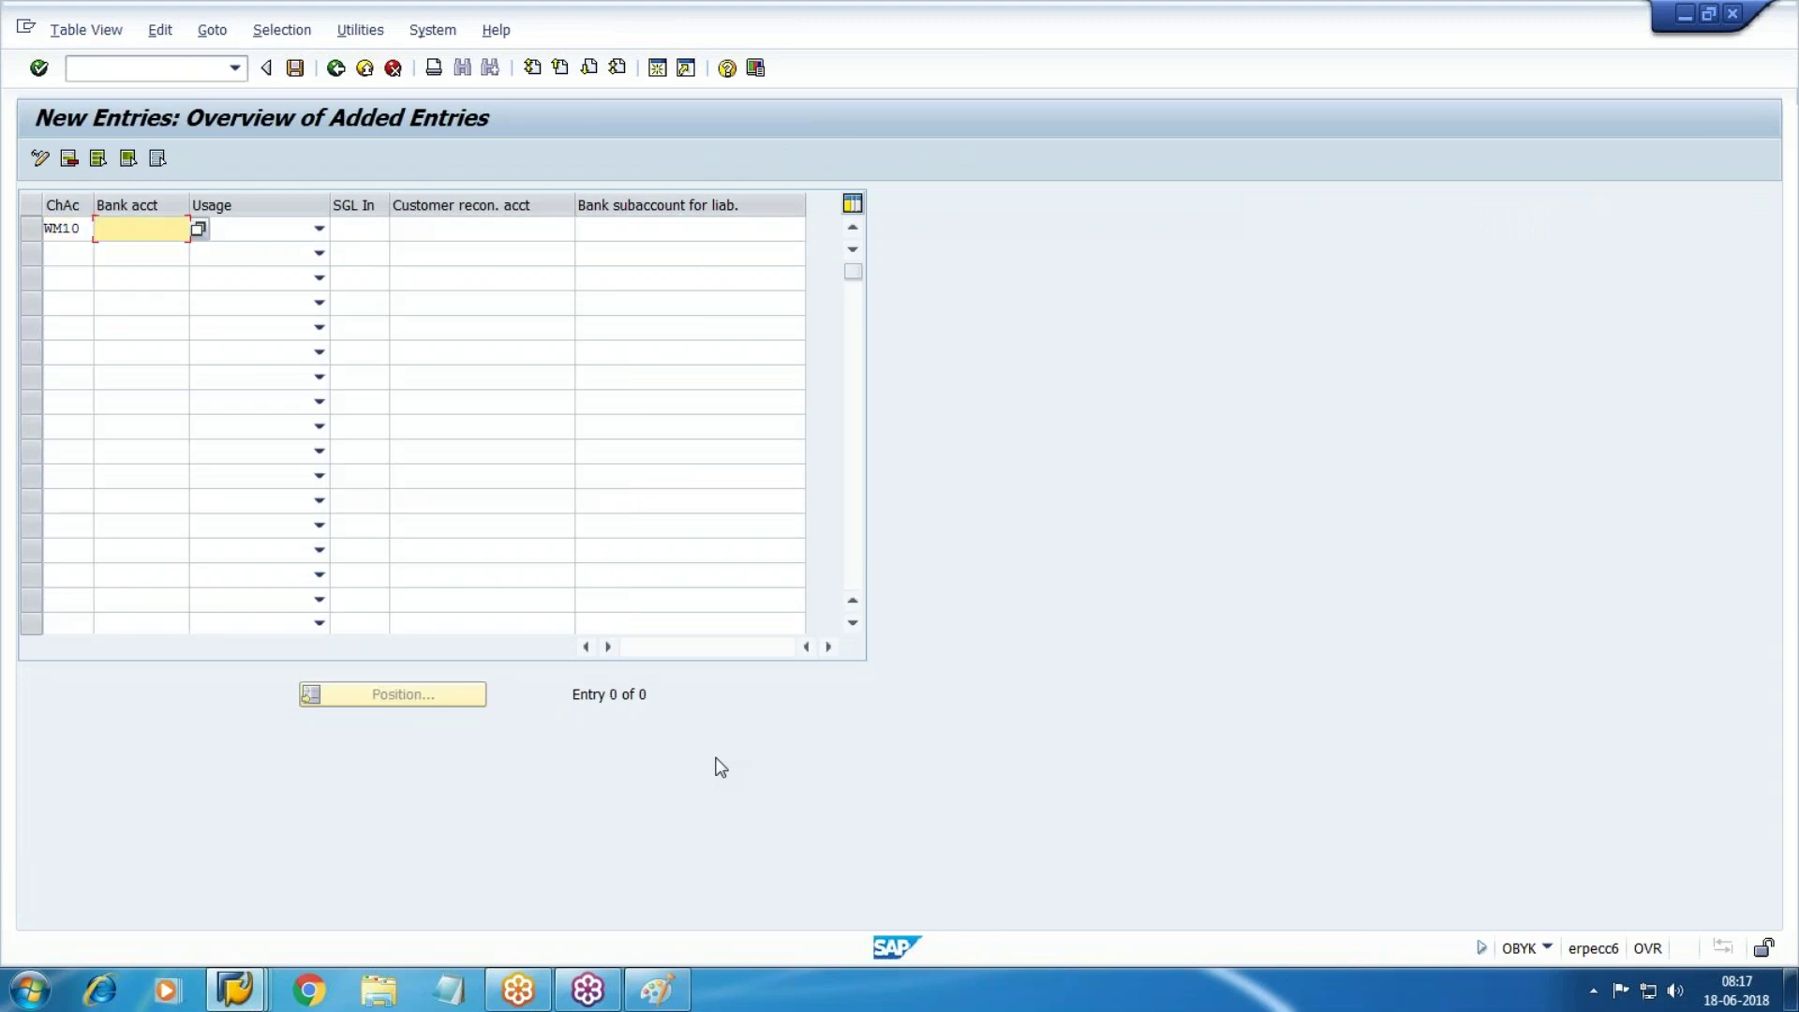
pyautogui.hotkey('alt', 'Tab')
pyautogui.hotkey('alt', 'Tab')
pyautogui.moveTo(254, 992)
pyautogui.click(409, 891)
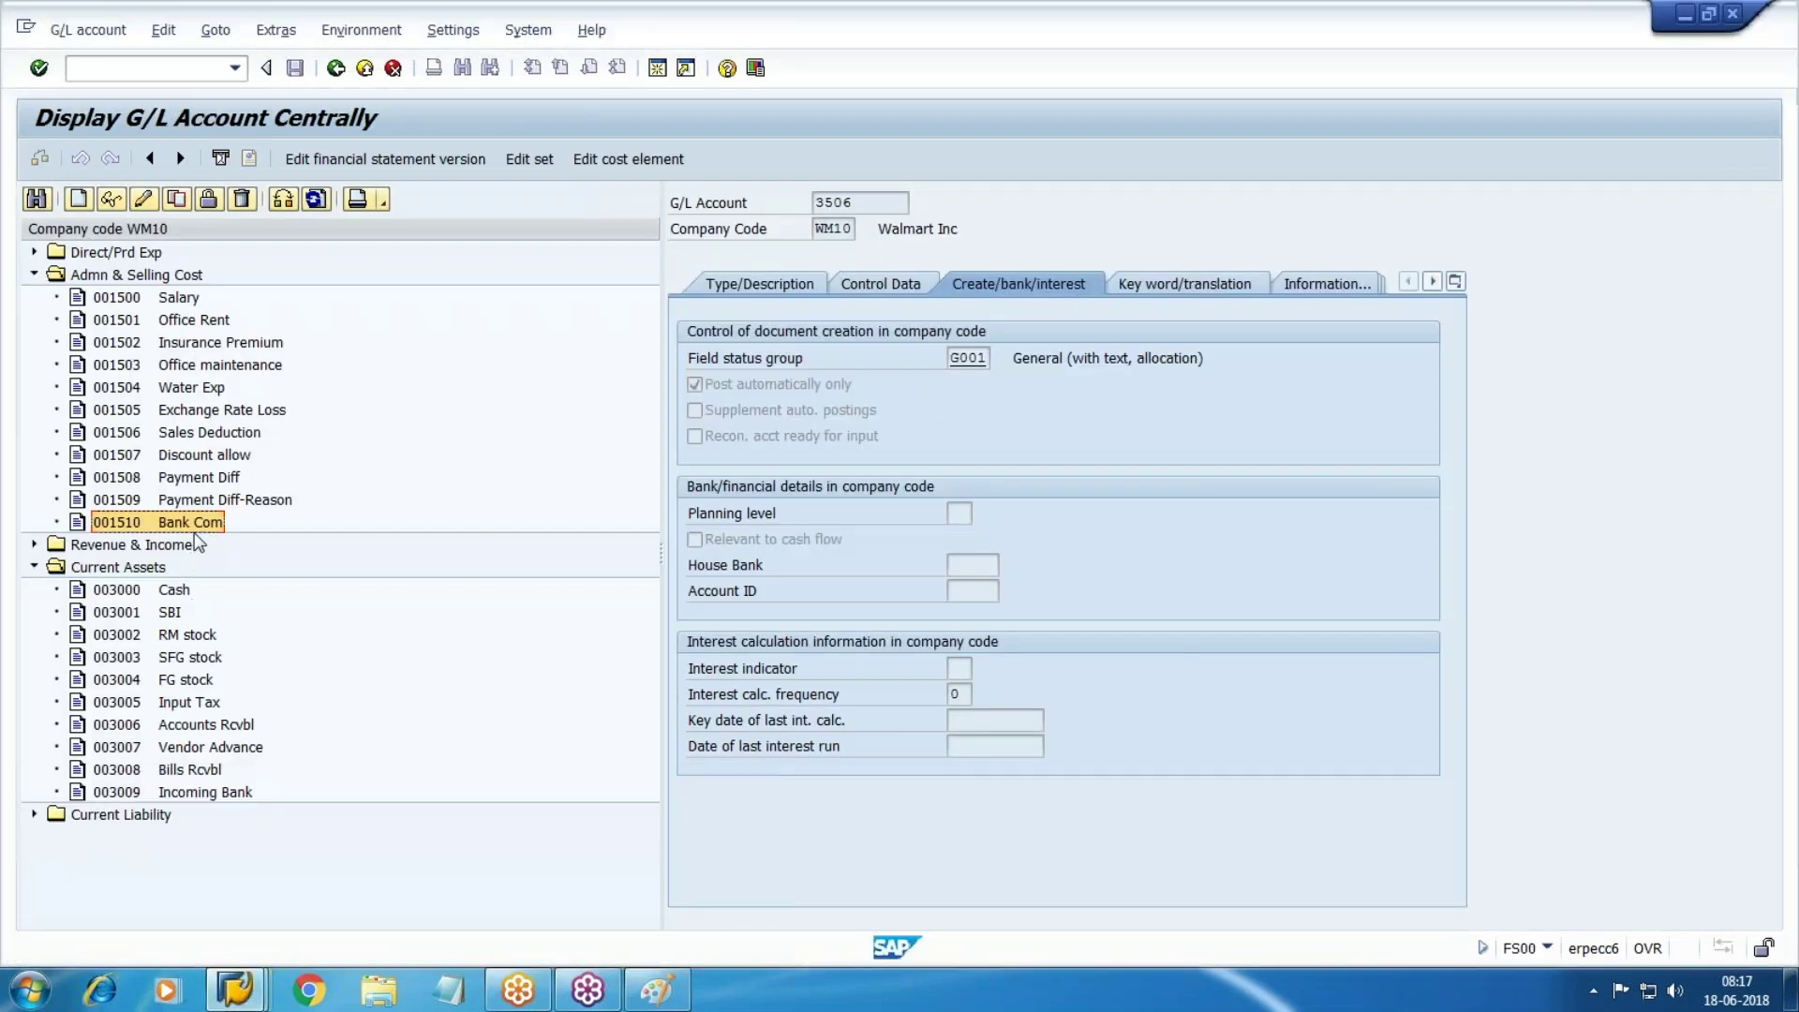
pyautogui.click(201, 794)
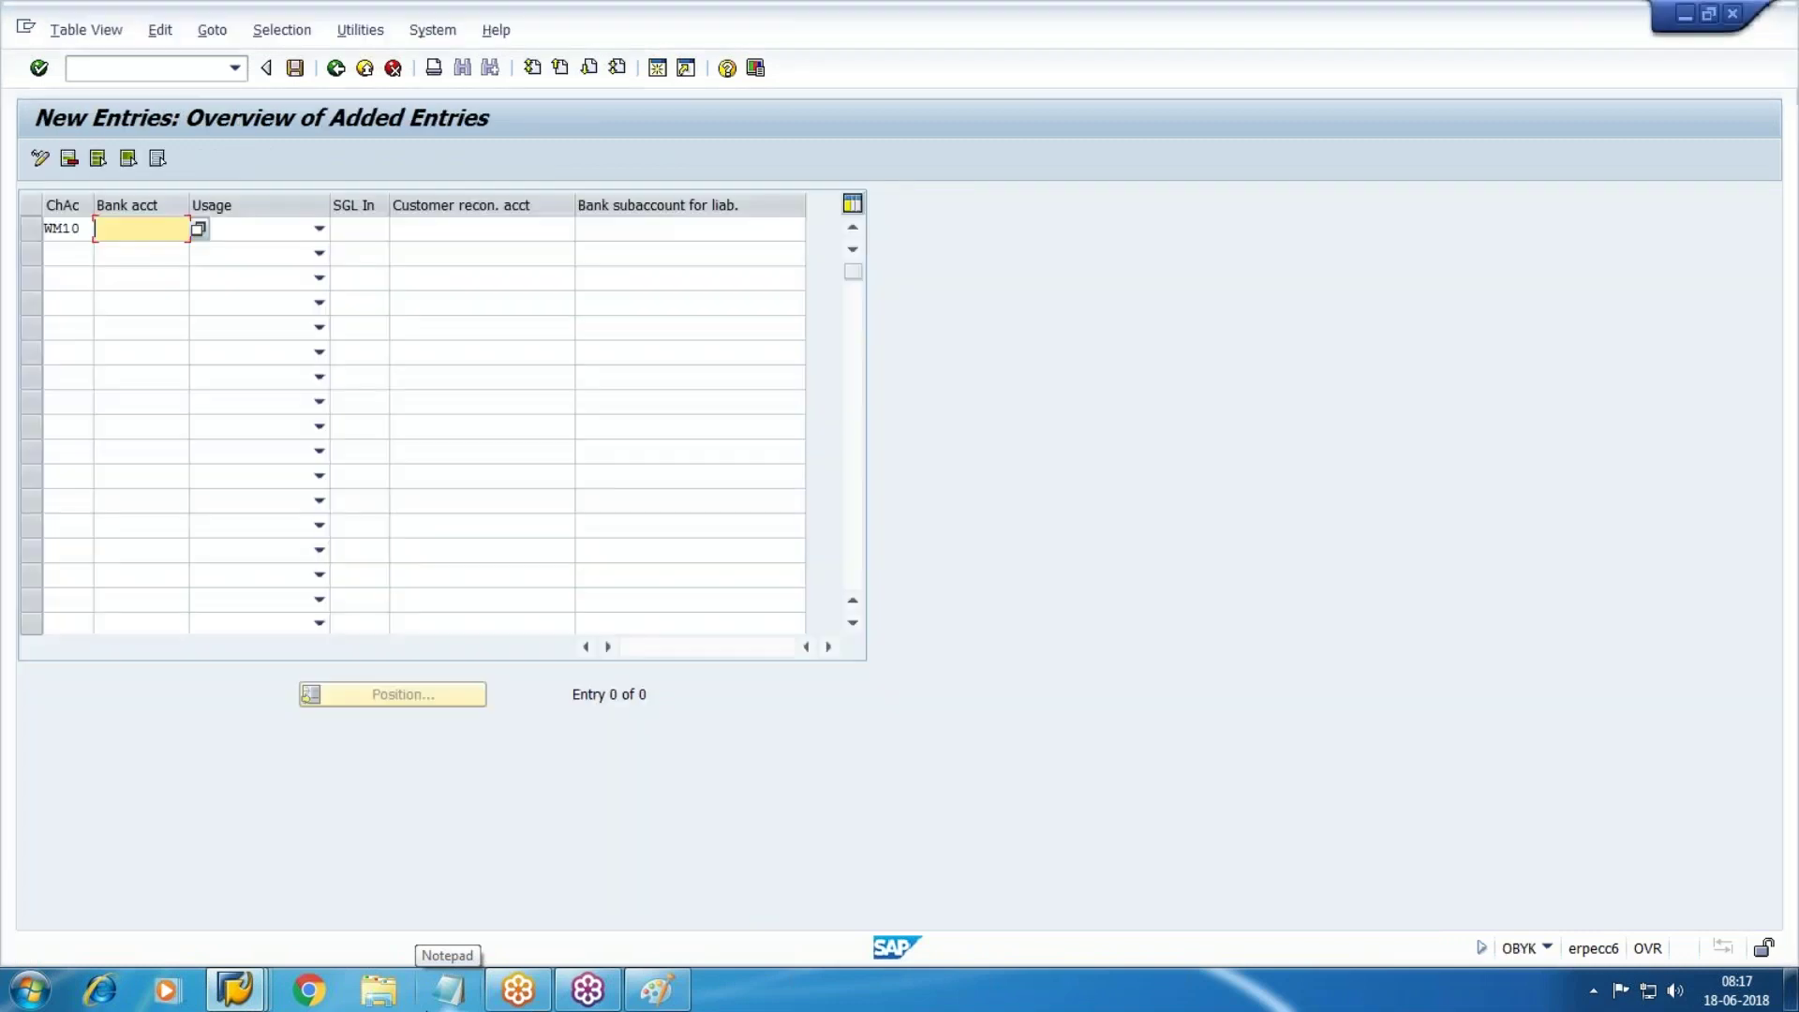
pyautogui.write('3009')
pyautogui.press('Tab')
pyautogui.press('Down')
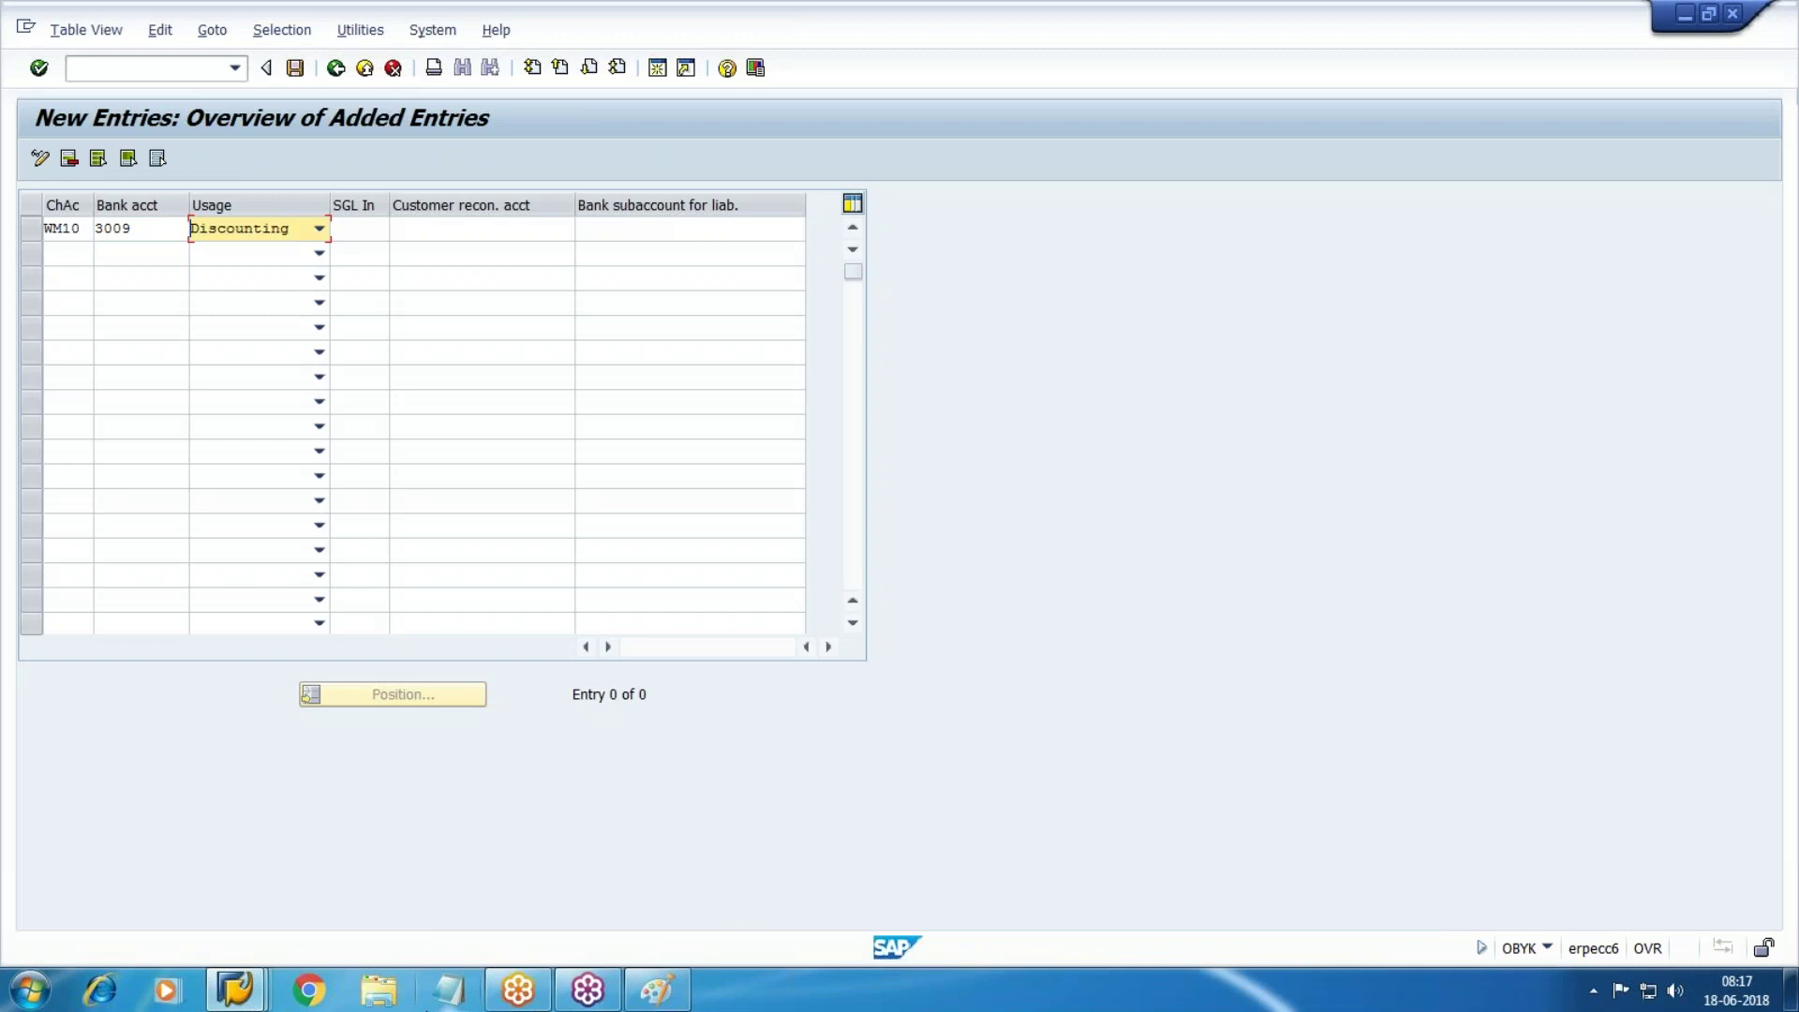
# Set the entry's special G/L indicator to W and enter the Accounts Rcvbl account 3006 as customer reconciliation account after looking it up
pyautogui.press('Tab')
pyautogui.write('W')
pyautogui.press('Tab')
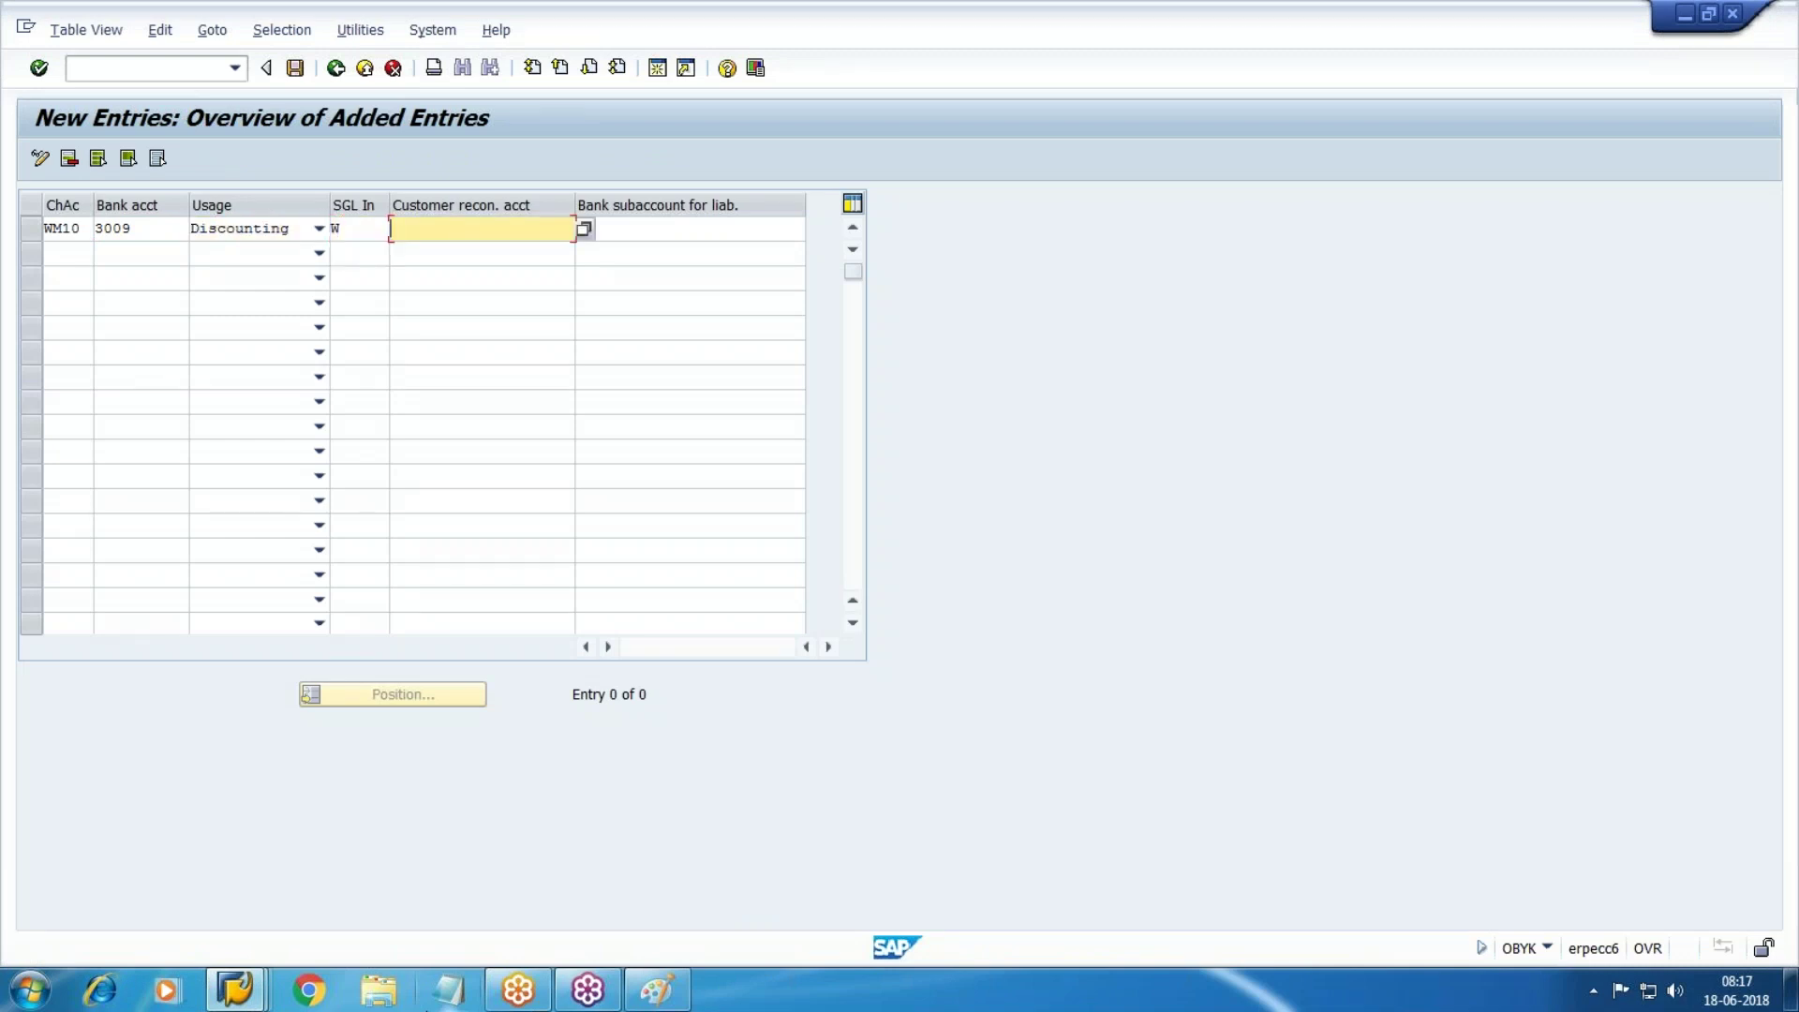
pyautogui.hotkey('alt', 'Tab')
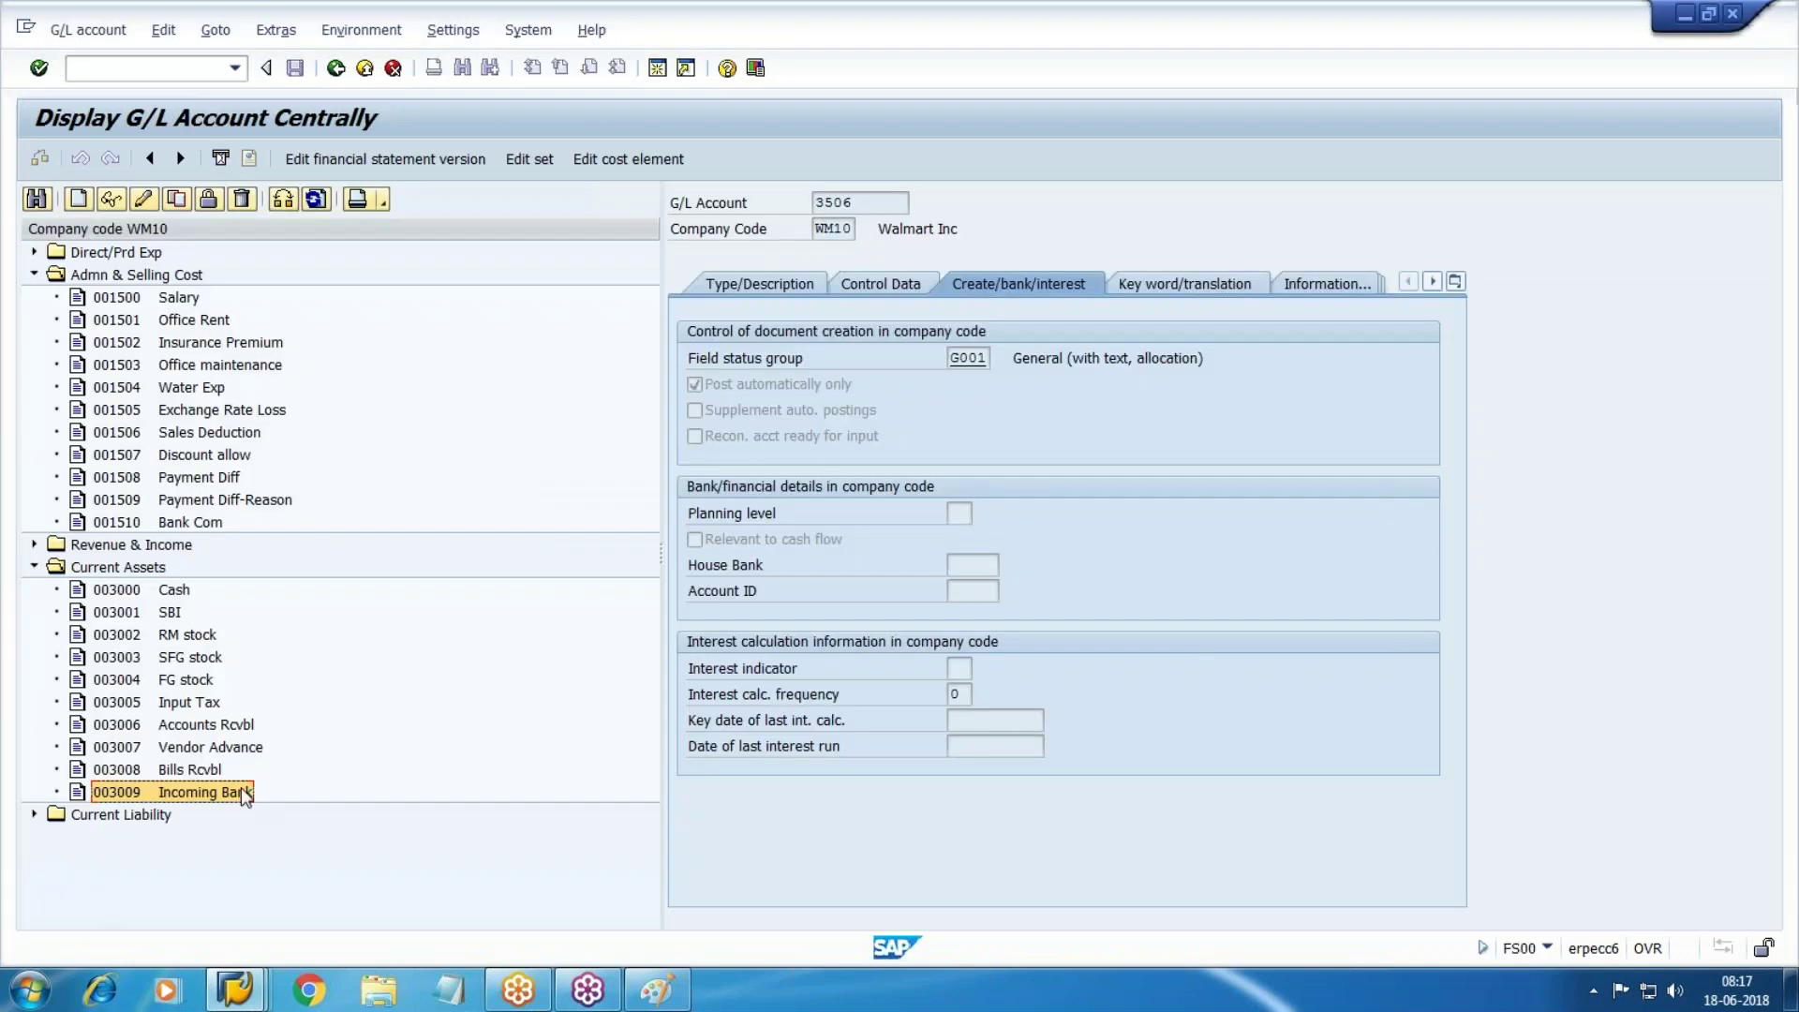
pyautogui.click(215, 726)
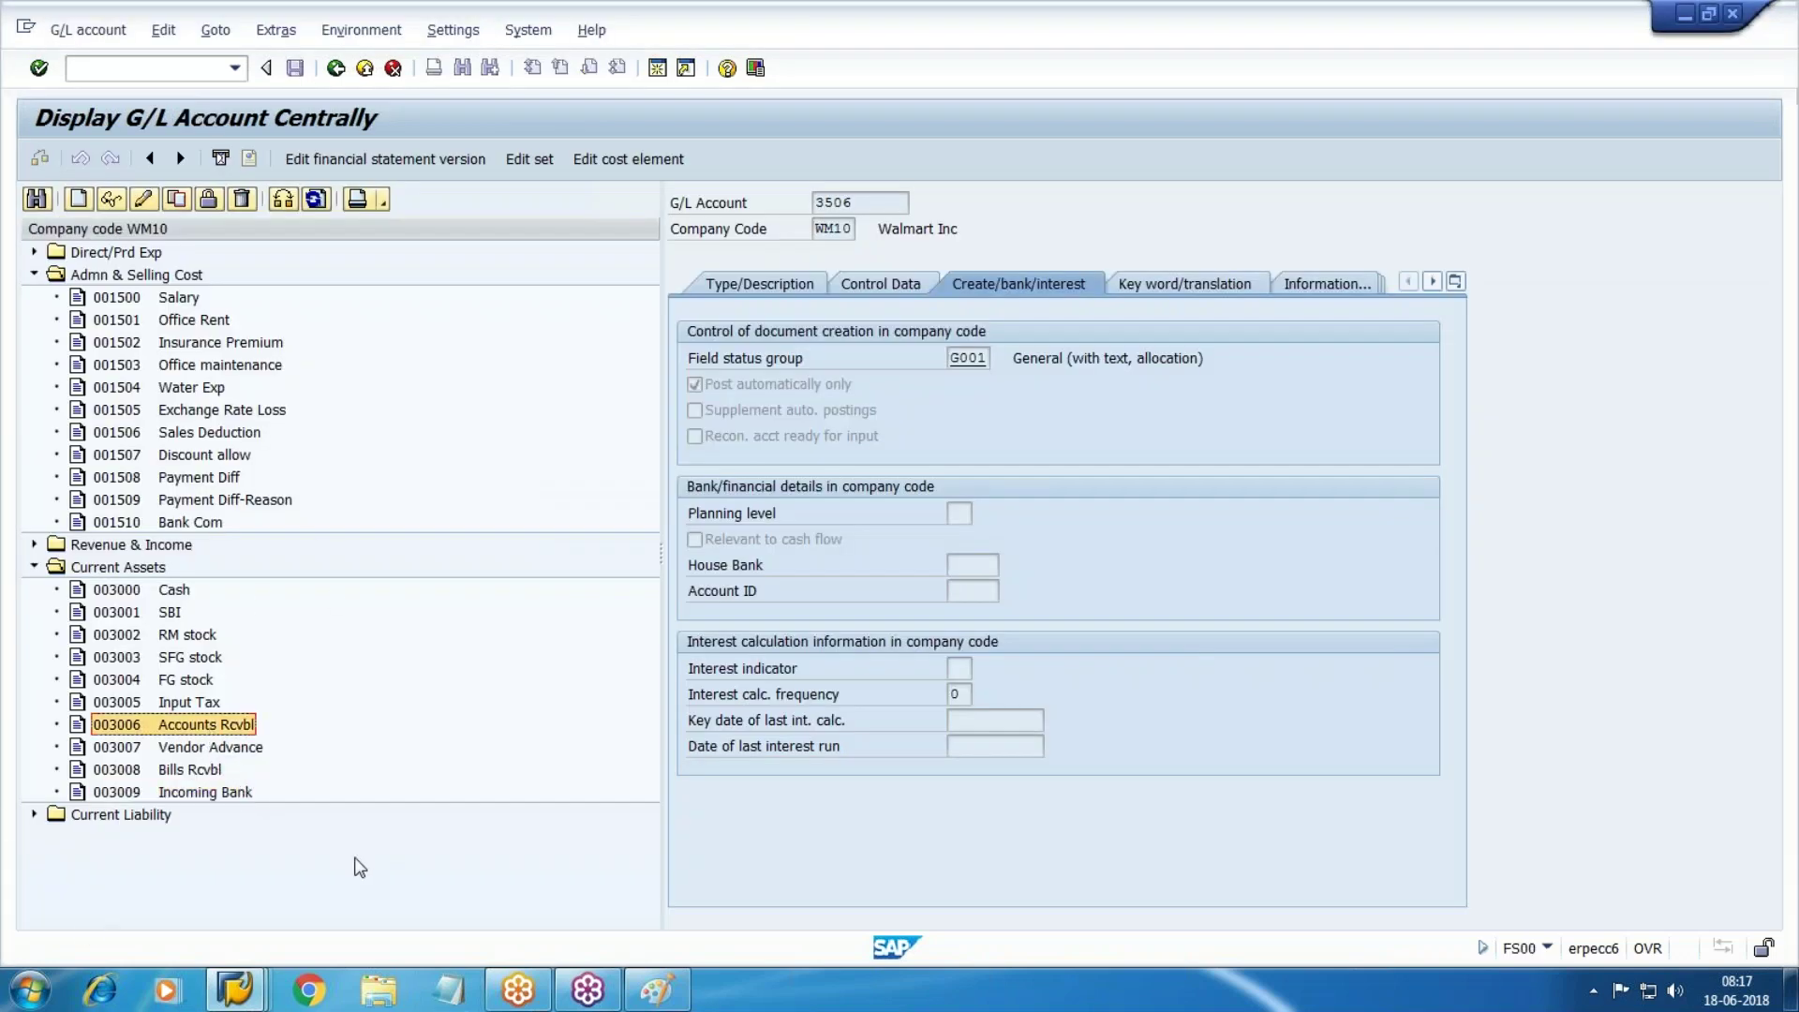
pyautogui.hotkey('alt', 'Tab')
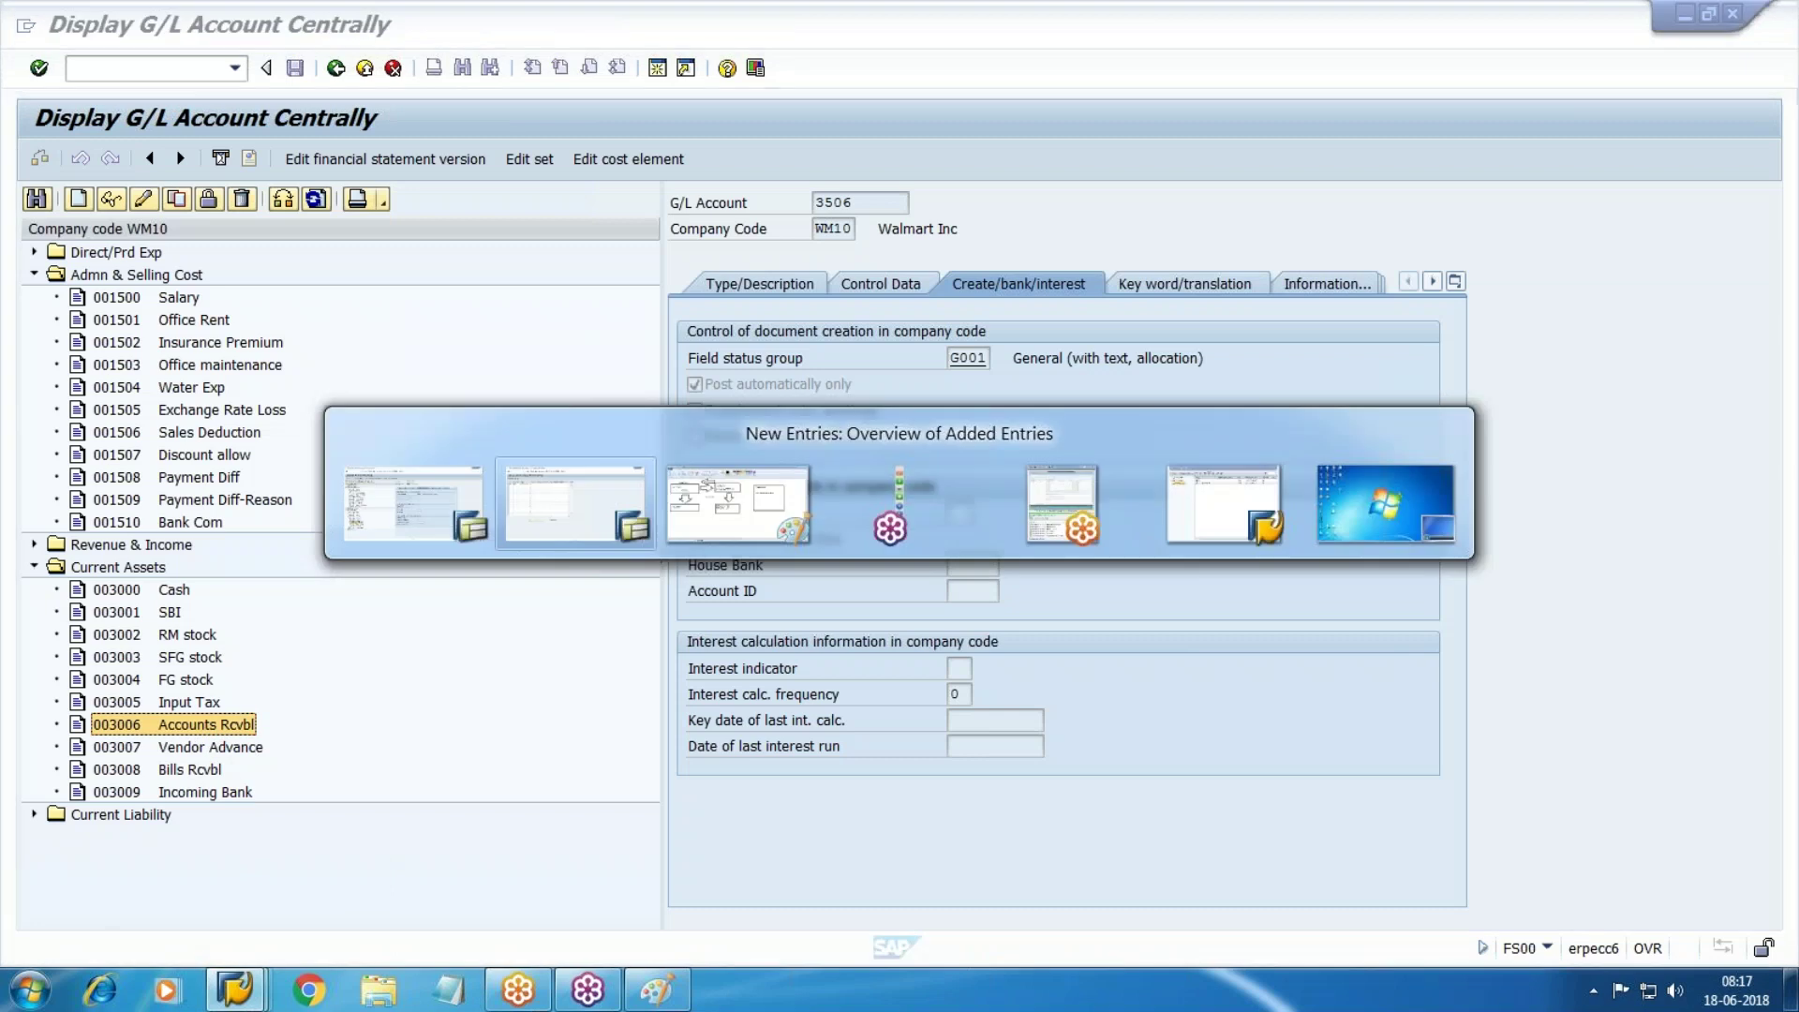
pyautogui.write('3506')
pyautogui.press('Tab')
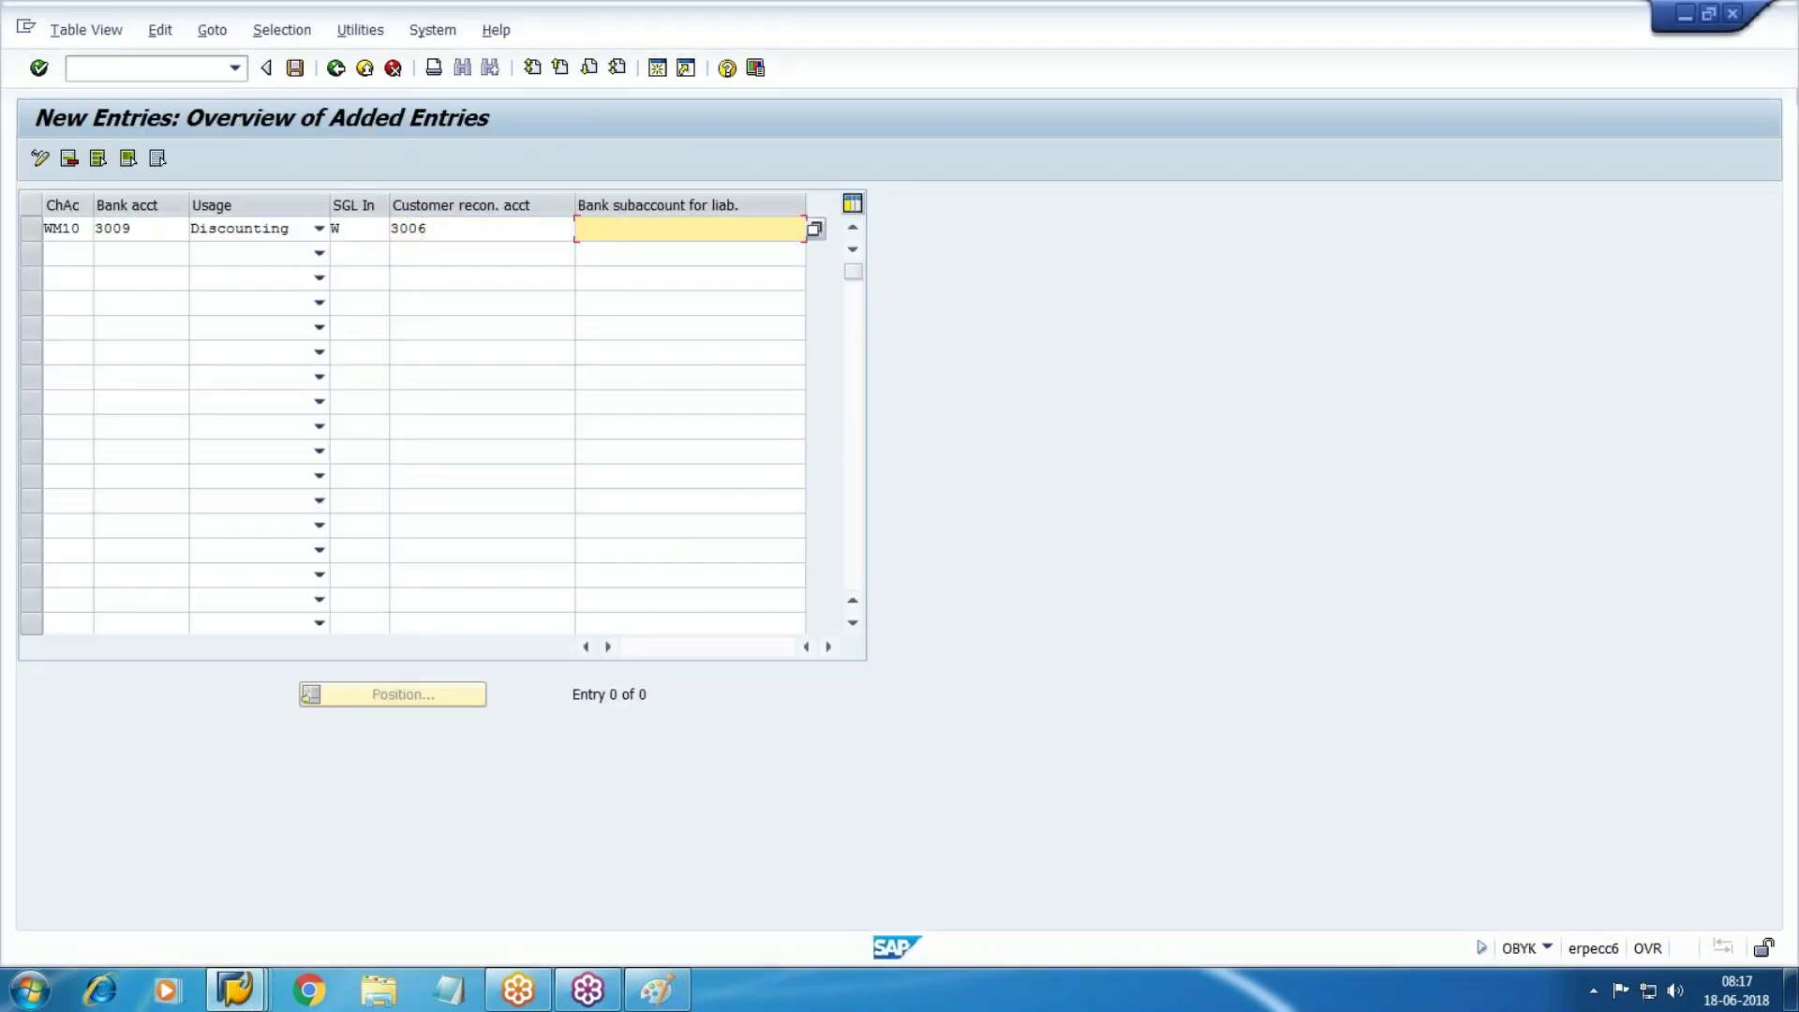
# Look up Bank Bills Discount under Current Liability, enter 3506 as bank subaccount for liabilities, and save with the WM10-AR & SD request
pyautogui.hotkey('alt', 'Tab')
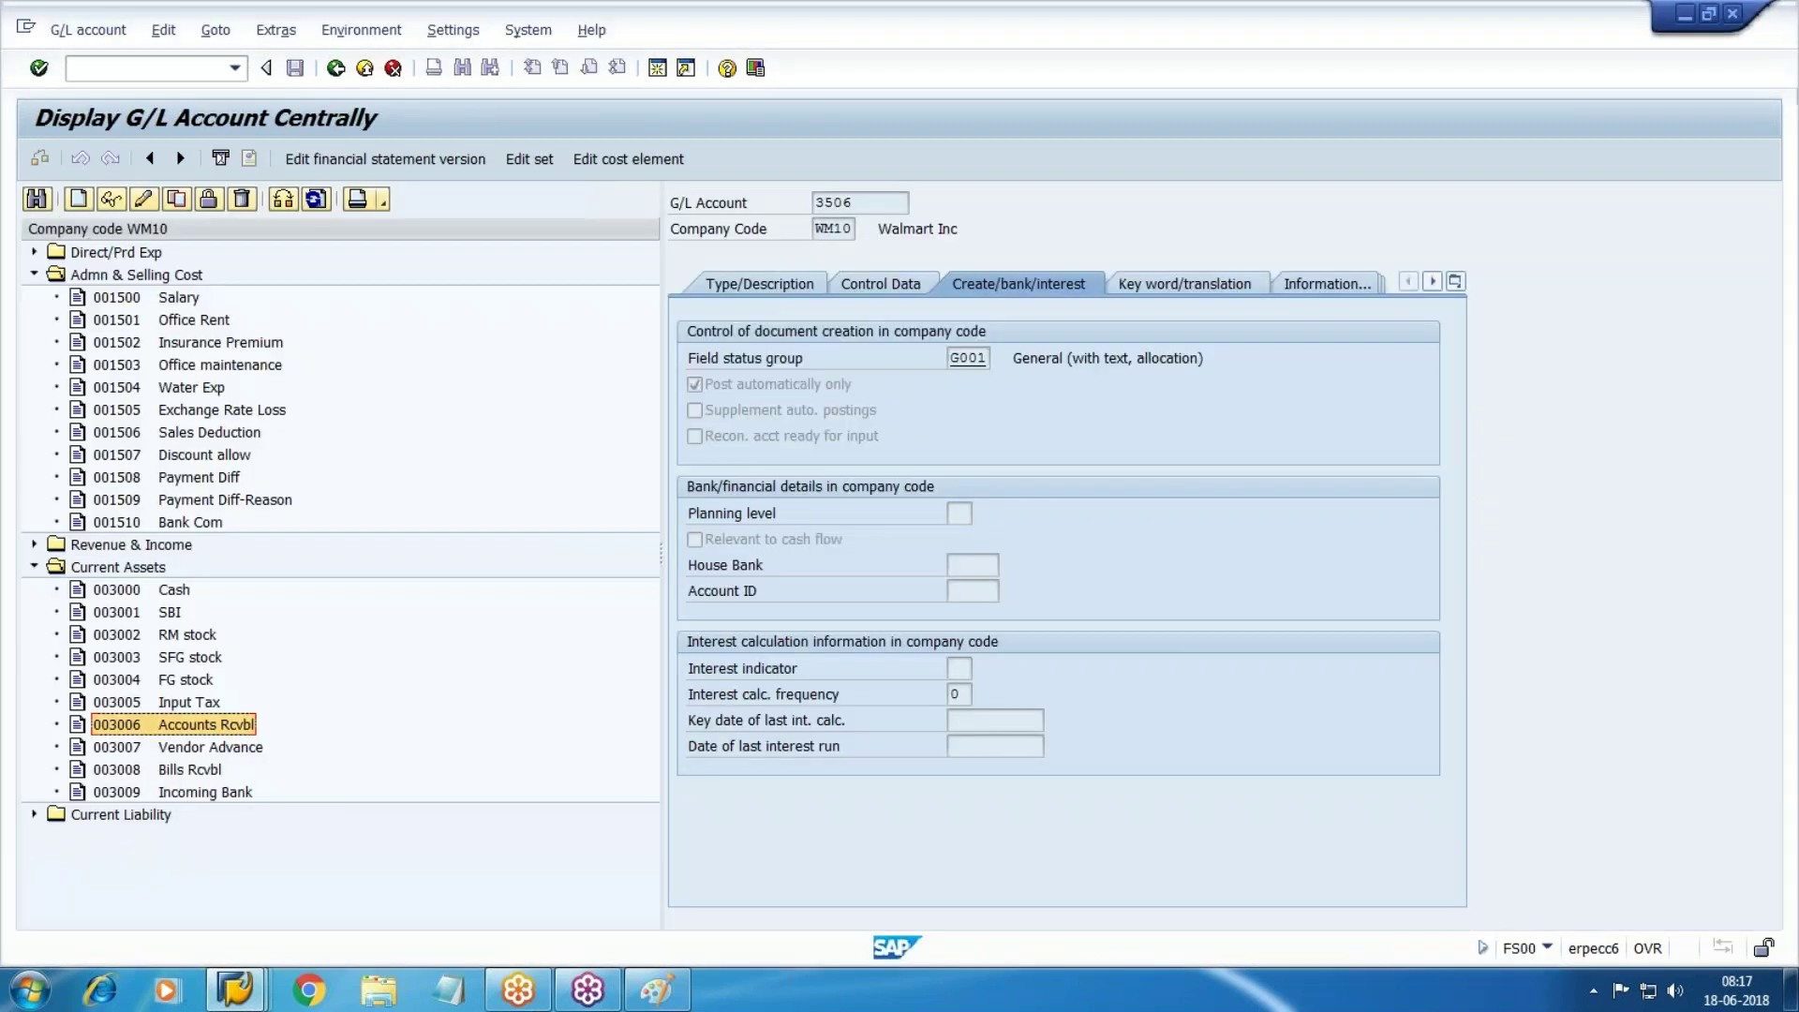
pyautogui.hotkey('alt', 'Tab')
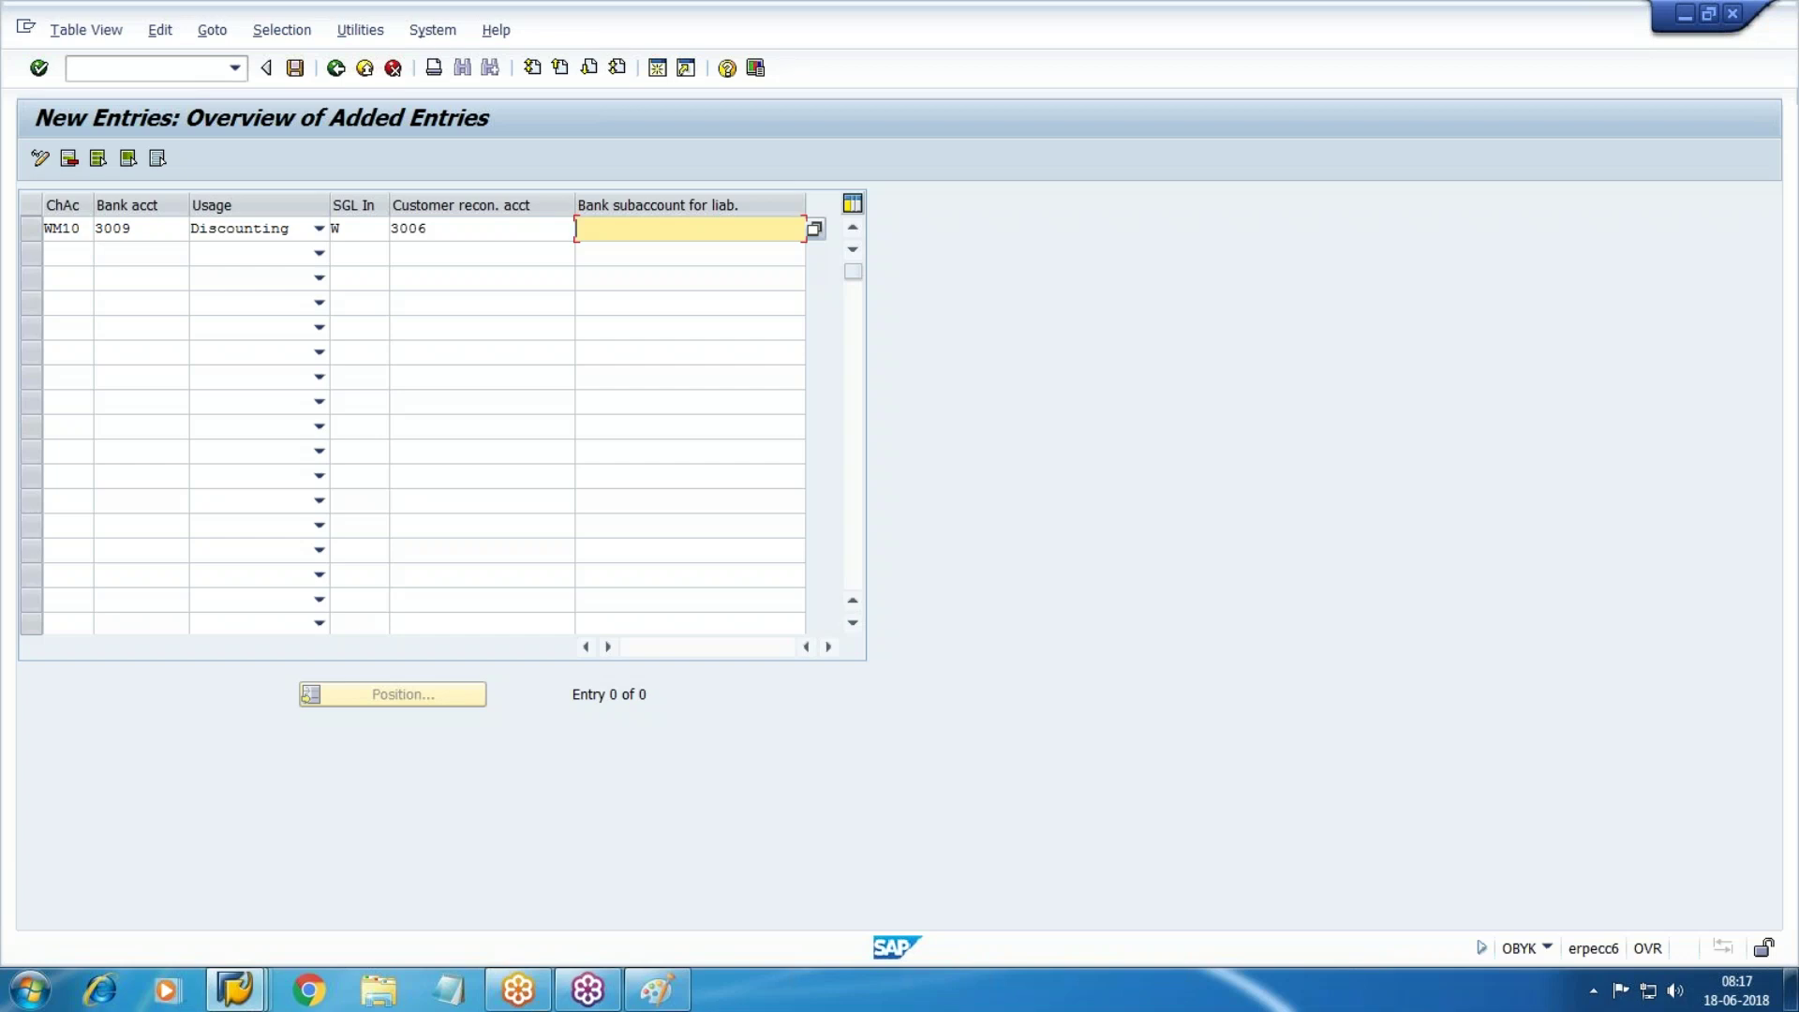
pyautogui.hotkey('alt', 'Tab')
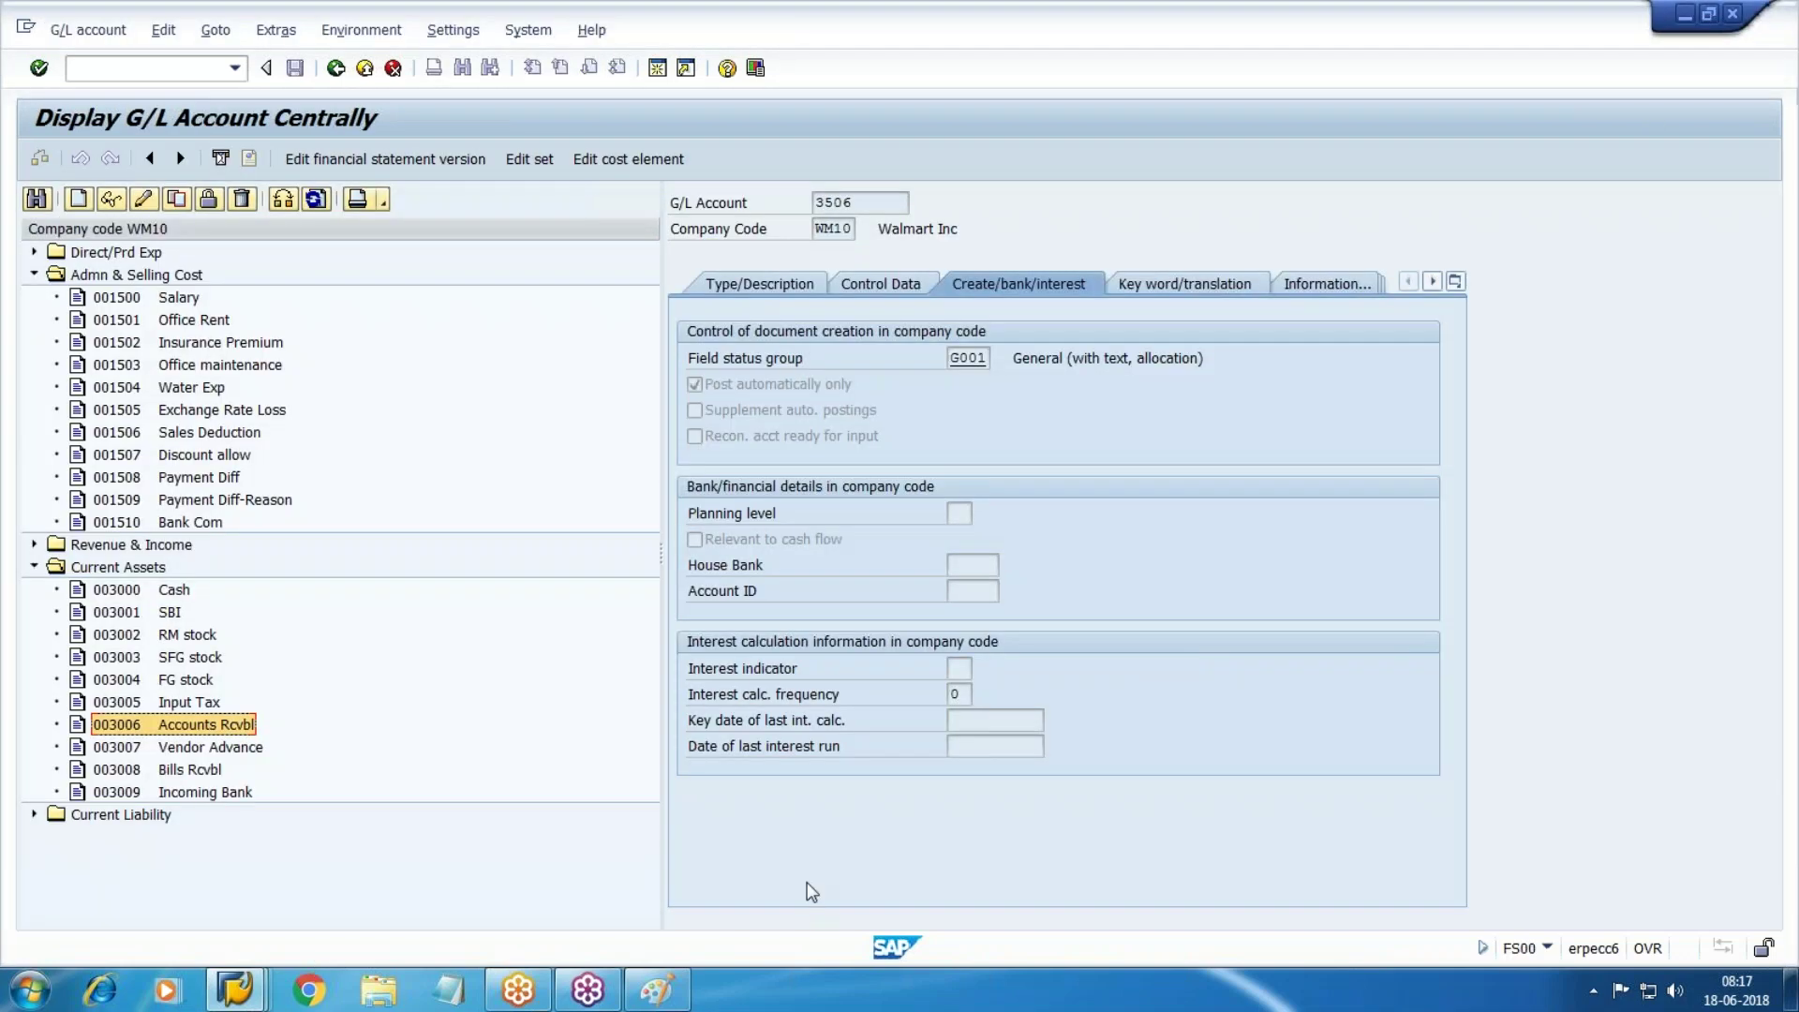
pyautogui.click(32, 815)
pyautogui.click(240, 907)
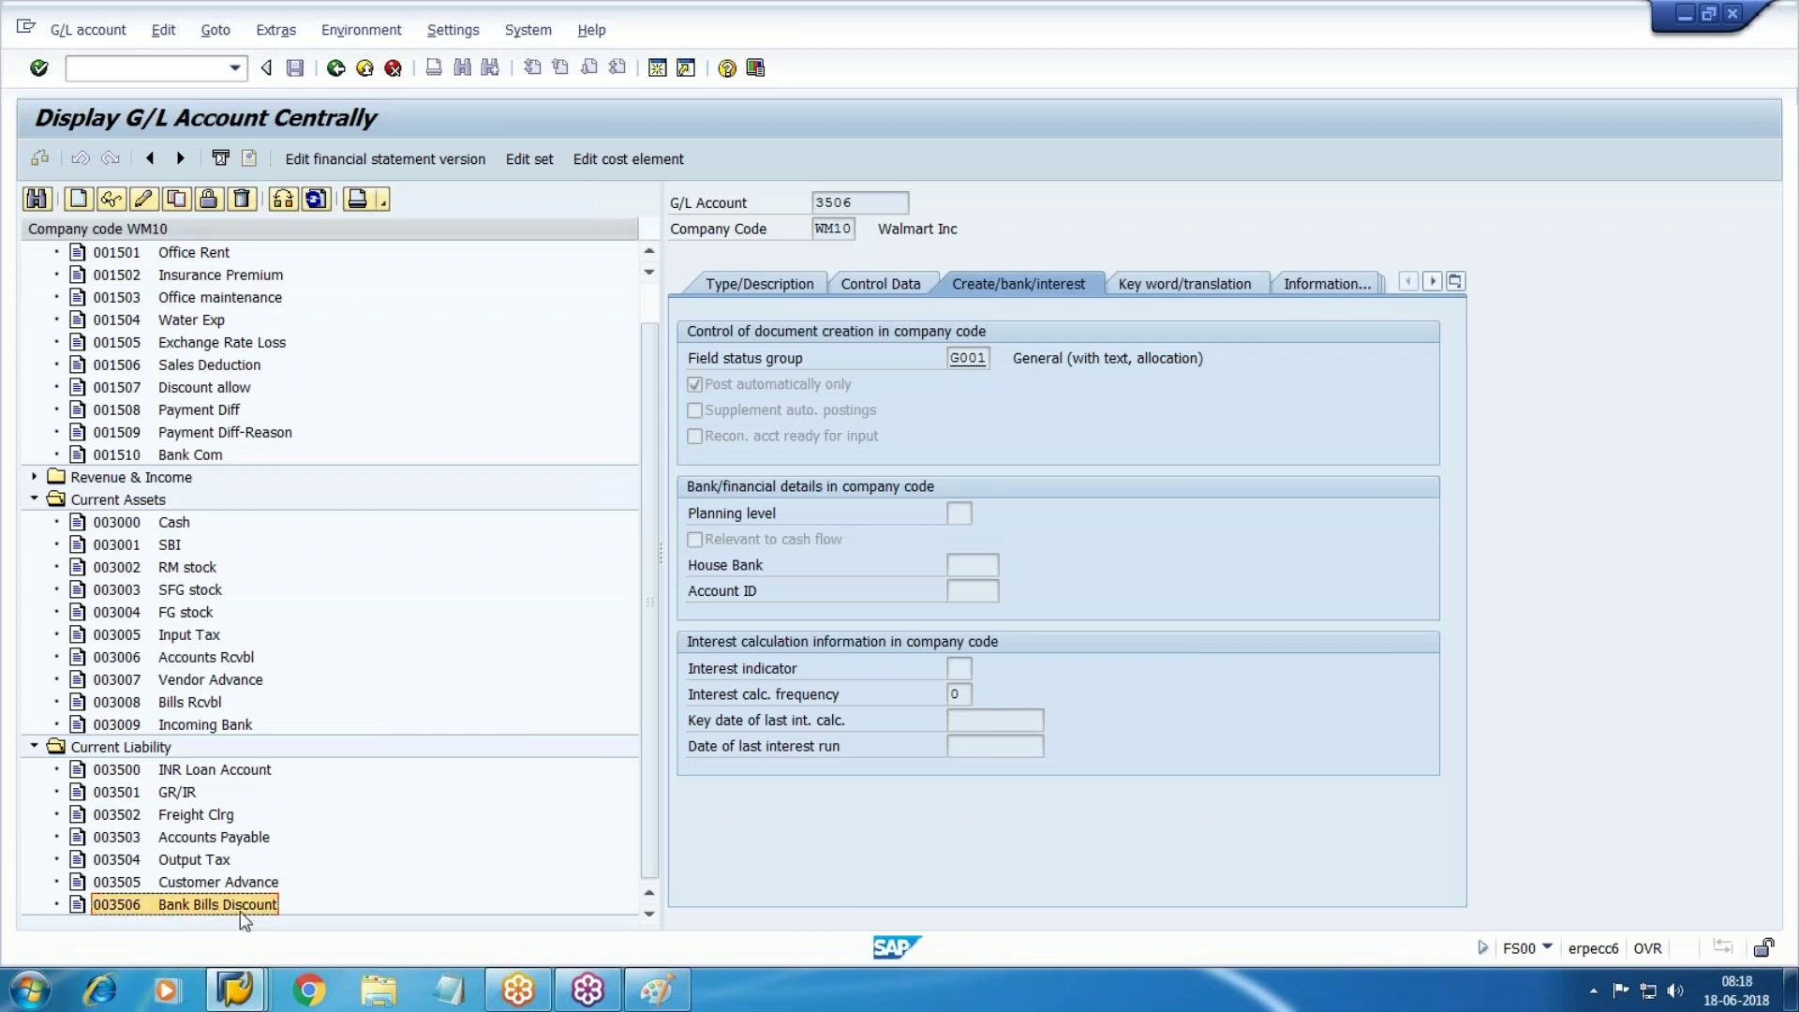
pyautogui.hotkey('alt', 'Tab')
pyautogui.write('35')
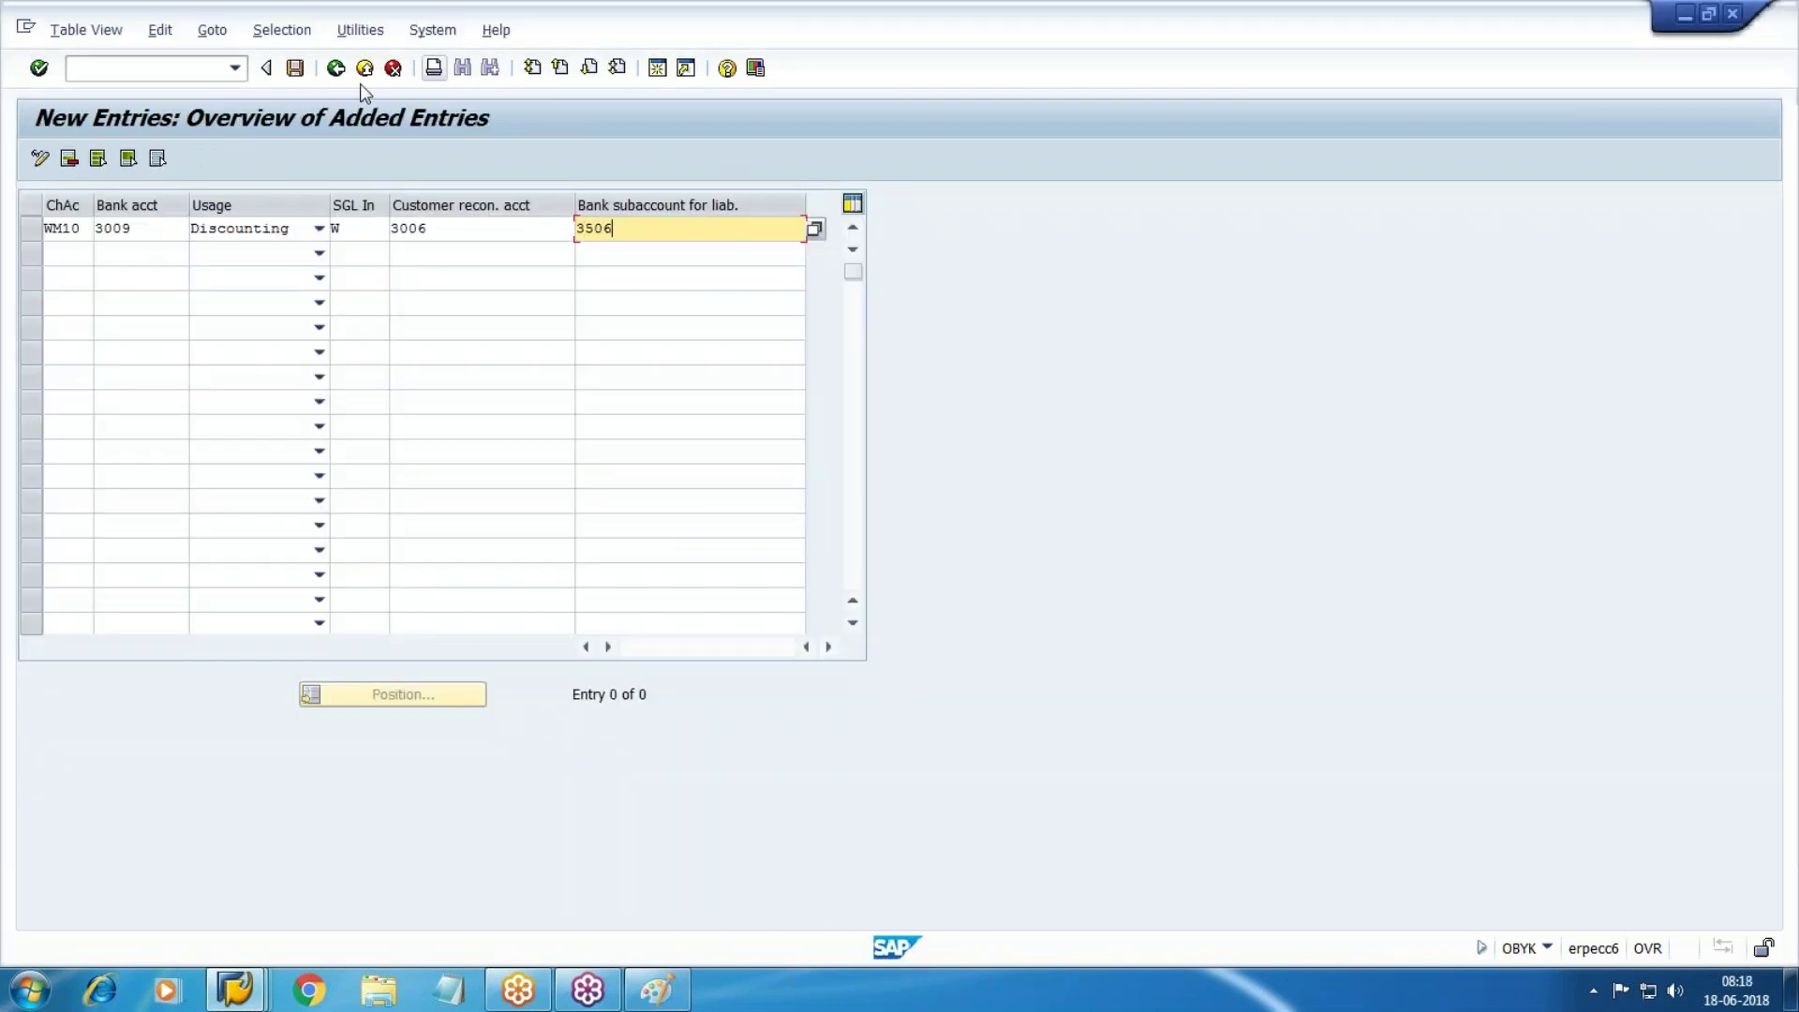
pyautogui.click(295, 68)
pyautogui.press('Return')
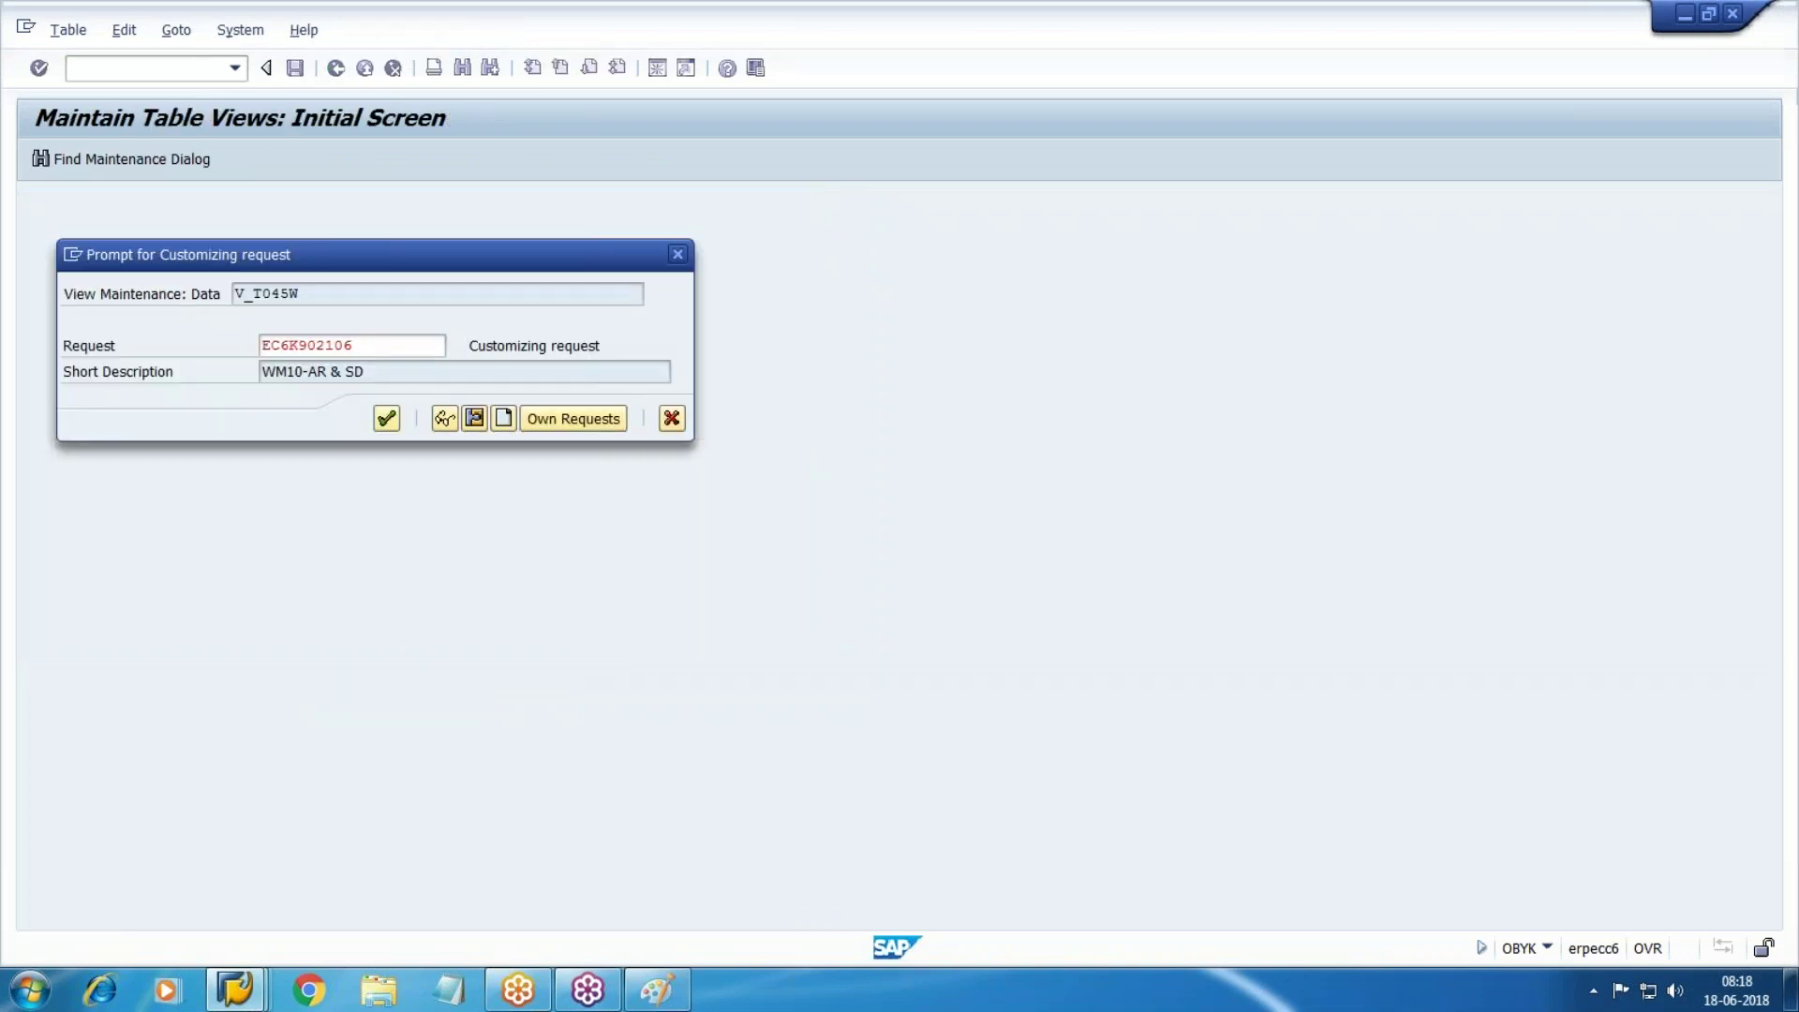
pyautogui.press('Return')
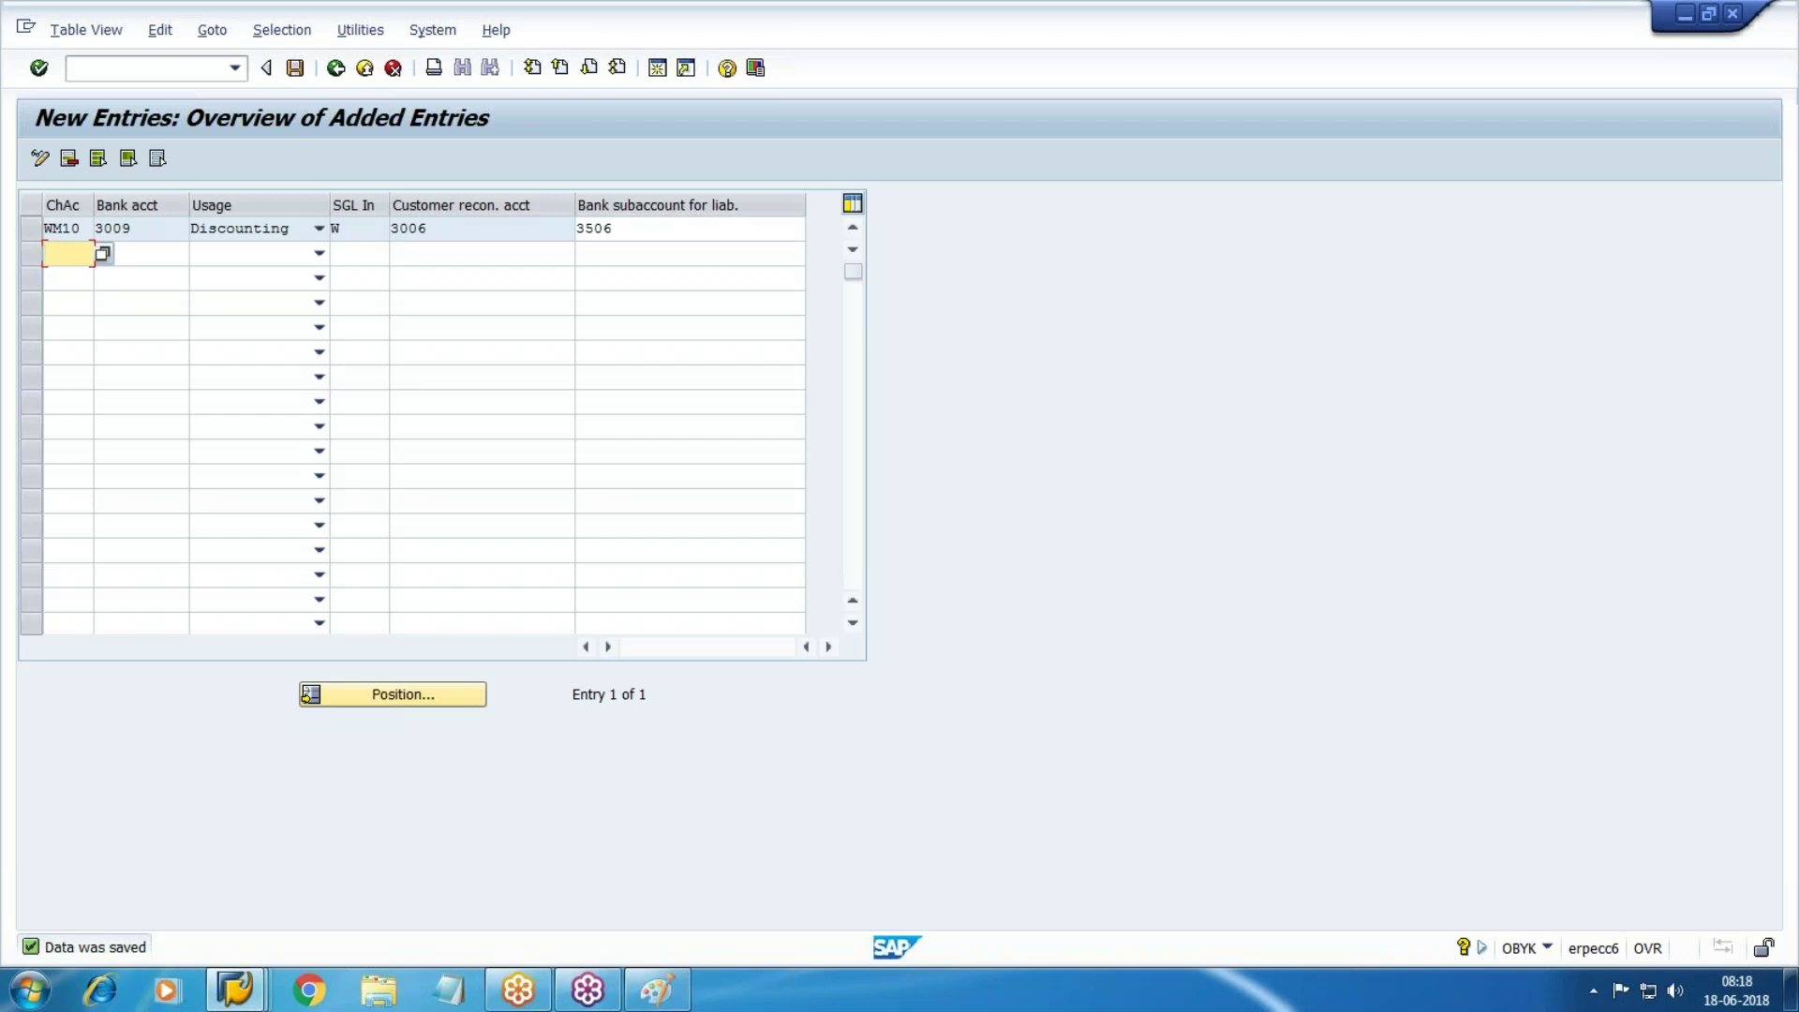
pyautogui.hotkey('alt', 'Tab')
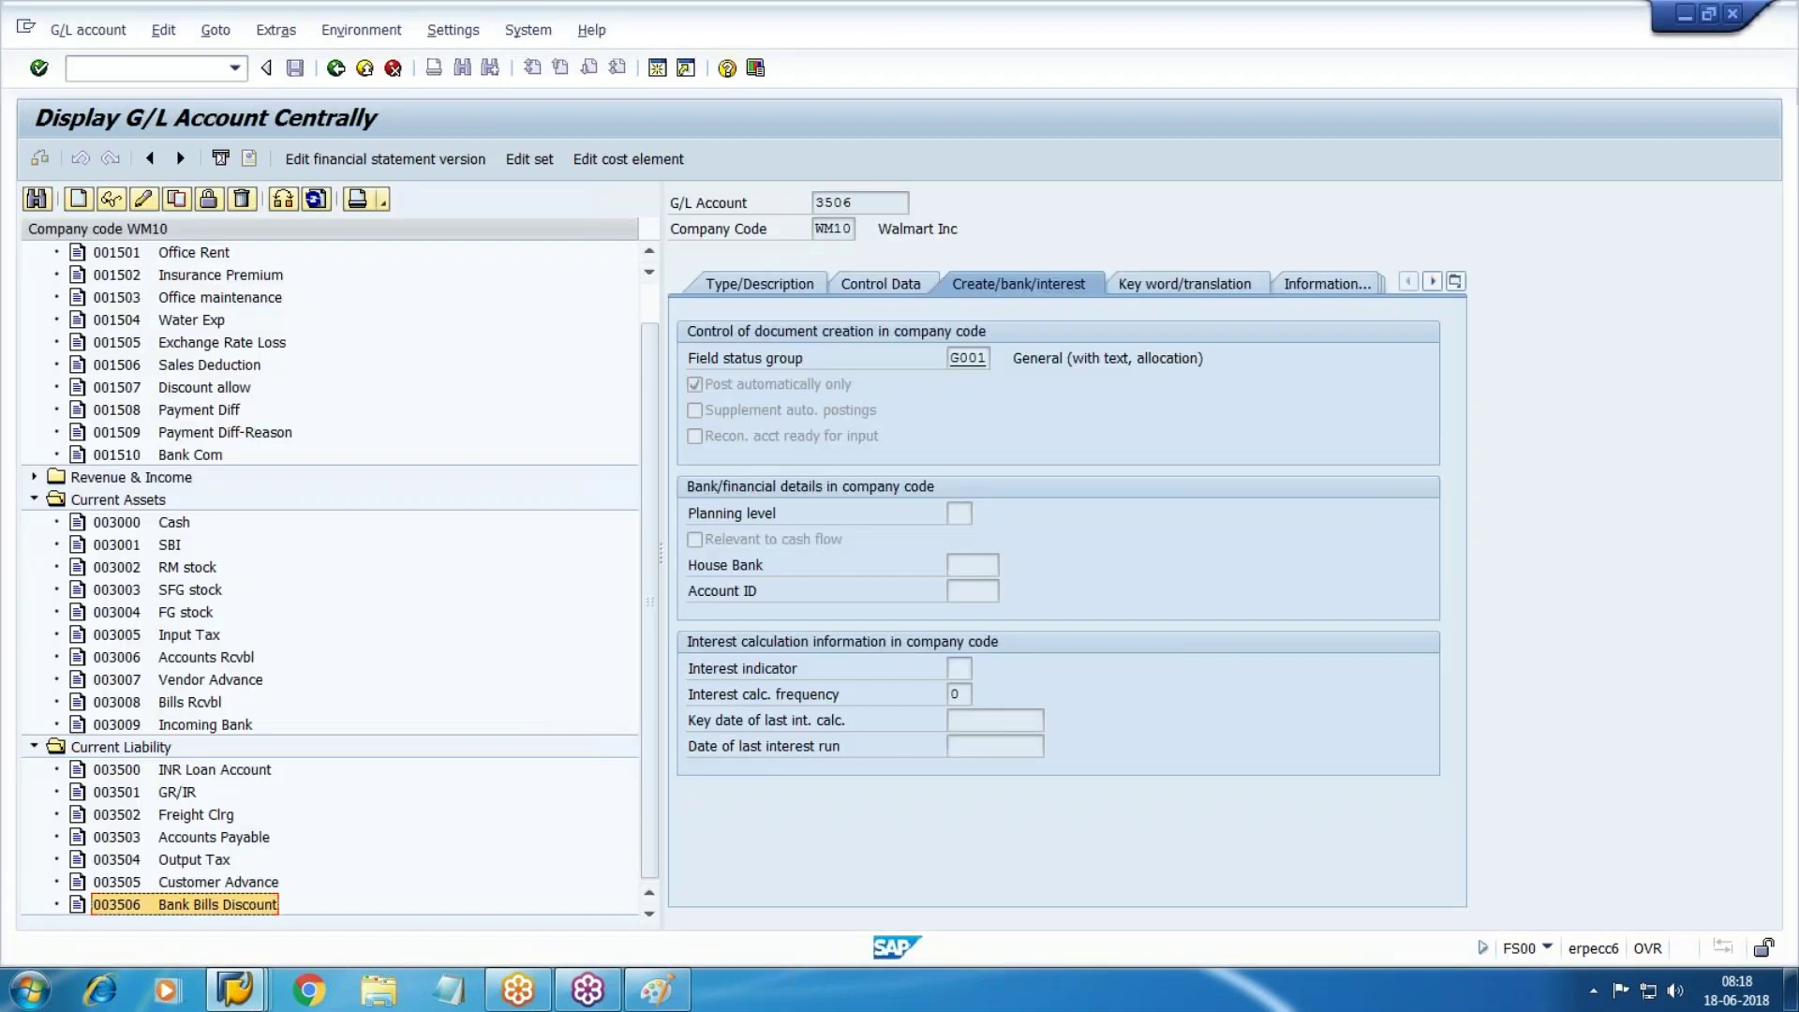
pyautogui.hotkey('alt', 'Tab')
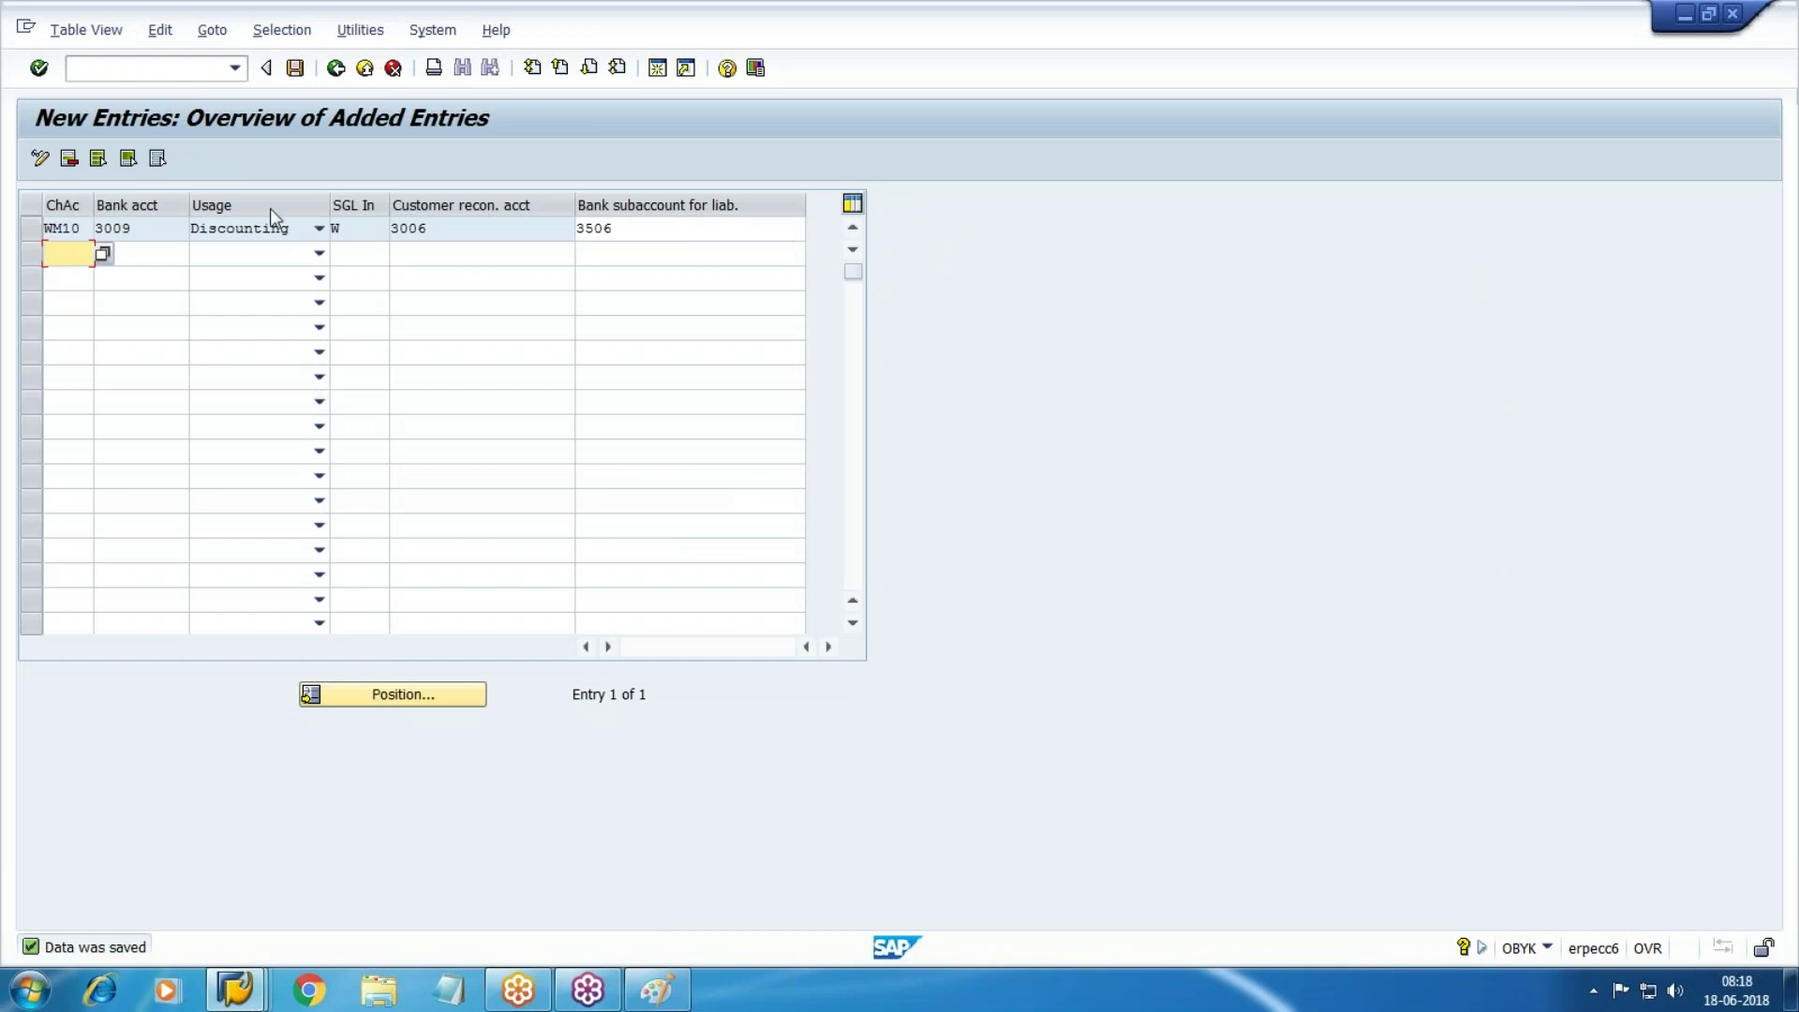
pyautogui.click(184, 70)
pyautogui.write('/NFBL3N')
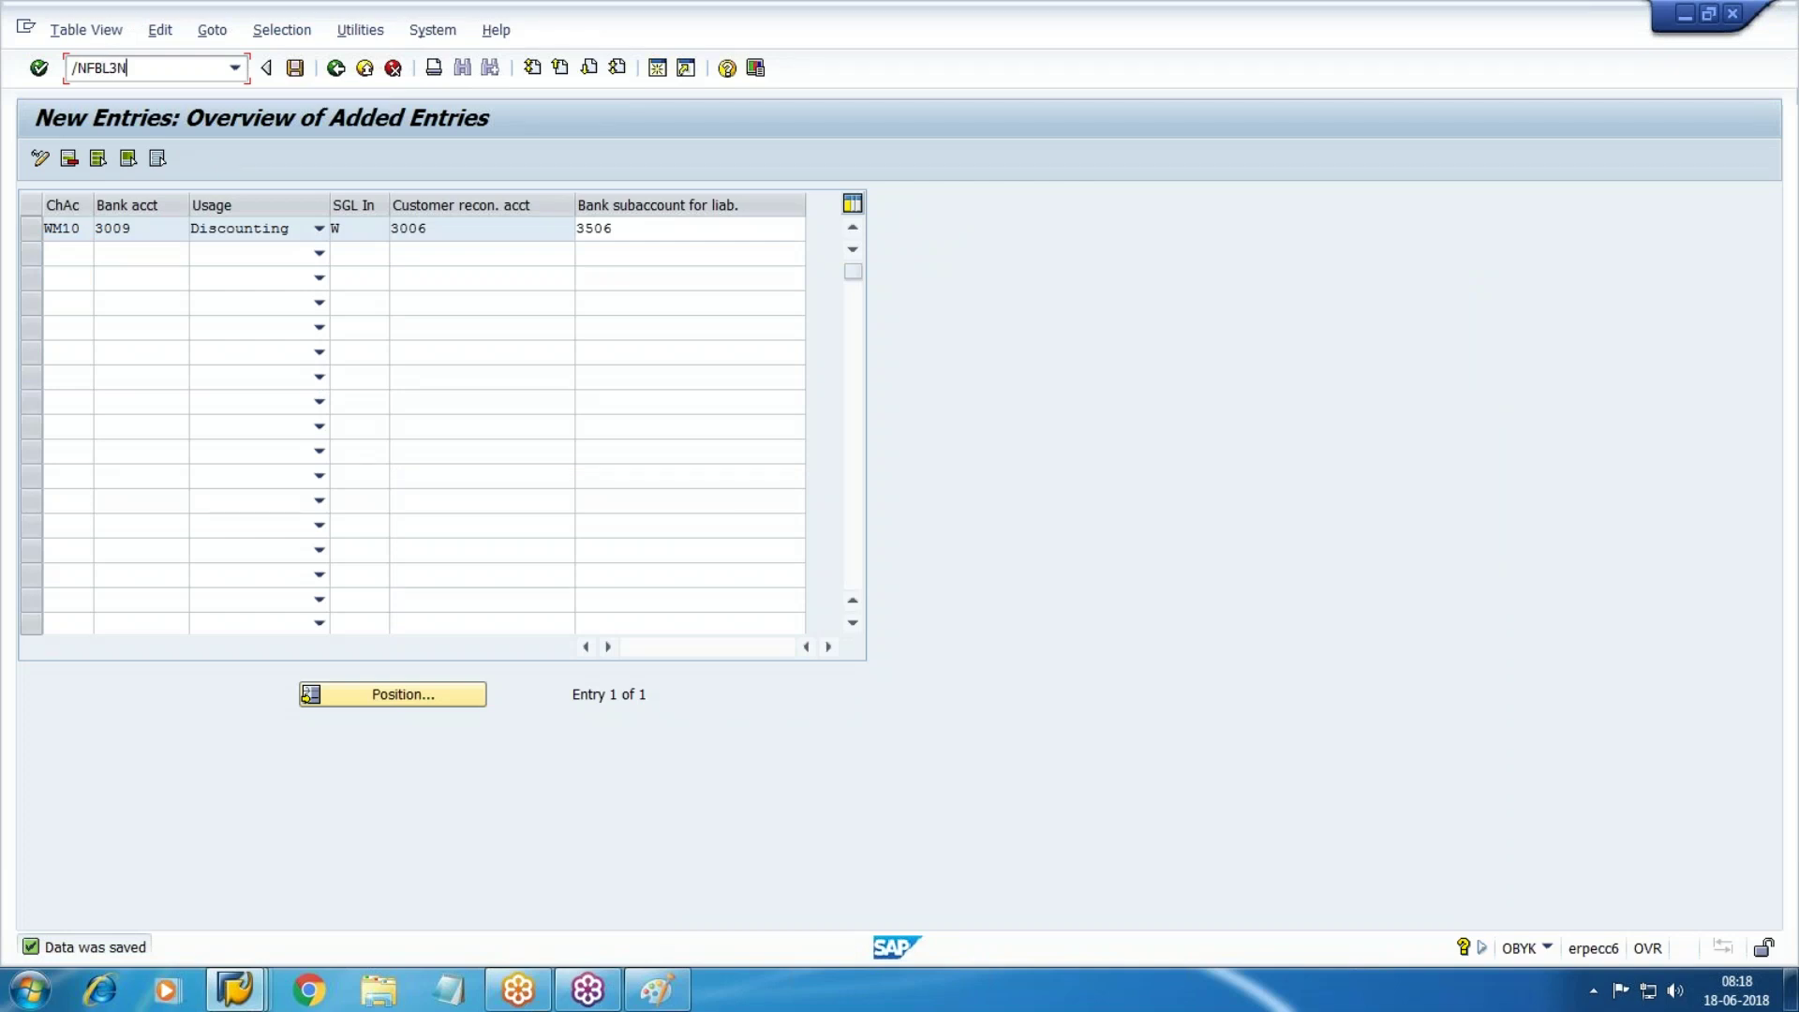
pyautogui.press('Return')
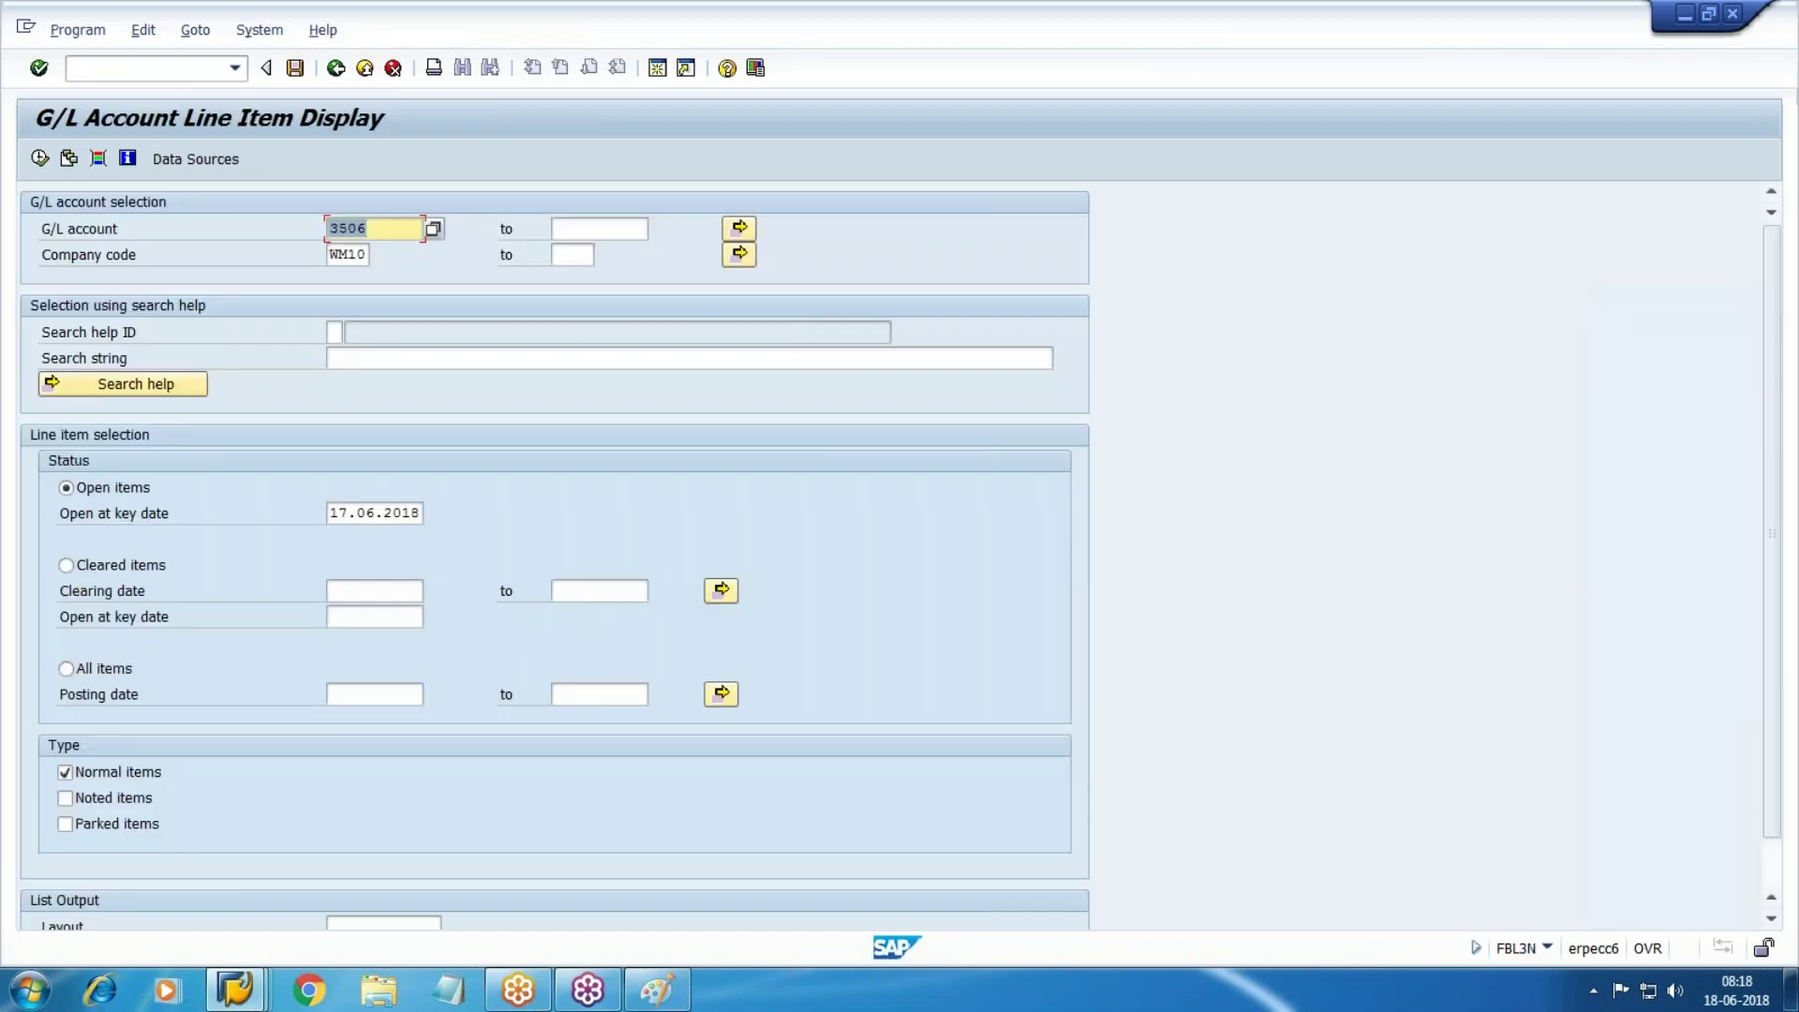
# Open the customer line item display with /NFBL5N and run it for open items in company code WM10
pyautogui.click(150, 67)
pyautogui.write('/NFB')
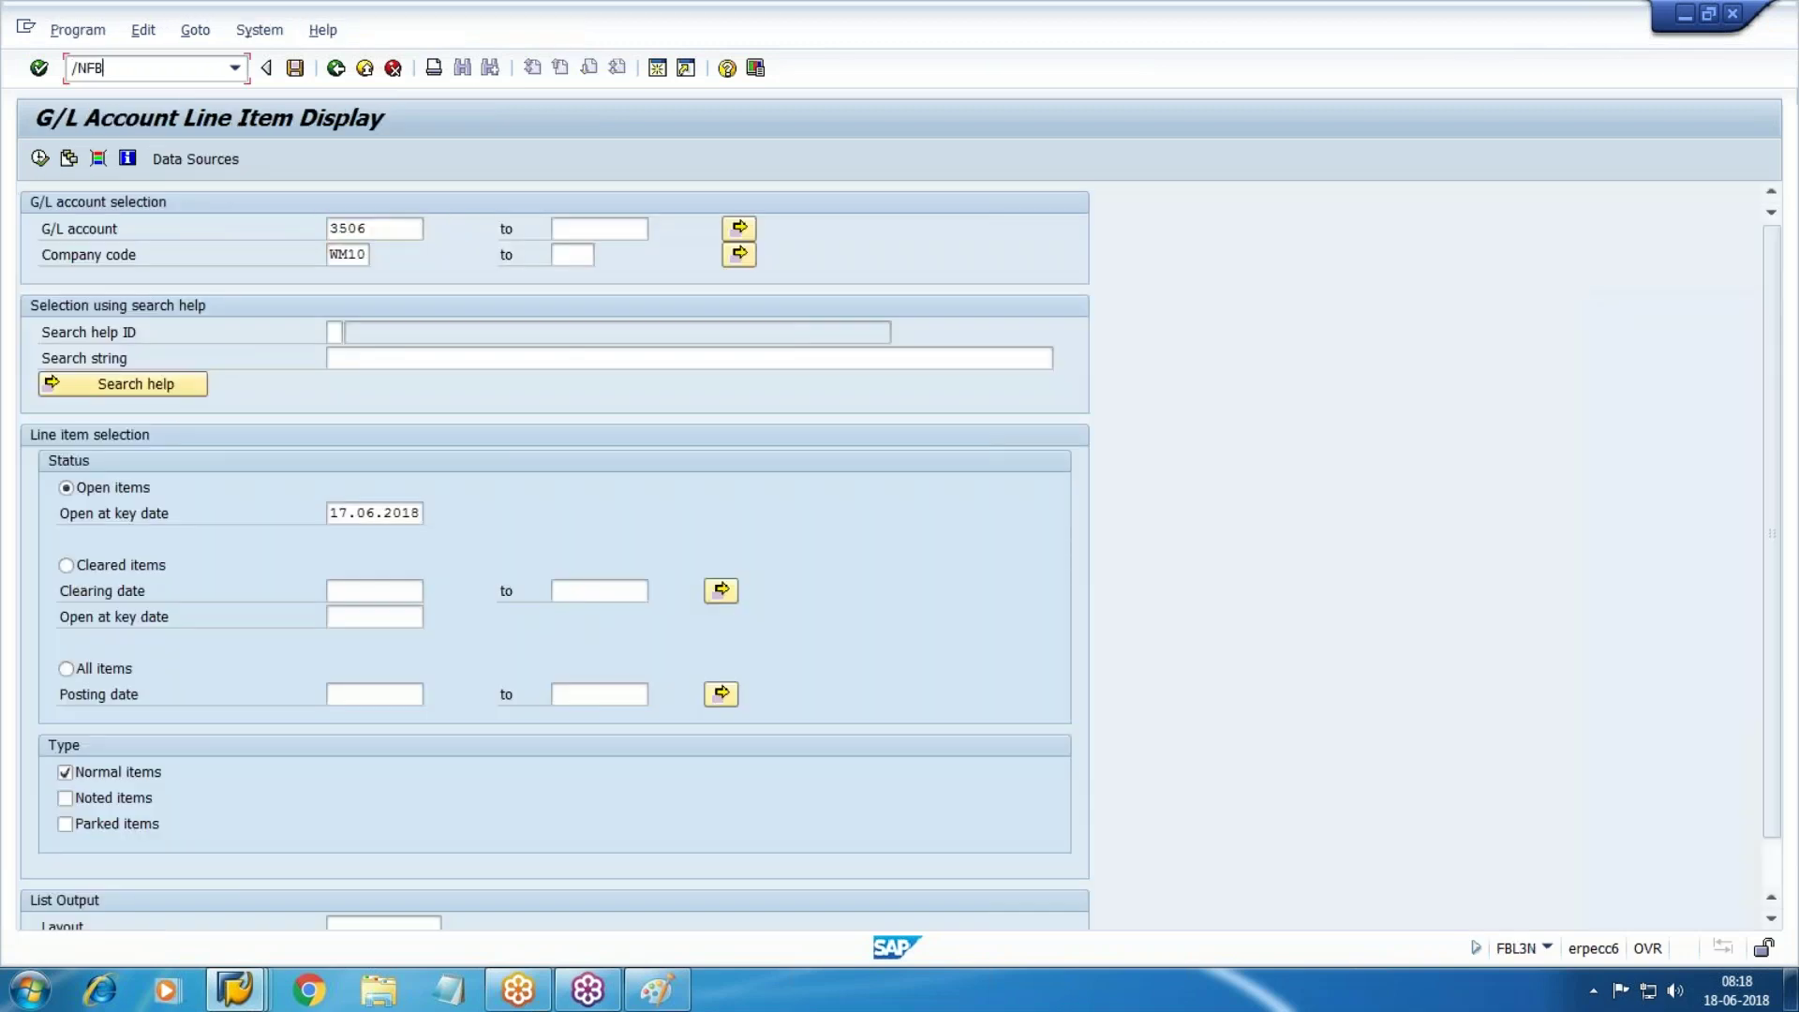
pyautogui.write('L5N')
pyautogui.press('Return')
pyautogui.click(39, 158)
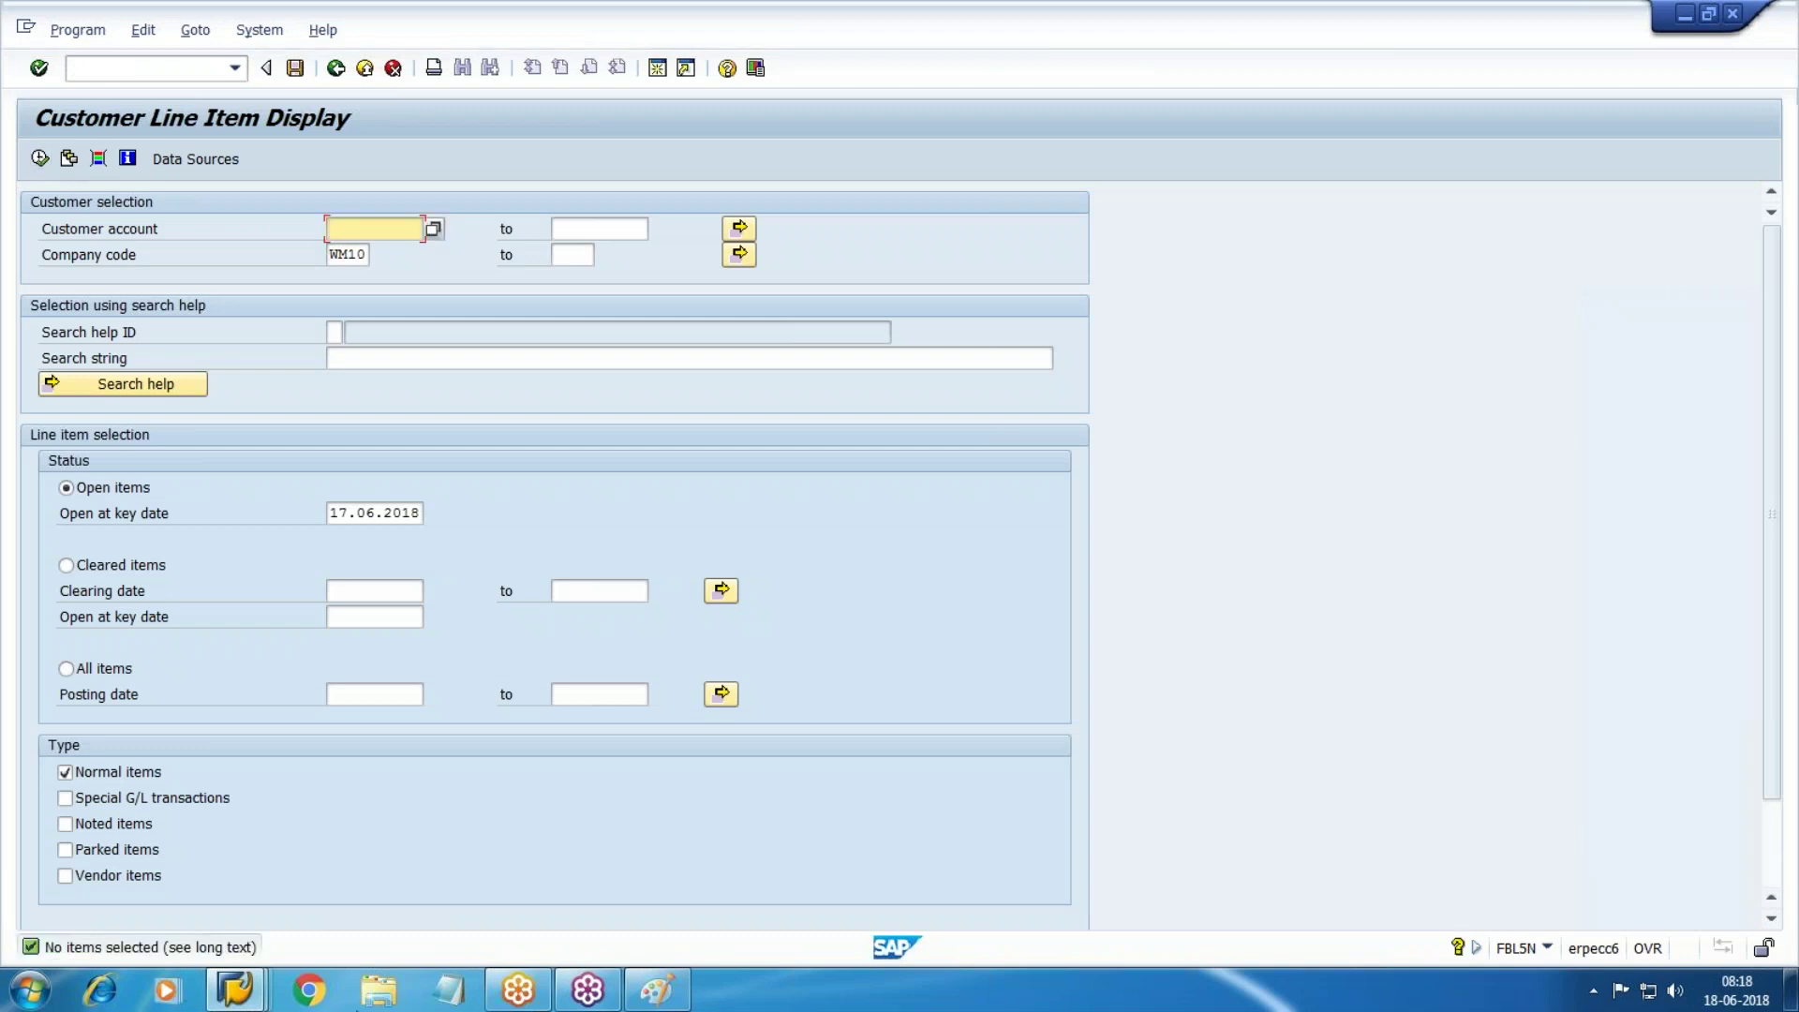
# Leave the customer line item display and start a customer invoice with transaction FB70
pyautogui.click(235, 990)
pyautogui.click(650, 890)
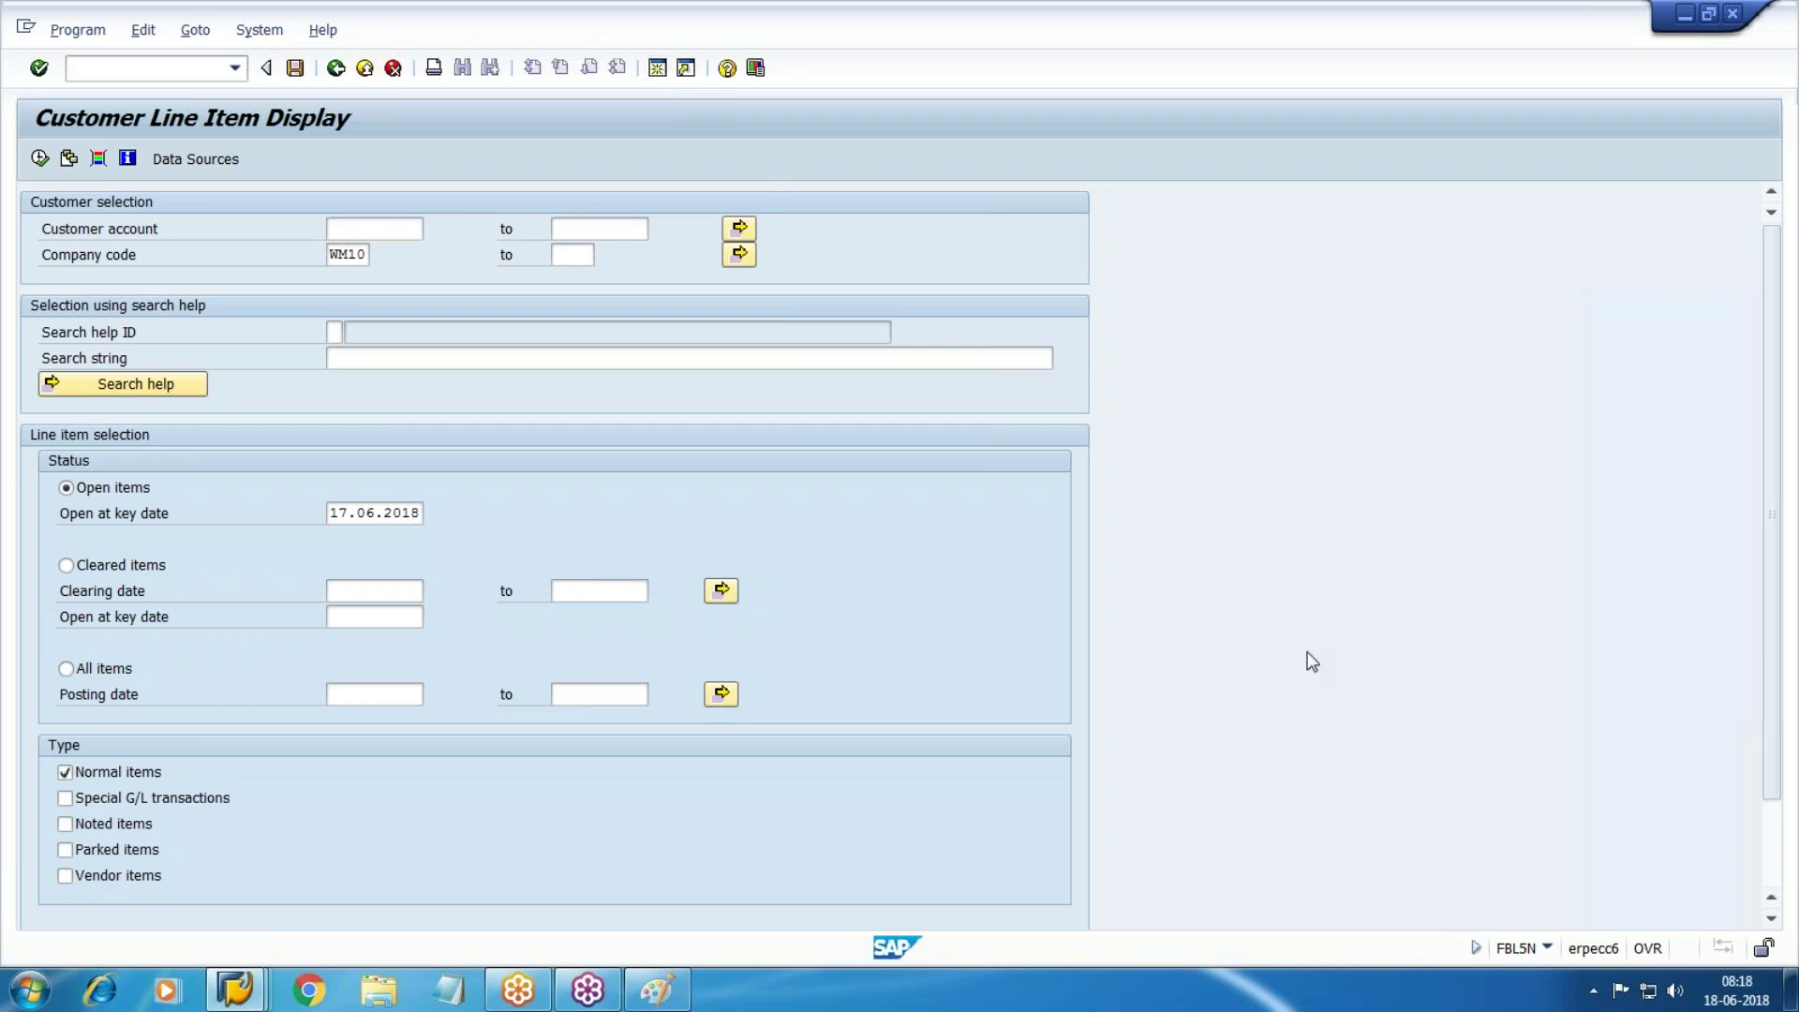
pyautogui.press('F3')
pyautogui.write('FB70')
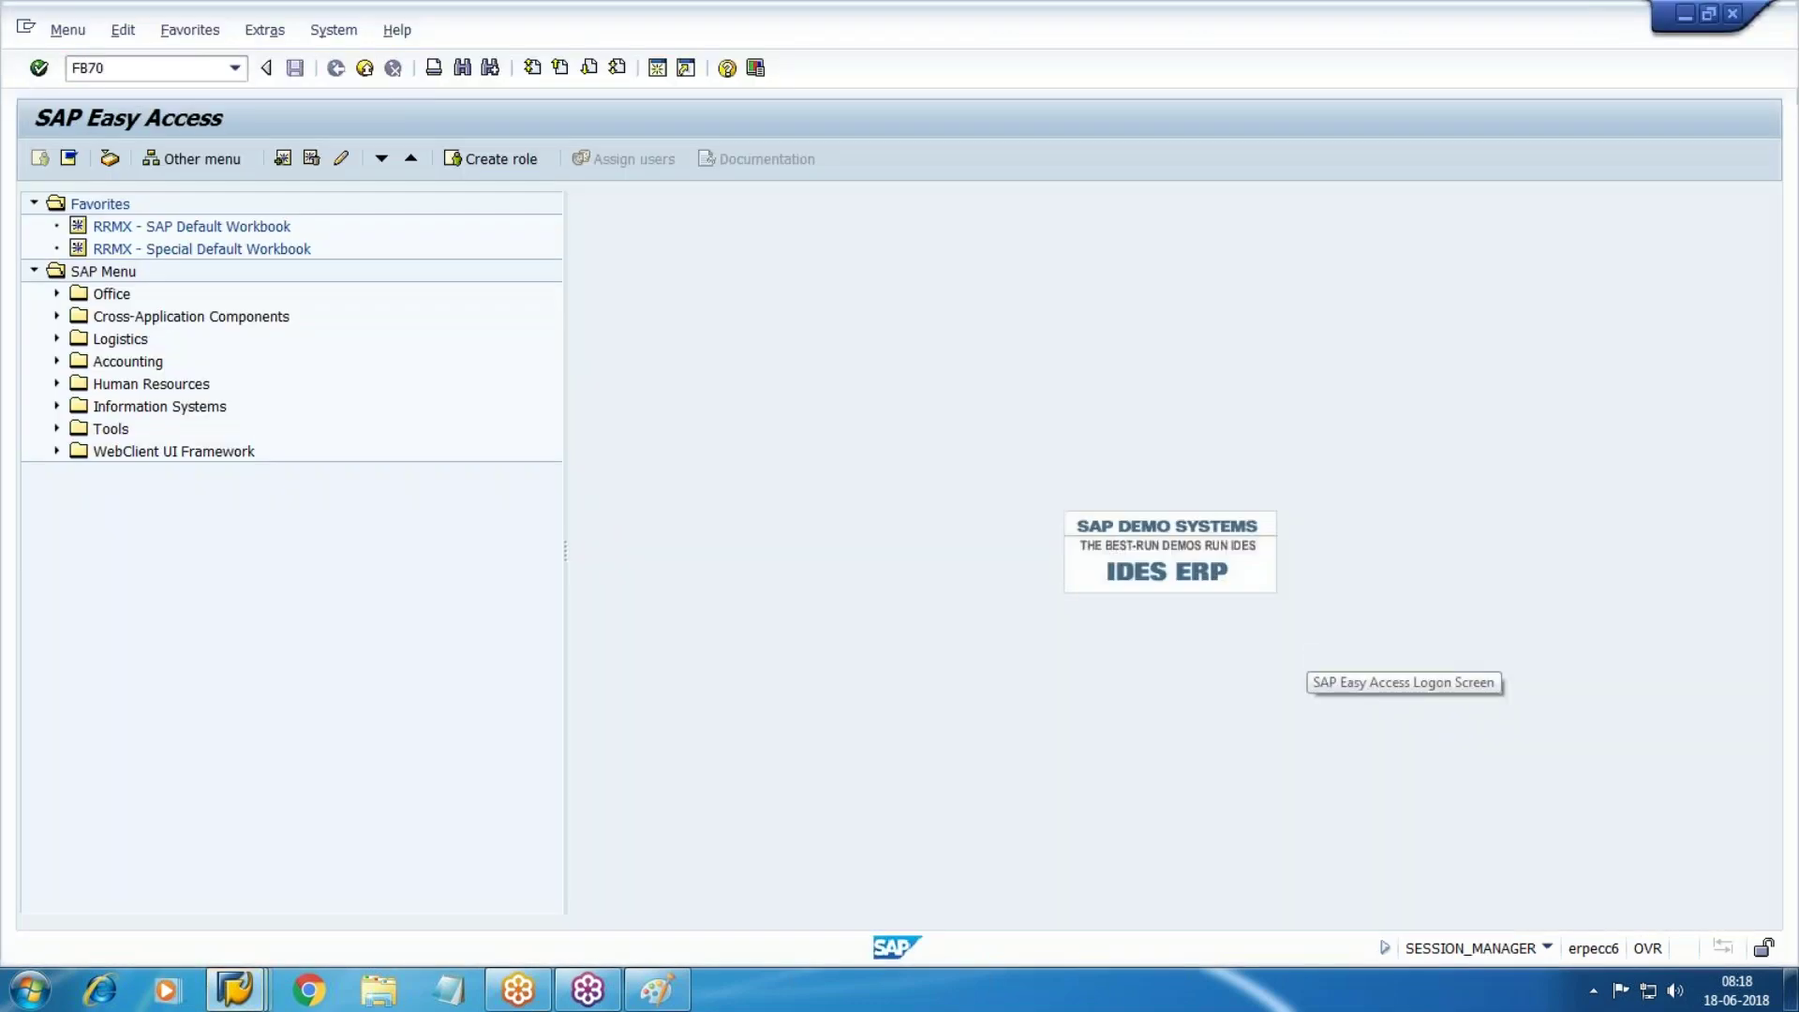
pyautogui.press('Return')
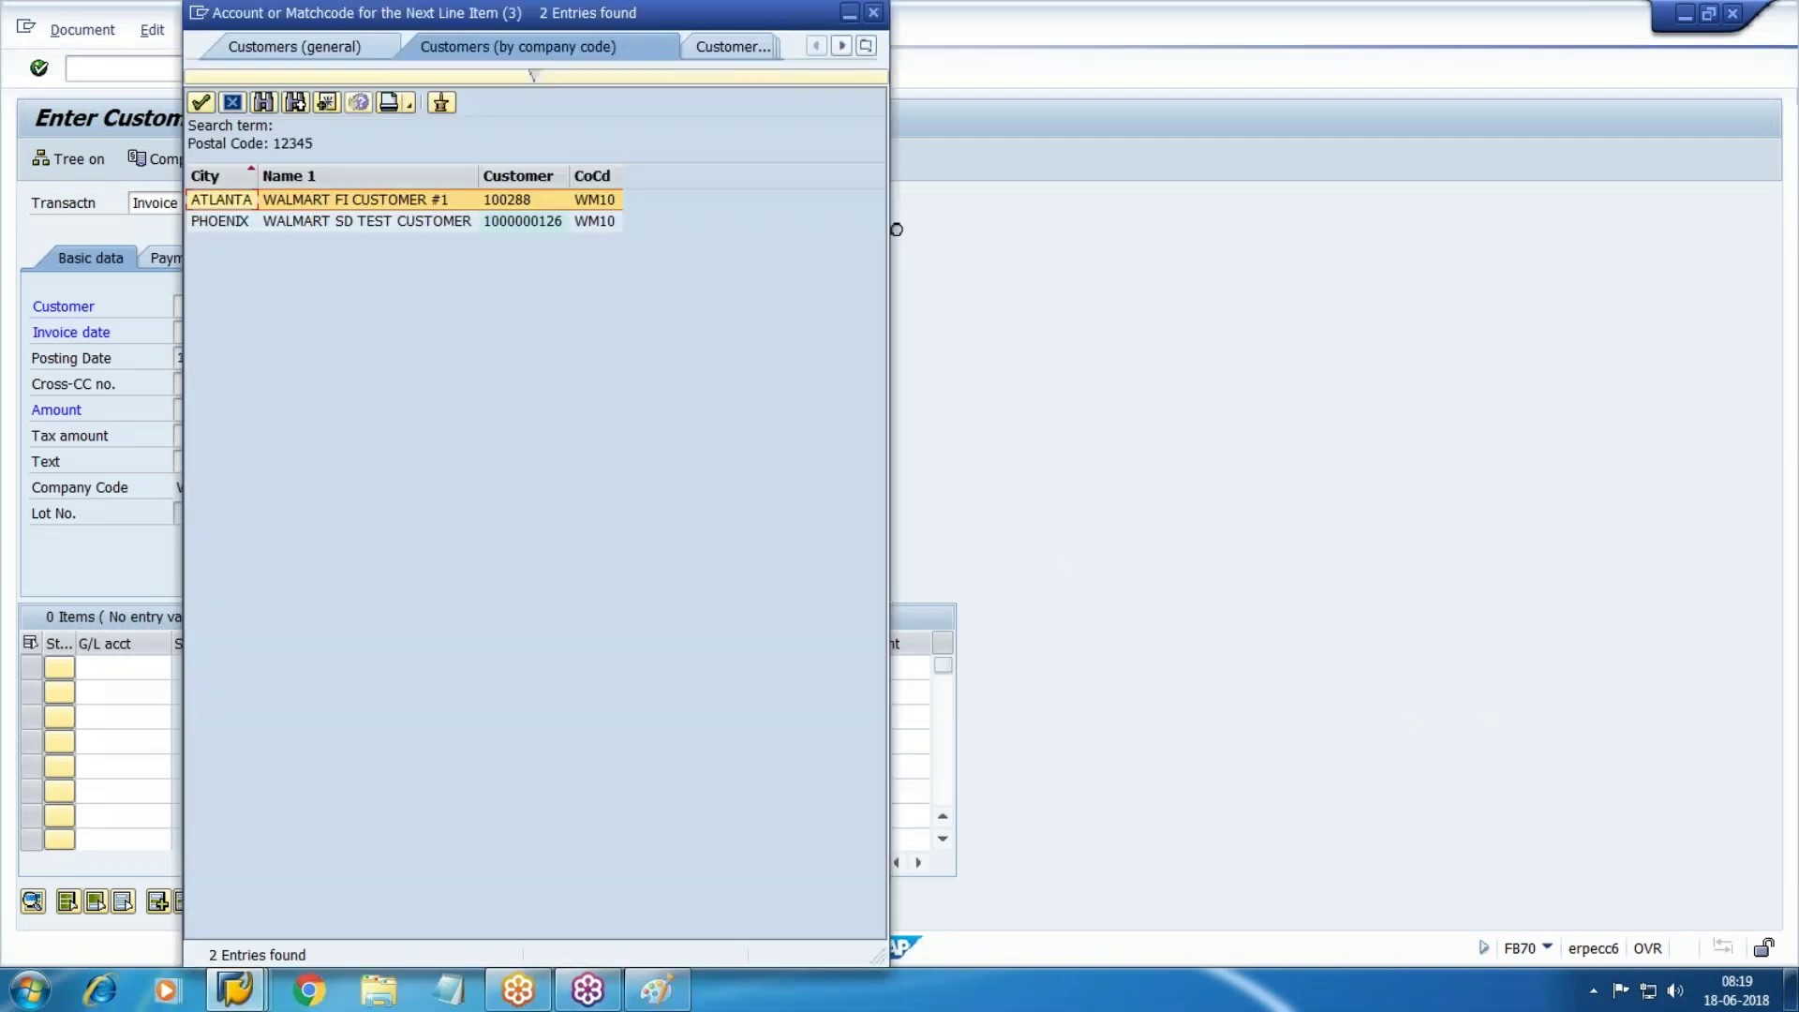
# Choose WALMART FI CUSTOMER #1 as the invoice's customer and set both invoice date and posting date to 15.06.2018
pyautogui.doubleClick(358, 208)
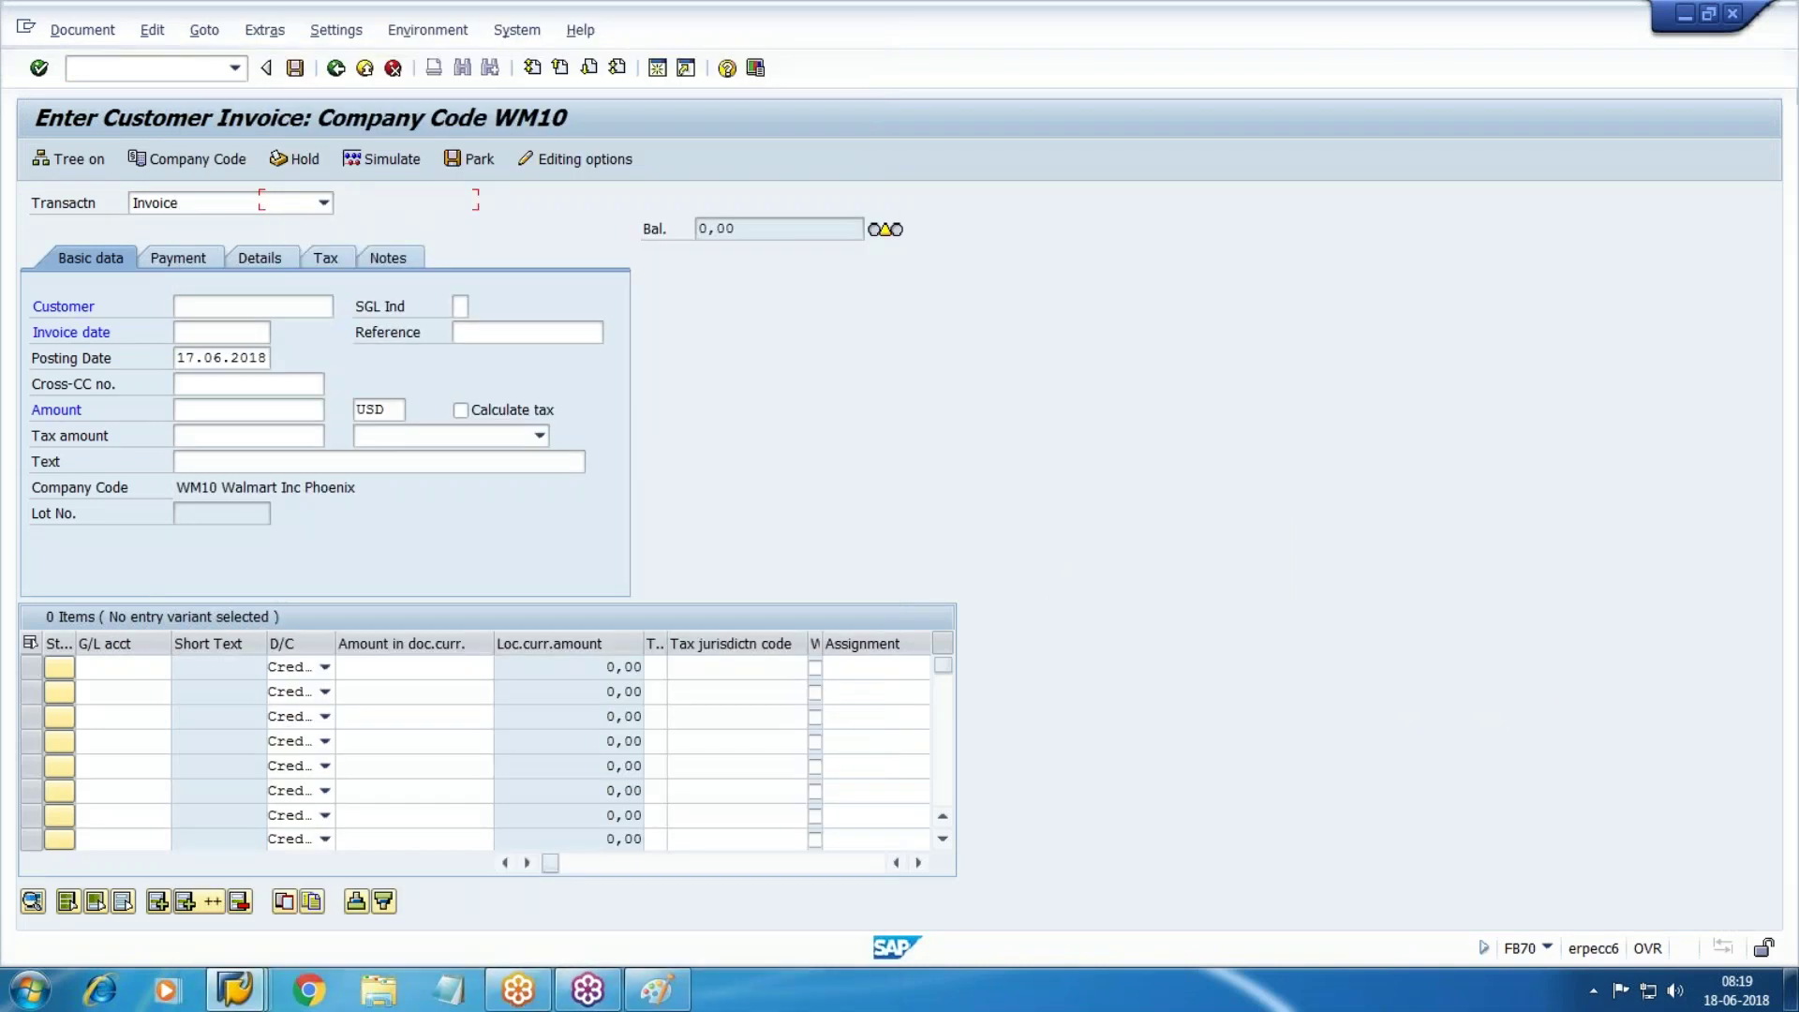
pyautogui.click(221, 332)
pyautogui.write('15.06.2018')
pyautogui.press('Tab')
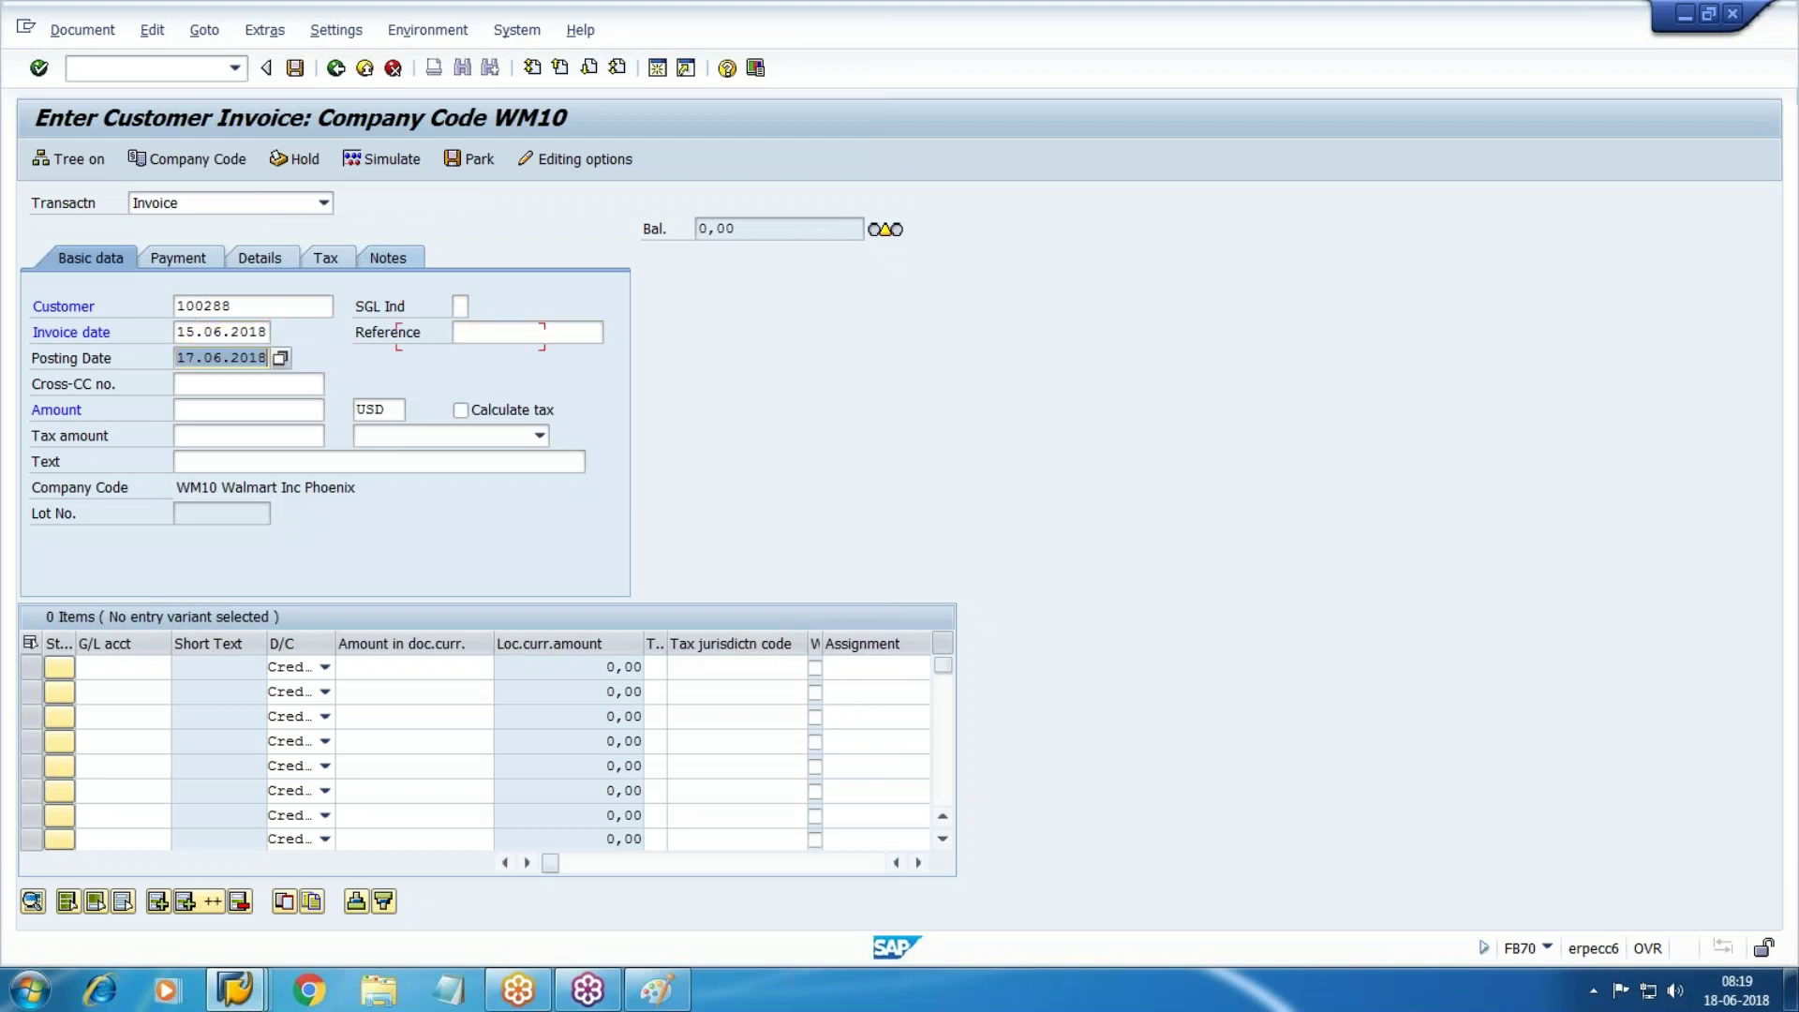
pyautogui.write('15.06.20')
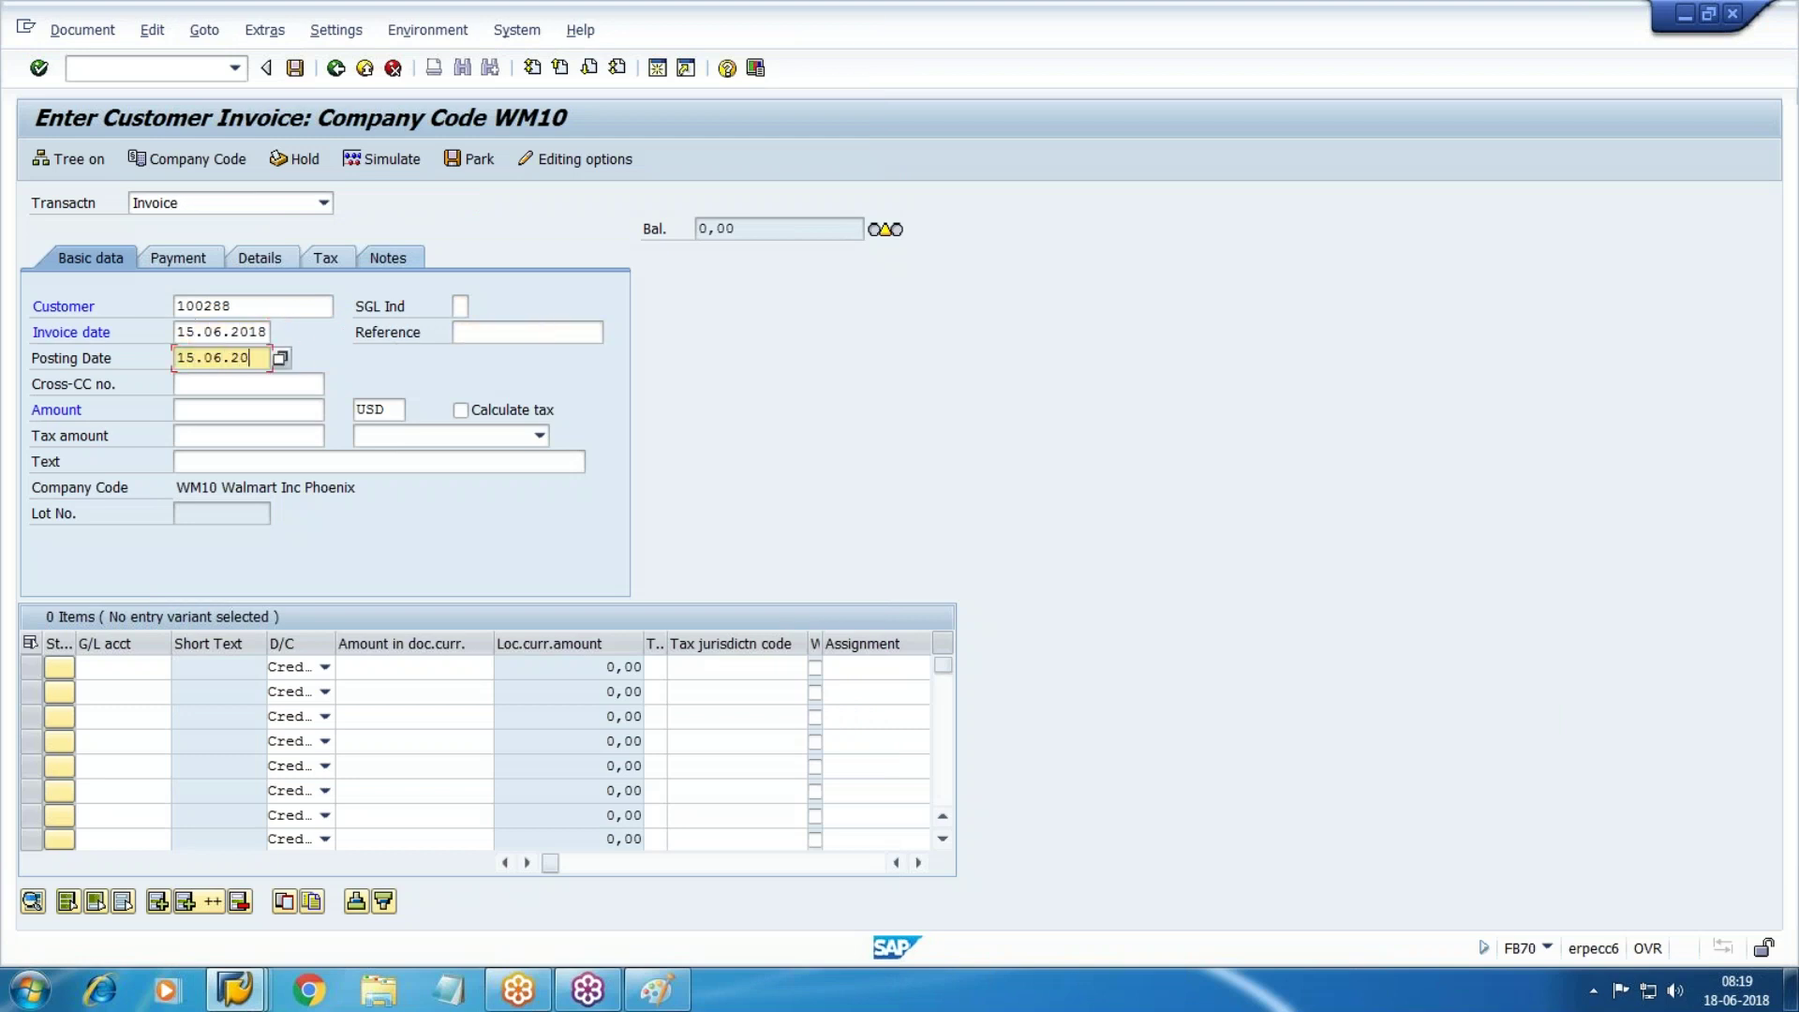
pyautogui.write('18')
pyautogui.press('Tab')
# Set the customer invoice amount to 18000, keeping USD as the currency
pyautogui.write('18000')
pyautogui.press('Tab')
pyautogui.press('Tab')
pyautogui.press('Tab')
pyautogui.press('Tab')
pyautogui.press('Tab')
pyautogui.press('Tab')
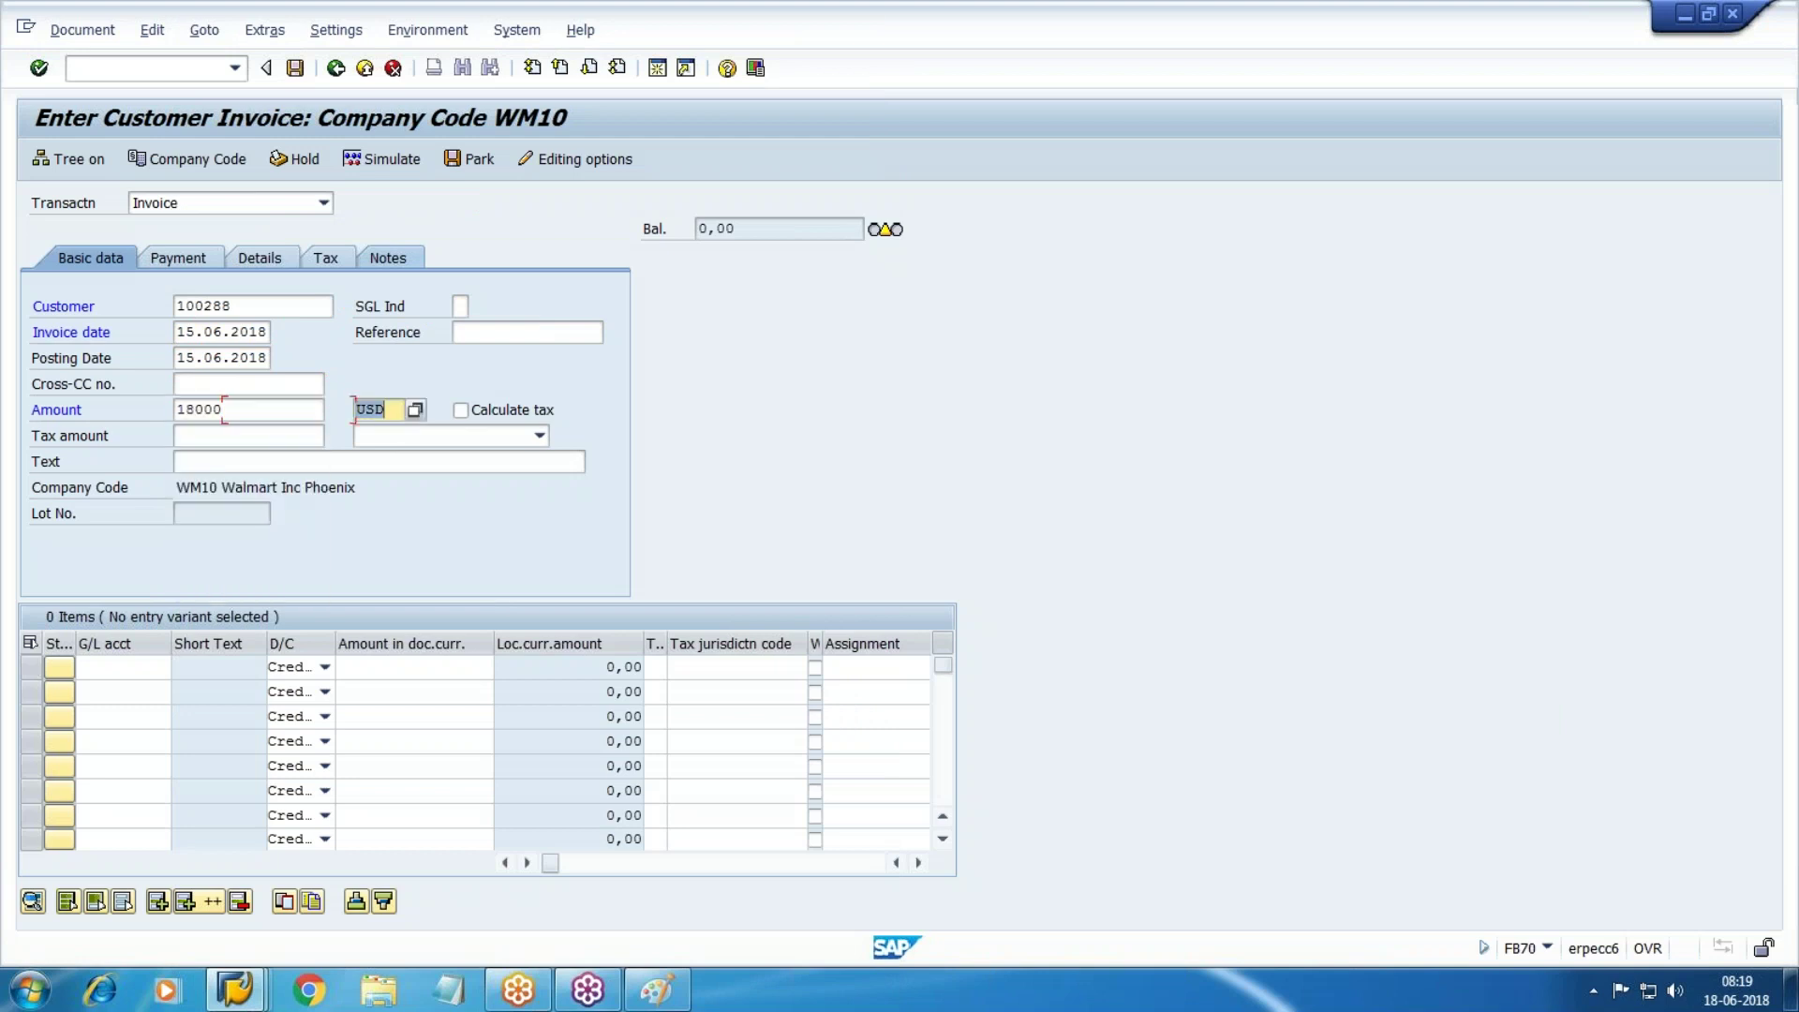
pyautogui.press('Tab')
pyautogui.hotkey('shift', 'Tab')
# Look up the WM10 general ledger accounts and assign the Sales account 2003 to the first invoice line item
pyautogui.press('Return')
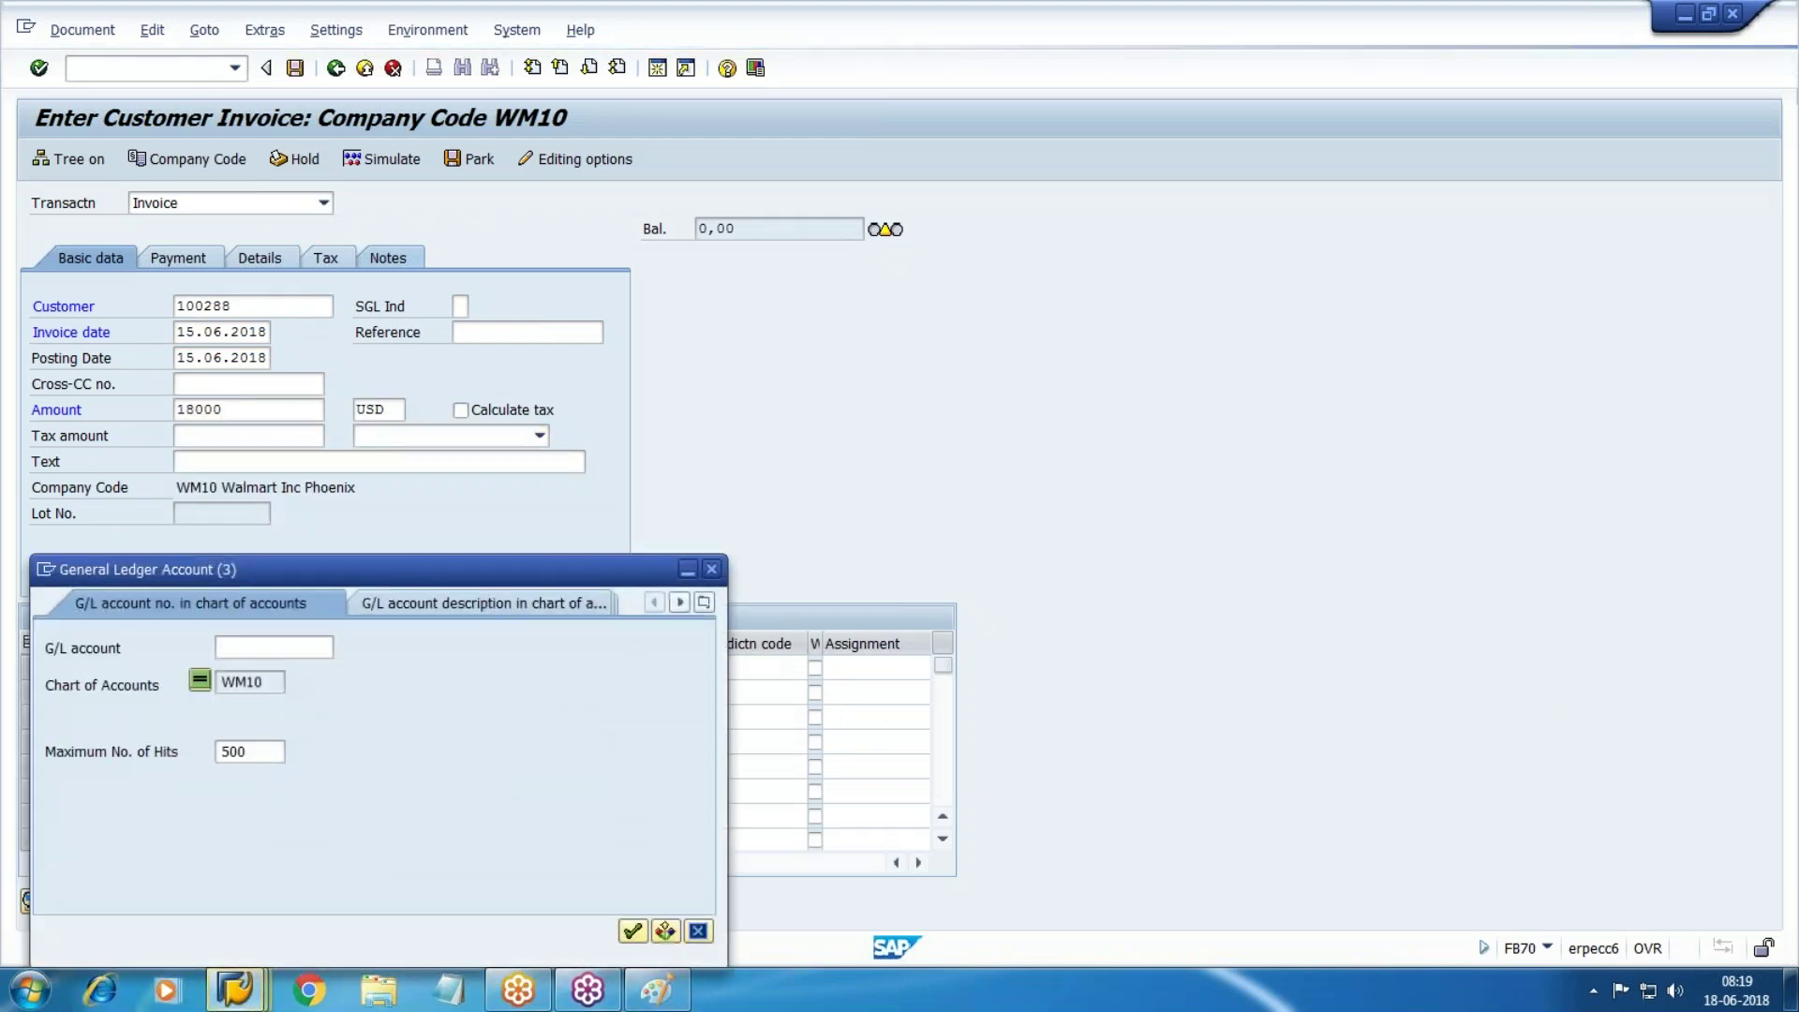
pyautogui.press('Return')
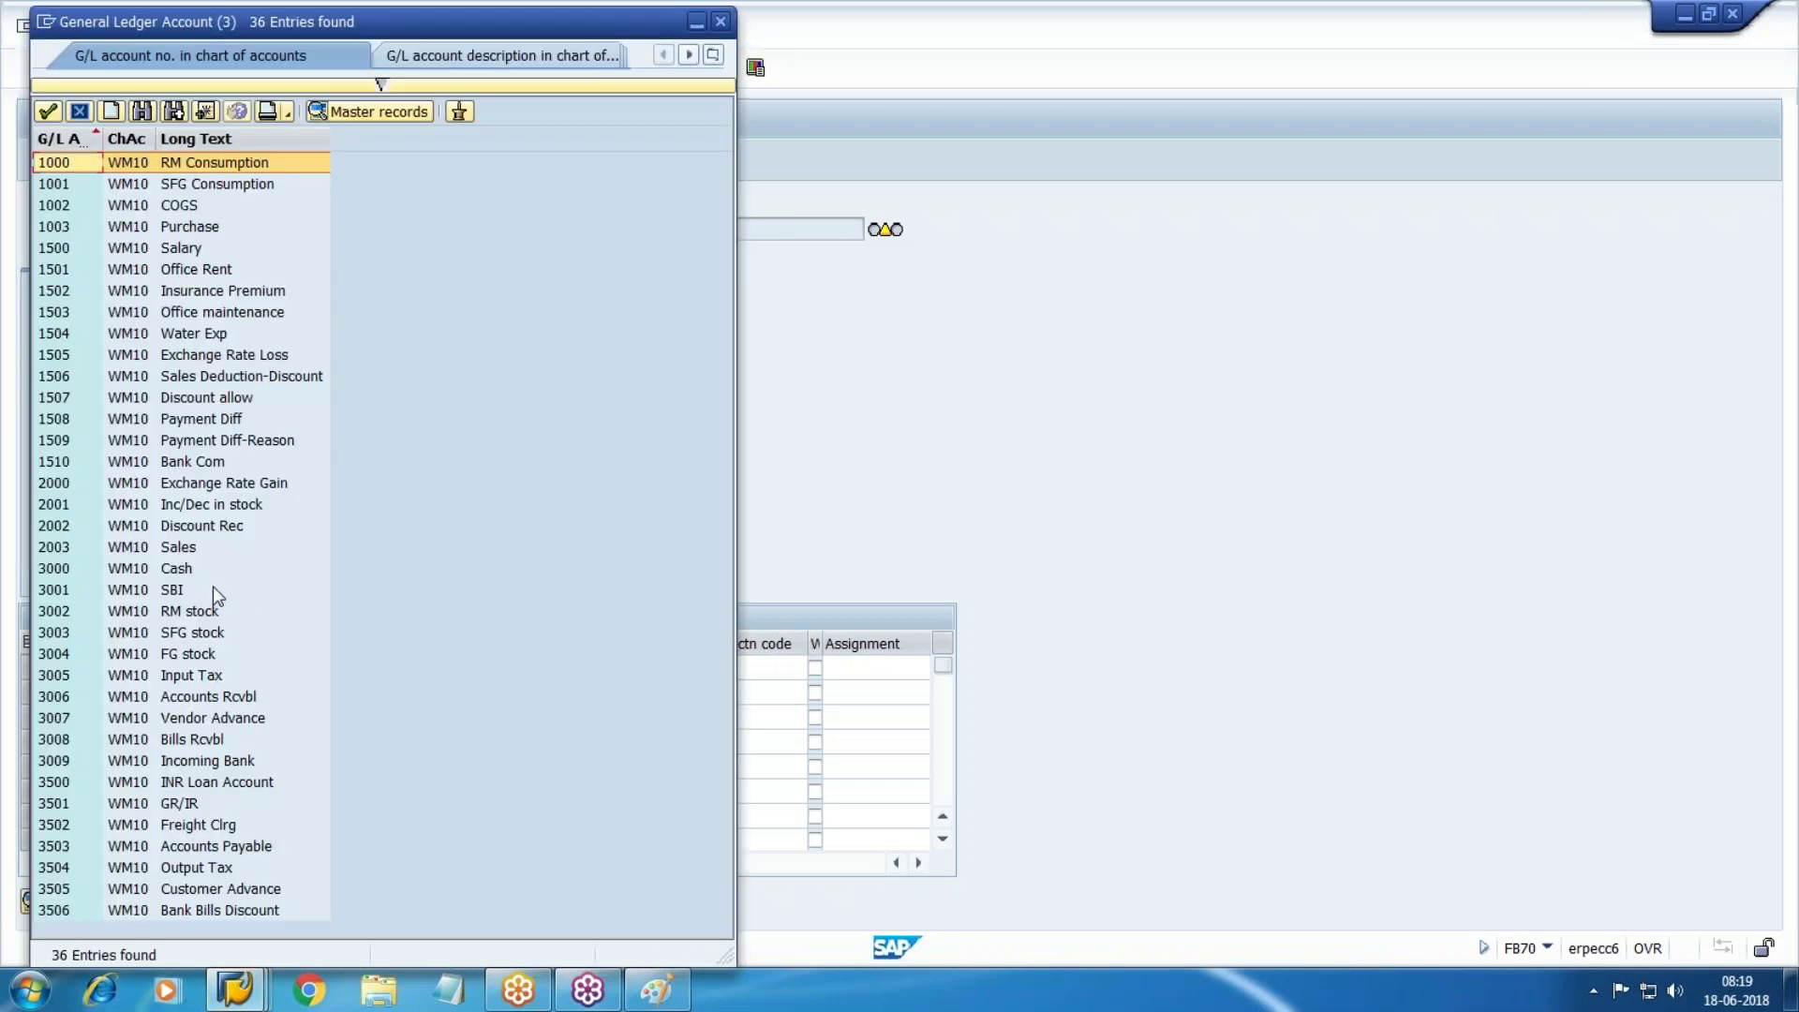
pyautogui.click(189, 551)
pyautogui.doubleClick(189, 551)
pyautogui.press('Tab')
pyautogui.press('Tab')
pyautogui.press('Tab')
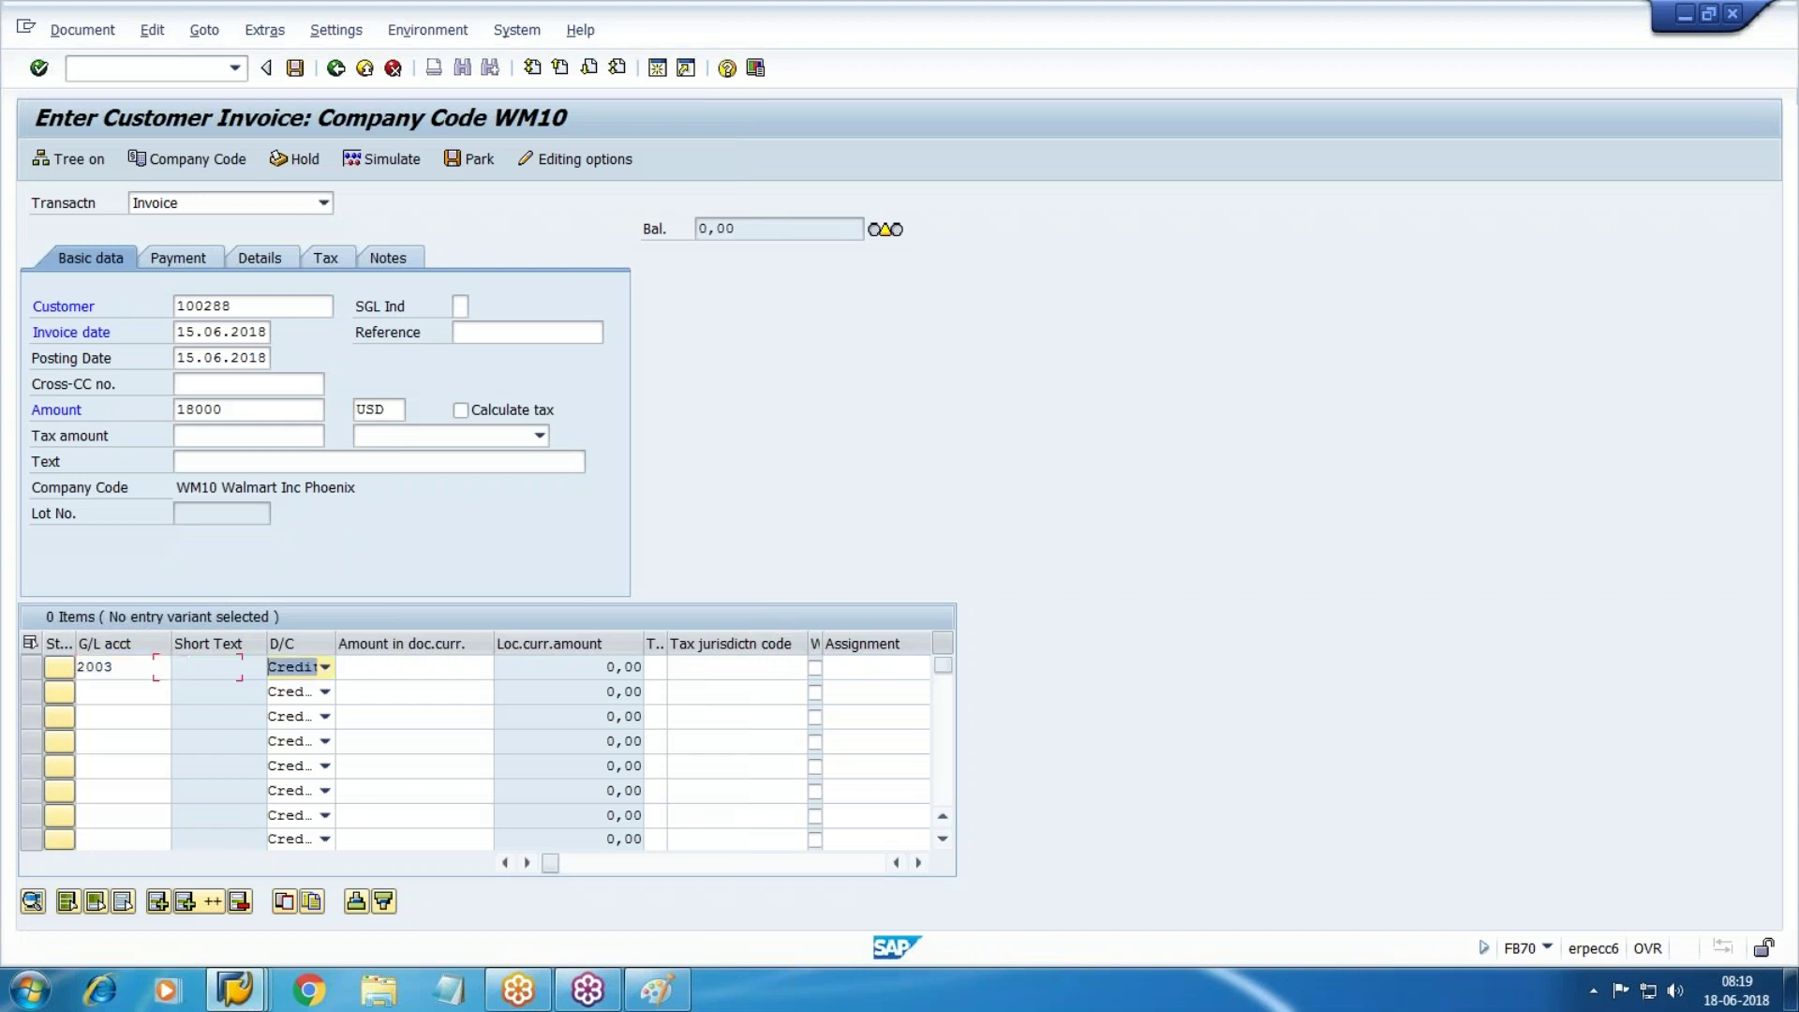
# Enter * as the Sales line item's amount and "Sales" as its text
pyautogui.press('Tab')
pyautogui.press('Tab')
pyautogui.press('Tab')
pyautogui.press('Tab')
pyautogui.press('Tab')
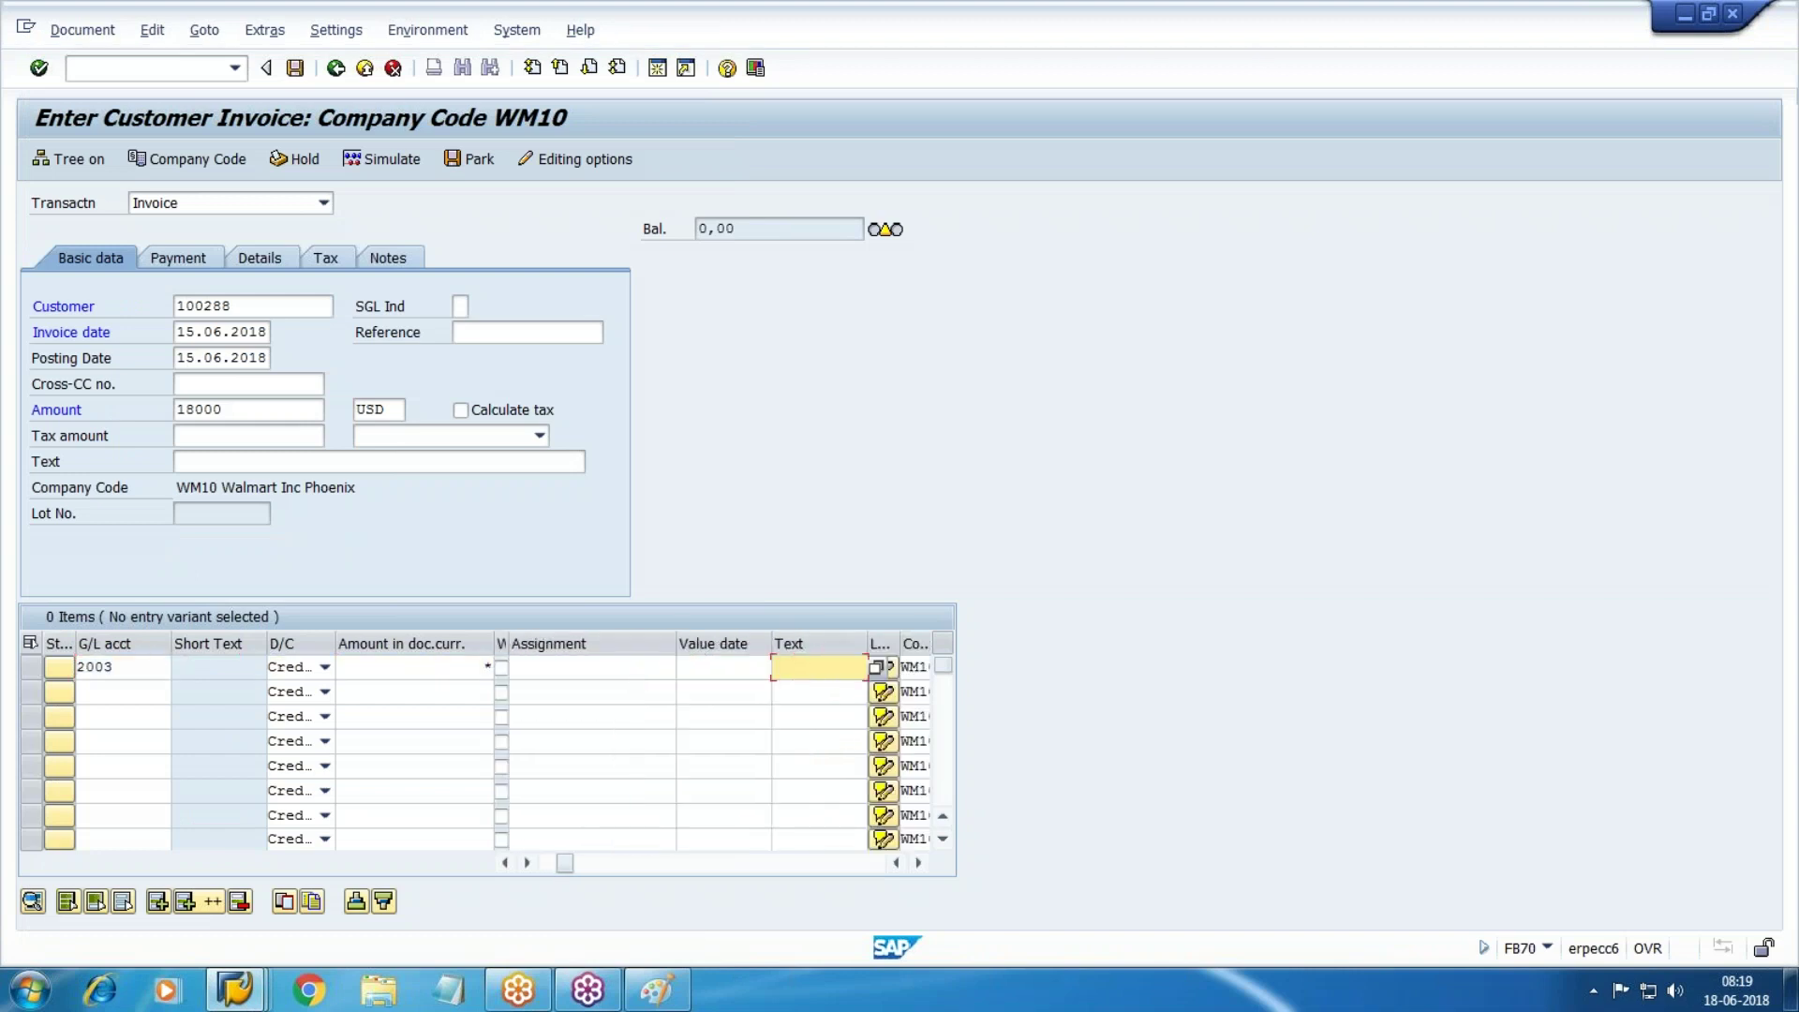
pyautogui.write('A')
pyautogui.press('BackSpace')
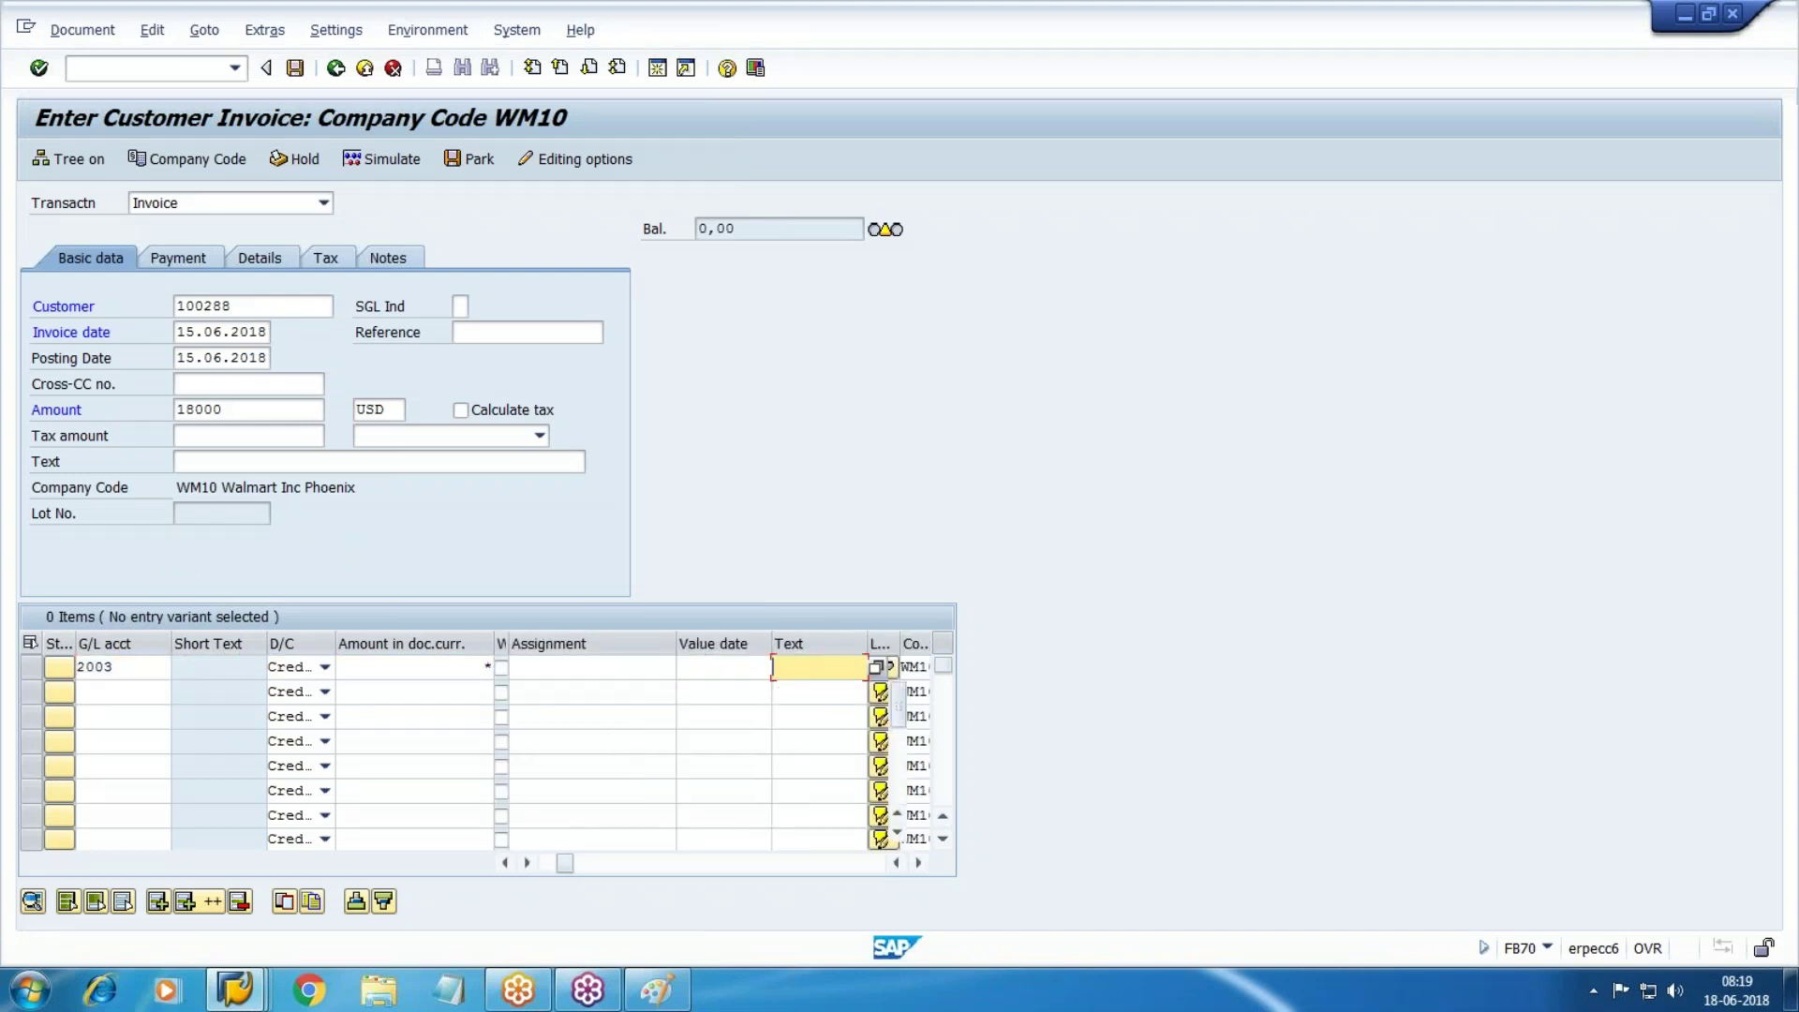
pyautogui.write('Sales')
pyautogui.hotkey('shift', 'Home')
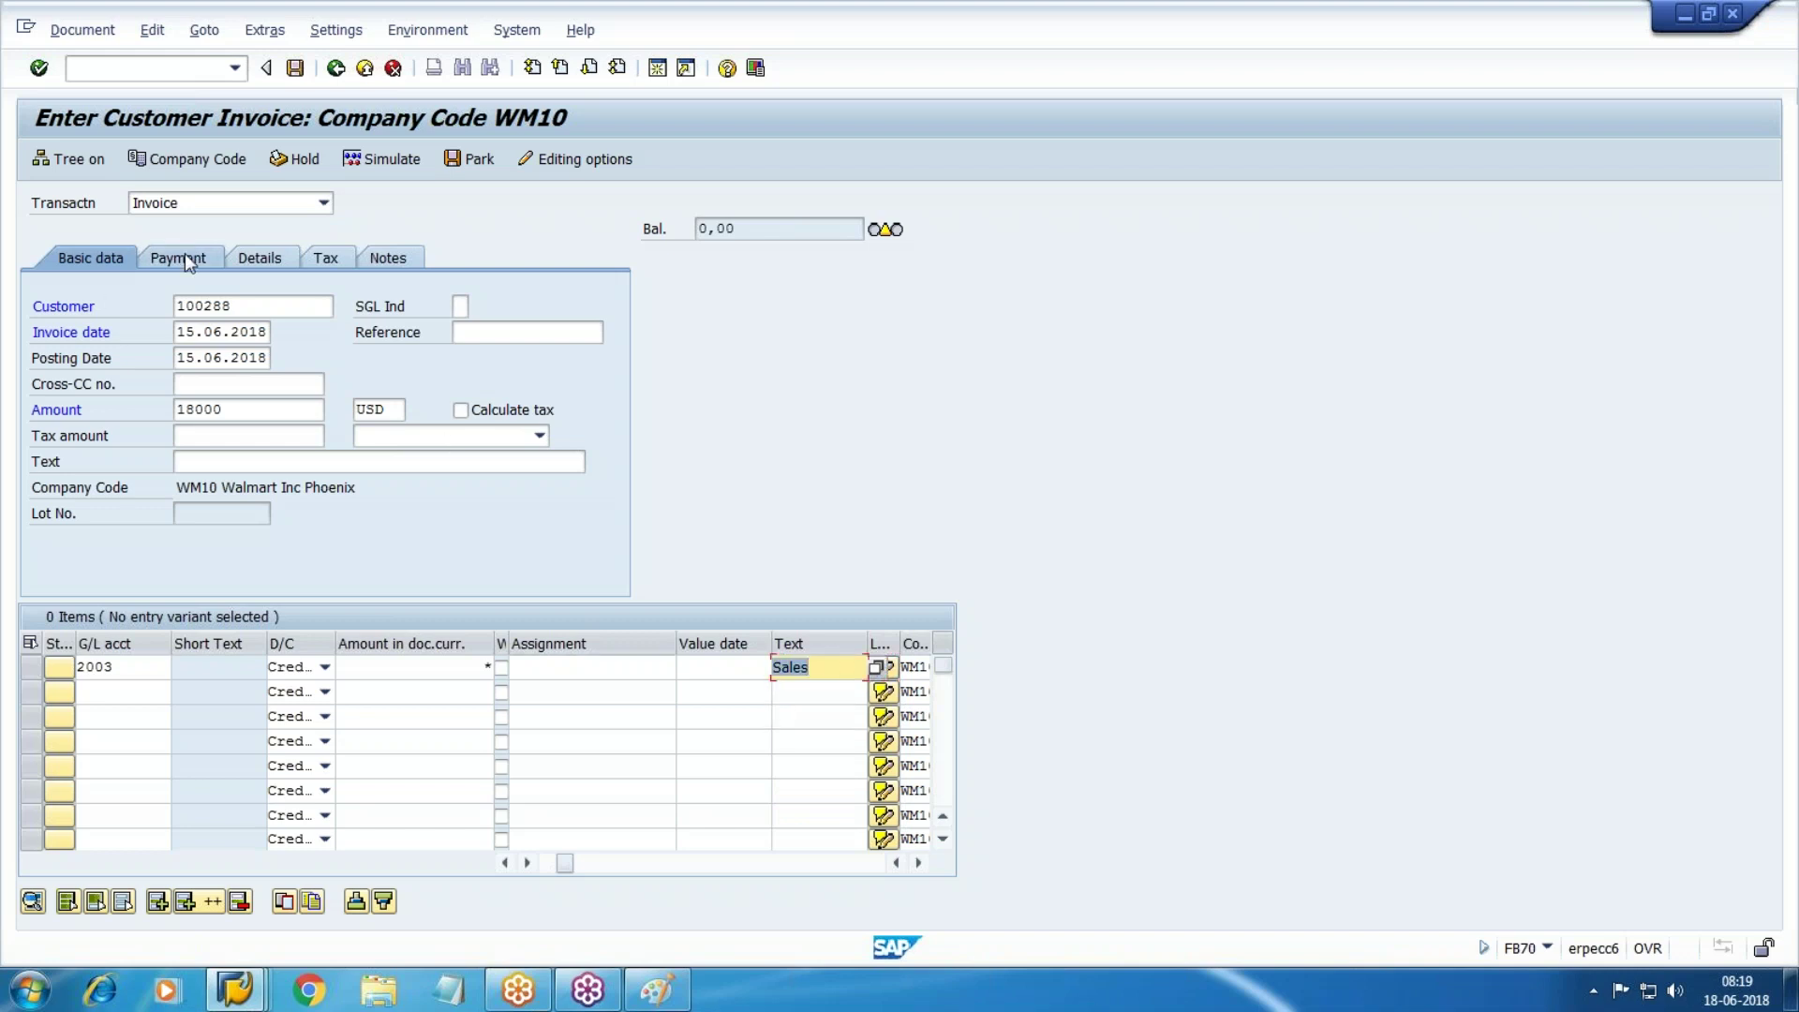
# Enter 15.06.2018 as the invoice's baseline date, accept the tax and due date warnings, and post the invoice
pyautogui.press('Return')
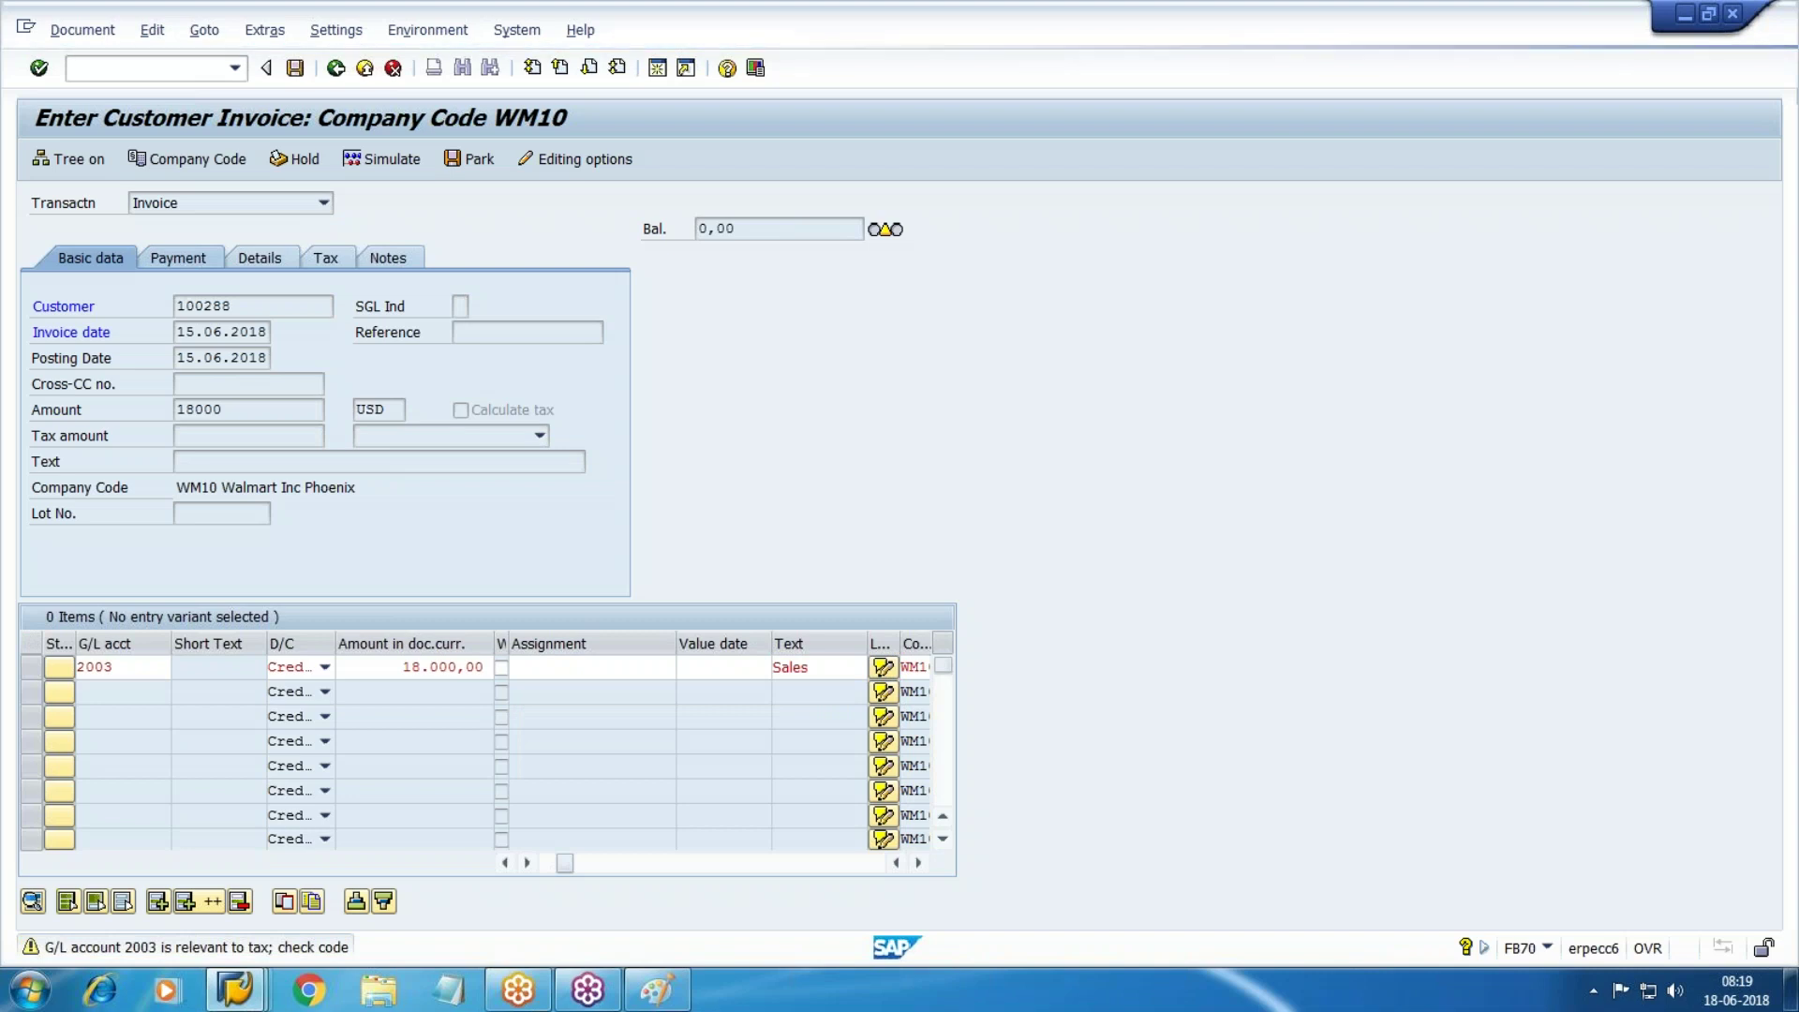
pyautogui.write('15.')
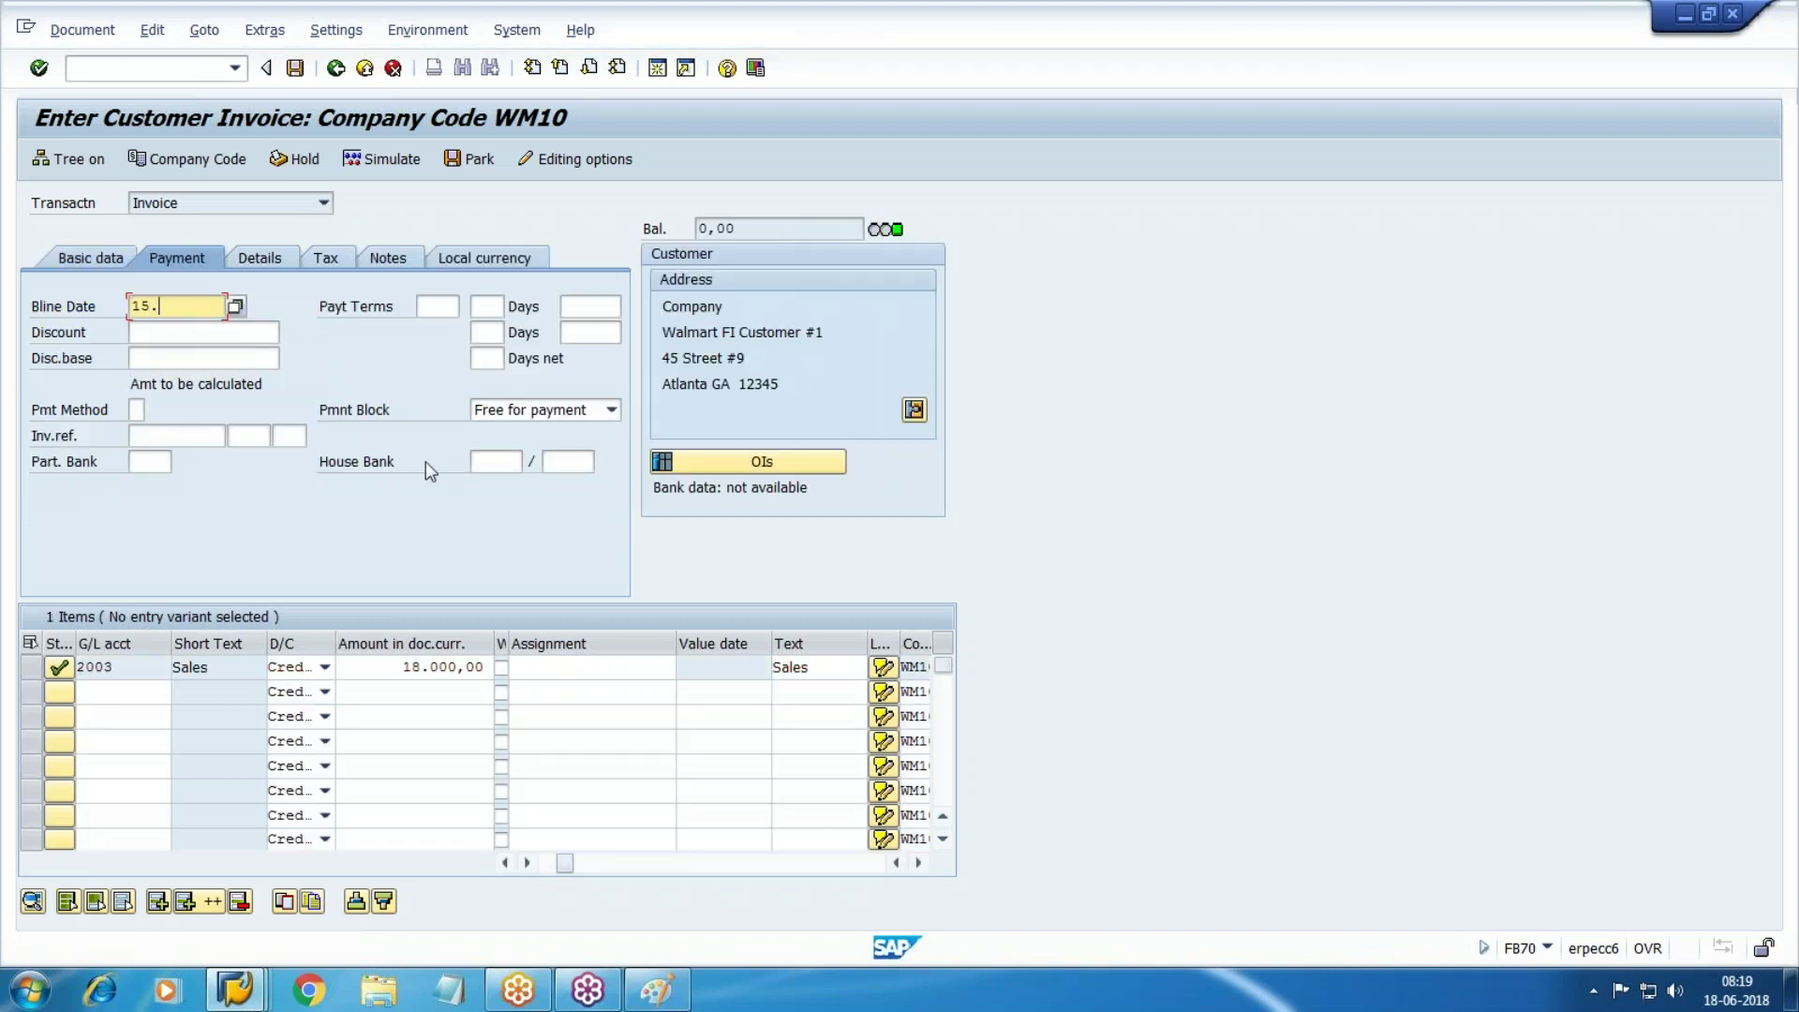
pyautogui.write('06.2018')
pyautogui.press('Return')
pyautogui.press('Return')
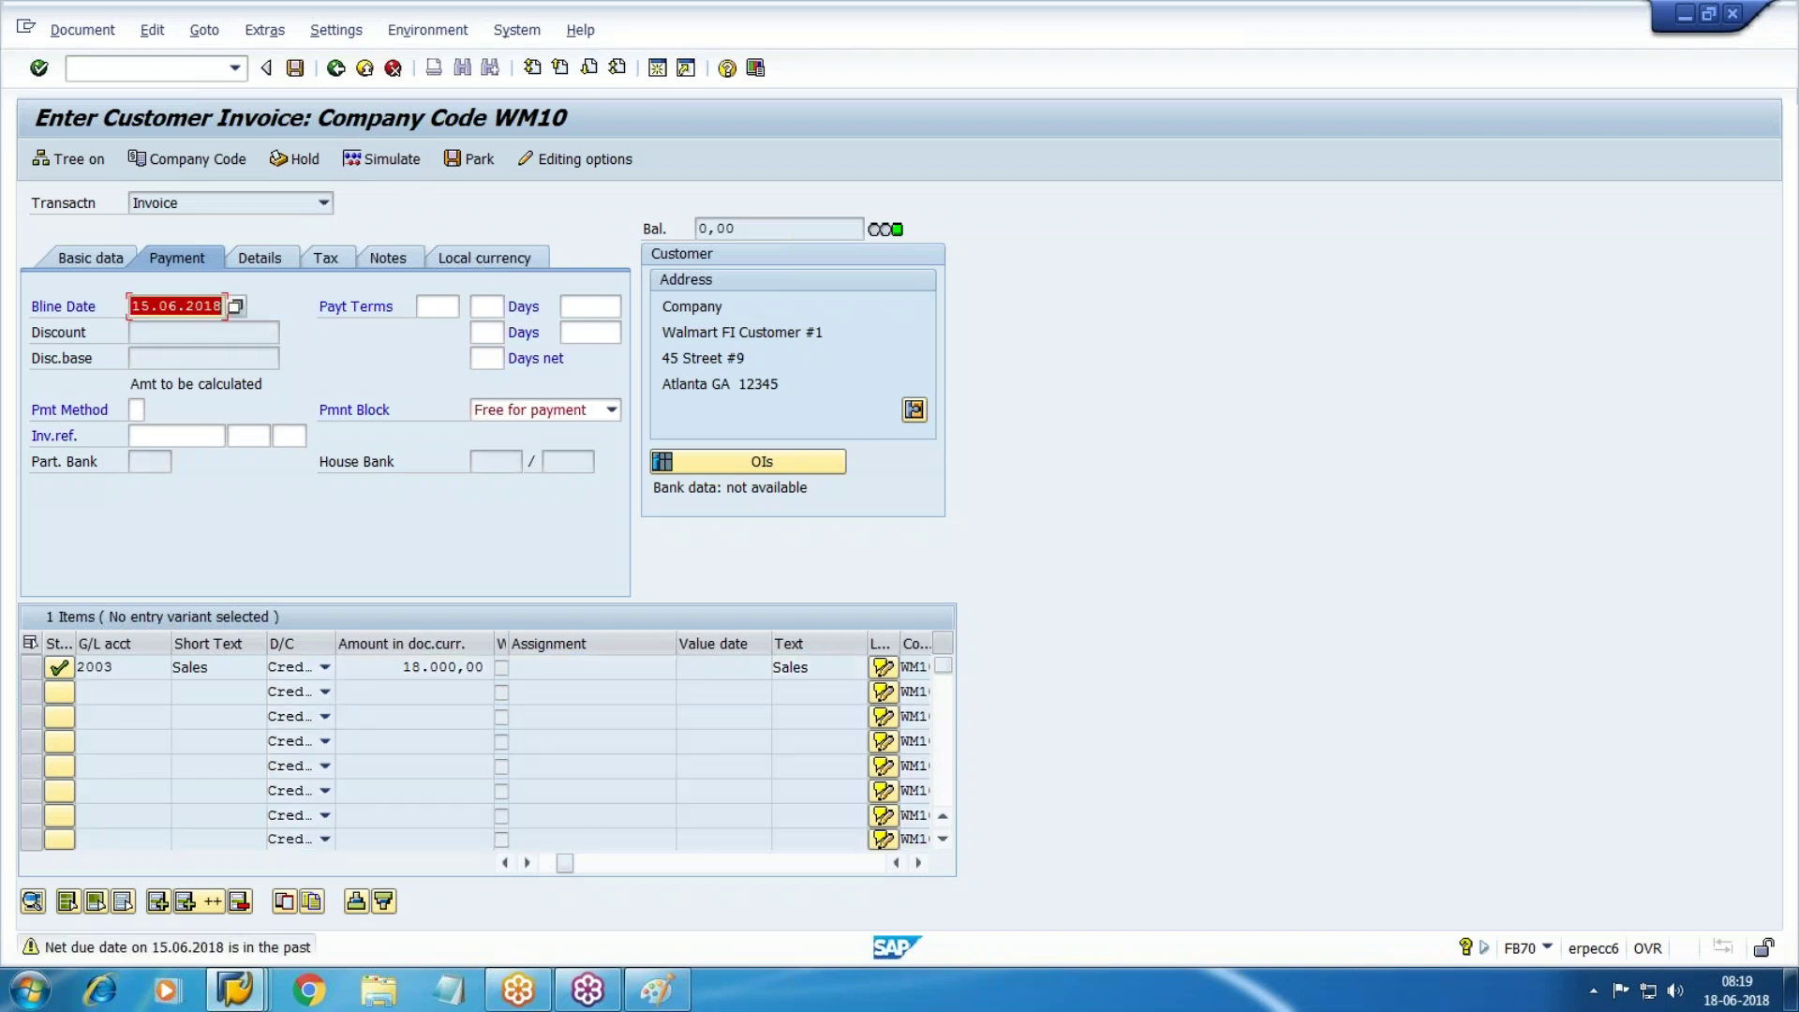
pyautogui.press('Return')
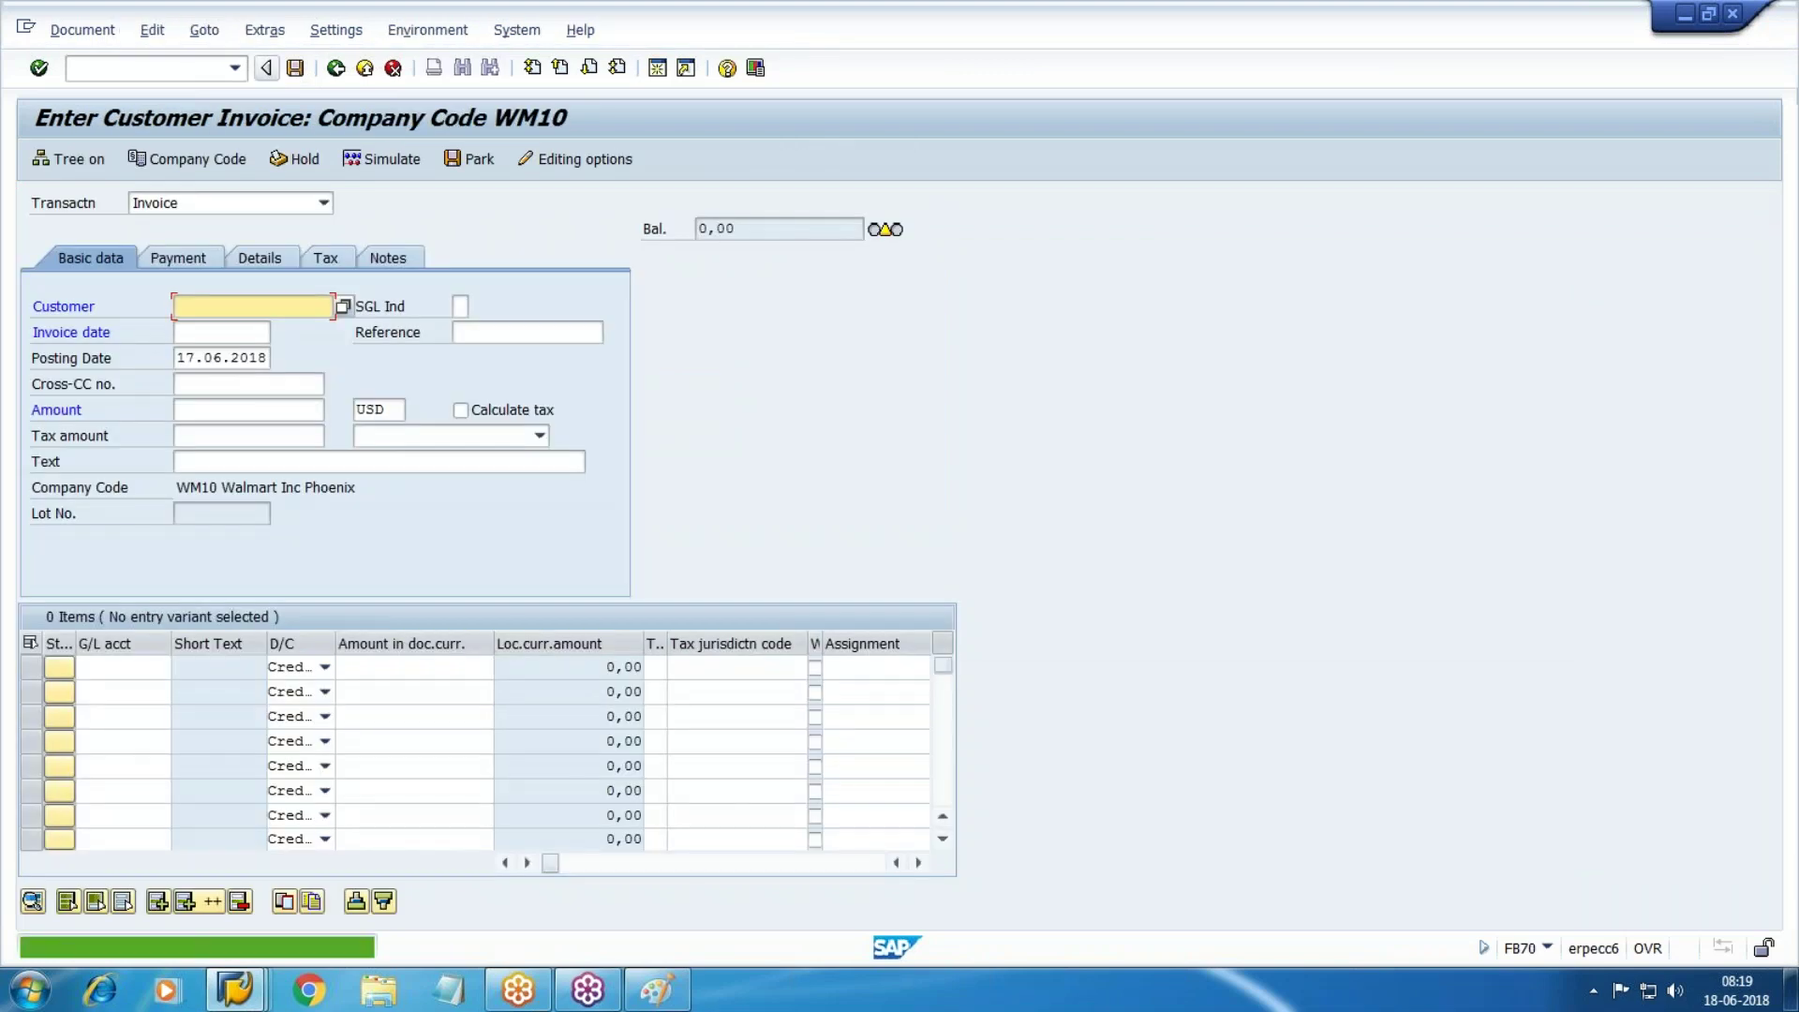
# Switch to the Customer Line Item Display session and list the customer's line items in company code WM10
pyautogui.click(242, 995)
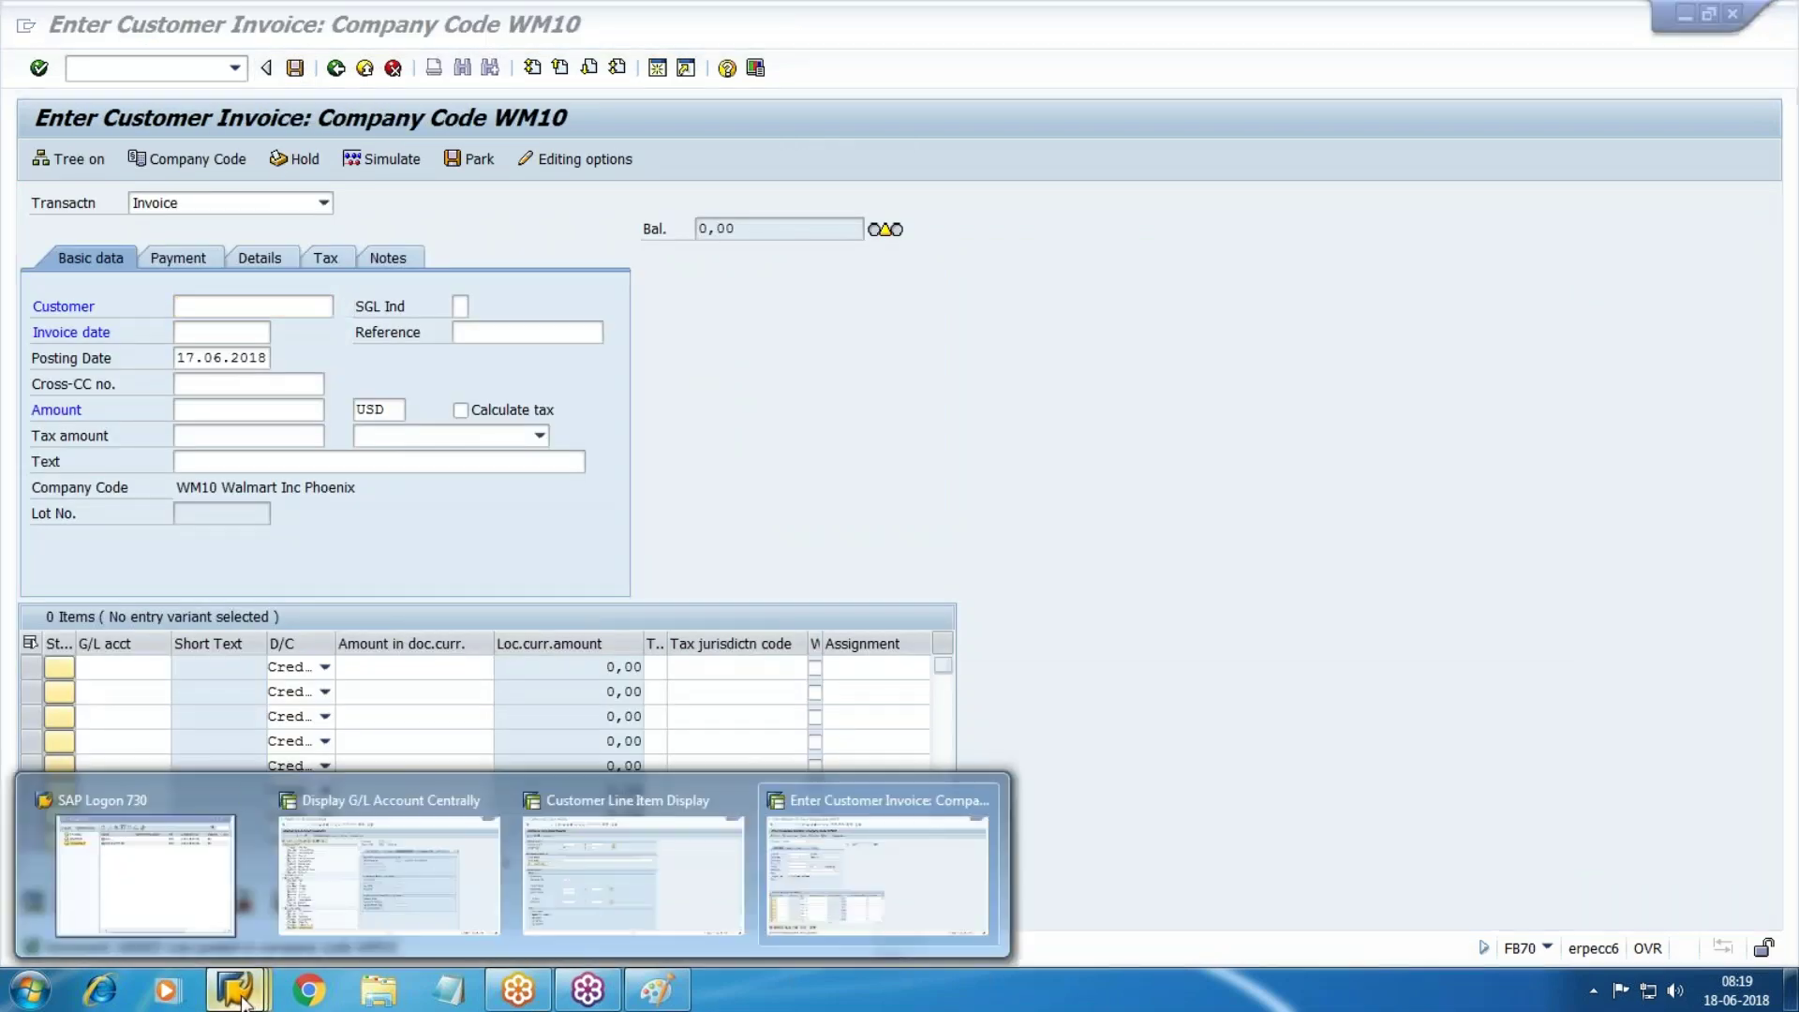
pyautogui.click(667, 857)
pyautogui.click(40, 159)
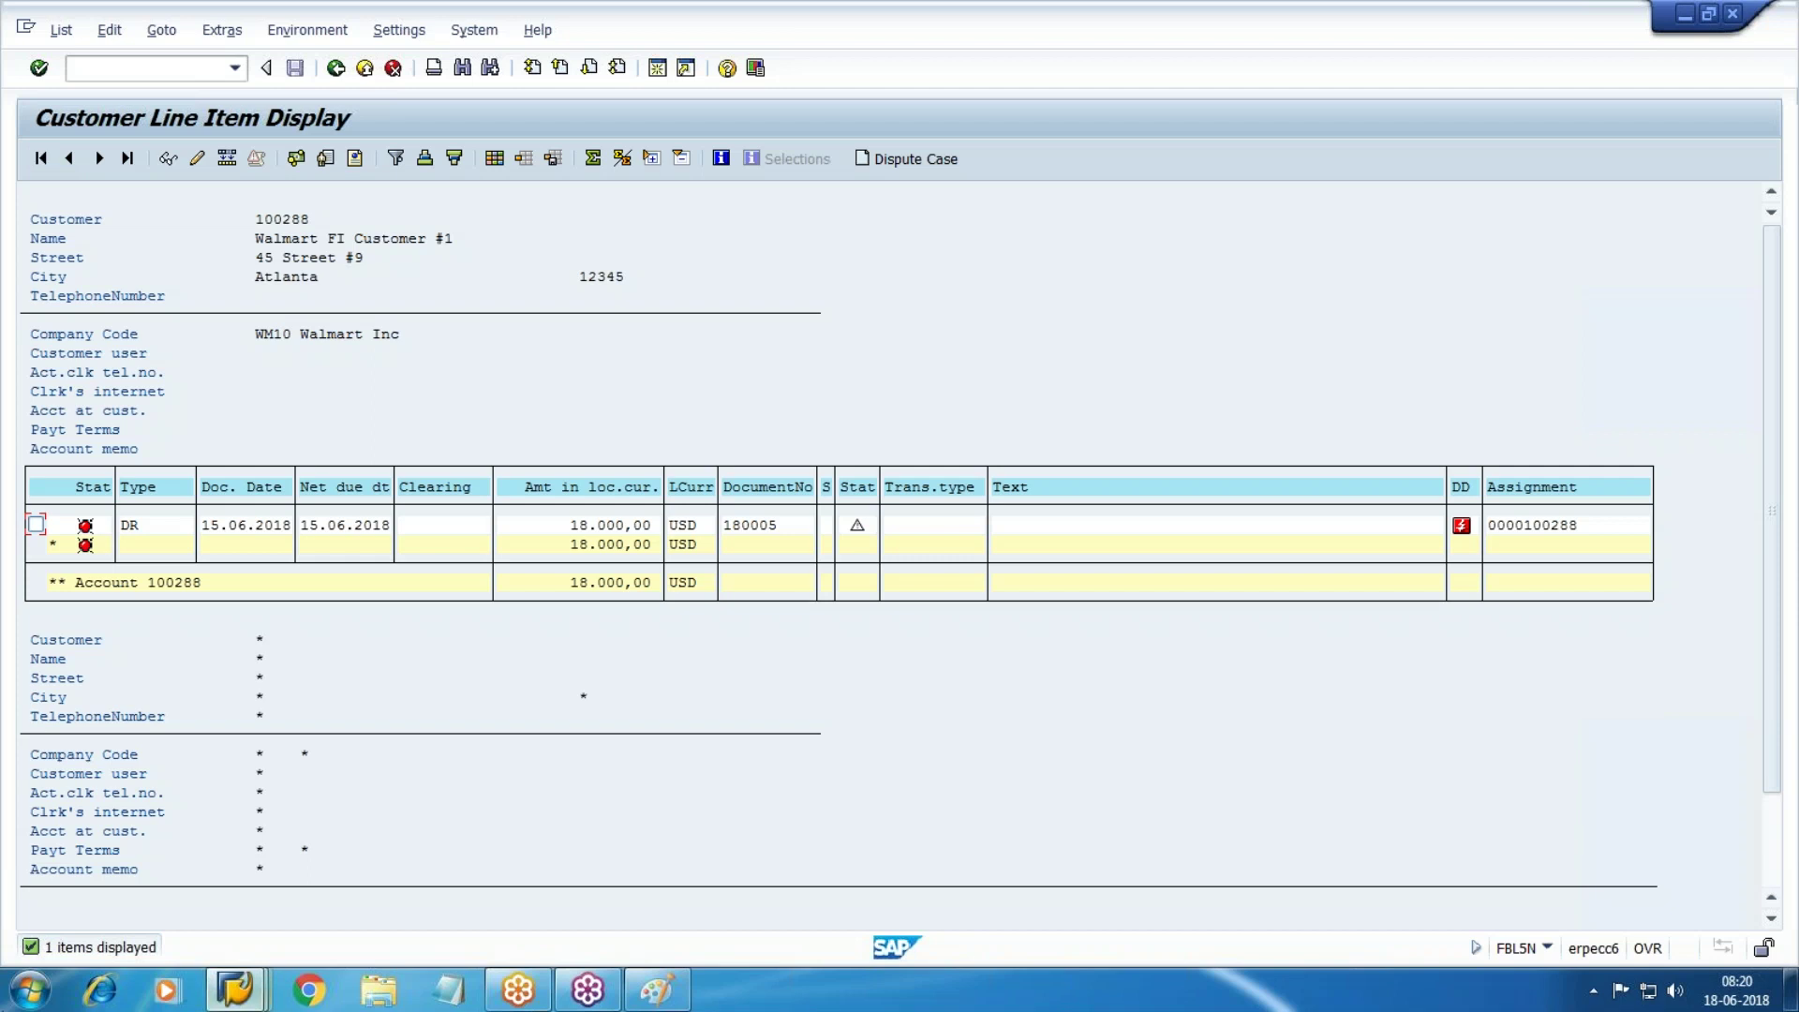
# Switch to Notepad and write "Cash Dr" with "Customer" on the line below
pyautogui.click(449, 991)
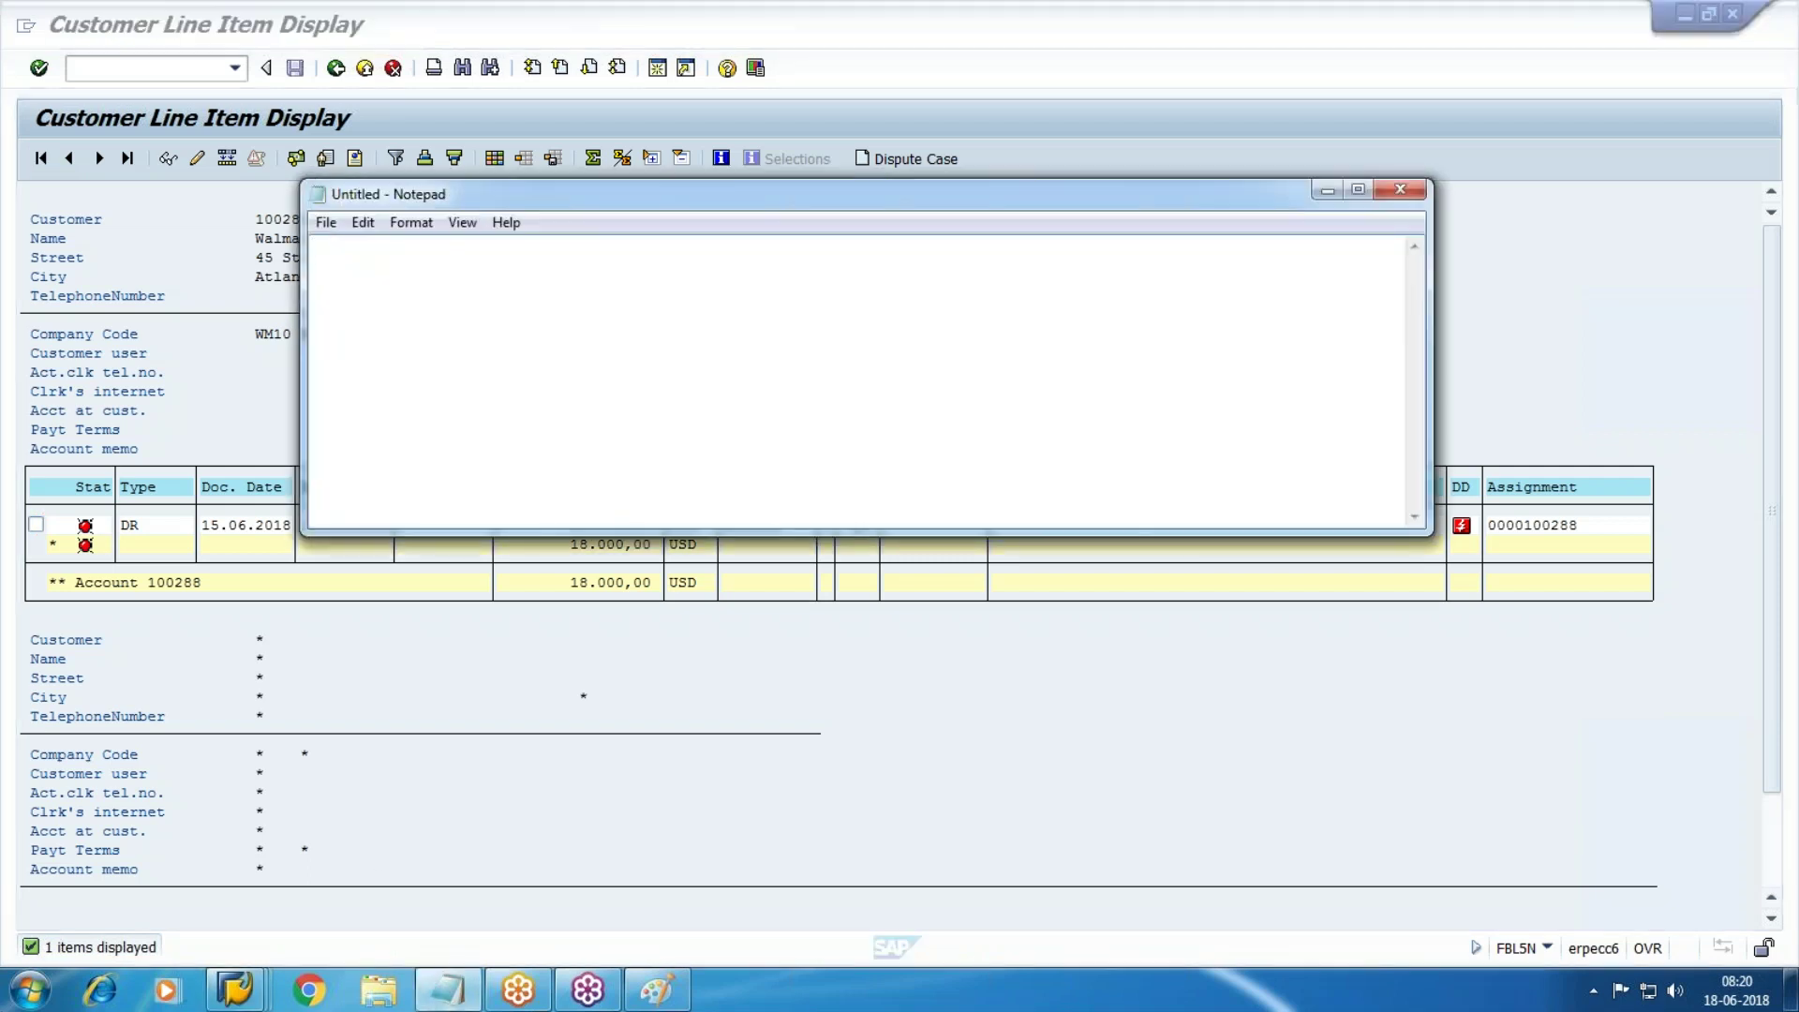
pyautogui.write('Cahs a')
pyautogui.press('BackSpace')
pyautogui.press('BackSpace')
pyautogui.press('BackSpace')
pyautogui.press('BackSpace')
pyautogui.press('BackSpace')
pyautogui.write('asg')
pyautogui.press('BackSpace')
pyautogui.write('h Dr')
pyautogui.press('Return')
pyautogui.write('Customer ')
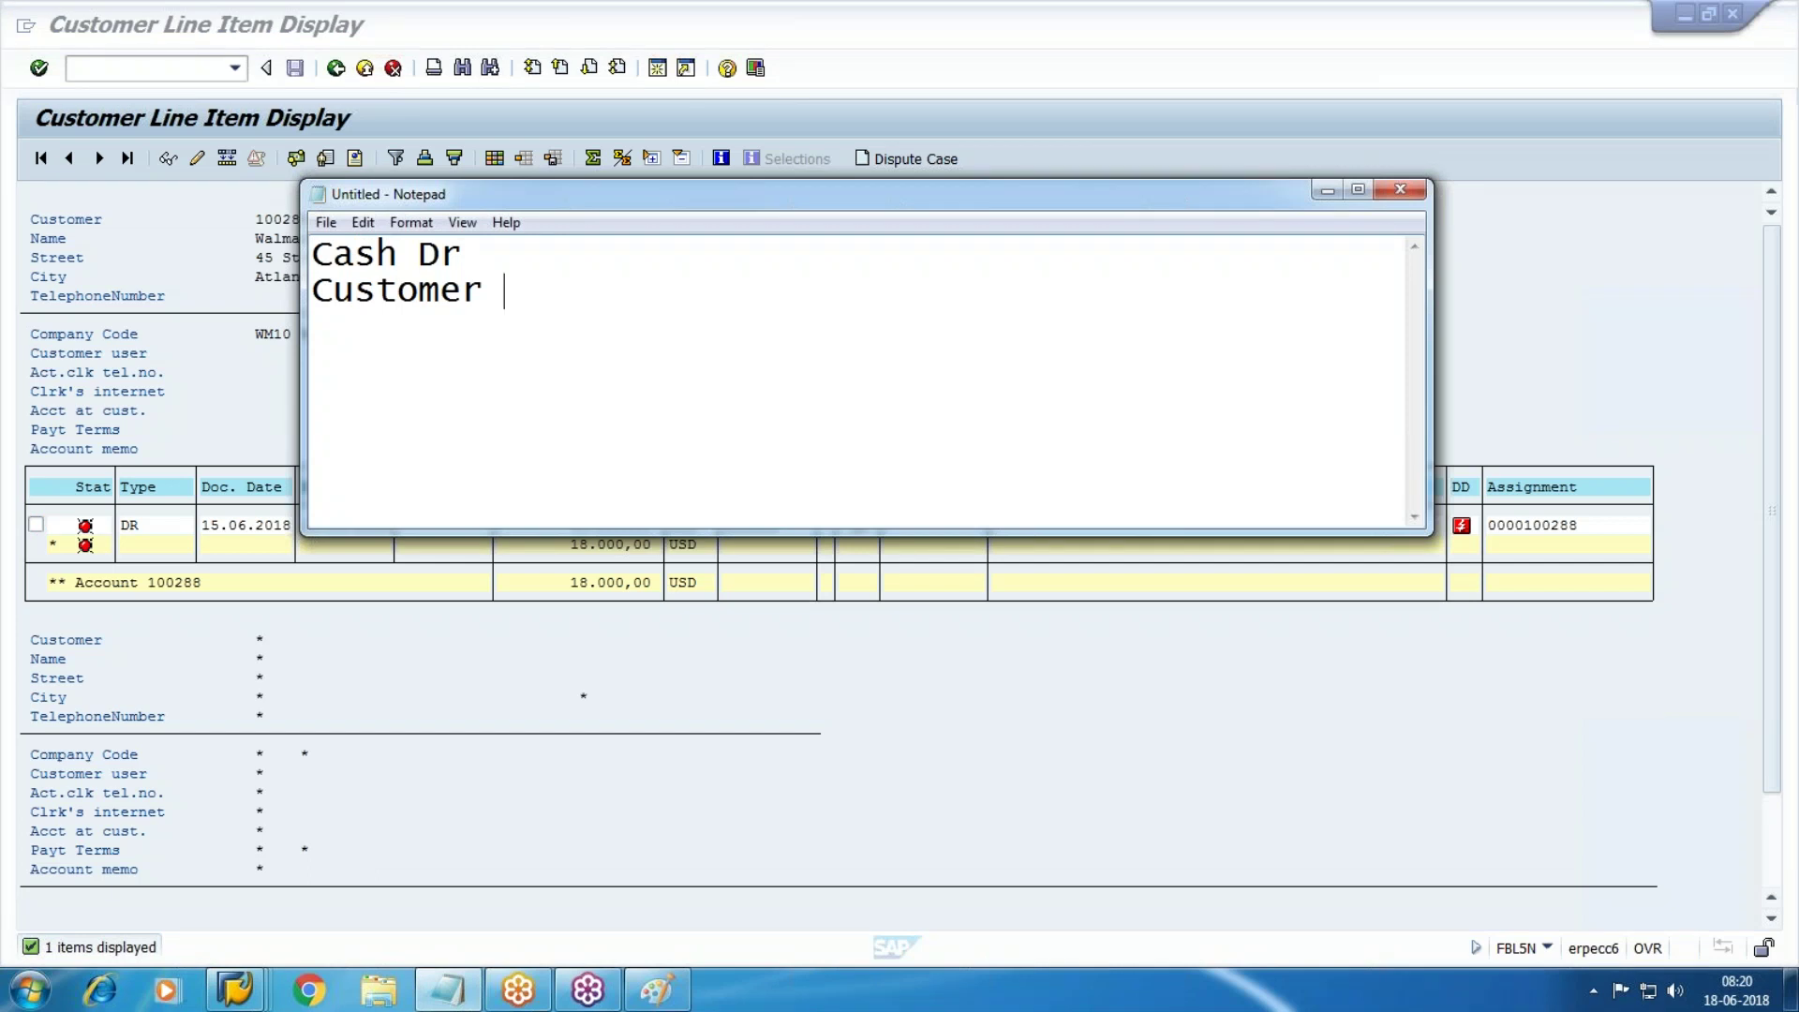
# Add the amount 18000 to both the Cash Dr line and the Customer line of the note
pyautogui.write('1')
pyautogui.write('000')
pyautogui.press('BackSpace')
pyautogui.press('BackSpace')
pyautogui.press('BackSpace')
pyautogui.write('800018000')
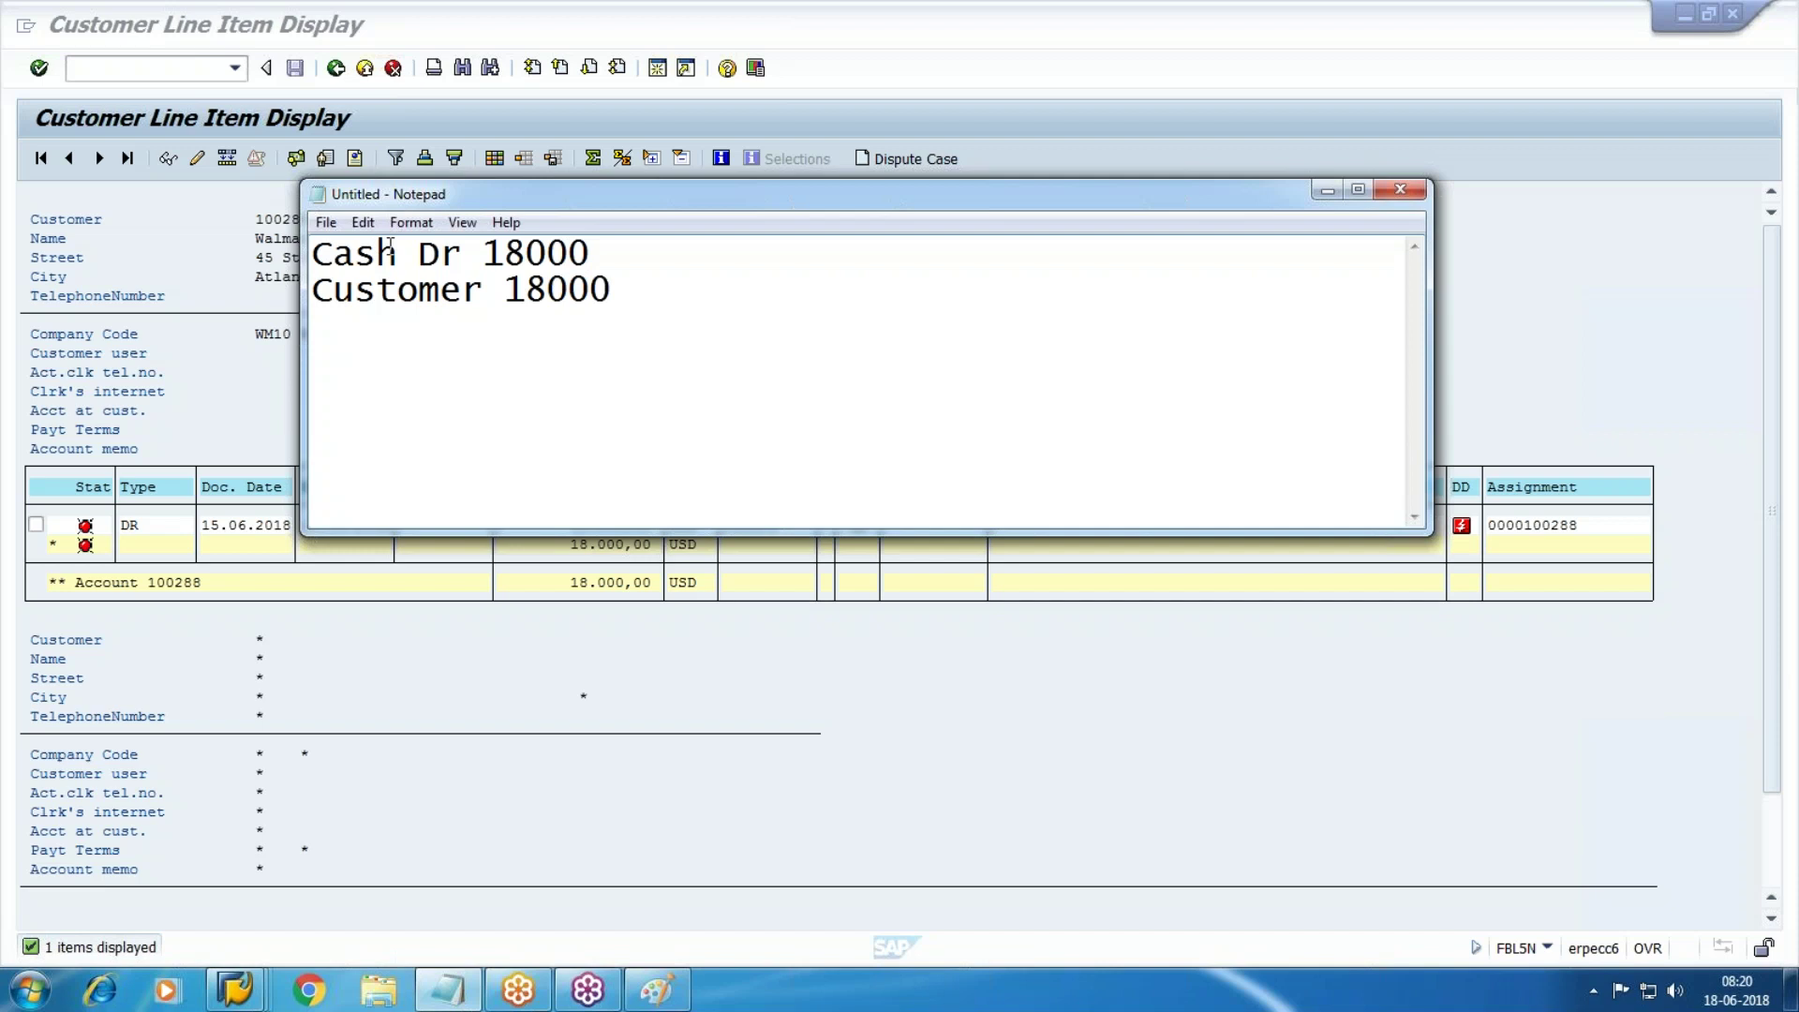
# Replace "Cash" with "Customer" in the note's first line and append "--> Bills Rcvbl" after the amount
pyautogui.moveTo(398, 253); pyautogui.dragTo(312, 254)
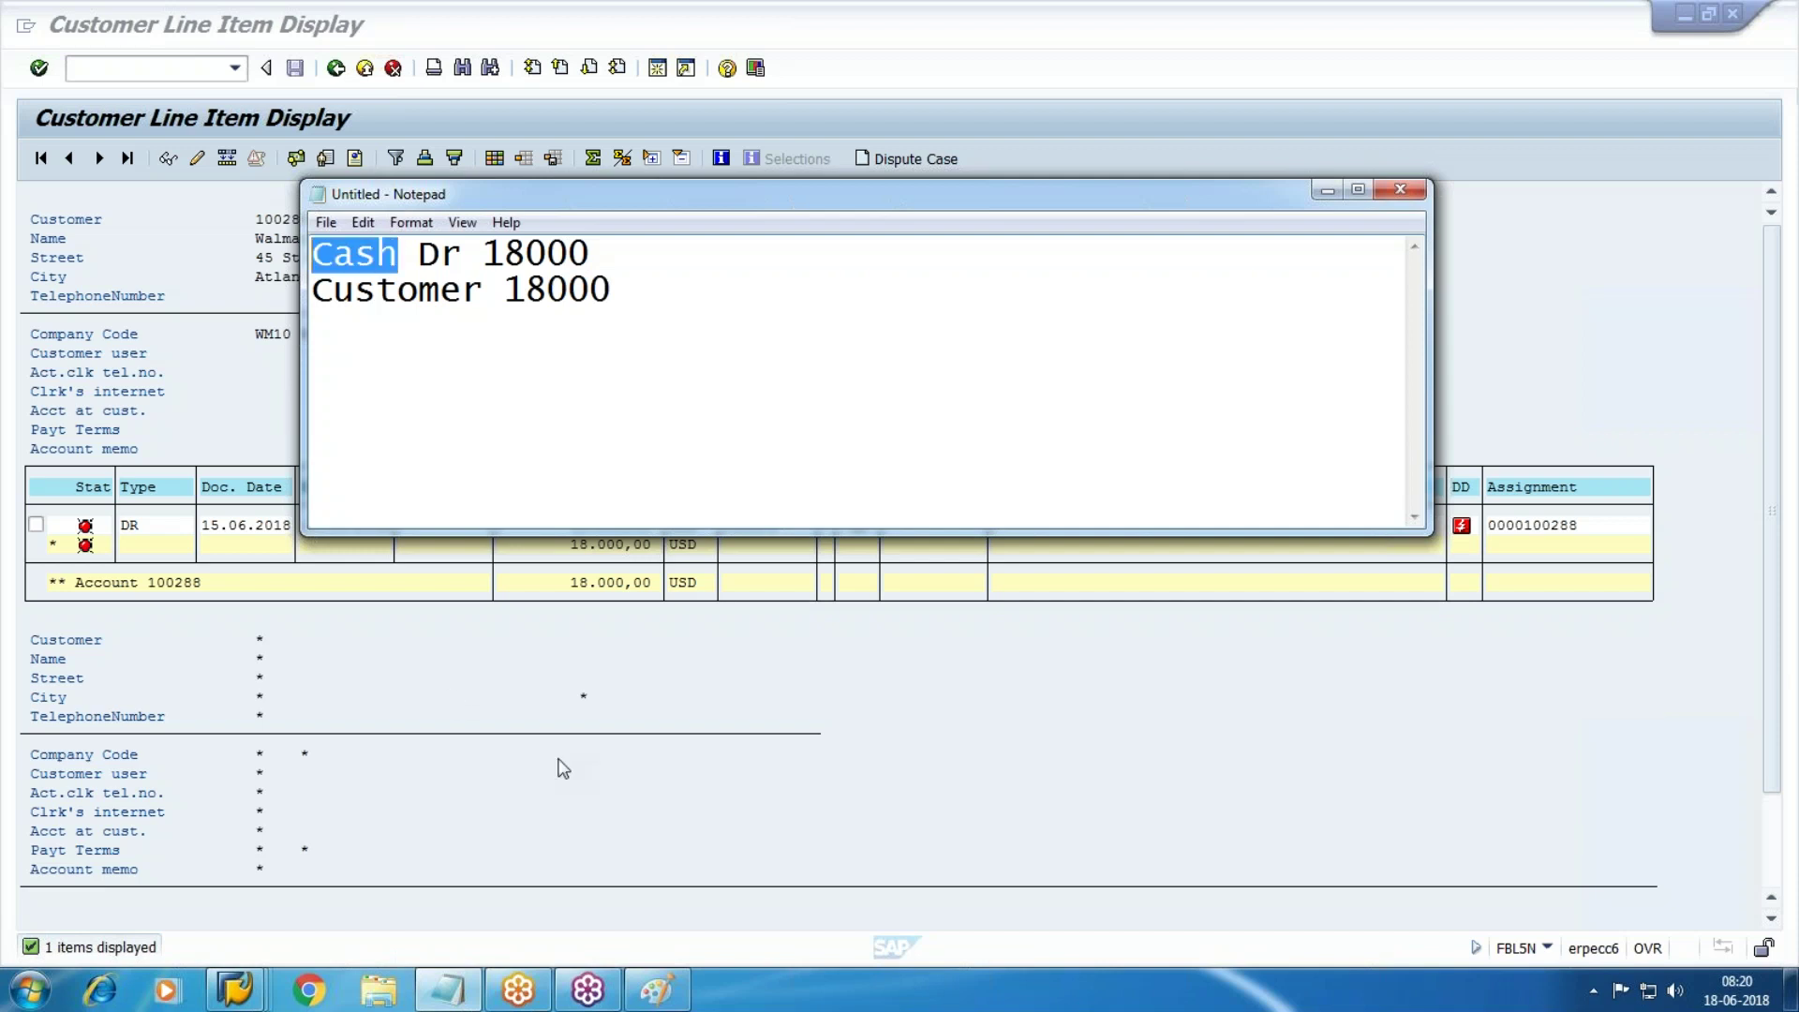
pyautogui.press('BackSpace')
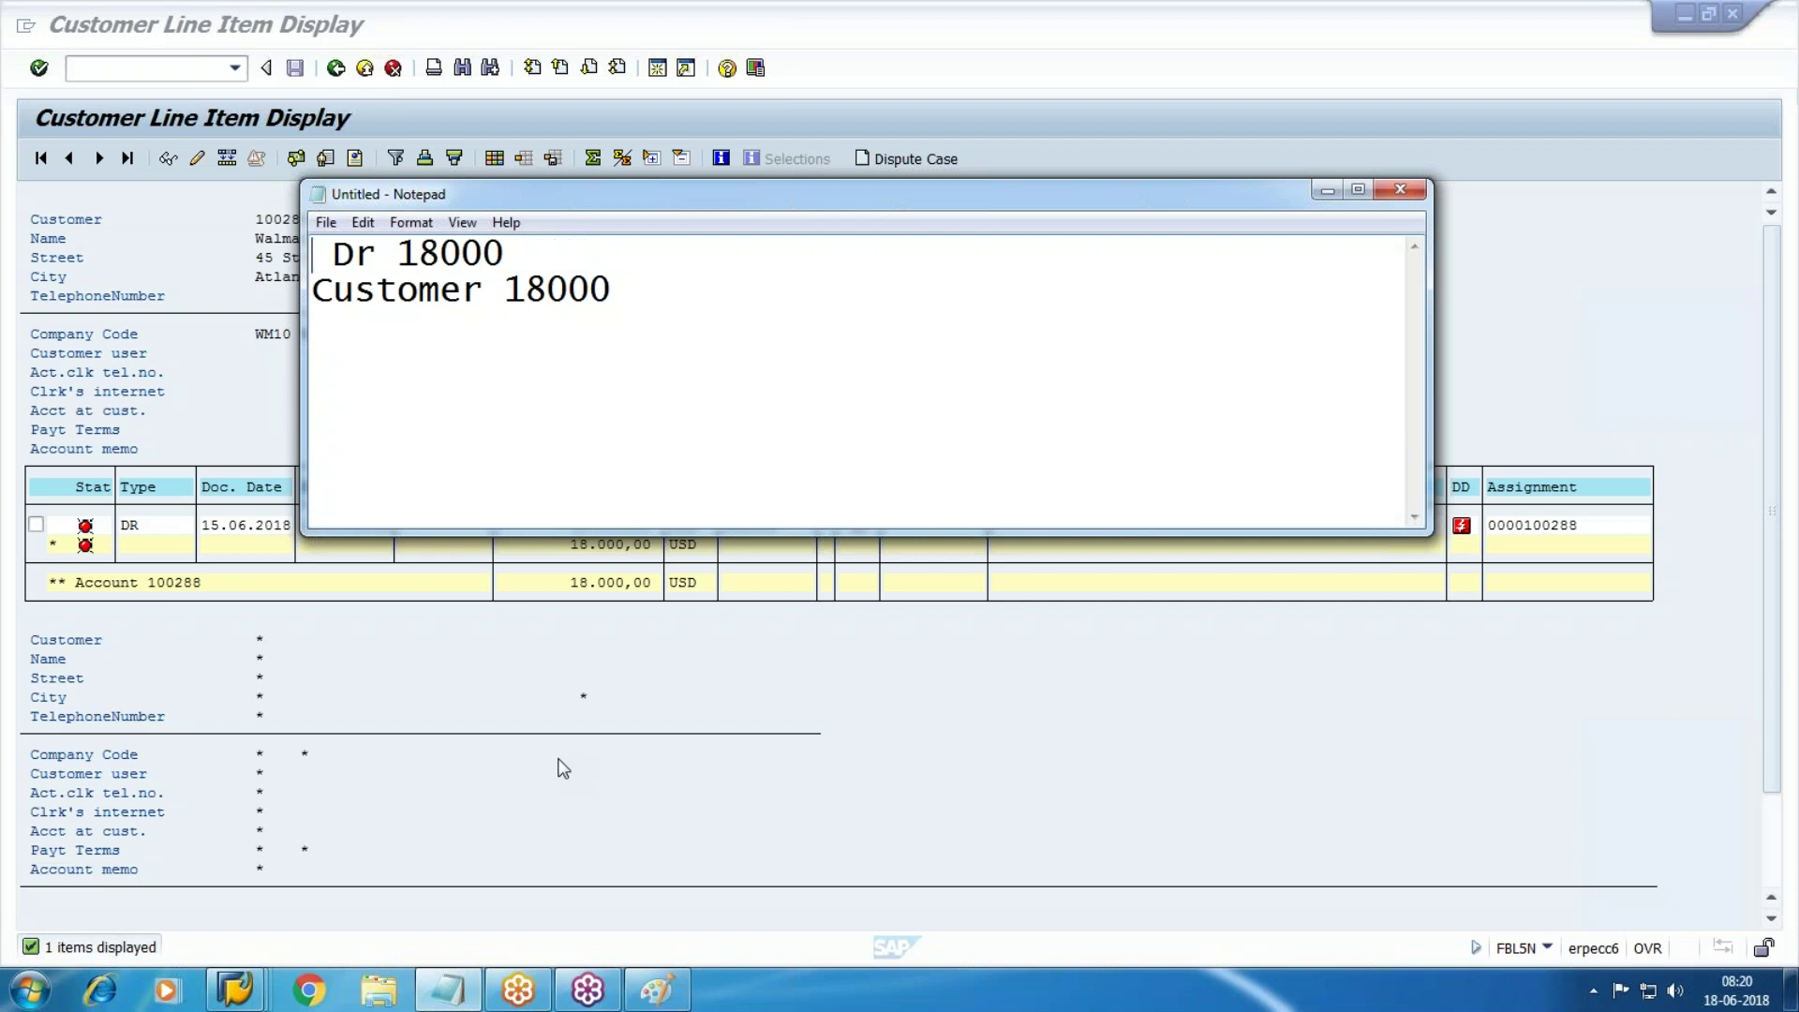
pyautogui.write('Customer')
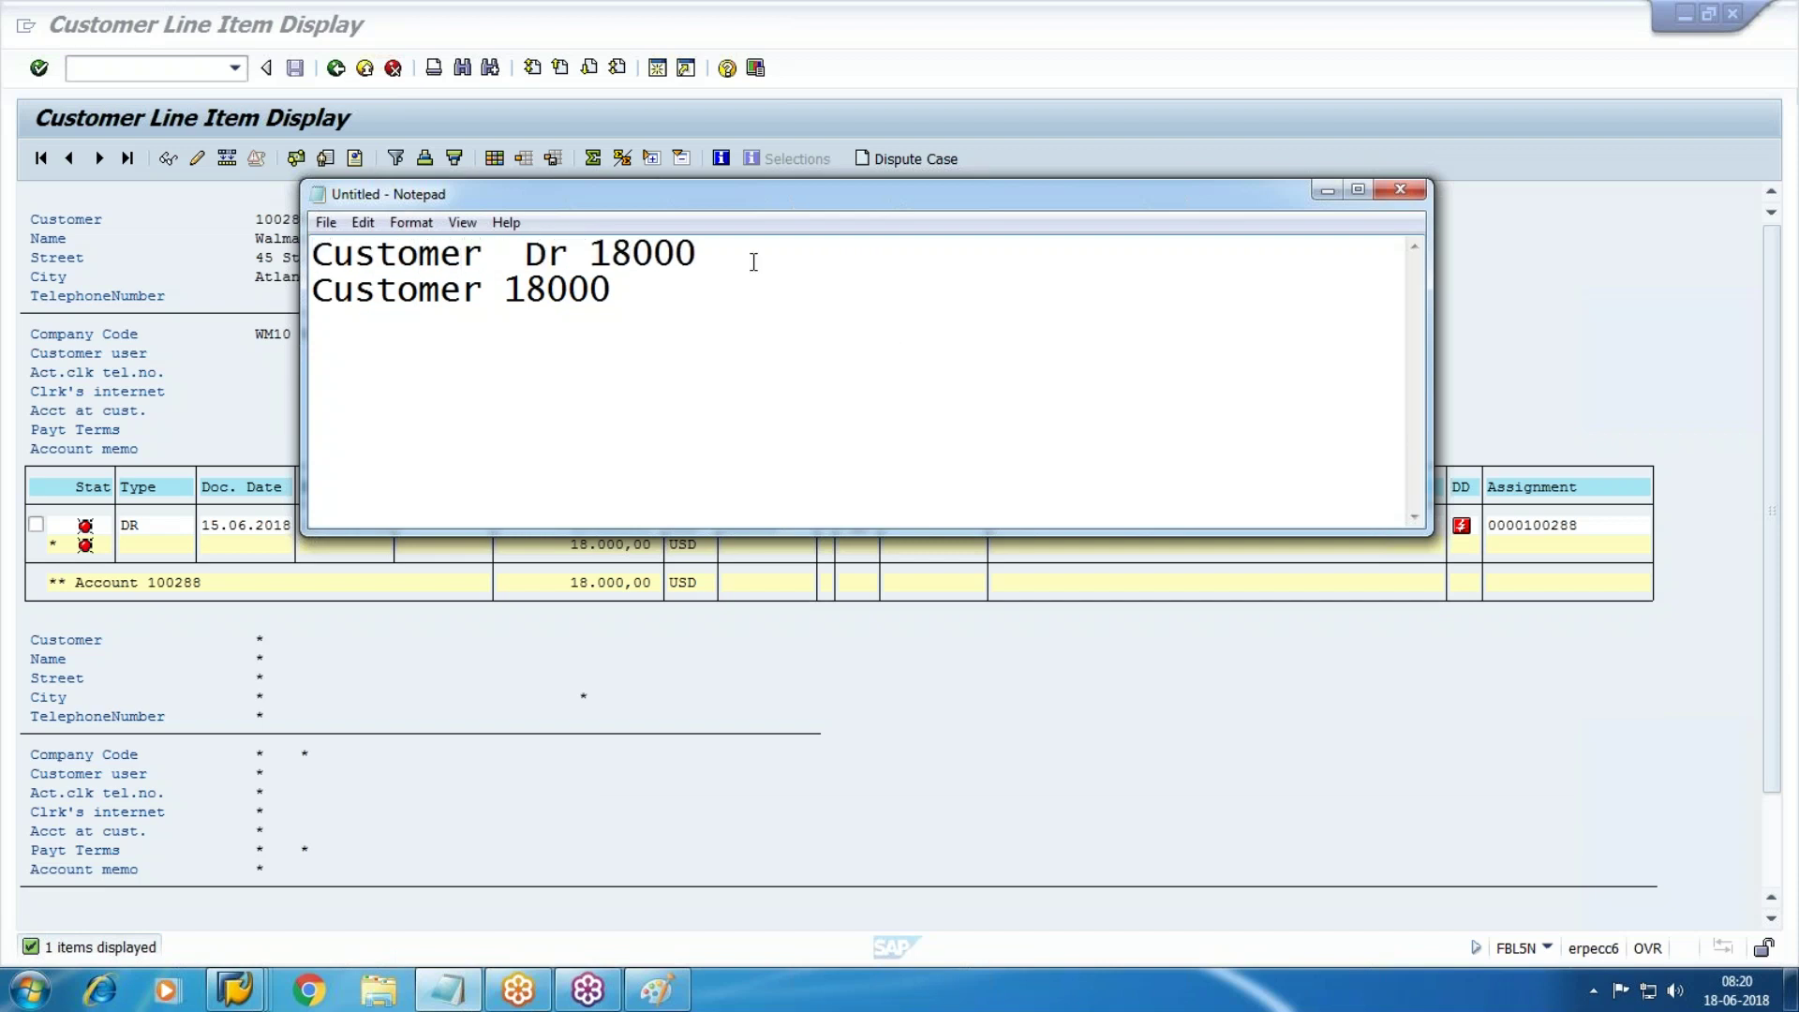
pyautogui.write('__')
pyautogui.press('BackSpace')
pyautogui.press('BackSpace')
pyautogui.press('BackSpace')
pyautogui.write('-->    Bills Rcvbl')
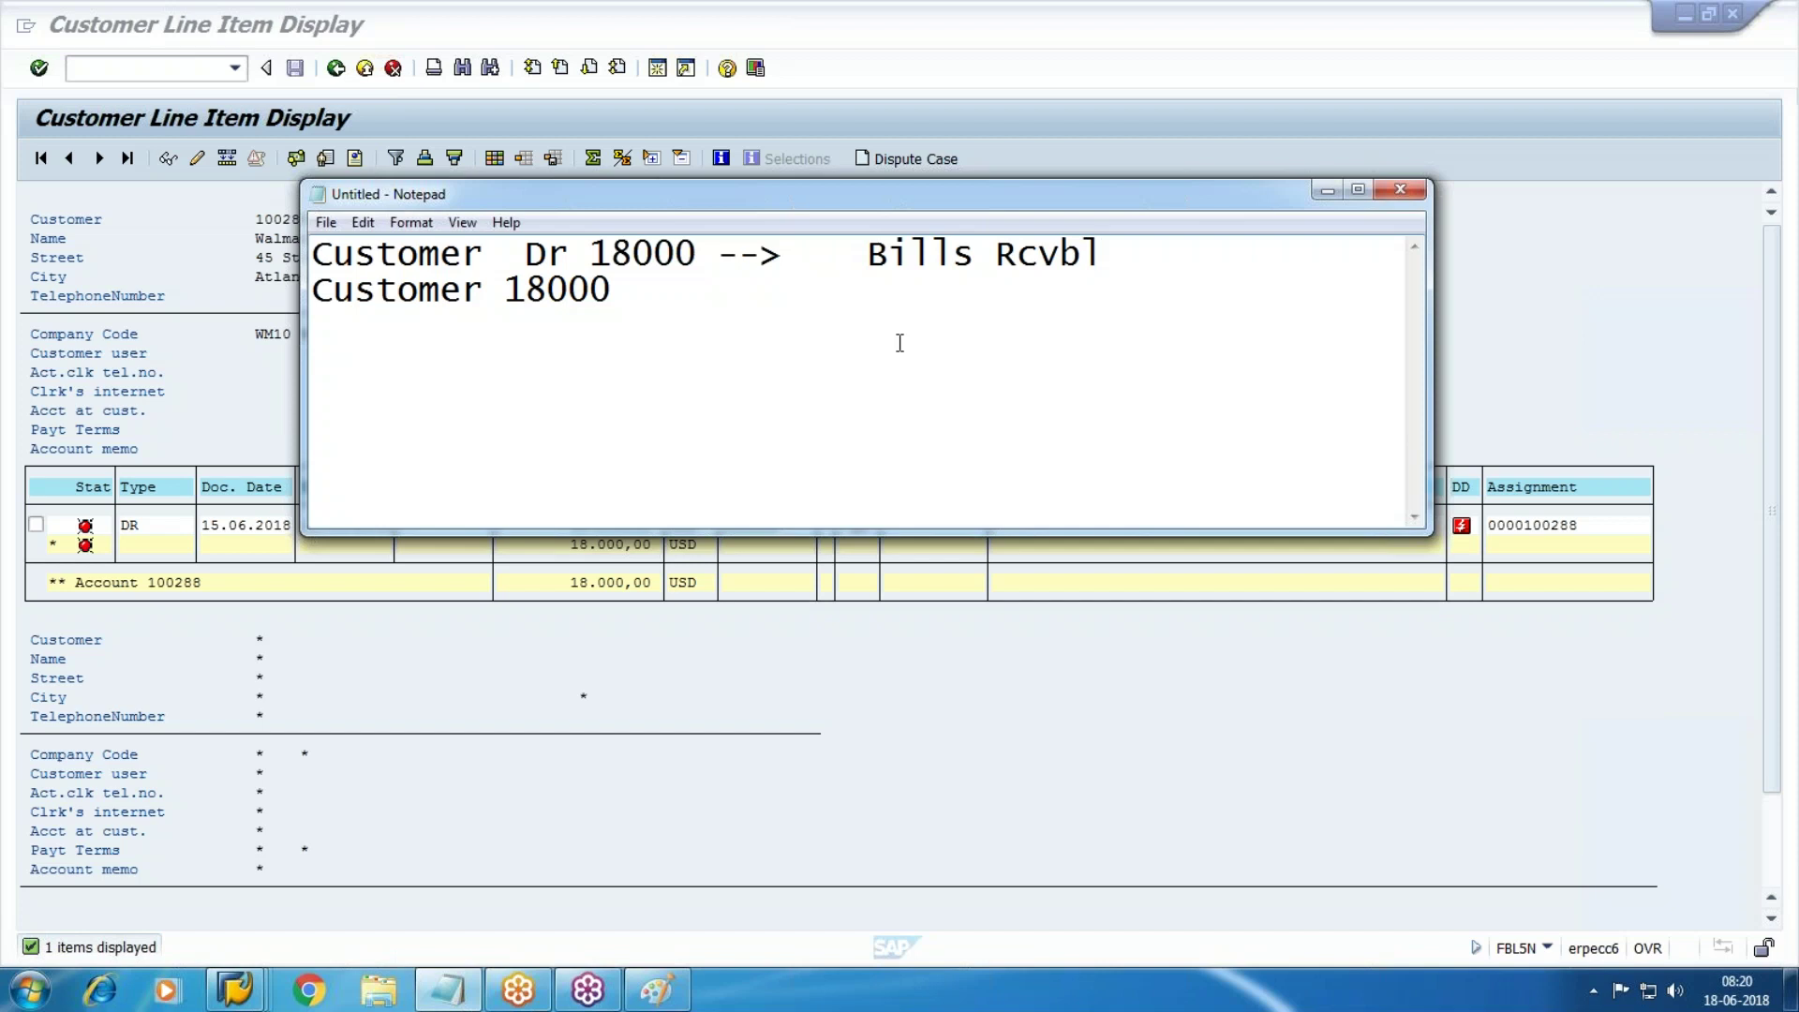
# Move the note clear of the line item table and add document number 180005 after "Customer 18000"
pyautogui.moveTo(663, 298); pyautogui.dragTo(313, 292)
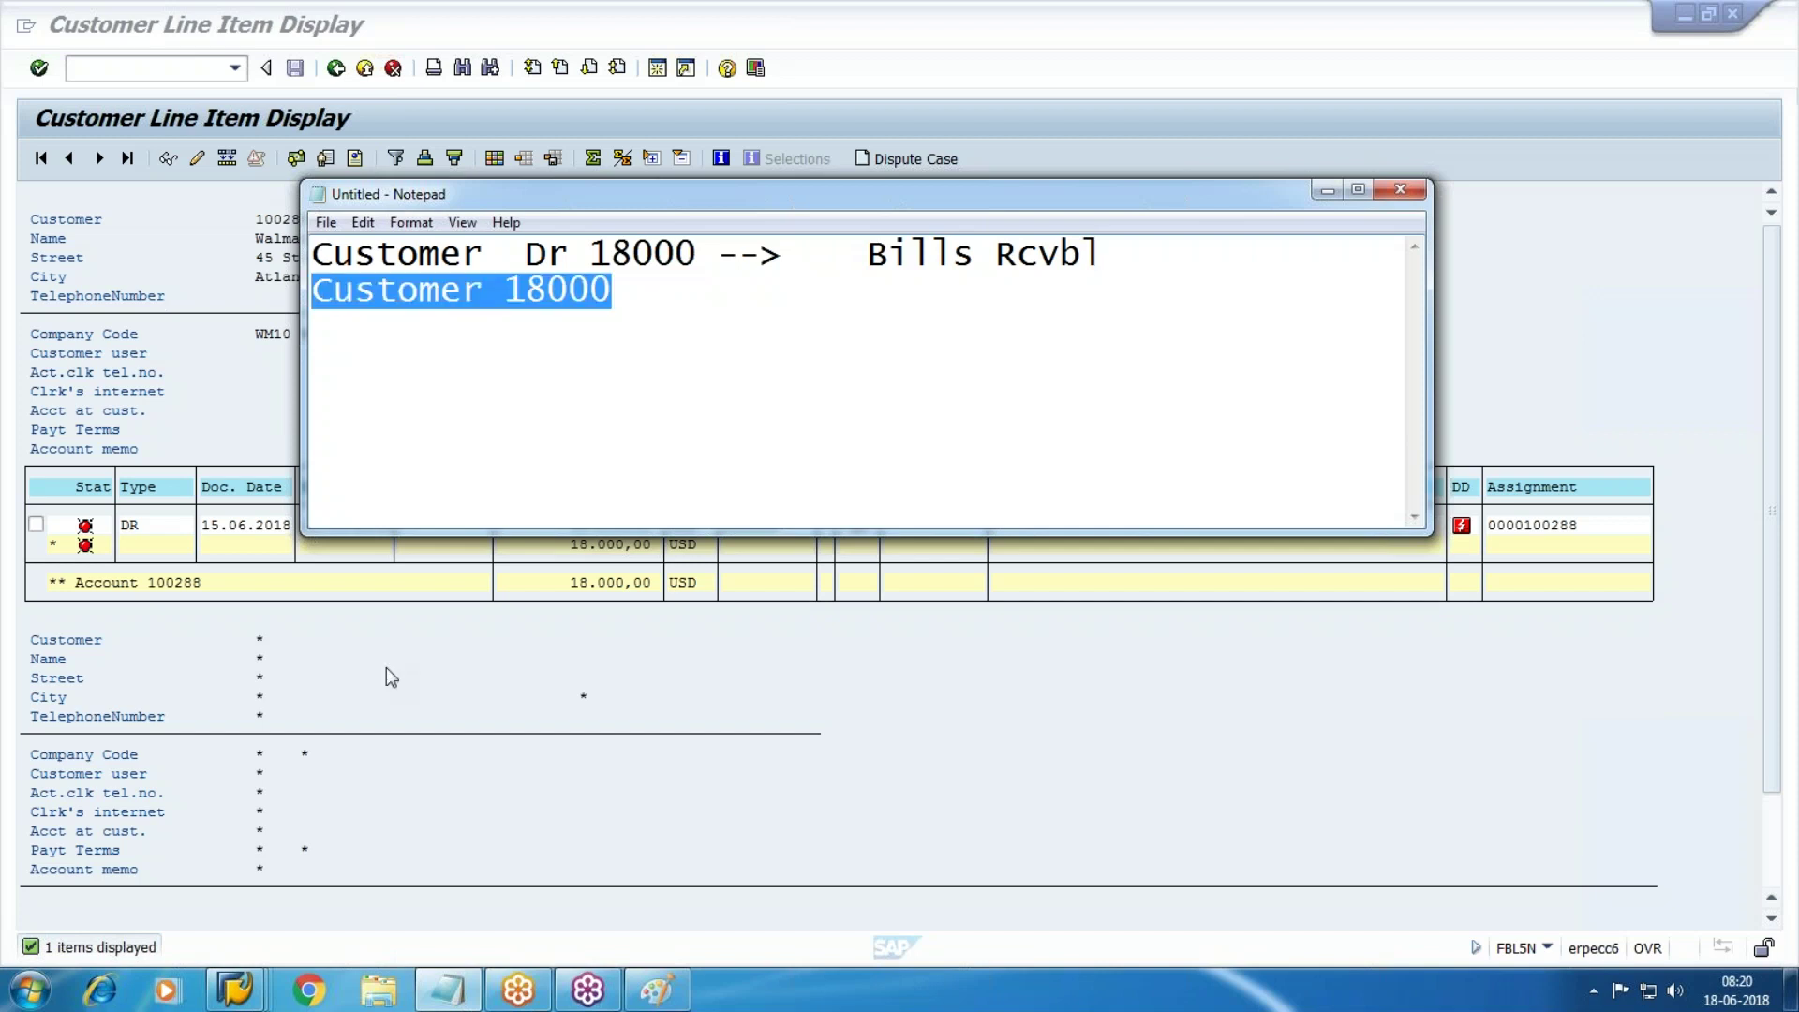
pyautogui.moveTo(808, 192); pyautogui.dragTo(864, 86)
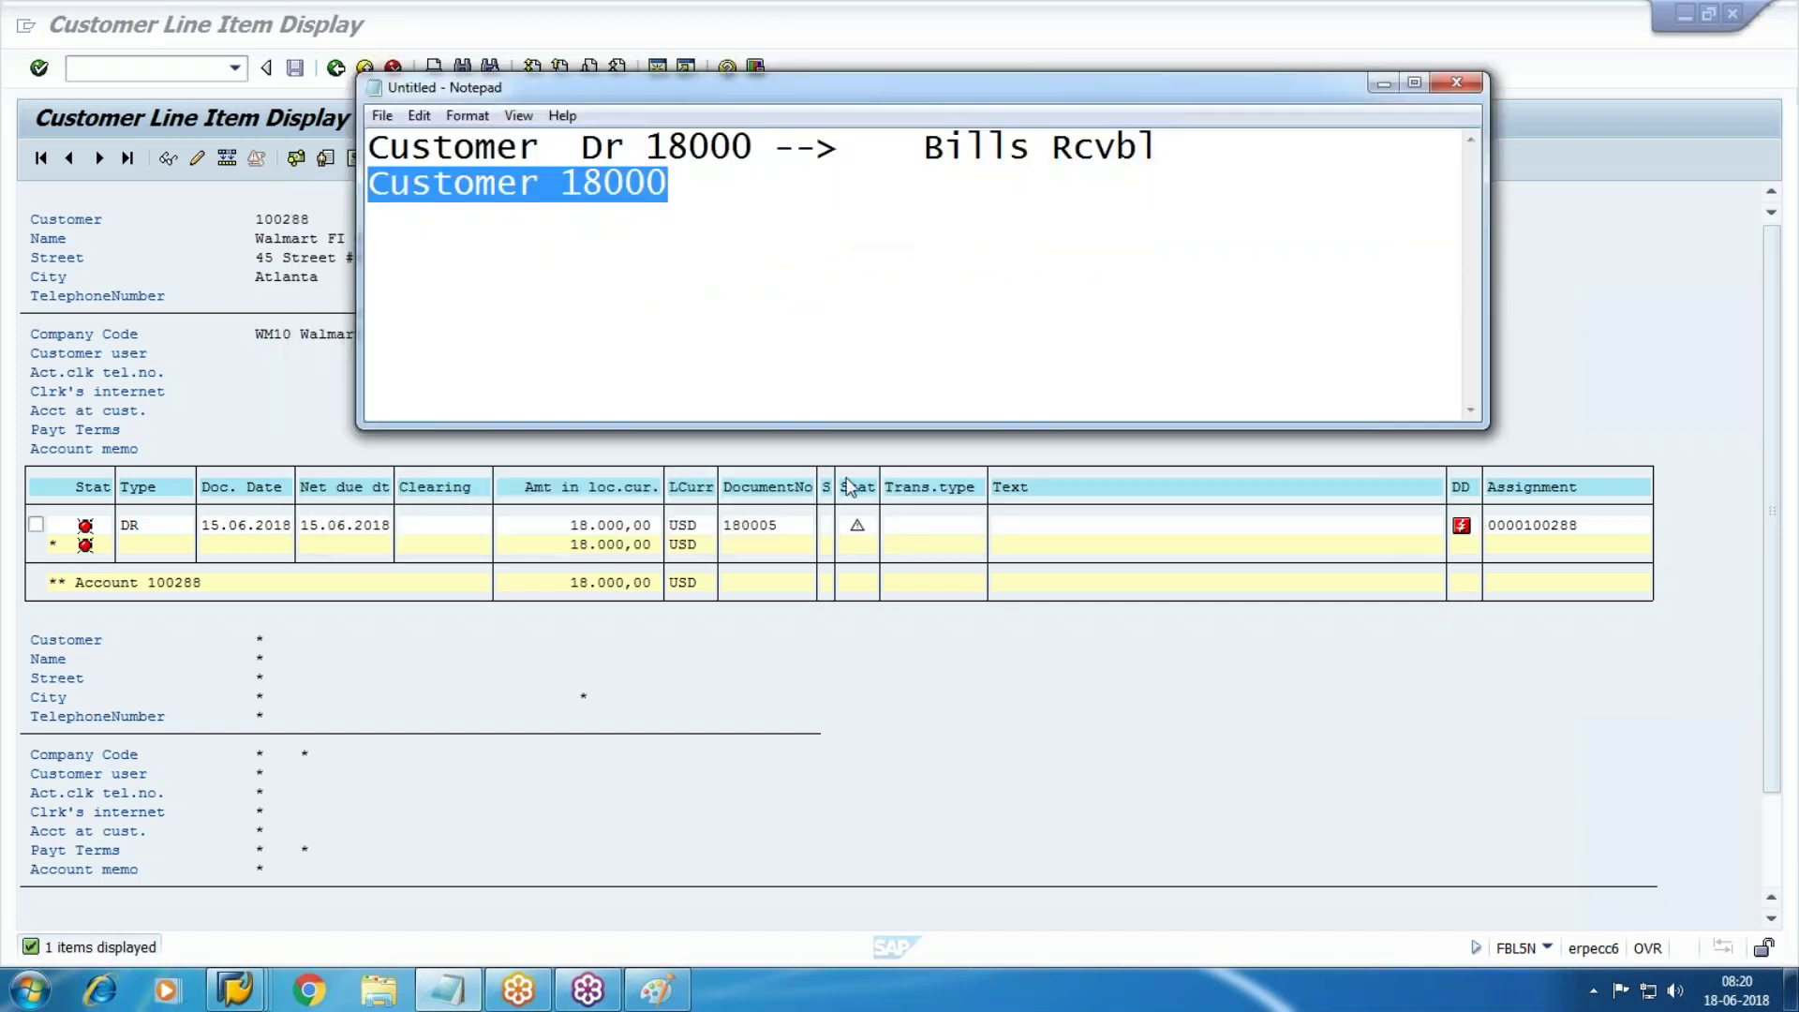
pyautogui.click(724, 215)
pyautogui.write('180005')
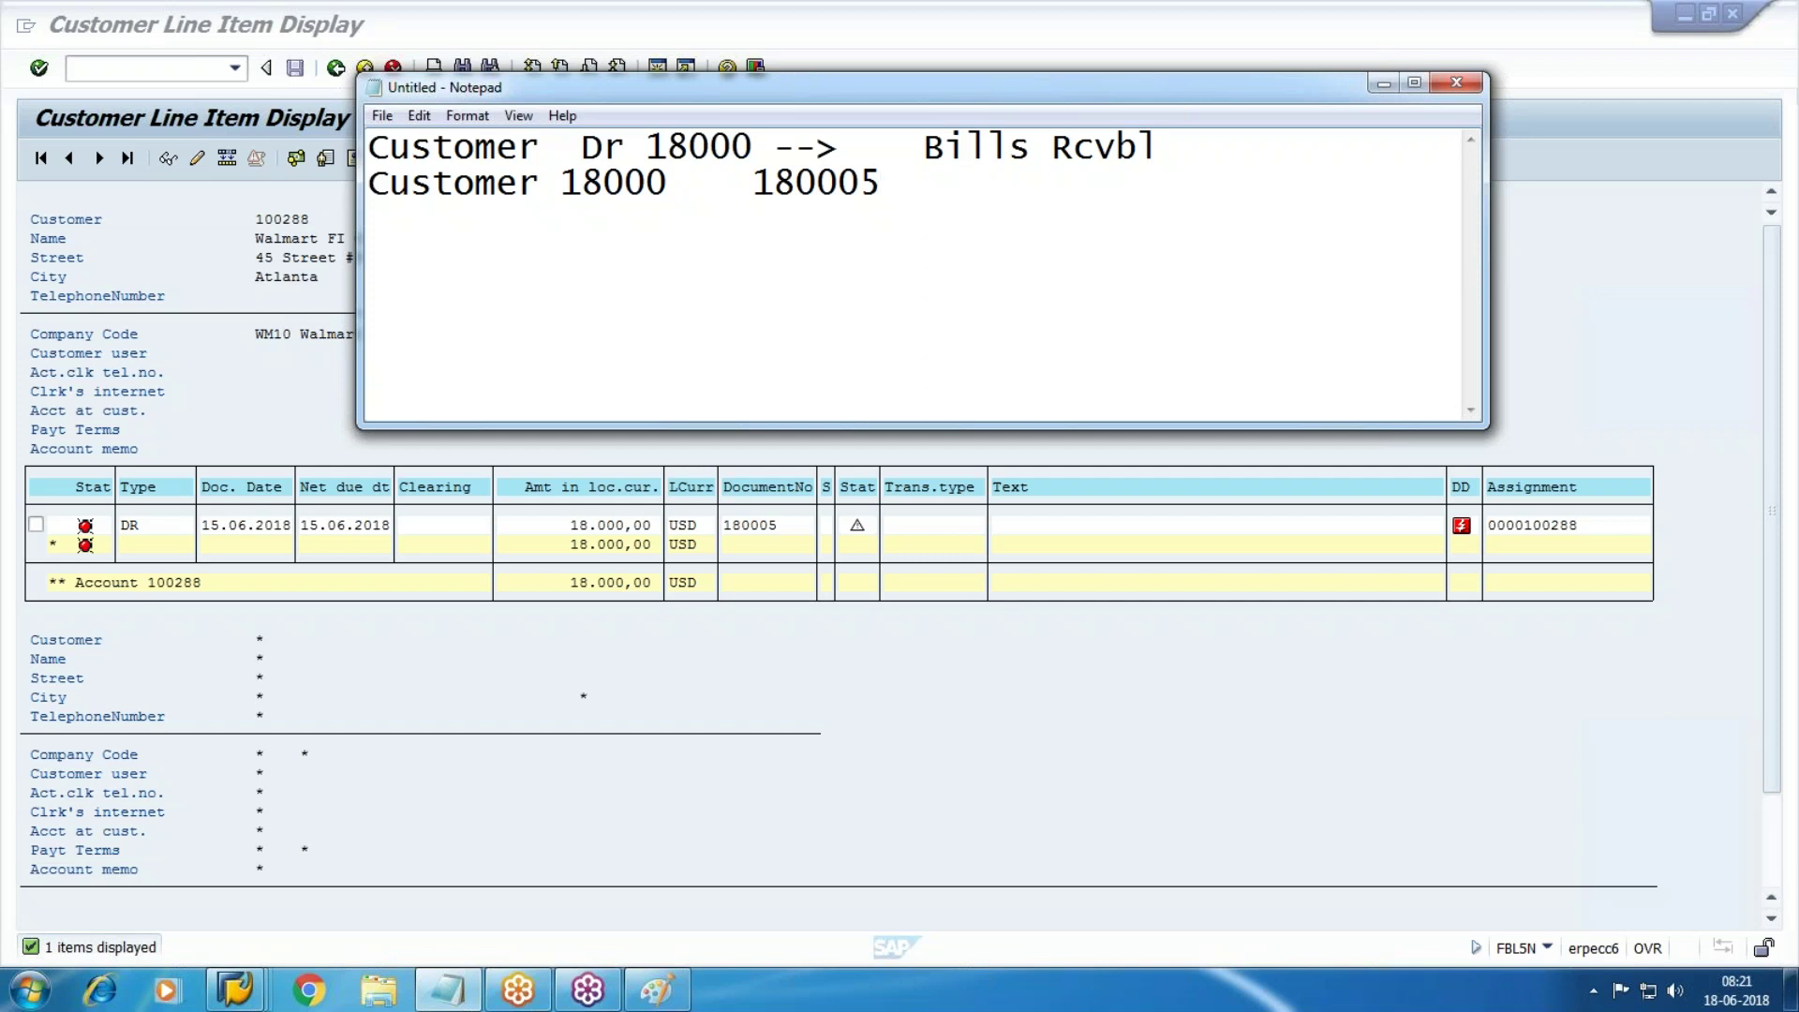
# Return to SAP and start transaction FBL3N for G/L account line items in a new session
pyautogui.click(1059, 640)
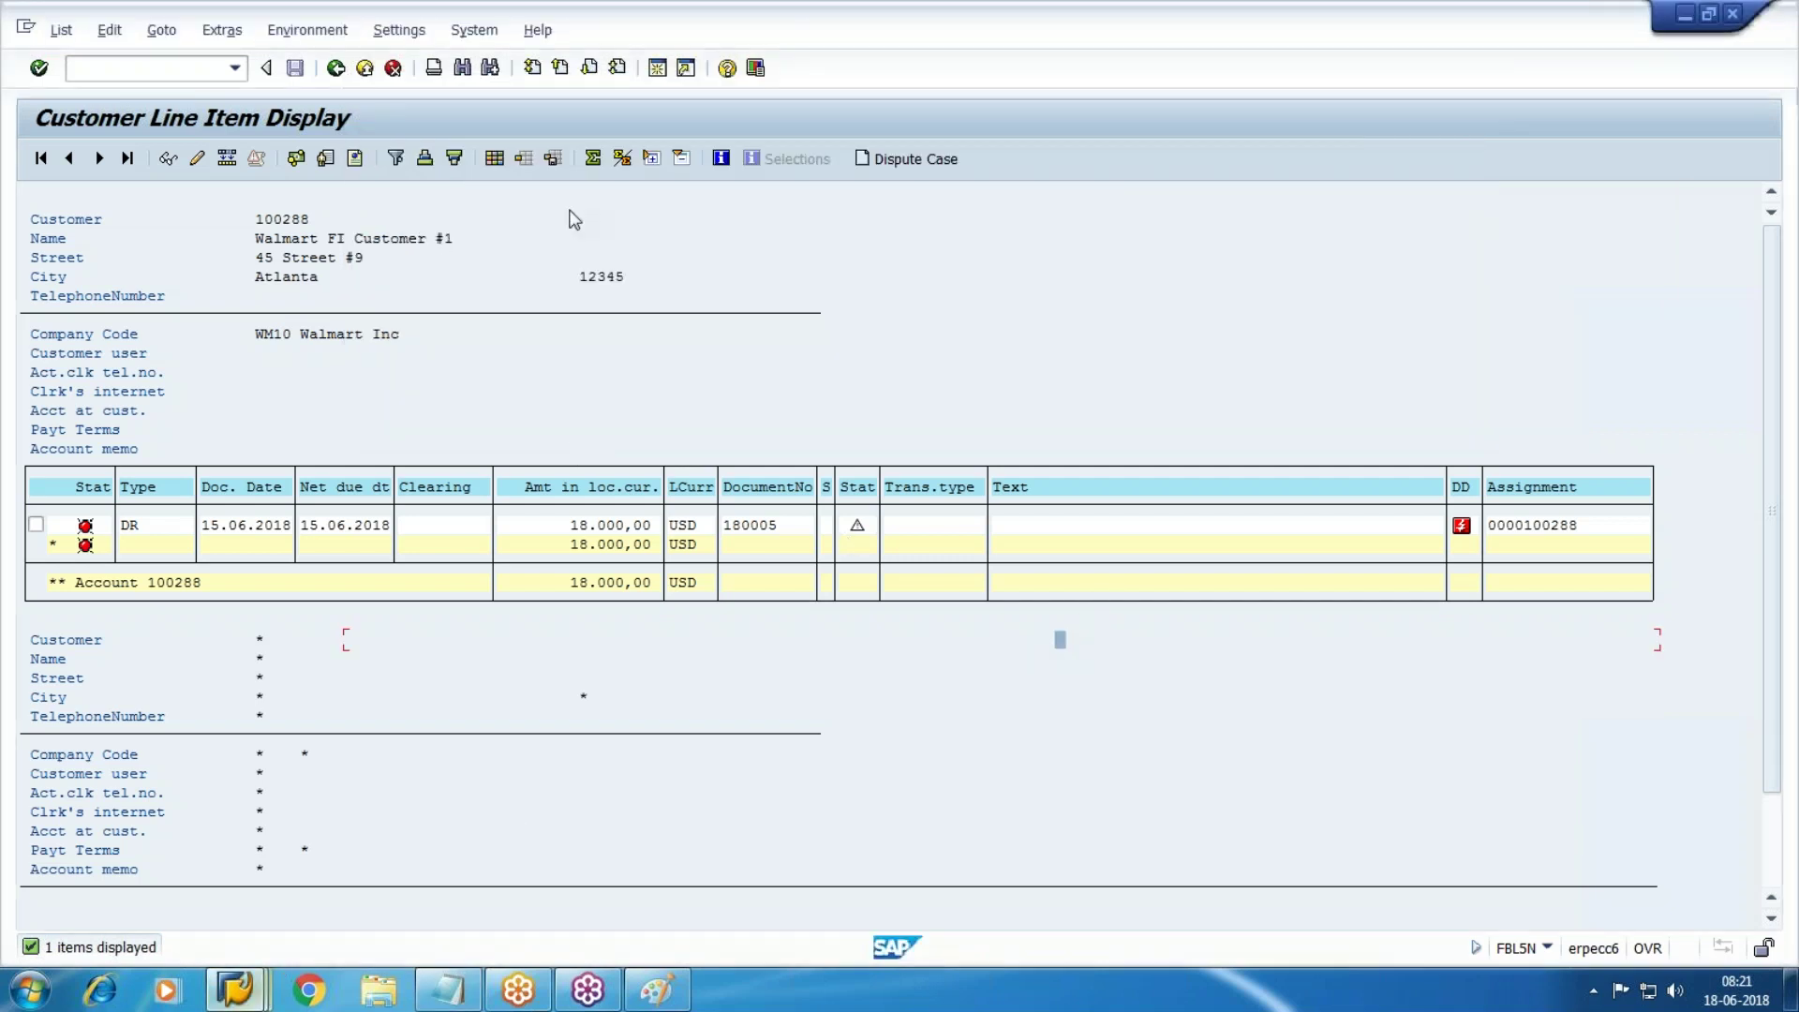
pyautogui.click(1249, 537)
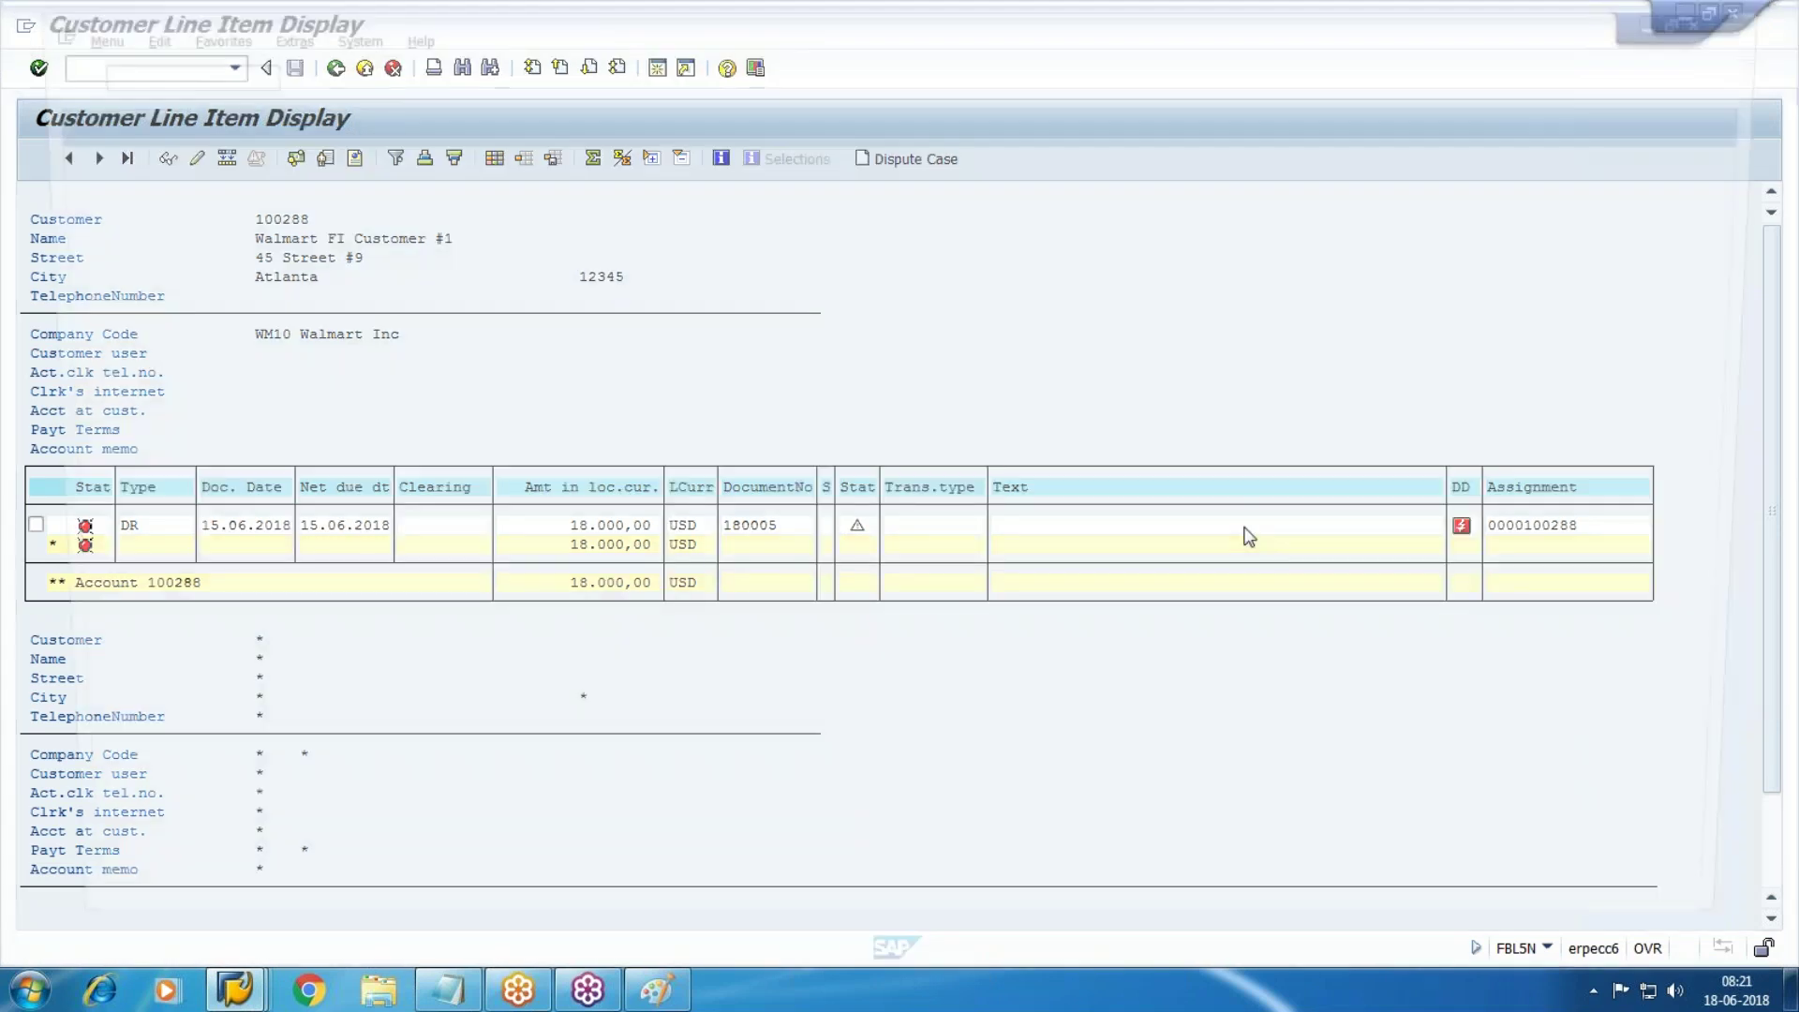
pyautogui.hotkey('shift', 'F3')
pyautogui.write('fbl3n')
pyautogui.press('Return')
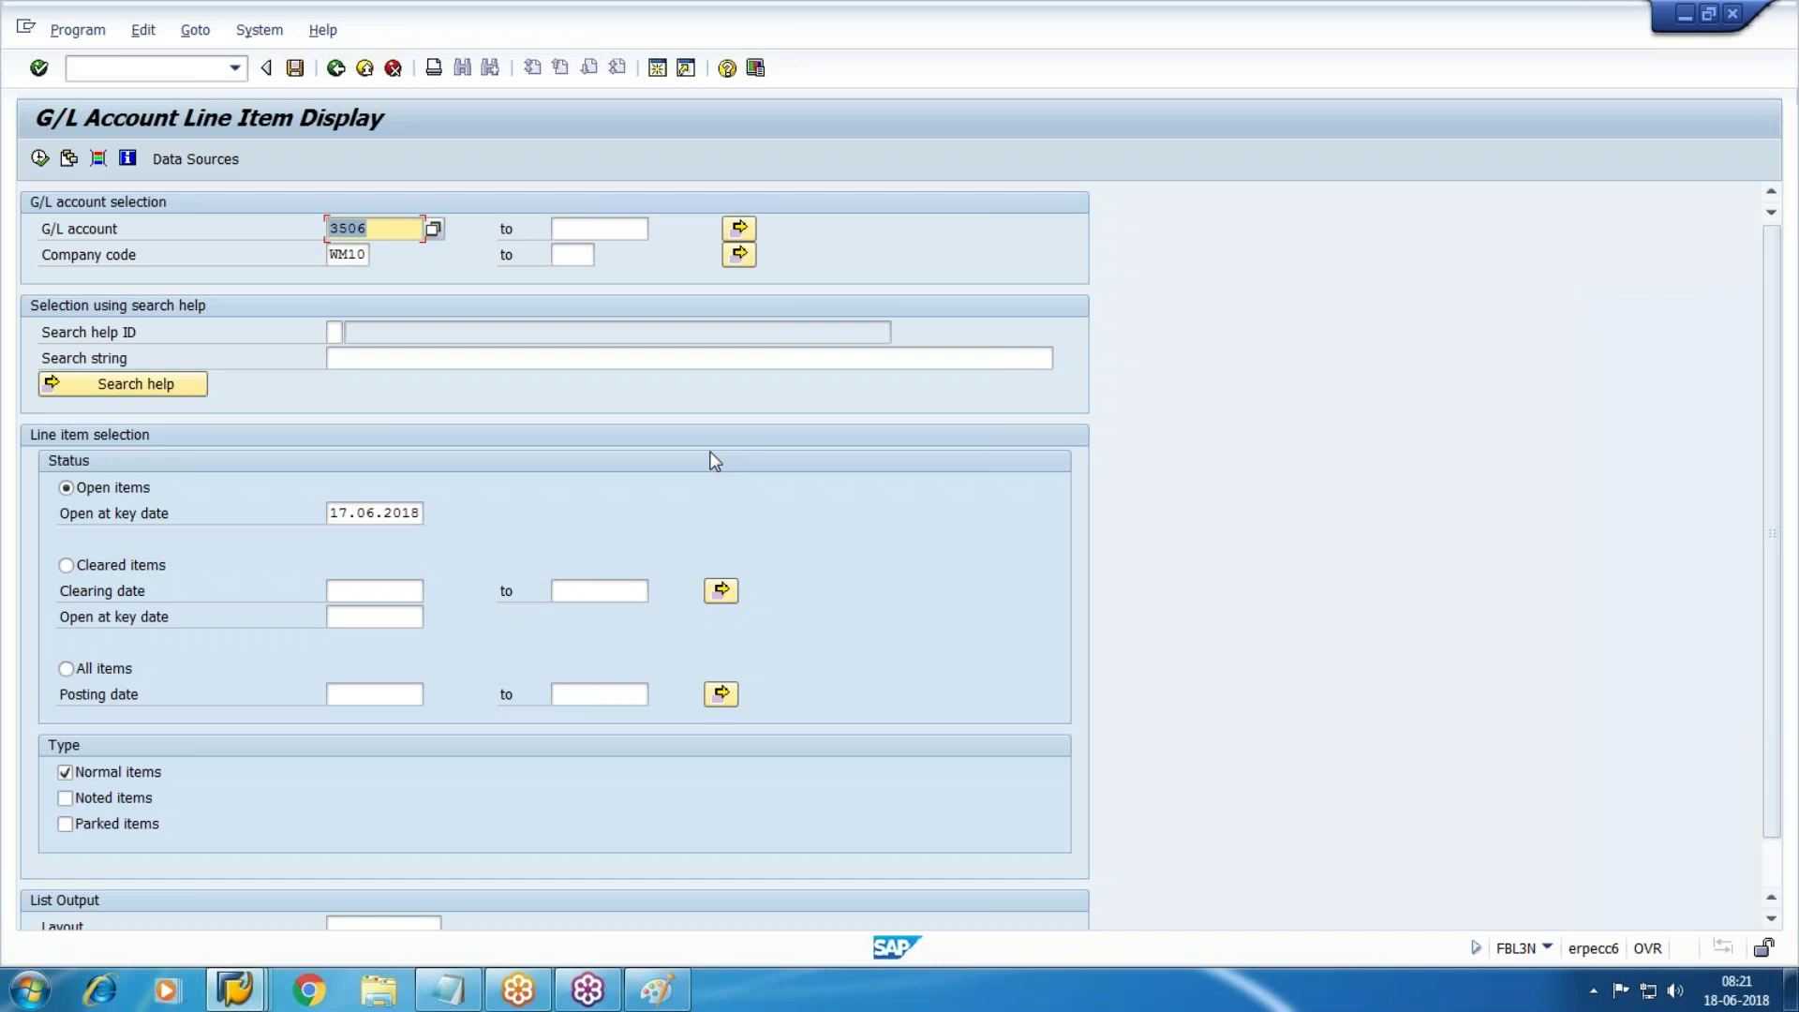
# Look up the list of G/L accounts in chart of accounts WM10 without choosing one
pyautogui.press('F4')
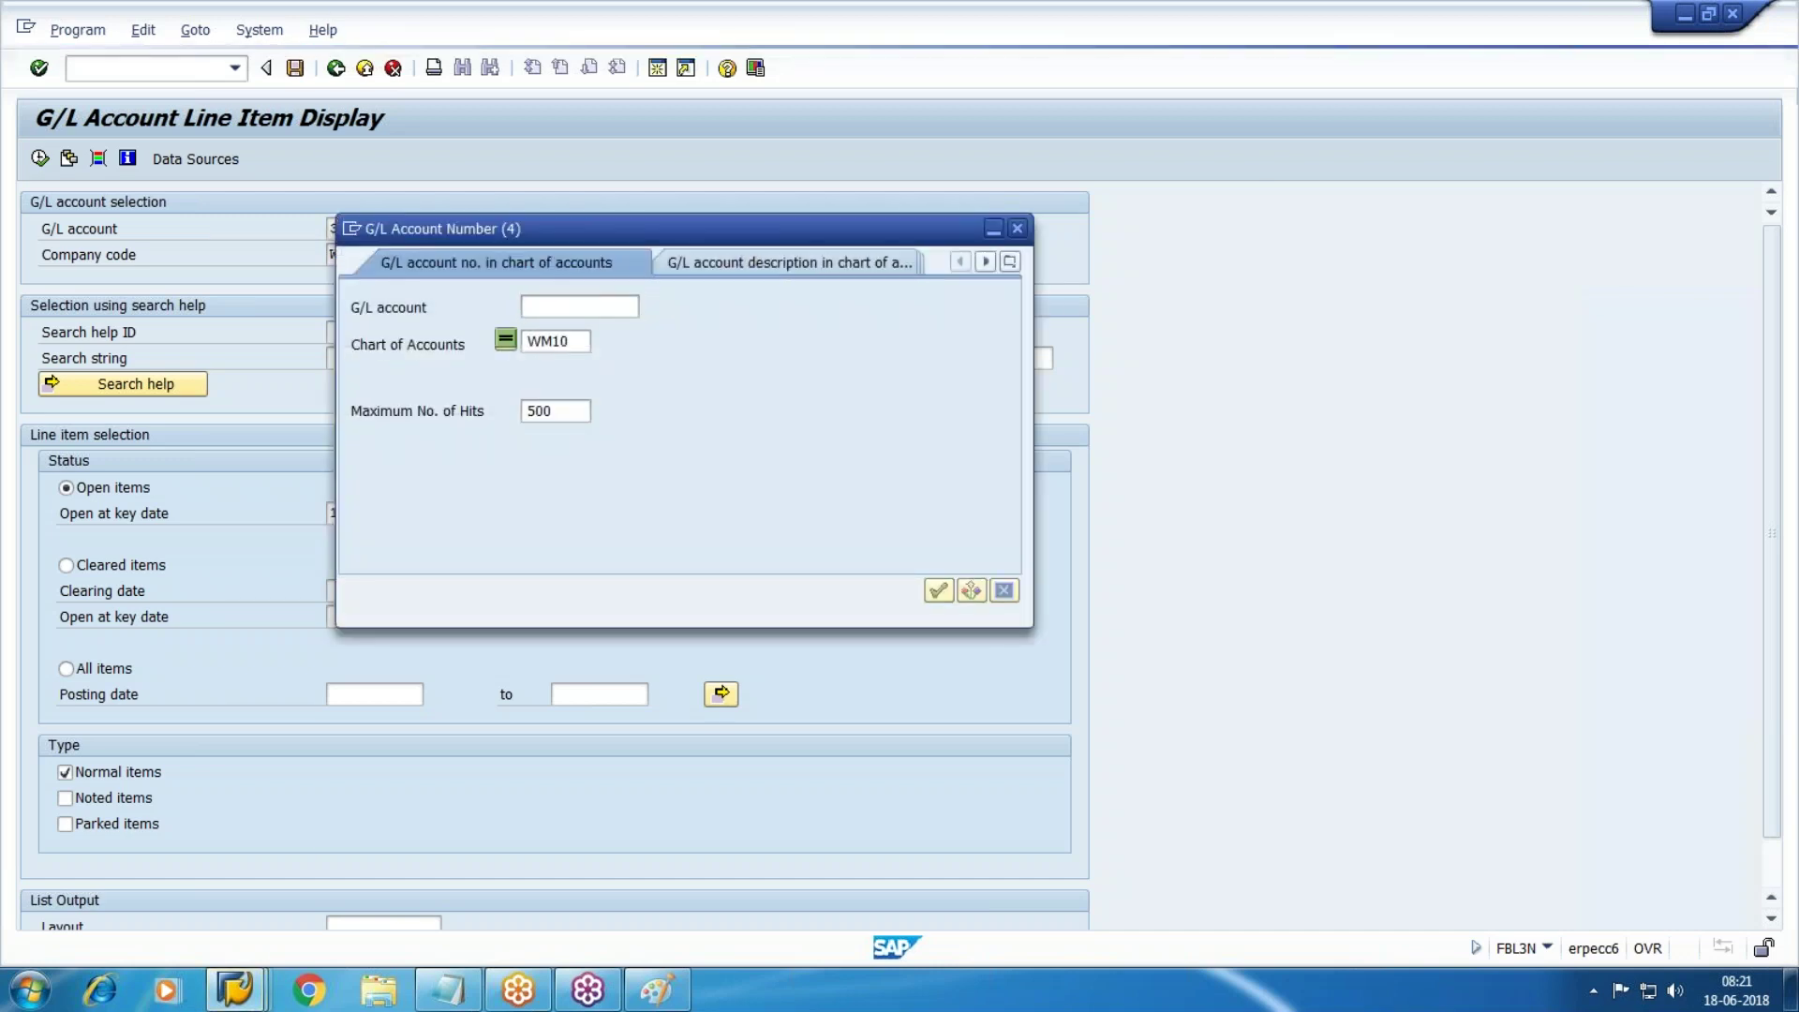
pyautogui.press('Return')
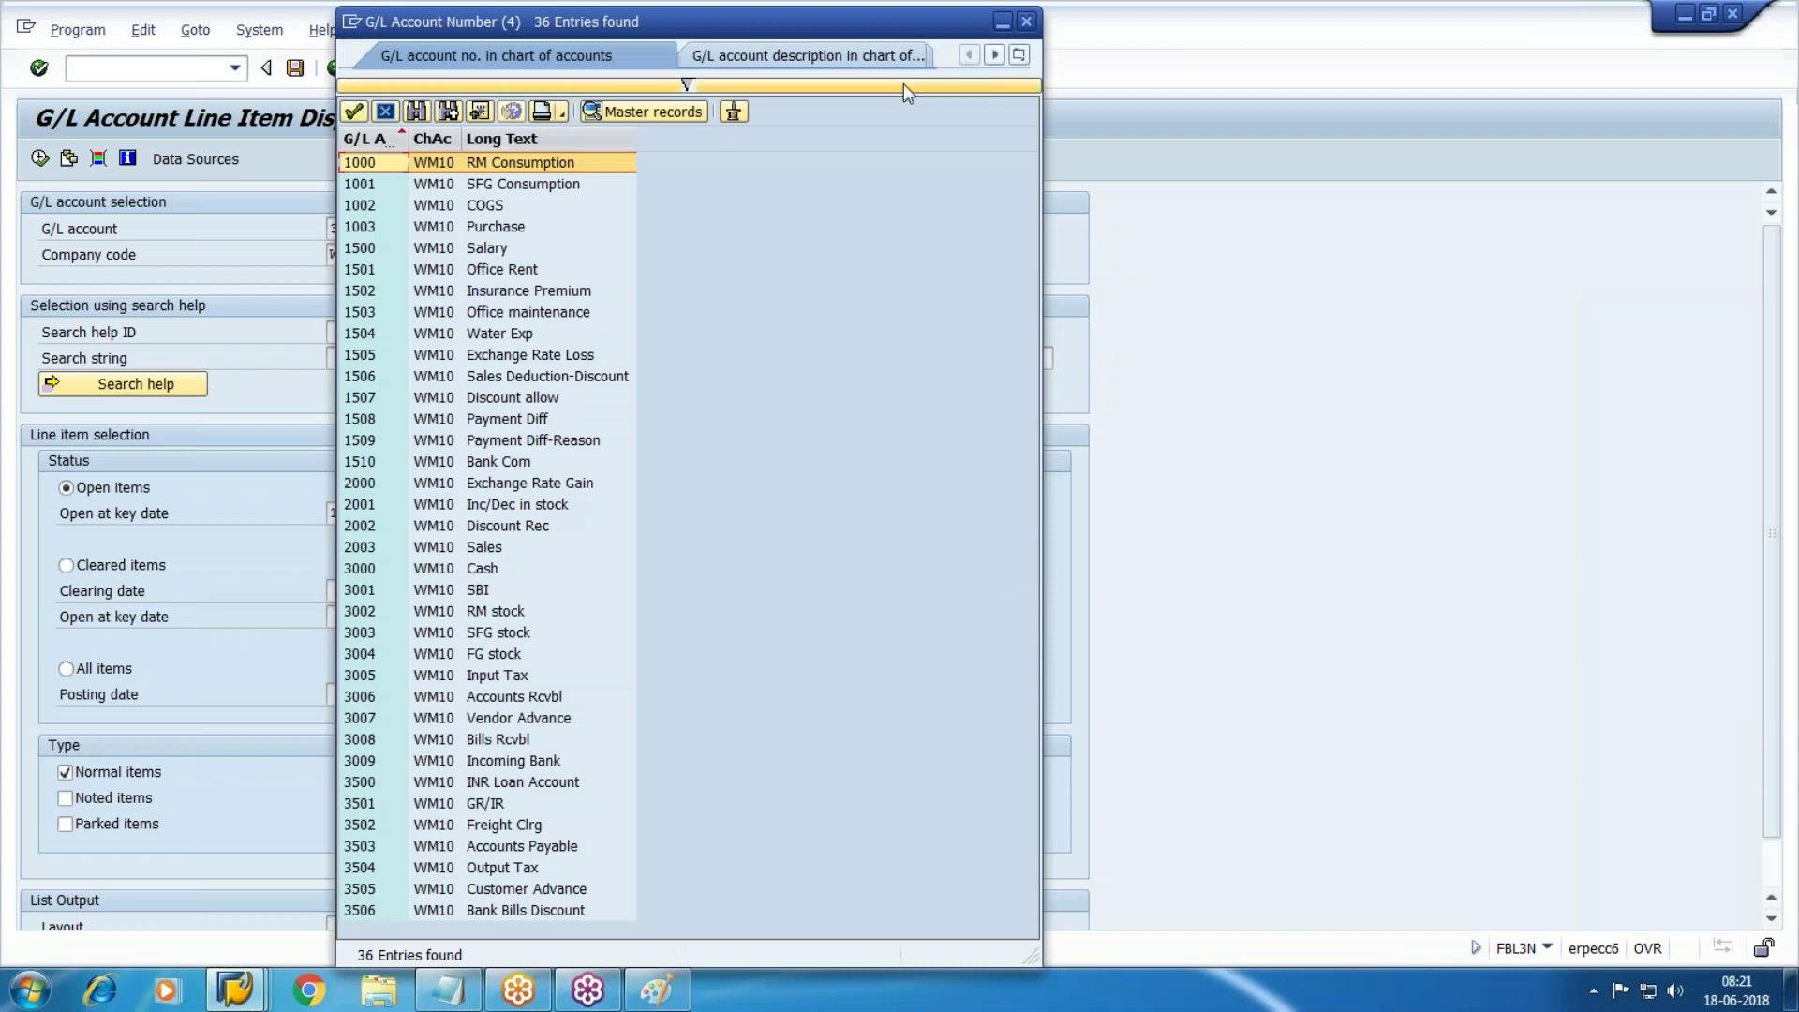
pyautogui.click(1026, 21)
# Check the receivables accounts in the WM10 account tree and enter 3006 as the first G/L account of a multiple selection
pyautogui.click(739, 227)
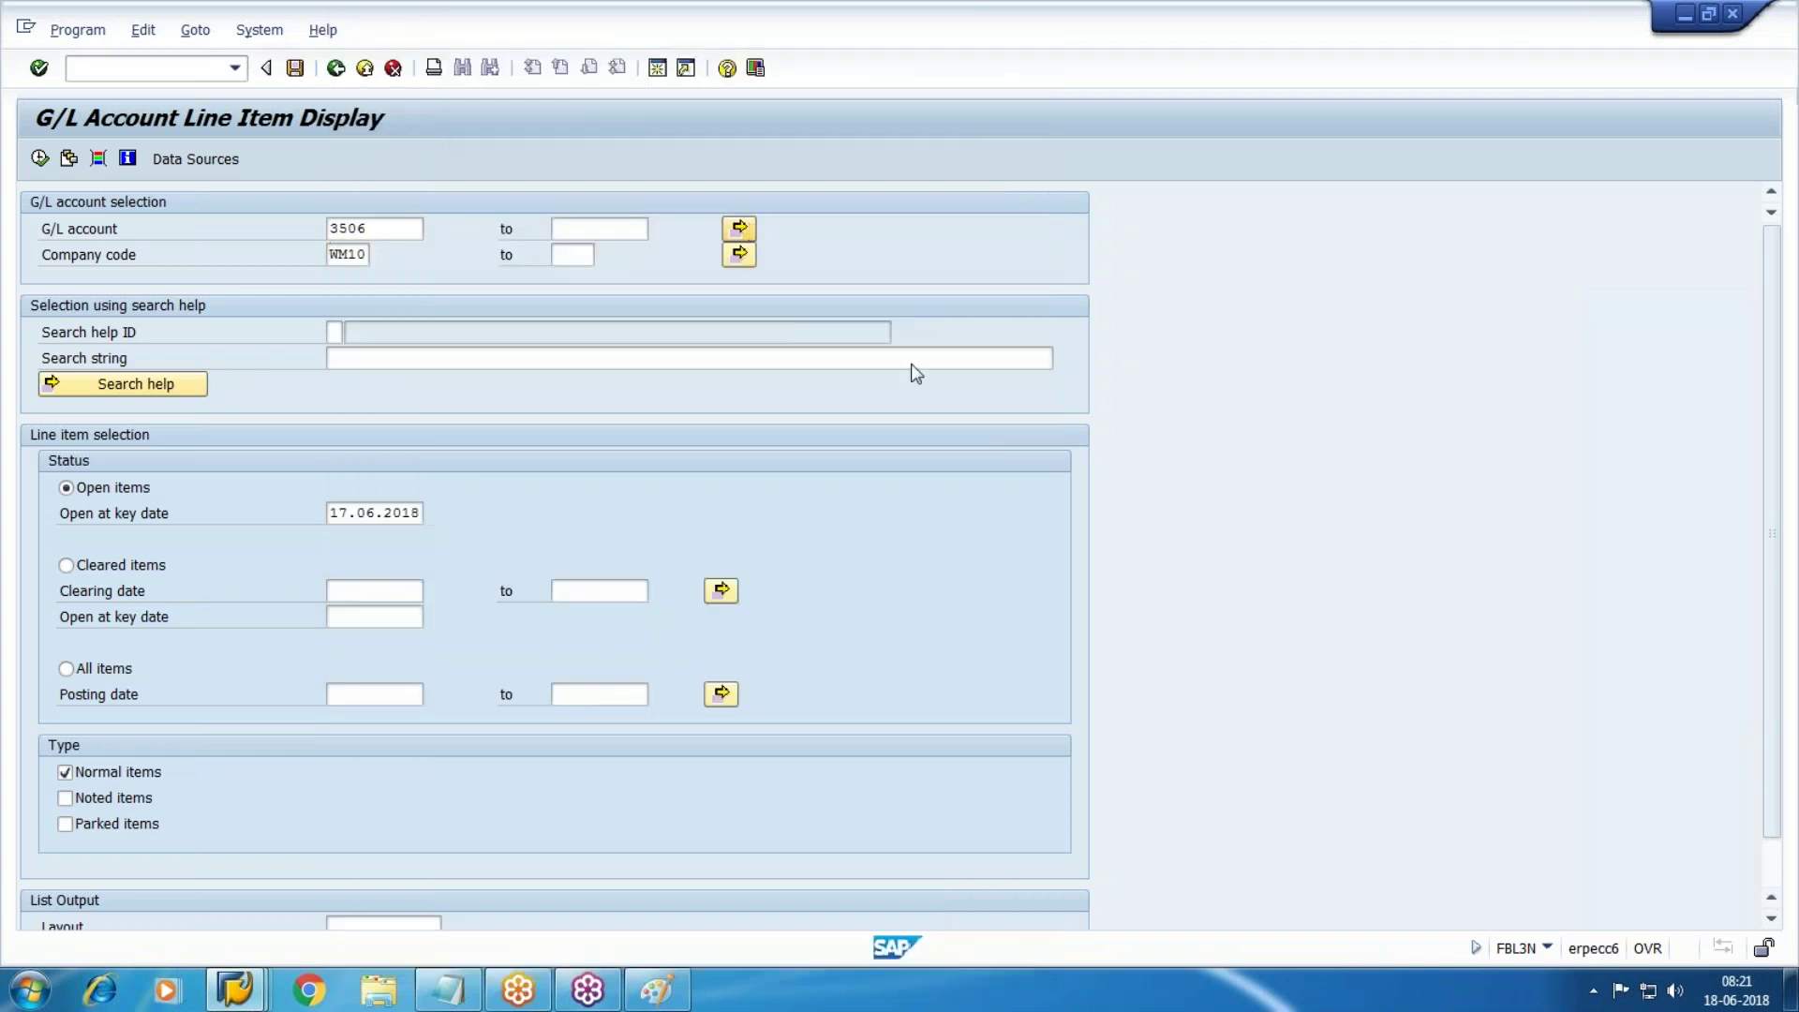
pyautogui.moveTo(252, 1000)
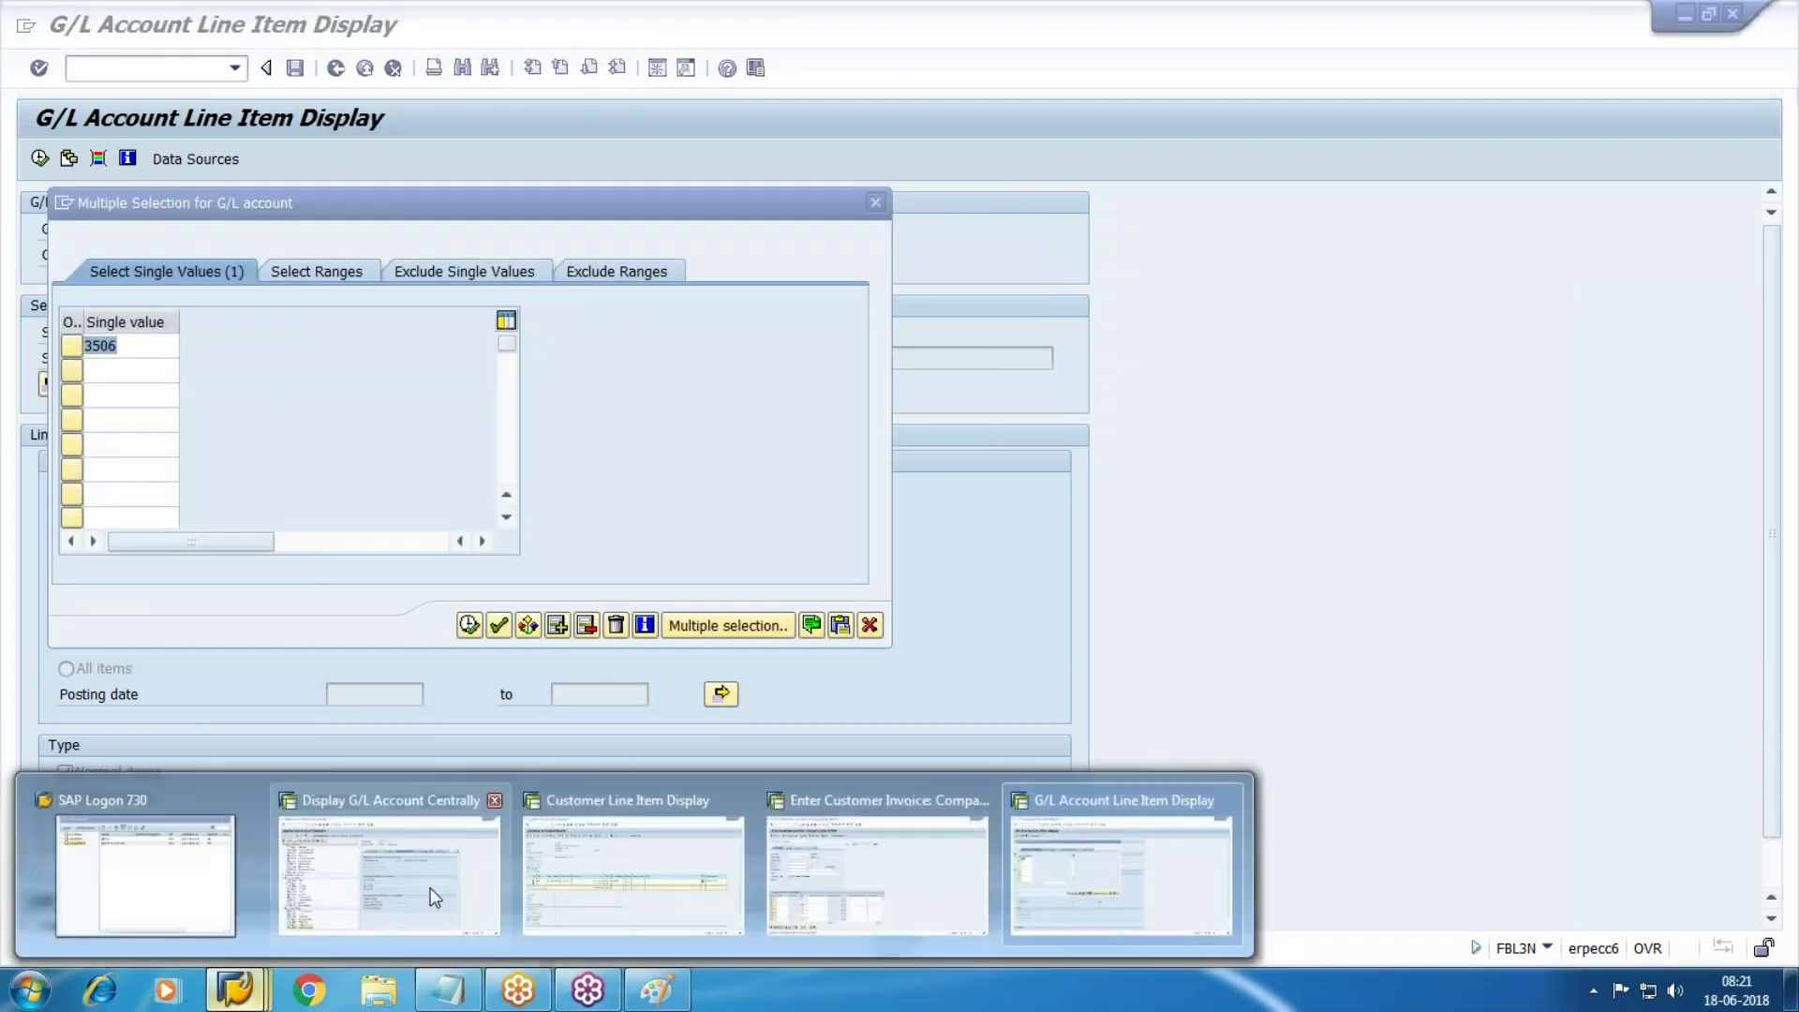
pyautogui.click(436, 887)
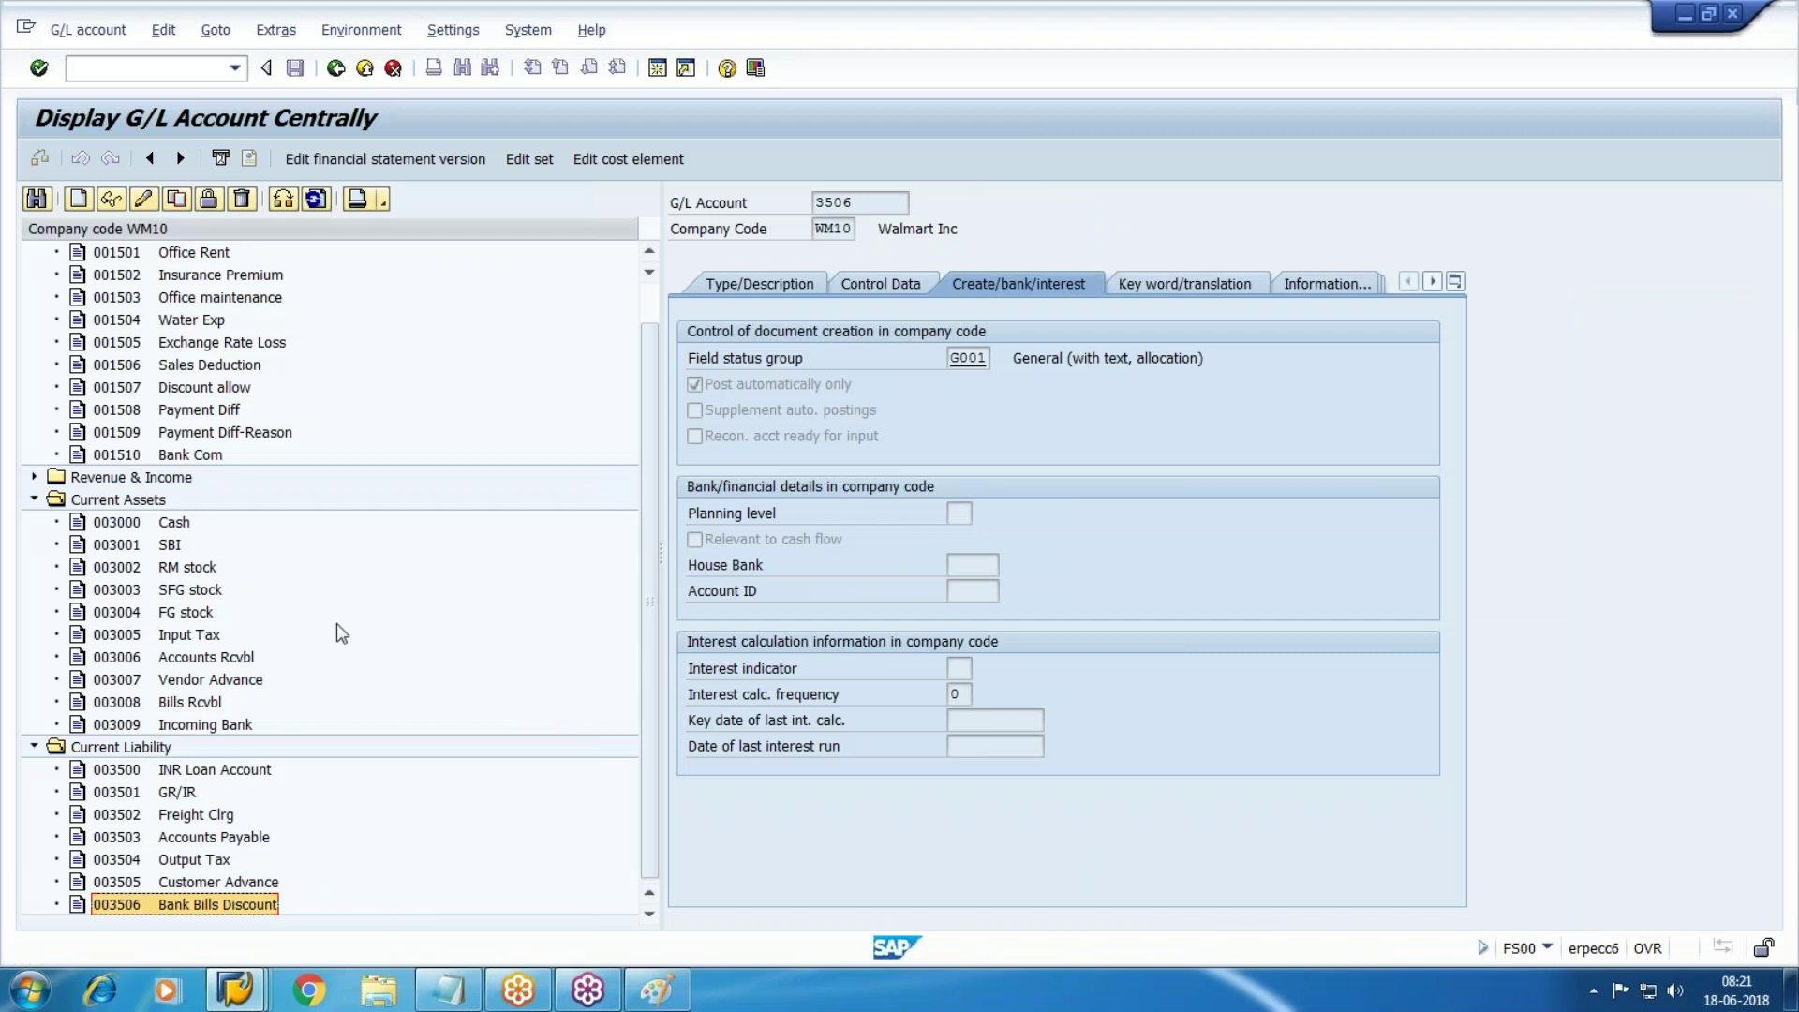
pyautogui.click(187, 701)
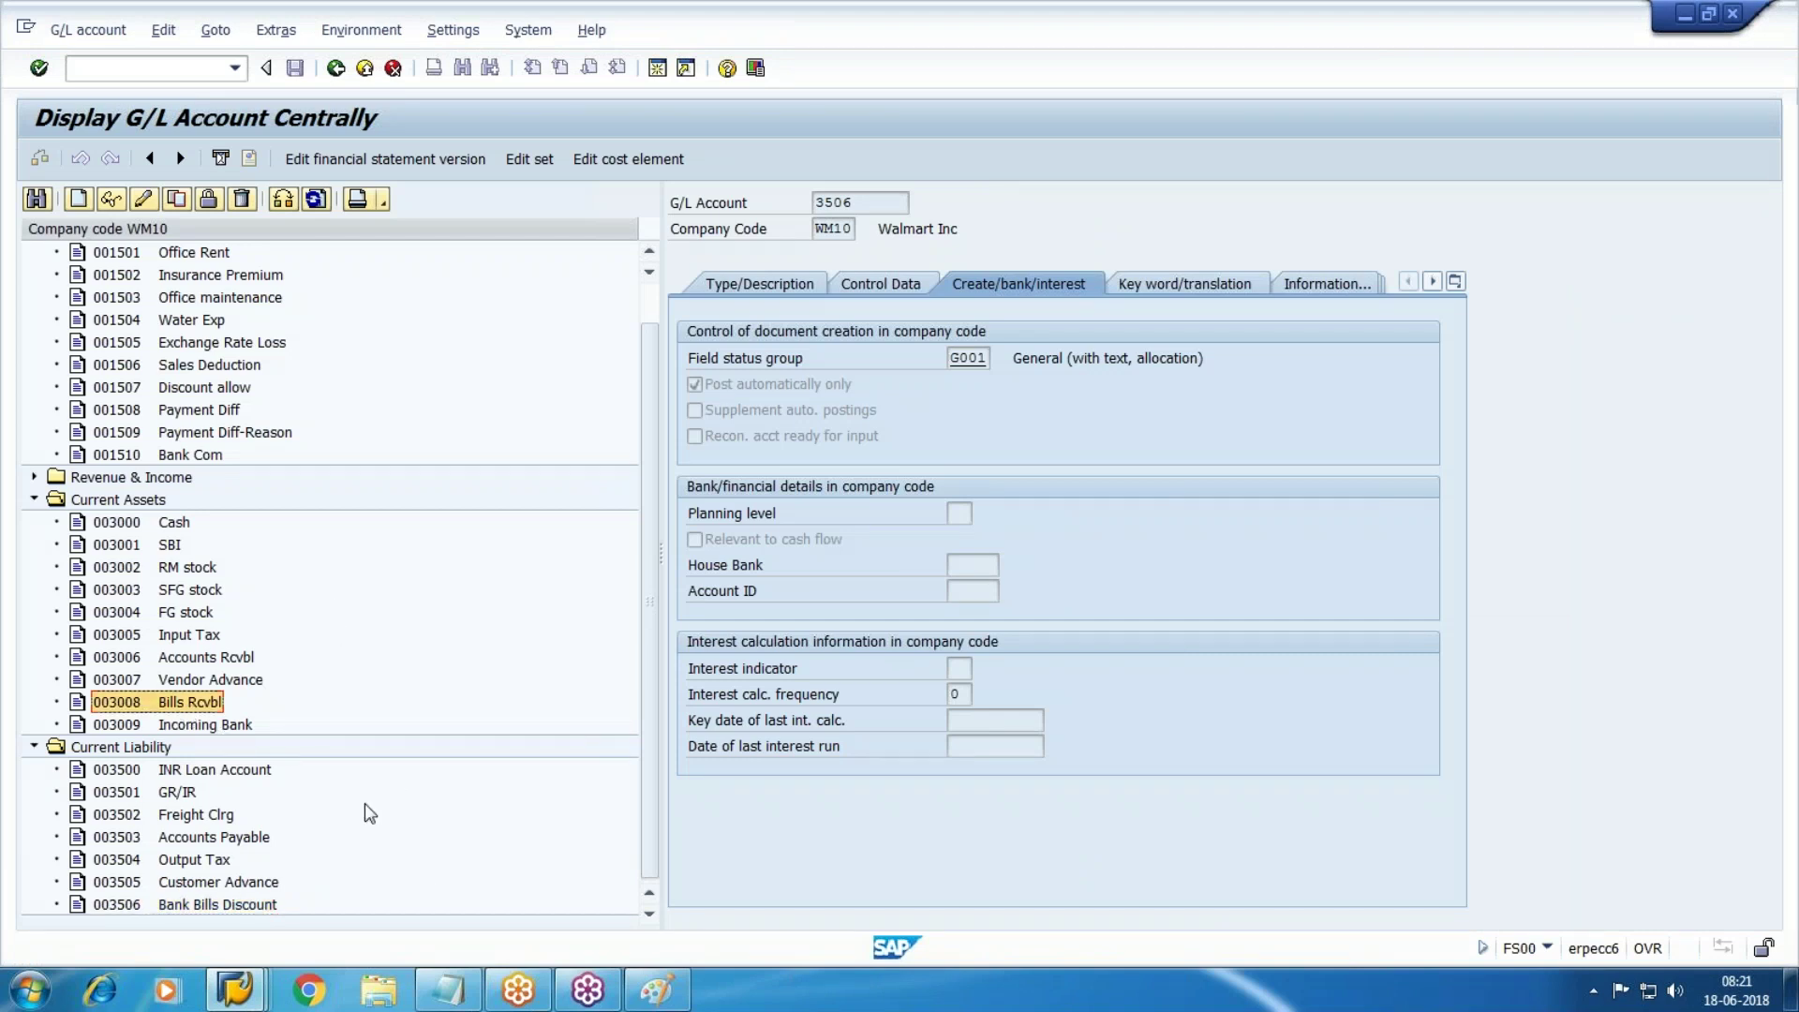
pyautogui.click(240, 657)
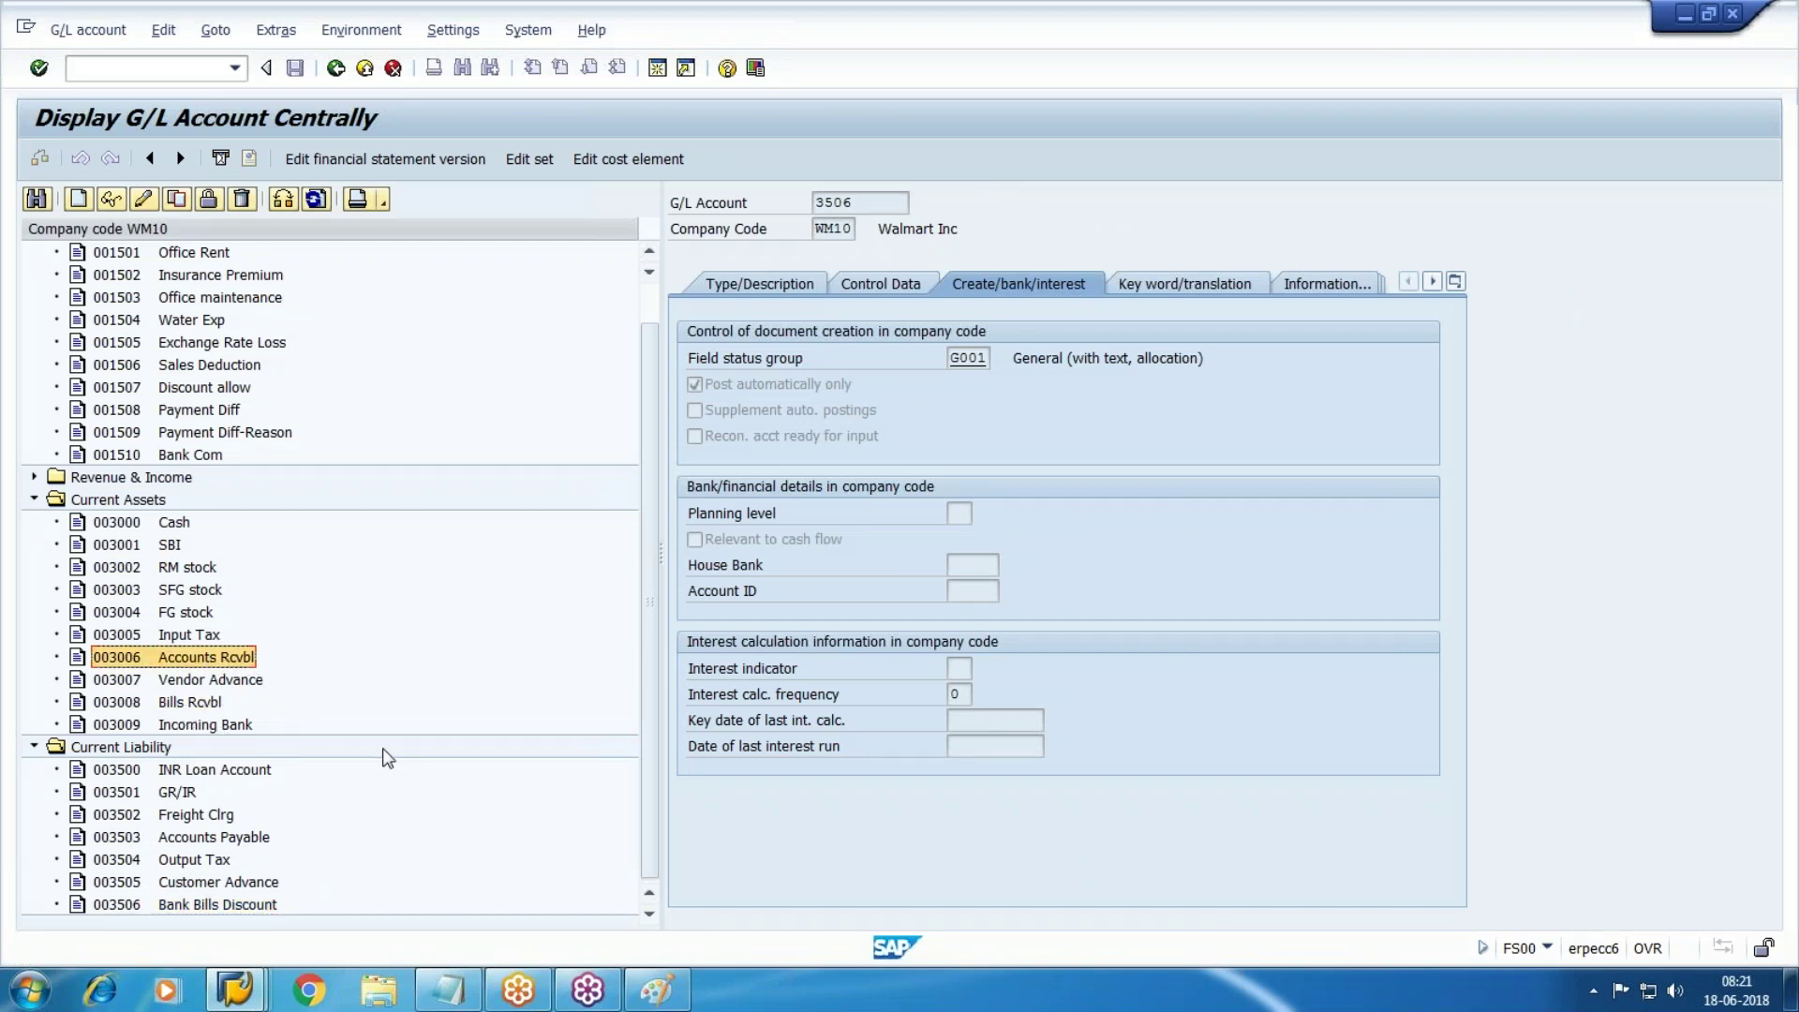
pyautogui.hotkey('alt', 'Tab')
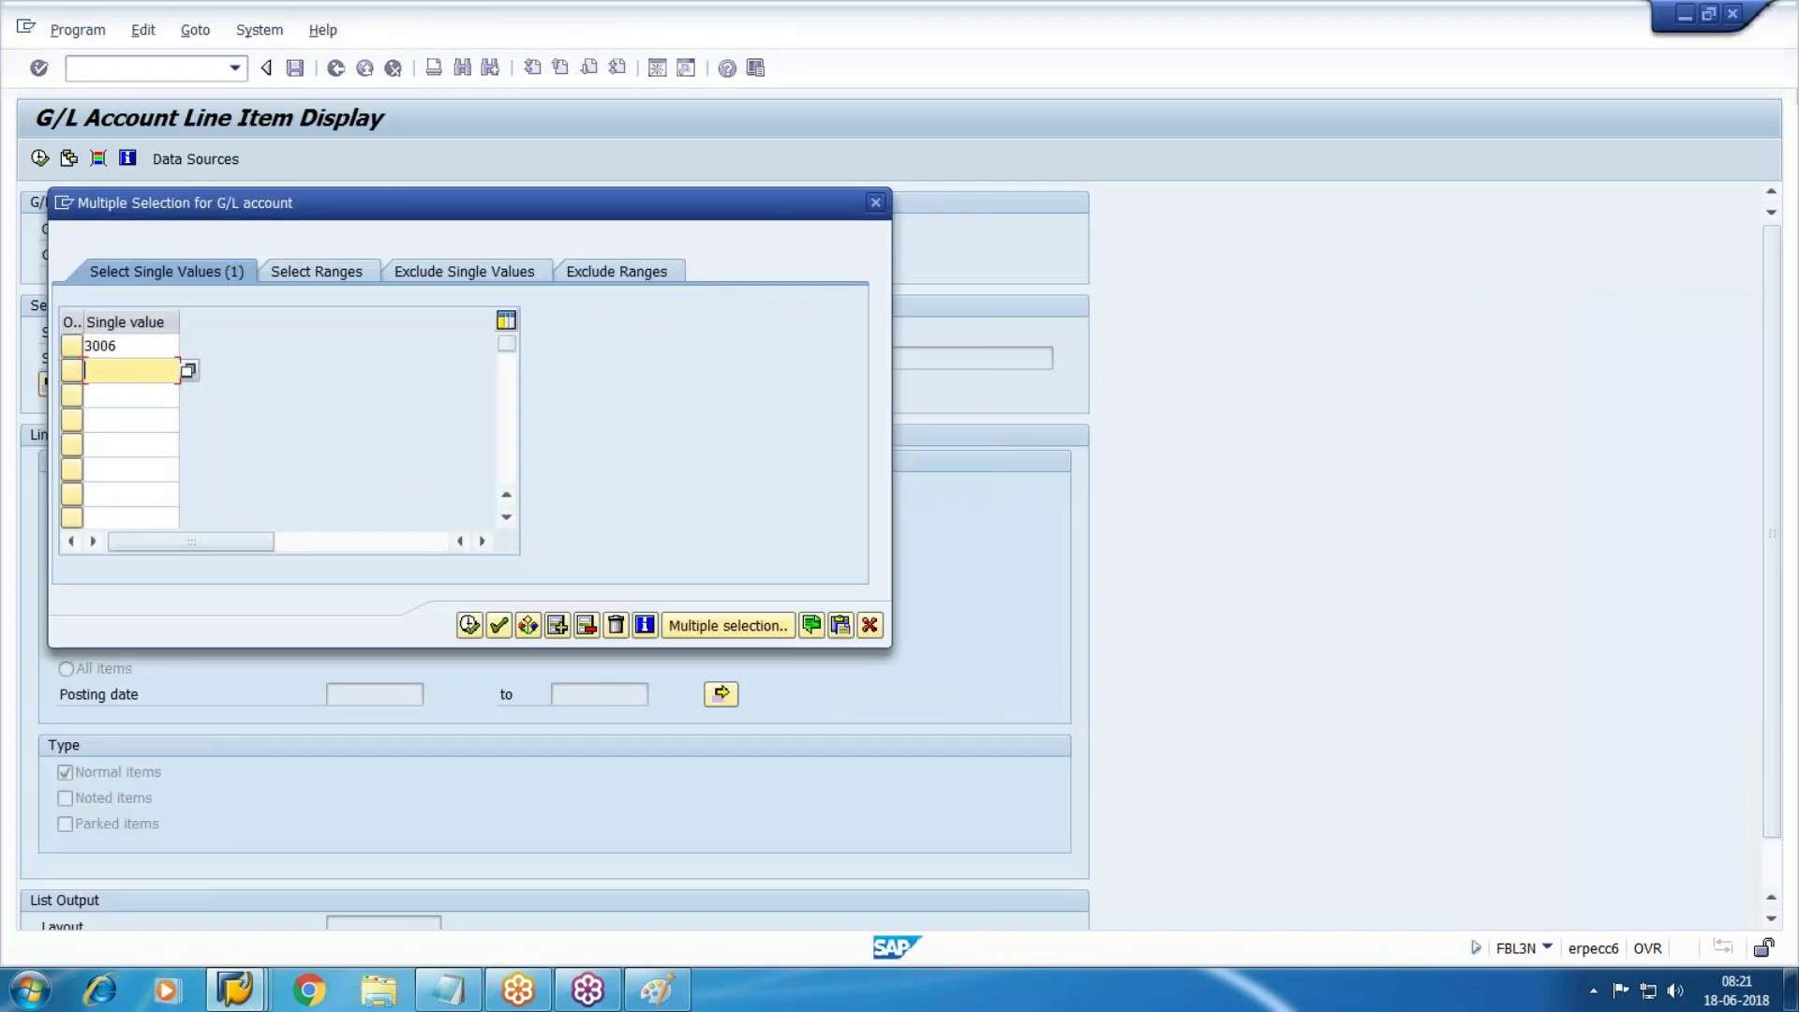
# Add G/L account 3008 to the multiple selection and run the line item display for company code WM10
pyautogui.hotkey('alt', 'Tab')
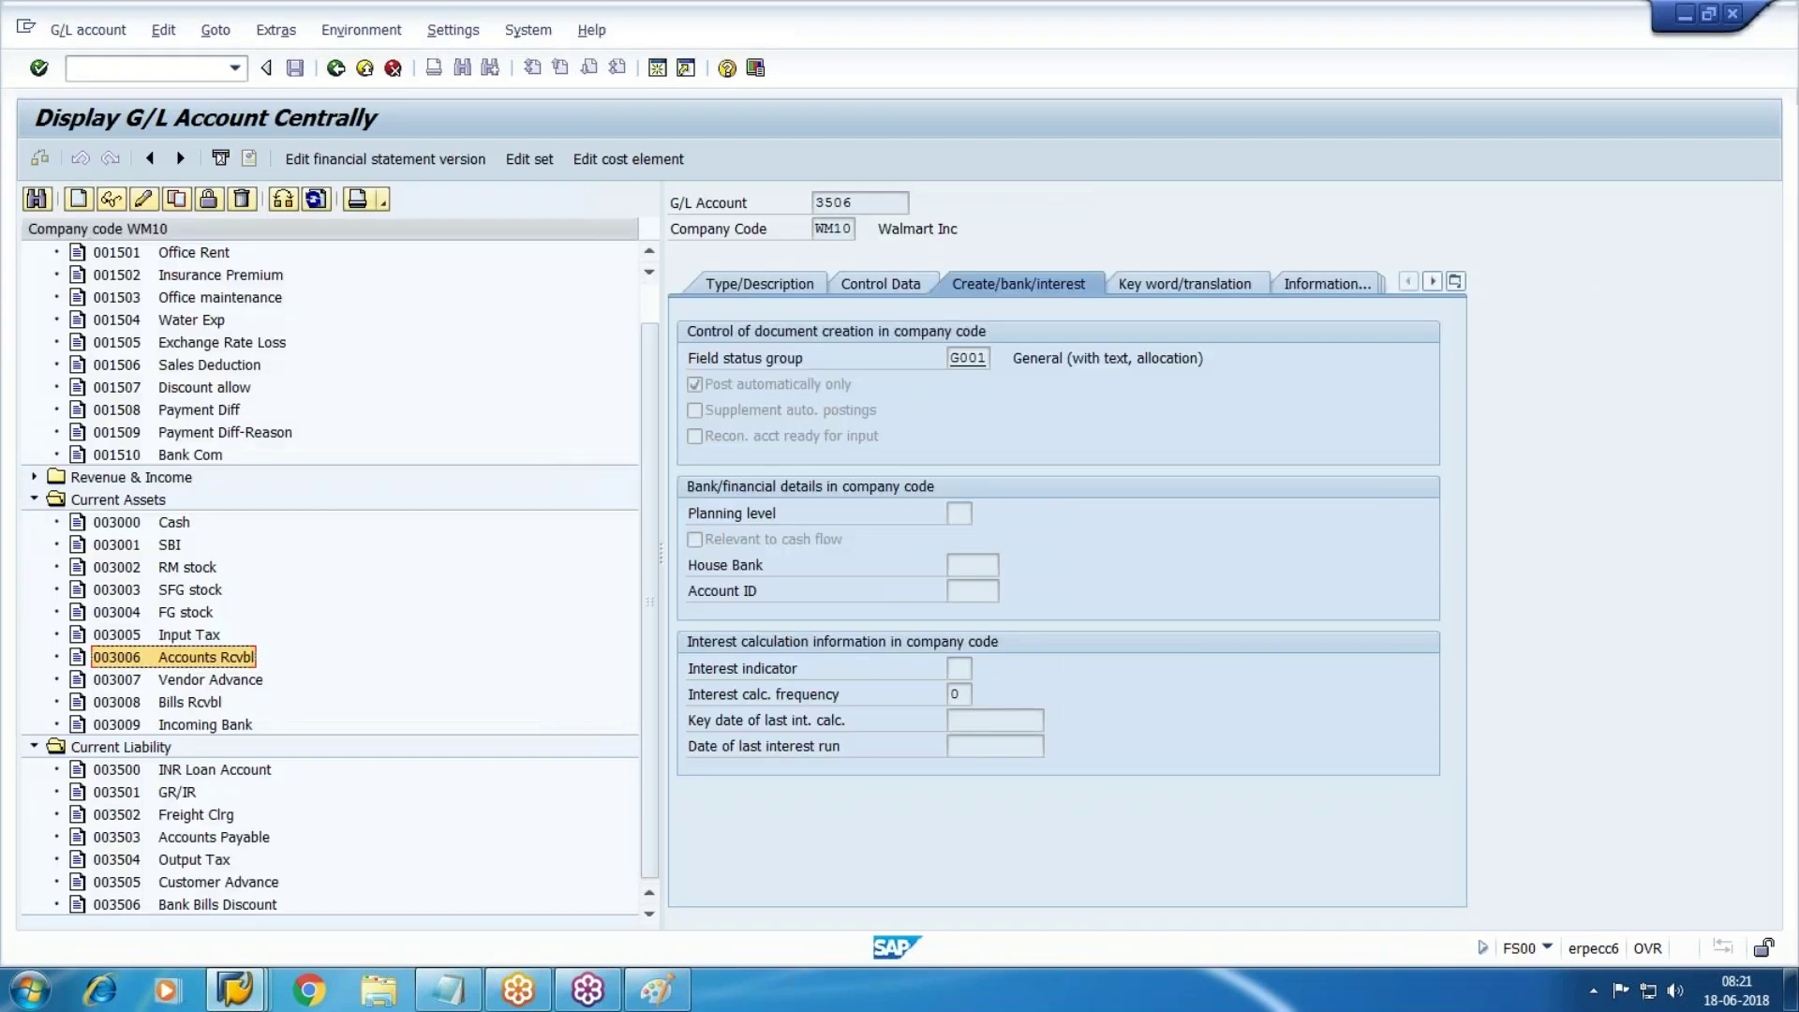
pyautogui.hotkey('alt', 'Tab')
pyautogui.write('3008')
pyautogui.click(468, 625)
pyautogui.click(39, 158)
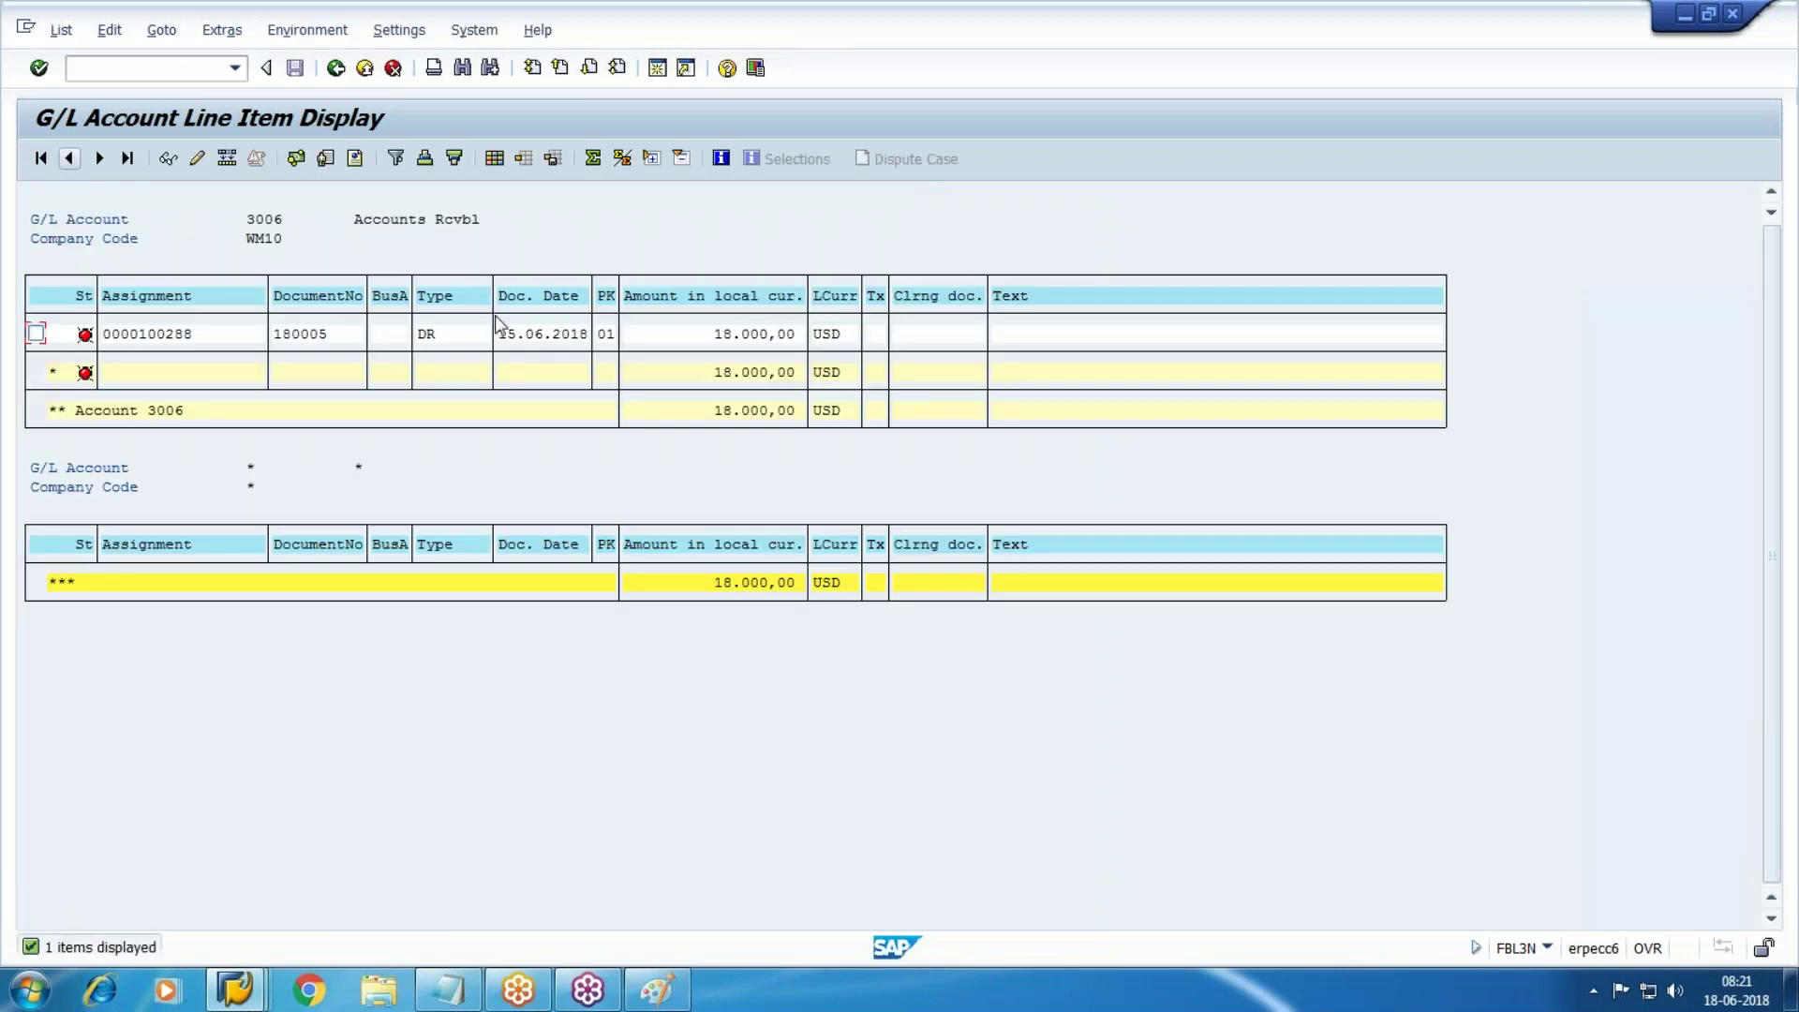
pyautogui.click(369, 225)
# Open another SAP session and expand Accounting, Financial Accounting and Accounts Receivable in the SAP Menu tree
pyautogui.moveTo(251, 991)
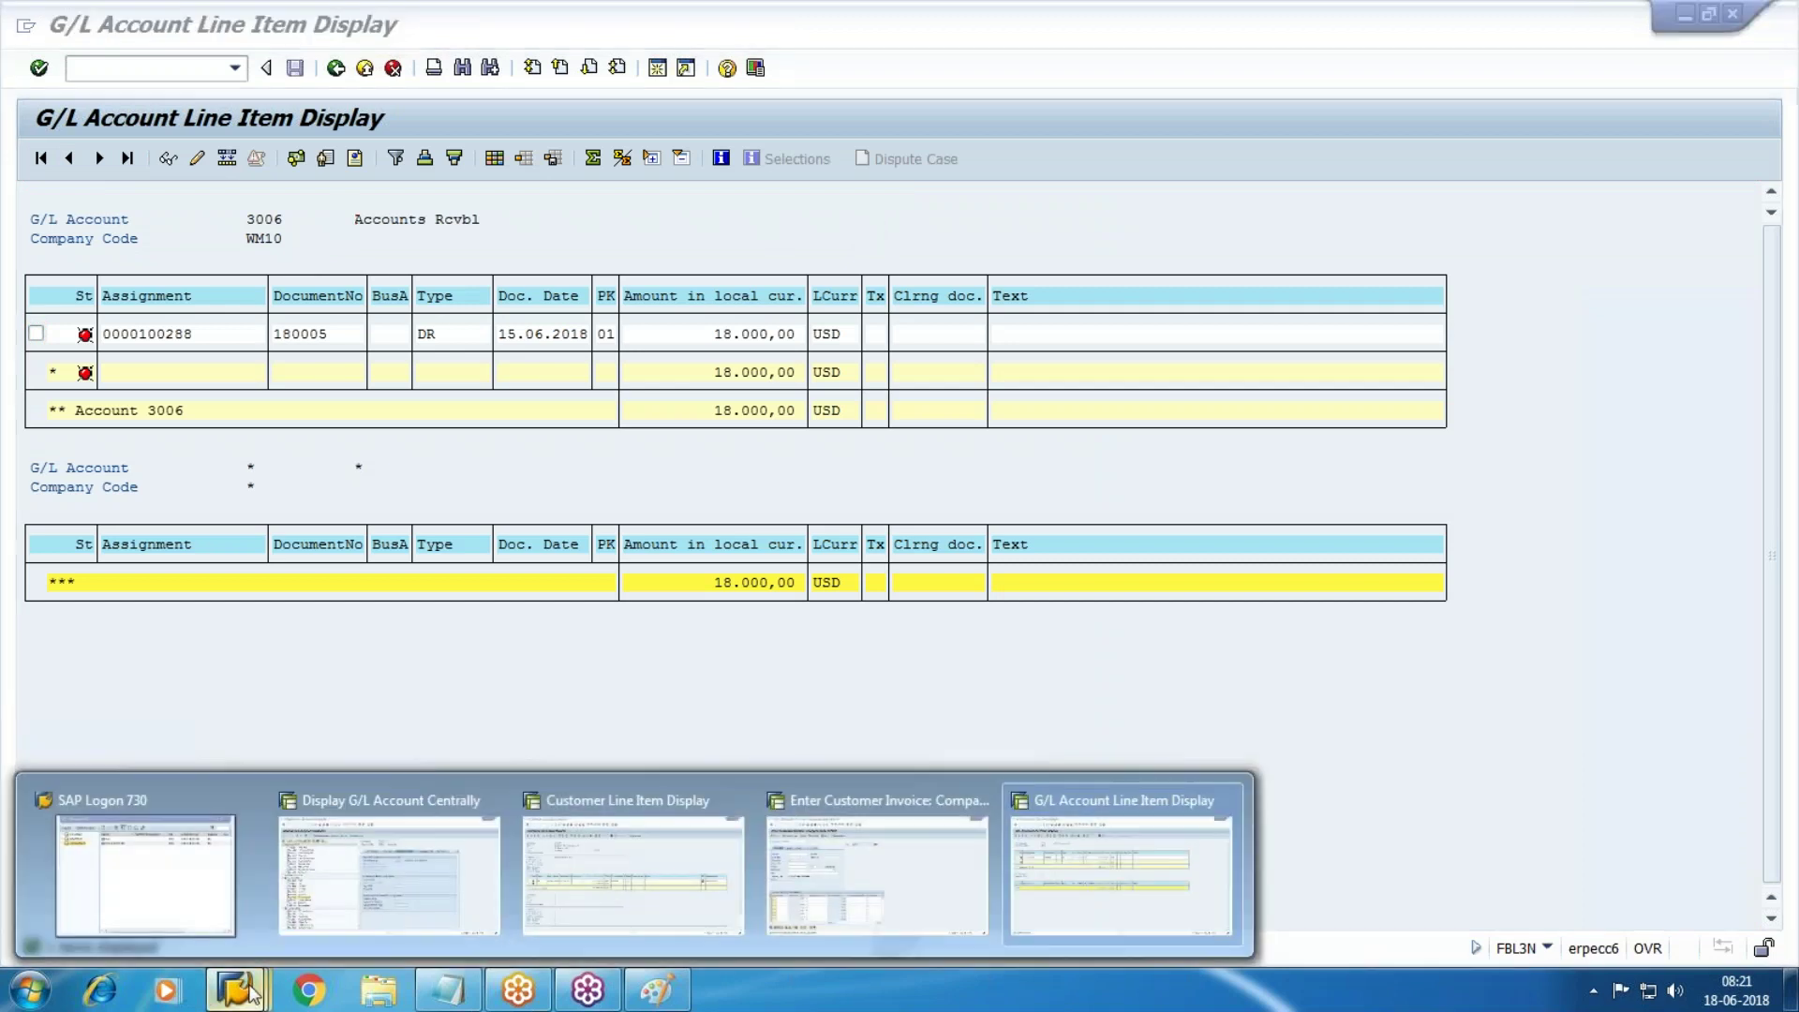
pyautogui.click(1115, 871)
pyautogui.click(660, 69)
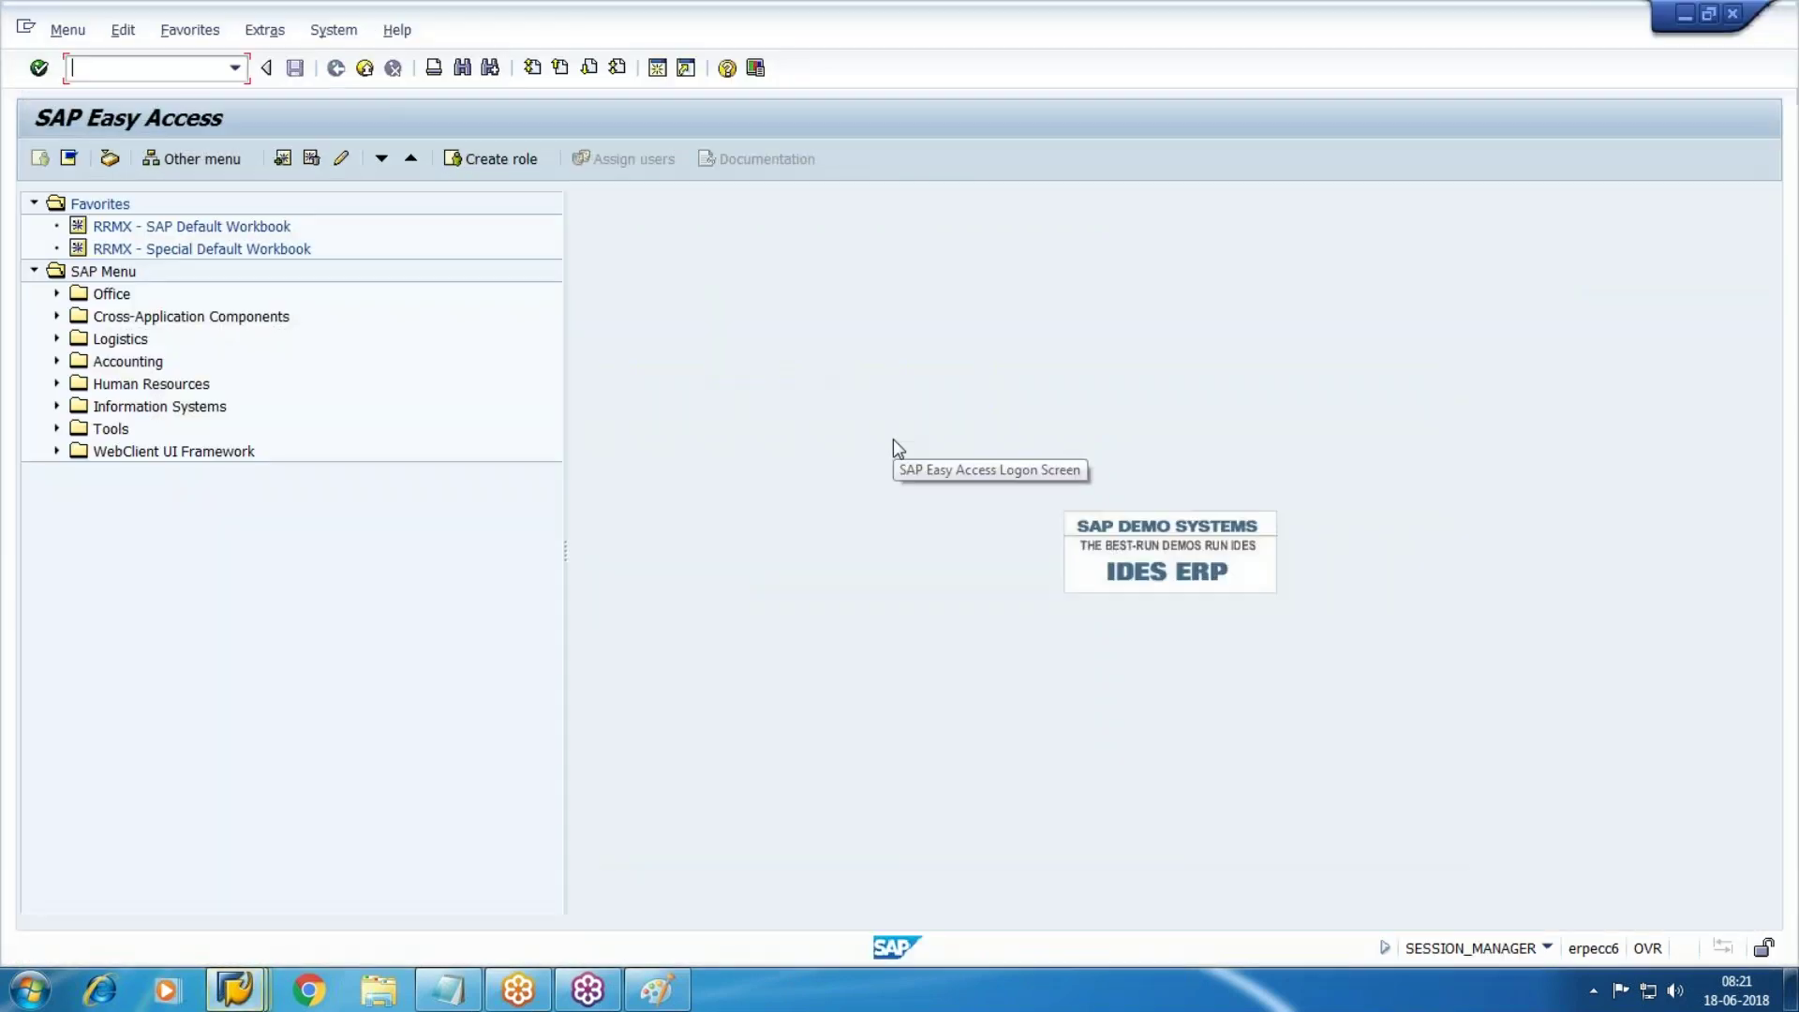
pyautogui.click(57, 362)
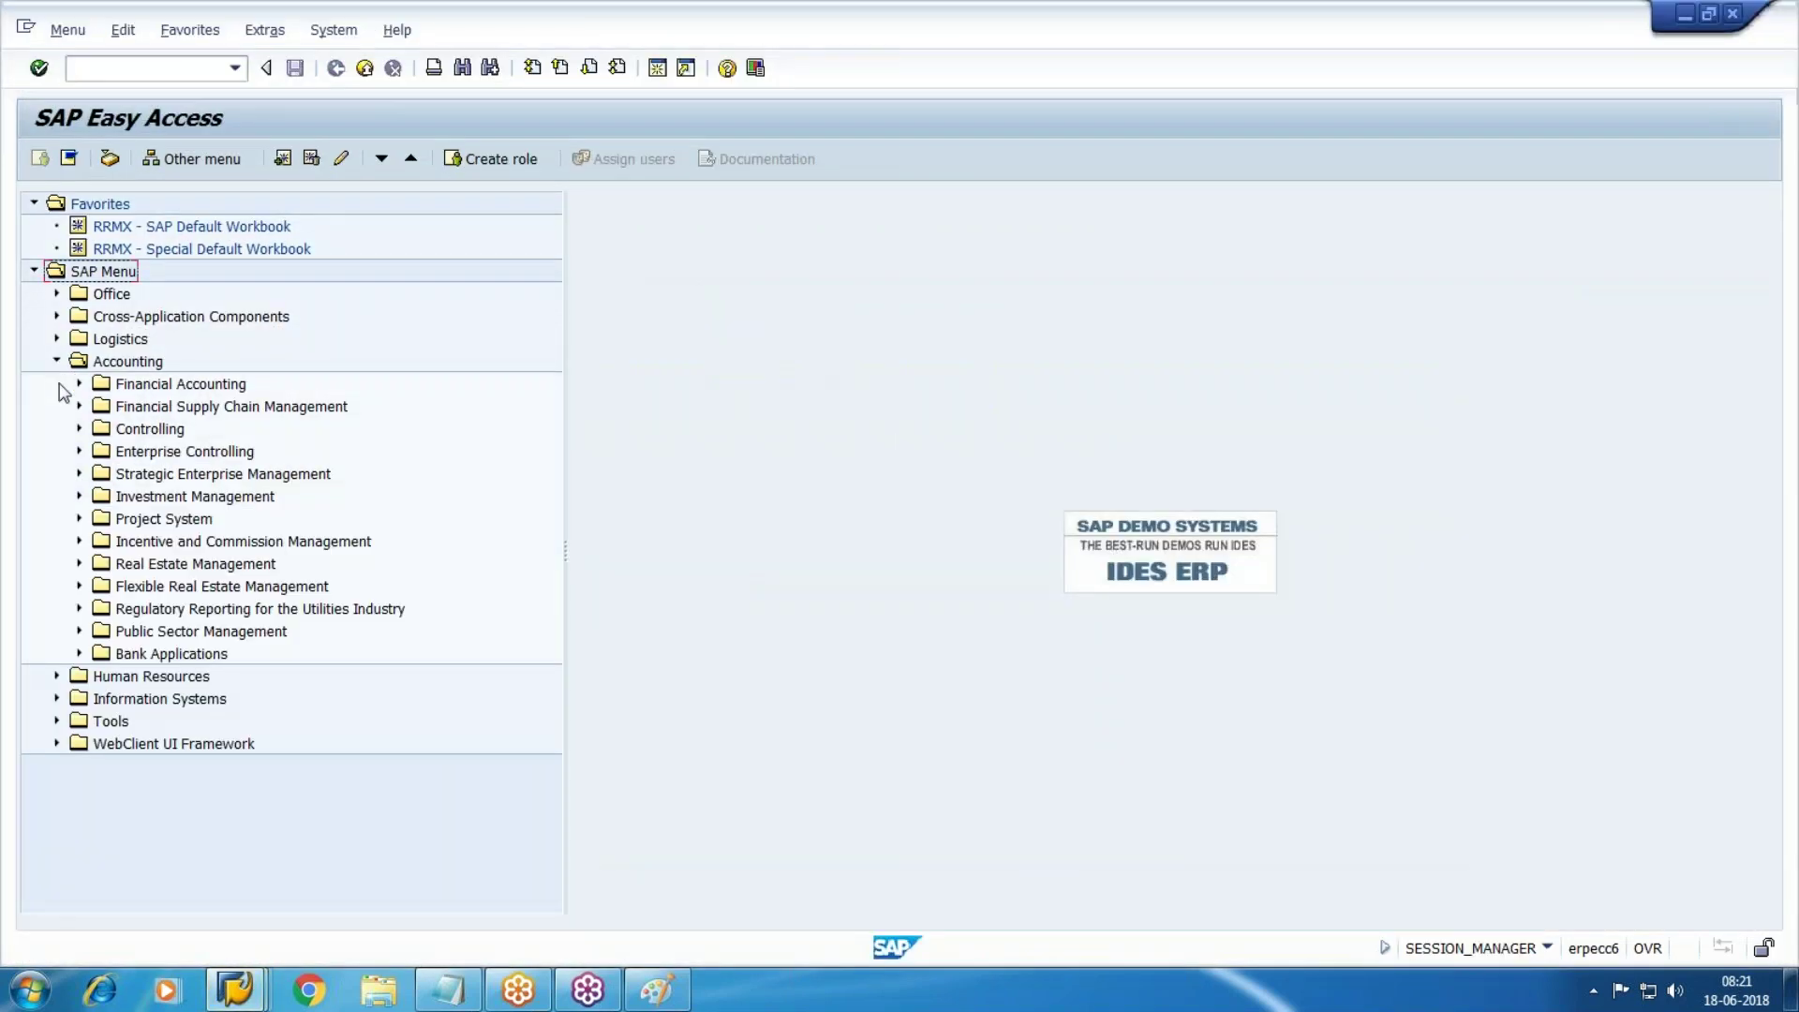
pyautogui.click(78, 384)
pyautogui.click(102, 429)
pyautogui.scroll(-1, 109, 450)
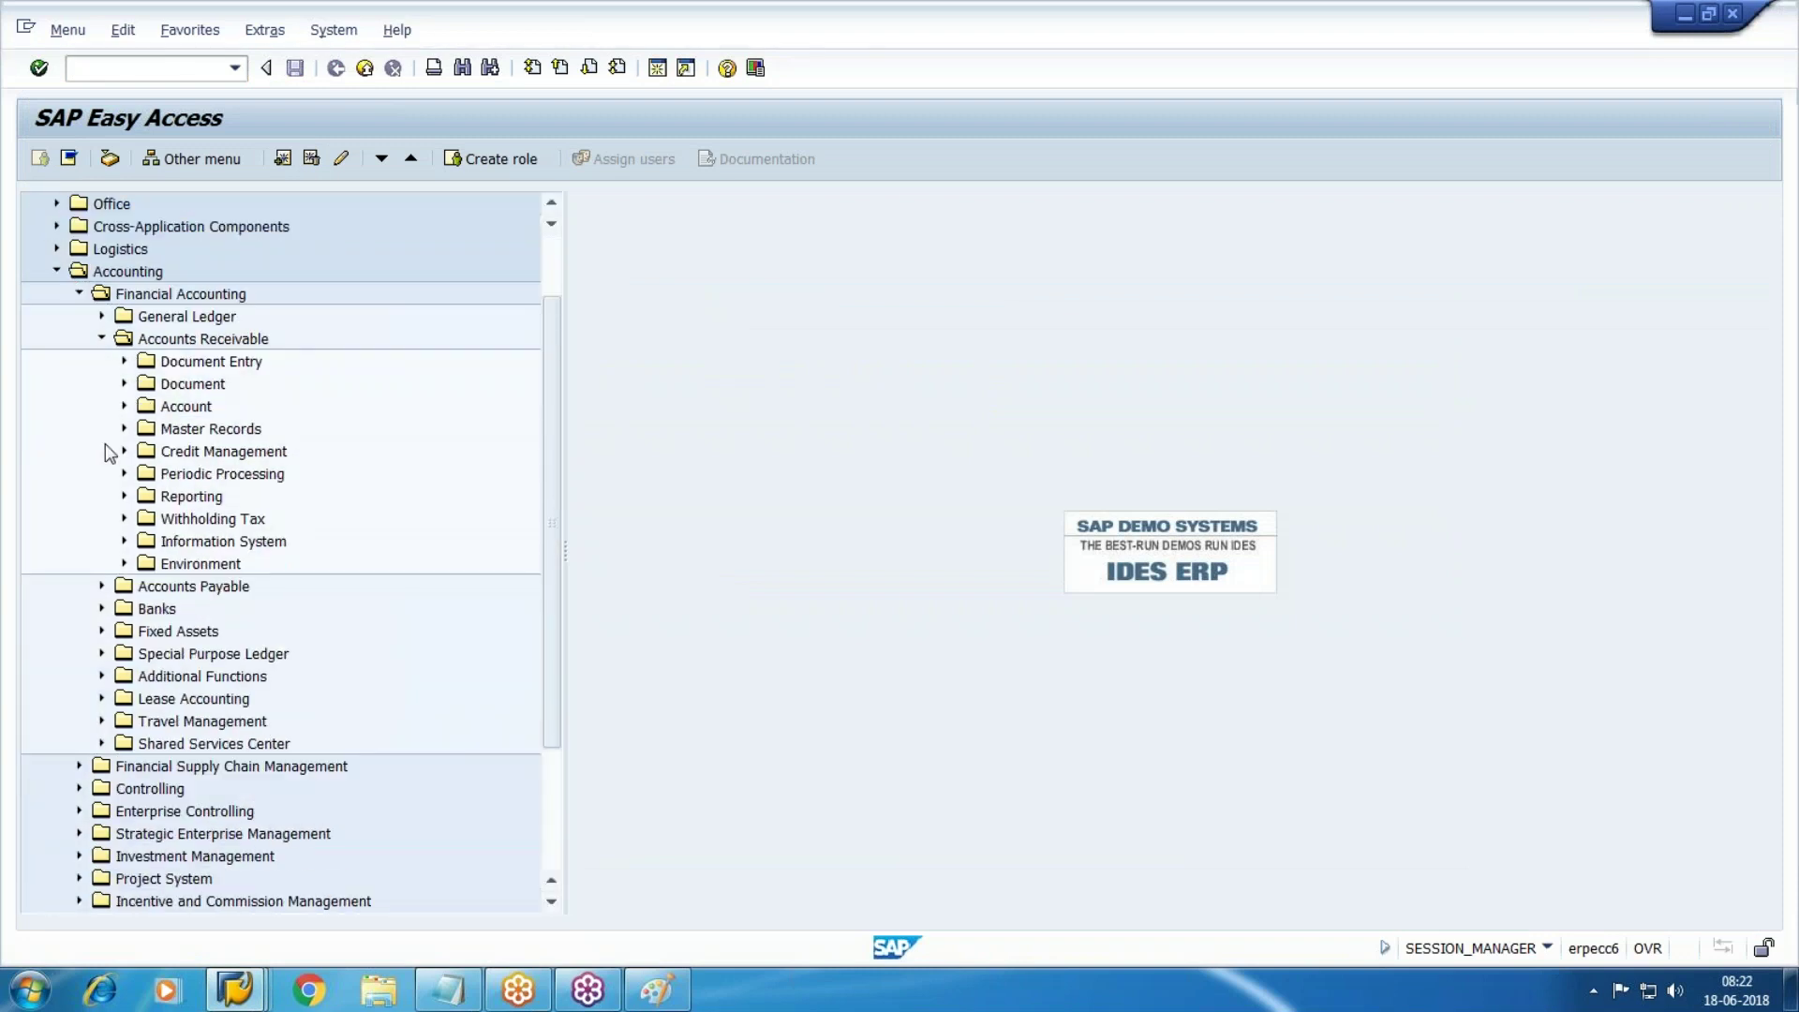
# Expand Document Entry under Accounts Receivable and show the Bill of Exchange transactions
pyautogui.click(123, 361)
pyautogui.click(216, 564)
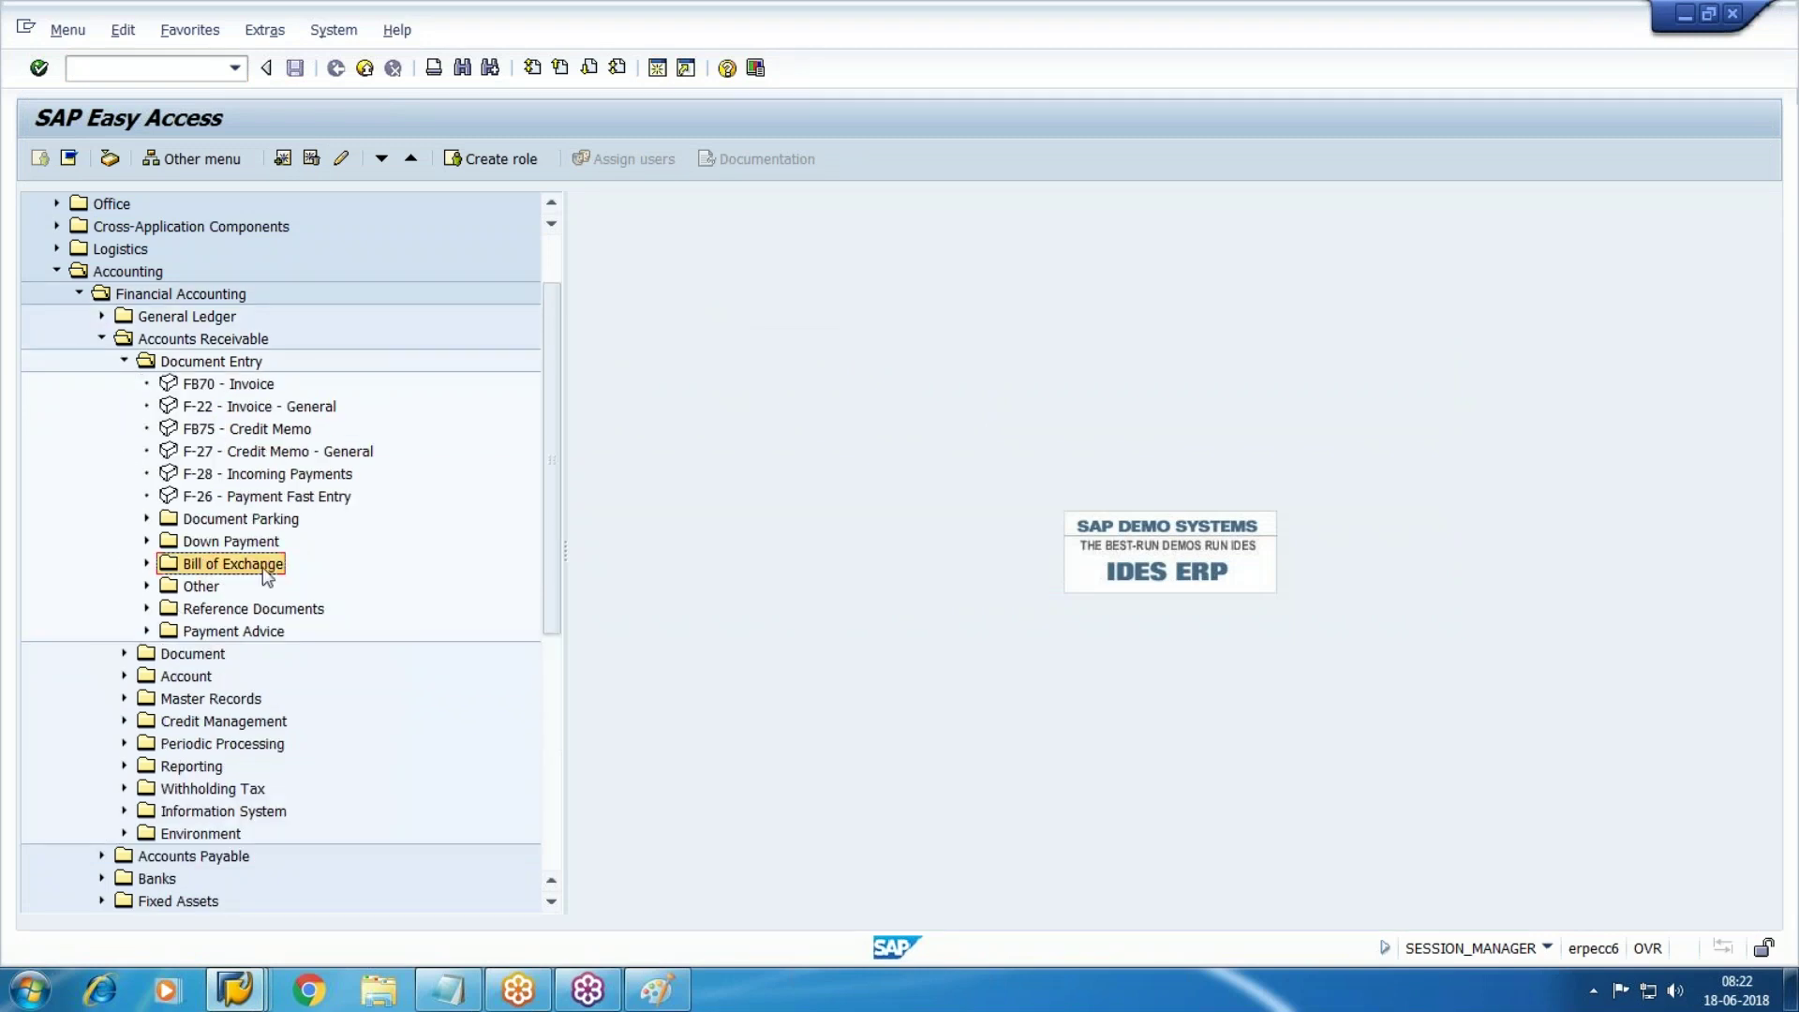
pyautogui.click(148, 564)
pyautogui.scroll(-1, 148, 562)
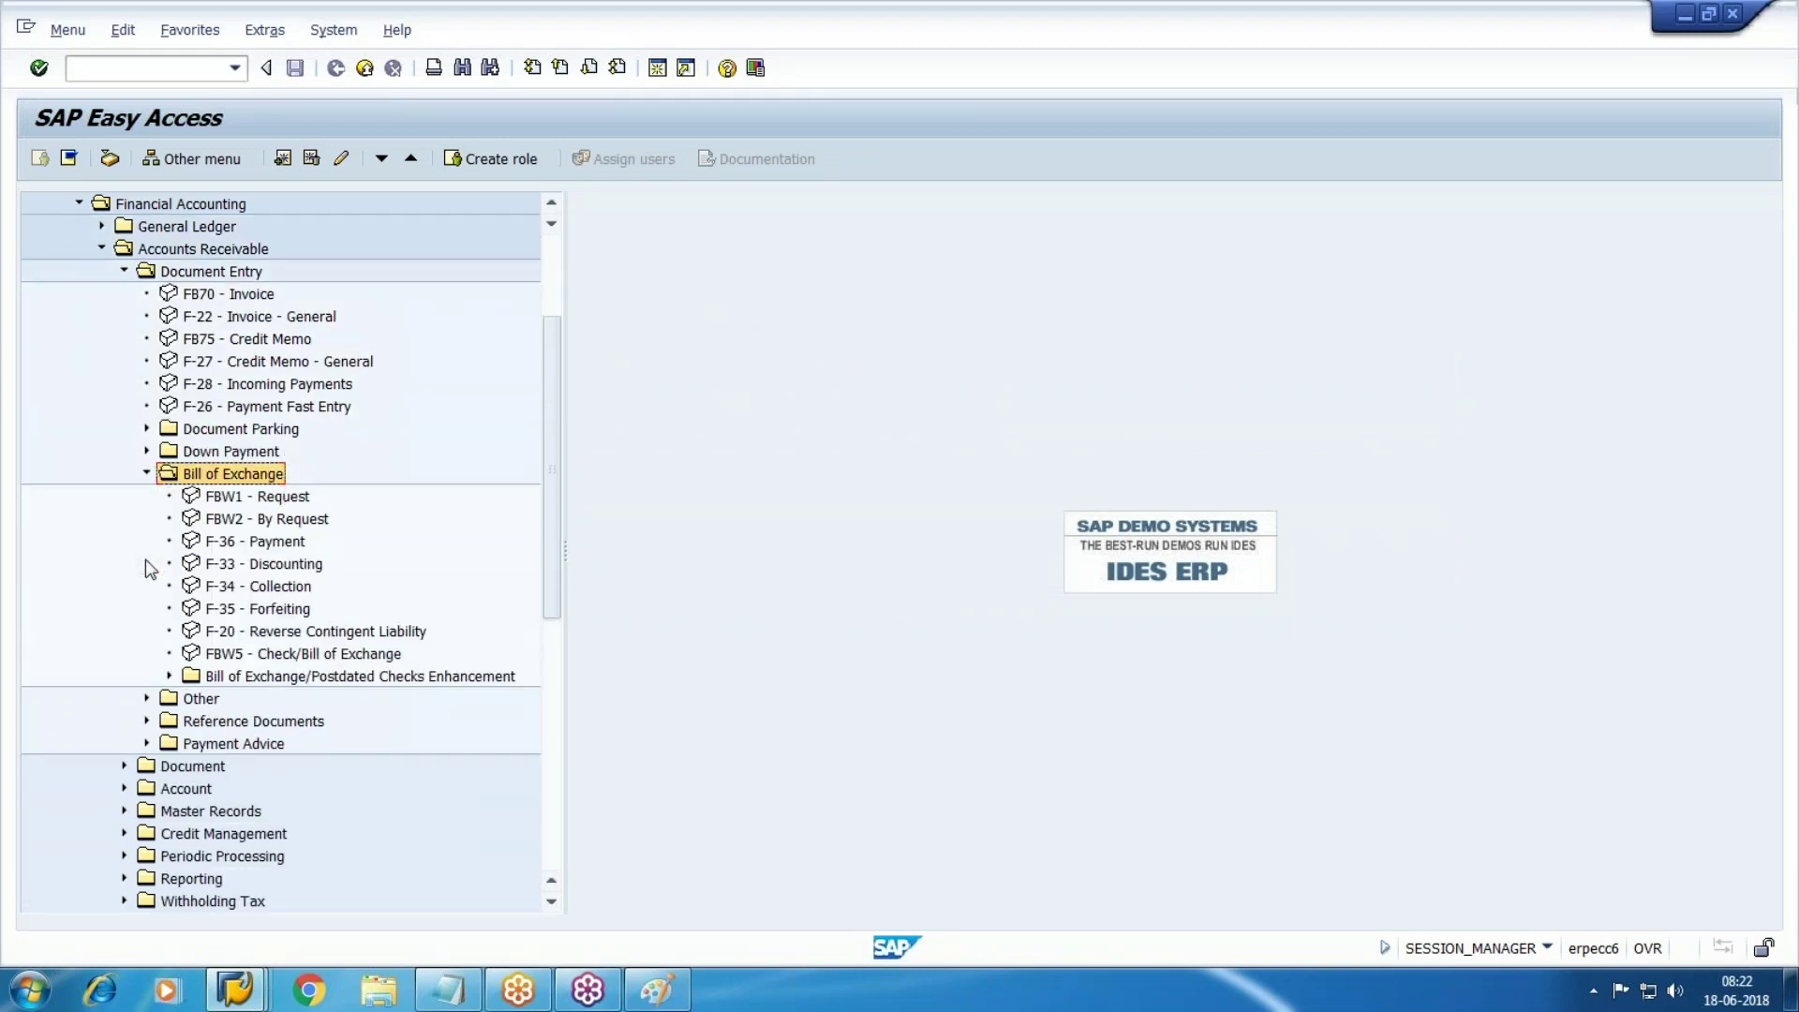
# Open the F-36 bill of exchange payment transaction and set the document date to 17.06.2018
pyautogui.click(274, 545)
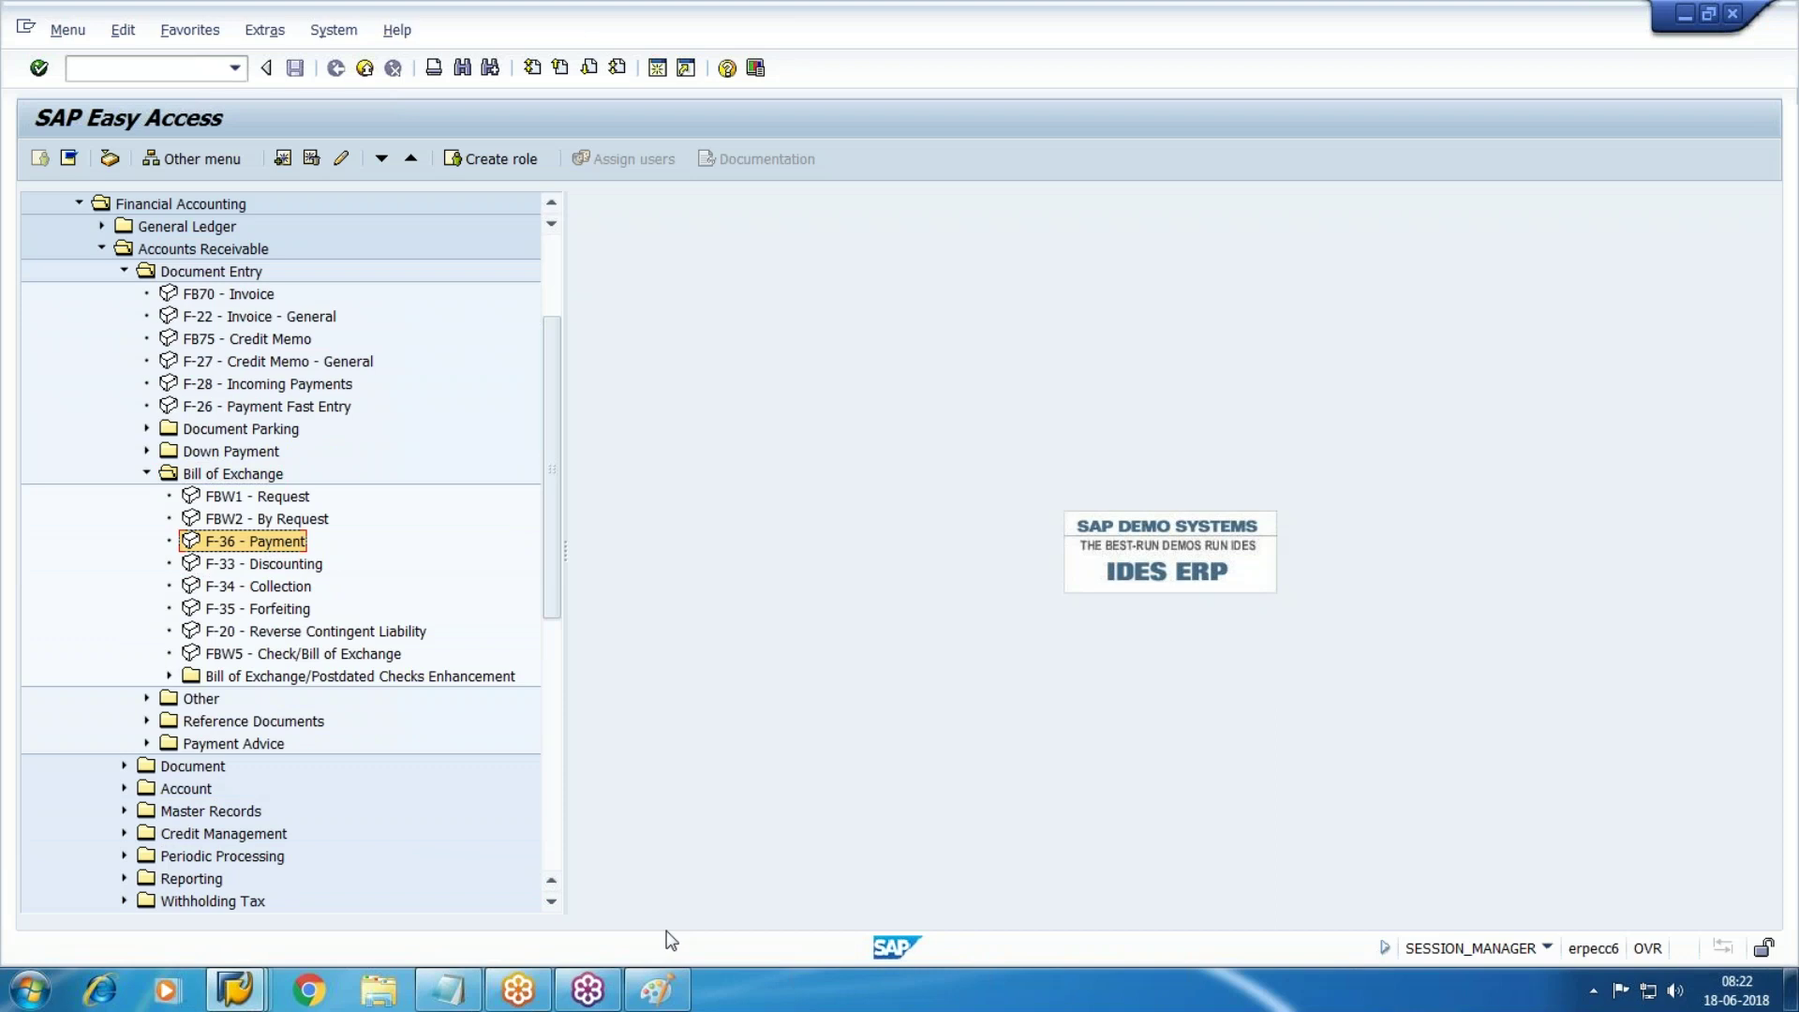
pyautogui.press('Return')
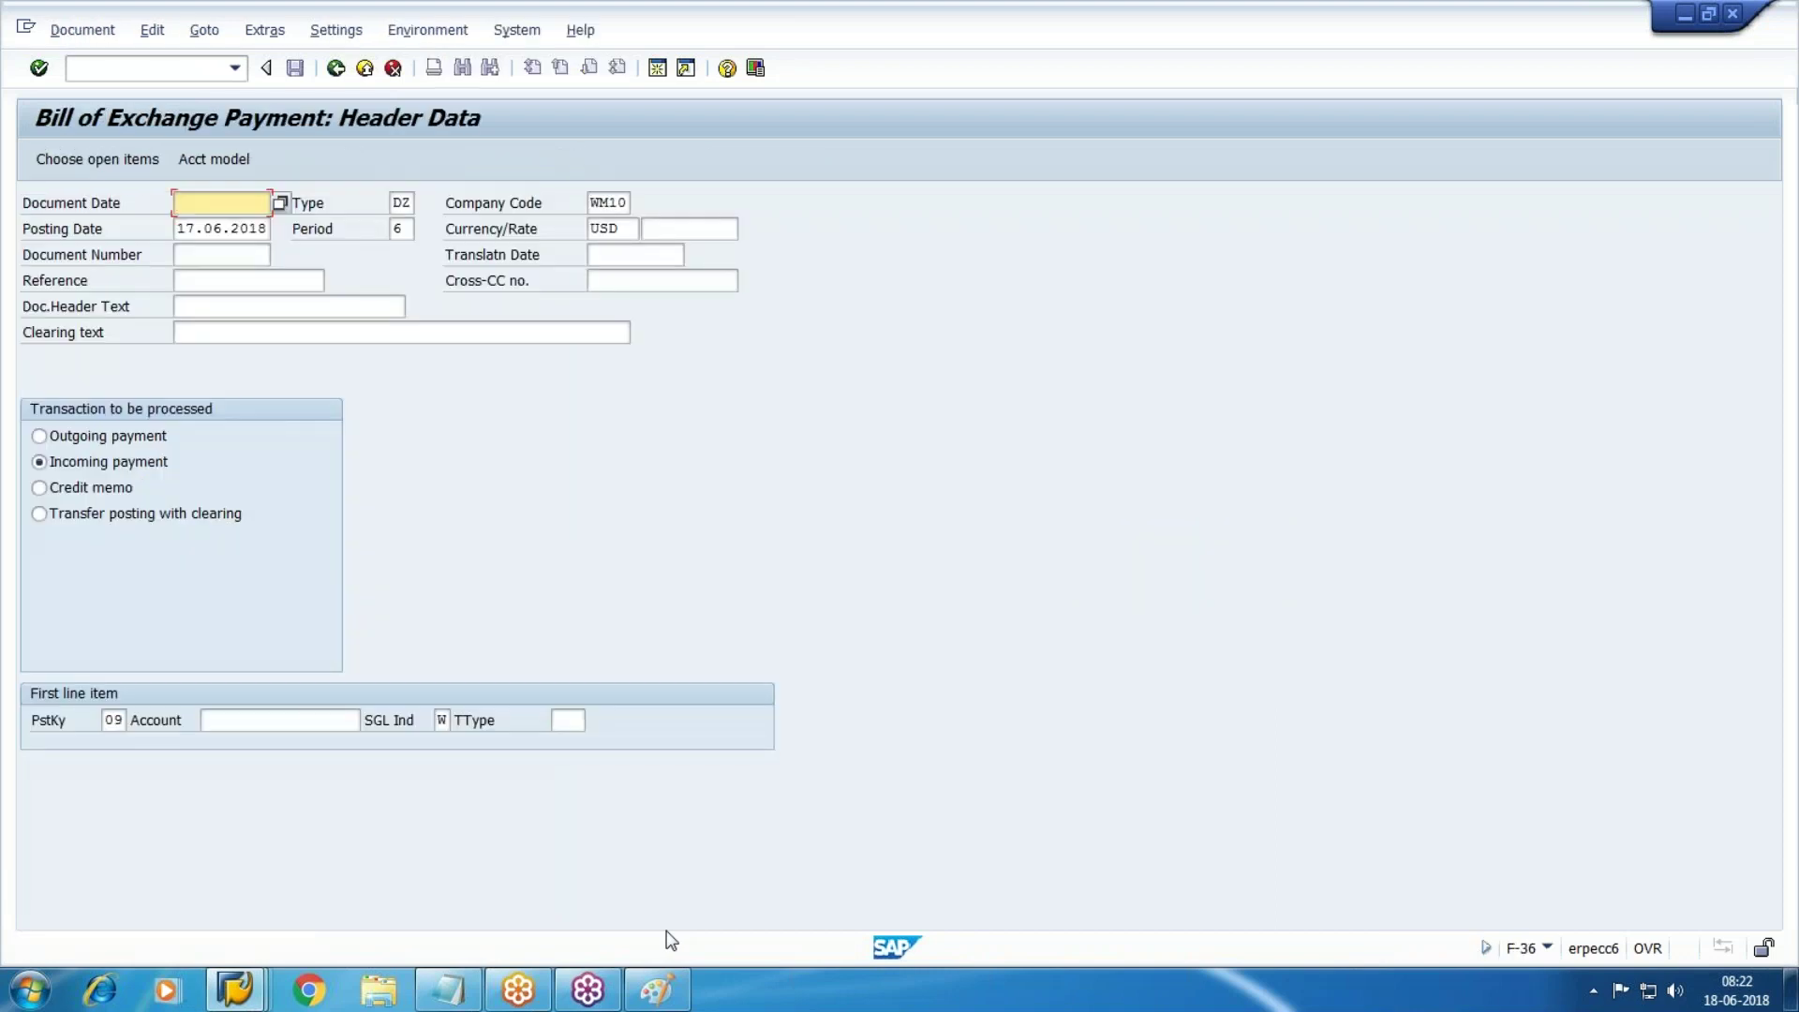
pyautogui.press('F4')
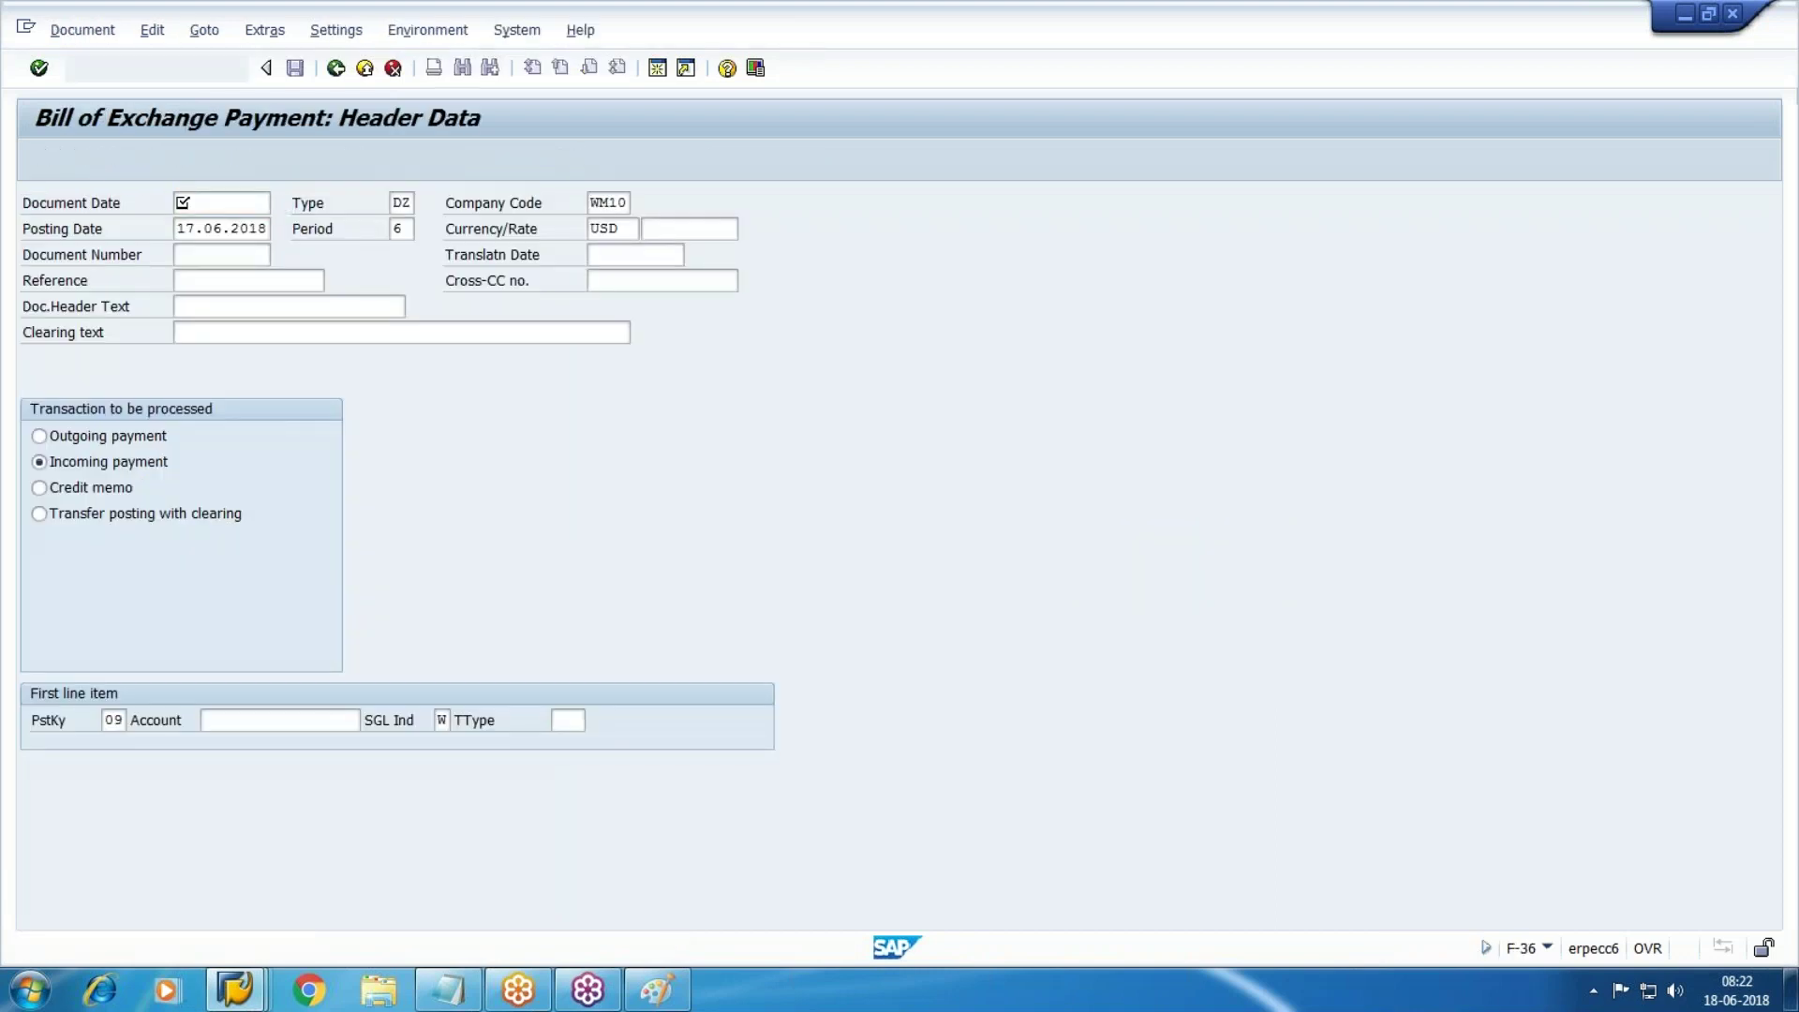
pyautogui.press('Return')
# Enter "Bills Raised" as the clearing text in the bill of exchange payment header
pyautogui.press('Tab')
pyautogui.press('Tab')
pyautogui.press('Tab')
pyautogui.press('Tab')
pyautogui.press('Tab')
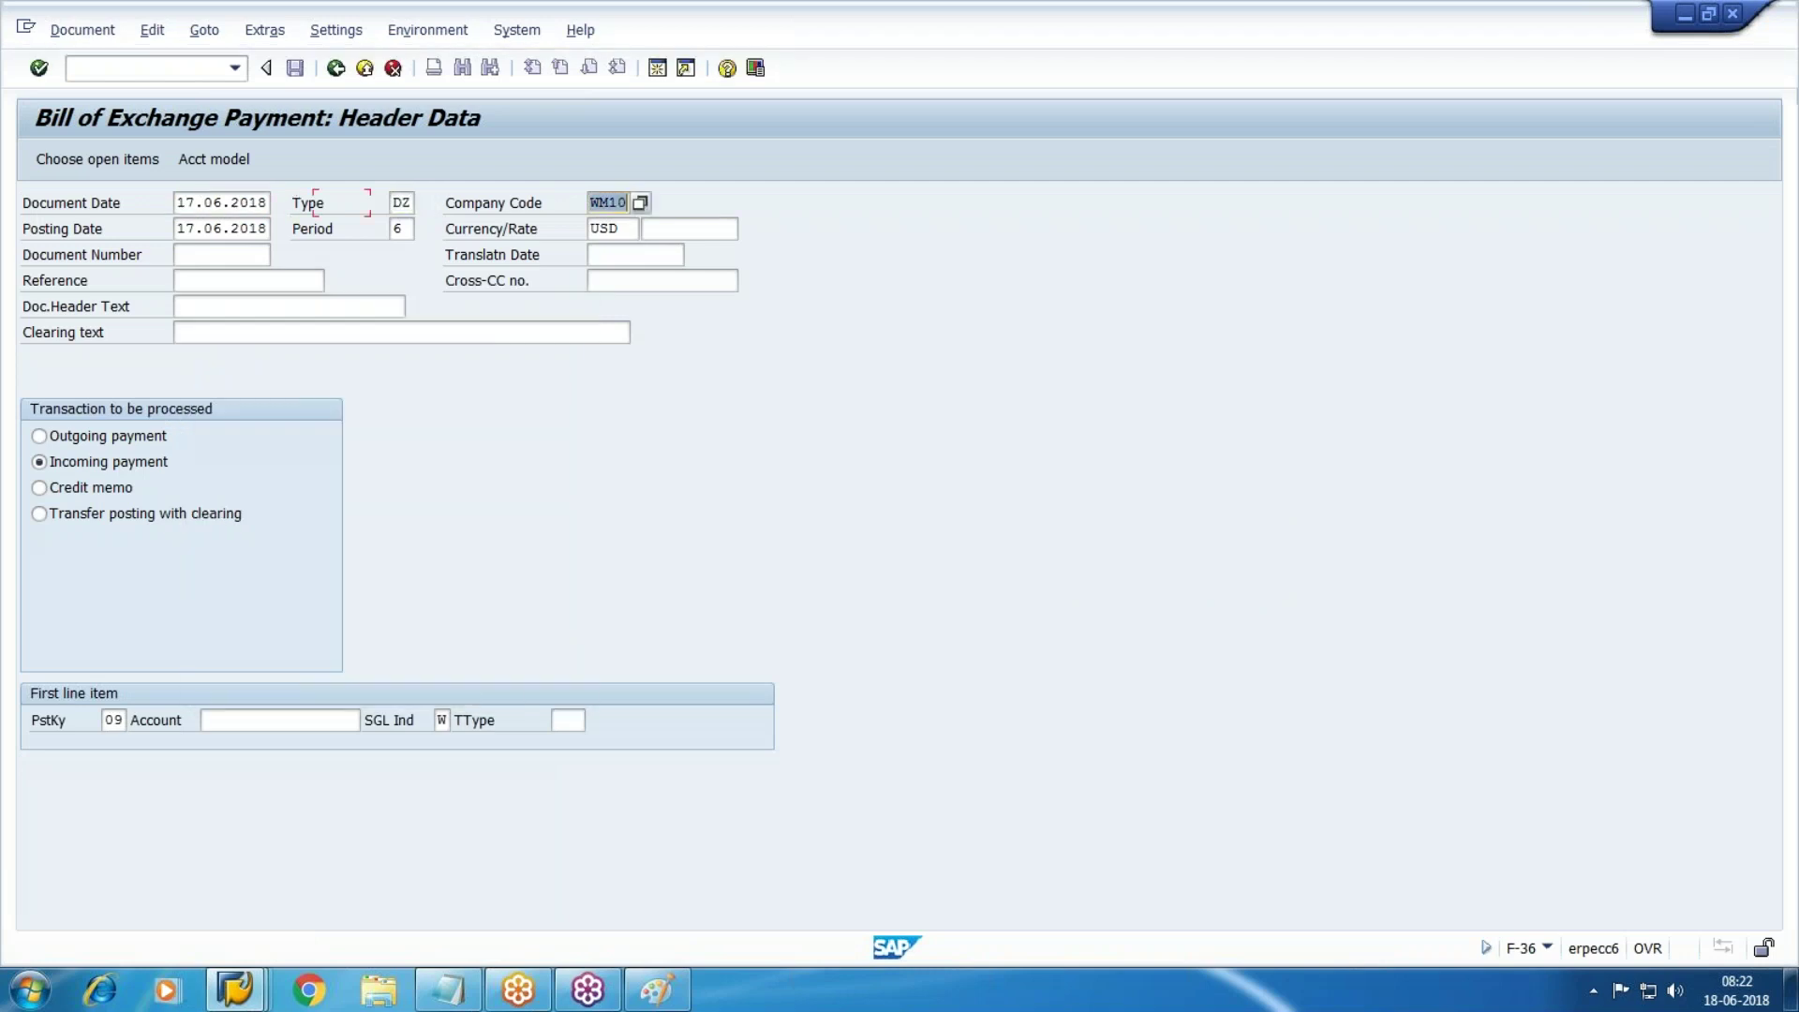
pyautogui.press('Tab')
pyautogui.press('Tab')
pyautogui.press('Tab')
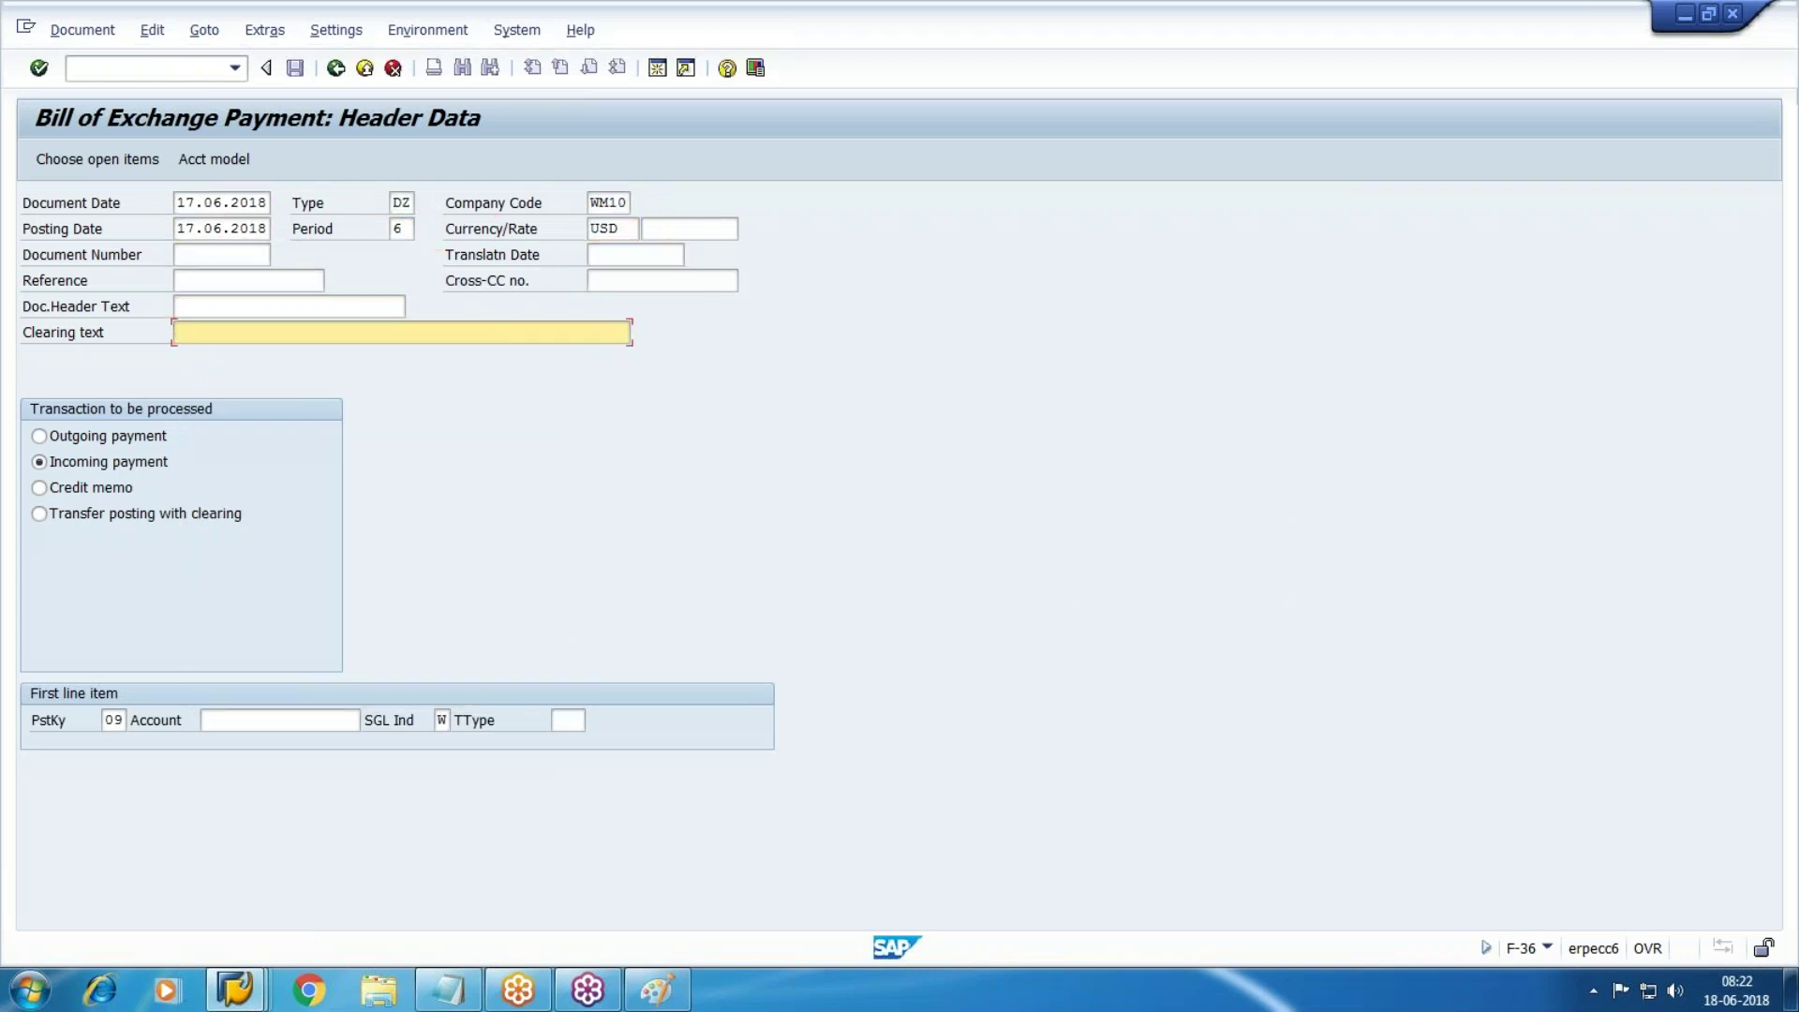
pyautogui.write('Bills')
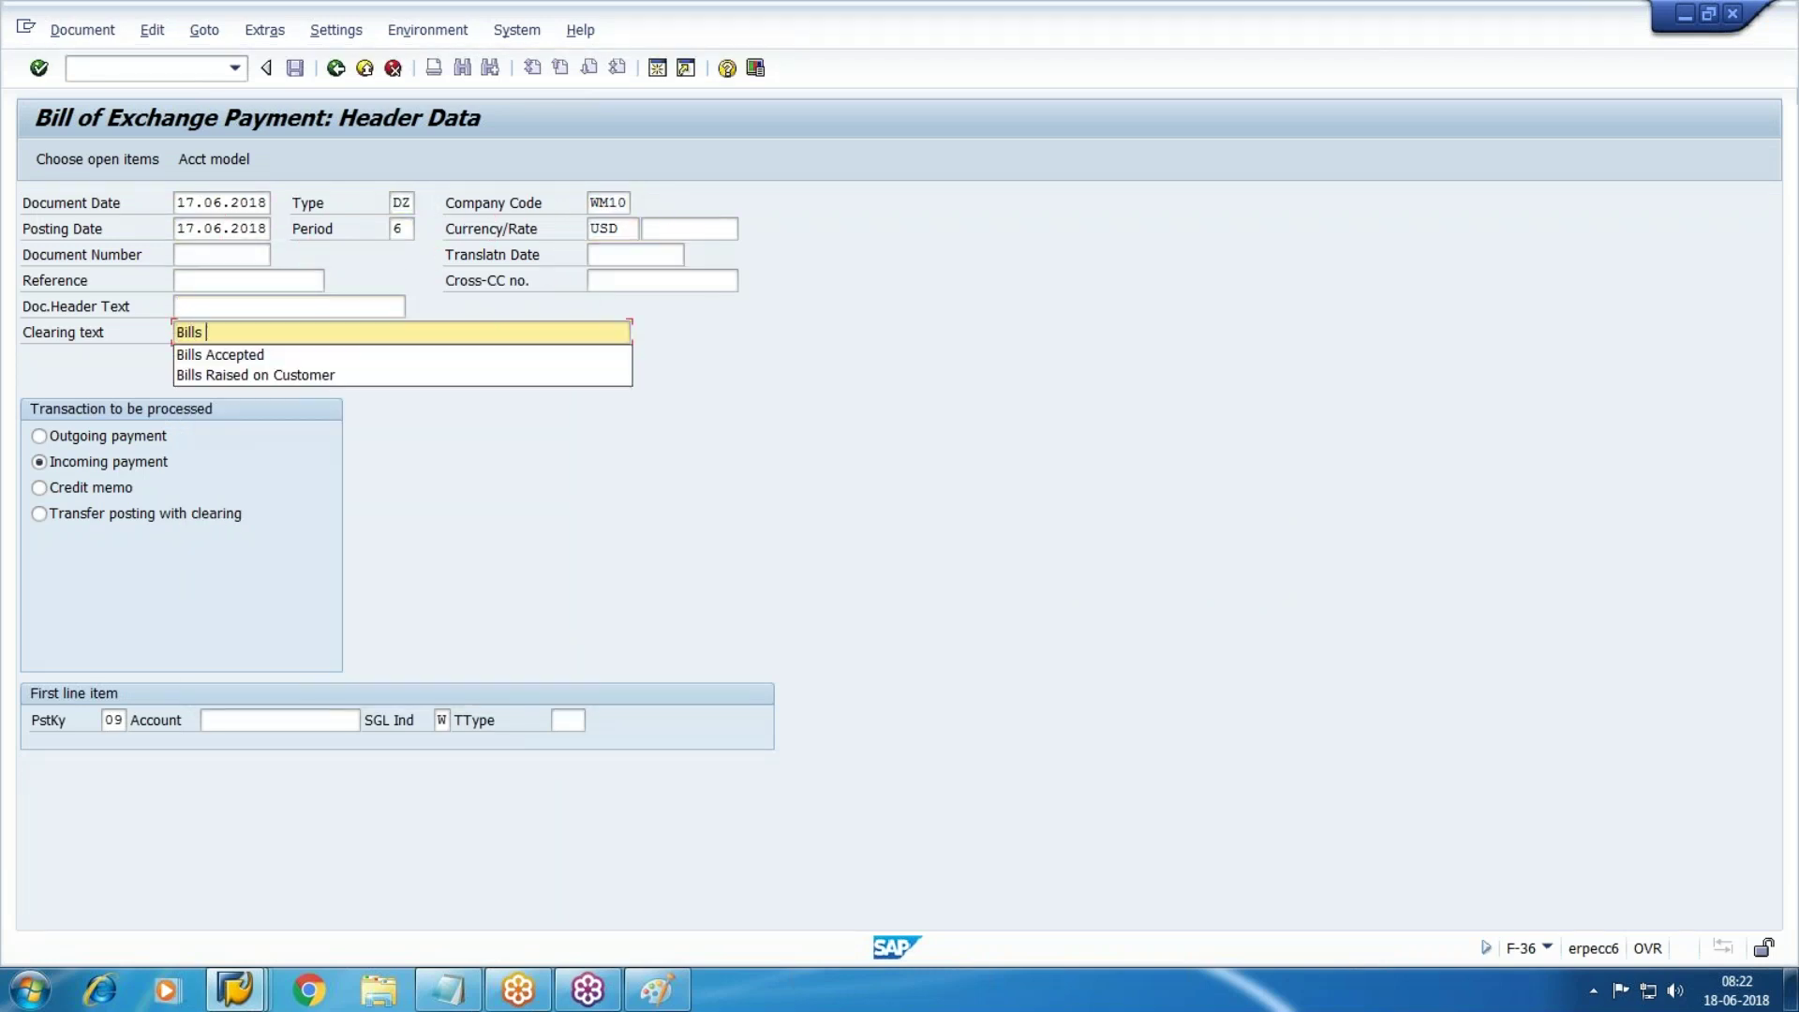
pyautogui.write(' Raised')
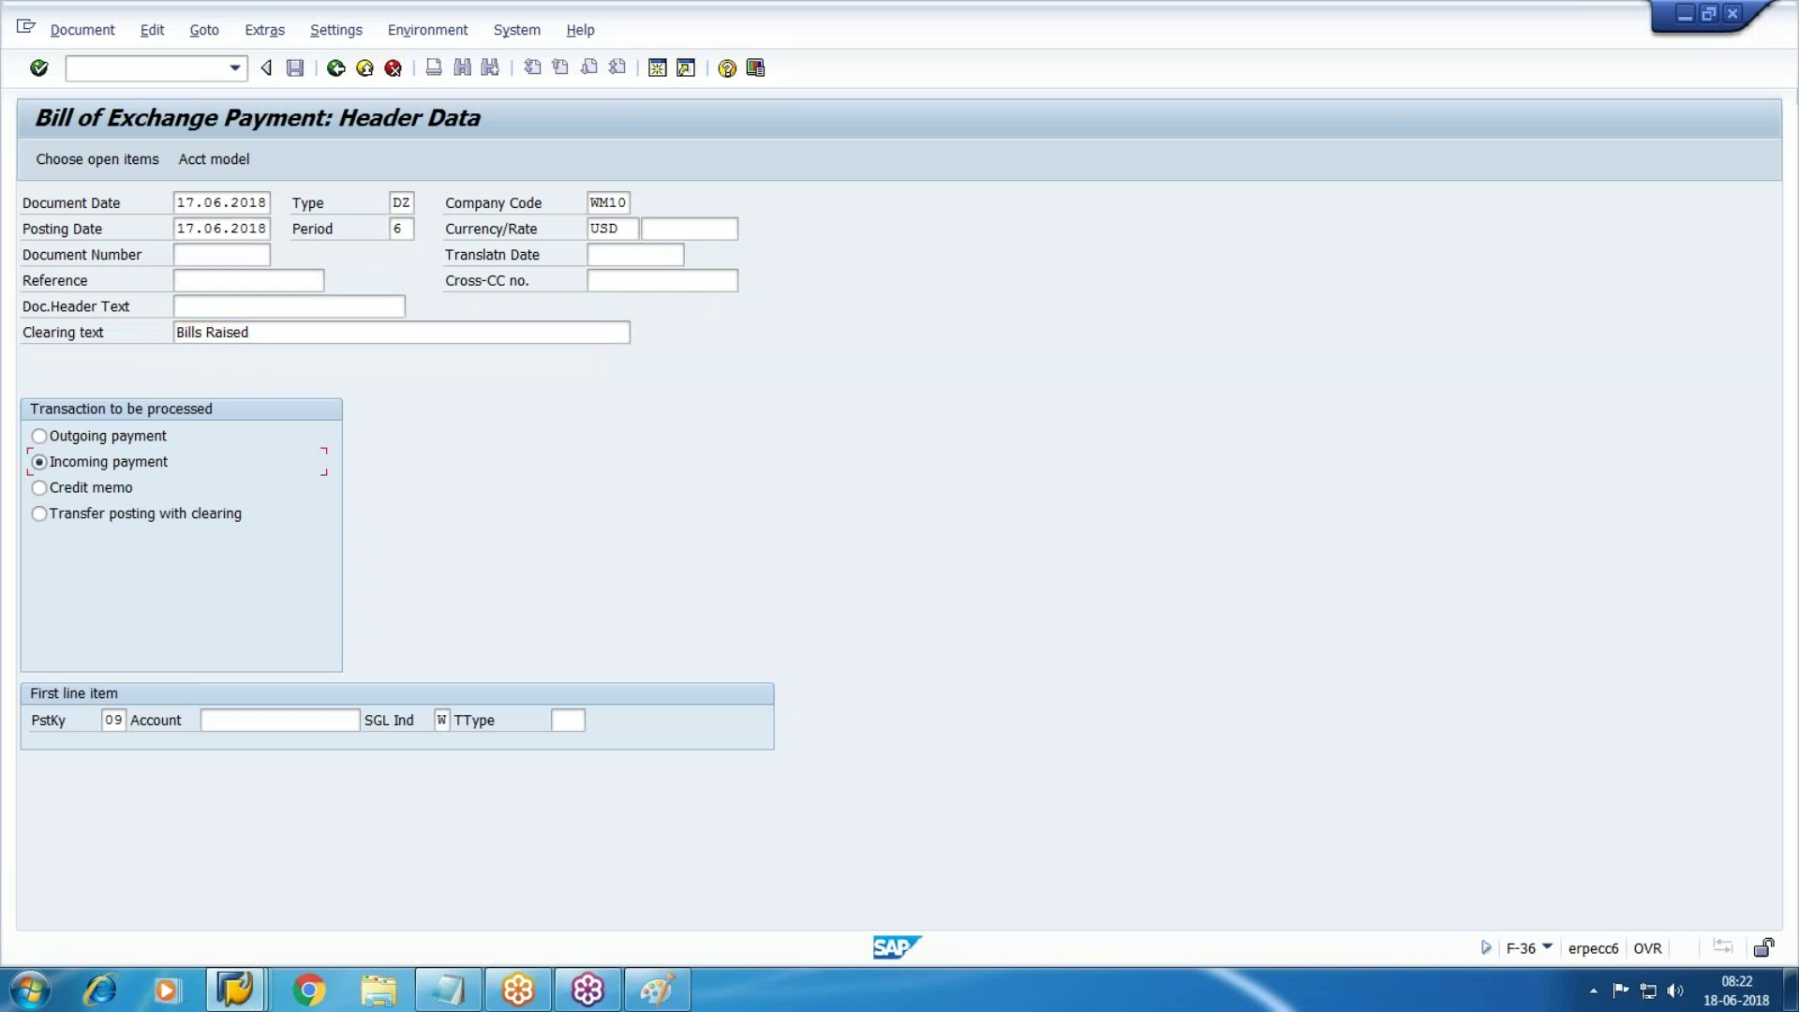
# Look up Walmart FI Customer #1 in company code WM10 as the first line item's account and continue to the customer item
pyautogui.click(279, 720)
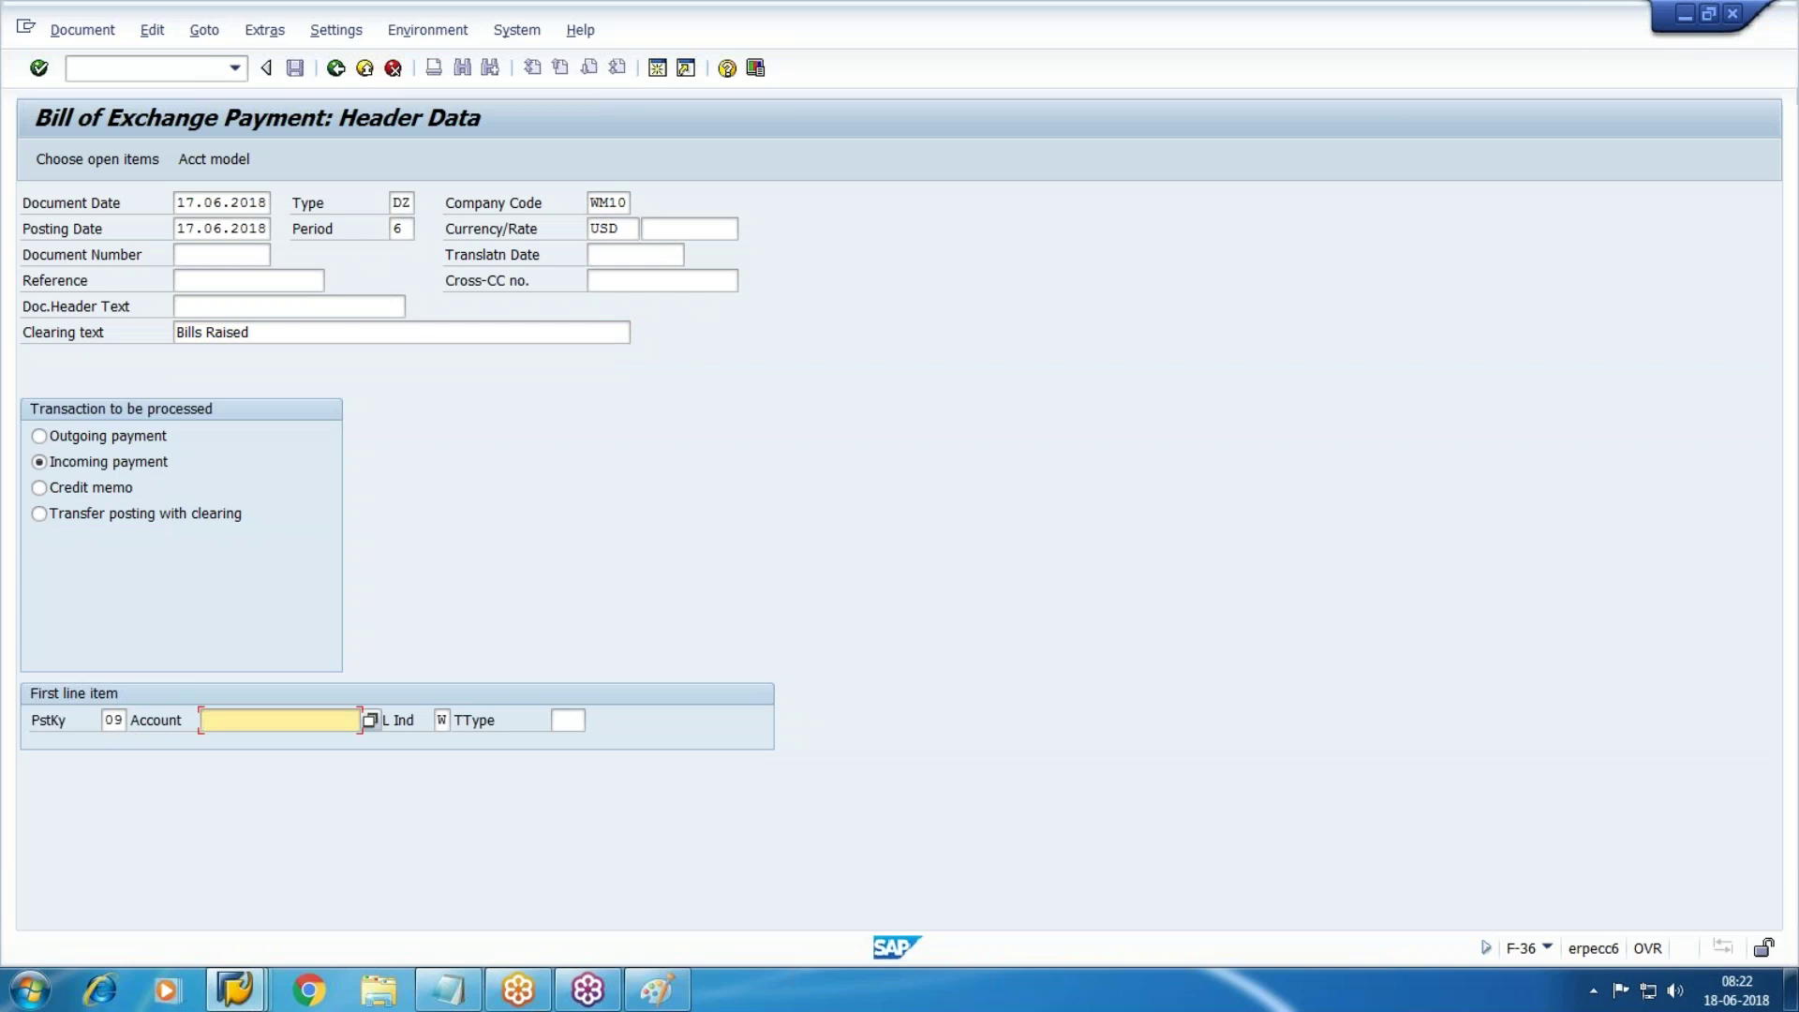
pyautogui.press('F4')
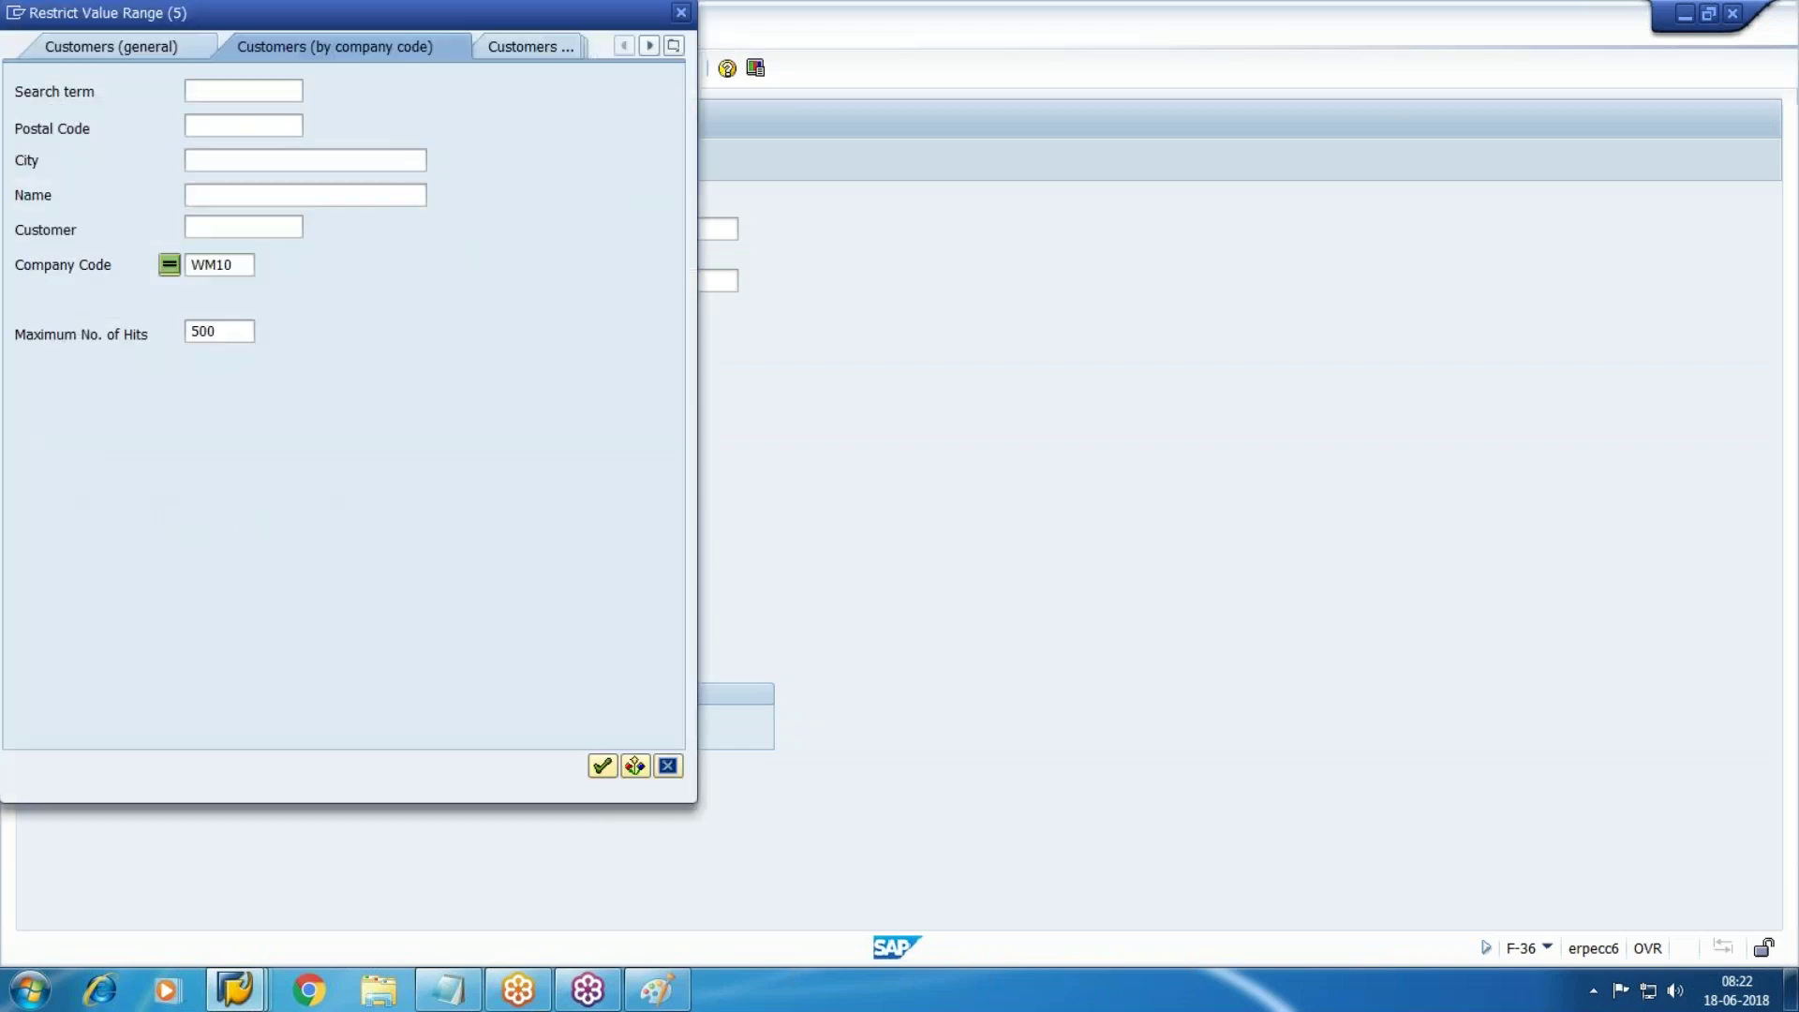
pyautogui.press('Return')
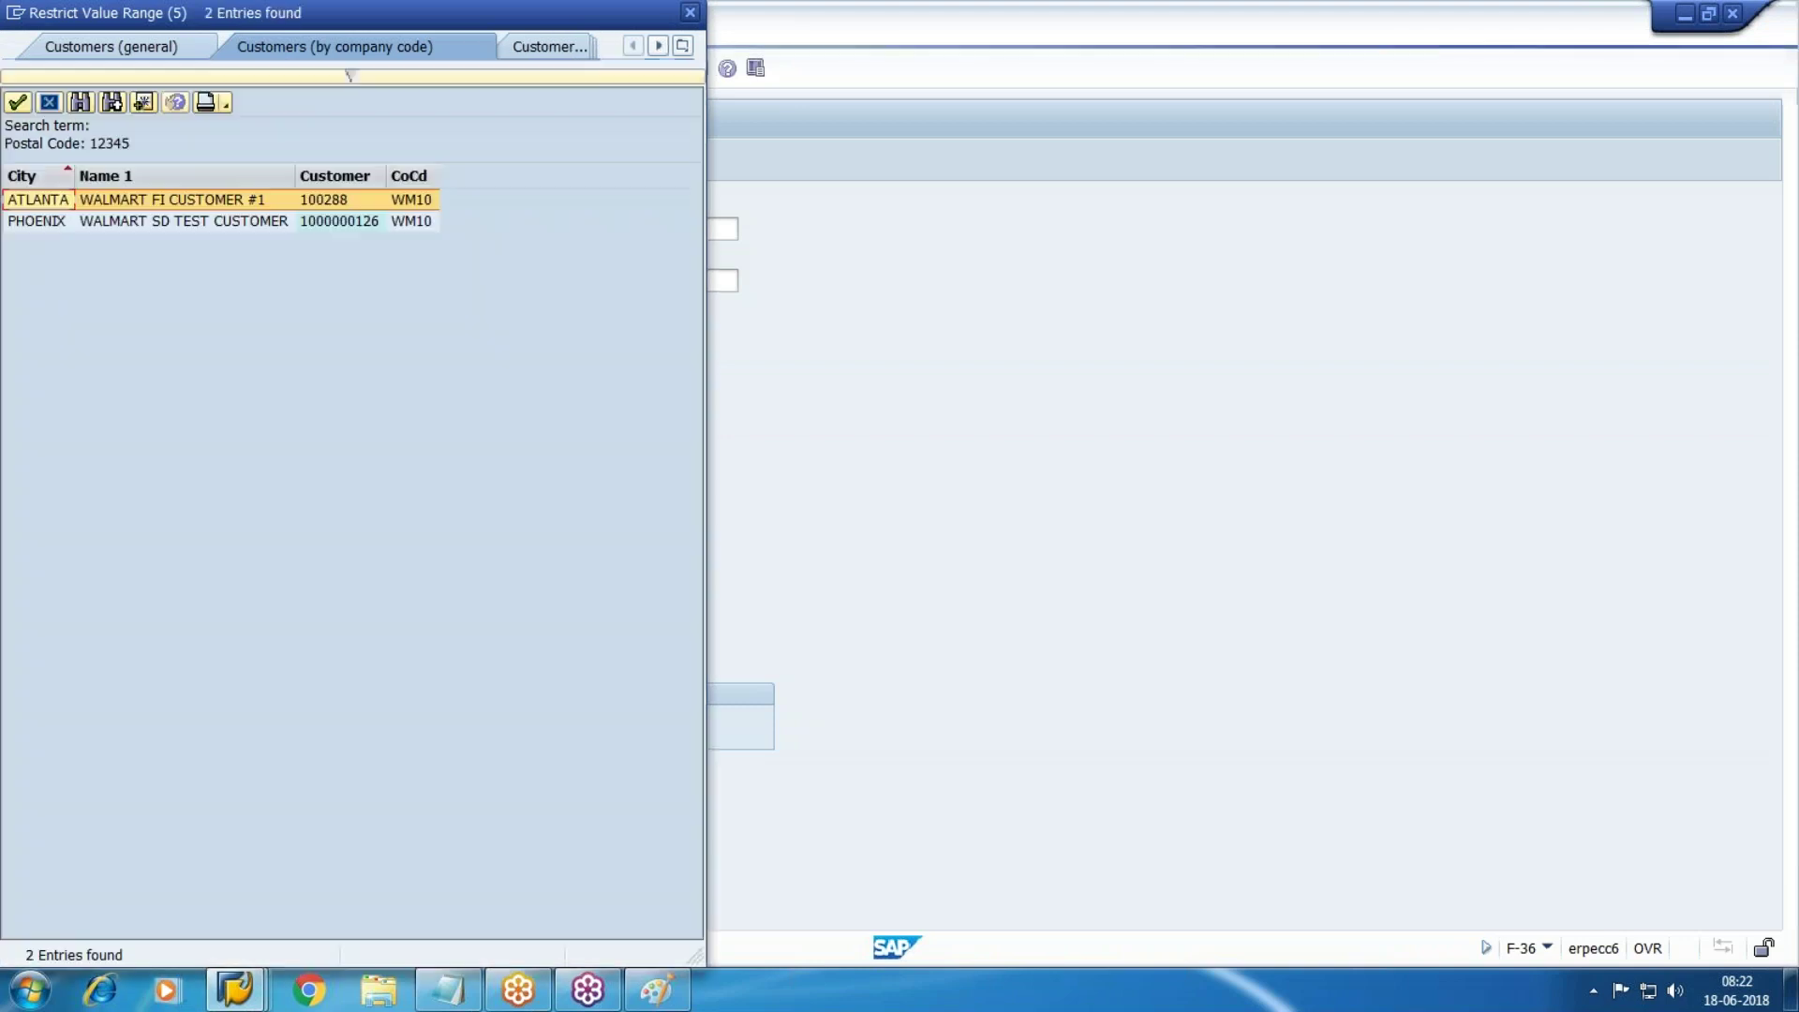
pyautogui.press('Return')
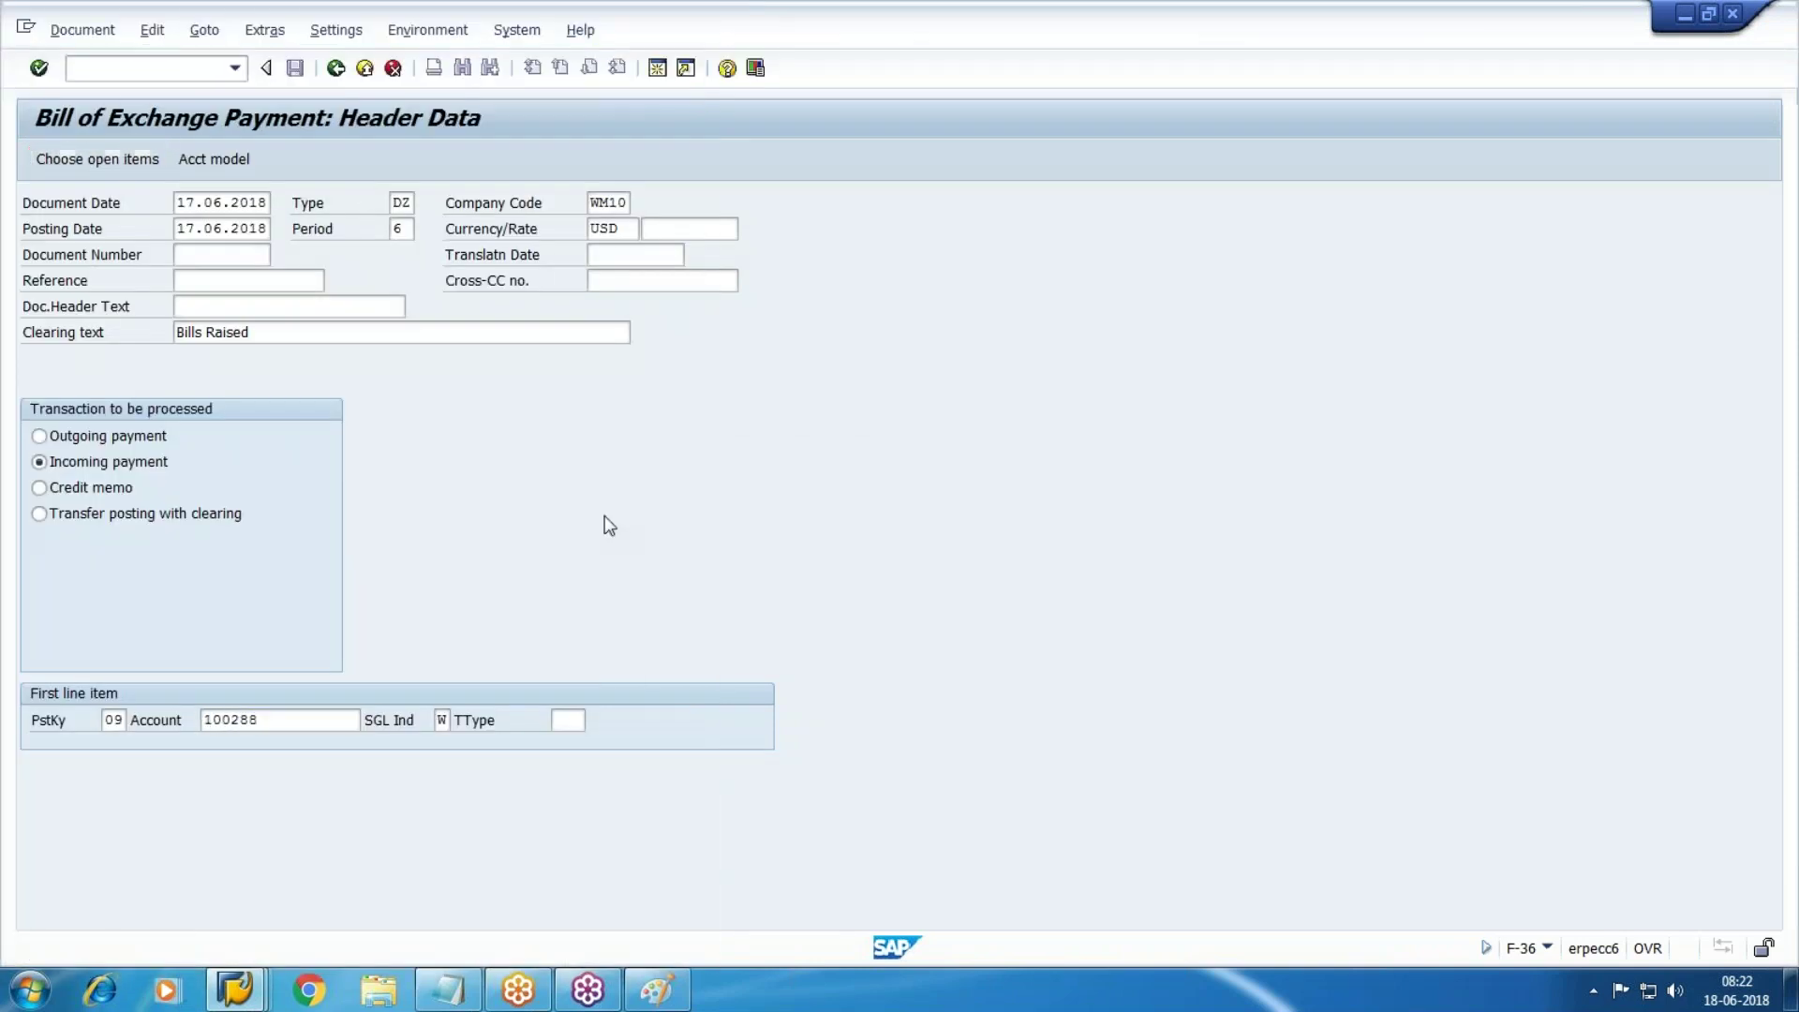
pyautogui.press('Return')
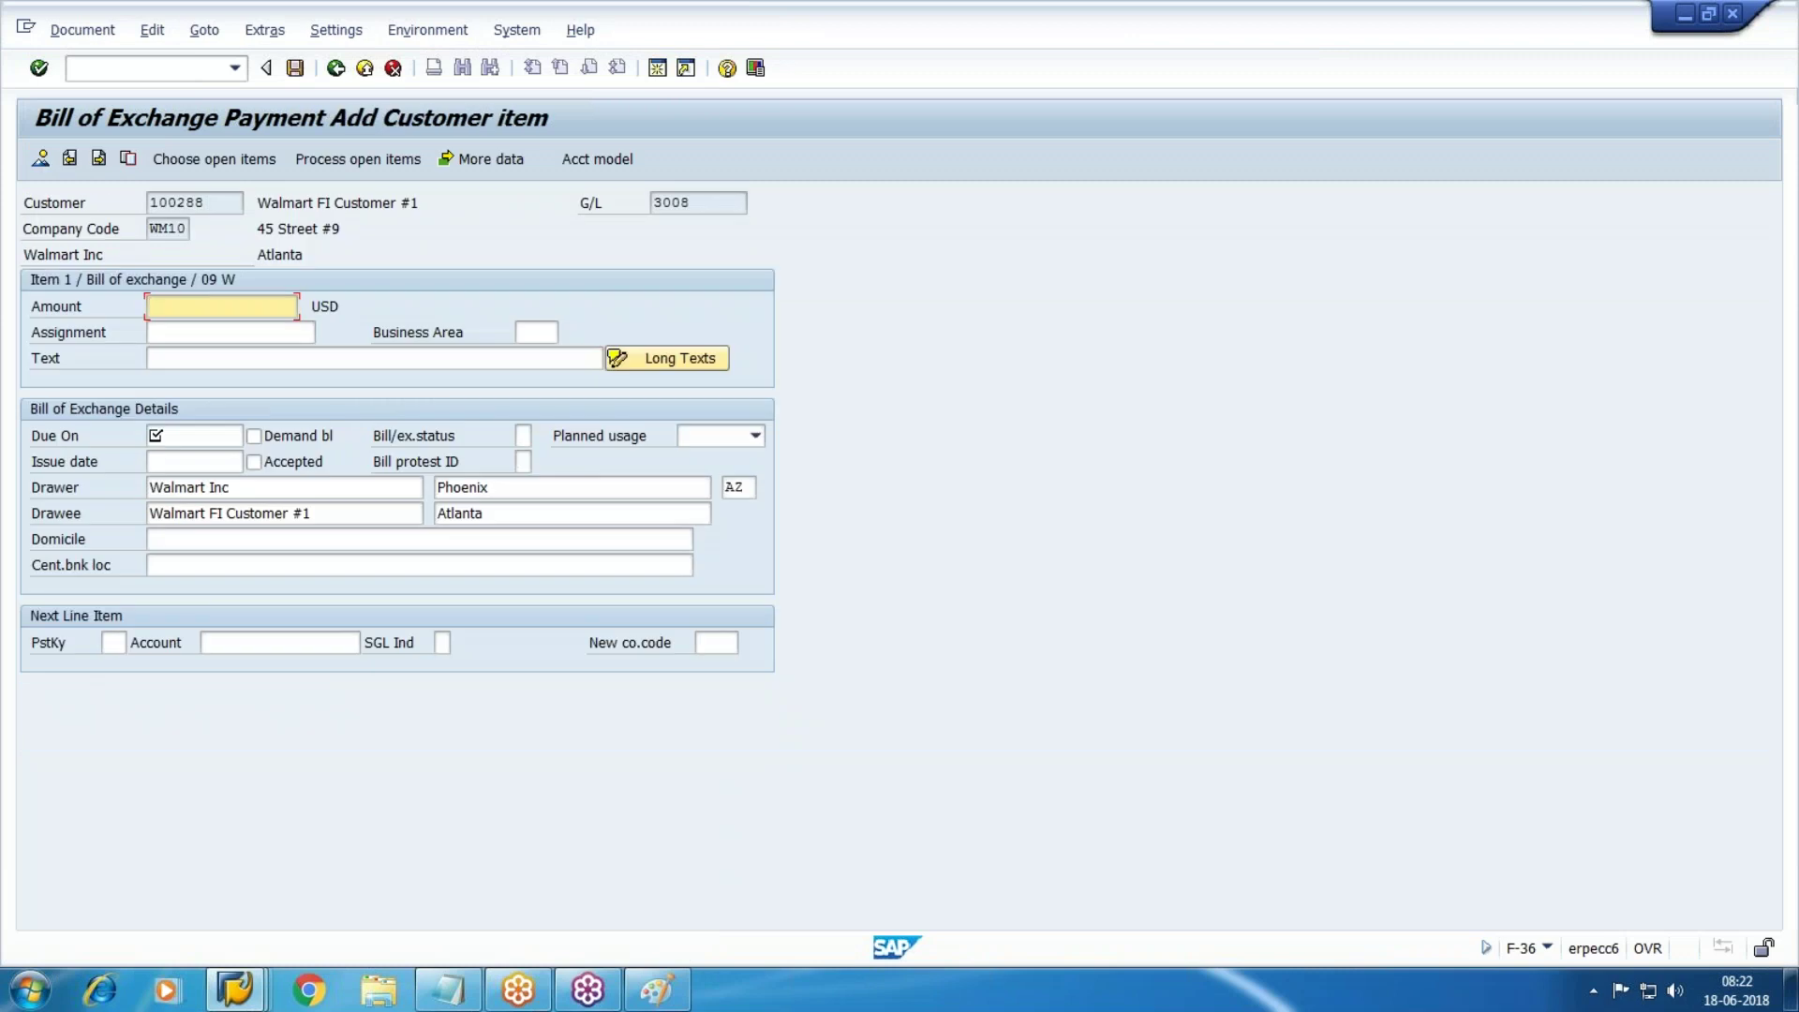
# Set the customer item's amount to 18000 USD and its text to "Bills Raised"
pyautogui.write('18000')
pyautogui.press('Tab')
pyautogui.press('Tab')
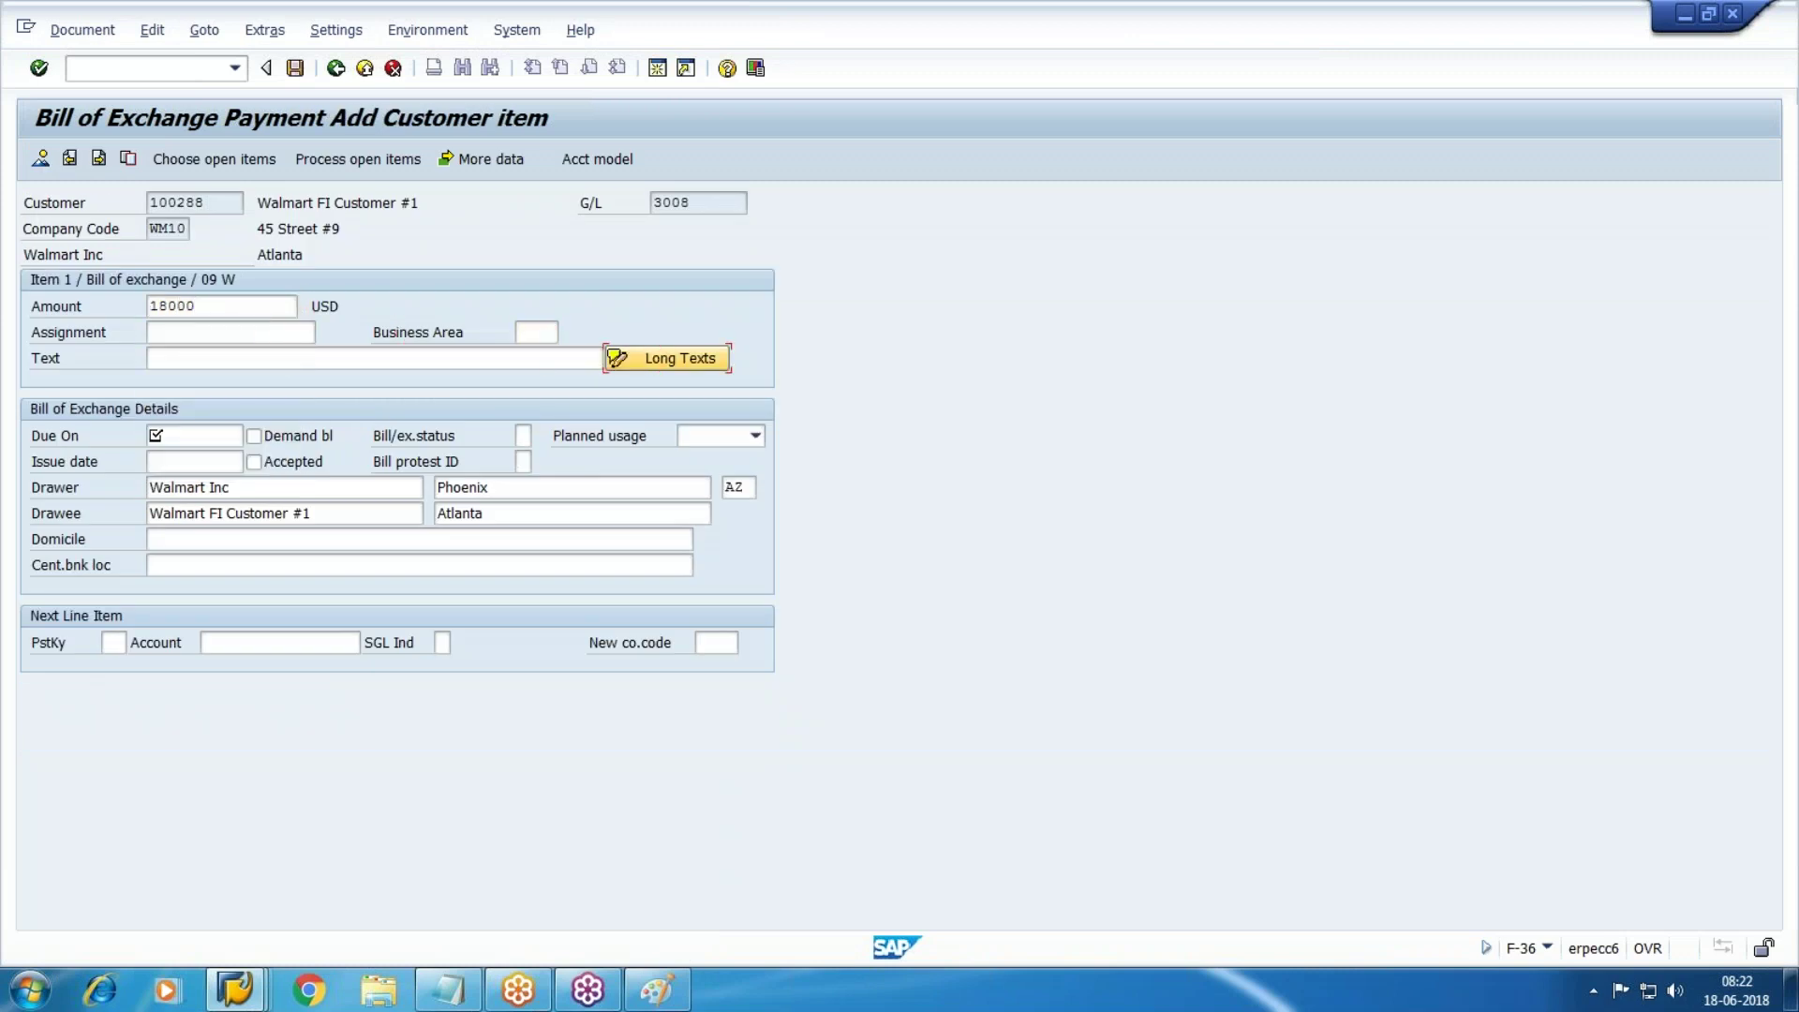
pyautogui.press('Tab')
pyautogui.hotkey('shift', 'Tab')
pyautogui.hotkey('shift', 'Tab')
pyautogui.write('Bills ')
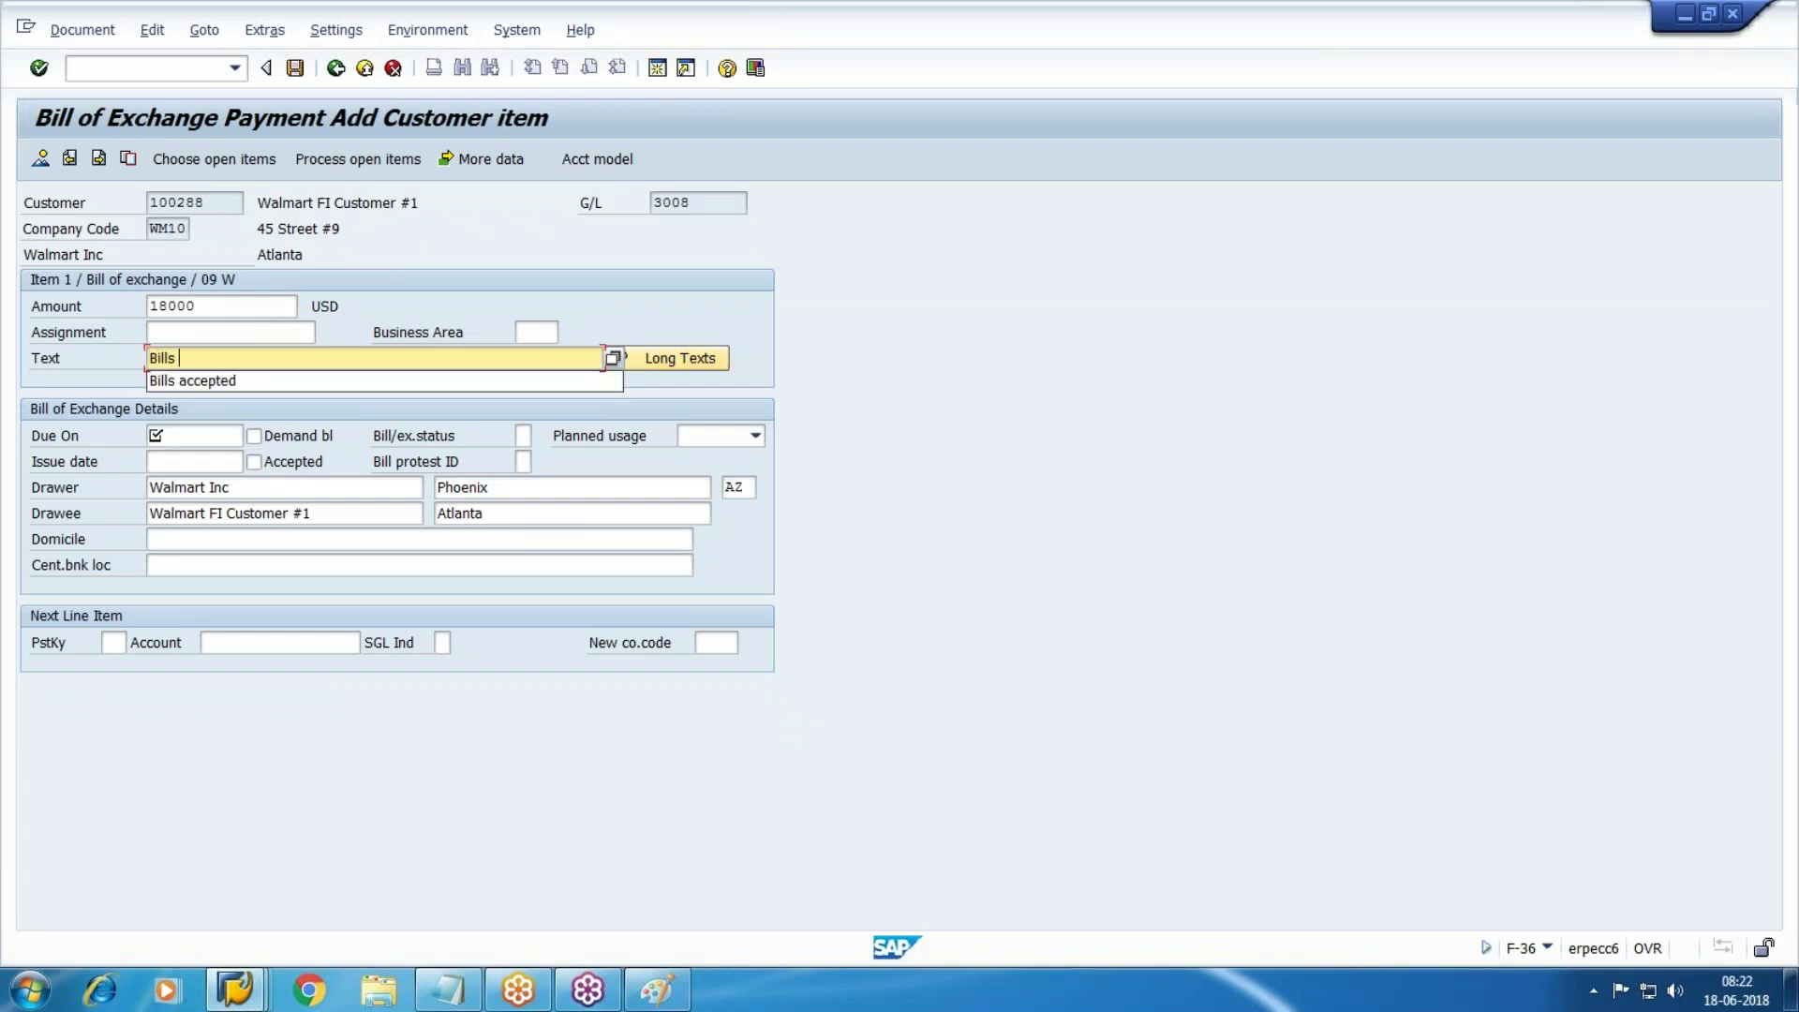
pyautogui.write('Raised')
# Fill in the bill of exchange details with due date 30.06.2018, planned usage Discounting and issue date 17.06.2018
pyautogui.press('Tab')
pyautogui.press('Tab')
pyautogui.write('30.06.2018')
pyautogui.press('Tab')
pyautogui.press('Tab')
pyautogui.press('Tab')
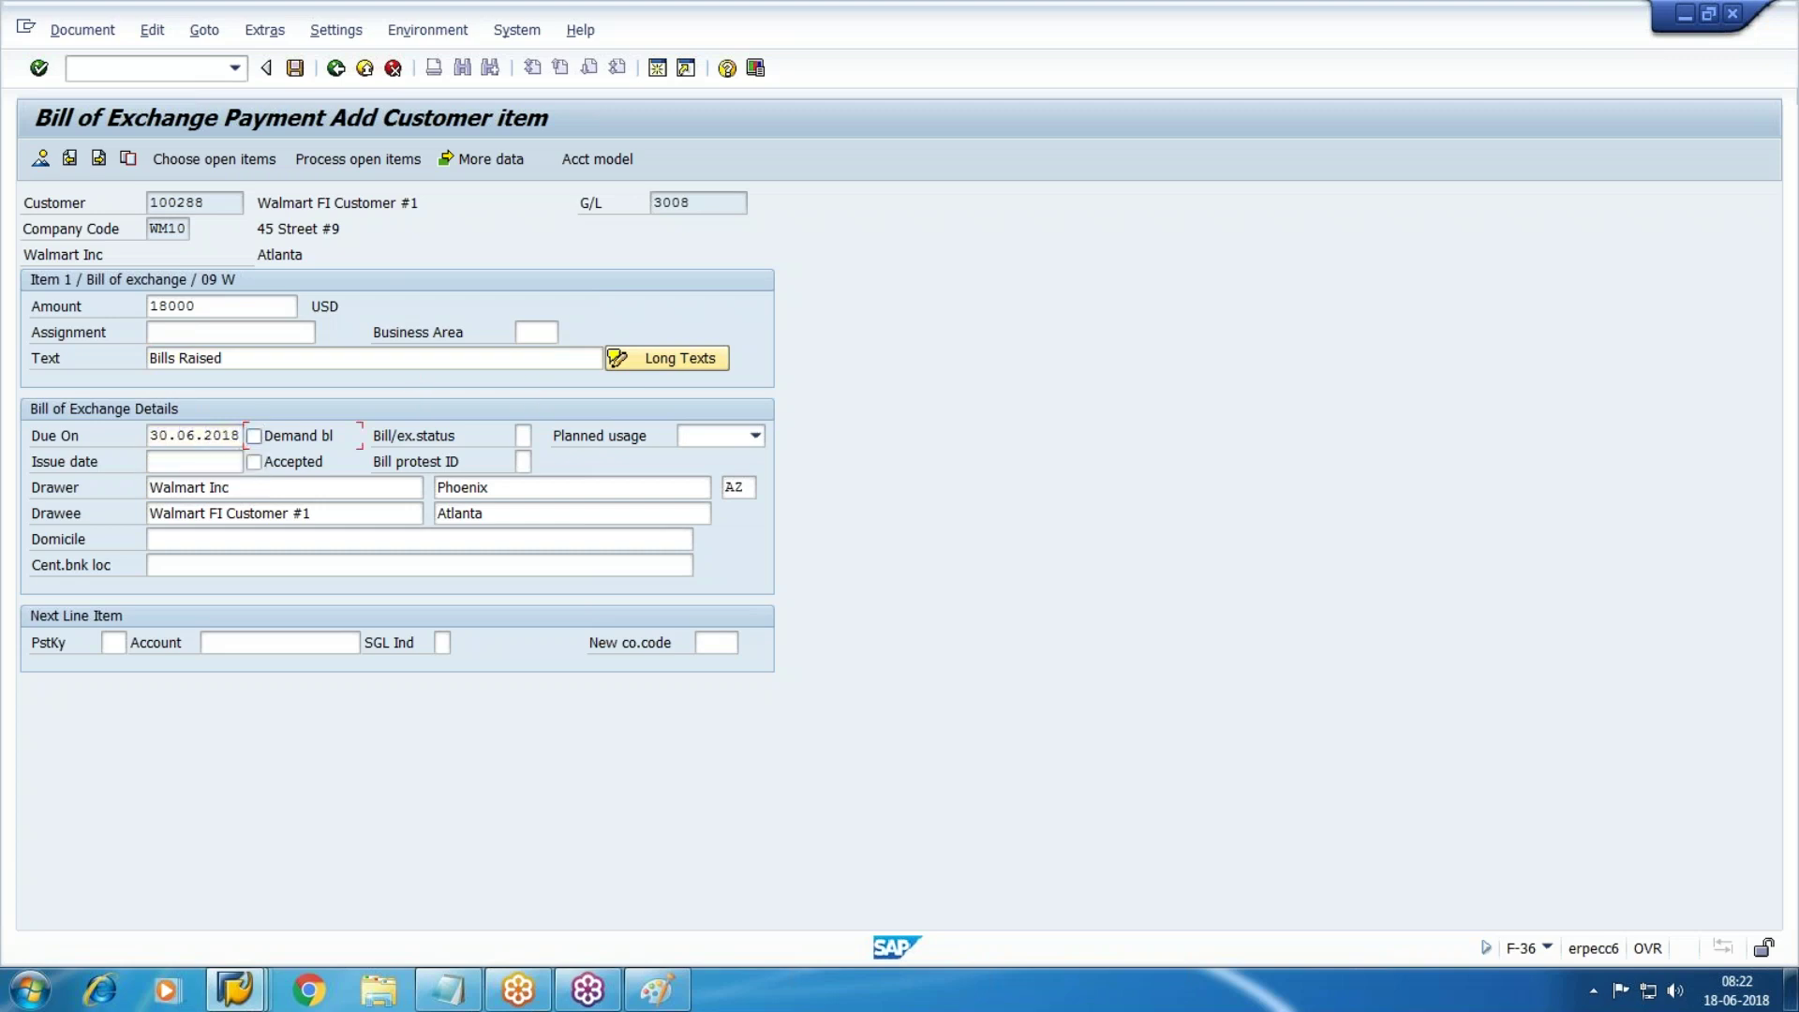
pyautogui.press('Down')
pyautogui.click(150, 461)
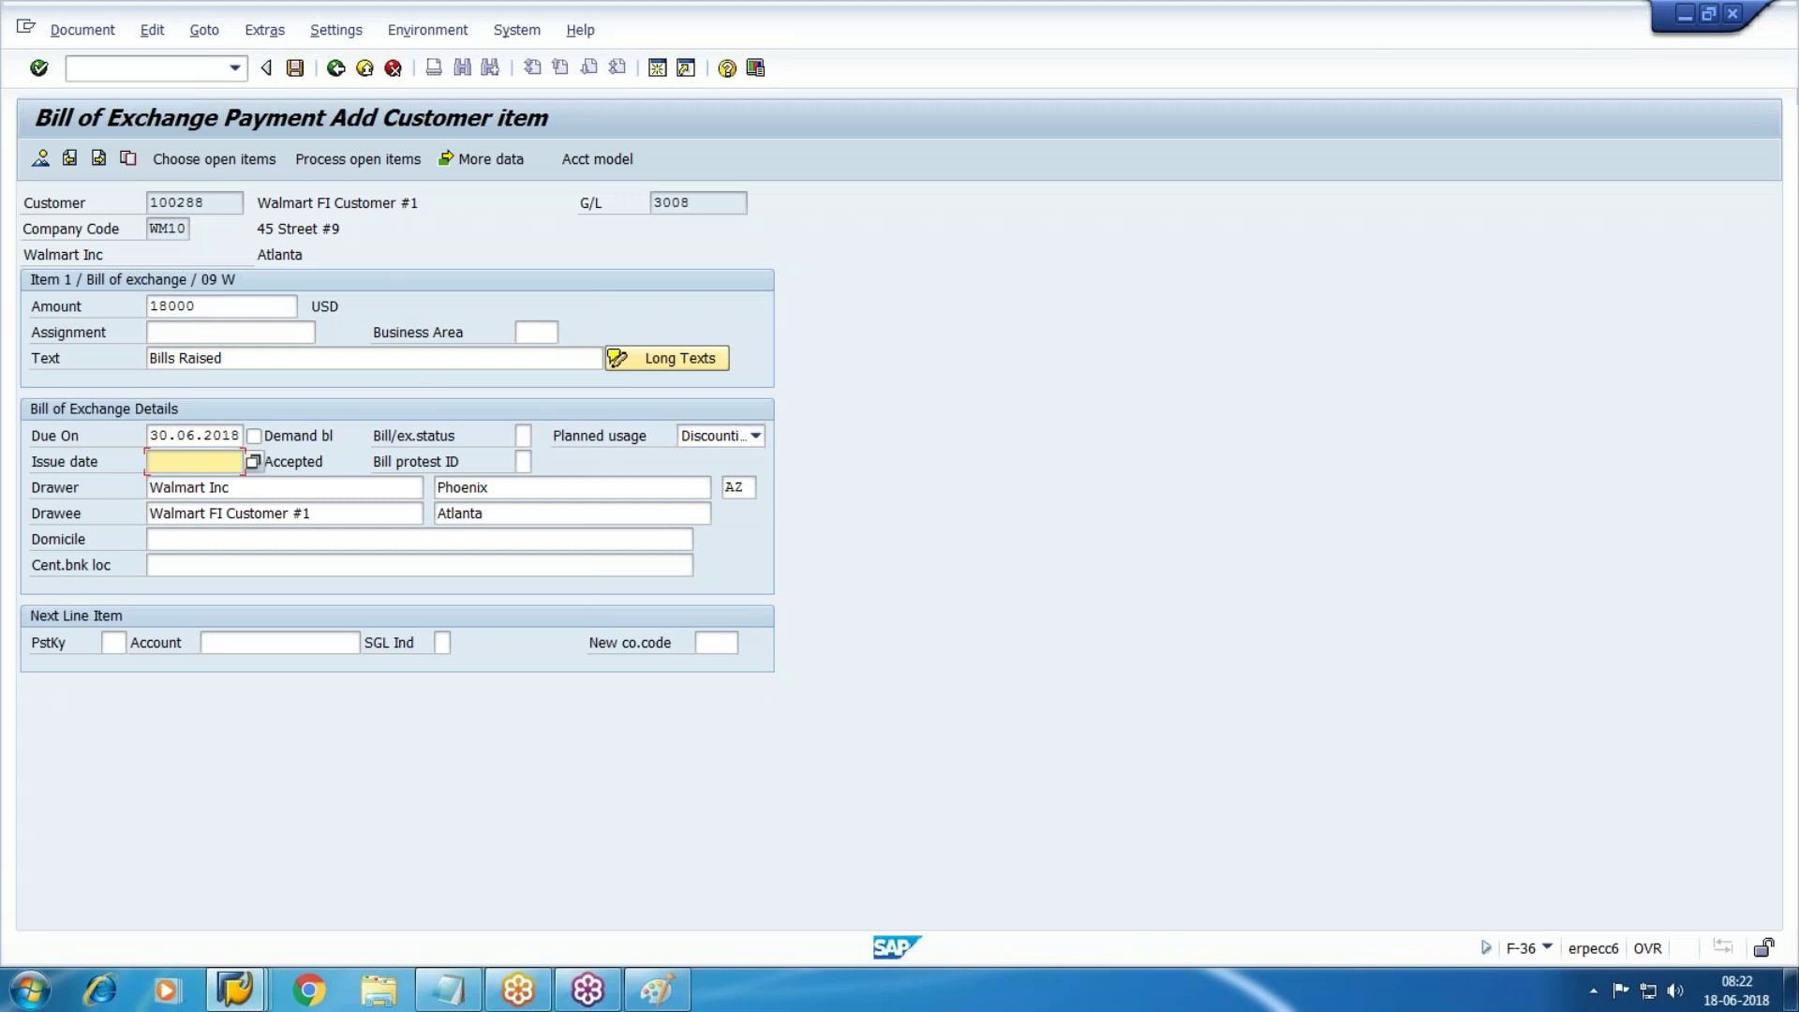
pyautogui.press('F4')
pyautogui.press('Return')
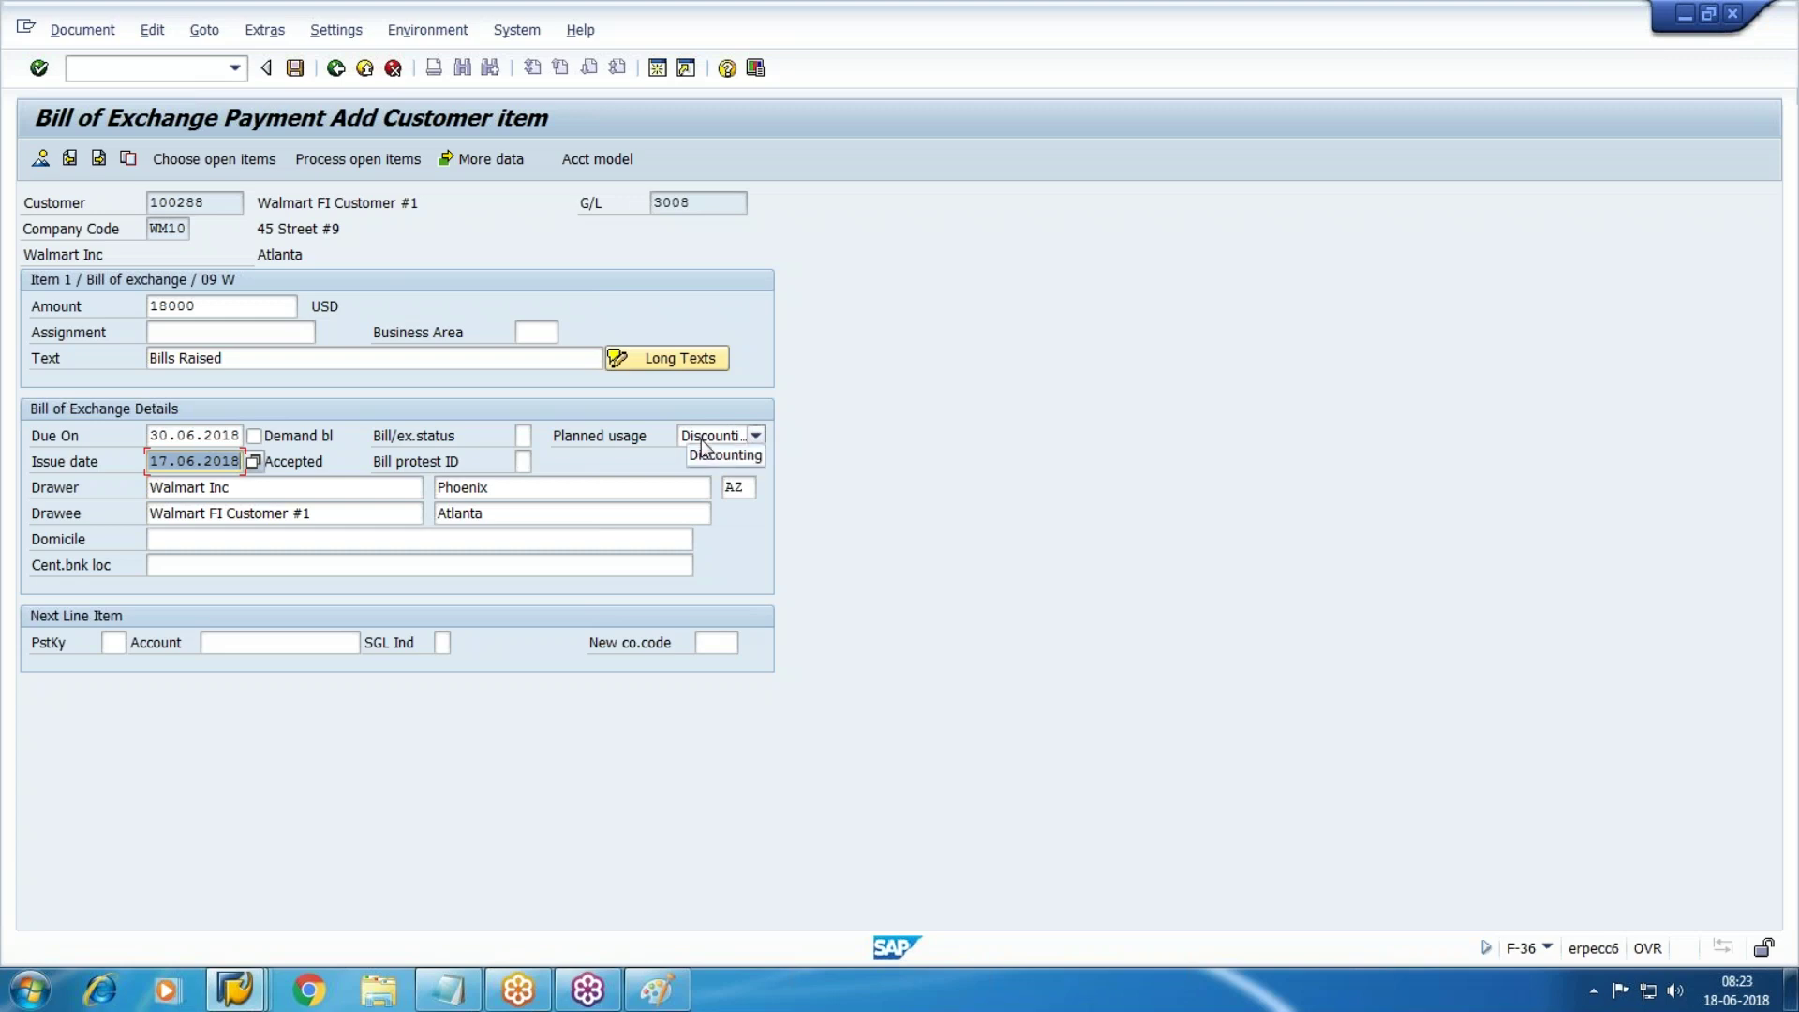
# Choose the customer's open items in company code WM10 for clearing and simulate the payment document
pyautogui.click(213, 159)
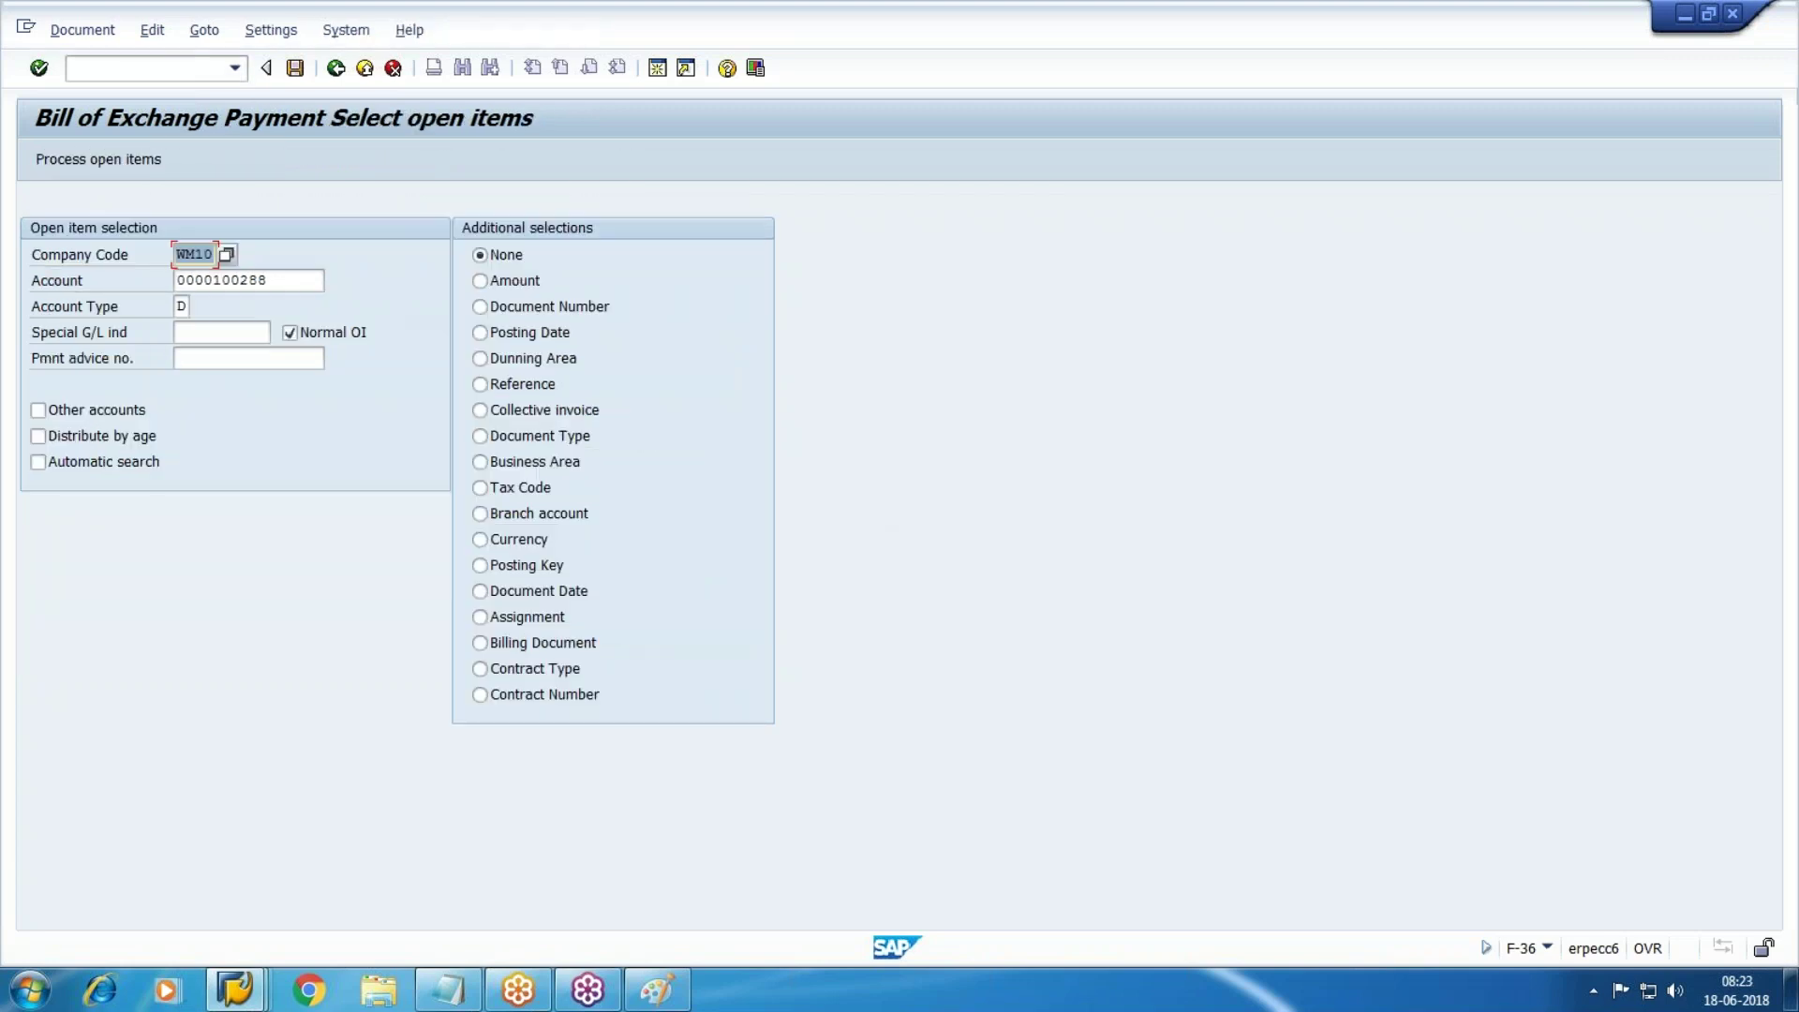
pyautogui.press('Return')
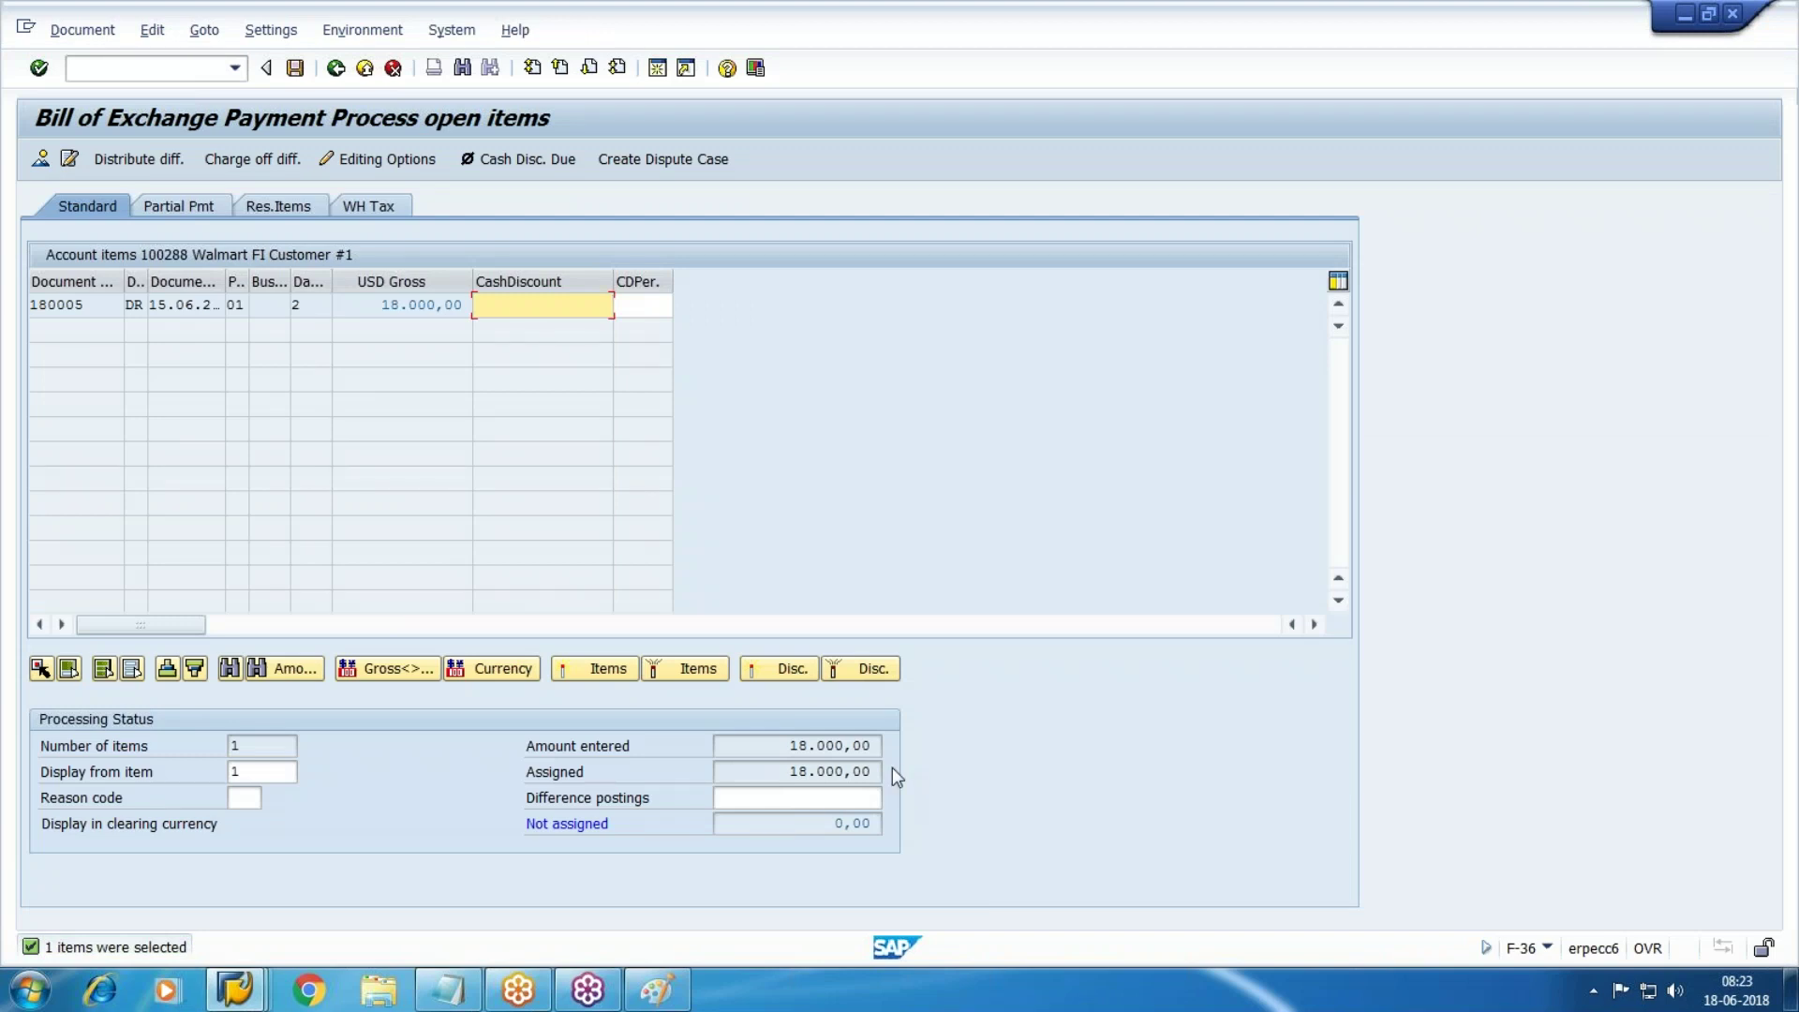
pyautogui.click(82, 30)
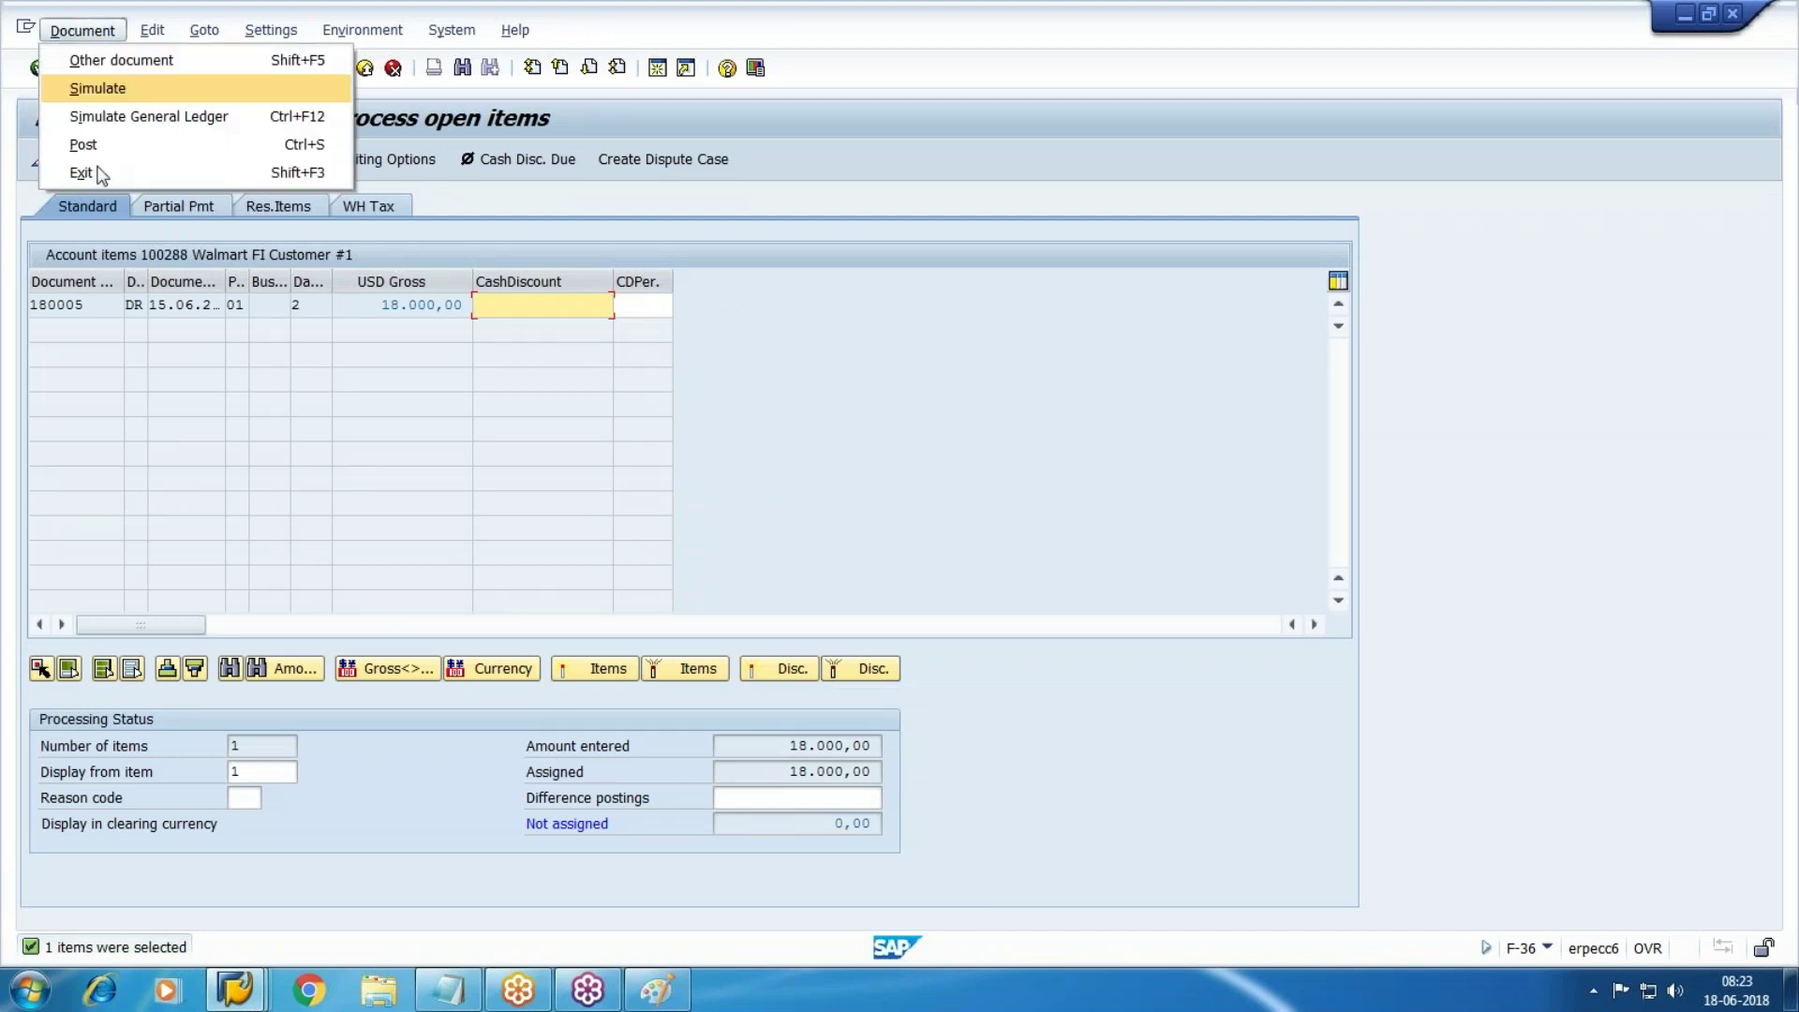
pyautogui.click(131, 89)
# Review the simulated 09W and 15 line items and post the bill of exchange payment
pyautogui.moveTo(233, 382); pyautogui.dragTo(571, 383)
pyautogui.click(582, 409)
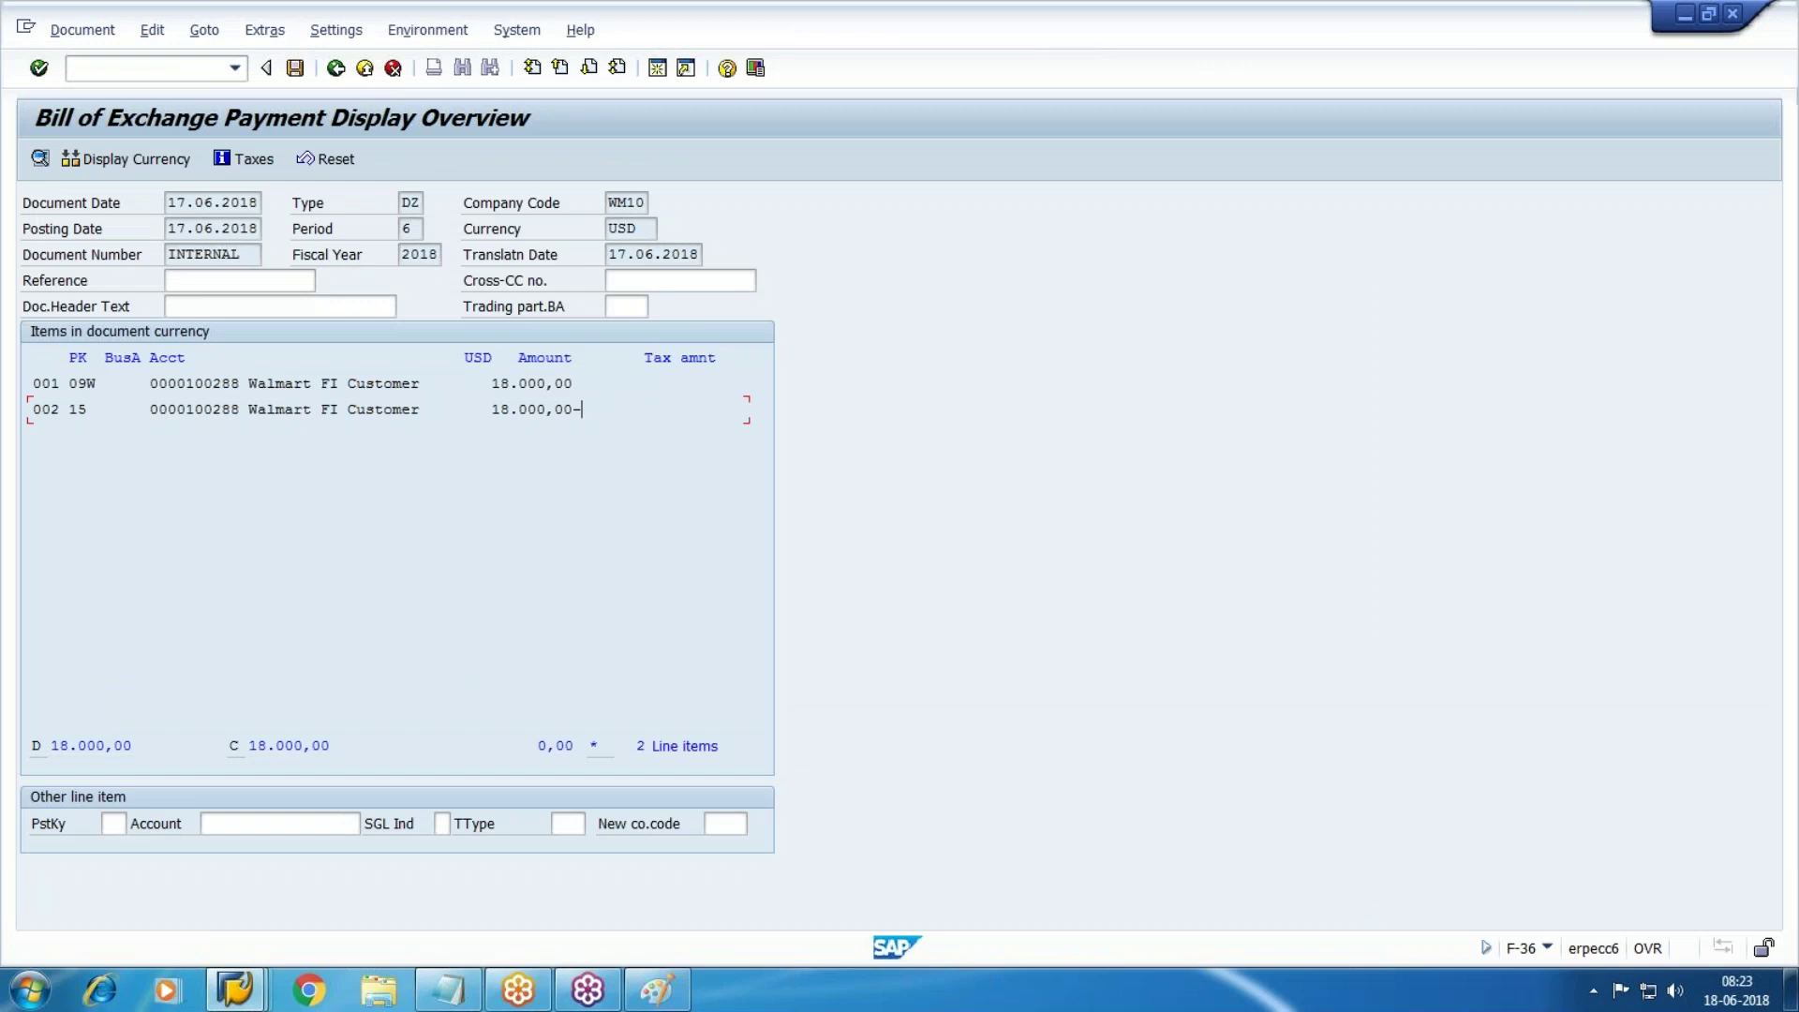
pyautogui.moveTo(270, 382); pyautogui.dragTo(711, 382)
pyautogui.click(733, 382)
pyautogui.moveTo(61, 404); pyautogui.dragTo(731, 404)
pyautogui.click(731, 405)
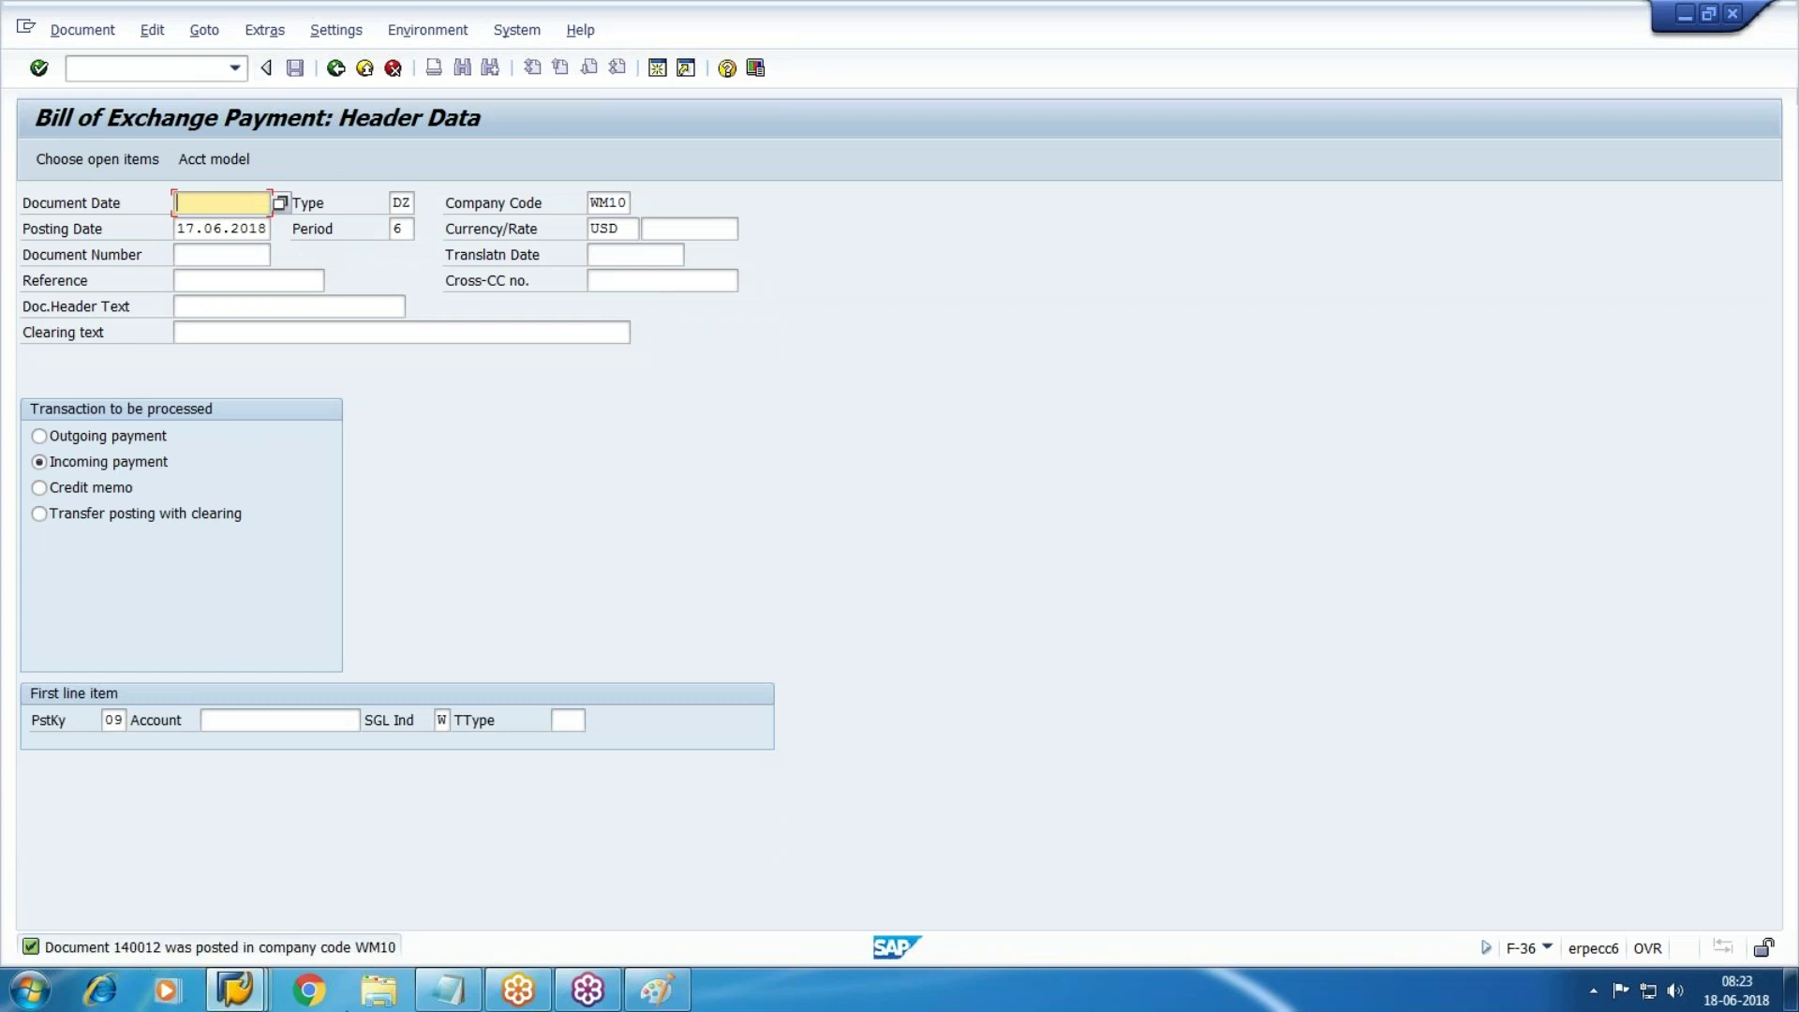
# Switch to Notepad and note document number 140012 after "Bills Rcvbl"
pyautogui.click(471, 995)
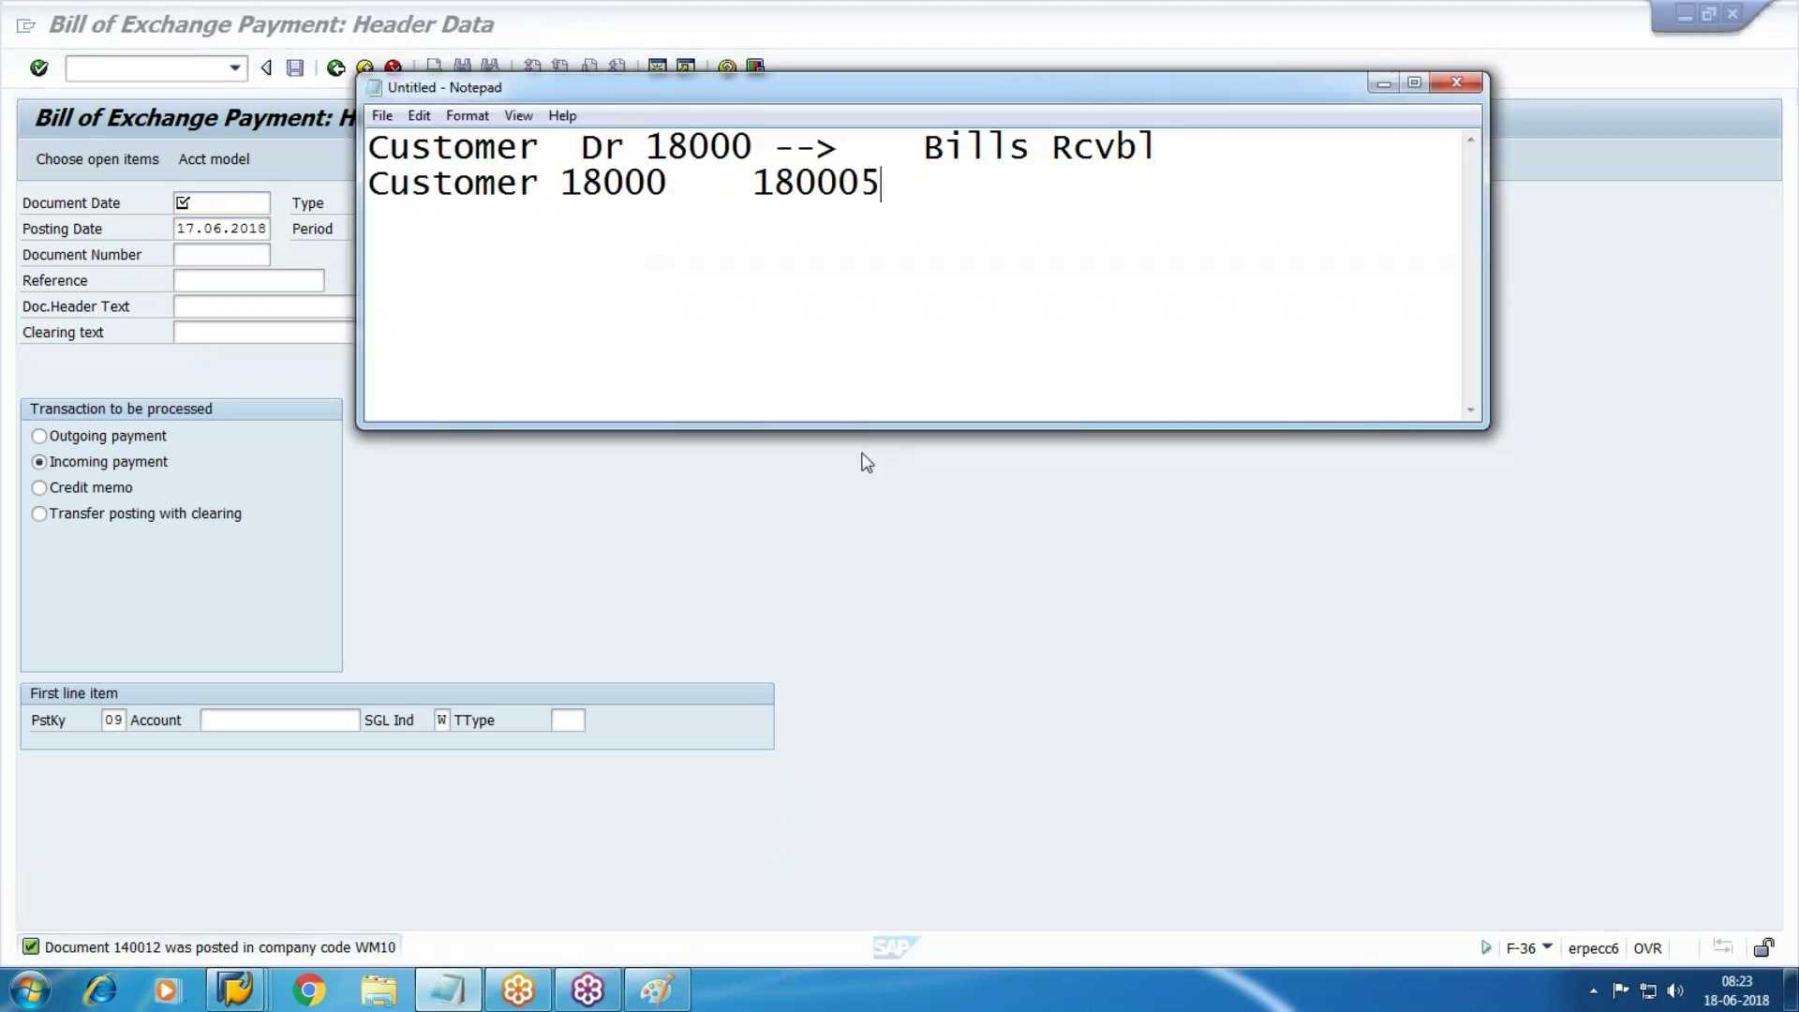
pyautogui.click(1223, 157)
pyautogui.write('140012')
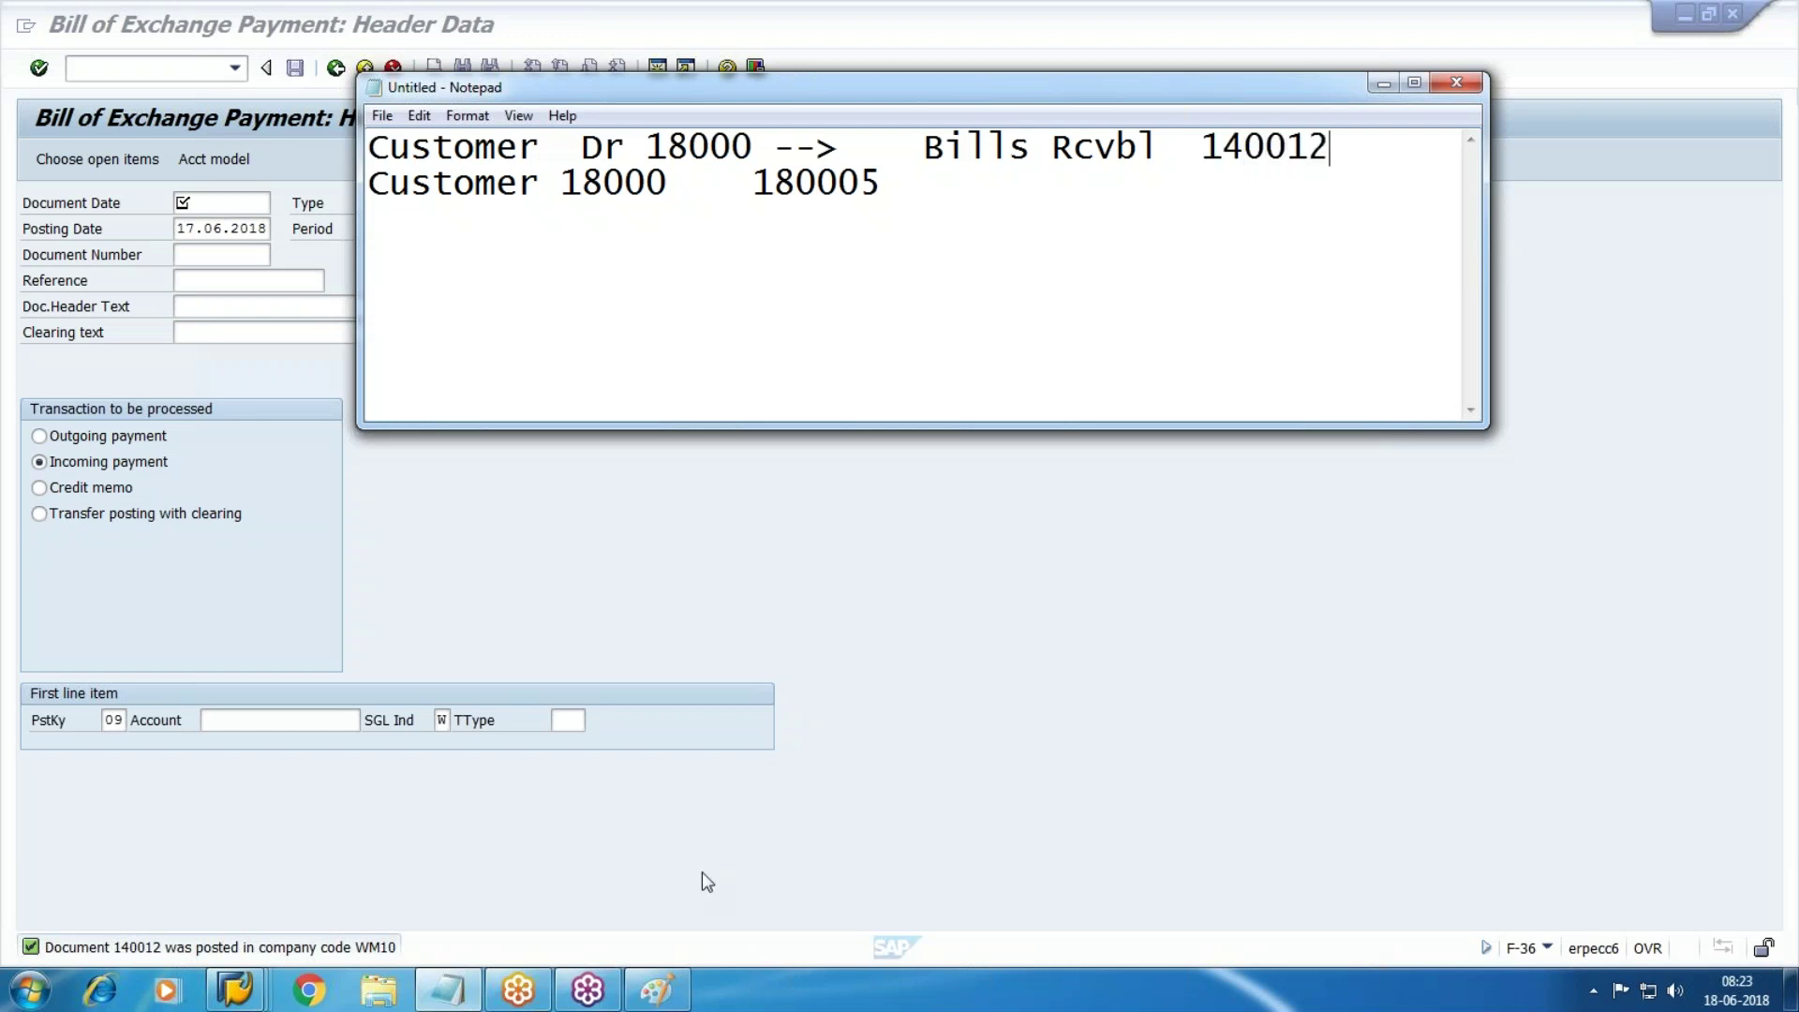
# Switch back to SAP, refresh the FBL5N customer line item display to check the open items, and leave the transaction
pyautogui.click(235, 990)
pyautogui.click(688, 785)
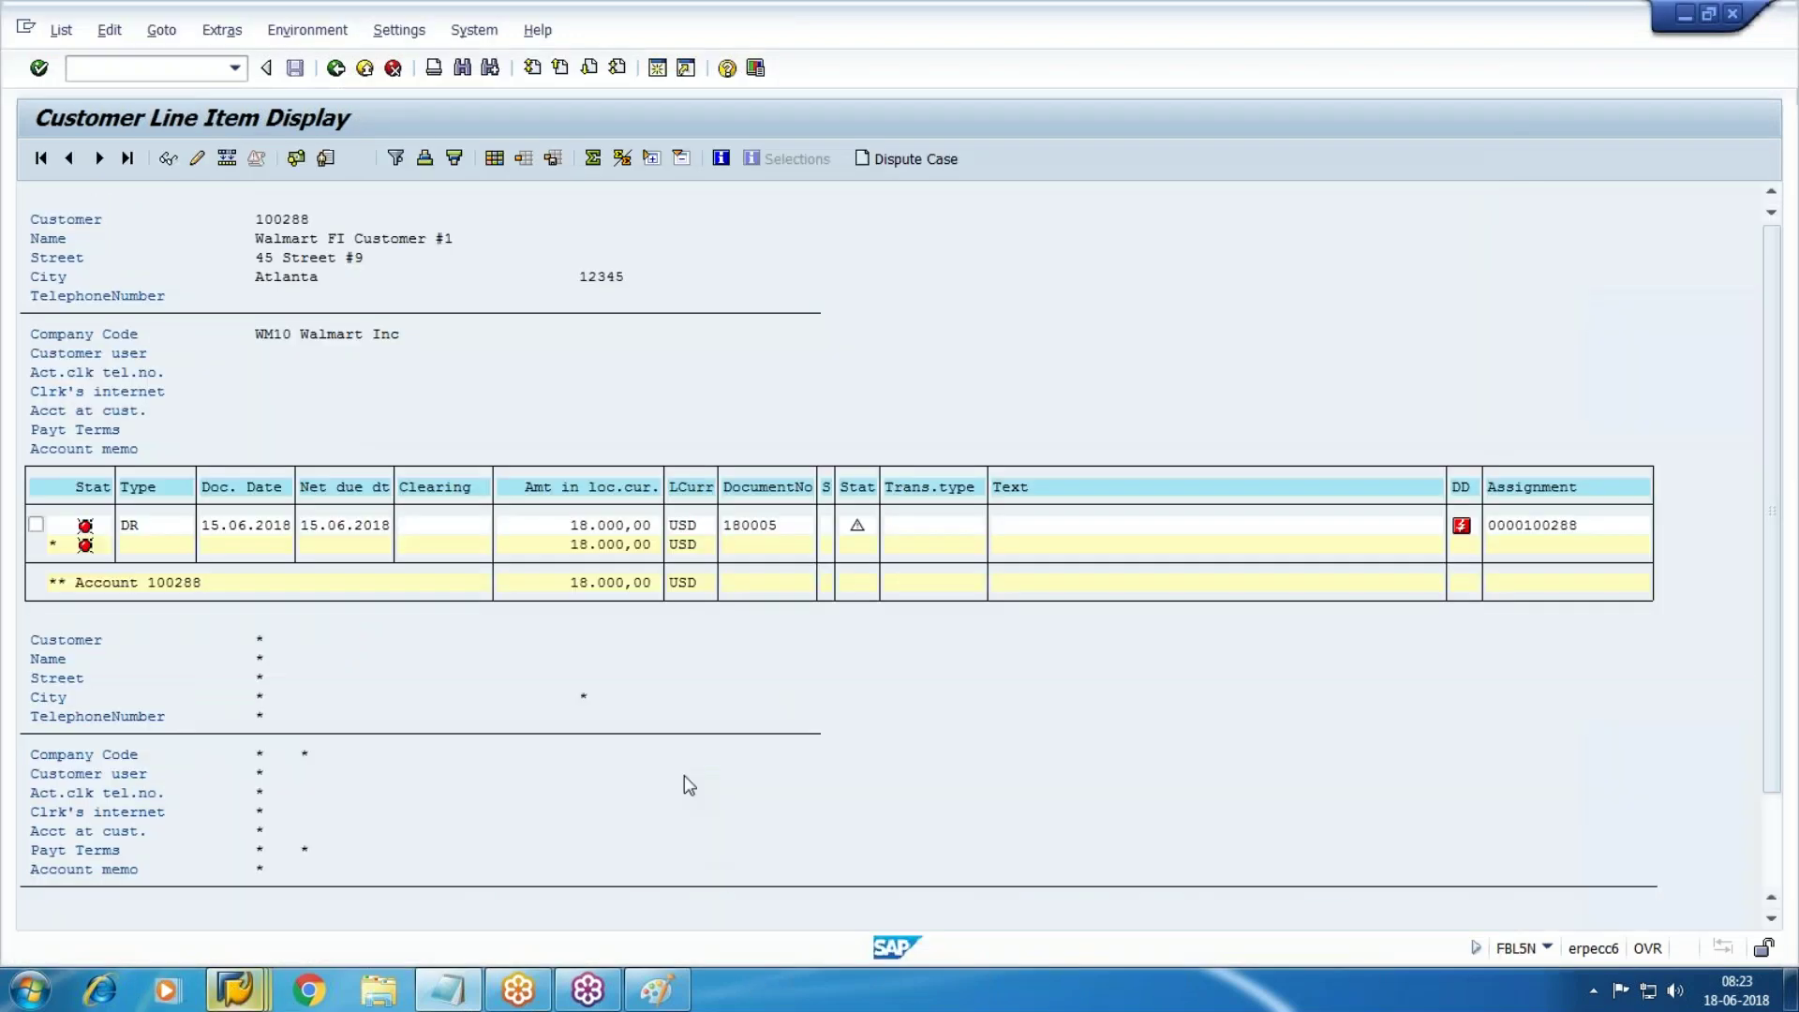
pyautogui.click(61, 30)
pyautogui.click(91, 89)
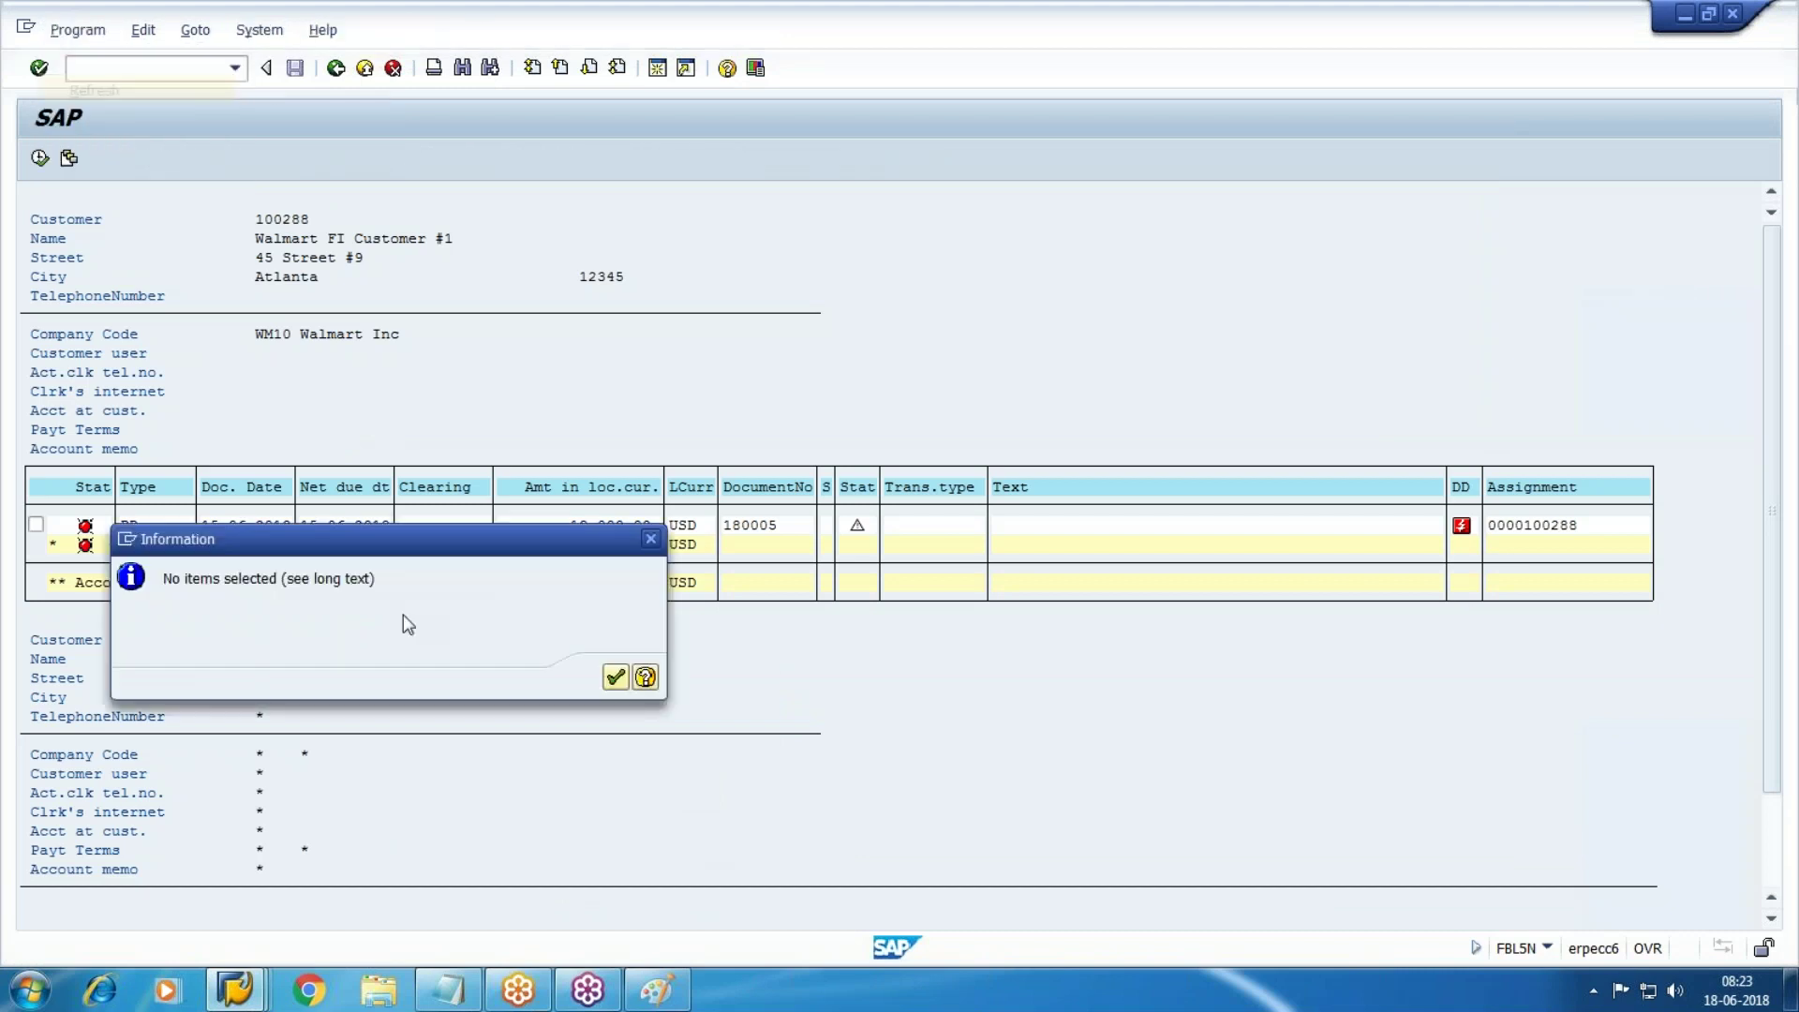
pyautogui.press('Return')
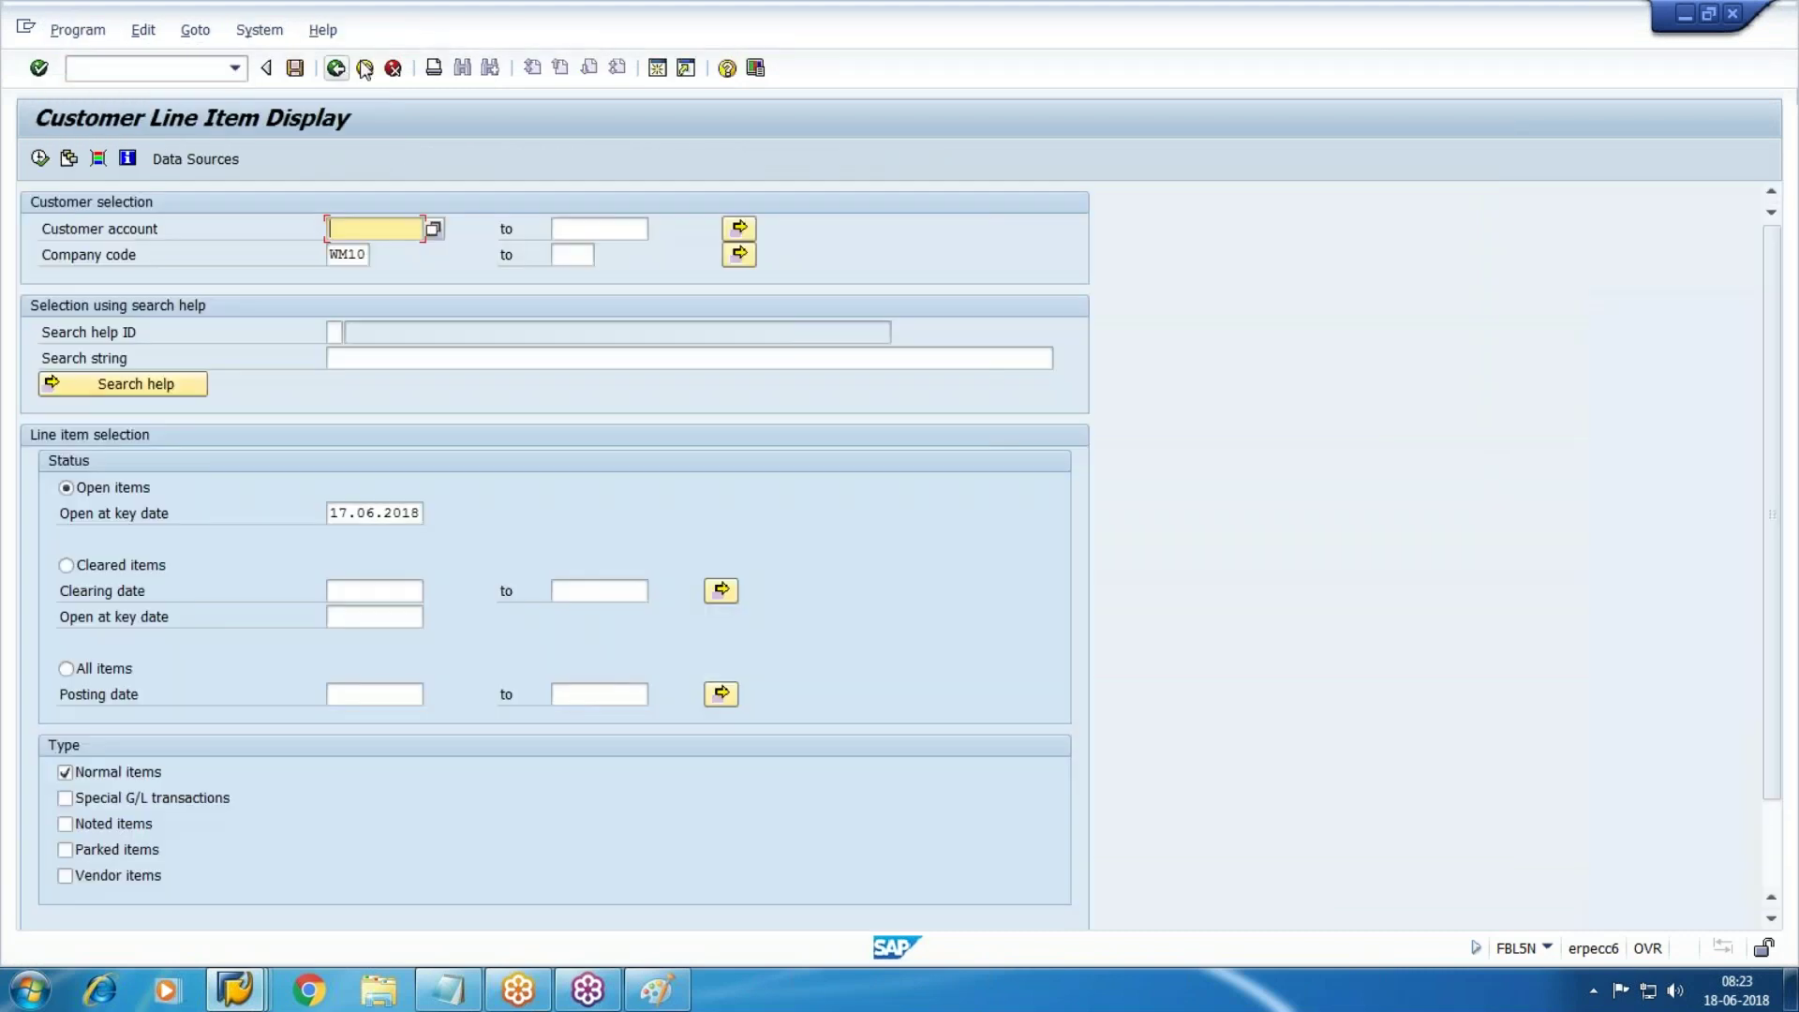
pyautogui.click(336, 68)
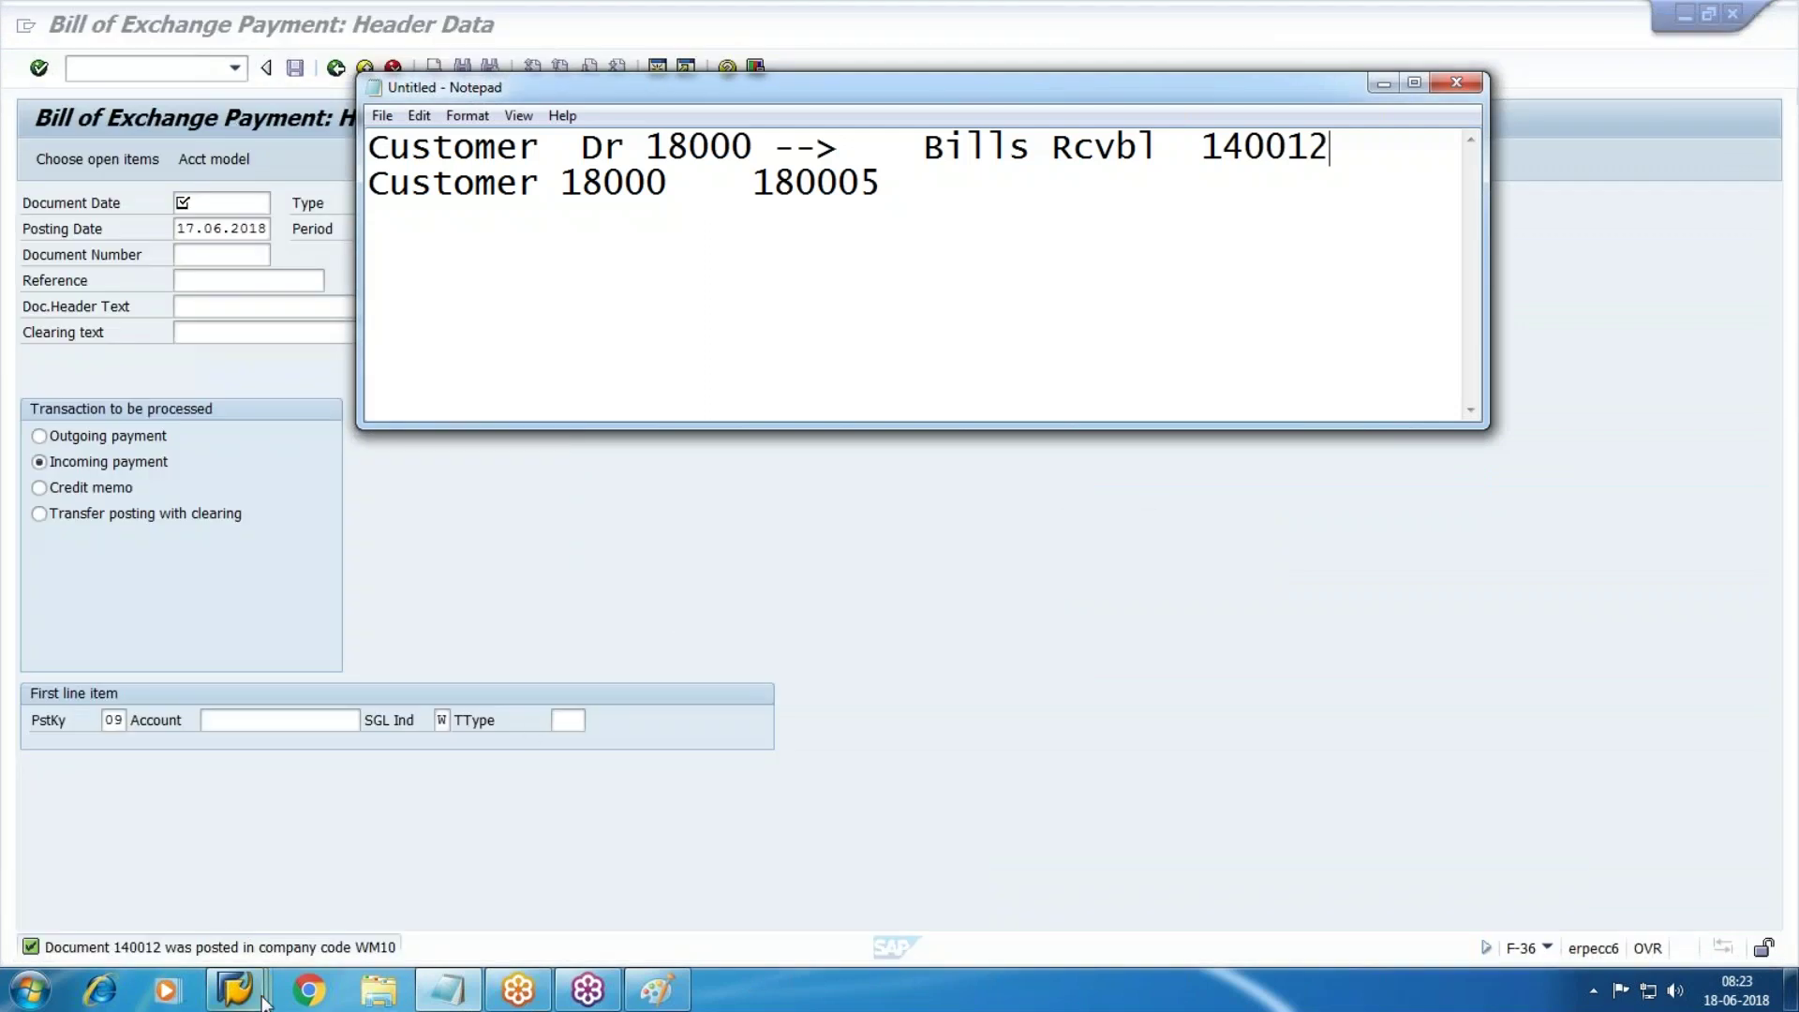
# Switch to the G/L Account Line Item Display session and refresh its list to check the receivables accounts
pyautogui.moveTo(235, 989)
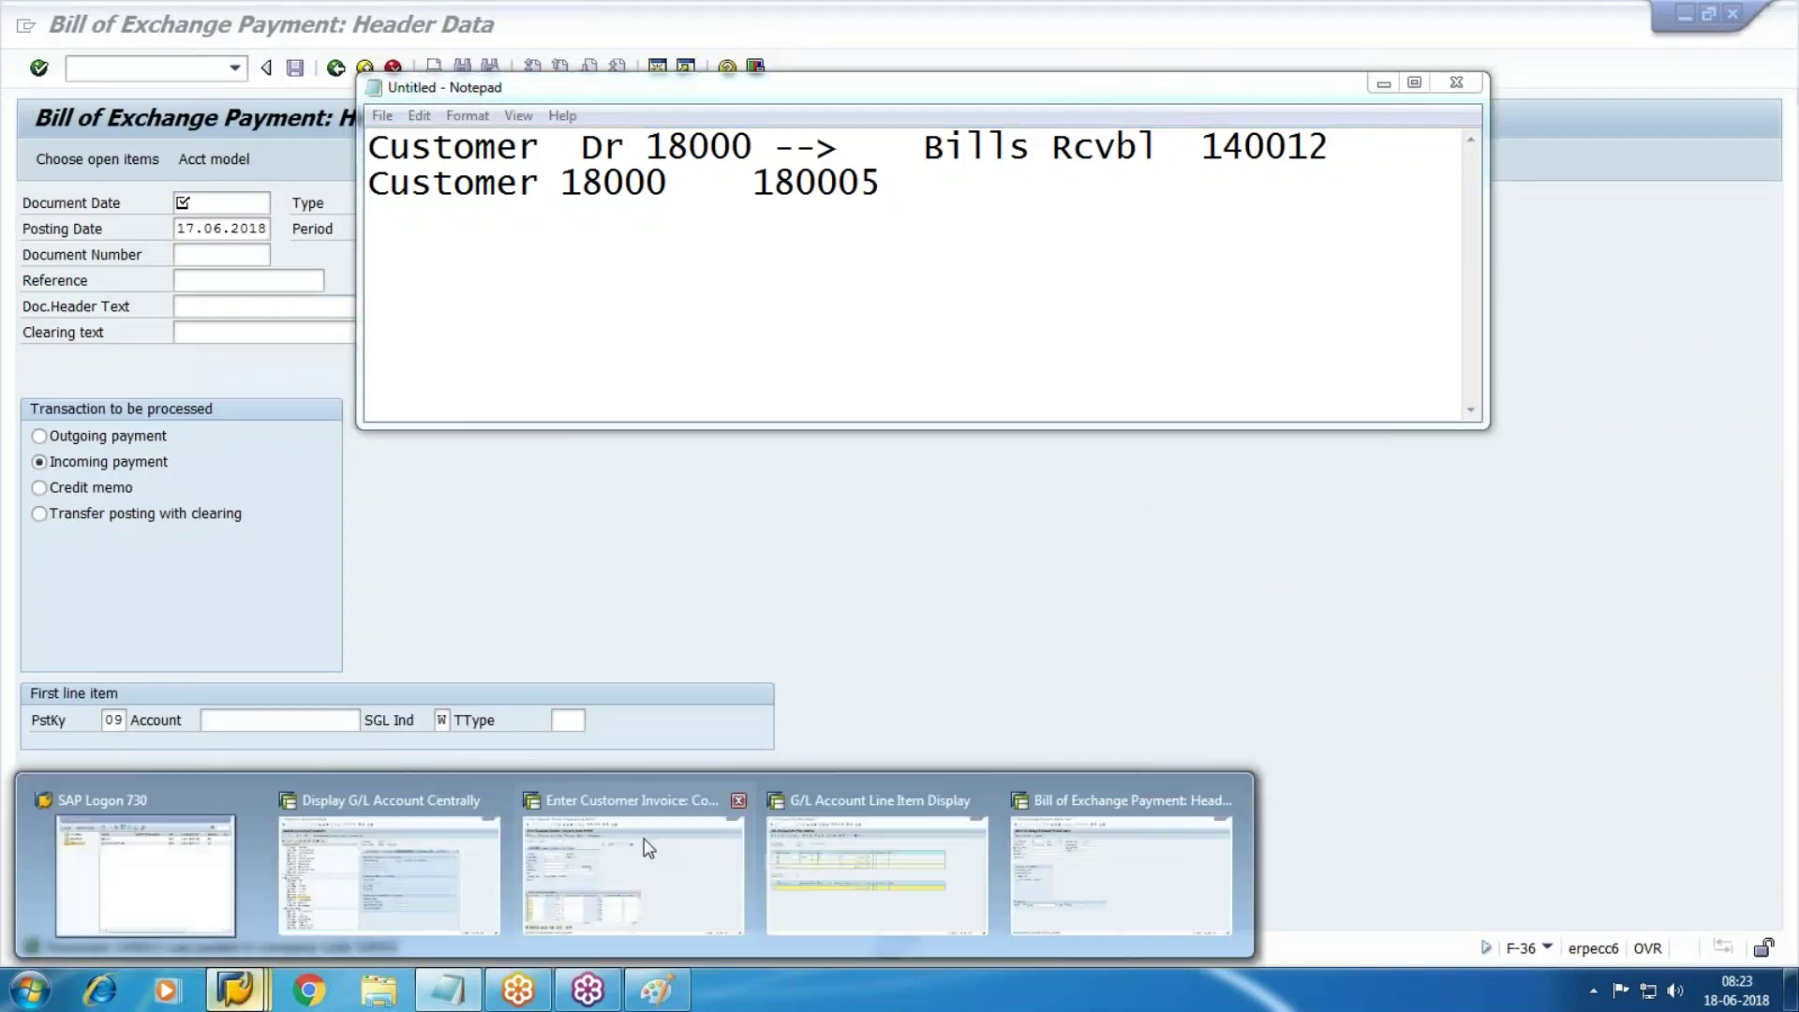
pyautogui.click(876, 858)
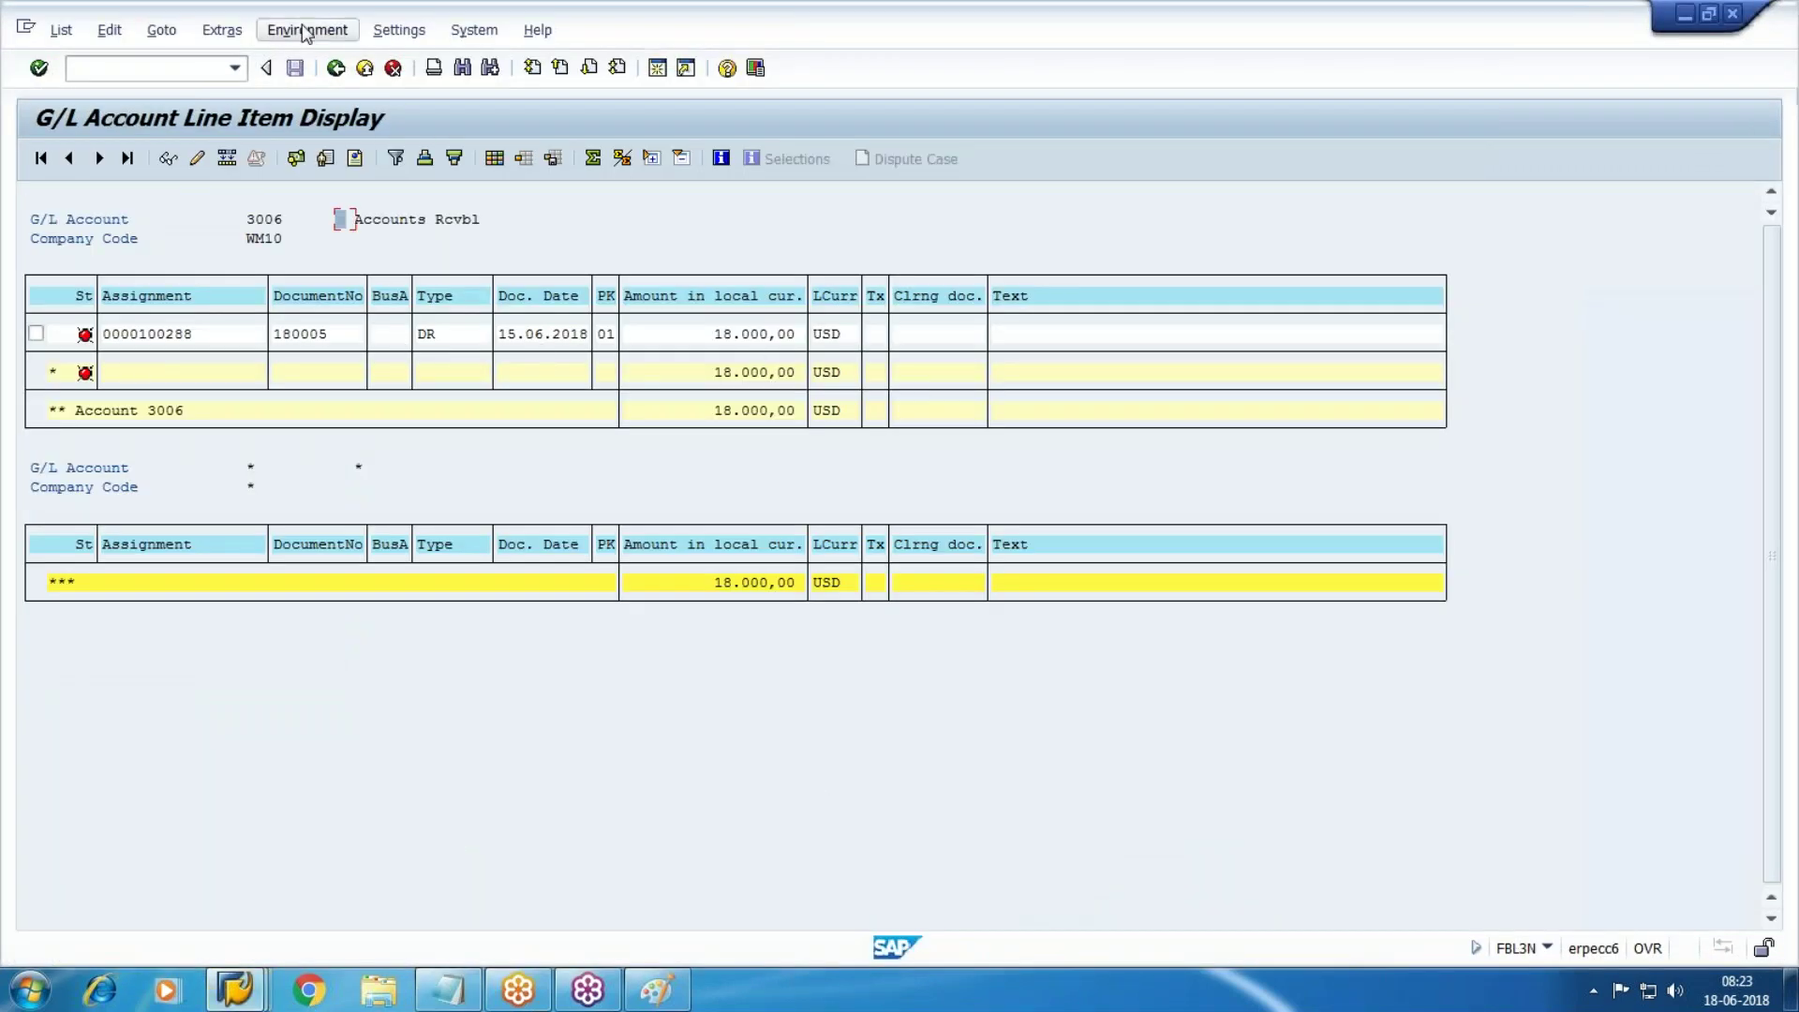
pyautogui.click(61, 33)
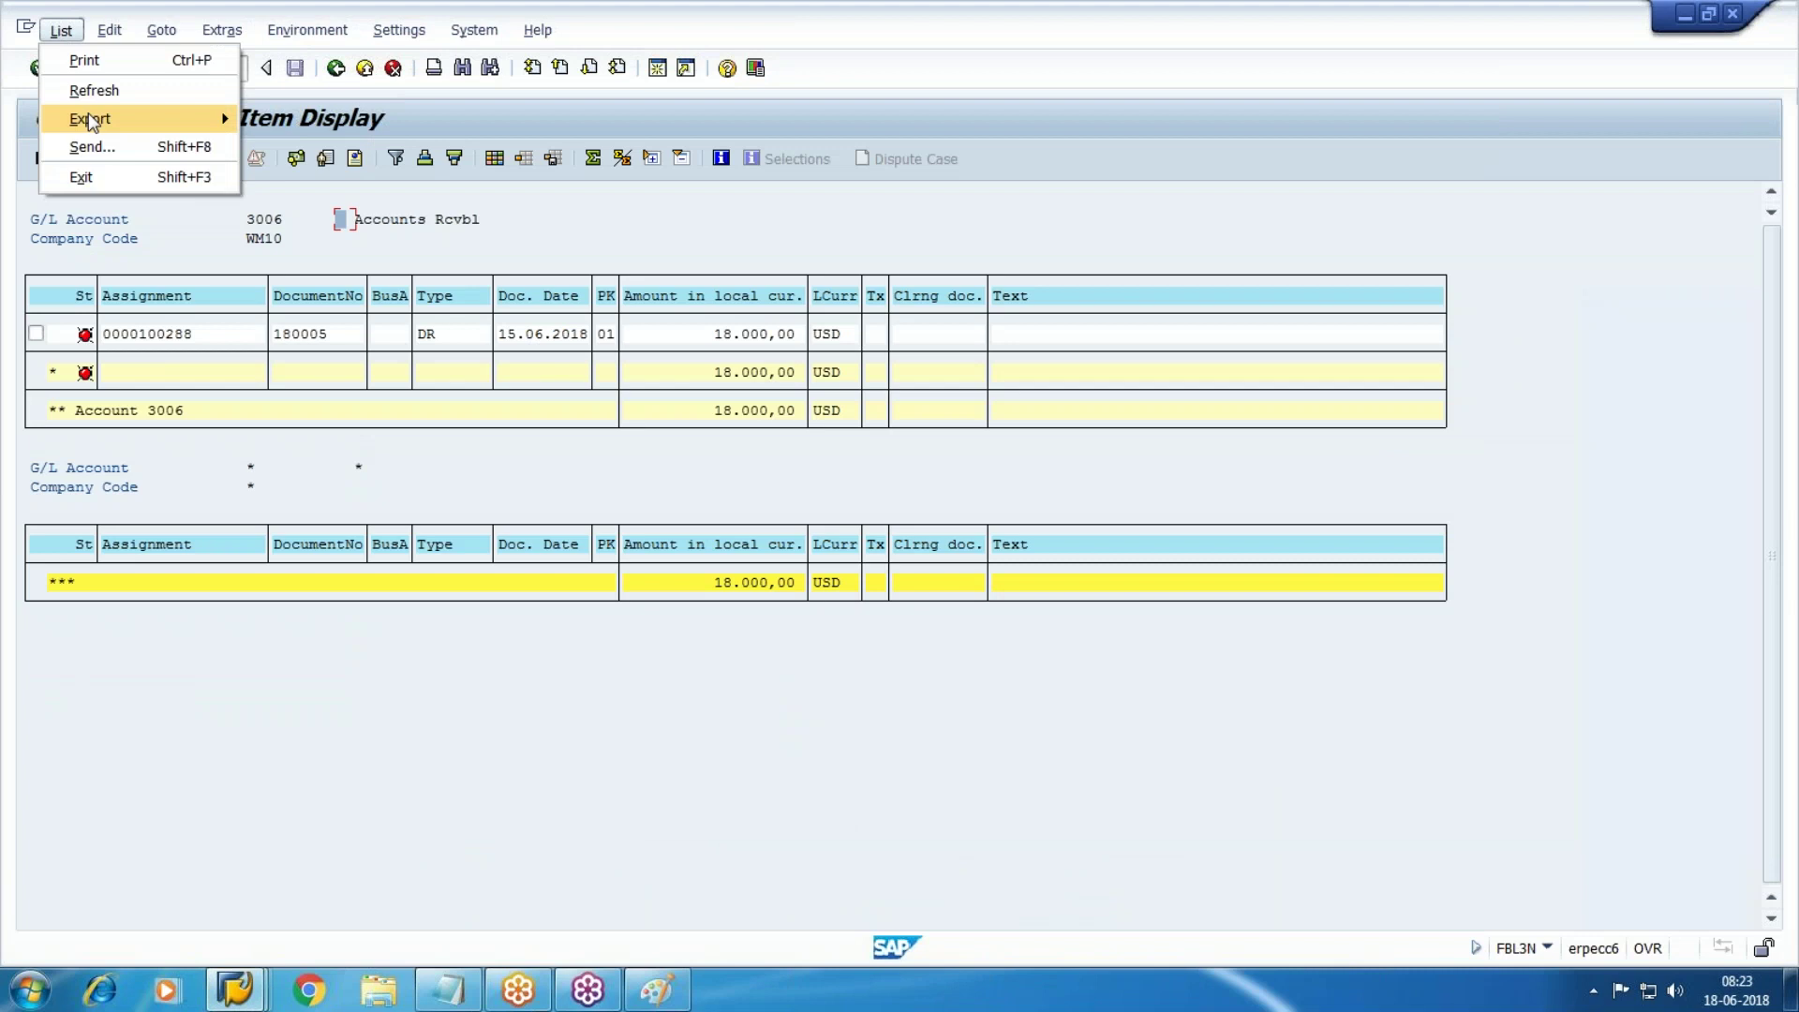
pyautogui.click(170, 110)
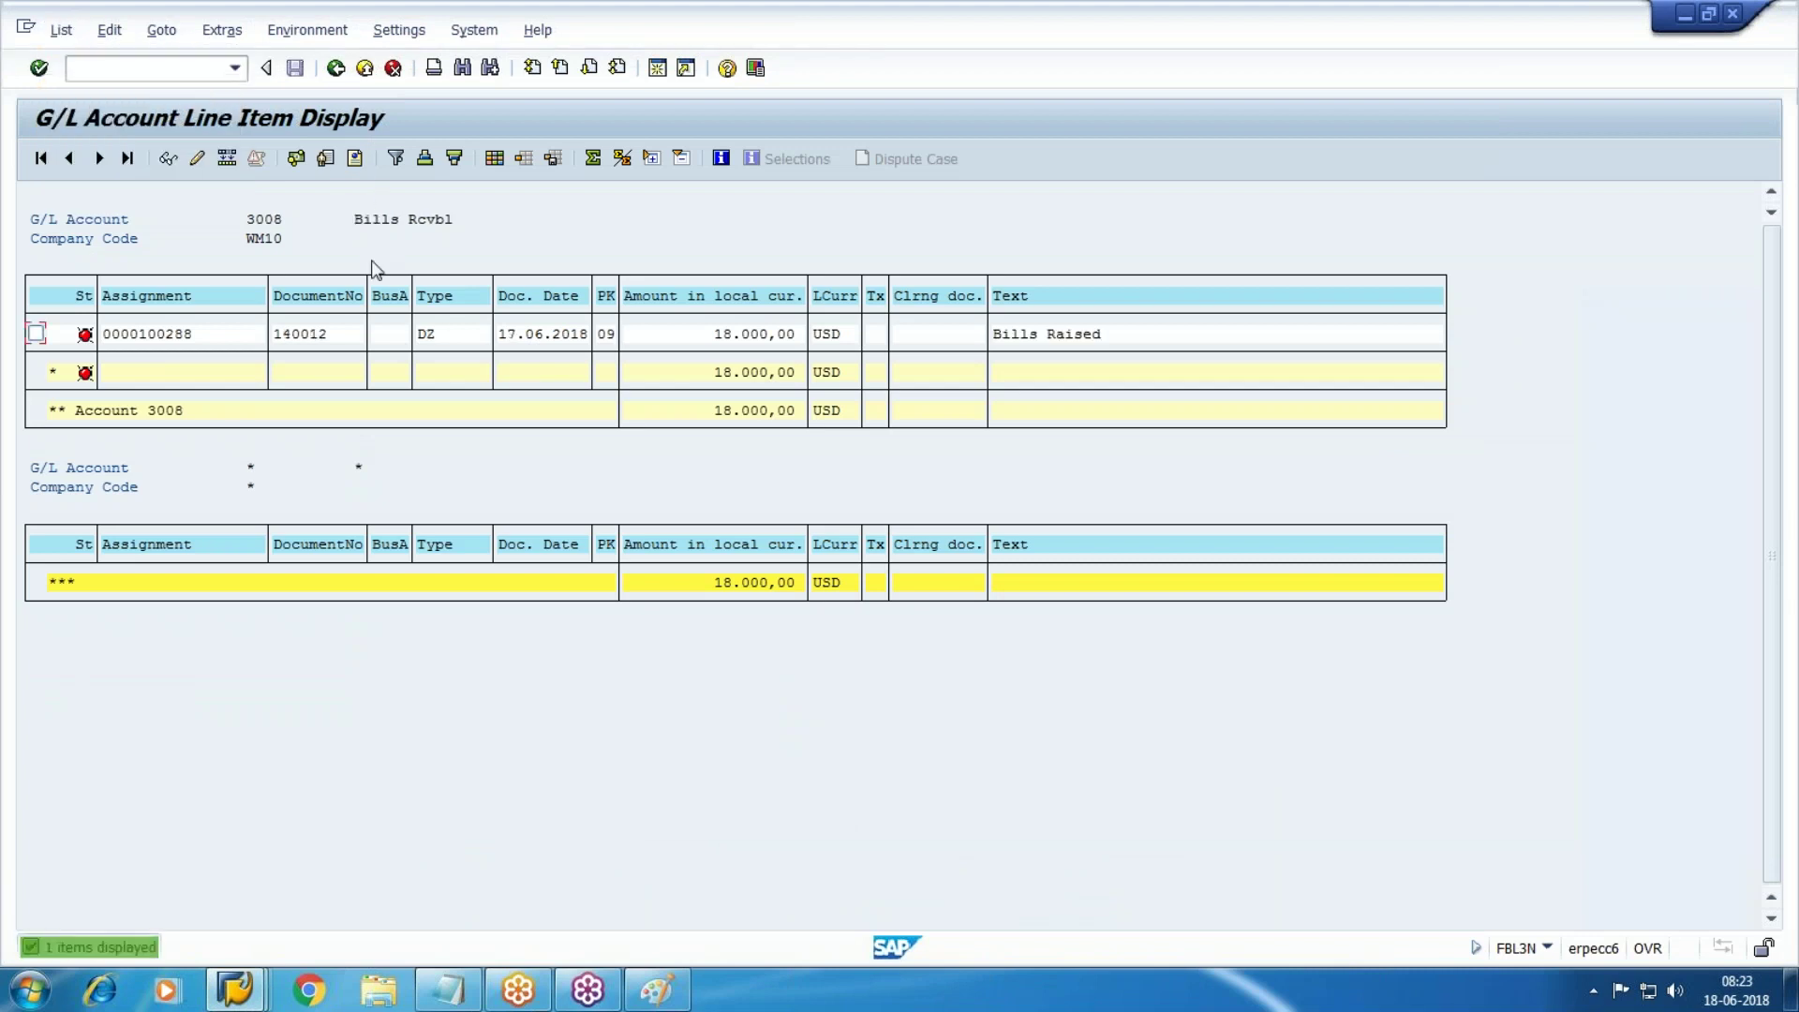
pyautogui.moveTo(354, 223); pyautogui.dragTo(738, 223)
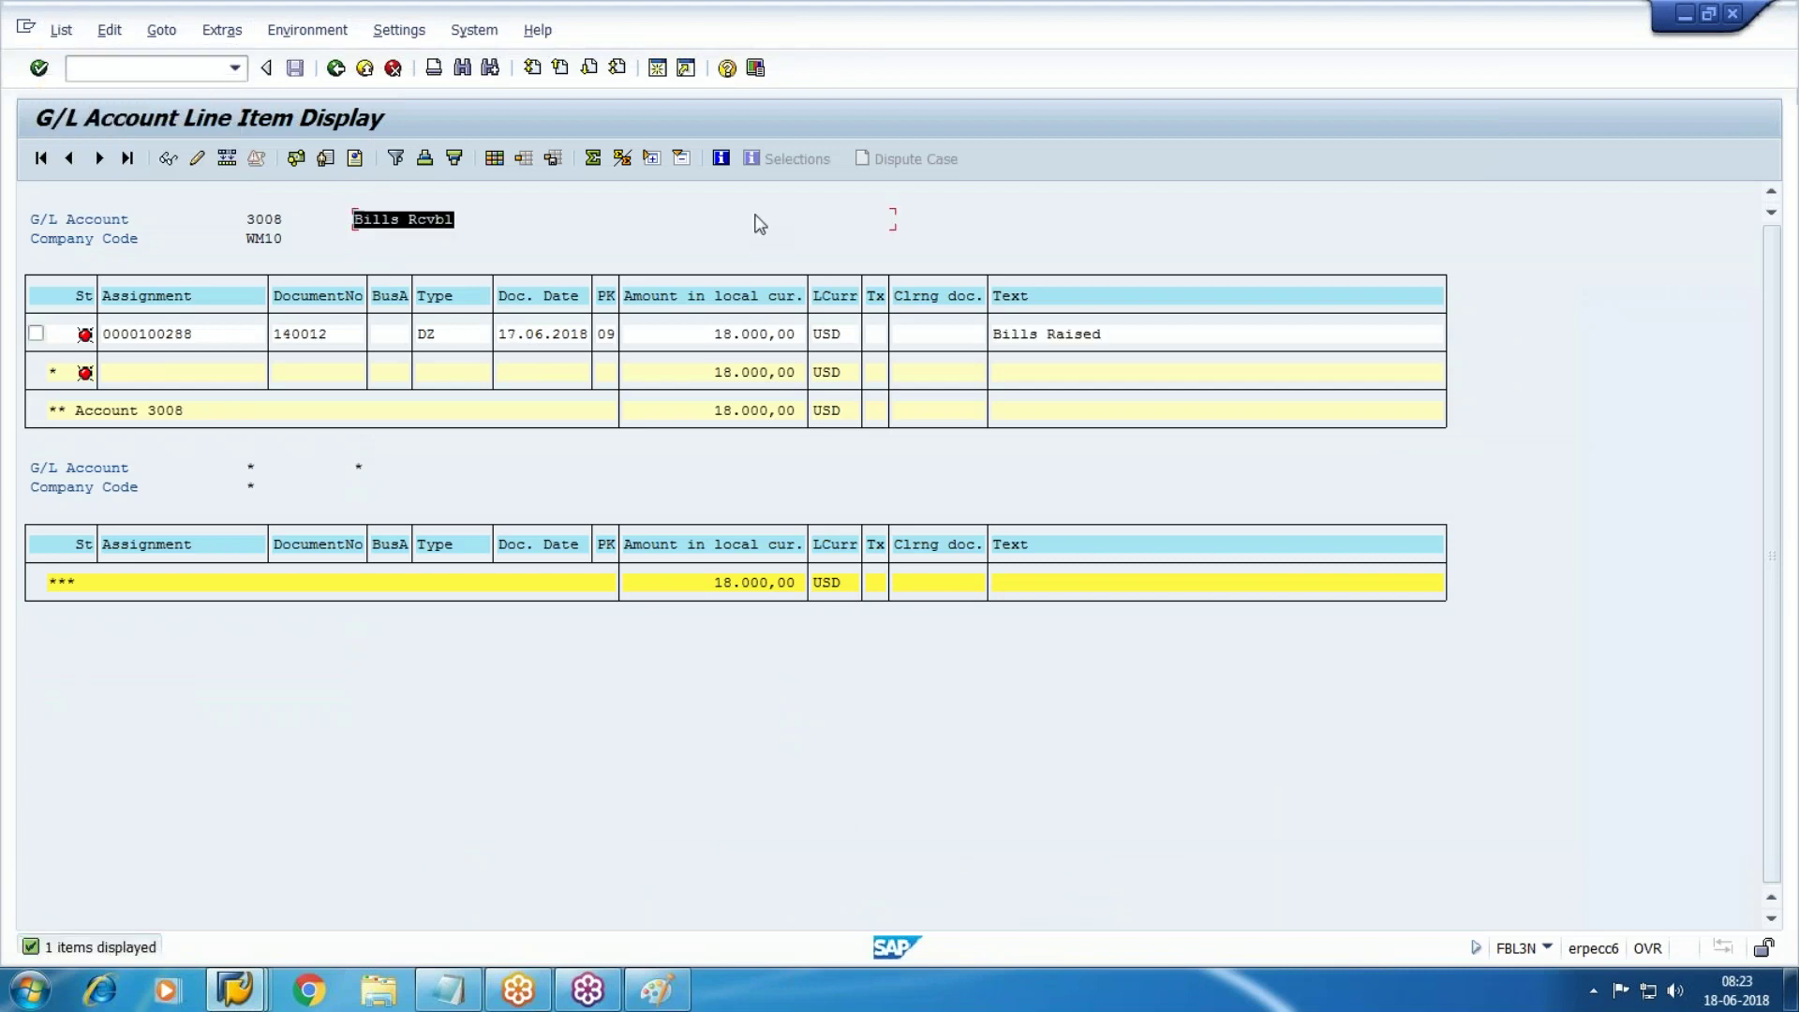
pyautogui.hotkey('ctrl', 'c')
pyautogui.click(1381, 346)
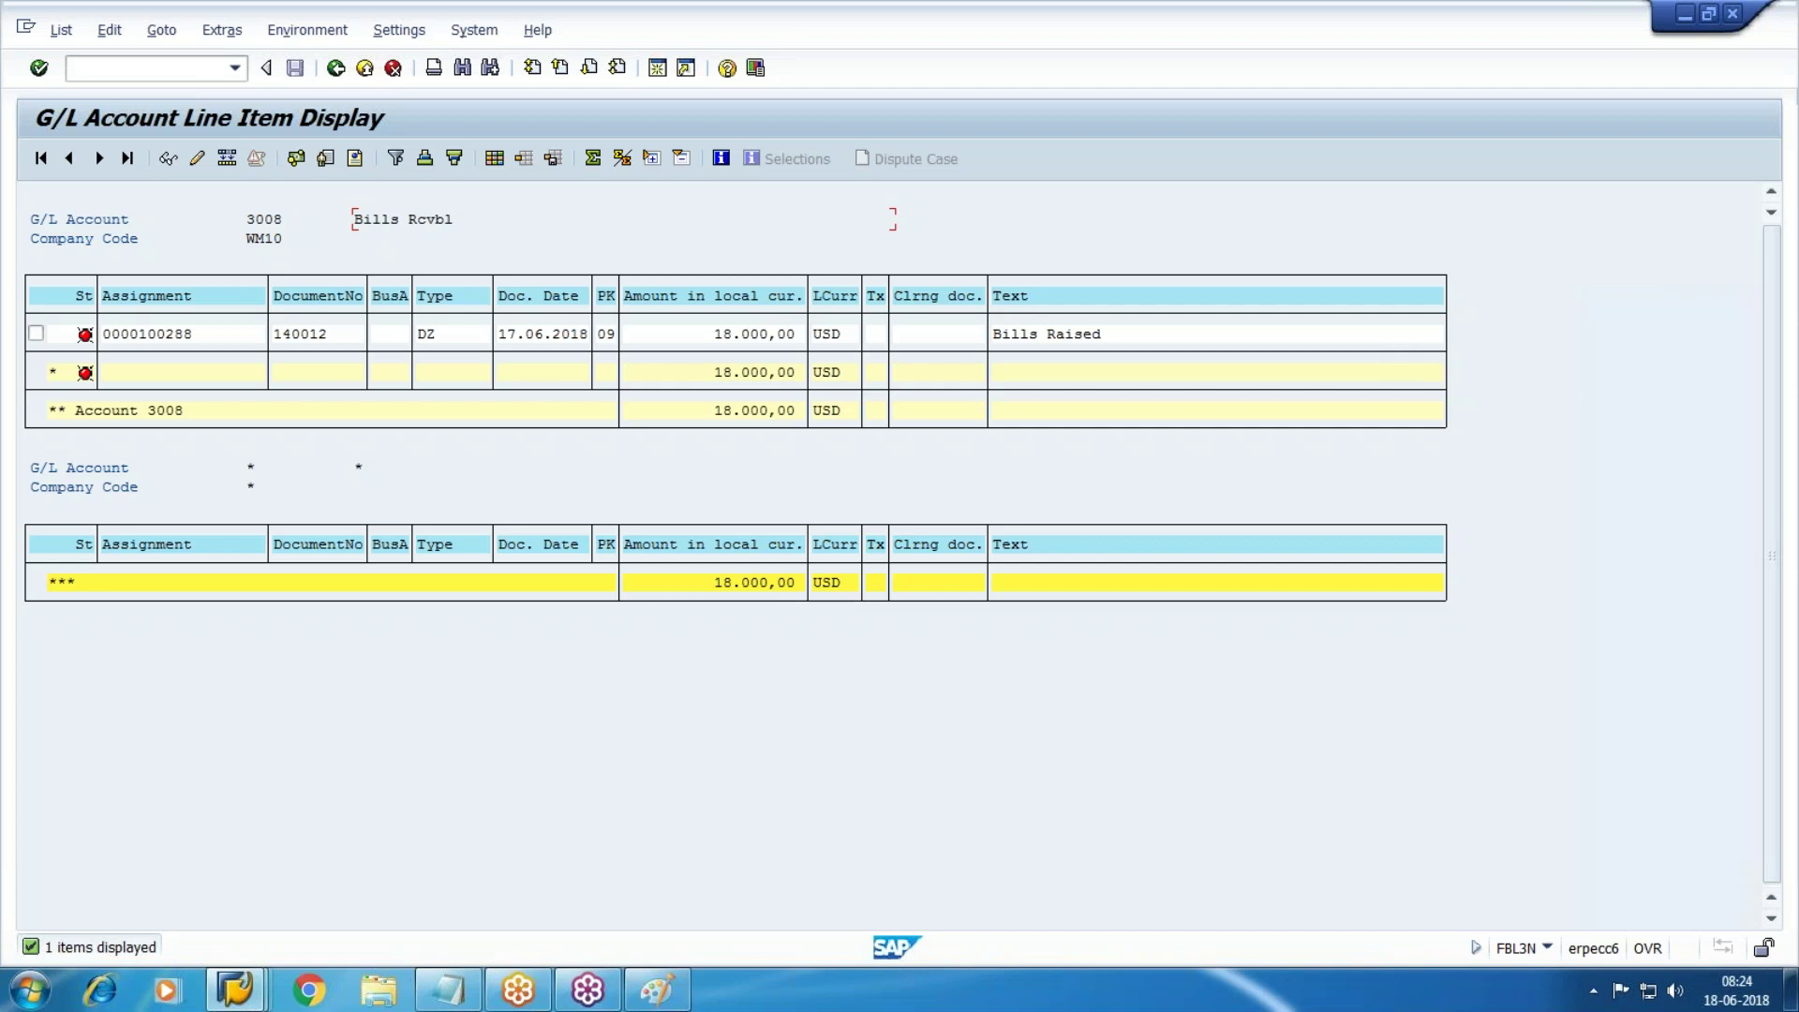
# Switch to the Bill of Exchange Payment session and open transaction F-33 there for posting bill of exchange usage
pyautogui.click(249, 999)
pyautogui.click(1136, 895)
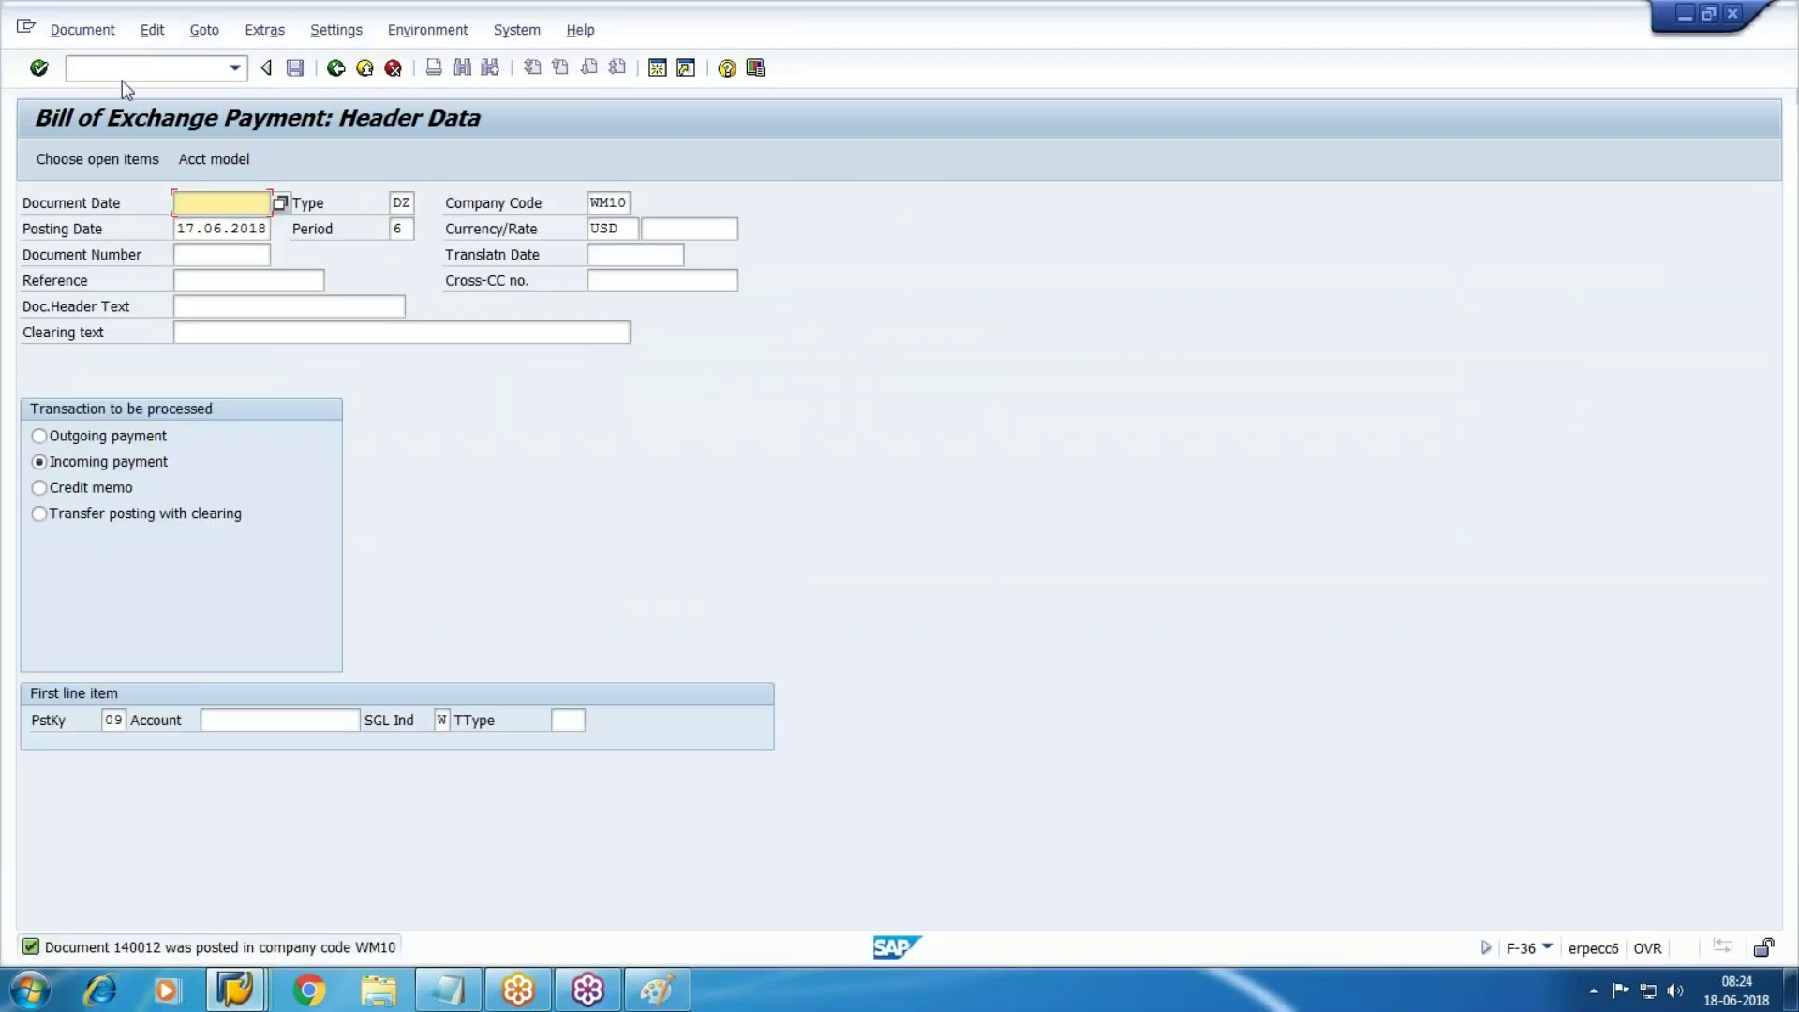
pyautogui.write('/nf-36')
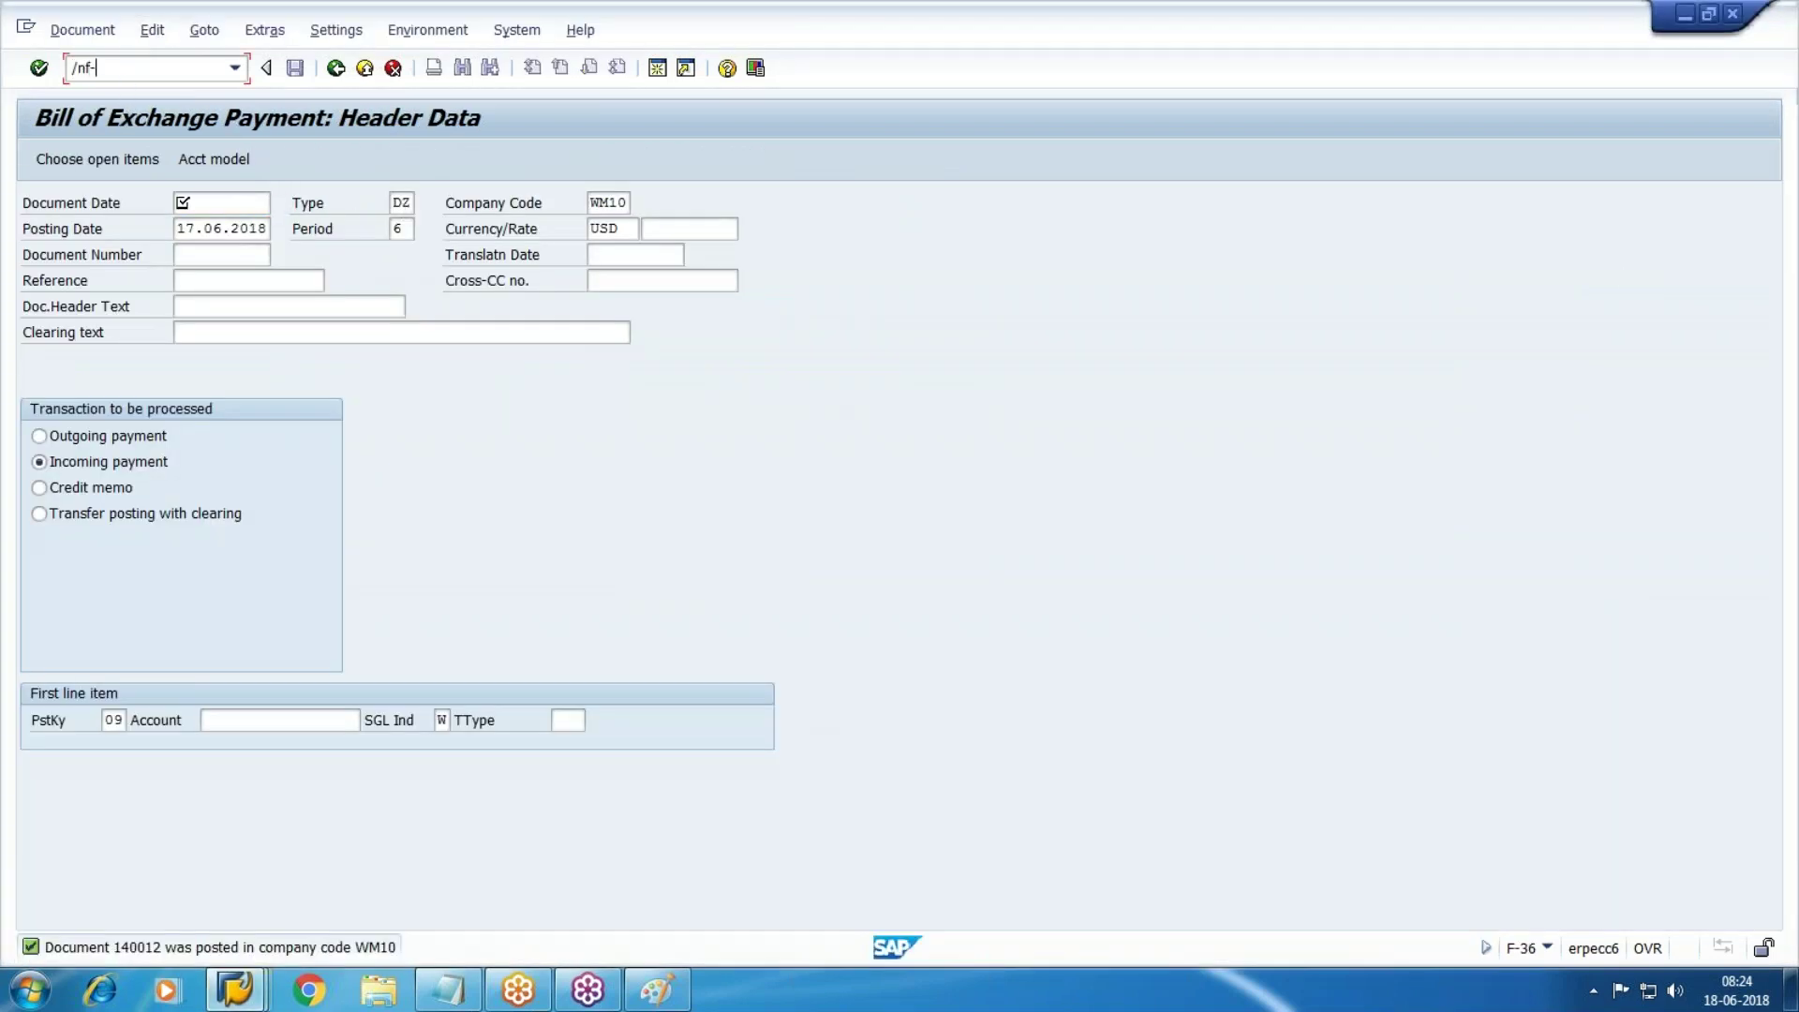
pyautogui.press('Return')
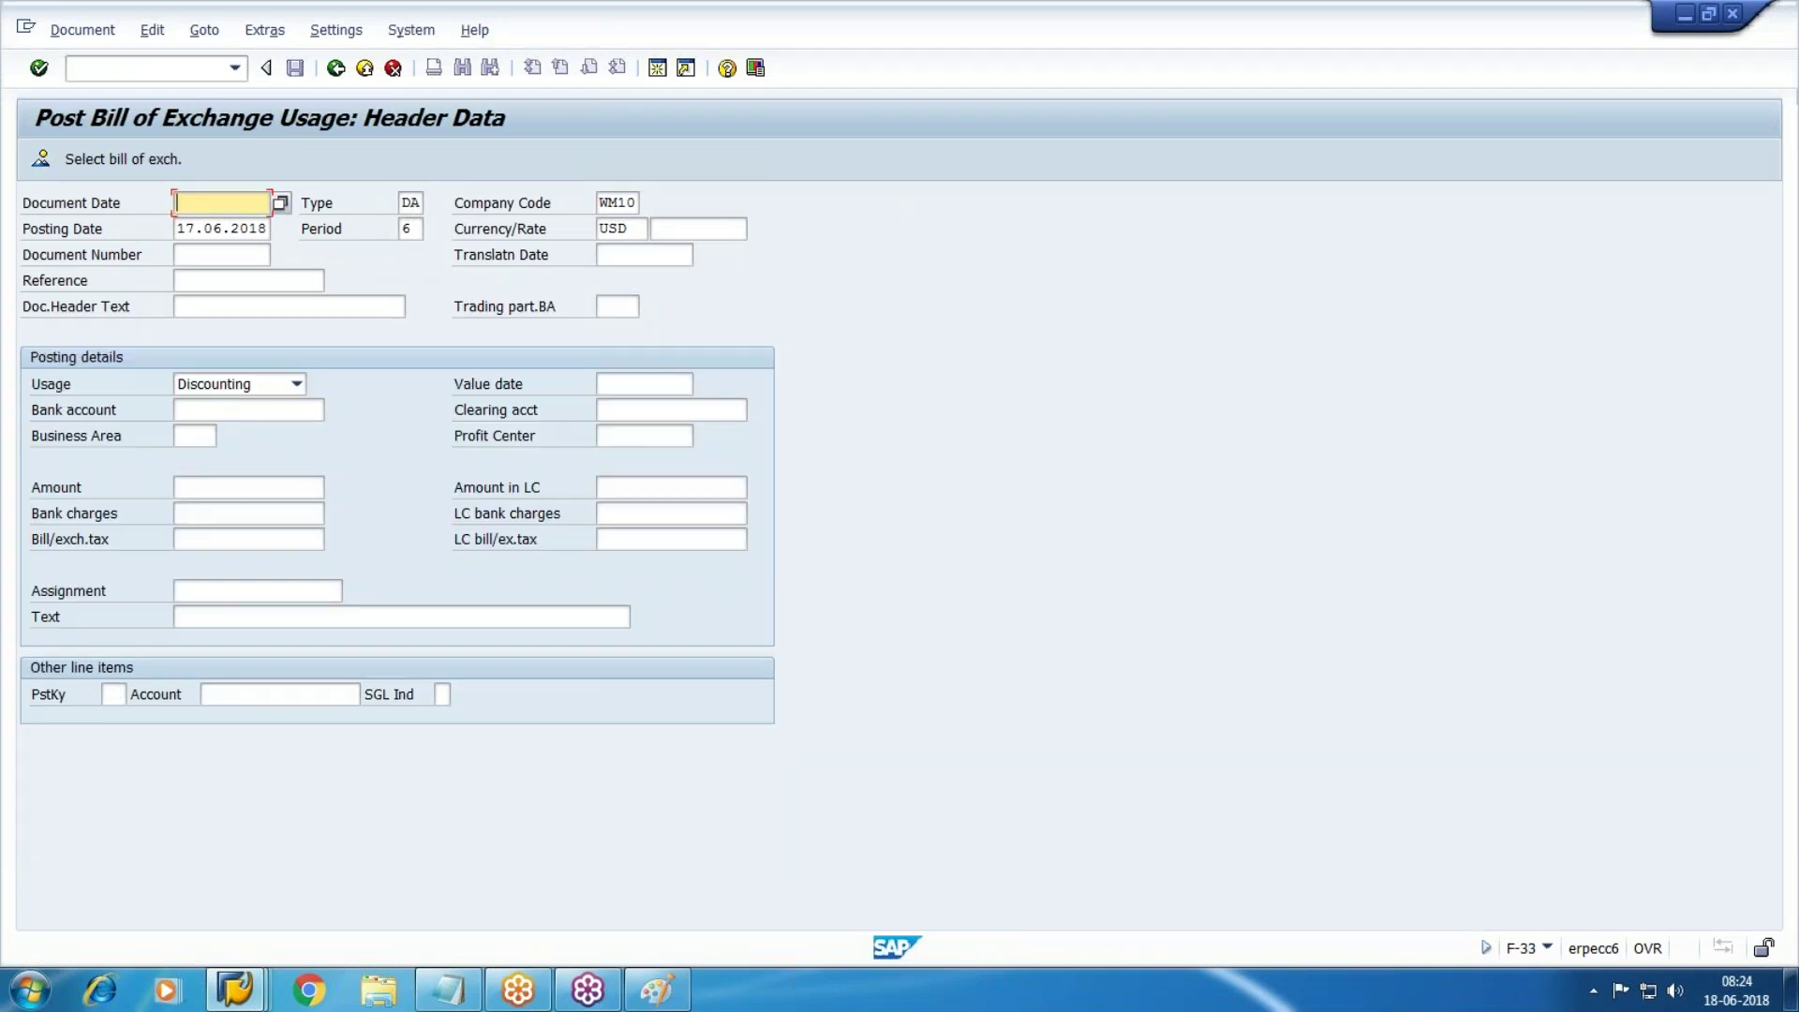
# Set both the document date and the posting date to 18.06.2018
pyautogui.write('18.06.2018')
pyautogui.press('Tab')
pyautogui.press('Tab')
pyautogui.press('Tab')
pyautogui.write('18.06')
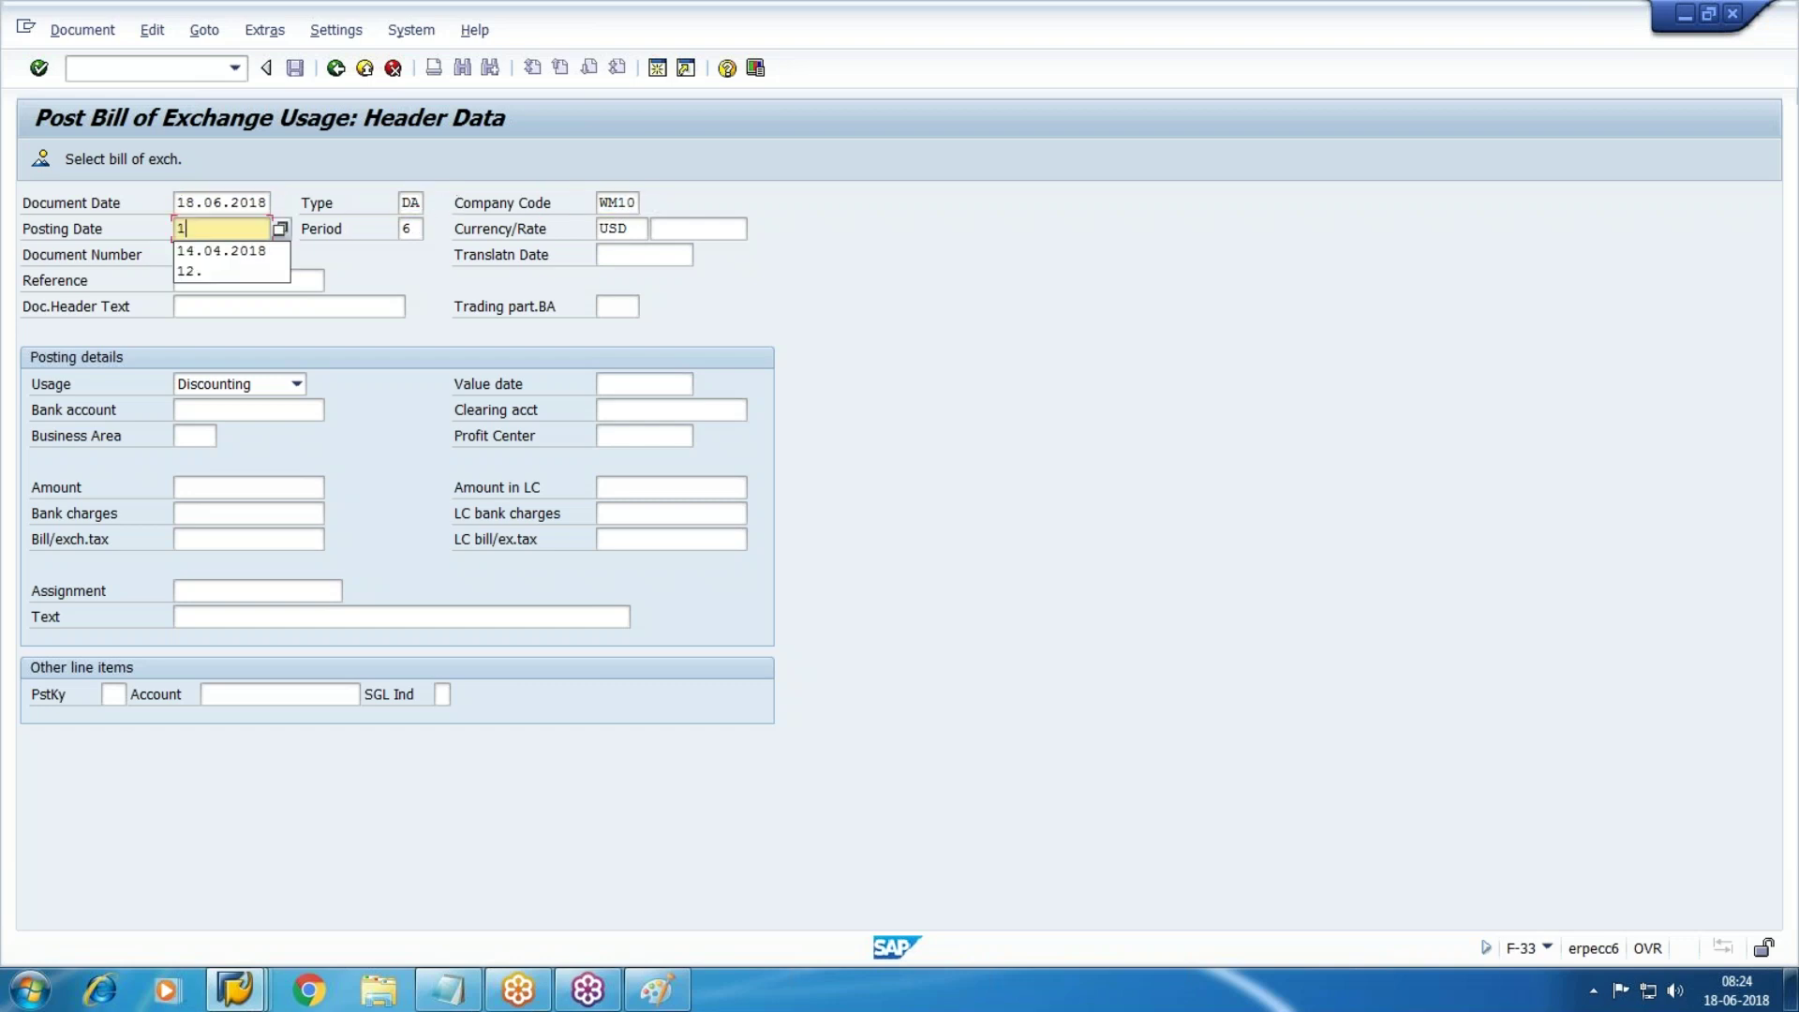
pyautogui.write('.2018')
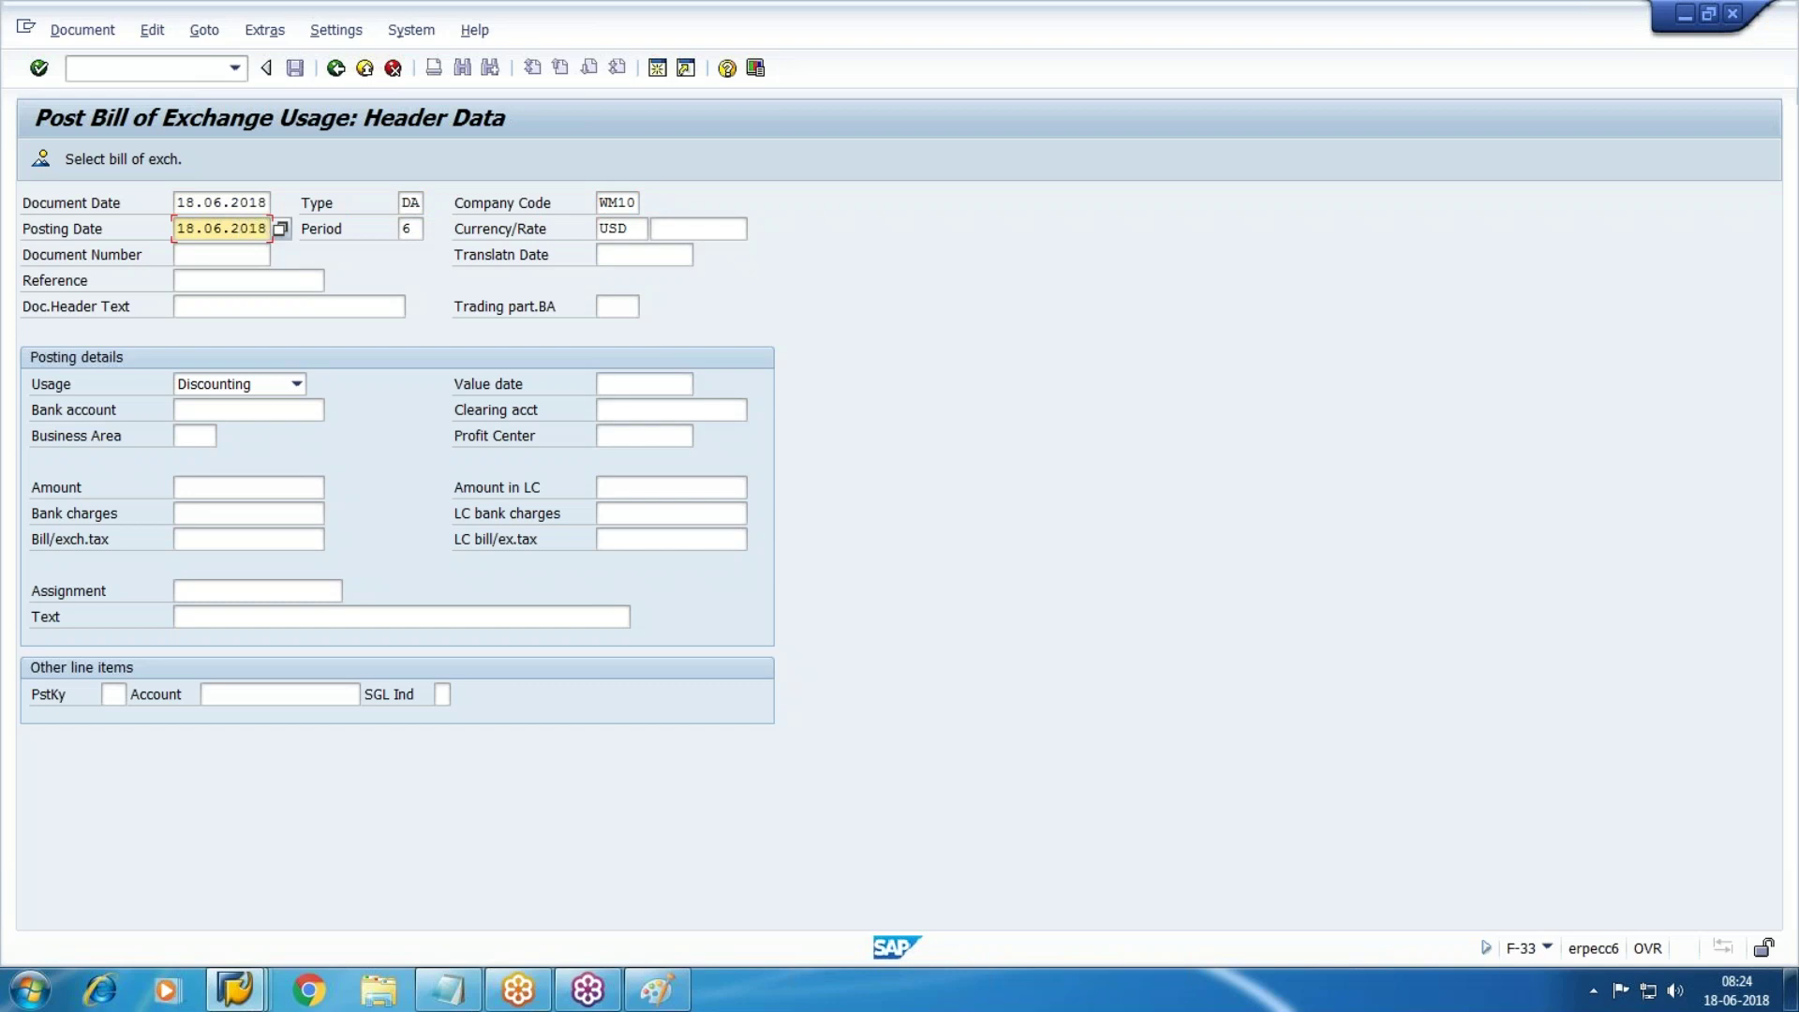
# Enter "Bills Discounted" as the document header text
pyautogui.press('Tab')
pyautogui.press('Tab')
pyautogui.press('Tab')
pyautogui.press('Tab')
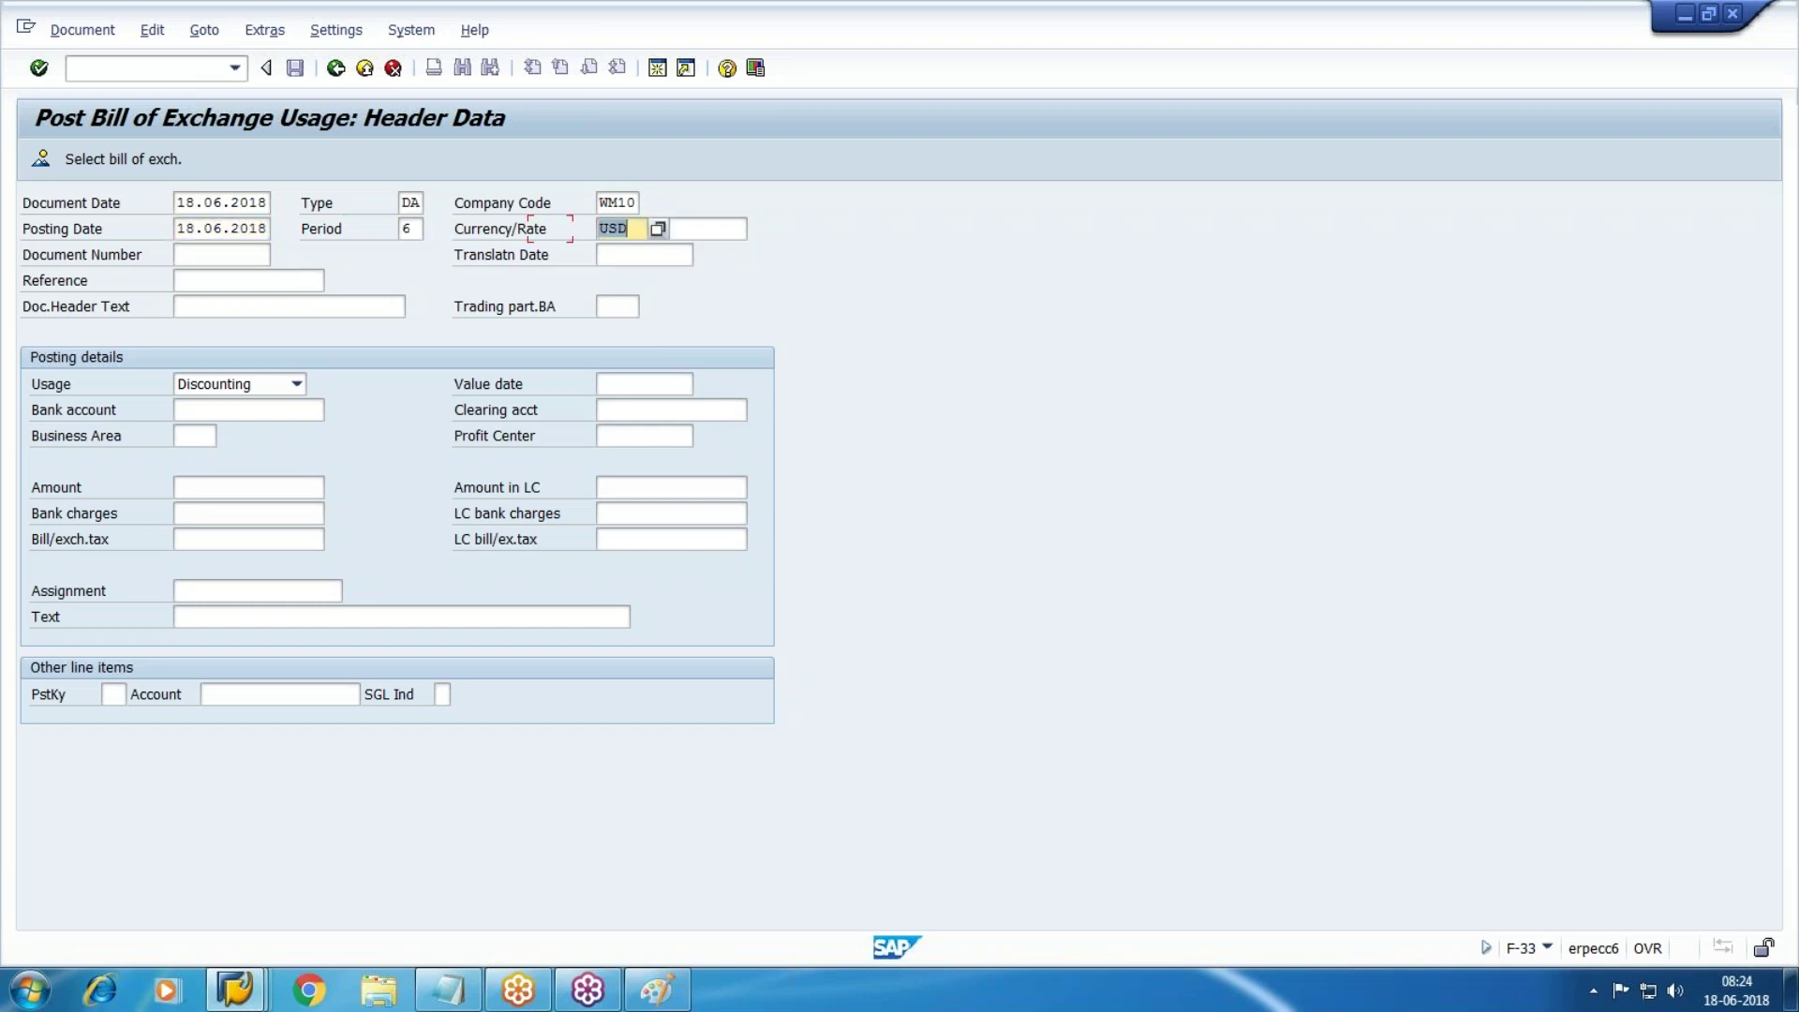
pyautogui.press('Tab')
pyautogui.press('Tab')
pyautogui.write('B')
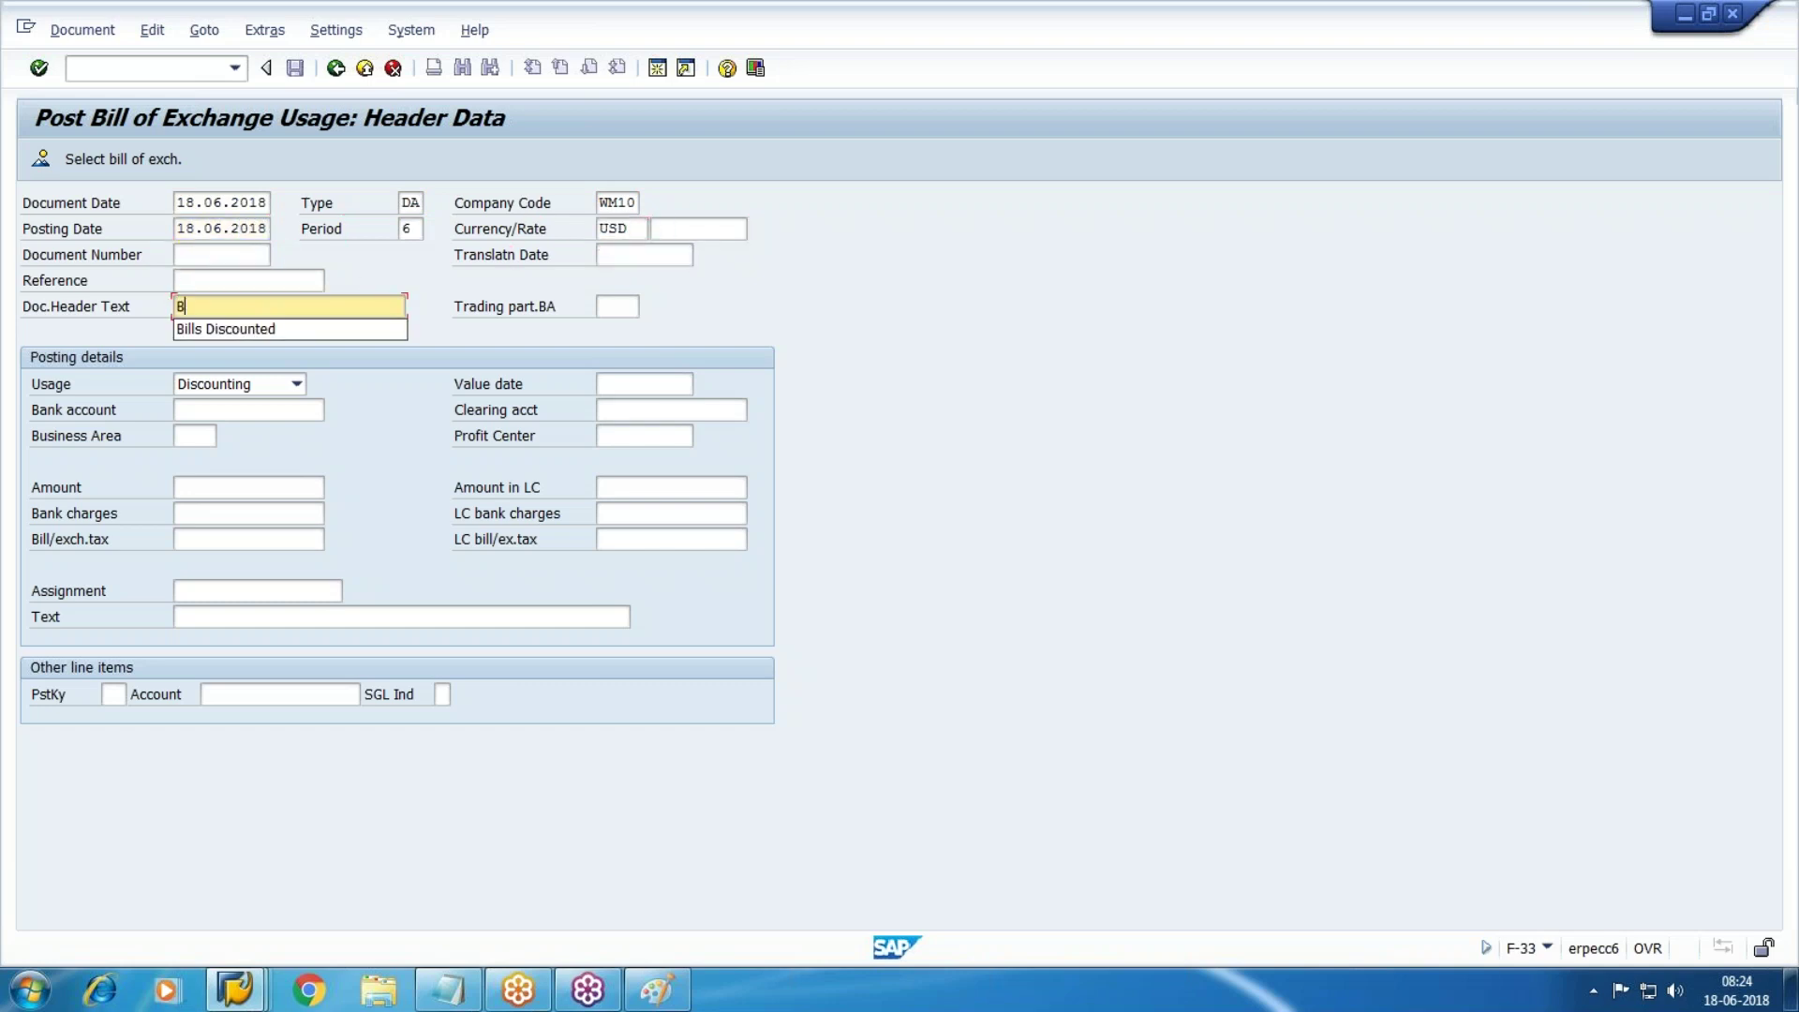
pyautogui.write('ill')
pyautogui.press('Down')
pyautogui.press('Return')
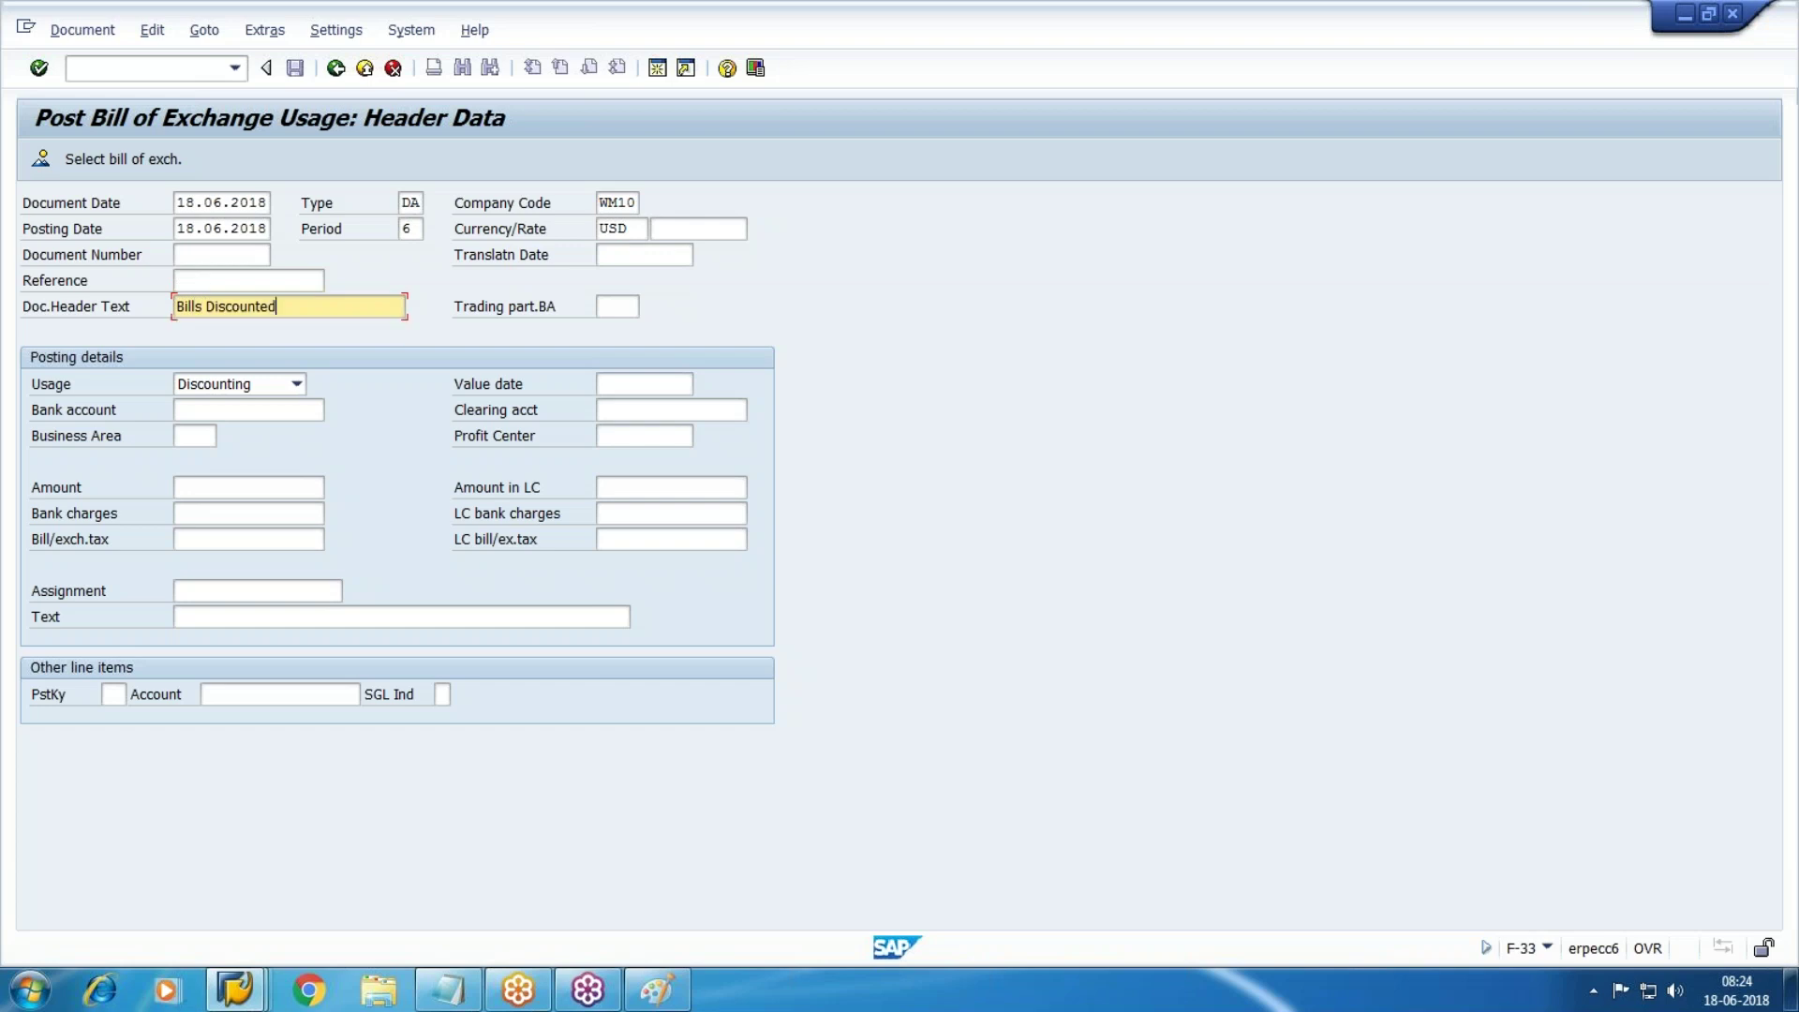
# Set the value date of the discounting entry to 17.06.2018 using the date picker
pyautogui.press('Tab')
pyautogui.press('Tab')
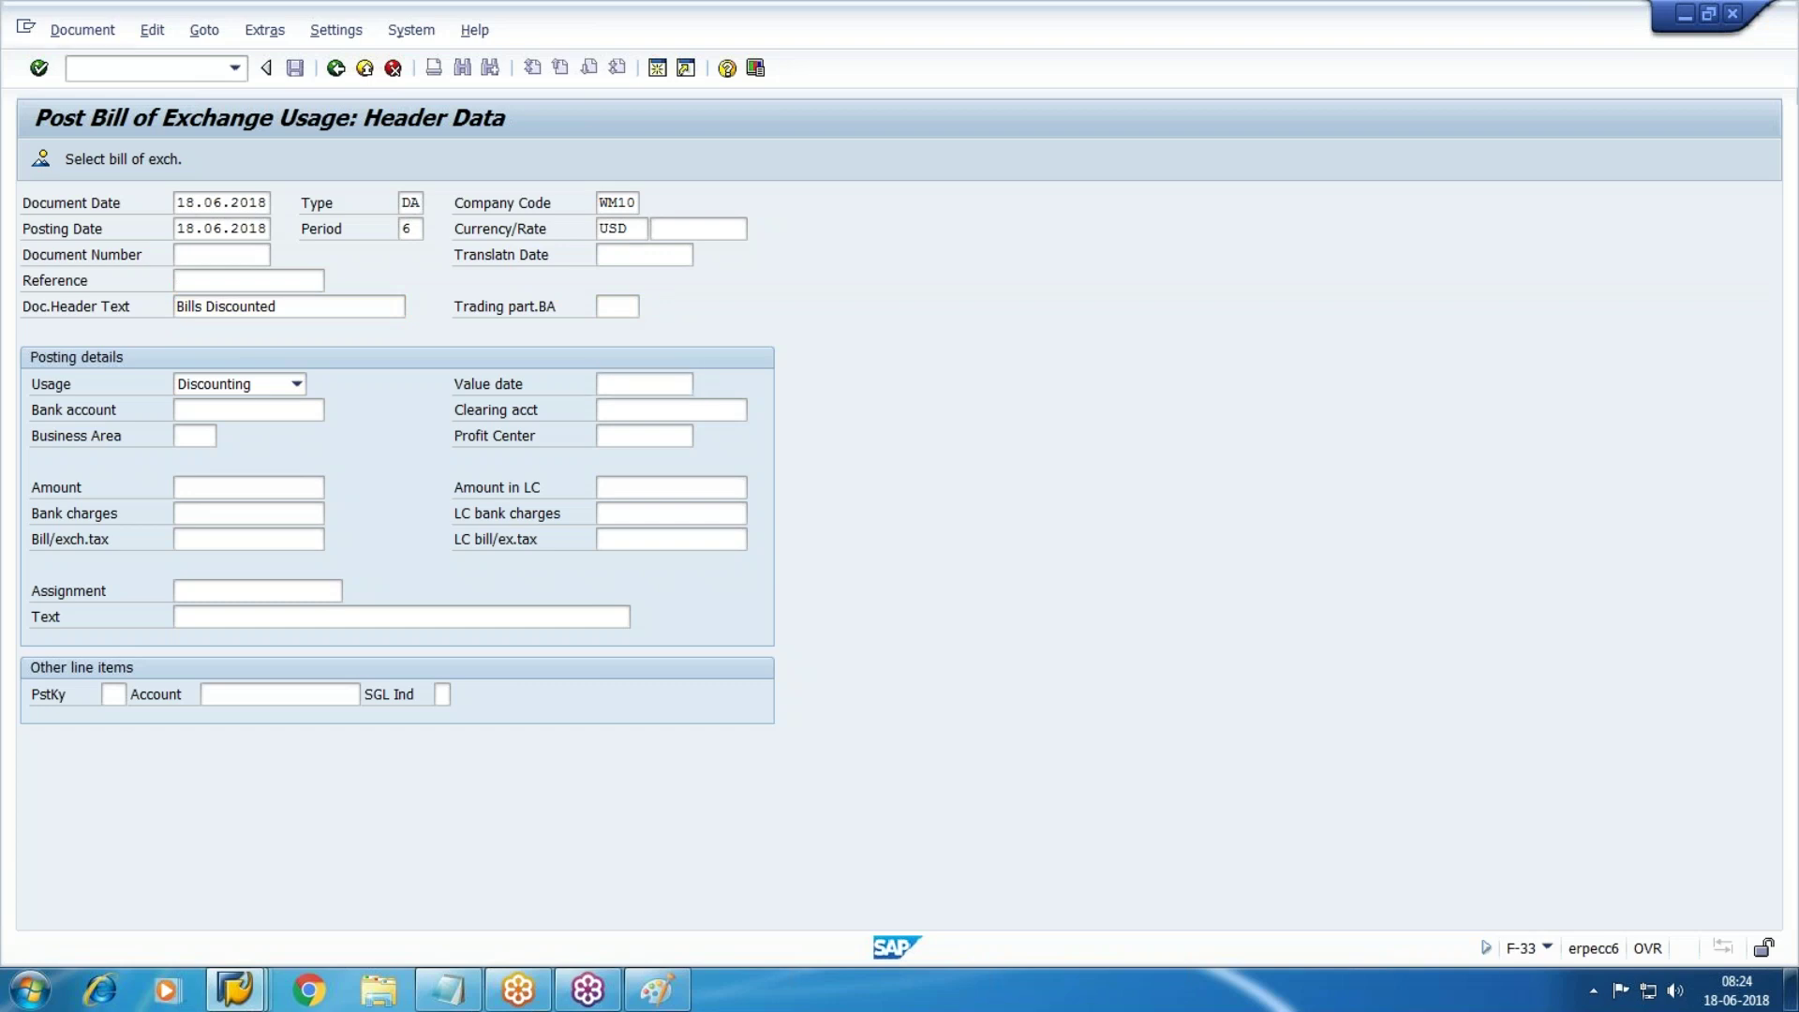
pyautogui.press('F4')
pyautogui.press('Return')
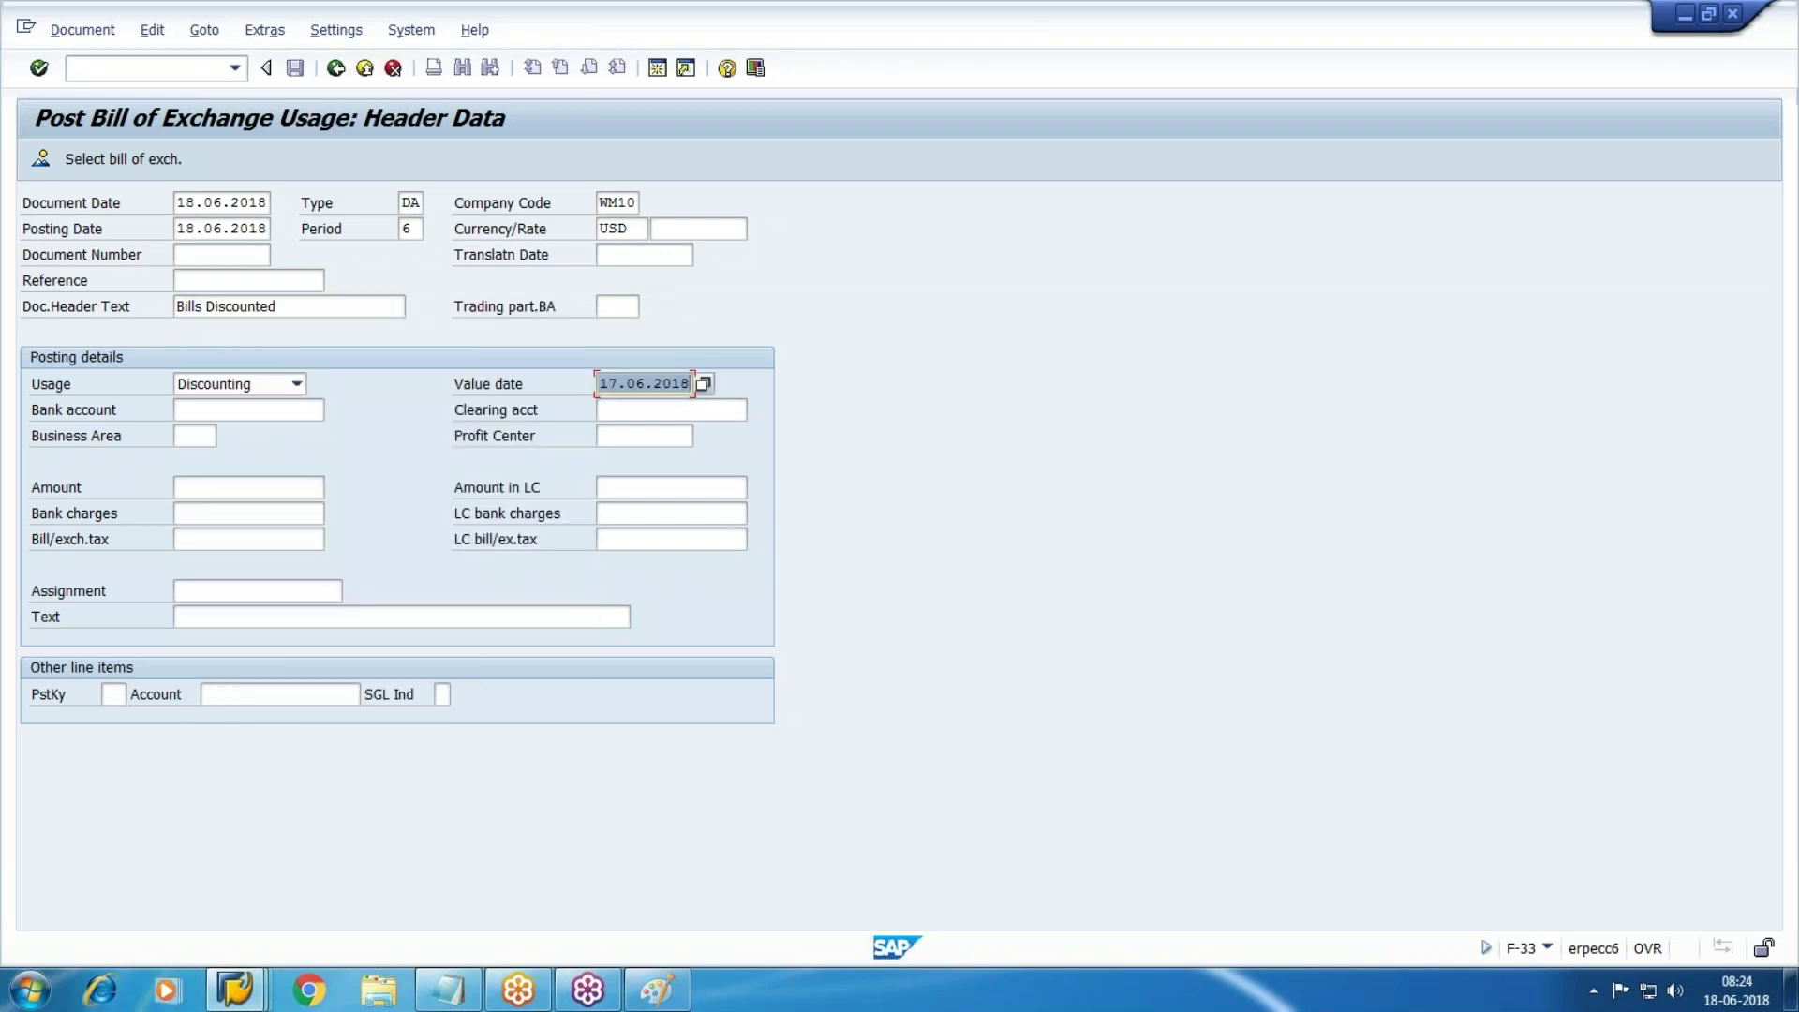
# Look up the Incoming Bank G/L account in the chart of accounts session and enter 3009 as the bank account
pyautogui.click(248, 409)
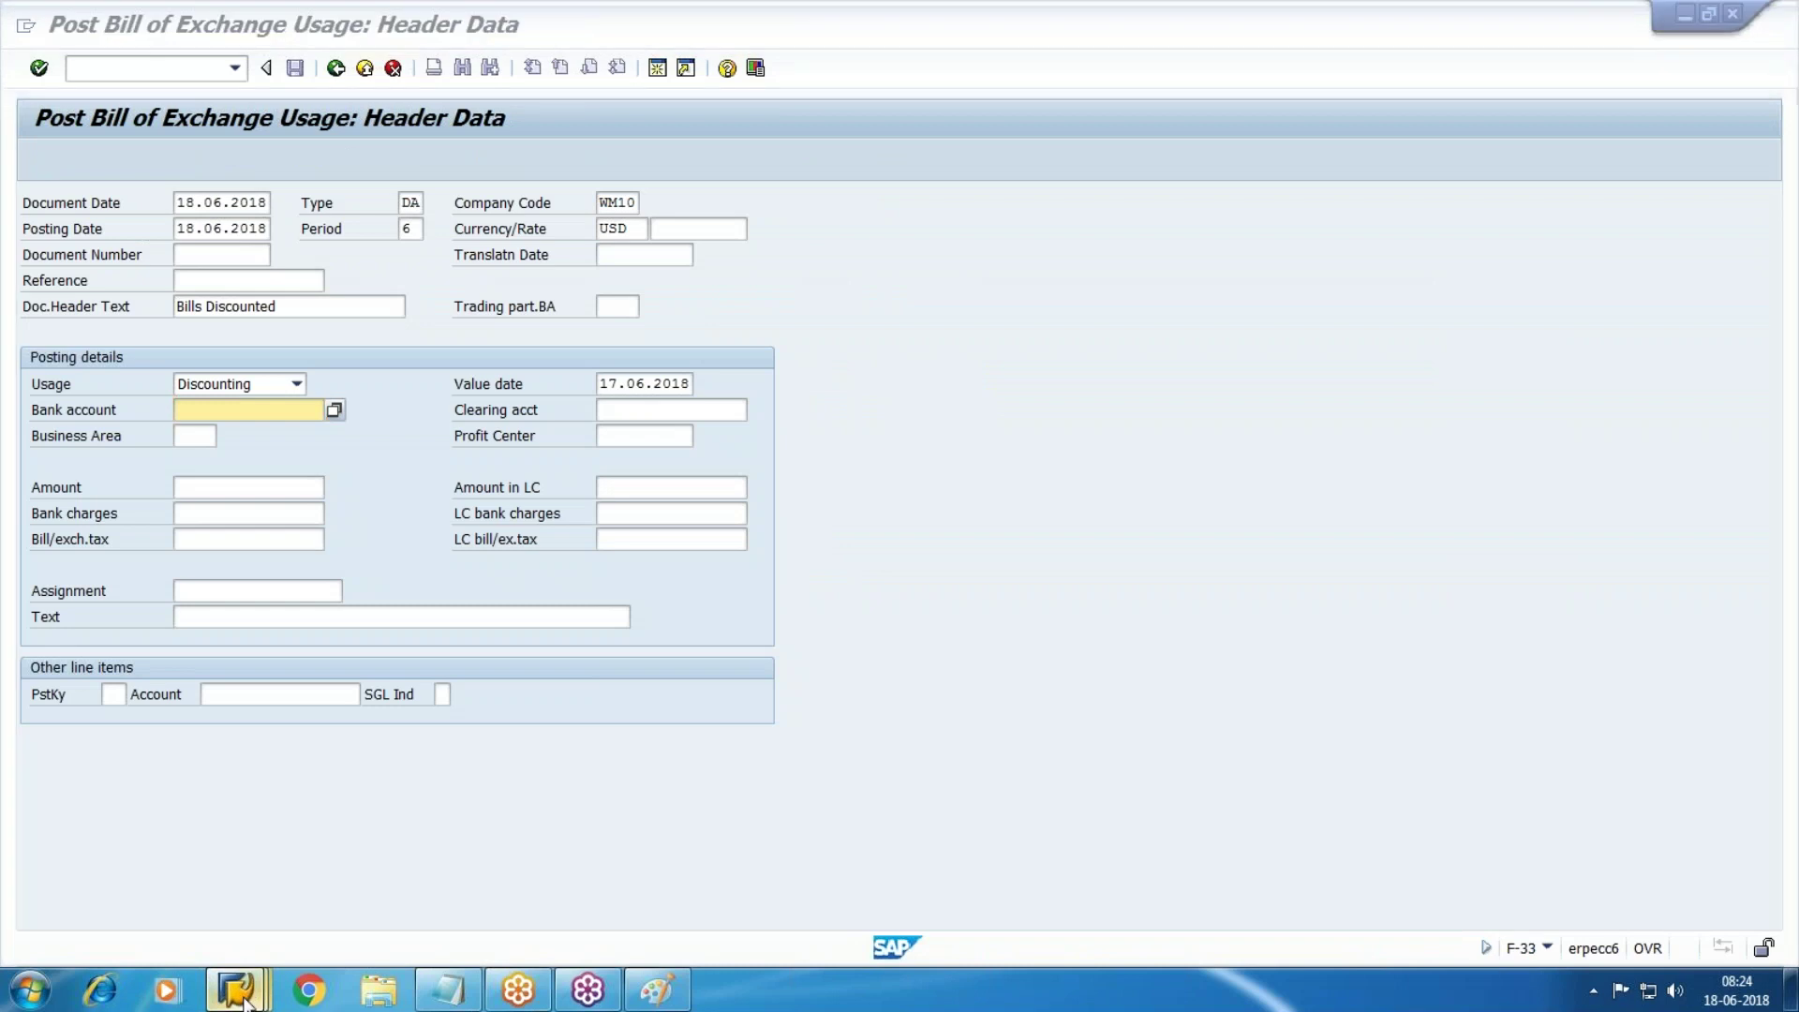
pyautogui.moveTo(234, 988)
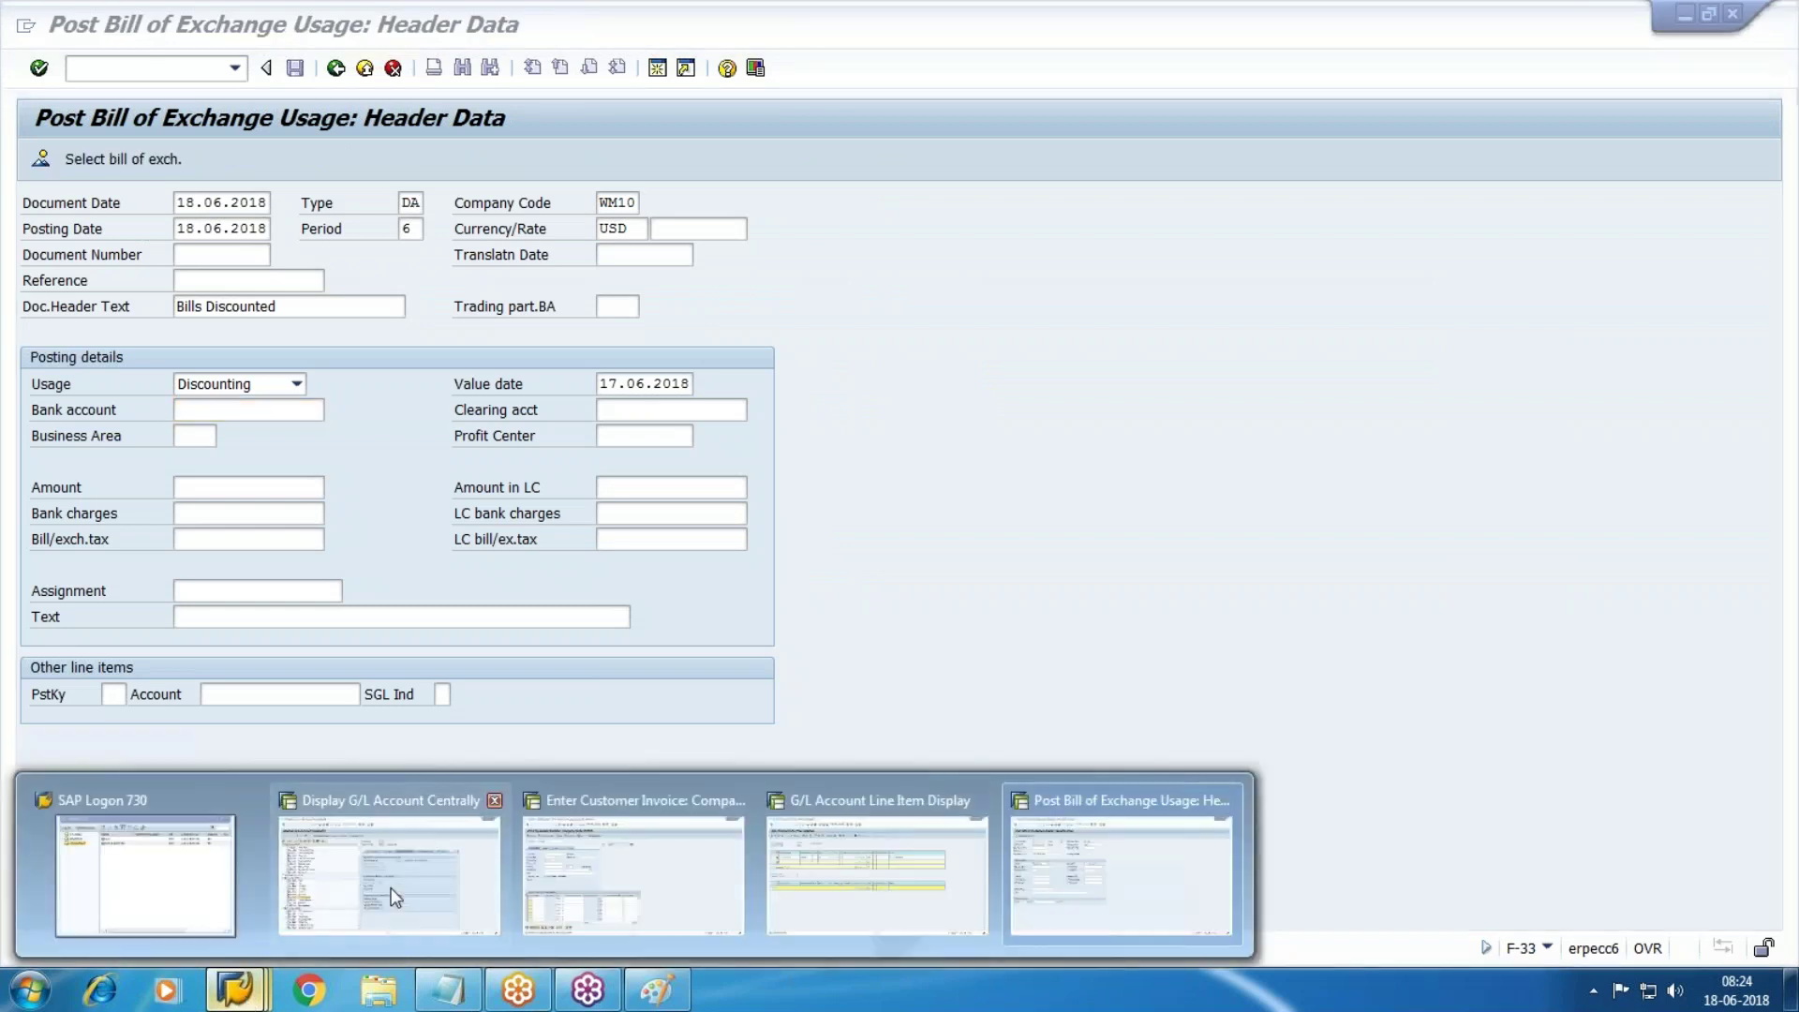
pyautogui.click(390, 896)
pyautogui.click(184, 725)
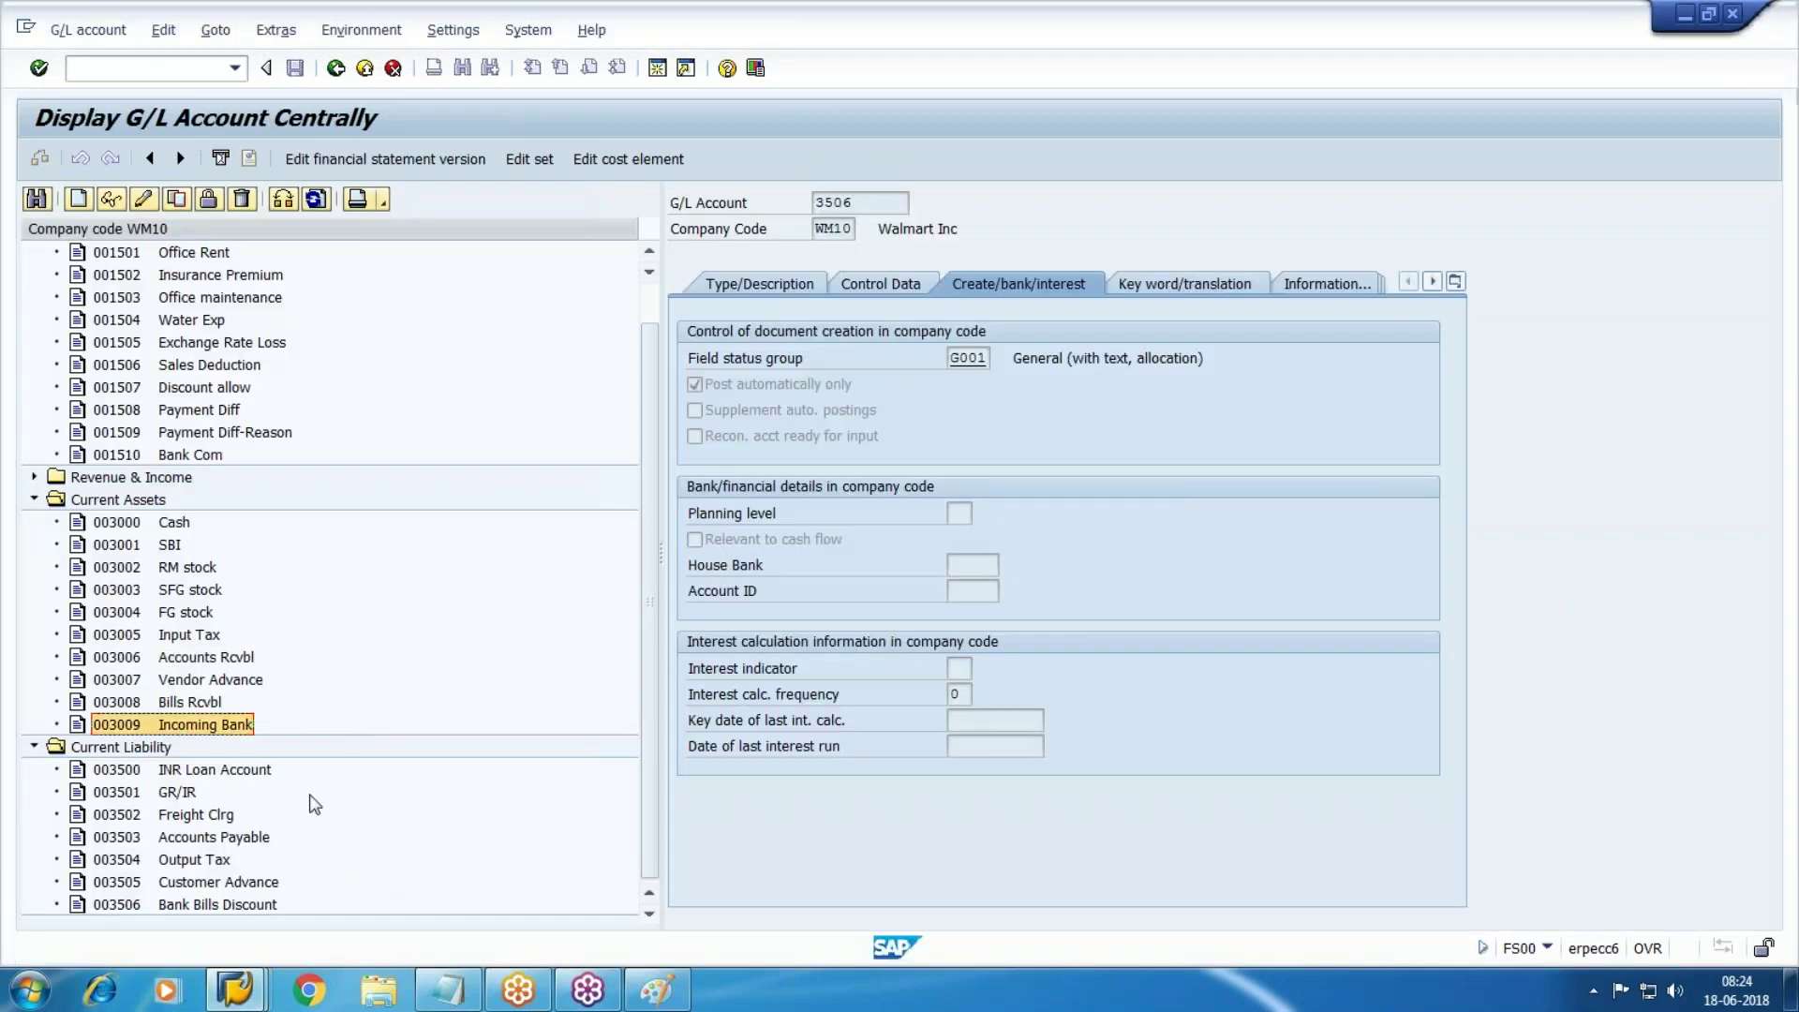
pyautogui.hotkey('alt', 'Tab')
pyautogui.write('3009')
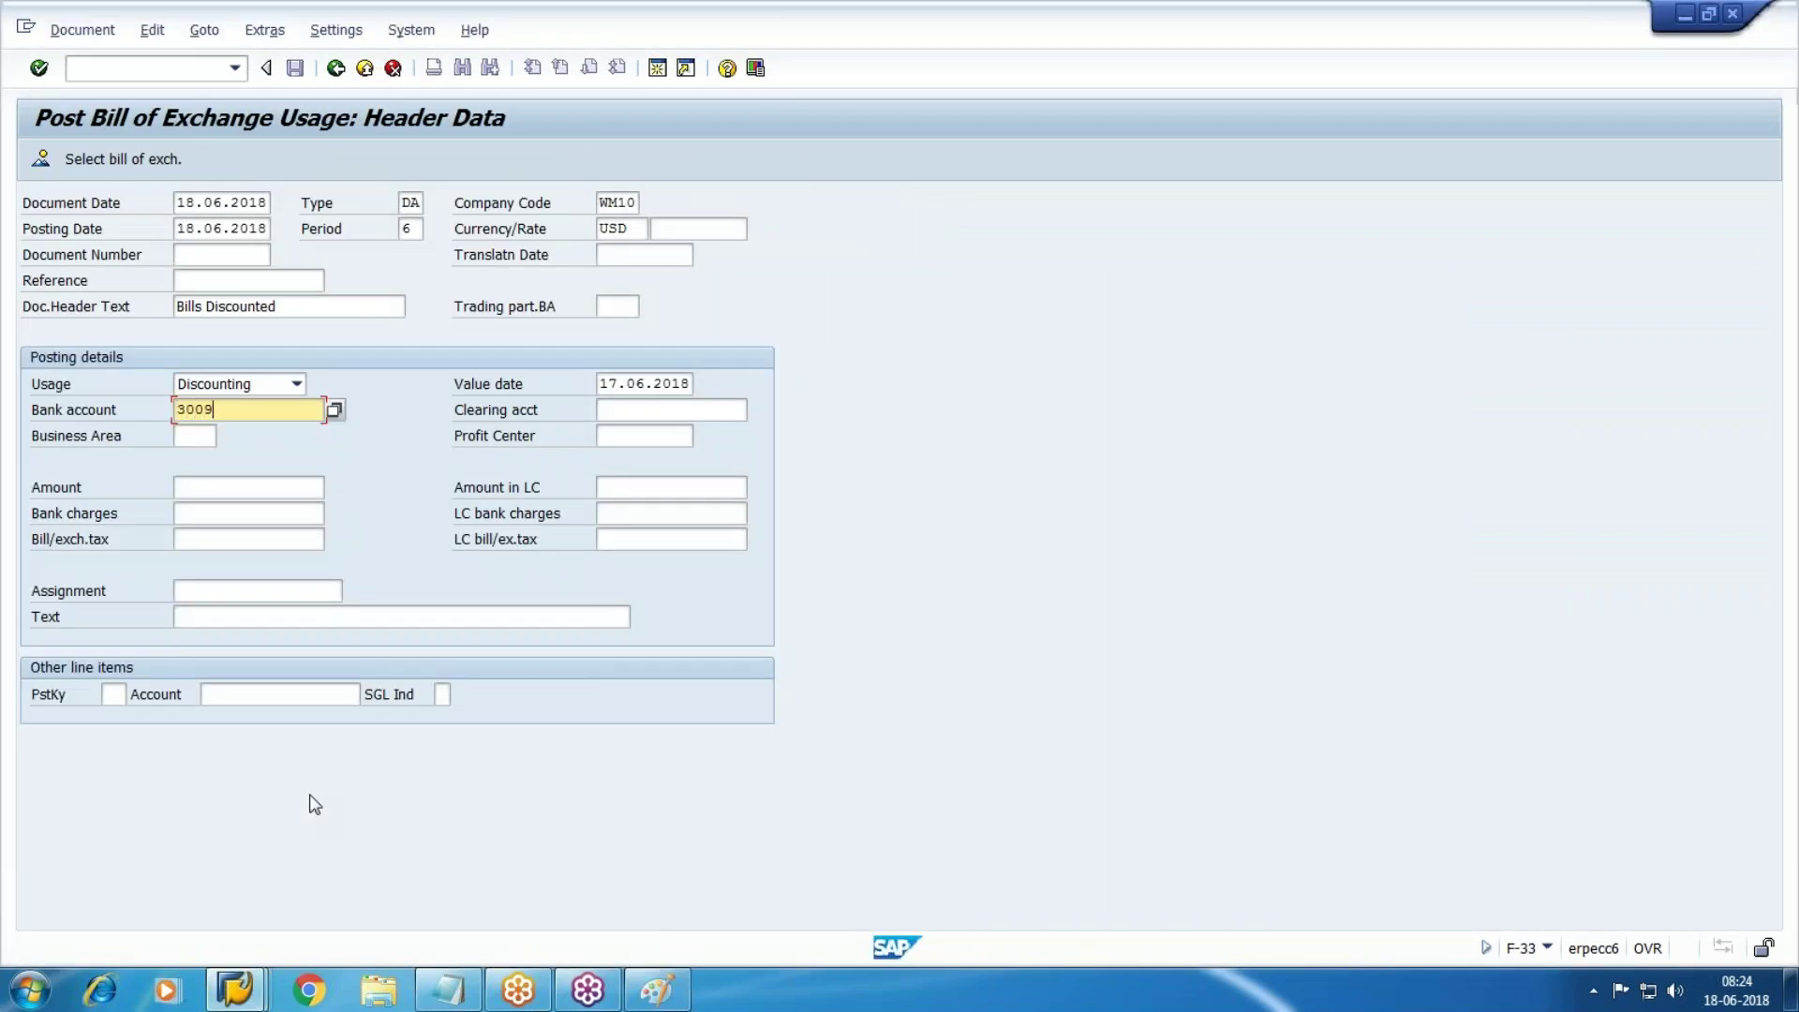
# Enter an amount of 17800 and bank charges of 200 in the posting details
pyautogui.press('Tab')
pyautogui.press('Tab')
pyautogui.press('Tab')
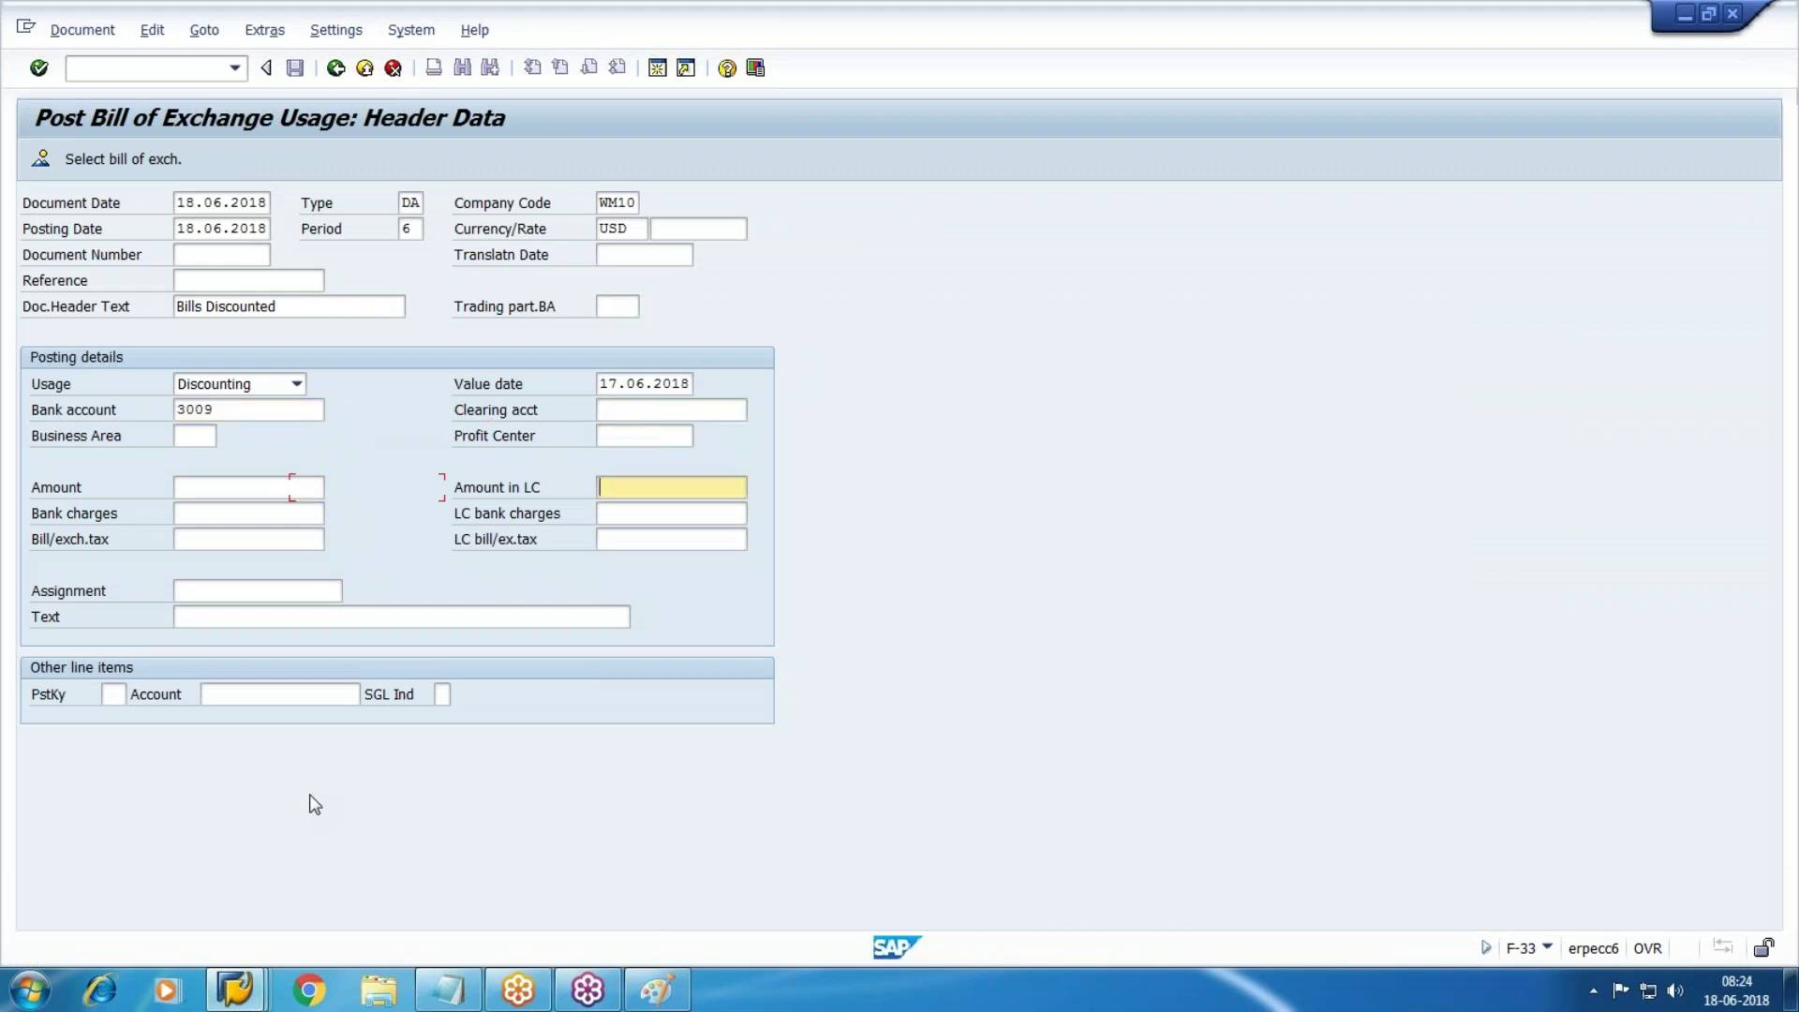
pyautogui.hotkey('shift', 'Tab')
pyautogui.hotkey('shift', 'Tab')
pyautogui.press('Tab')
pyautogui.write('17')
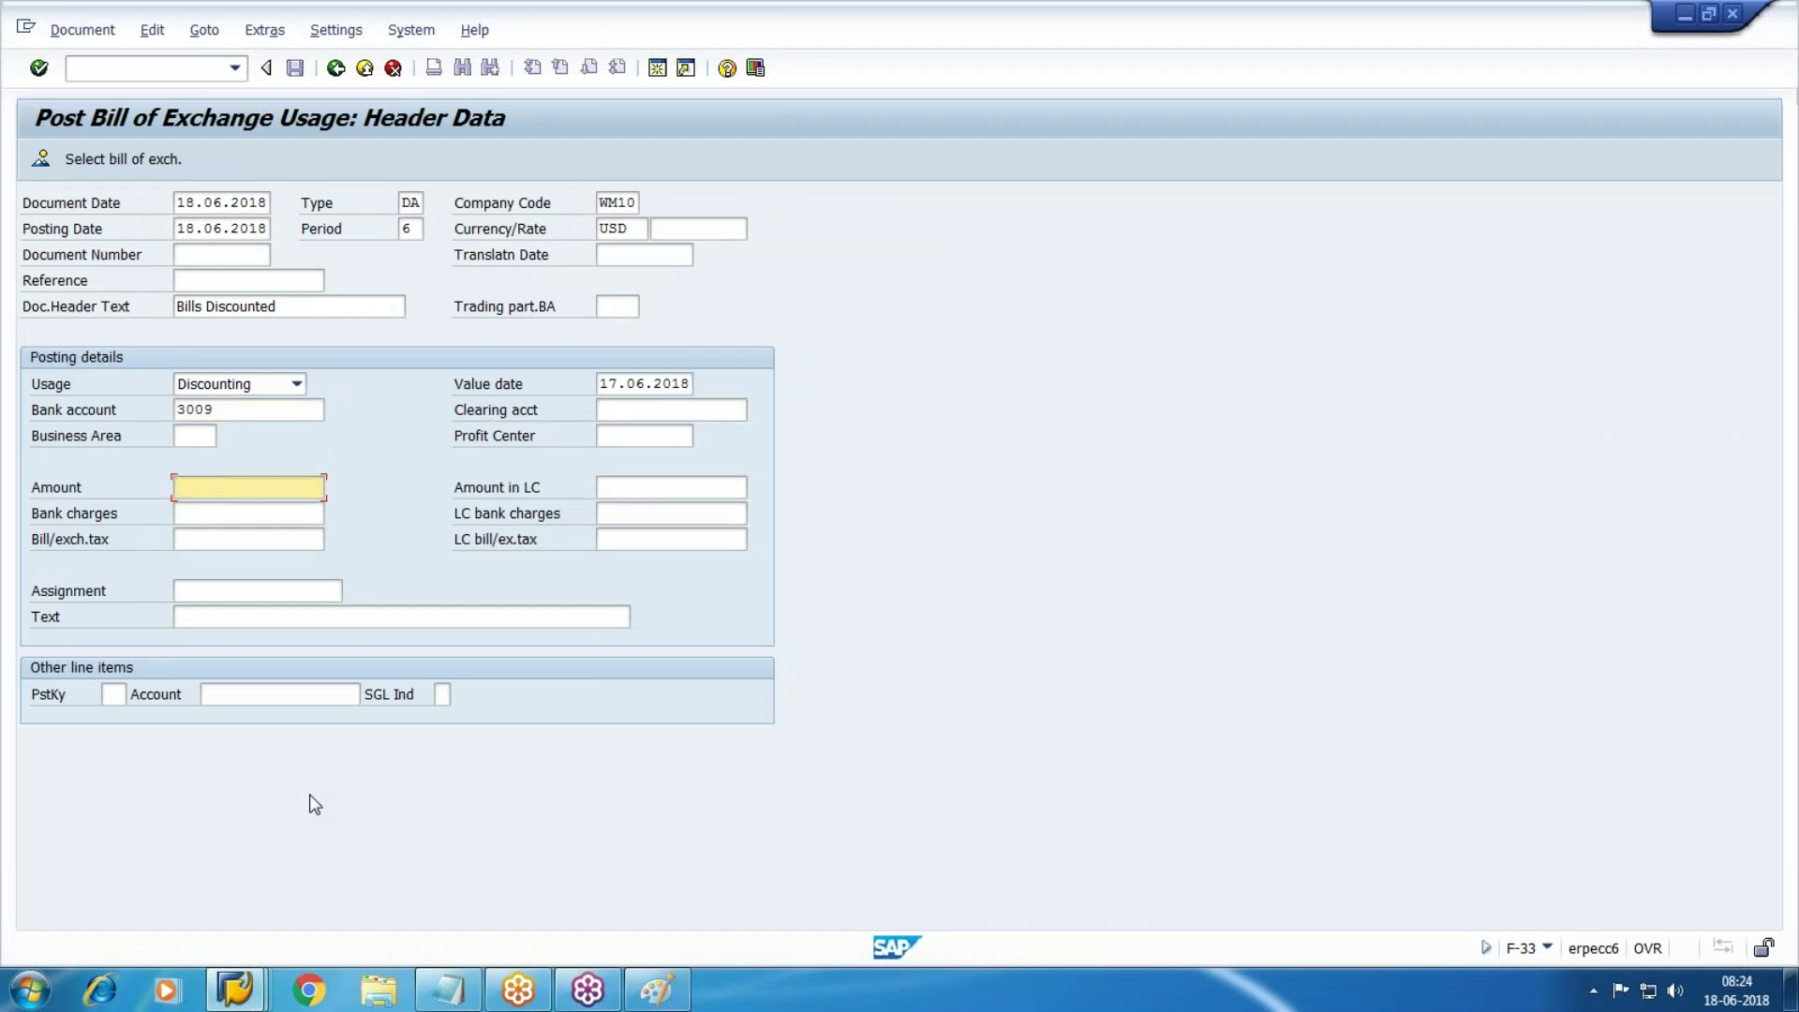
pyautogui.write('800')
pyautogui.press('Tab')
pyautogui.write('200')
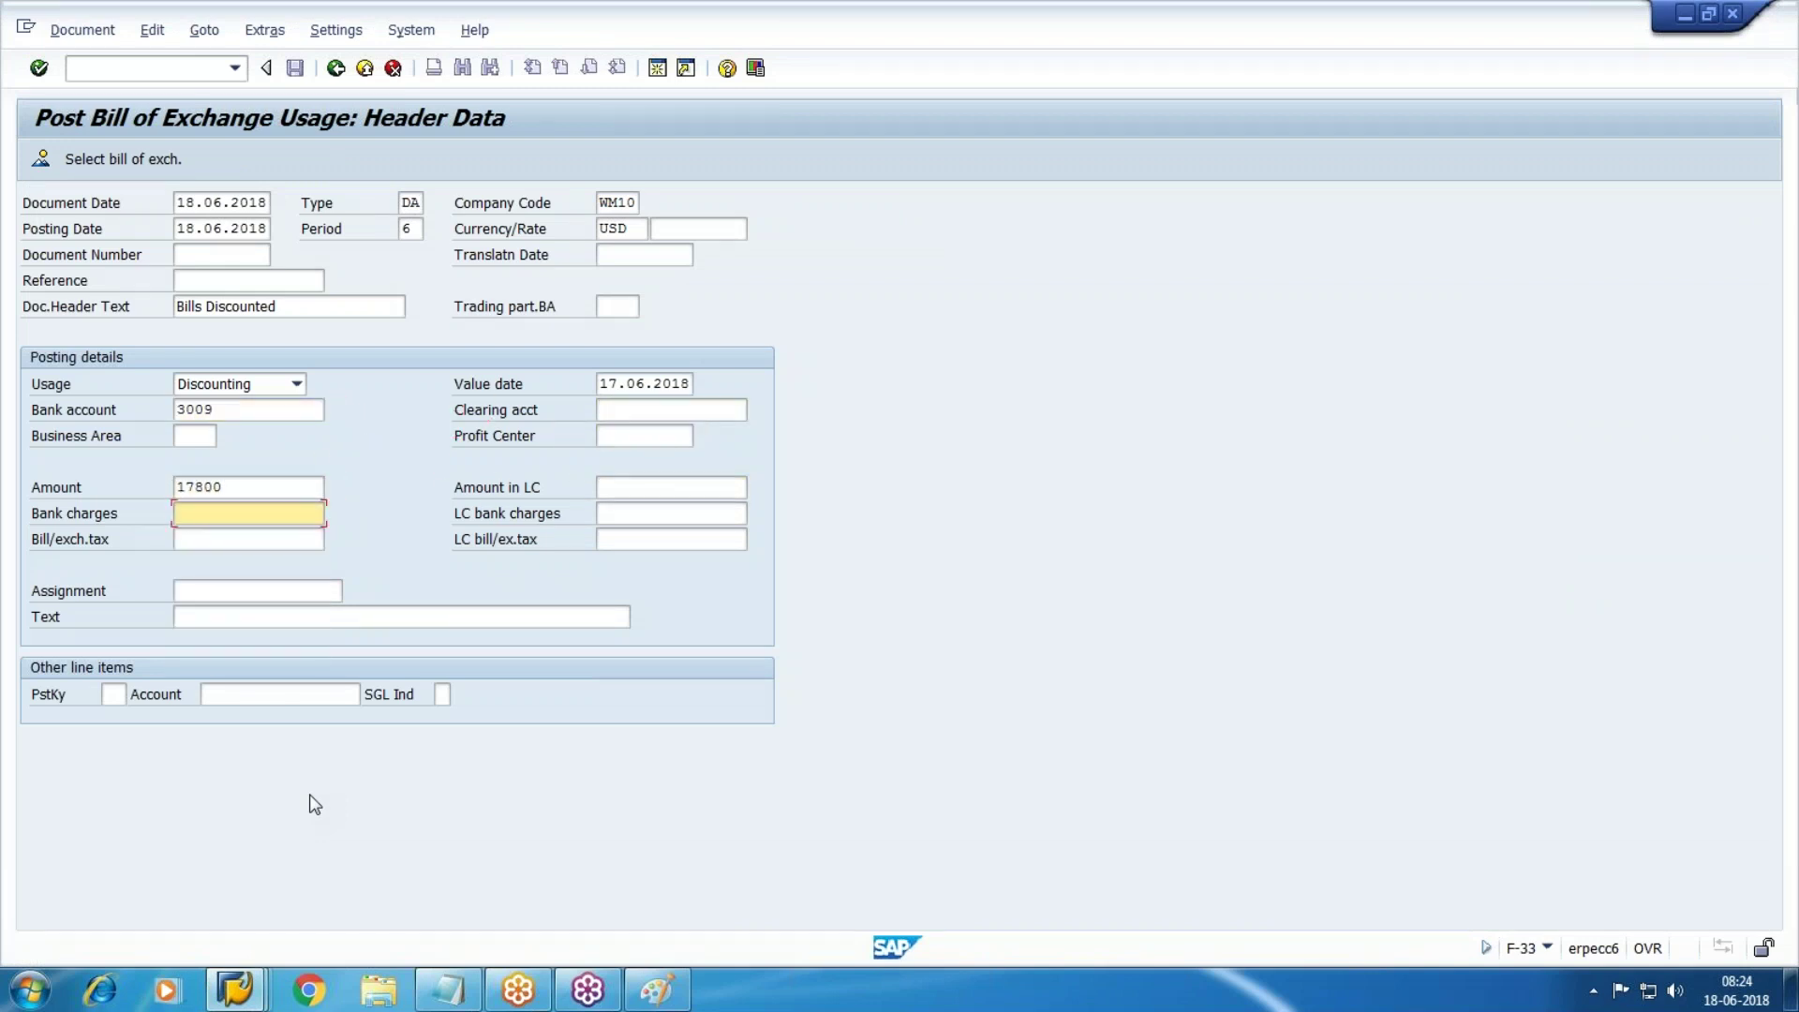
# Enter "Bills discounted" as the line item text in the posting details
pyautogui.press('Tab')
pyautogui.press('Tab')
pyautogui.press('Tab')
pyautogui.press('Tab')
pyautogui.press('Tab')
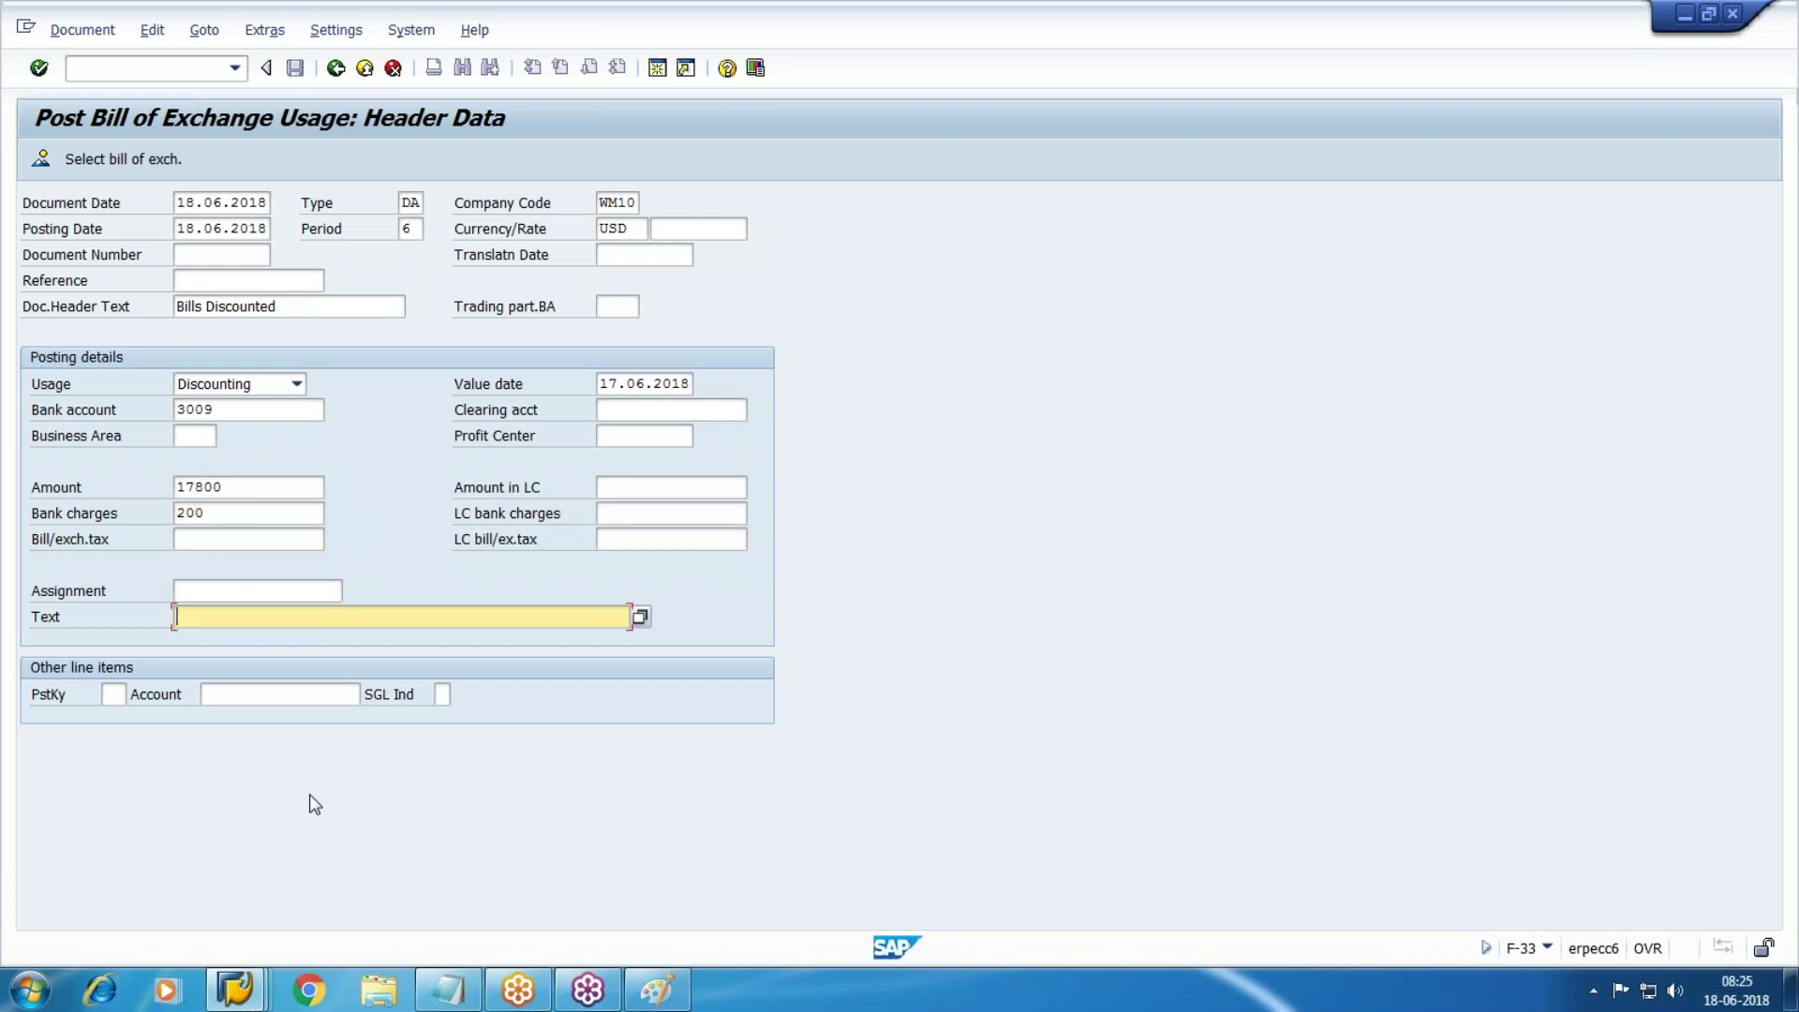
pyautogui.write('Bills')
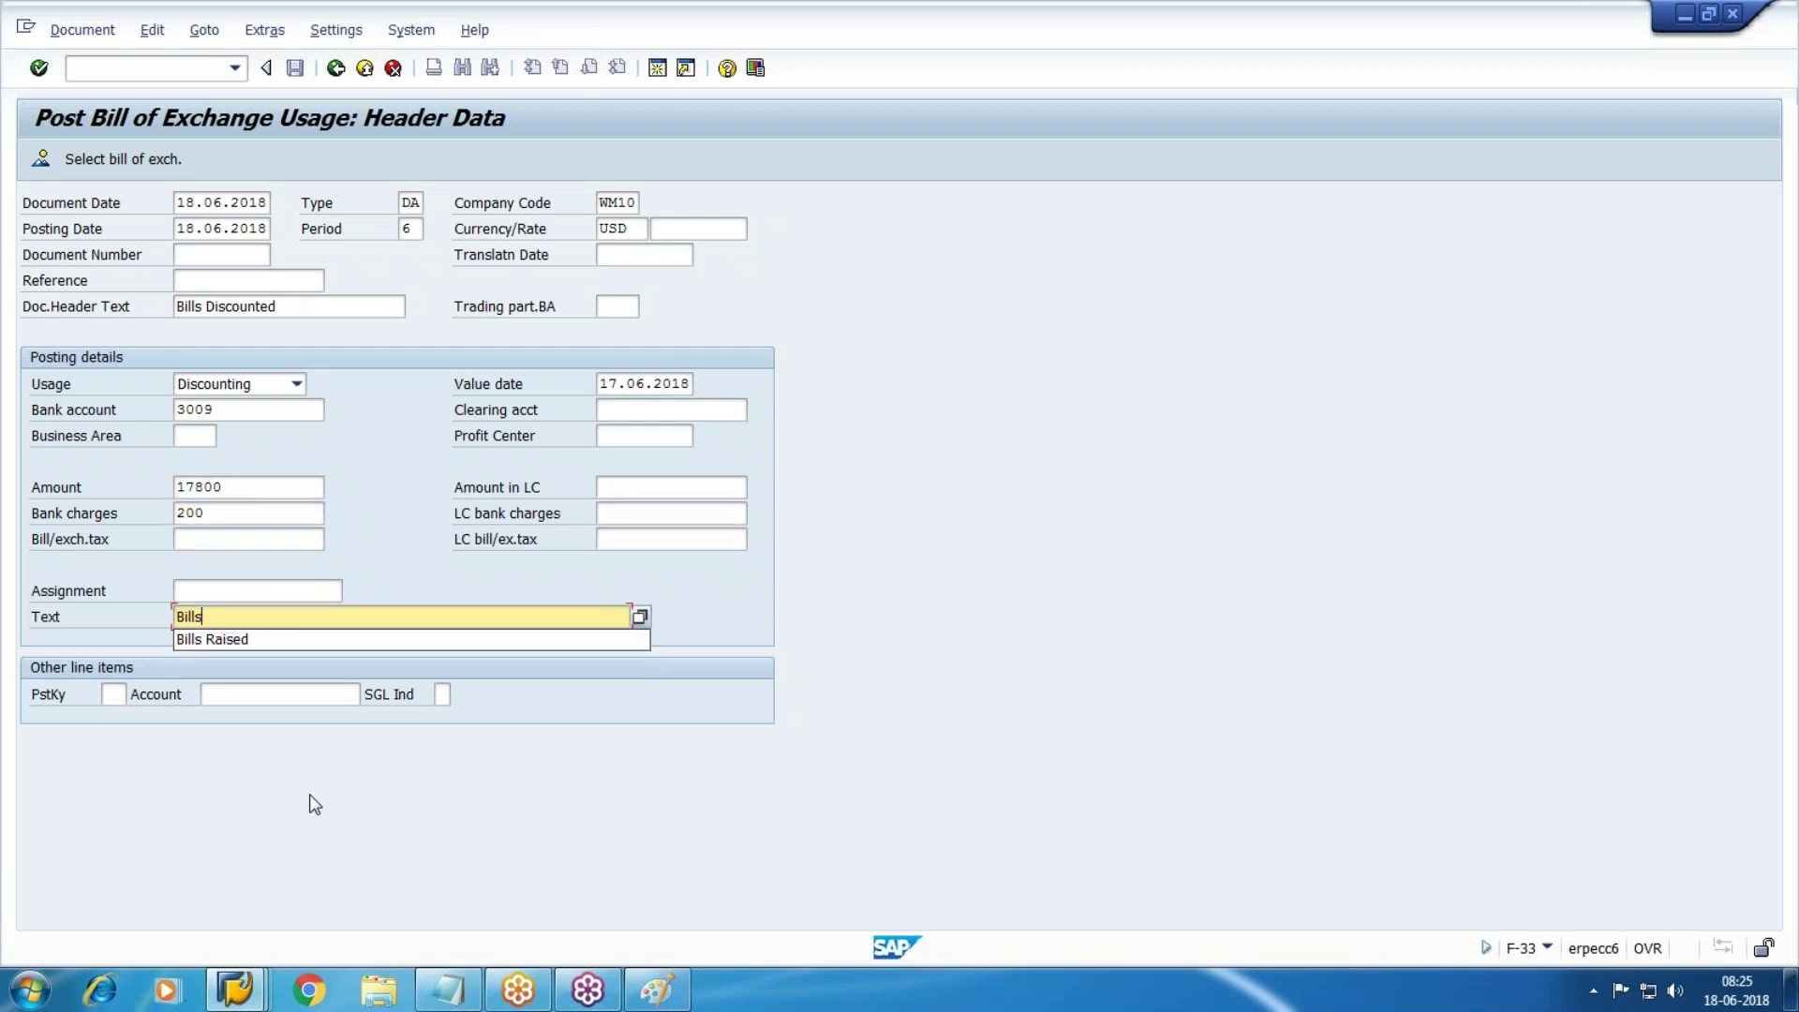
pyautogui.write(' discou')
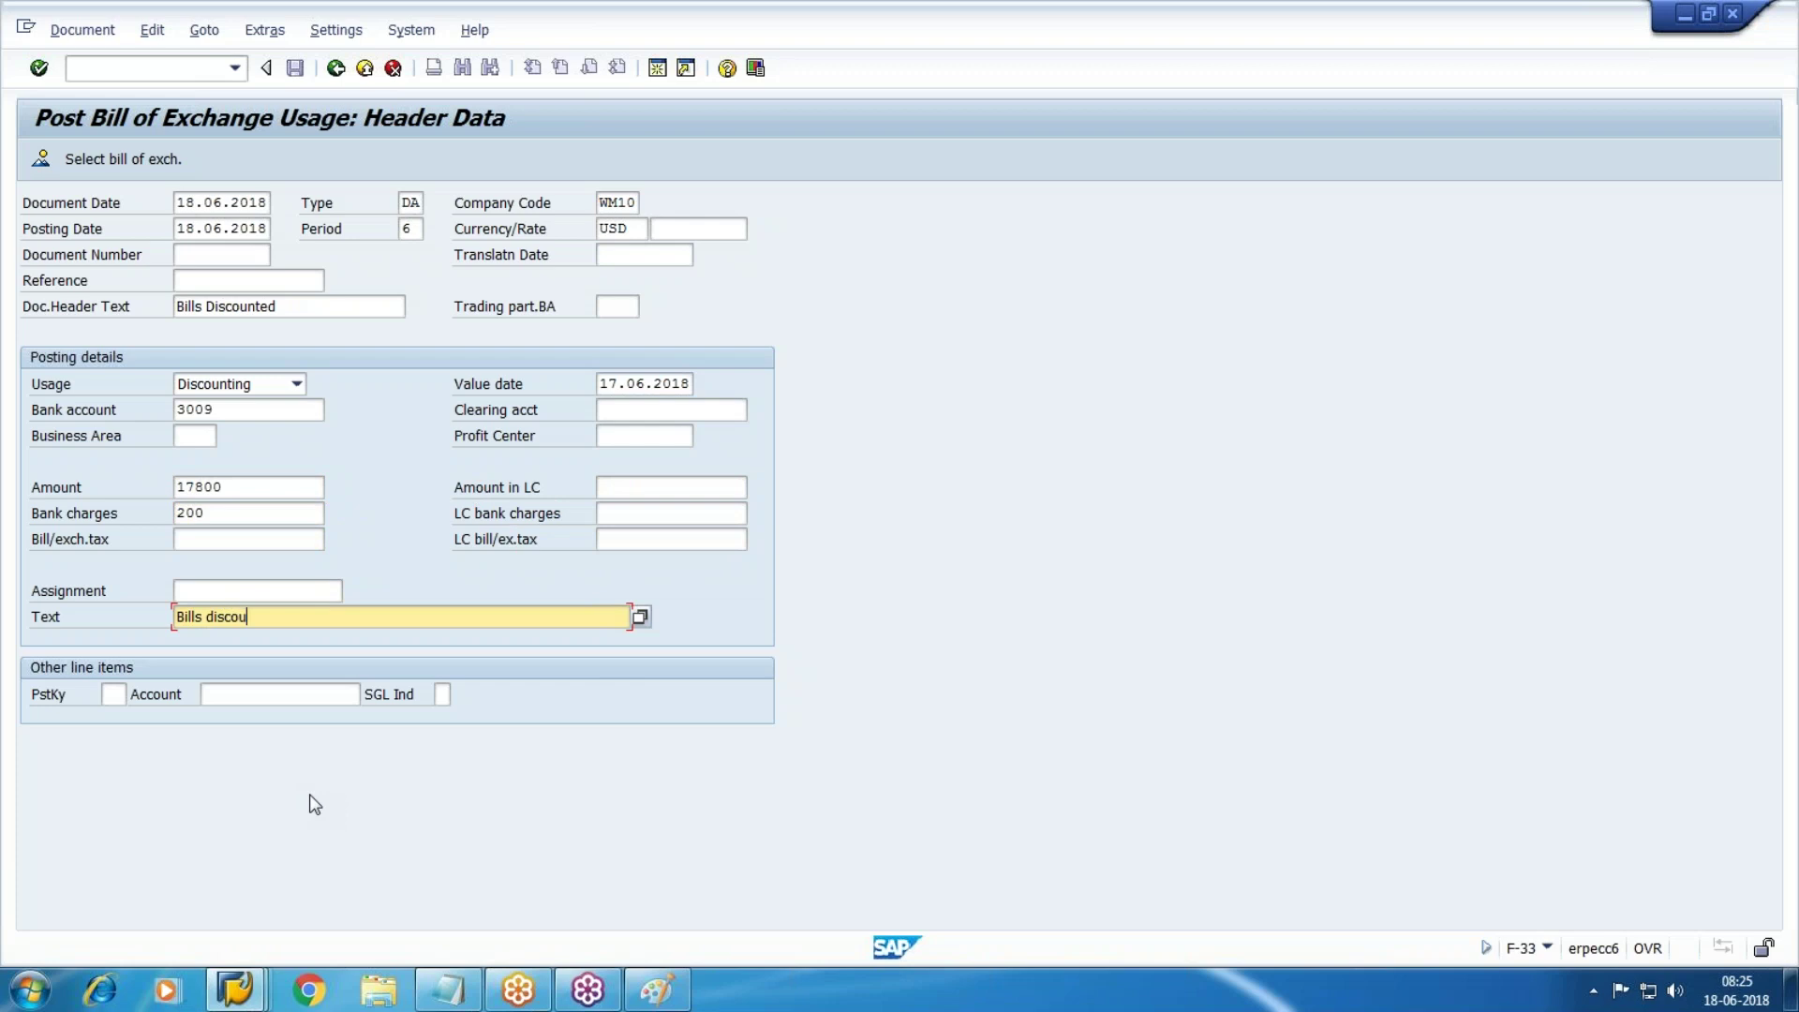
pyautogui.write('nted')
# Proceed from the header data to choosing the bill of exchange for the discounting entry
pyautogui.click(100, 166)
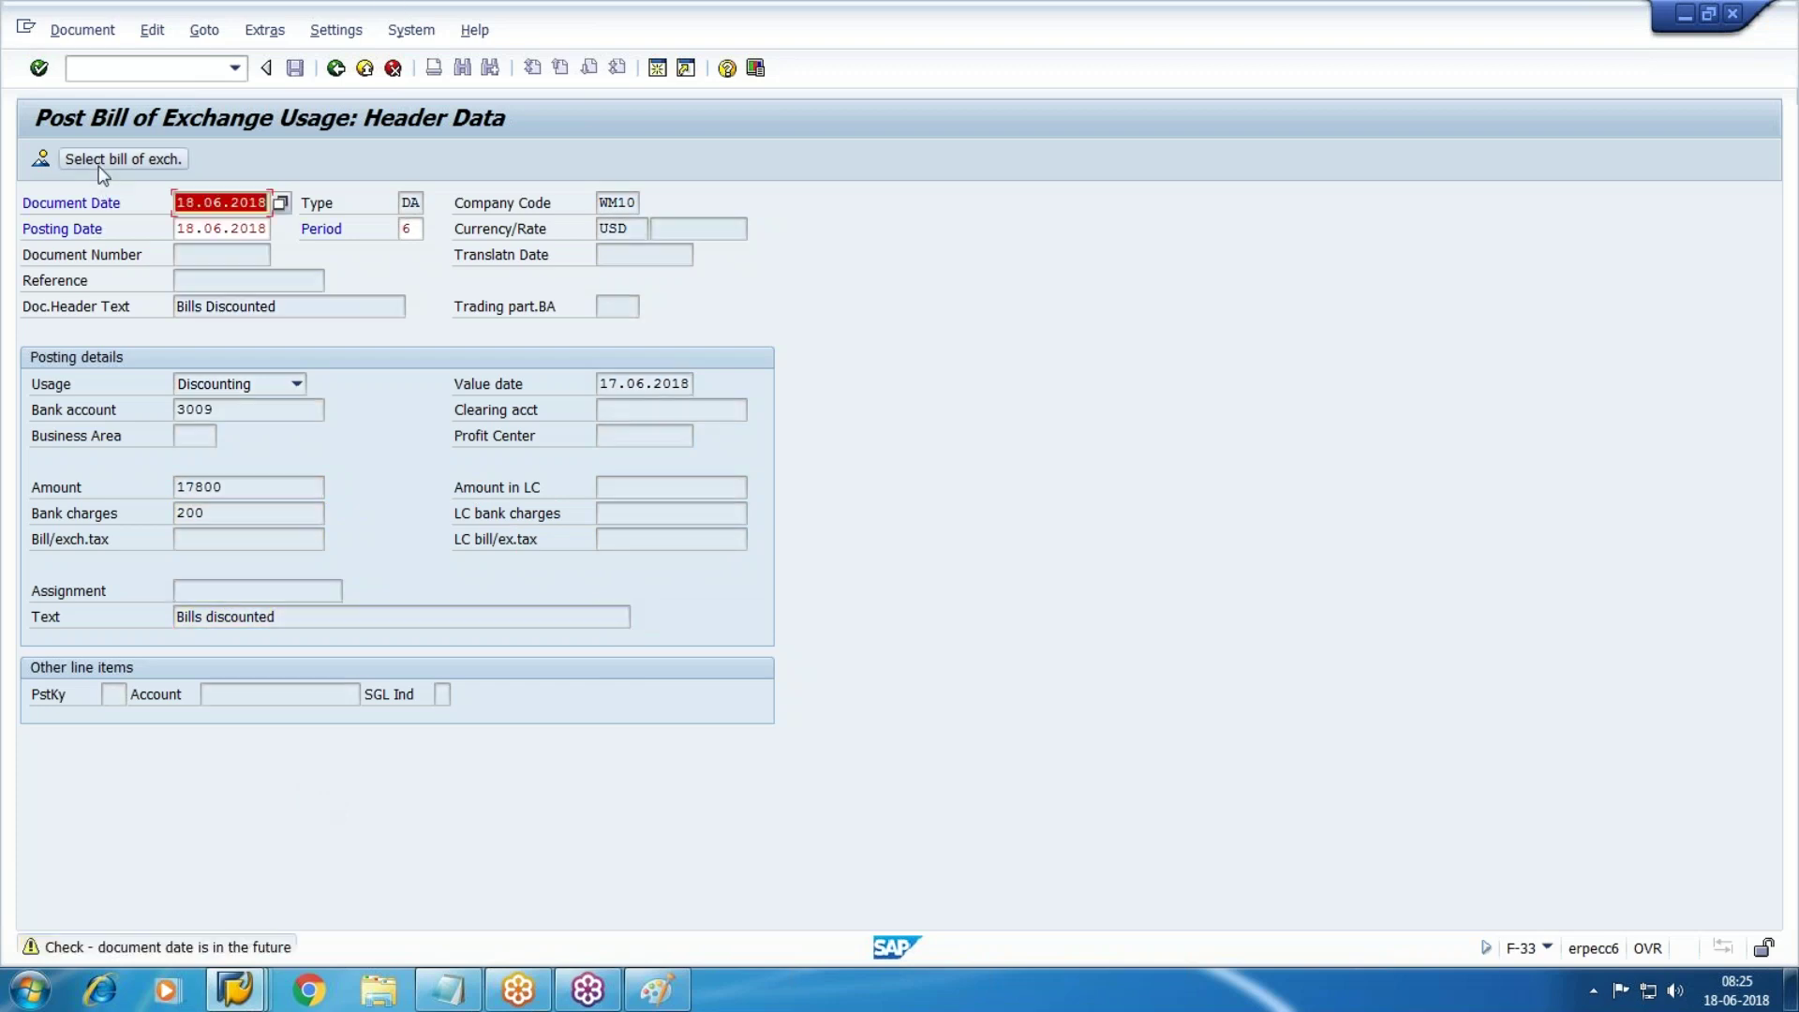
pyautogui.click(103, 172)
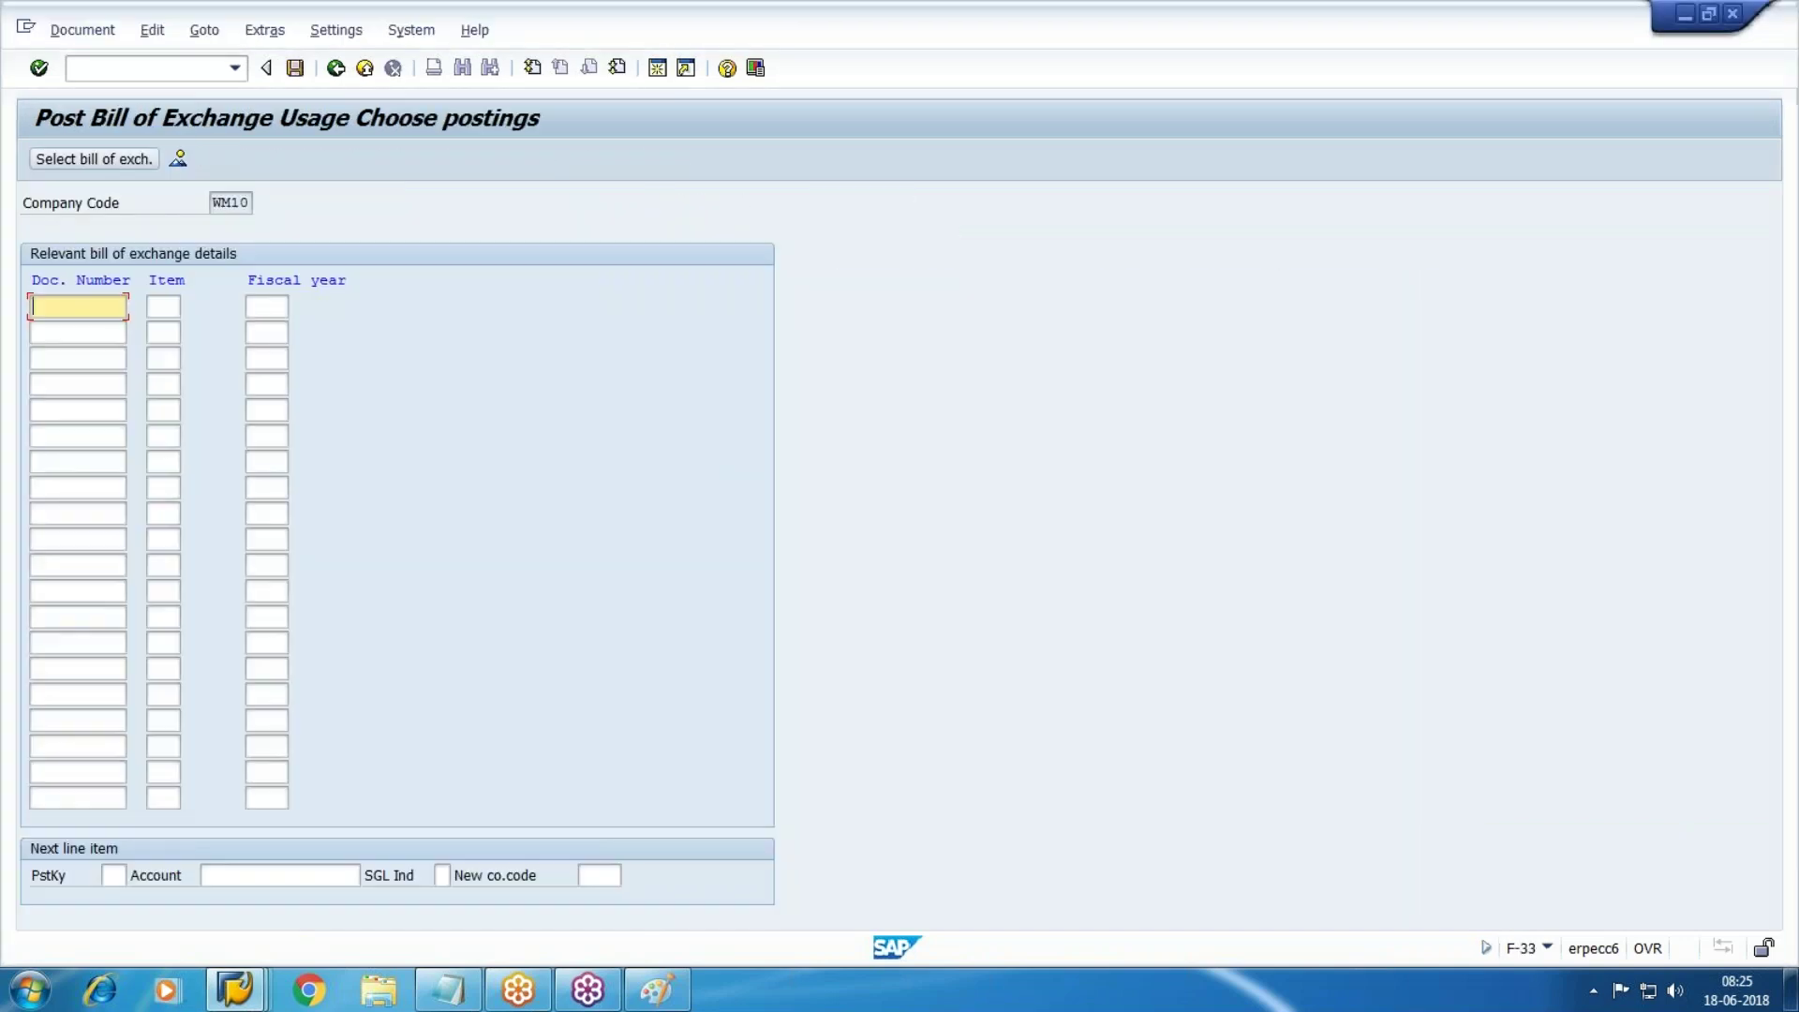
pyautogui.click(90, 157)
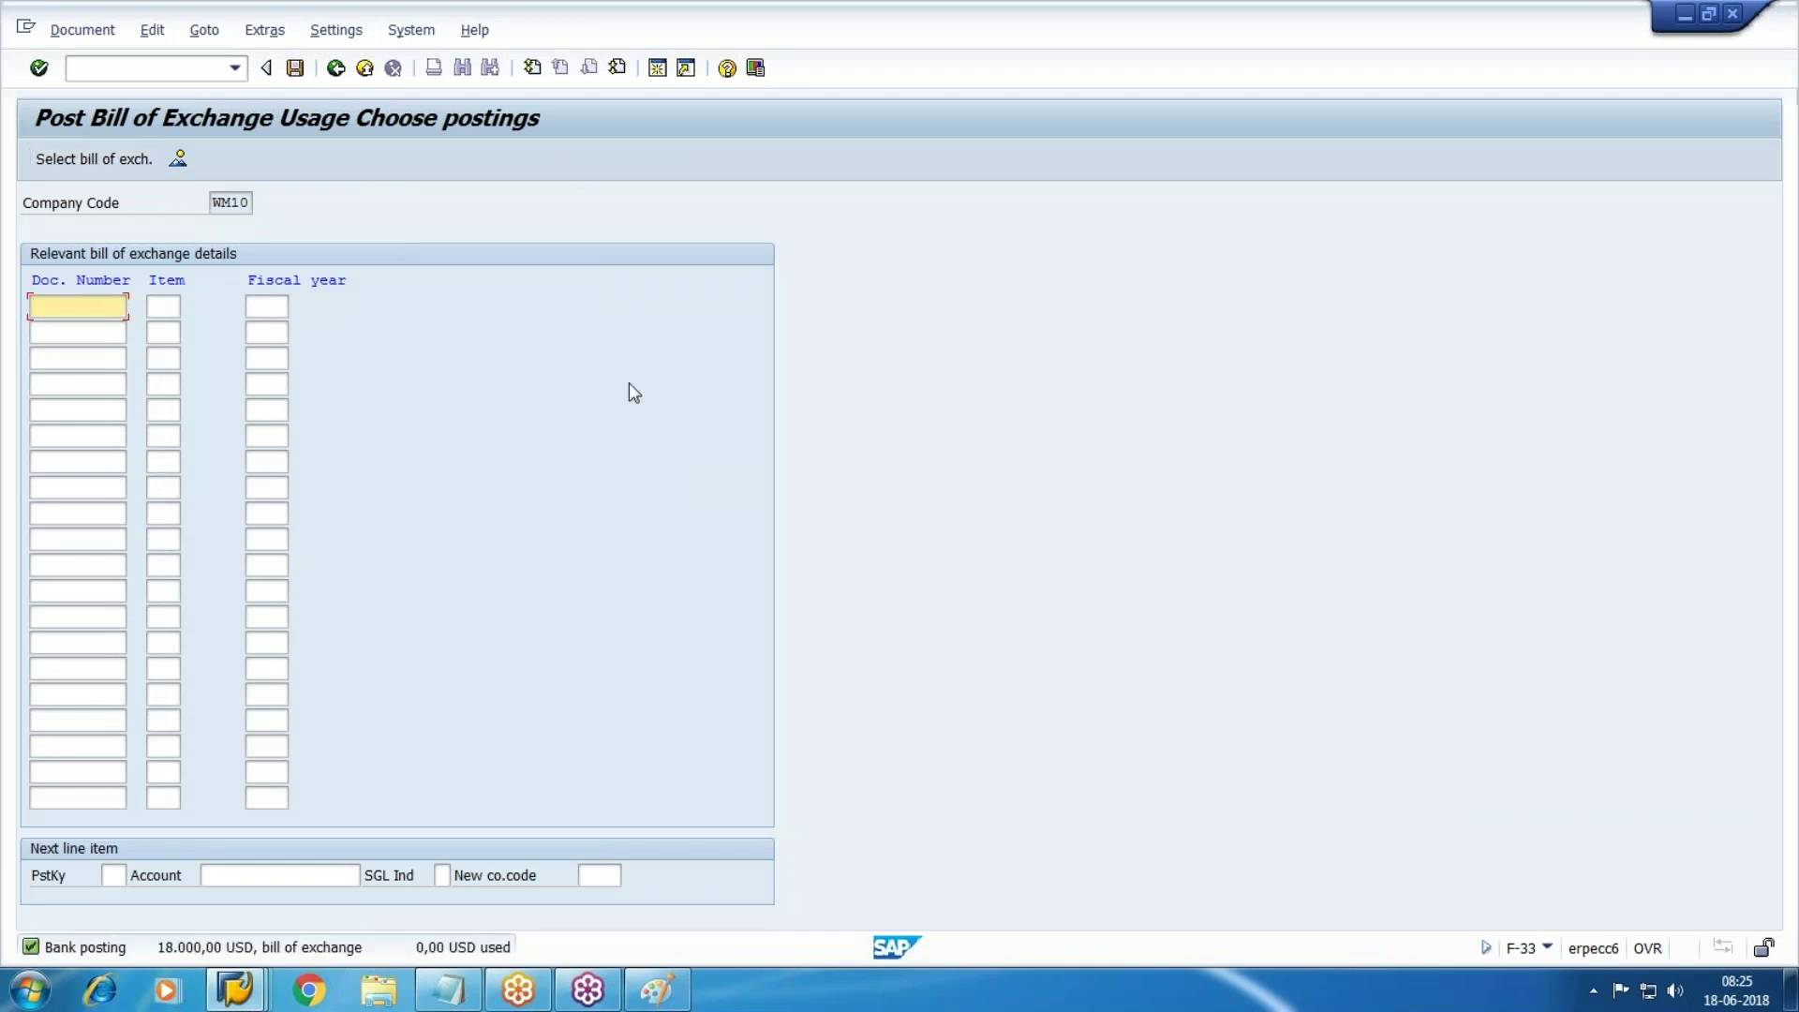
# Copy document number 140012 from the Notepad notes and select that document as the bill of exchange in SAP
pyautogui.click(448, 990)
pyautogui.moveTo(1346, 135); pyautogui.dragTo(1203, 141)
pyautogui.hotkey('ctrl', 'c')
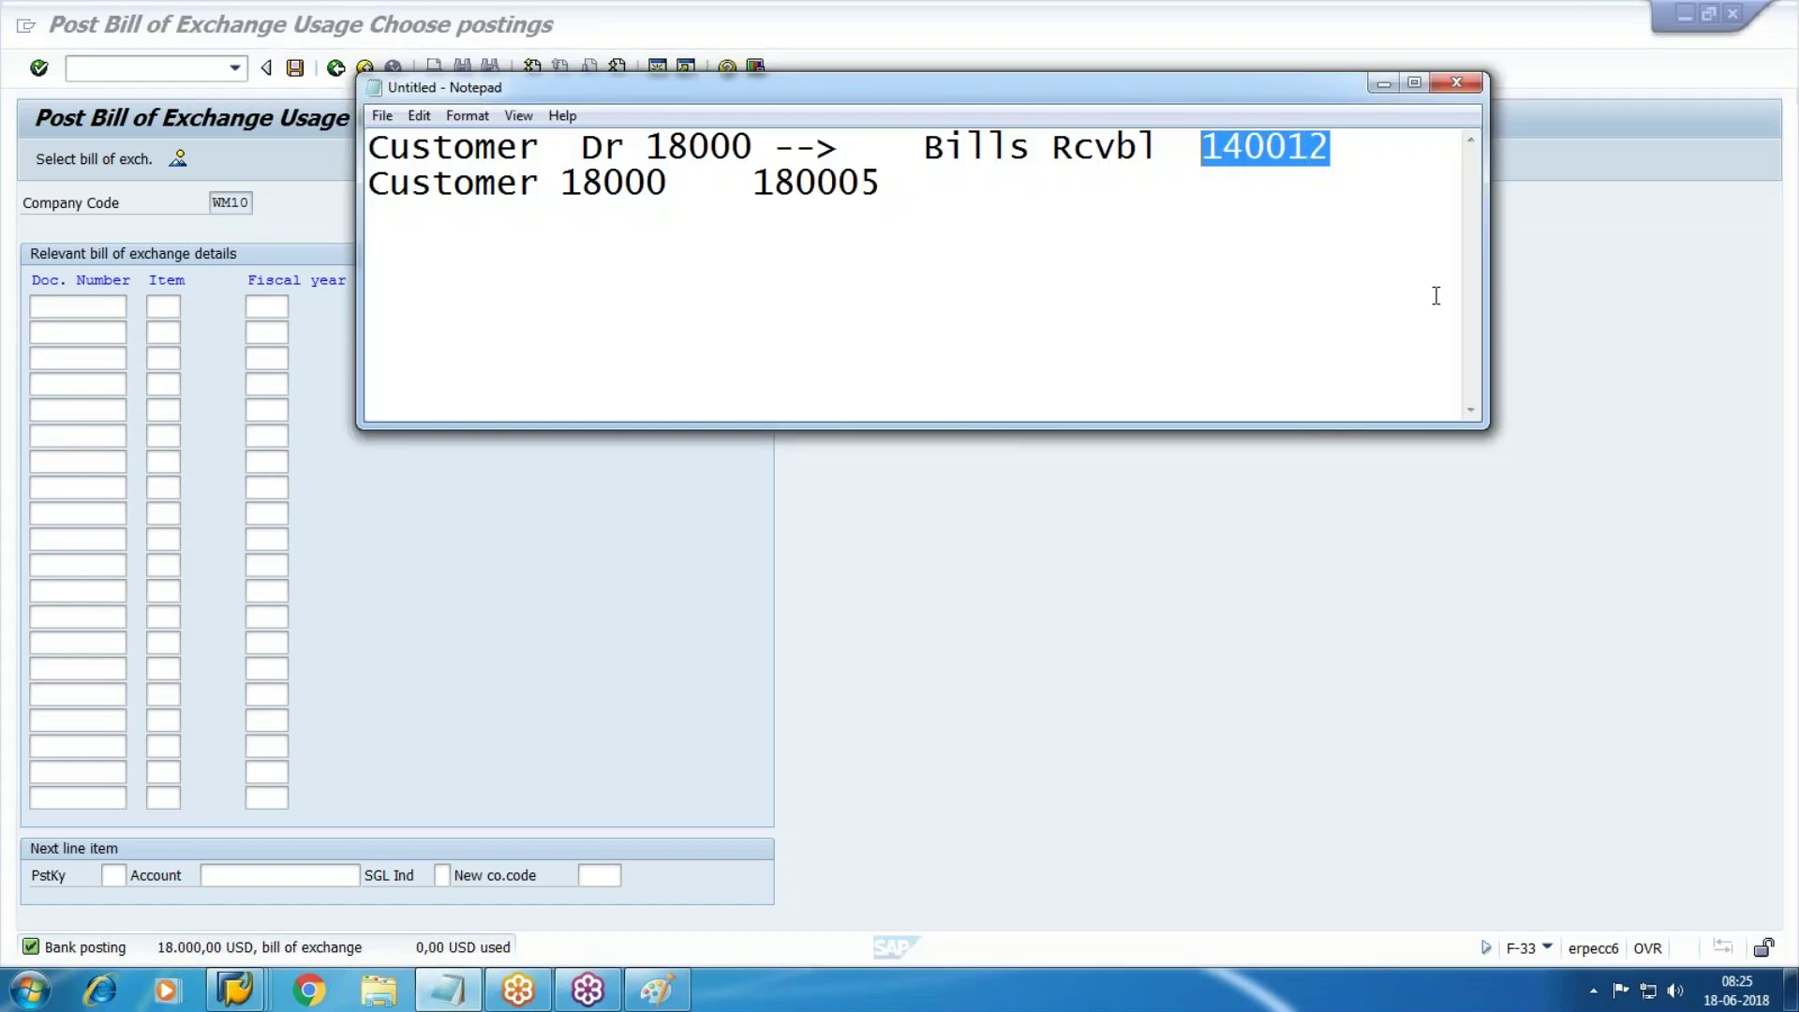
pyautogui.click(184, 164)
pyautogui.hotkey('ctrl', 'v')
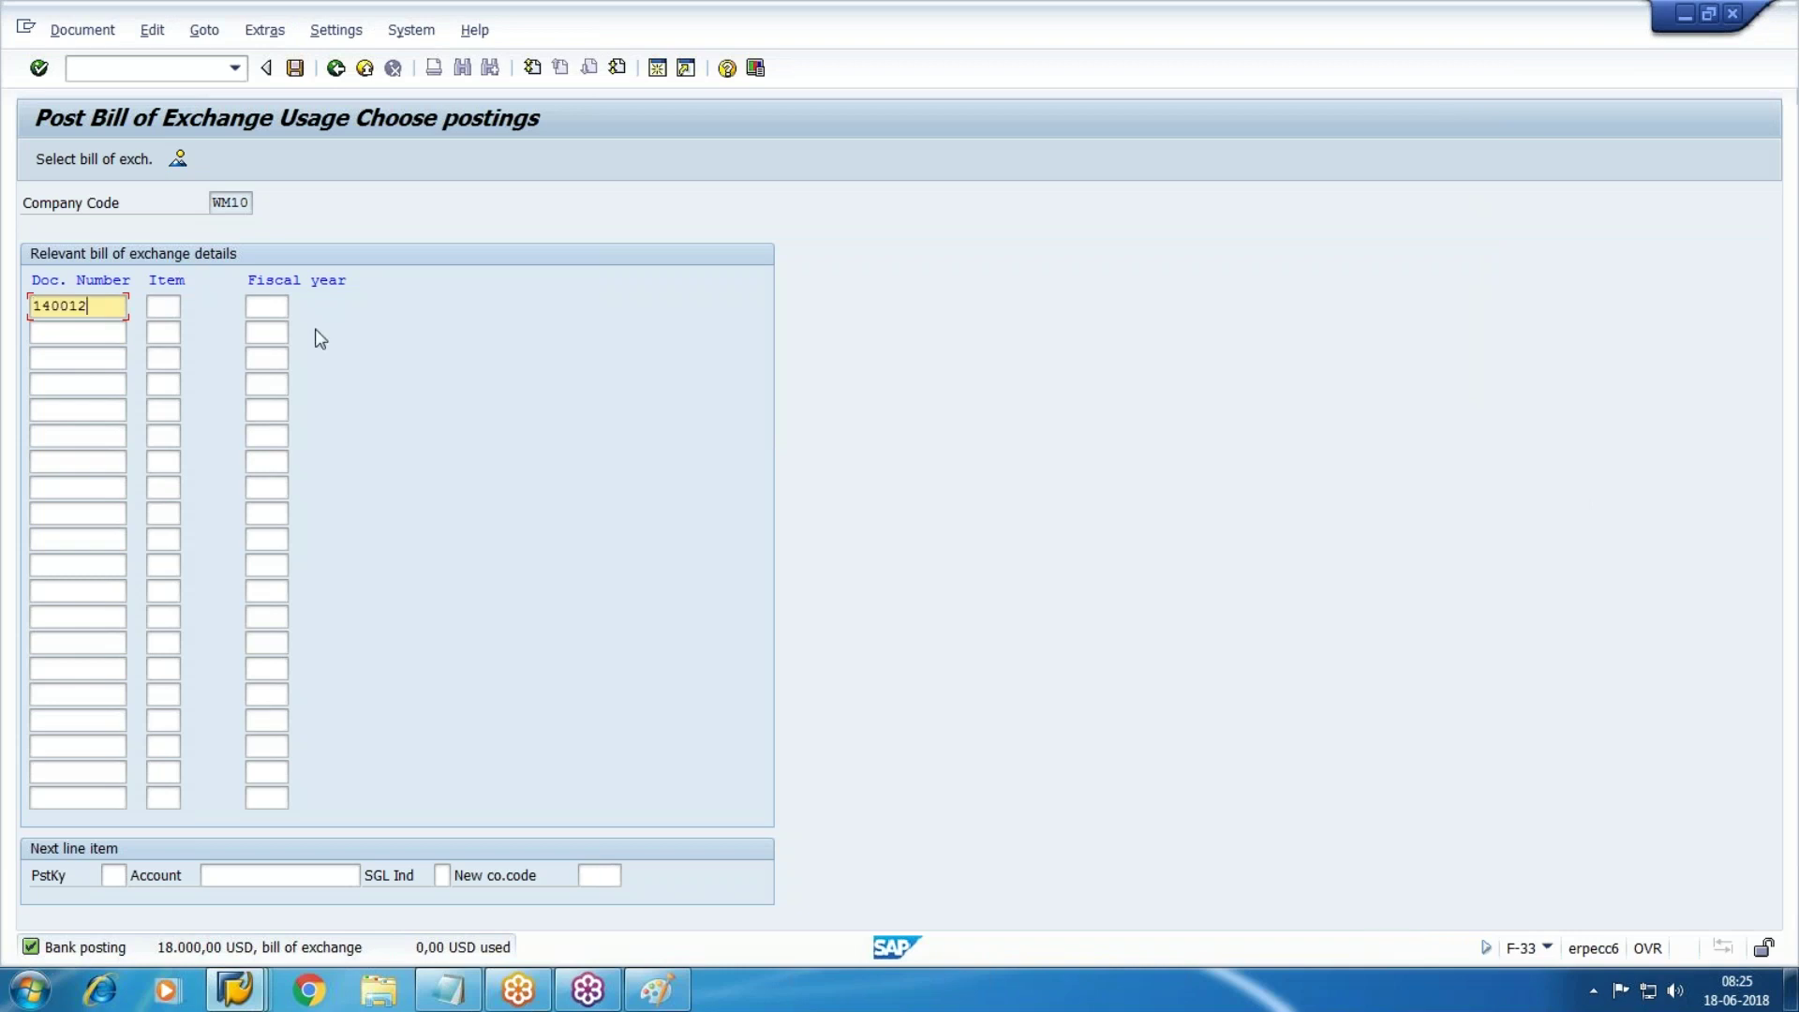
pyautogui.press('Return')
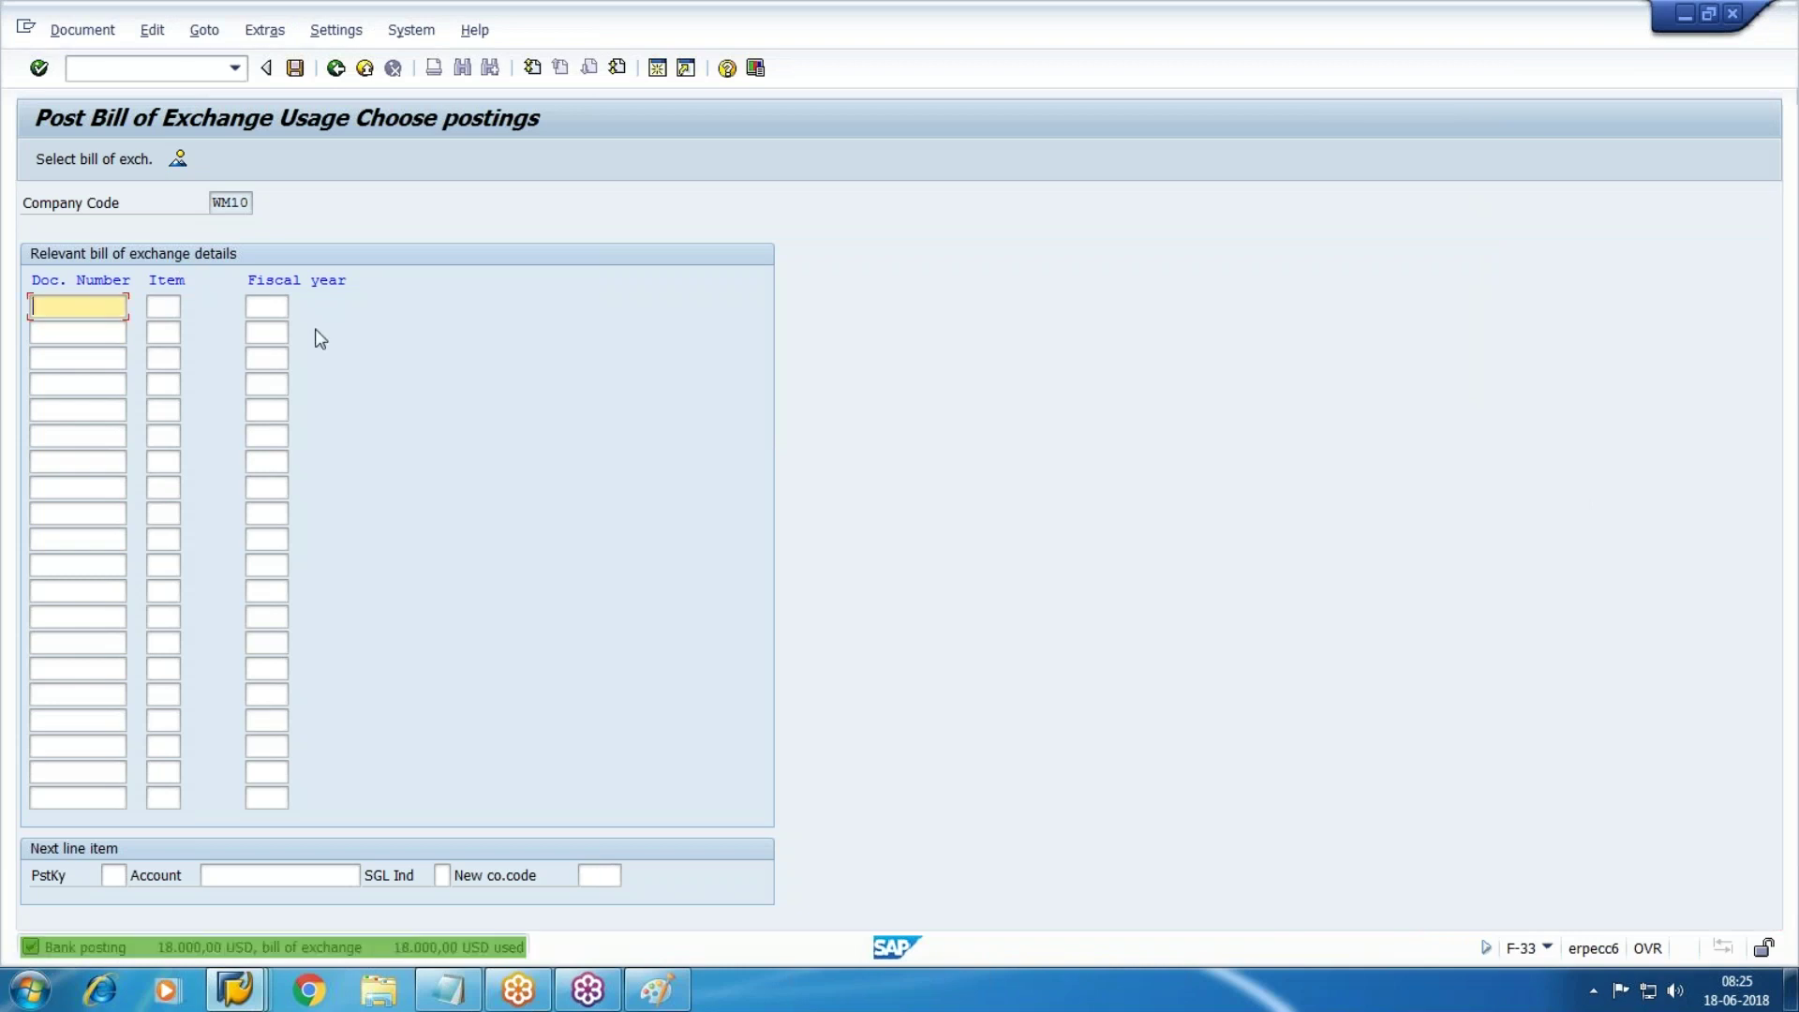
pyautogui.click(94, 159)
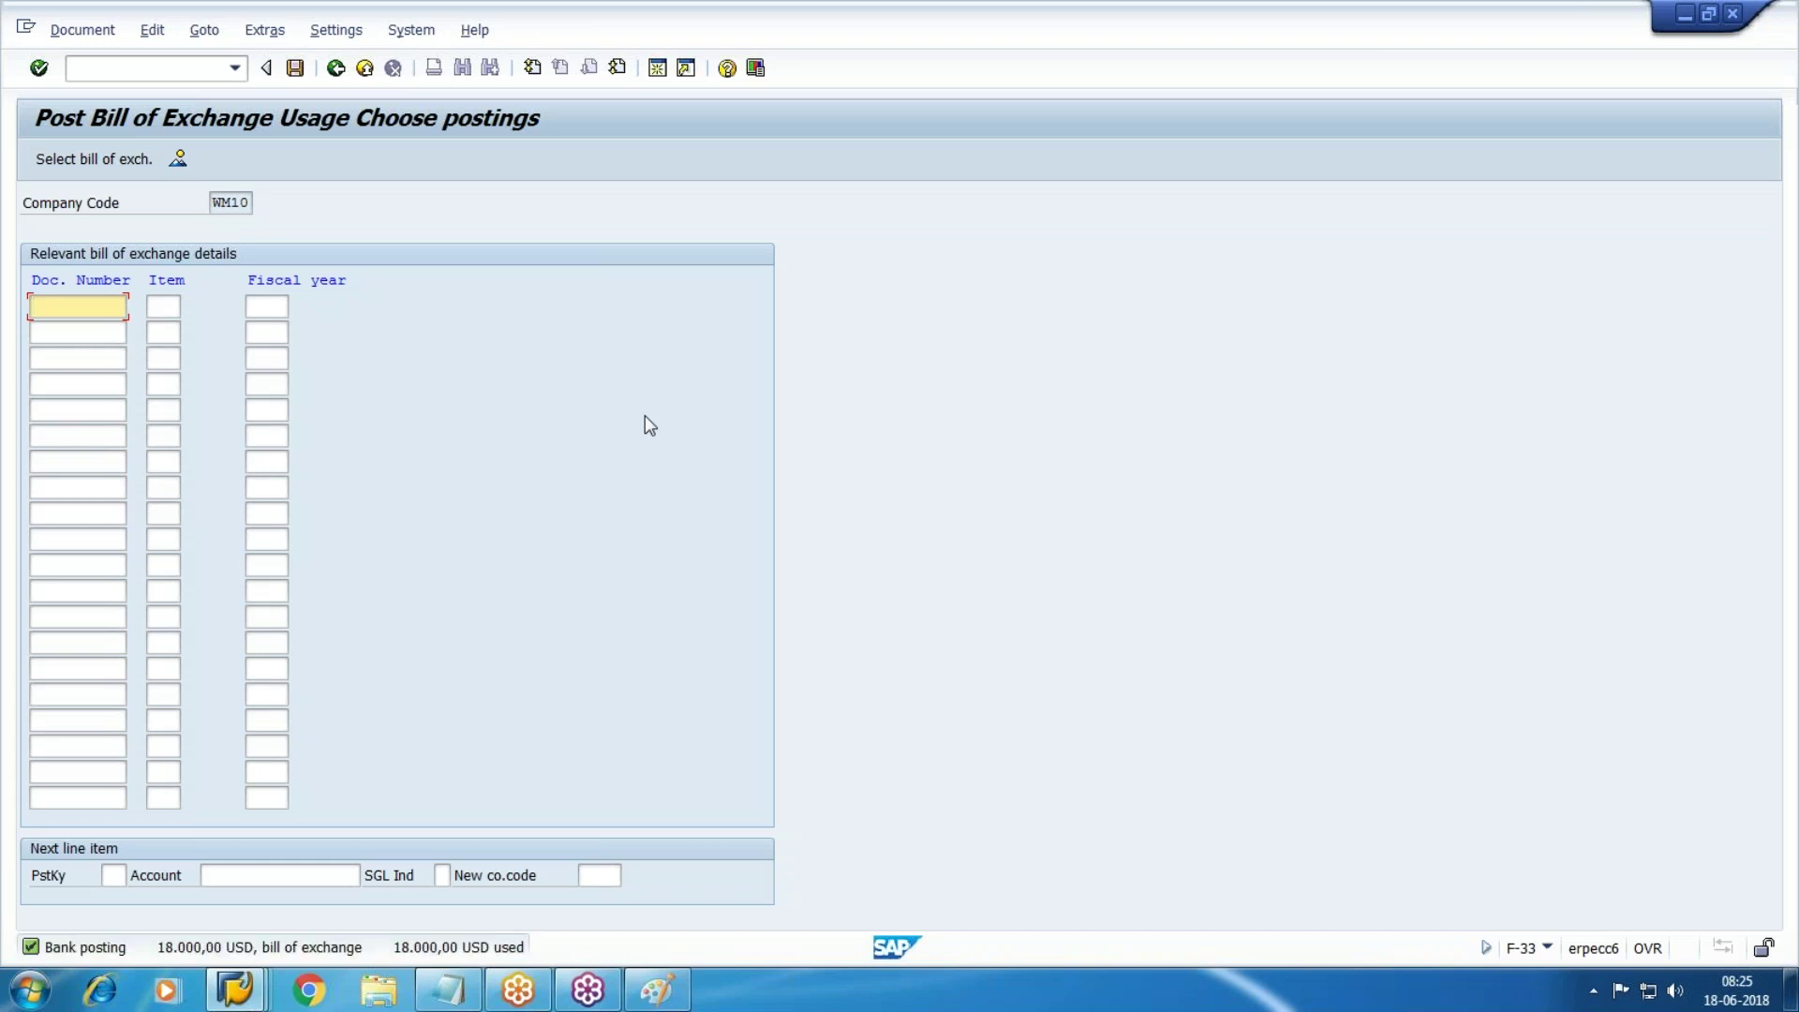
# Simulate the bill discounting posting to review its line items
pyautogui.press('Return')
pyautogui.click(98, 31)
pyautogui.click(132, 145)
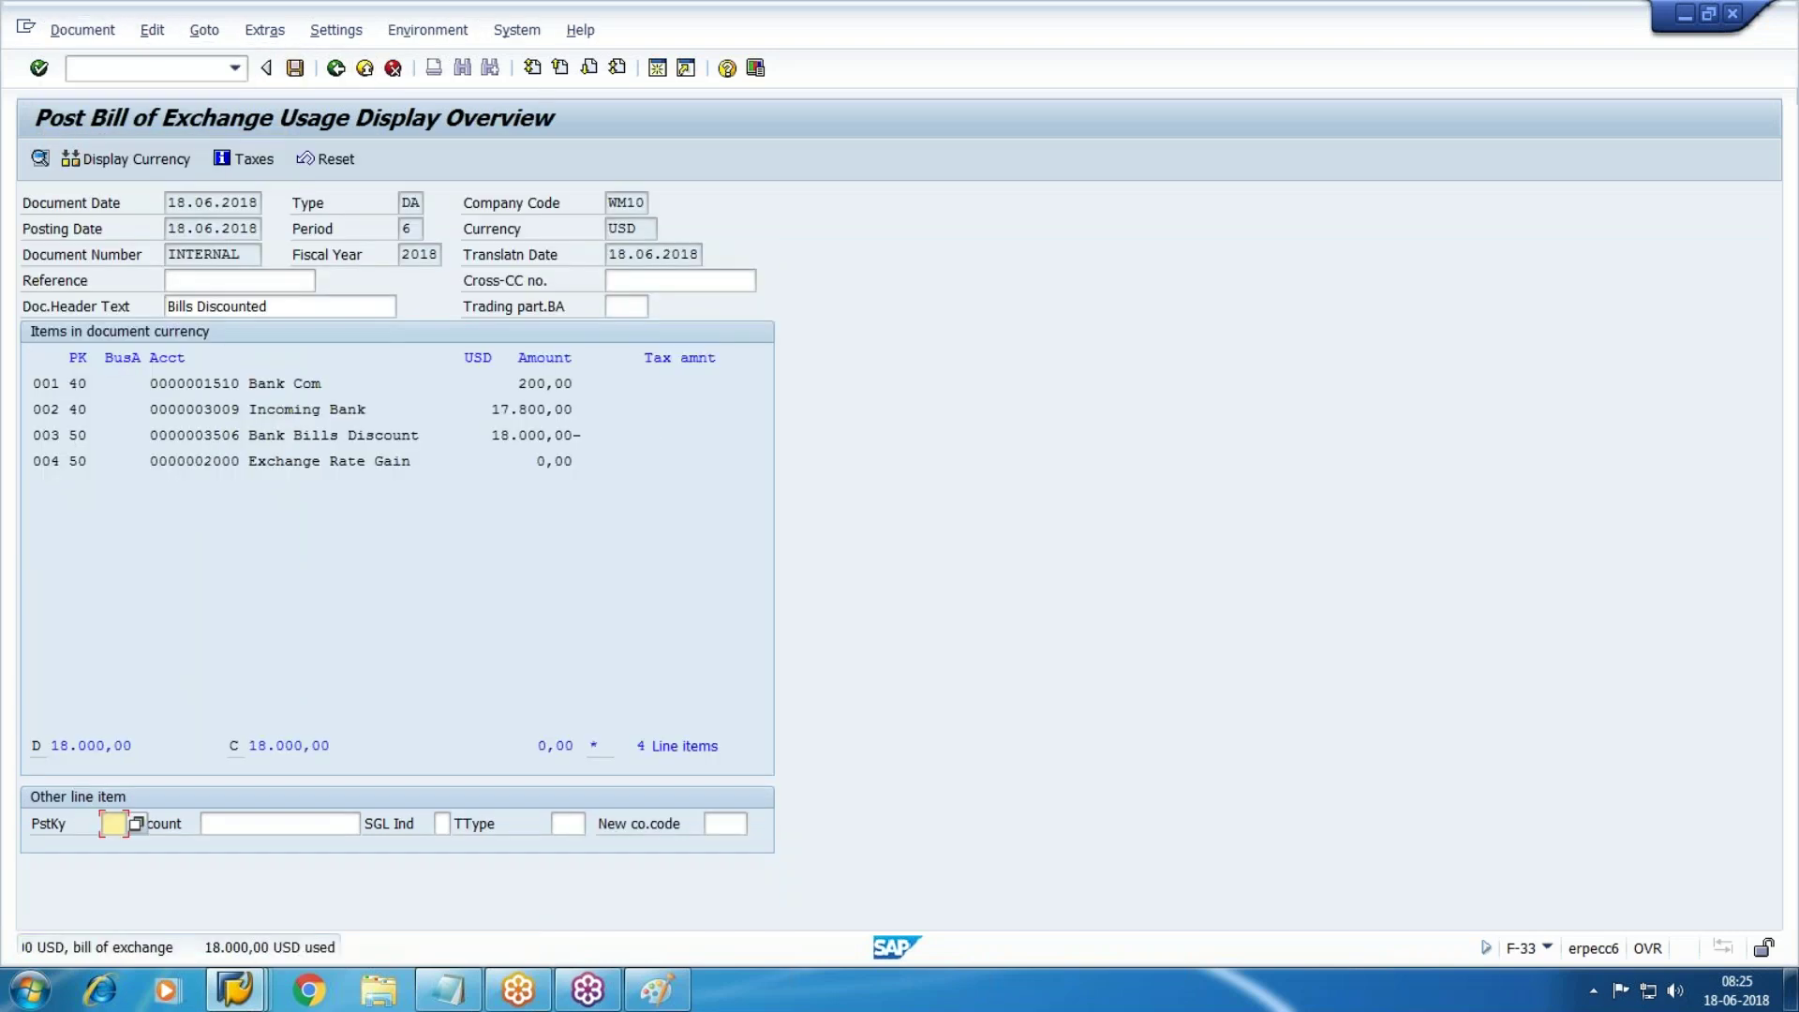
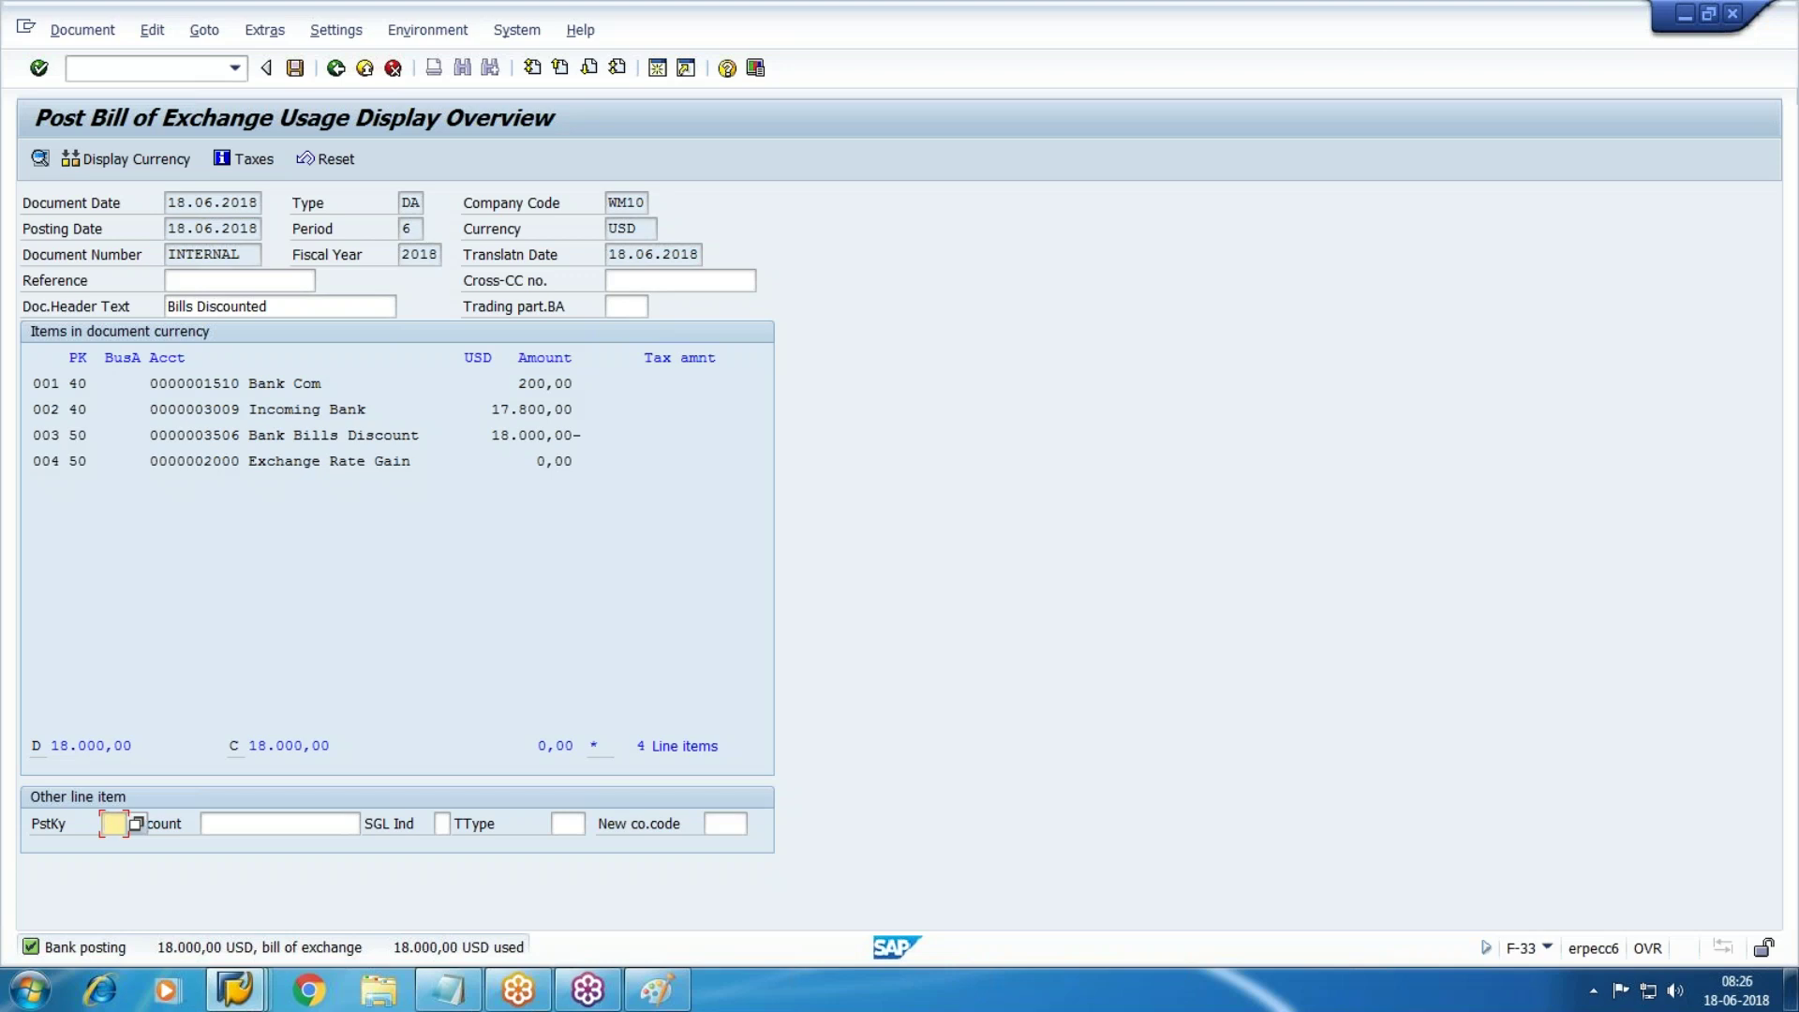
# Restart transaction F-33 without posting and enter 17.06.2018 as the document date
pyautogui.click(164, 65)
pyautogui.write('/nf-33')
pyautogui.press('Return')
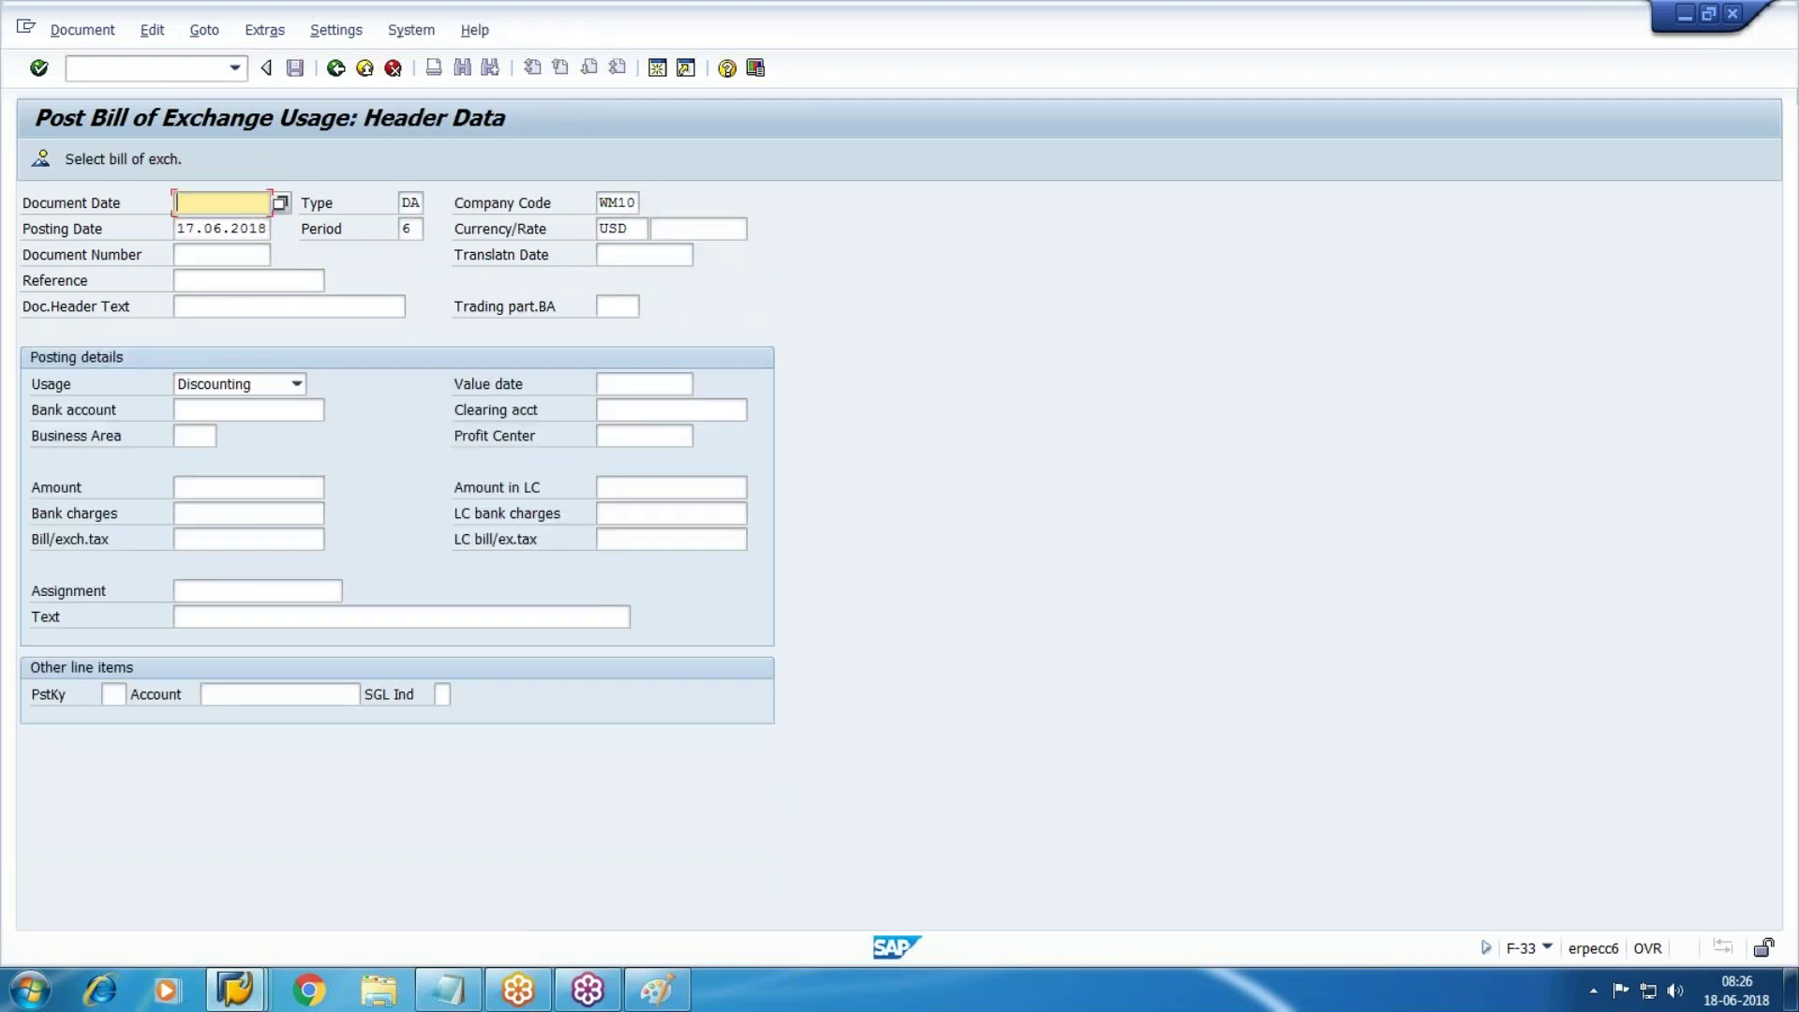
pyautogui.write('17.06.2018')
# Fill in "Bills Discounted" as the header text of the restarted document and advance to the value date
pyautogui.press('Tab')
pyautogui.press('Tab')
pyautogui.press('Tab')
pyautogui.press('Tab')
pyautogui.press('Tab')
pyautogui.press('Tab')
pyautogui.press('Tab')
pyautogui.press('Tab')
pyautogui.press('Tab')
pyautogui.press('Tab')
pyautogui.press('Tab')
pyautogui.hotkey('shift', 'Tab')
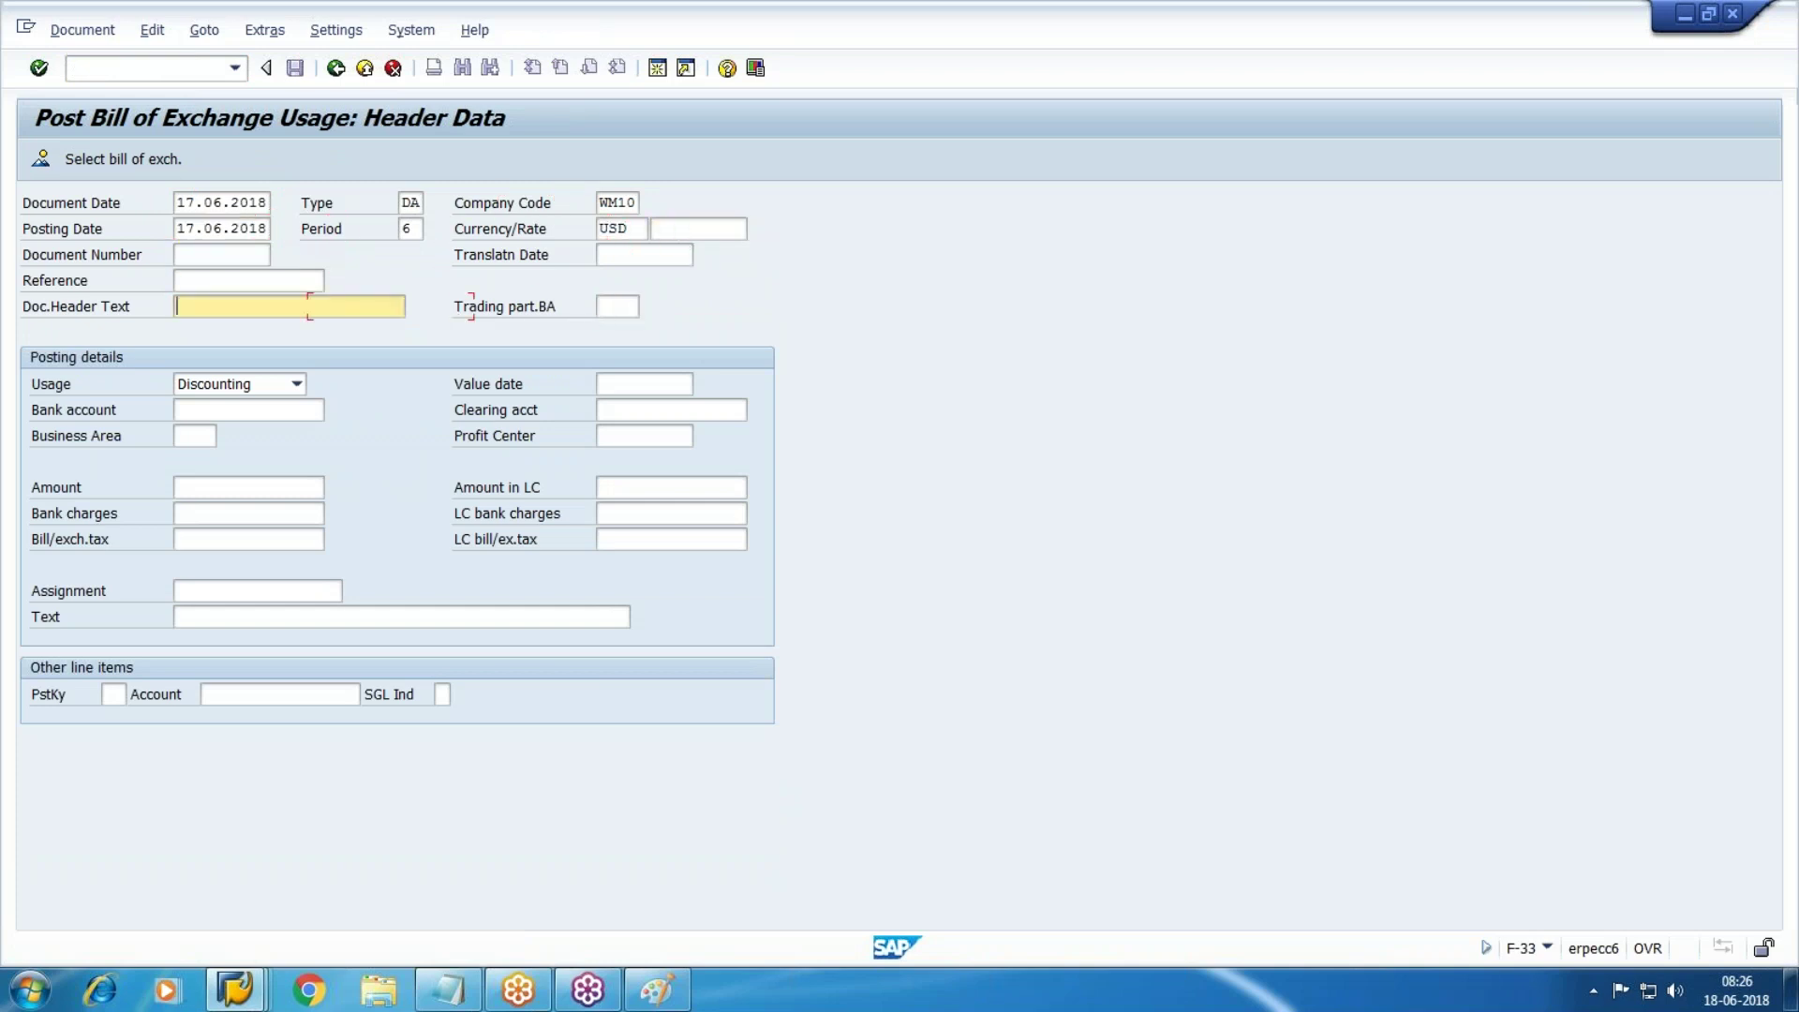
pyautogui.write('Bills')
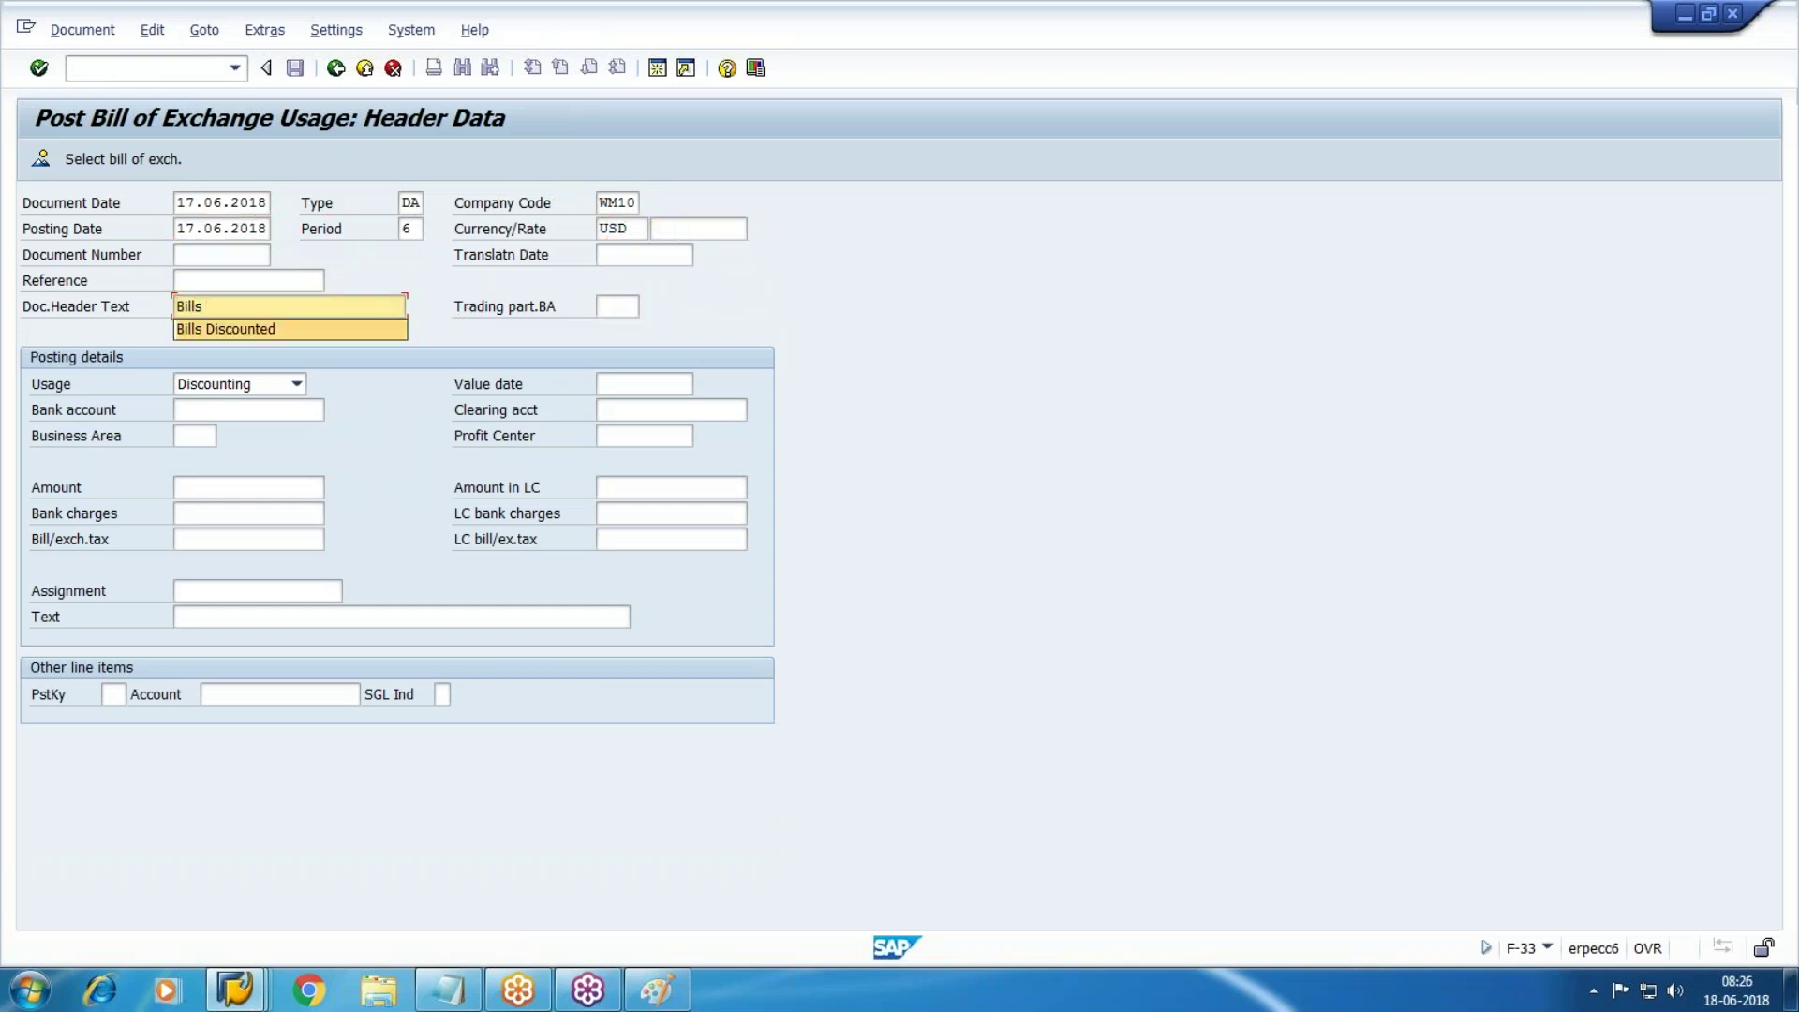
pyautogui.press('Tab')
pyautogui.press('Tab')
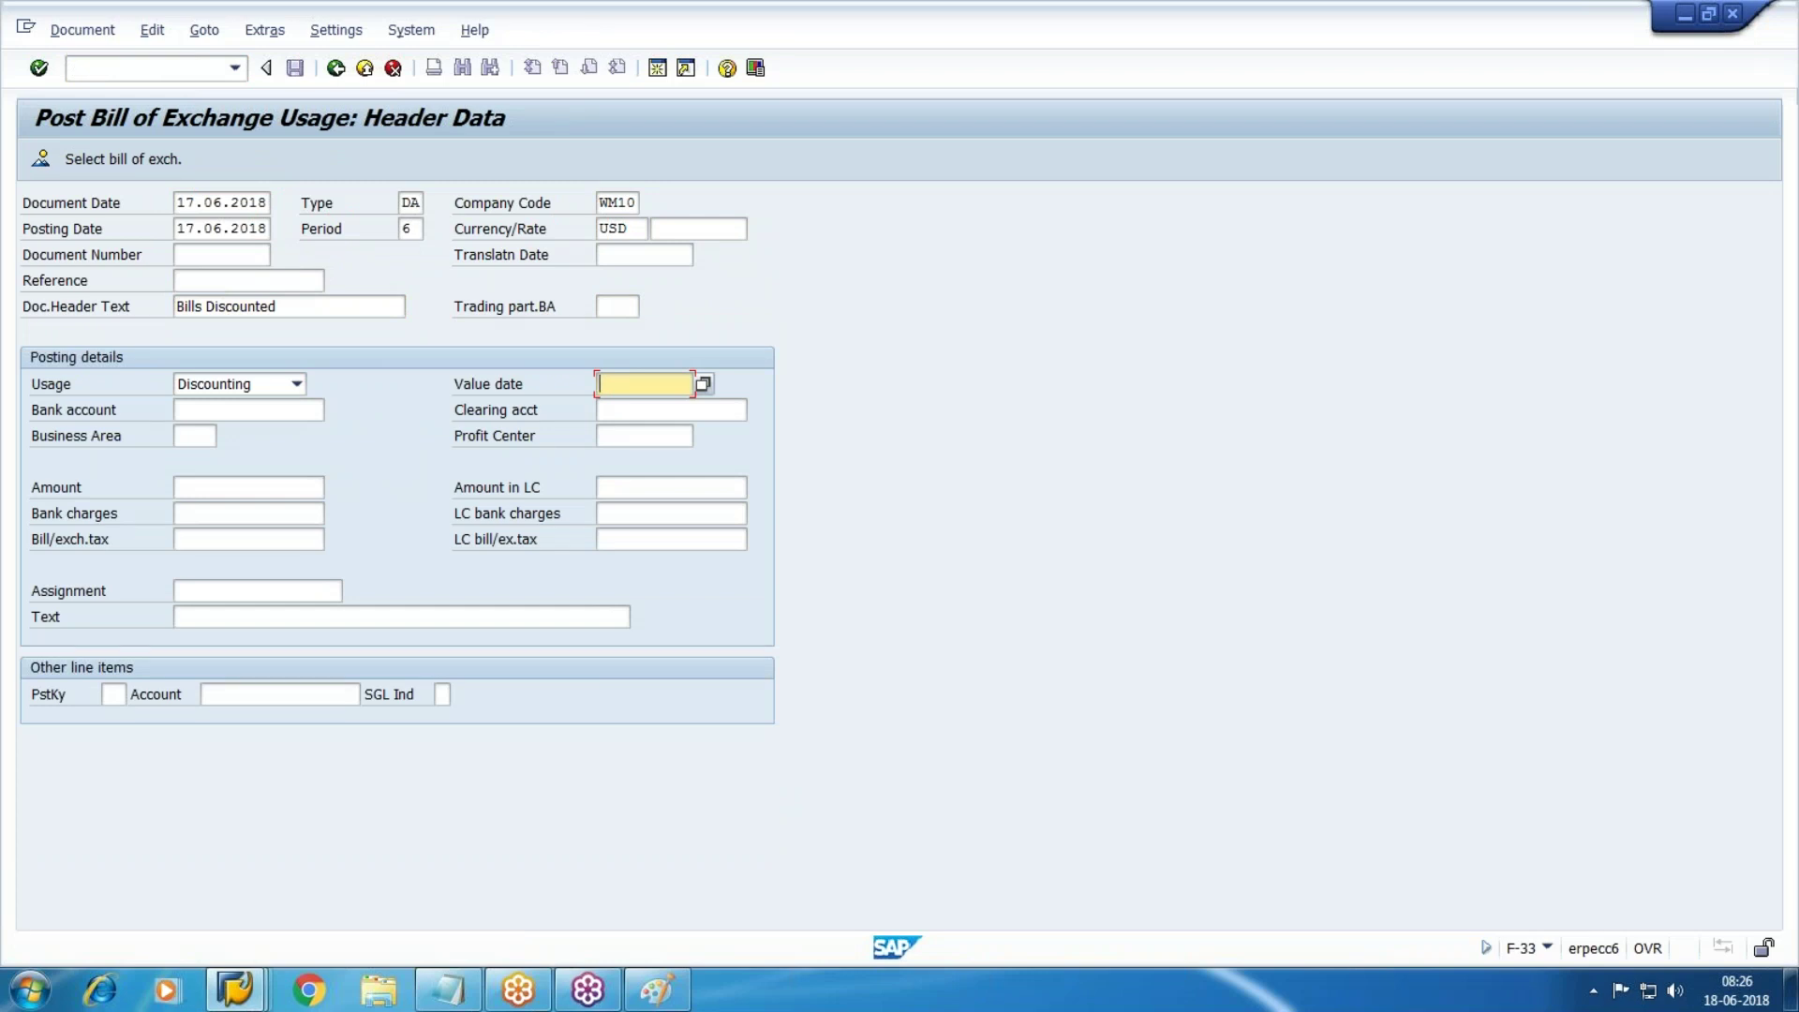
# Set the value date to 17.06.2018 and enter bank account 3009 after checking the Incoming Bank account in the G/L account display session
pyautogui.write('17')
pyautogui.press('Tab')
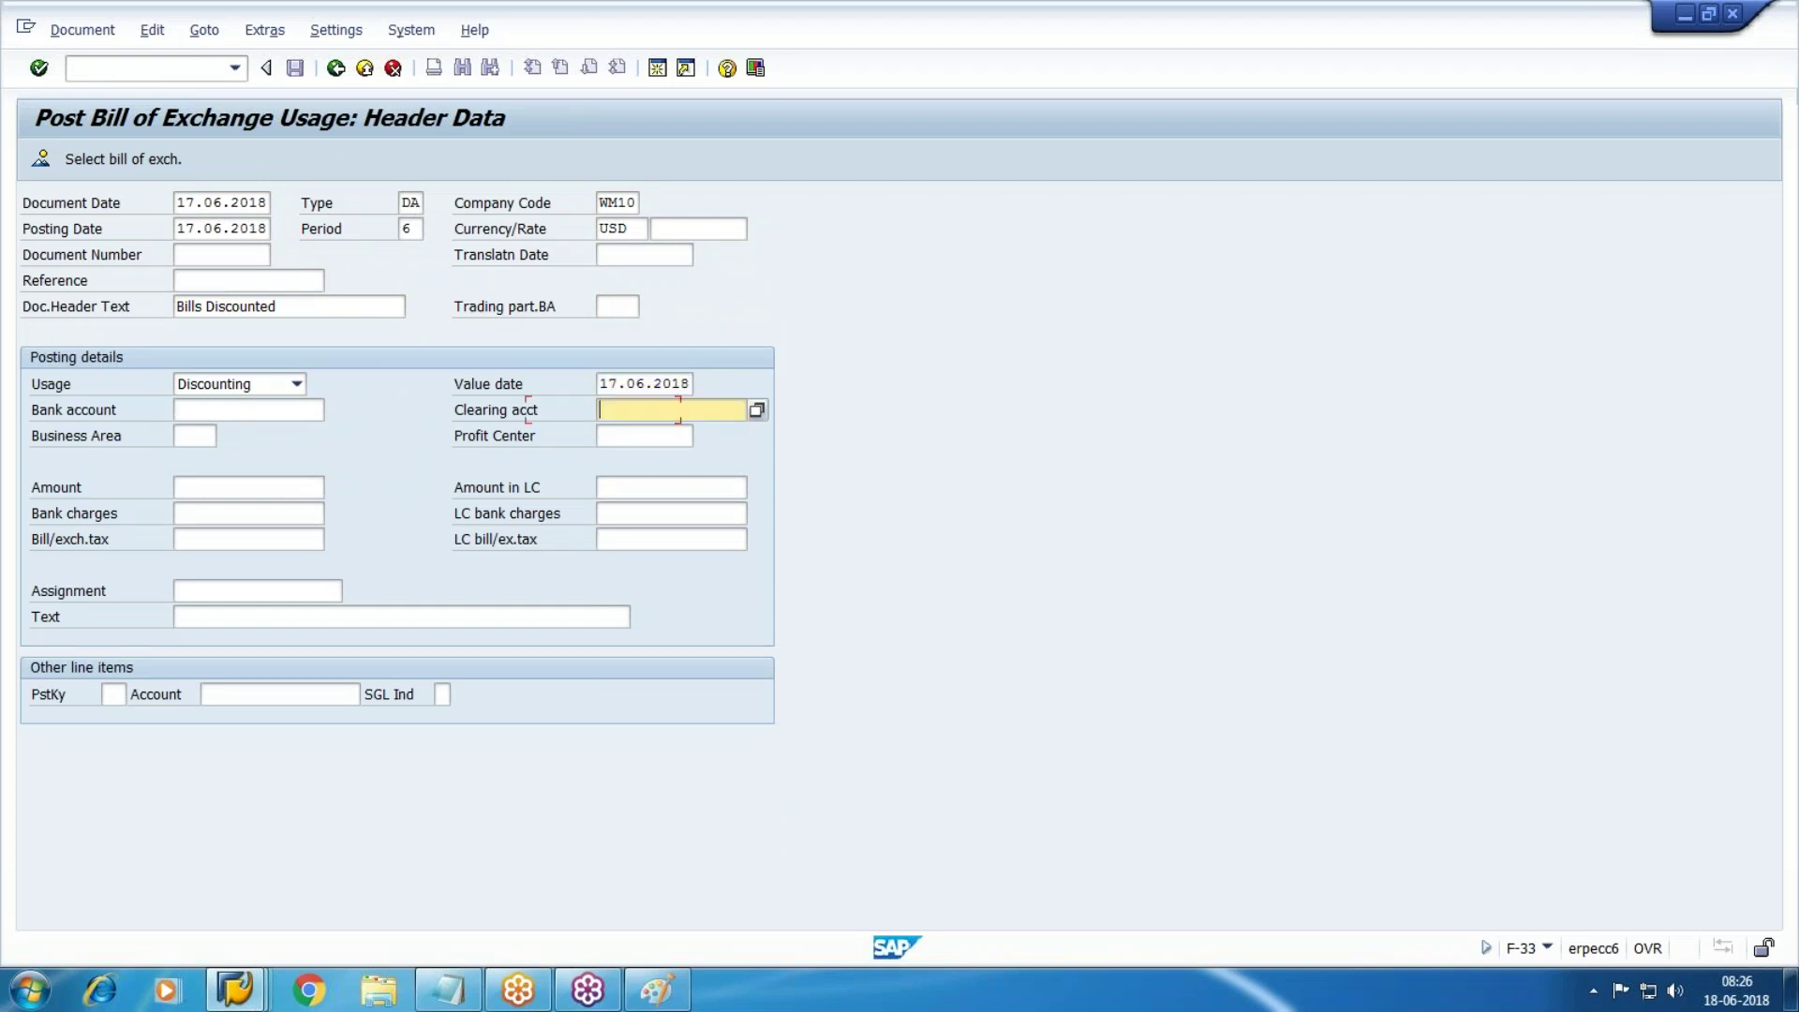
pyautogui.hotkey('shift', 'Tab')
pyautogui.hotkey('alt', 'Tab')
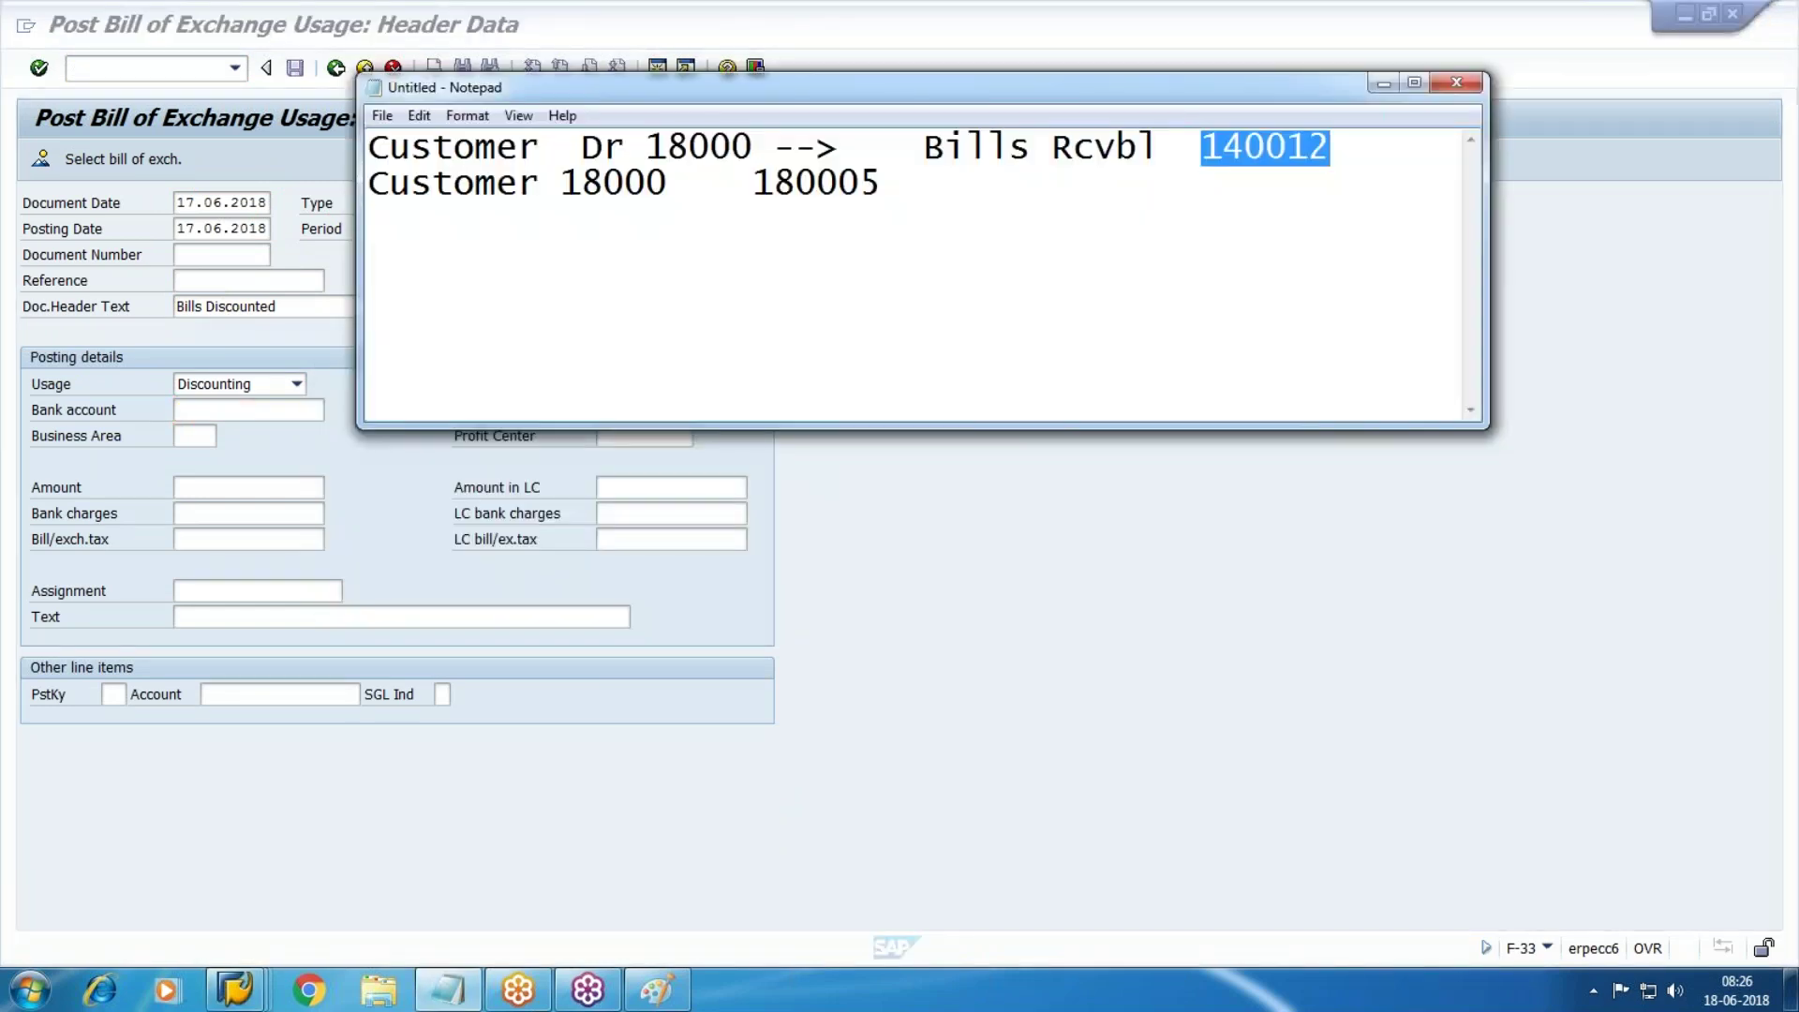
pyautogui.click(1134, 642)
pyautogui.moveTo(260, 996)
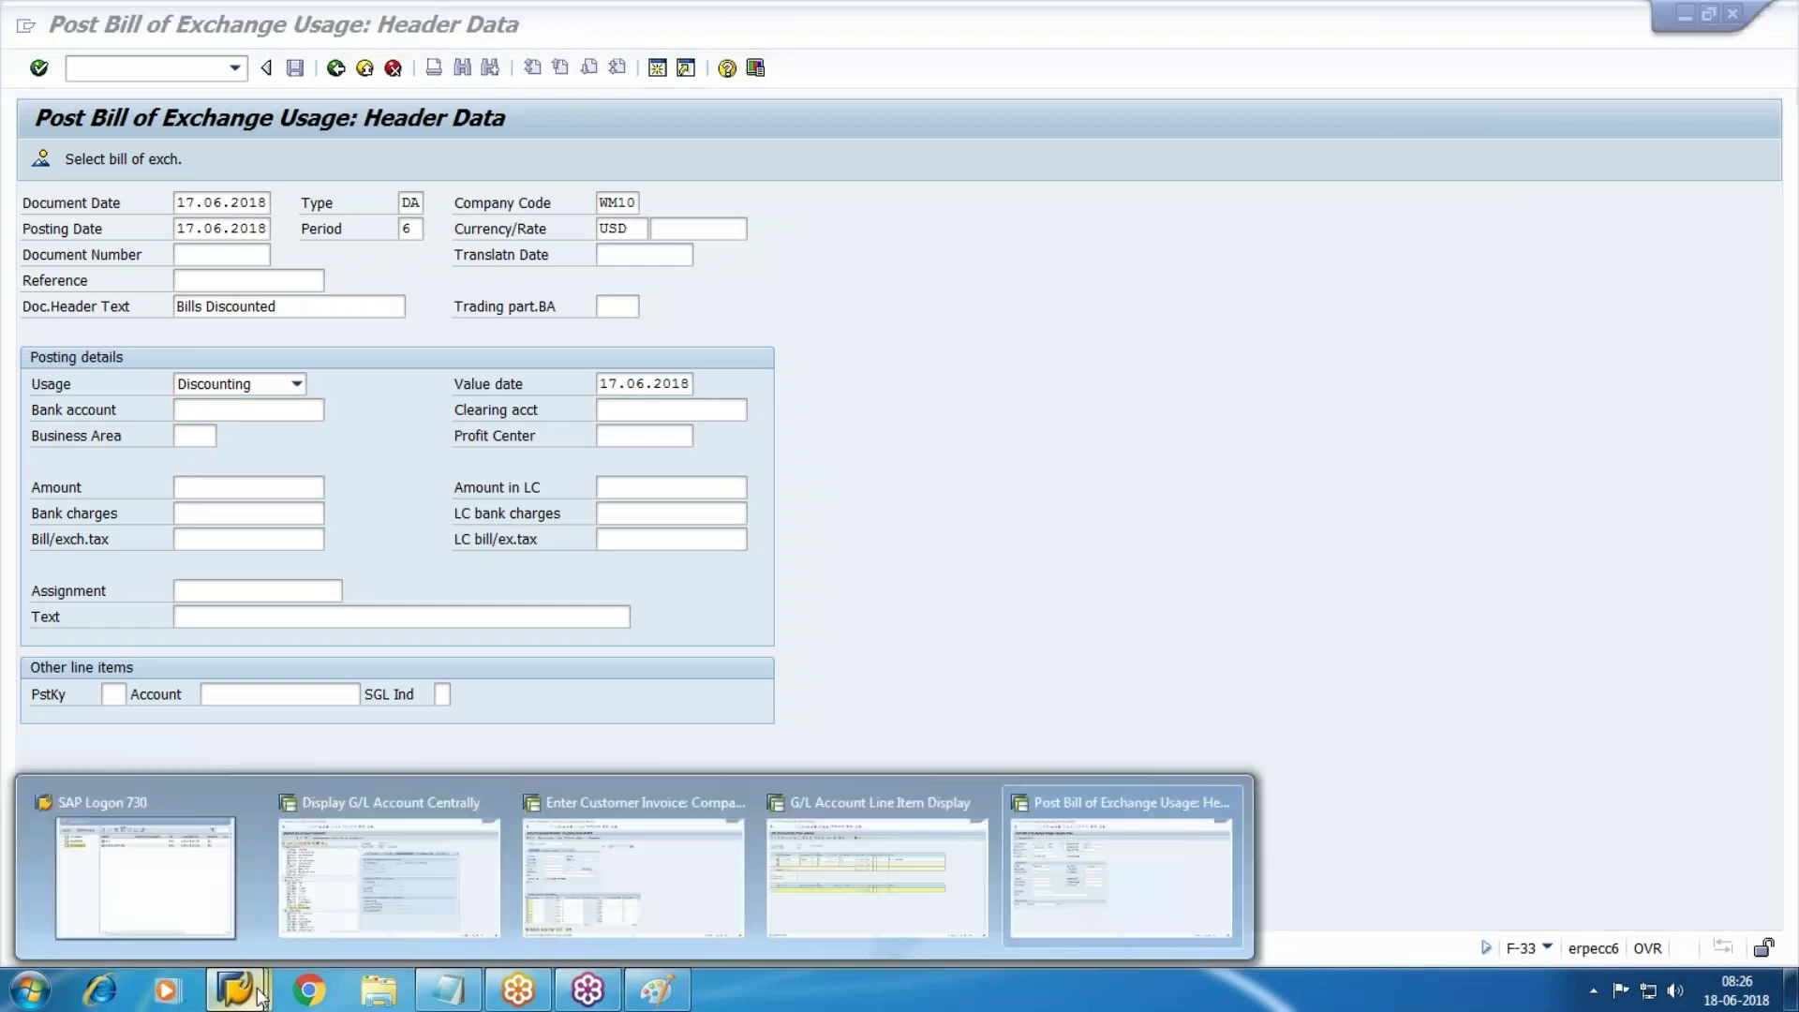
pyautogui.click(330, 882)
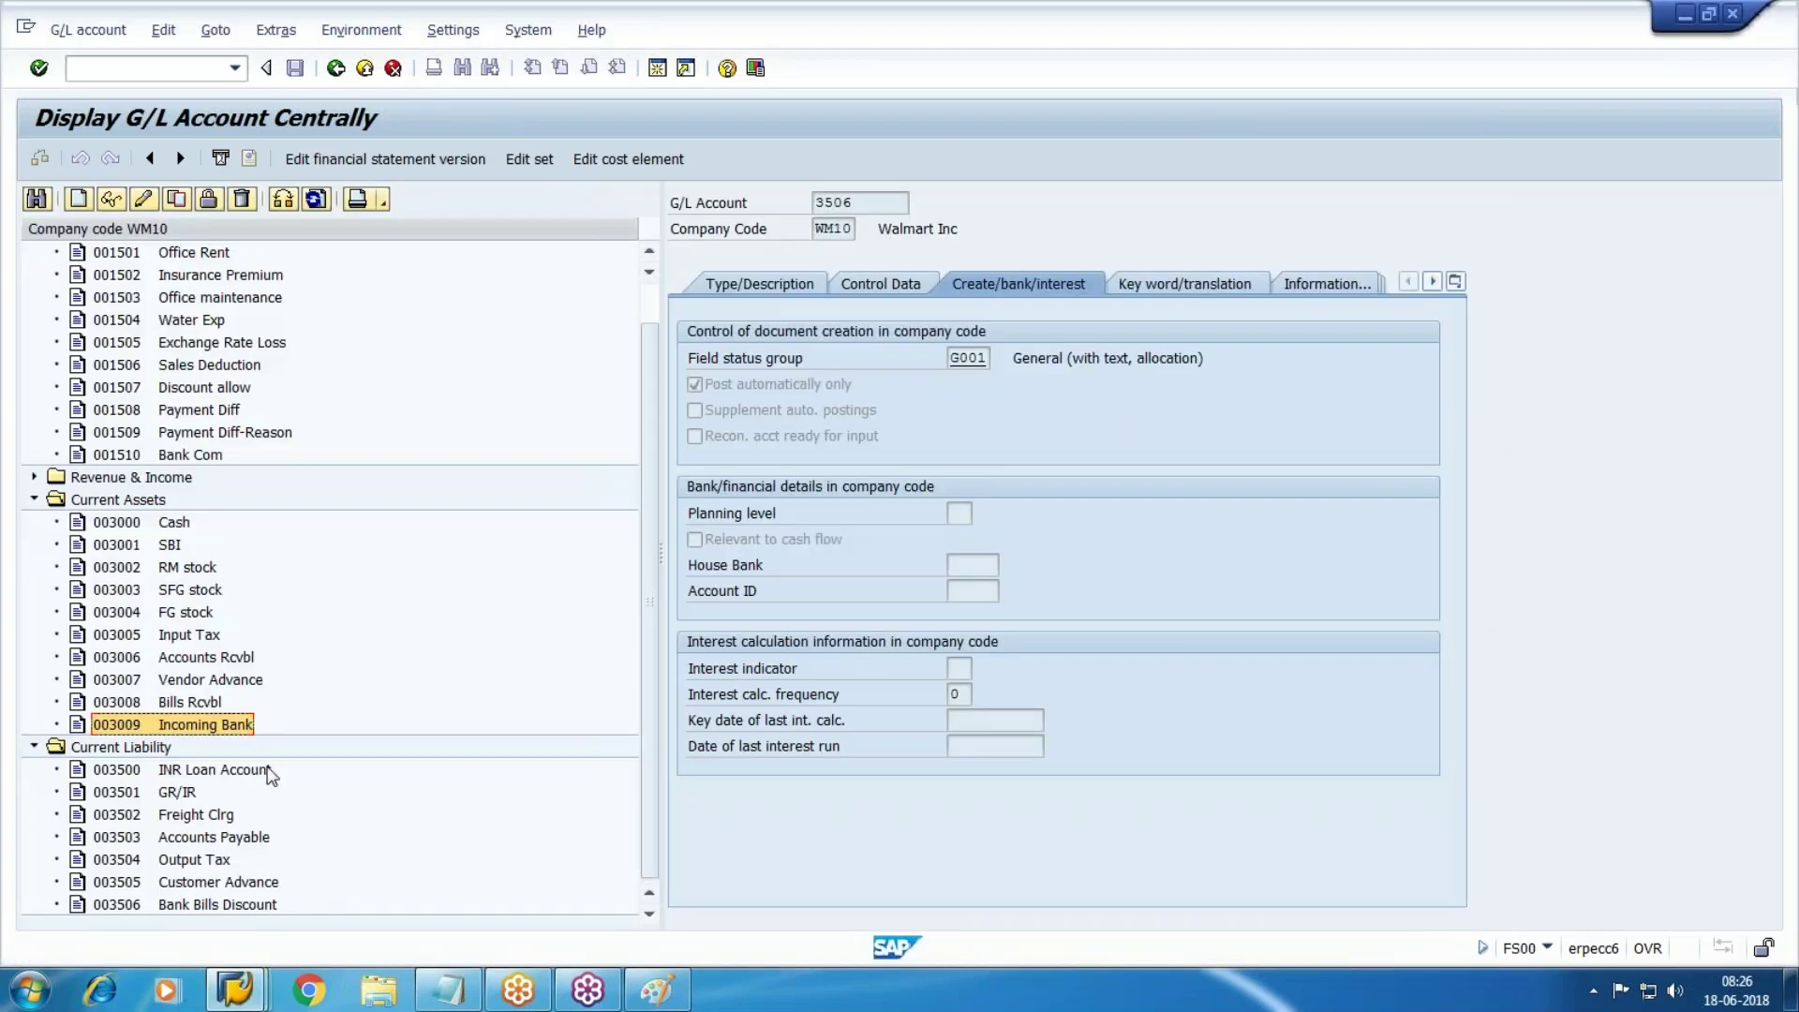
pyautogui.moveTo(239, 991)
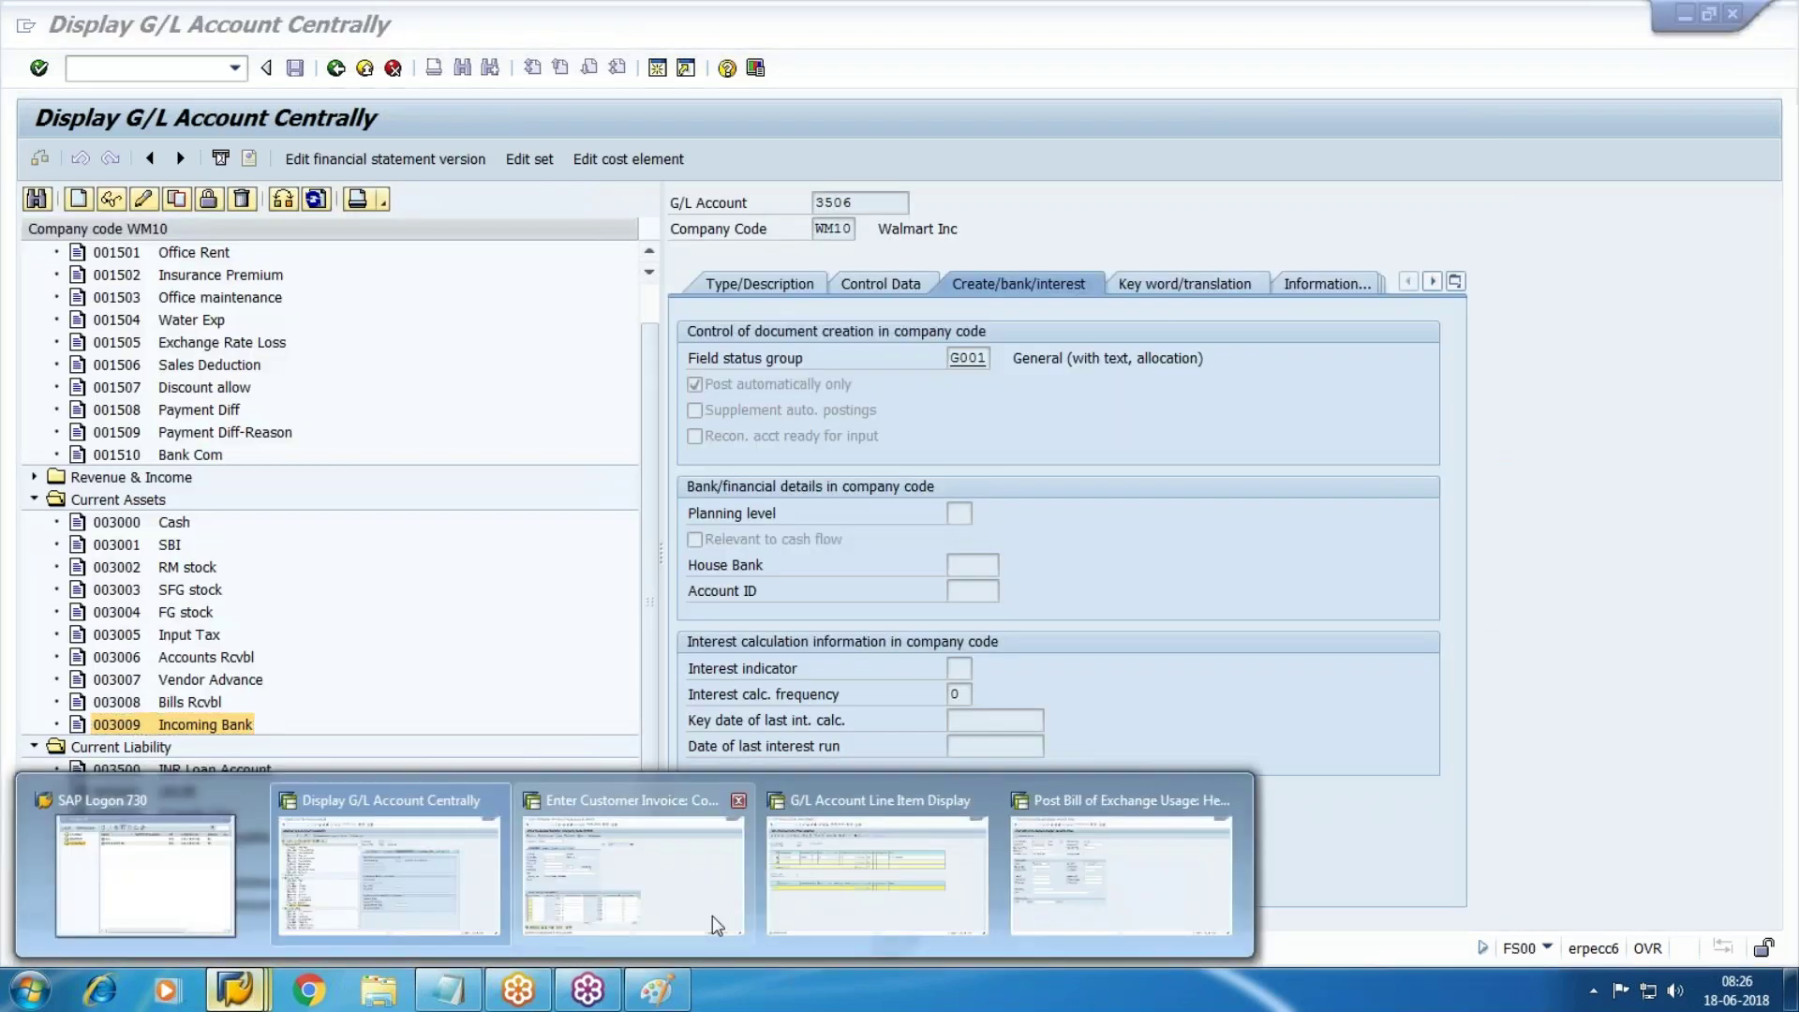
pyautogui.click(1152, 907)
pyautogui.write('30')
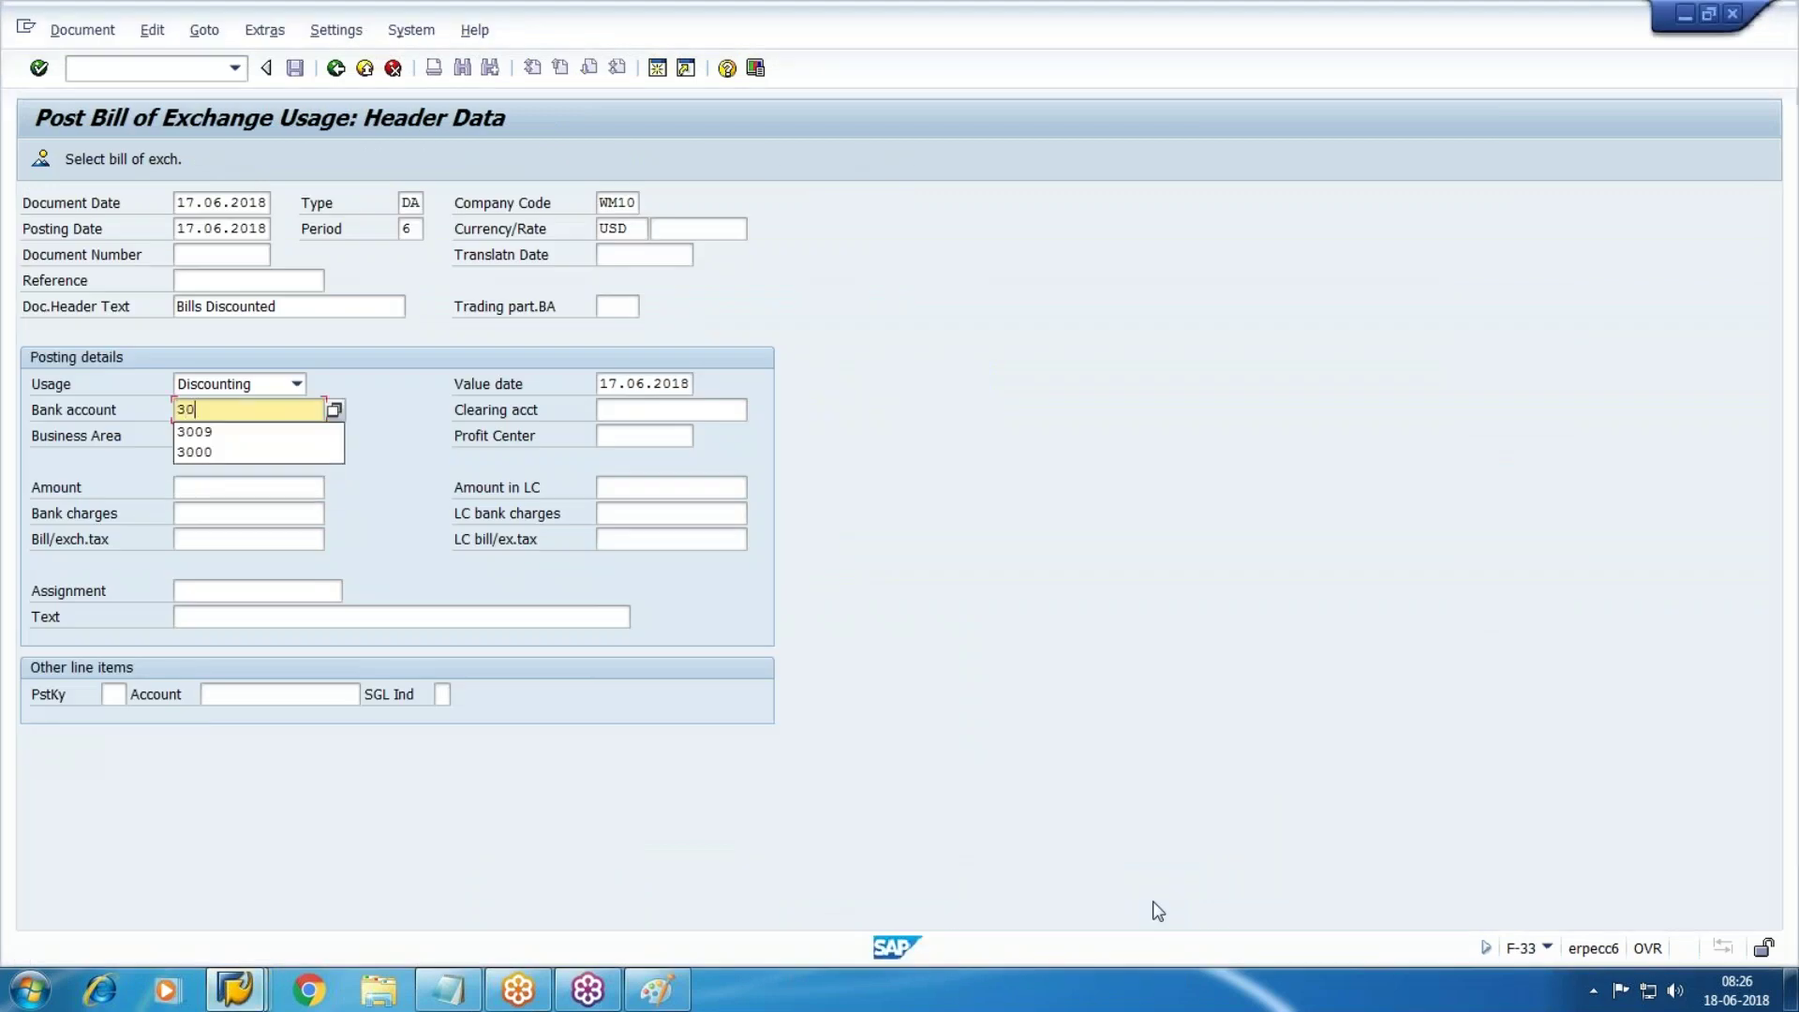
pyautogui.write('09')
# Enter 17800 as the amount received and 200 as the bank charges for the discounted bill
pyautogui.press('Tab')
pyautogui.press('Tab')
pyautogui.press('Tab')
pyautogui.press('Tab')
pyautogui.press('Tab')
pyautogui.press('Tab')
pyautogui.hotkey('shift', 'Tab')
pyautogui.hotkey('shift', 'Tab')
pyautogui.write('17')
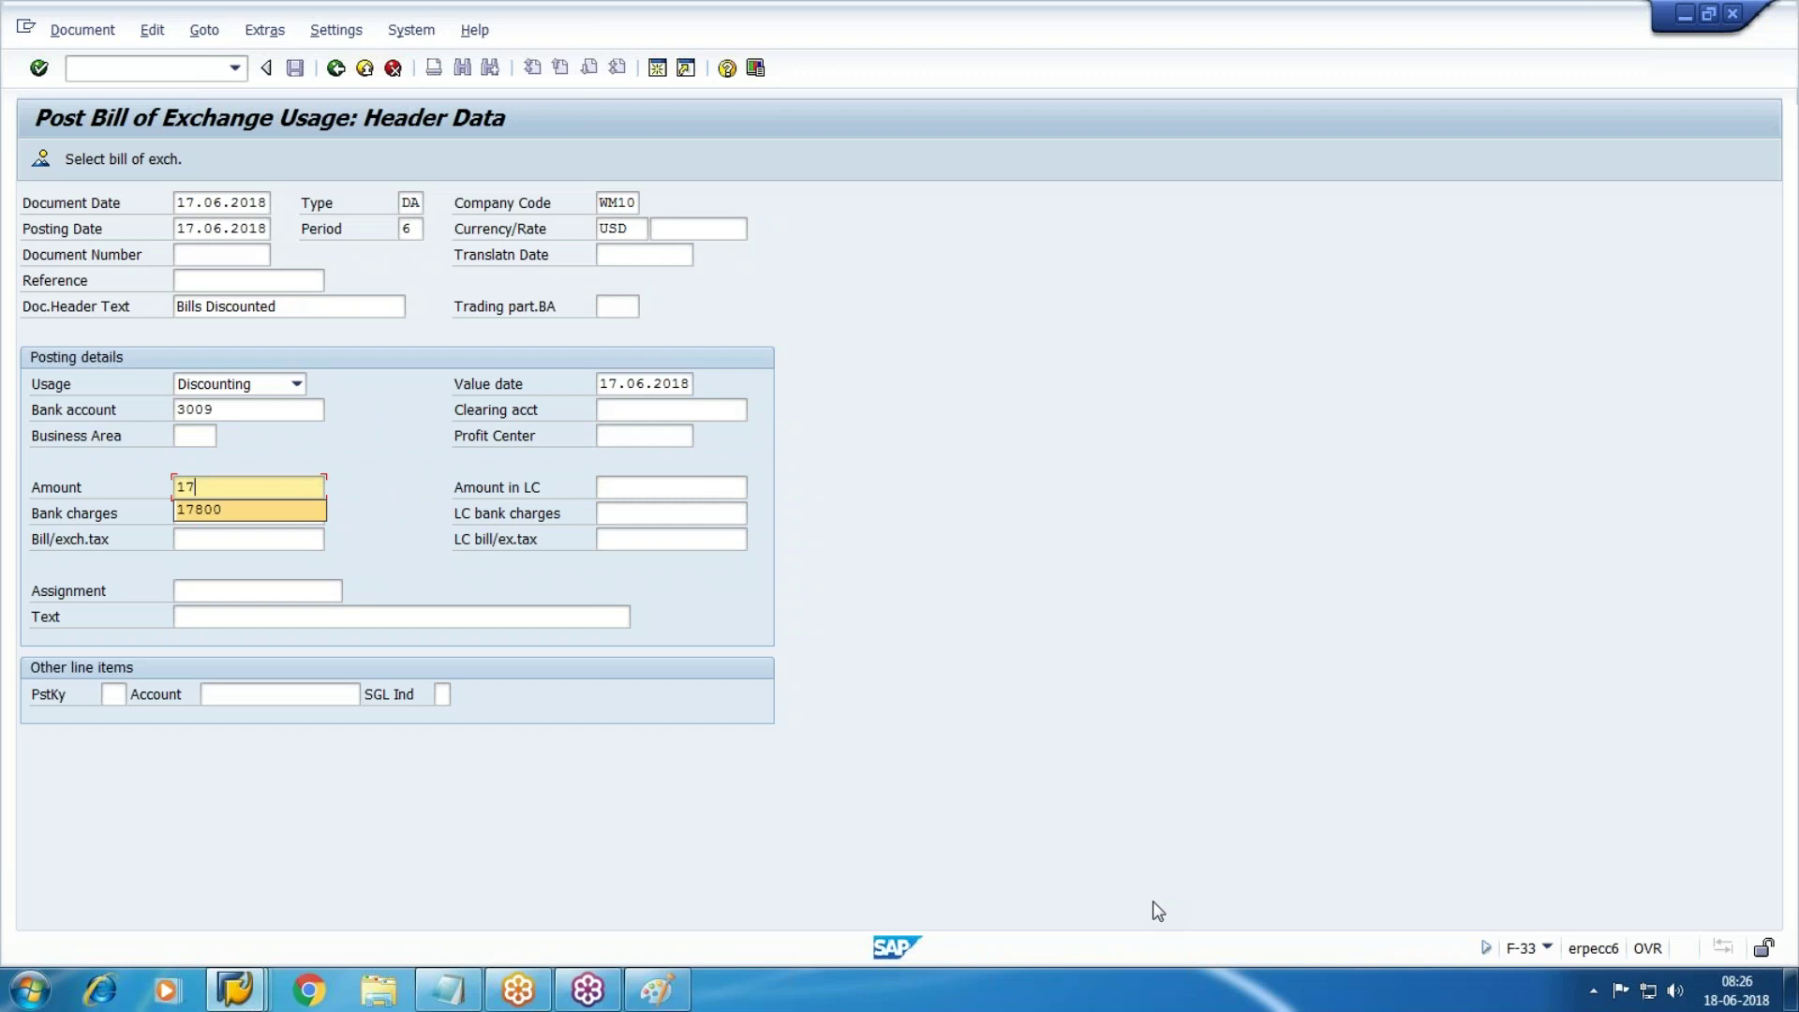
pyautogui.write('800')
pyautogui.press('Tab')
pyautogui.write('200')
# Fill in "Bills discounted" as the item text in the posting details
pyautogui.press('Tab')
pyautogui.press('Tab')
pyautogui.press('Tab')
pyautogui.press('Tab')
pyautogui.press('Tab')
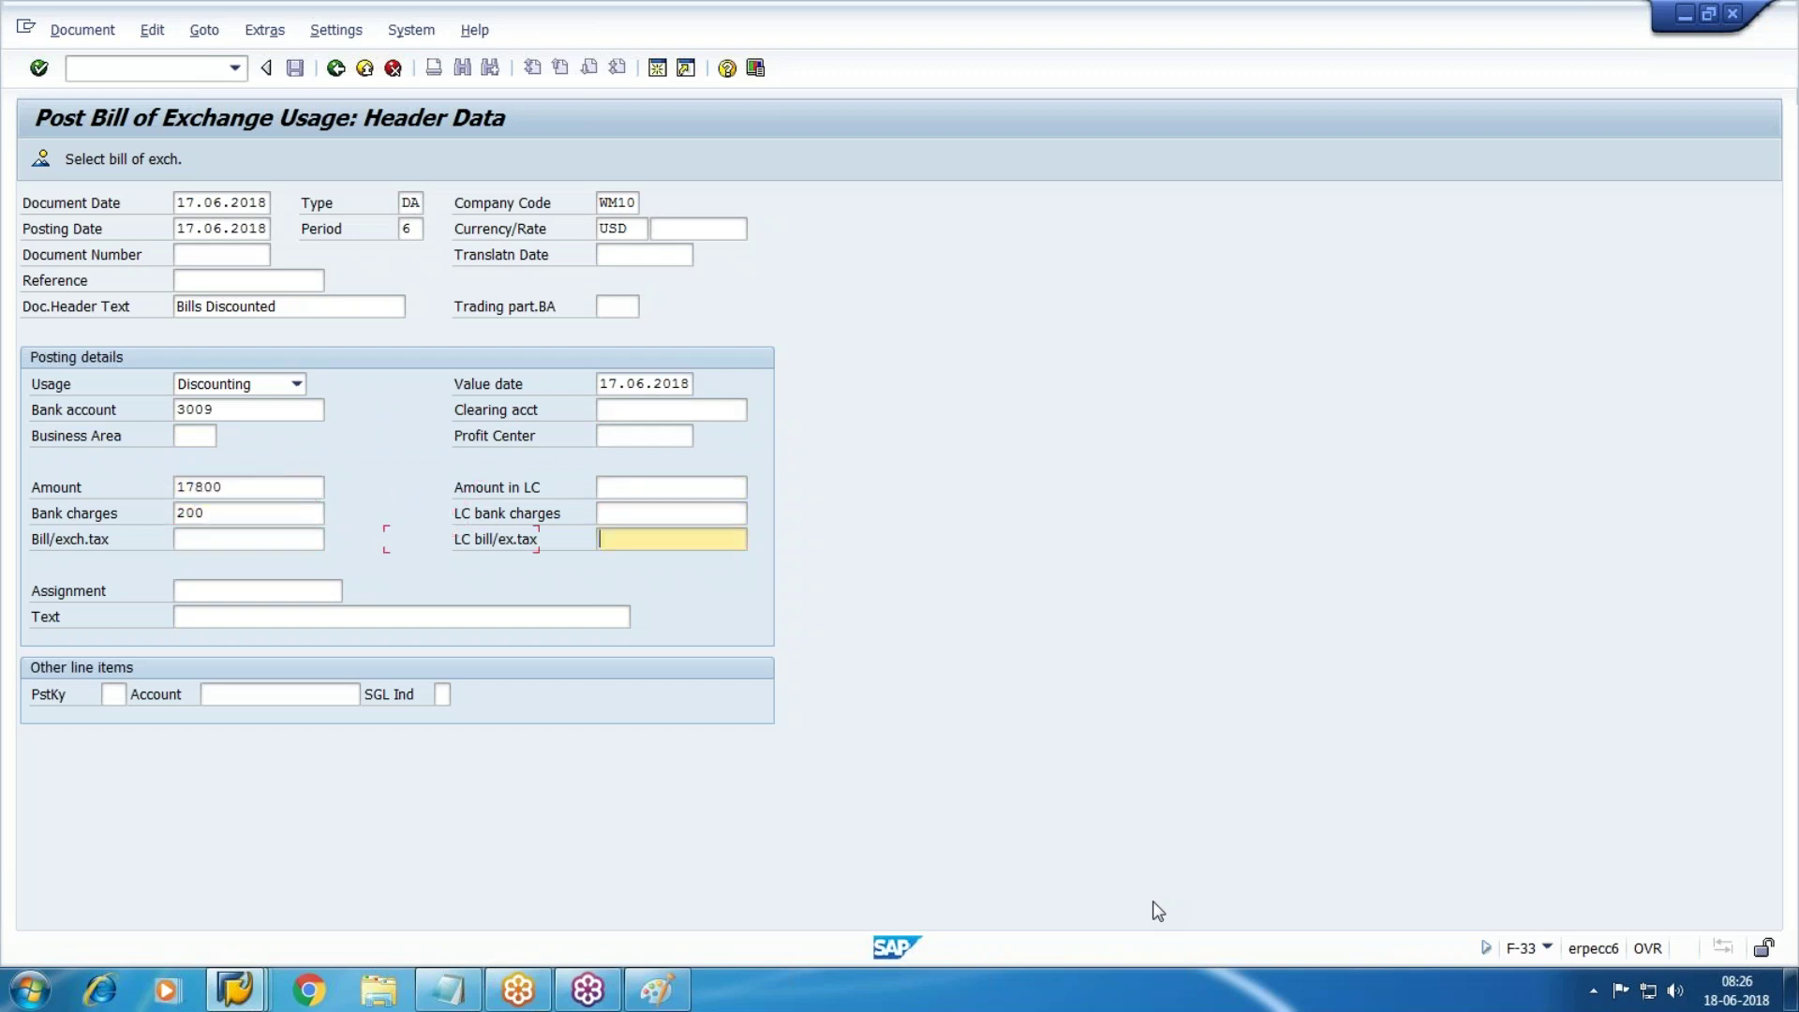
pyautogui.write('Bills')
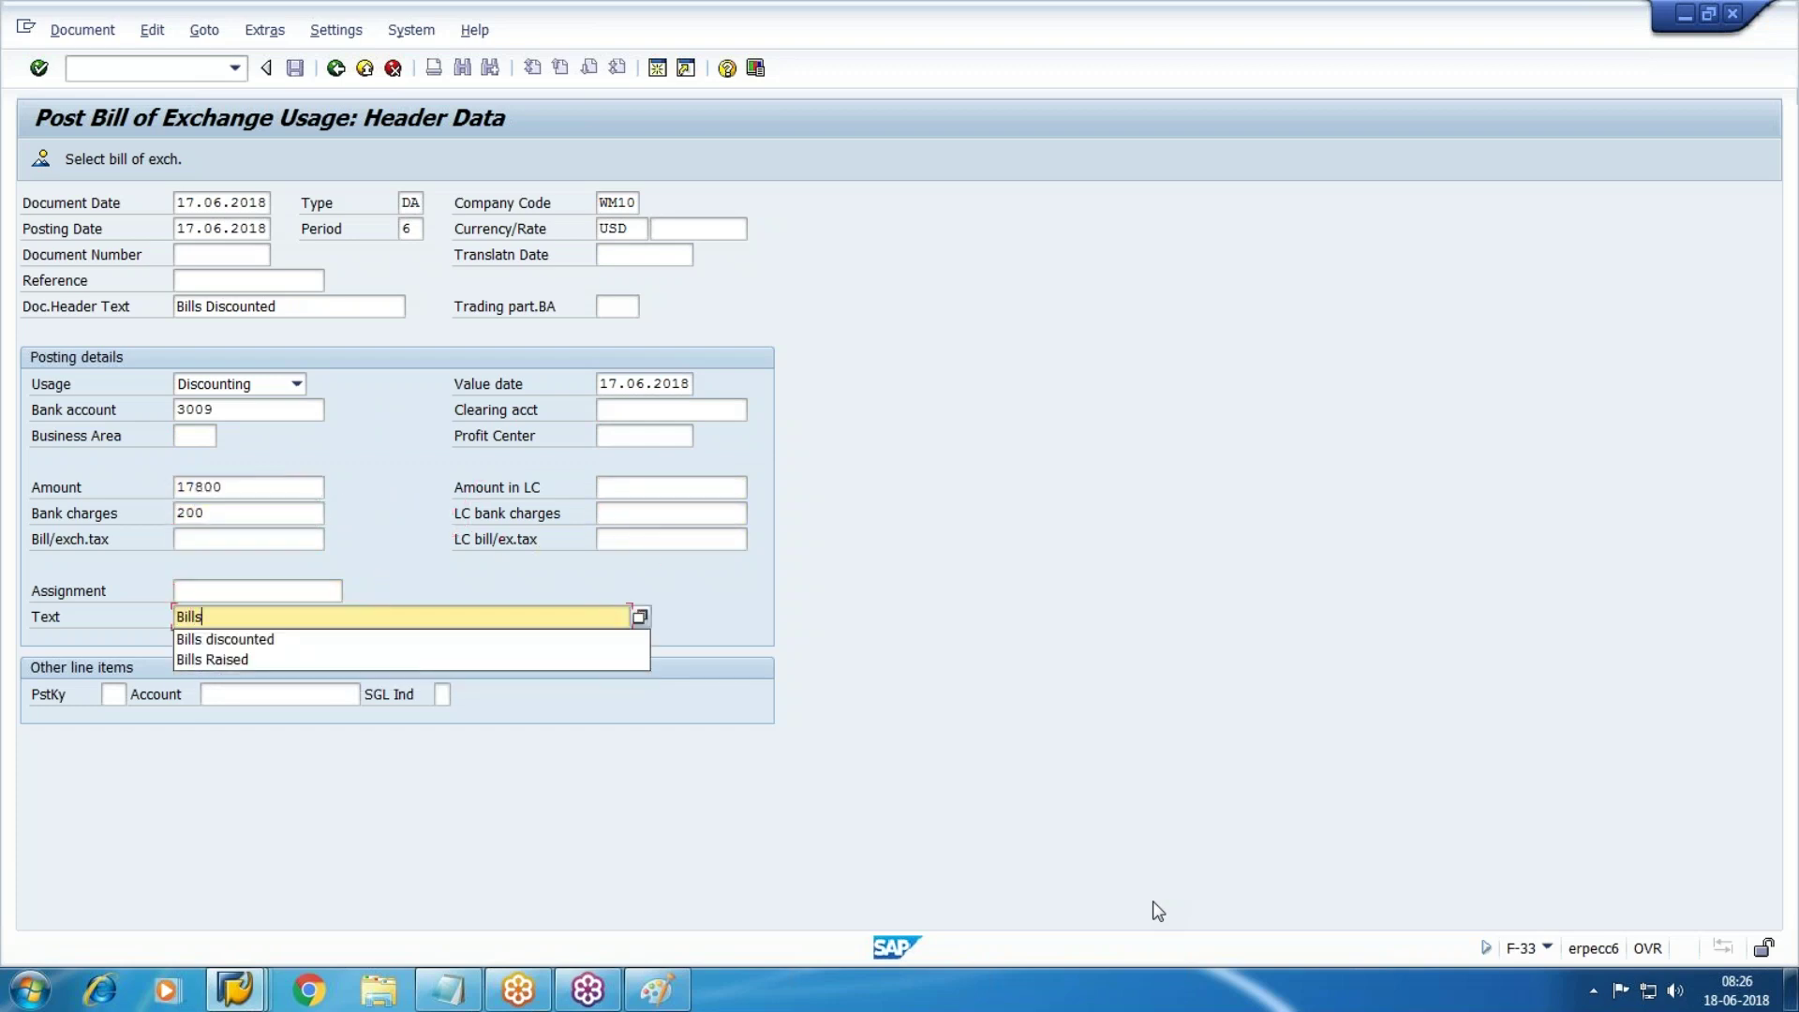
pyautogui.press('Down')
pyautogui.press('Return')
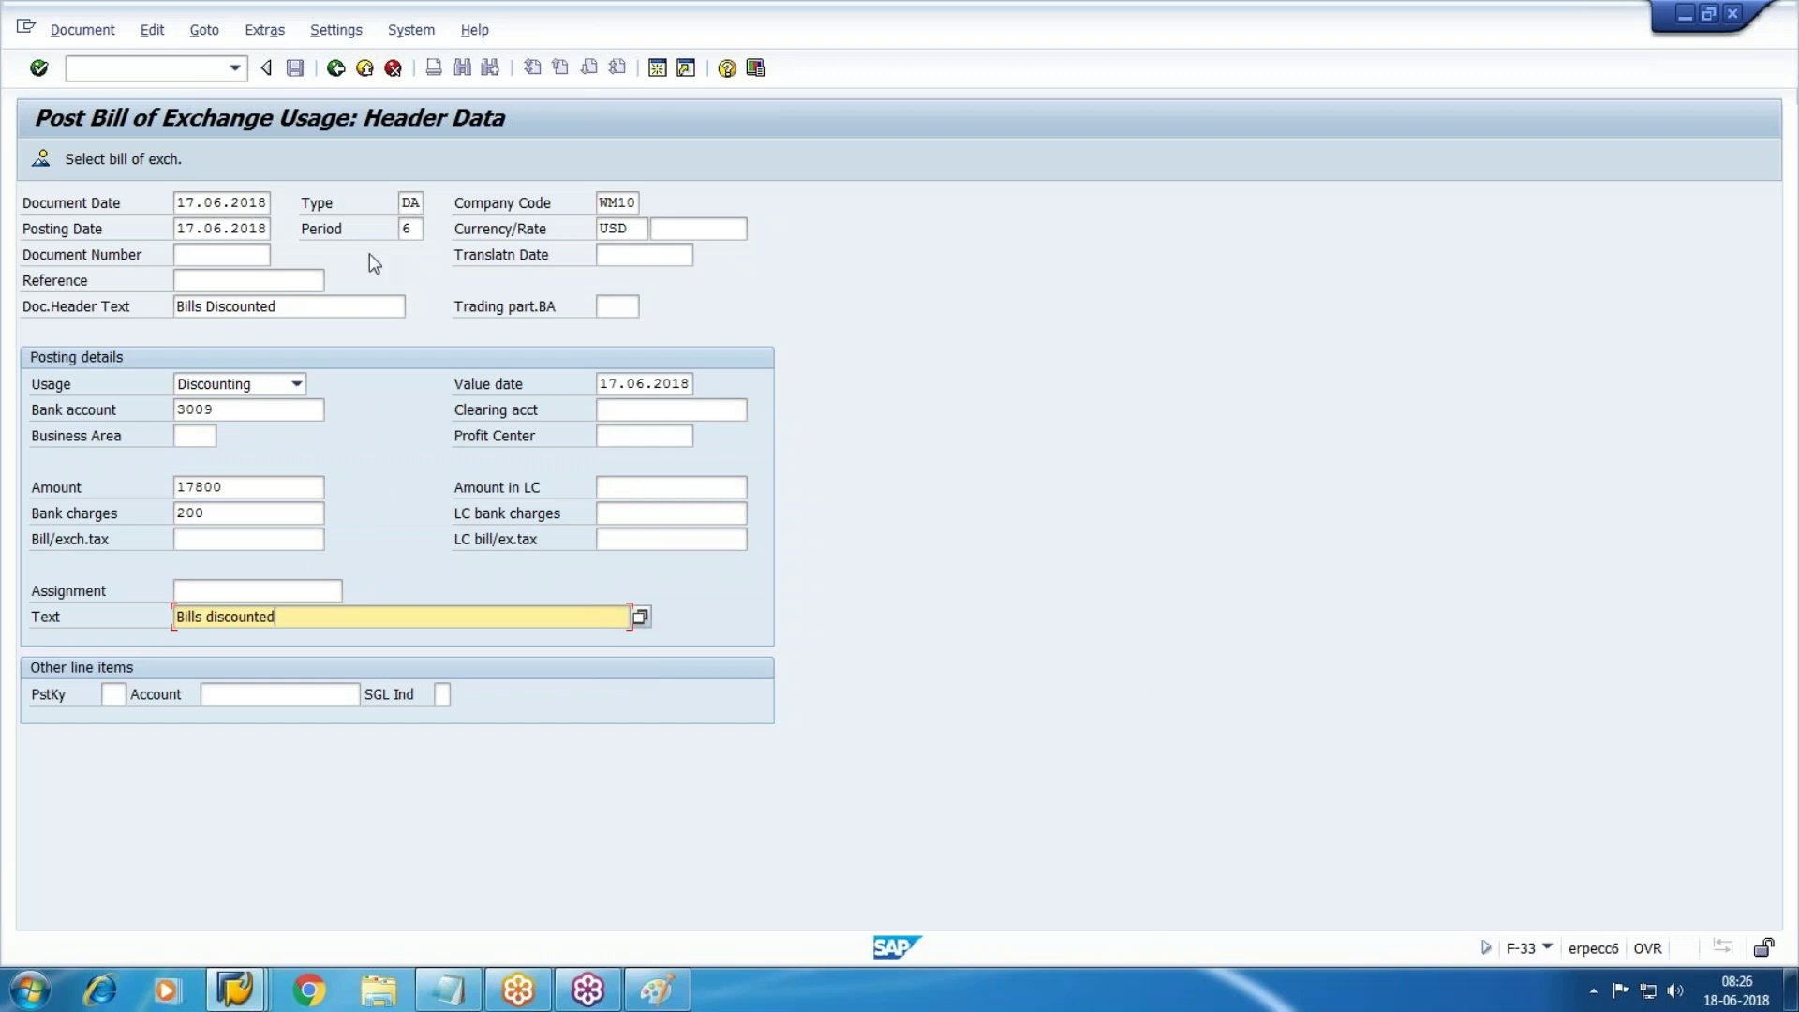
# Select document 140012 as the bill of exchange used for the discounting
pyautogui.click(126, 167)
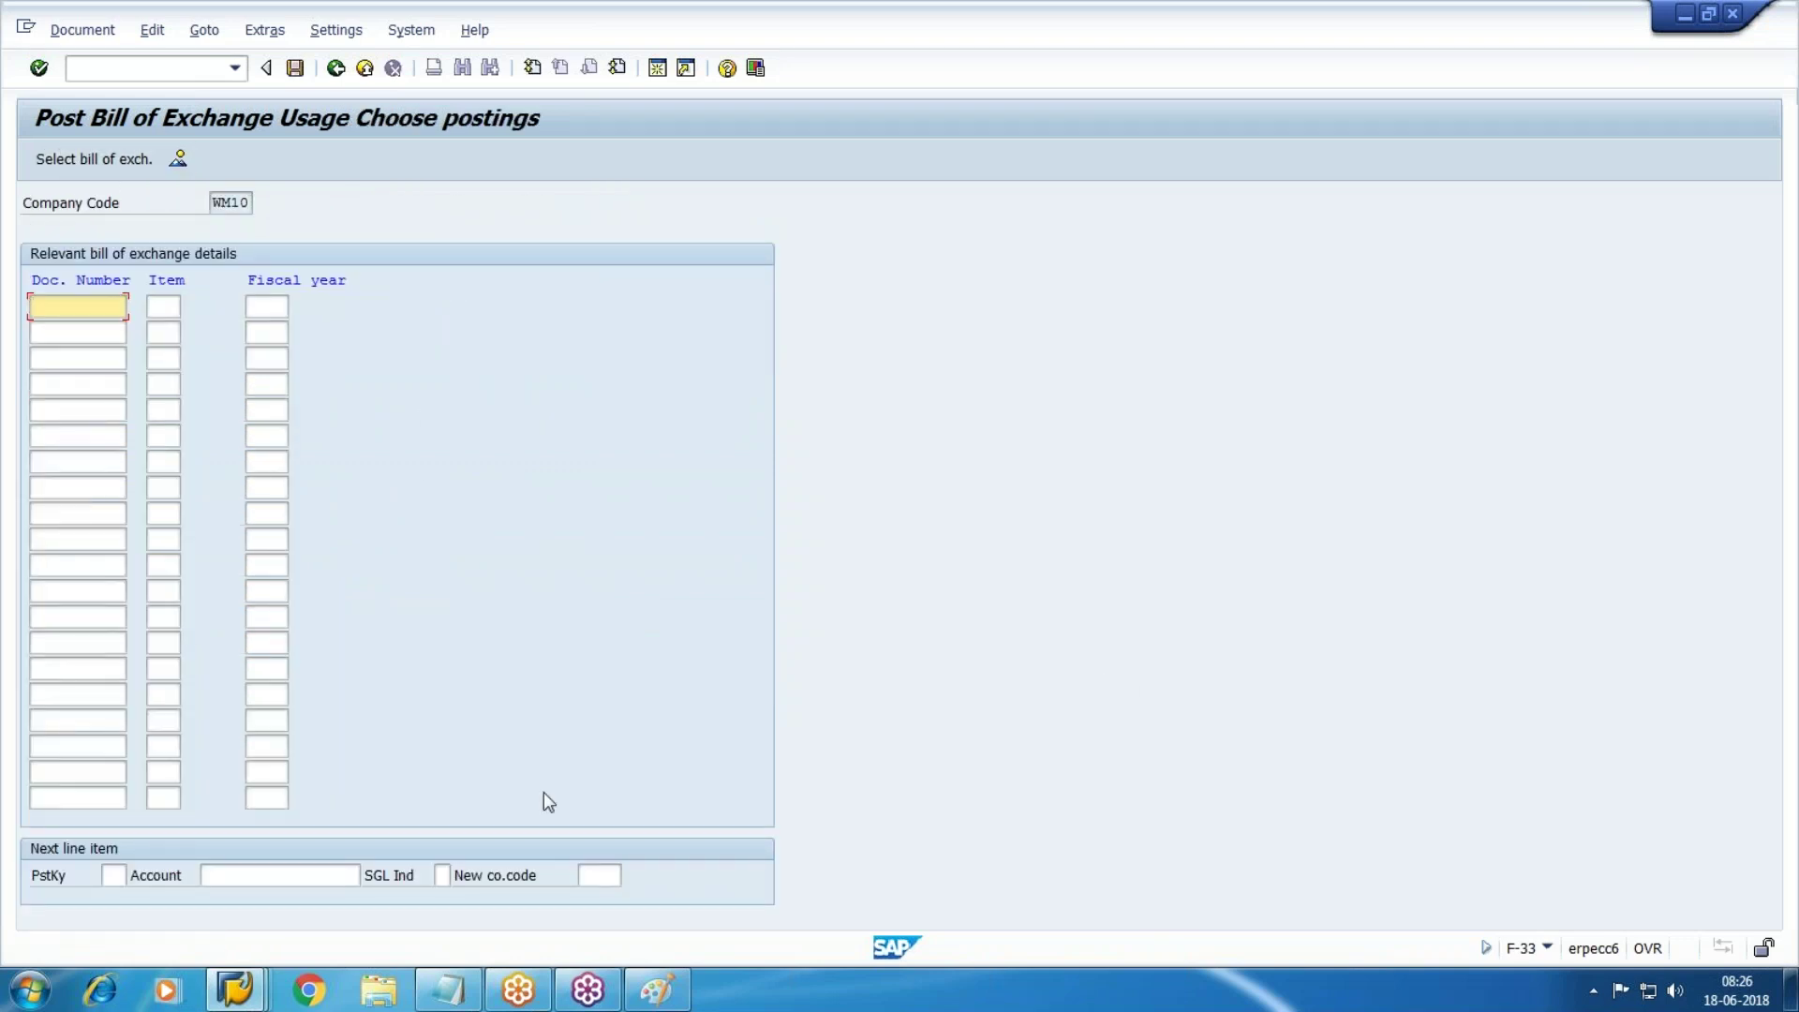
pyautogui.write('140012')
pyautogui.press('Return')
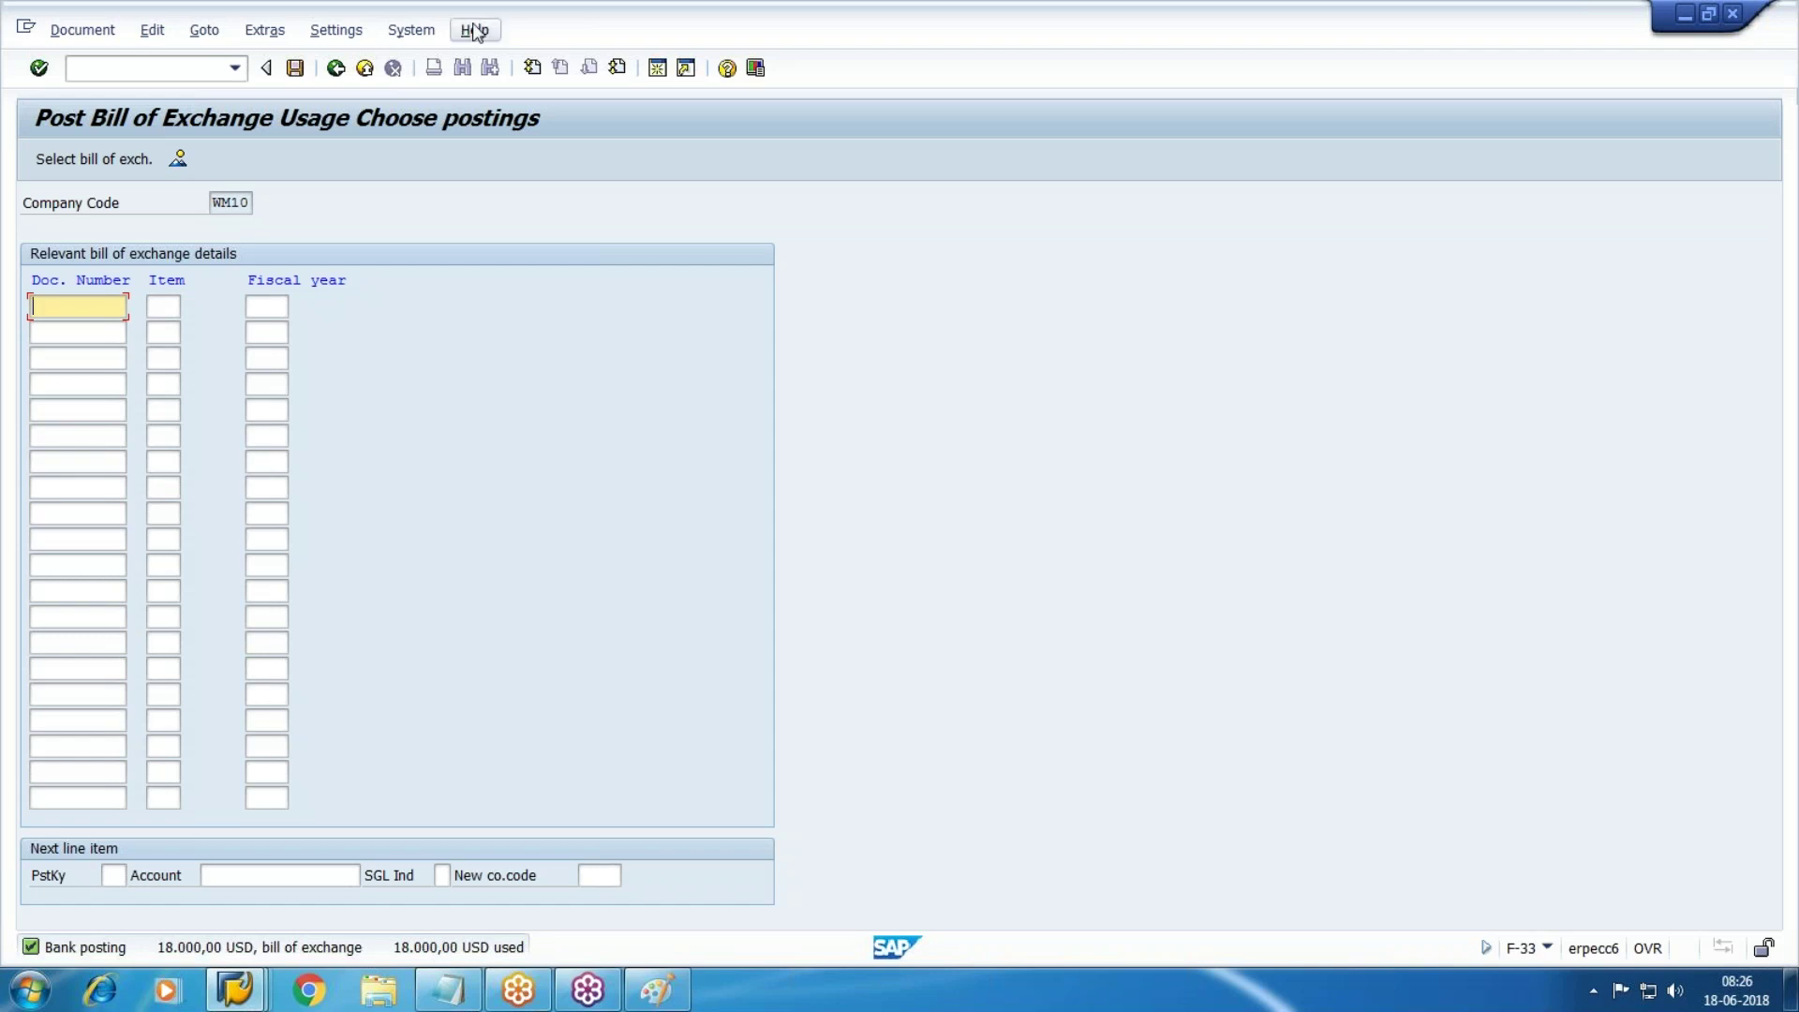
# Simulate the bill of exchange usage document to get an overview of its line items
pyautogui.click(76, 34)
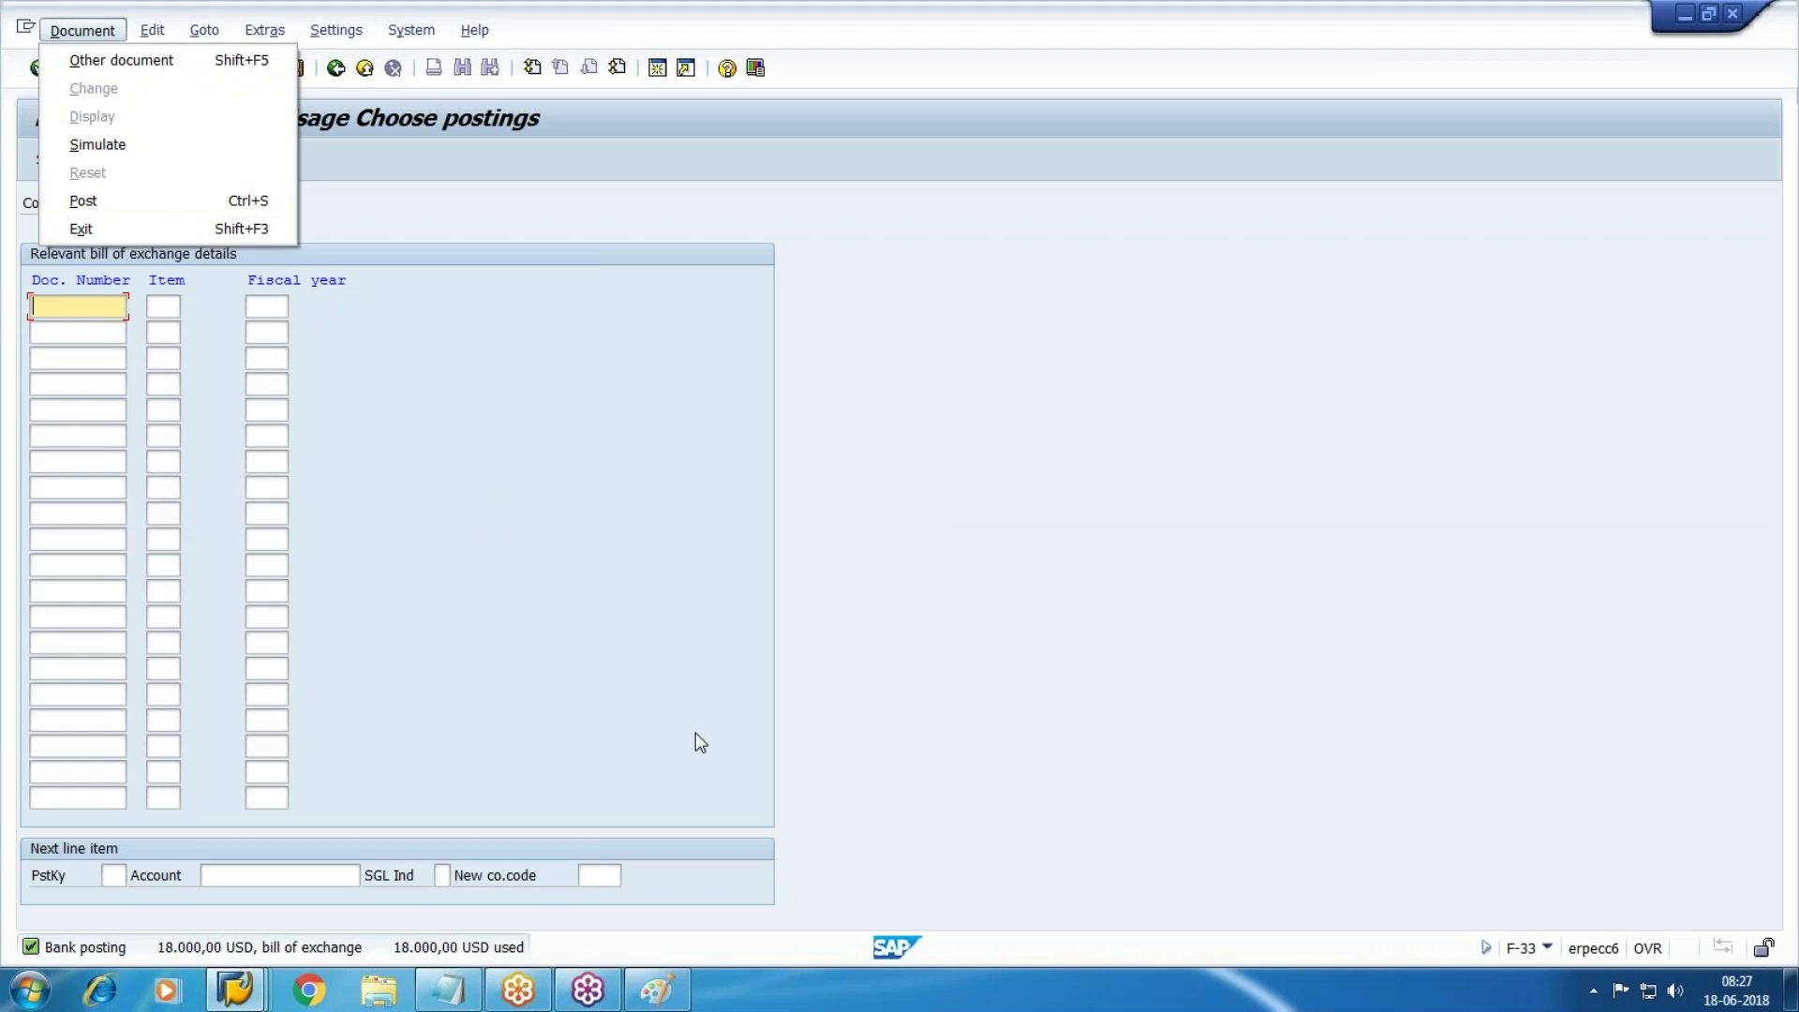
pyautogui.click(375, 394)
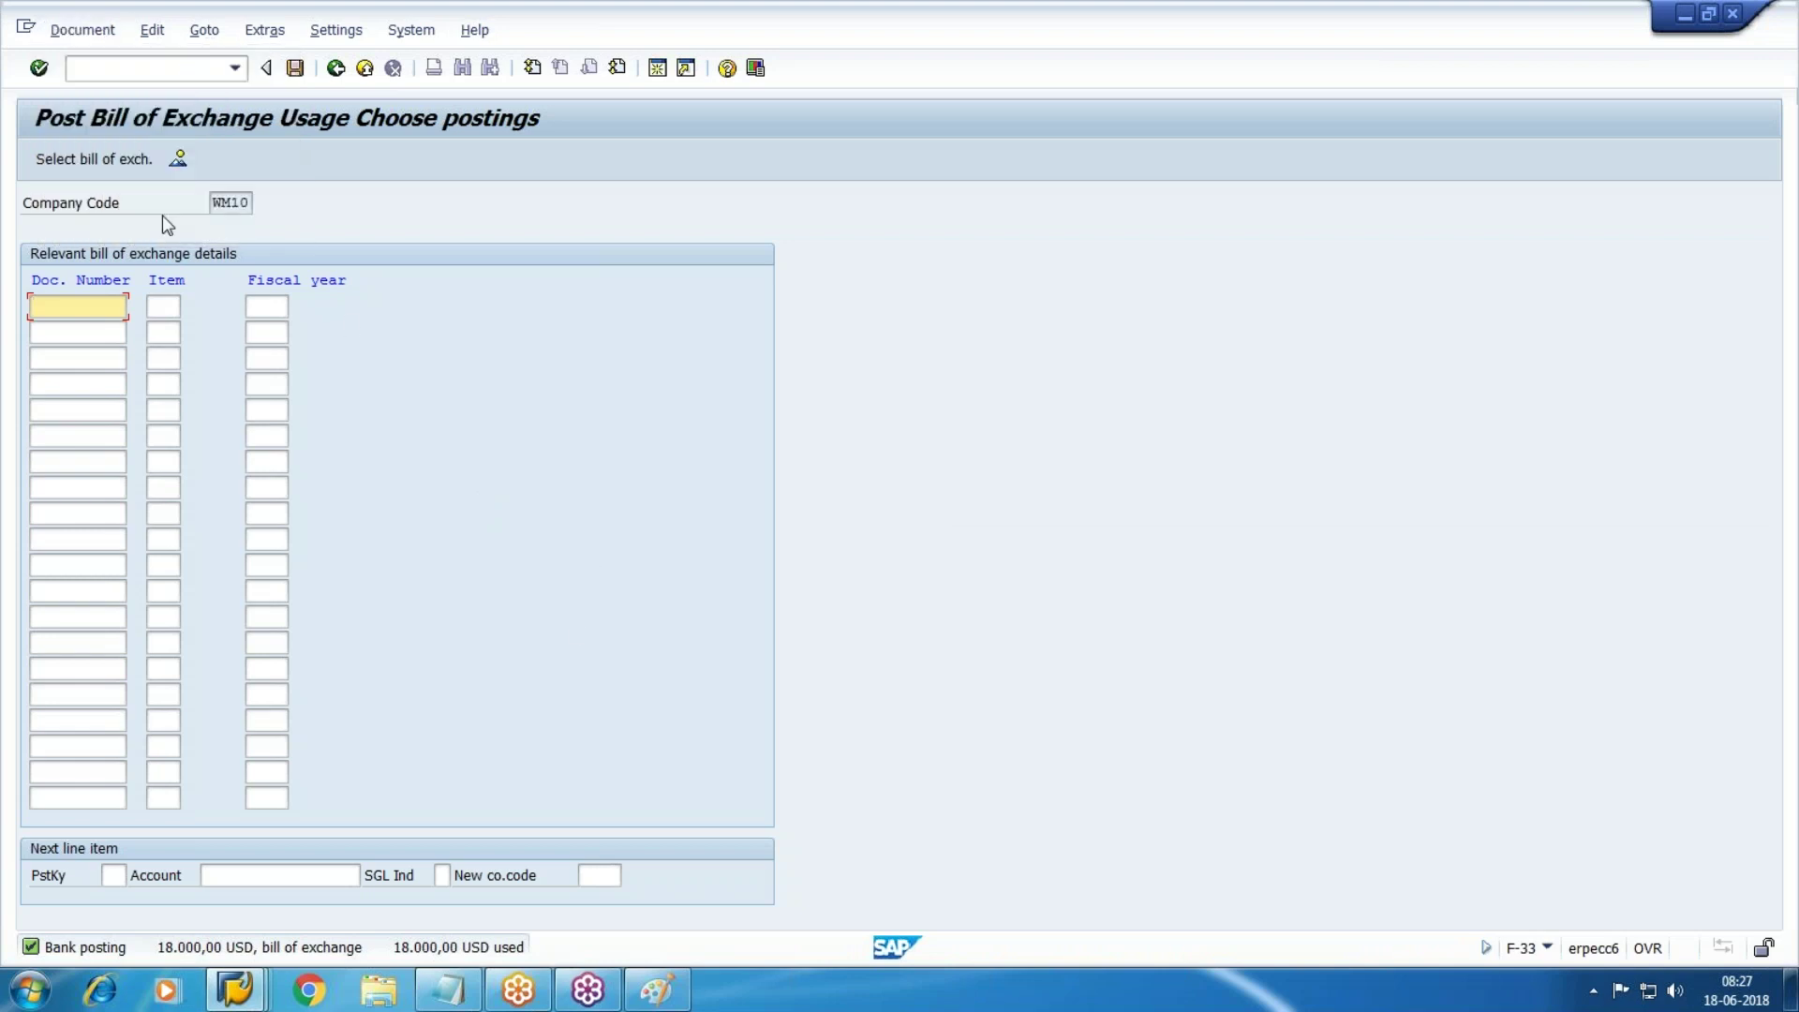
pyautogui.click(94, 161)
pyautogui.click(69, 31)
pyautogui.click(98, 144)
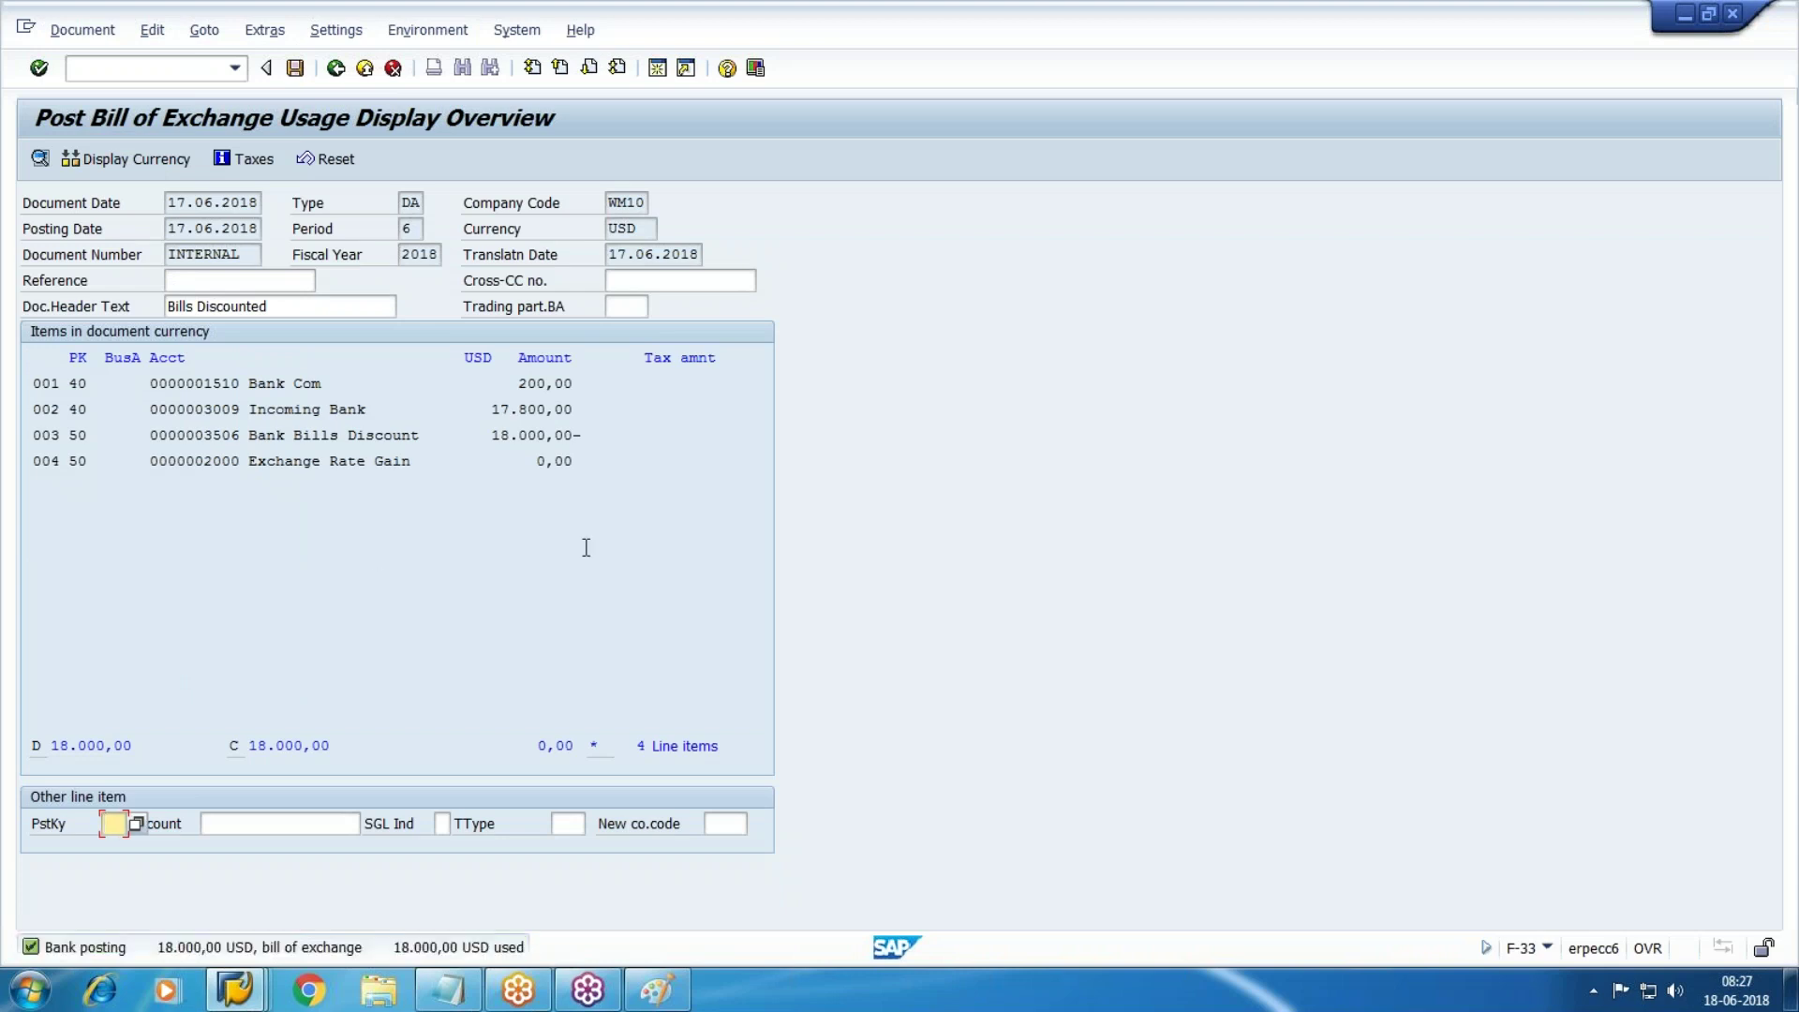
# Post the bill discounting document and display the posted document
pyautogui.click(295, 67)
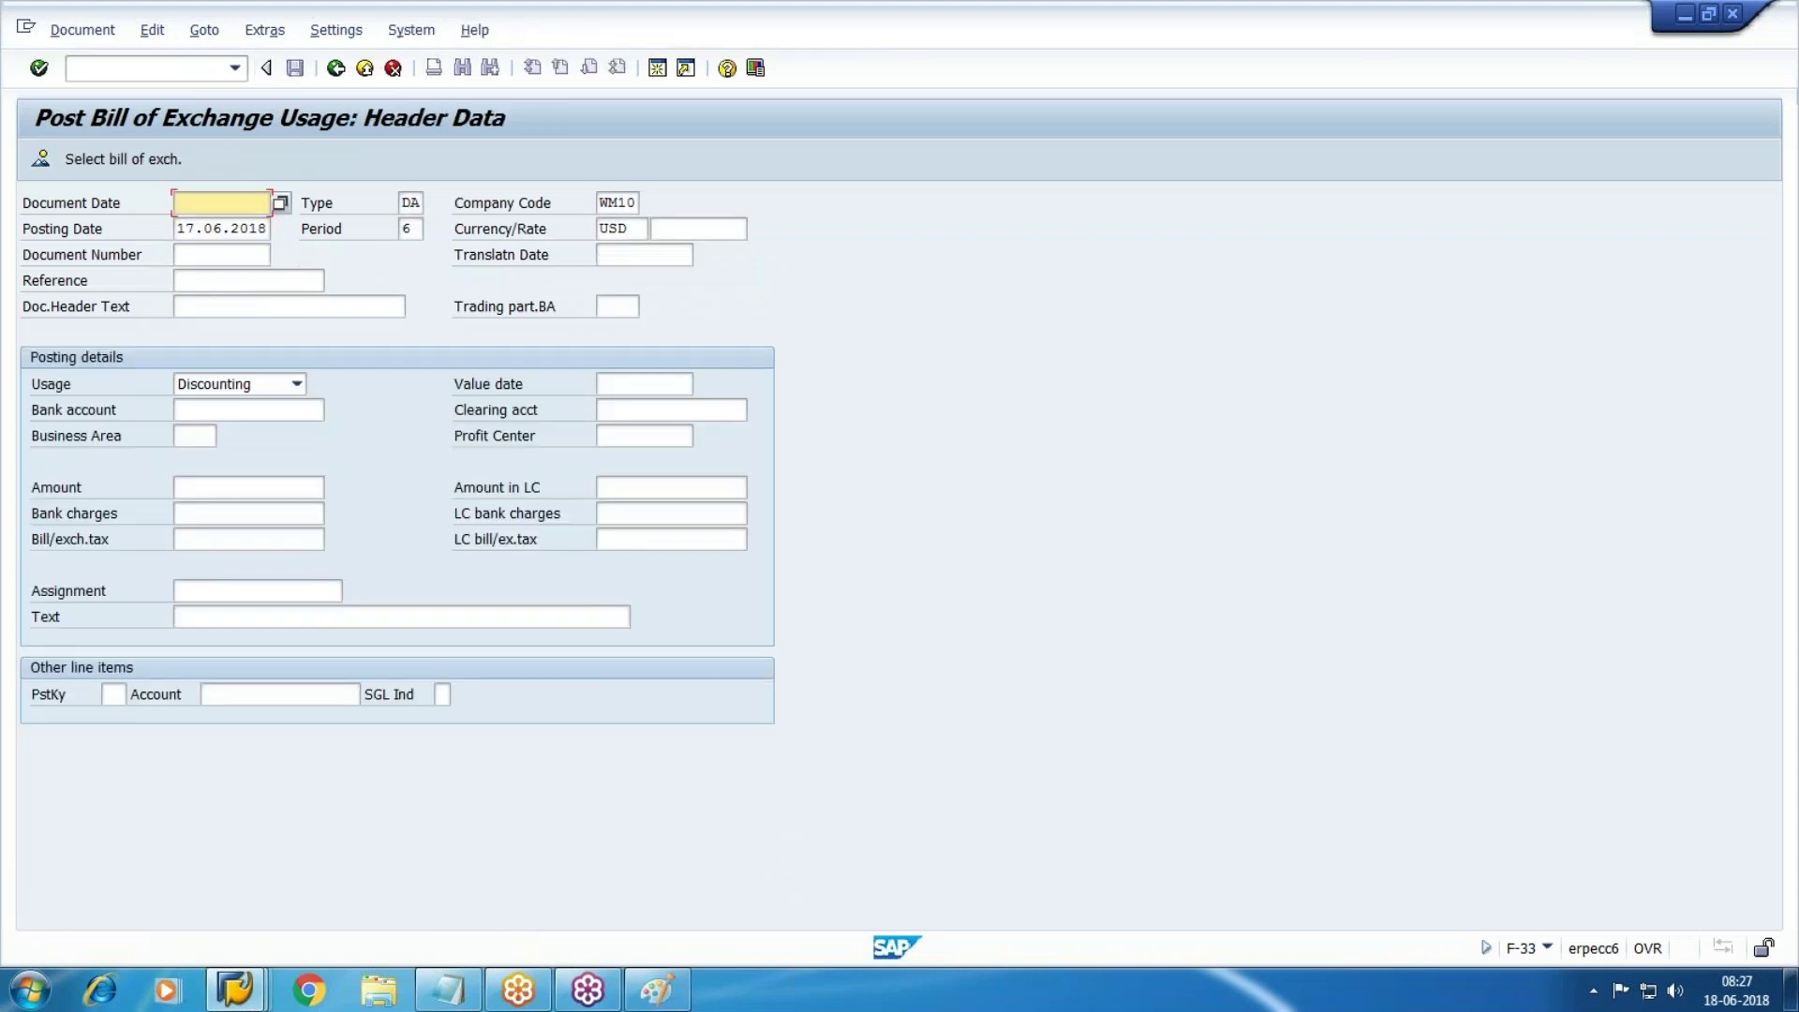
pyautogui.click(82, 30)
pyautogui.click(132, 145)
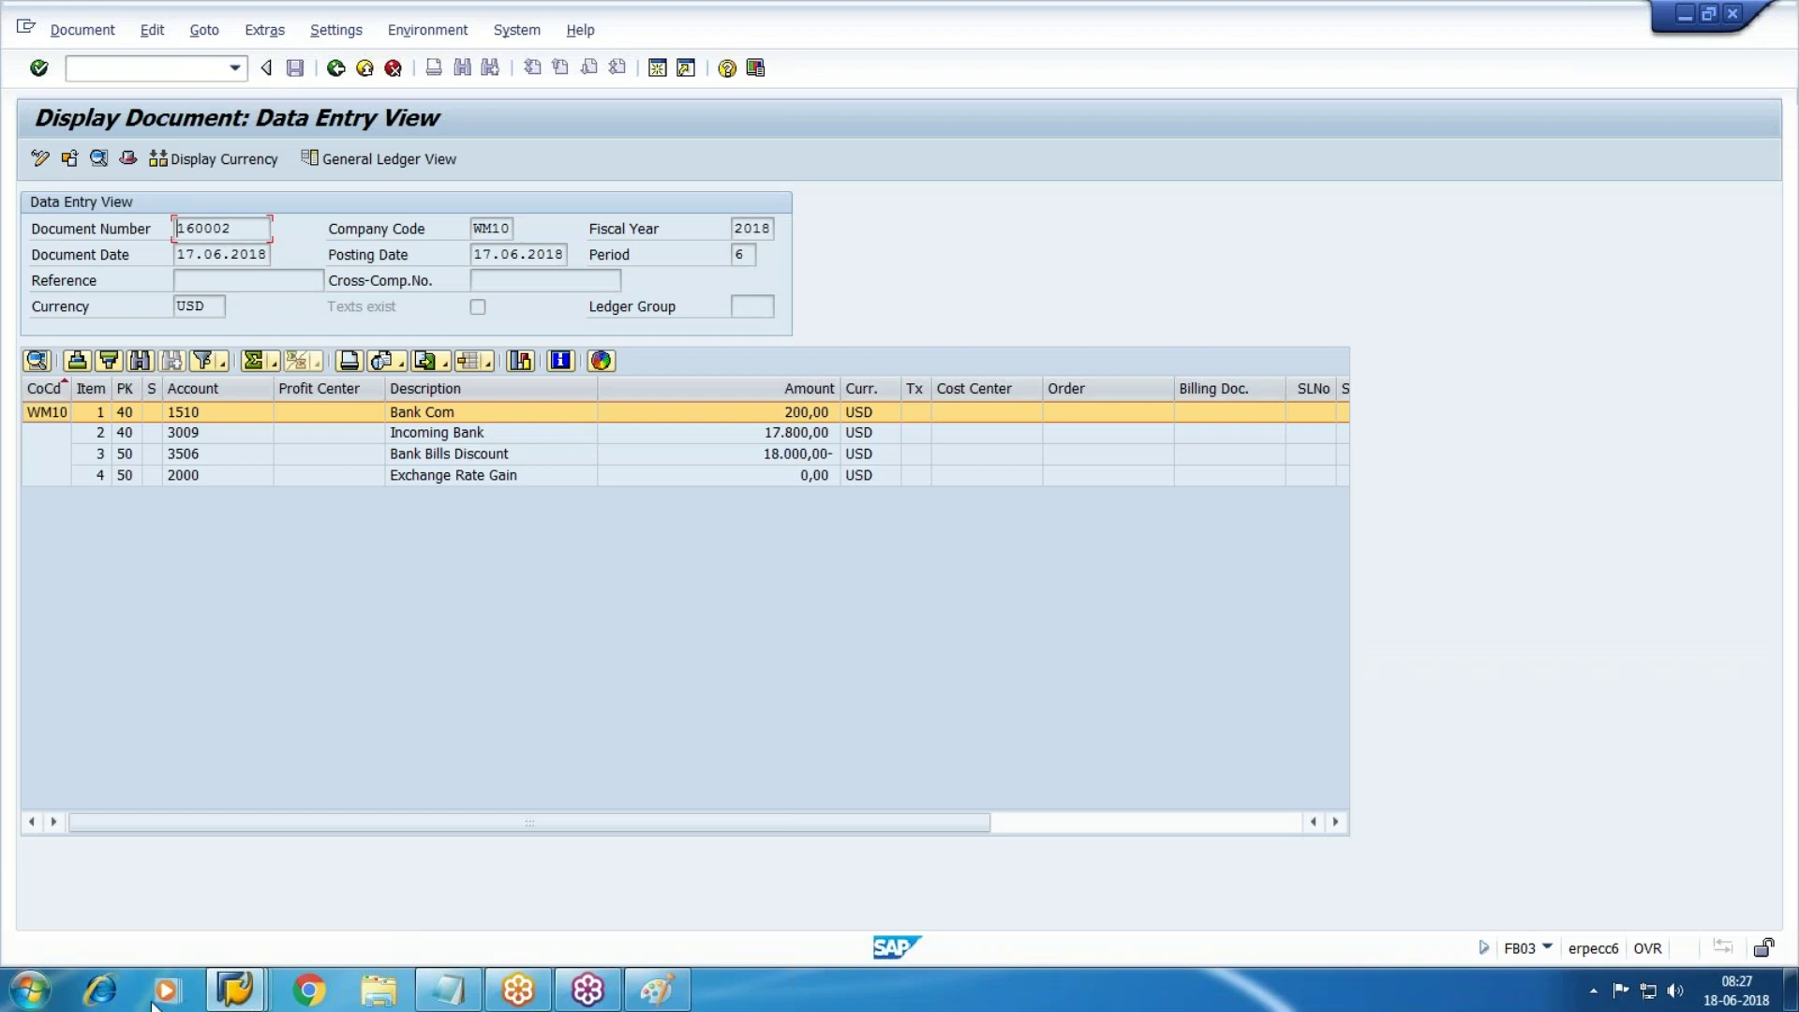
# In the G/L account line item session, return to the selection screen and remove accounts 3006 and 3008 from the G/L account selection
pyautogui.click(235, 989)
pyautogui.click(820, 897)
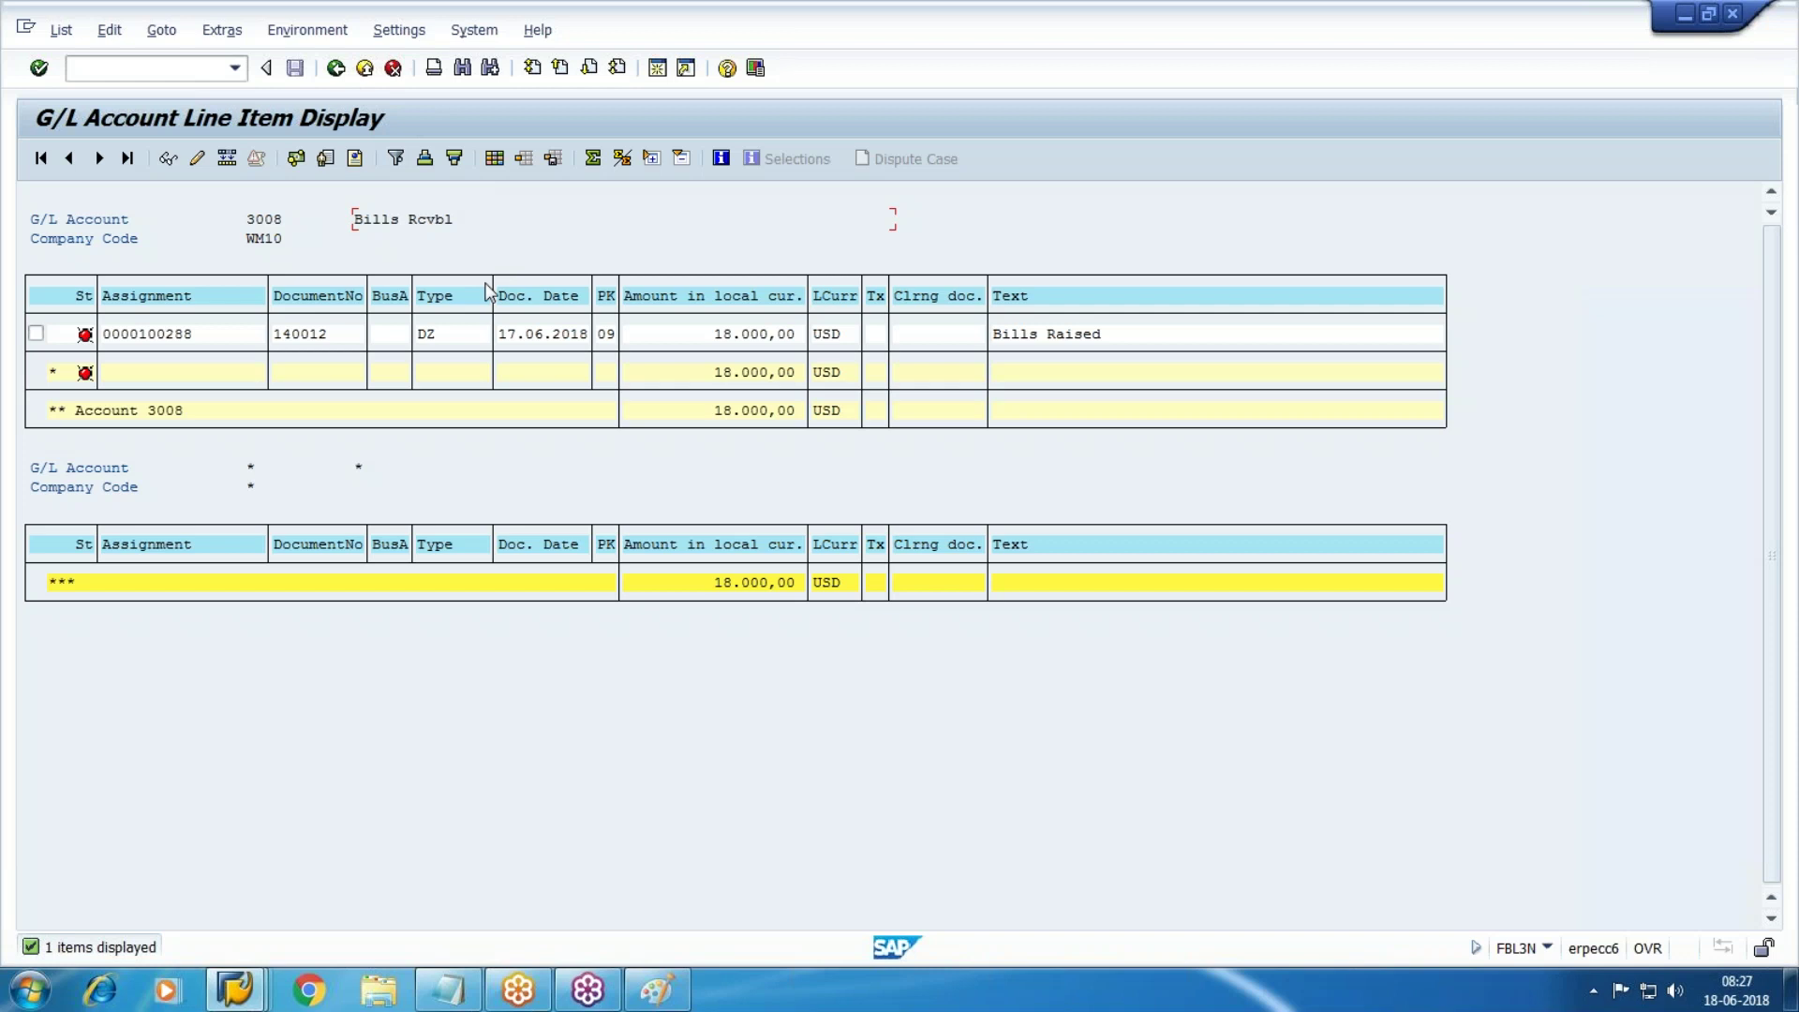
pyautogui.click(60, 29)
pyautogui.click(94, 90)
pyautogui.click(336, 68)
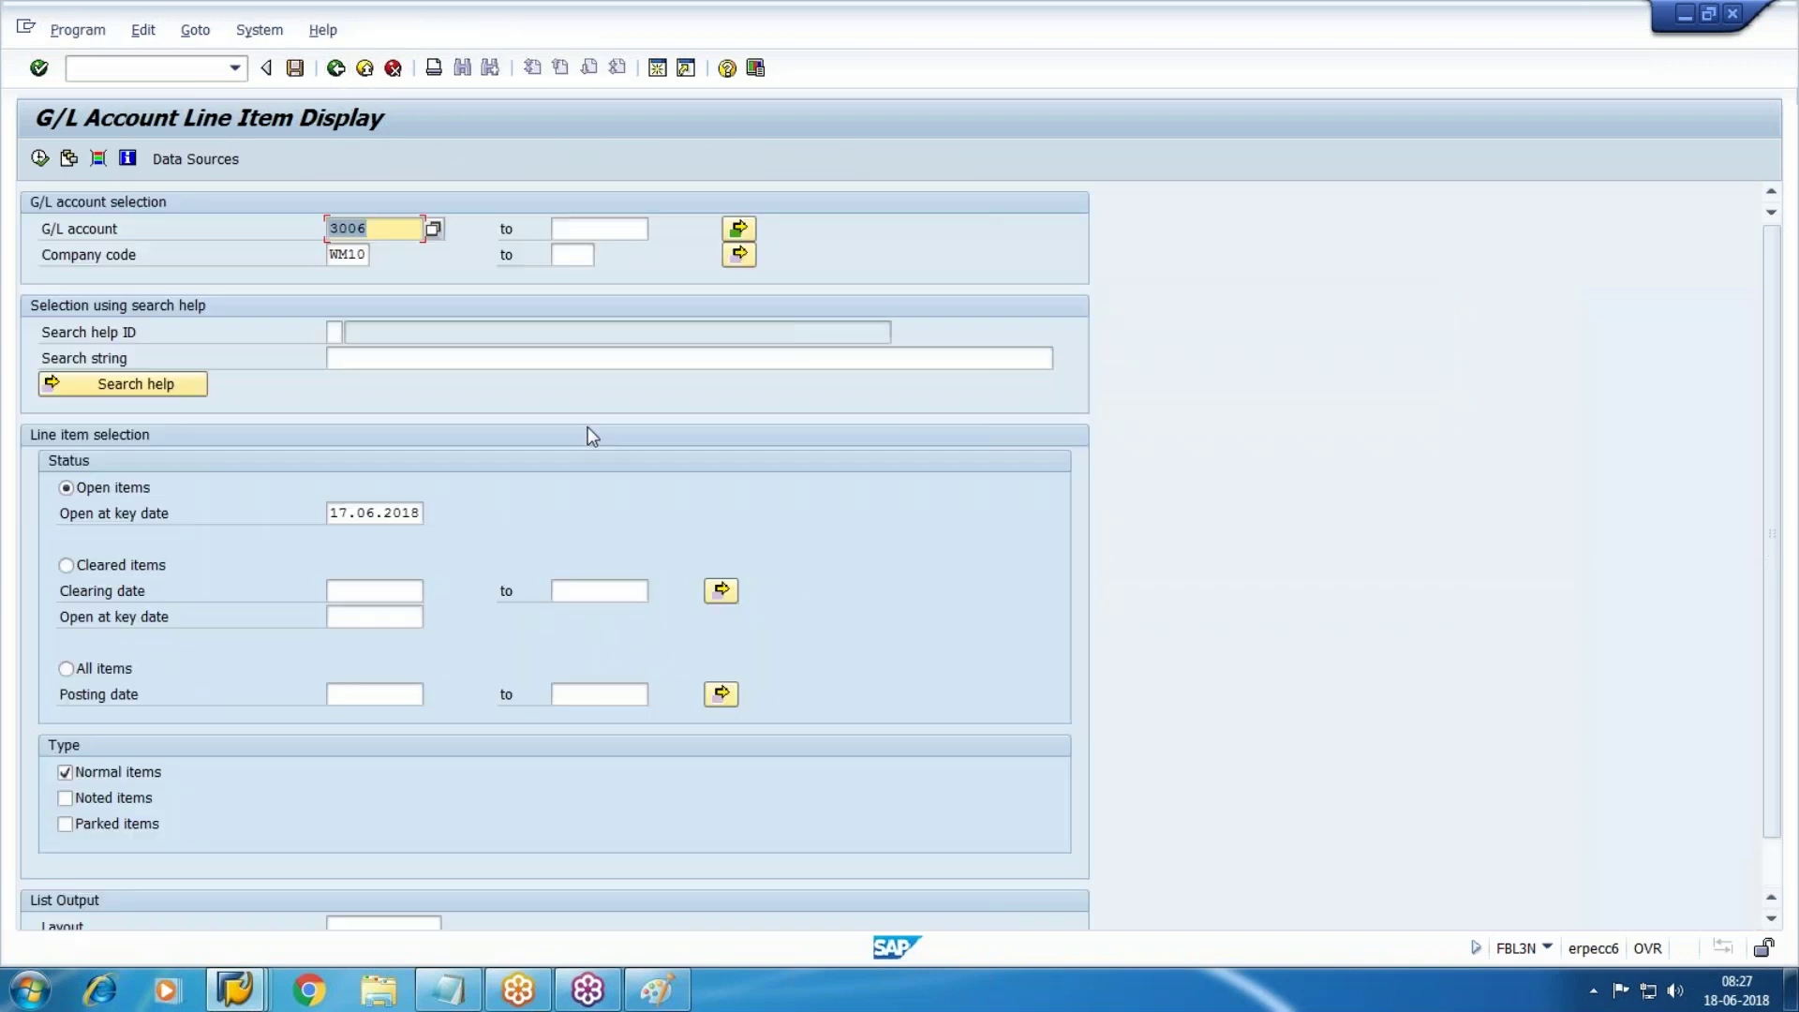
pyautogui.click(740, 229)
pyautogui.press('Delete')
pyautogui.press('Down')
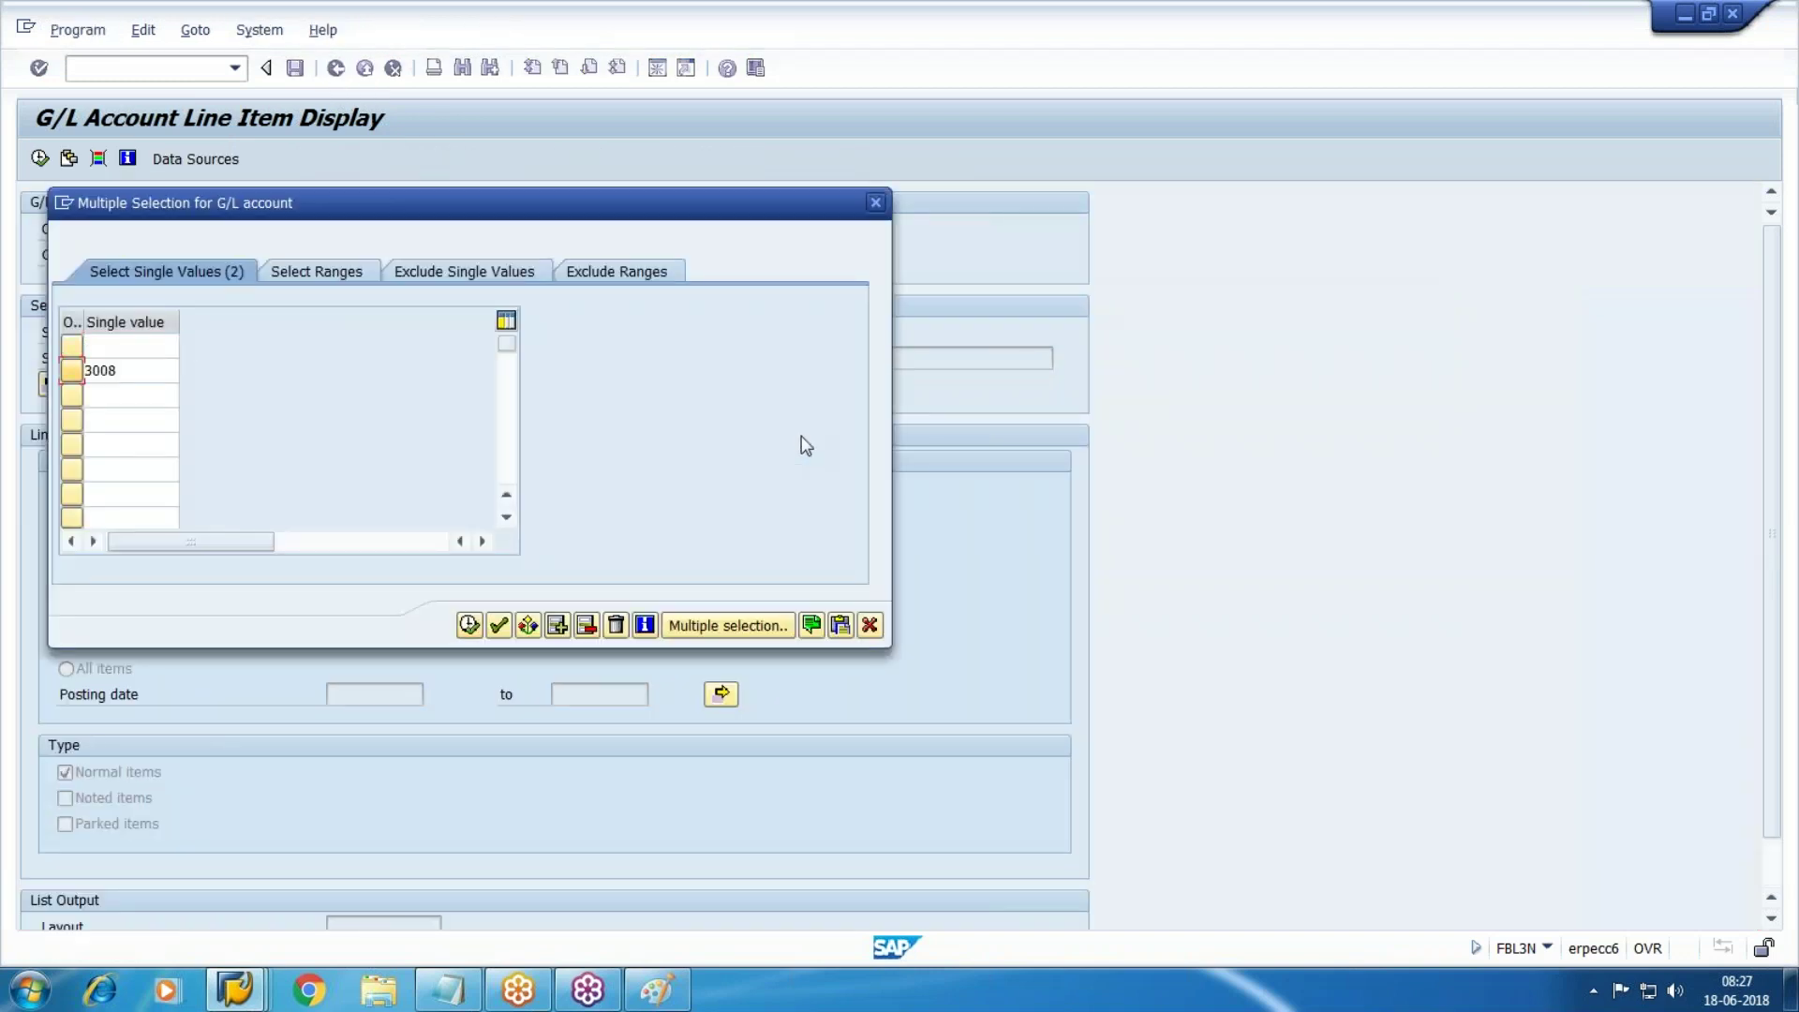
pyautogui.press('Delete')
pyautogui.click(497, 624)
# List all items of company code WM10 with posting date 17.06.2018 across every G/L account
pyautogui.click(94, 669)
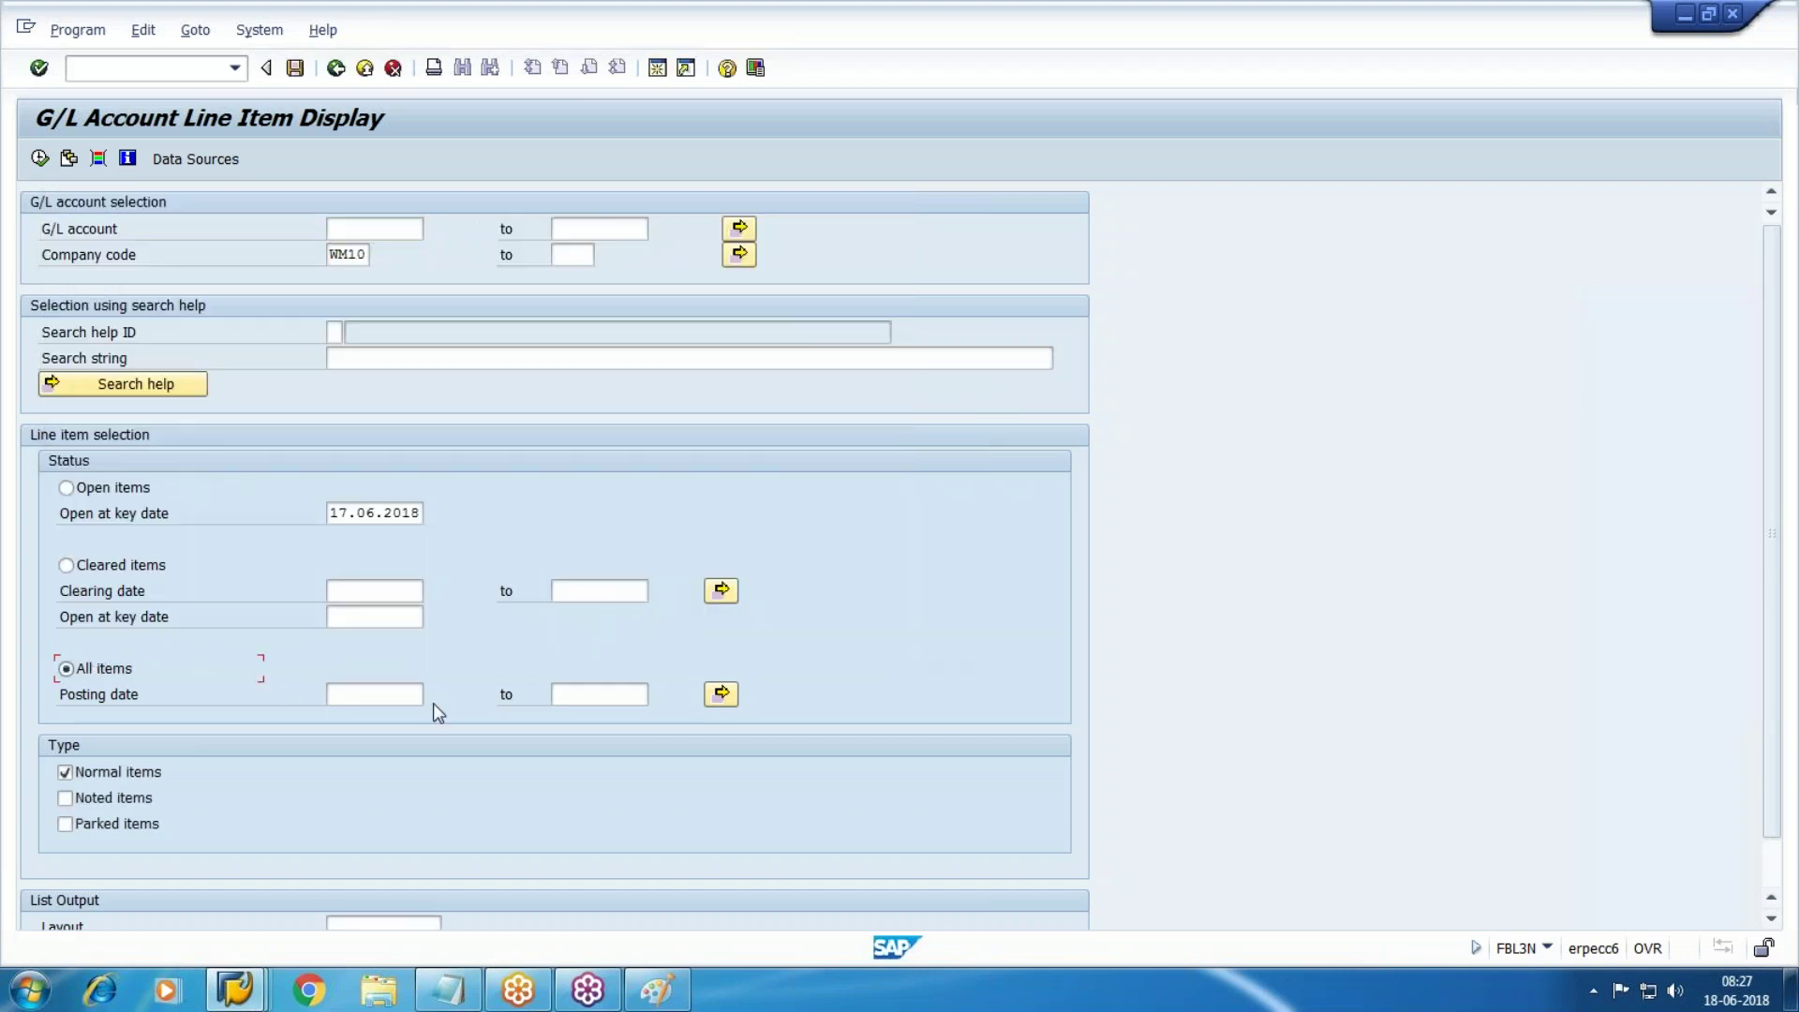
pyautogui.click(404, 698)
pyautogui.press('F4')
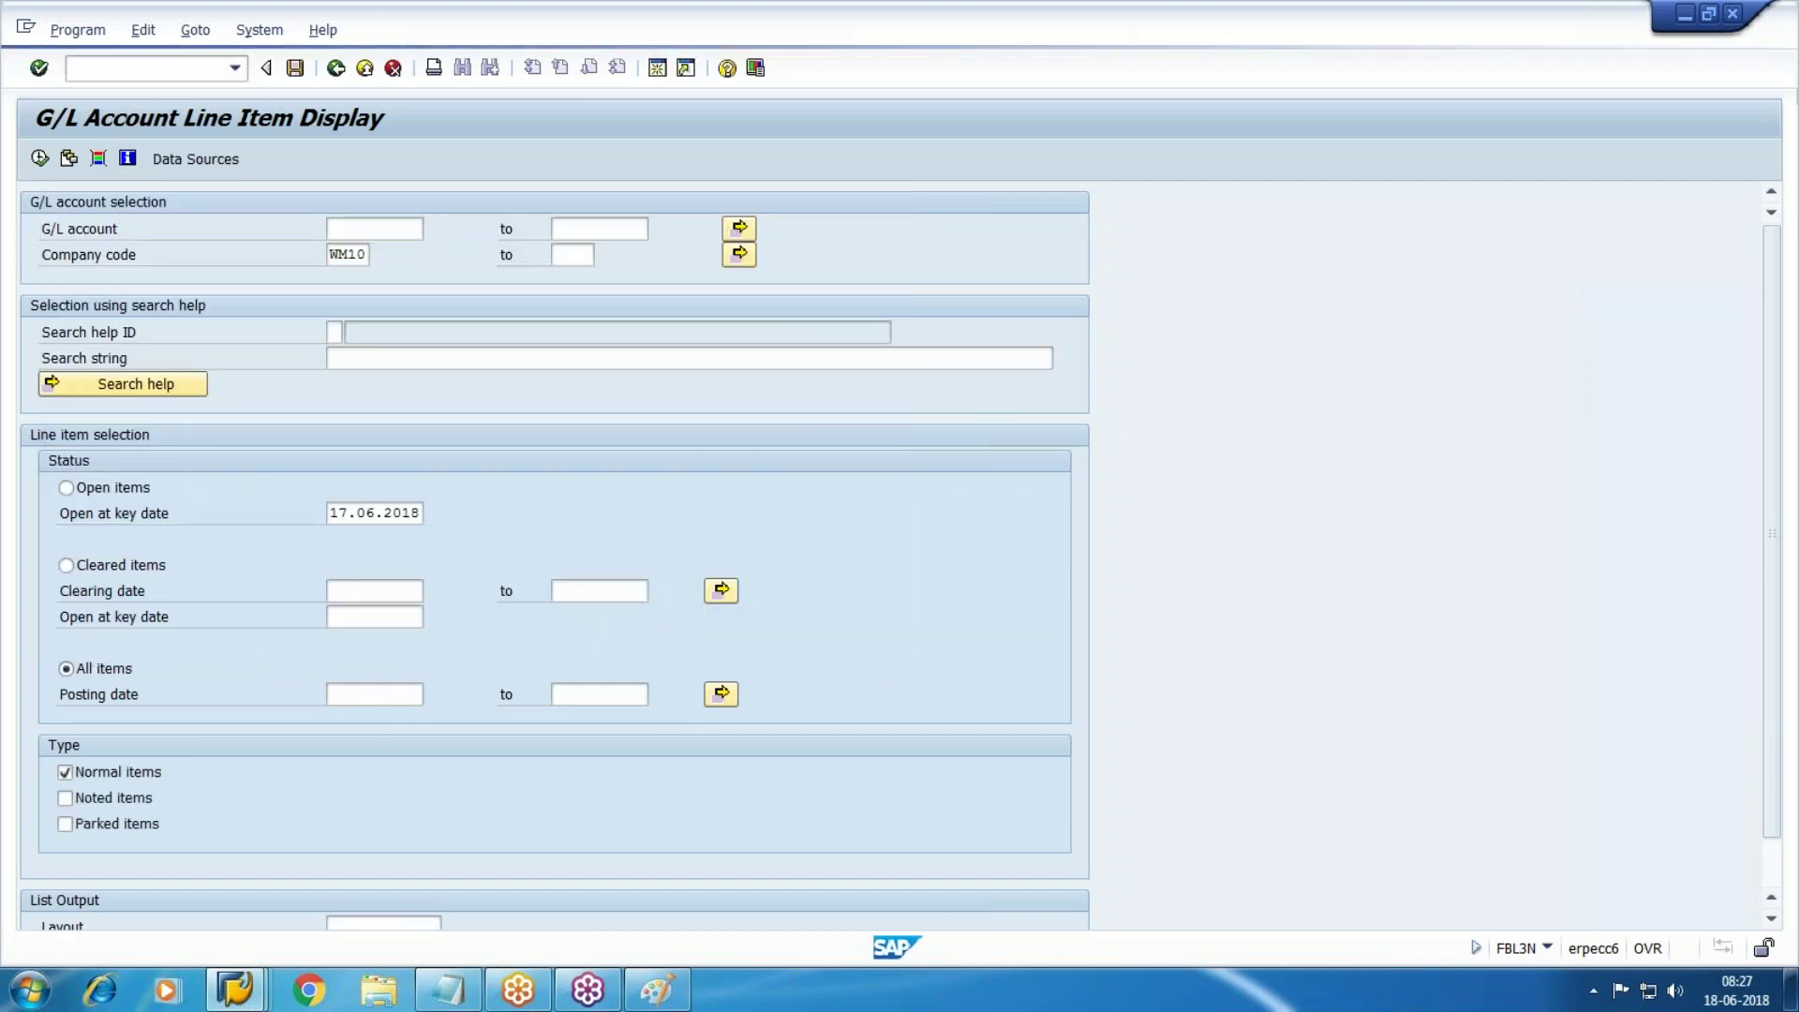
pyautogui.press('Return')
pyautogui.press('Tab')
pyautogui.write('17.06.2018')
pyautogui.press('F8')
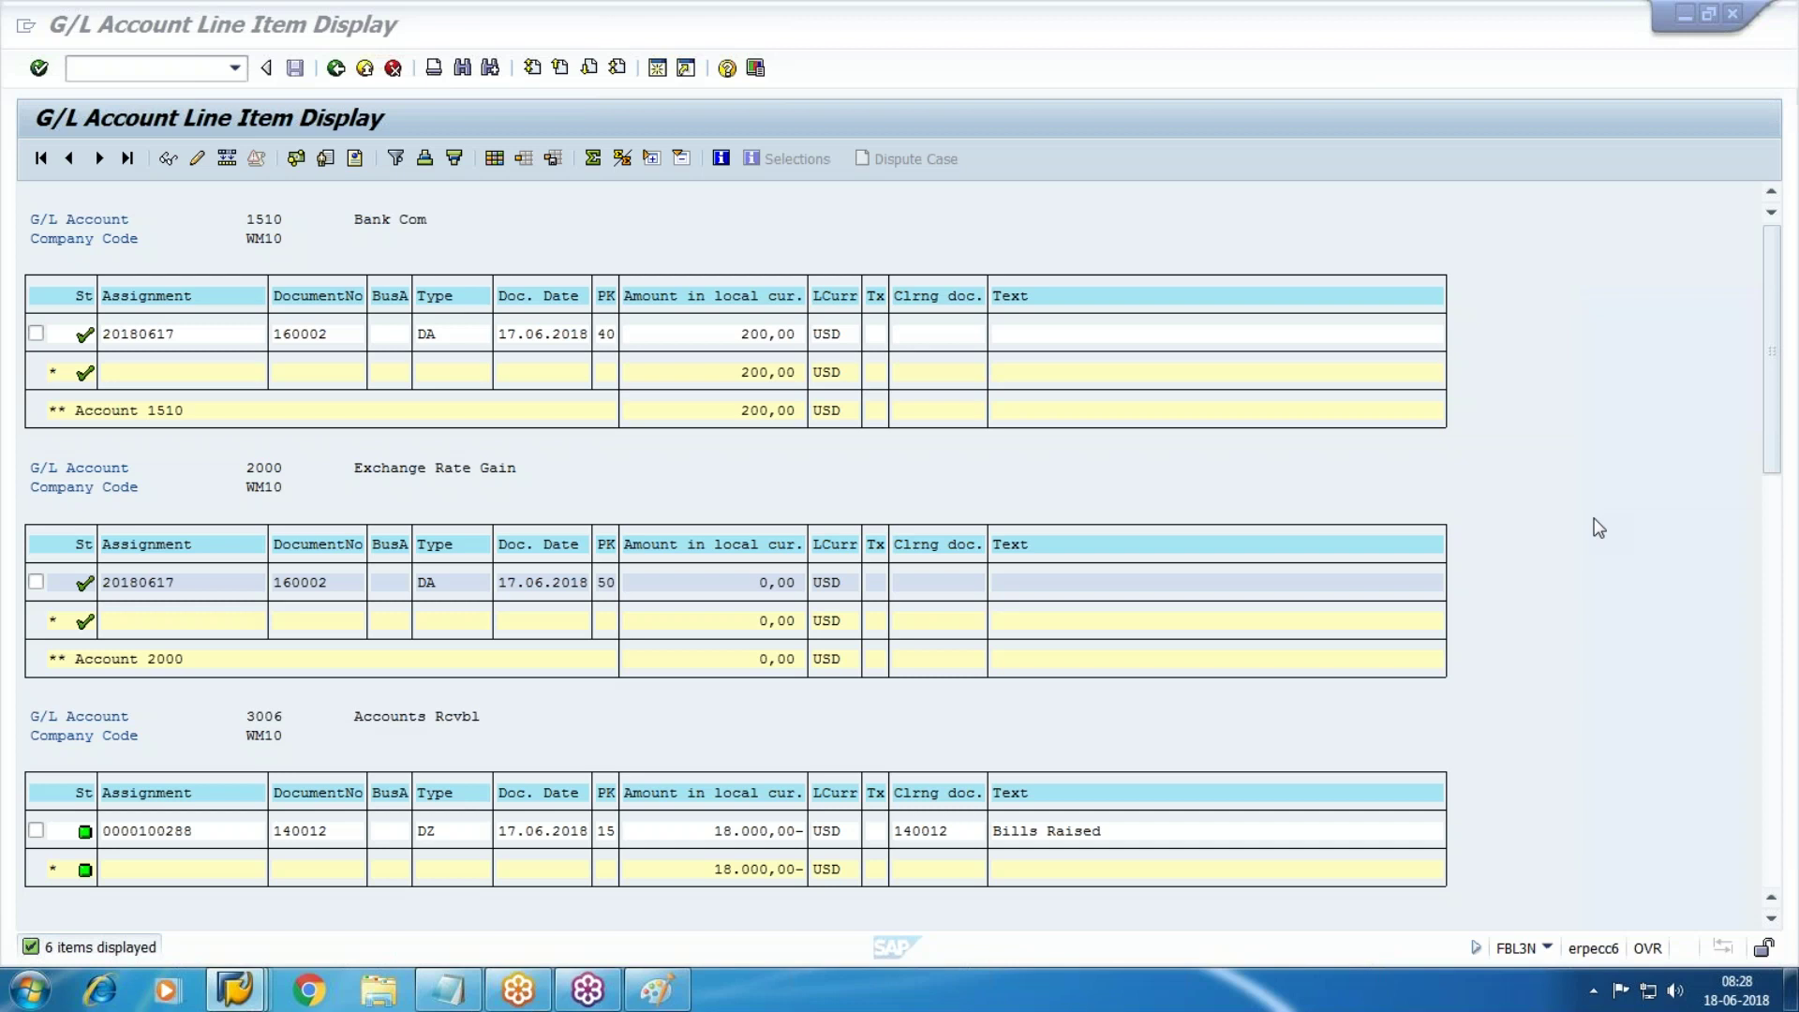
# Examine the day's line items per G/L account, including Bank Com, Accounts Rcvbl, Bills Rcvbl, Incoming Bank and Bank Bills Discount
pyautogui.moveTo(129, 343); pyautogui.dragTo(944, 349)
pyautogui.hotkey('ctrl', 'c')
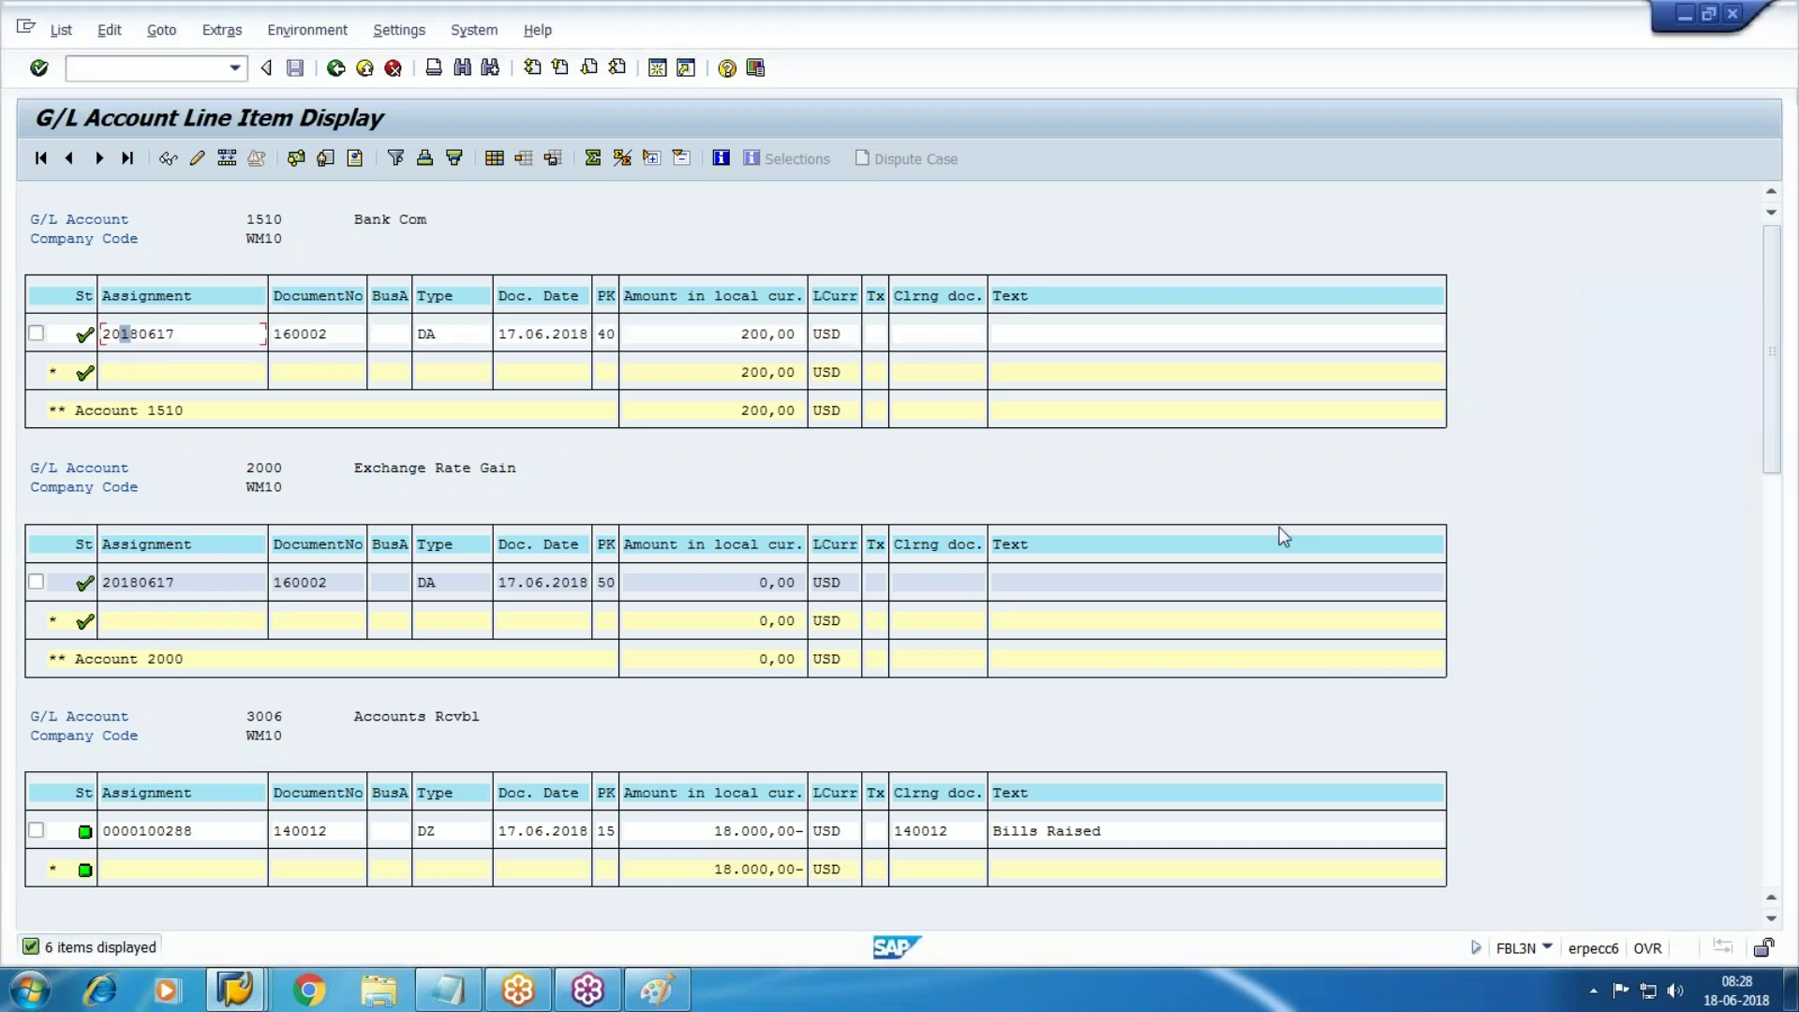
pyautogui.scroll(-1, 909, 672)
pyautogui.scroll(-5, 902, 672)
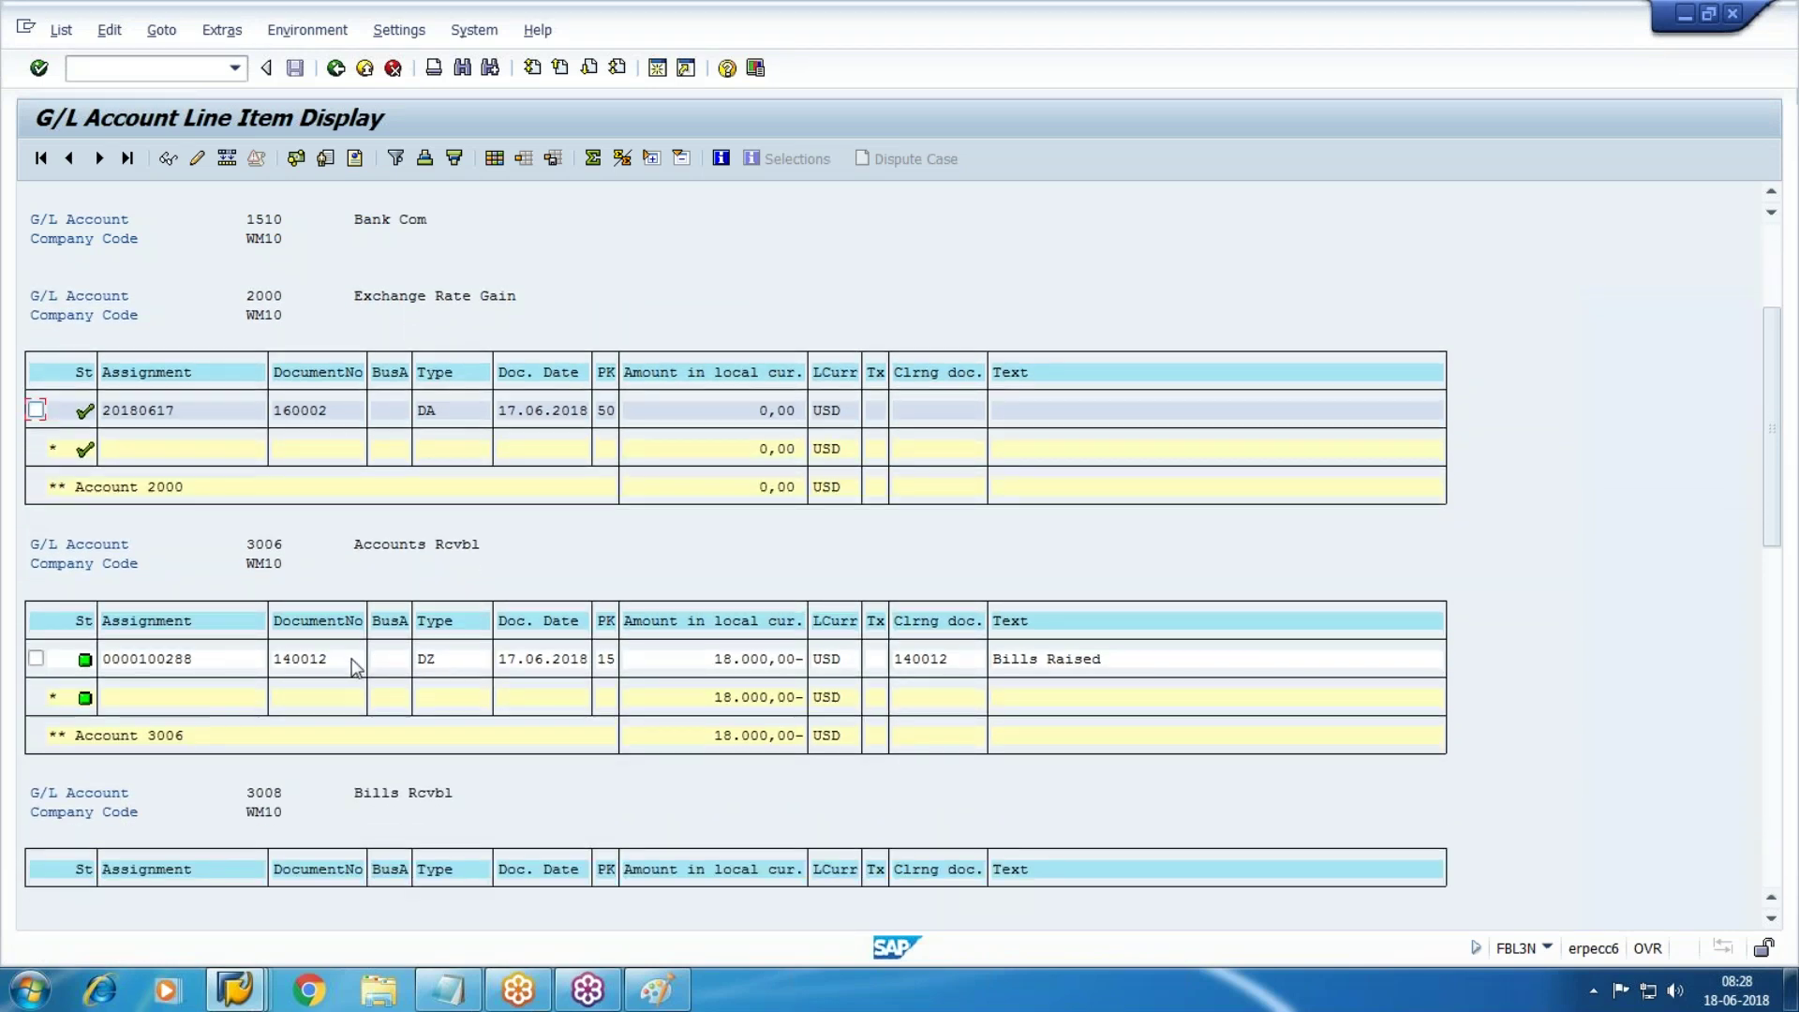
pyautogui.scroll(-5, 354, 667)
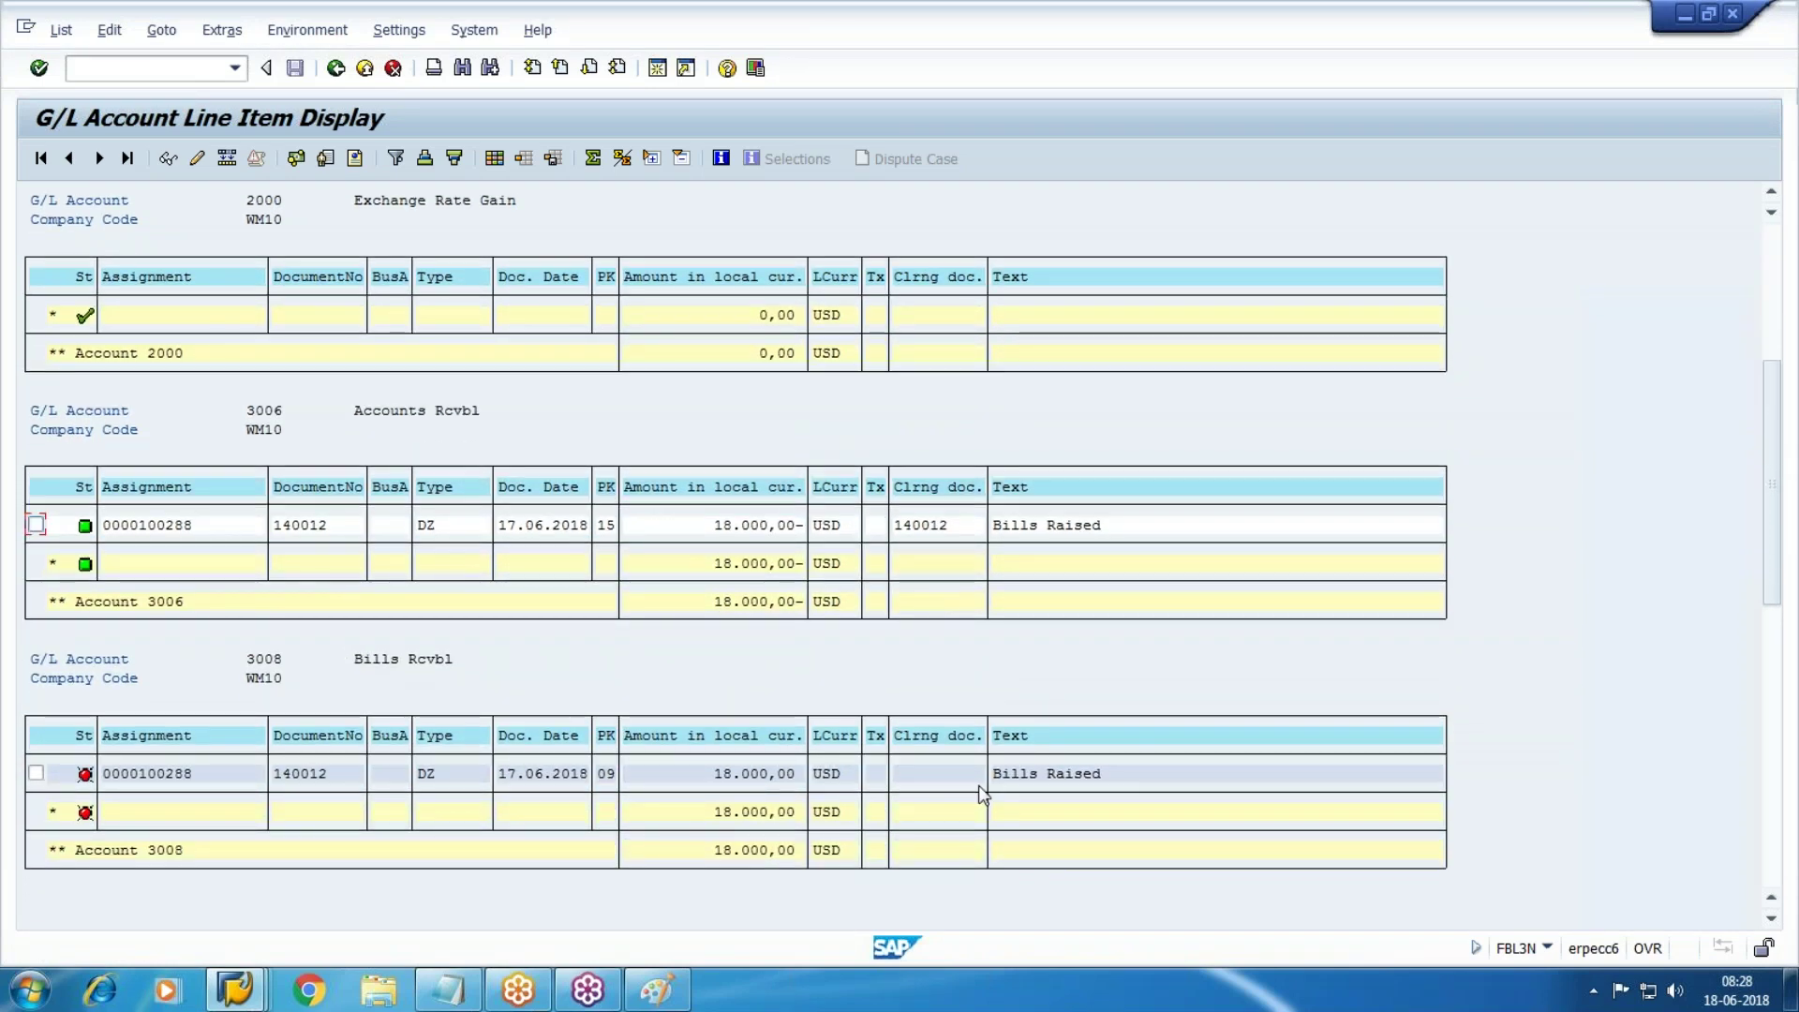
pyautogui.scroll(-2, 937, 750)
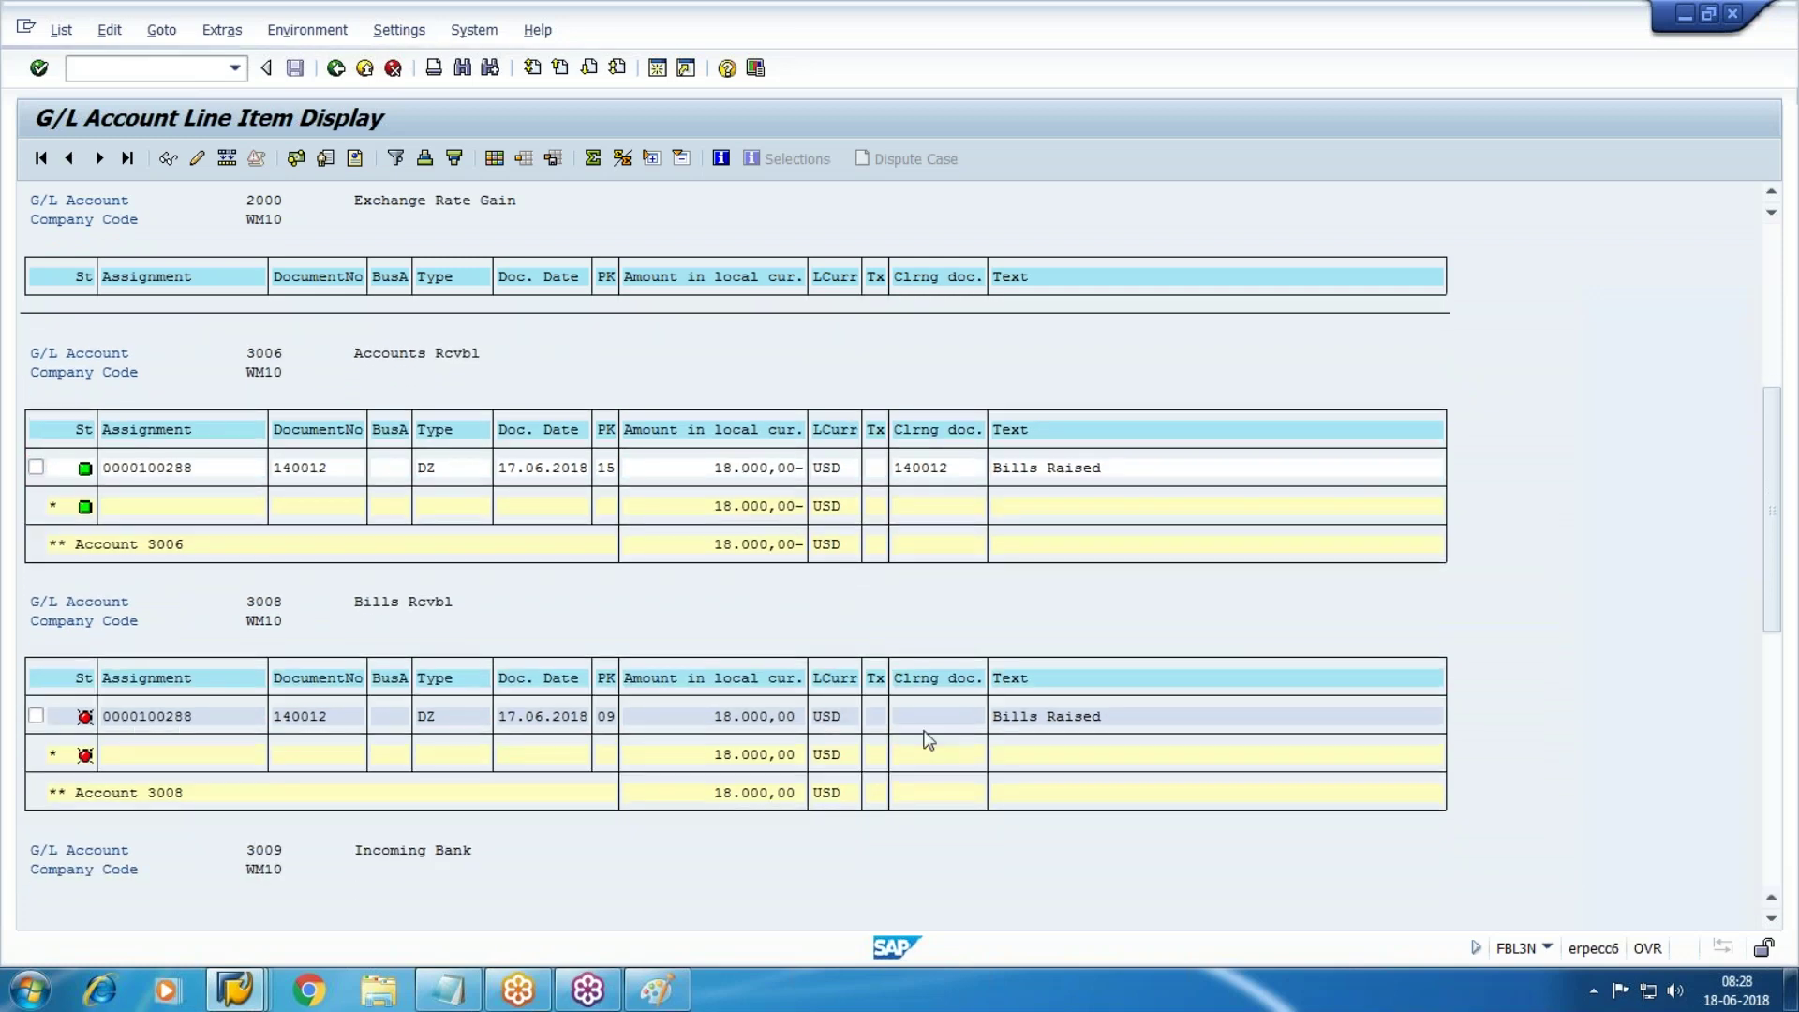
pyautogui.scroll(-3, 1615, 566)
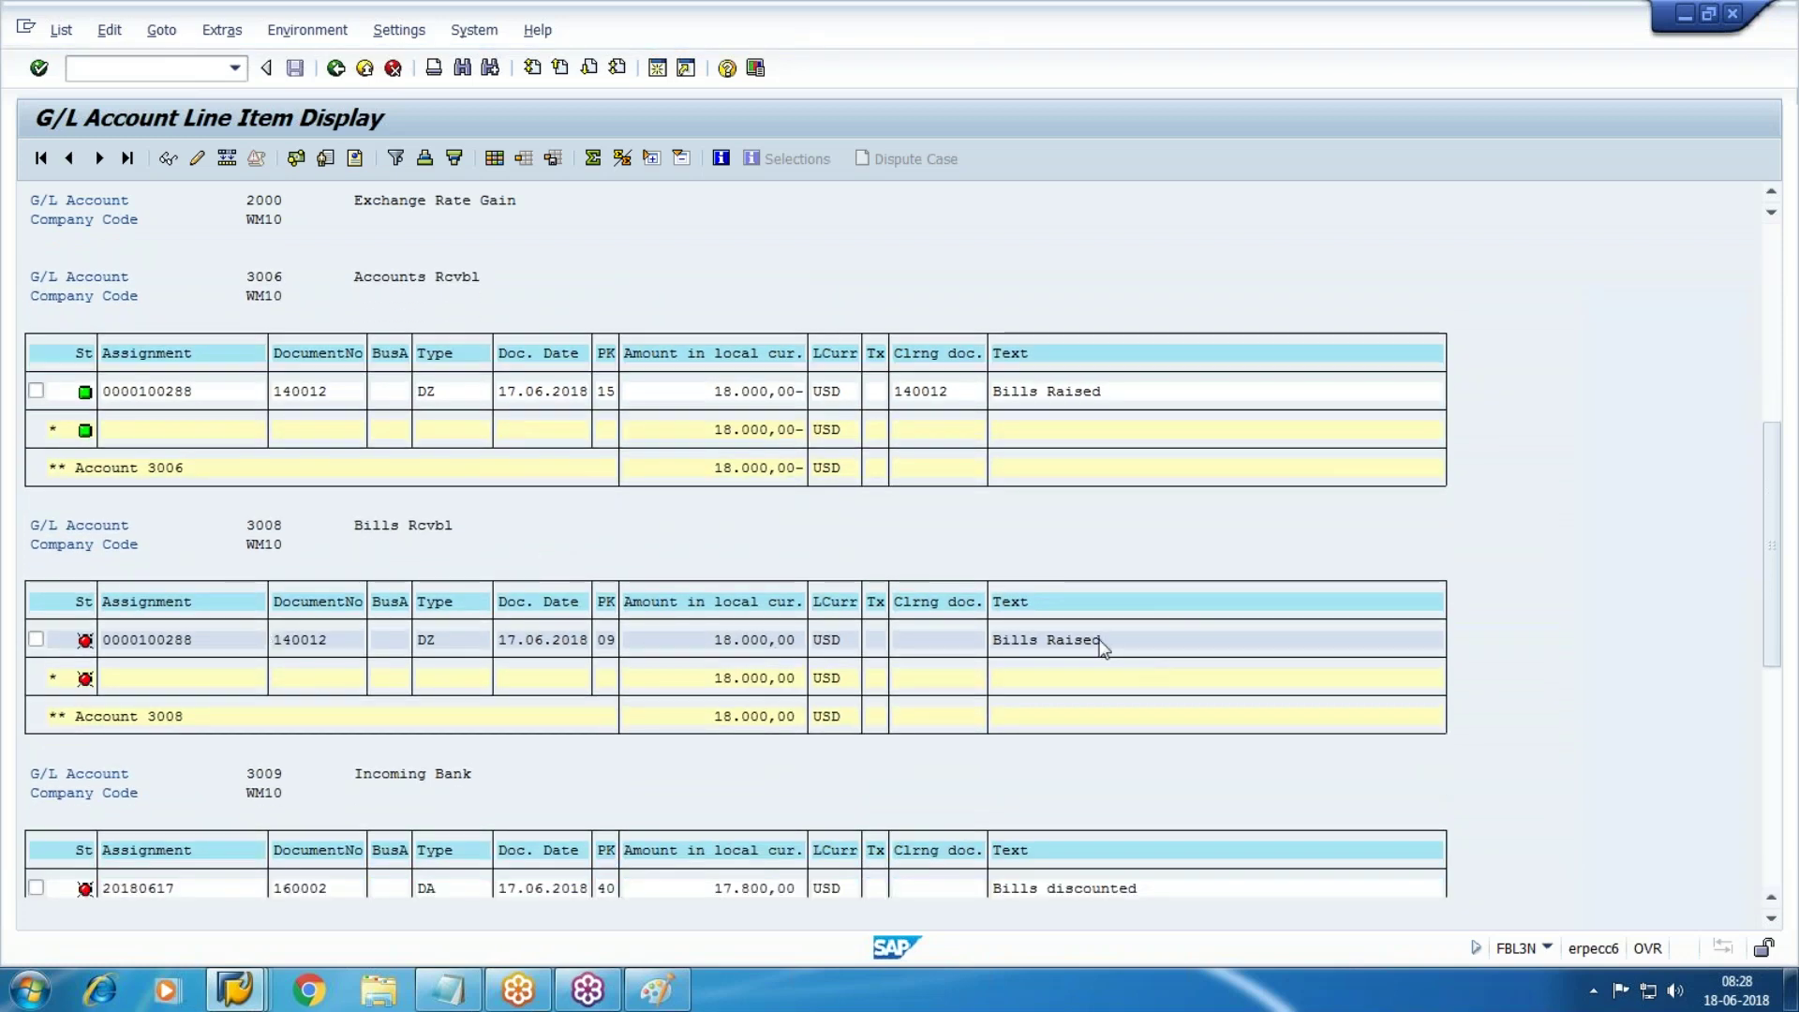
pyautogui.scroll(-3, 1101, 647)
pyautogui.scroll(-4, 1090, 642)
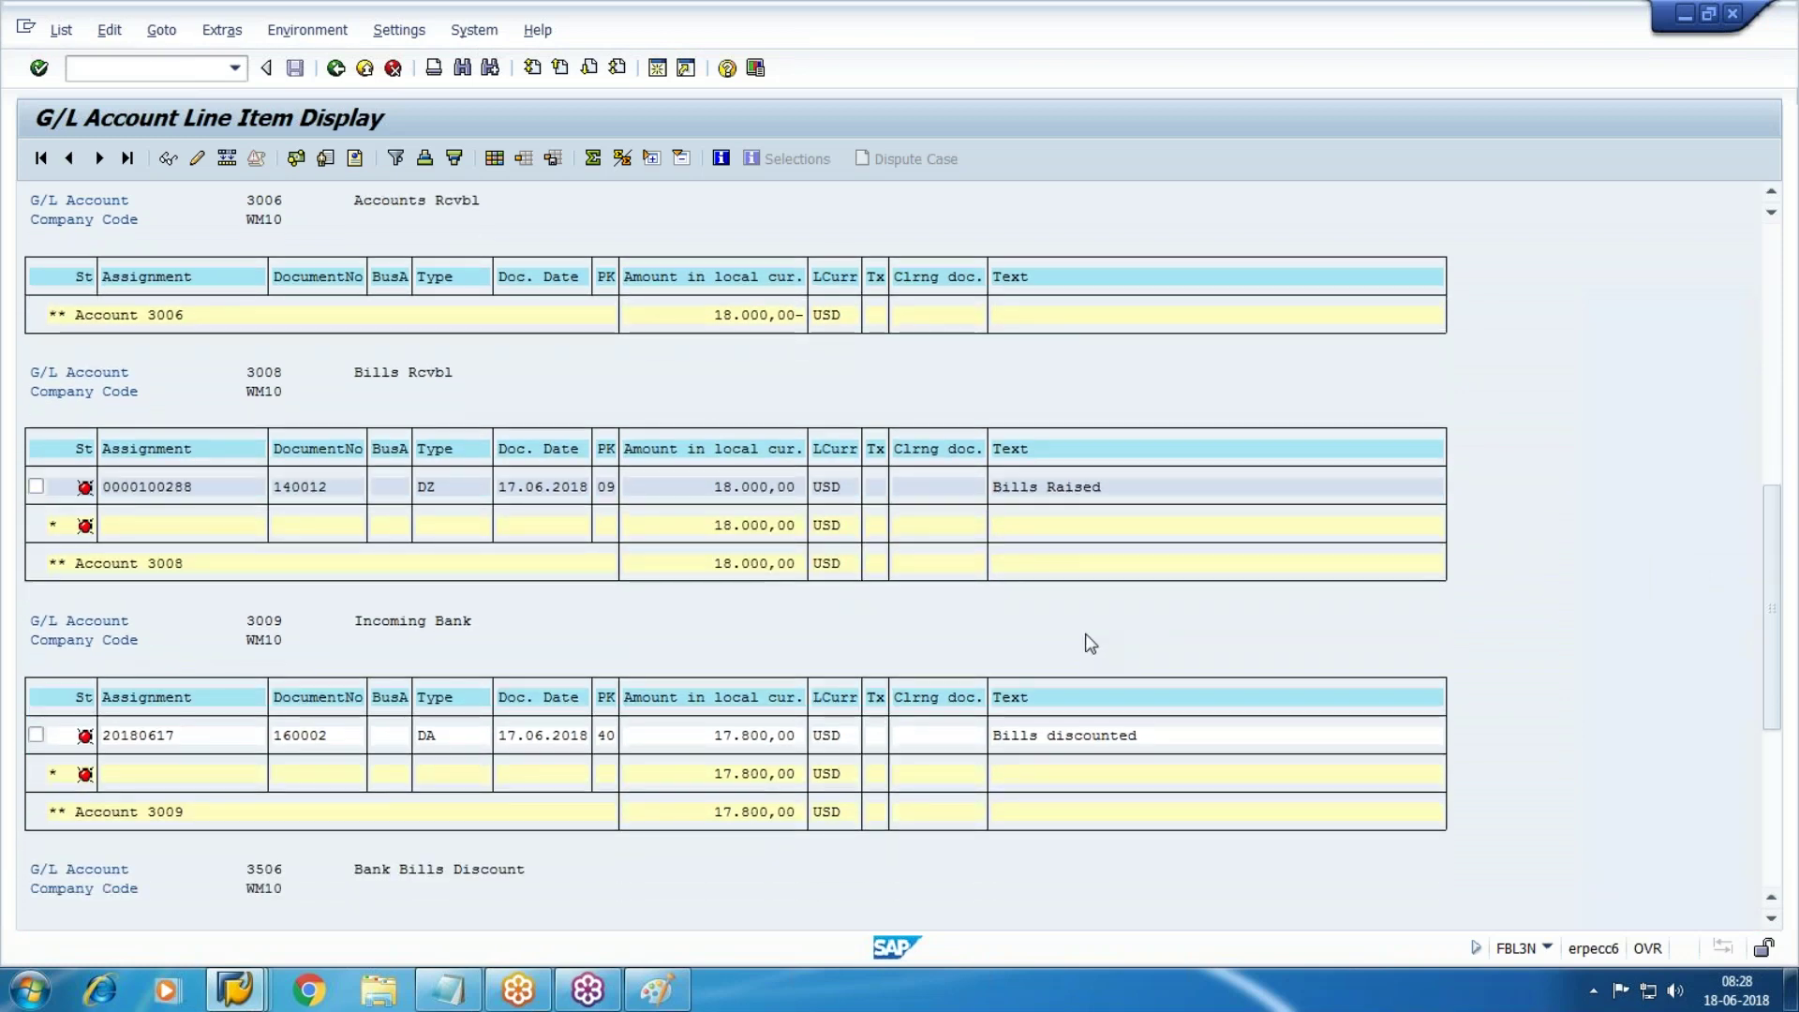
pyautogui.scroll(-4, 1090, 637)
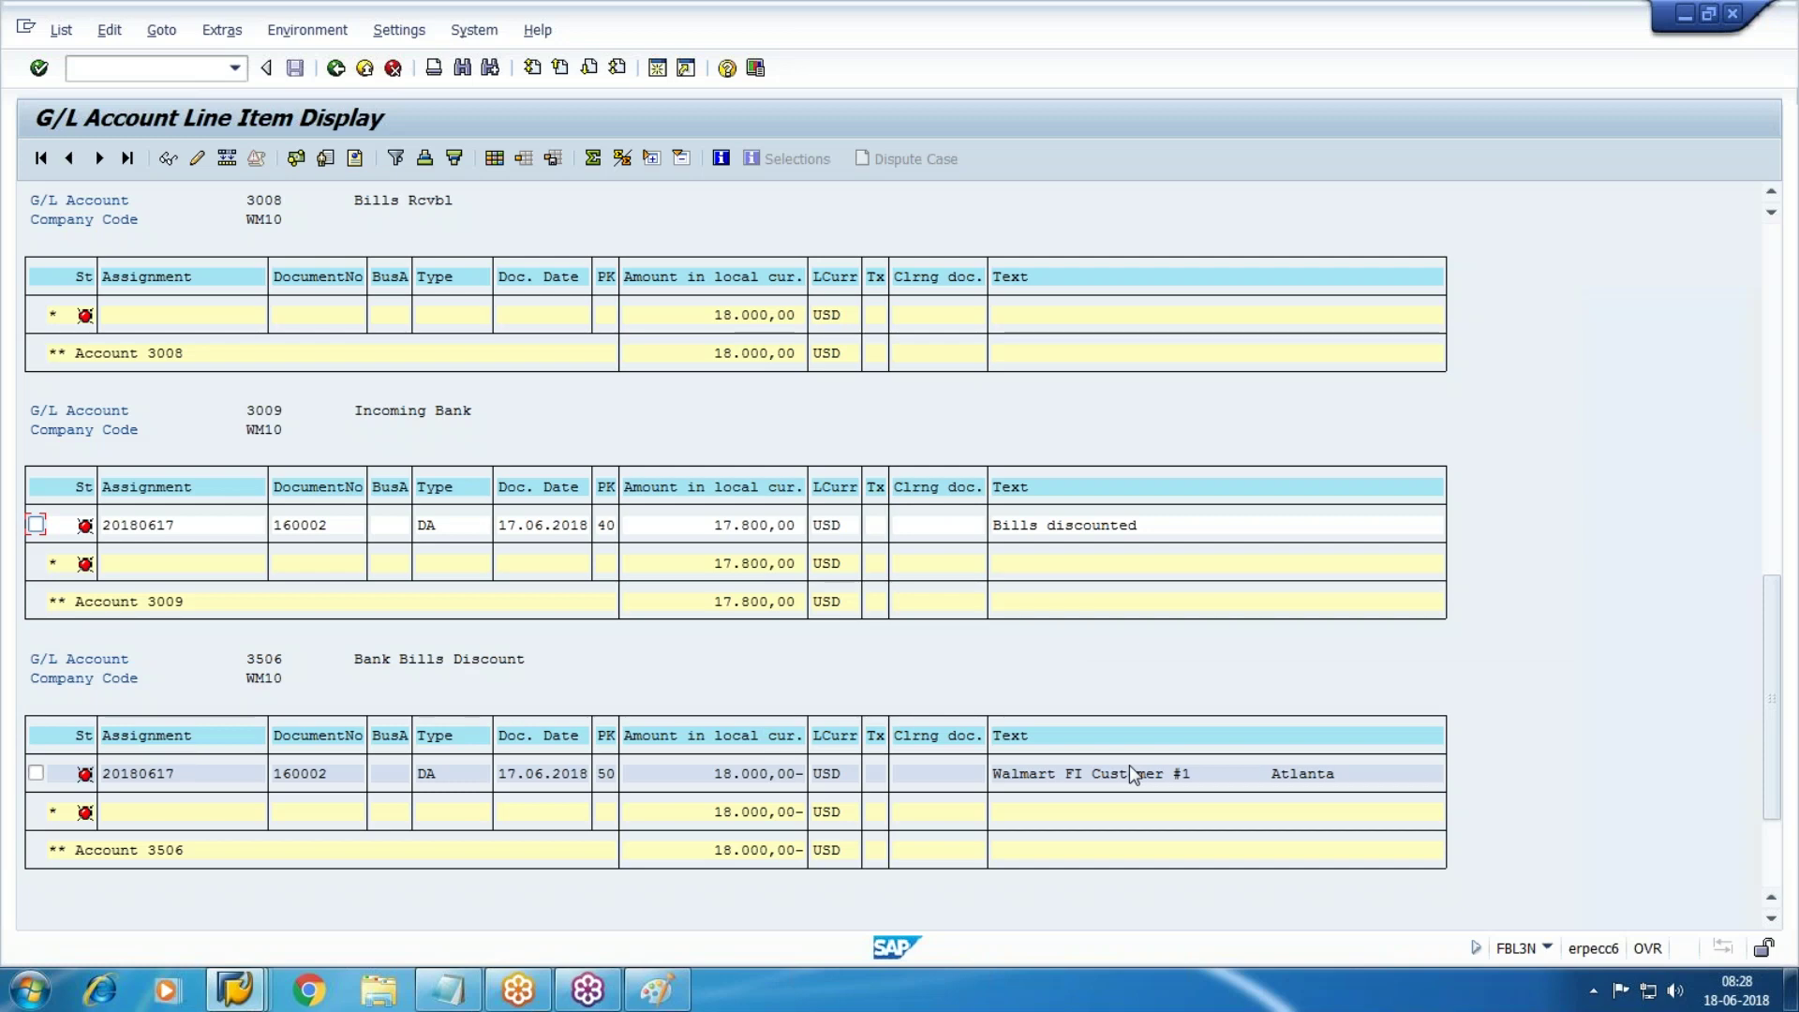
pyautogui.moveTo(312, 793); pyautogui.dragTo(1312, 797)
pyautogui.scroll(2, 1162, 717)
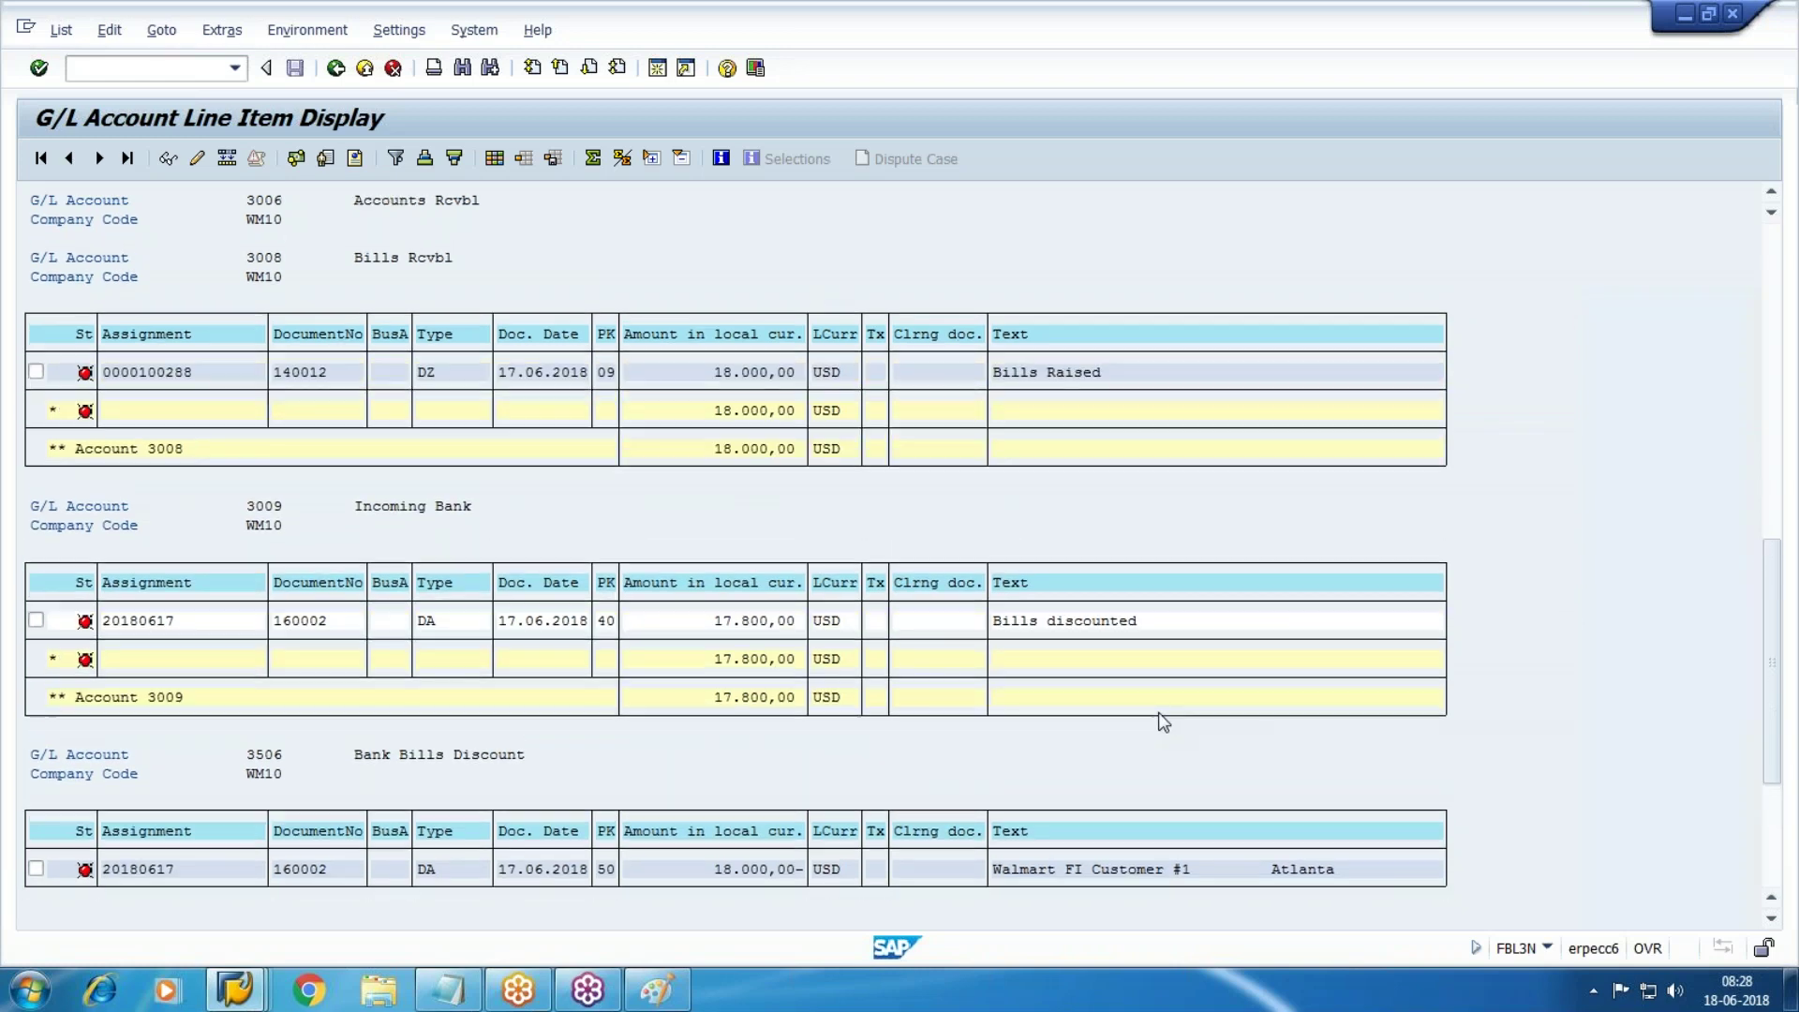
pyautogui.scroll(1, 1162, 721)
pyautogui.click(473, 441)
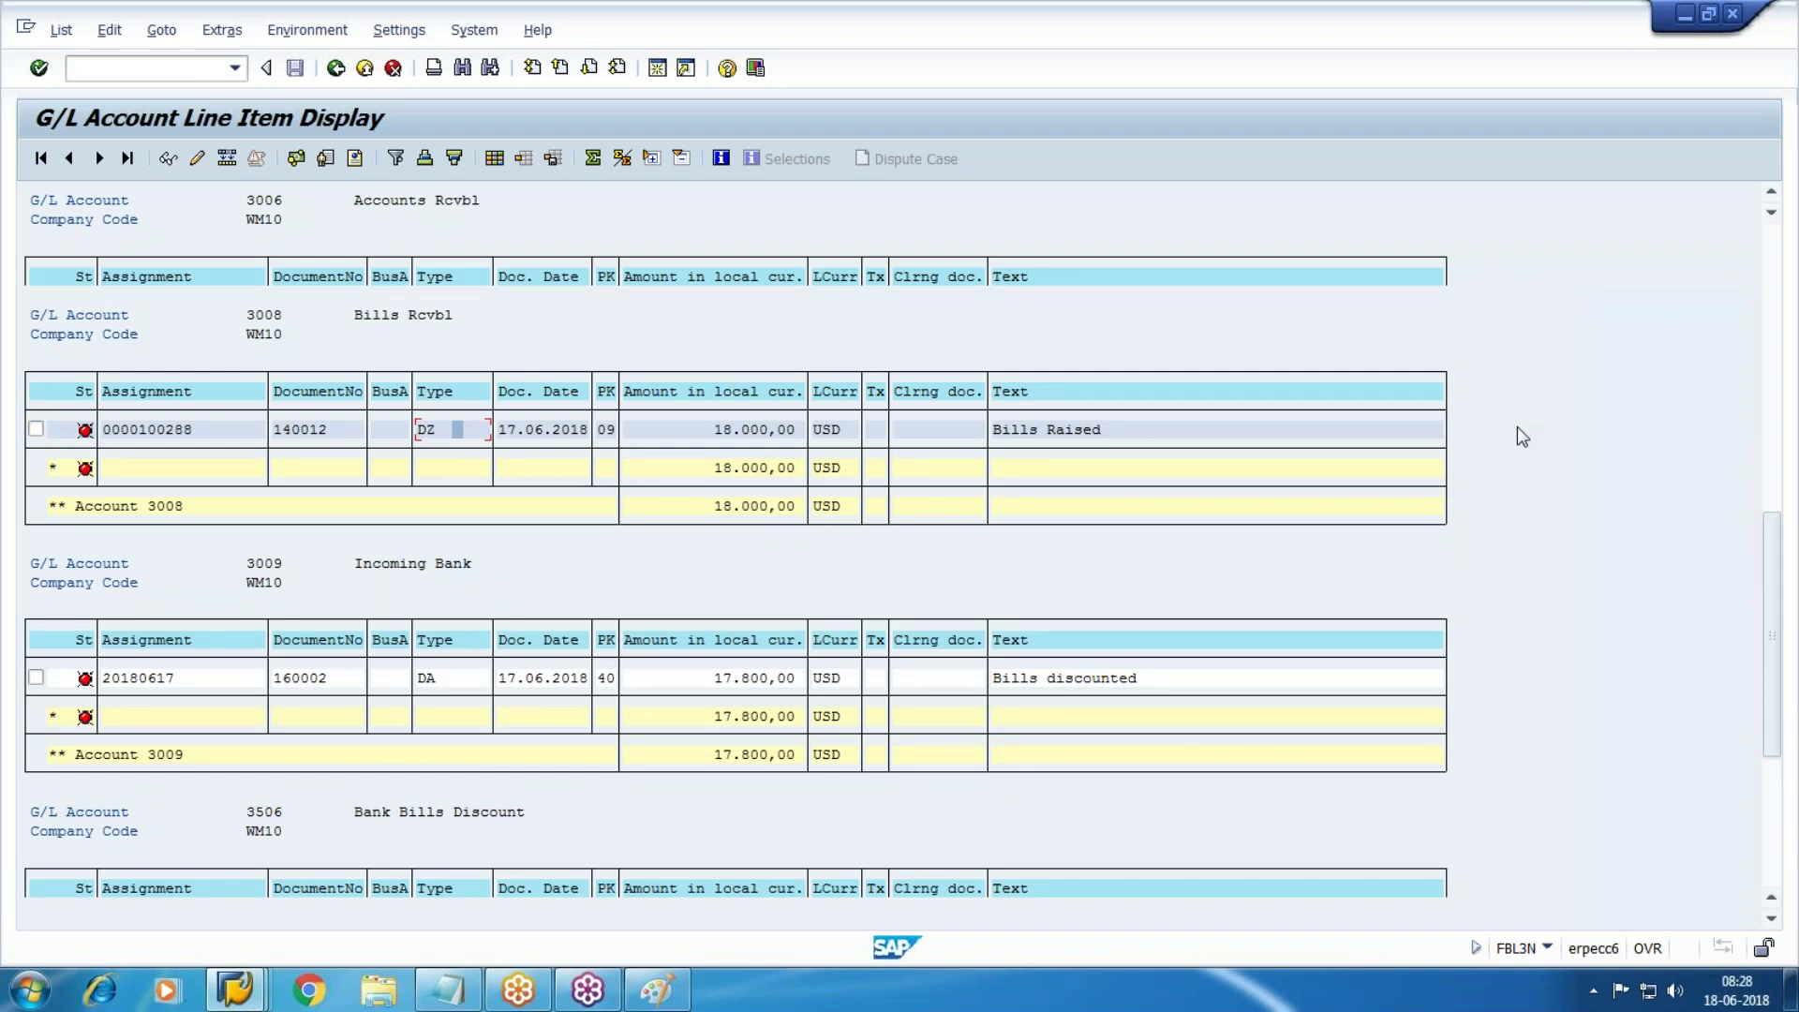
pyautogui.click(246, 433)
# Switch to the session displaying the posted document and start transaction F-20 for reversing the bill liability
pyautogui.click(234, 988)
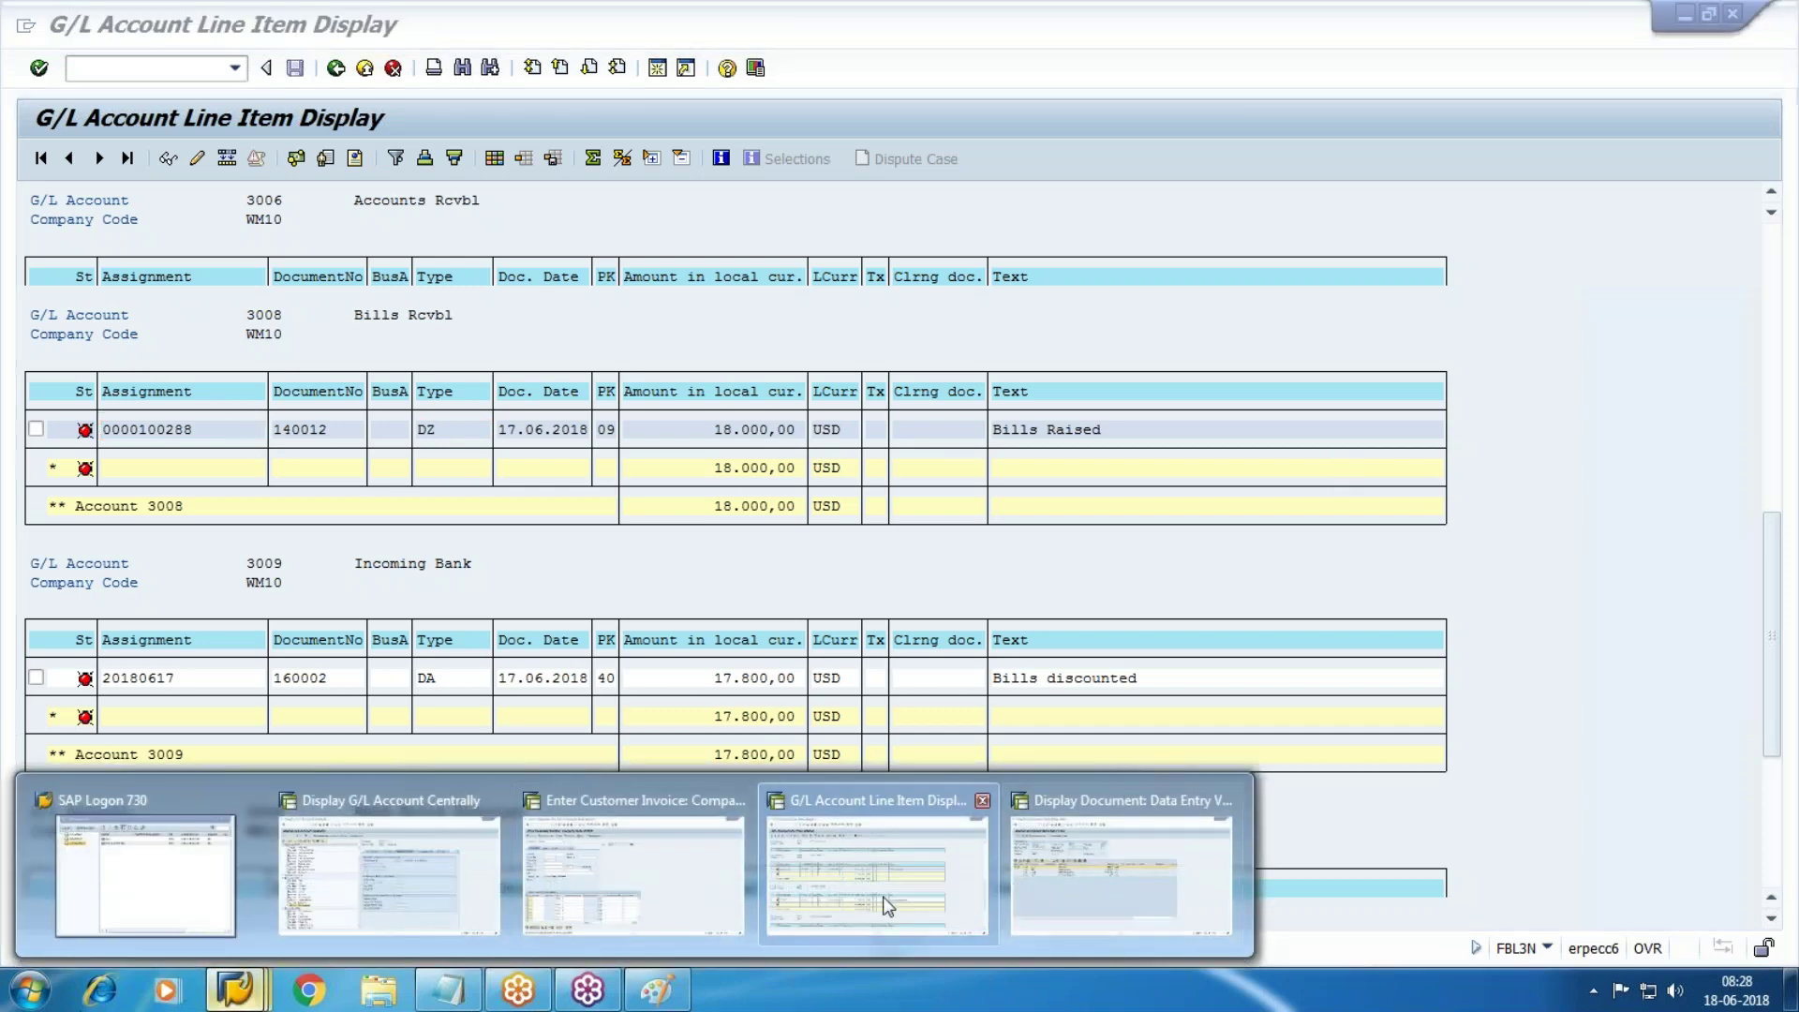
pyautogui.click(1115, 895)
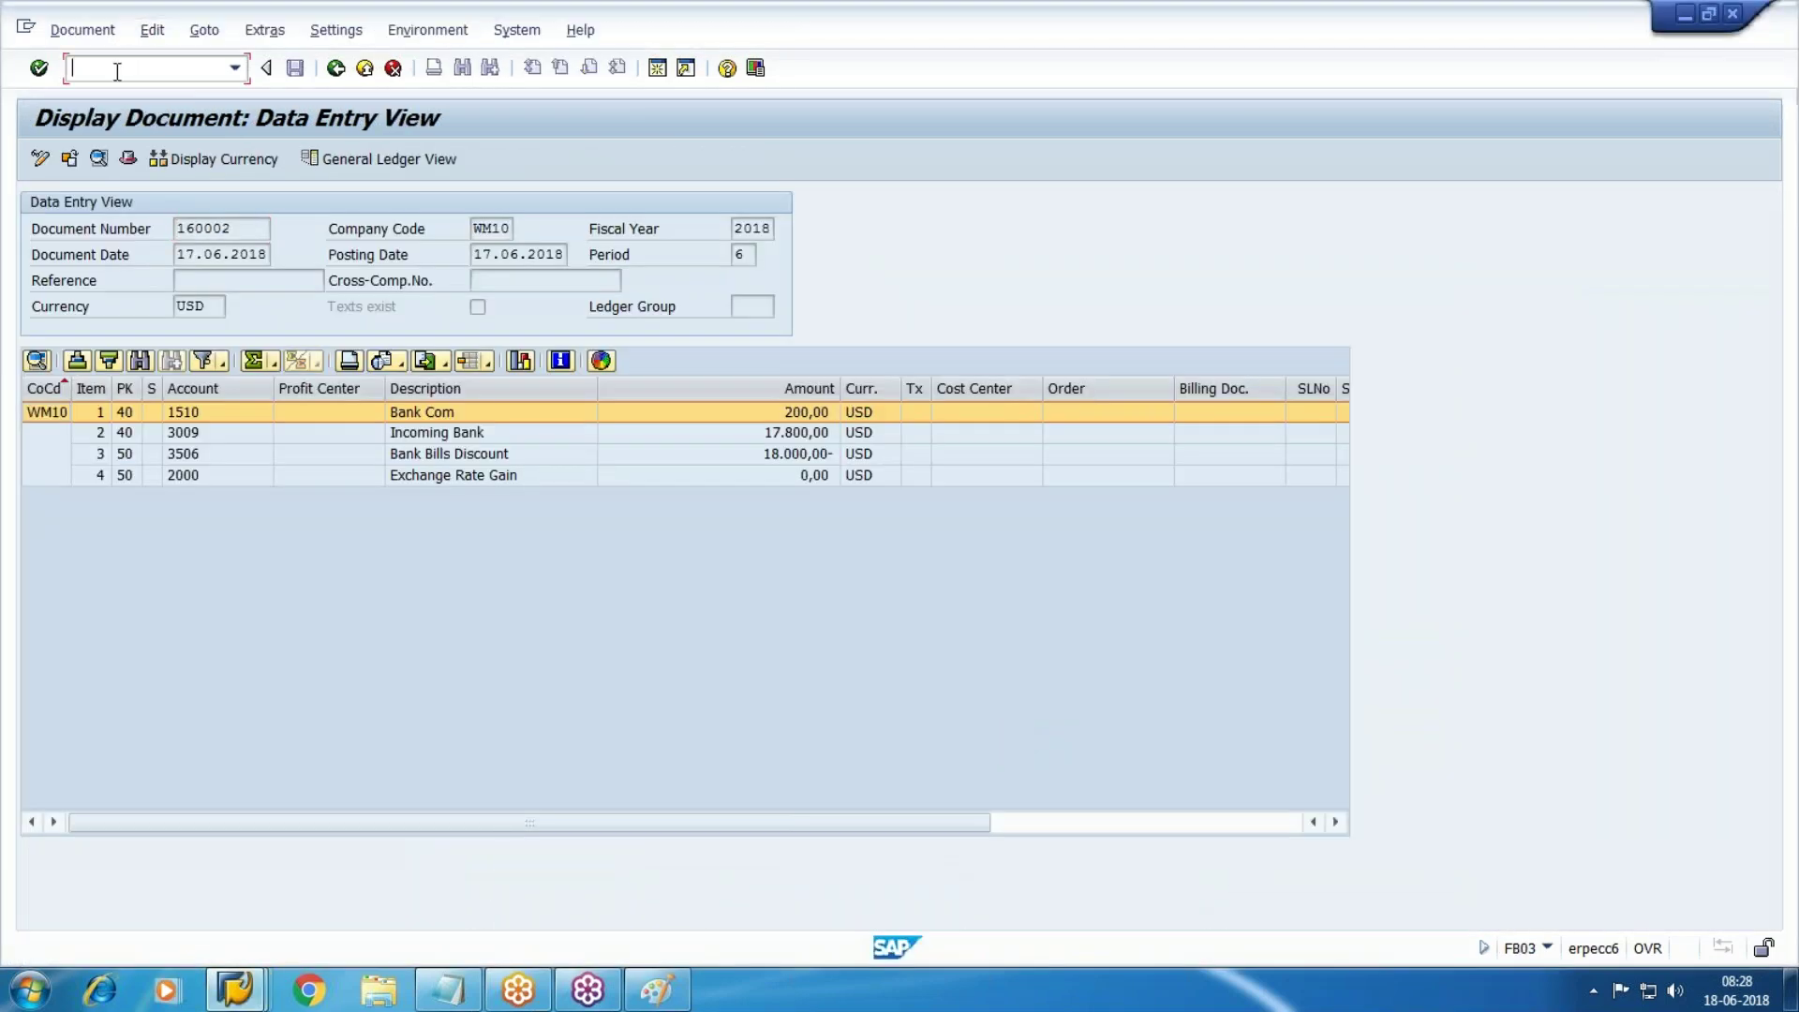
pyautogui.write('/nf-20')
pyautogui.press('Return')
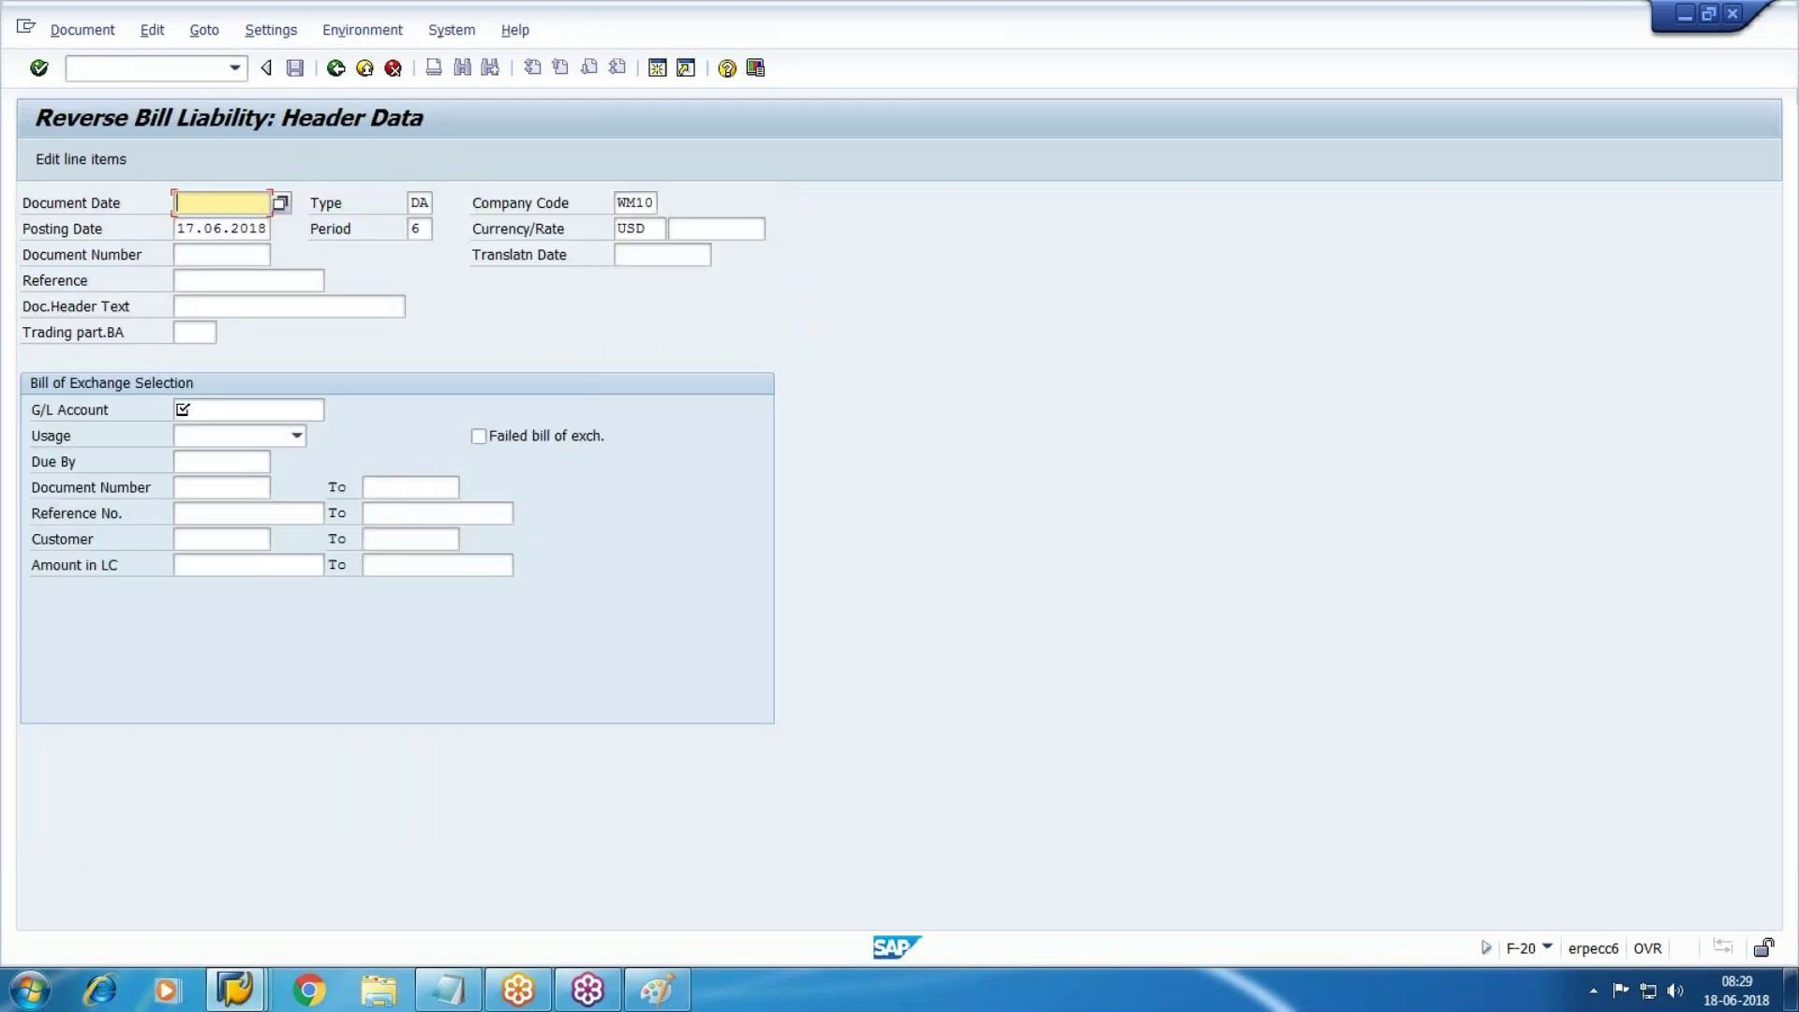
# Set both the document date and the posting date of the bill liability reversal to 30.06.2018
pyautogui.write('30.06.2018')
pyautogui.press('Tab')
pyautogui.press('Tab')
pyautogui.press('Tab')
pyautogui.write('30')
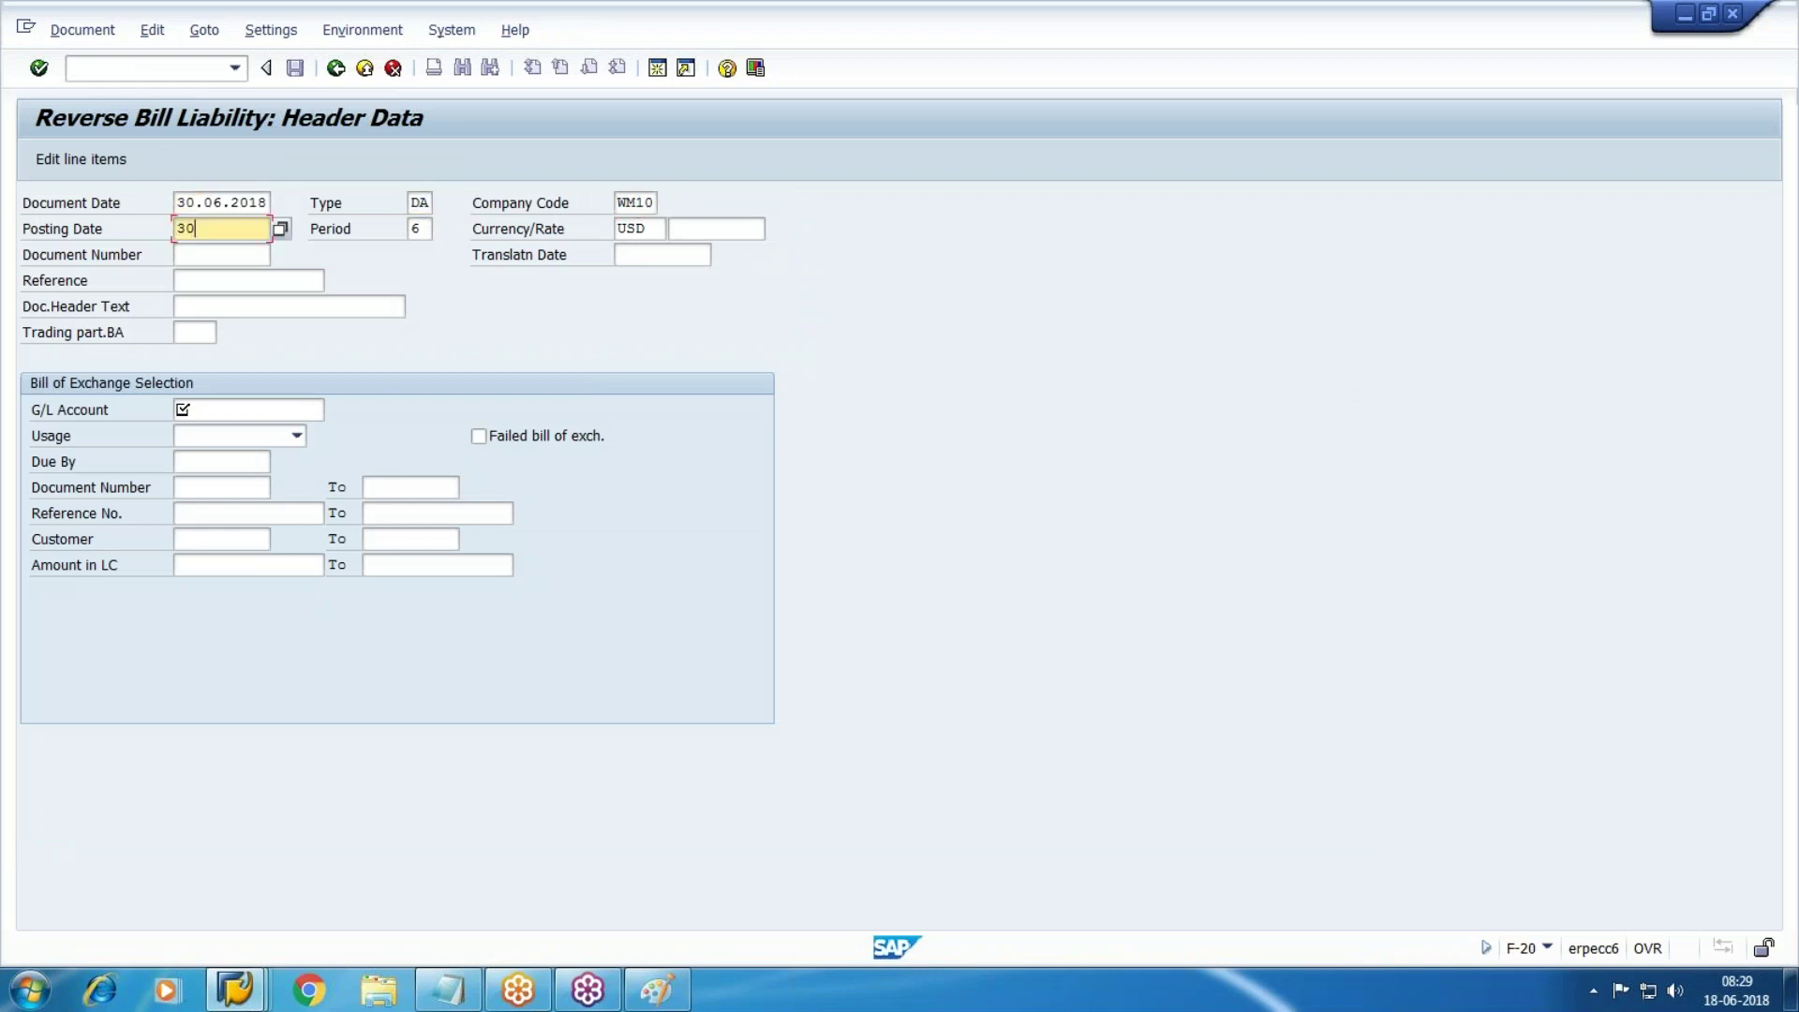
pyautogui.write('.06.2018')
pyautogui.press('Tab')
pyautogui.press('Tab')
pyautogui.press('Tab')
pyautogui.press('Tab')
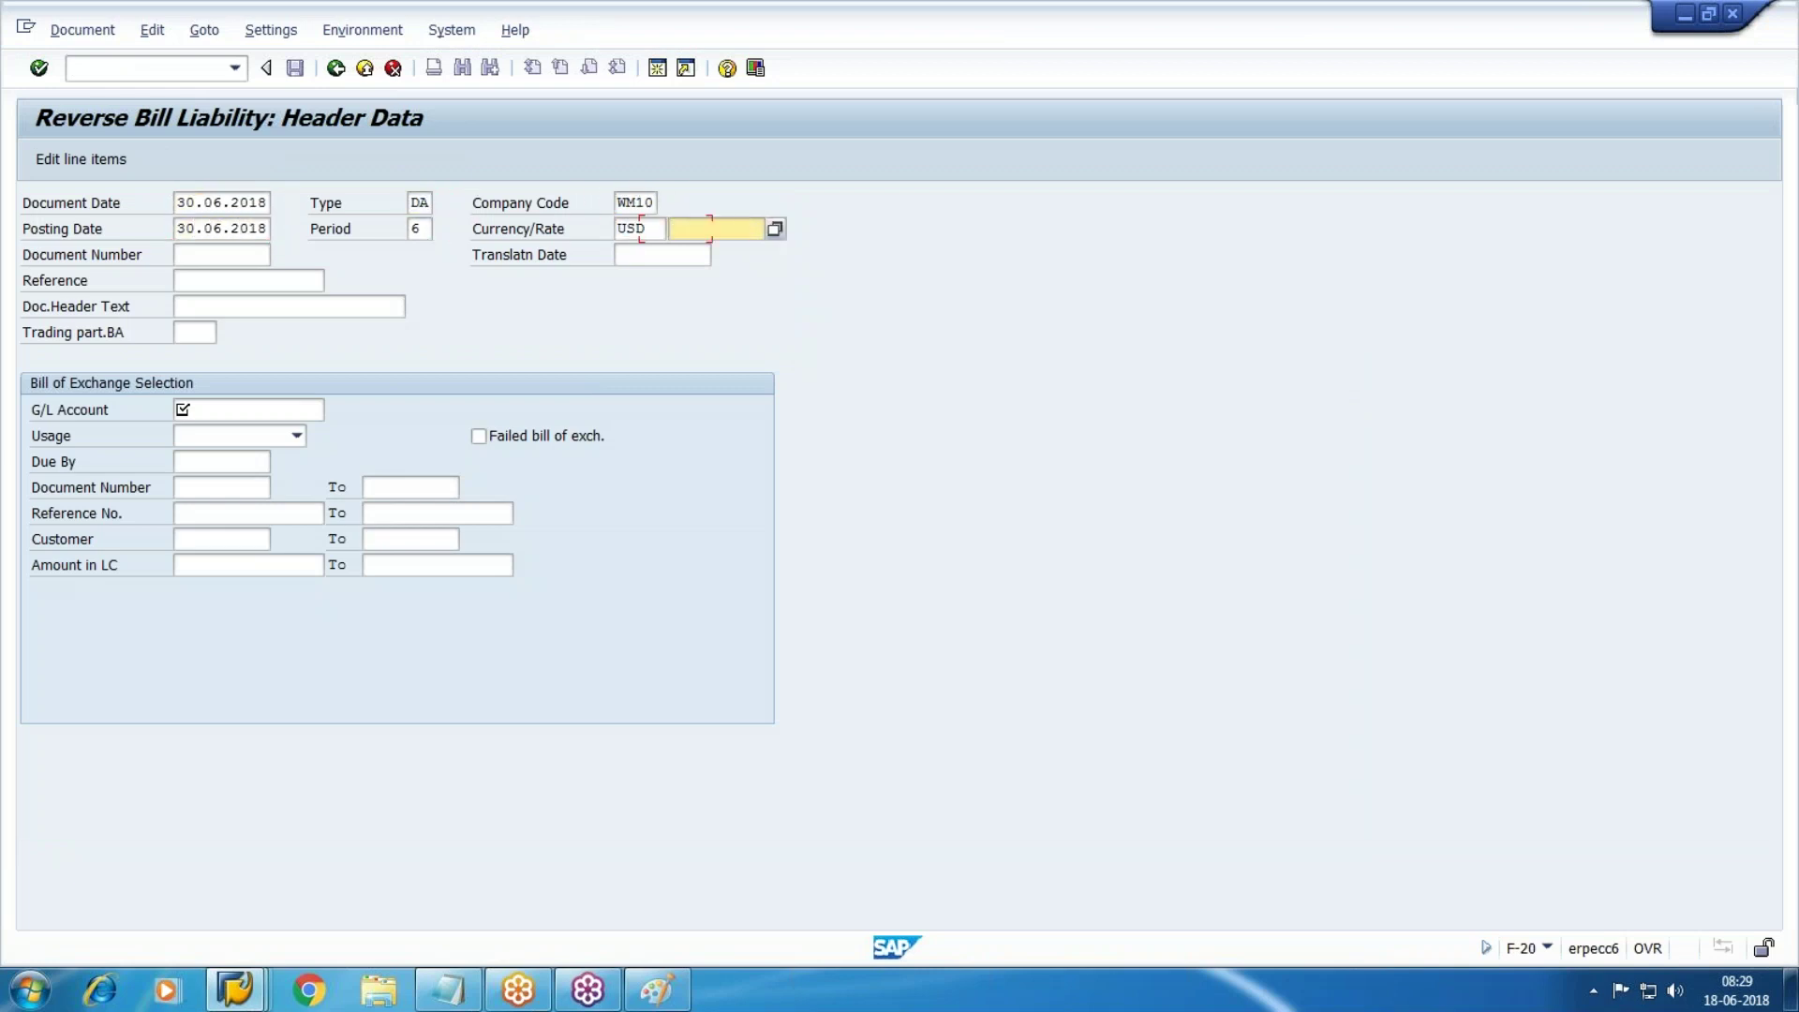
# Enter "Reverse Bill" as the document header text of the reversal
pyautogui.write('Re')
pyautogui.press('Down')
pyautogui.press('Tab')
pyautogui.press('Tab')
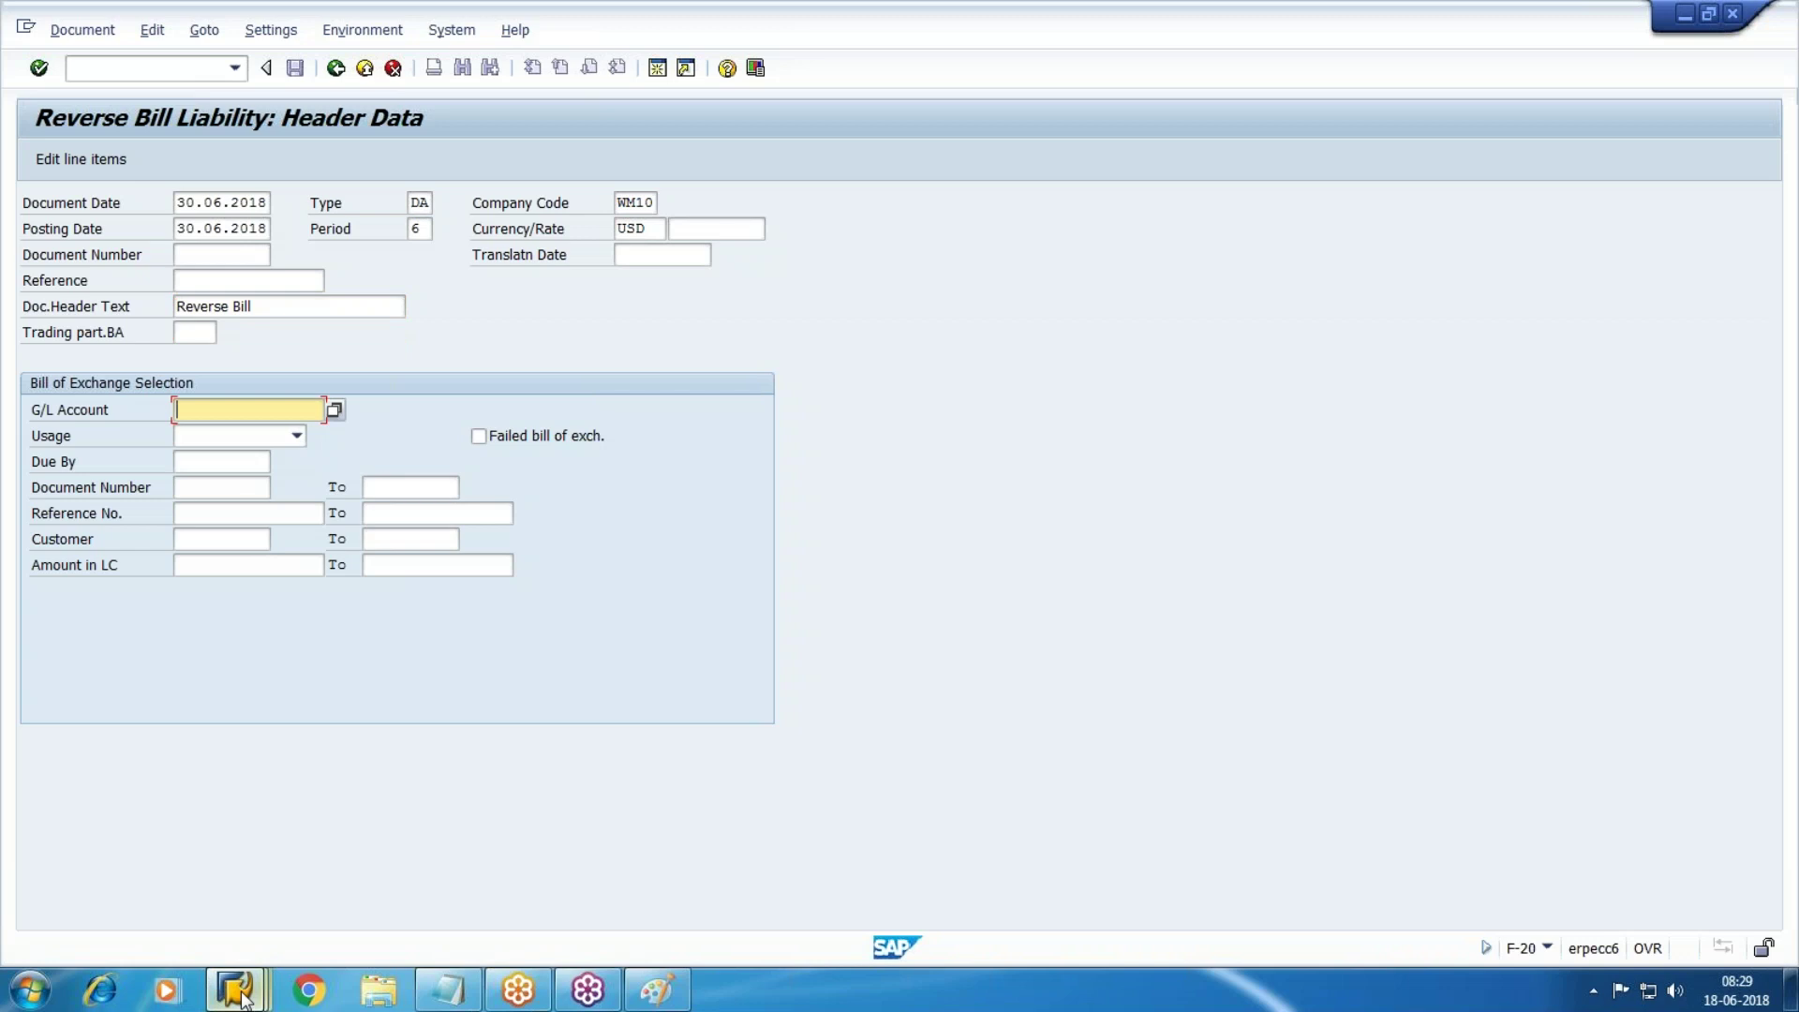
# Check the bills receivable account in the line item session and select bills with G/L account 3008, usage Discounting and due by 30.06.2018
pyautogui.moveTo(241, 998)
pyautogui.click(881, 894)
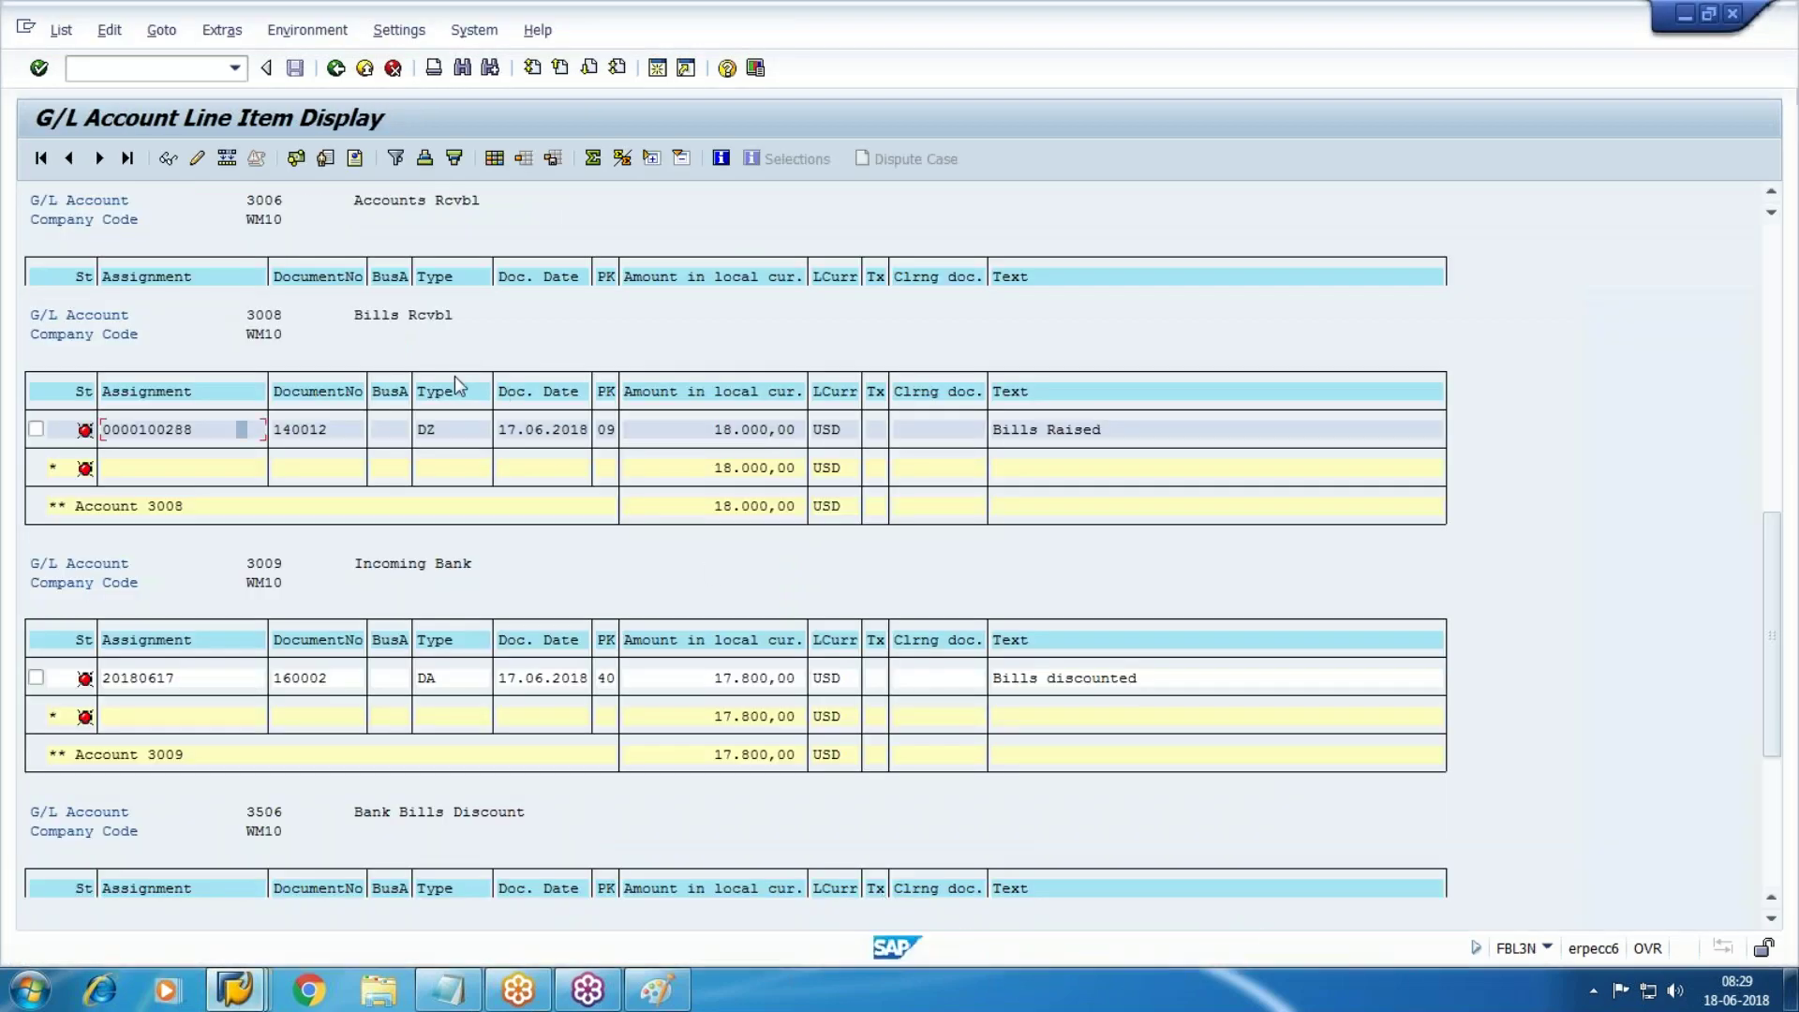
pyautogui.hotkey('alt', 'Tab')
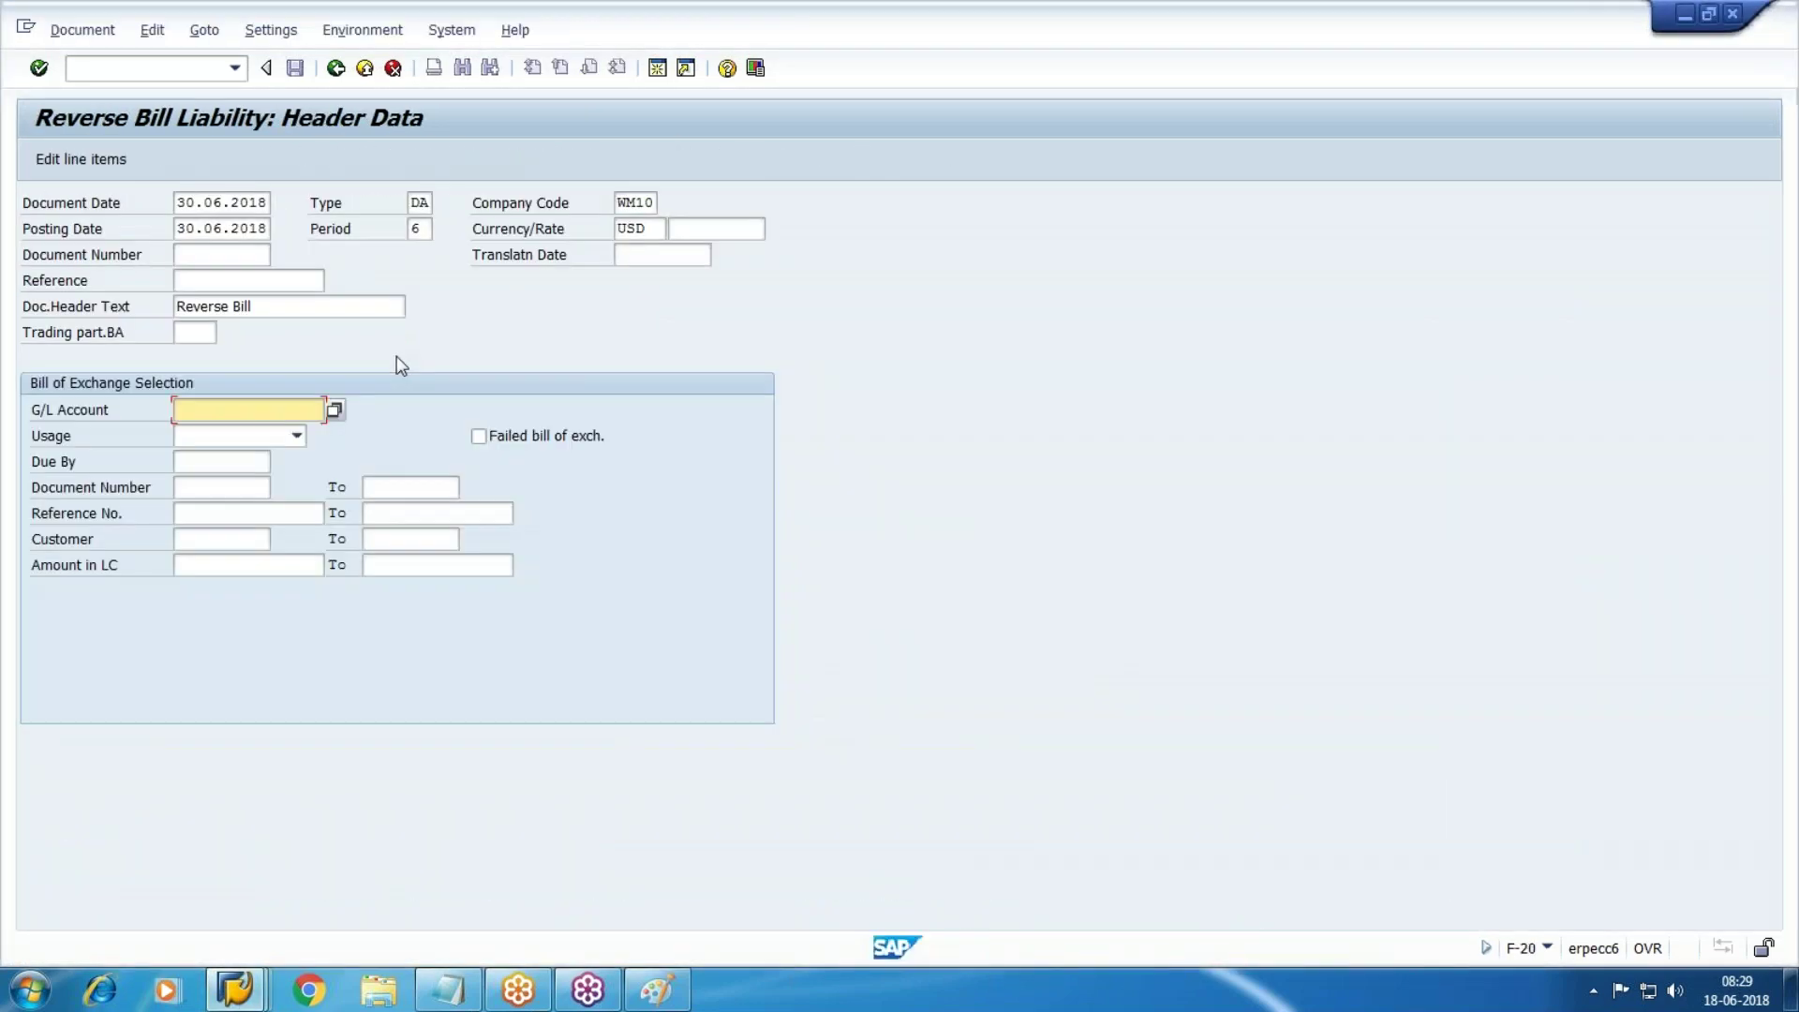
pyautogui.write('3008')
pyautogui.press('Tab')
pyautogui.press('Down')
pyautogui.press('Tab')
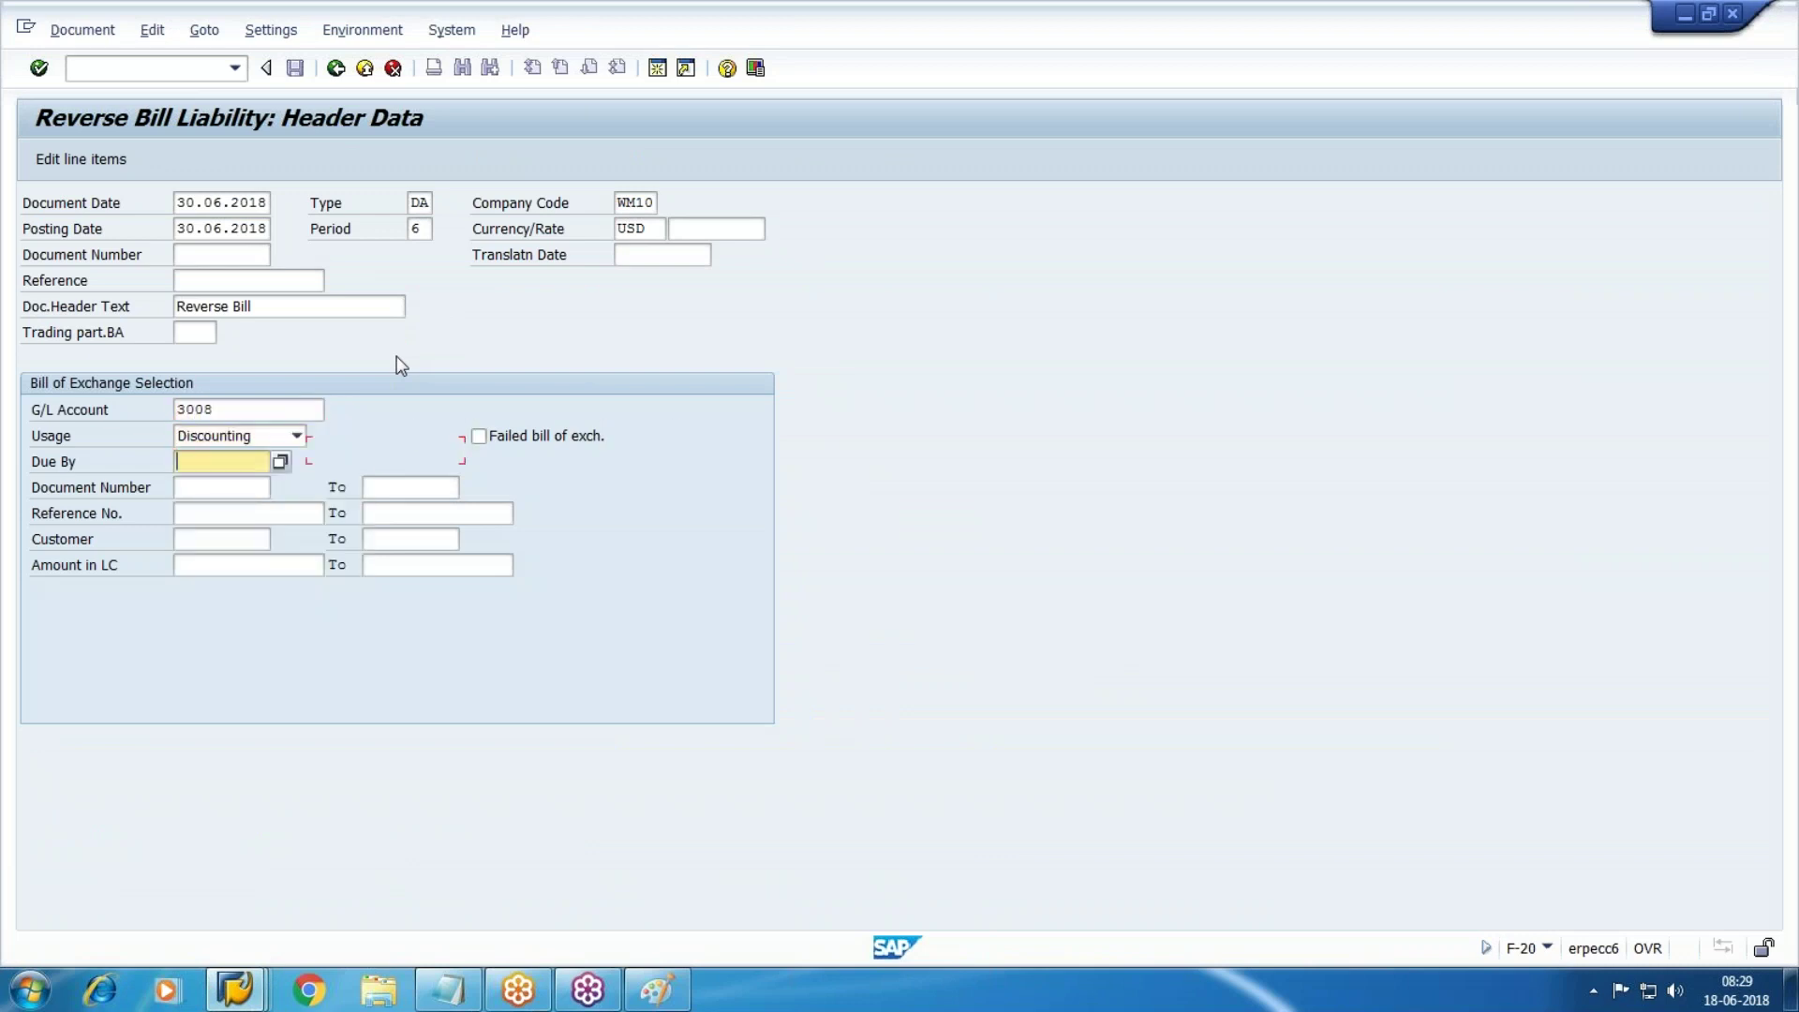
pyautogui.write('30.06.2018')
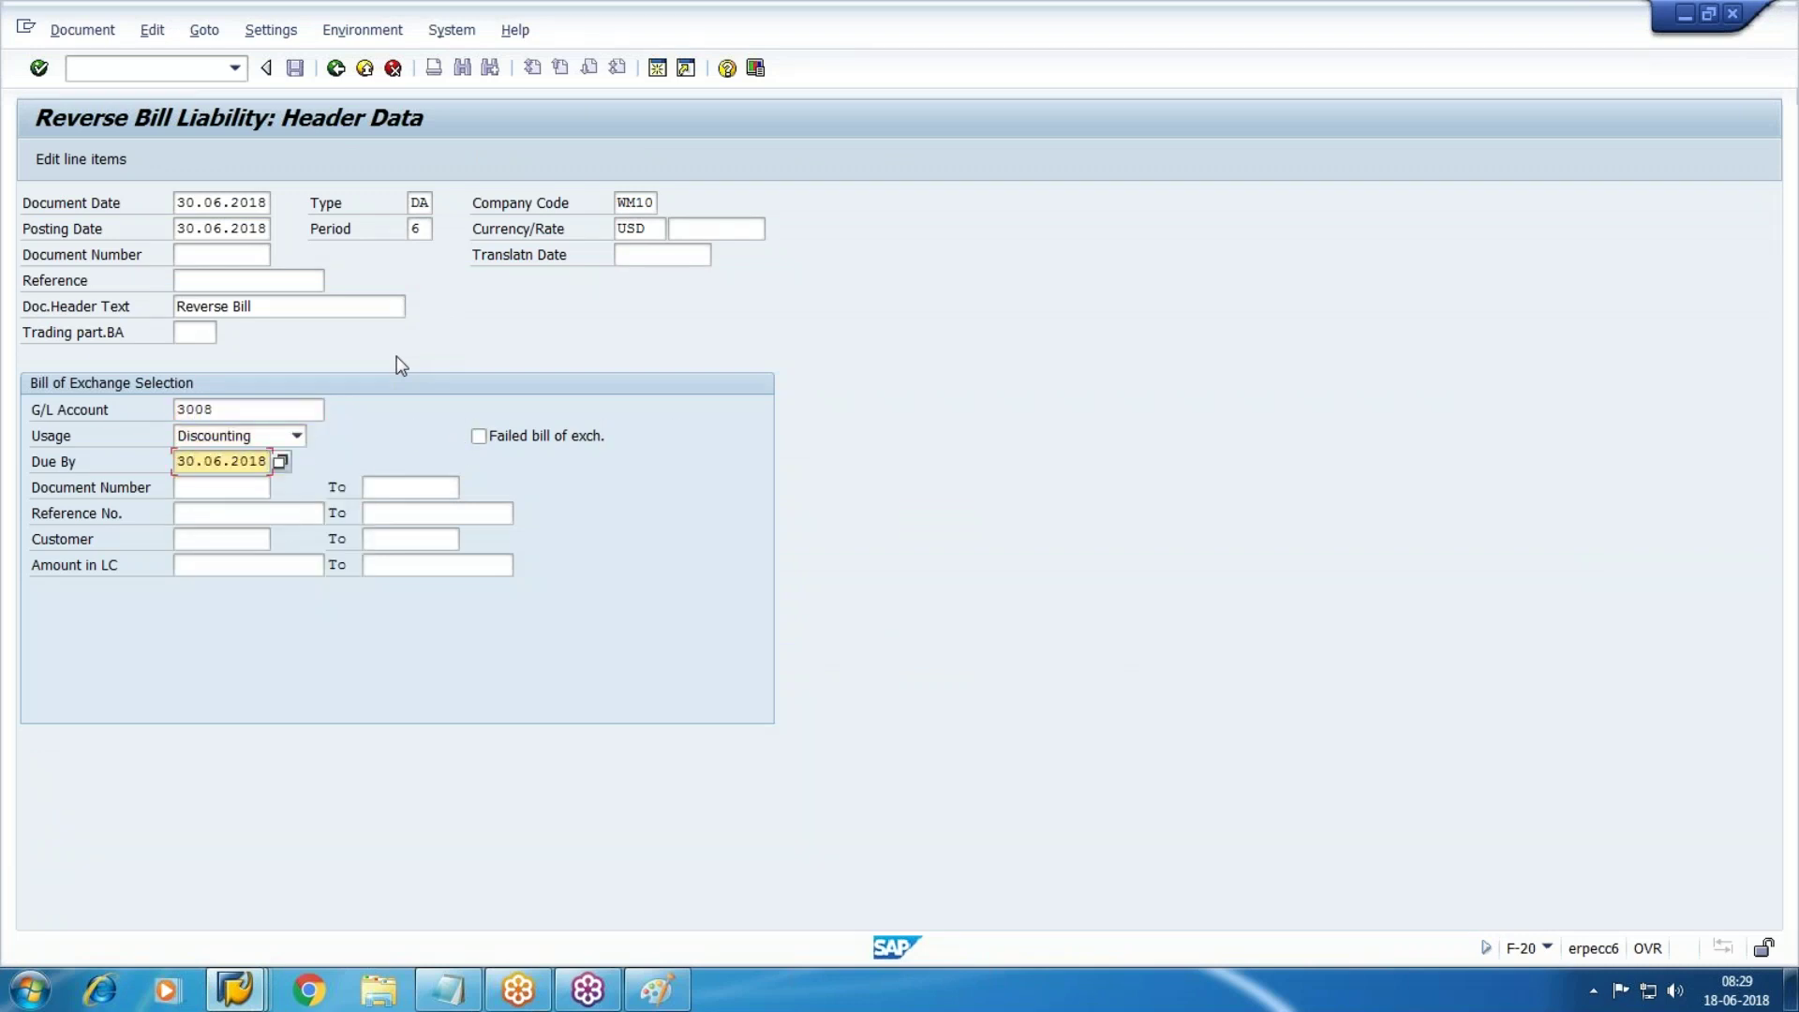
pyautogui.press('Tab')
pyautogui.press('Tab')
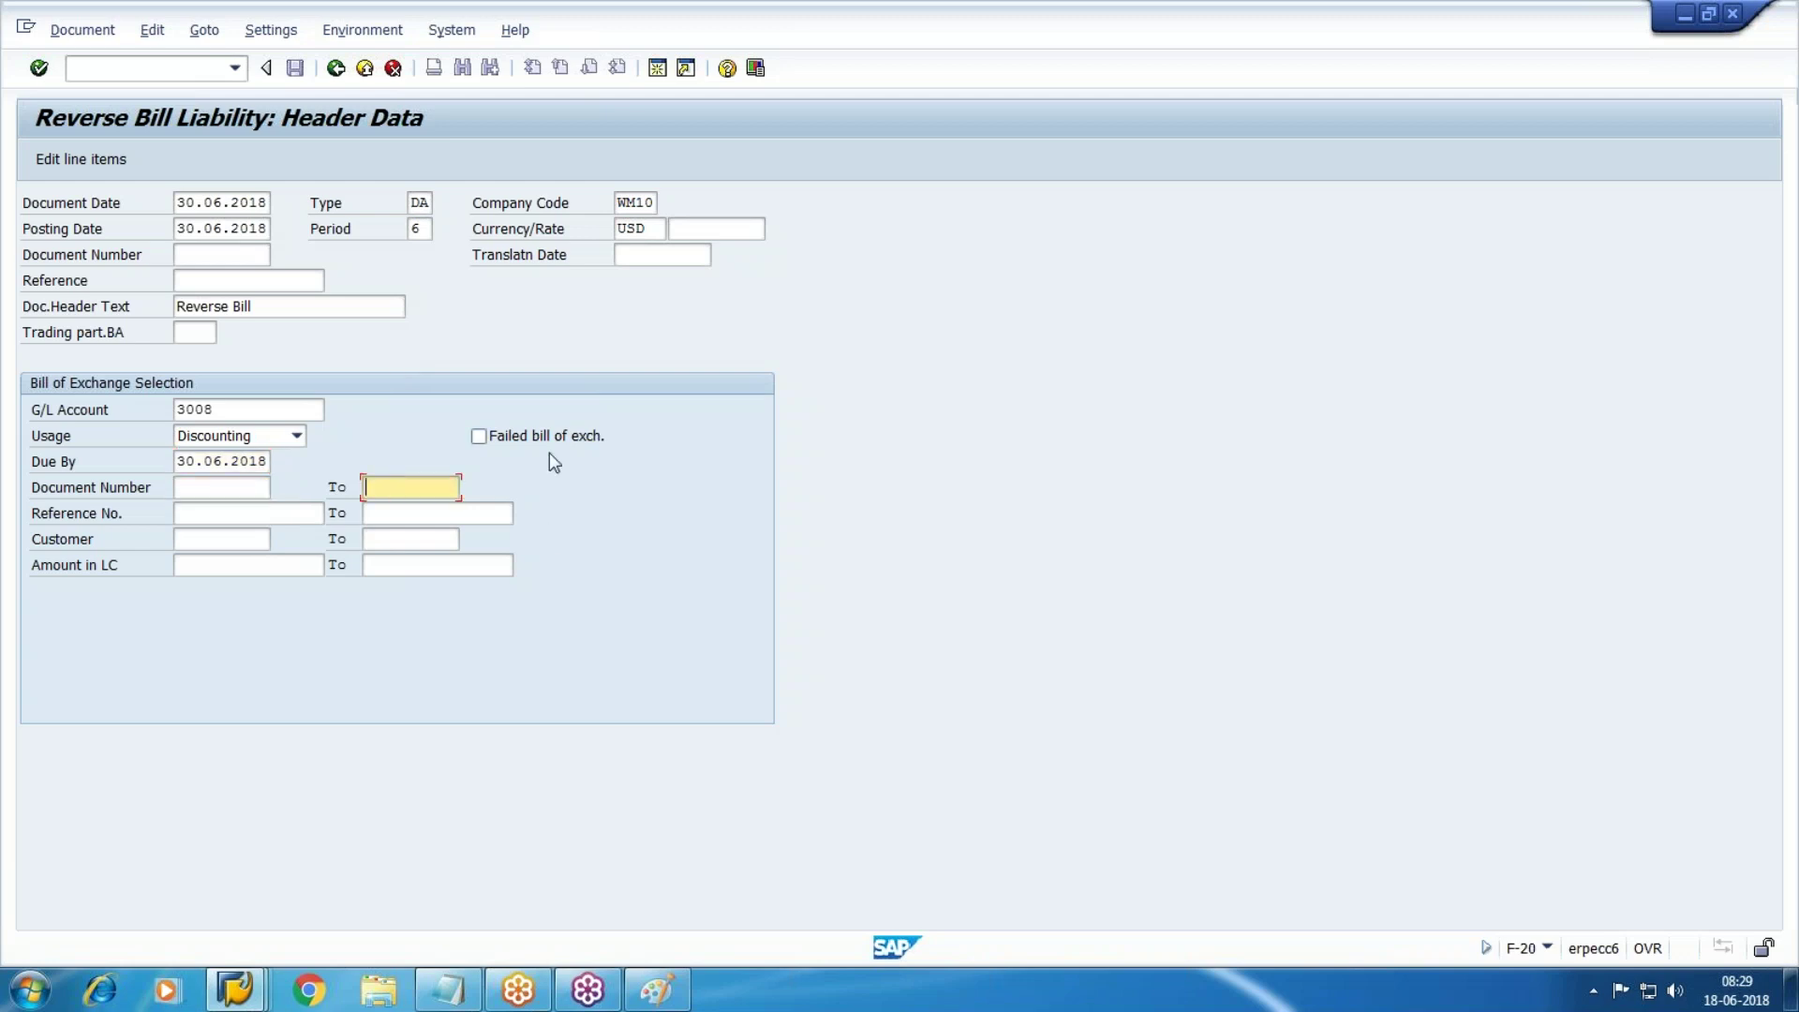
# Proceed to the selected postings, set the bill item to active and post the bill liability reversal
pyautogui.press('Return')
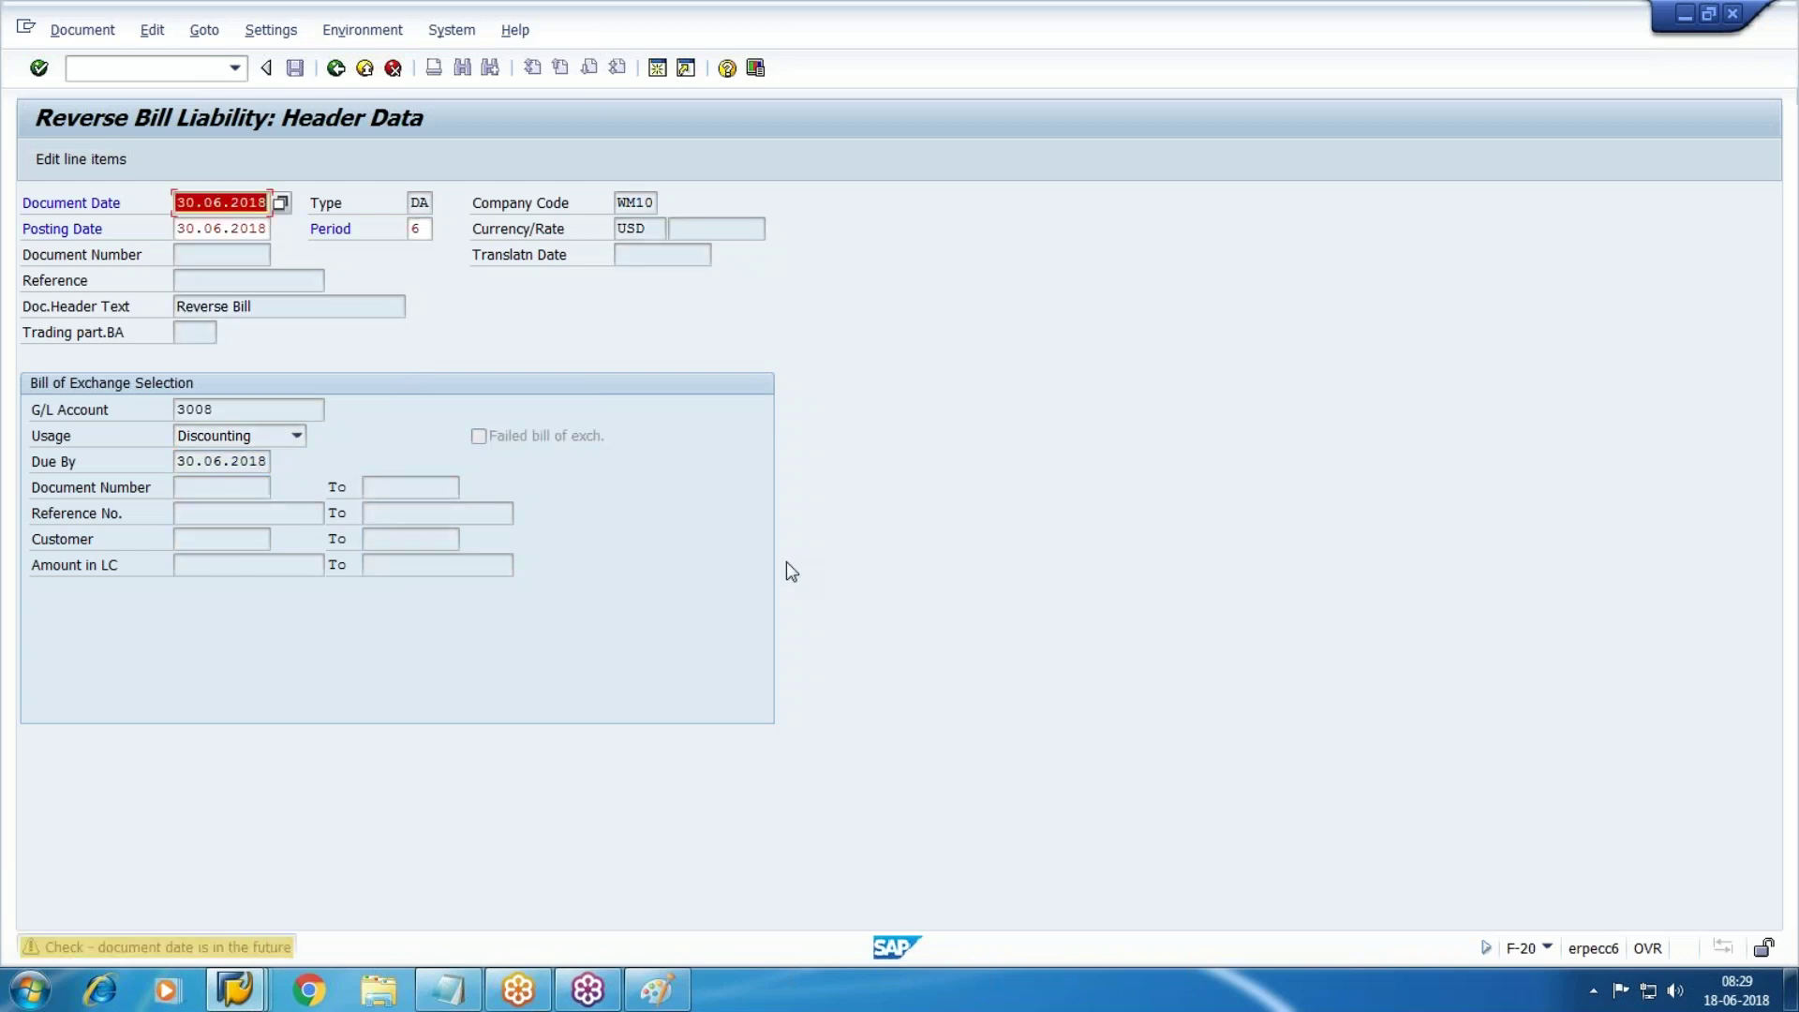
pyautogui.press('Return')
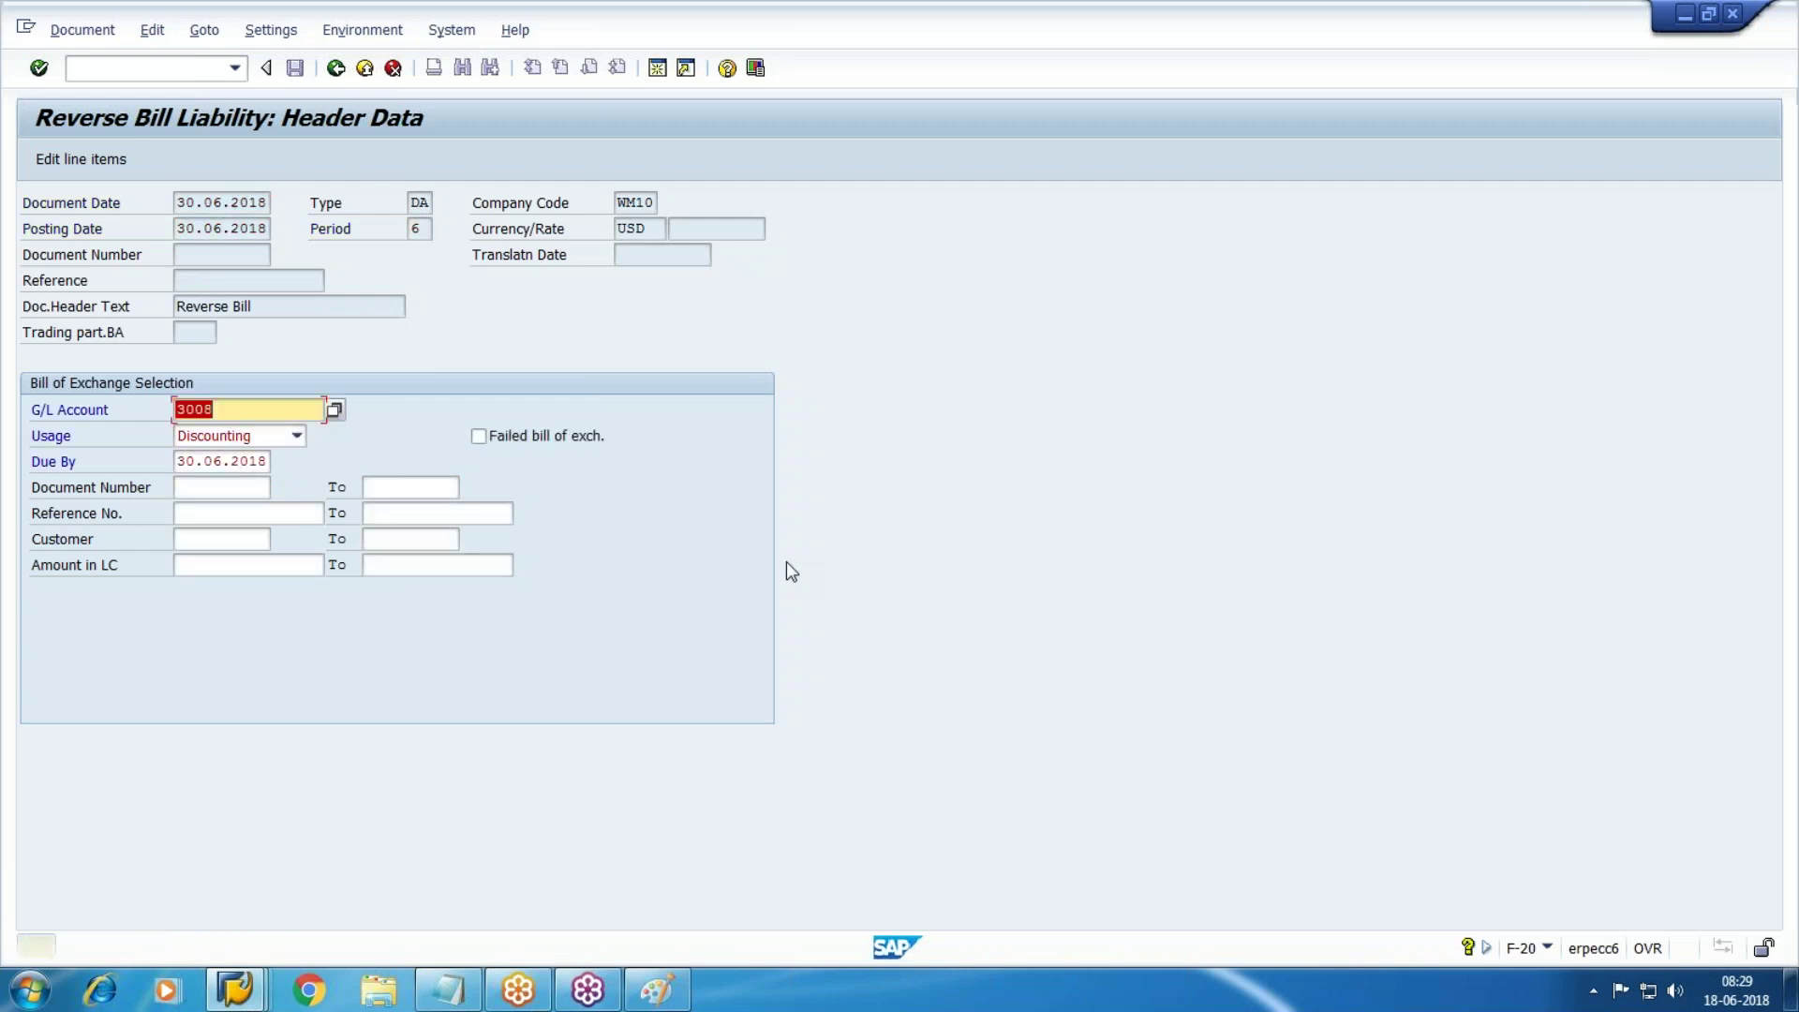
pyautogui.press('Return')
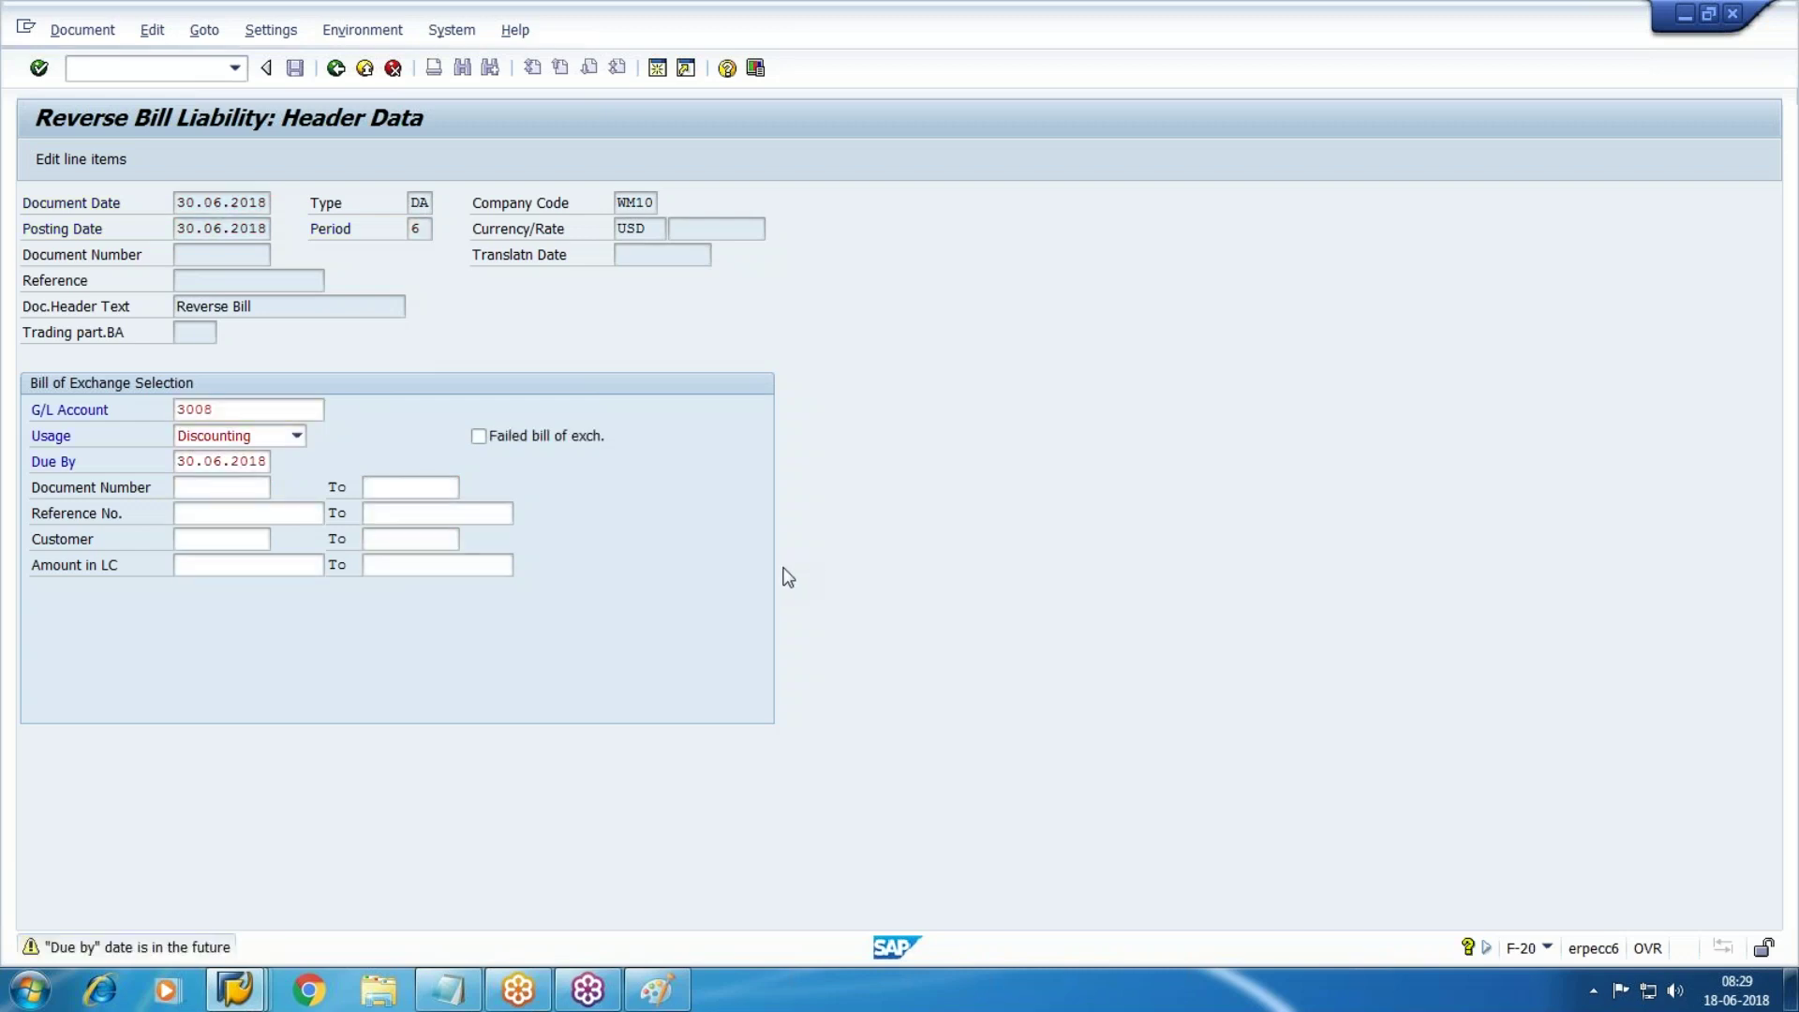
pyautogui.click(73, 308)
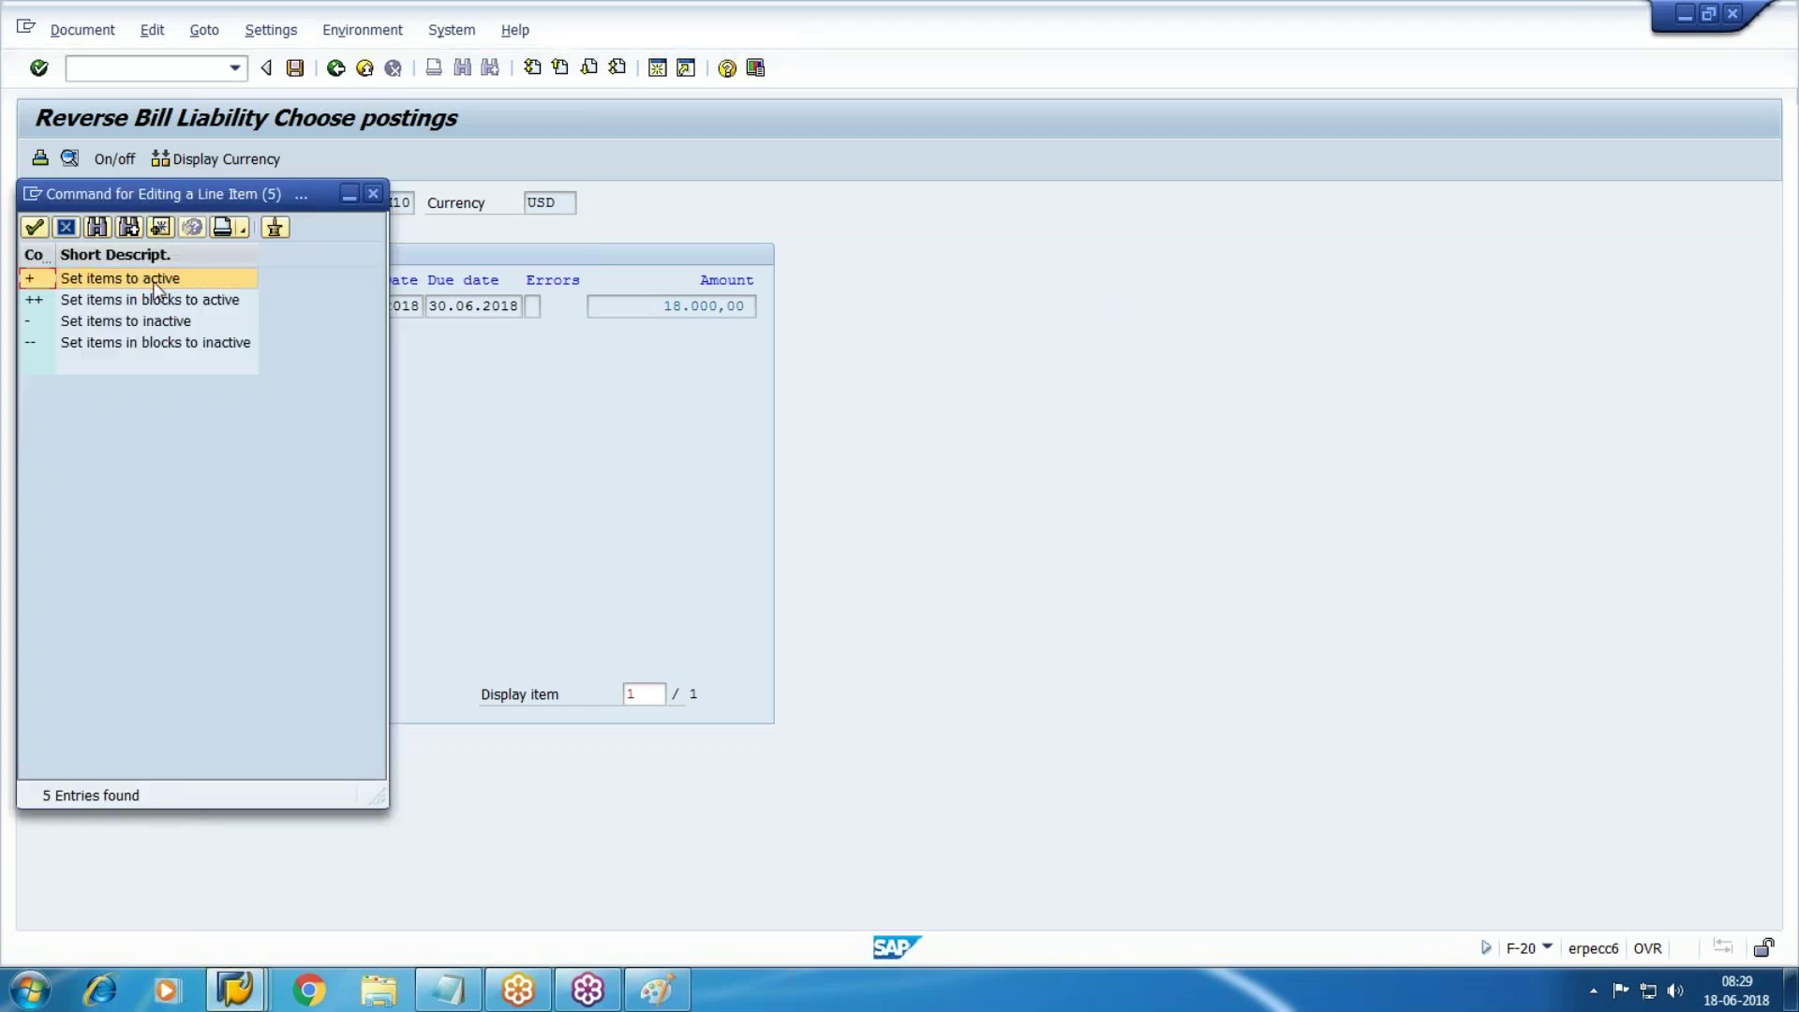
pyautogui.doubleClick(154, 280)
pyautogui.click(295, 68)
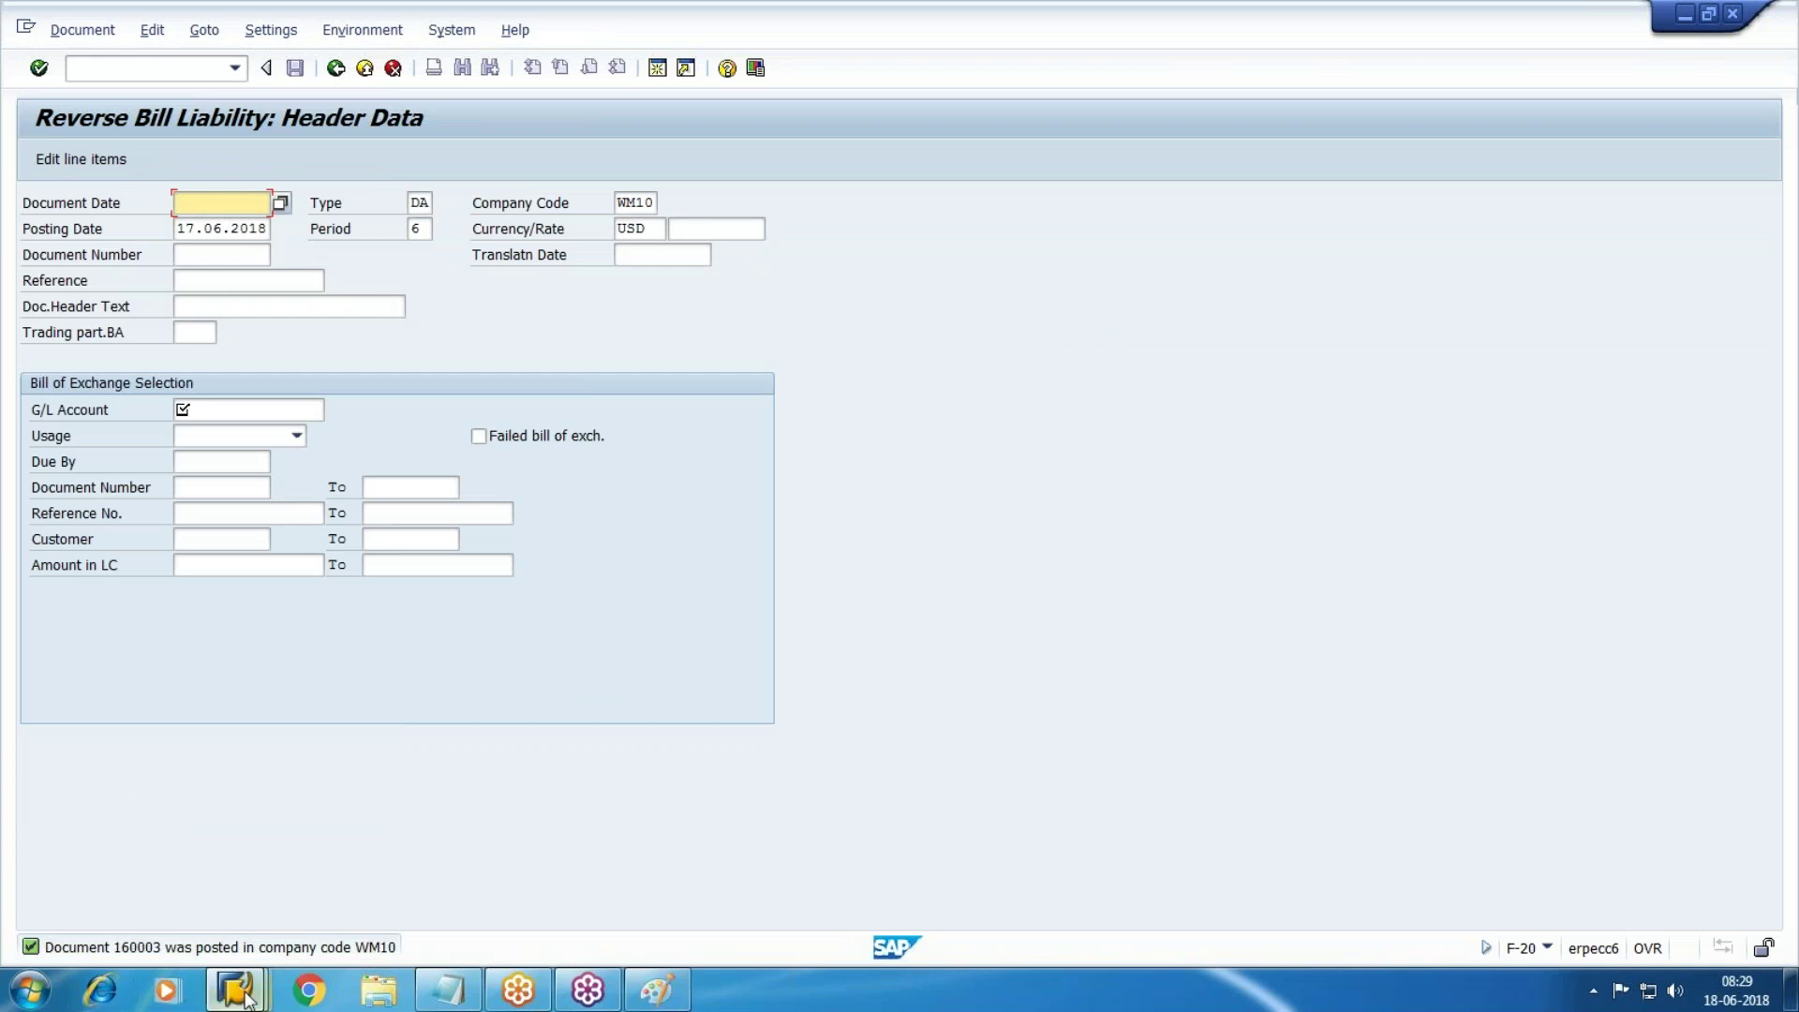
# Refresh the list in the G/L account line item session and examine the clearing of Bills Rcvbl, Incoming Bank and Bank Bills Discount
pyautogui.moveTo(235, 990)
pyautogui.click(872, 870)
pyautogui.click(60, 29)
pyautogui.click(94, 90)
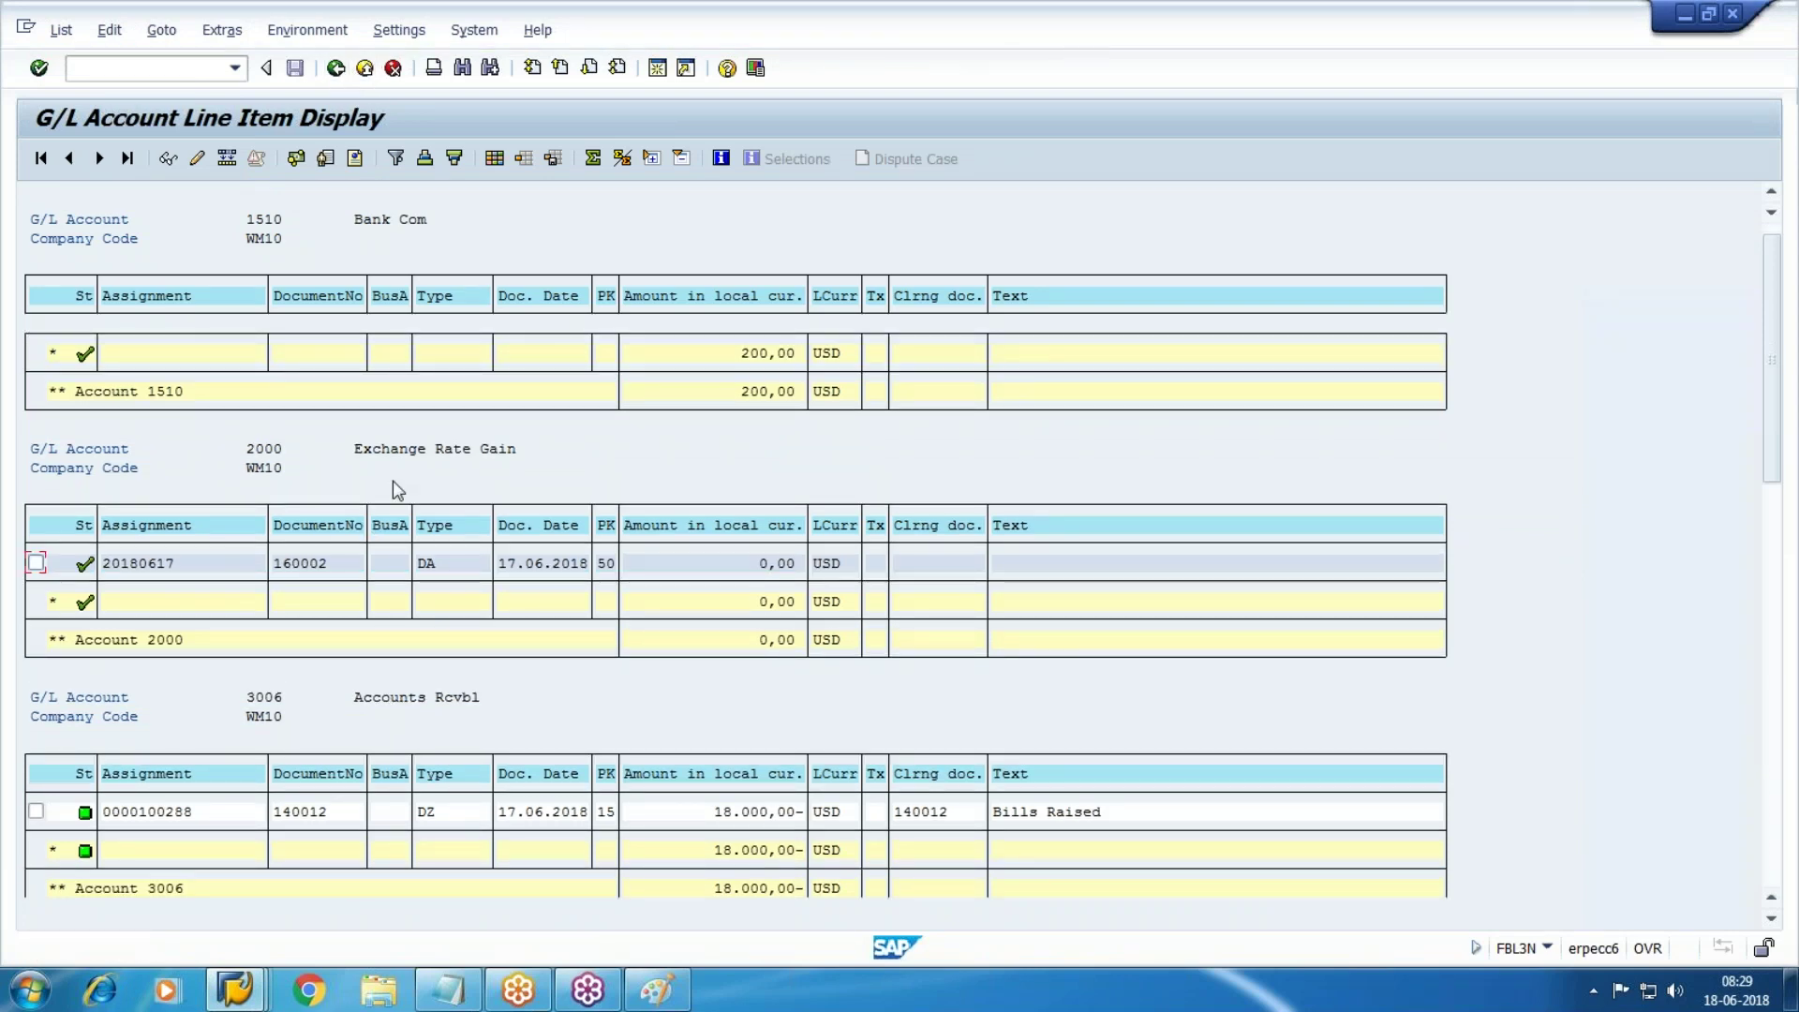
pyautogui.scroll(-3, 347, 501)
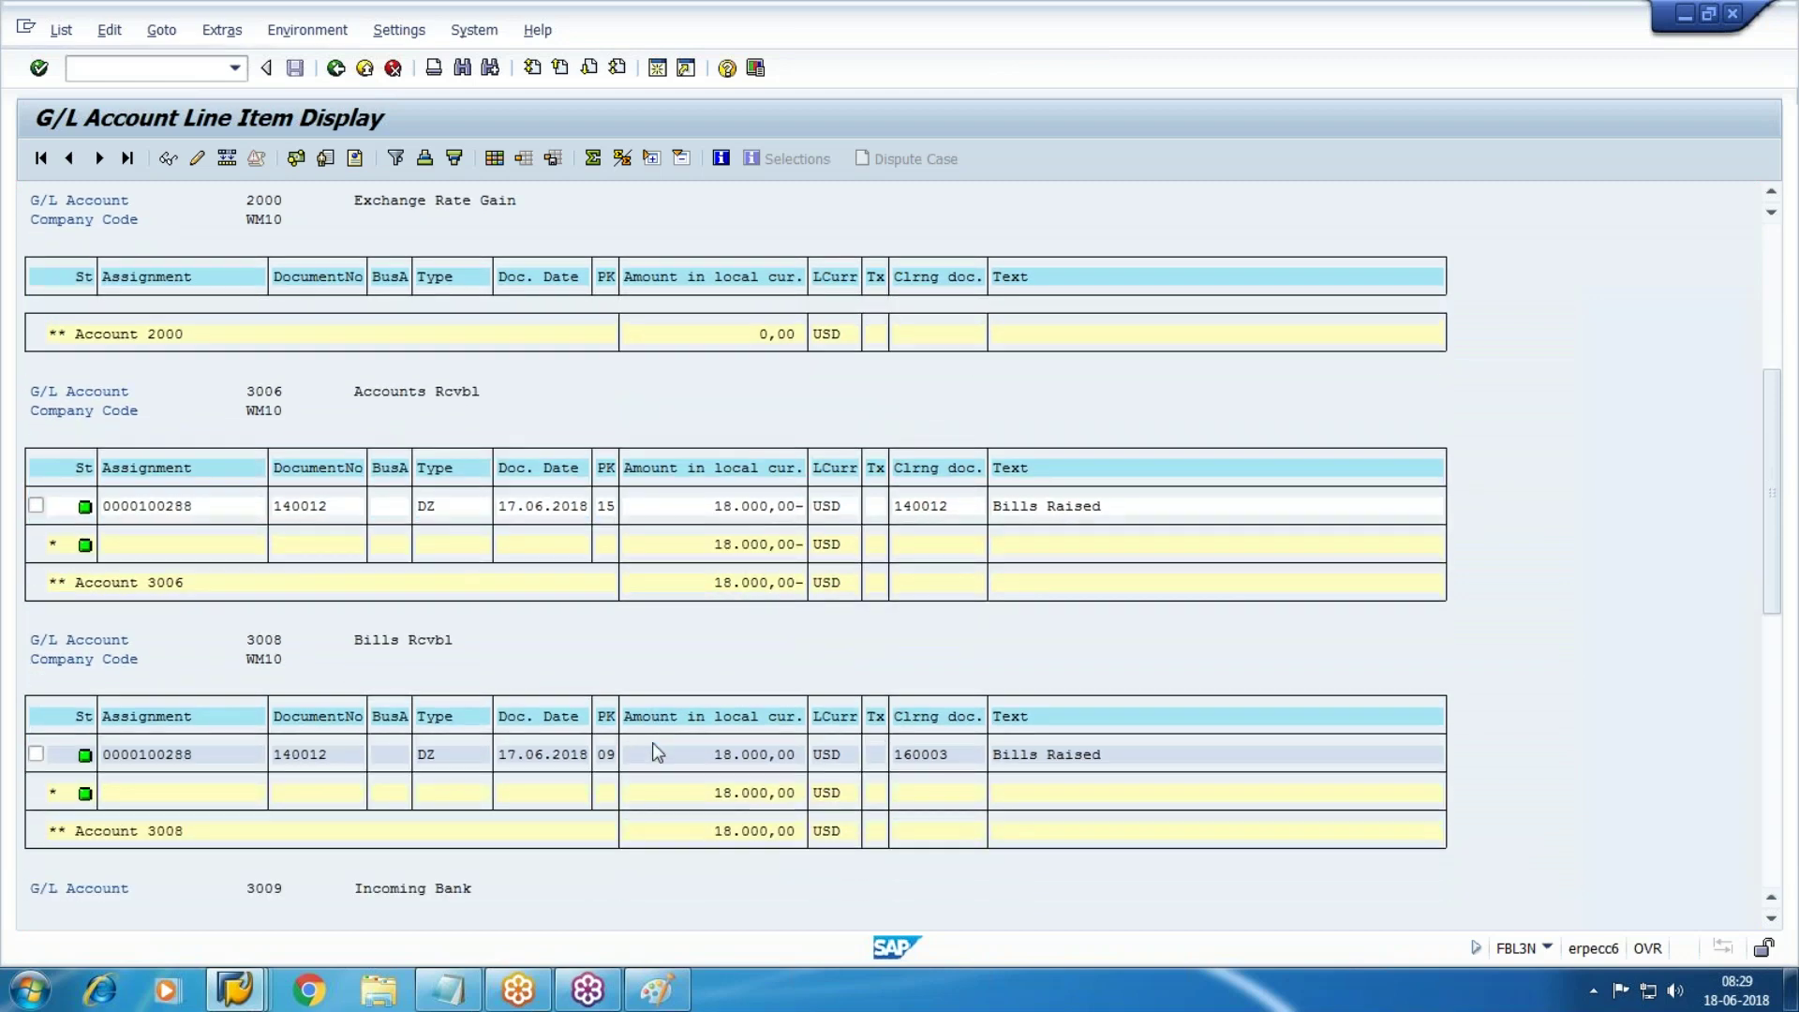
pyautogui.scroll(-4, 653, 742)
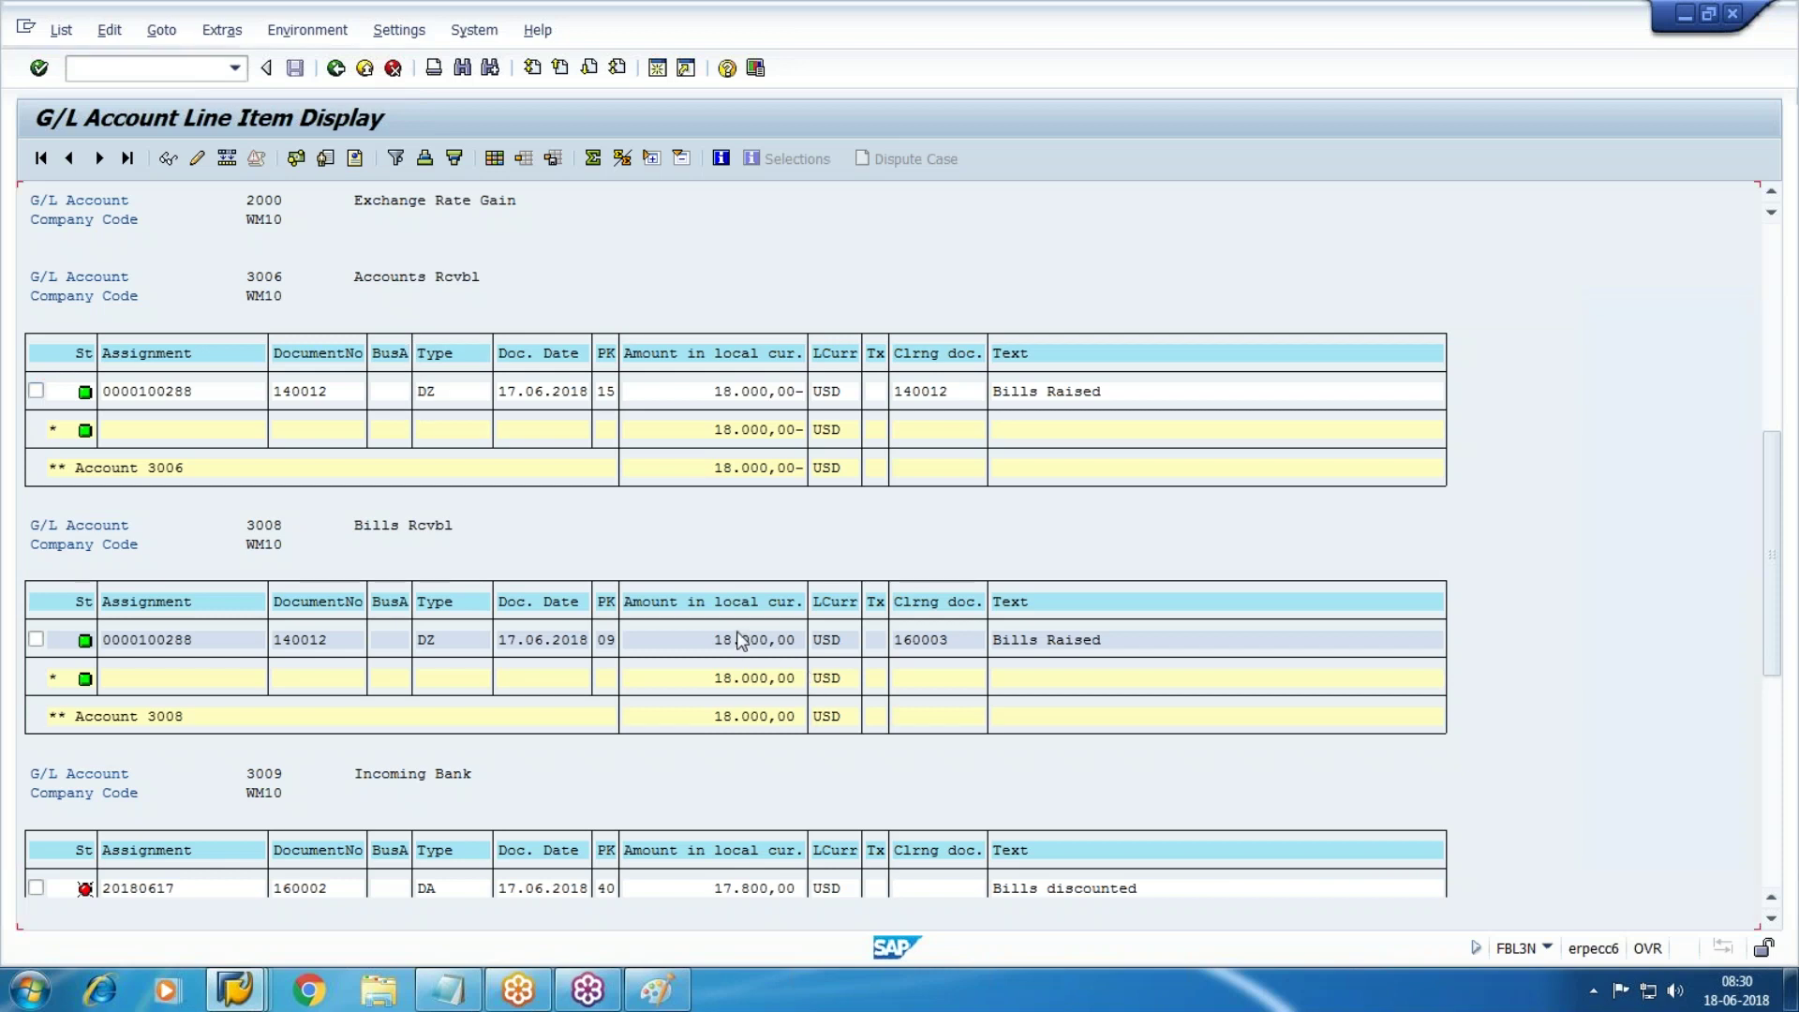
pyautogui.scroll(-2, 747, 646)
pyautogui.scroll(-2, 402, 701)
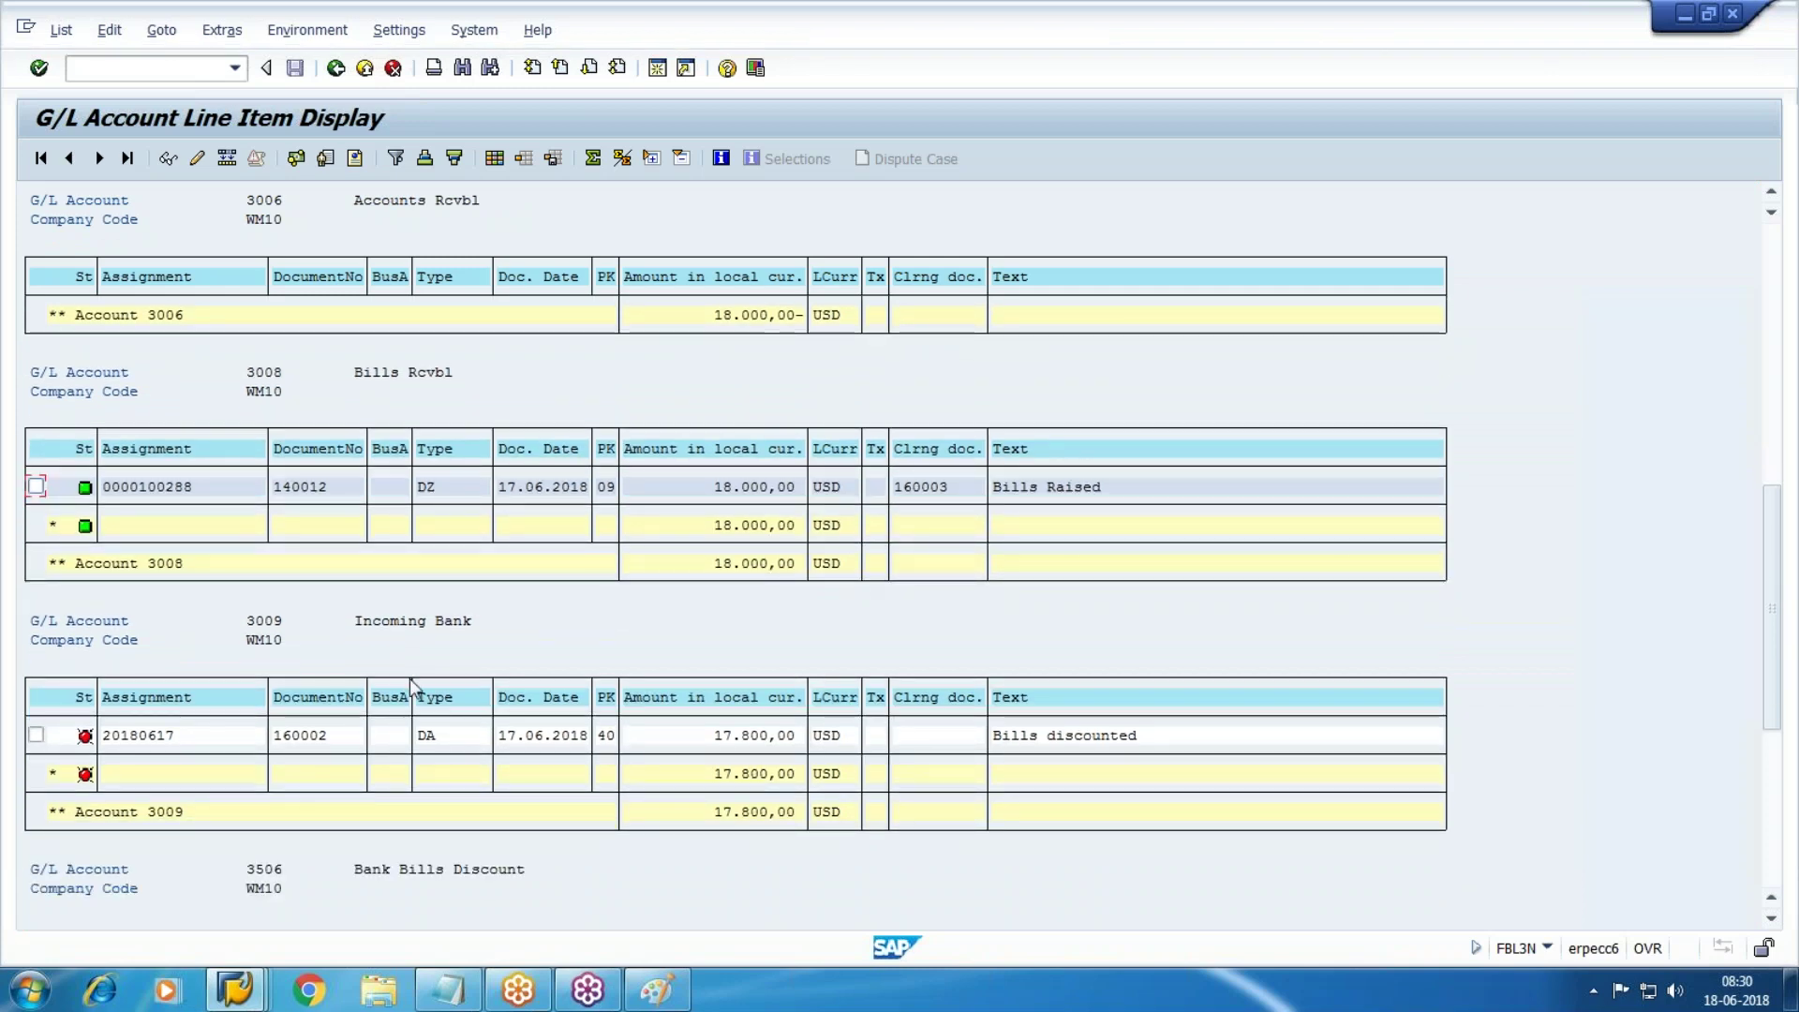
pyautogui.scroll(-2, 412, 689)
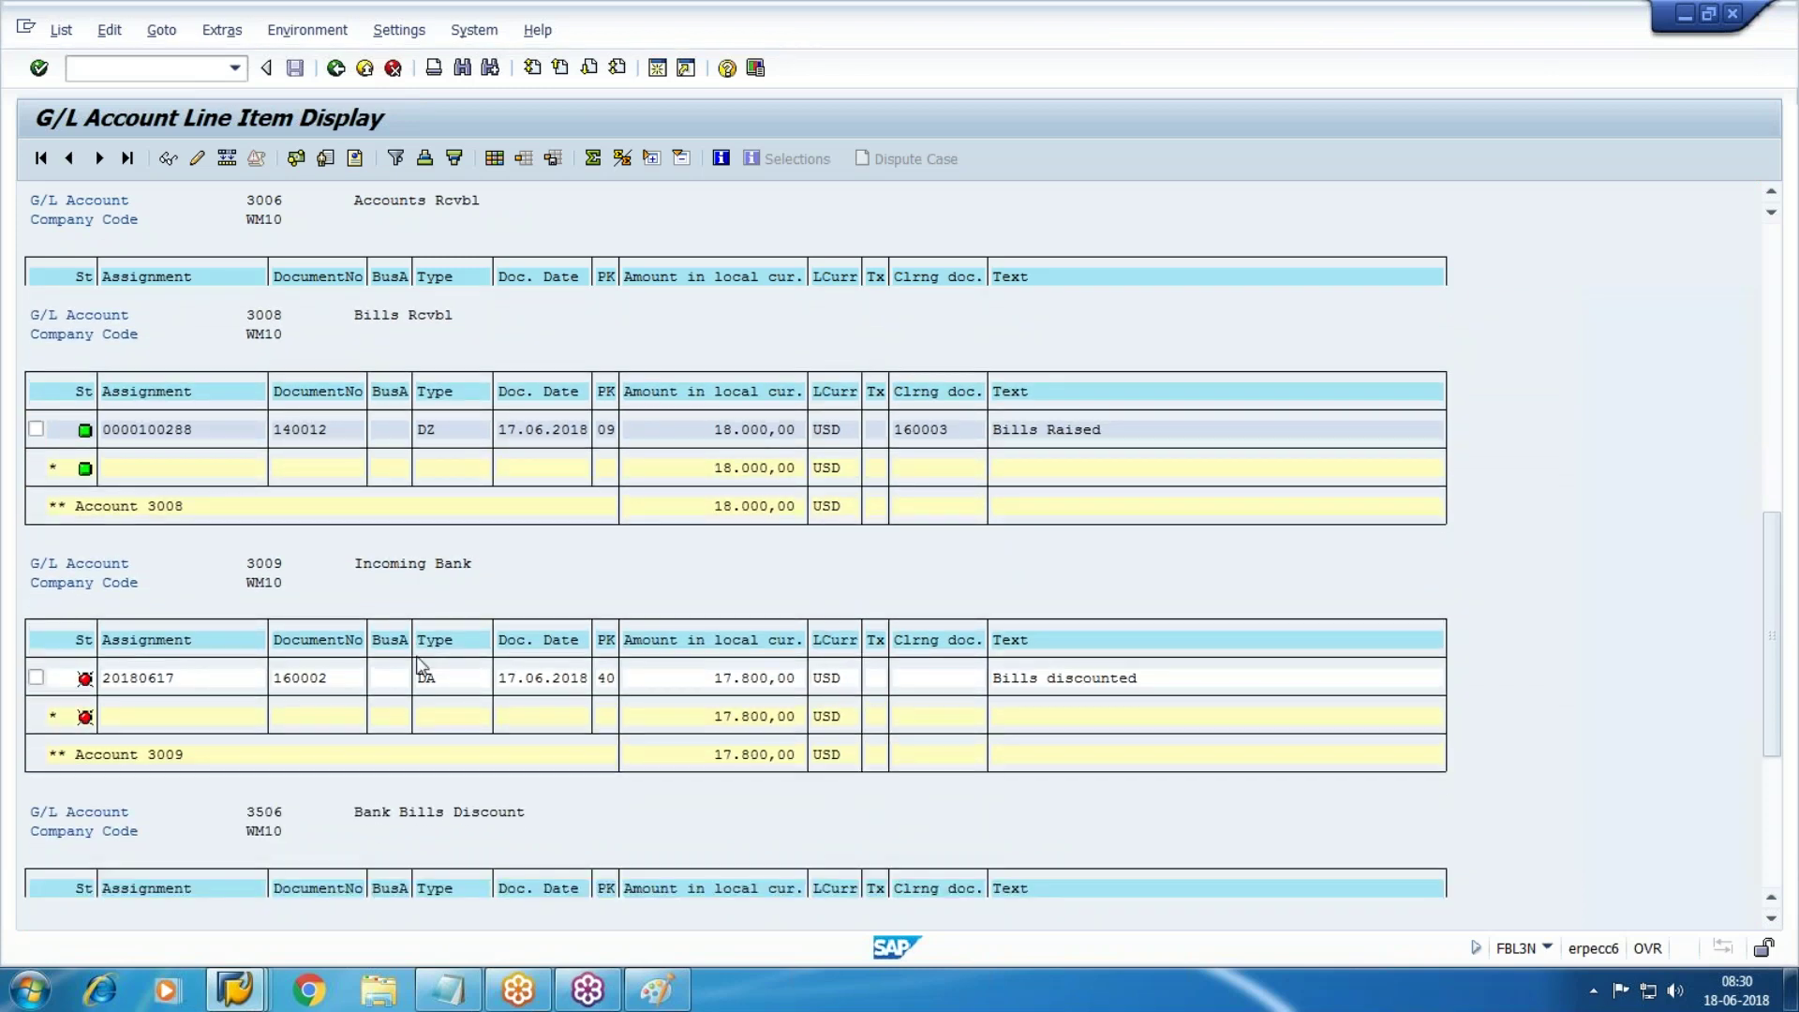
pyautogui.scroll(-3, 420, 661)
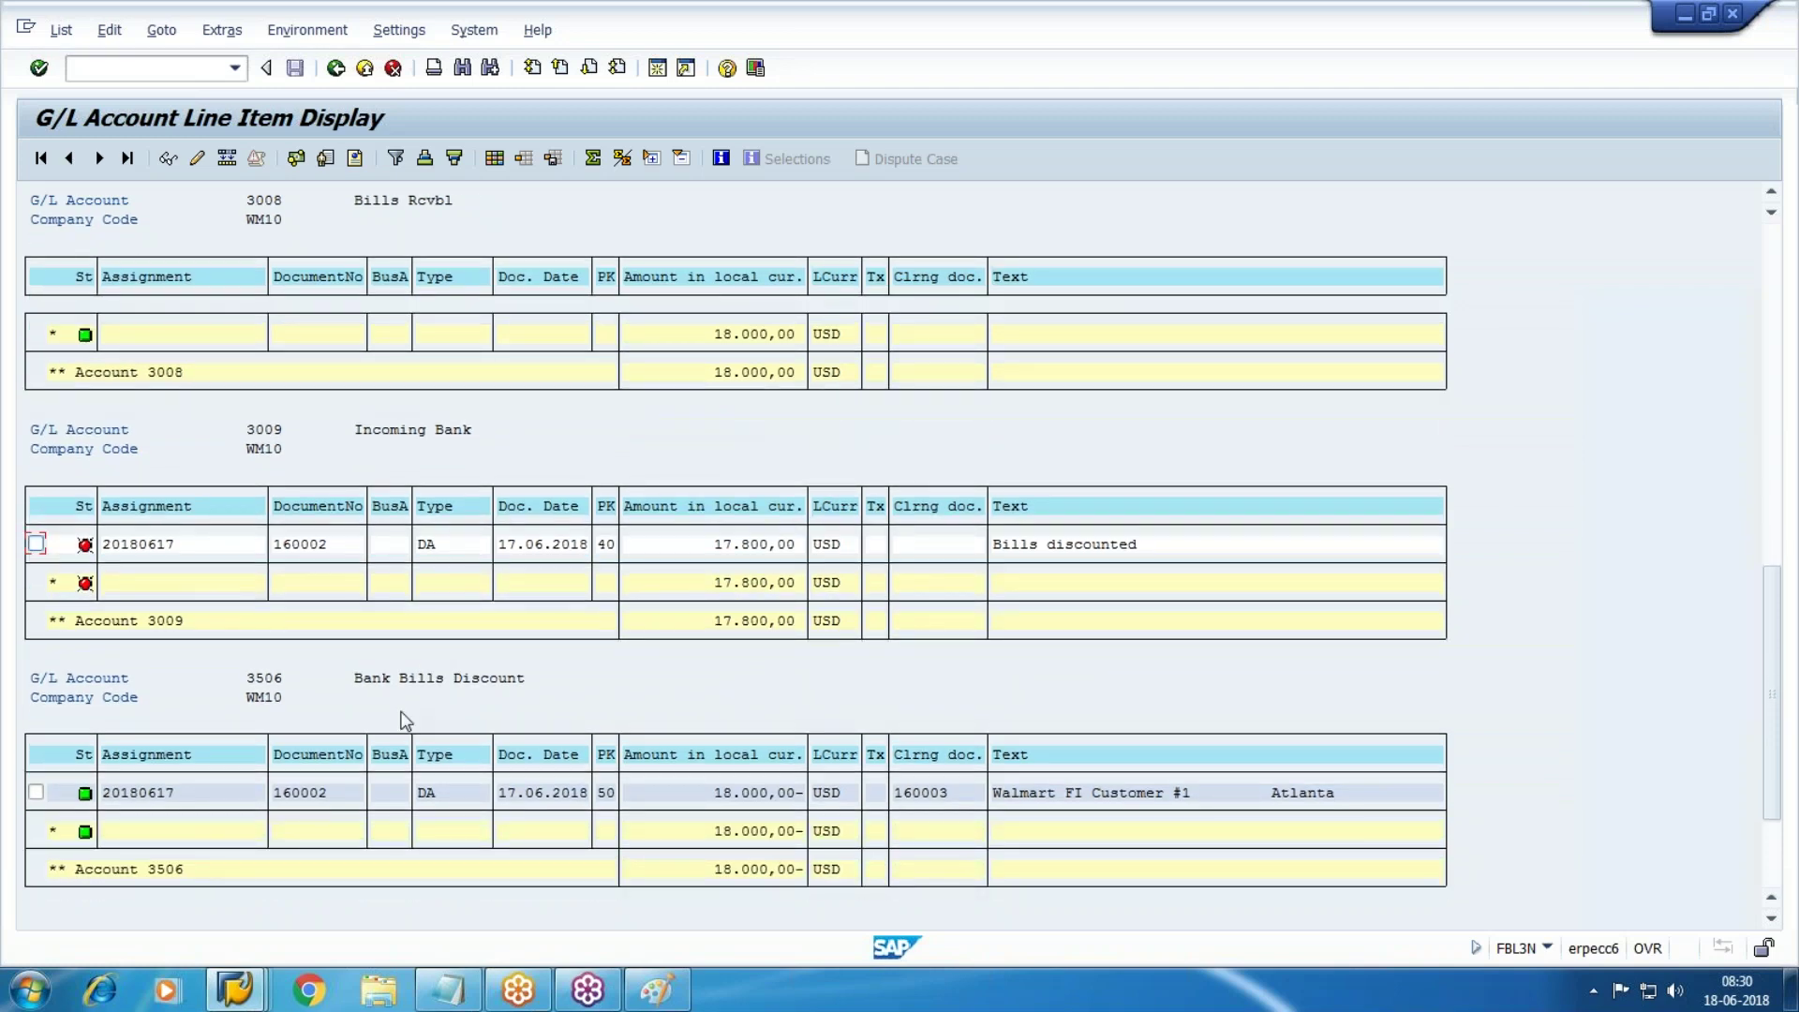
pyautogui.scroll(-2, 406, 719)
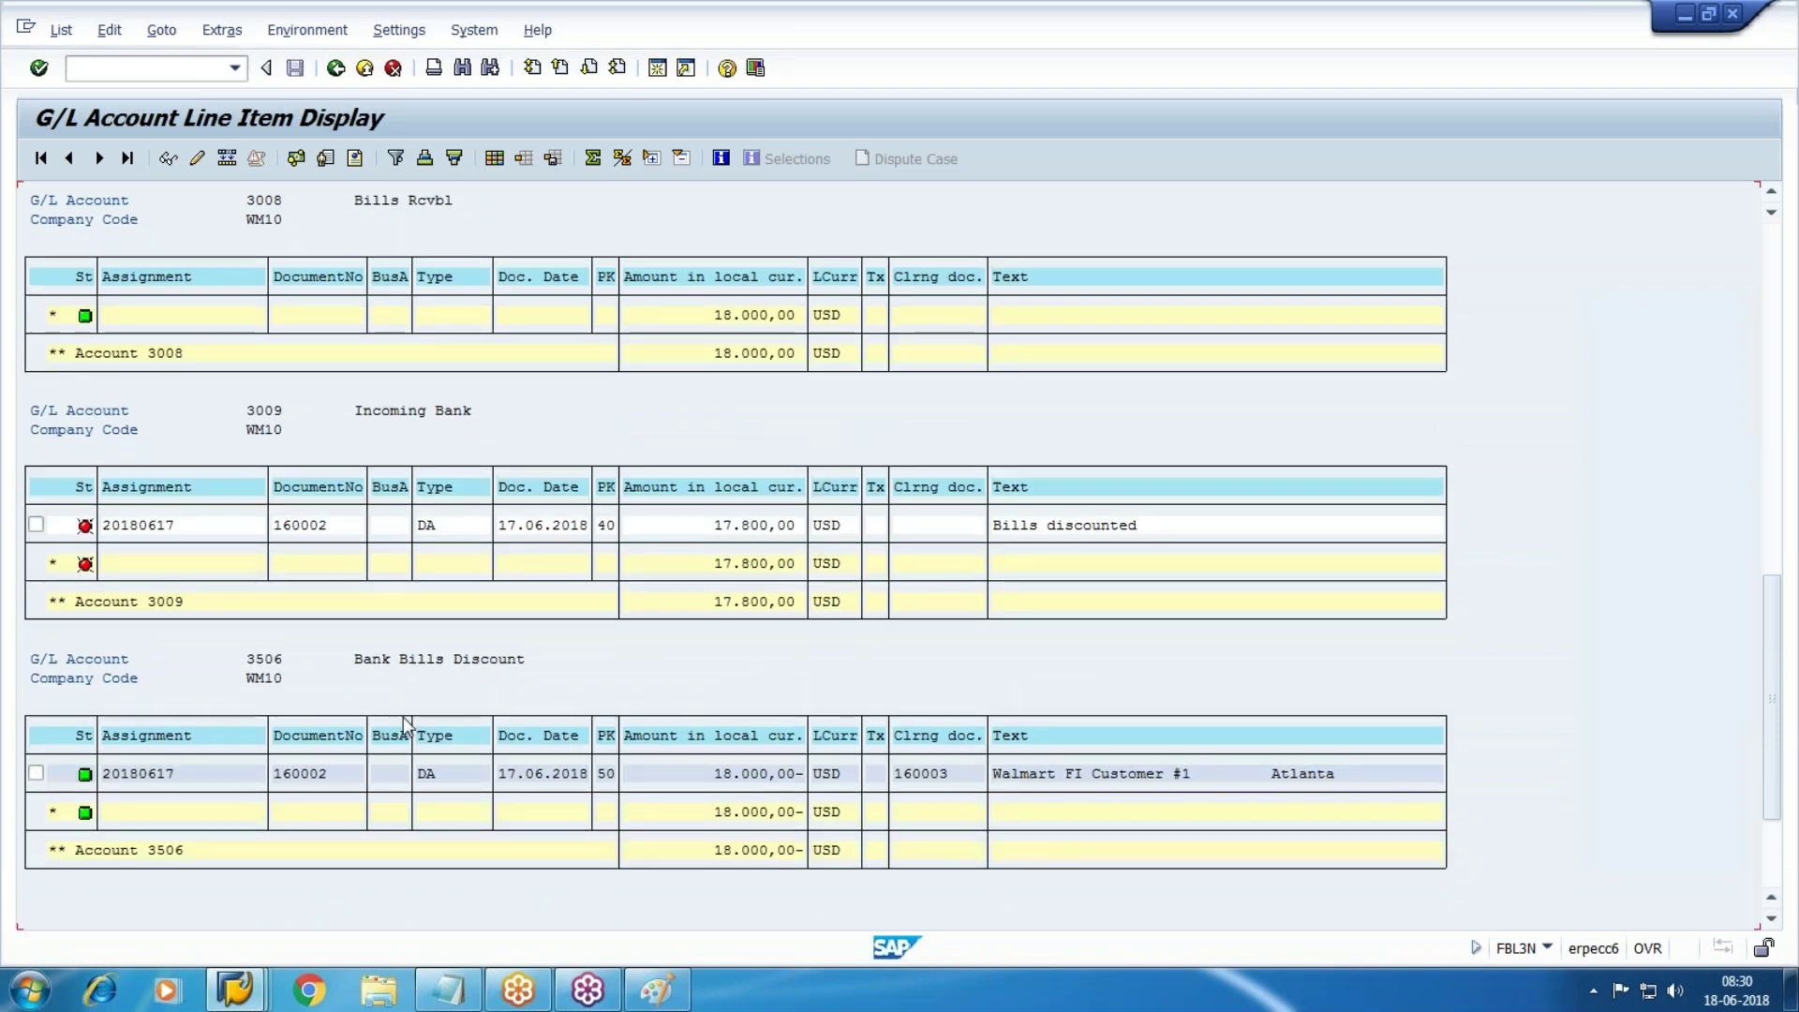
# Return to the selection screen, extend the posting date range to 30.06.2018 and list all items of company code WM10
pyautogui.press('F3')
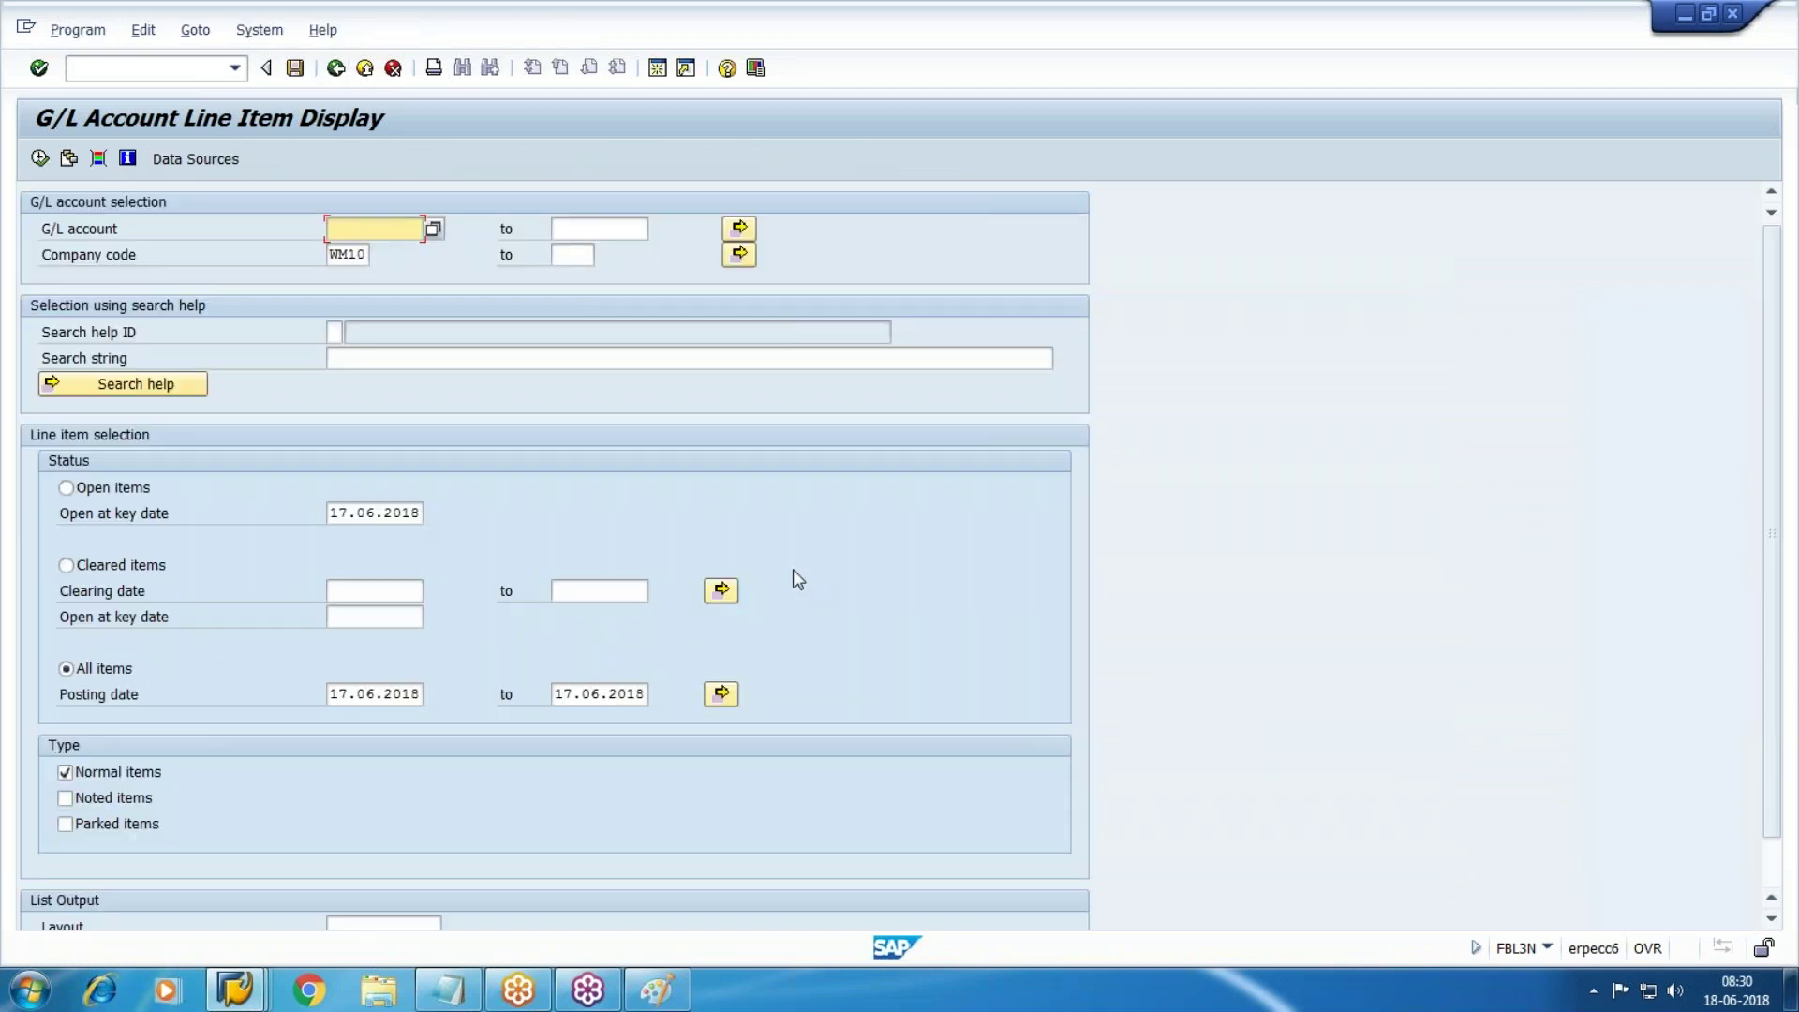
pyautogui.click(559, 694)
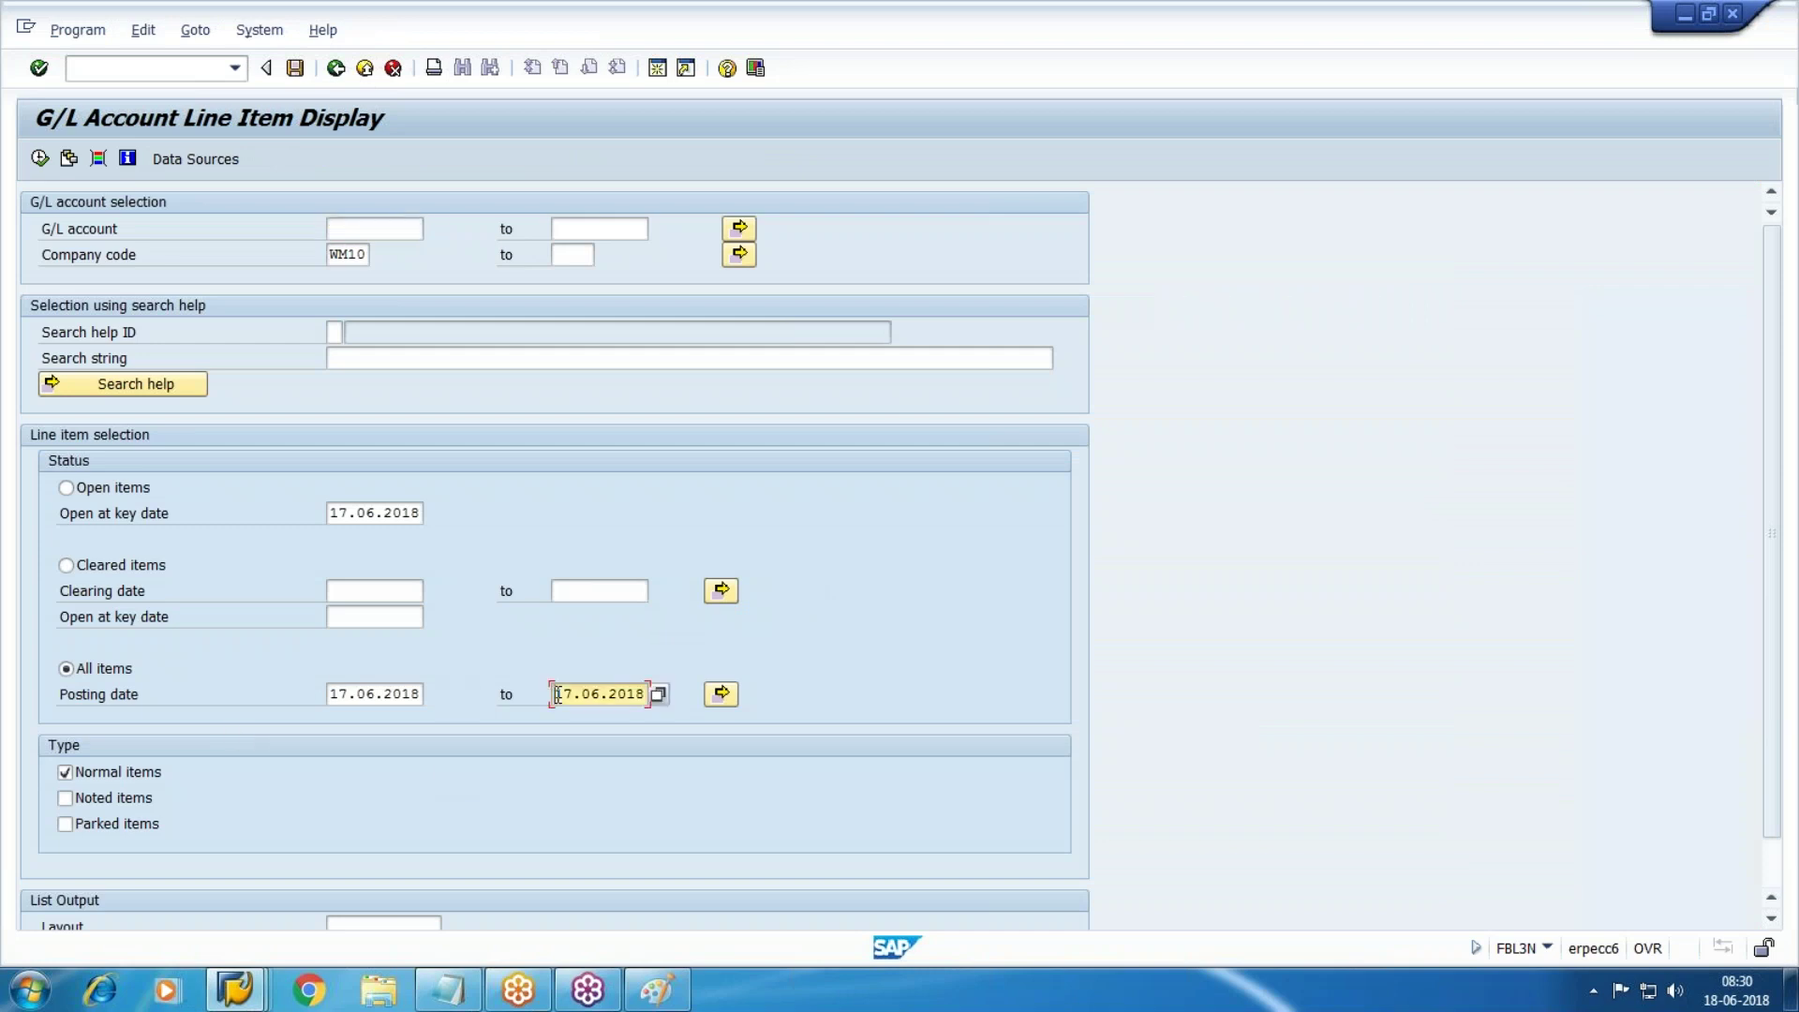
pyautogui.write('18')
pyautogui.press('Delete')
pyautogui.press('Delete')
pyautogui.press('Delete')
pyautogui.press('Delete')
pyautogui.press('Delete')
pyautogui.press('Delete')
pyautogui.press('Delete')
pyautogui.press('Delete')
pyautogui.write('30.06.2018')
pyautogui.click(38, 159)
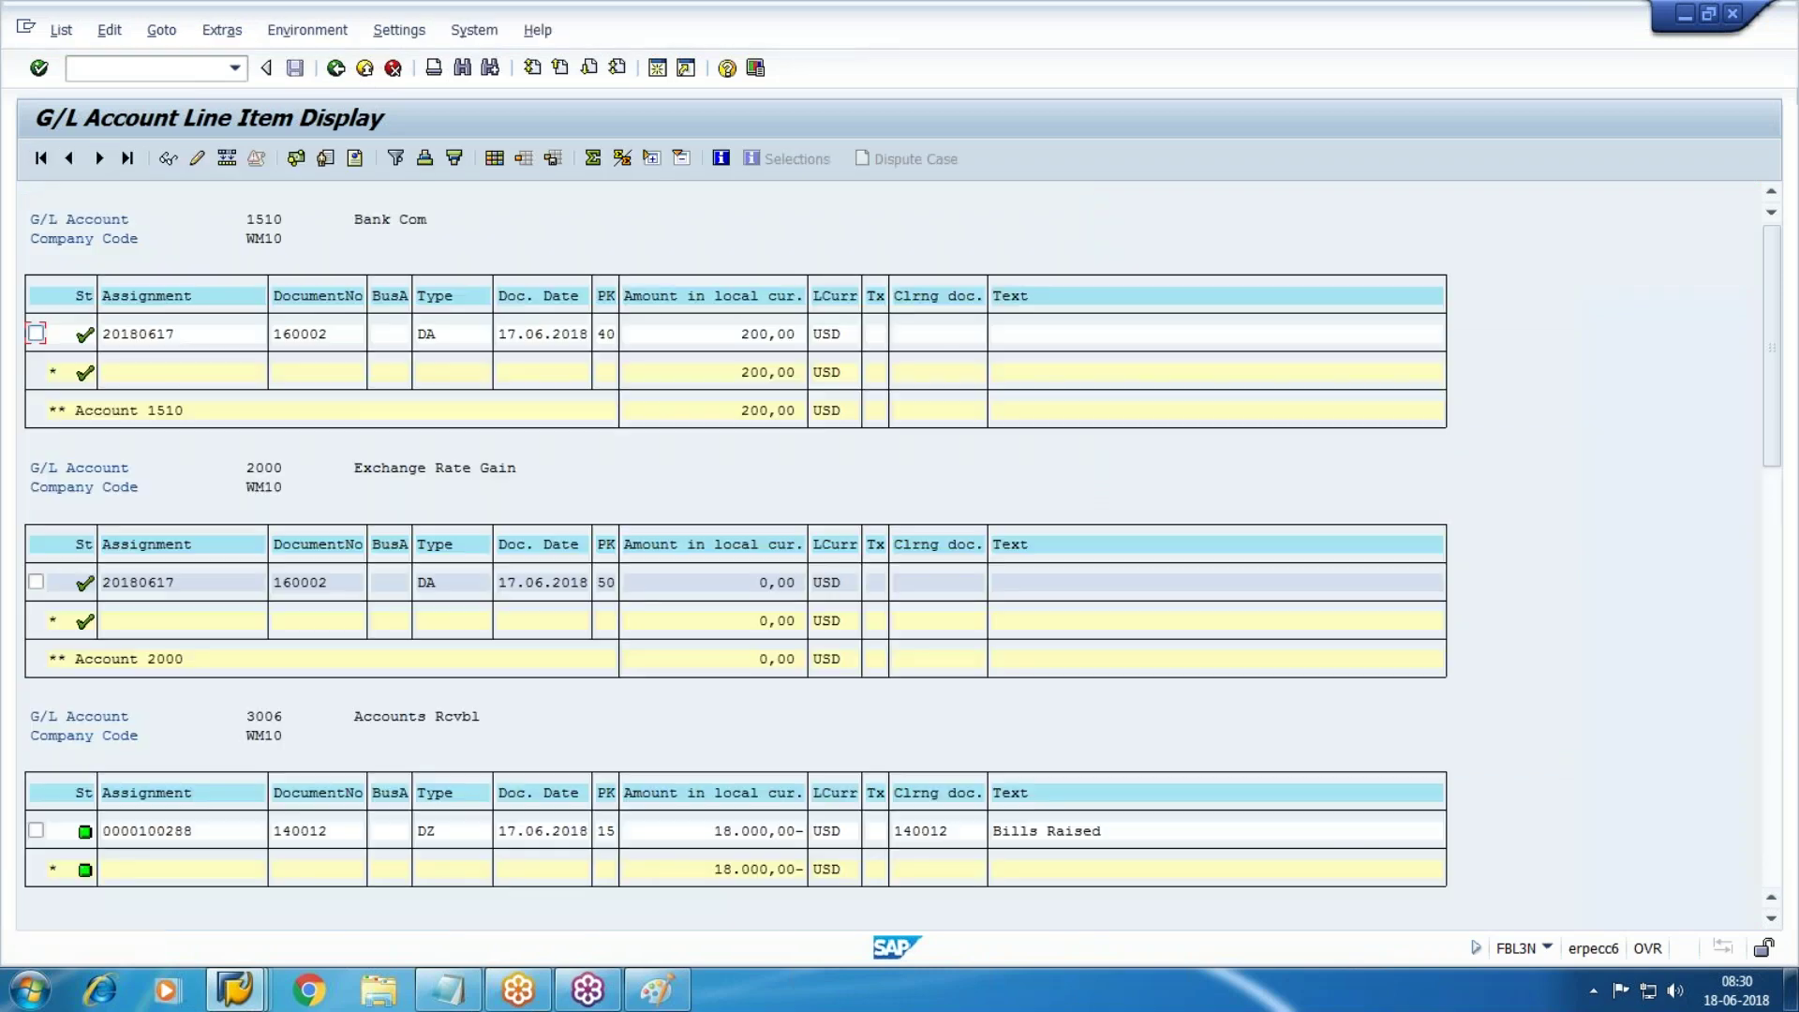
# Examine the line items of Accounts Rcvbl, Bills Rcvbl, Incoming Bank and Bank Bills Discount, and compare them with the flow diagram in Paint
pyautogui.scroll(-4, 553, 745)
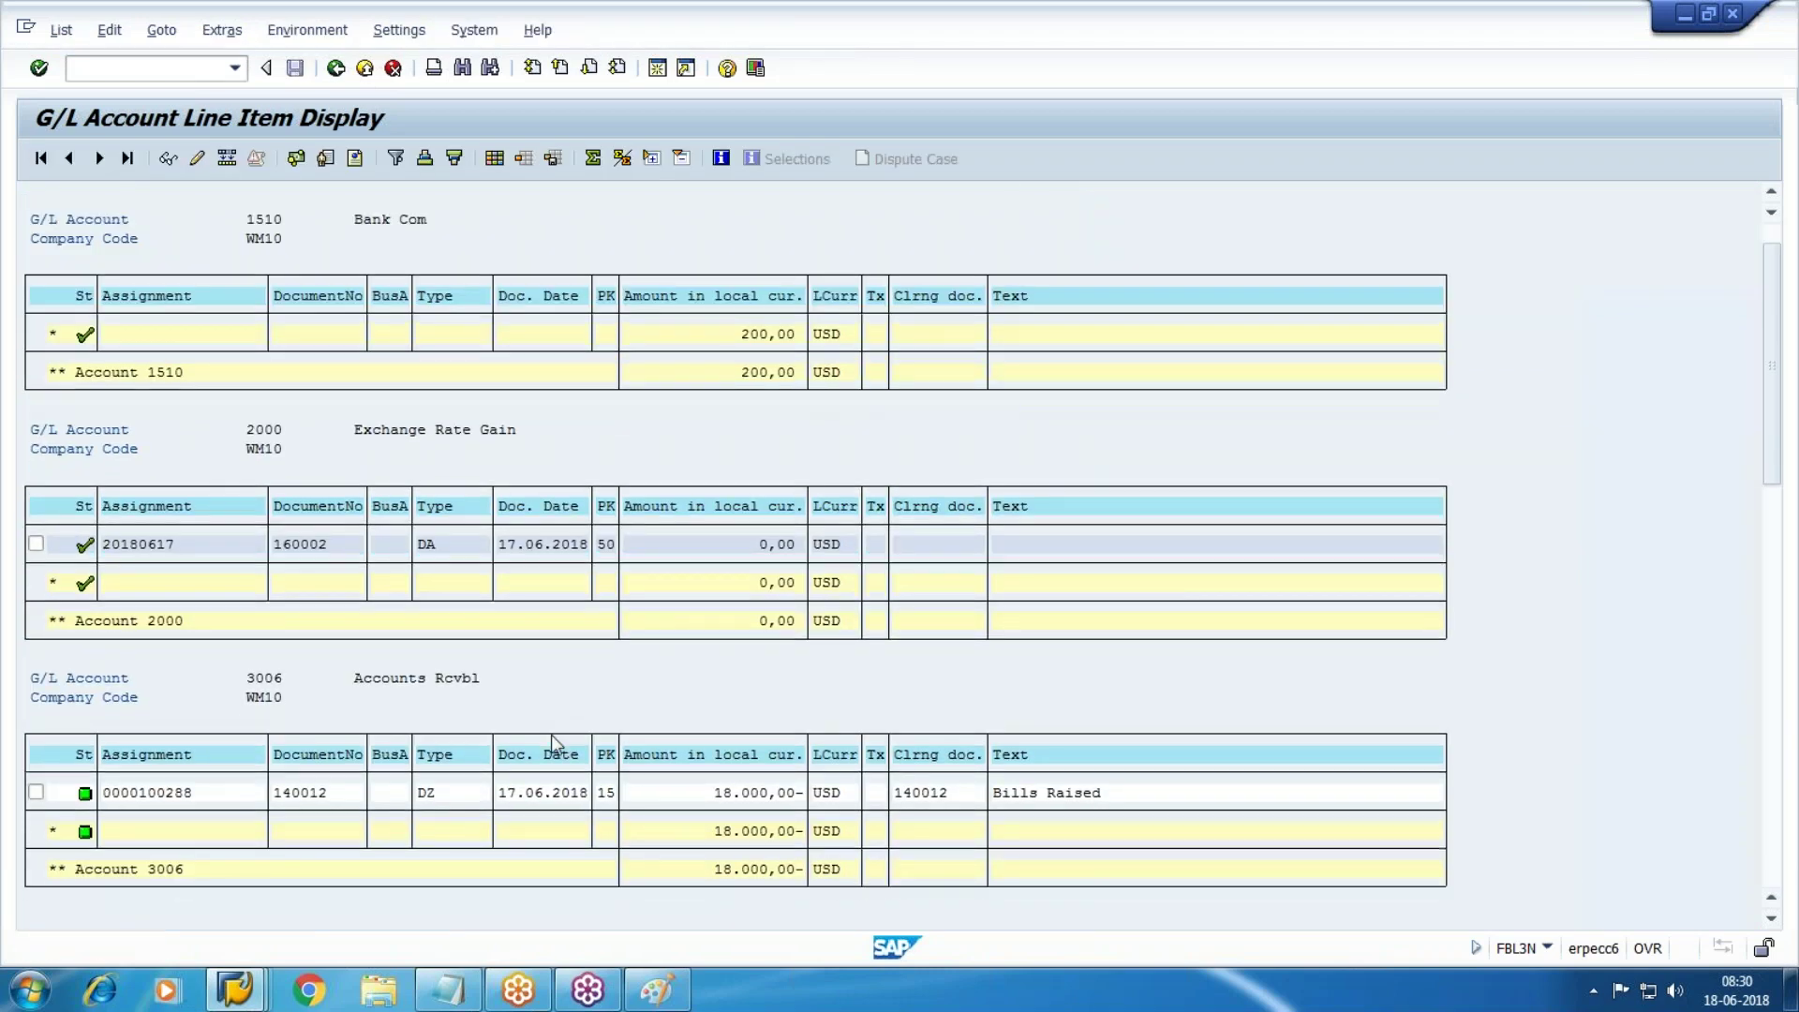
pyautogui.scroll(-3, 553, 745)
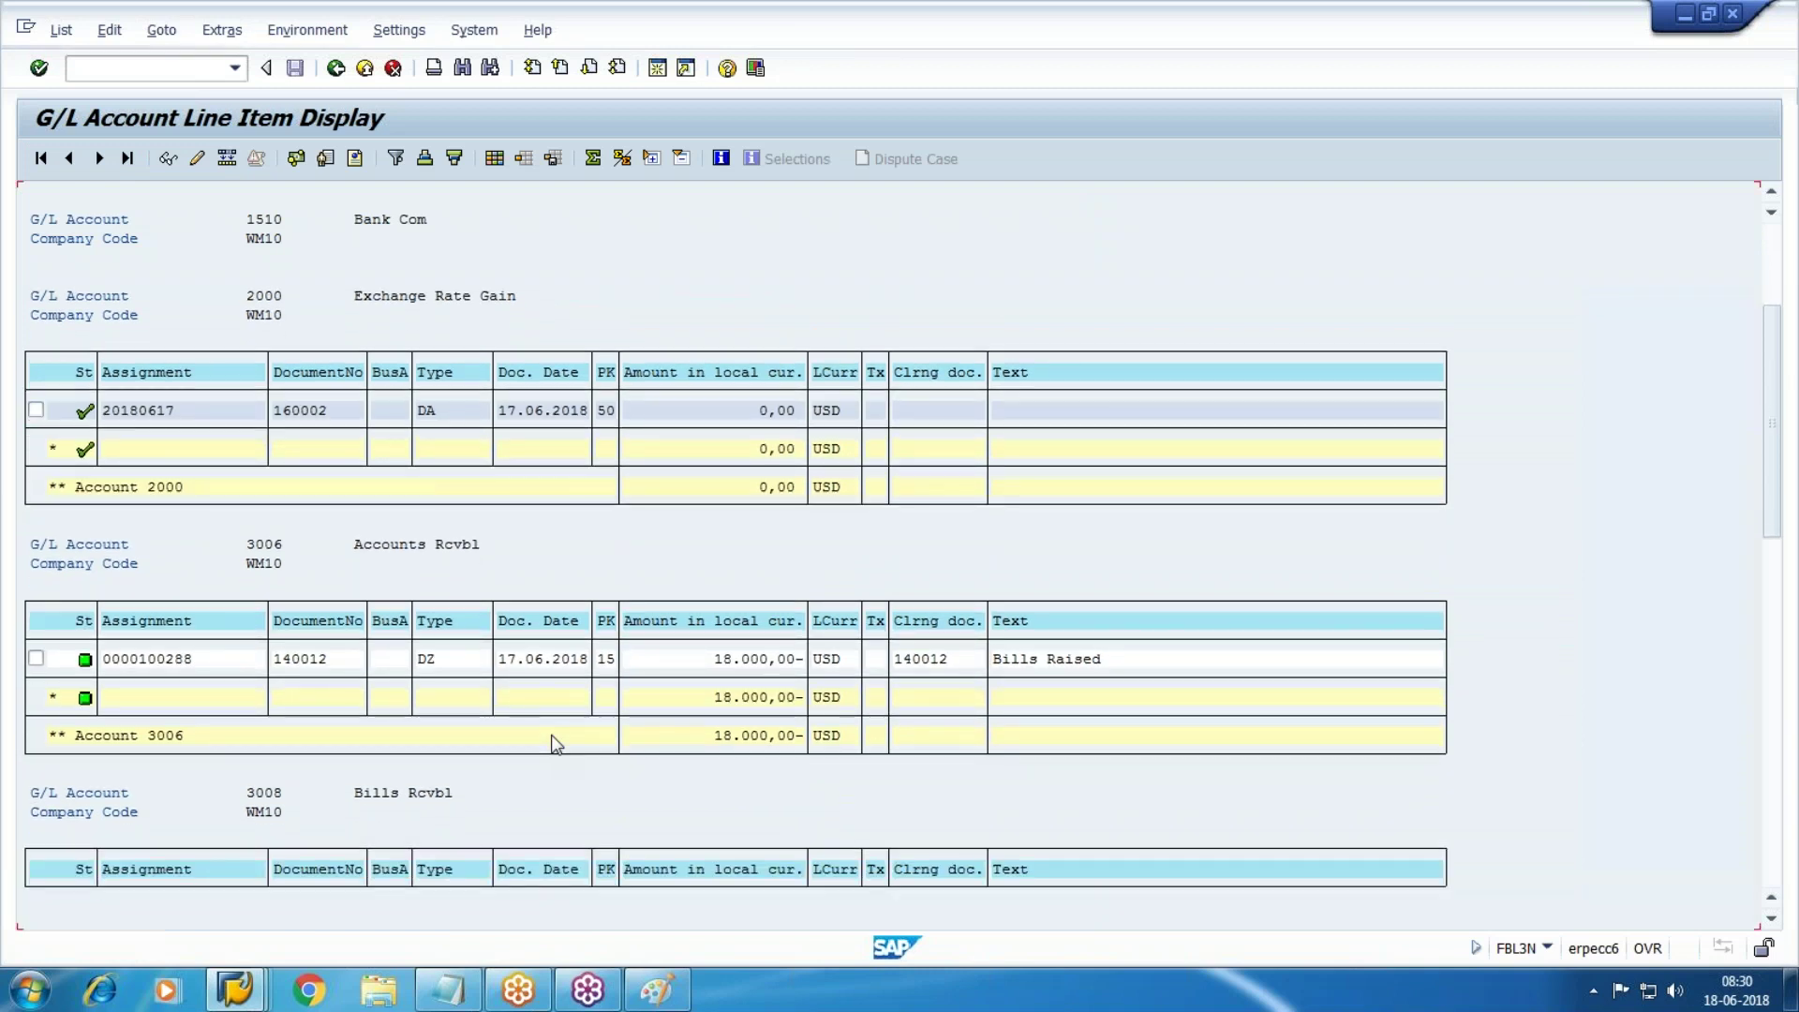
pyautogui.scroll(-2, 555, 745)
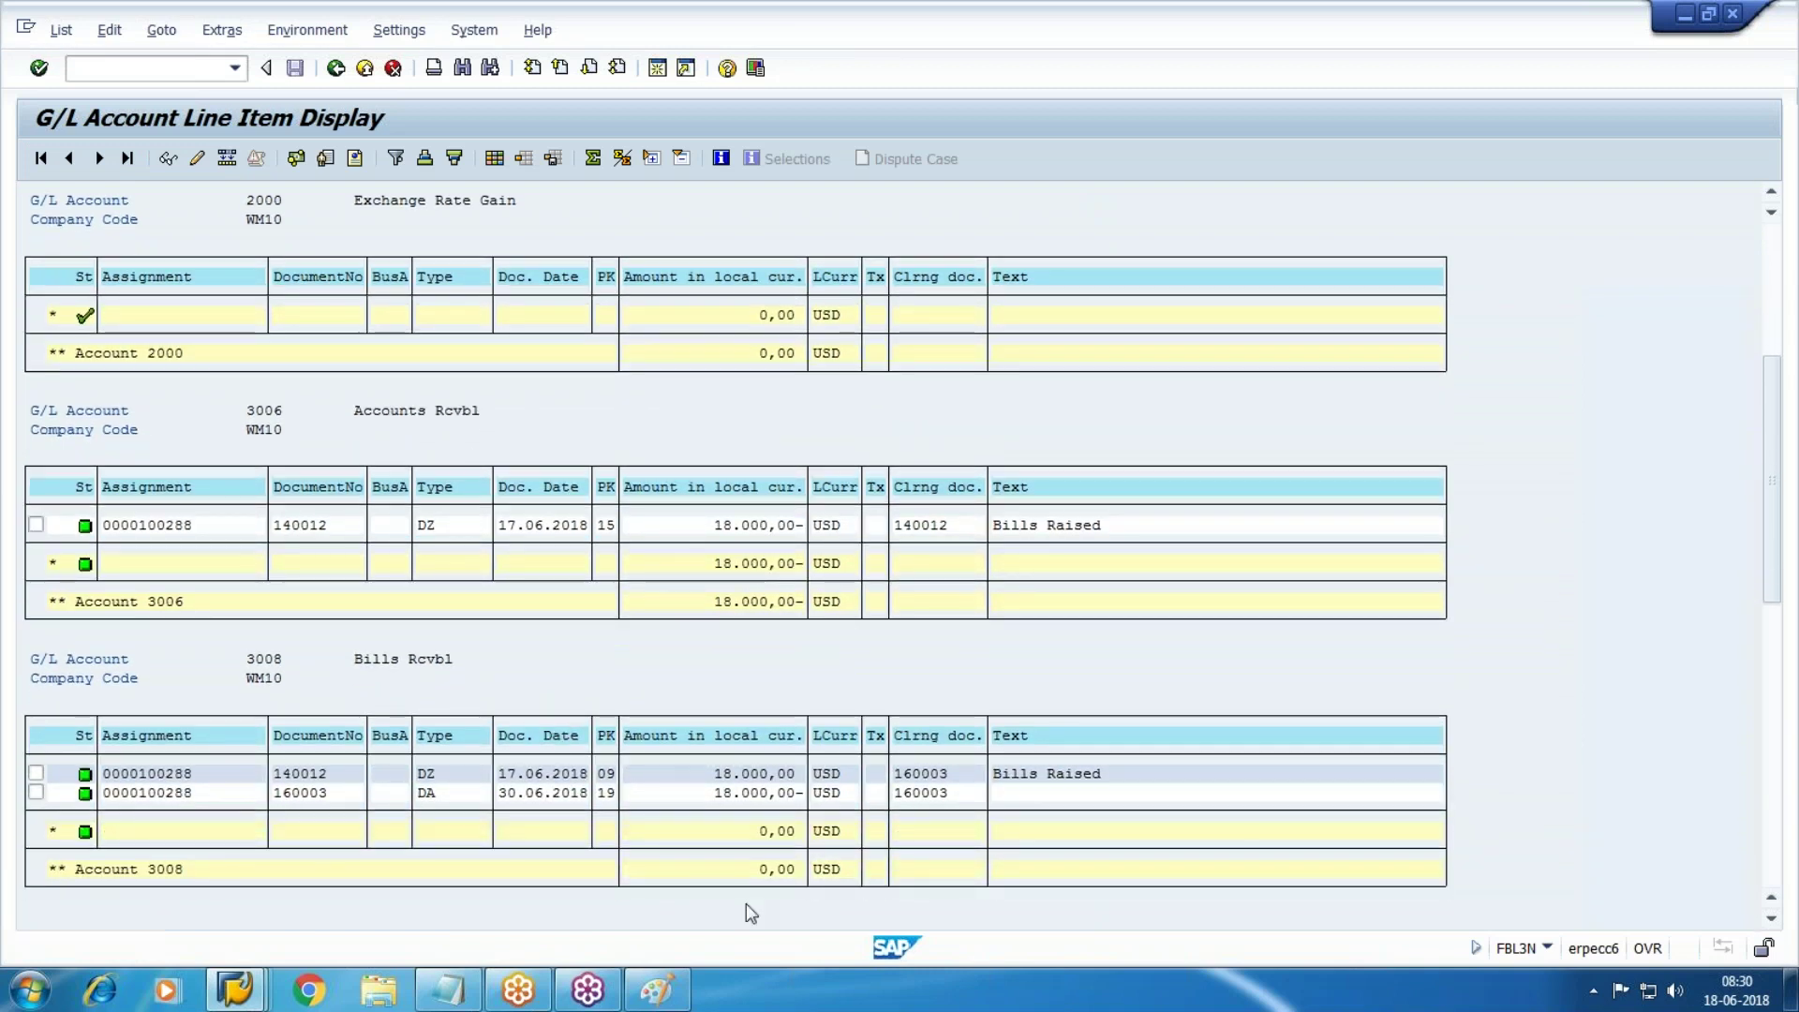
pyautogui.scroll(-2, 783, 650)
pyautogui.scroll(-3, 746, 774)
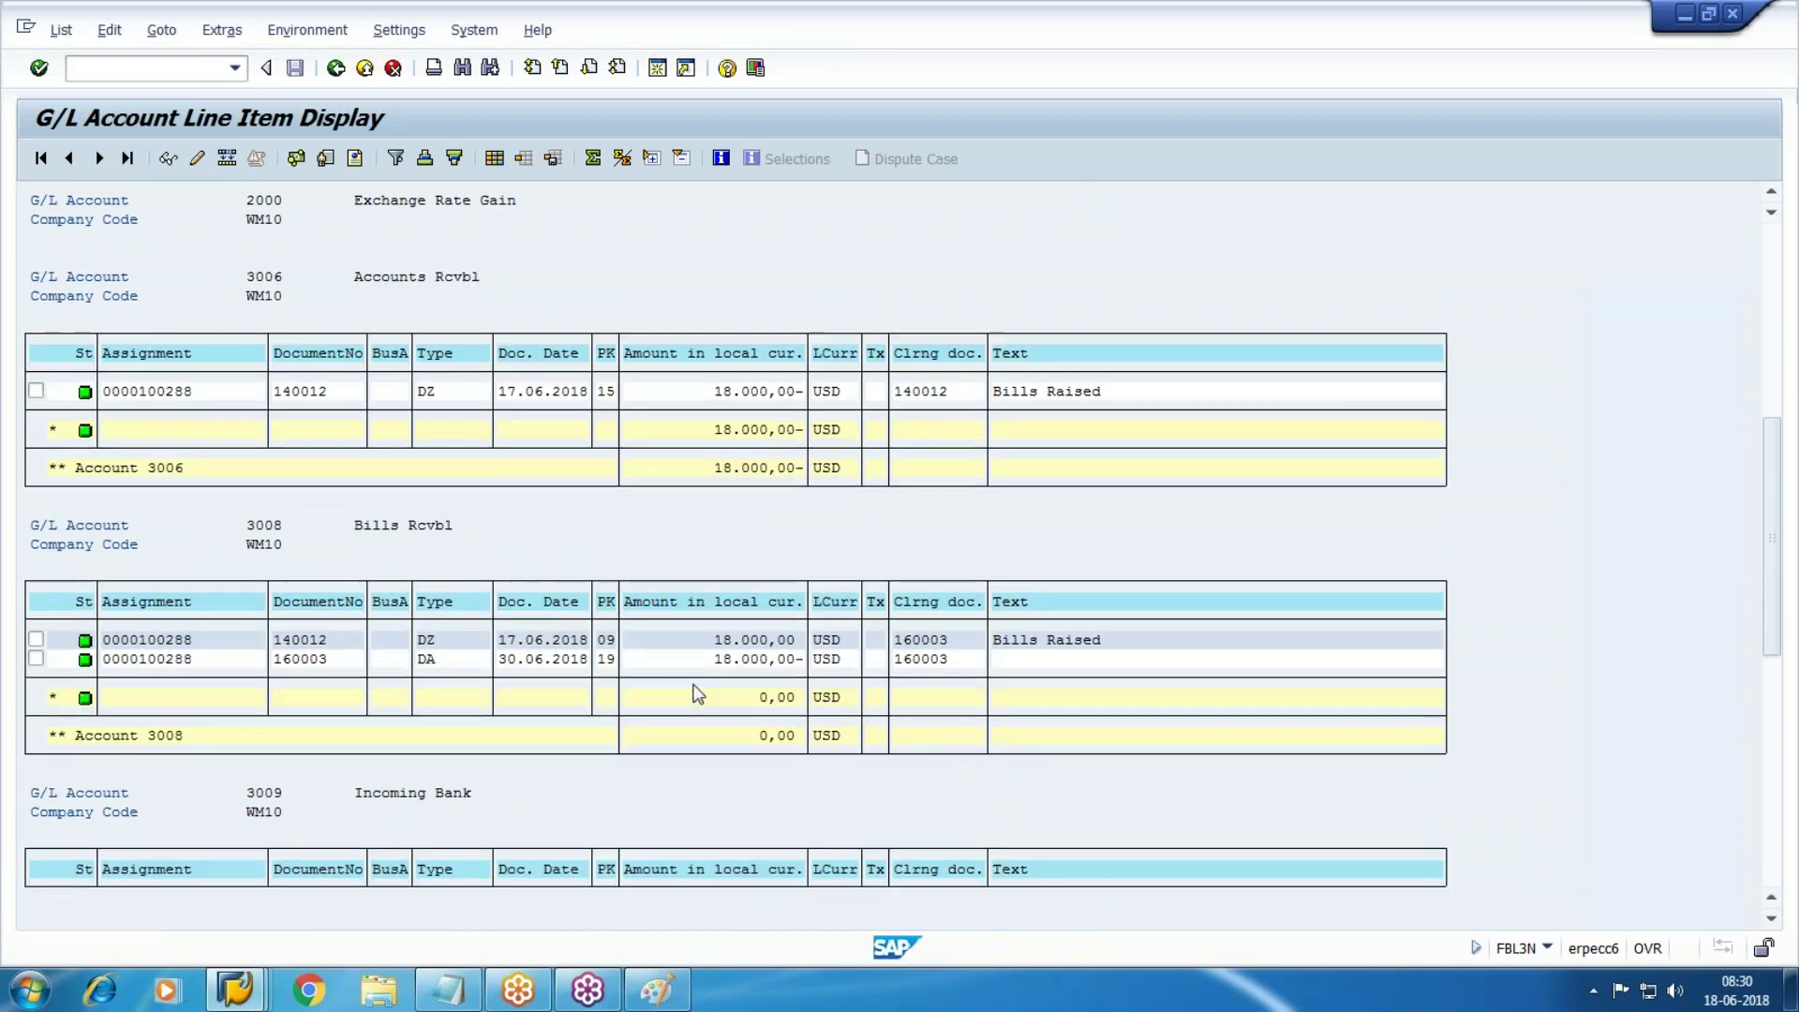
pyautogui.scroll(-3, 1410, 567)
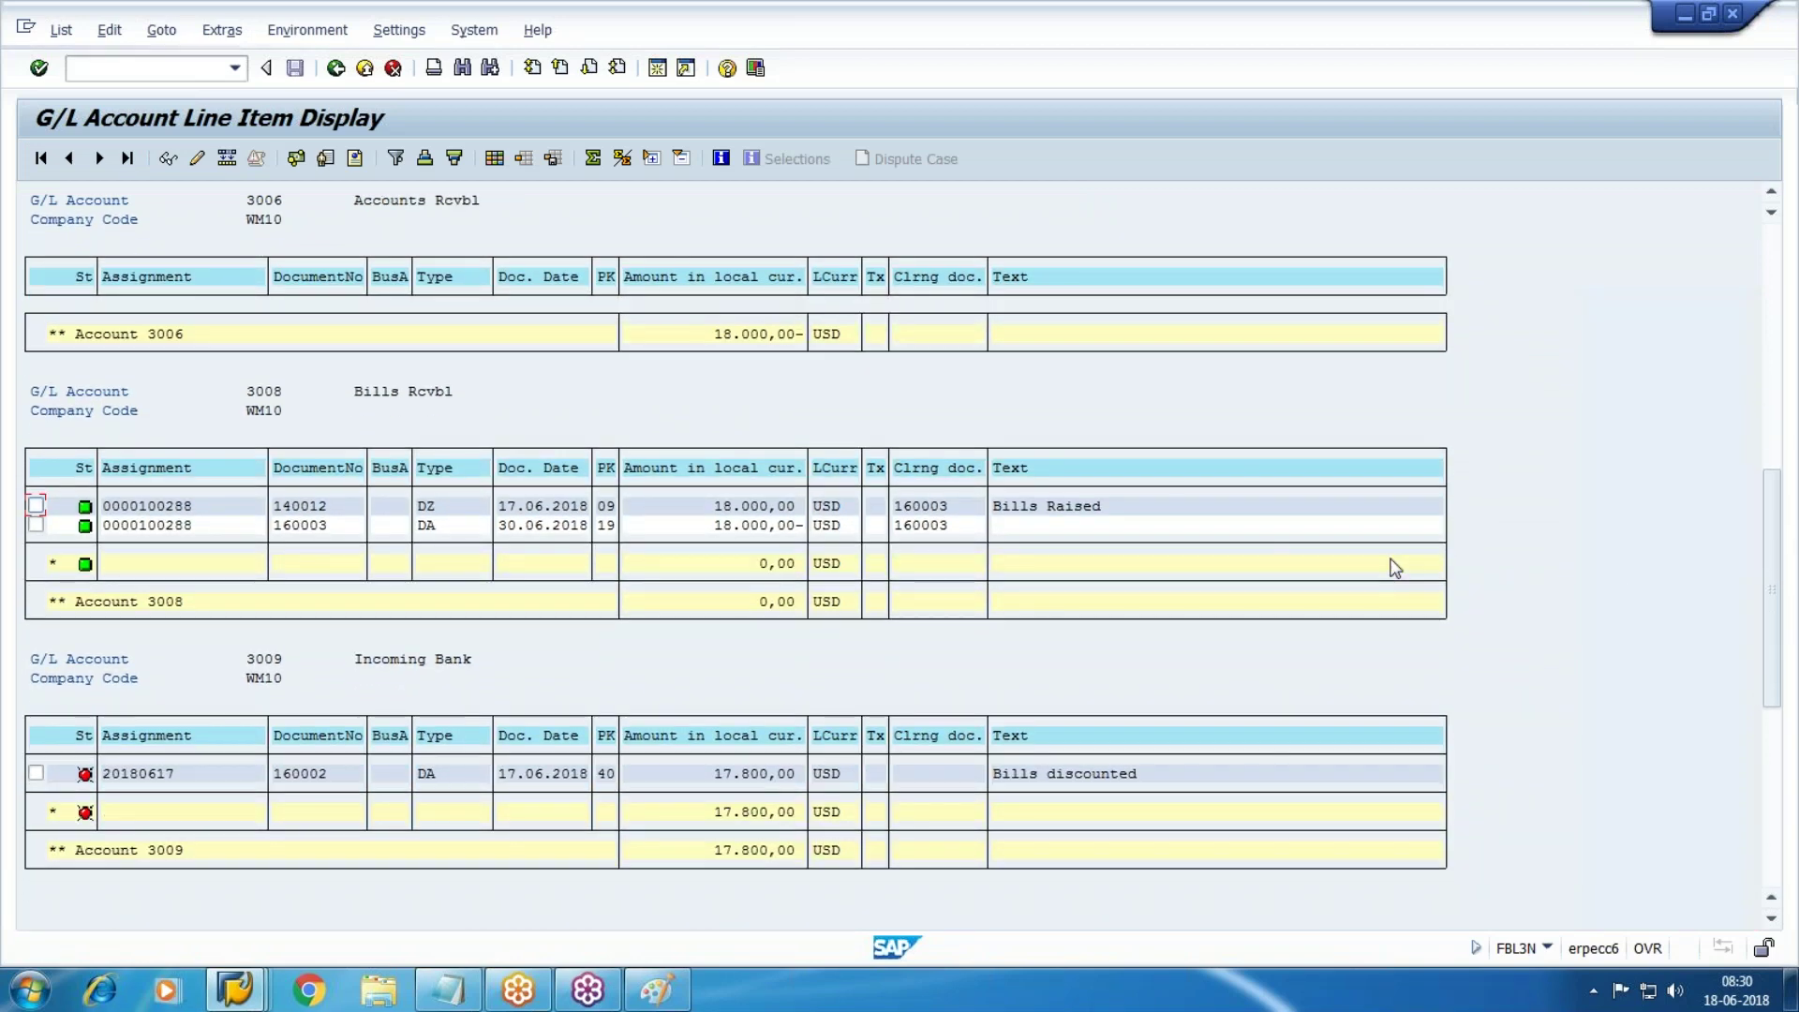
pyautogui.scroll(-3, 1394, 567)
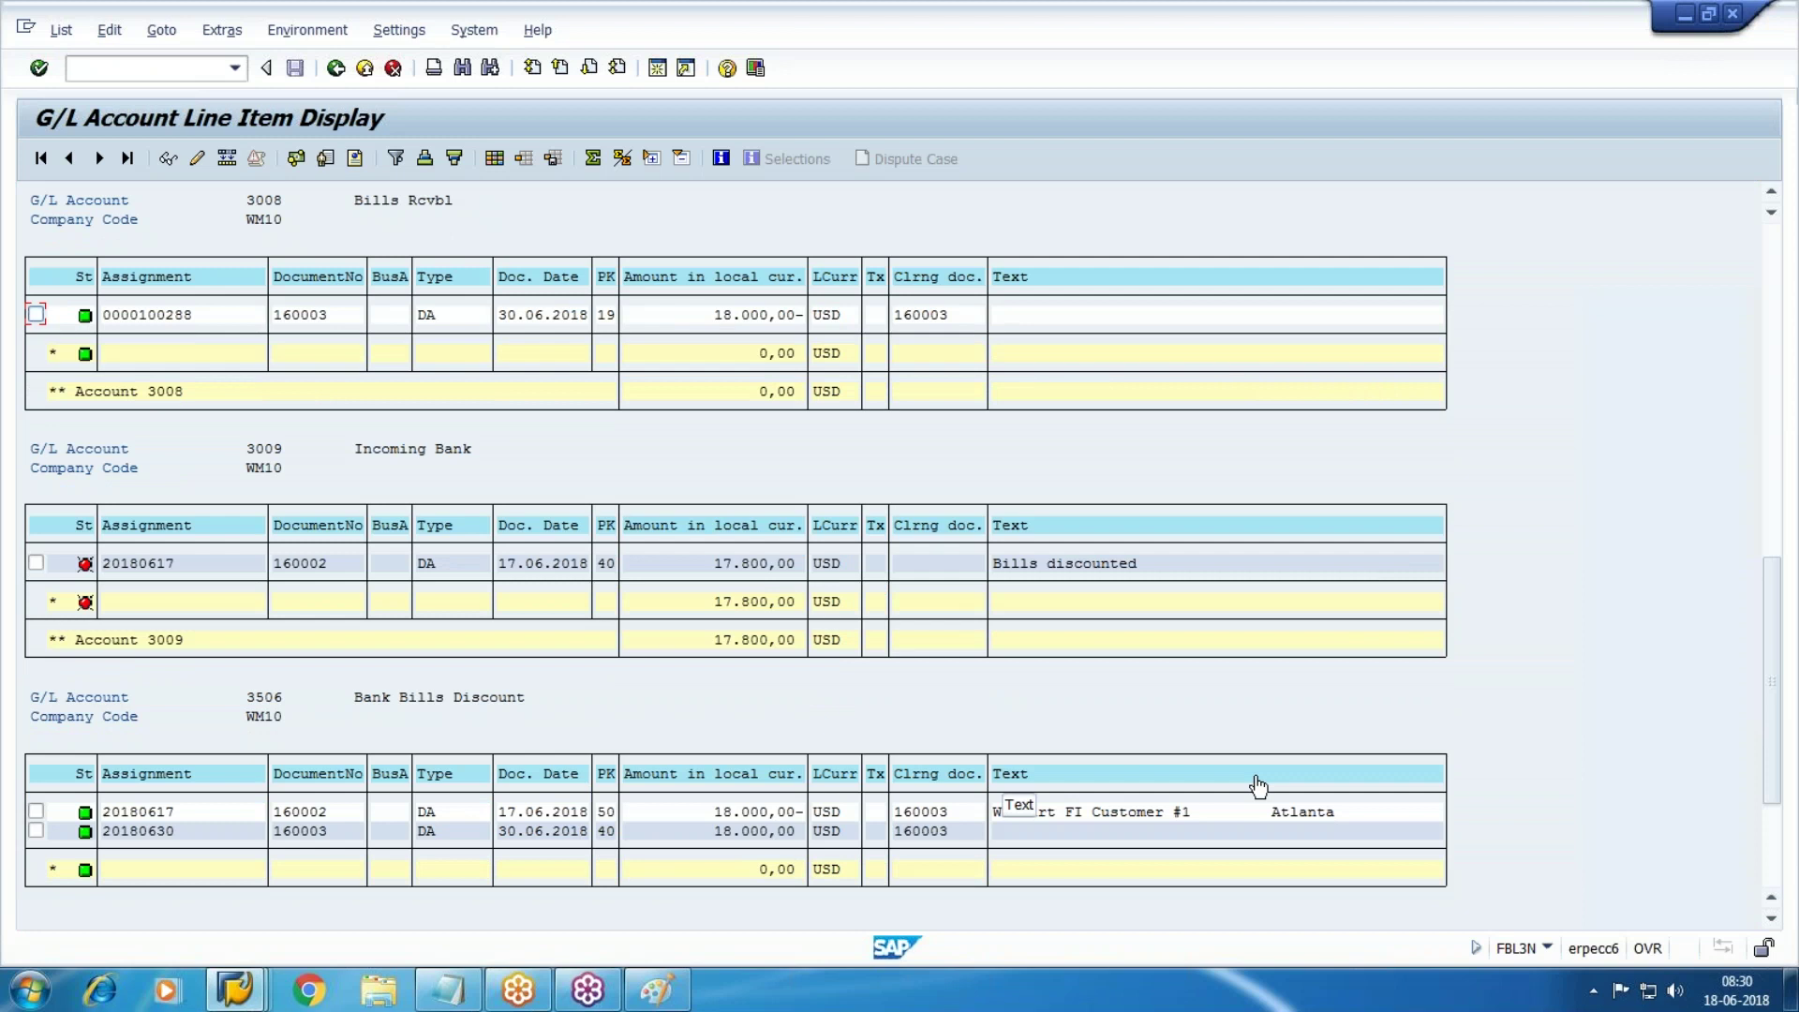
pyautogui.click(657, 990)
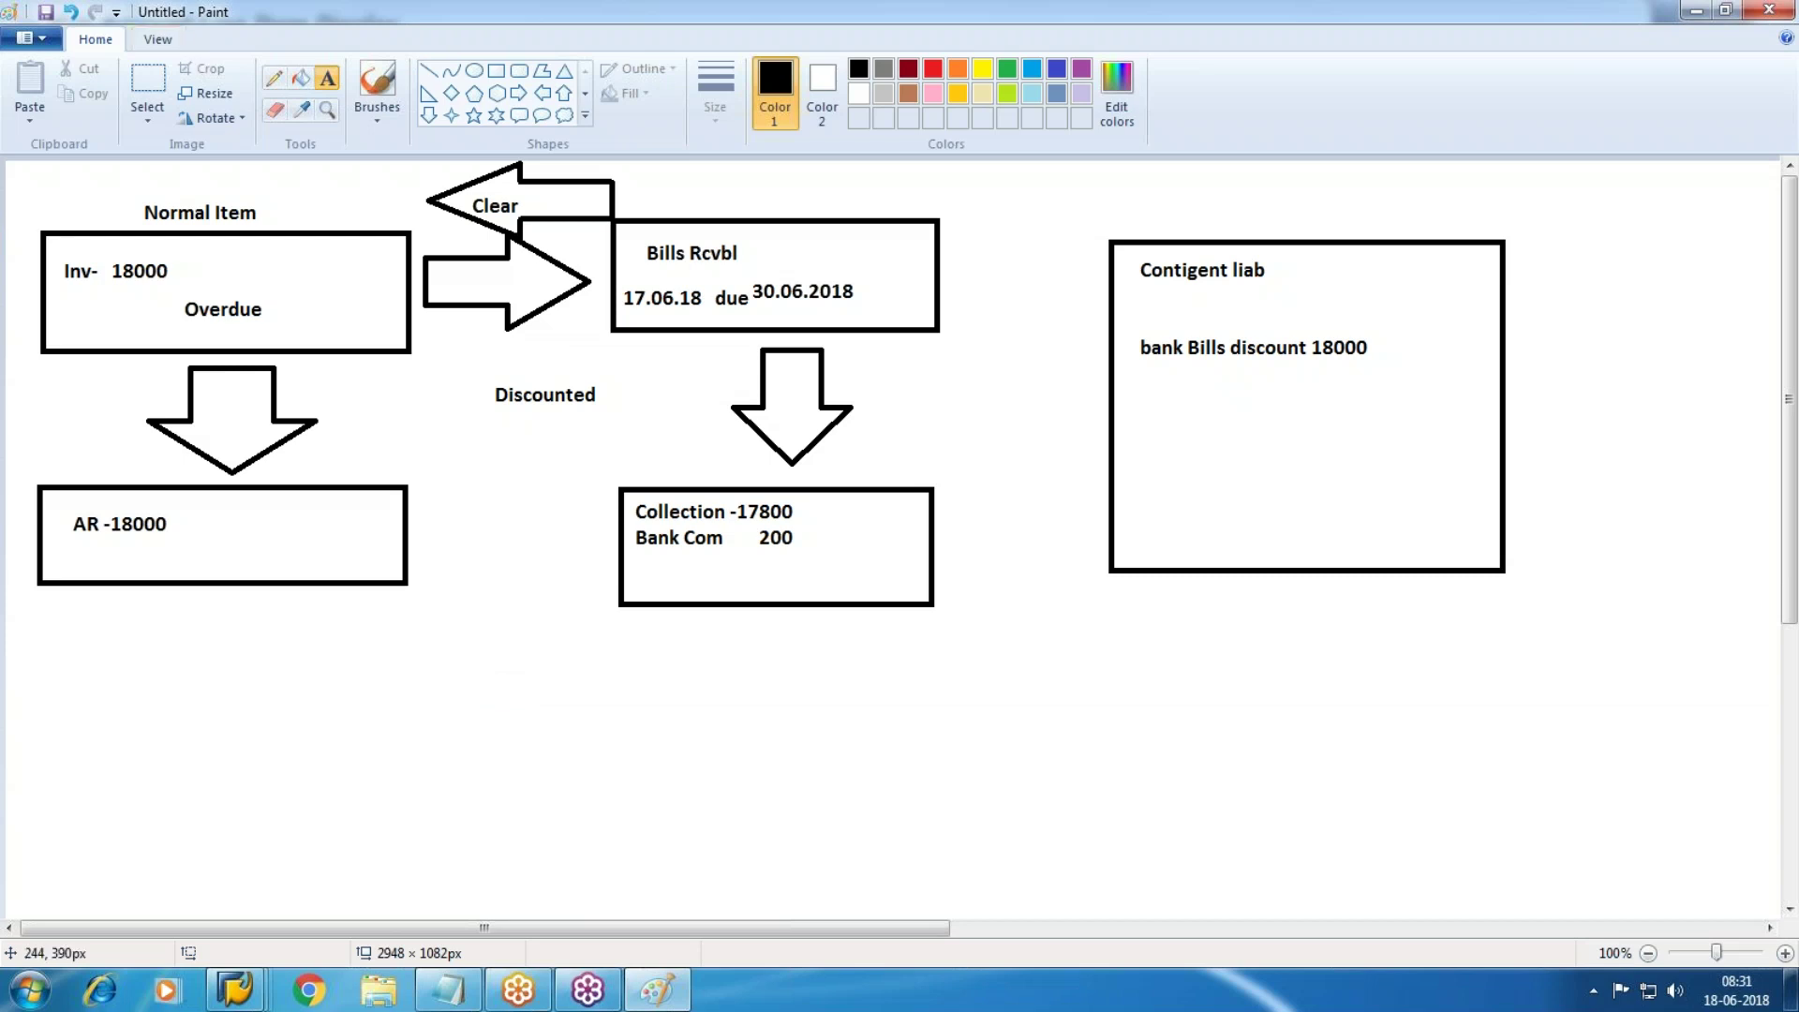
# In the customer invoice session, open transaction FBL1N and run the open vendor items for company code WM10 at key date 17.06.2018
pyautogui.moveTo(258, 1001)
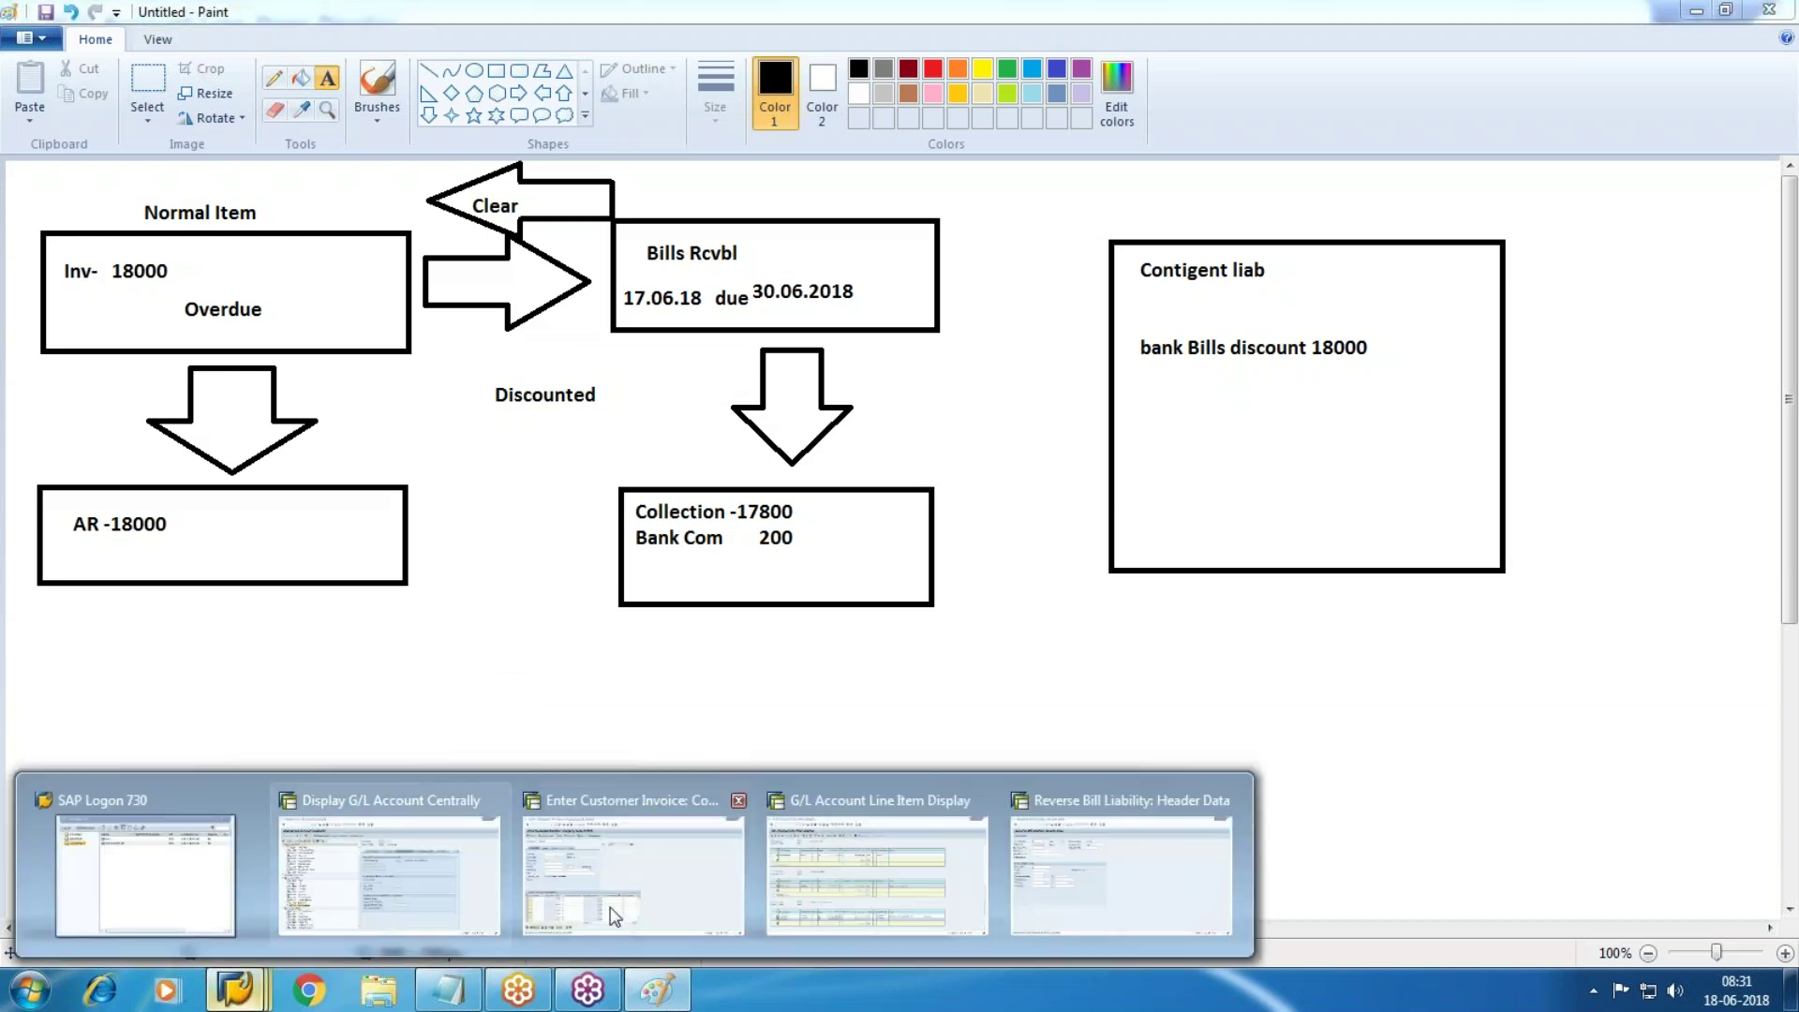
pyautogui.click(633, 867)
pyautogui.click(150, 67)
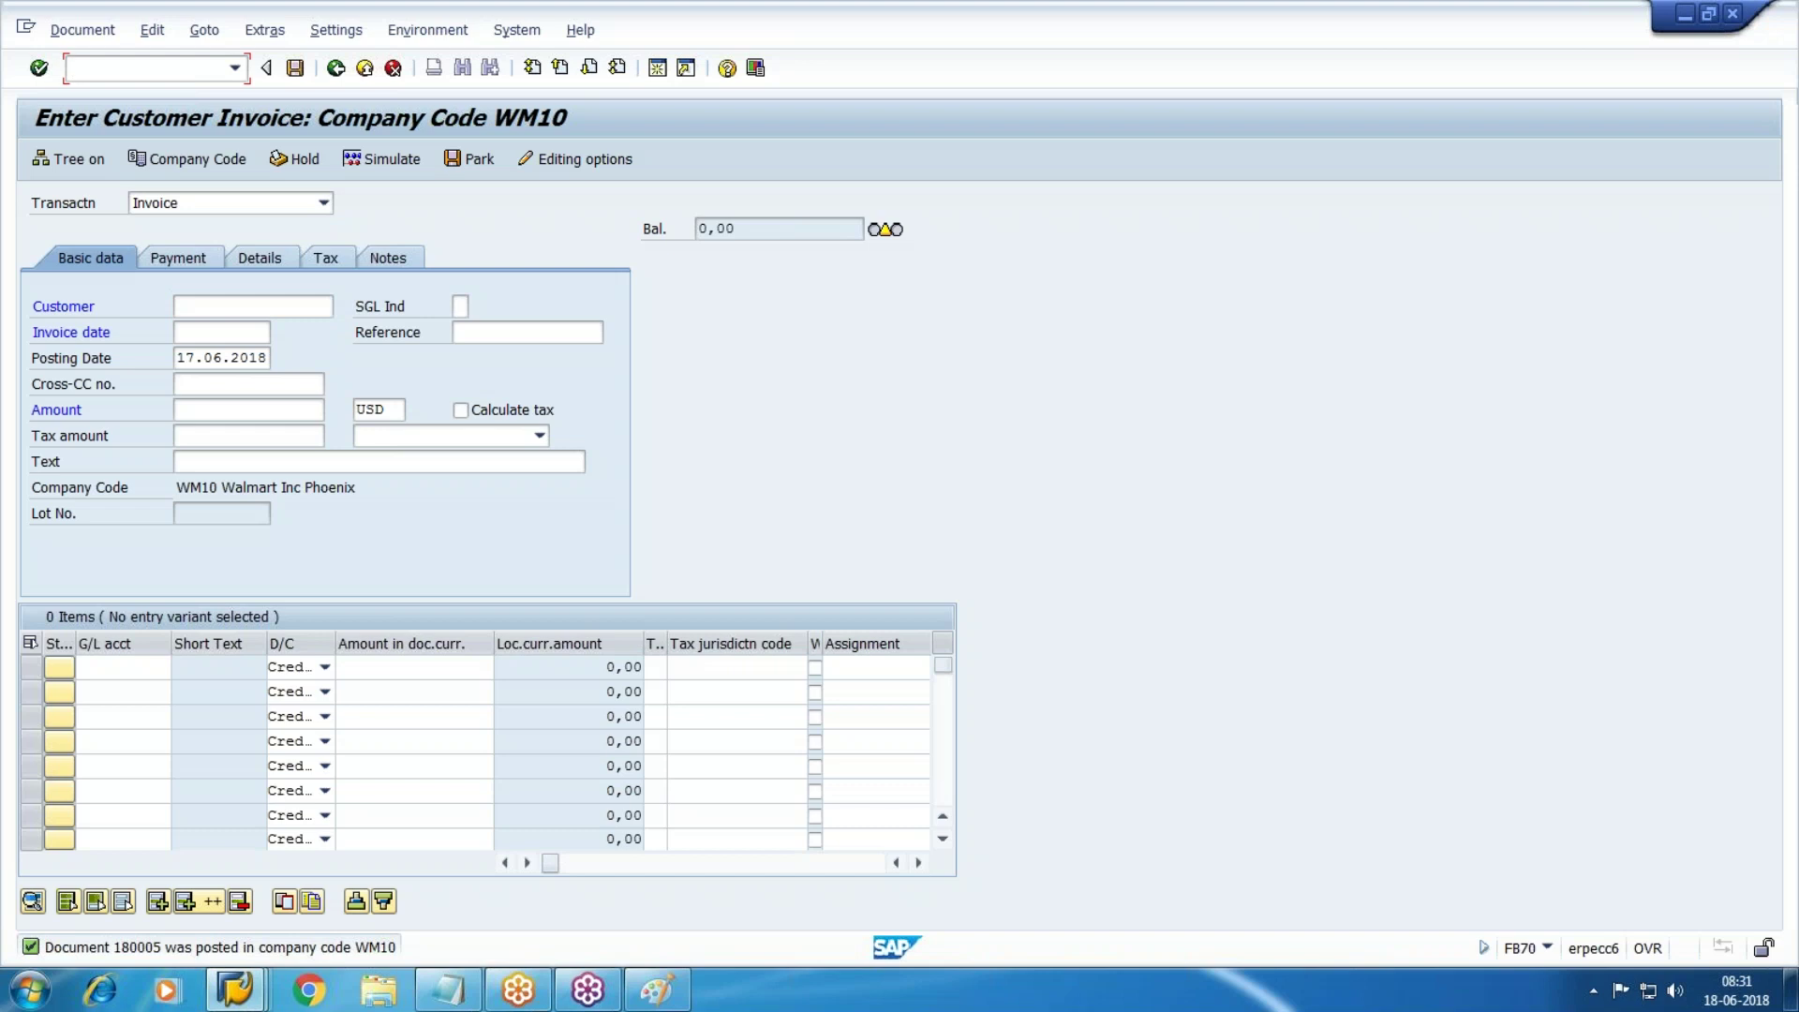
pyautogui.press('Return')
pyautogui.click(39, 159)
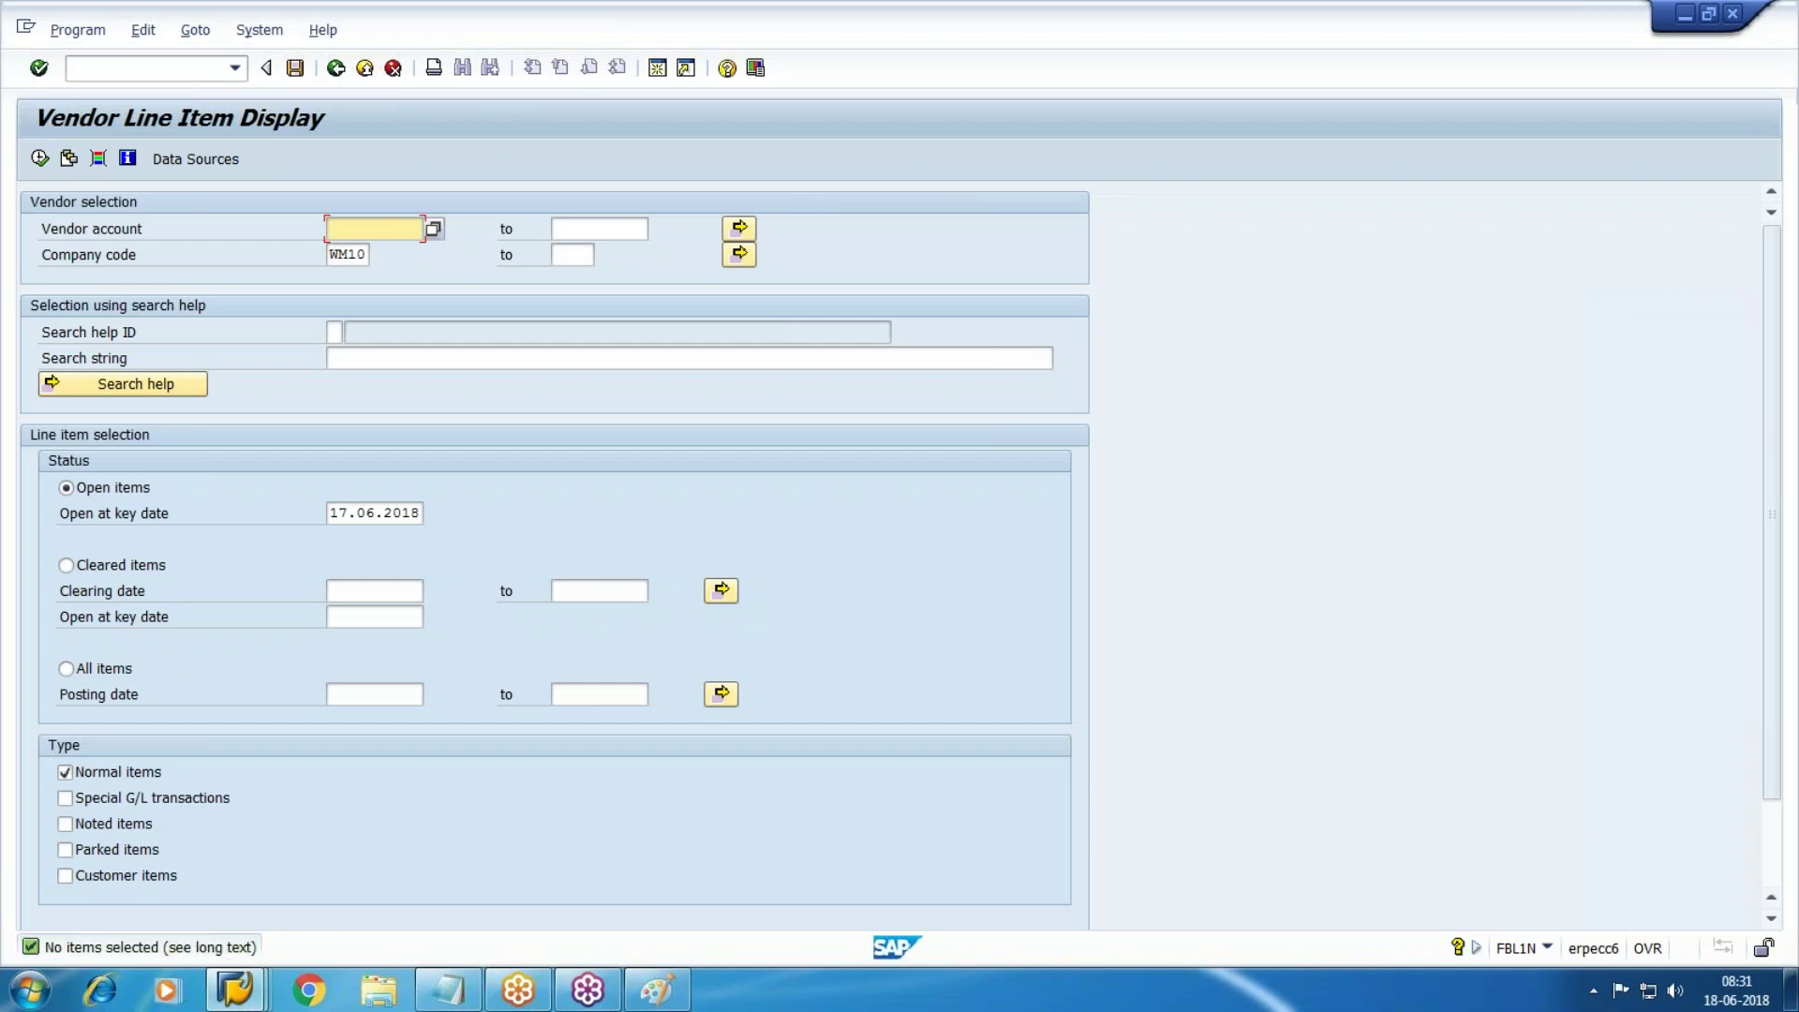
# Switch to the Paint diagram and draw a rectangle about 384 × 95 px below the AR -18000 box
pyautogui.click(657, 990)
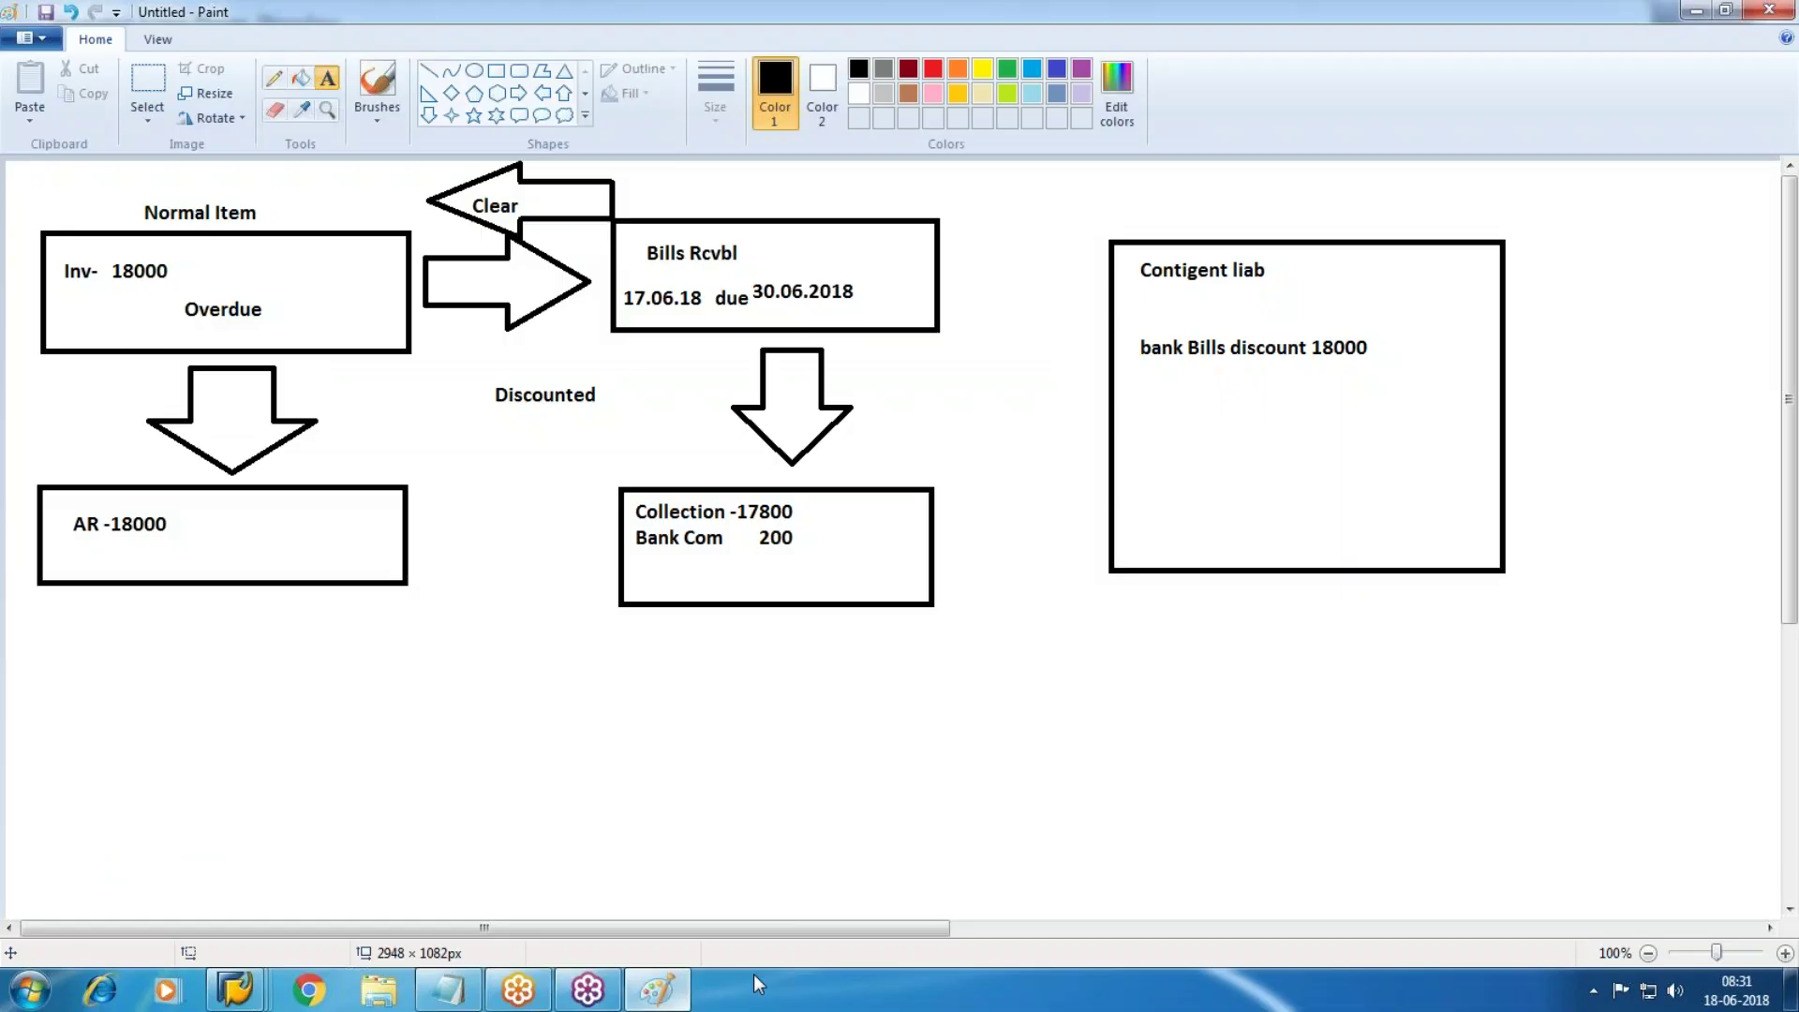
pyautogui.click(419, 724)
pyautogui.click(305, 642)
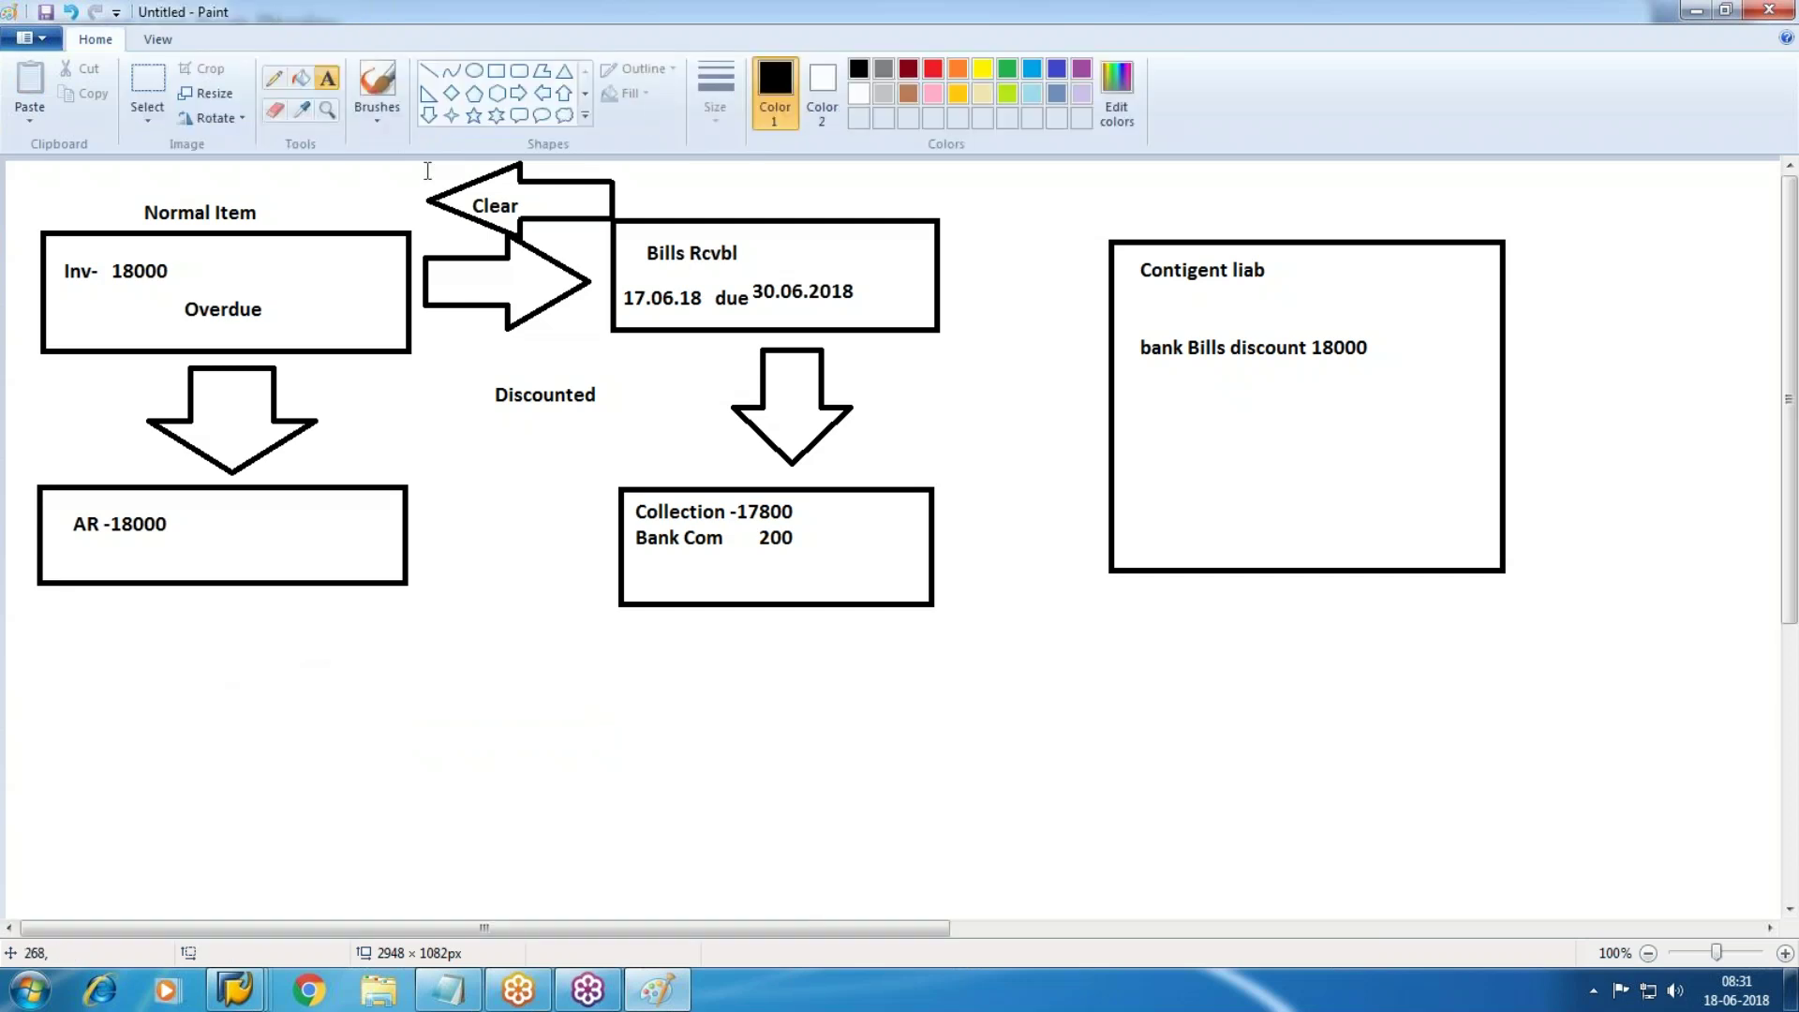
pyautogui.click(503, 73)
pyautogui.moveTo(33, 709); pyautogui.dragTo(466, 815)
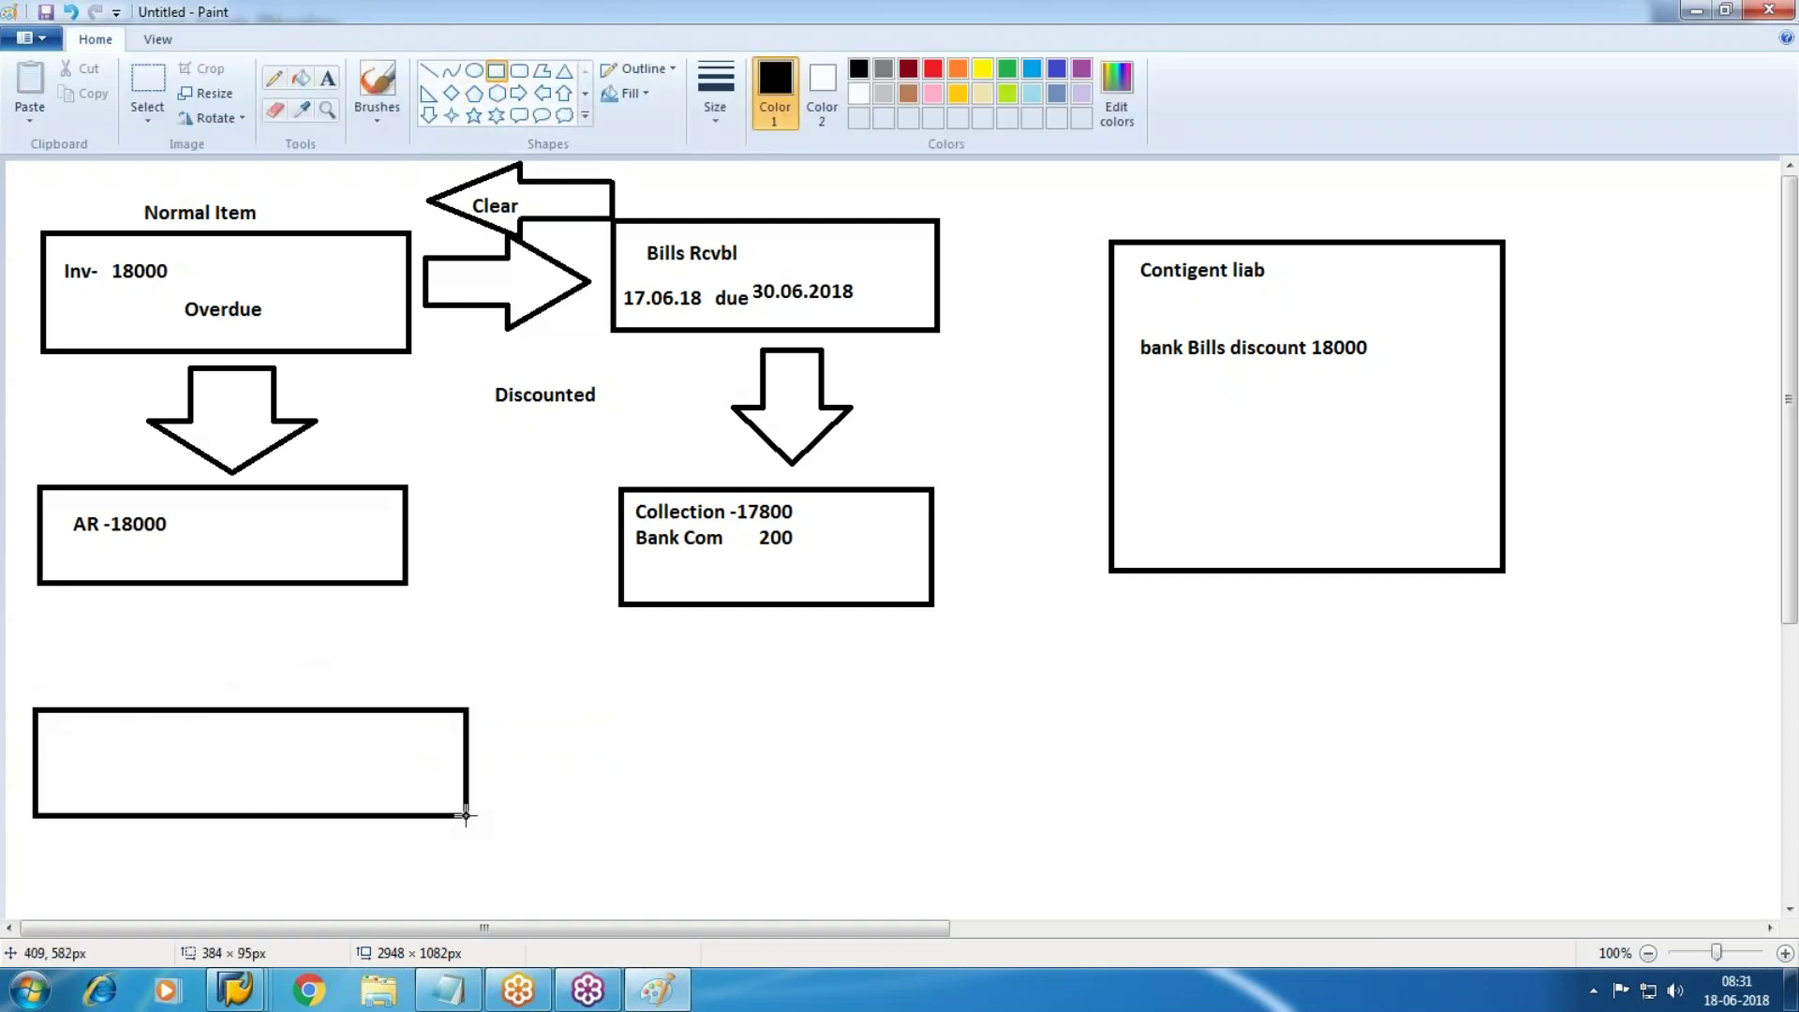
# Label the new box "Inv- 15000" and draw a second rectangle about 429 × 66 px beneath it
pyautogui.click(327, 78)
pyautogui.moveTo(45, 724); pyautogui.dragTo(420, 792)
pyautogui.write('Inv-')
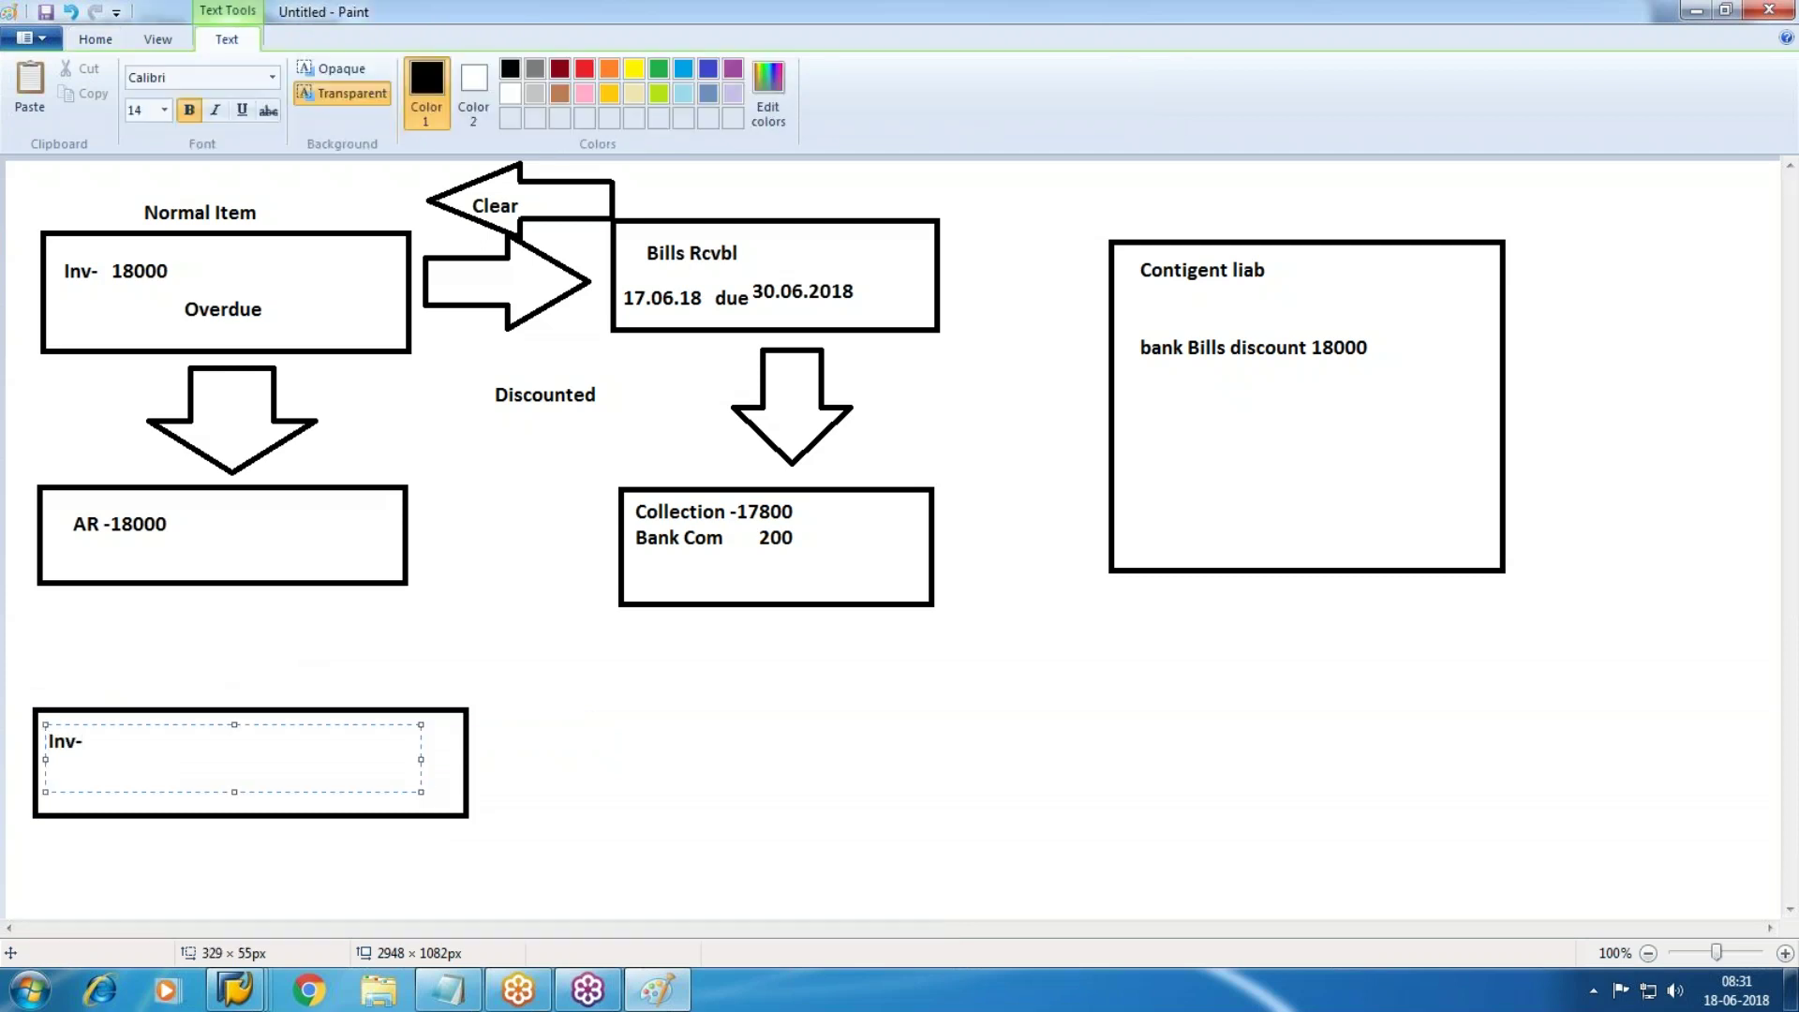
pyautogui.write(' 15000')
pyautogui.click(1581, 729)
pyautogui.click(495, 71)
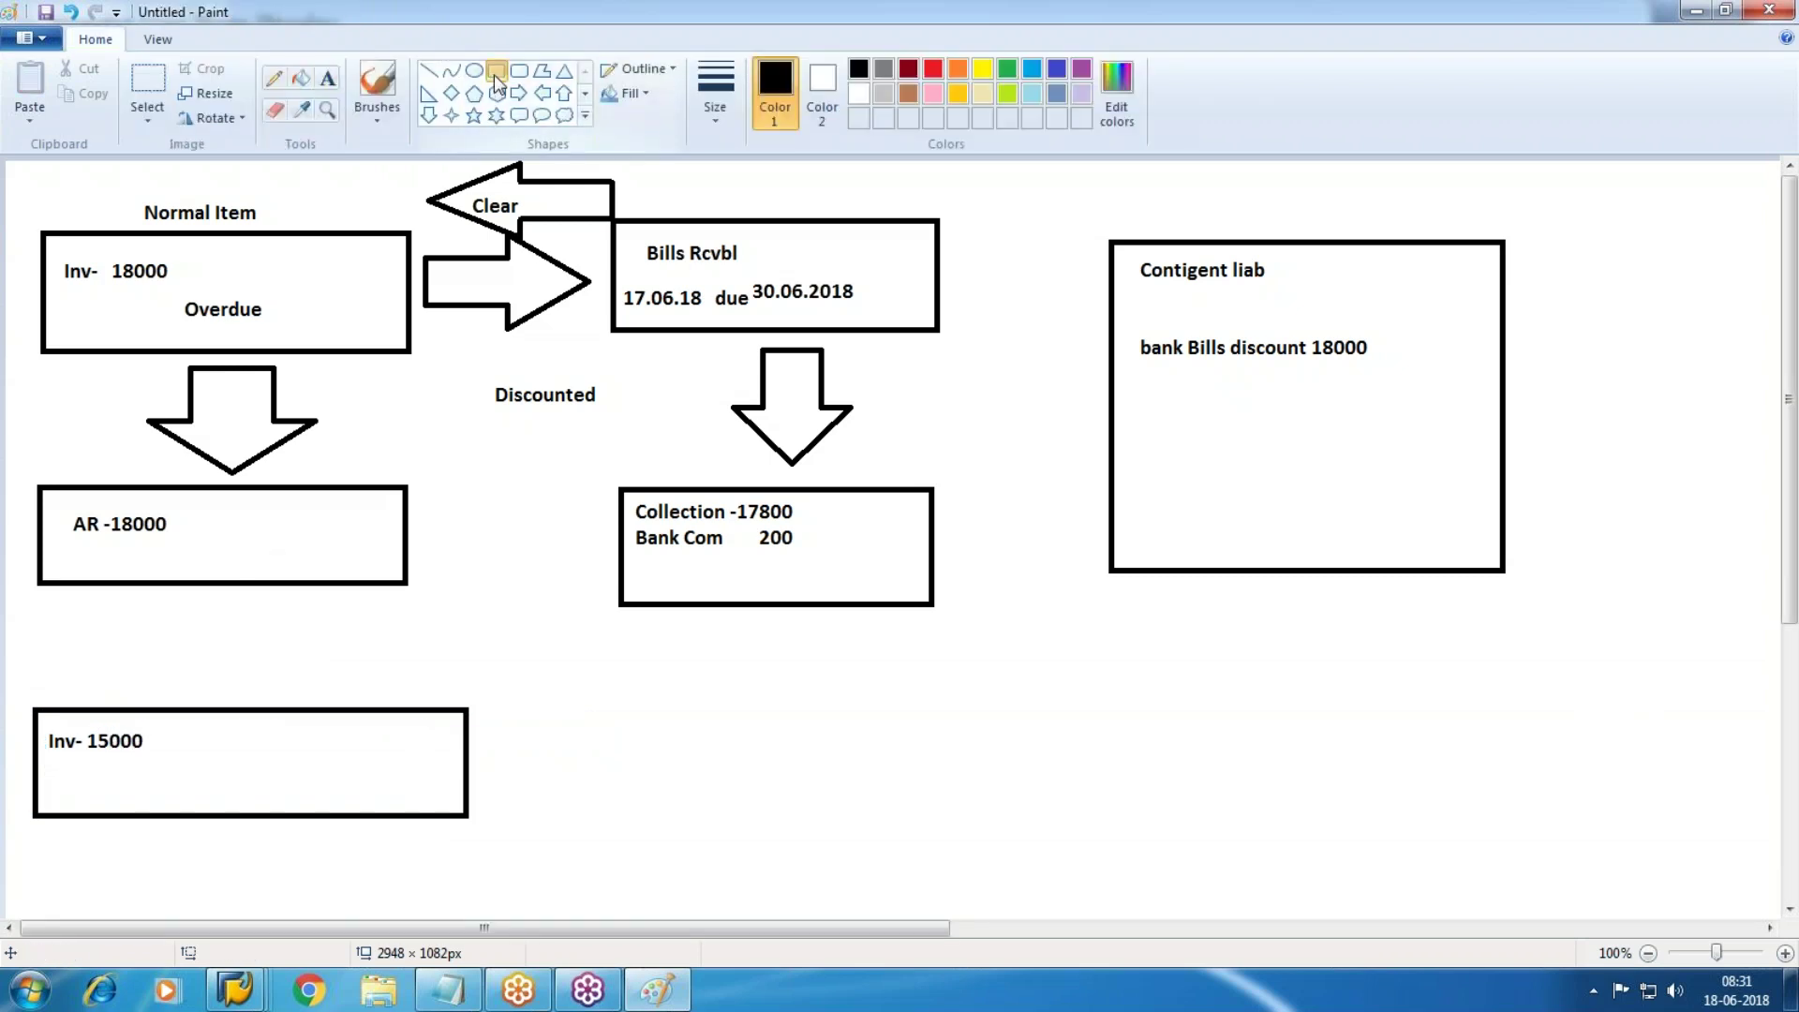
pyautogui.moveTo(26, 843); pyautogui.dragTo(507, 915)
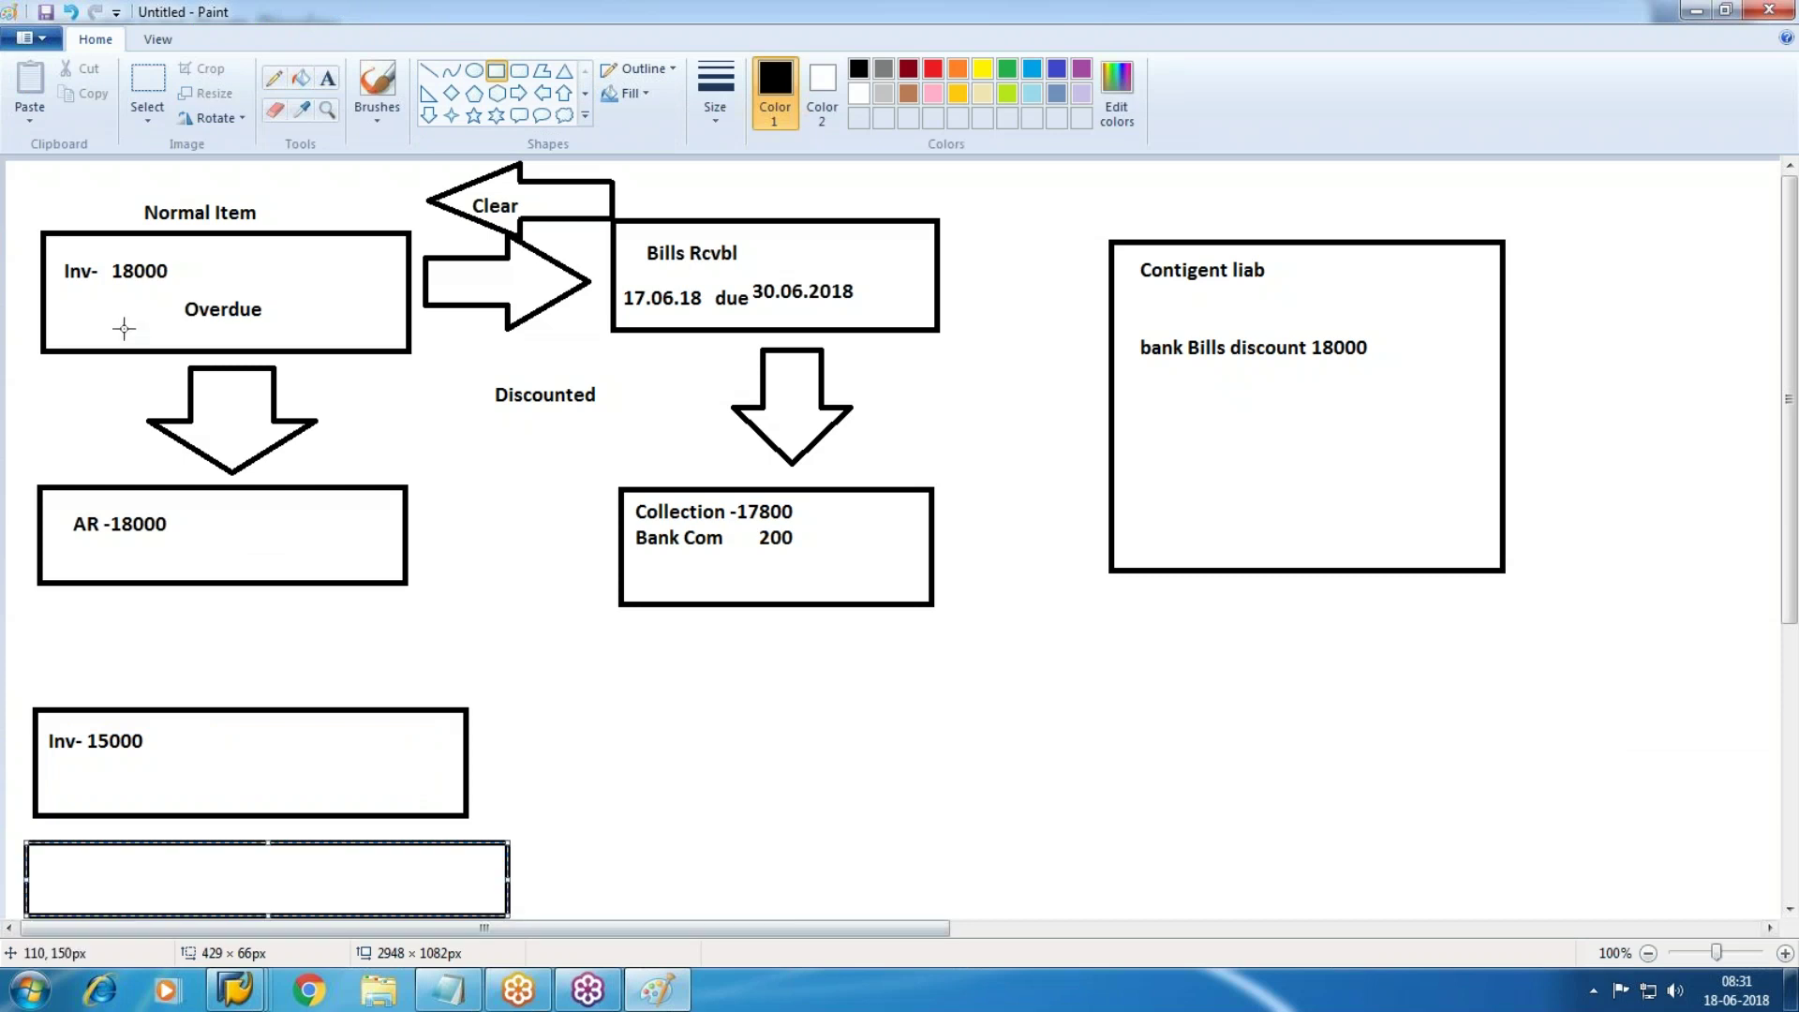
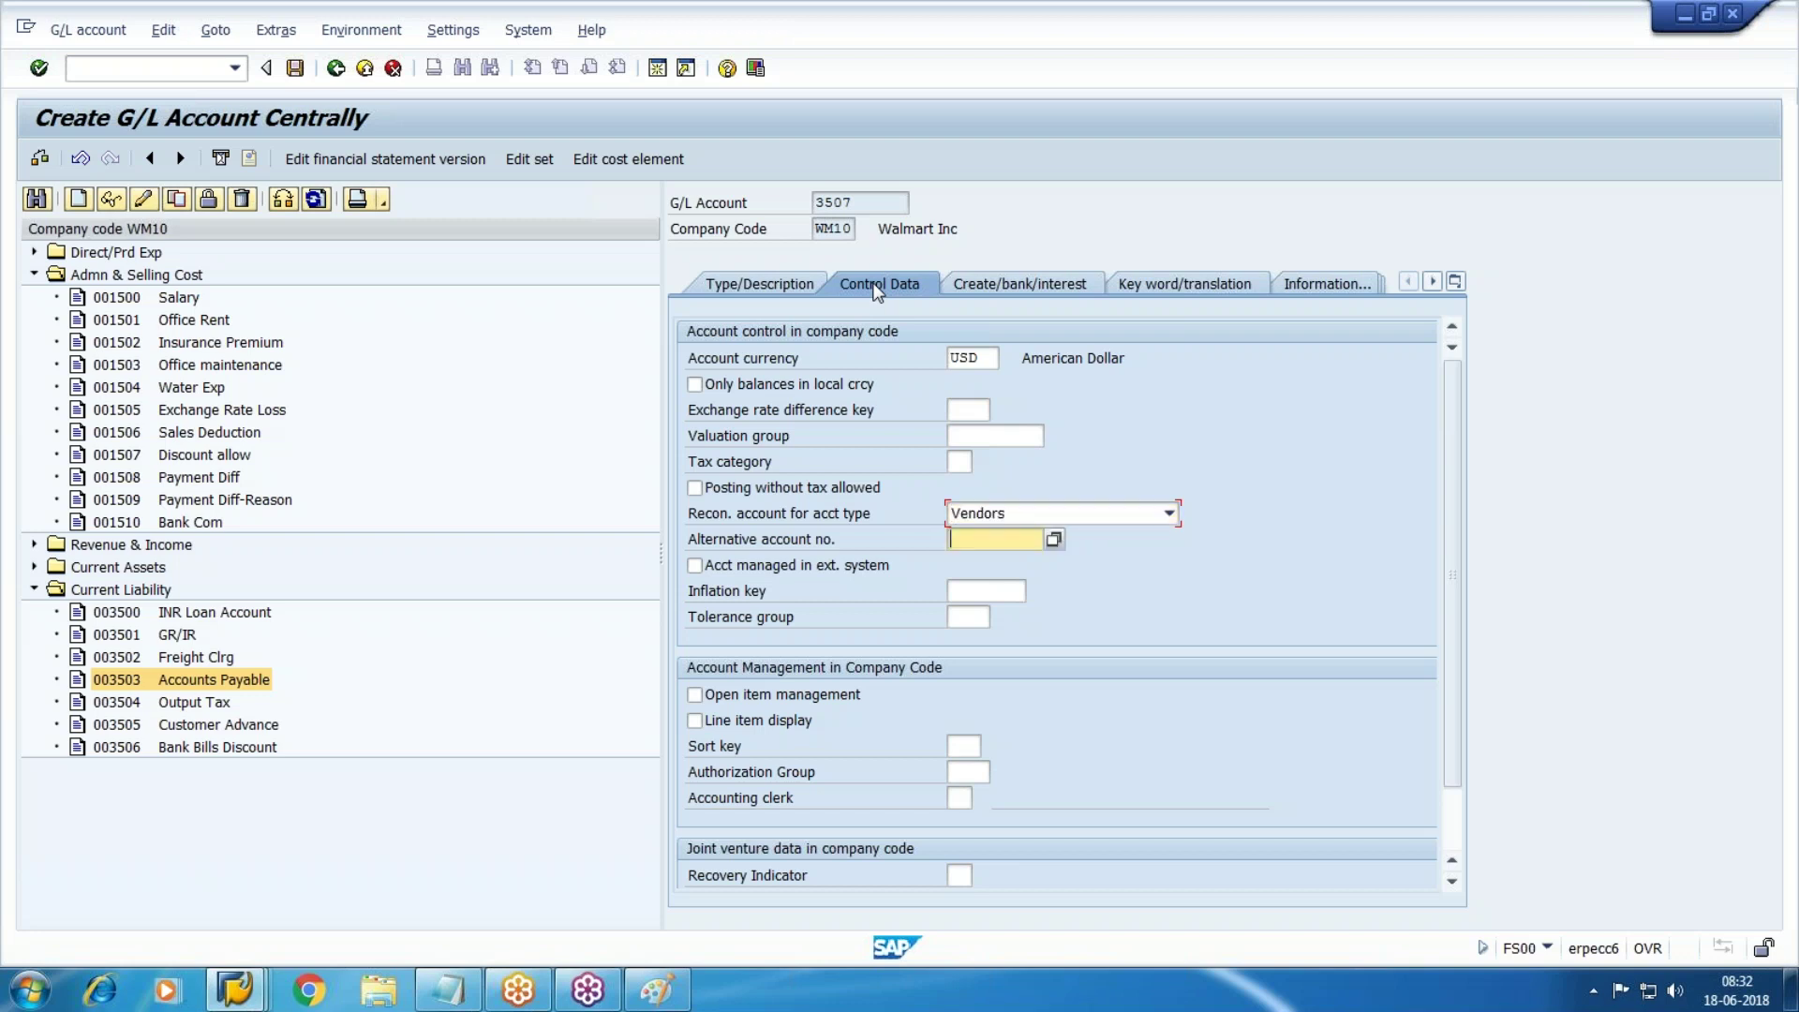
# Activate line item display and set sort key 012 for the new G/L account 3507 in company code WM10
pyautogui.press('space')
pyautogui.press('Tab')
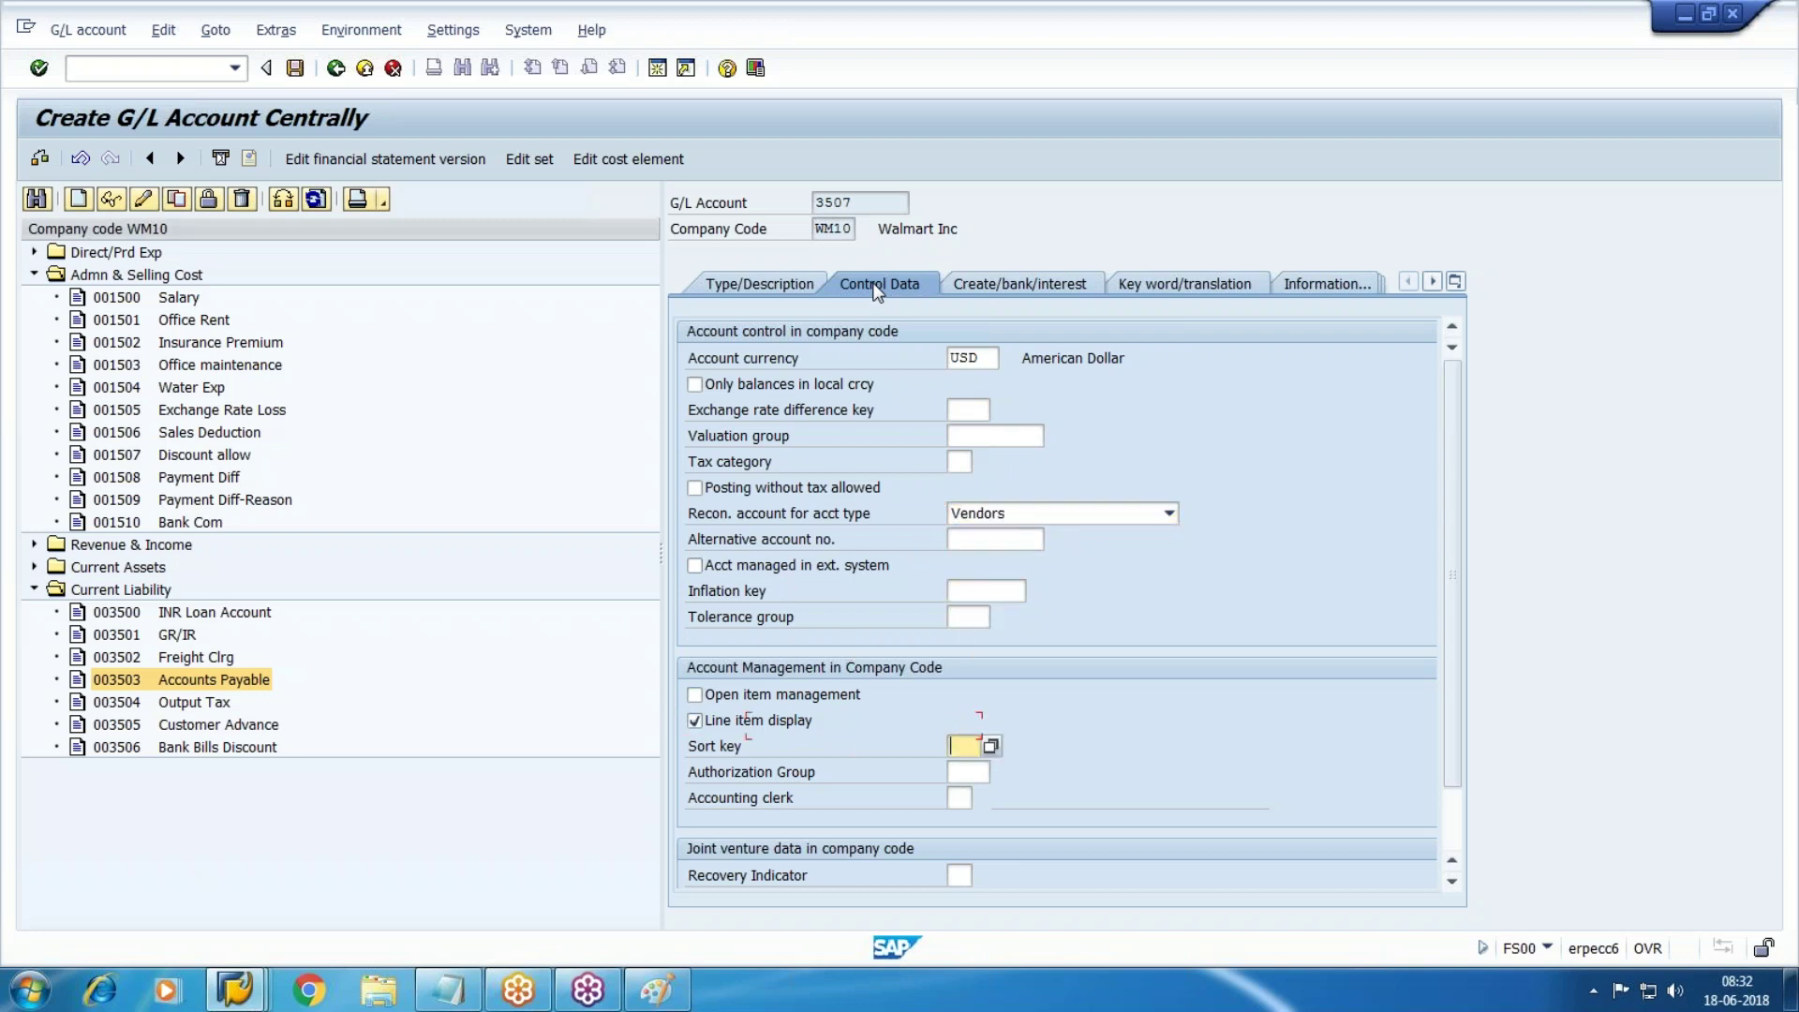
pyautogui.write('012')
# Assign field status group G067 (Reconciliation accounts) to G/L account 3507 and save the account
pyautogui.click(1008, 285)
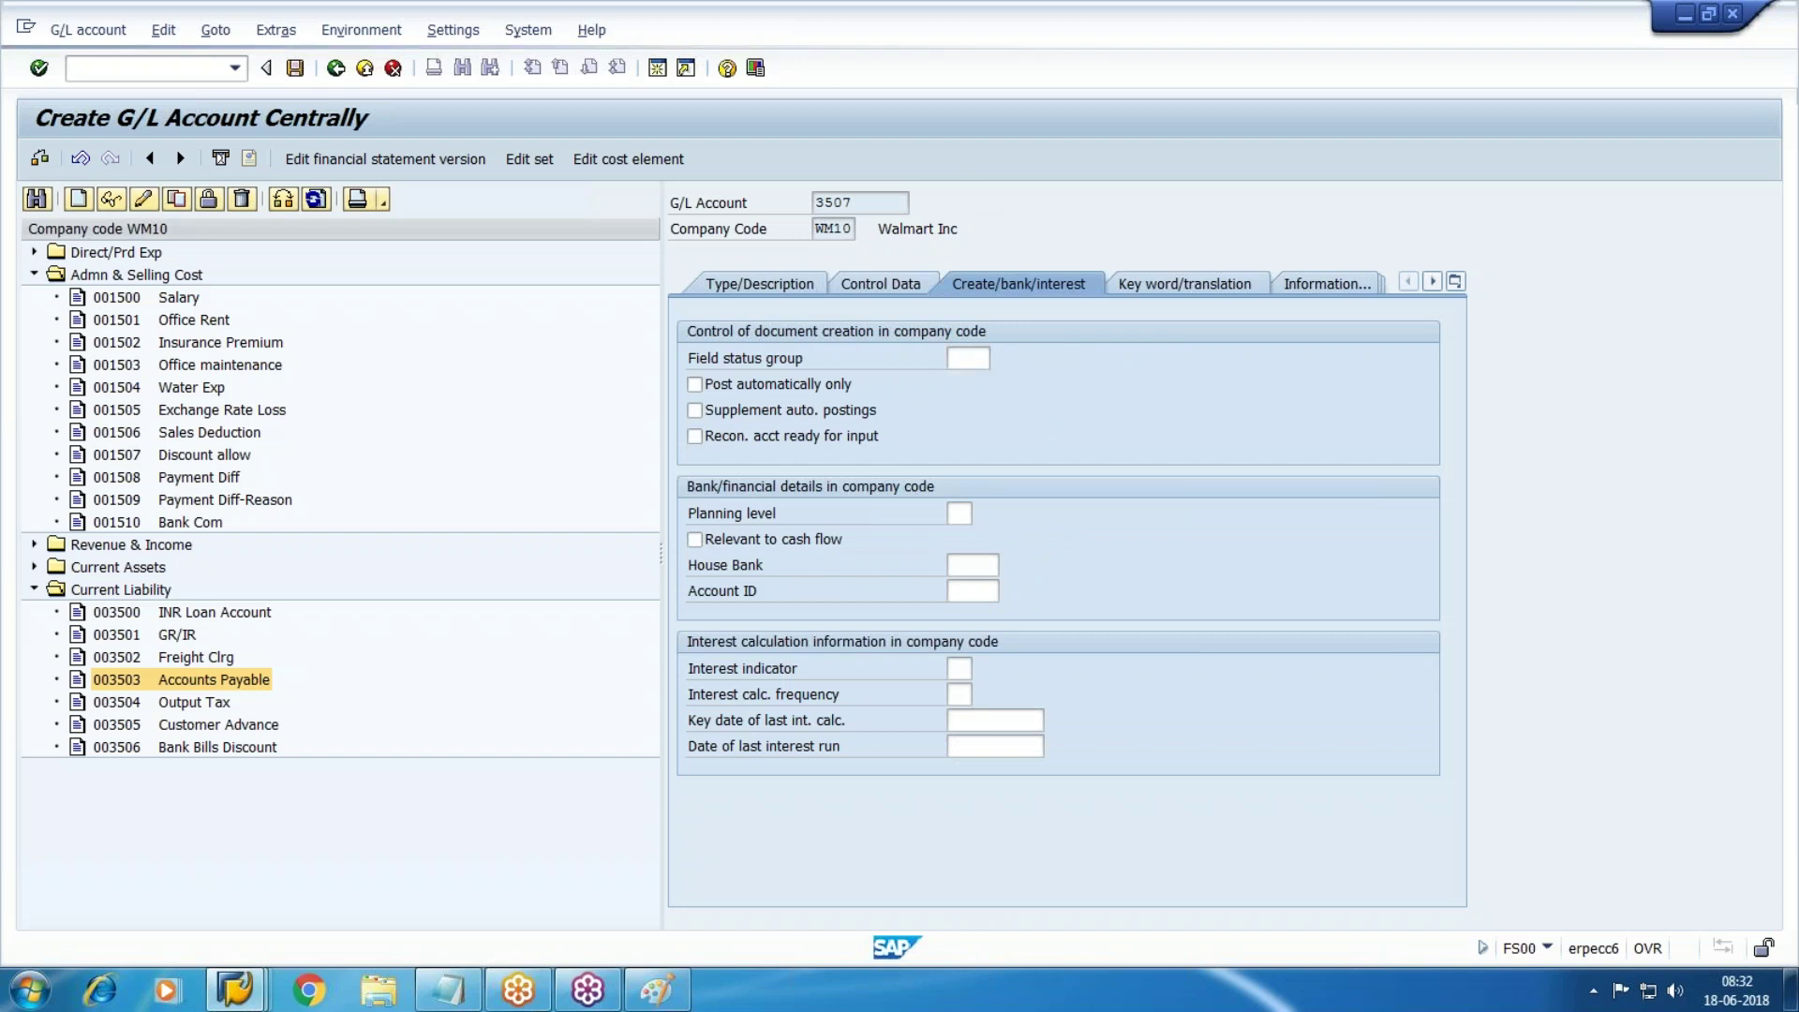
pyautogui.click(968, 358)
pyautogui.press('F4')
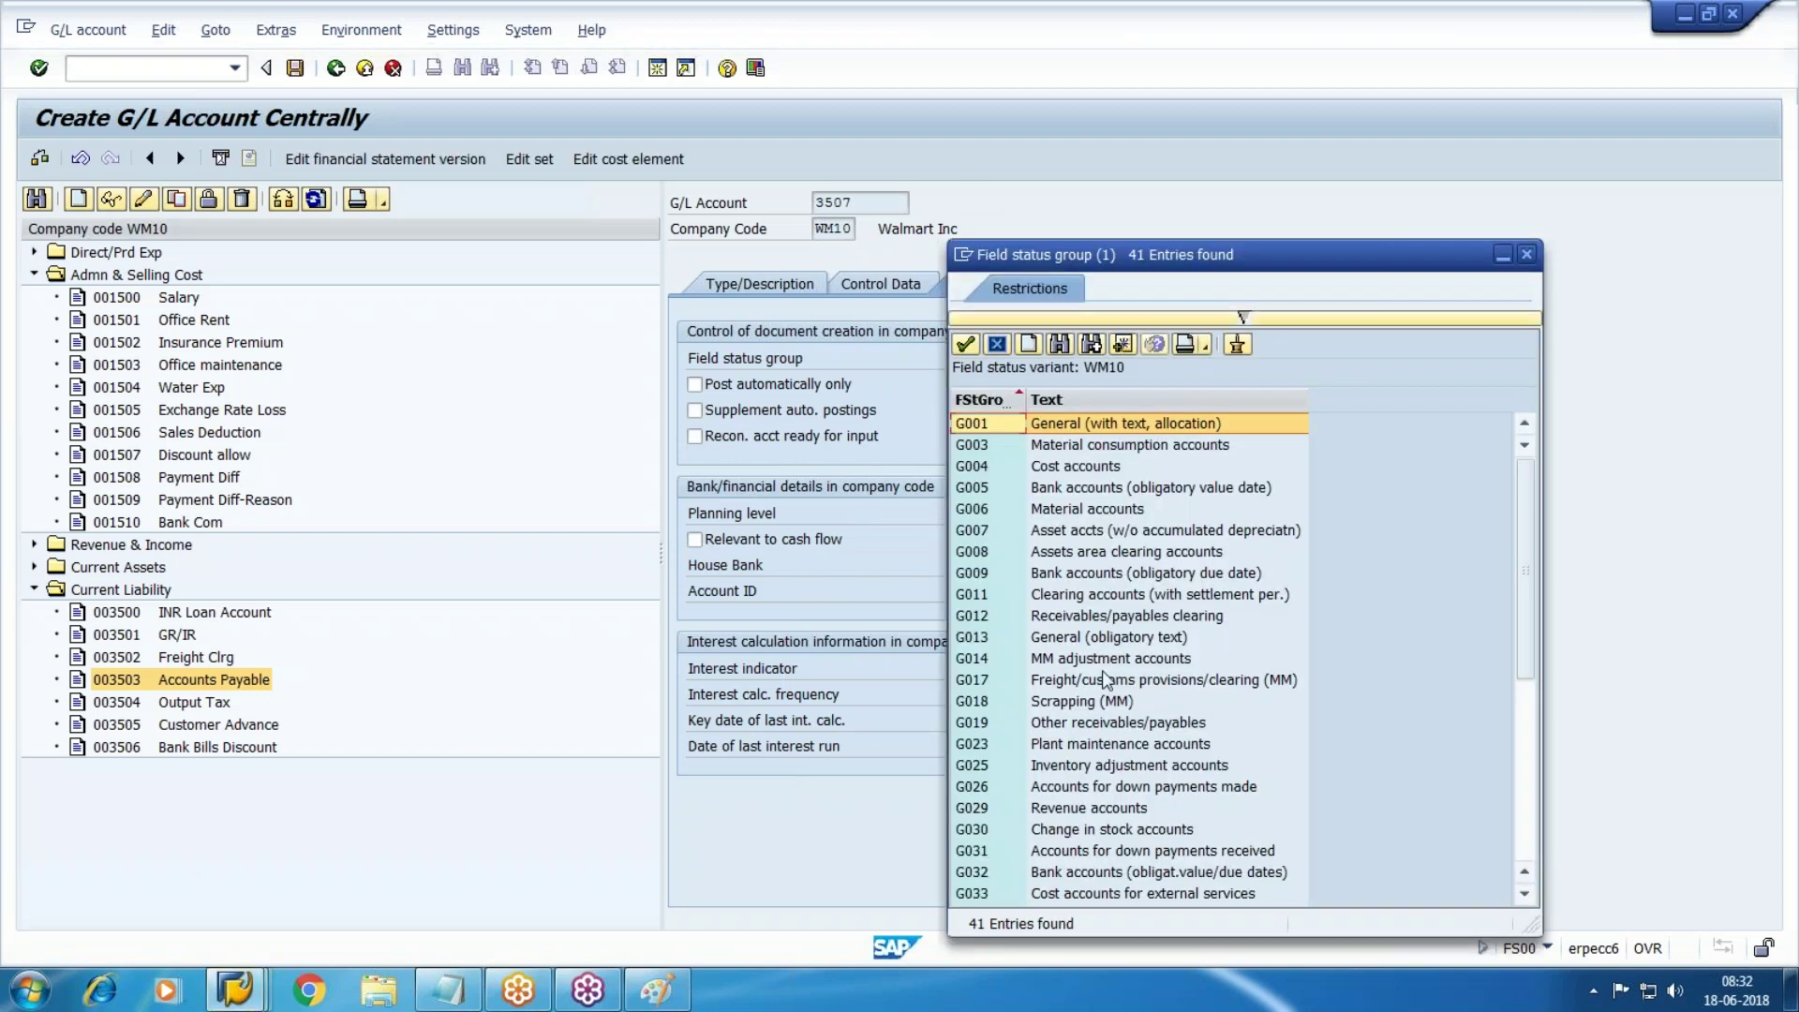
pyautogui.scroll(-6, 1124, 669)
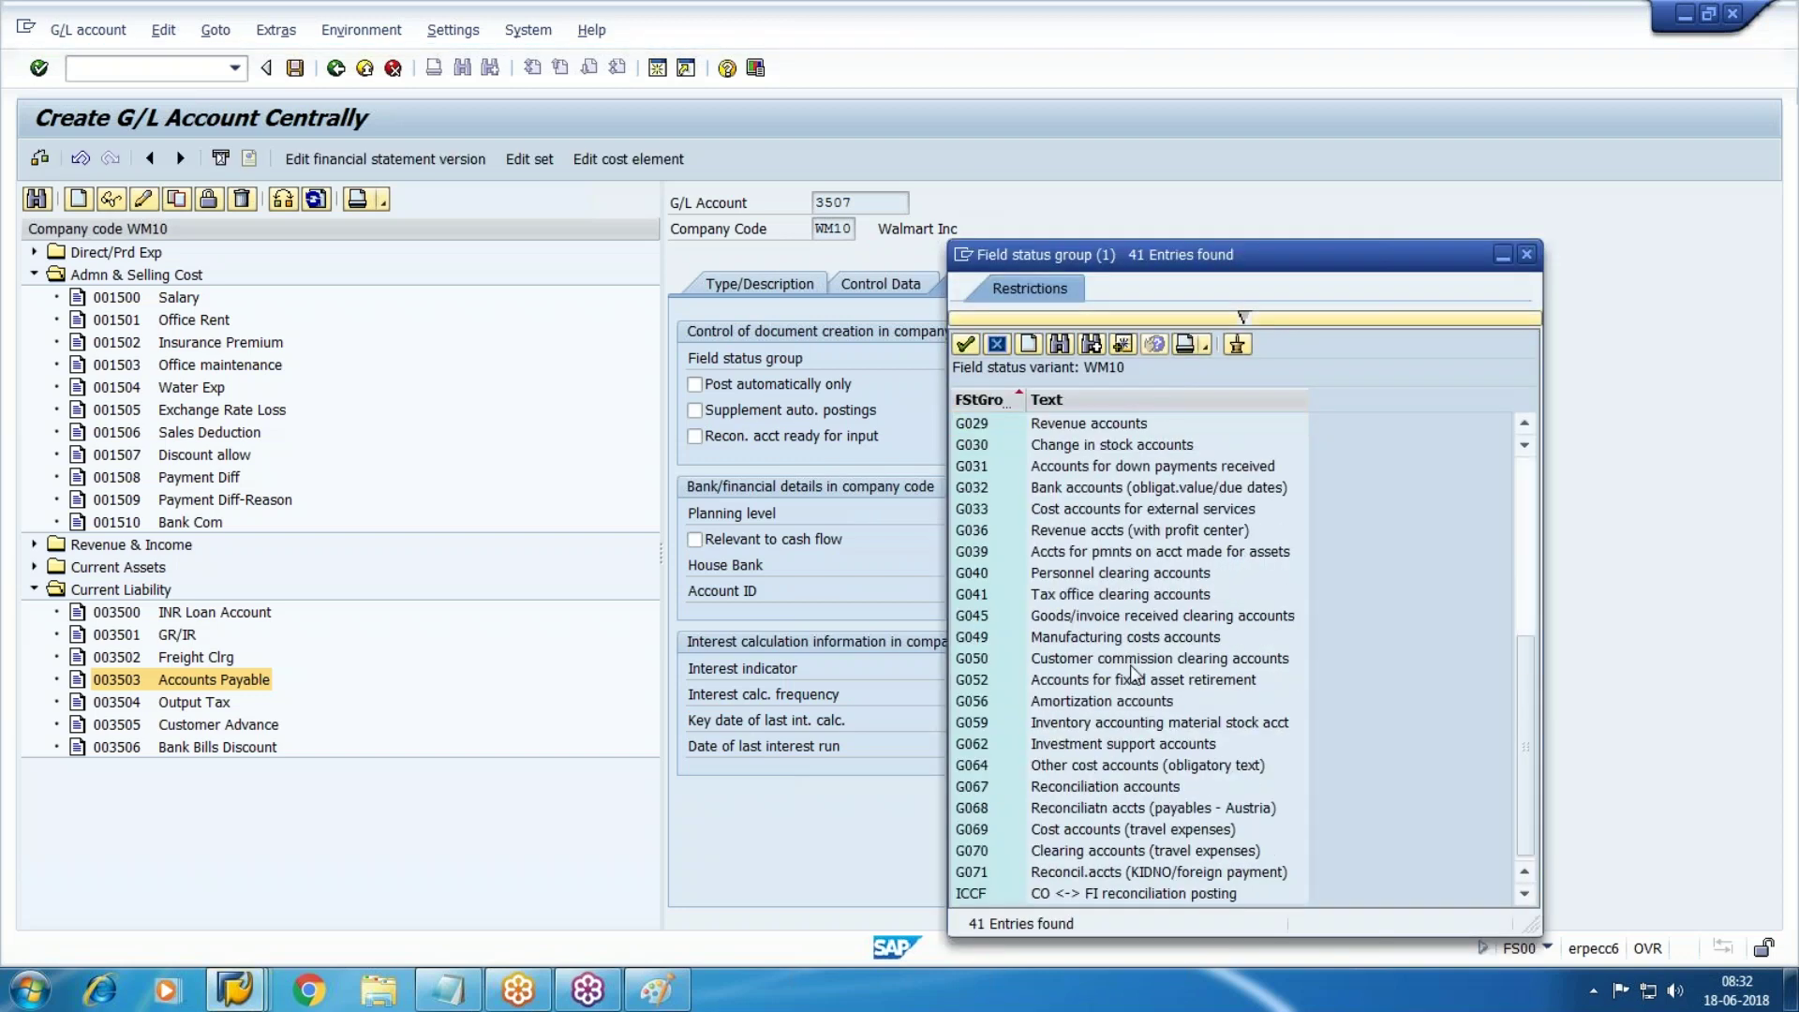
pyautogui.doubleClick(1048, 787)
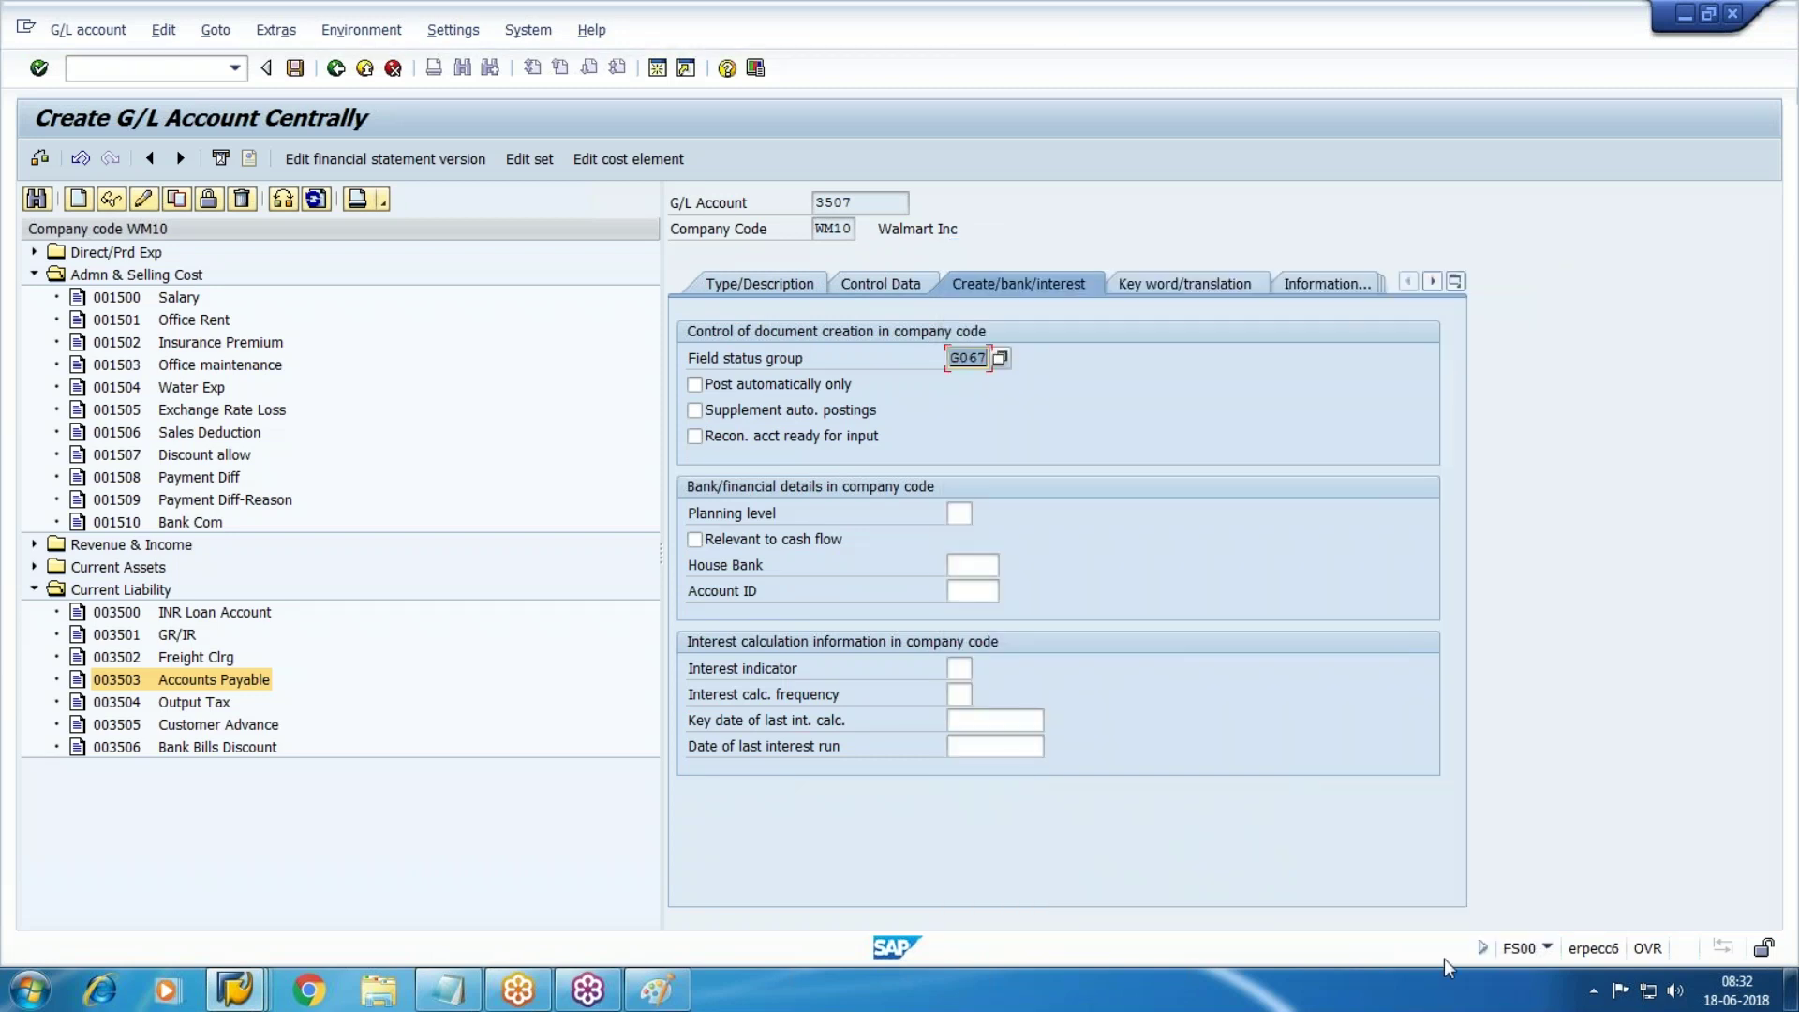
pyautogui.hotkey('ctrl', 's')
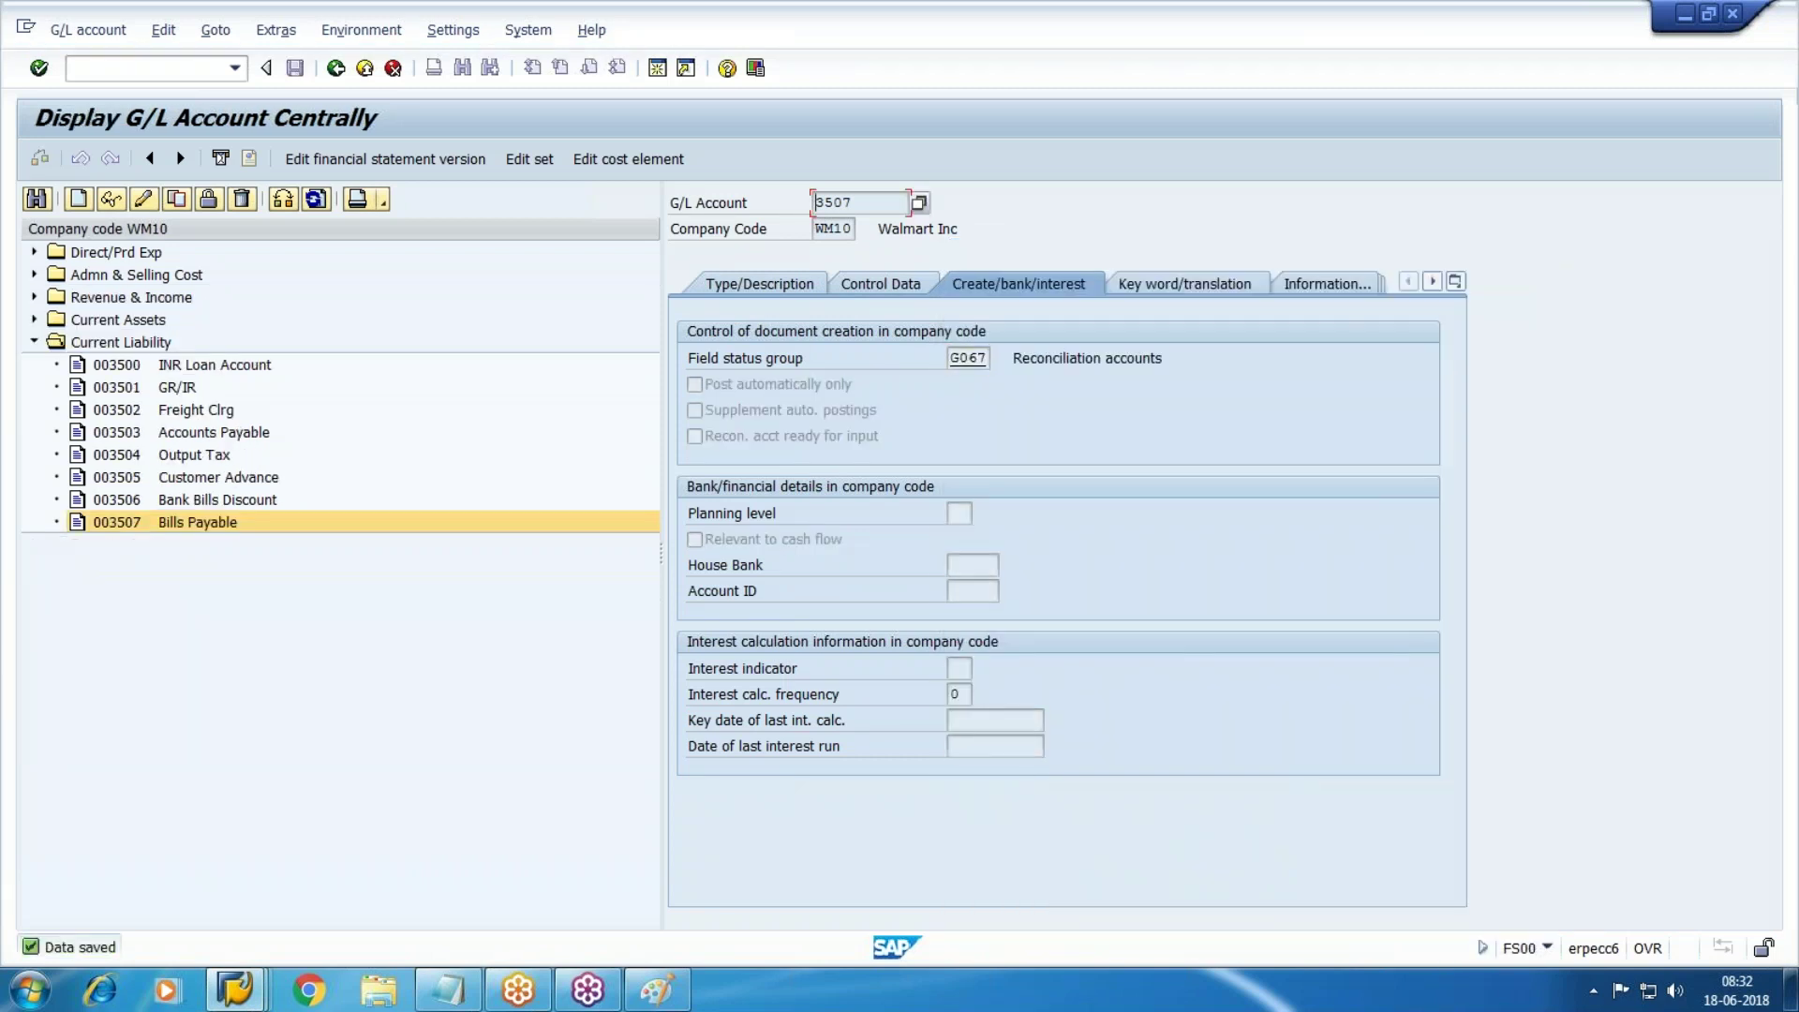
# In the Reverse Bill Liability session, open transaction SPRO and display the SAP Reference IMG
pyautogui.click(234, 989)
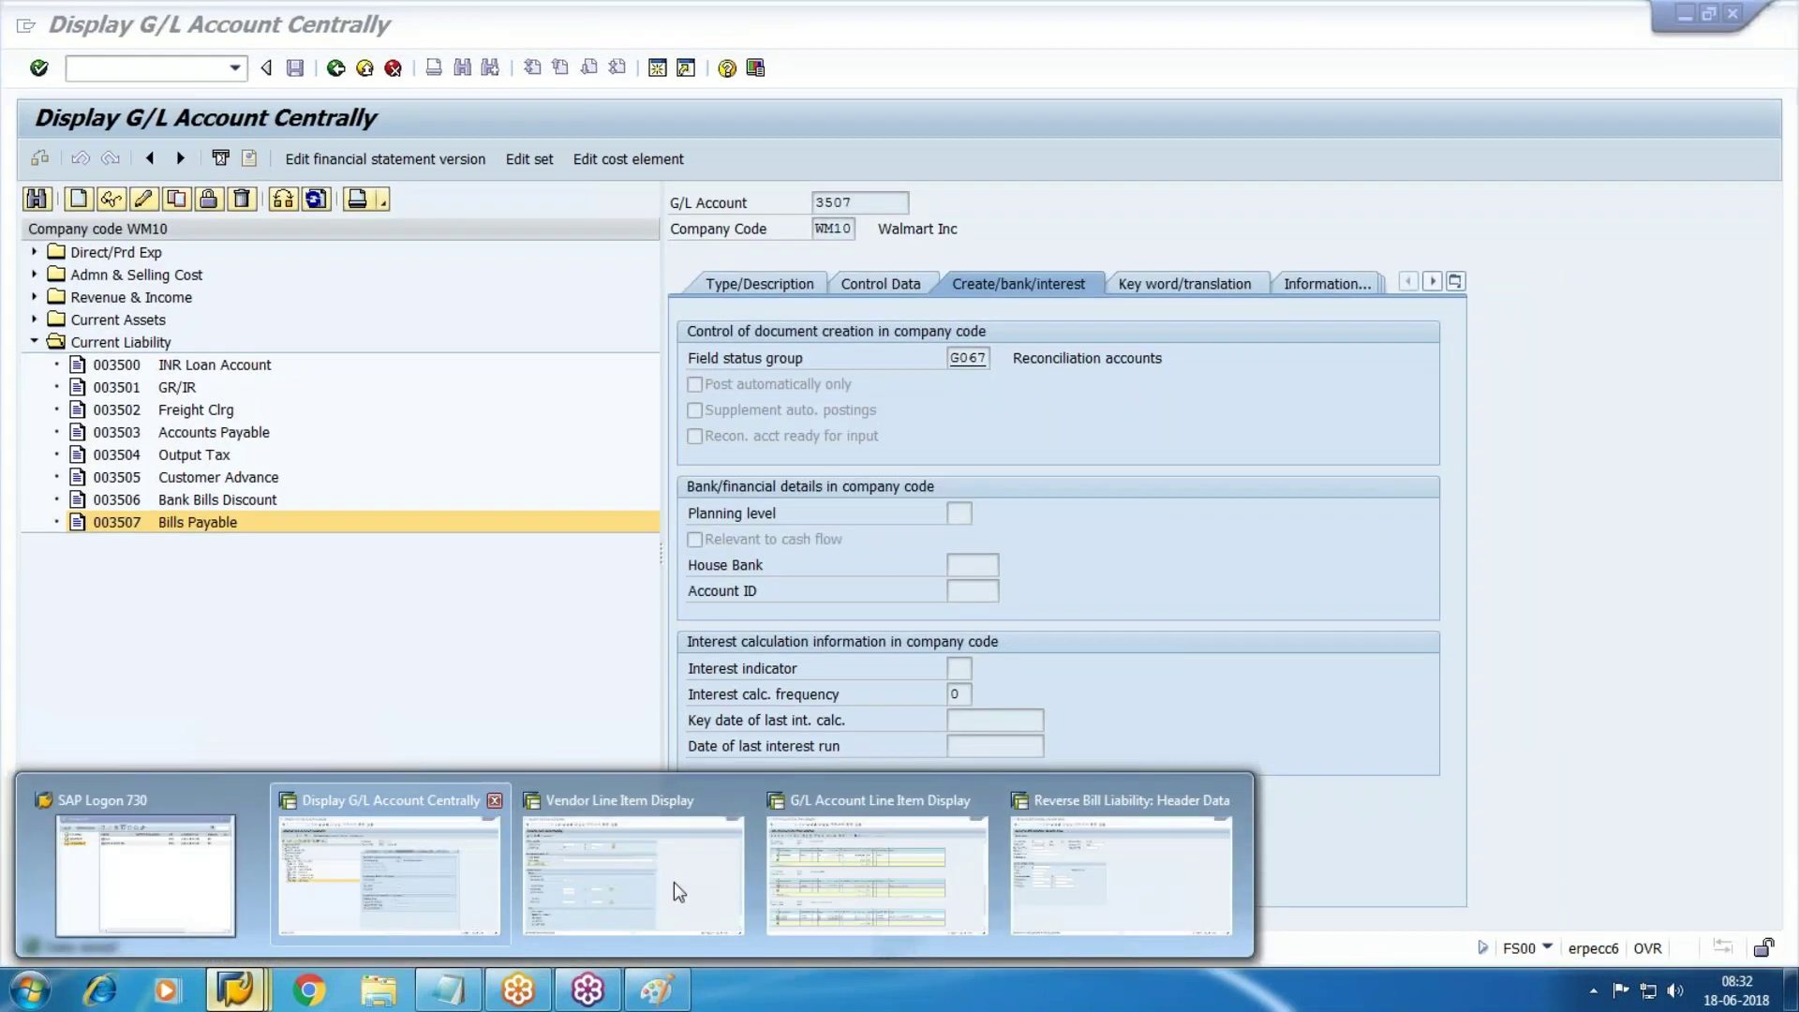
pyautogui.click(673, 881)
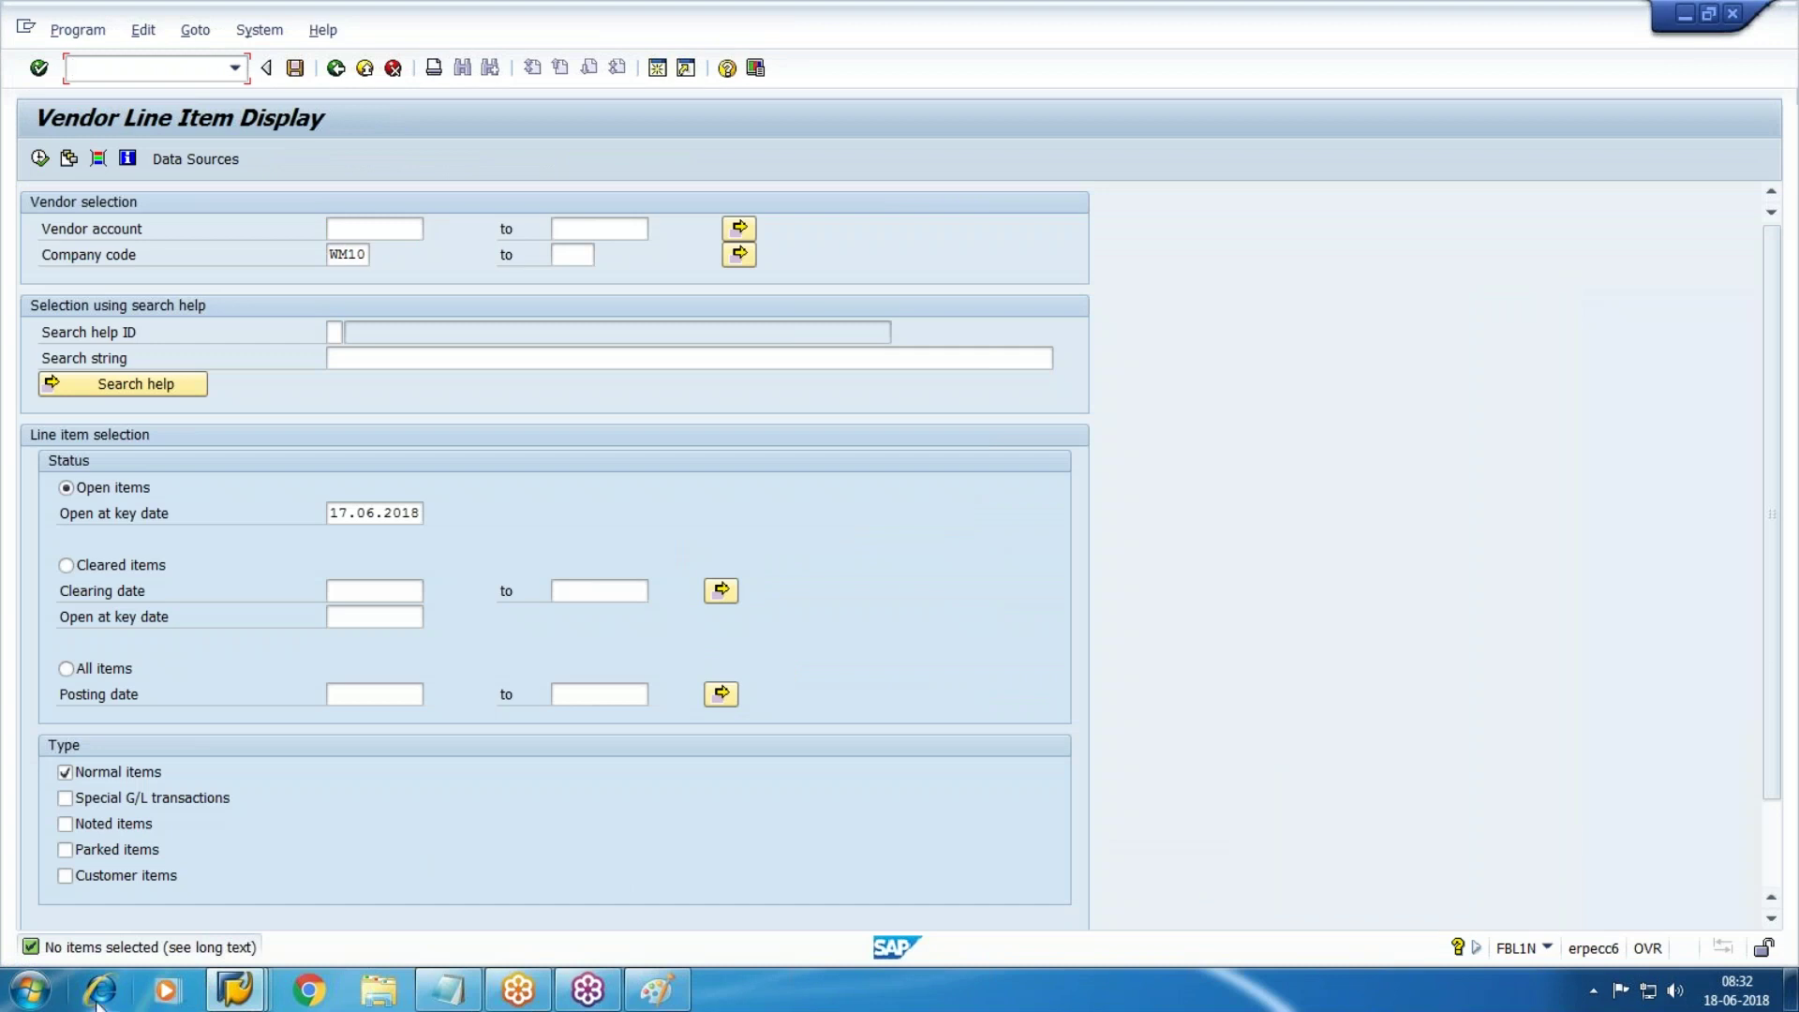
pyautogui.click(235, 988)
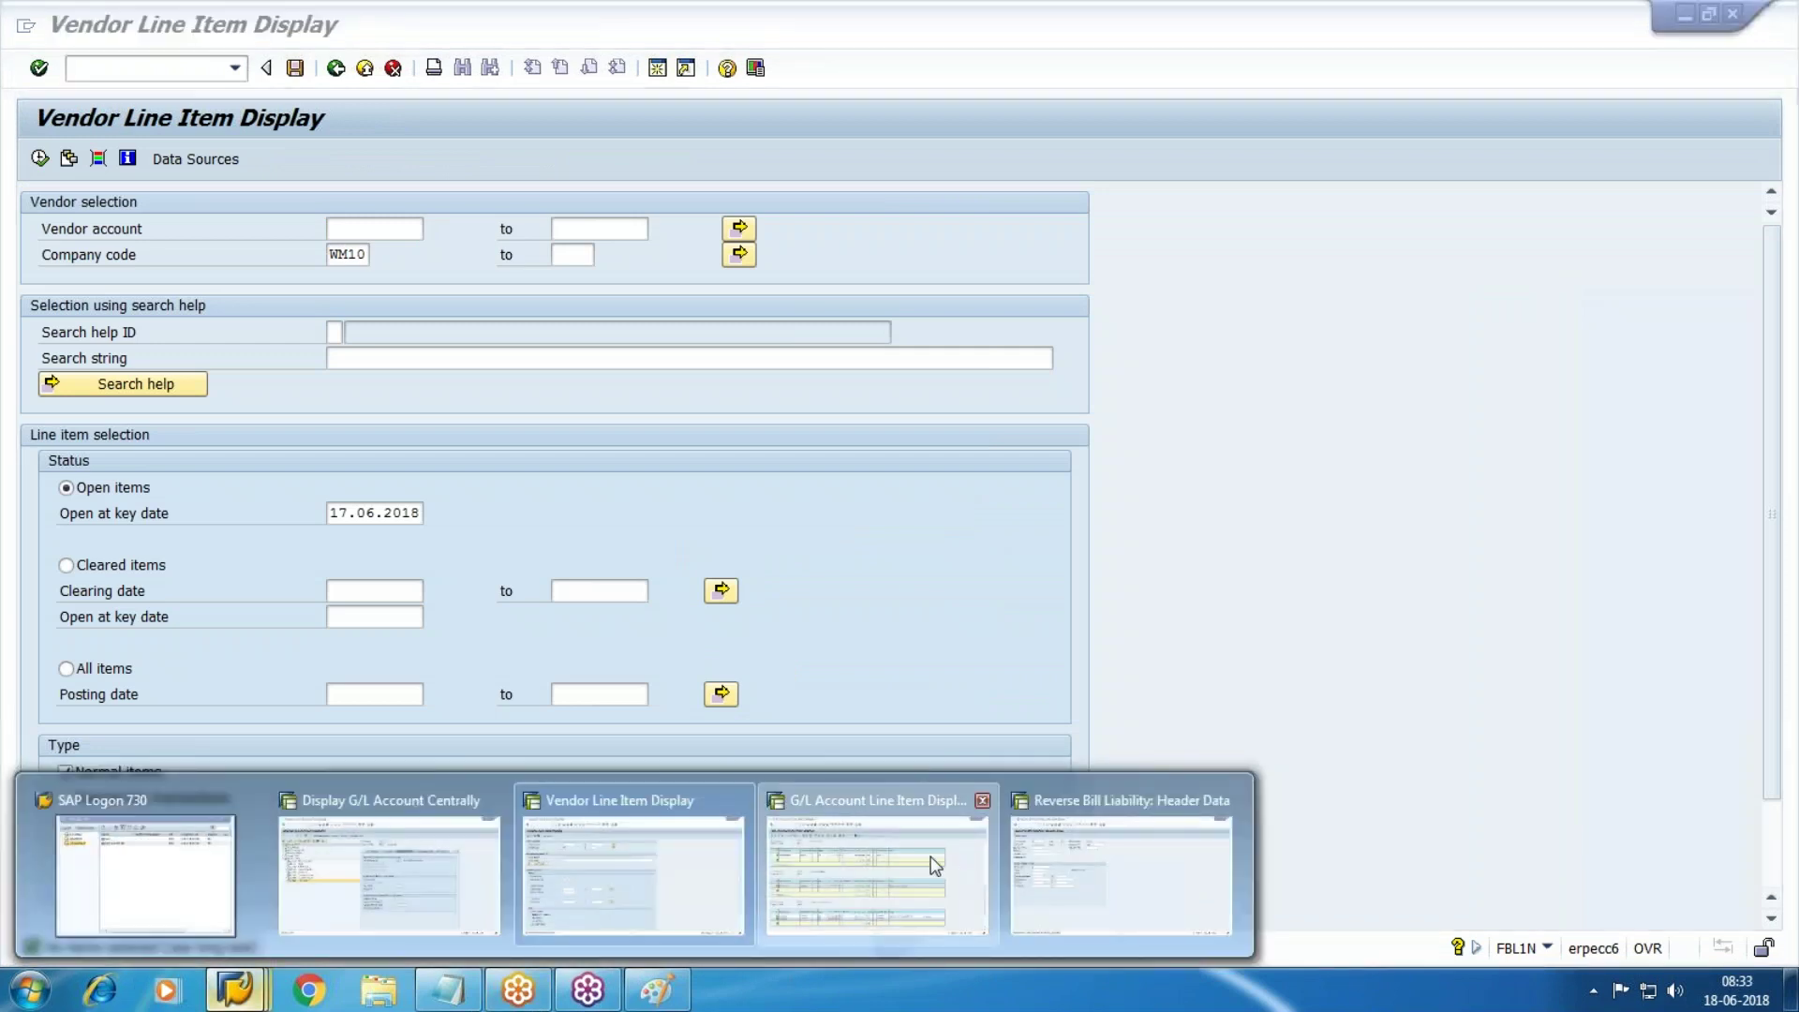
pyautogui.click(927, 890)
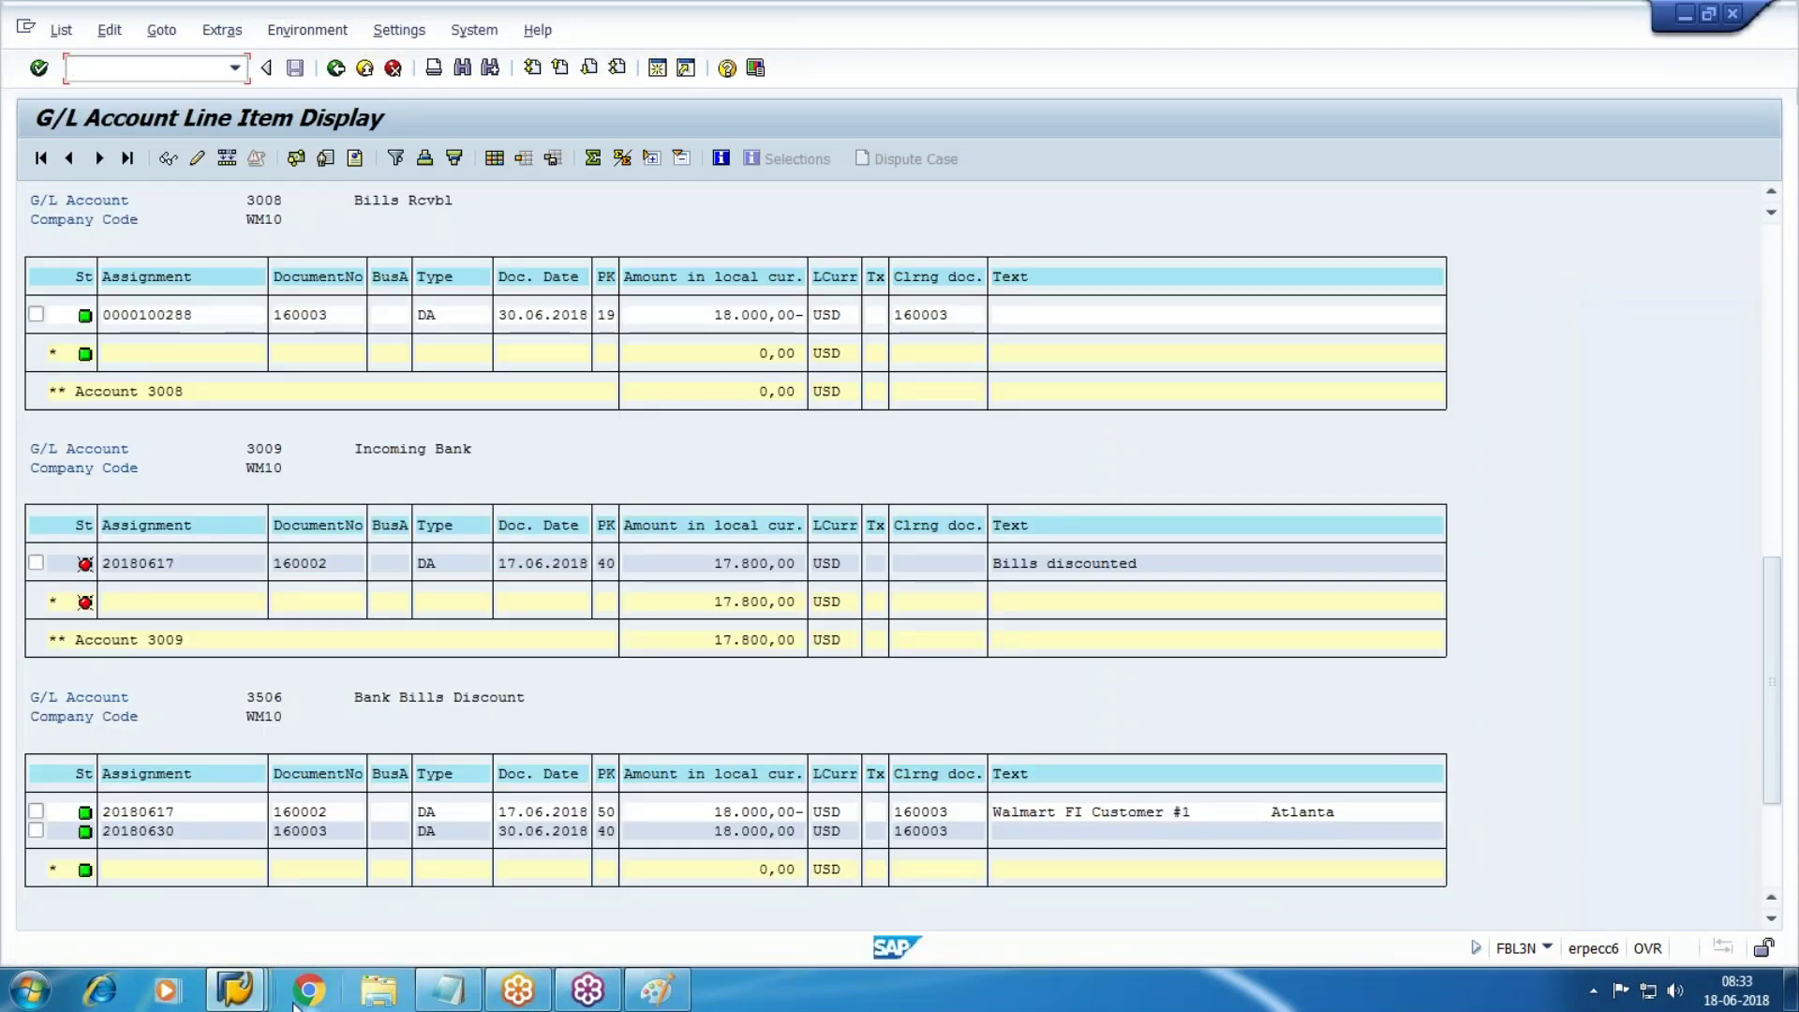
pyautogui.click(234, 988)
pyautogui.click(1137, 866)
pyautogui.click(72, 67)
pyautogui.write('/nspro')
pyautogui.press('Return')
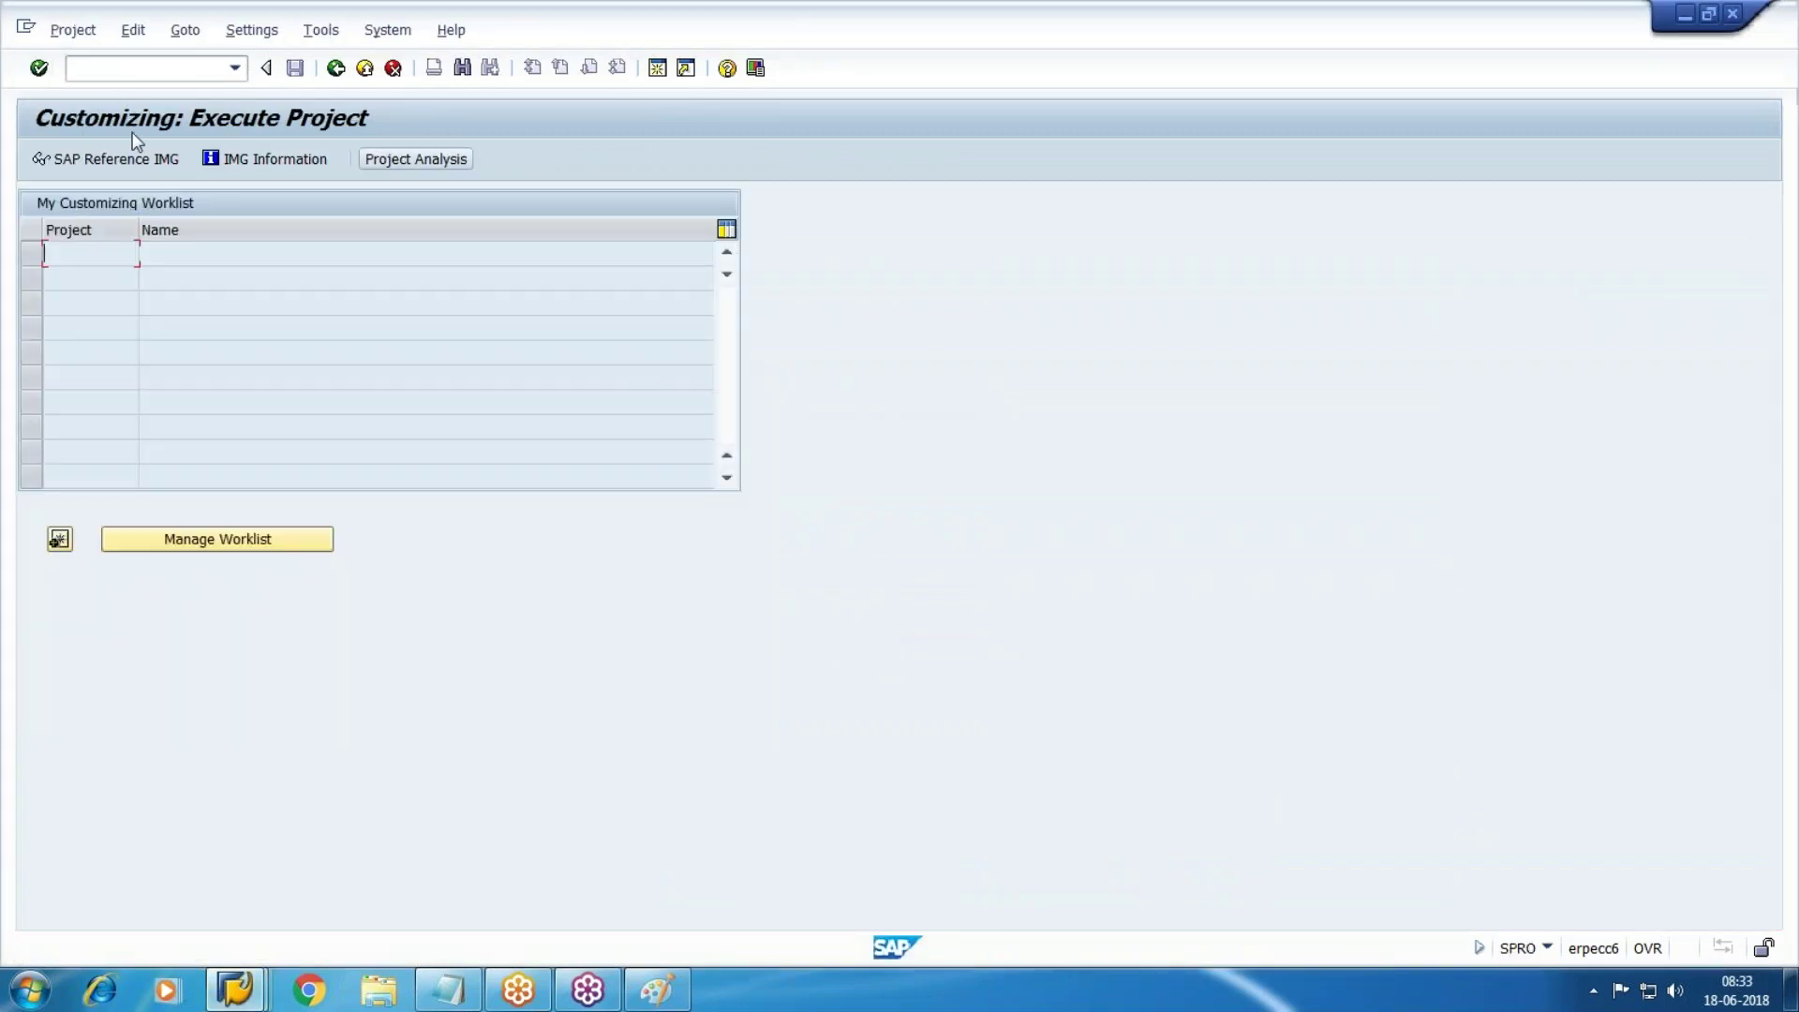
pyautogui.click(137, 166)
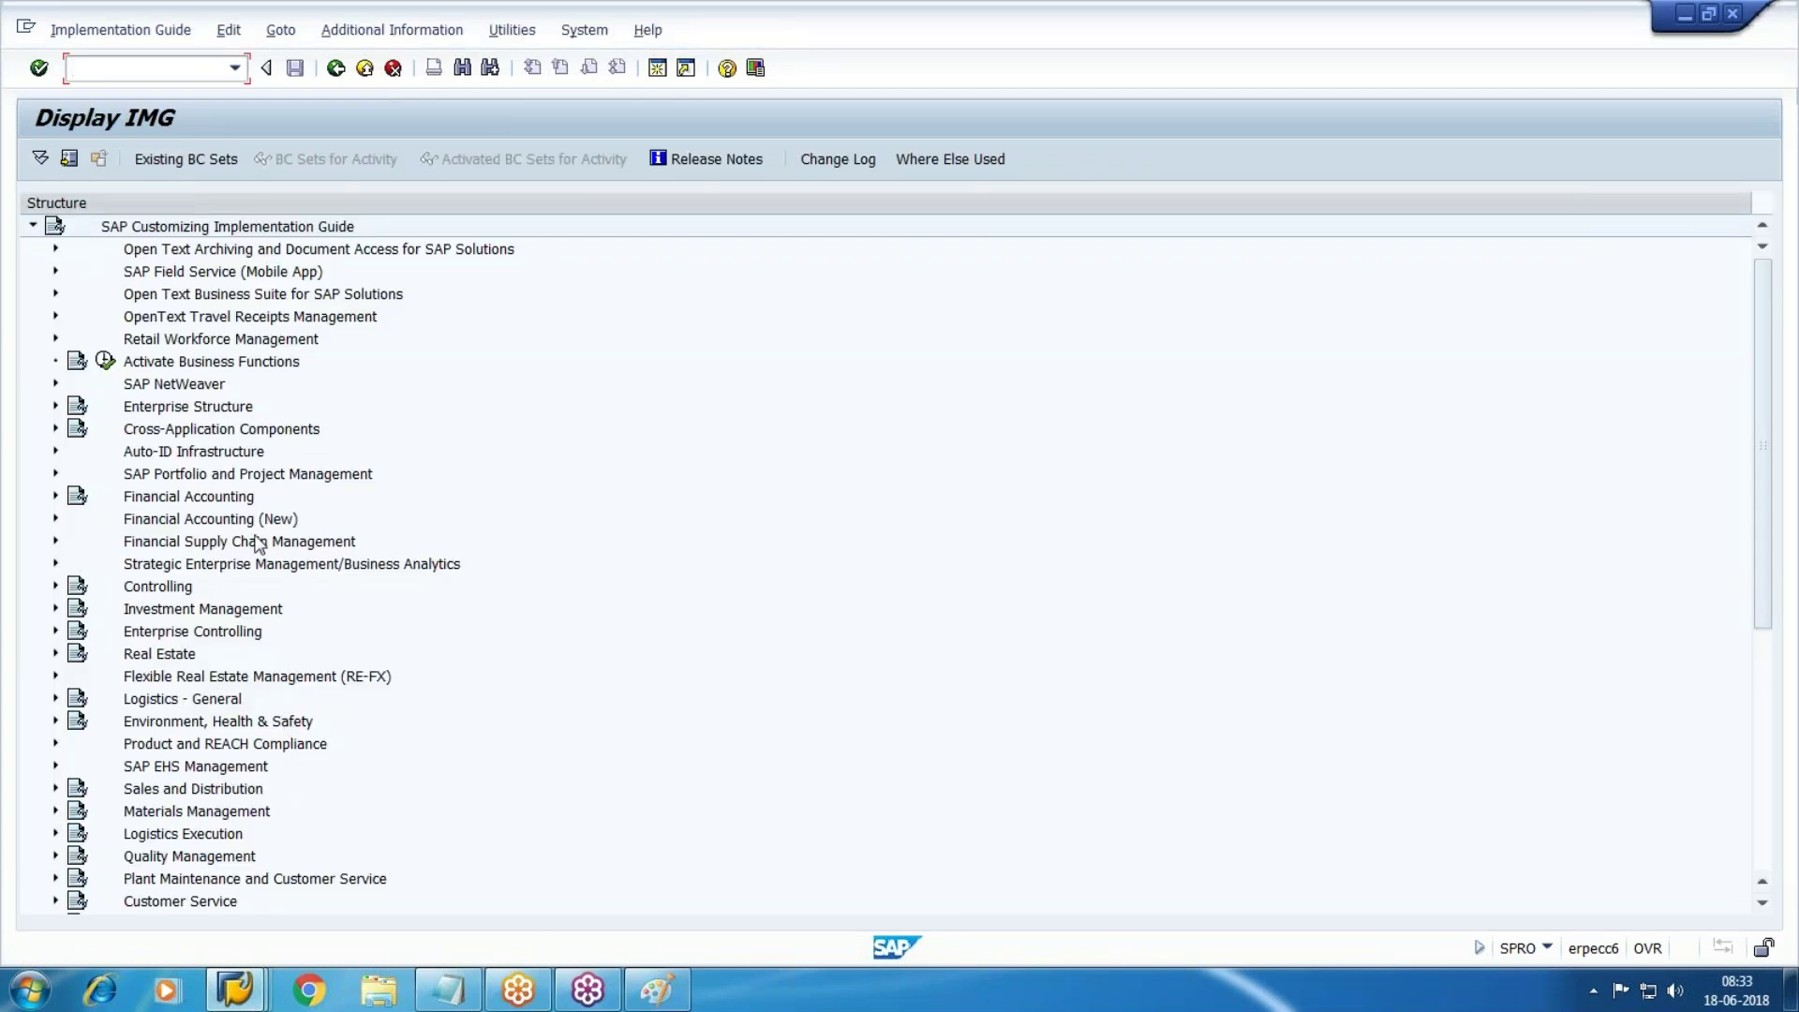
# Expand the IMG through Financial Accounting (New), Bank Accounting, Business Transactions and Bill of Exchange Transactions down to Create Bill of Exchange Payable
pyautogui.click(55, 519)
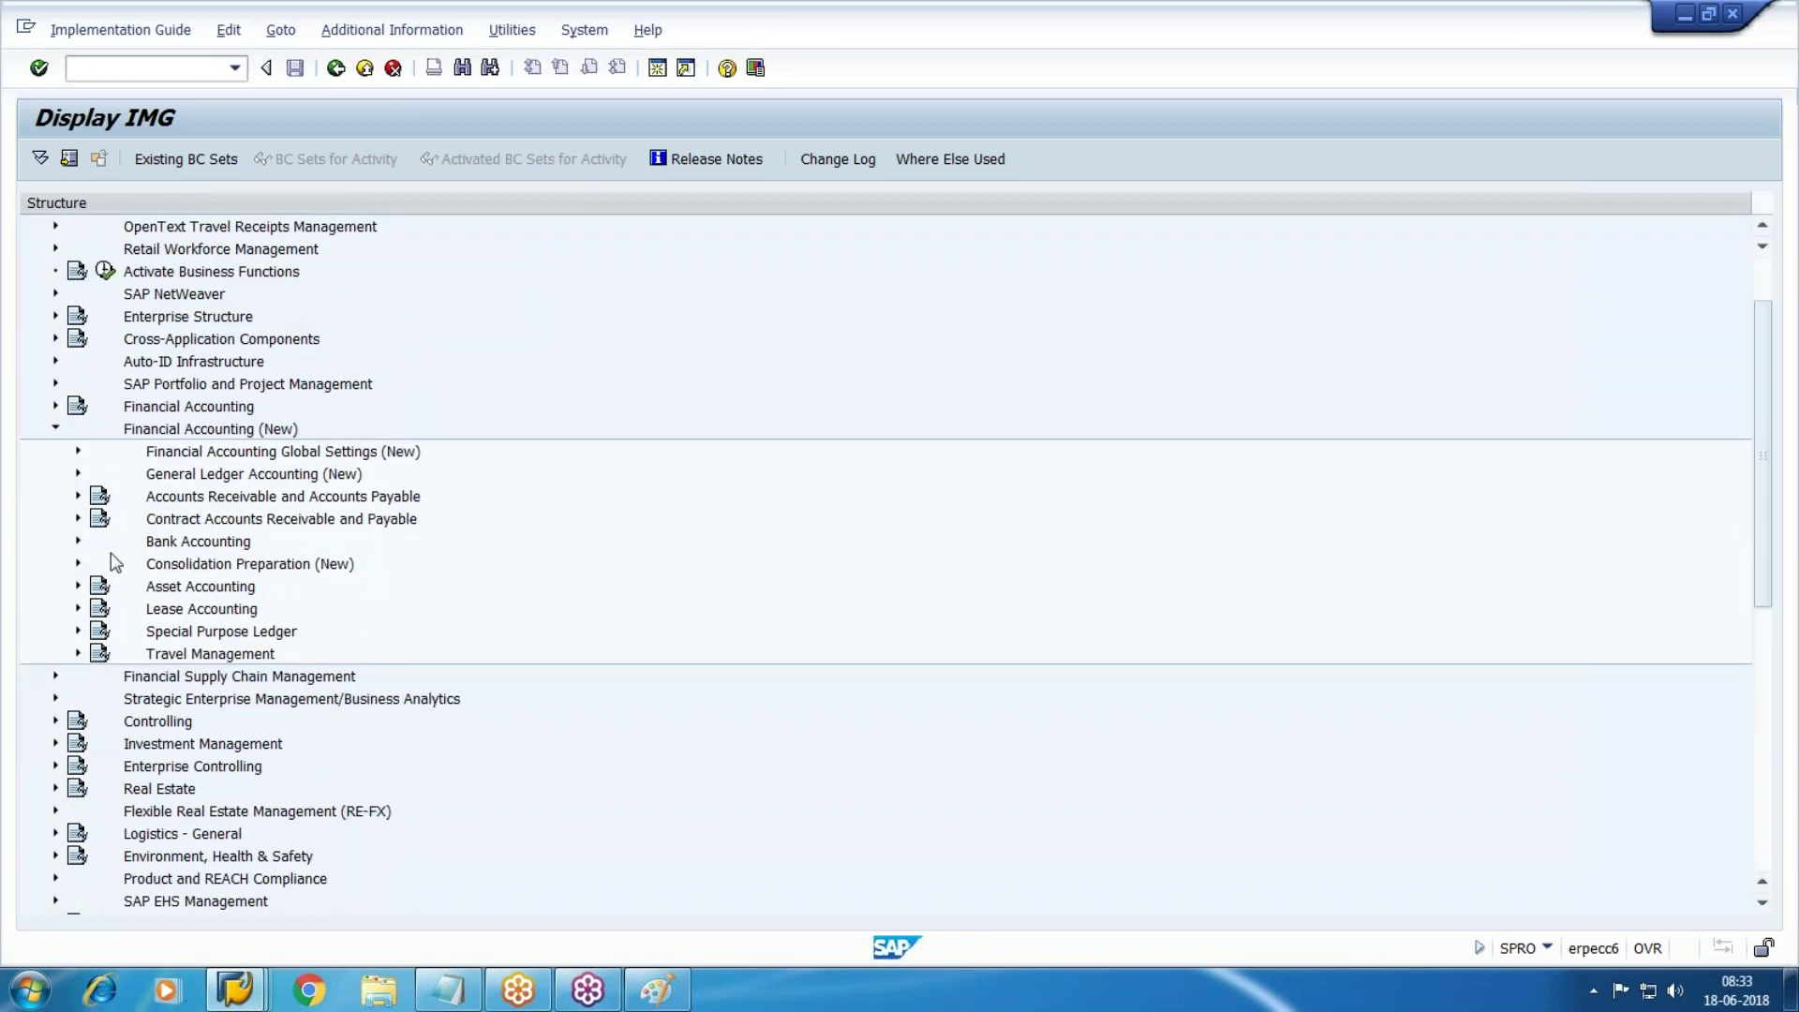
pyautogui.click(76, 542)
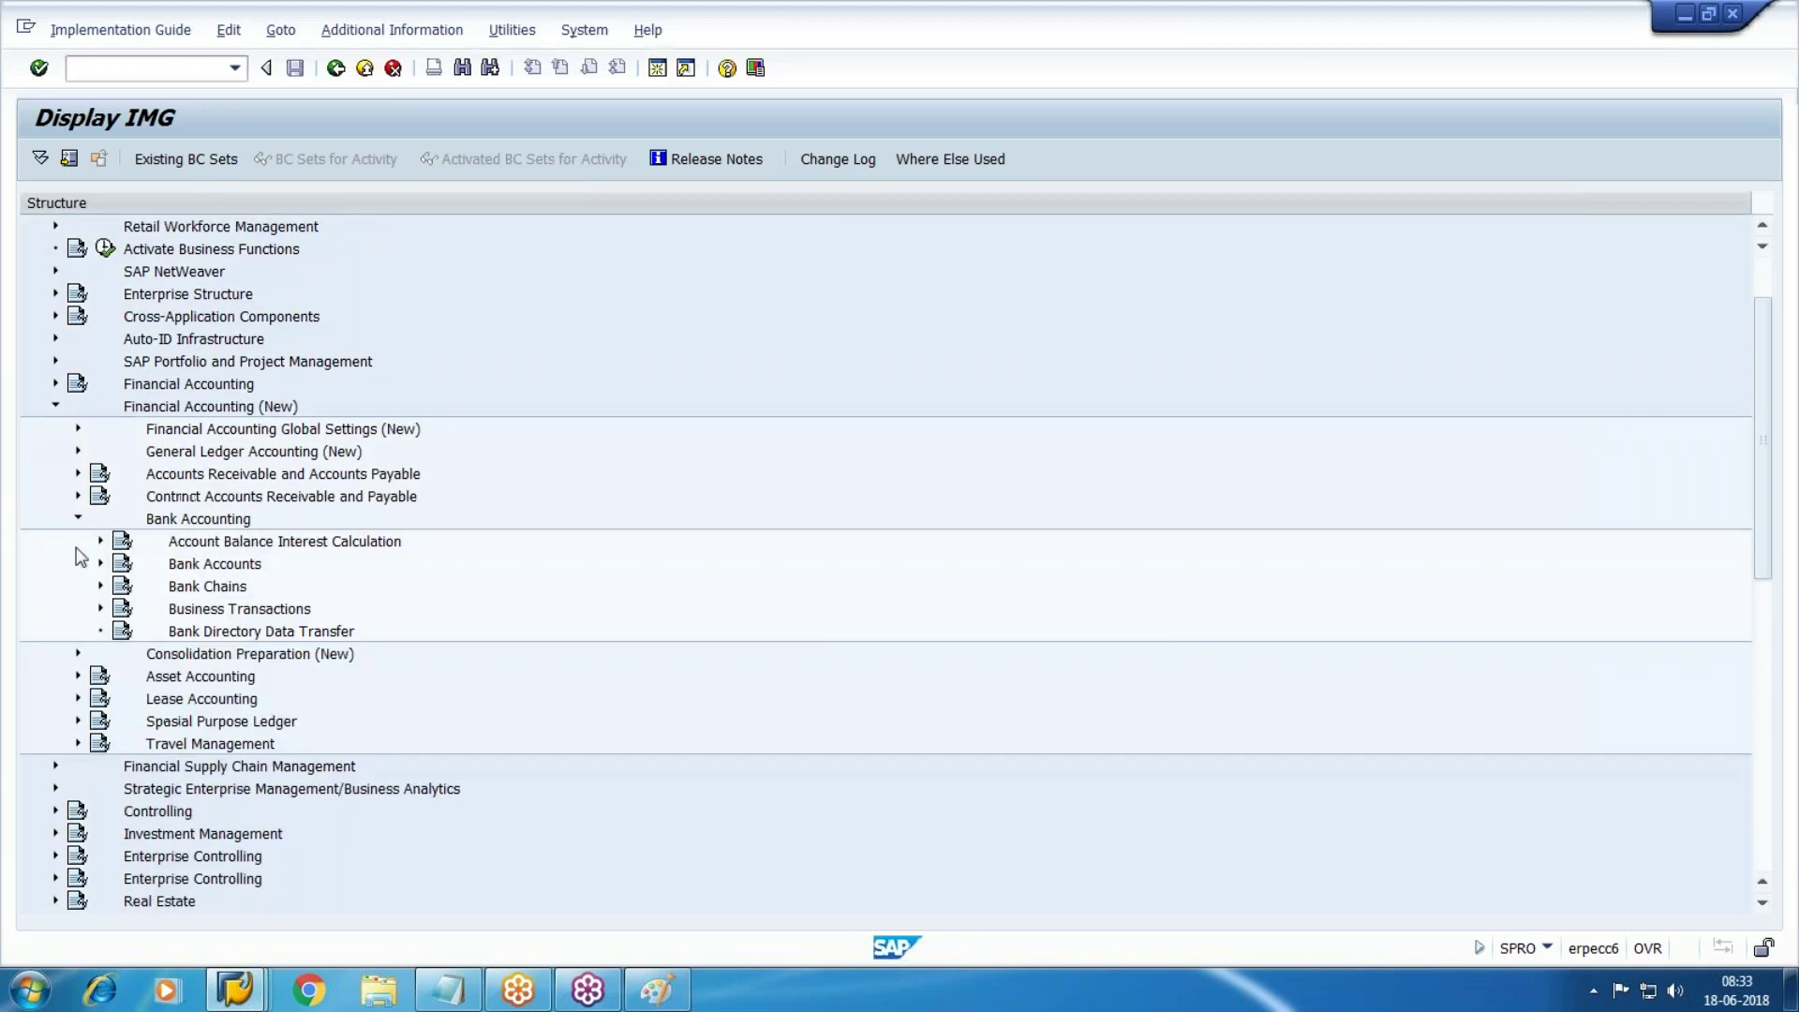
pyautogui.click(101, 519)
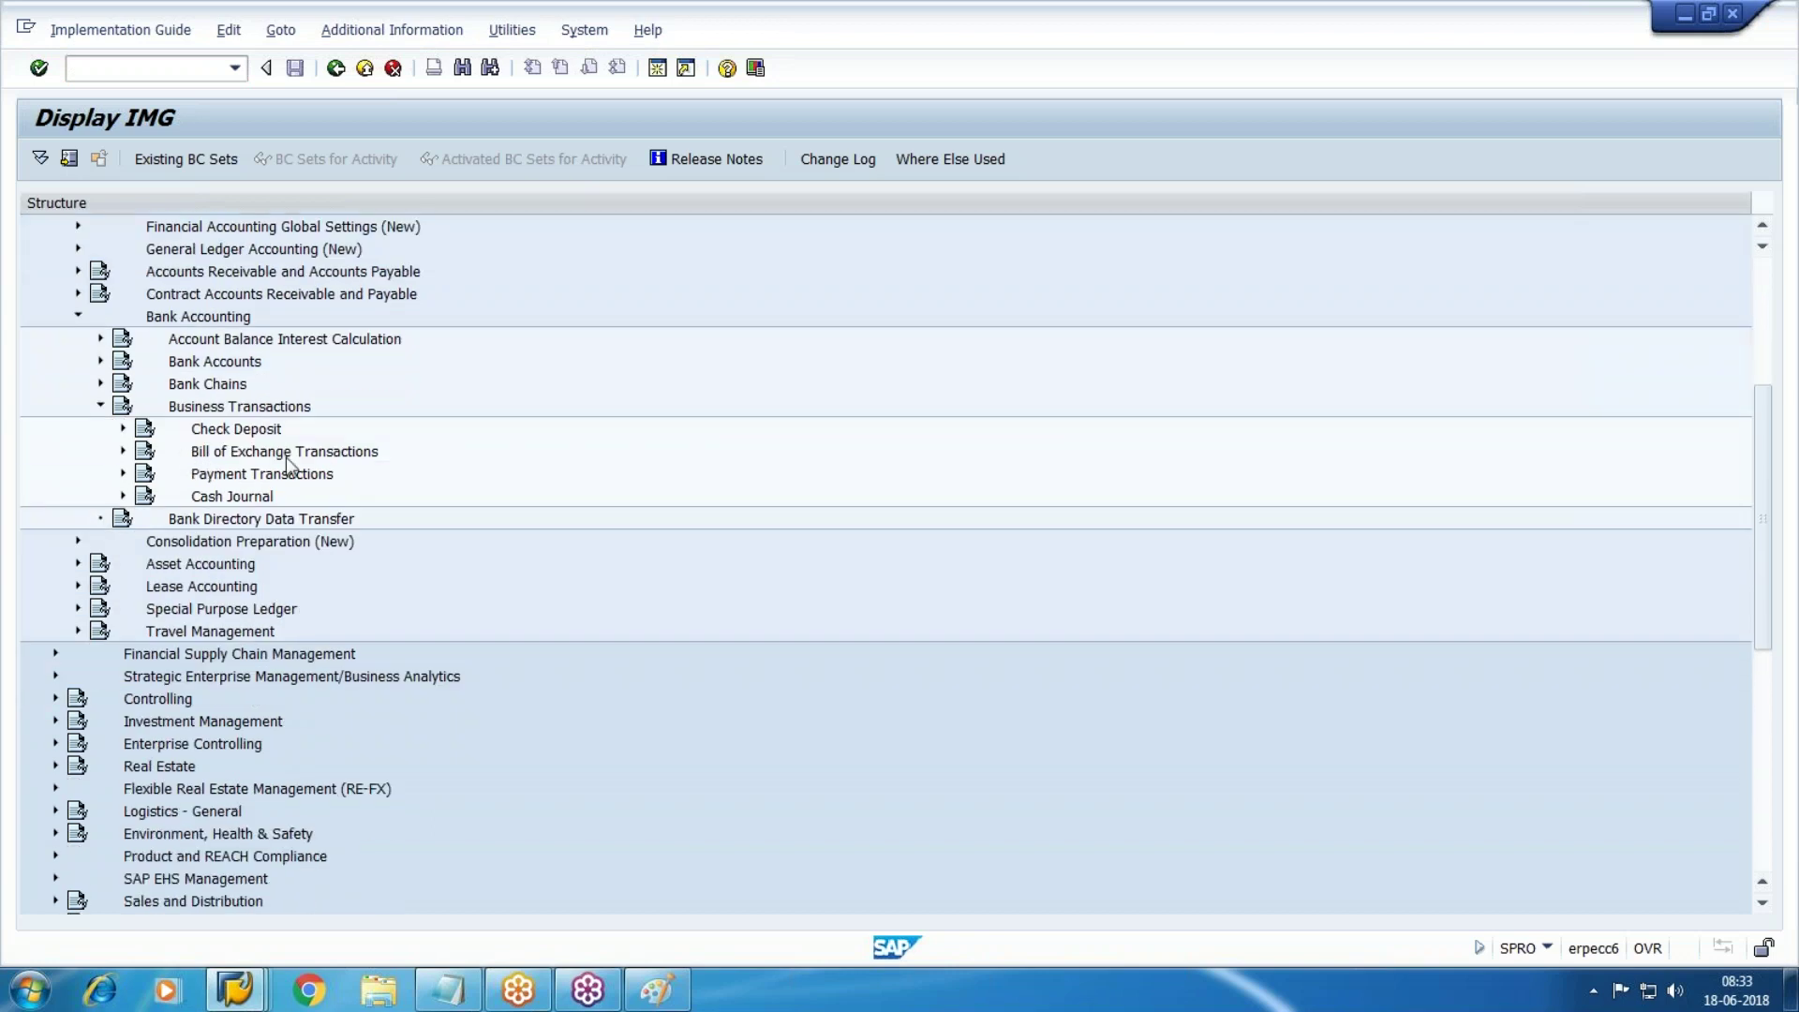
pyautogui.click(123, 451)
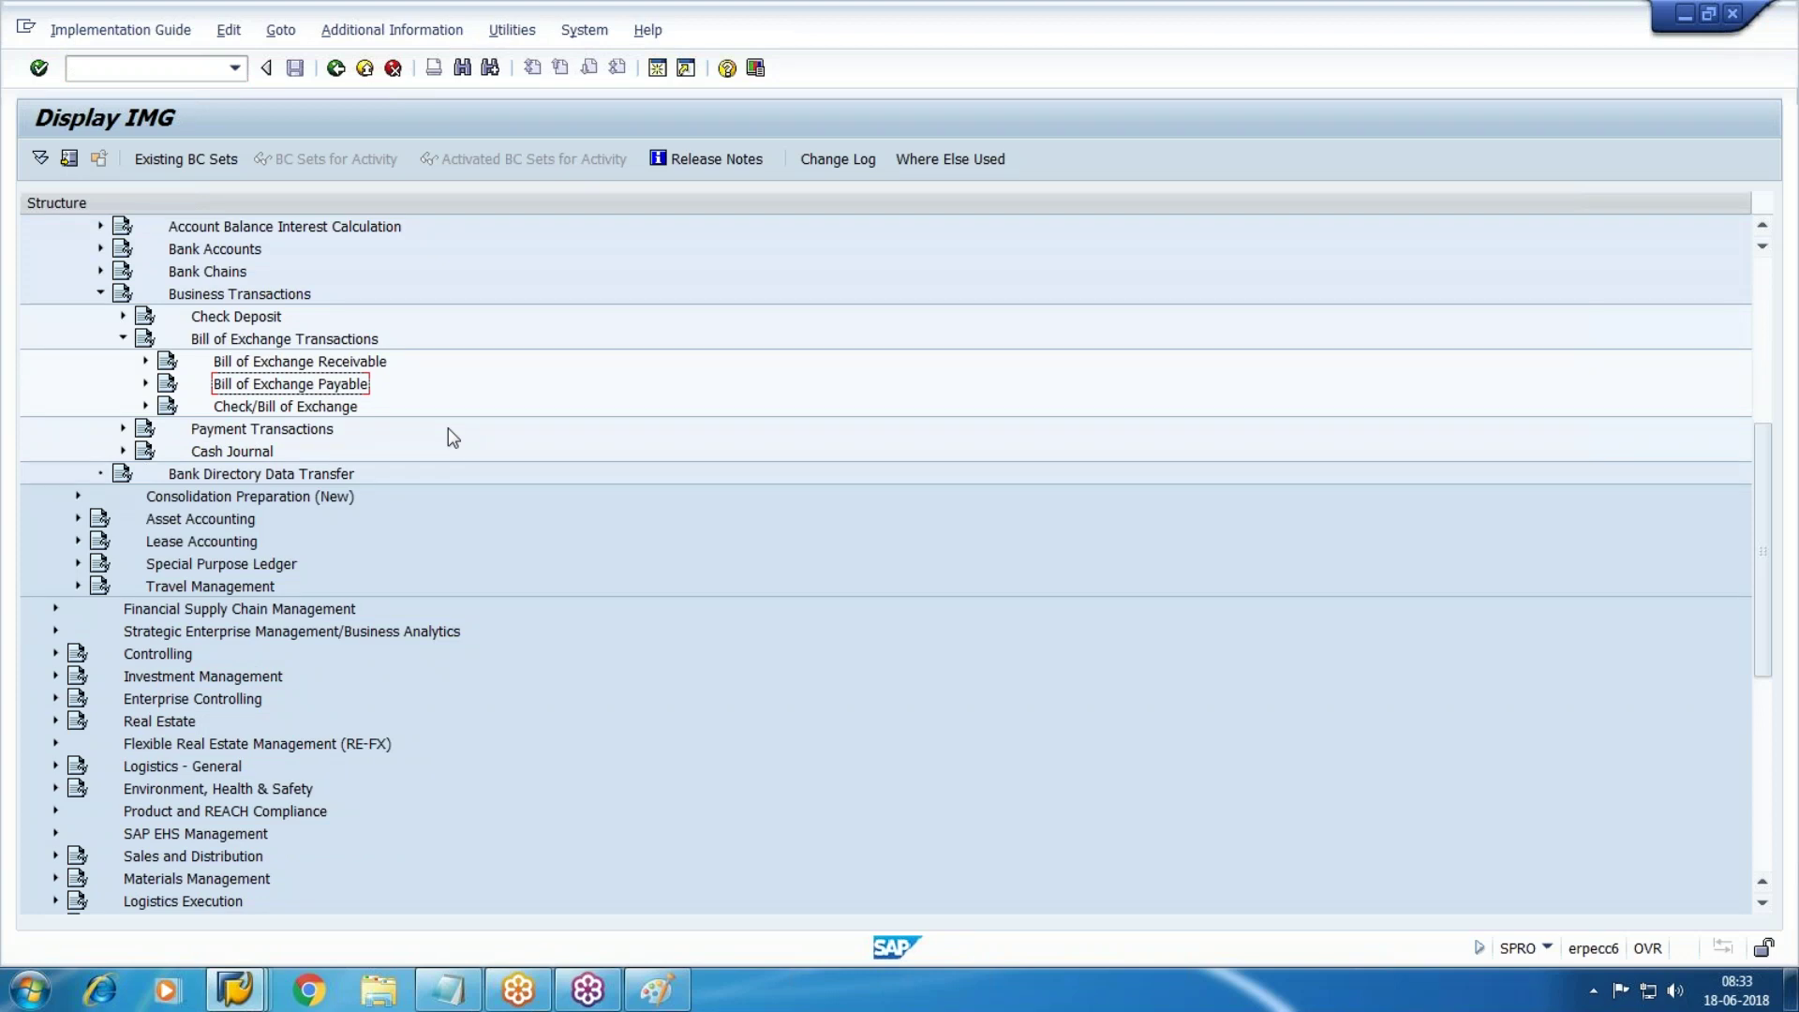
pyautogui.click(144, 383)
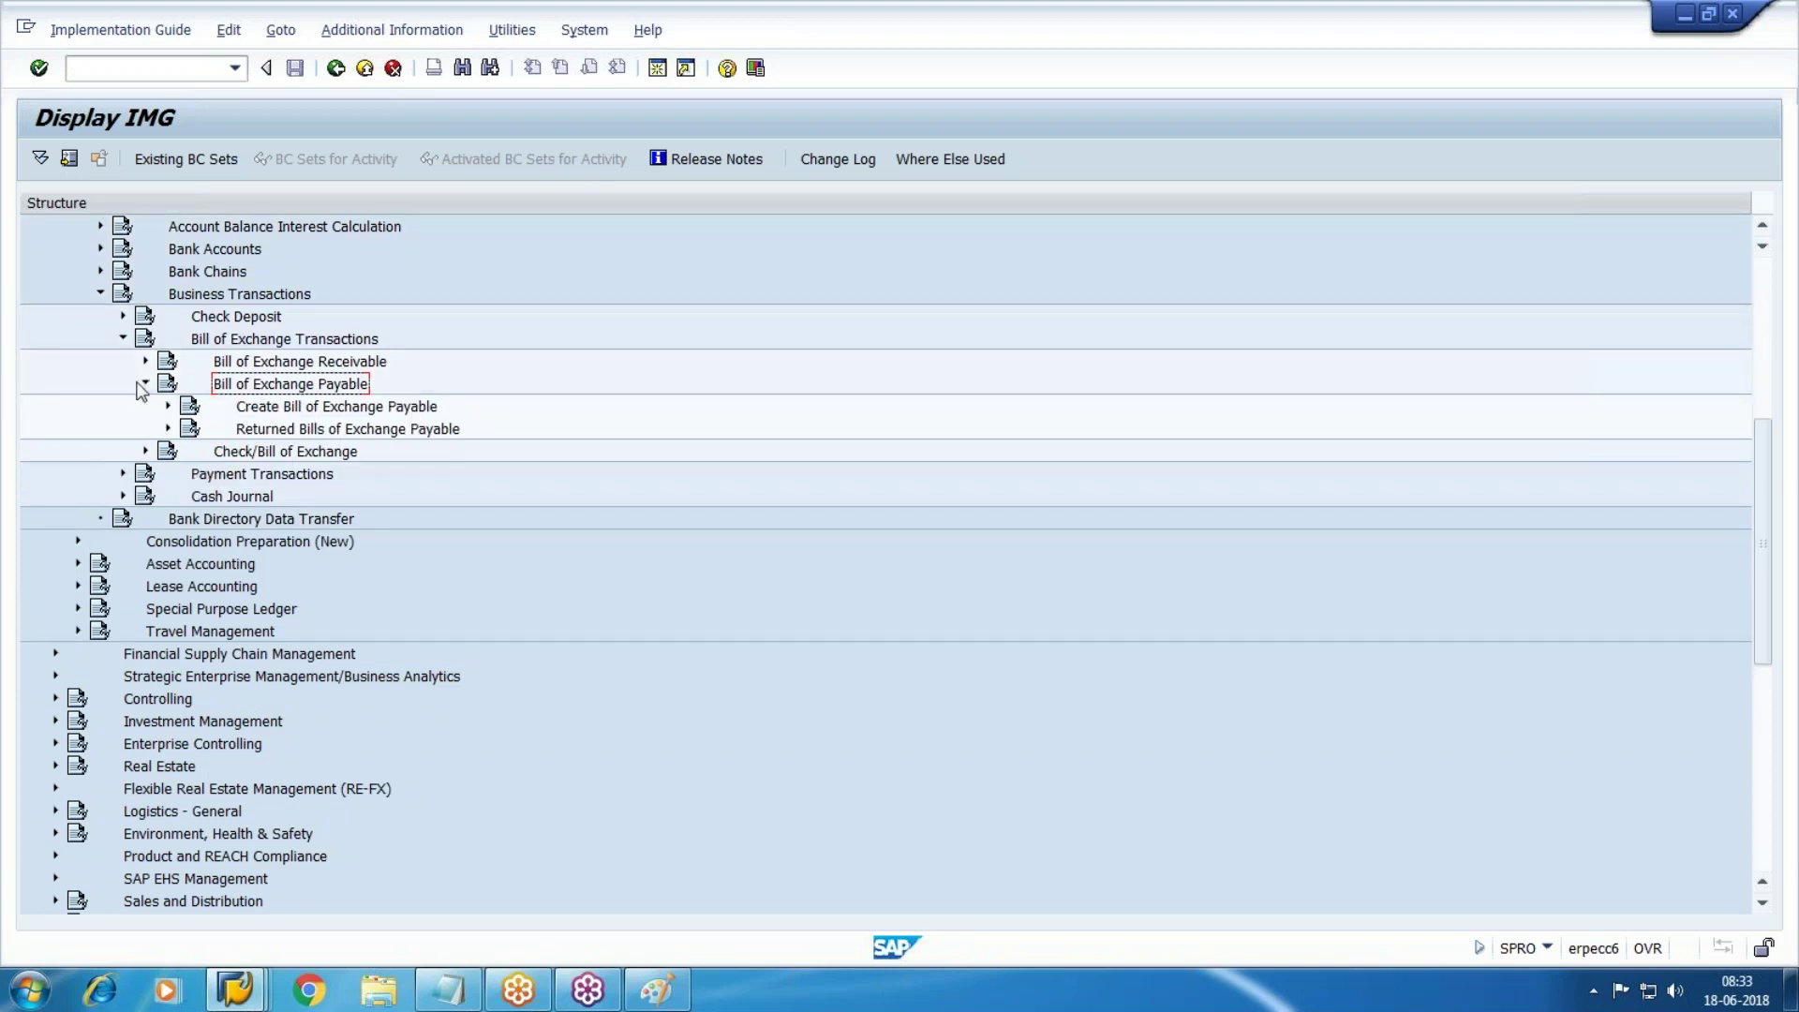
pyautogui.scroll(1, 289, 343)
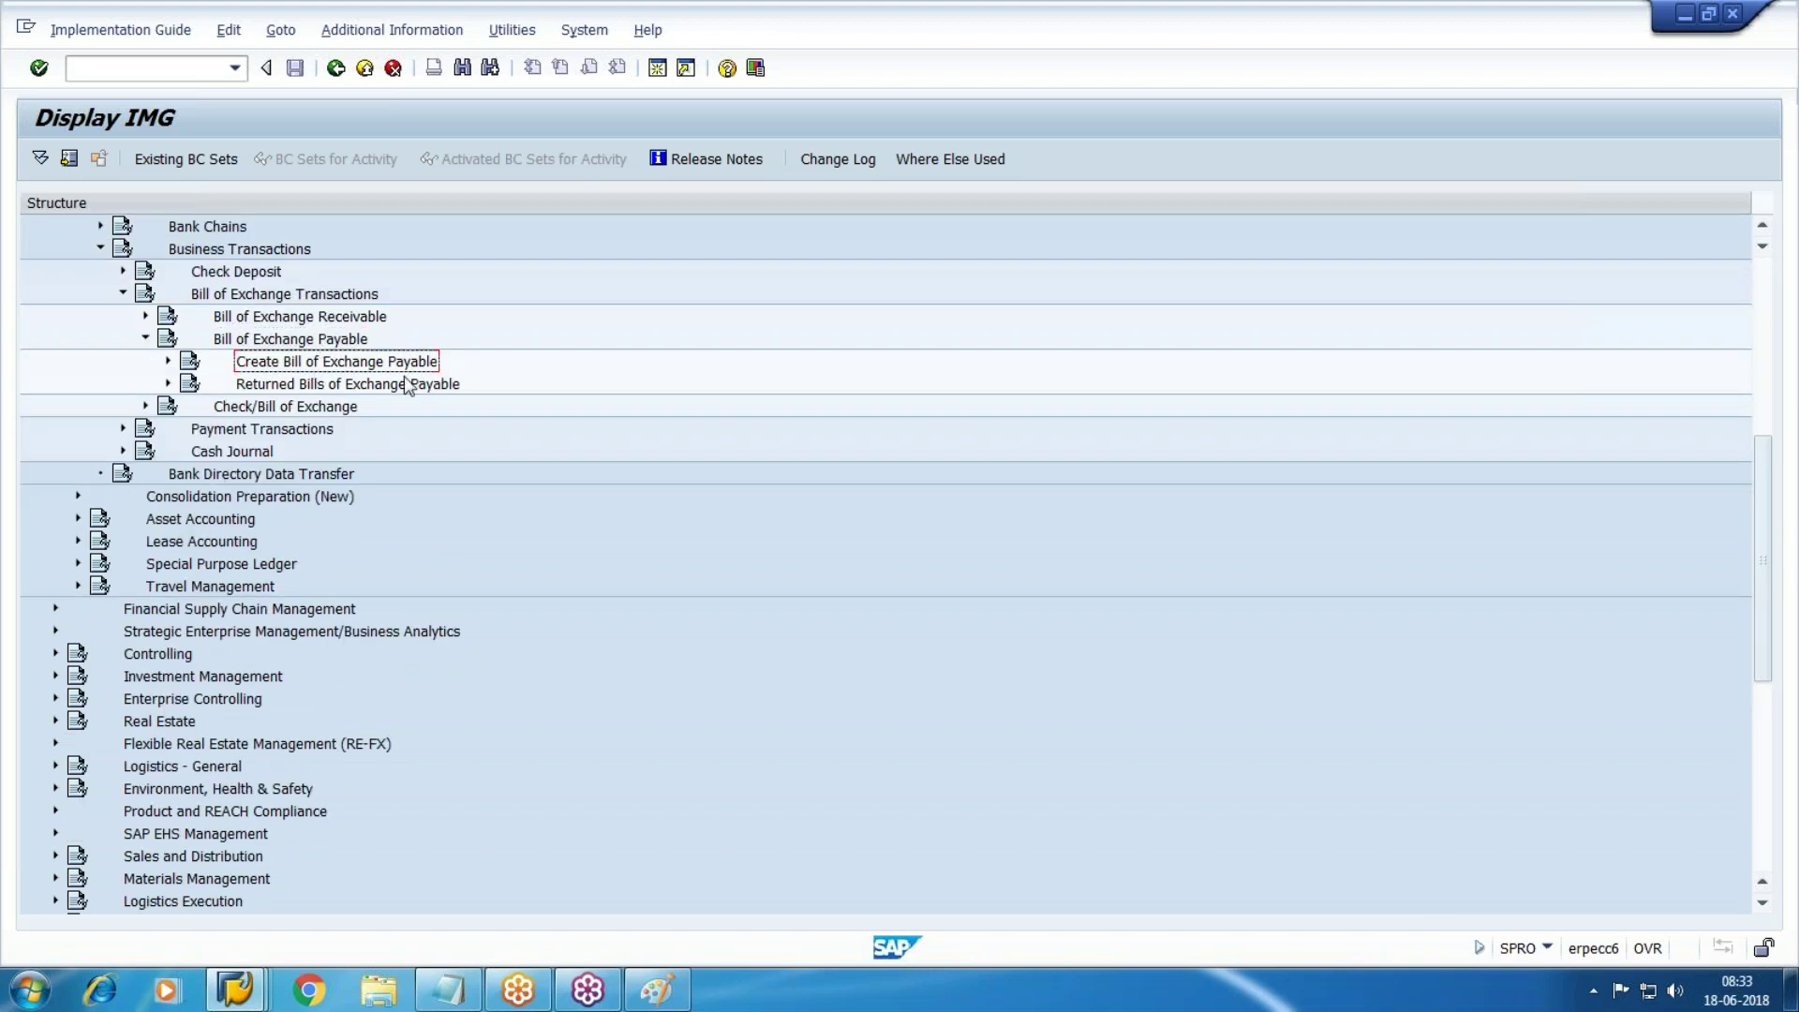
pyautogui.click(167, 361)
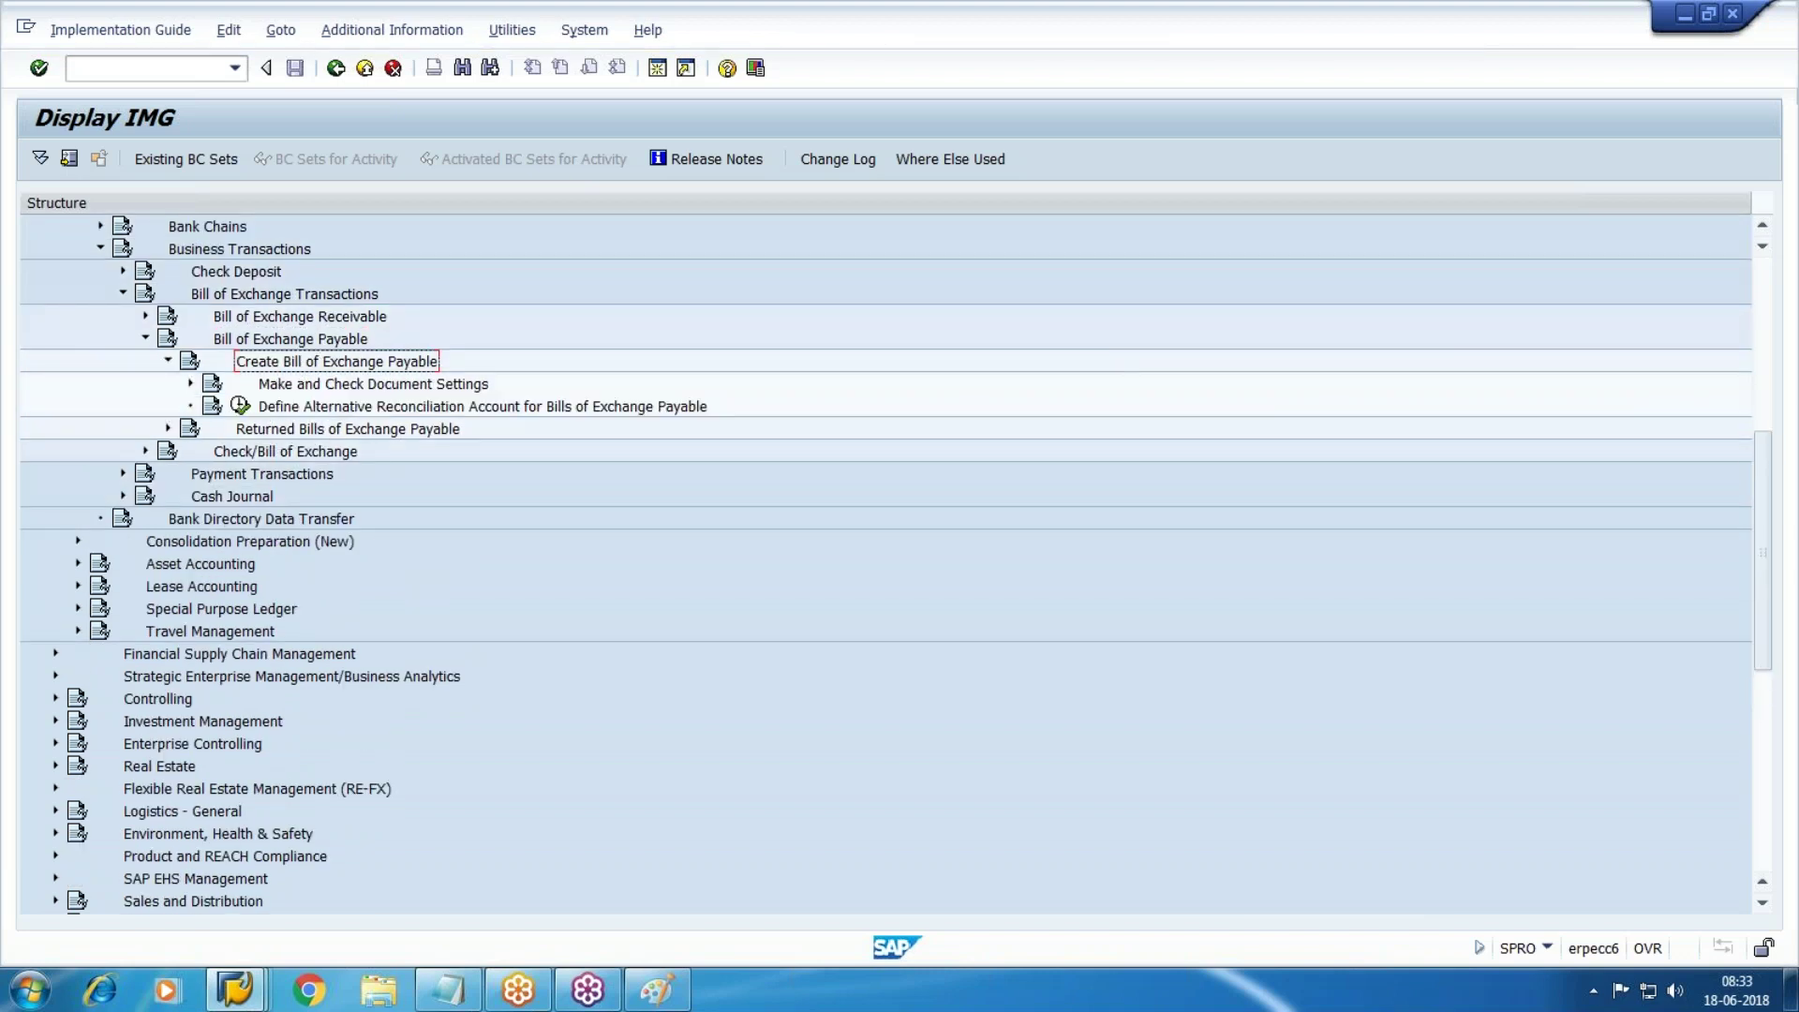
# Open Define Alternative Reconciliation Account for Bills of Exchange Payable for vendor special G/L indicator W in chart of accounts WM10
pyautogui.click(240, 405)
pyautogui.doubleClick(397, 280)
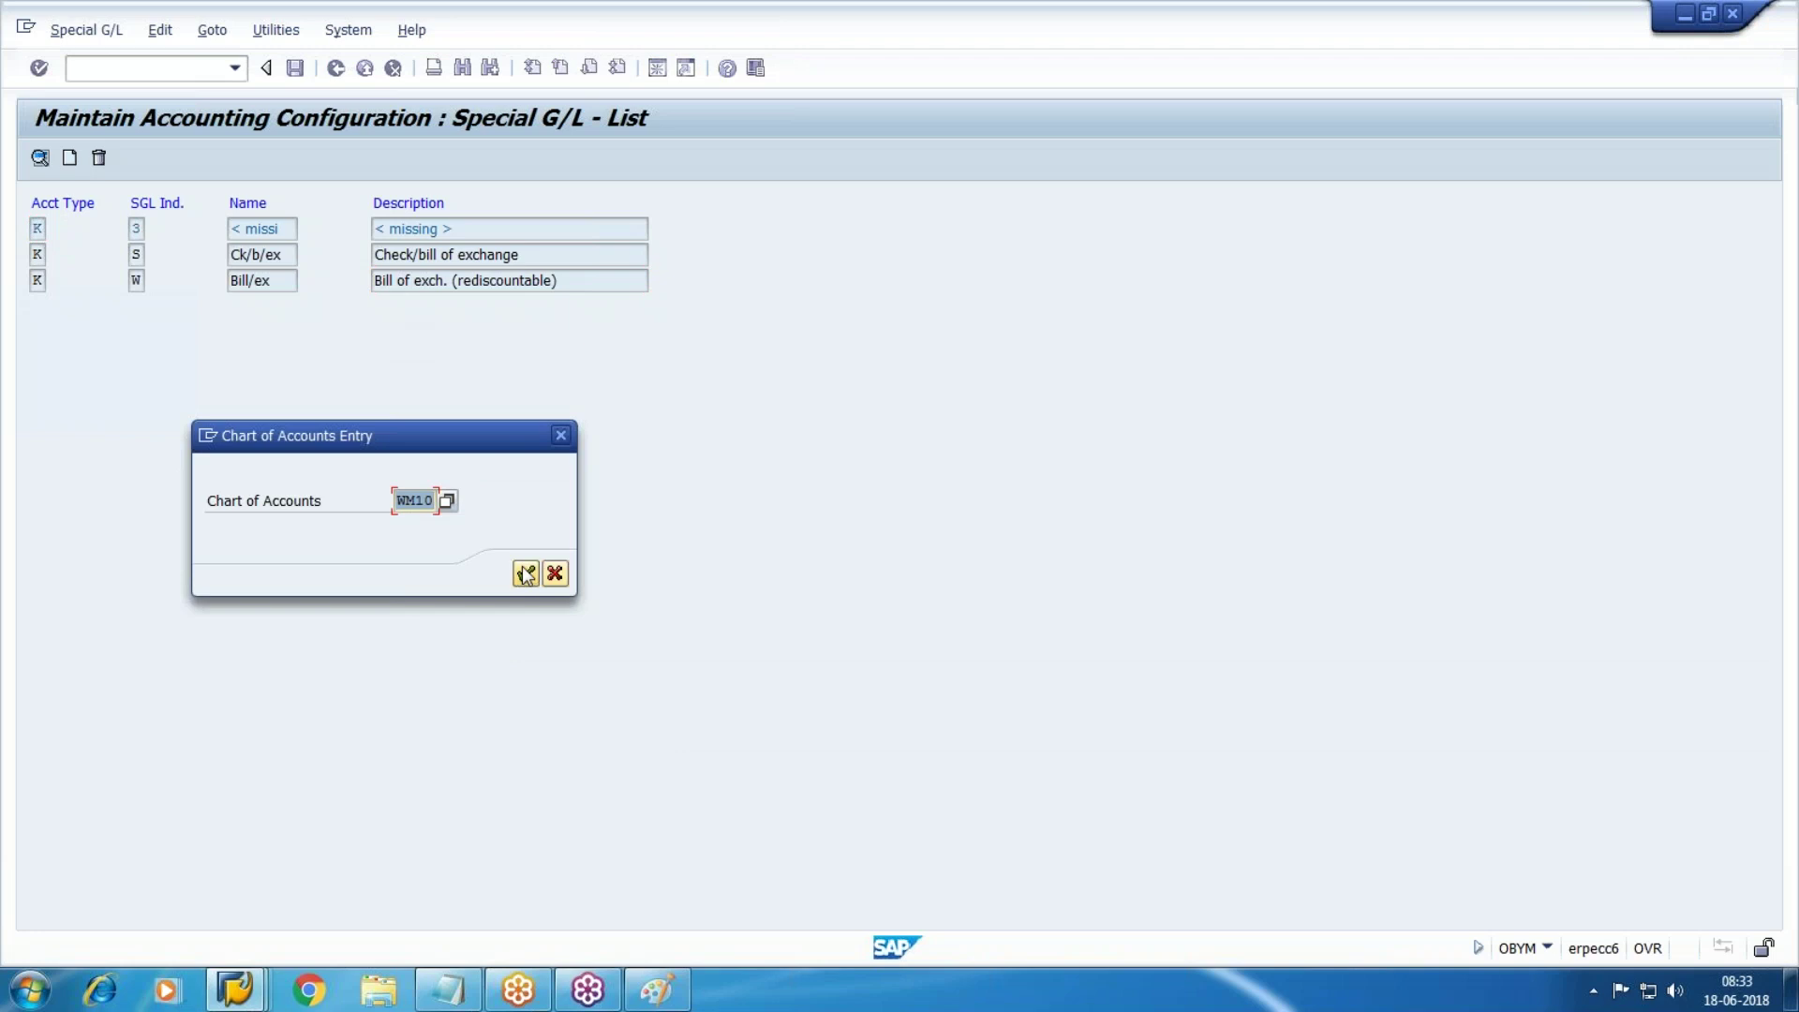
pyautogui.click(527, 574)
# Using the G/L account list for lookup, assign special G/L account 3507 (Bills Payable) to reconciliation account 3503 (Accounts Payable) and save
pyautogui.hotkey('alt', 'Tab')
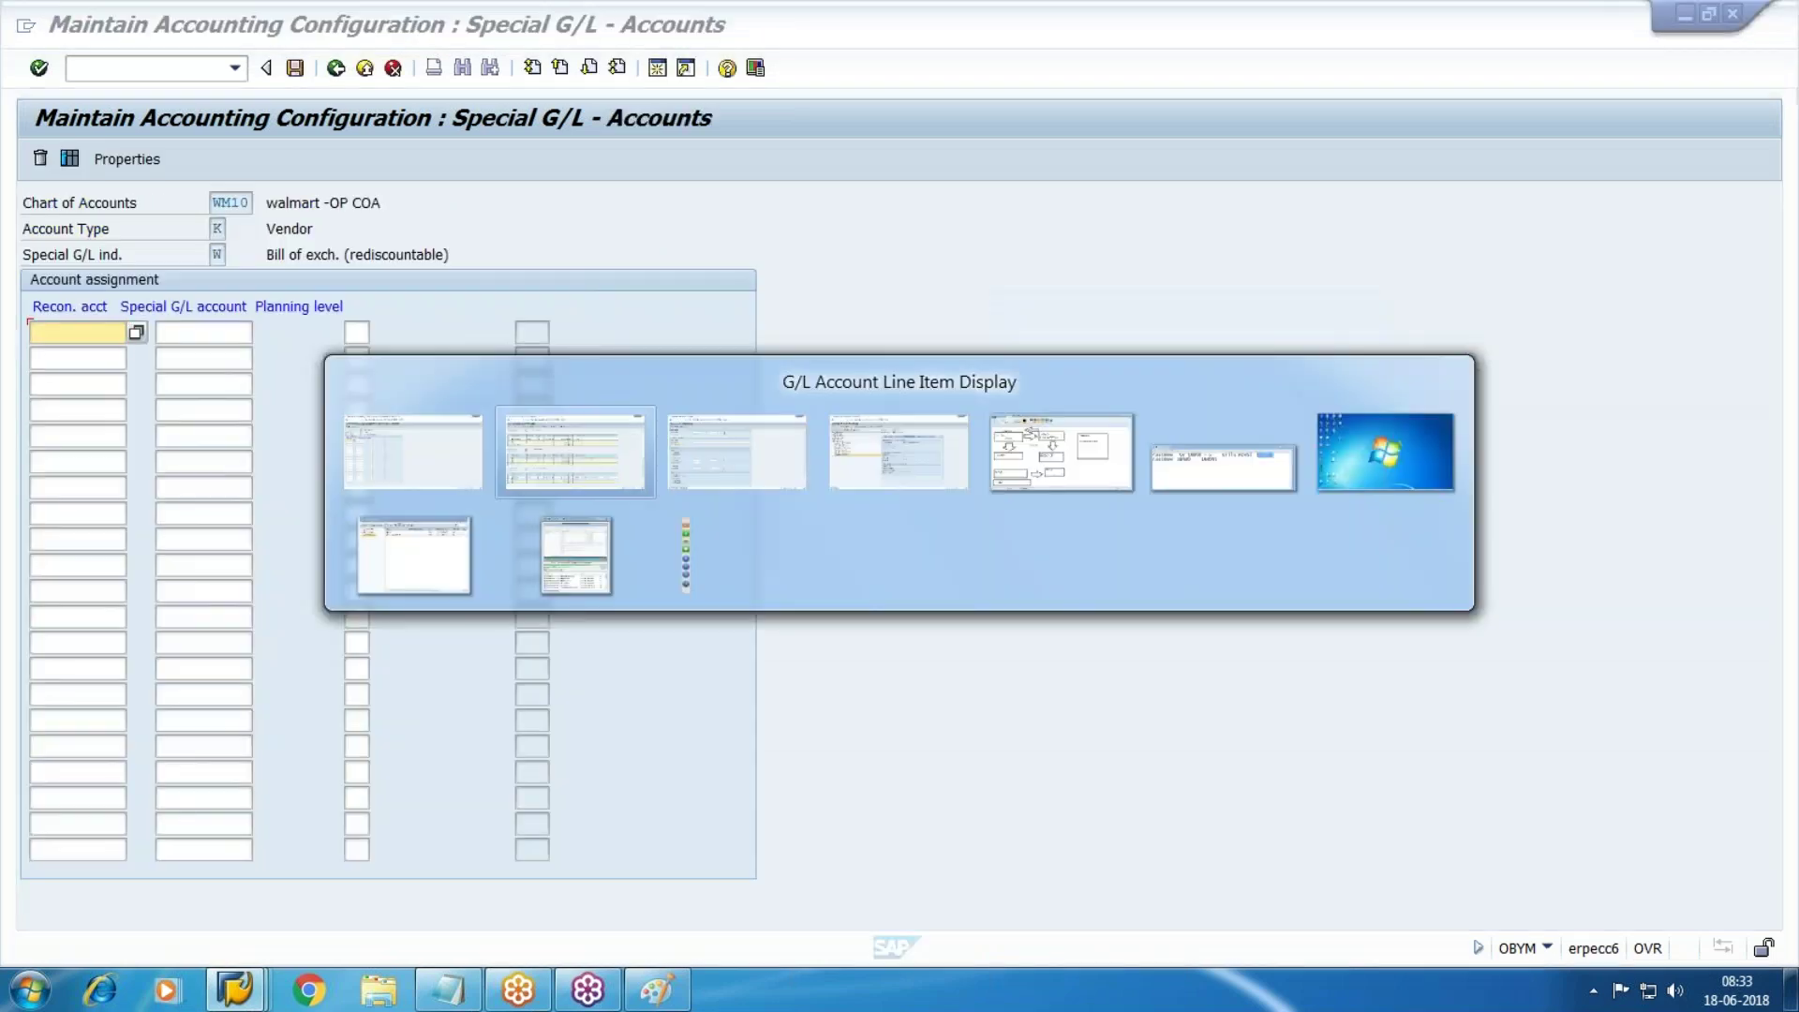
pyautogui.hotkey('alt', 'Tab')
pyautogui.moveTo(266, 1001)
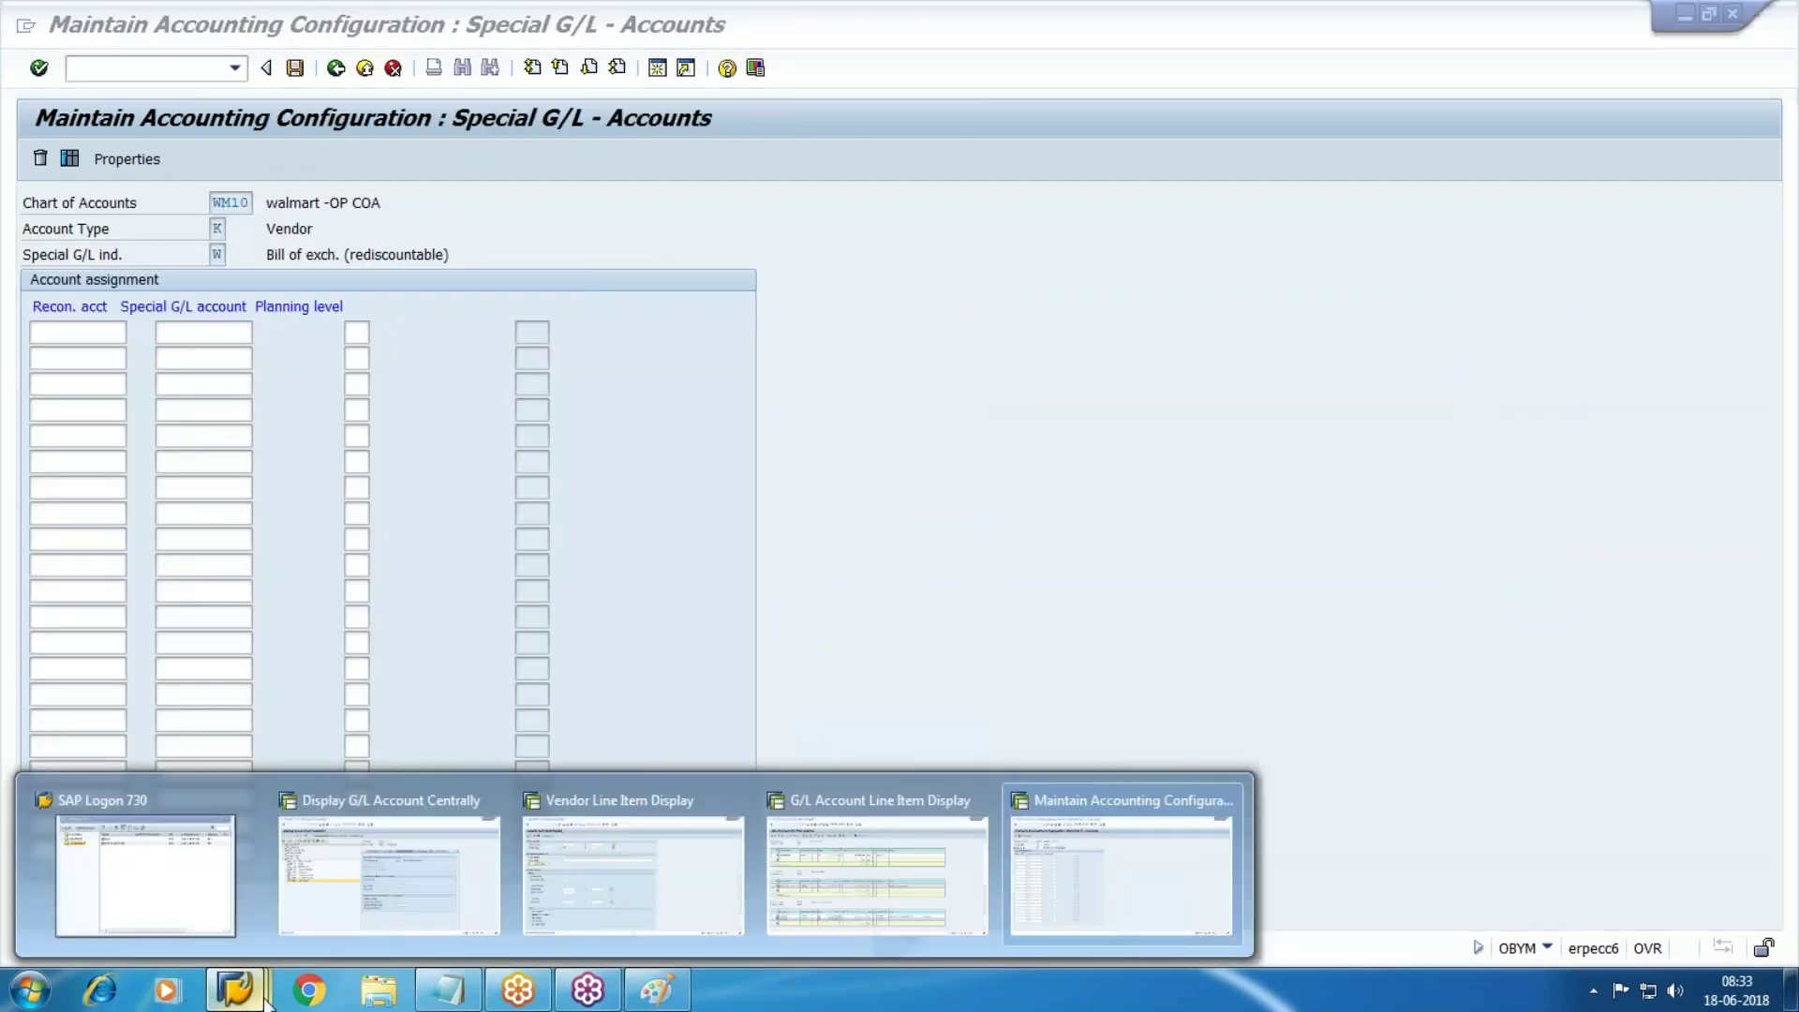
pyautogui.click(323, 881)
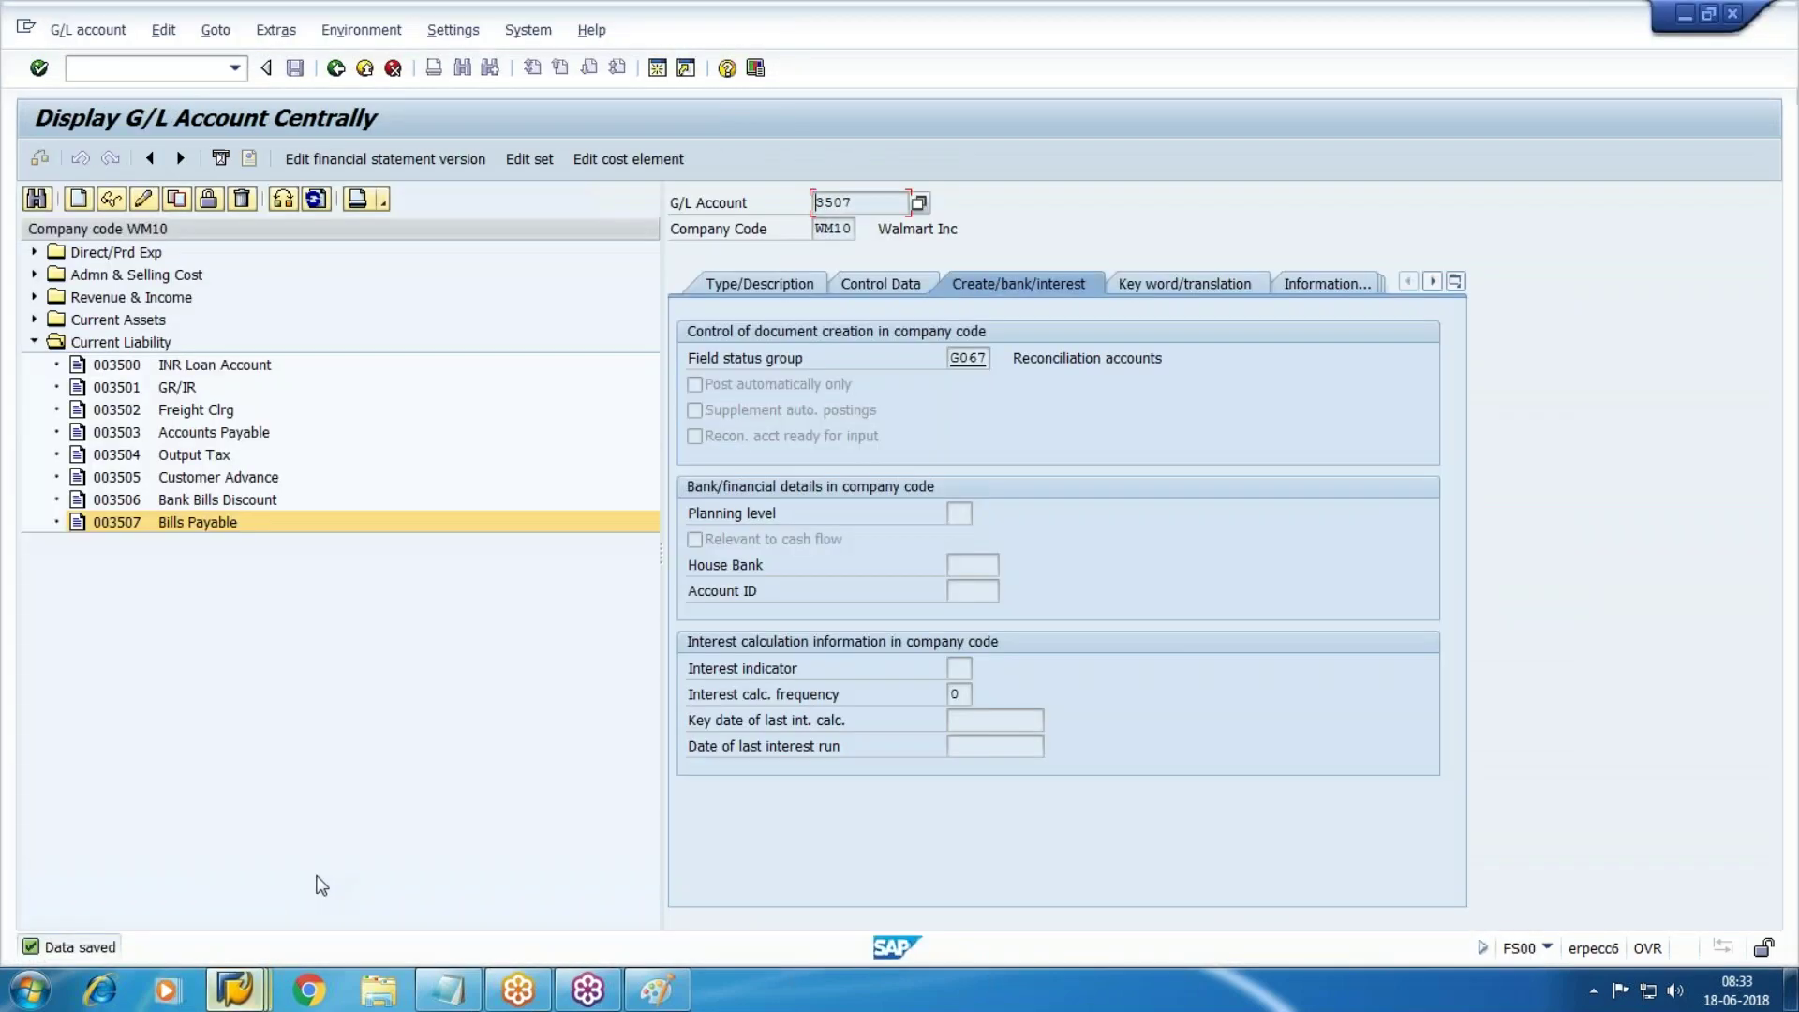
pyautogui.click(204, 433)
pyautogui.hotkey('alt', 'Tab')
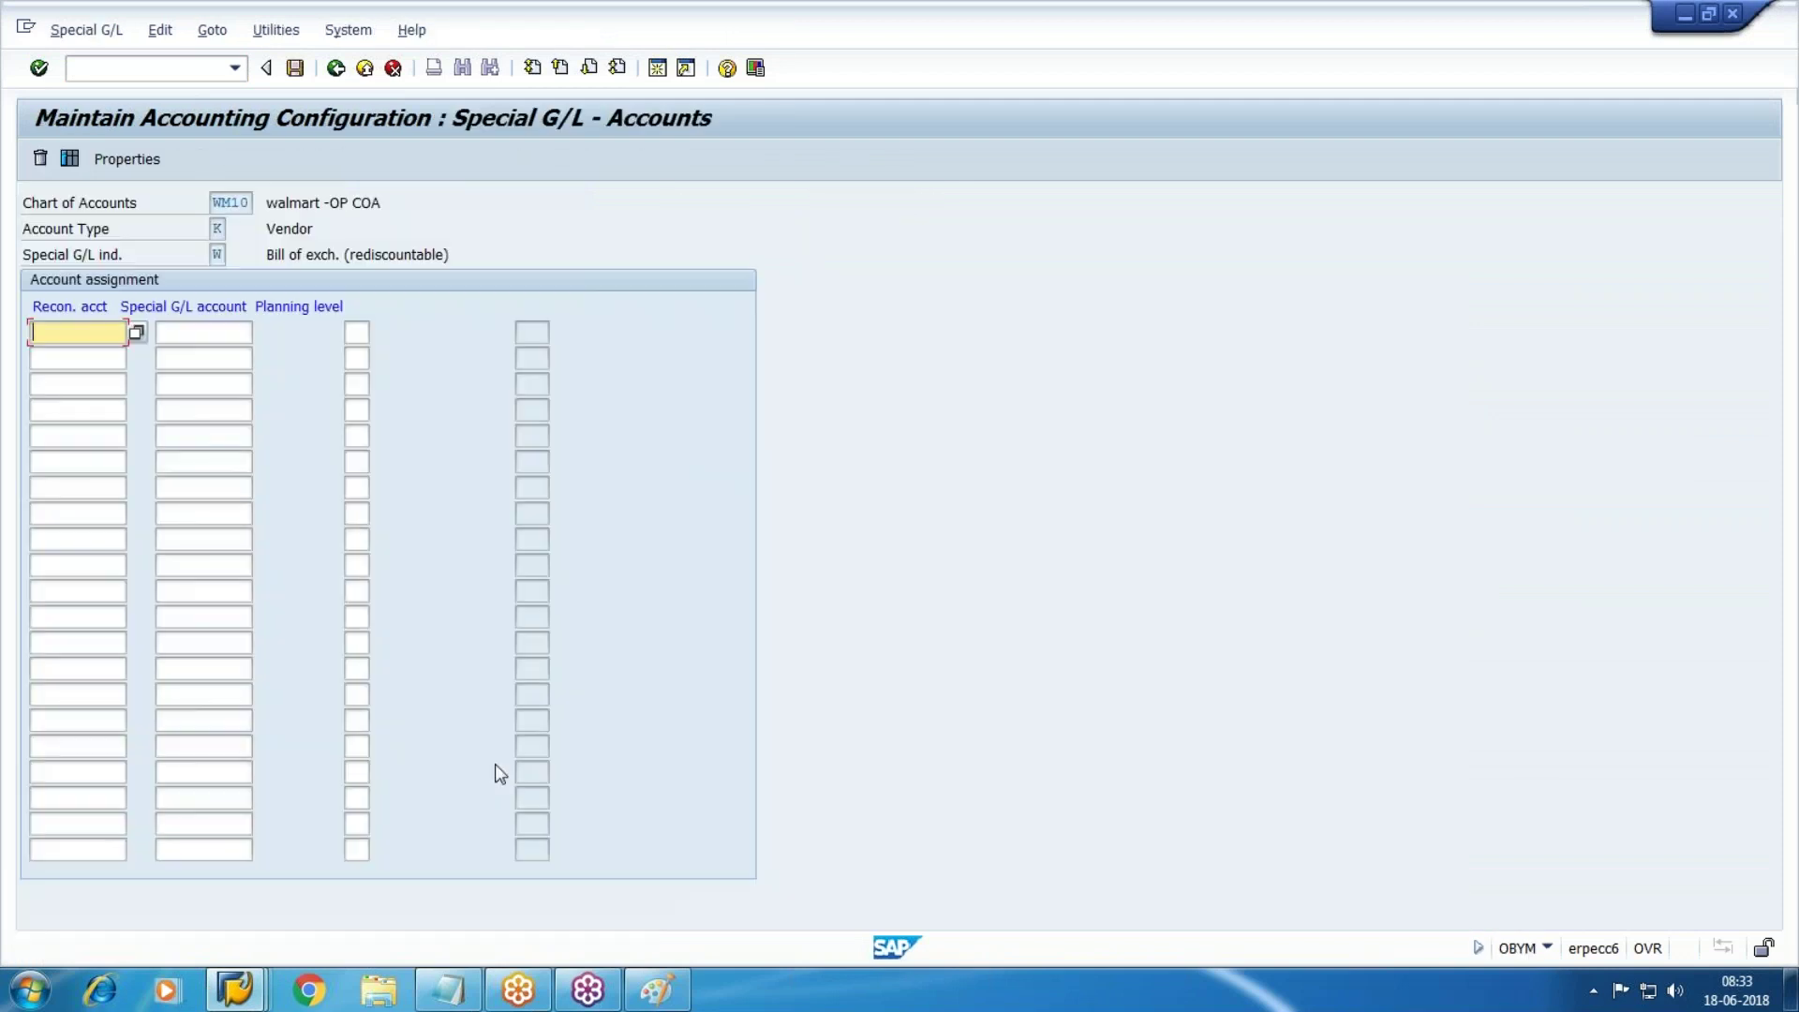
pyautogui.write('3503')
pyautogui.press('Tab')
pyautogui.hotkey('alt', 'Tab')
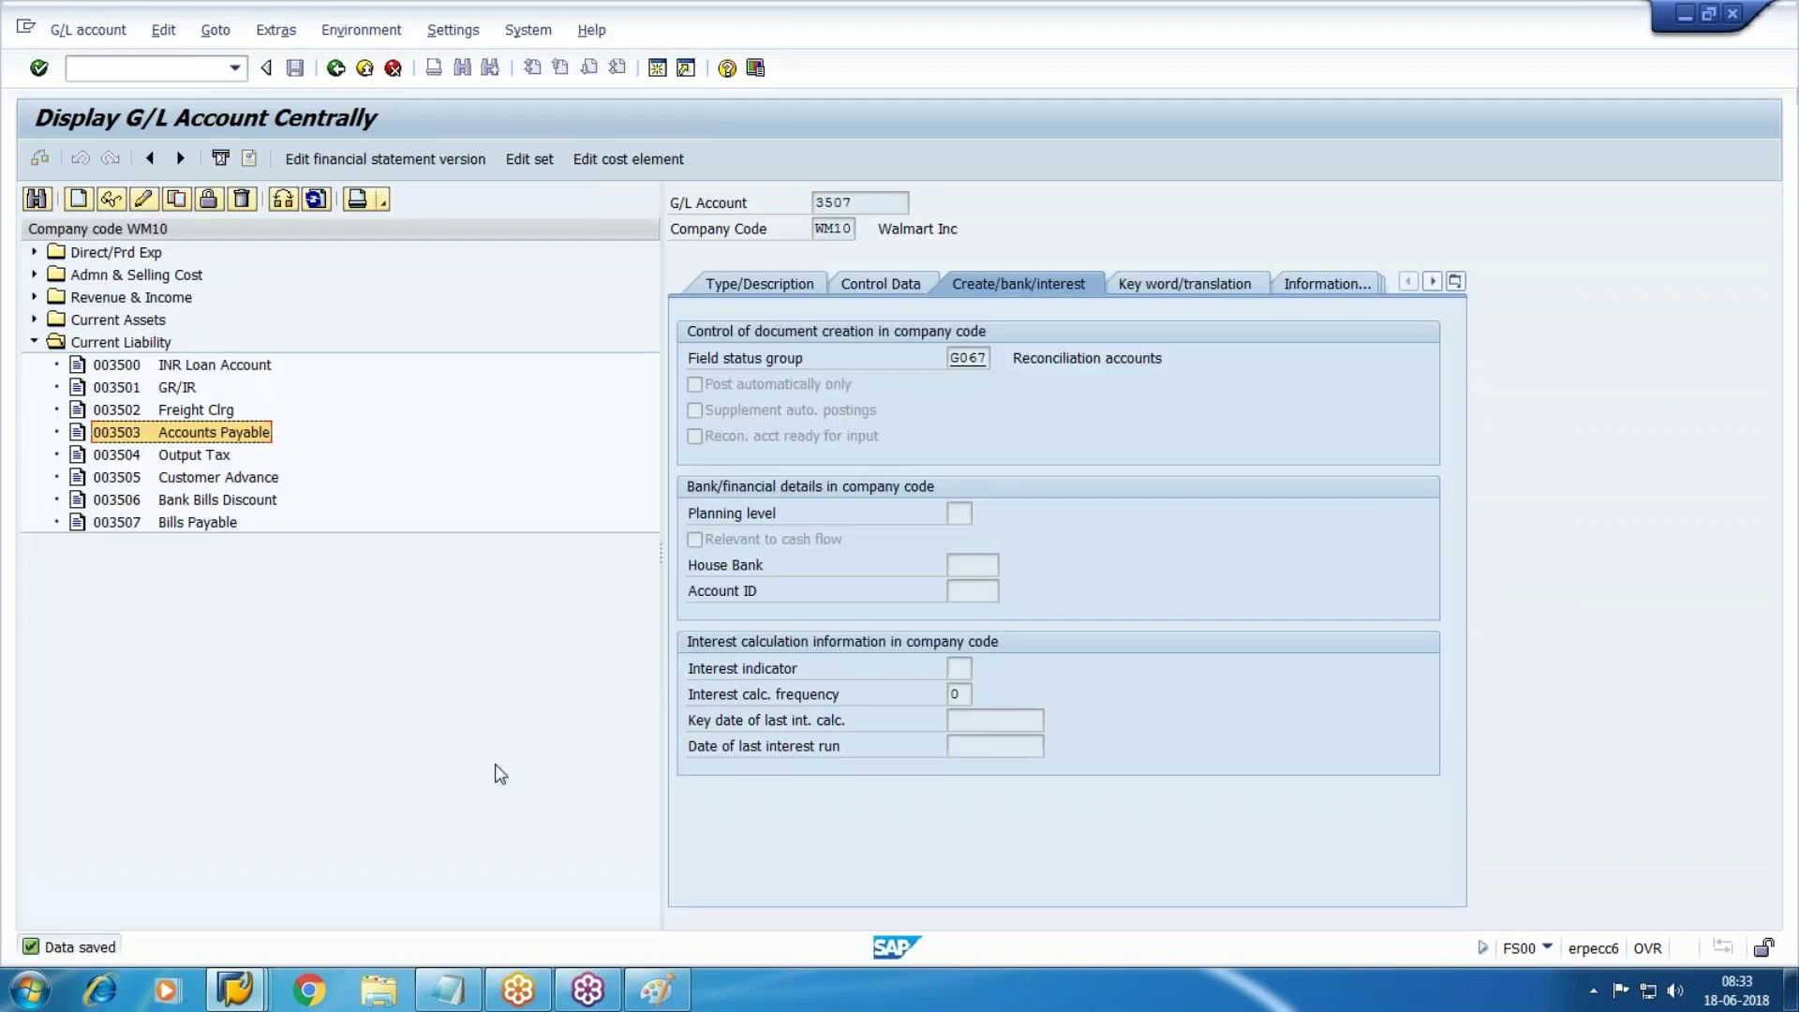
pyautogui.hotkey('alt', 'Tab')
pyautogui.write('3507')
pyautogui.click(294, 68)
pyautogui.click(385, 419)
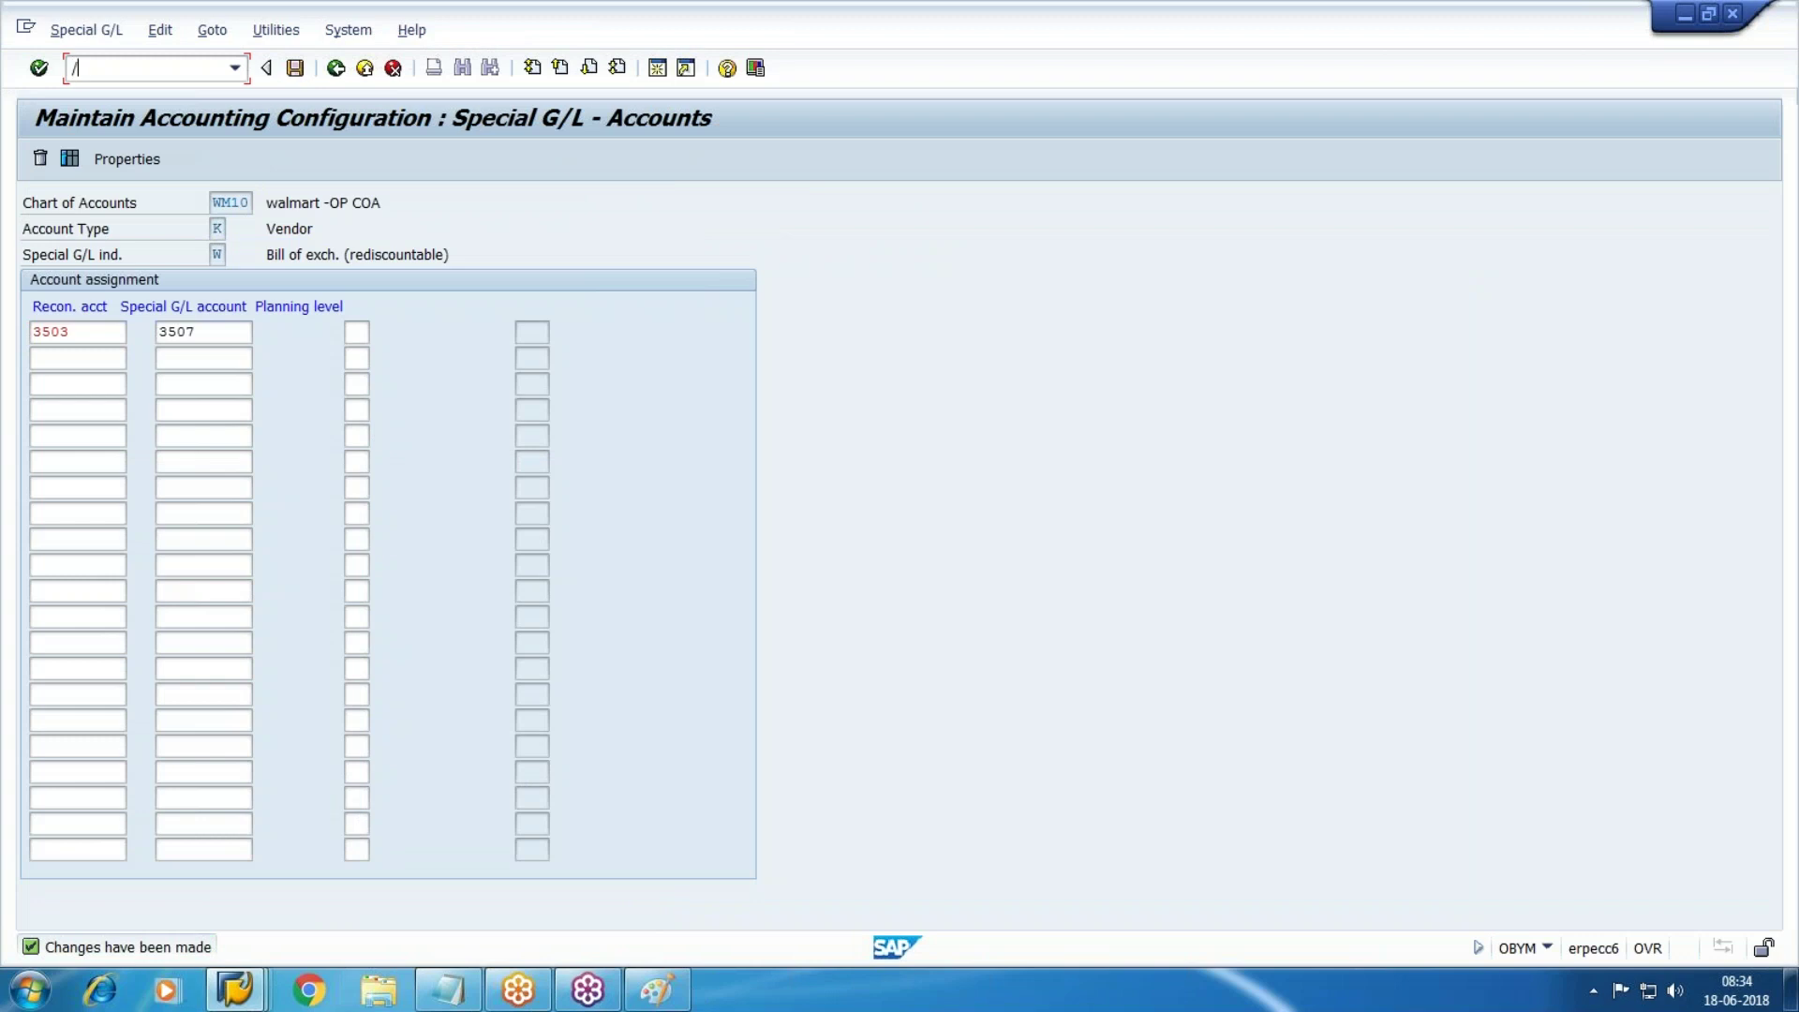
# Open transaction FB60 and select Walmart Test Vendor as the invoice's vendor from the vendors in company code WM10
pyautogui.write('0')
pyautogui.press('Return')
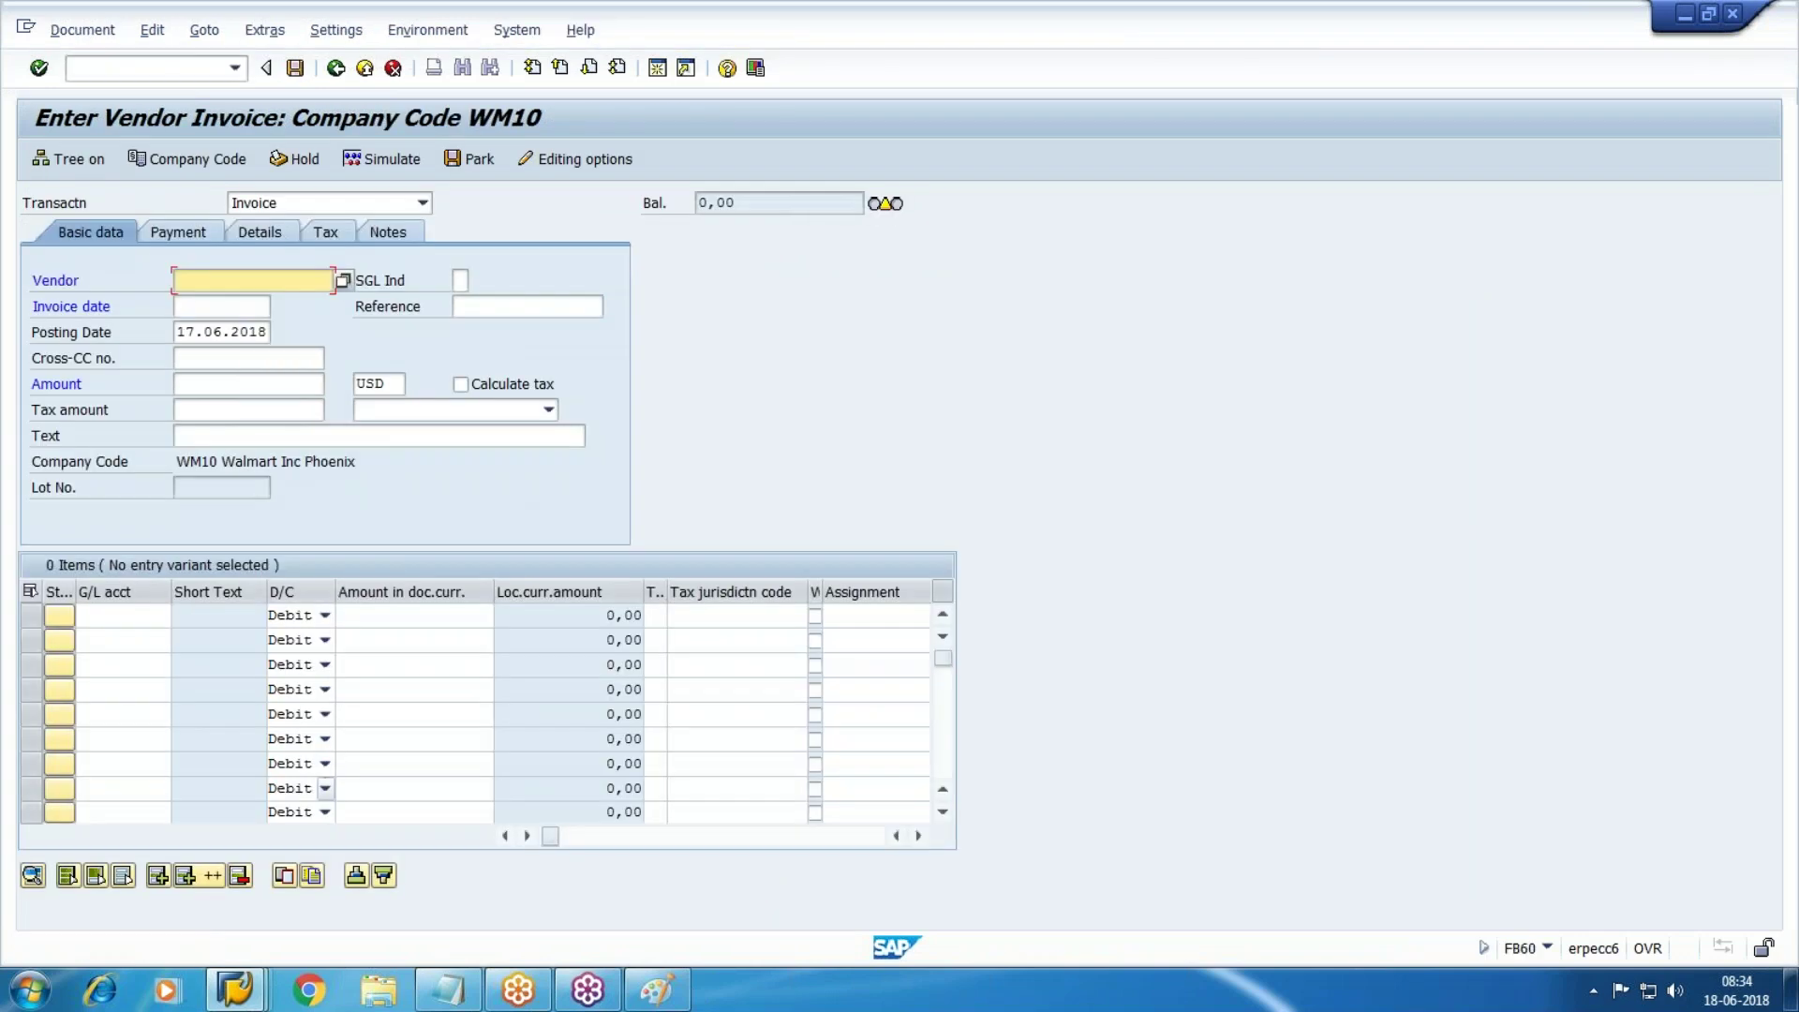
pyautogui.press('F4')
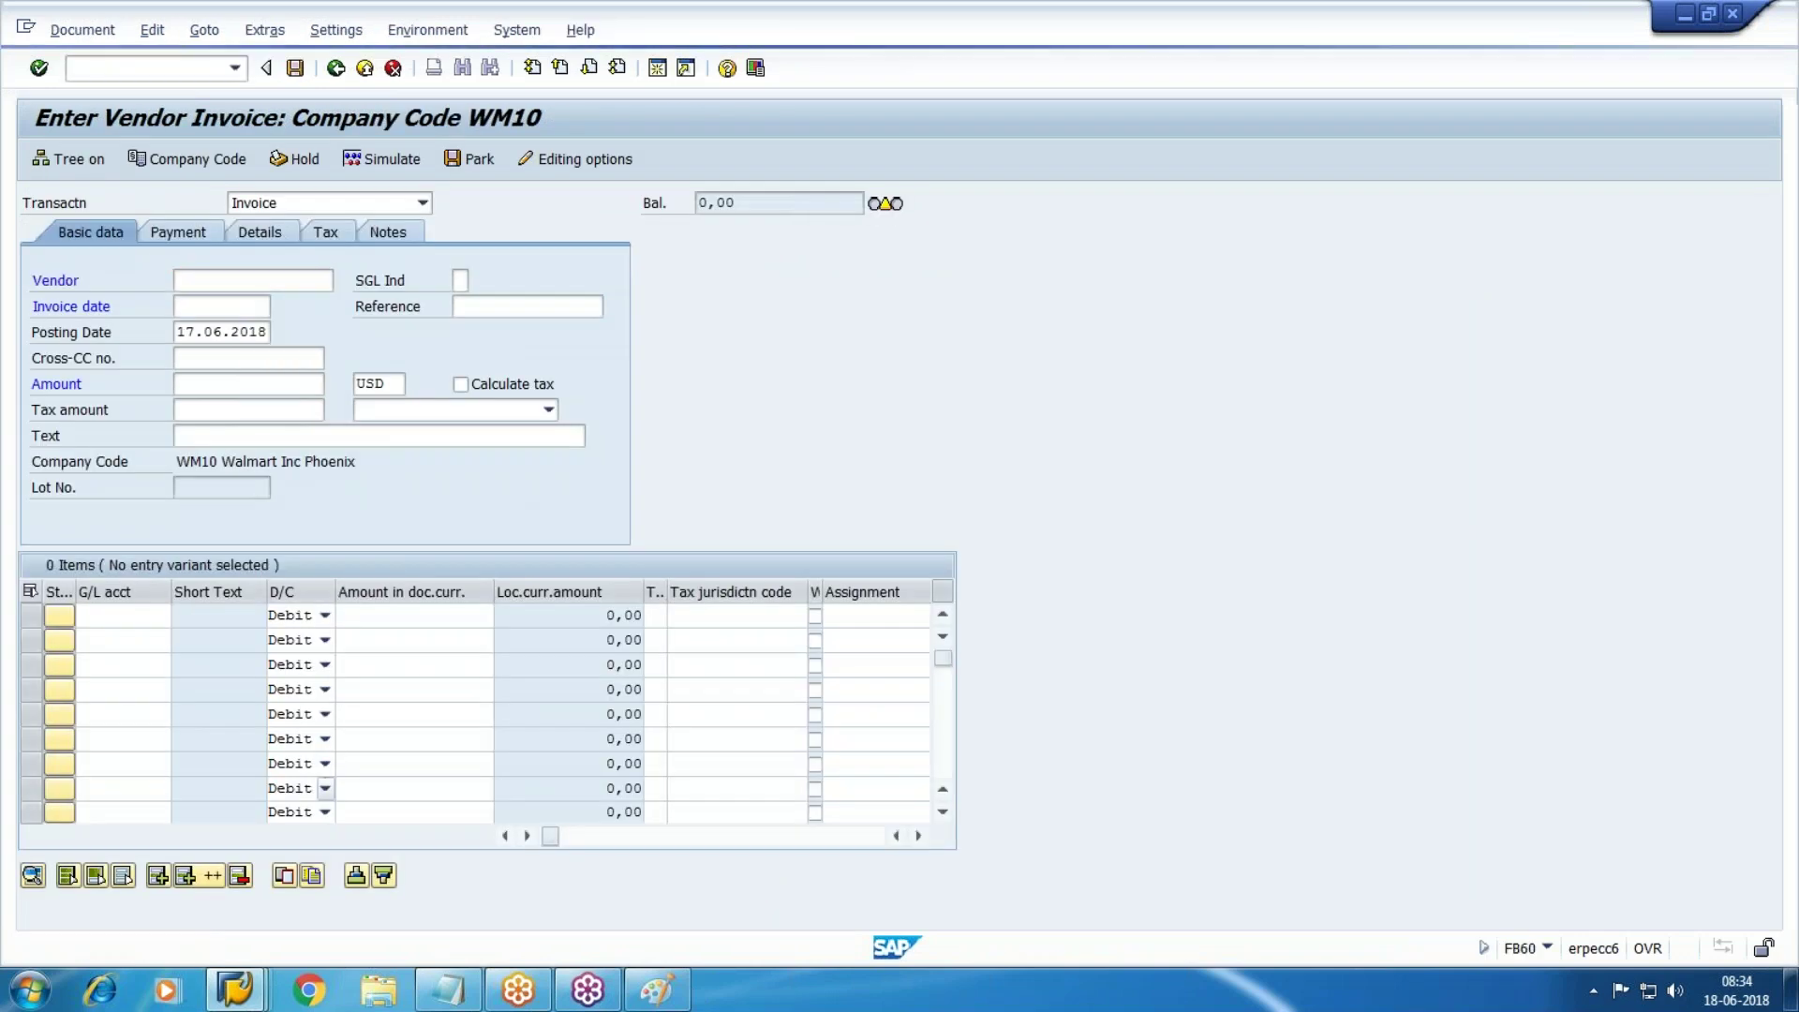
pyautogui.press('Return')
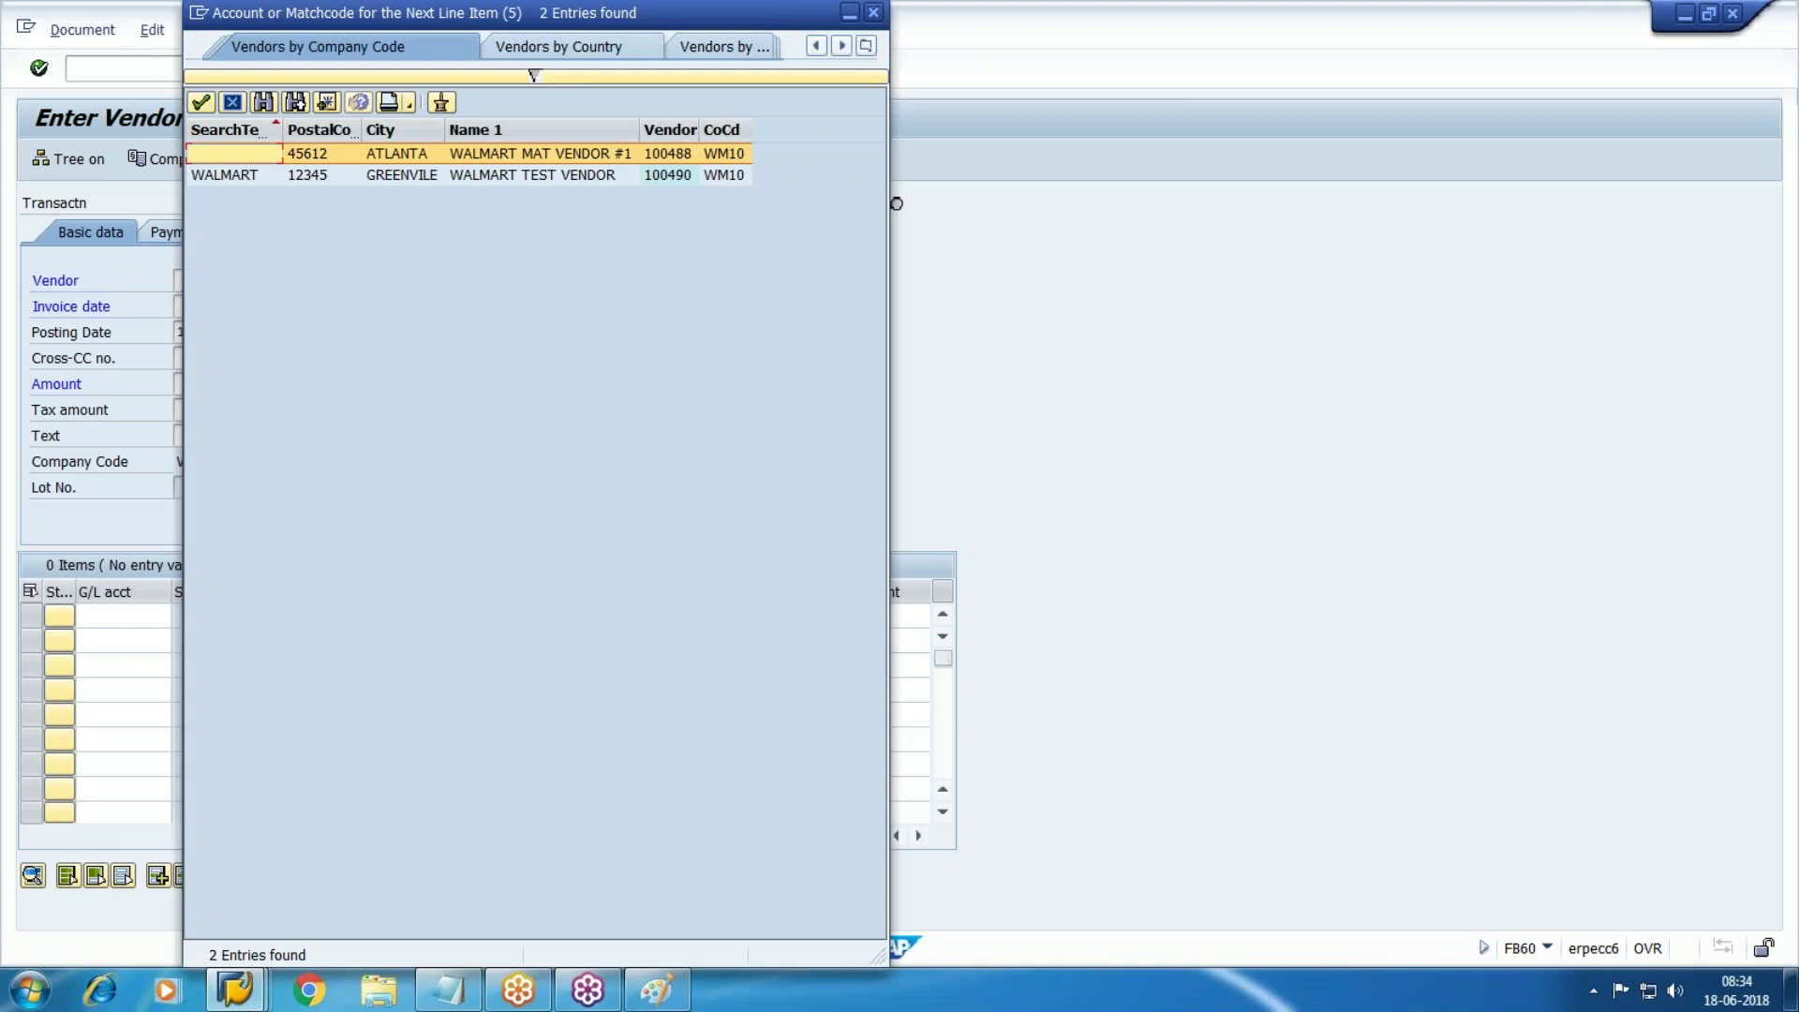
pyautogui.press('Down')
pyautogui.press('Return')
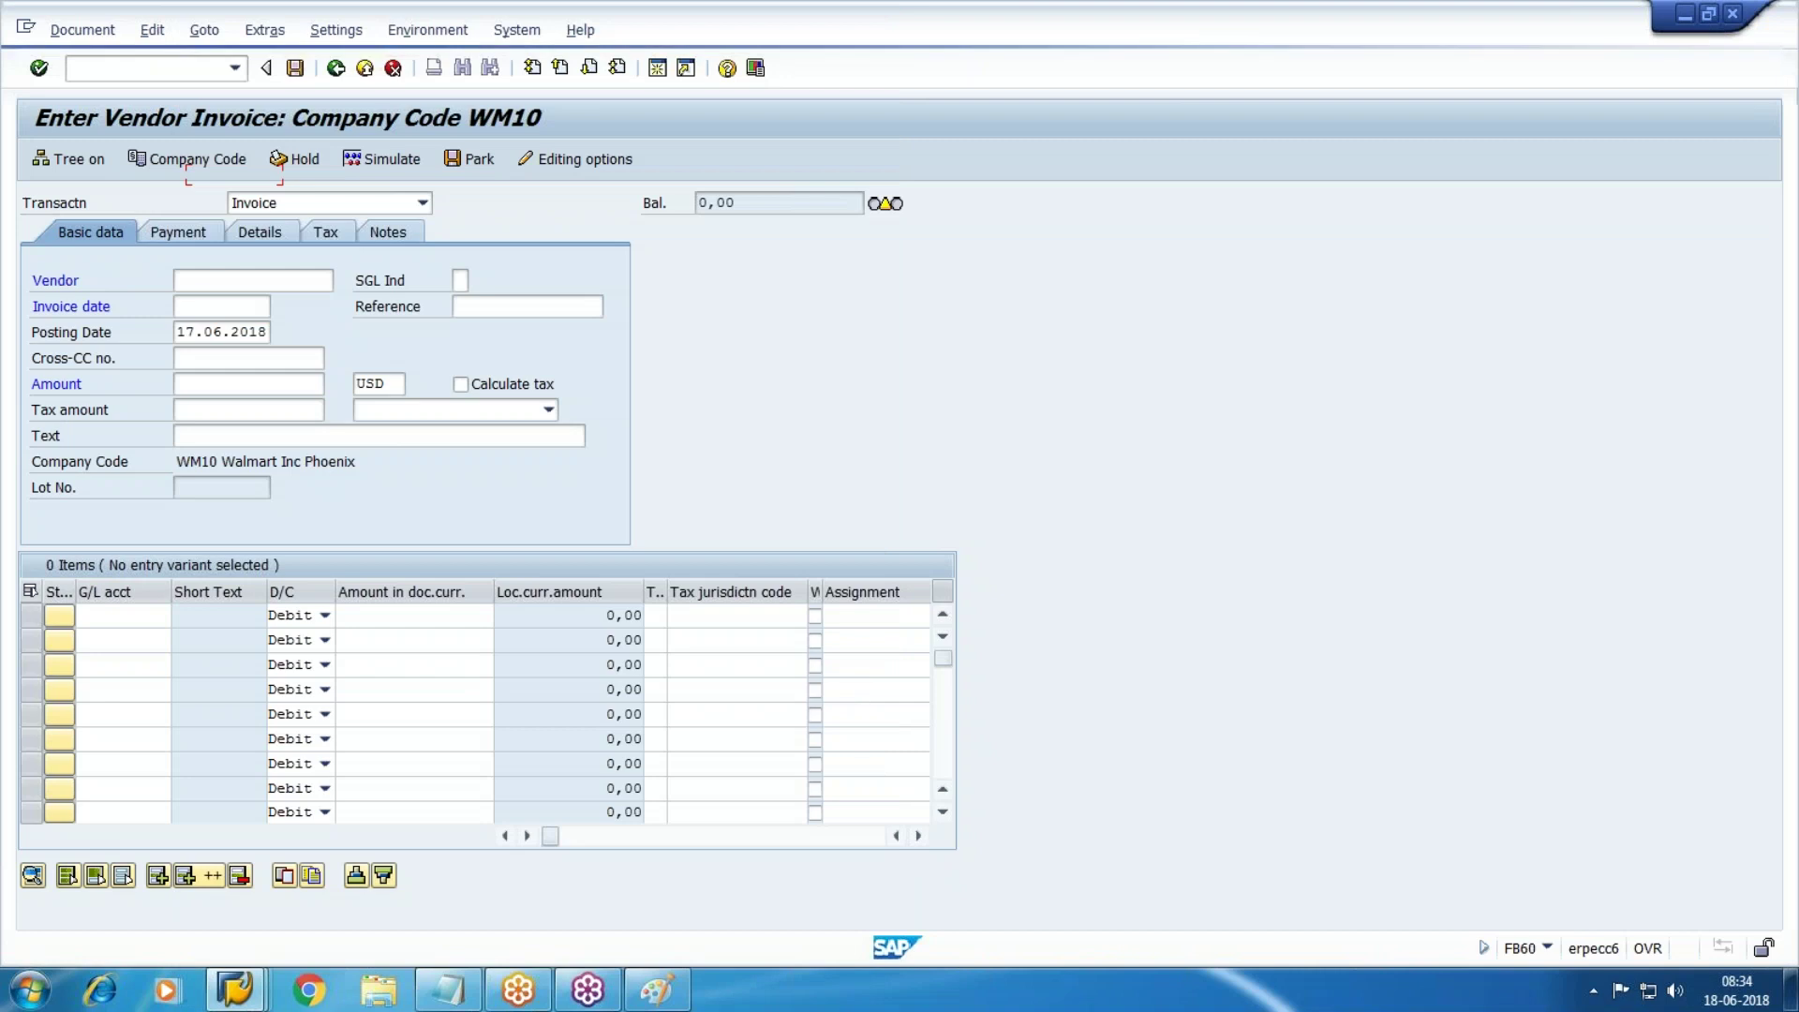
# Set both the invoice date and the posting date to 14.06.2018 and enter an amount of 15000 USD
pyautogui.click(221, 305)
pyautogui.write('15.')
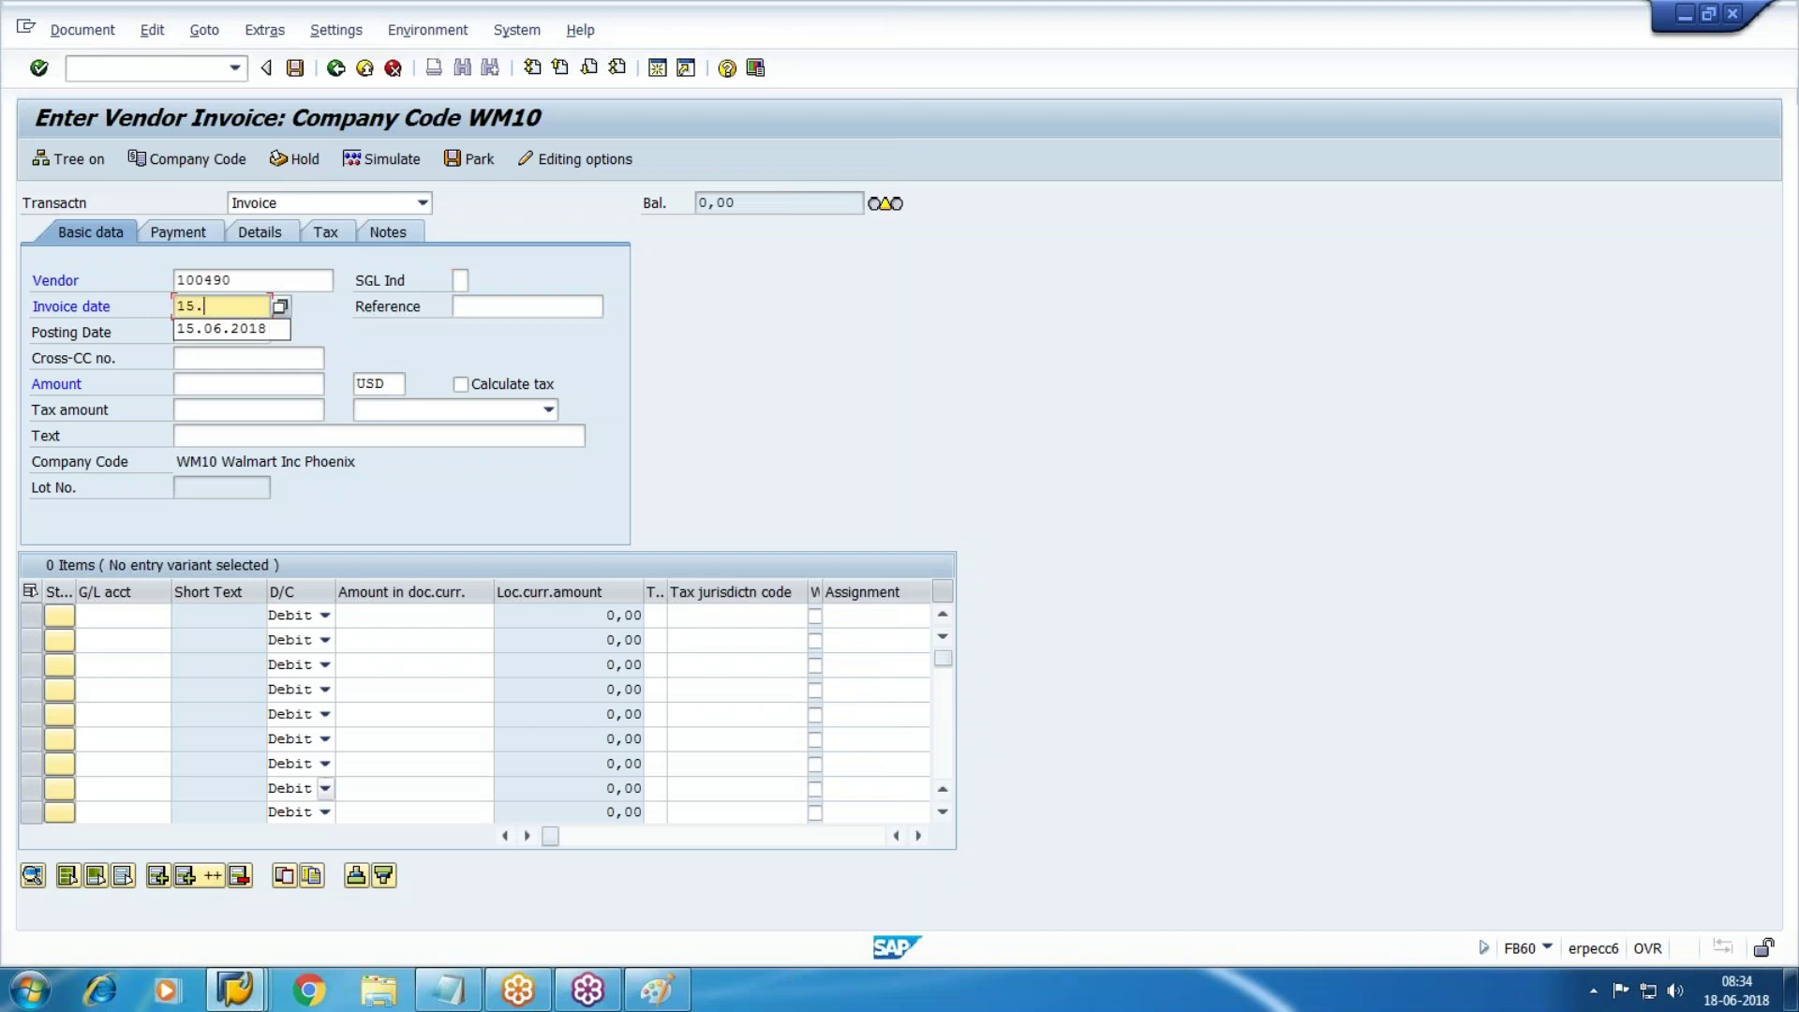
pyautogui.press('BackSpace')
pyautogui.press('Escape')
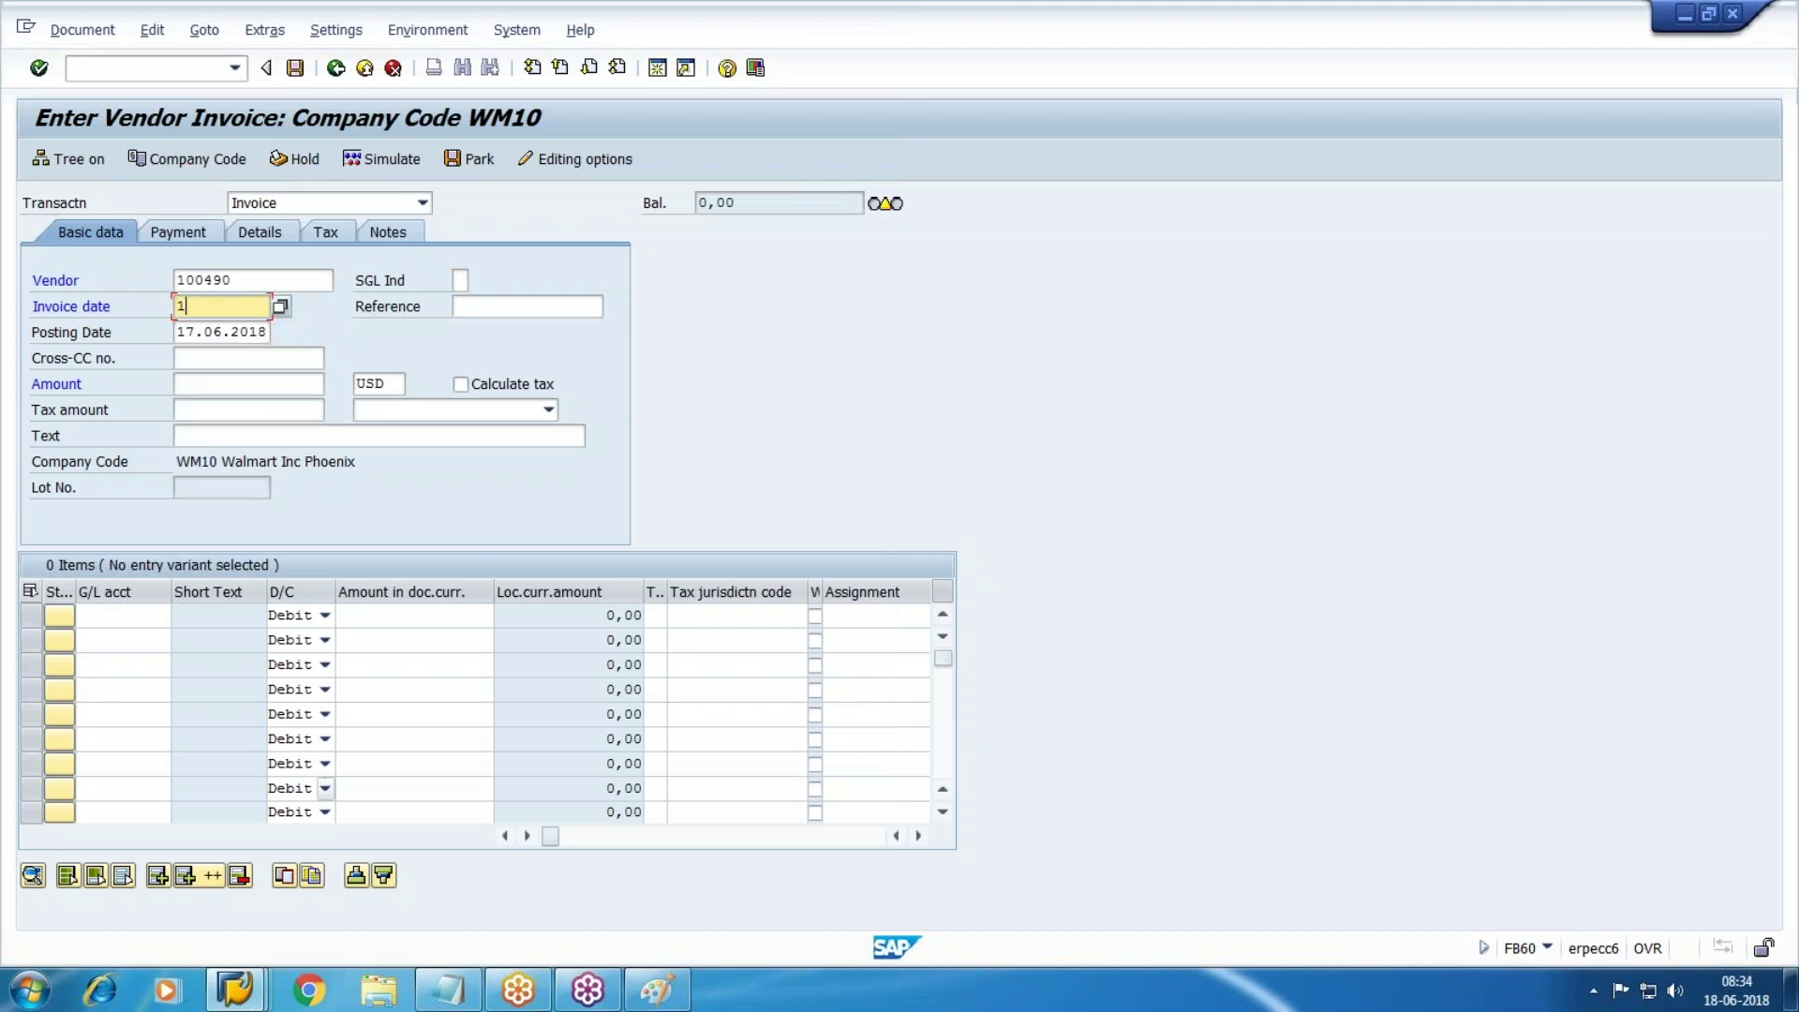
pyautogui.press('Tab')
pyautogui.write('1')
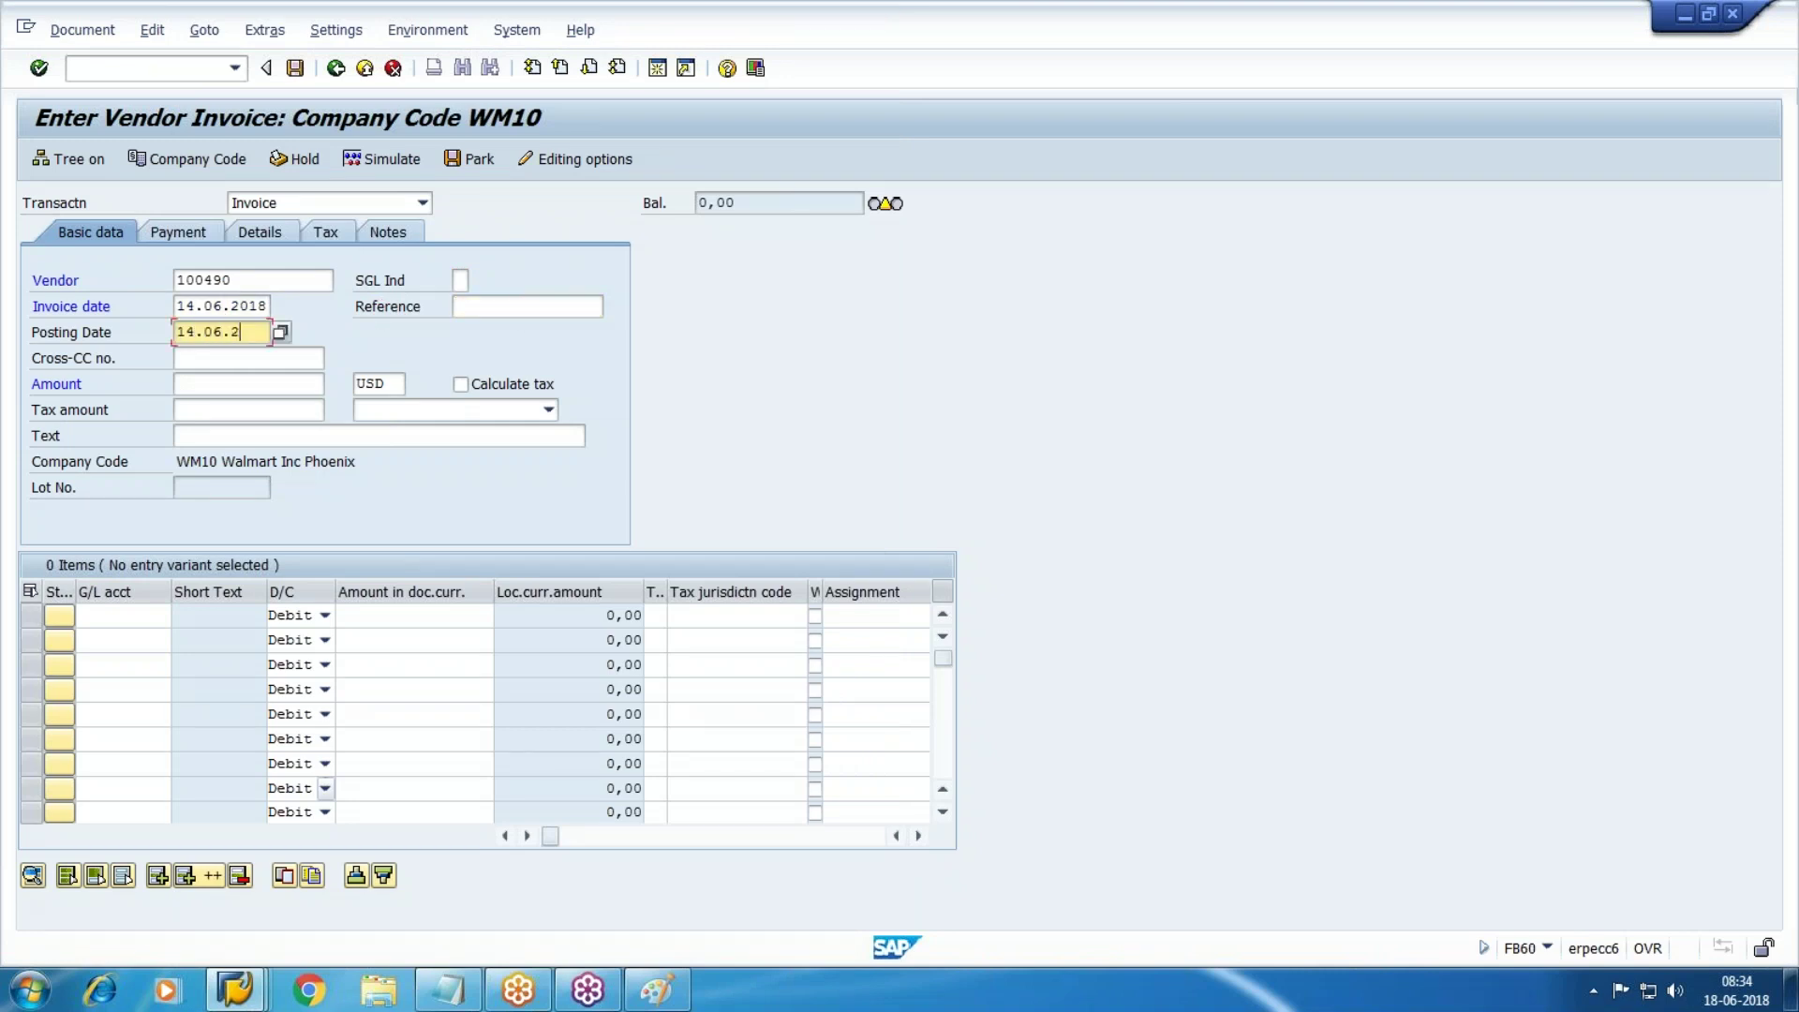
pyautogui.press('Tab')
pyautogui.press('Tab')
pyautogui.press('Tab')
pyautogui.hotkey('shift', 'Tab')
pyautogui.write('15000')
pyautogui.press('Tab')
pyautogui.press('Tab')
pyautogui.press('Tab')
# Add a debit line item to G/L account 1003 (Purchase) with amount * and the text "purchase"
pyautogui.click(122, 616)
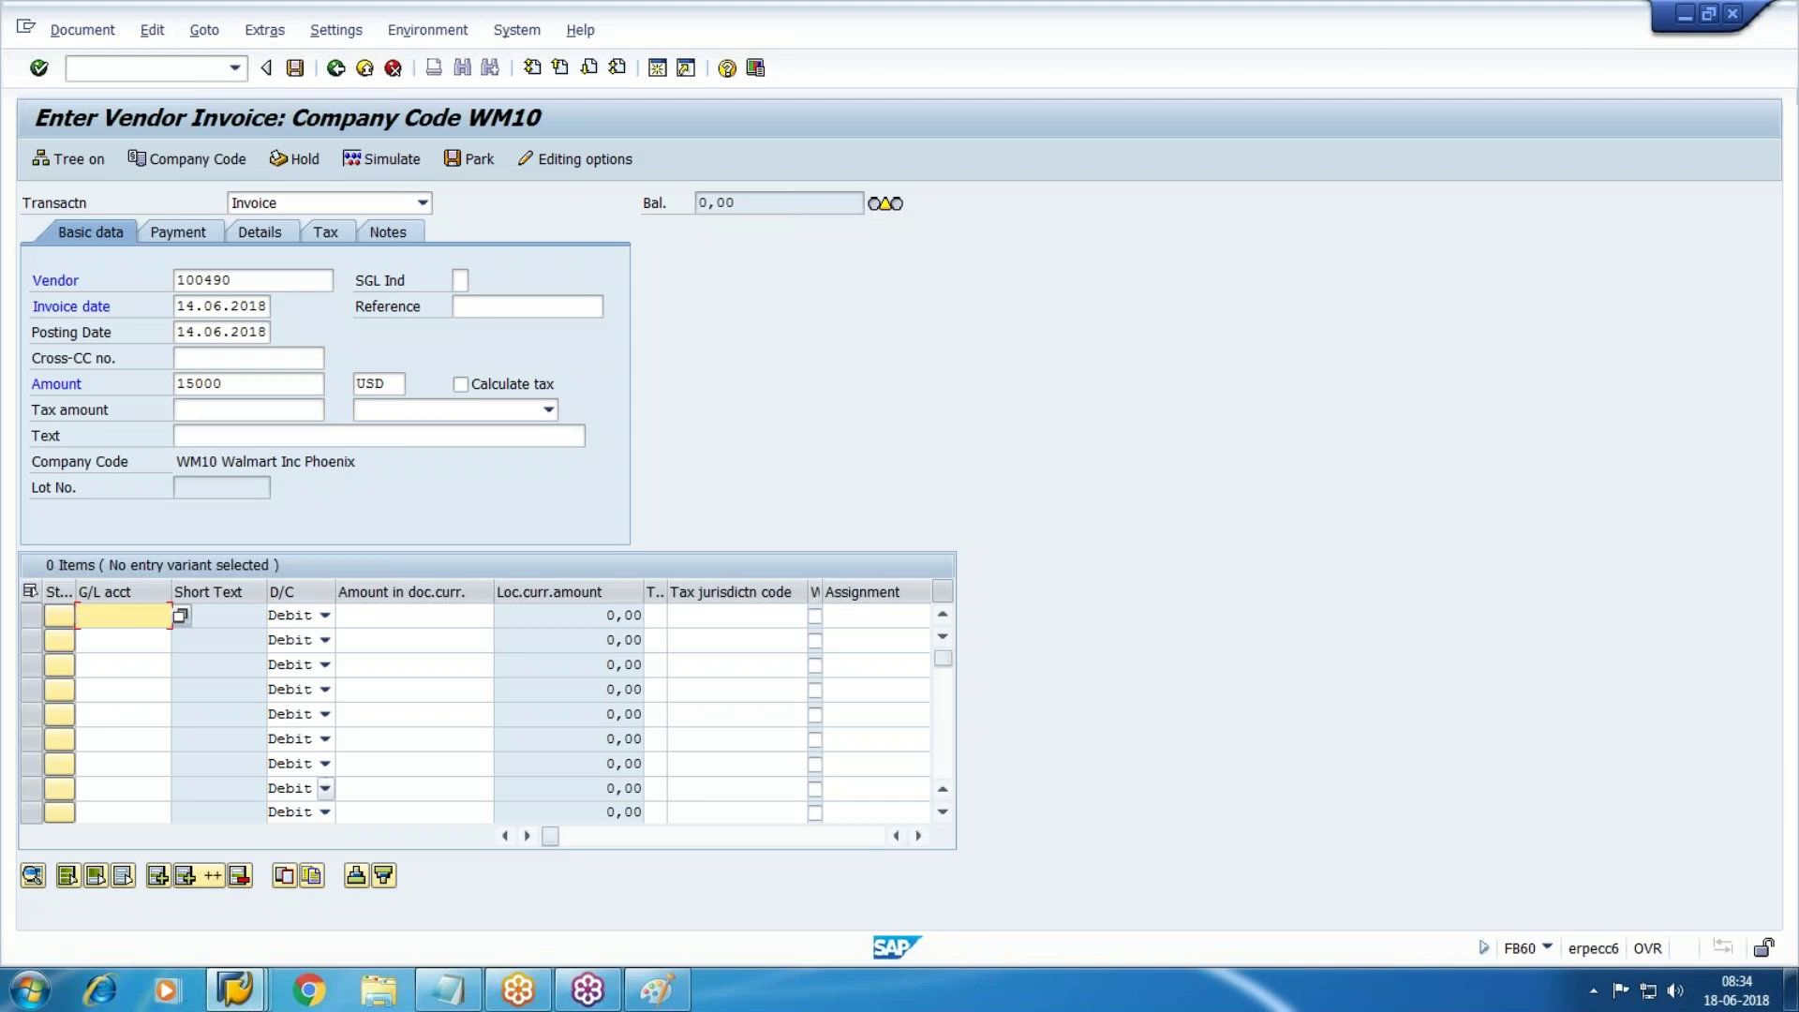
pyautogui.press('Return')
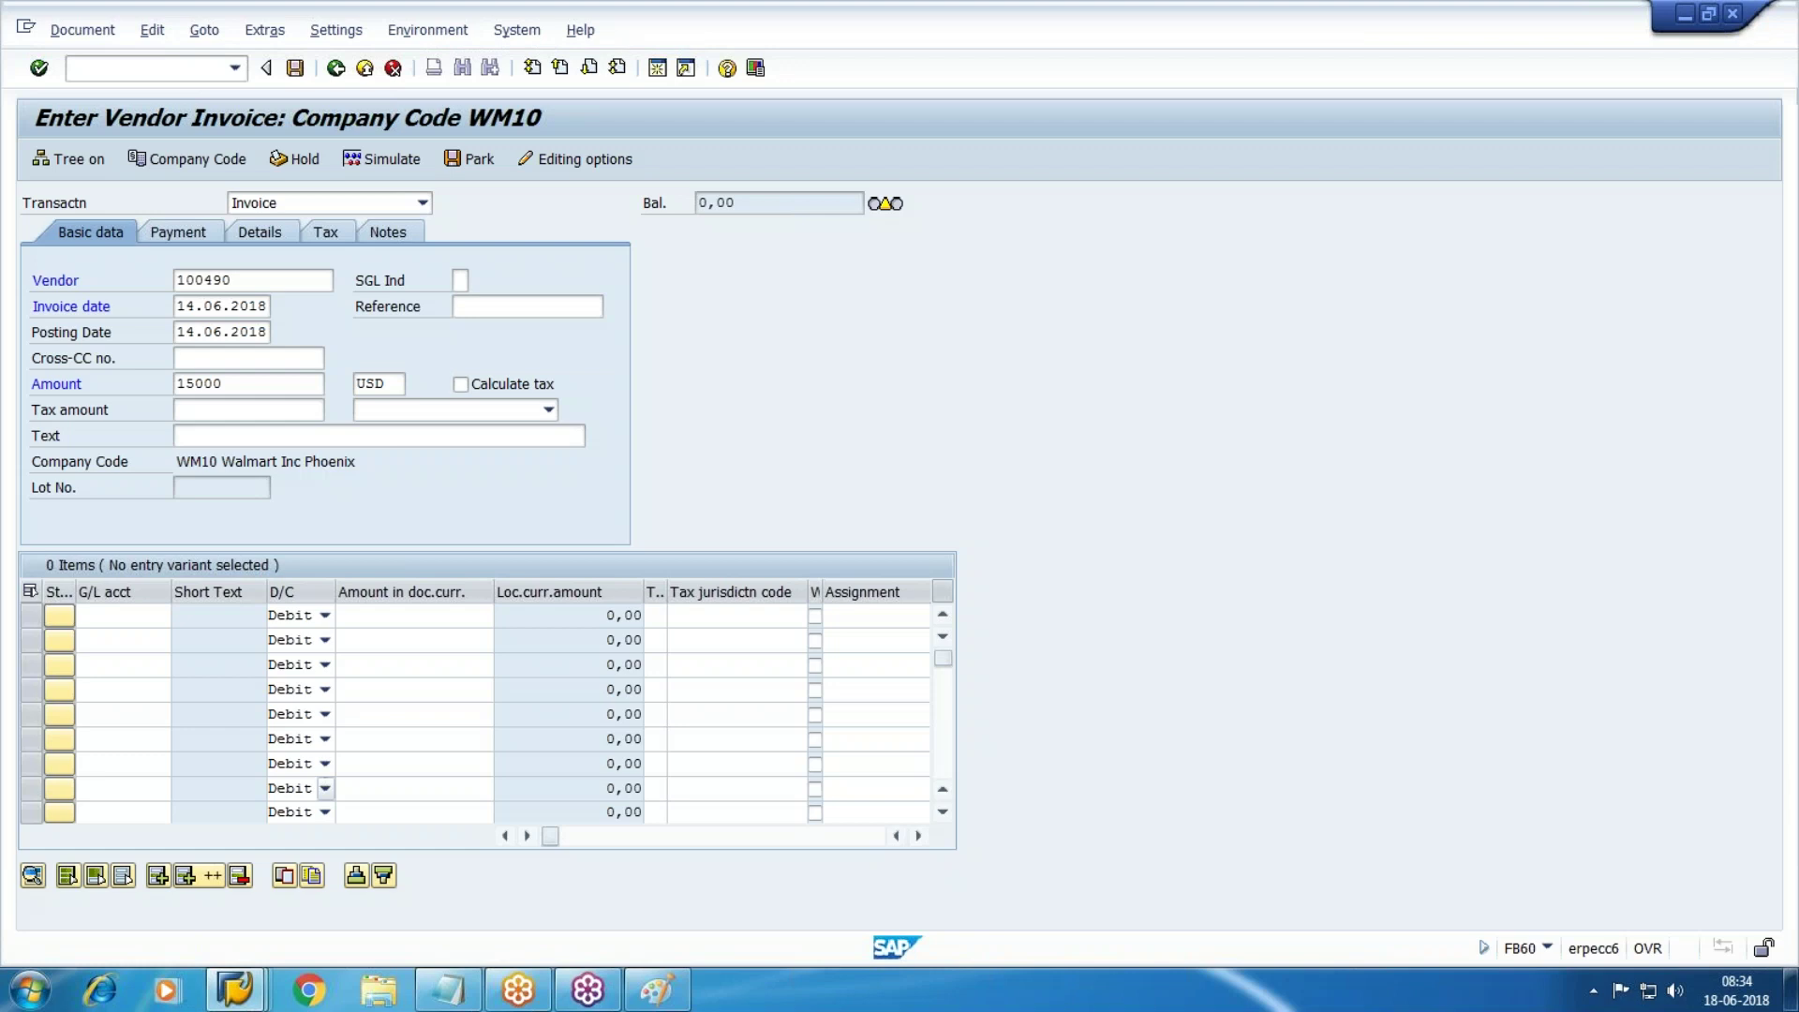
pyautogui.press('Return')
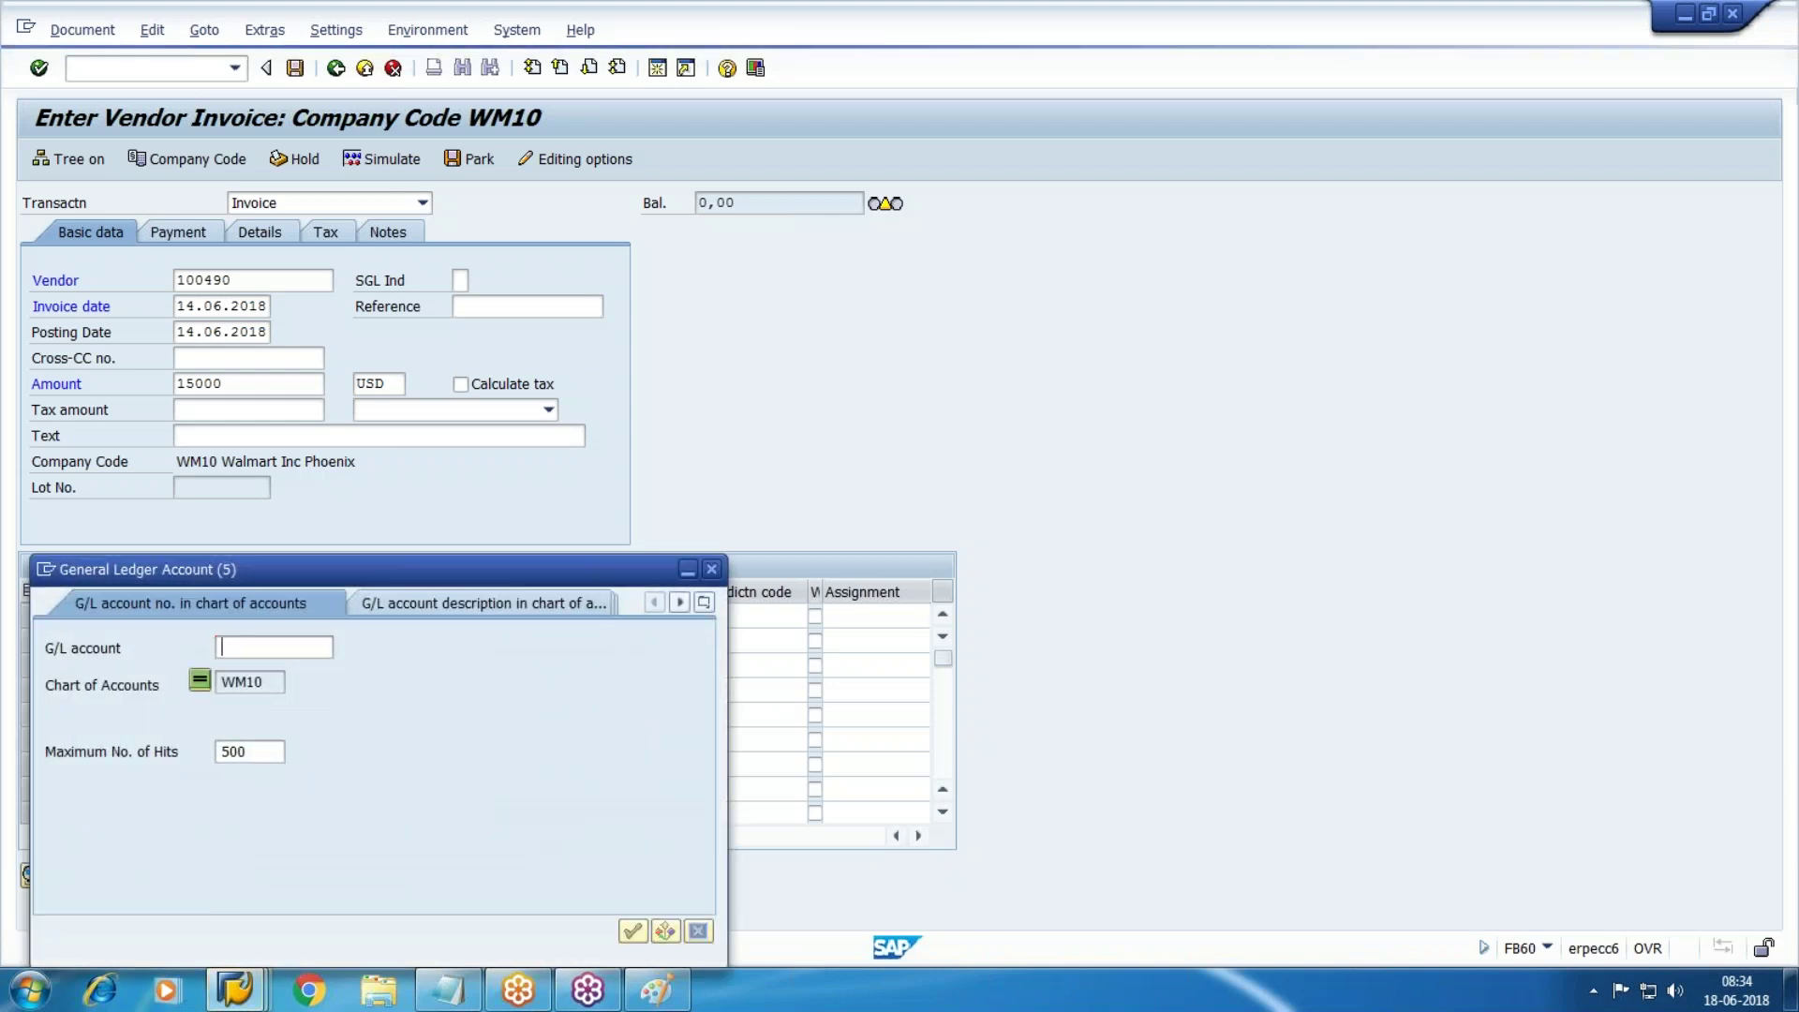
pyautogui.press('Down')
pyautogui.press('Down')
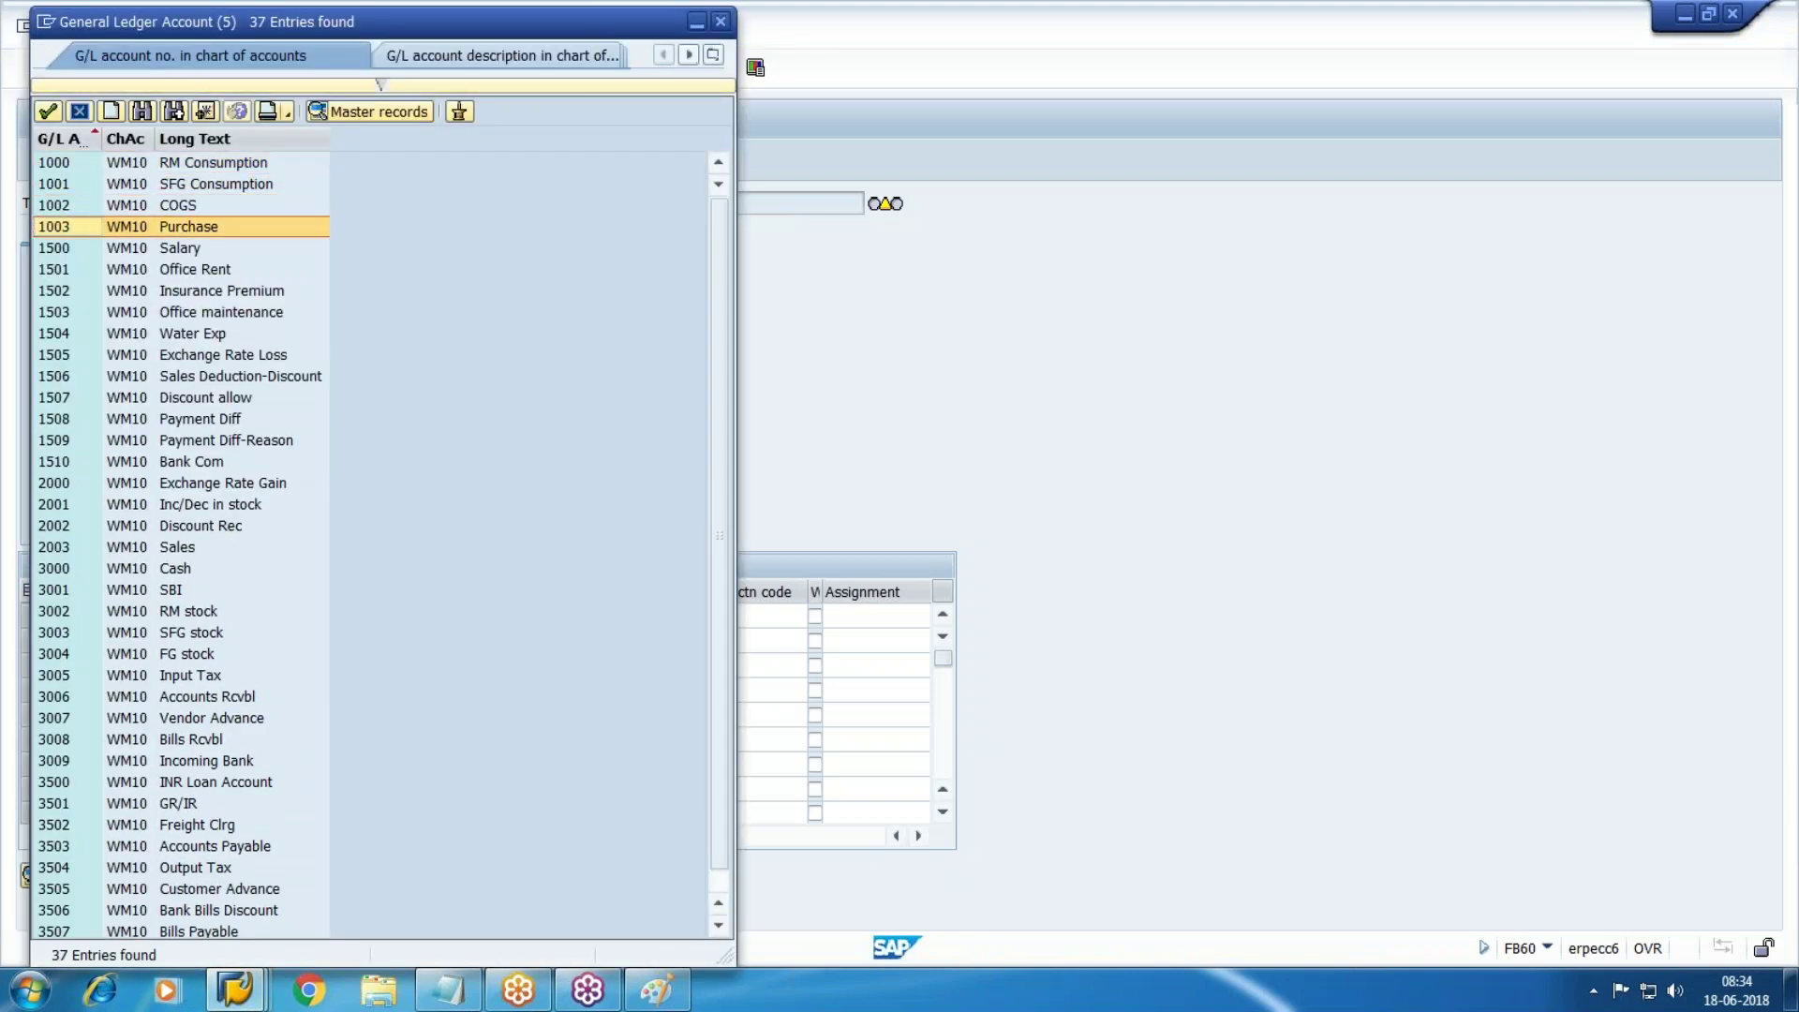
pyautogui.press('Return')
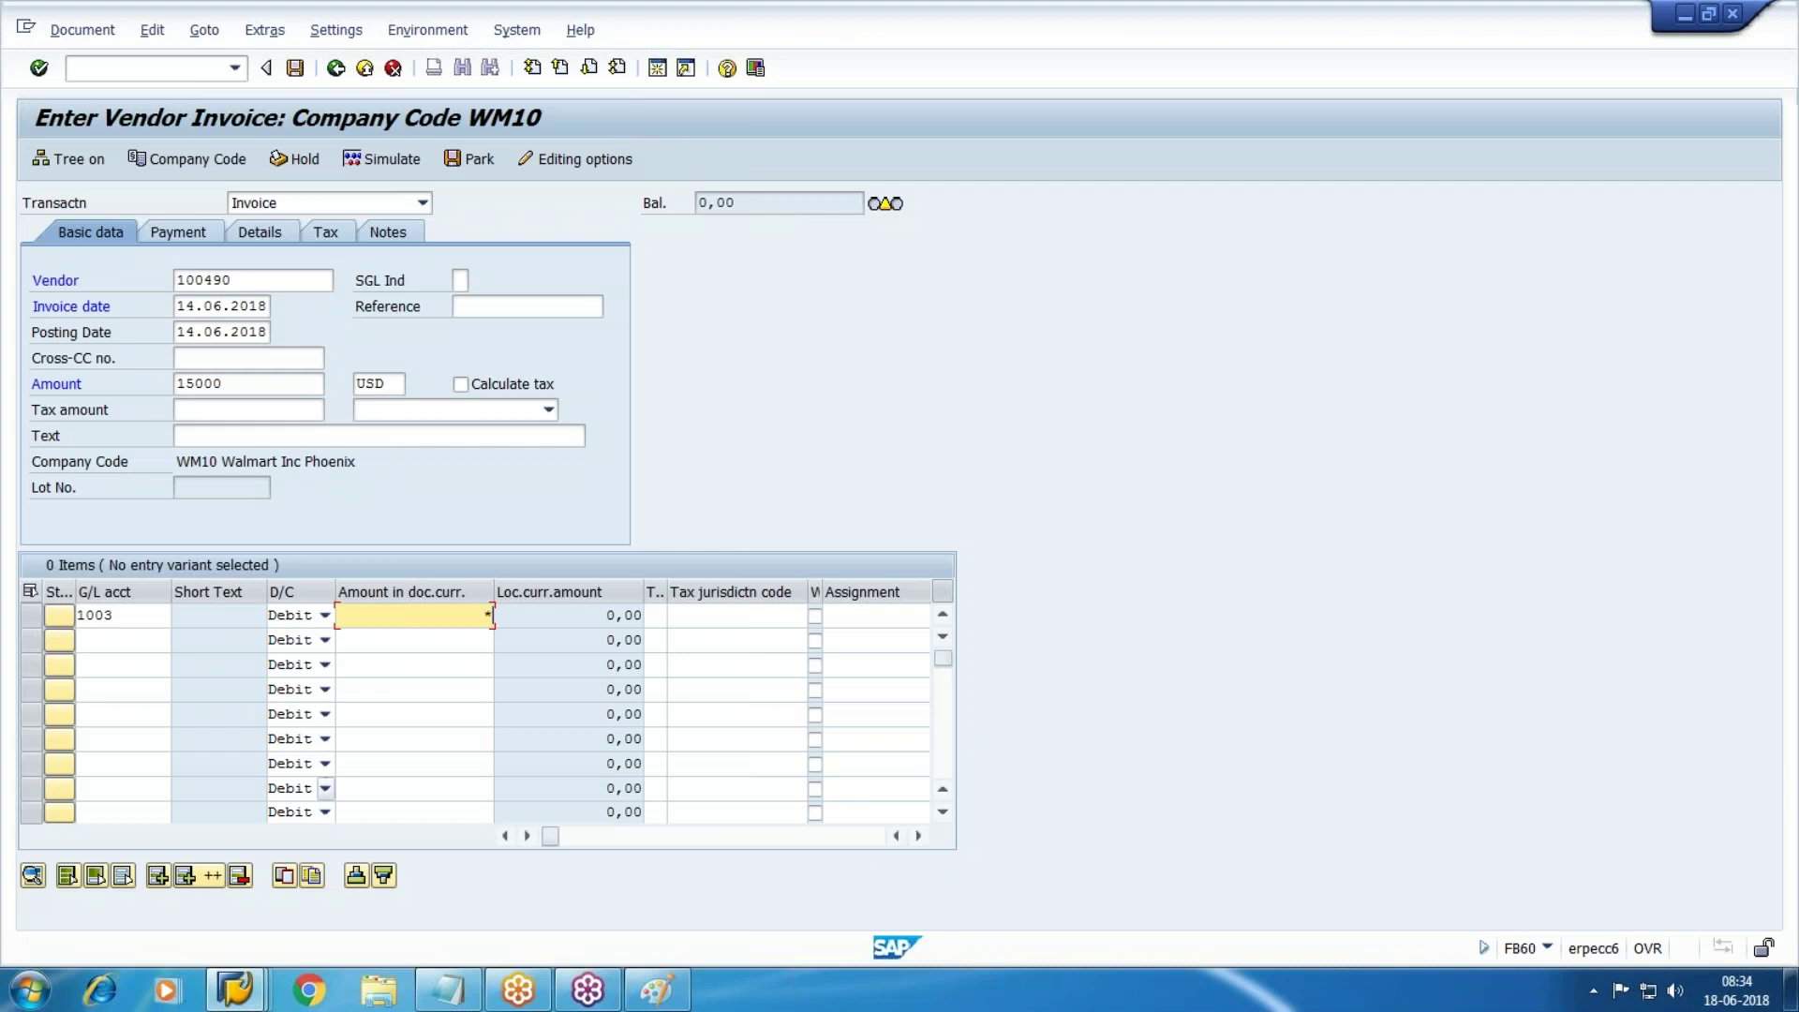
pyautogui.press('Tab')
pyautogui.press('Tab')
pyautogui.press('Tab')
pyautogui.press('Tab')
pyautogui.press('Tab')
pyautogui.press('Tab')
pyautogui.write('pu')
pyautogui.press('Down')
pyautogui.press('Return')
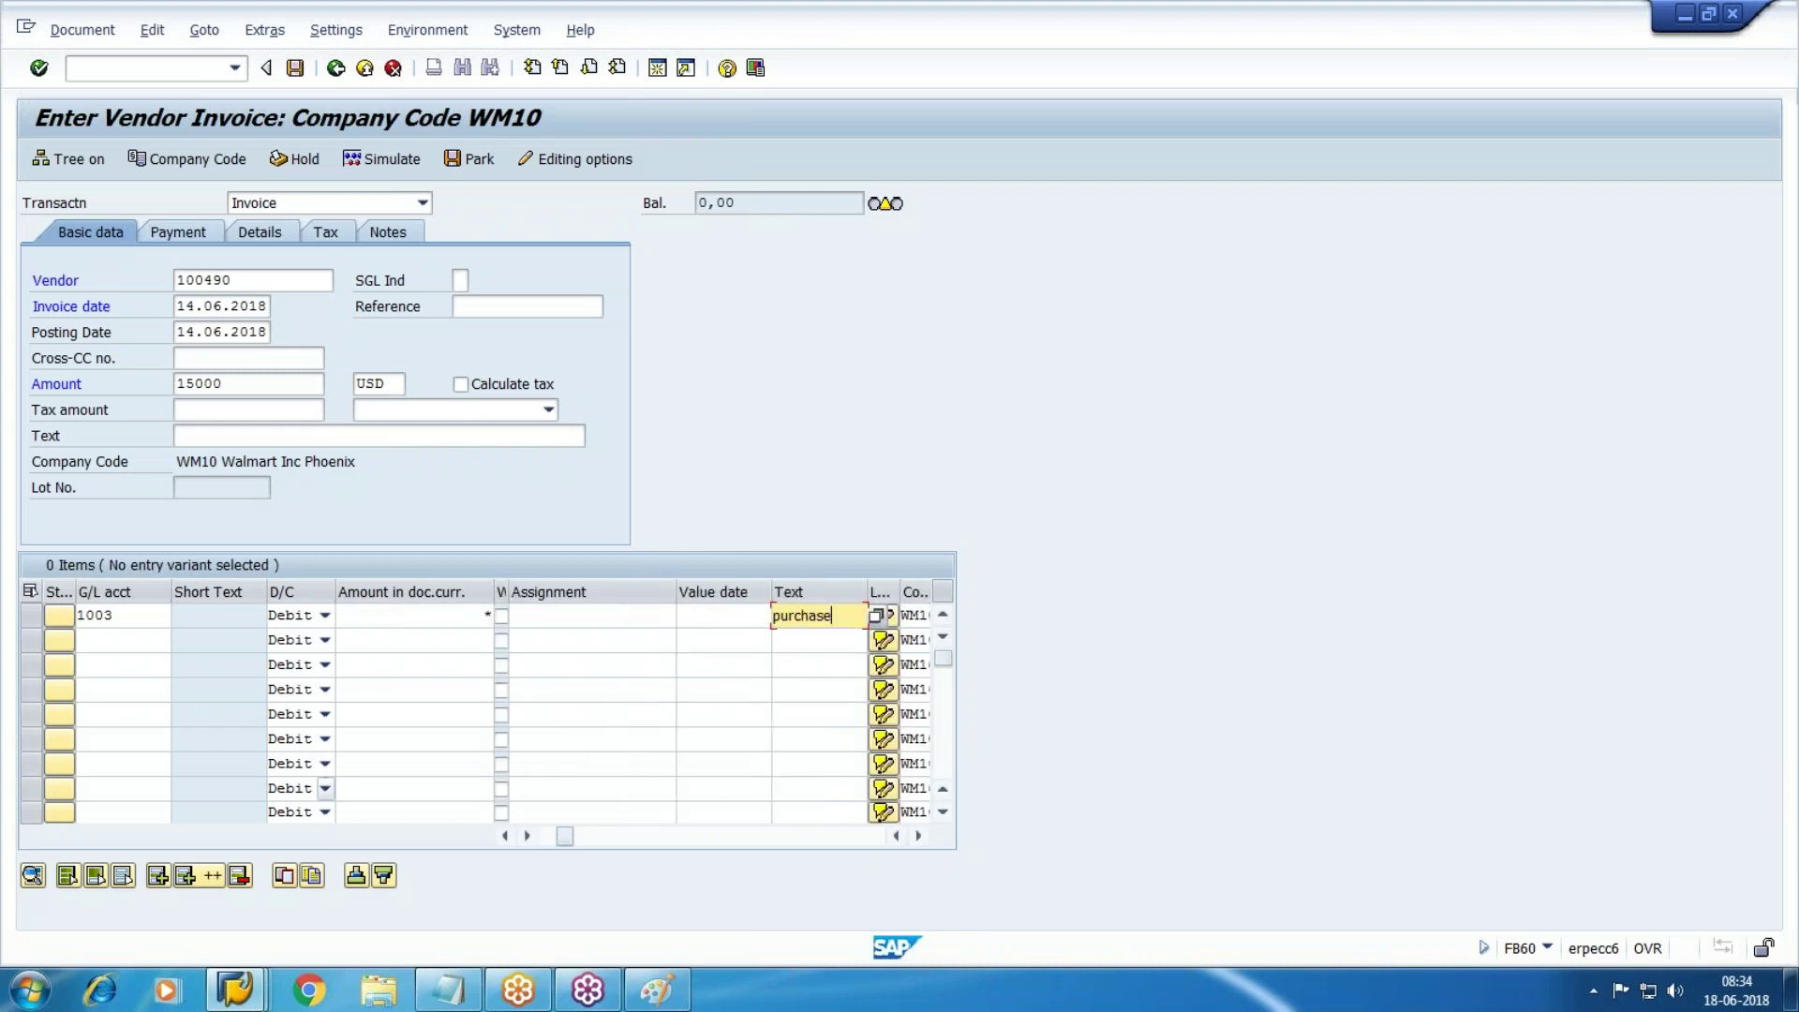
# Clear the payment terms in the invoice's payment data, accept the warnings, and simulate and post the vendor invoice
pyautogui.click(194, 234)
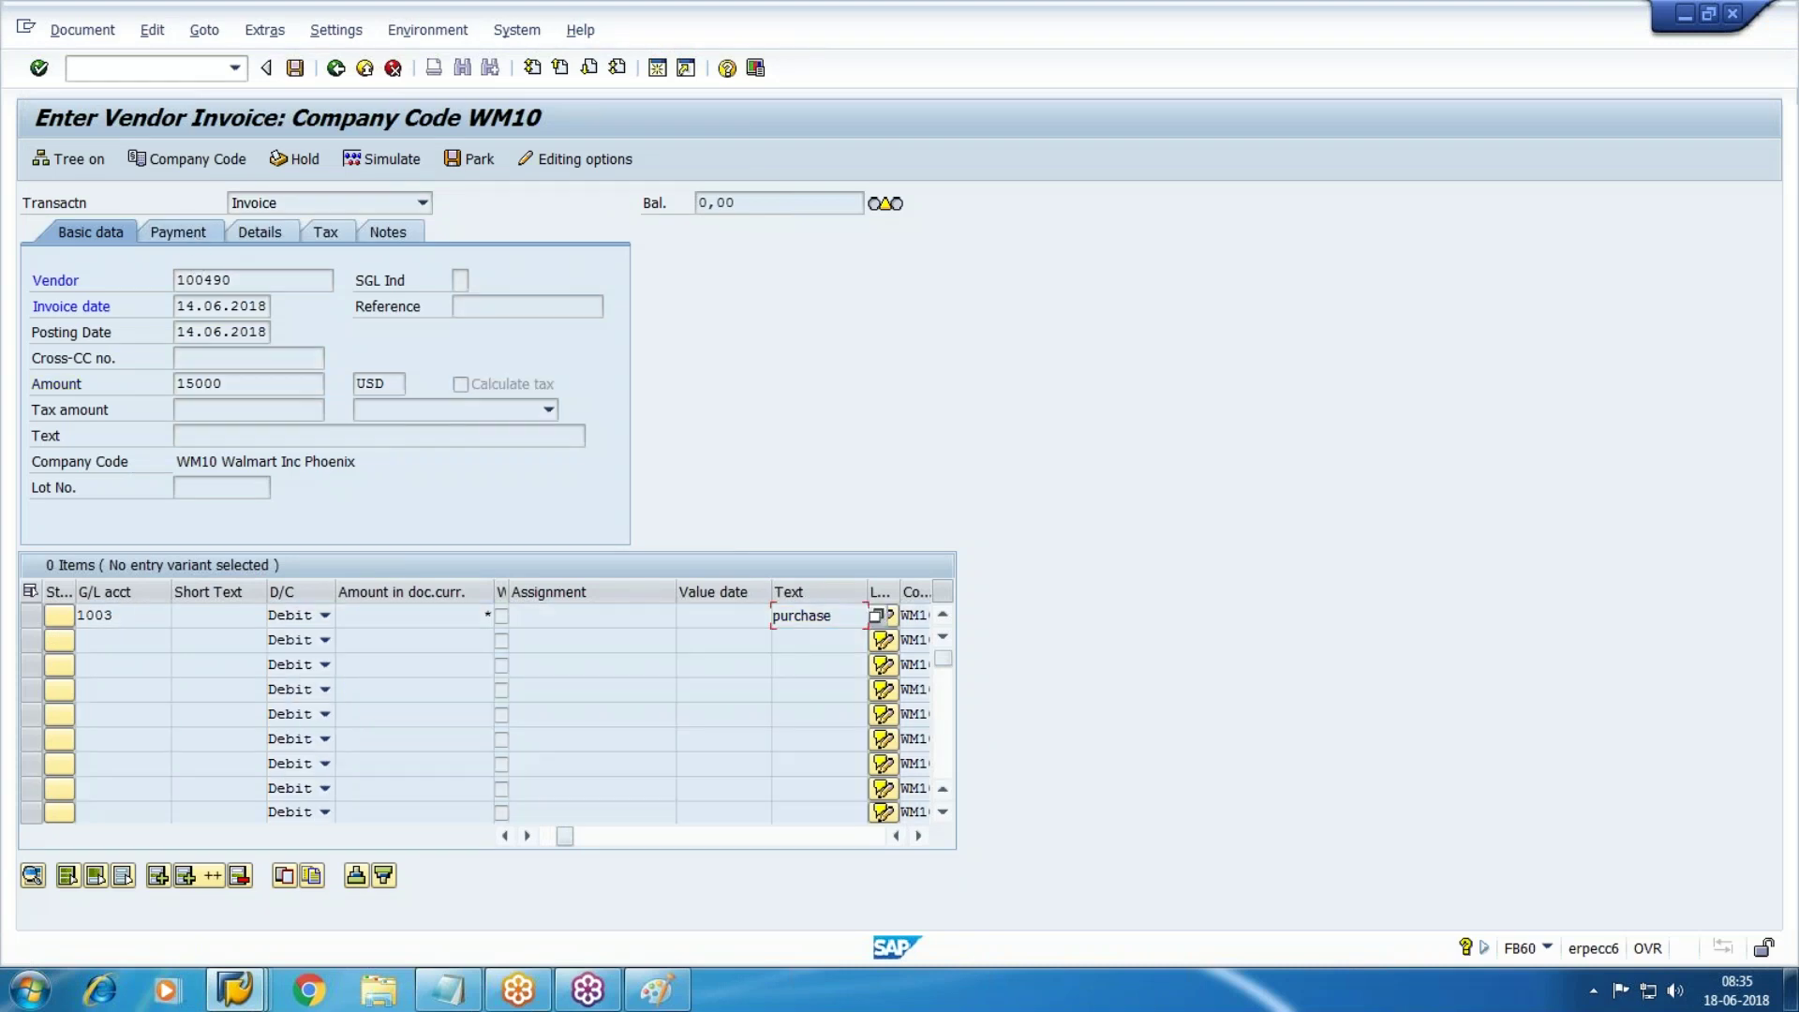
pyautogui.press('Return')
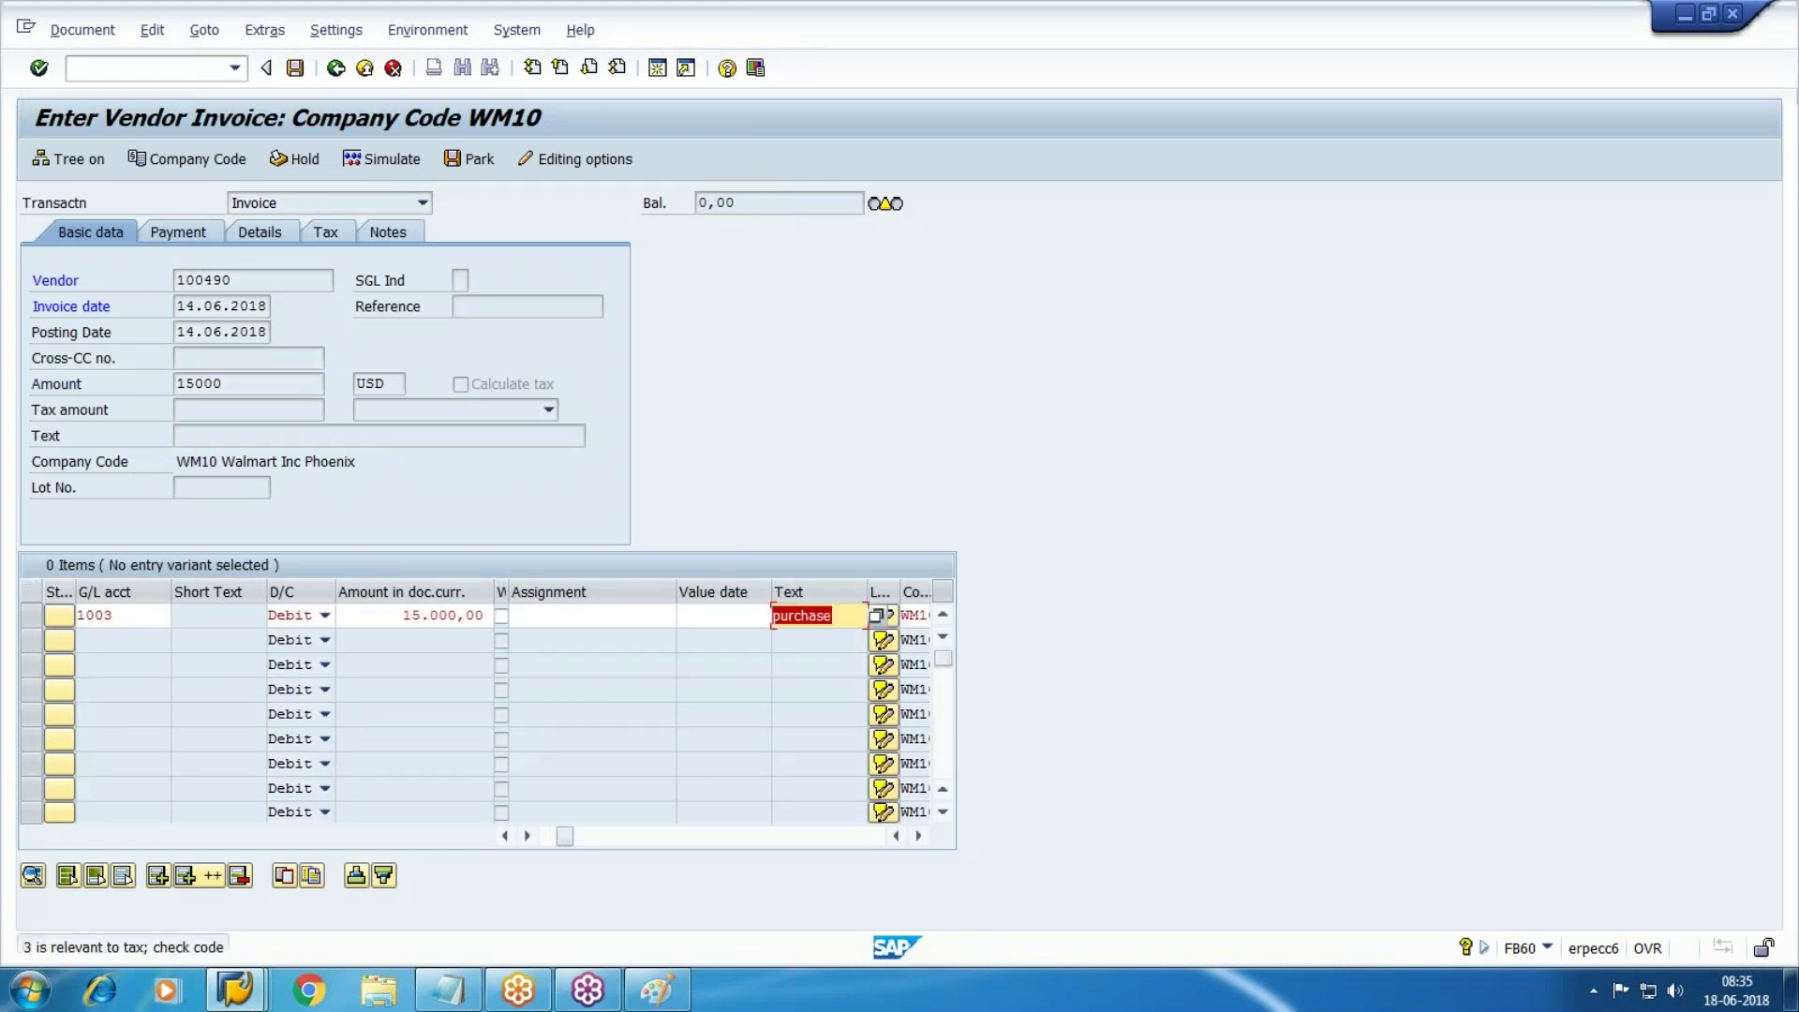
pyautogui.press('Return')
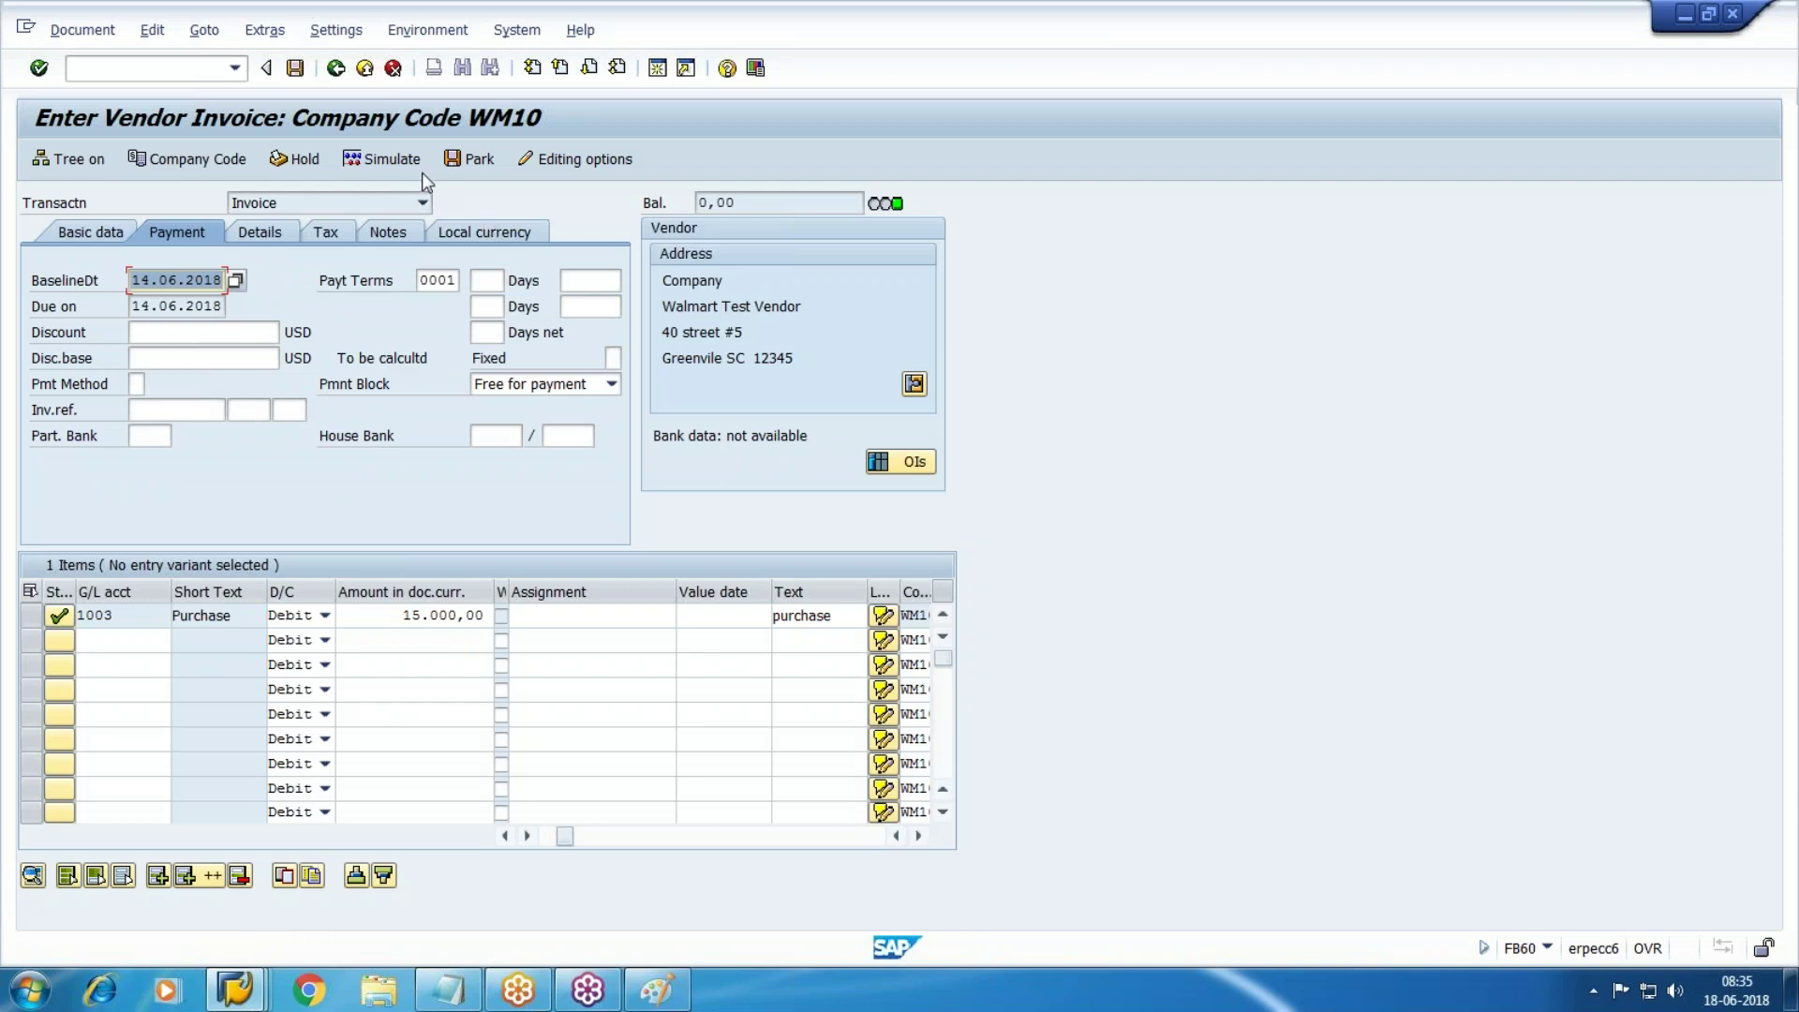
pyautogui.press('Tab')
pyautogui.press('Delete')
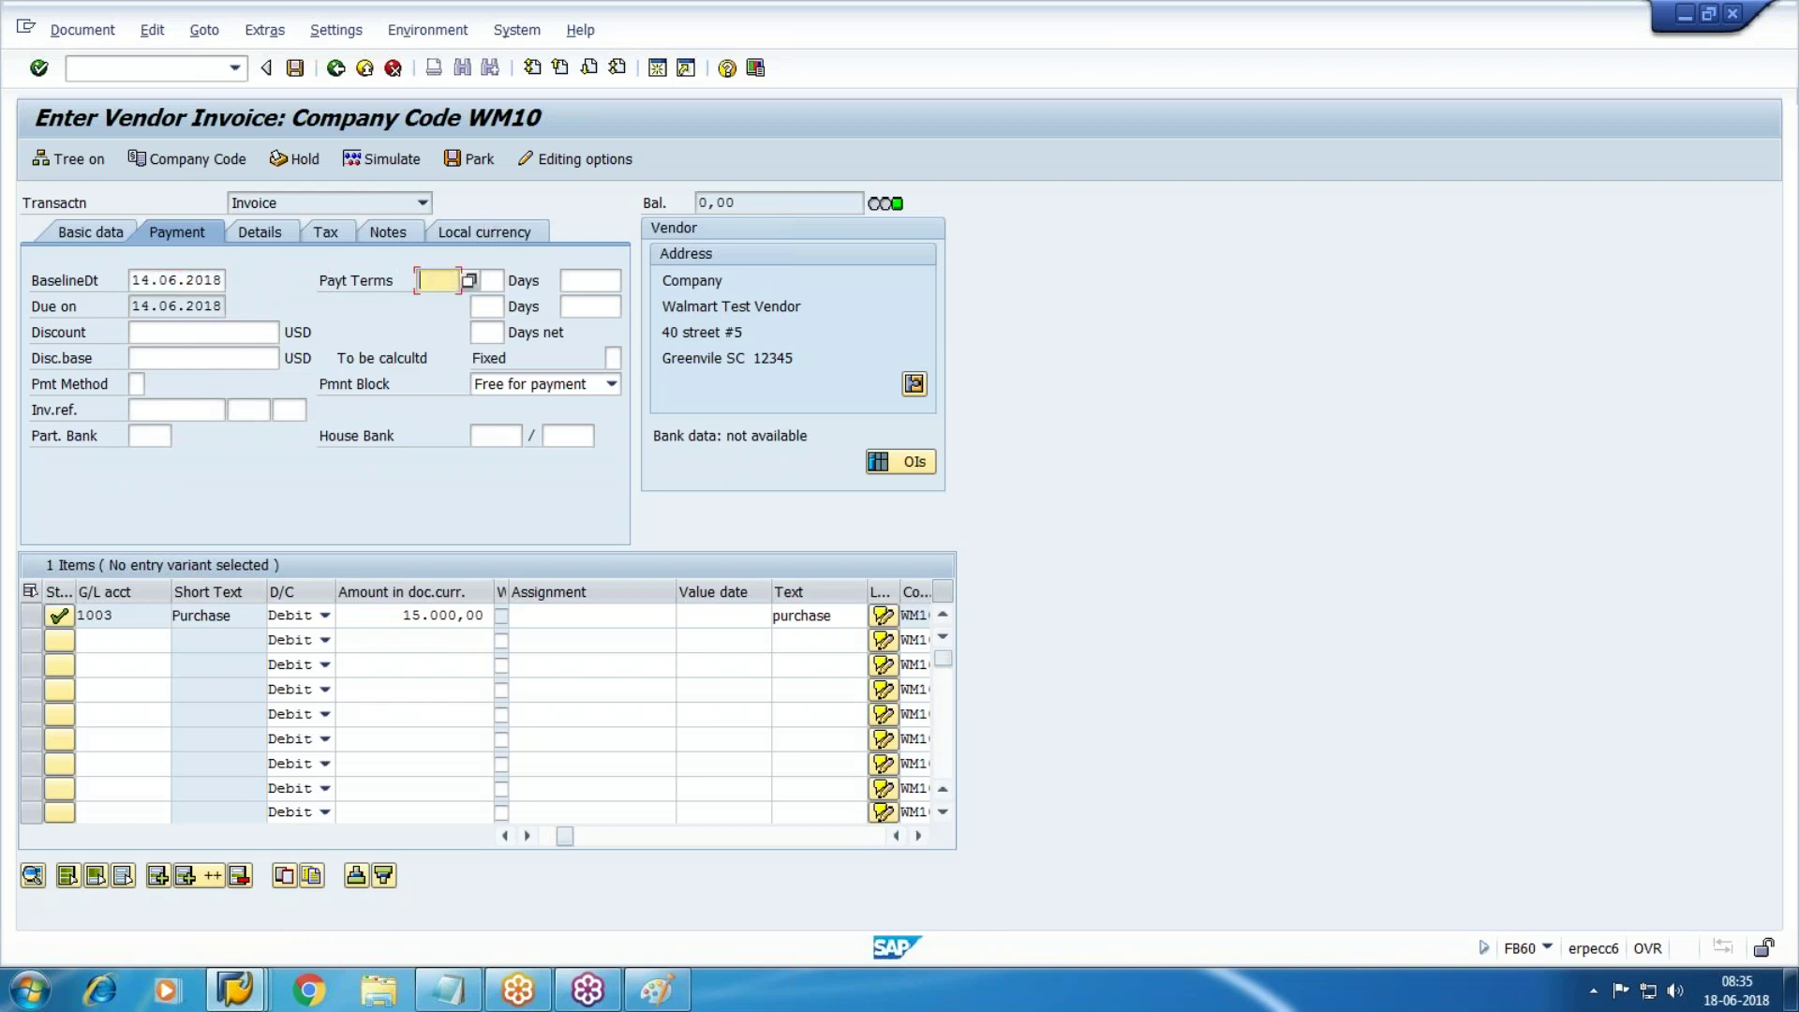
pyautogui.press('Return')
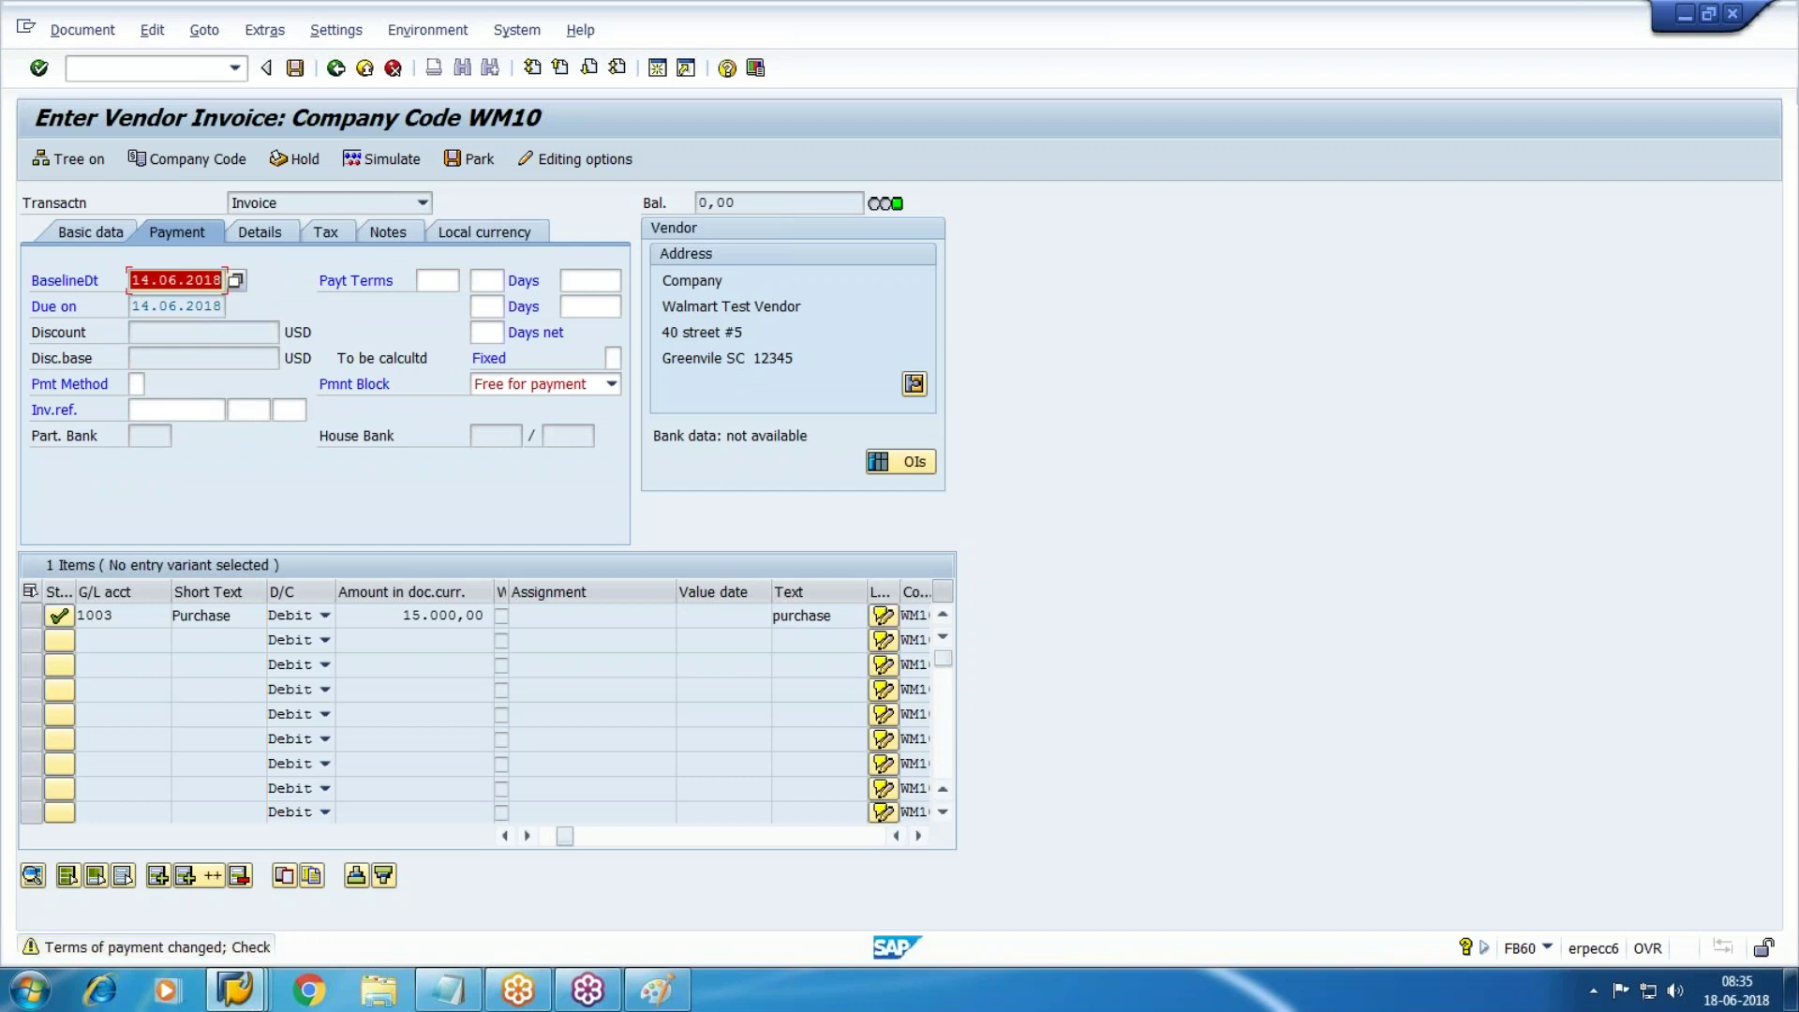
pyautogui.press('Return')
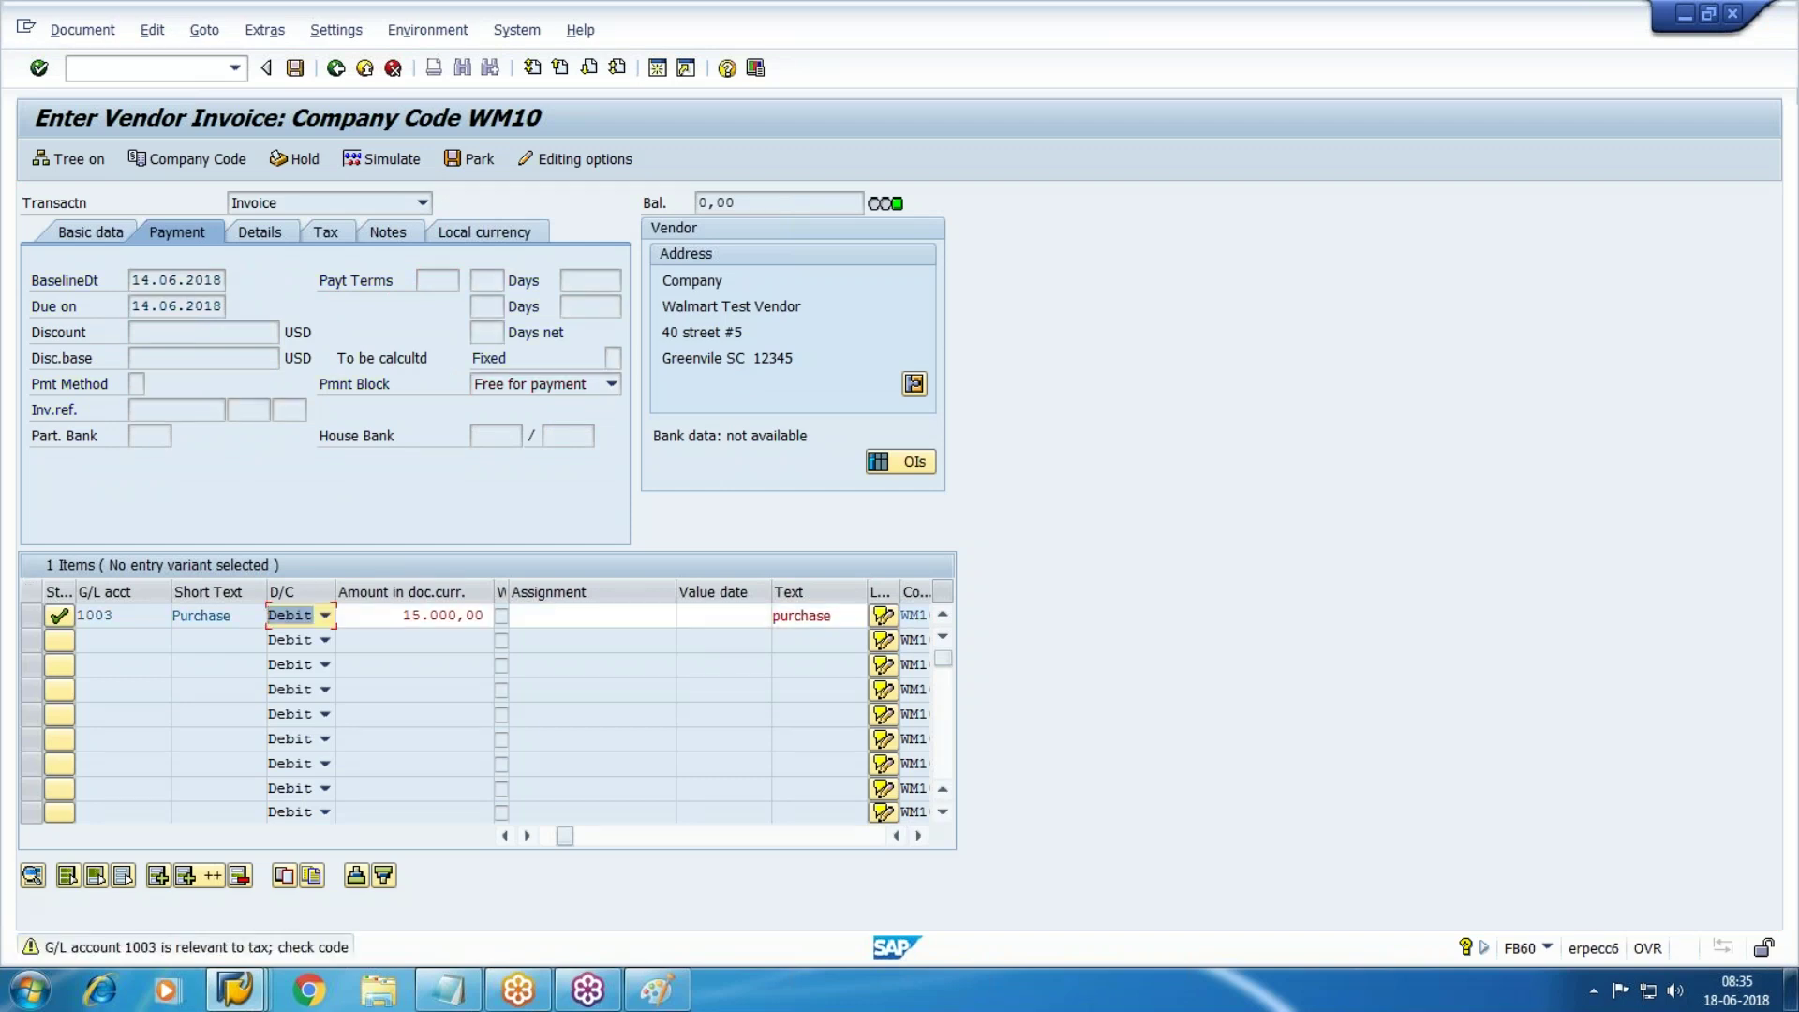
pyautogui.click(382, 158)
pyautogui.click(295, 68)
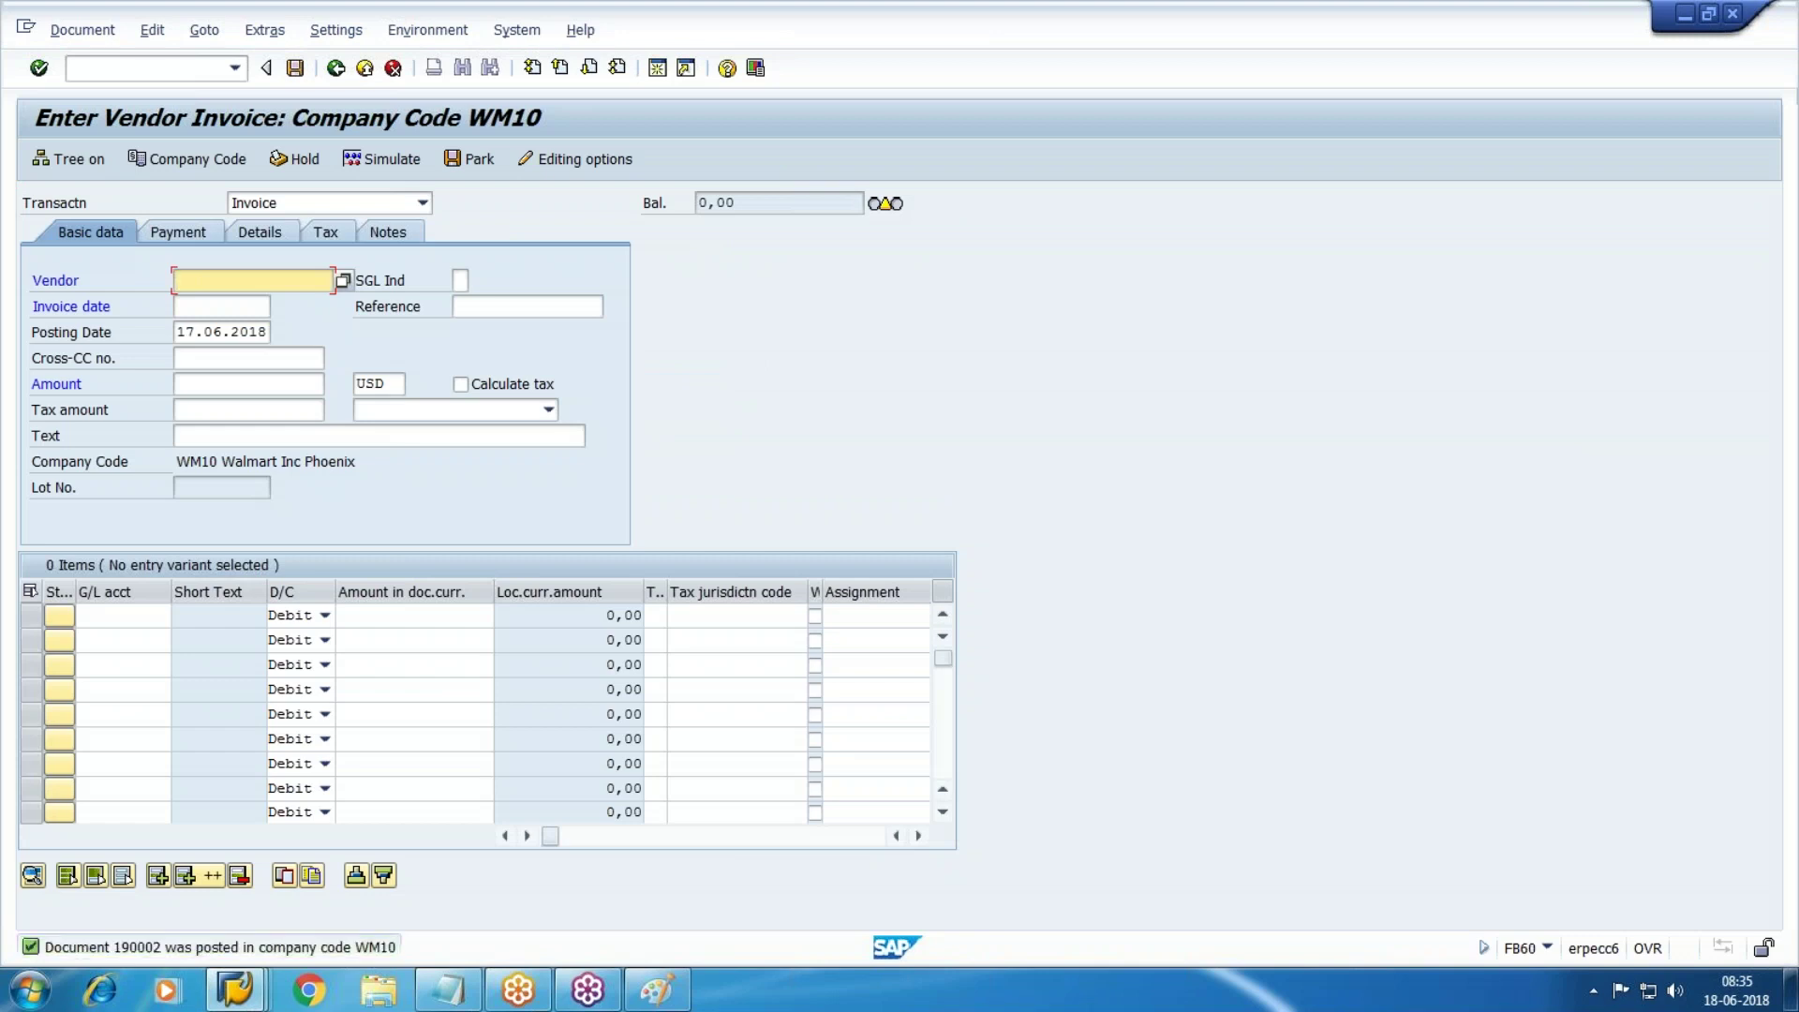
# In the G/L Account Line Item Display session, list the open items of account 3503 (Accounts Payable) in company code WM10
pyautogui.click(235, 990)
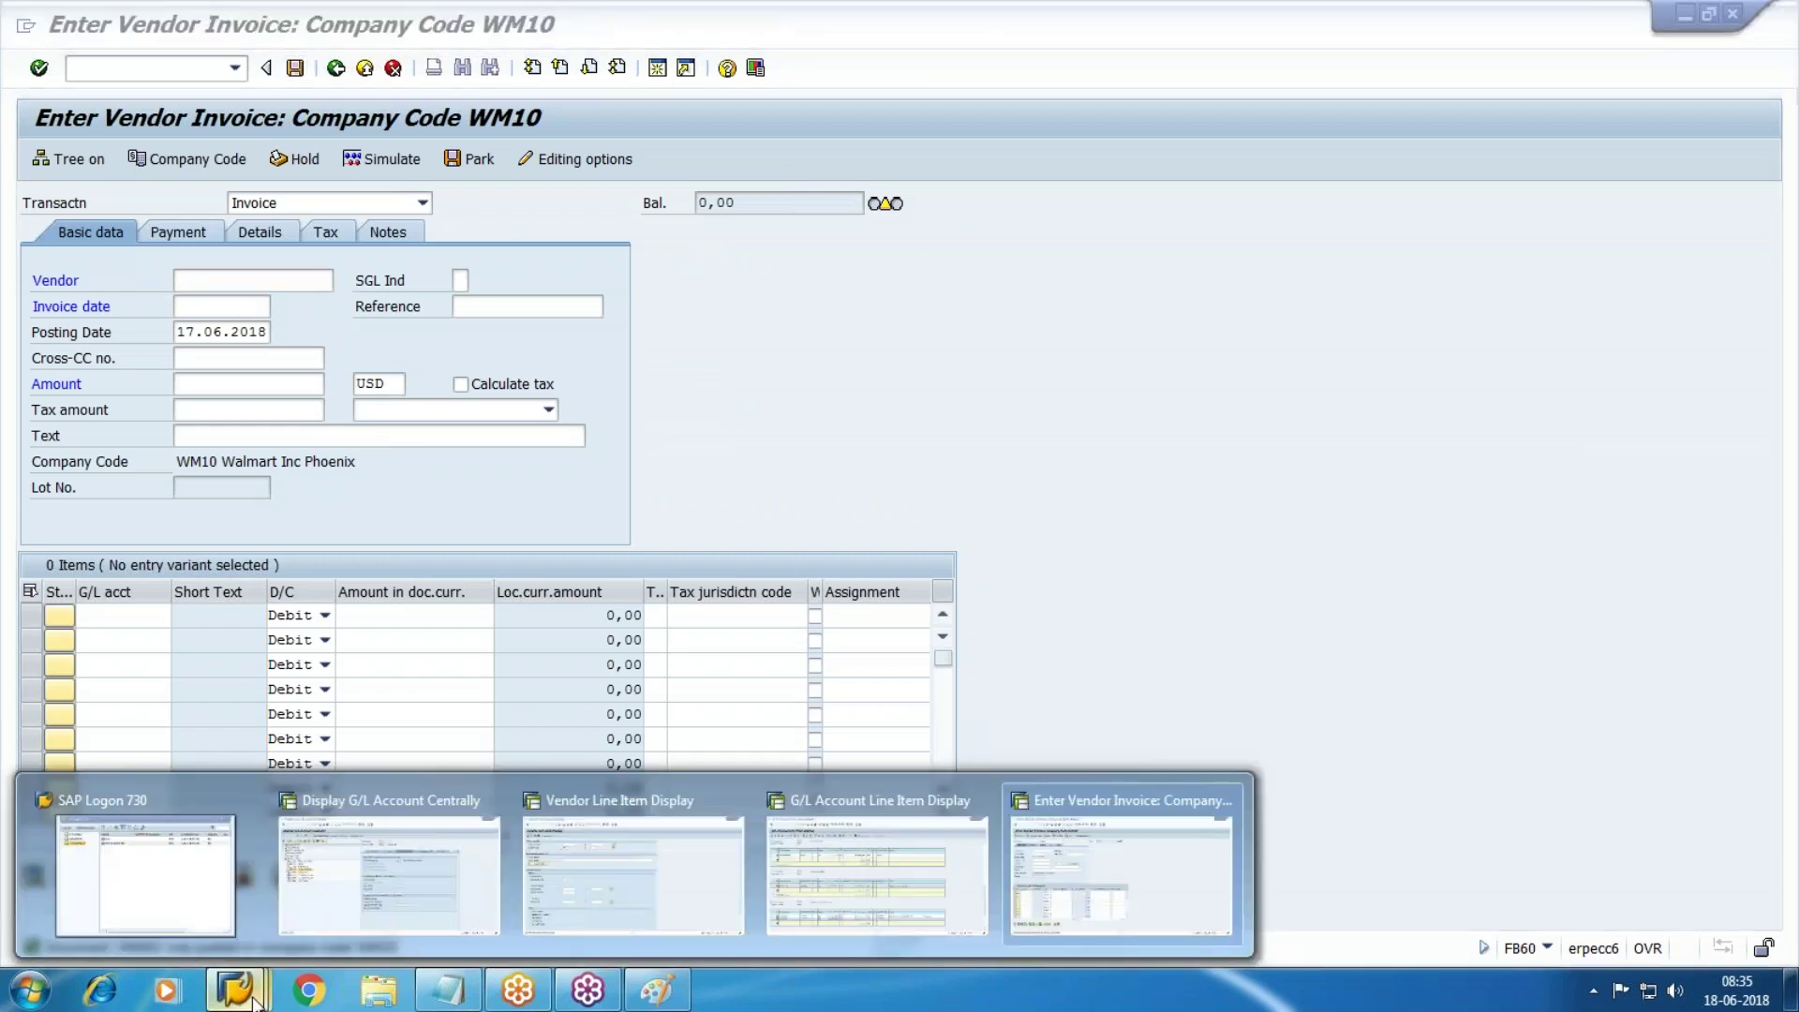
pyautogui.click(826, 892)
pyautogui.press('F3')
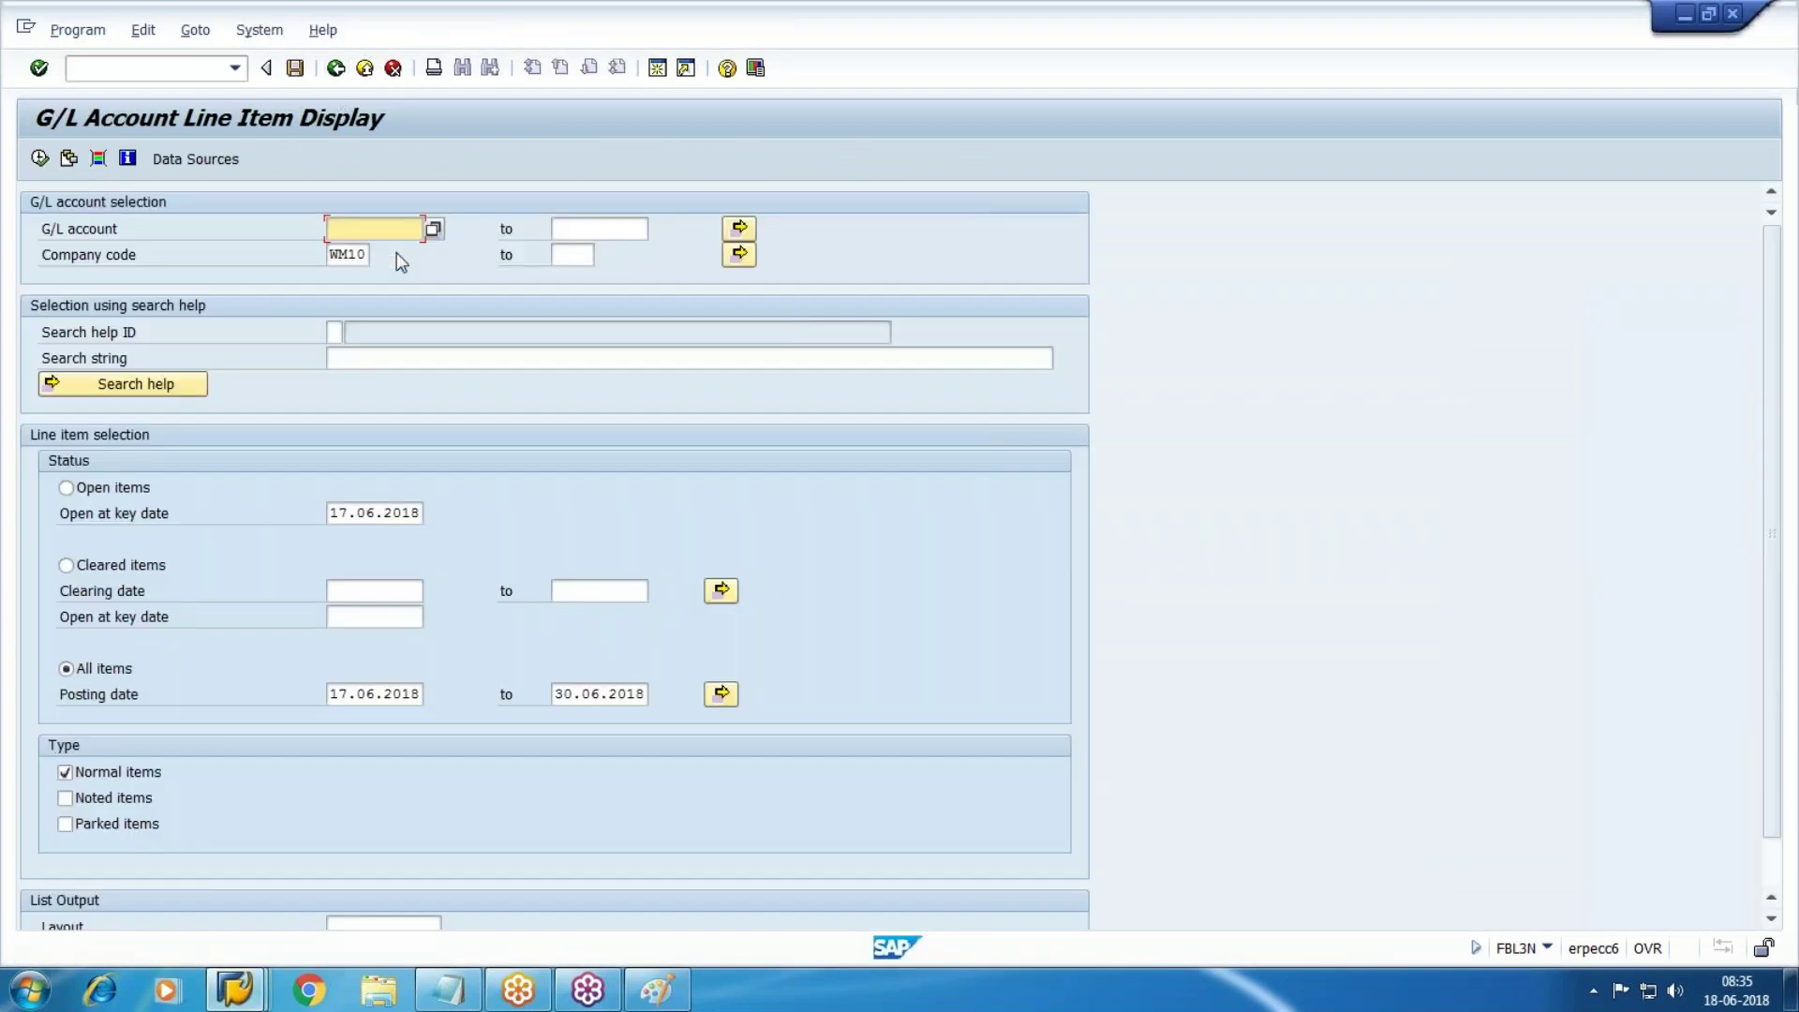
pyautogui.click(91, 492)
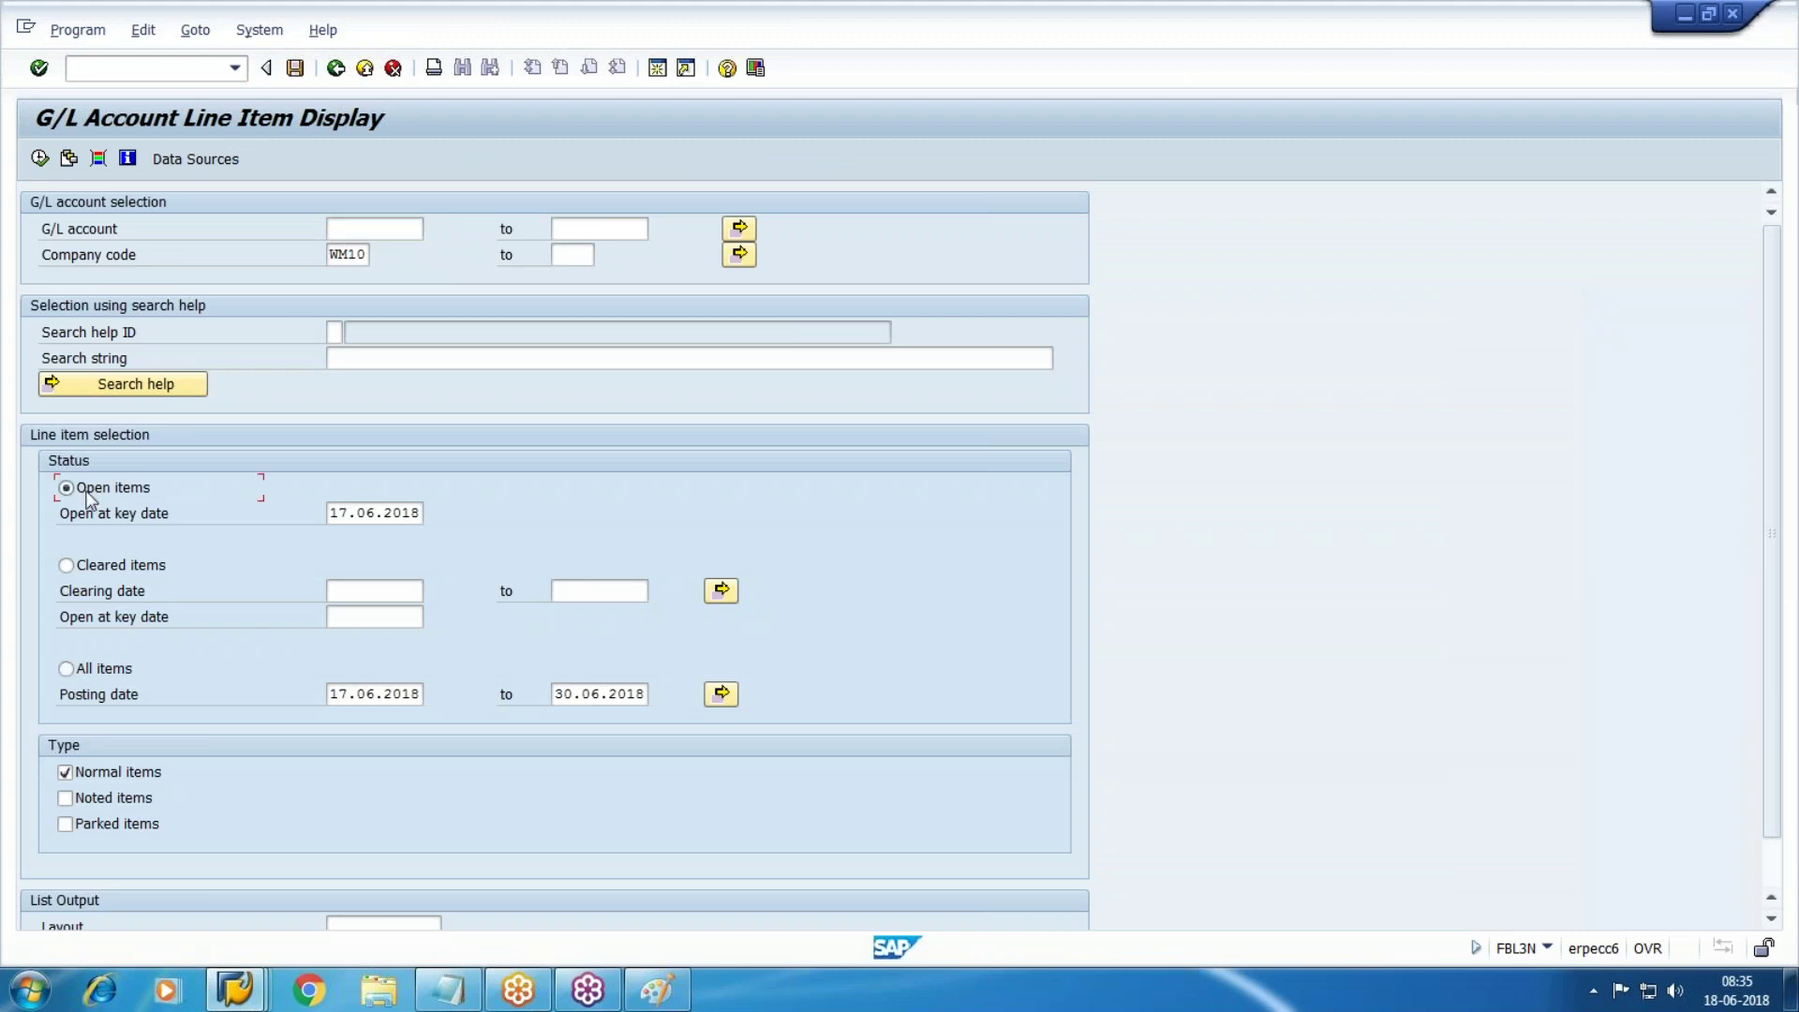
pyautogui.click(371, 228)
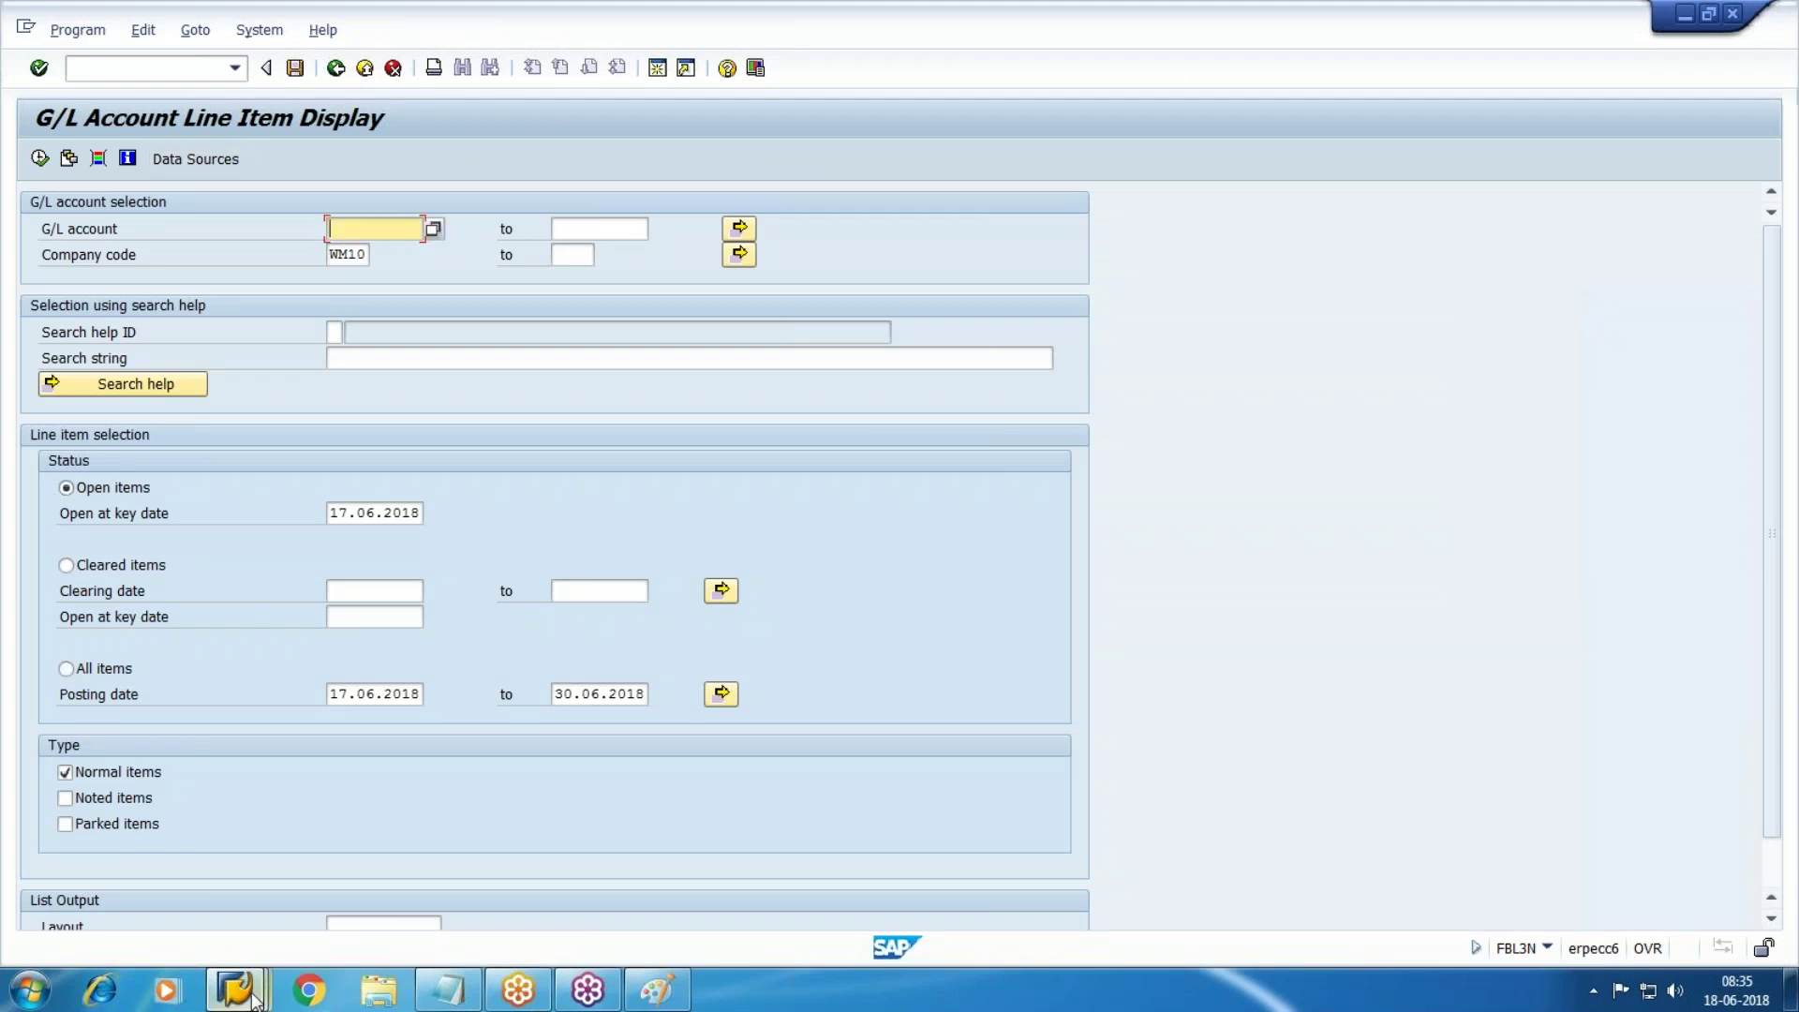
pyautogui.moveTo(234, 988)
pyautogui.click(391, 871)
pyautogui.click(199, 525)
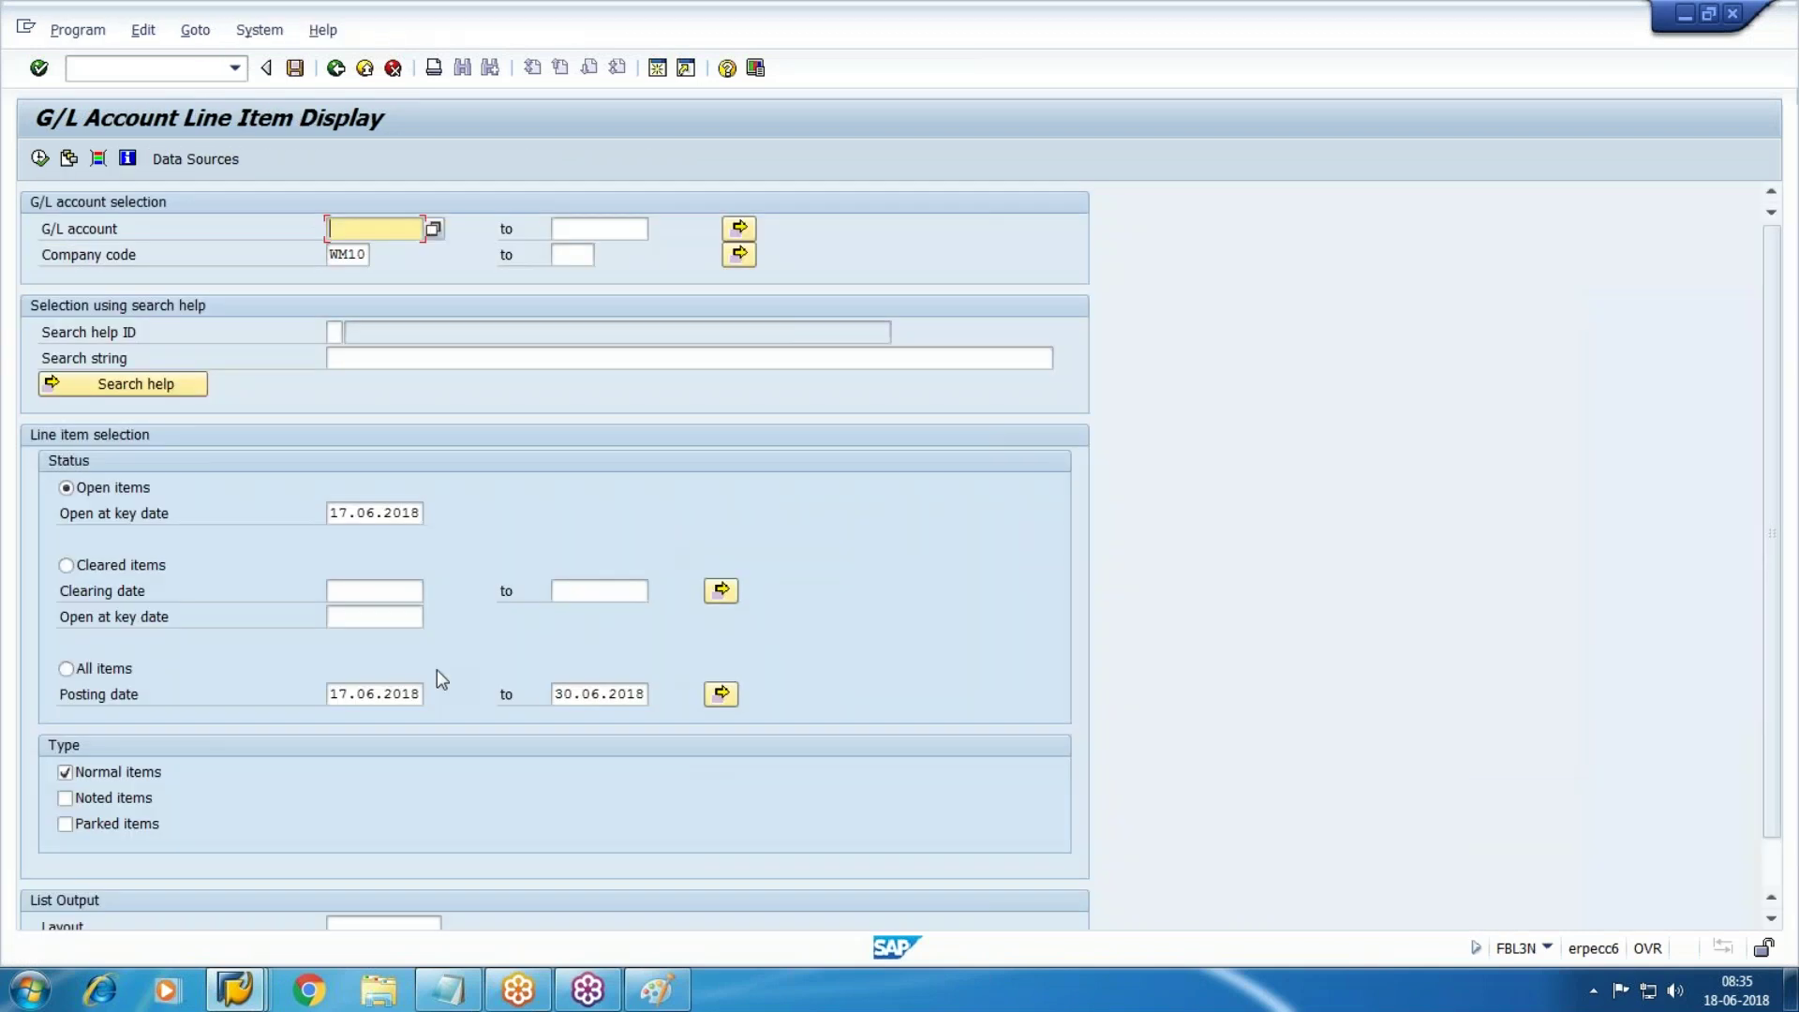
pyautogui.write('3503')
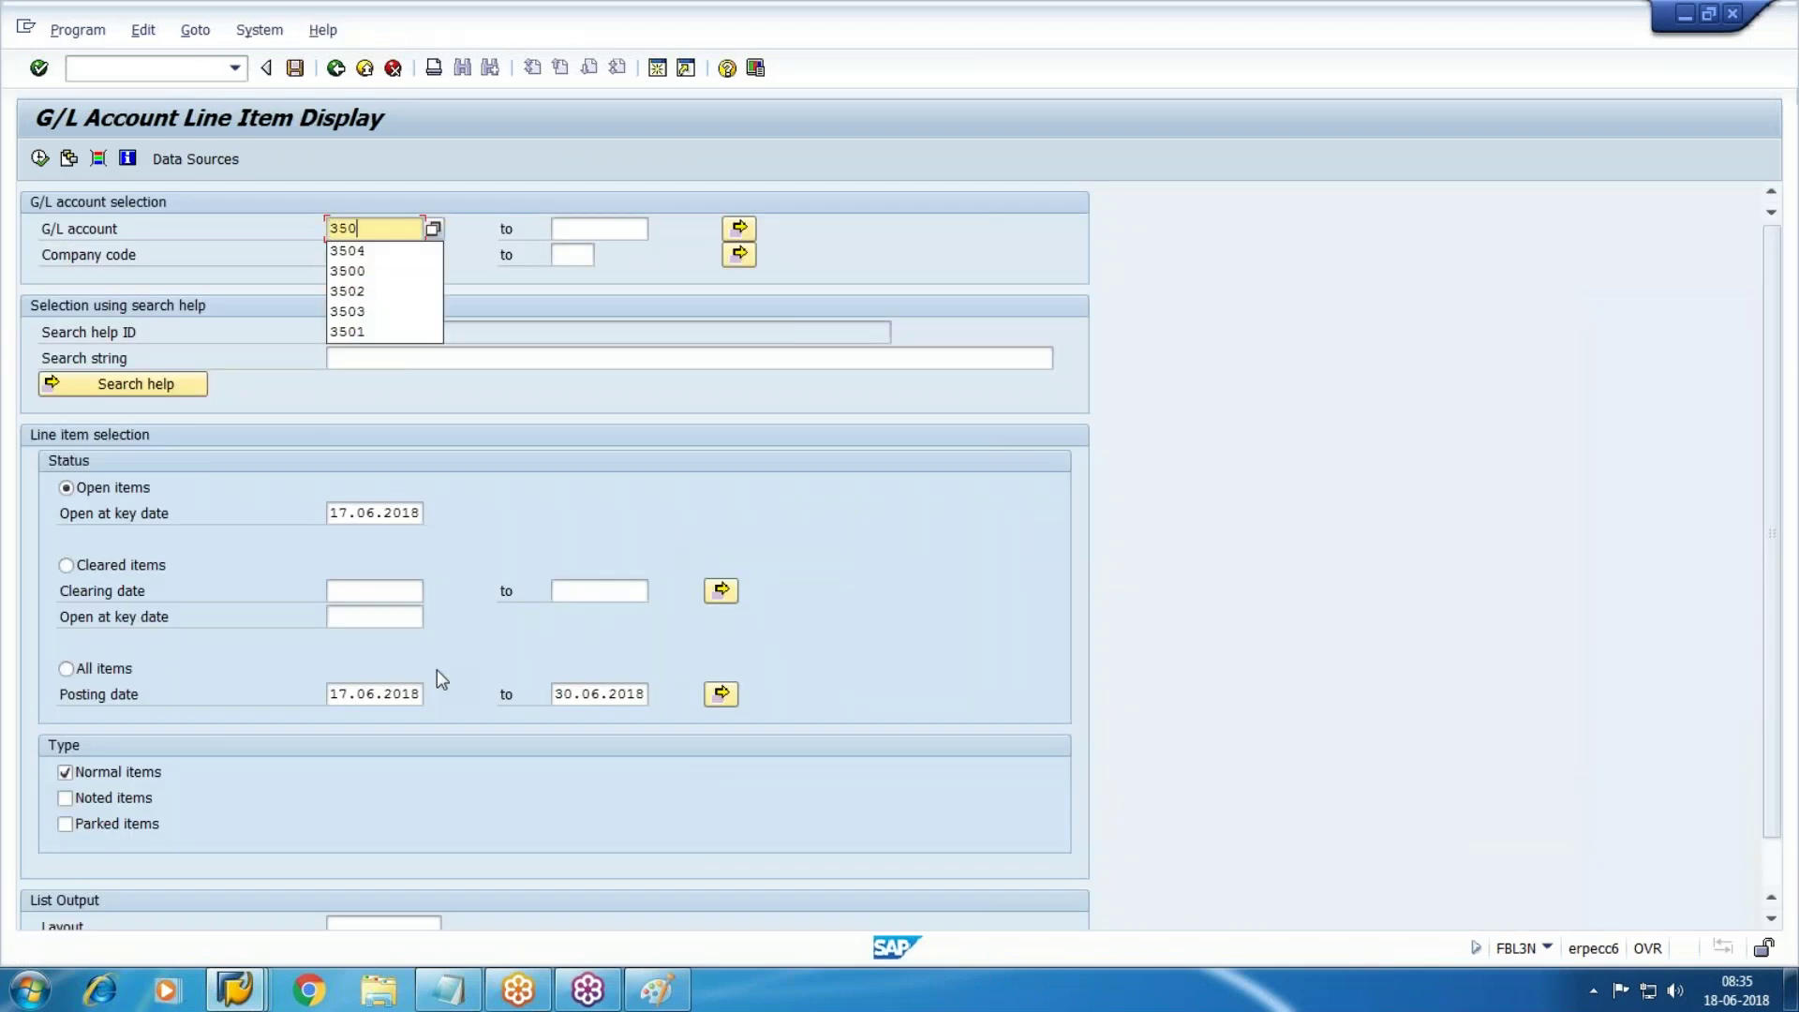
pyautogui.click(39, 158)
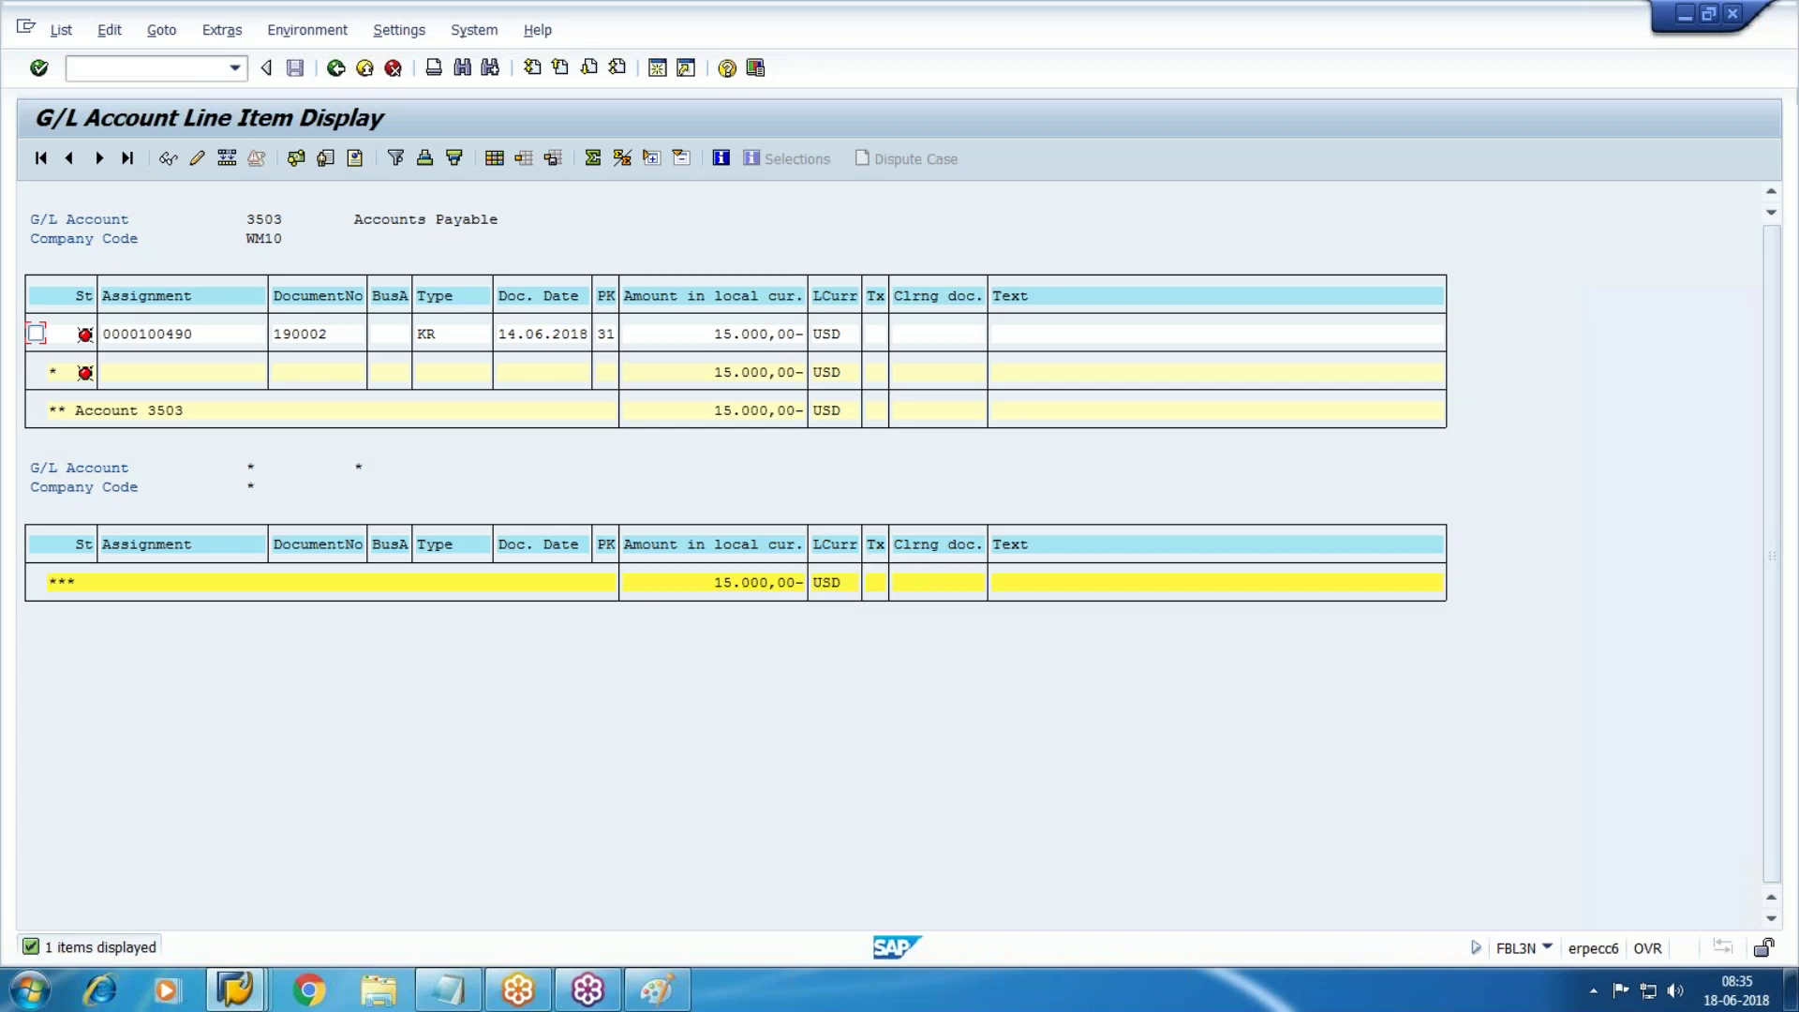
# In the Enter Vendor Invoice session, open transaction FBL1N and list Walmart Test Vendor's open items in company code WM10
pyautogui.moveTo(270, 1000)
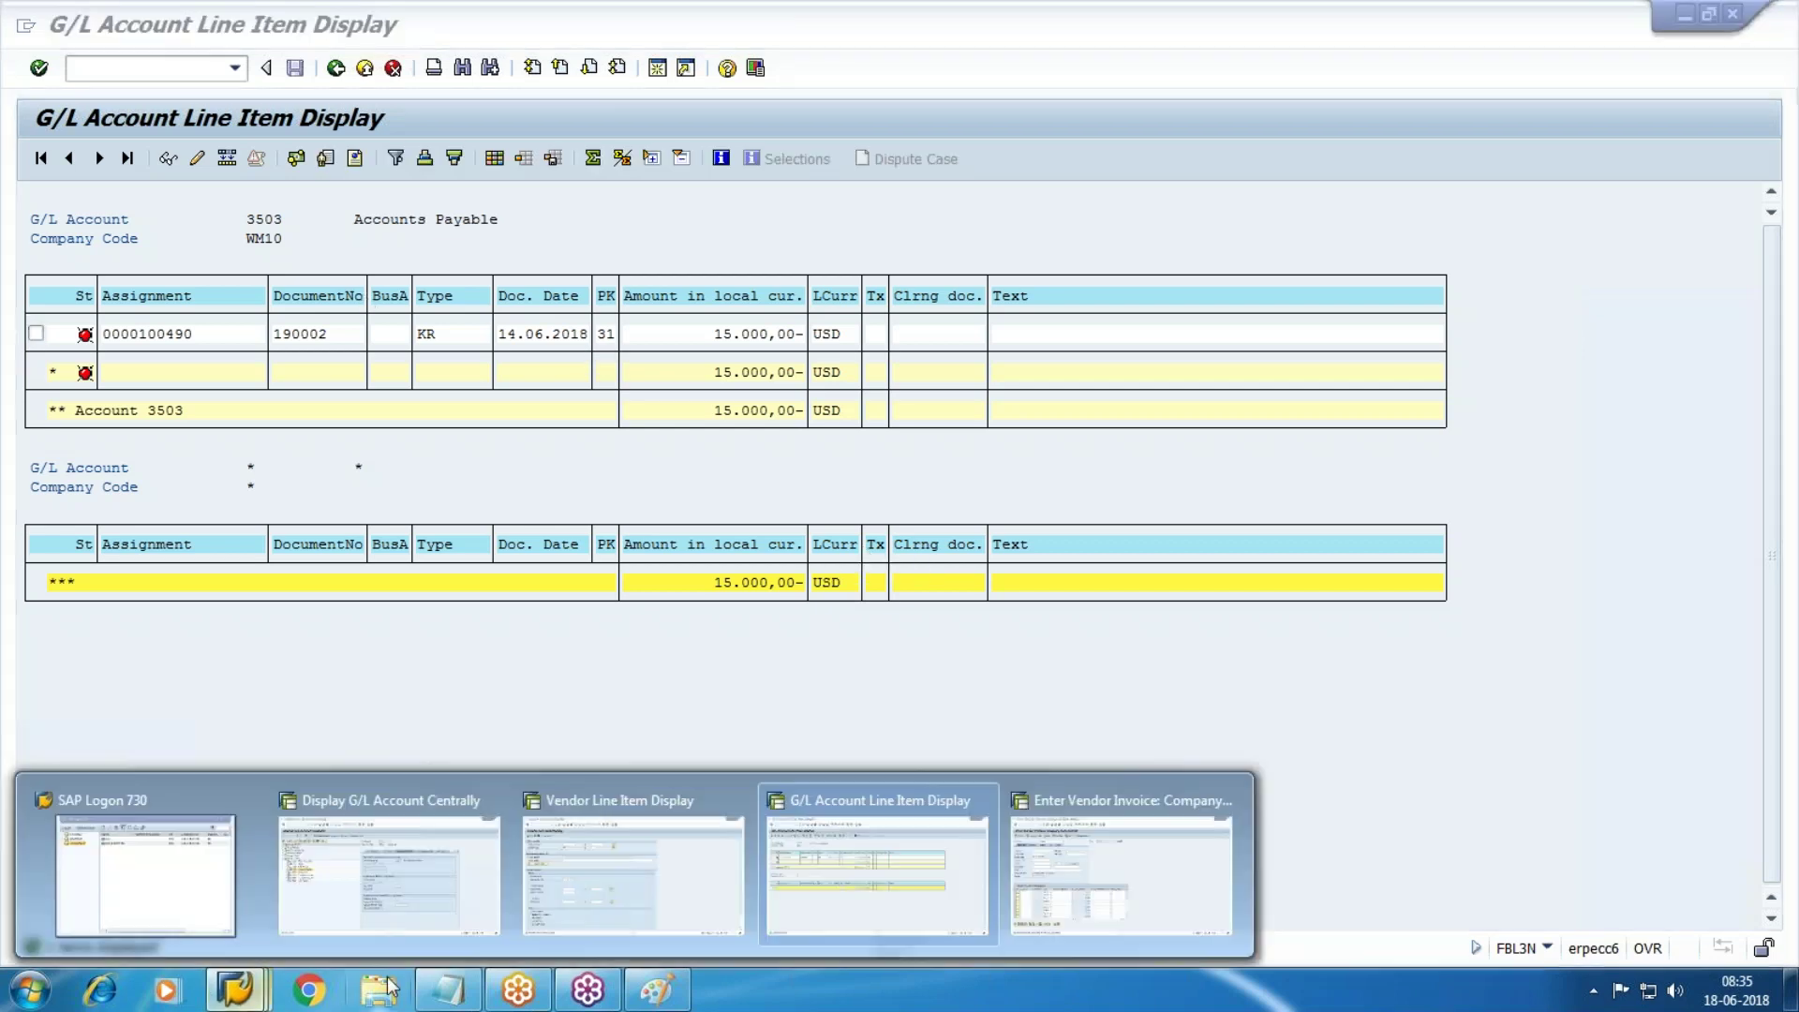
pyautogui.click(1152, 900)
pyautogui.click(104, 71)
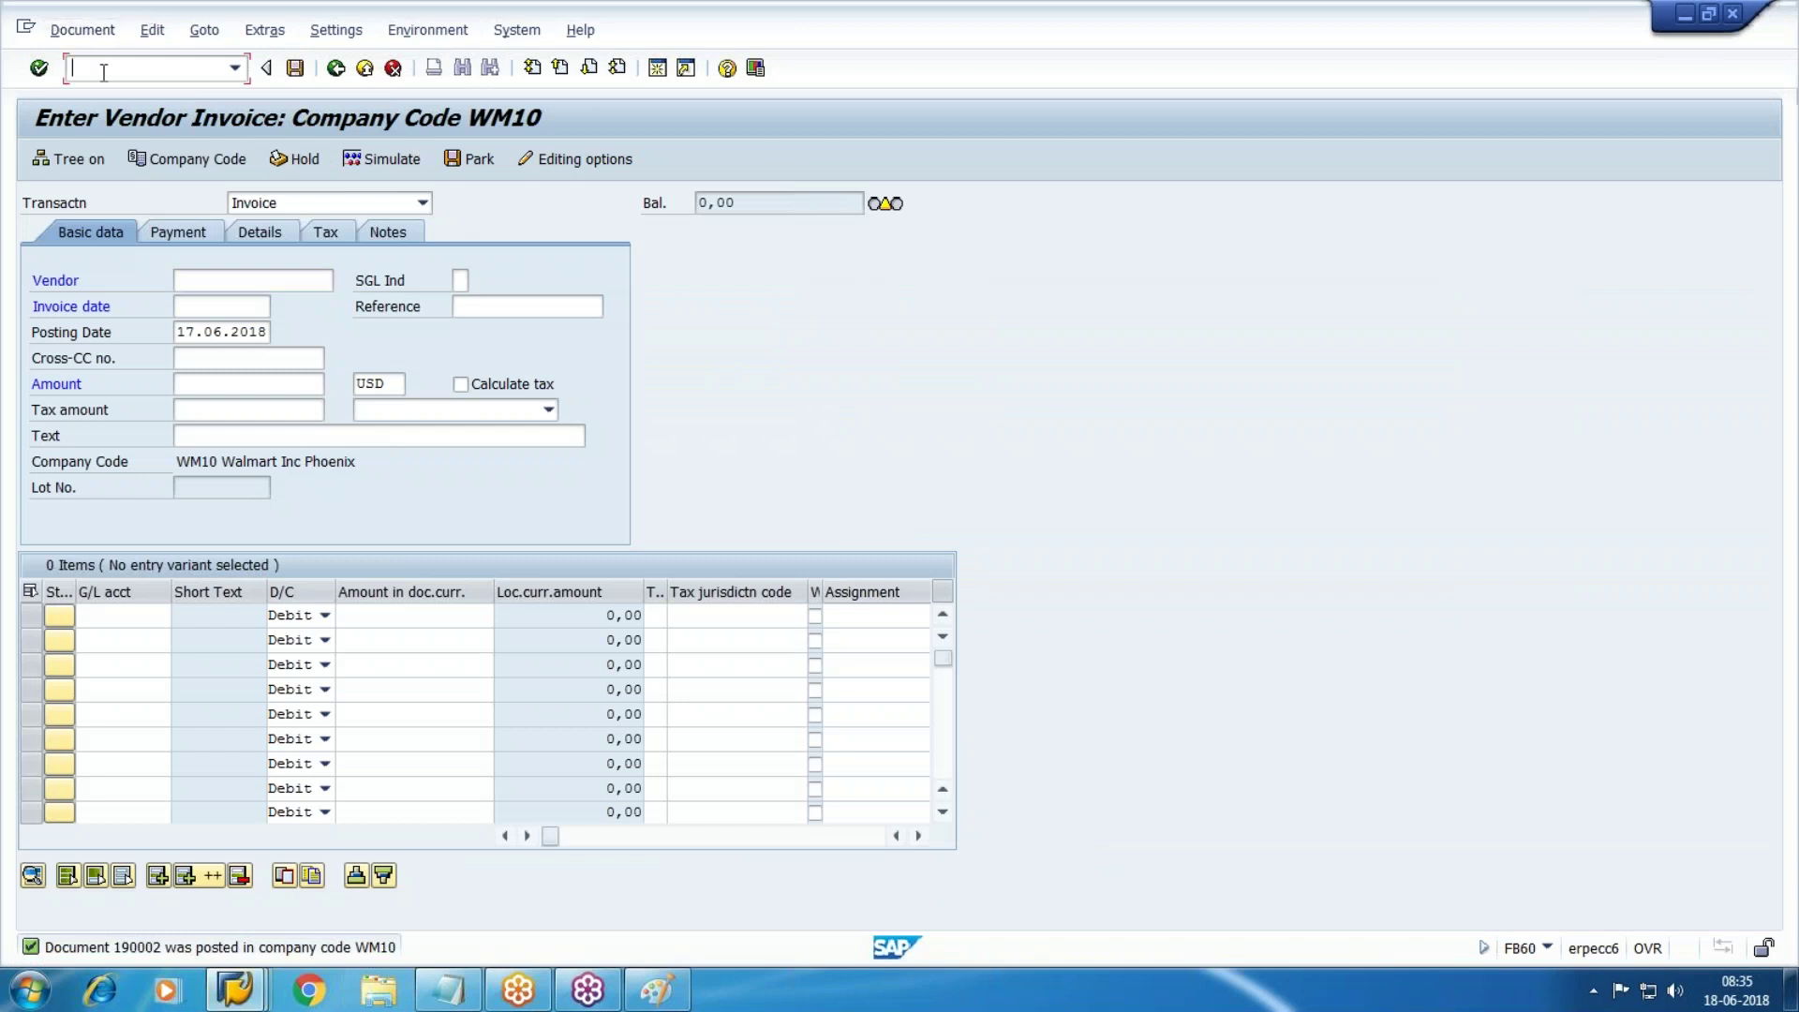
pyautogui.write('/nfbl1n')
pyautogui.press('Return')
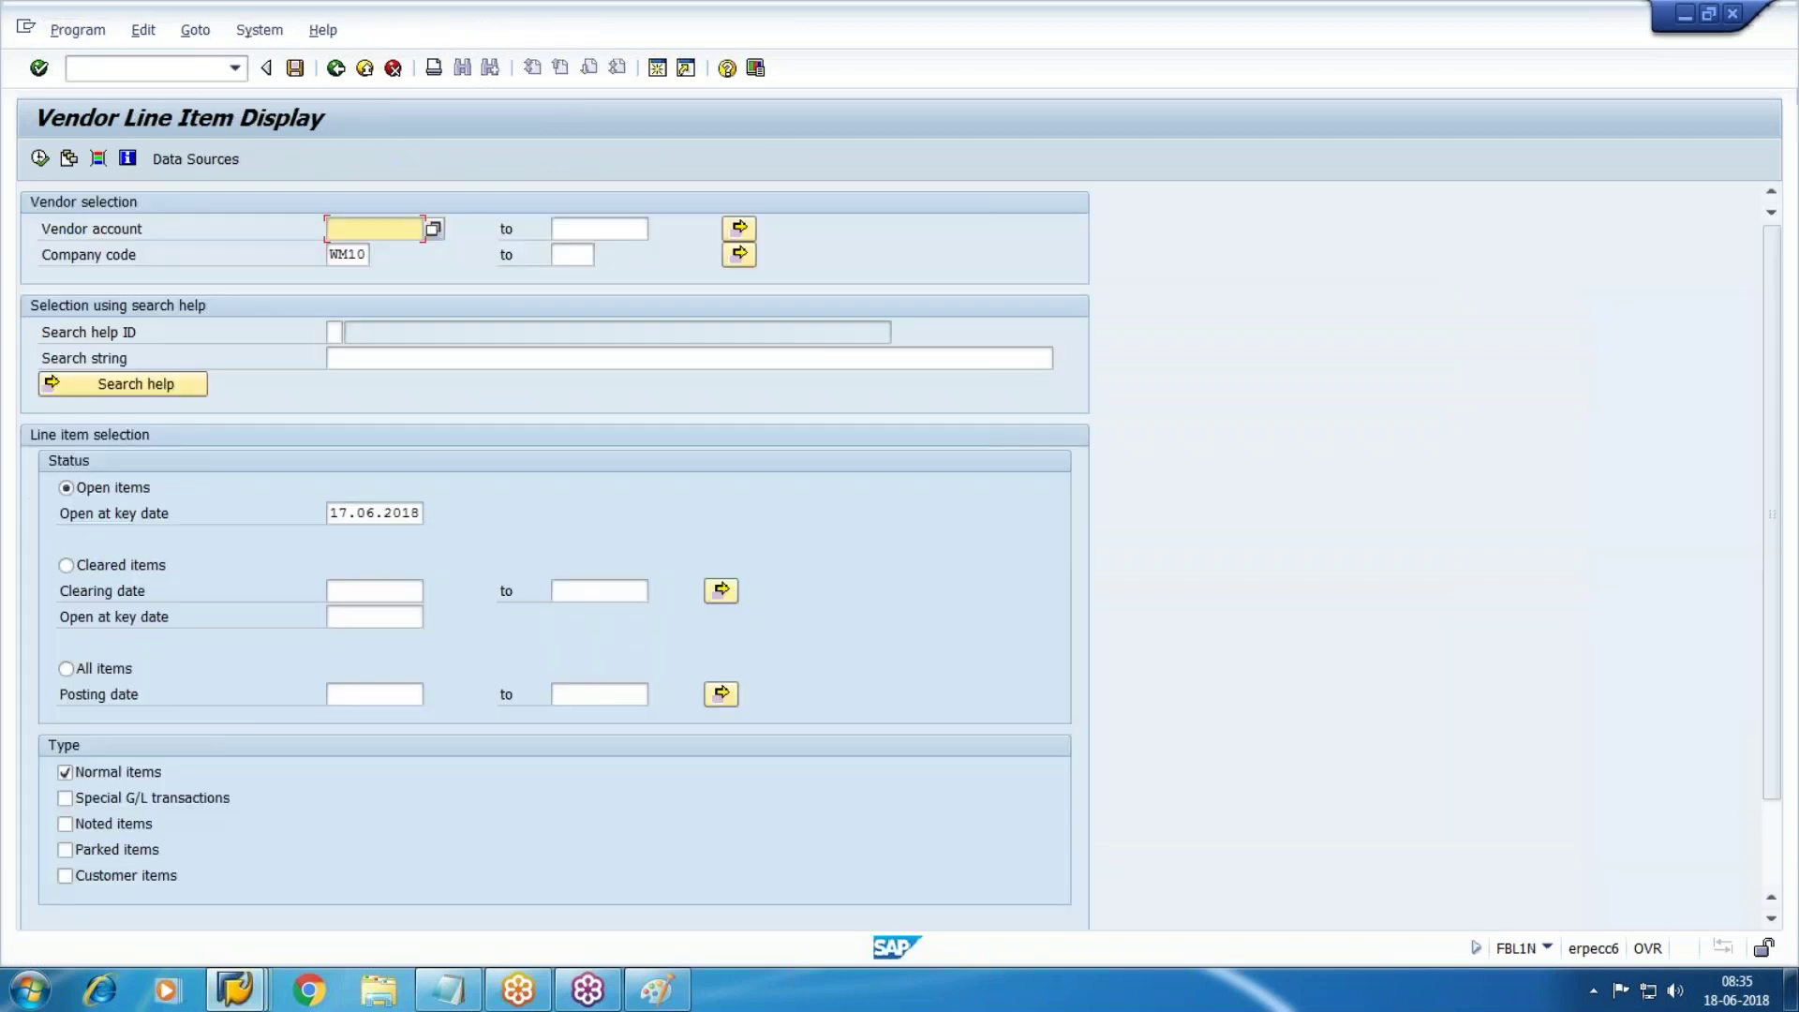
pyautogui.click(40, 158)
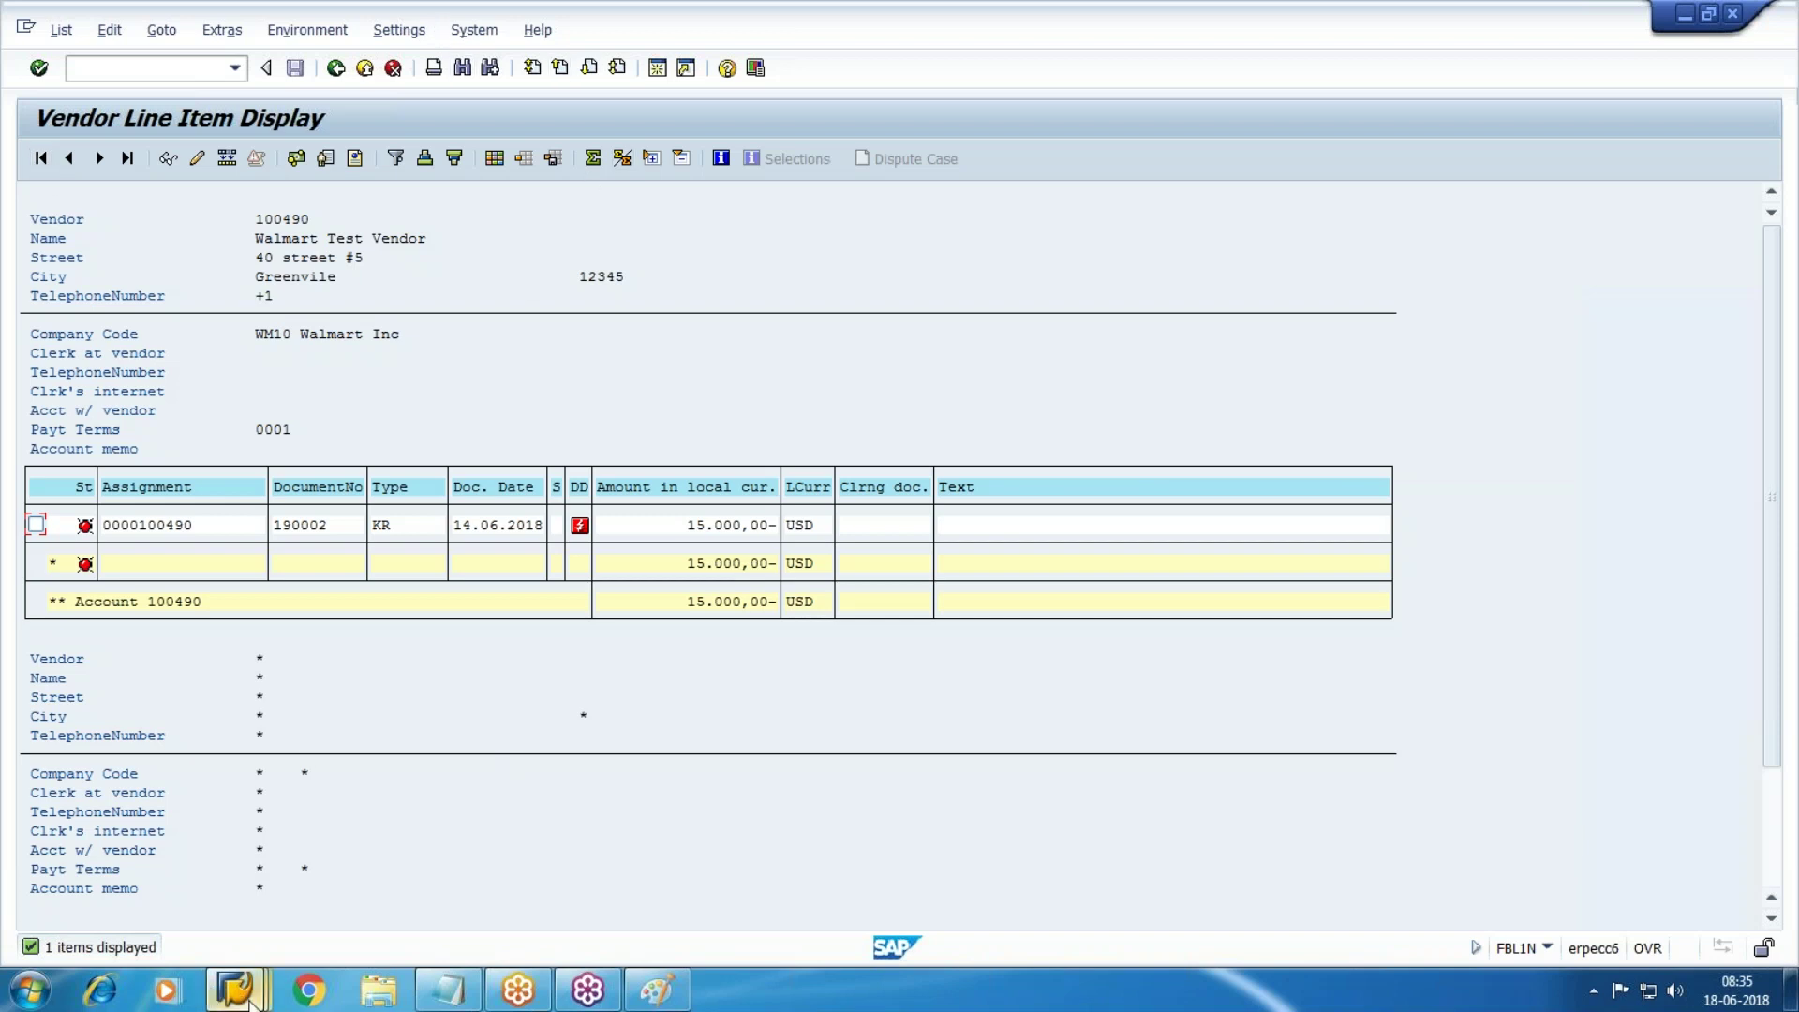
# Switch to the session with the empty Vendor Line Item Display selection and return it to SAP Easy Access
pyautogui.moveTo(236, 991)
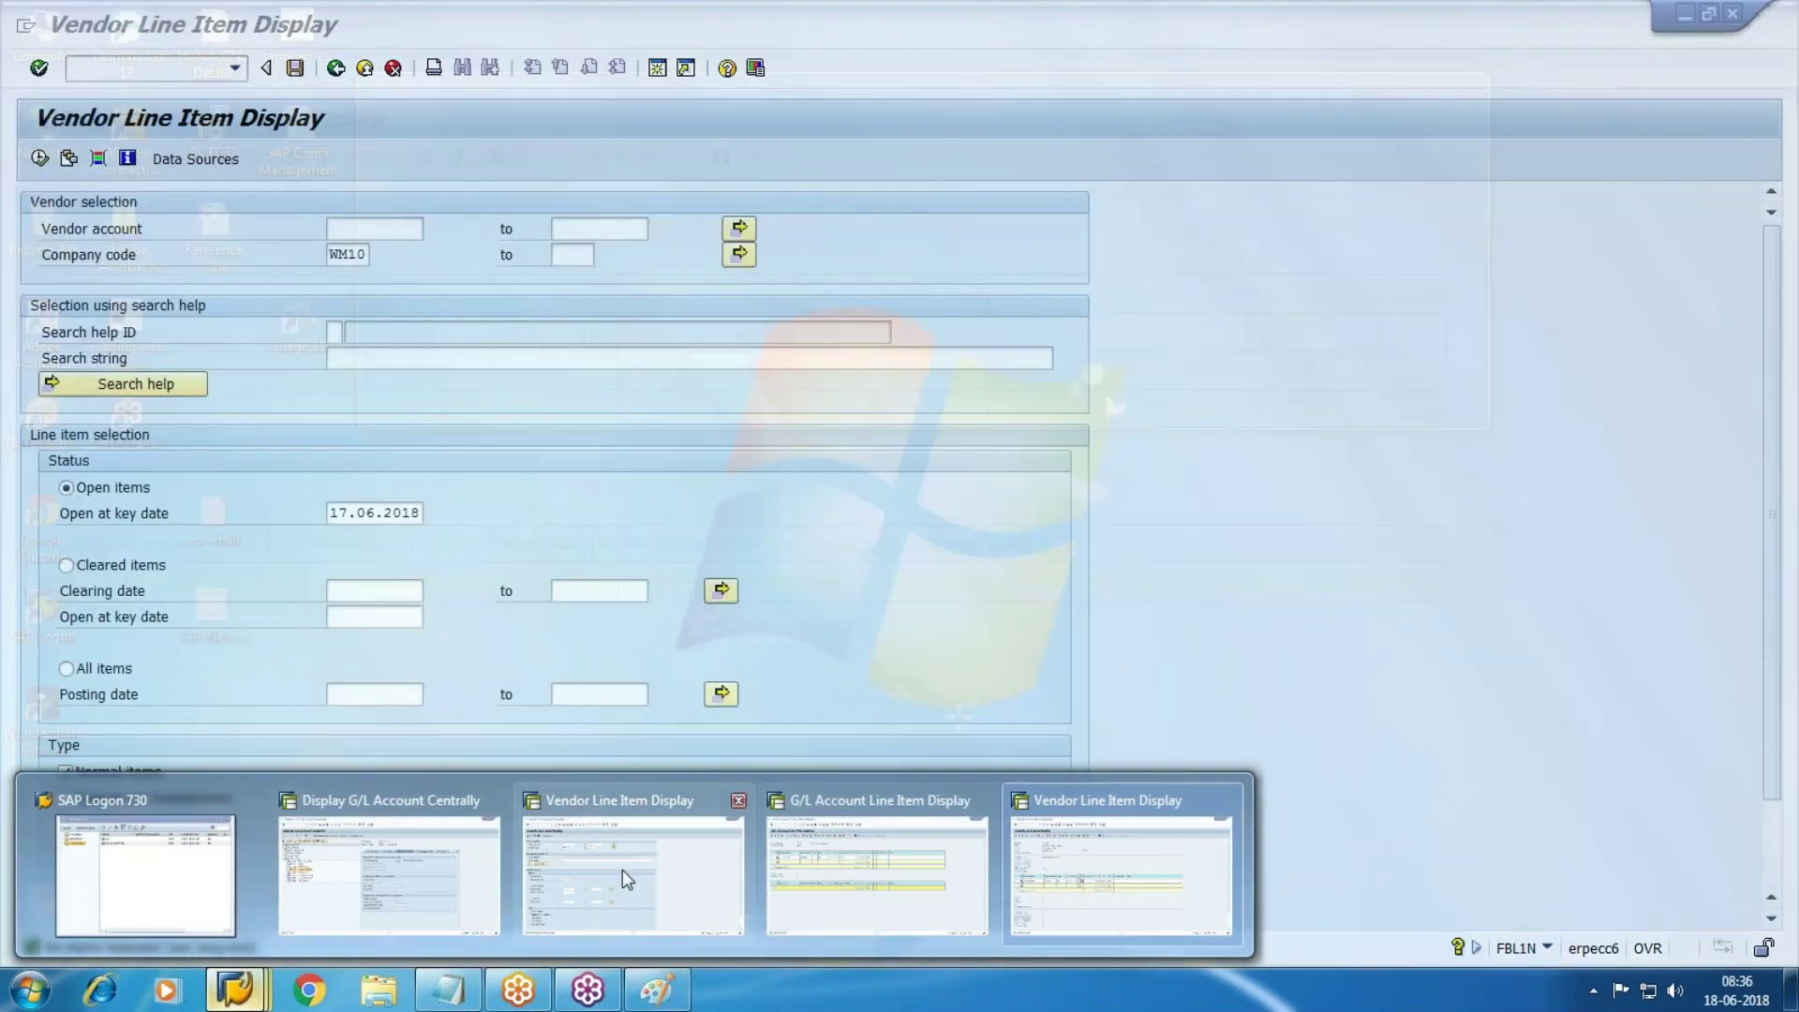
pyautogui.click(622, 870)
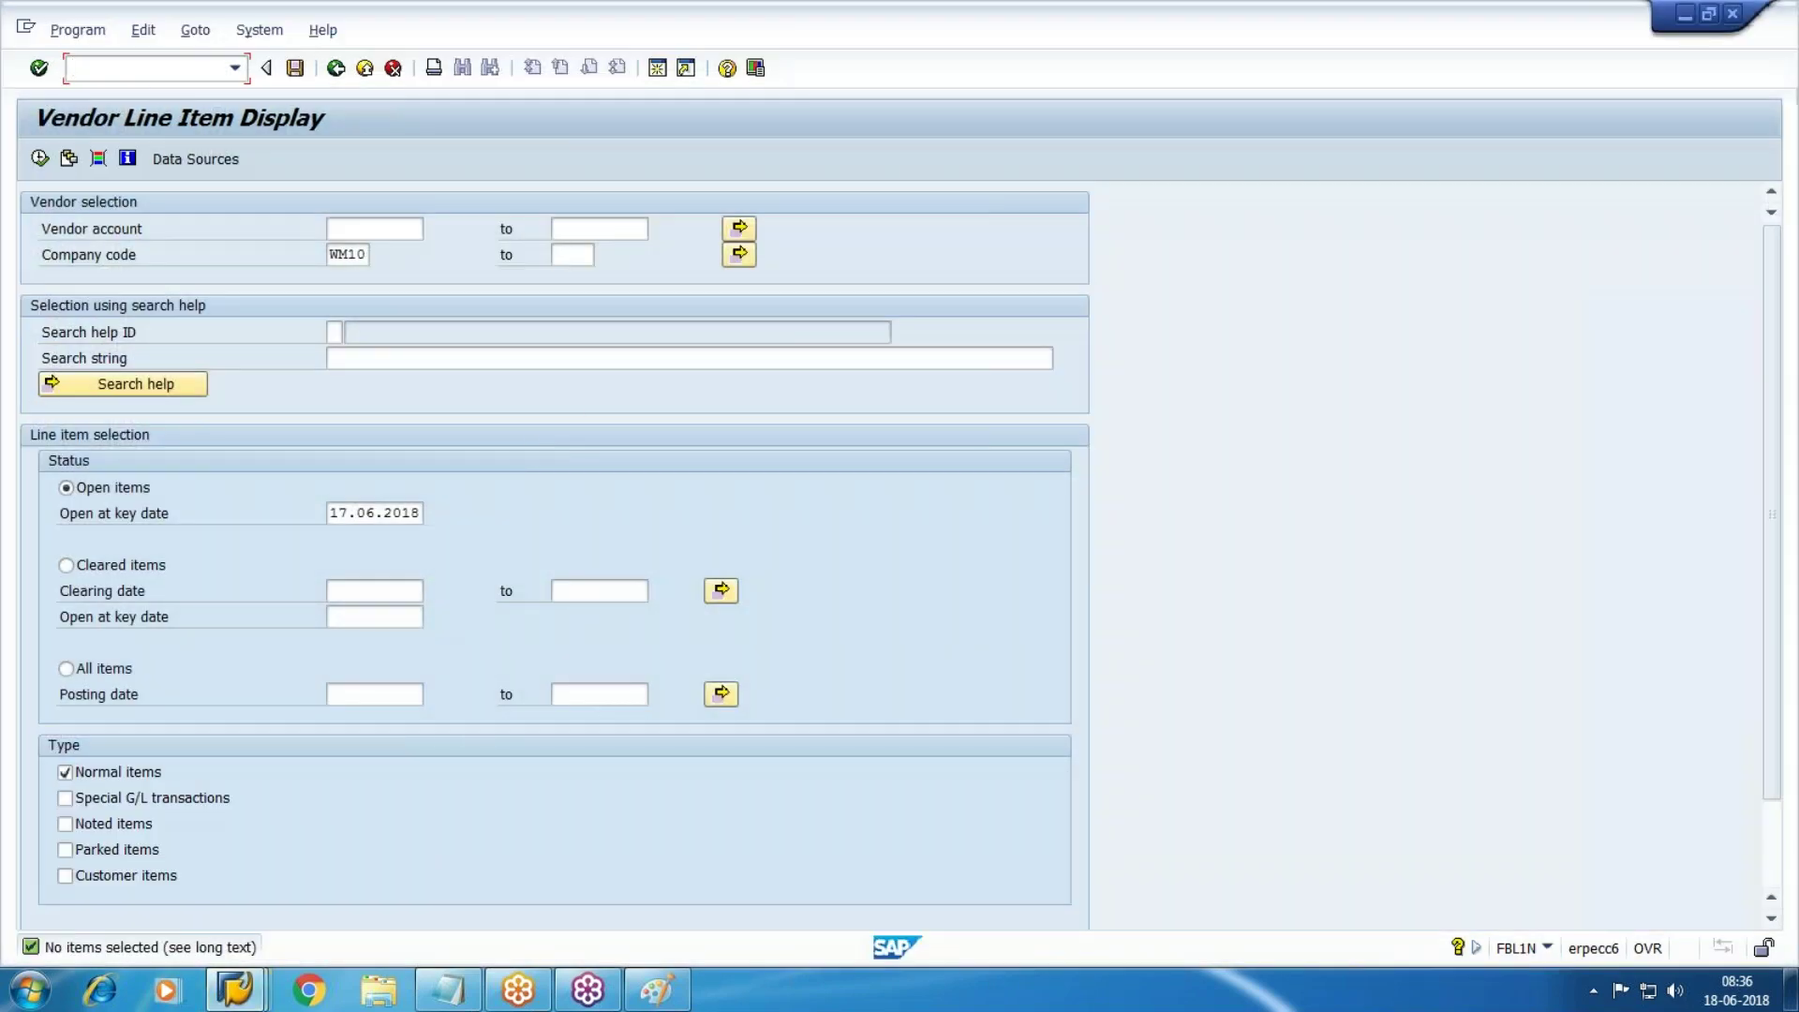
pyautogui.write('/n')
pyautogui.press('Return')
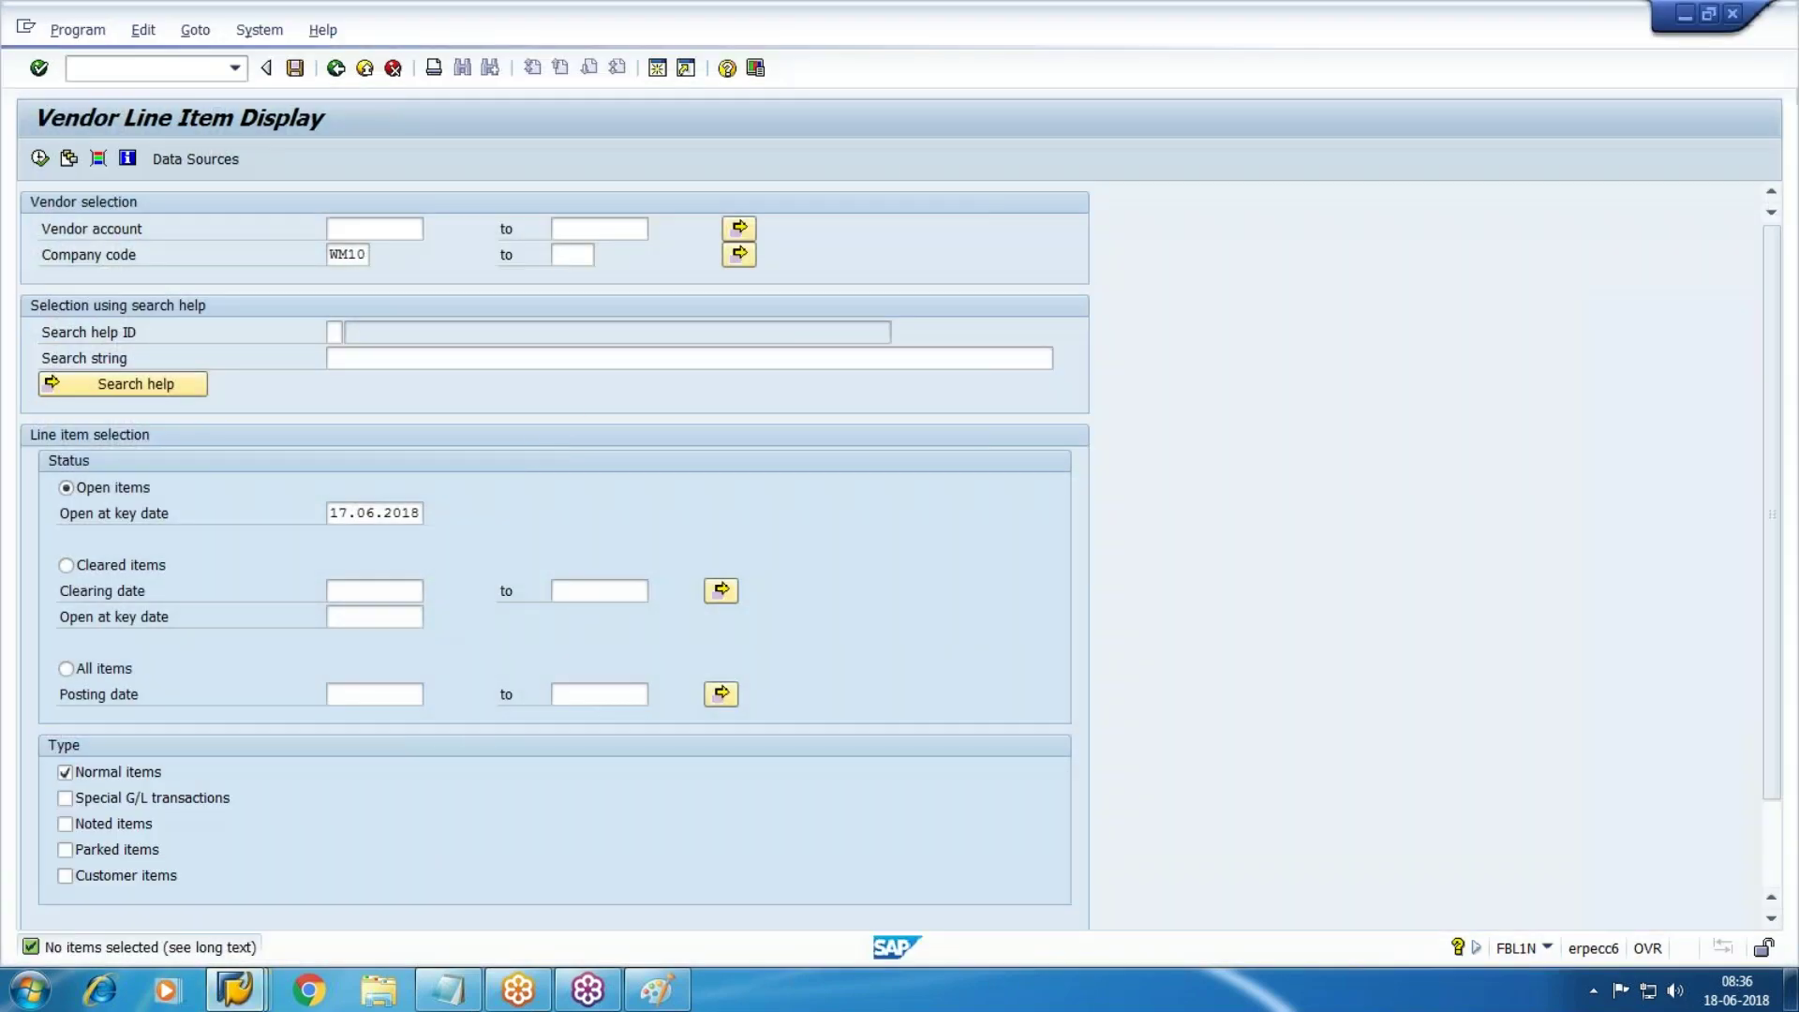
# Open transaction F-40 - Payment under Accounting, Financial Accounting, Accounts Payable, Document Entry, Bill of Exchange
pyautogui.click(57, 362)
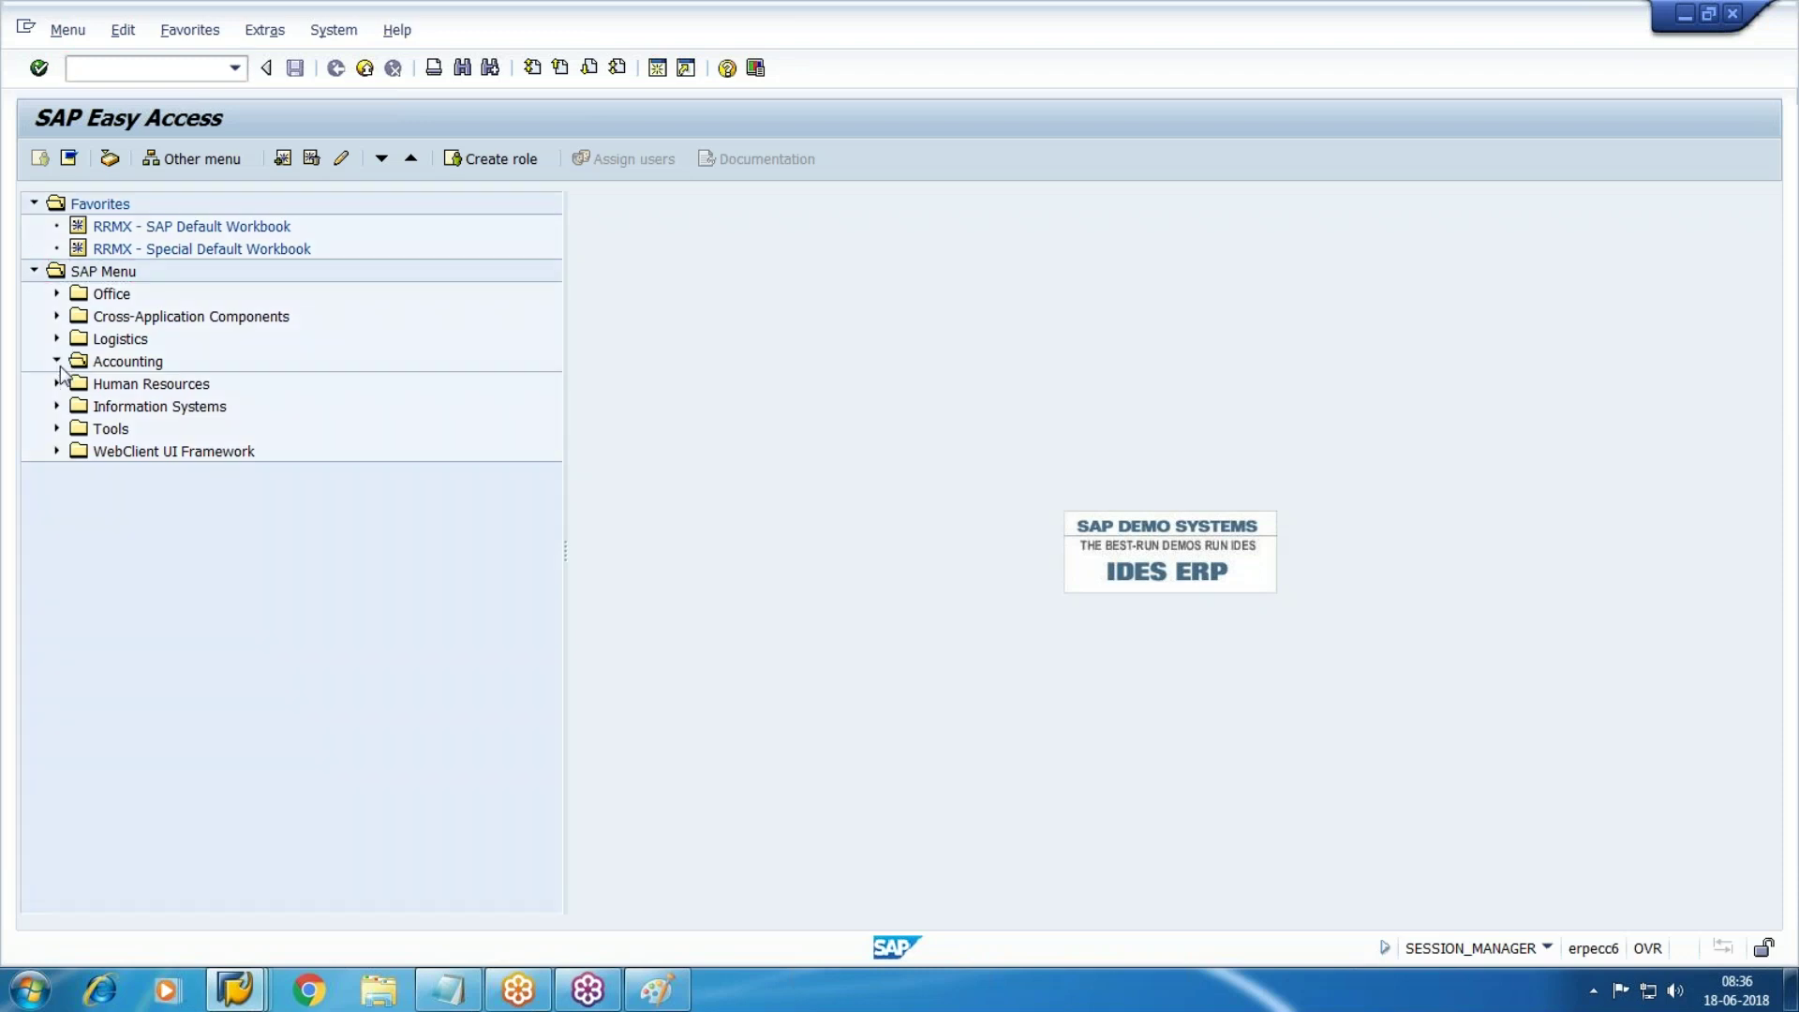
pyautogui.click(79, 383)
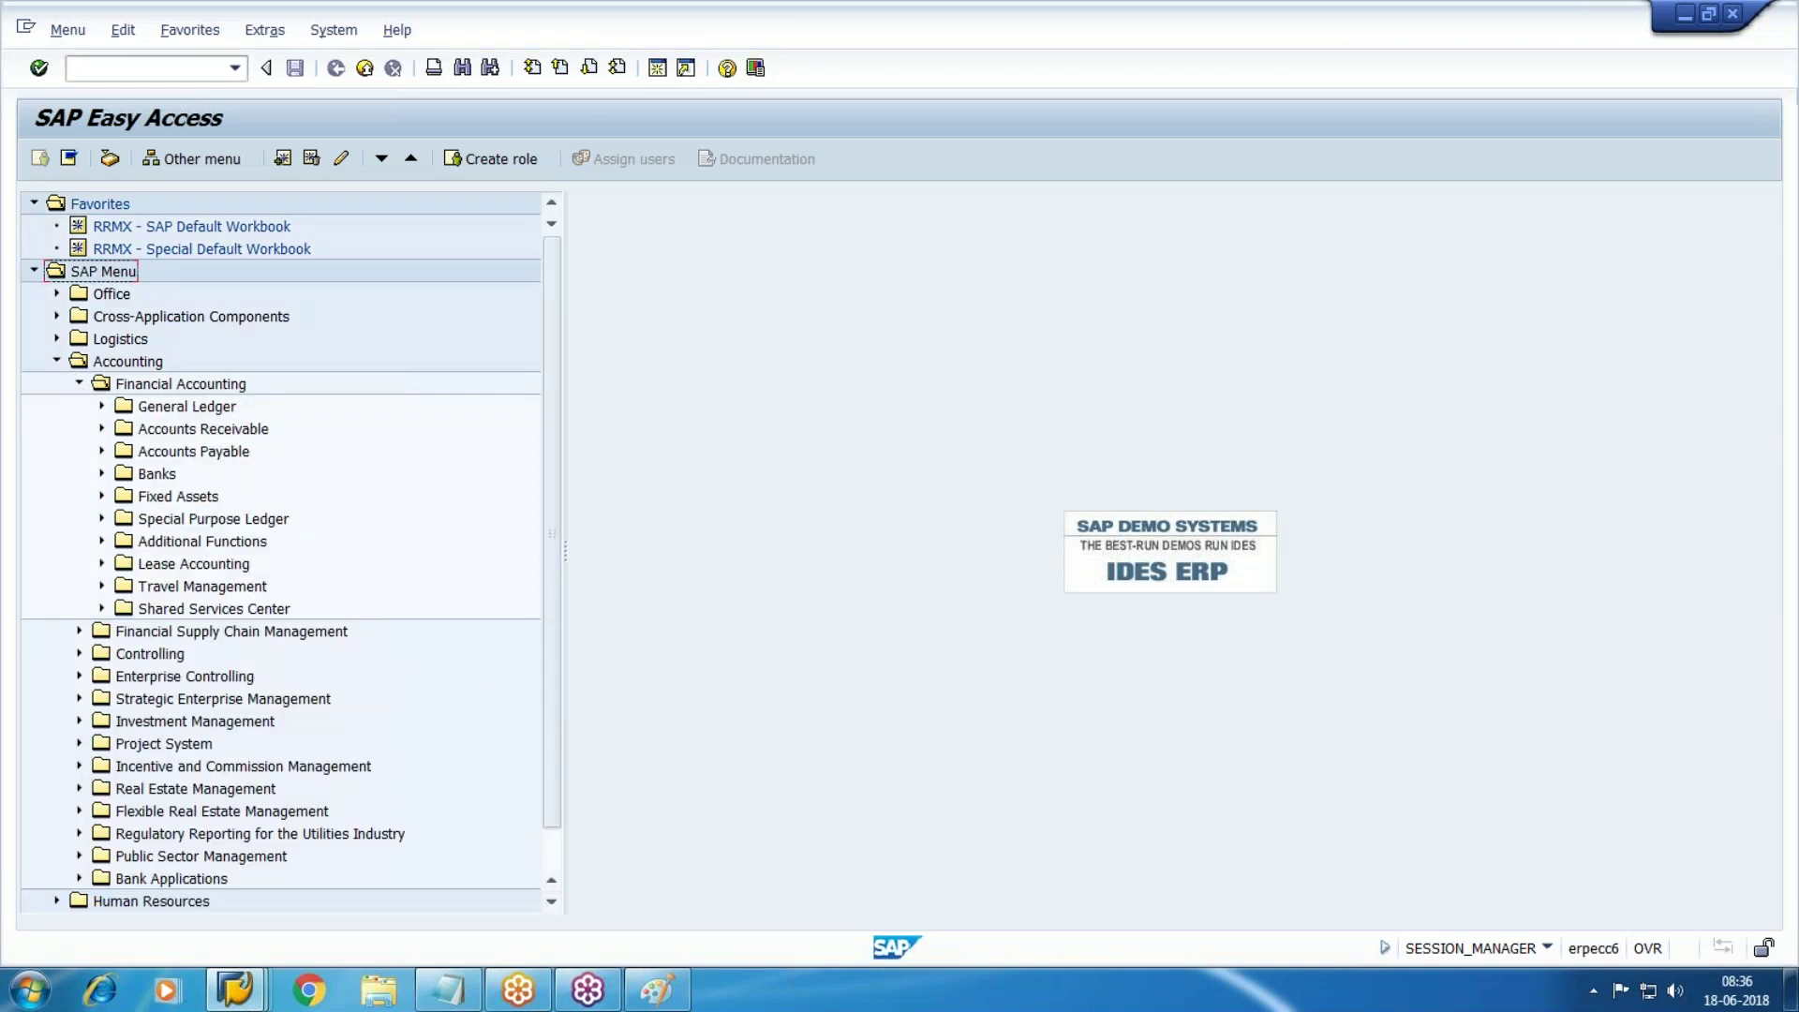
pyautogui.click(101, 451)
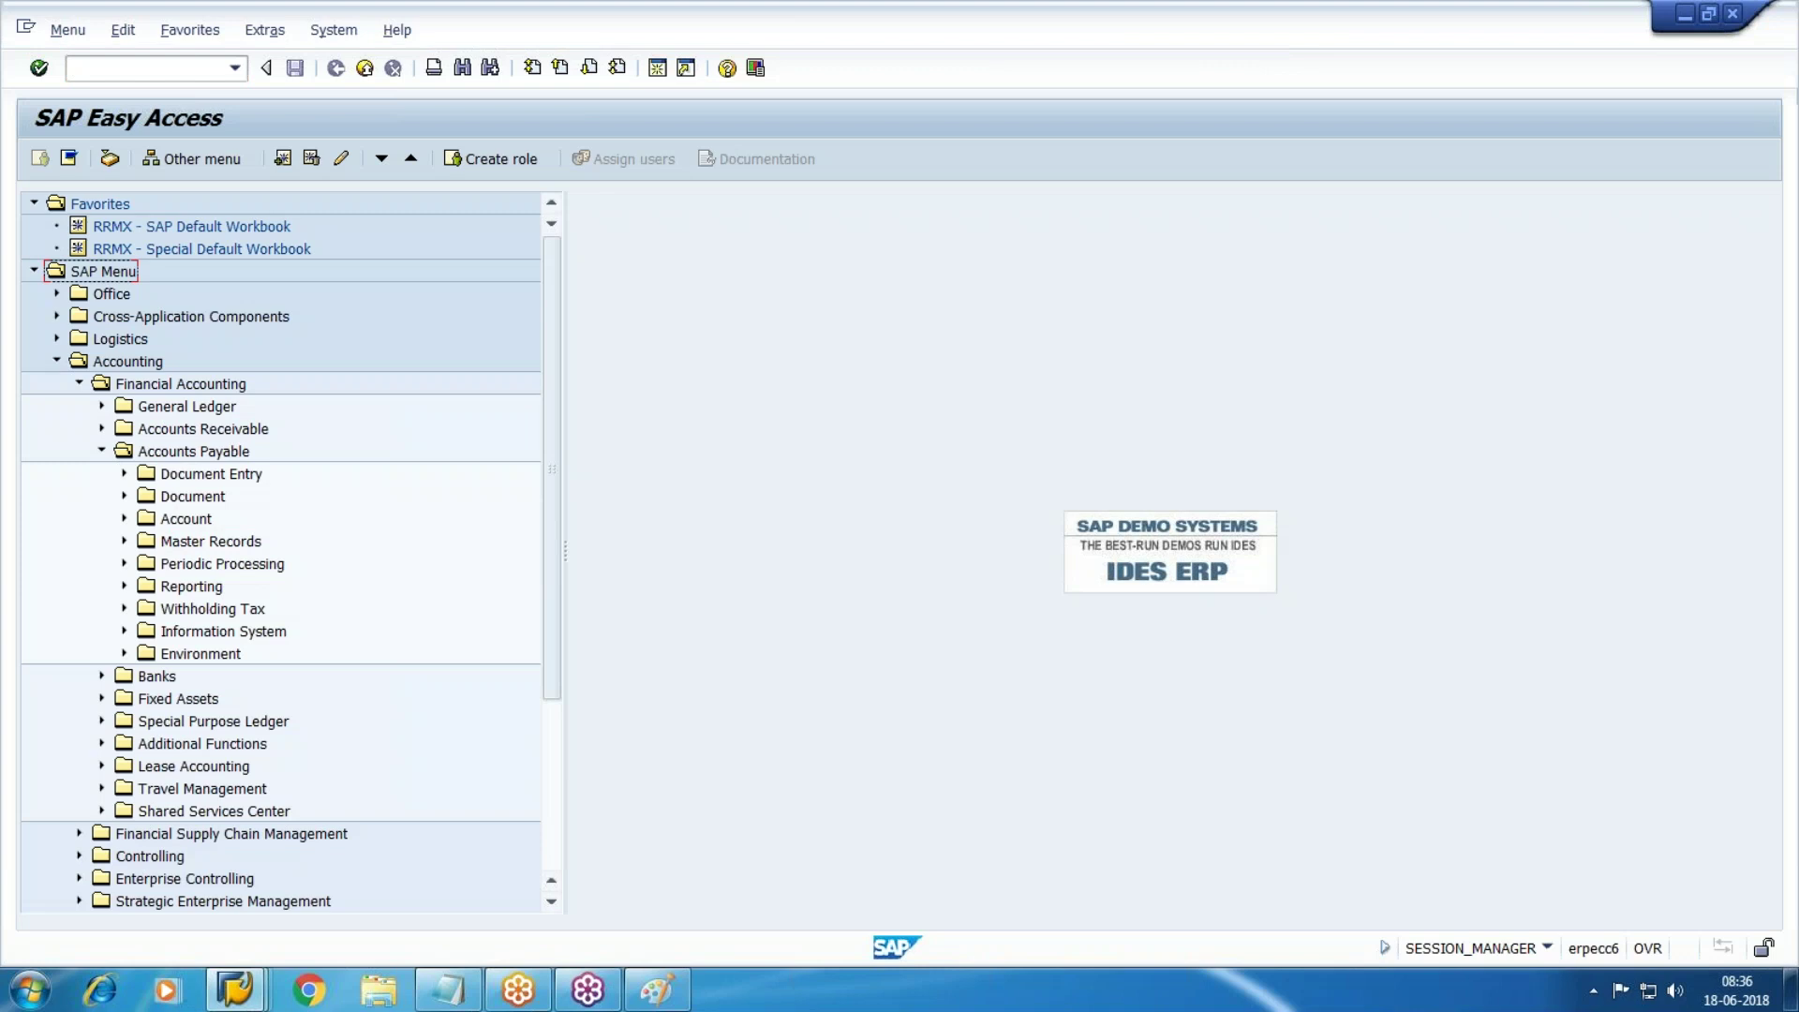
pyautogui.scroll(-1, 122, 514)
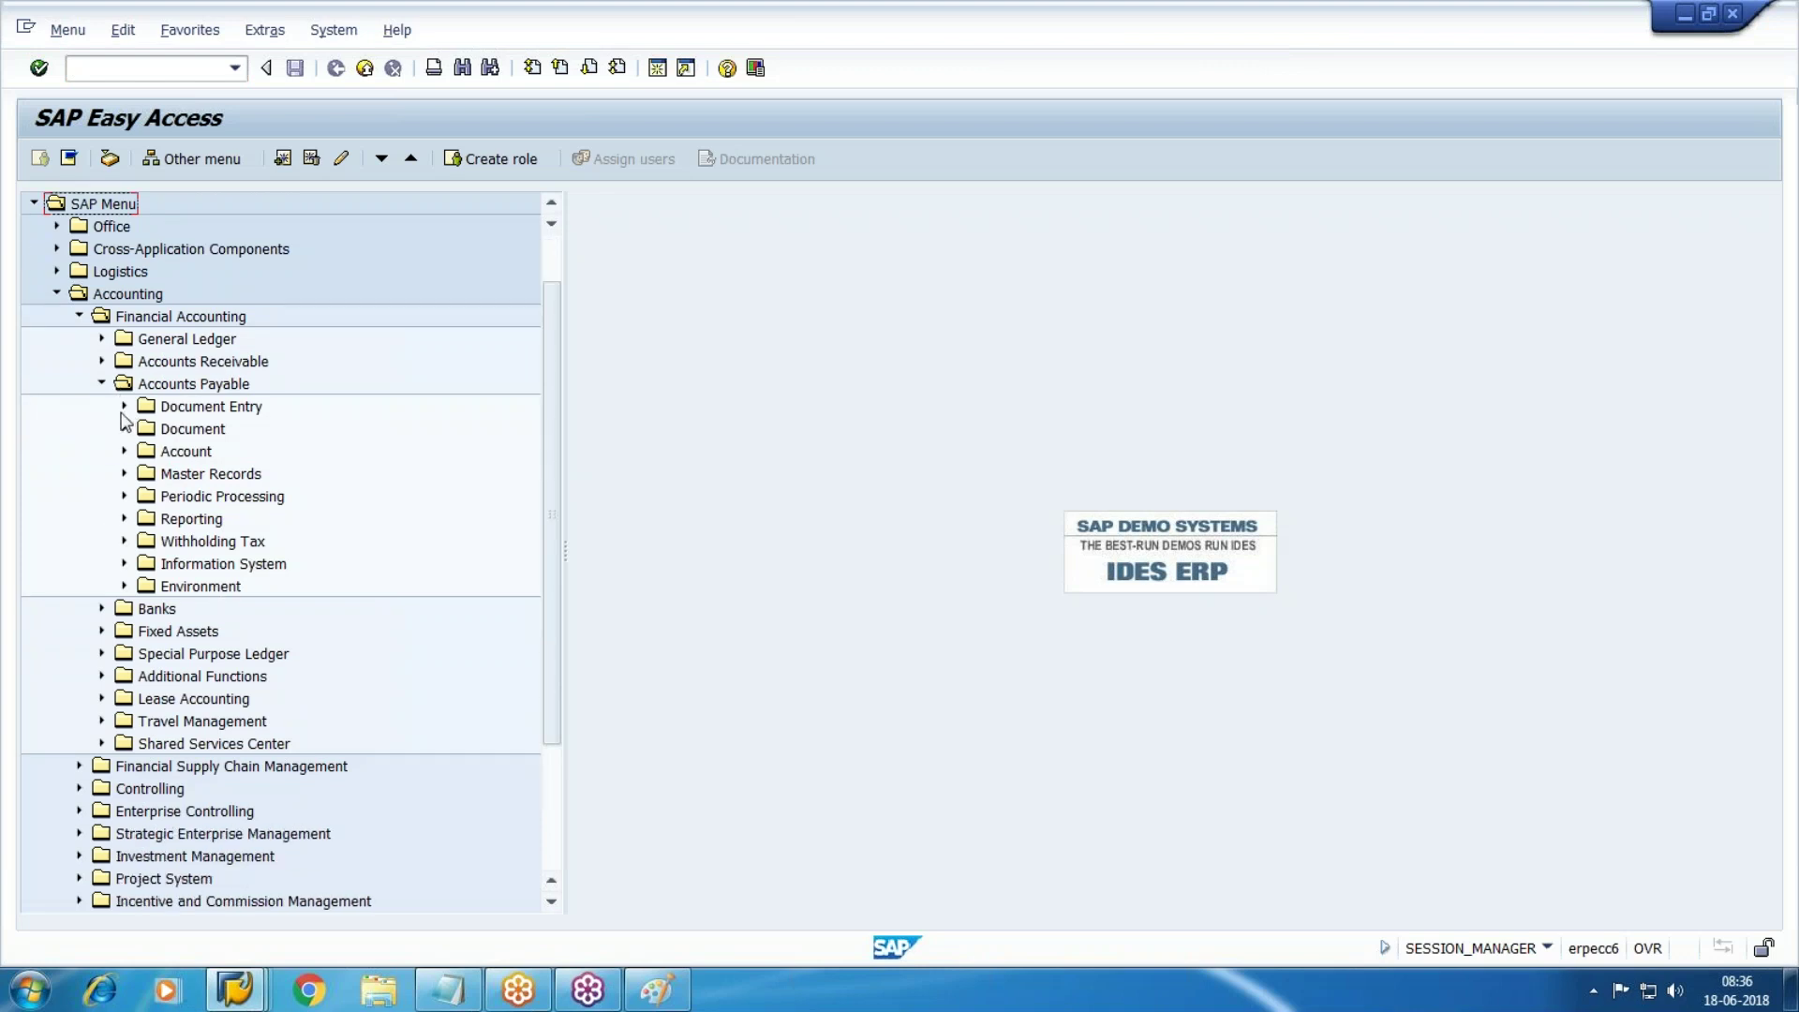
pyautogui.click(124, 406)
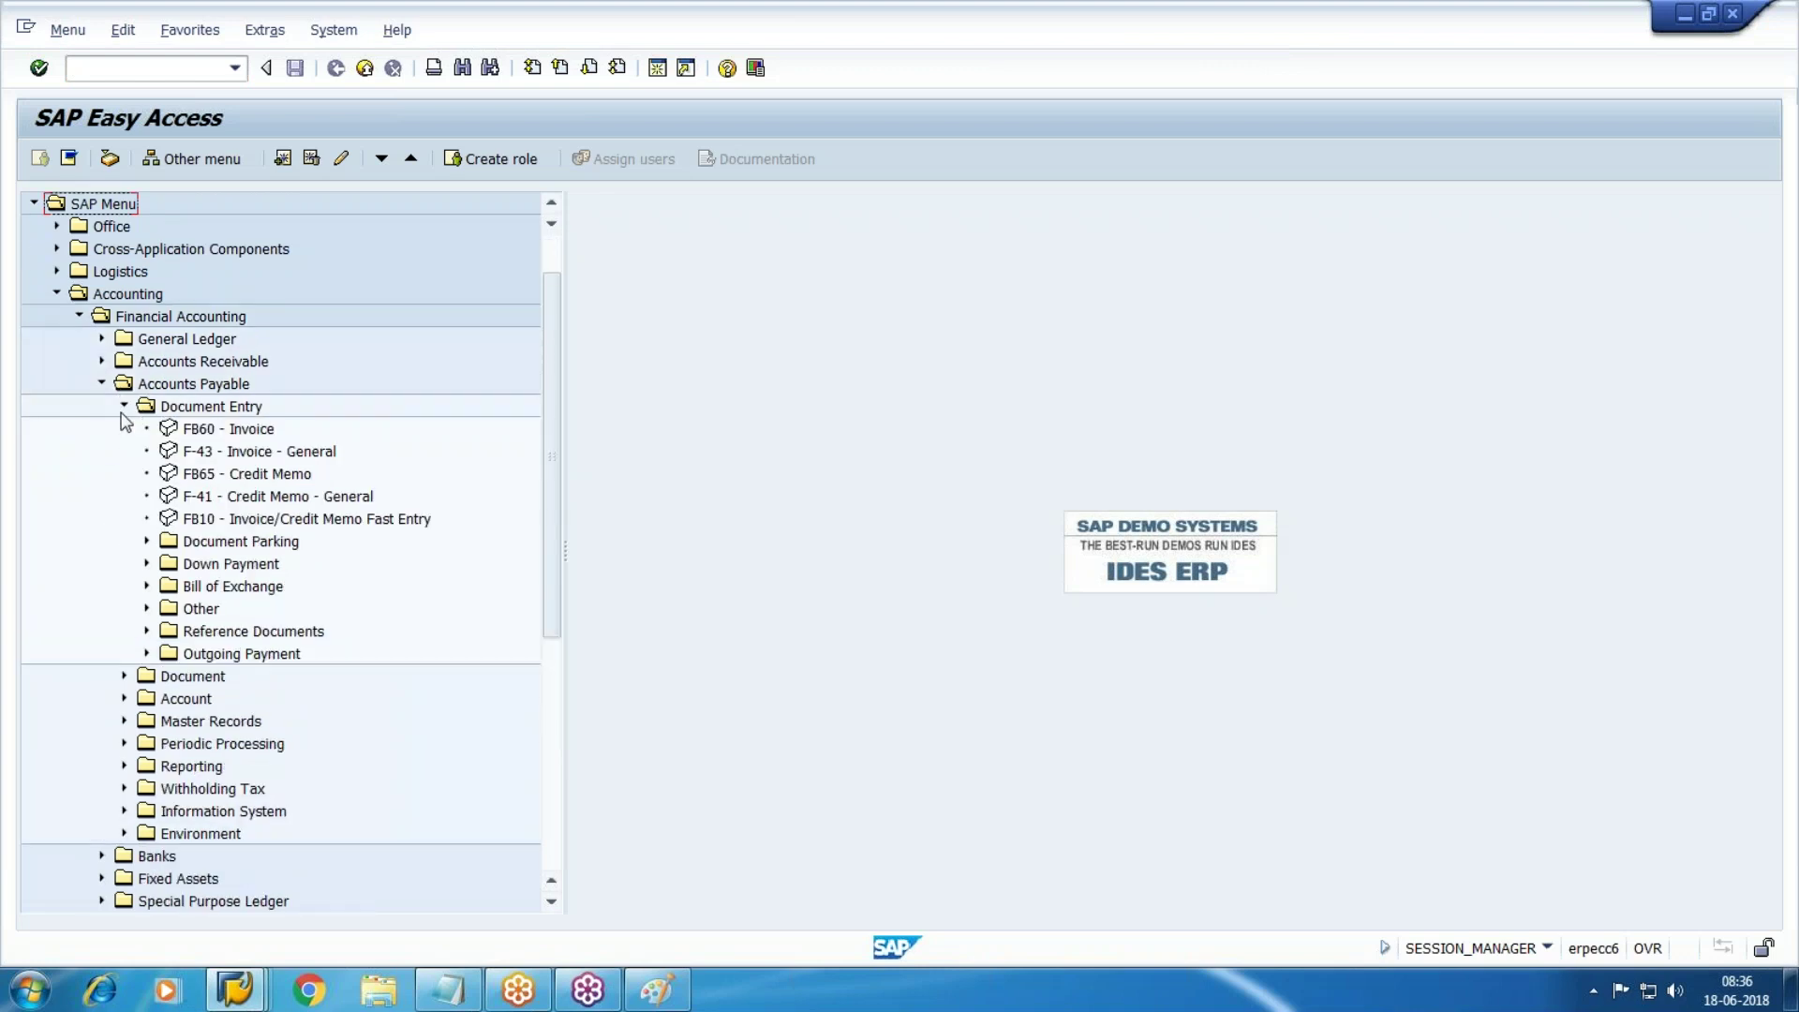
pyautogui.click(146, 587)
pyautogui.scroll(-1, 147, 590)
pyautogui.click(258, 542)
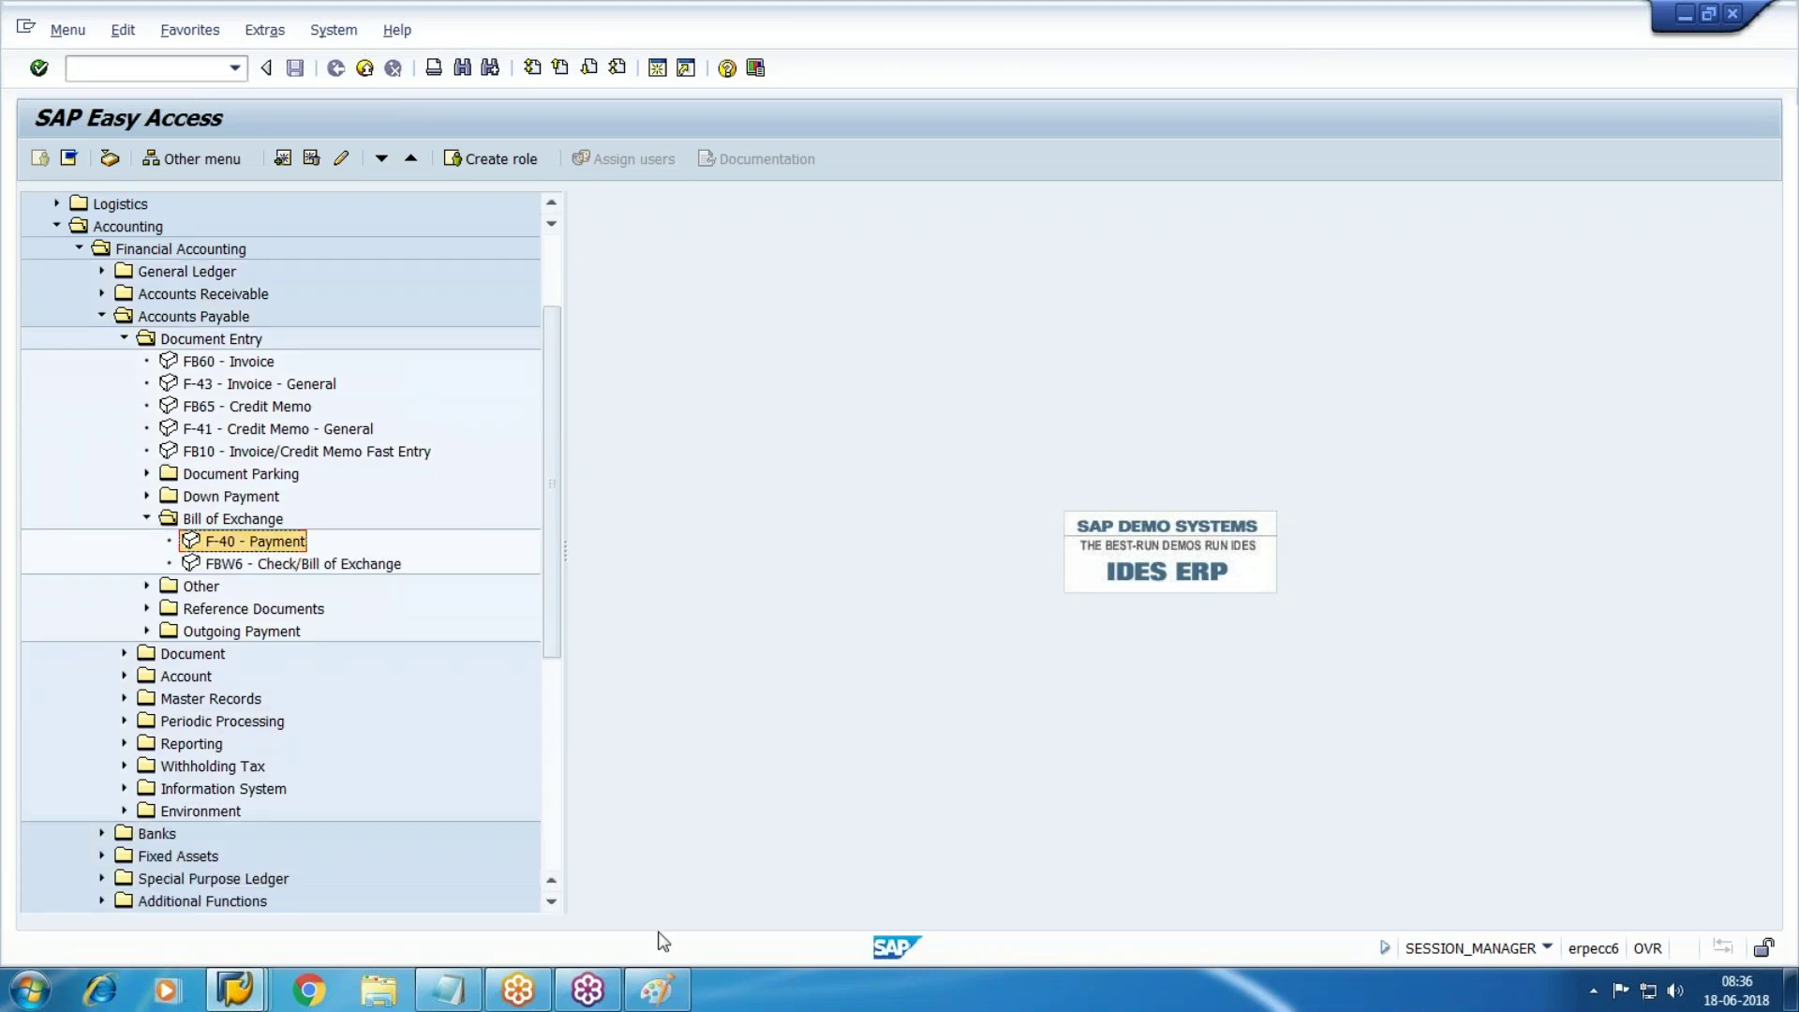
pyautogui.press('Return')
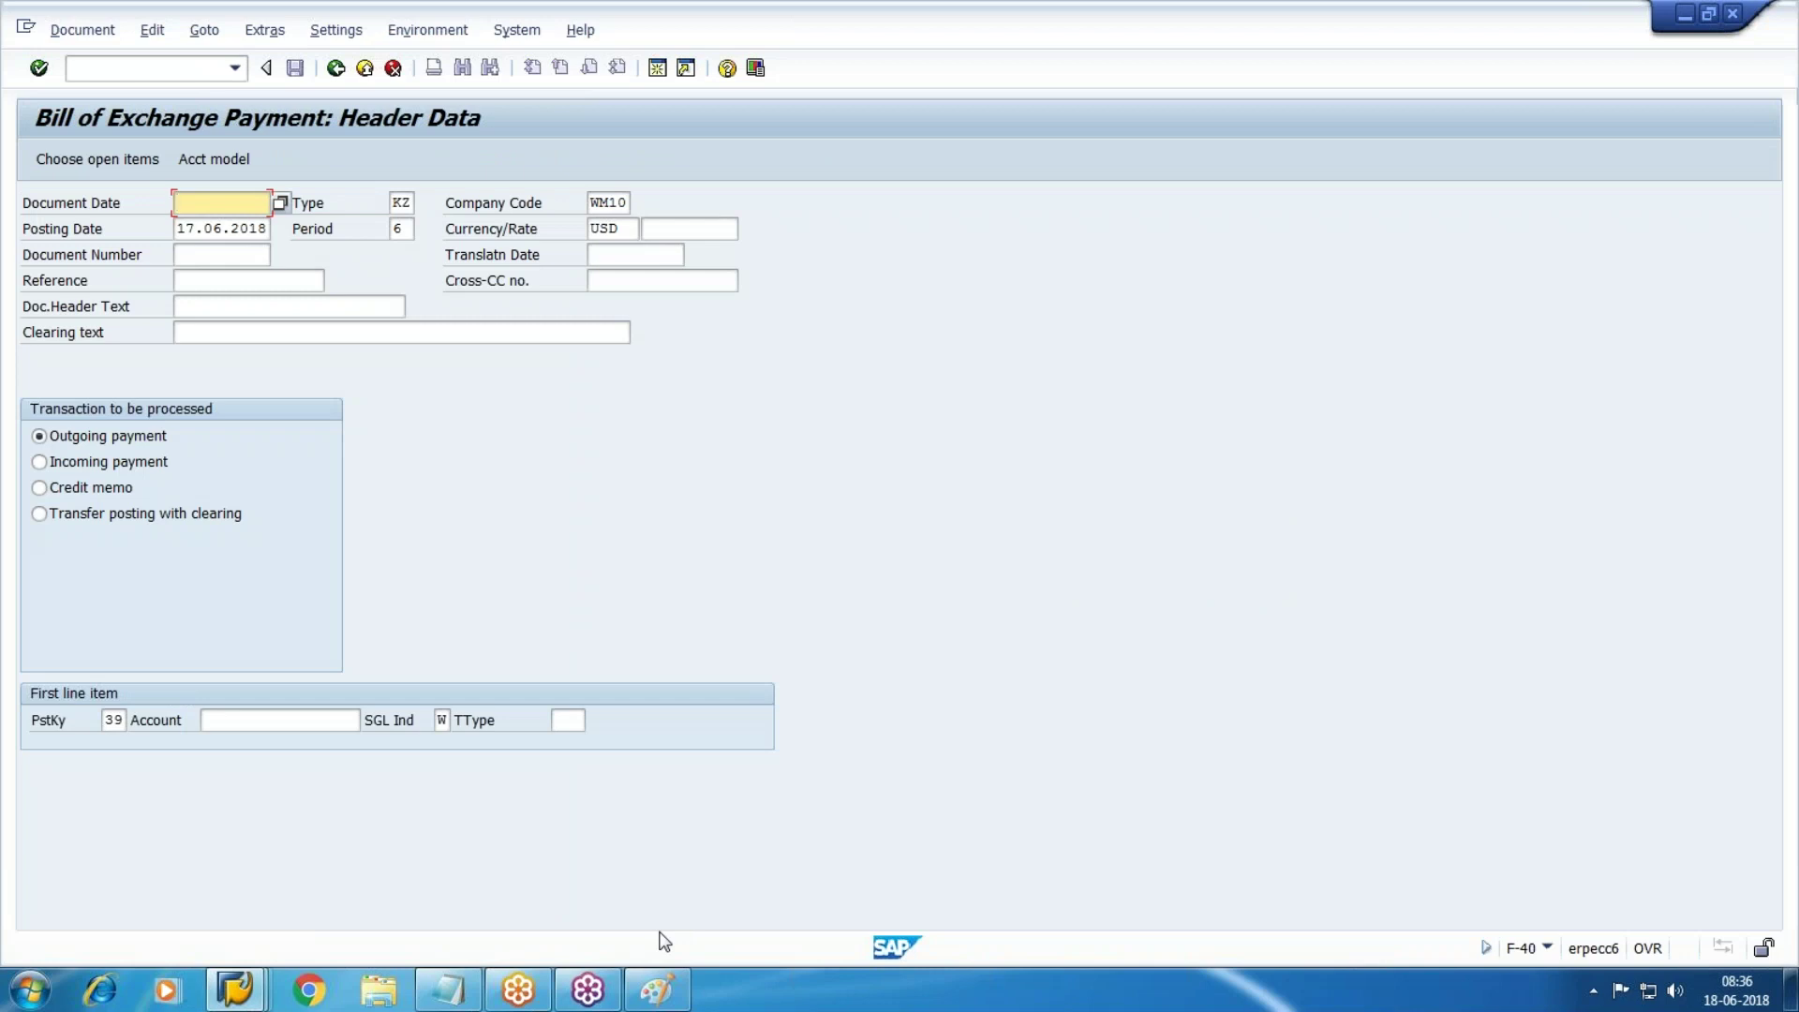
# Set the bill of exchange payment's document date to 17.06.2018 and its clearing text to "Bills Accepted"
pyautogui.press('F4')
pyautogui.doubleClick(521, 518)
pyautogui.press('Tab')
pyautogui.press('Tab')
pyautogui.press('Tab')
pyautogui.press('Tab')
pyautogui.press('Tab')
pyautogui.press('Tab')
pyautogui.press('Tab')
pyautogui.press('Tab')
pyautogui.press('Tab')
pyautogui.press('Tab')
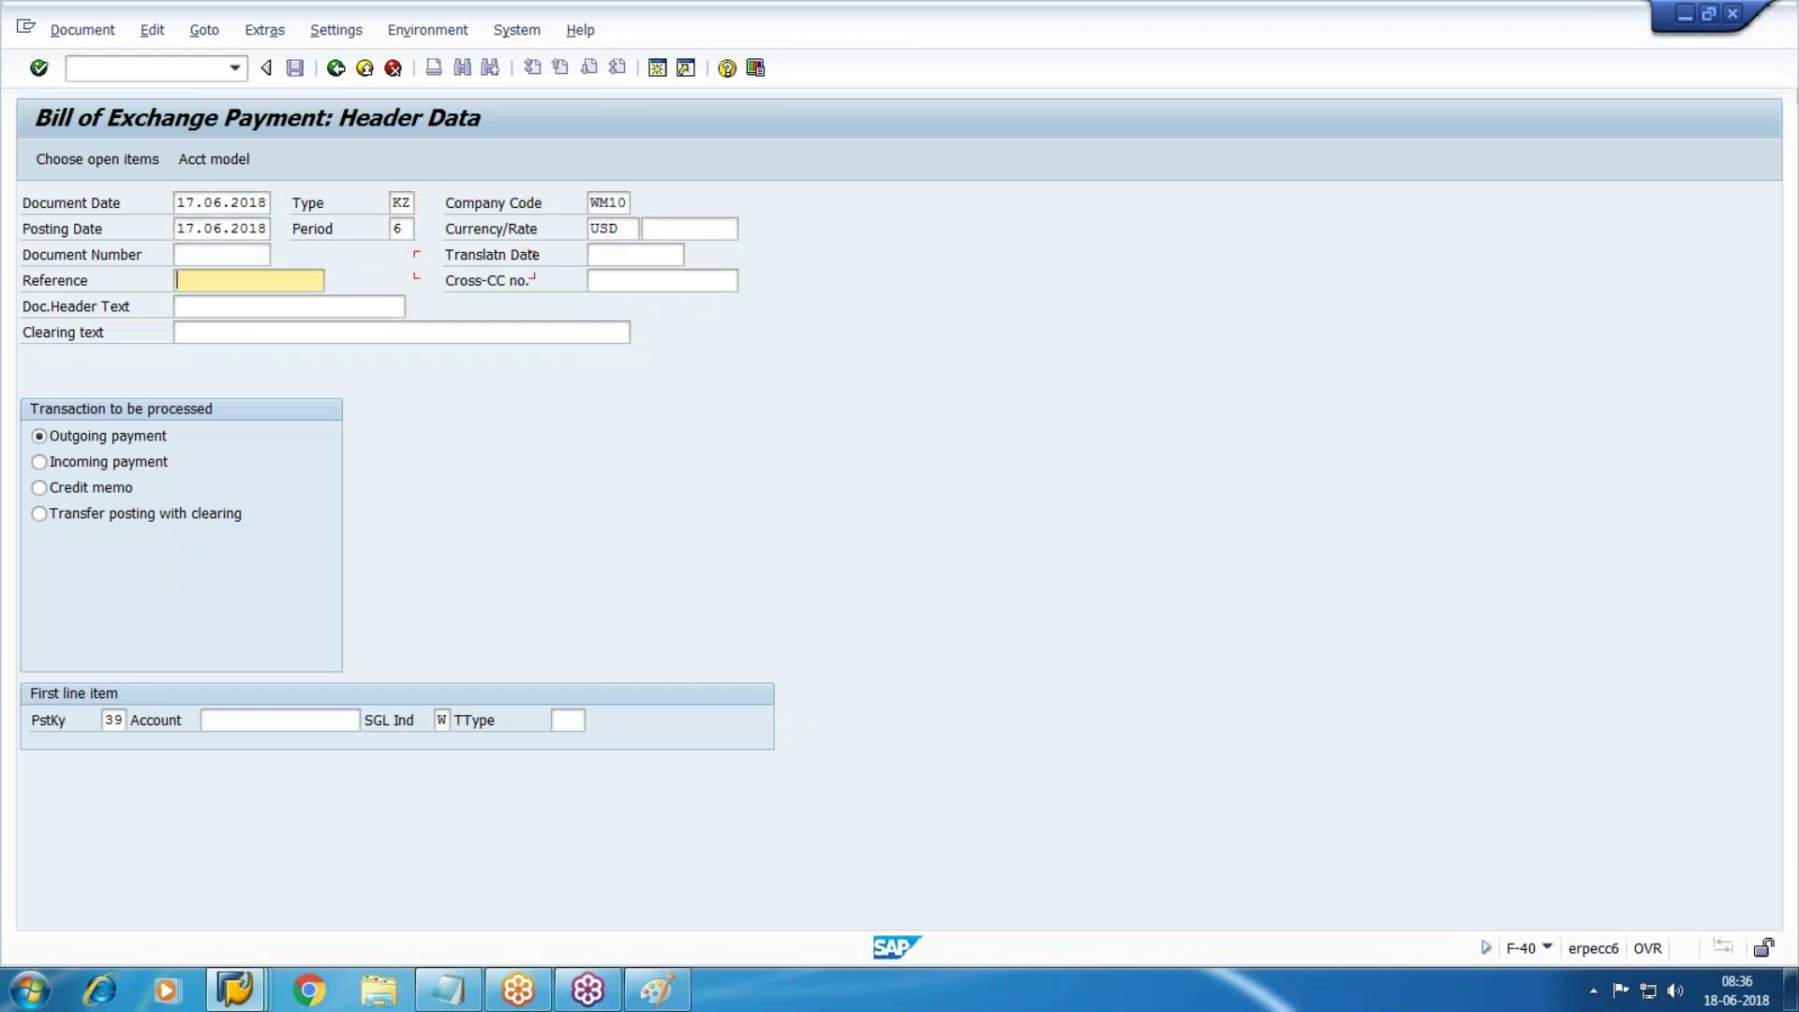
pyautogui.press('Tab')
pyautogui.write('Bil')
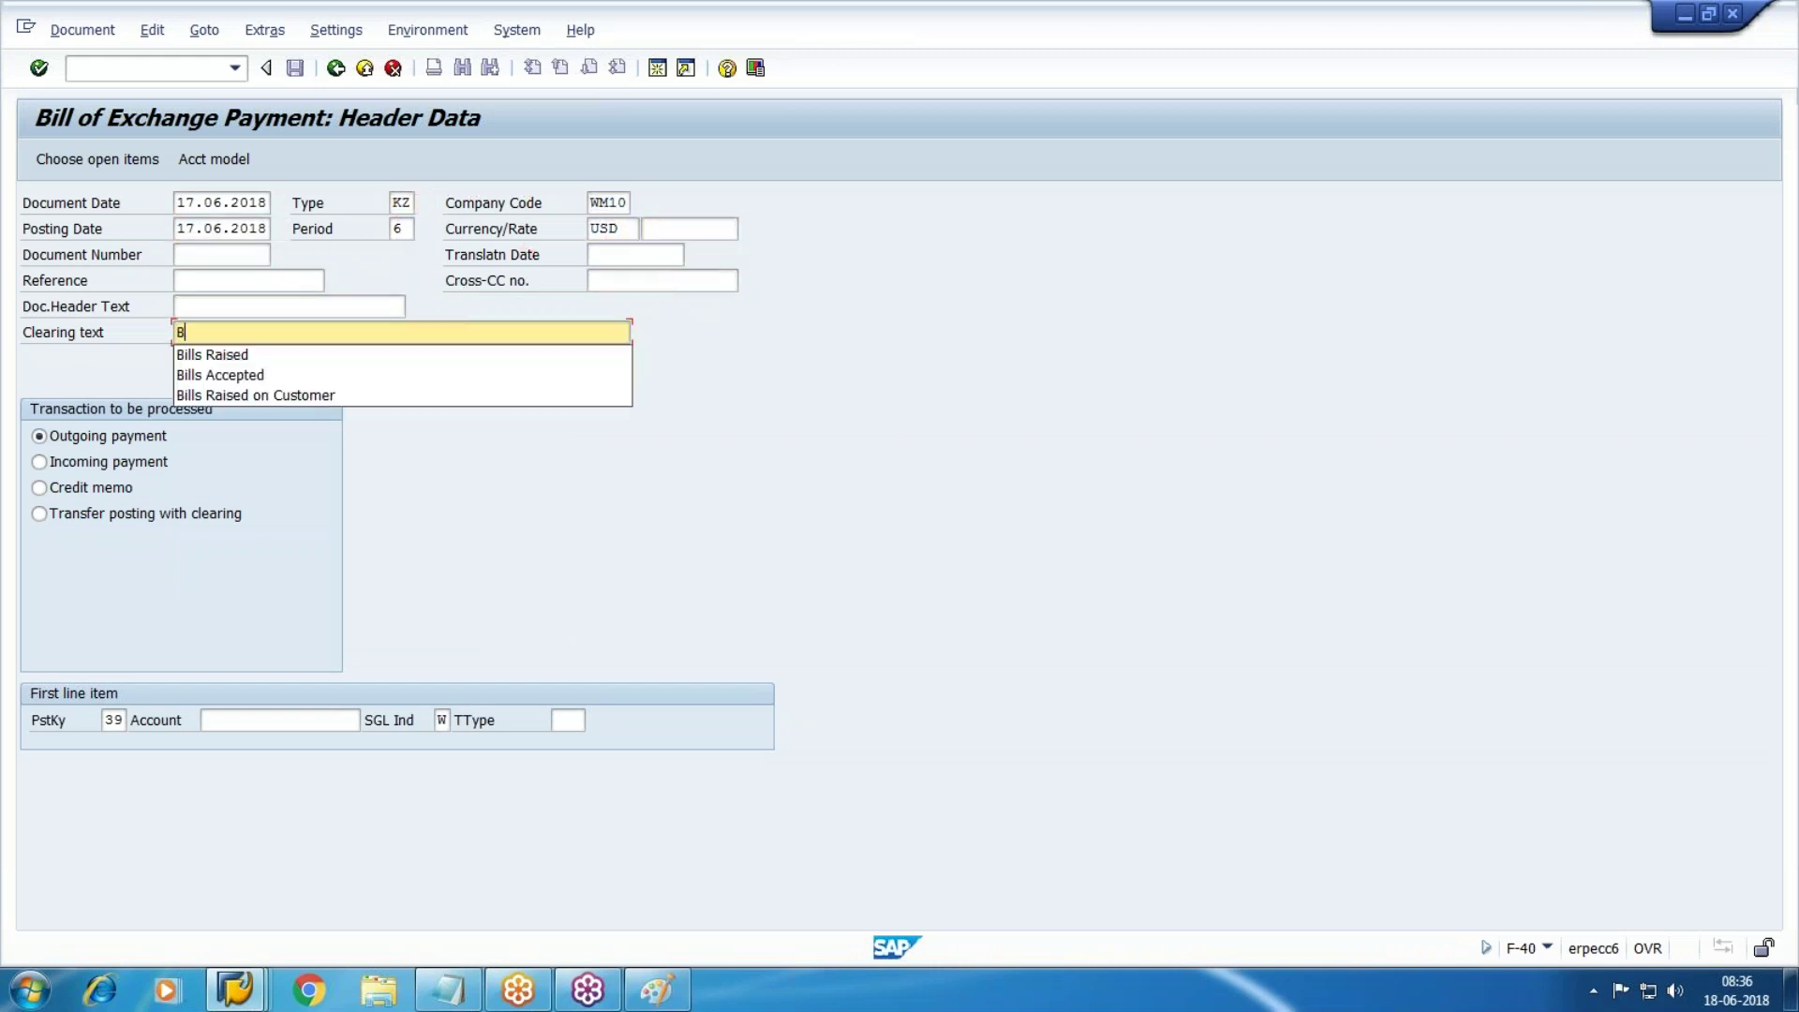
pyautogui.press('Down')
pyautogui.press('Down')
pyautogui.press('Down')
pyautogui.press('Return')
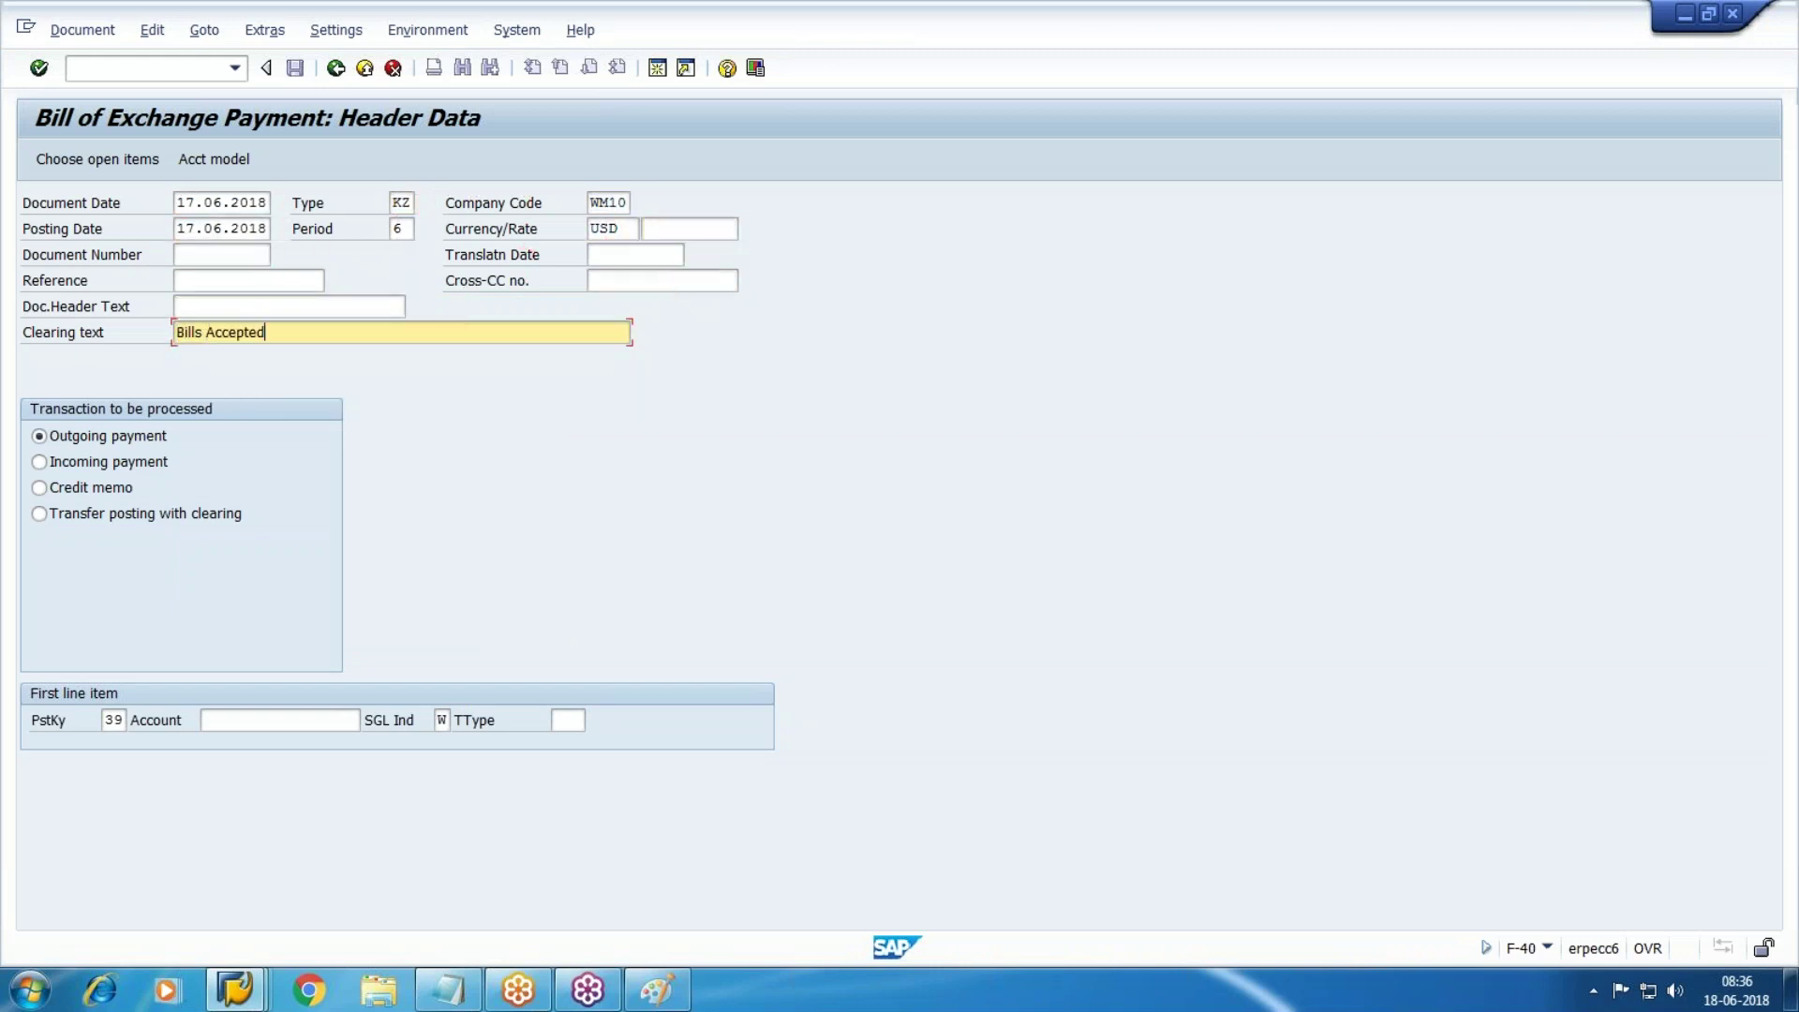
# Choose Walmart Test Vendor from company code WM10 as the first line item's account and proceed to the vendor item
pyautogui.press('Tab')
pyautogui.press('F4')
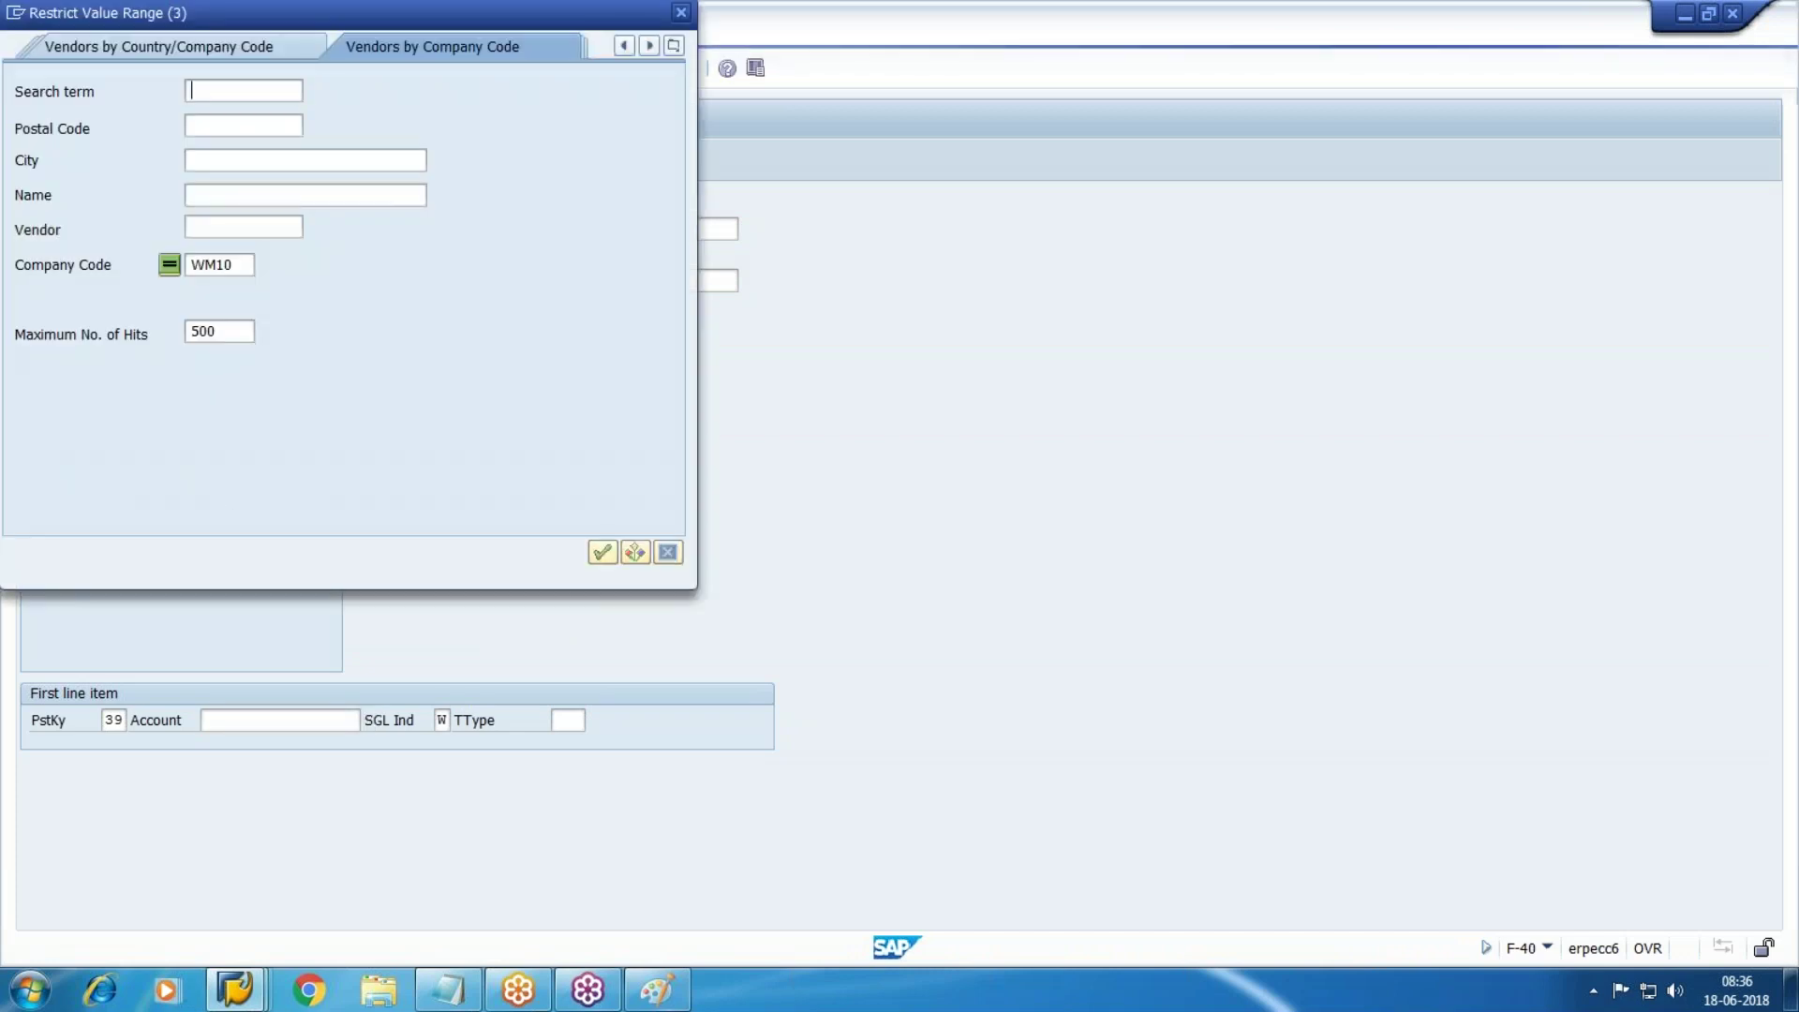
pyautogui.press('Return')
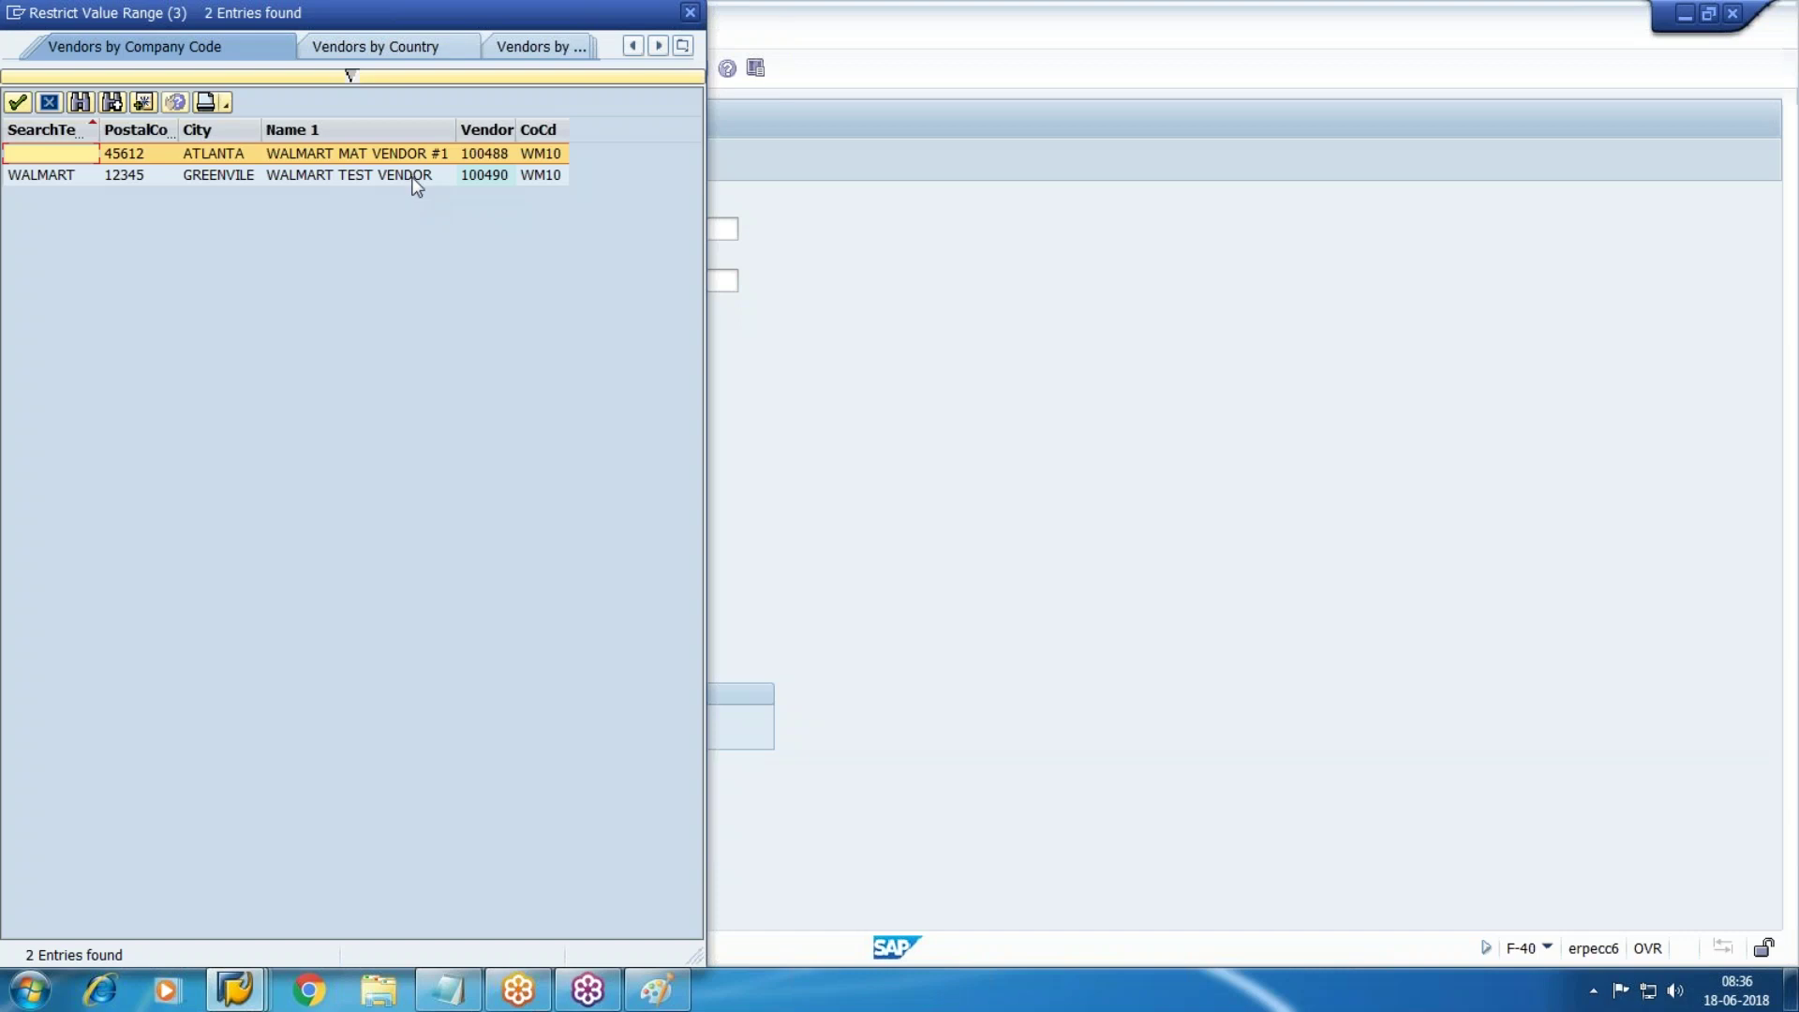
pyautogui.doubleClick(335, 178)
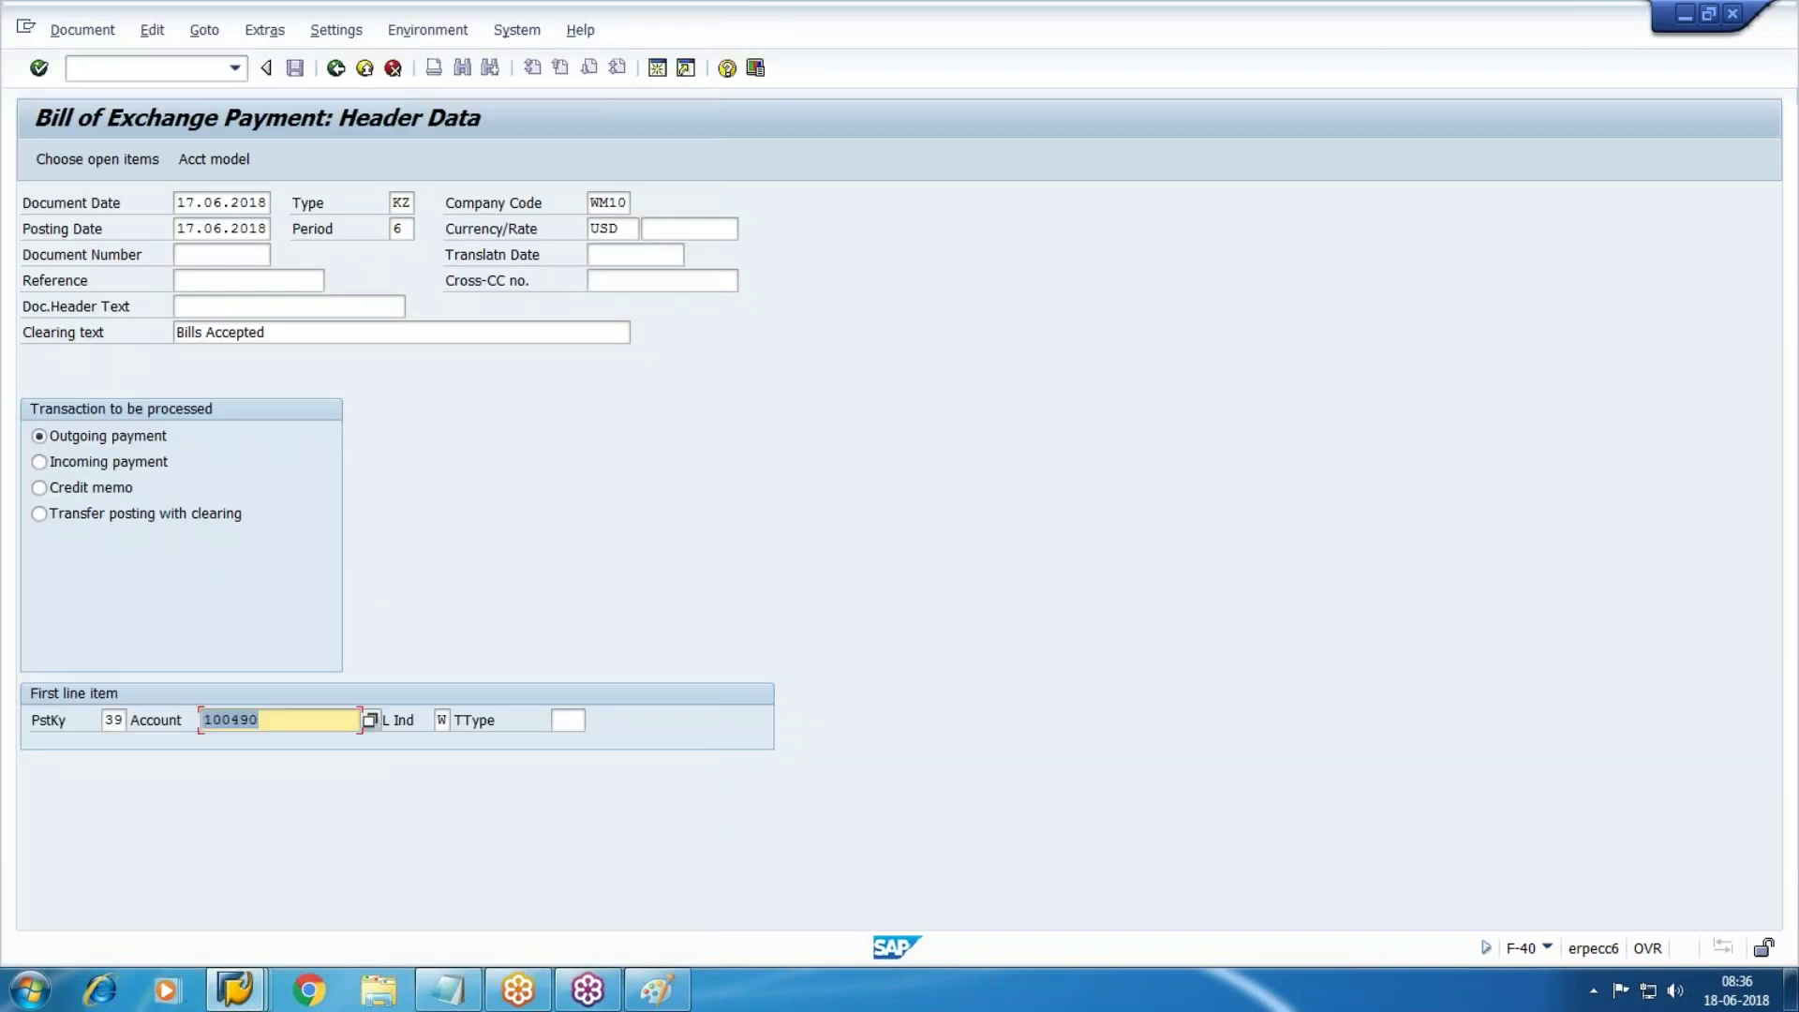
pyautogui.press('Return')
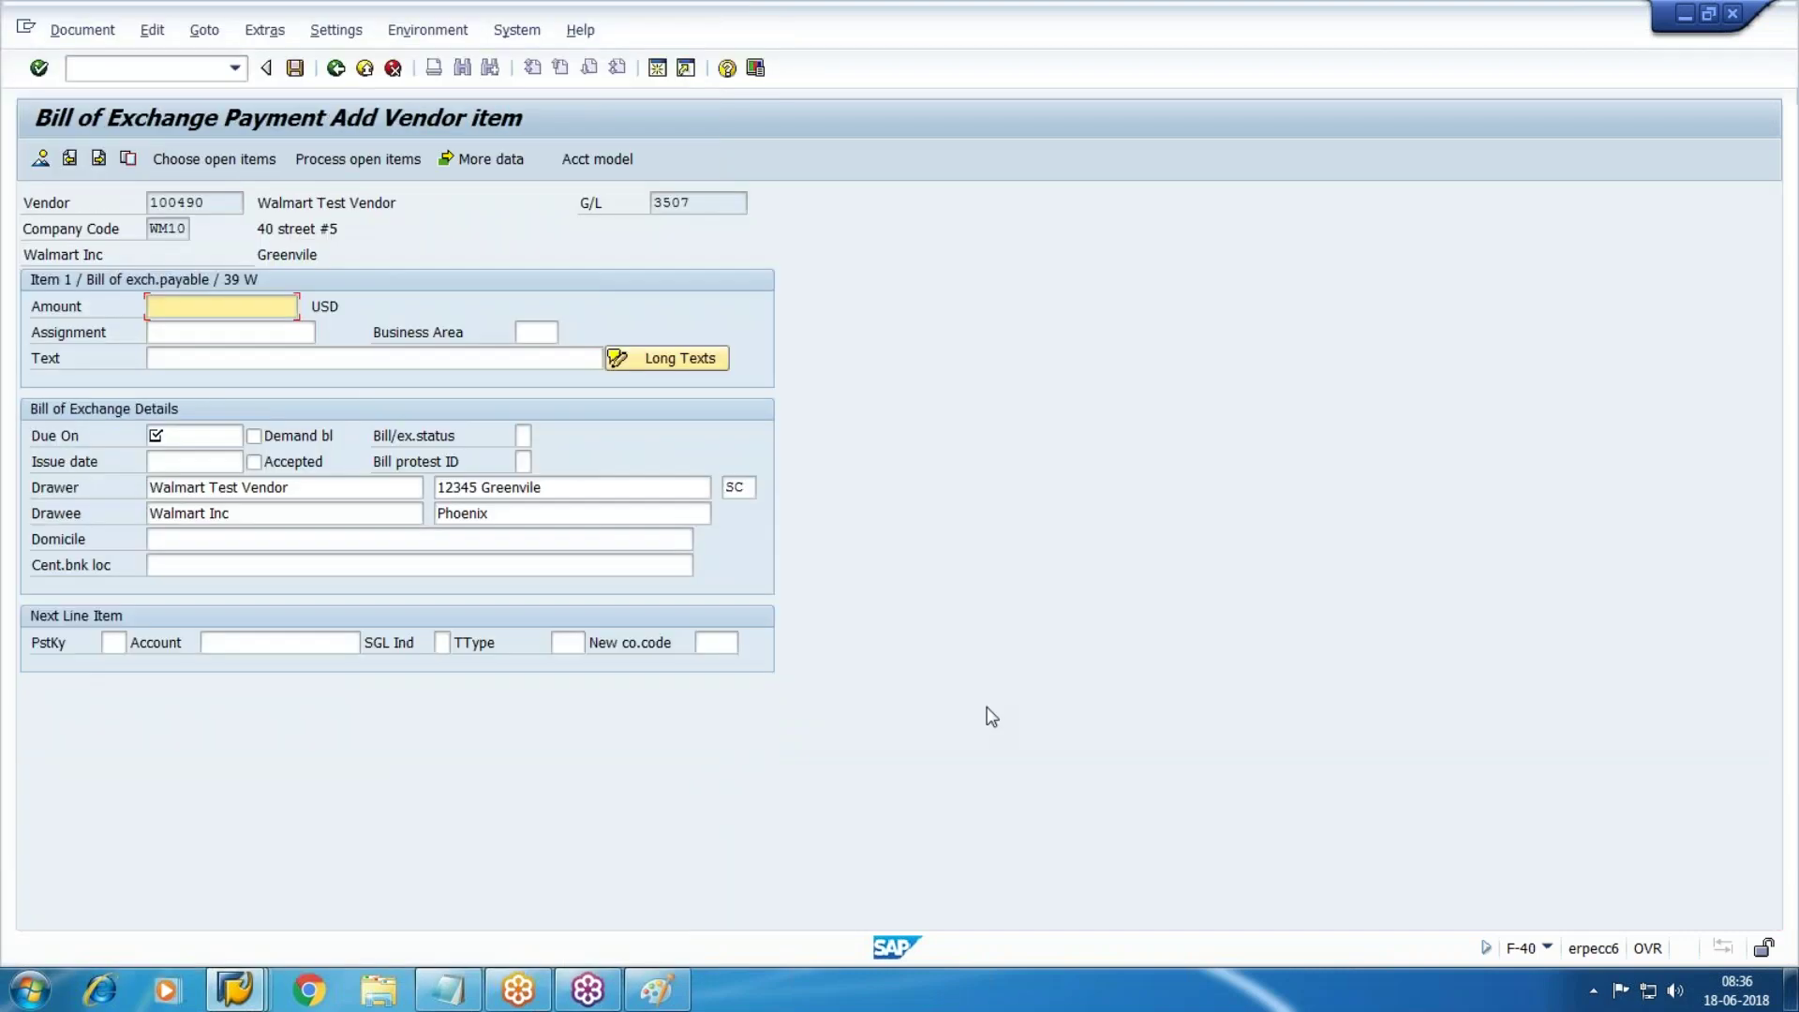
# Enter the amount 15000 and the text "Bills accepted" for the bill of exchange payable item
pyautogui.write('15000')
pyautogui.press('Tab')
pyautogui.press('Tab')
pyautogui.press('Tab')
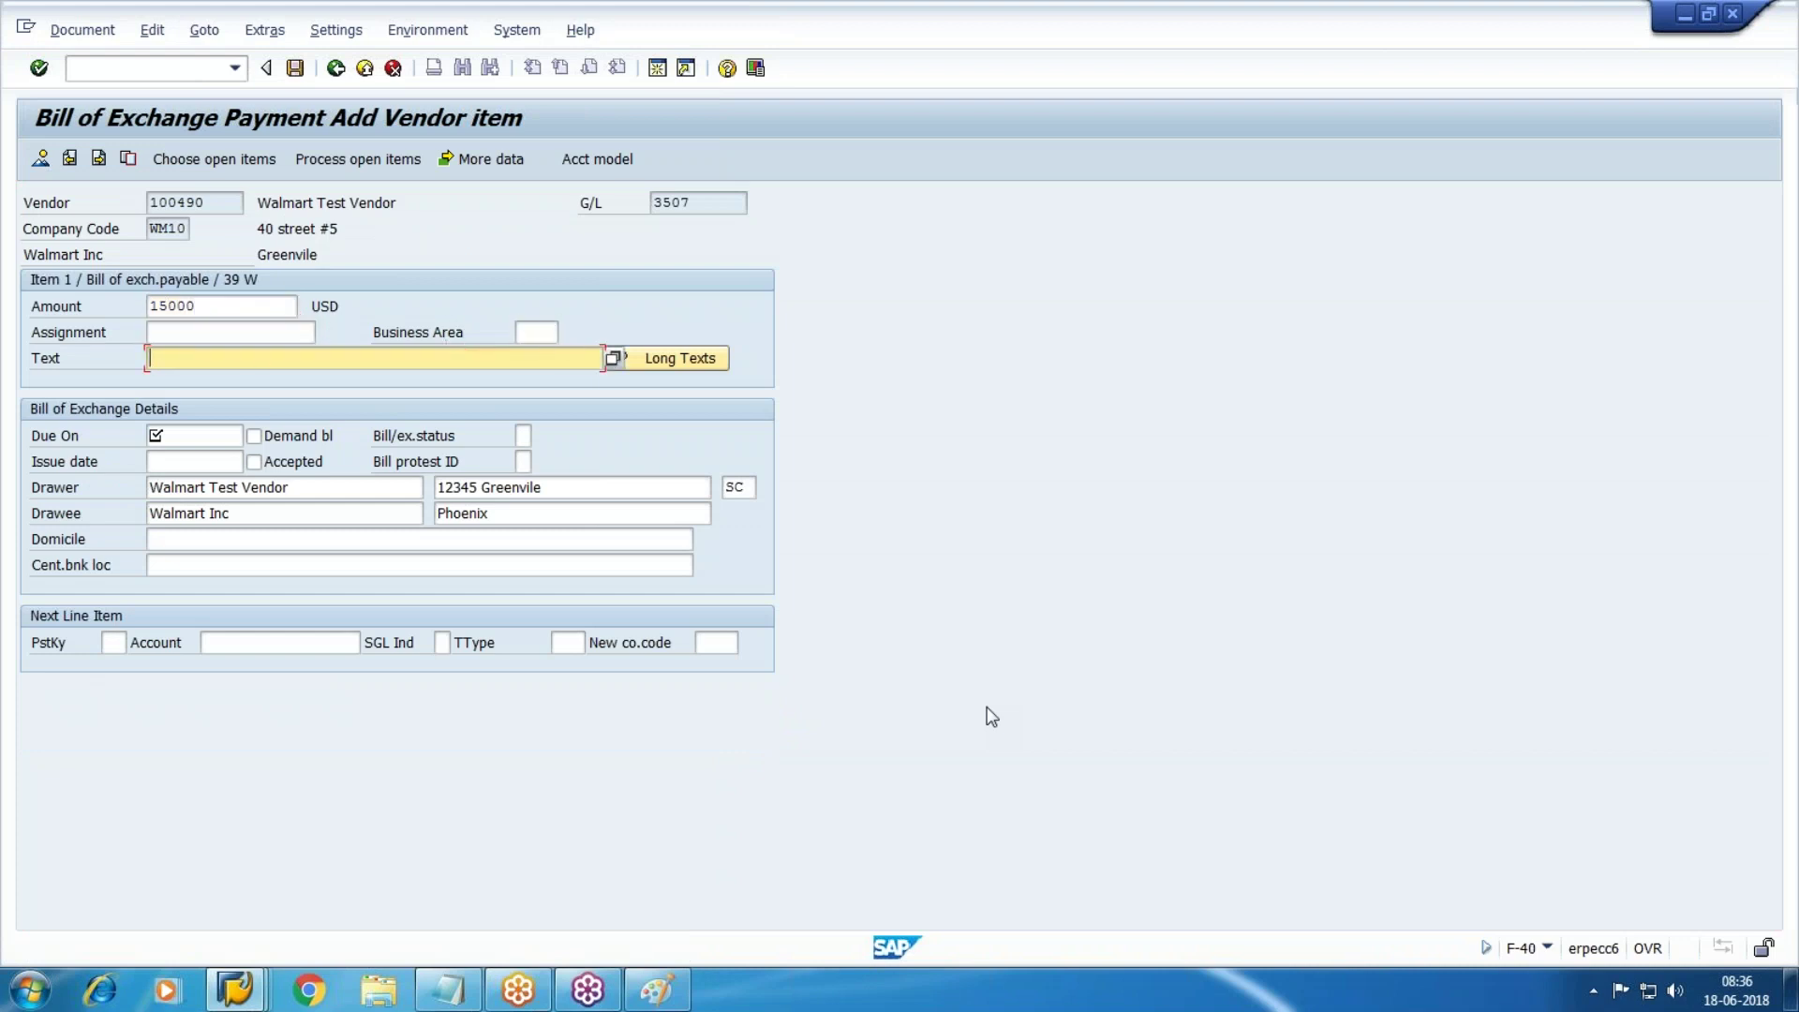
pyautogui.write('Bills ')
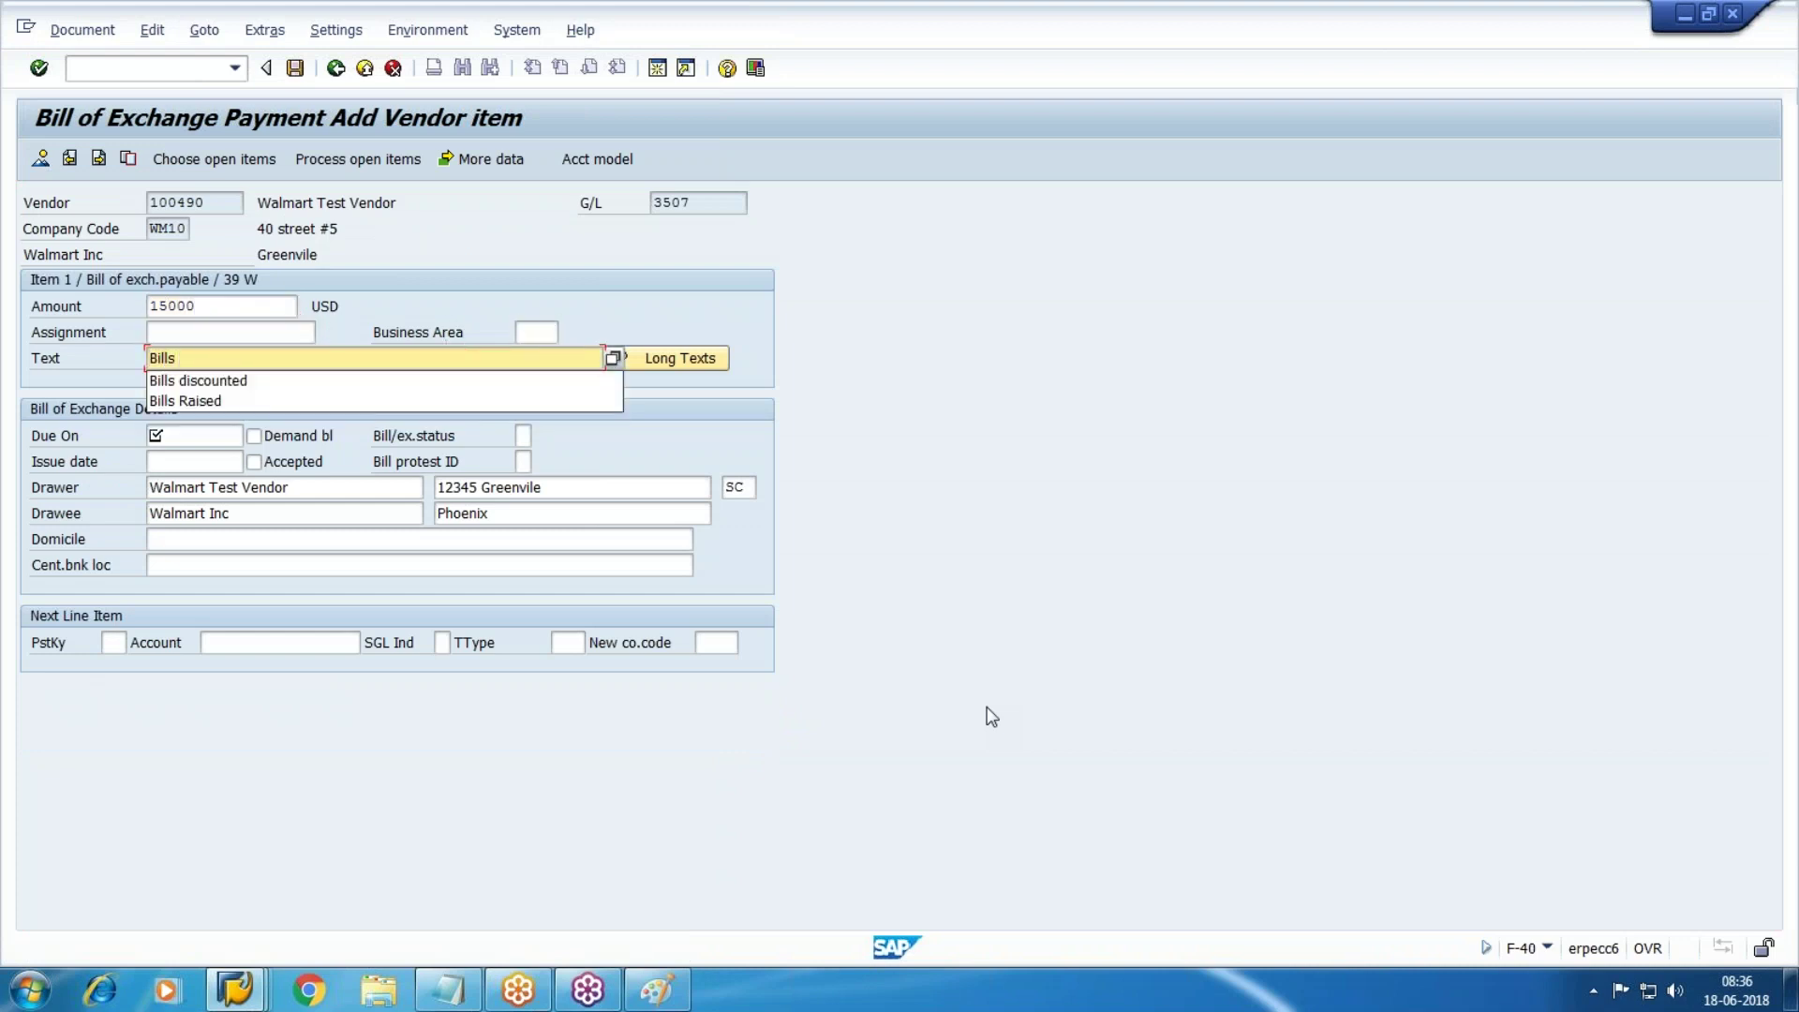
pyautogui.write('accepted')
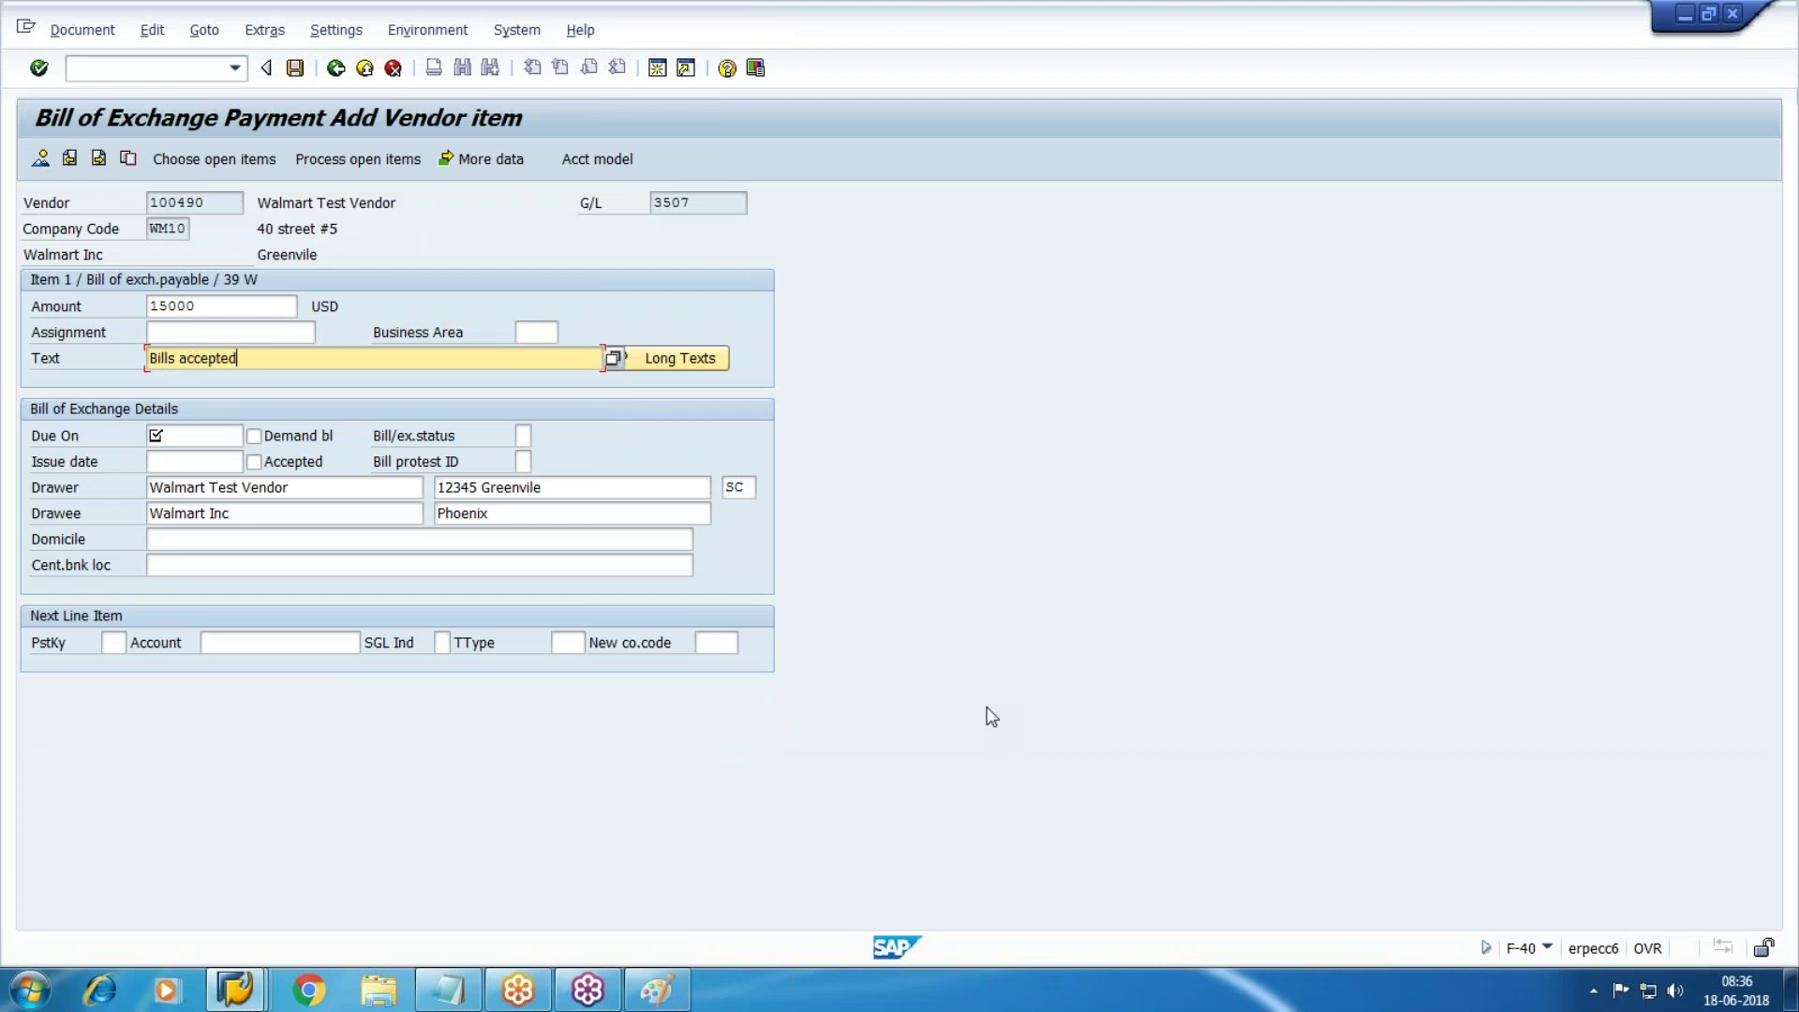
# Set the bill of exchange's due date to 25.06.2018 and its issue date to 17.06.2018
pyautogui.press('Tab')
pyautogui.write('25.06.2018')
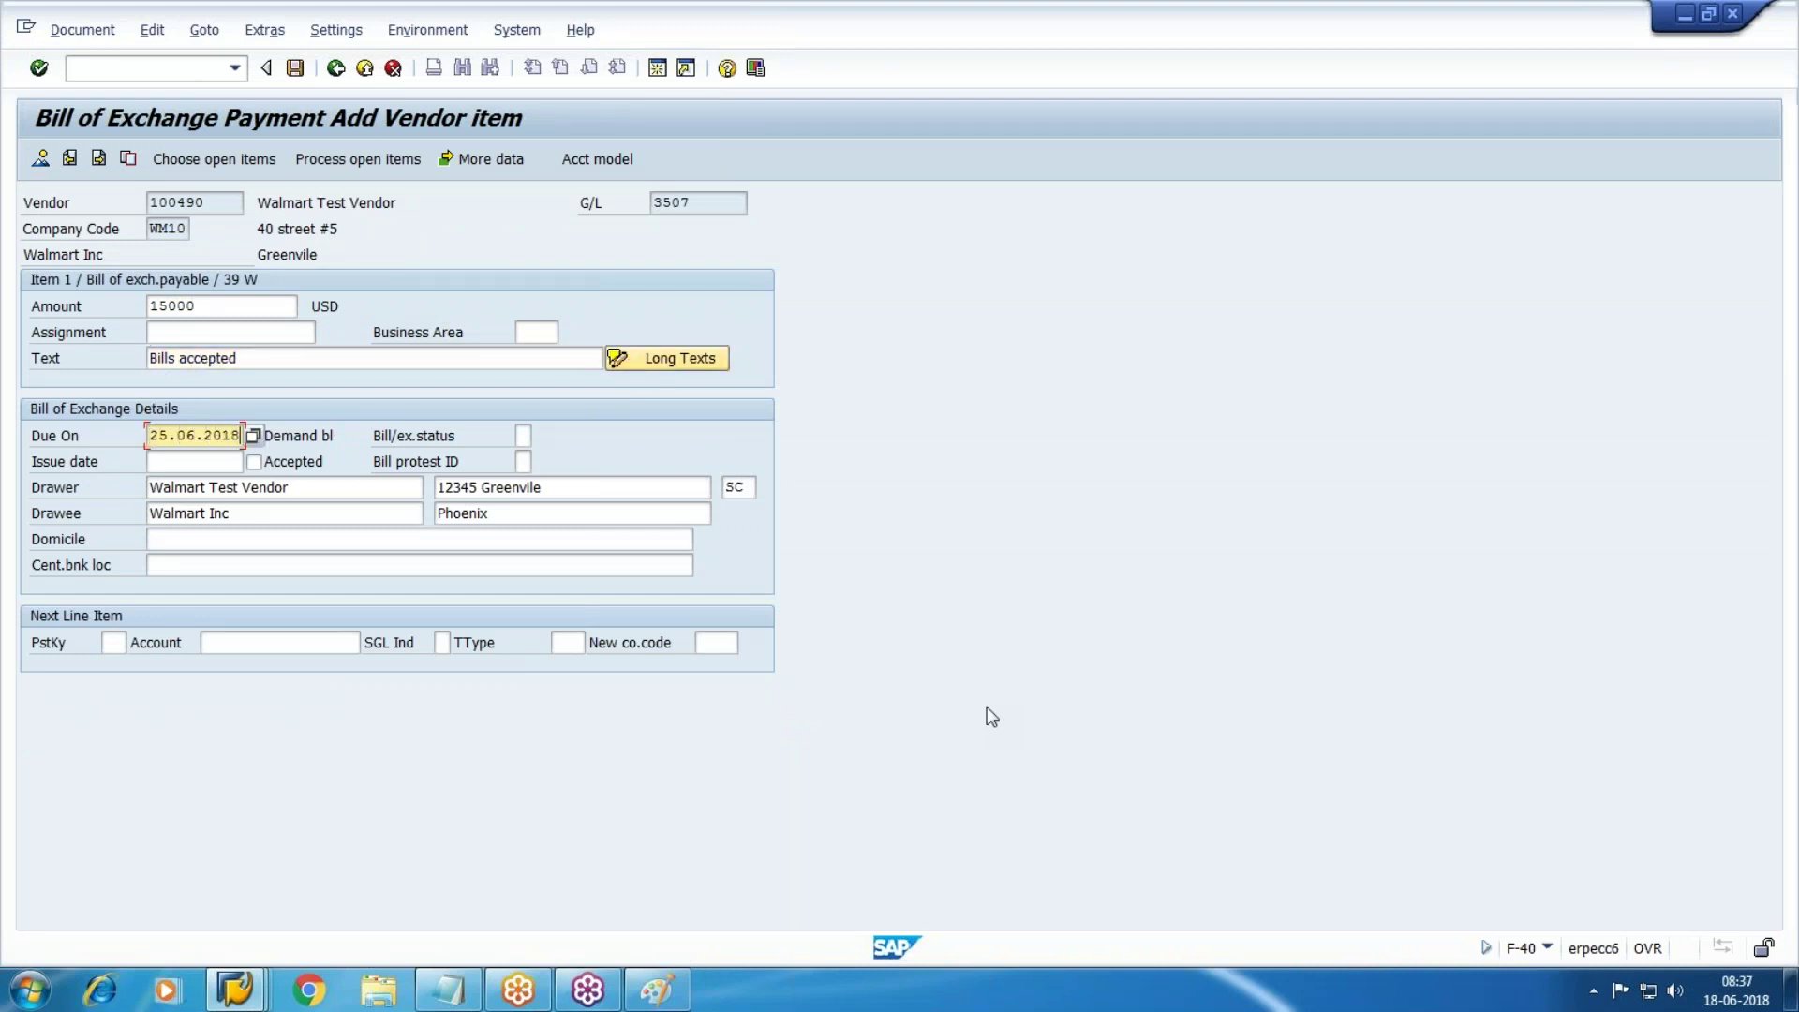
pyautogui.press('Tab')
pyautogui.press('Tab')
pyautogui.write('1')
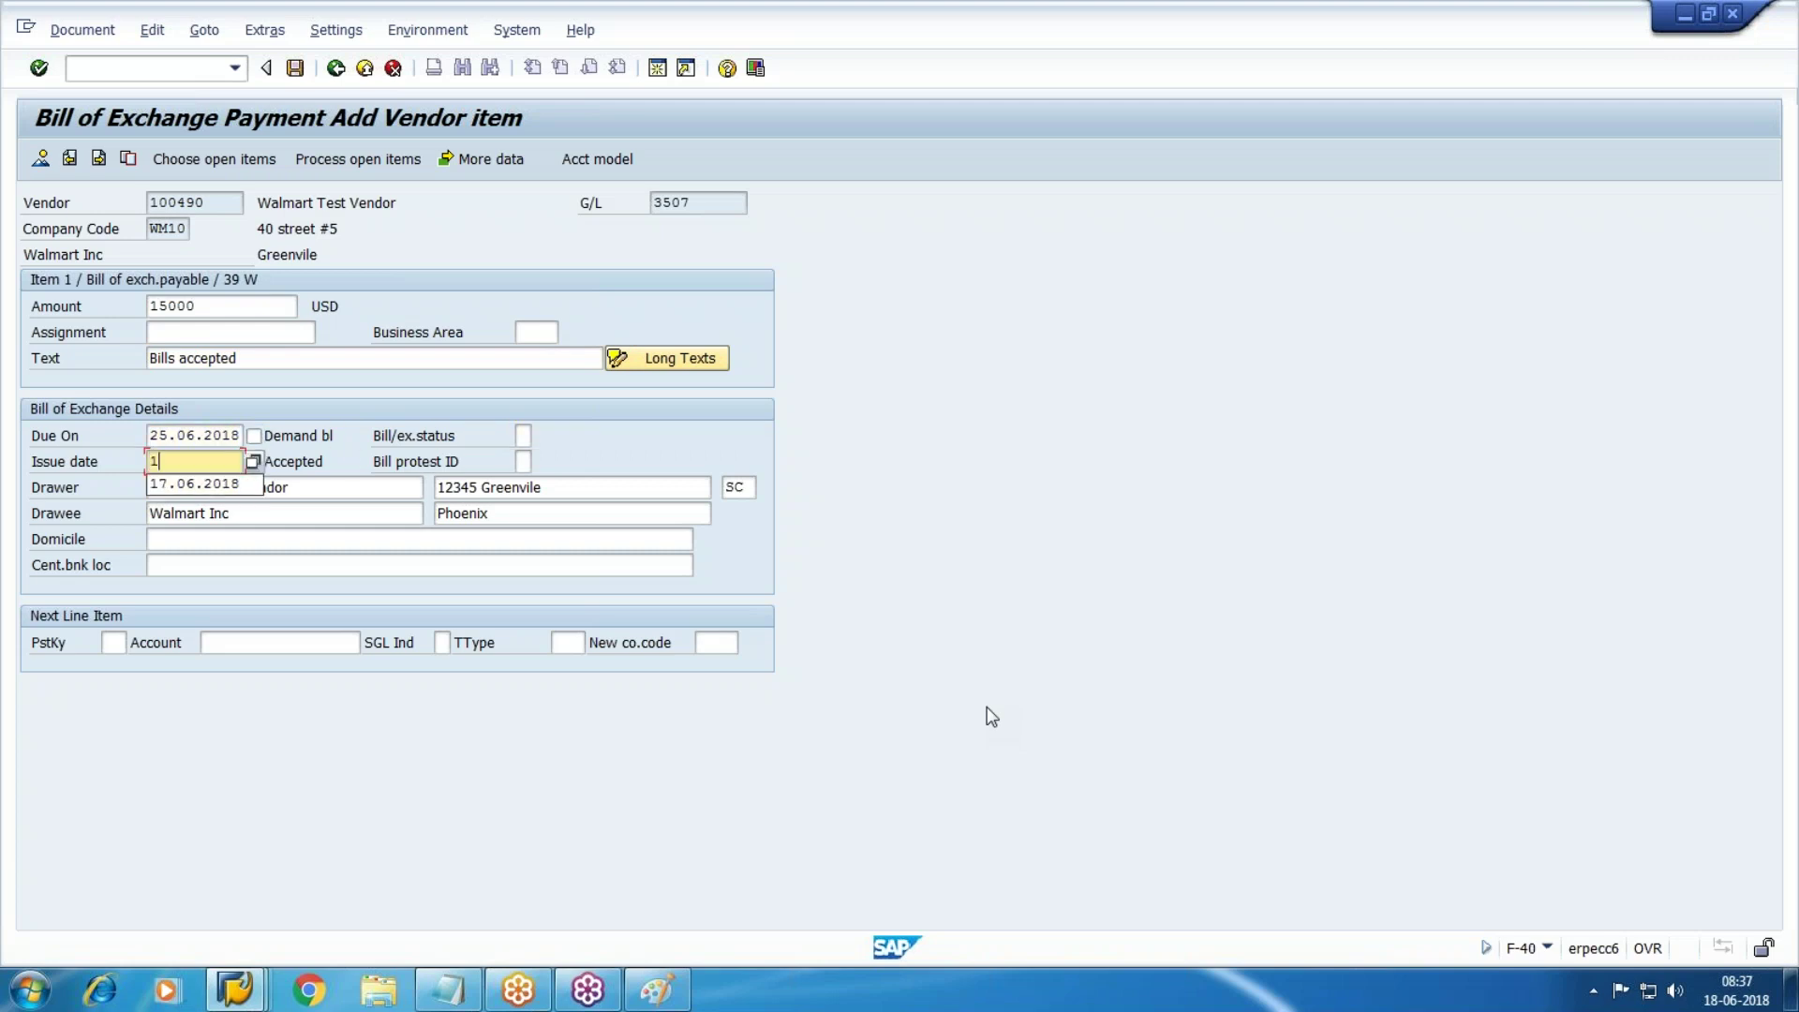
pyautogui.write('7.0')
pyautogui.press('Down')
pyautogui.press('Return')
pyautogui.press('Tab')
pyautogui.press('Tab')
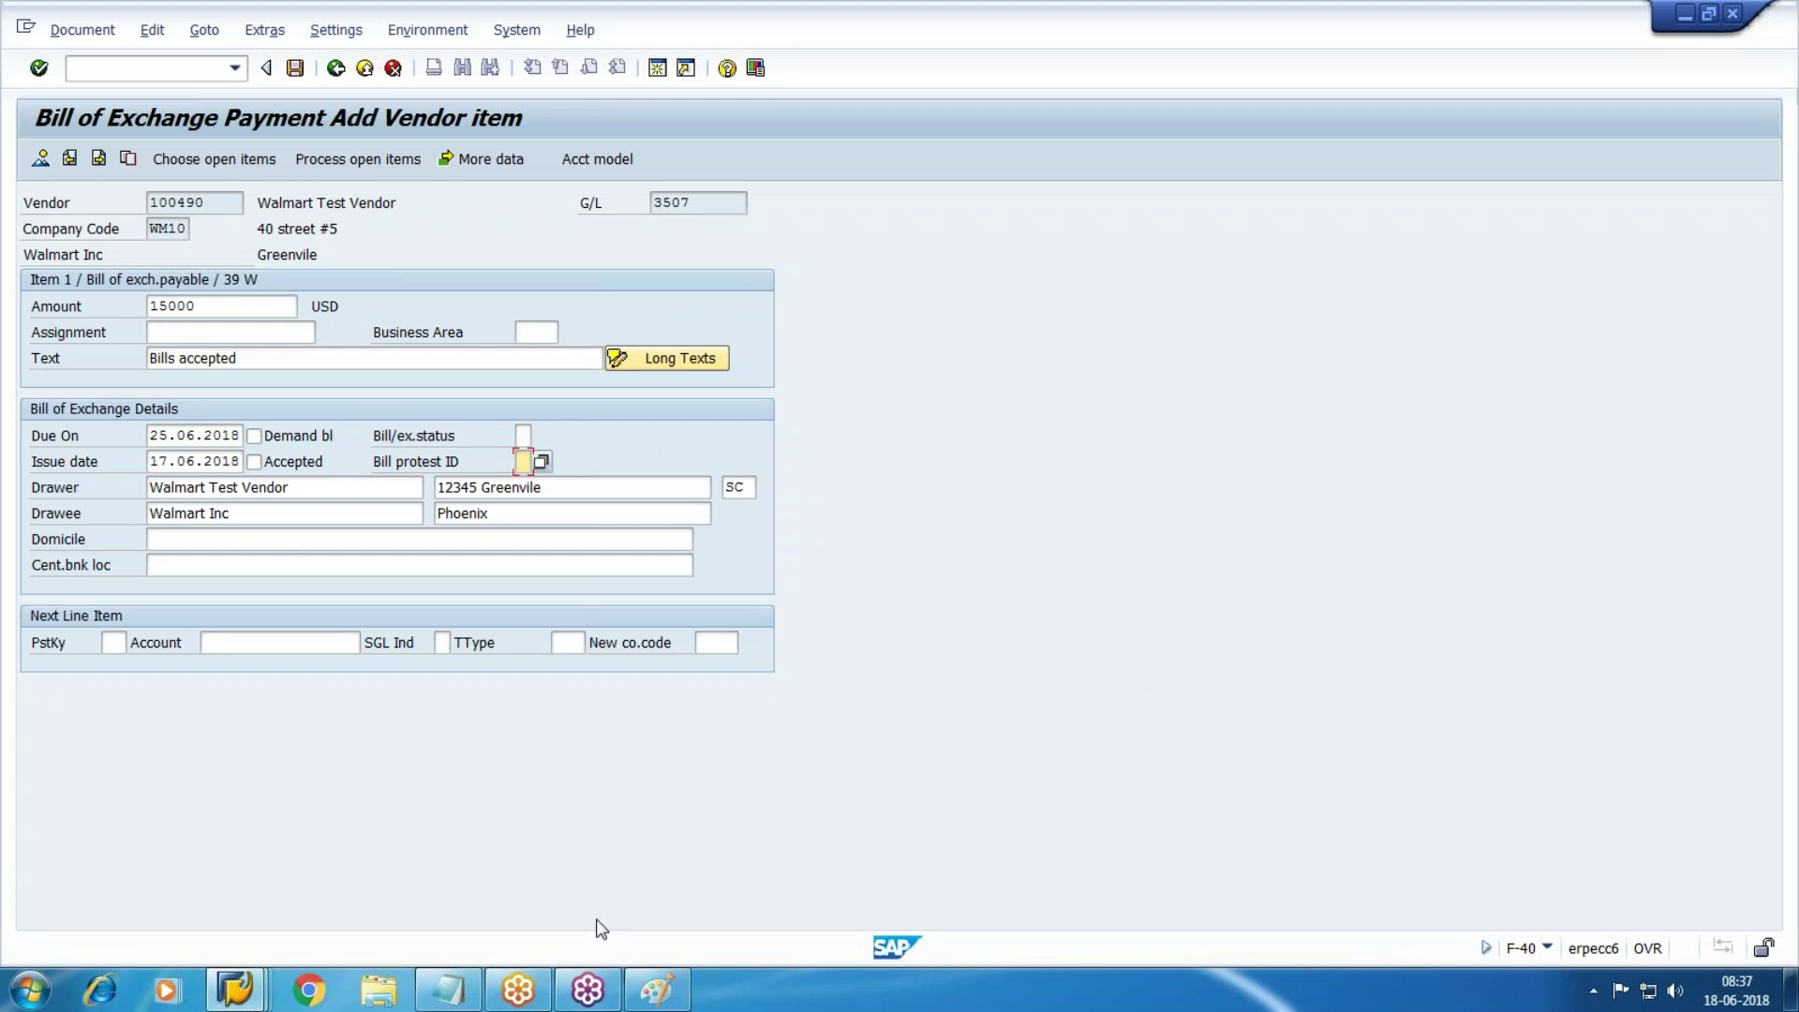
# Assign Walmart Test Vendor's open invoice to the bill of exchange payment and post the document
pyautogui.click(96, 30)
pyautogui.click(141, 146)
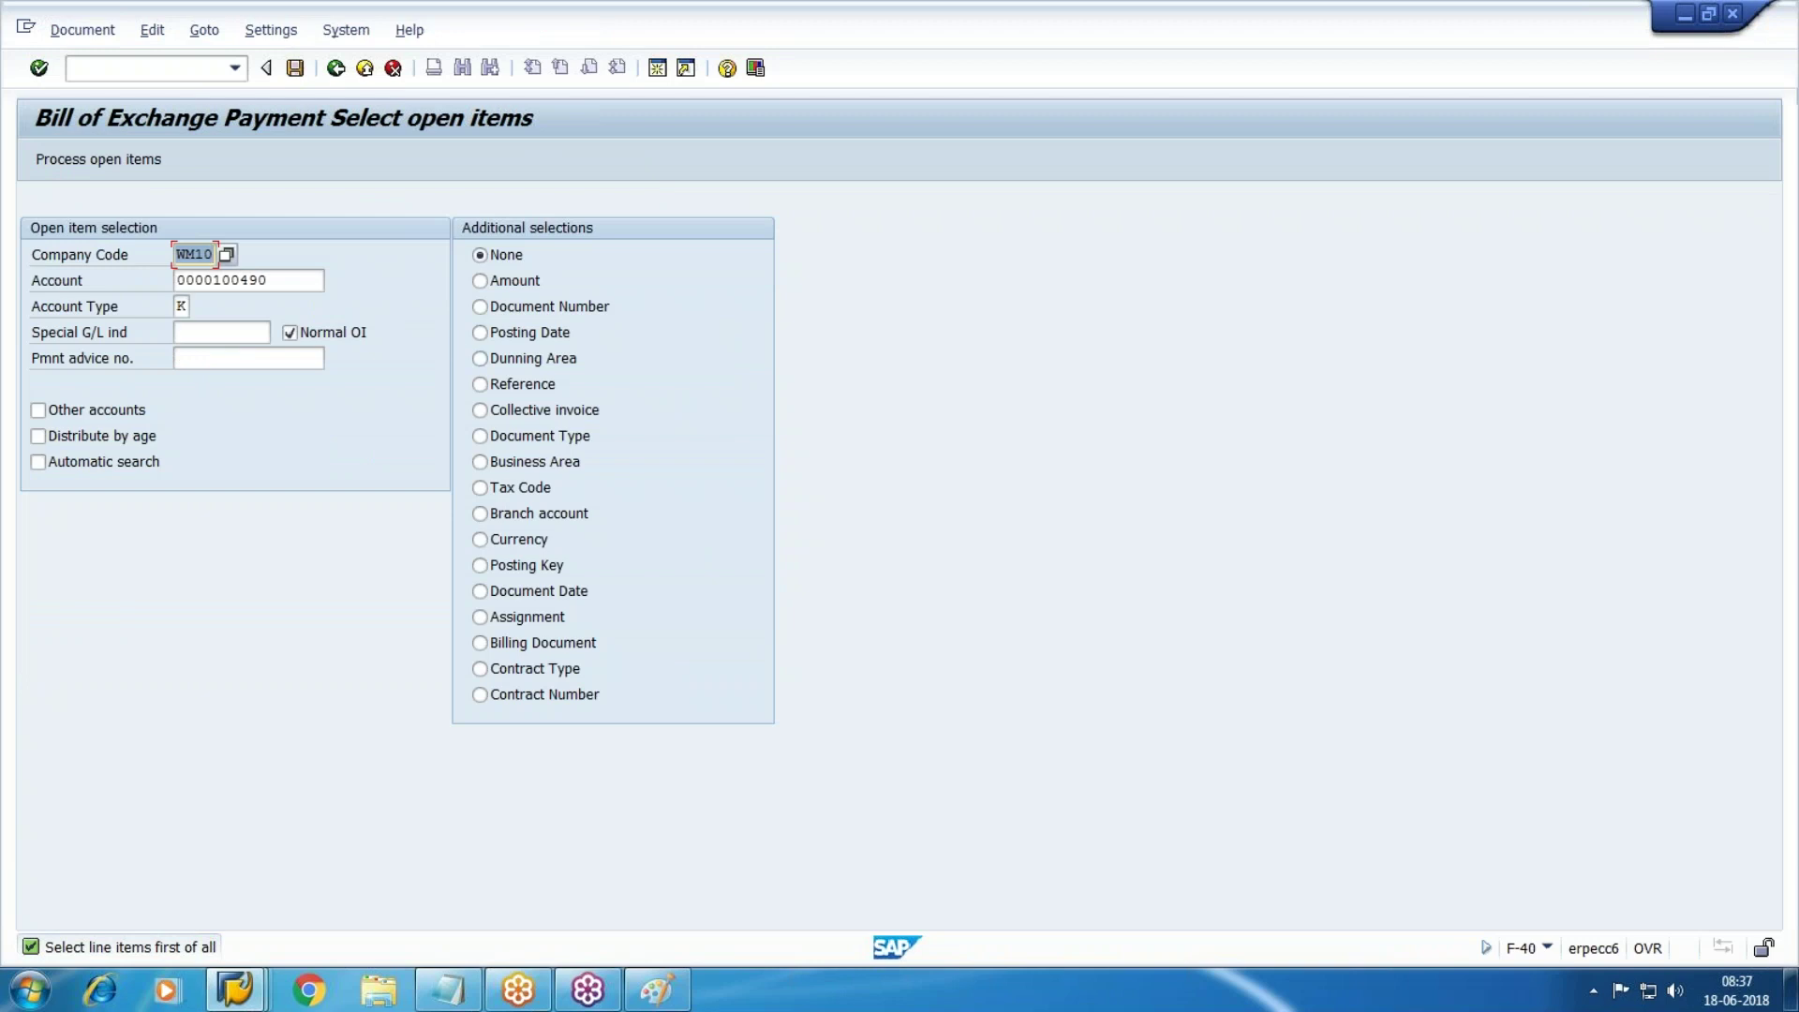
pyautogui.click(98, 159)
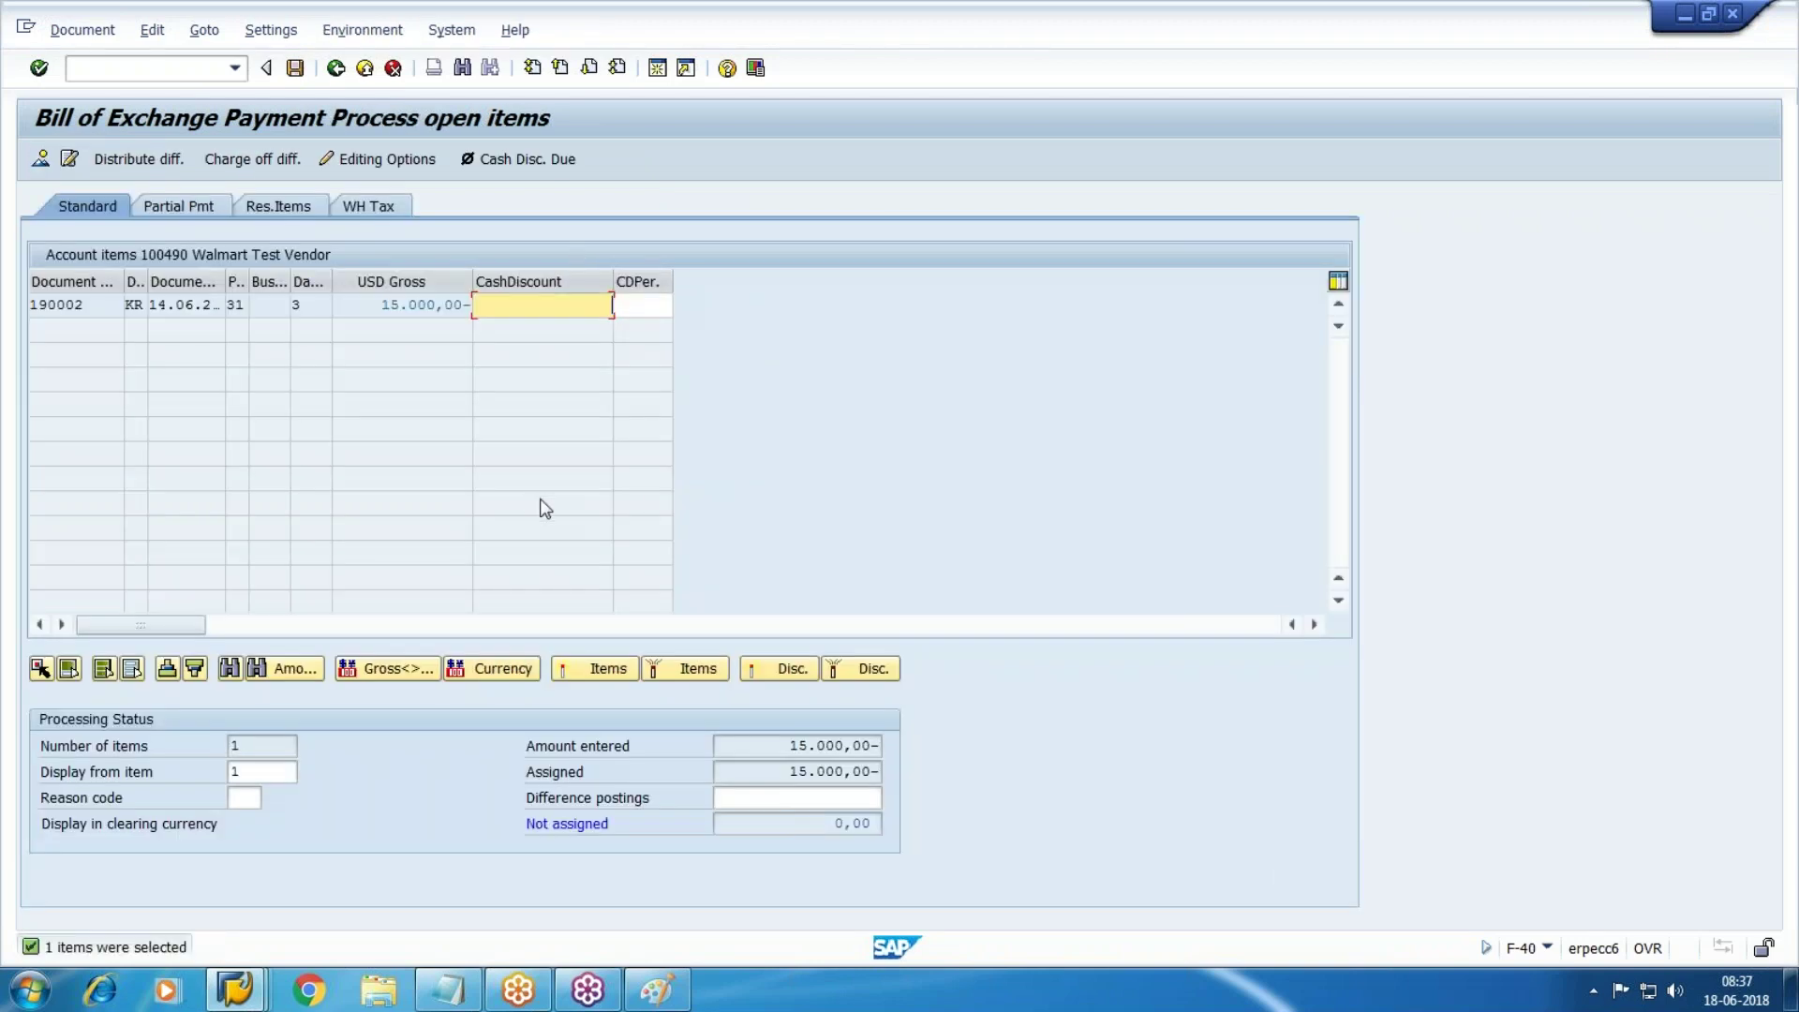
pyautogui.click(295, 67)
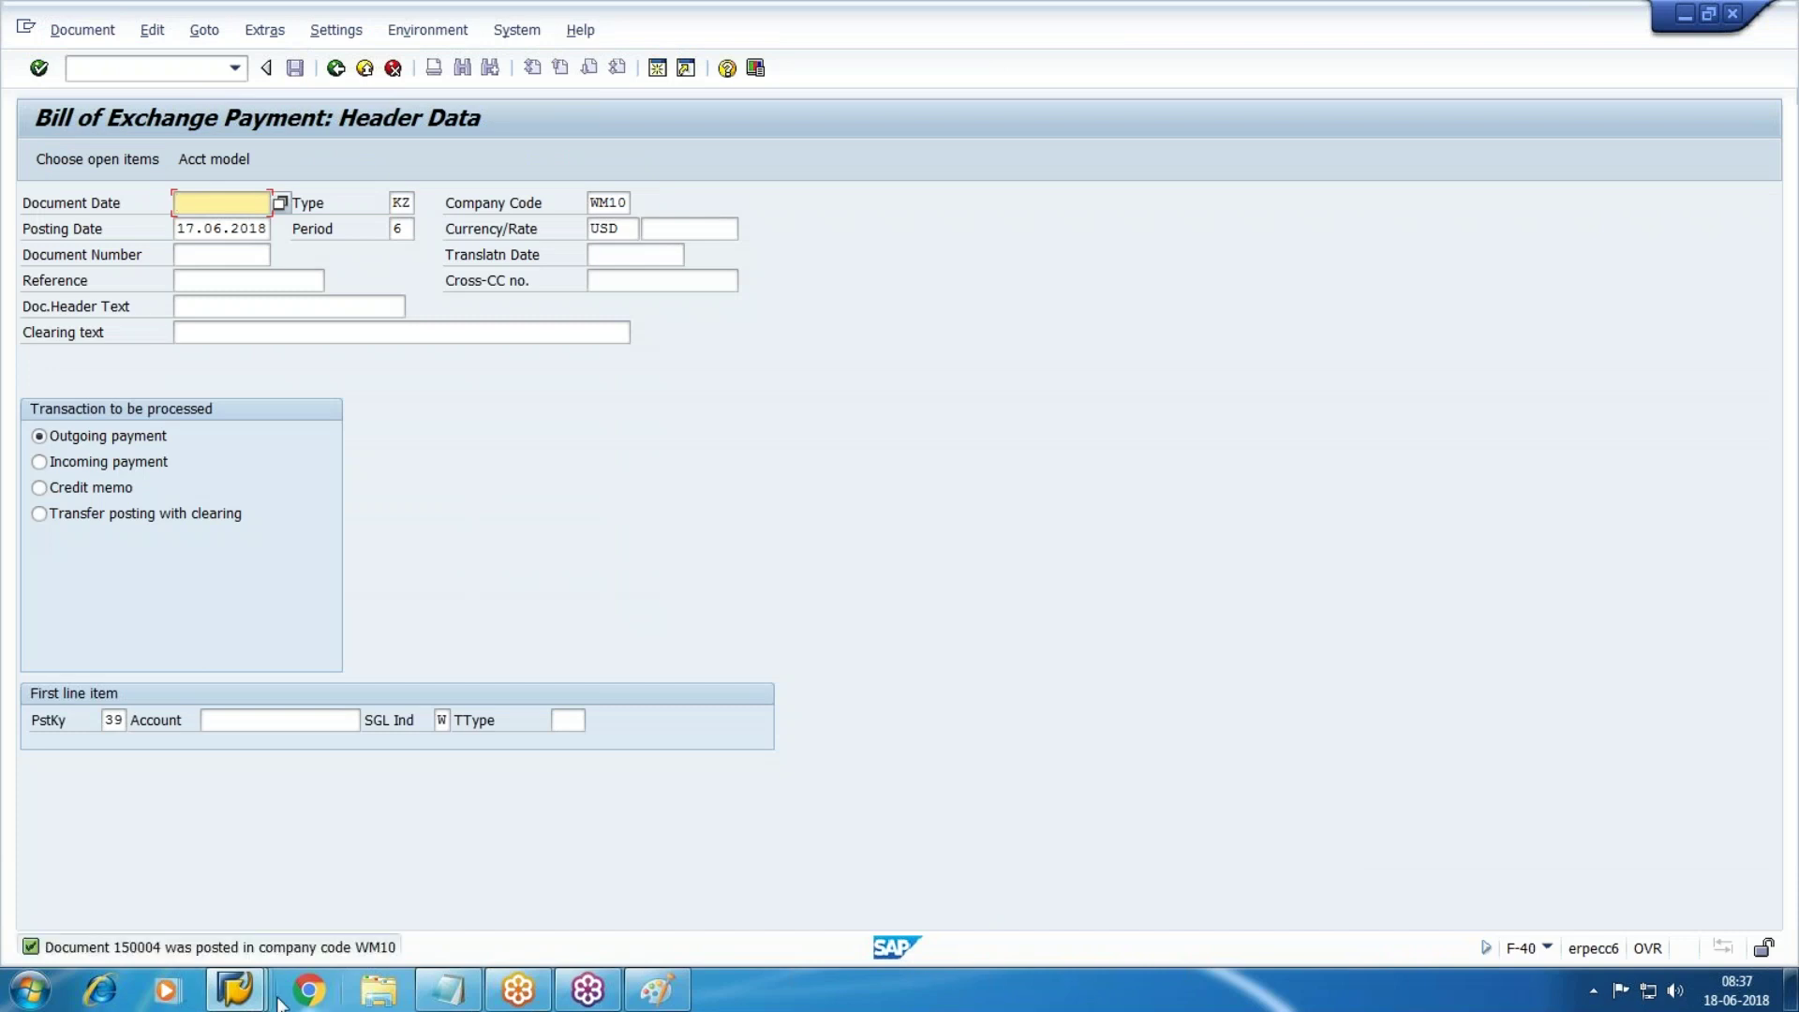
# In the G/L Account Line Item Display session, refresh the open items list of account 3503 (Accounts Payable)
pyautogui.moveTo(264, 991)
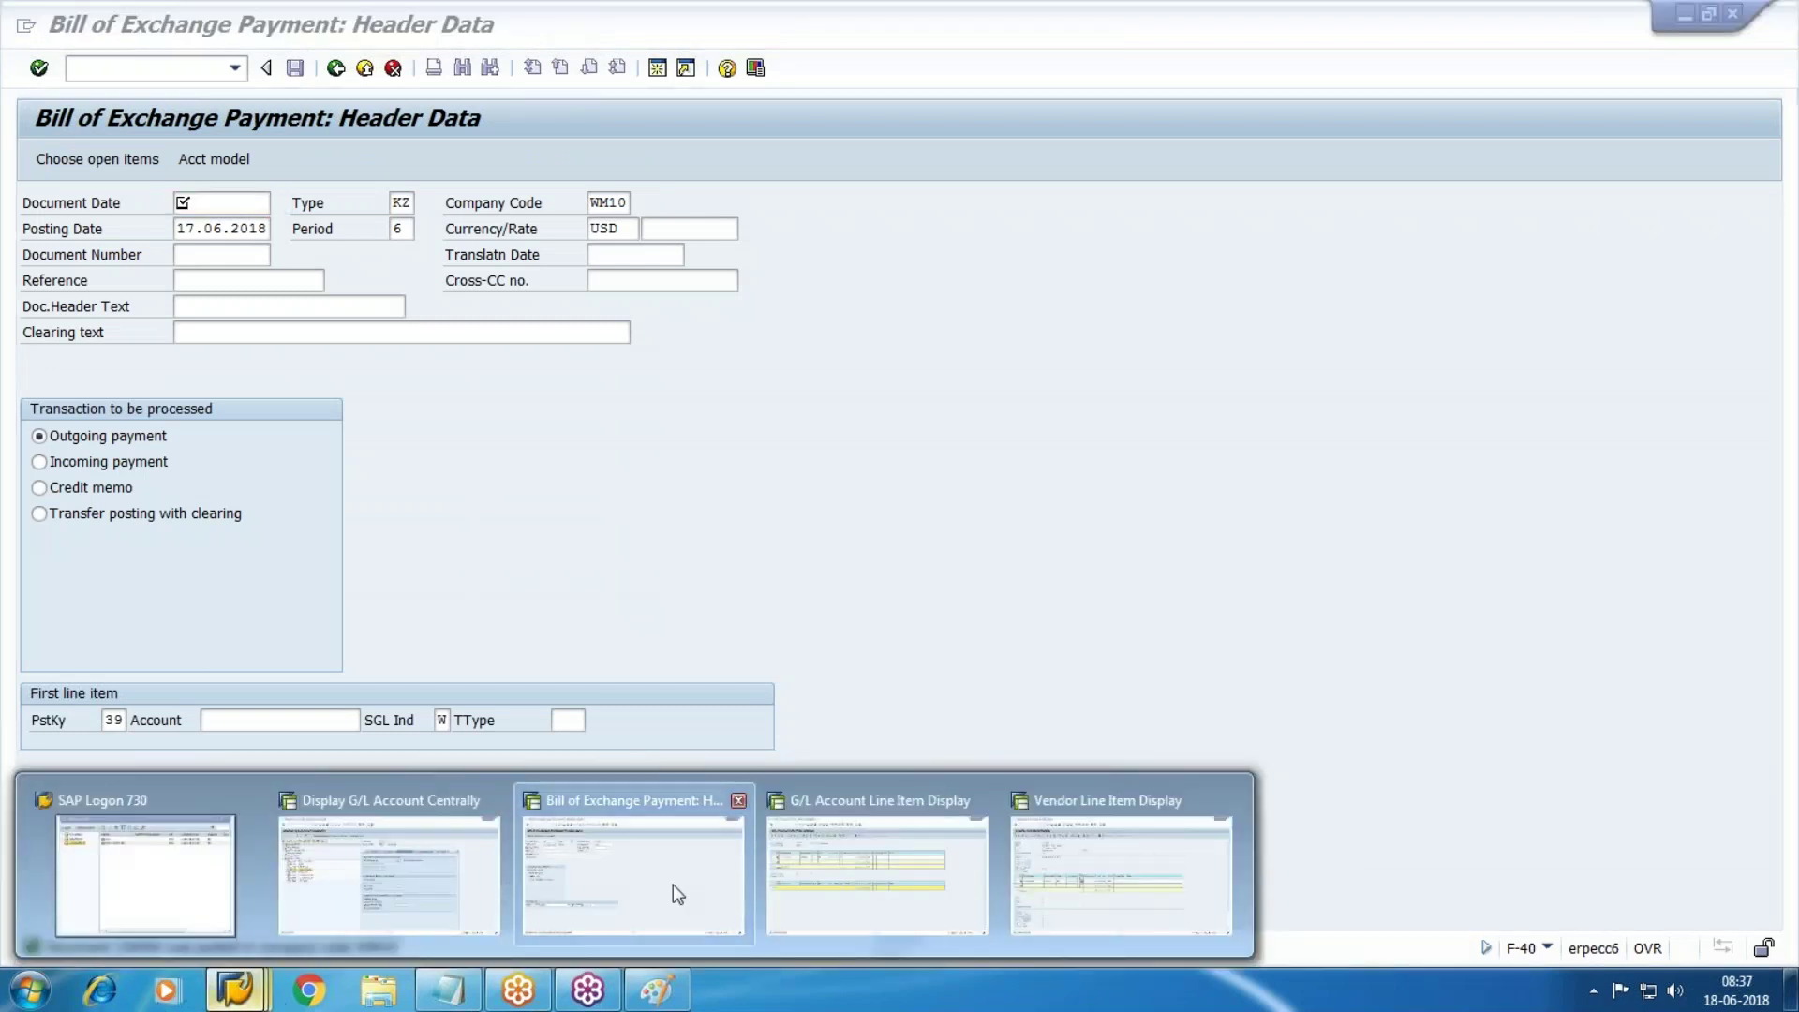
pyautogui.click(872, 867)
pyautogui.click(61, 29)
pyautogui.click(131, 88)
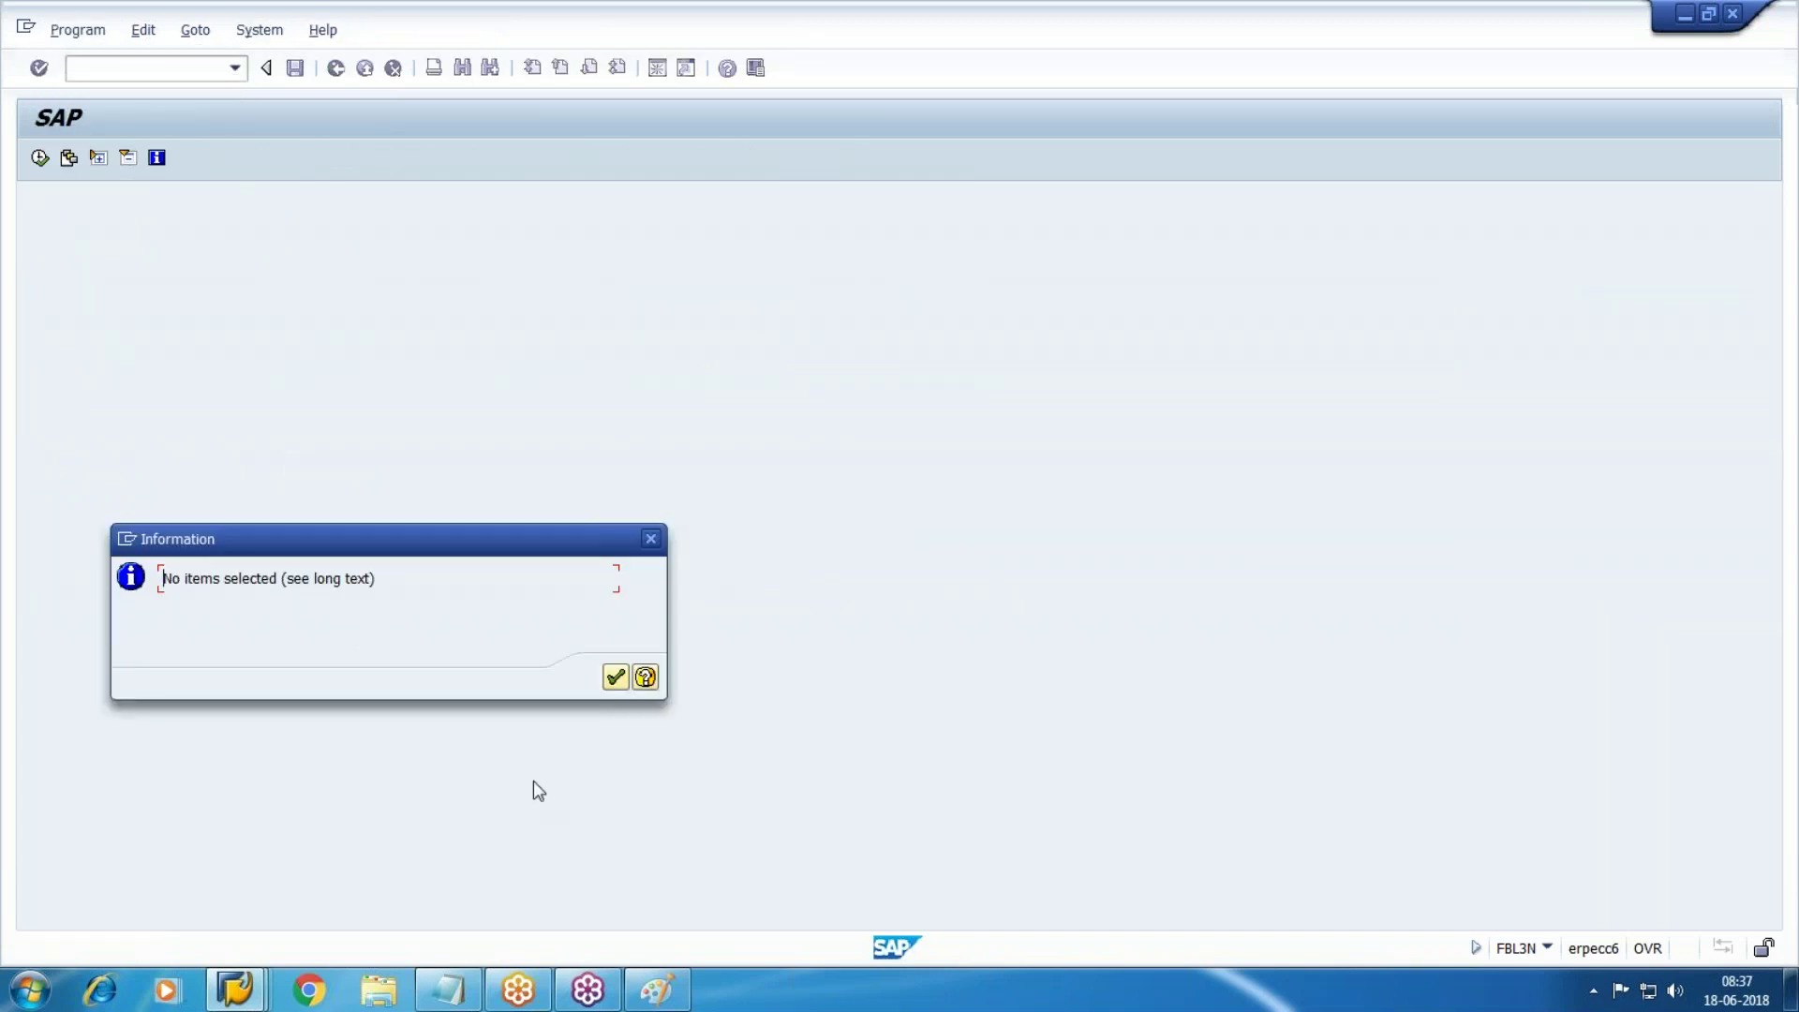
pyautogui.click(615, 677)
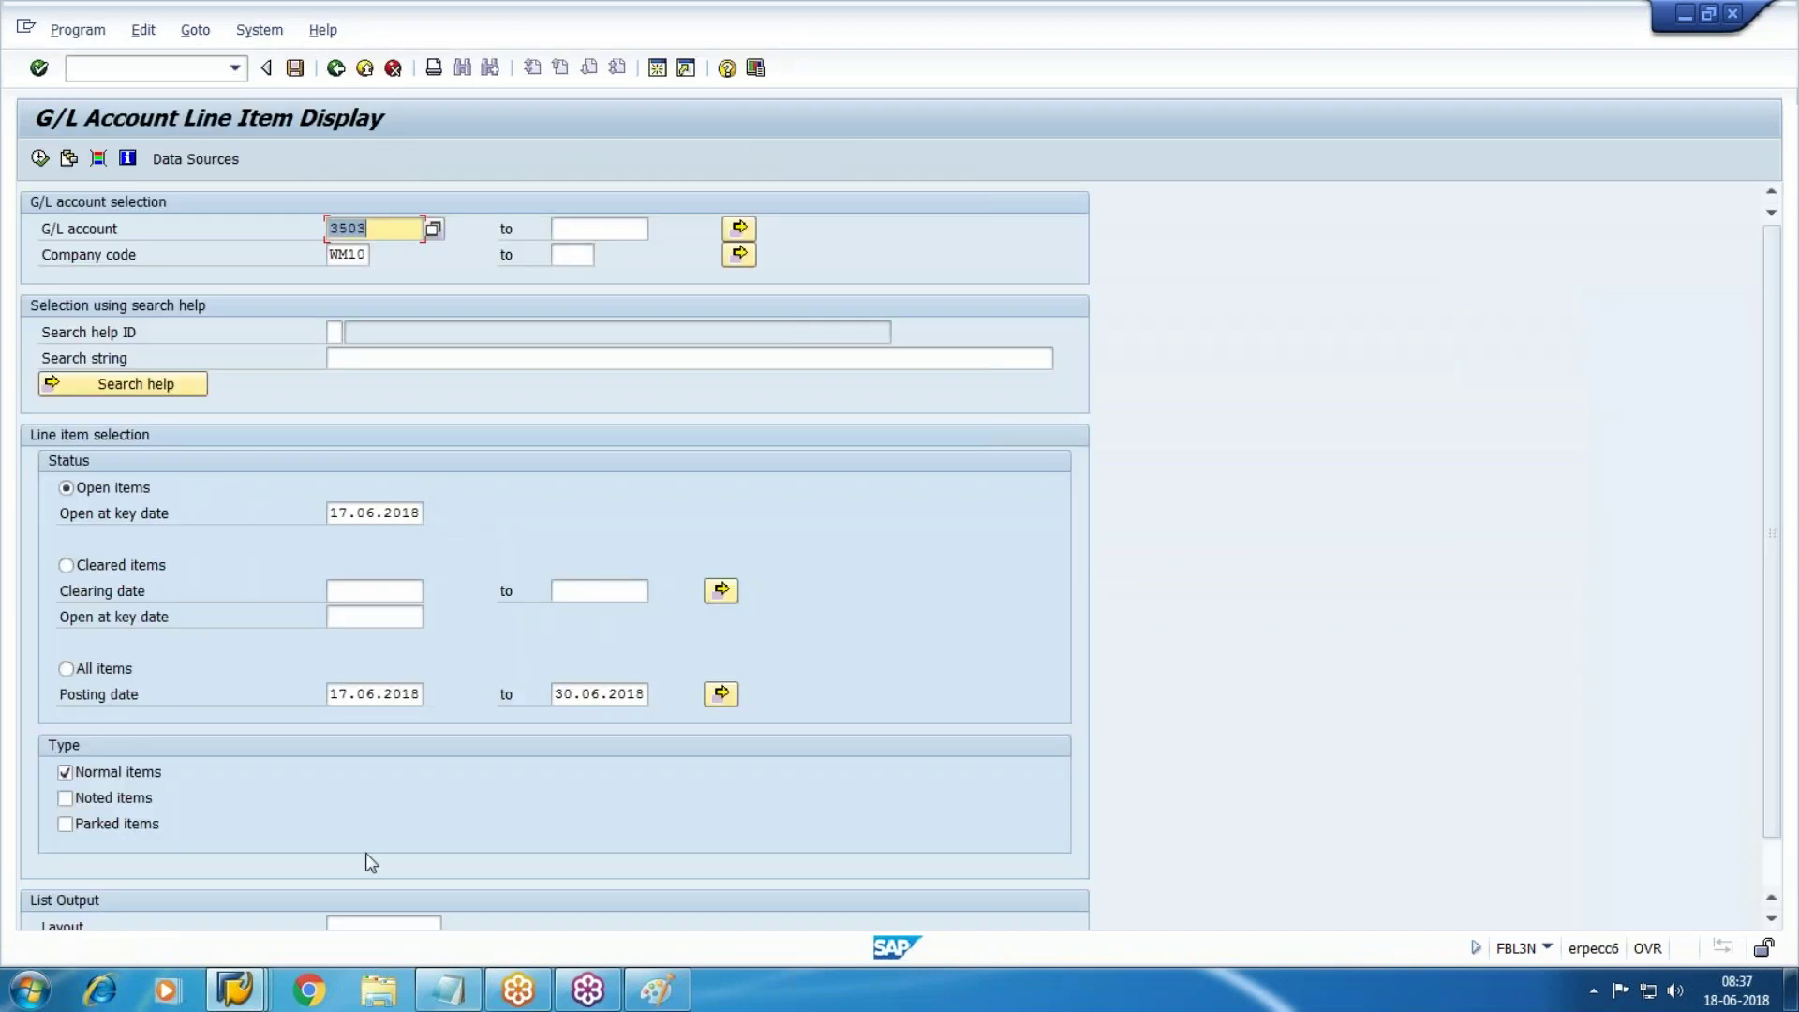
# Look up the Bills Payable account in the Display G/L Account Centrally session and list the open items of account 3507
pyautogui.click(234, 989)
pyautogui.click(356, 844)
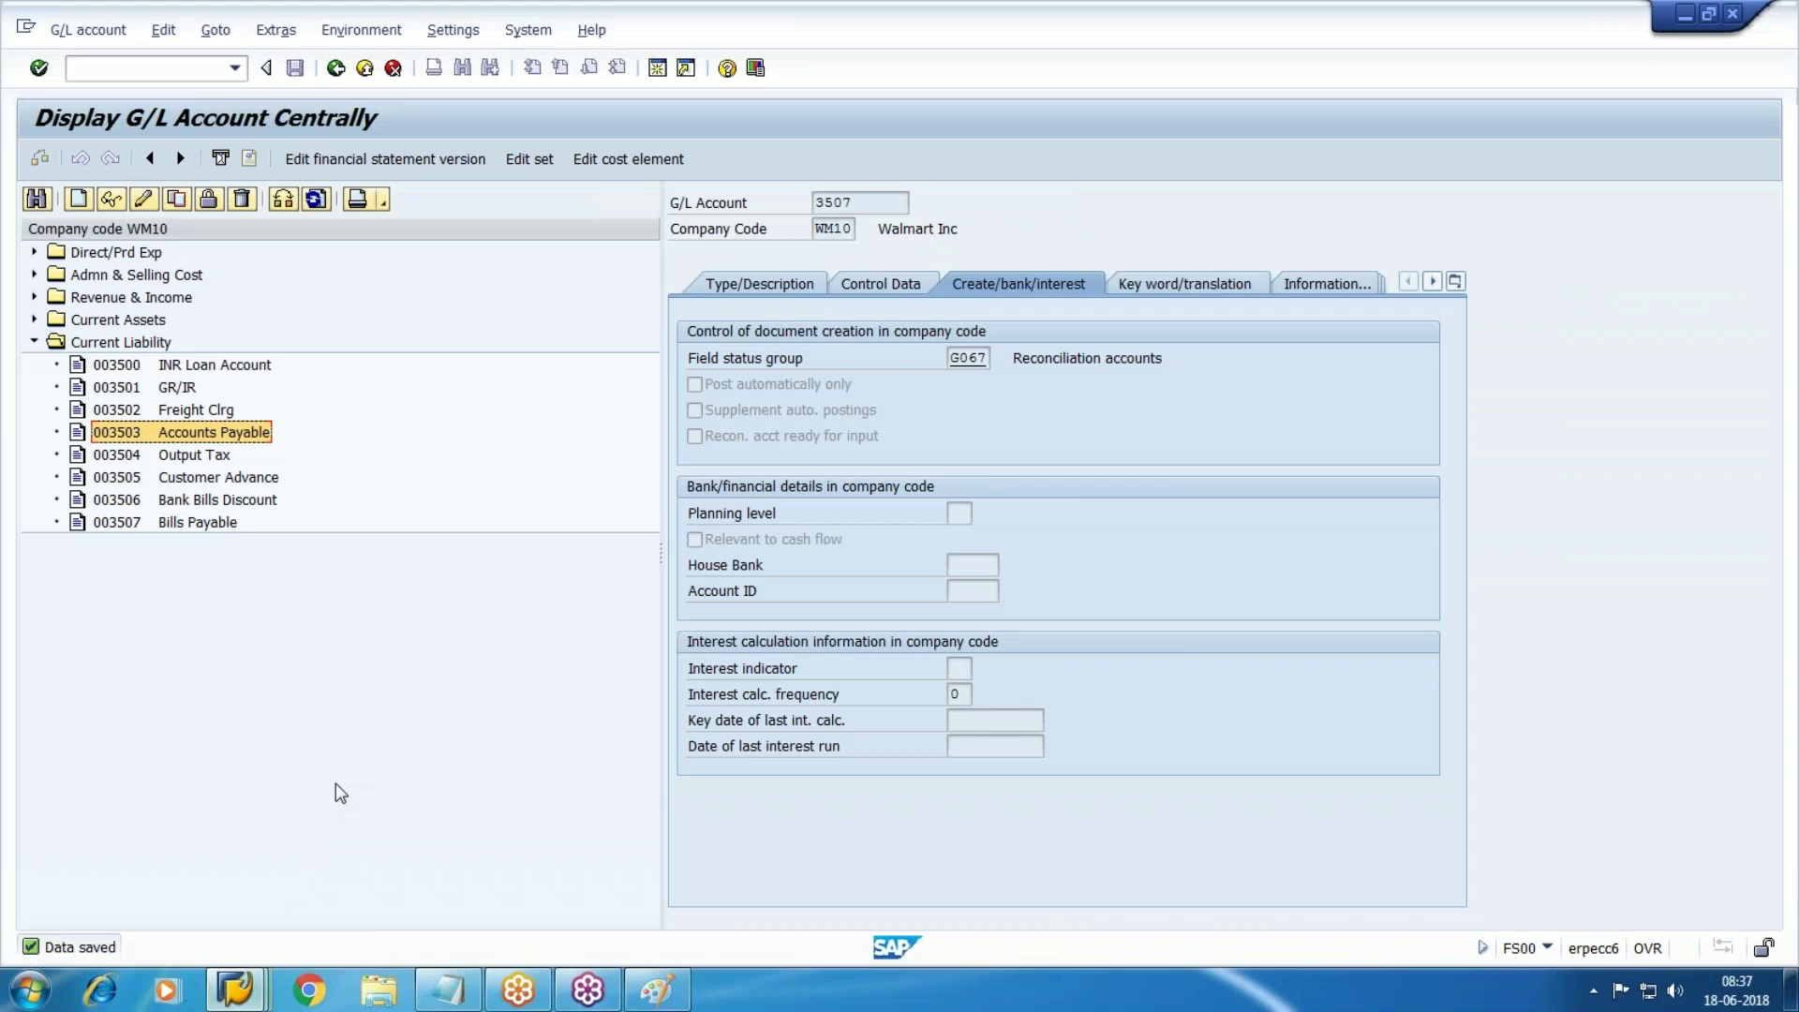
pyautogui.click(202, 523)
pyautogui.hotkey('alt', 'Tab')
pyautogui.write('3507')
pyautogui.press('F8')
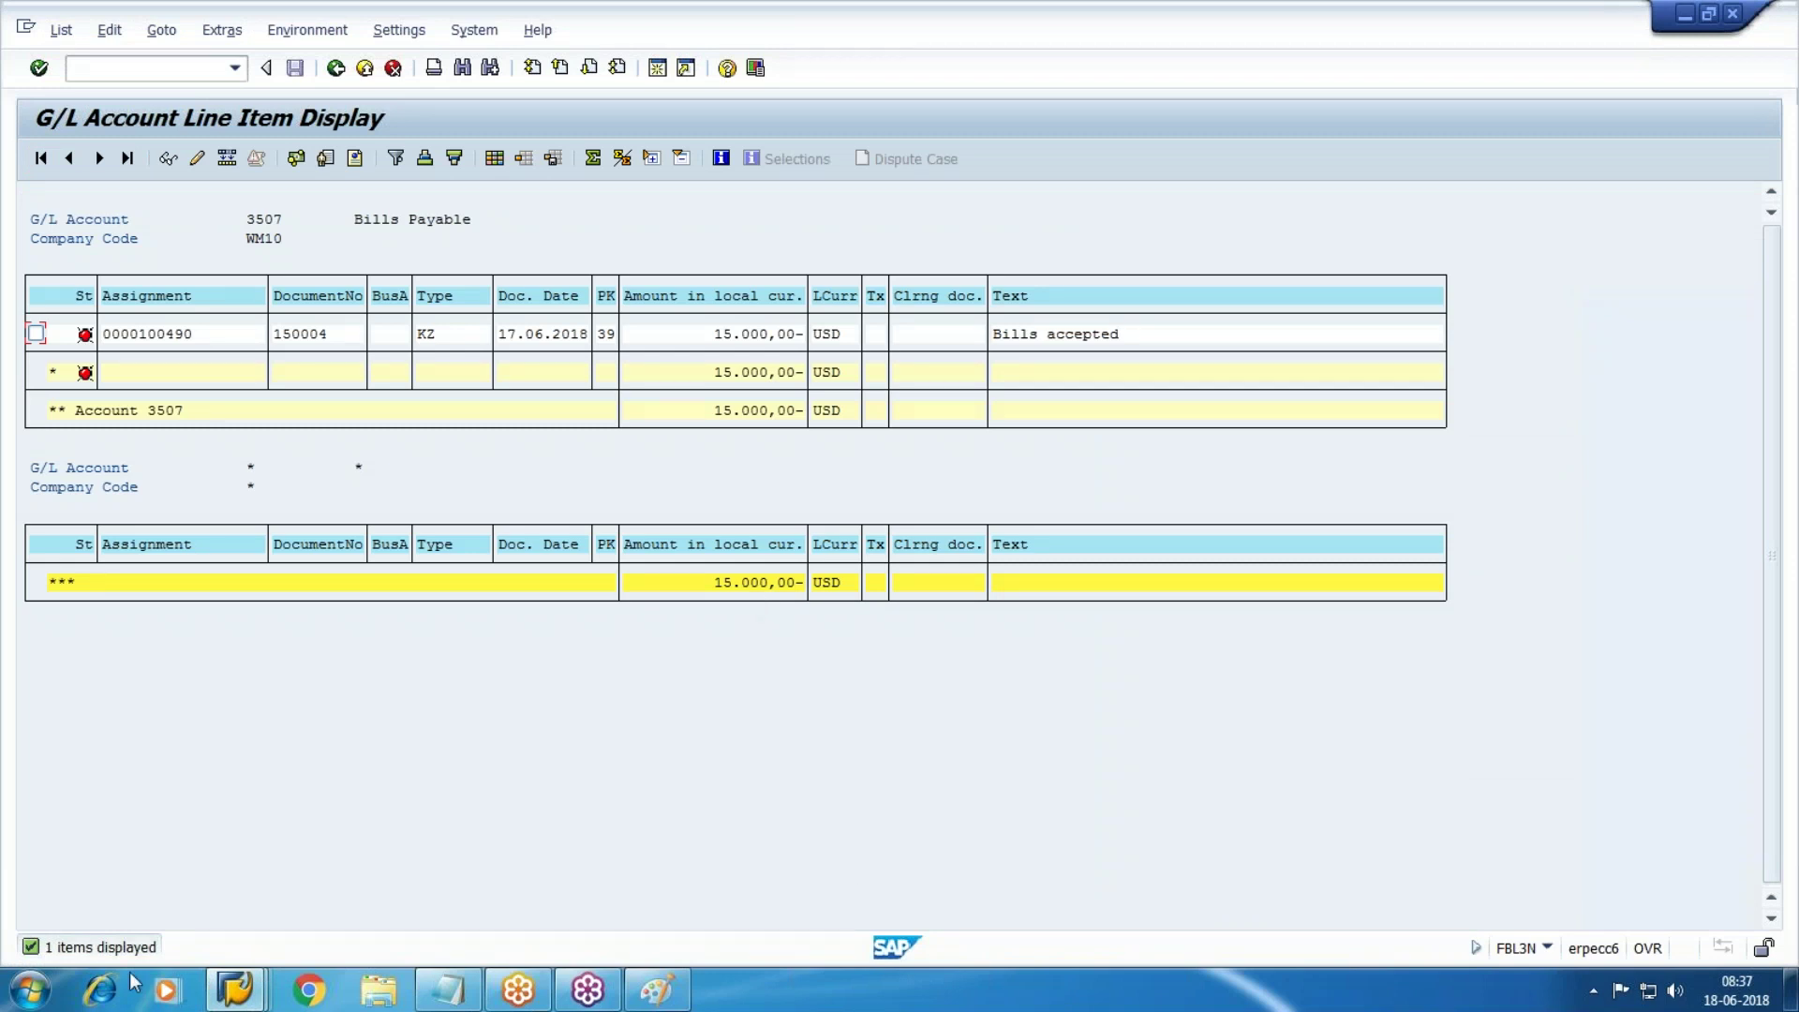
# In the Bill of Exchange Payment session, return to SAP Easy Access and reset the menu tree to the collapsed SAP Menu
pyautogui.moveTo(236, 988)
pyautogui.click(632, 874)
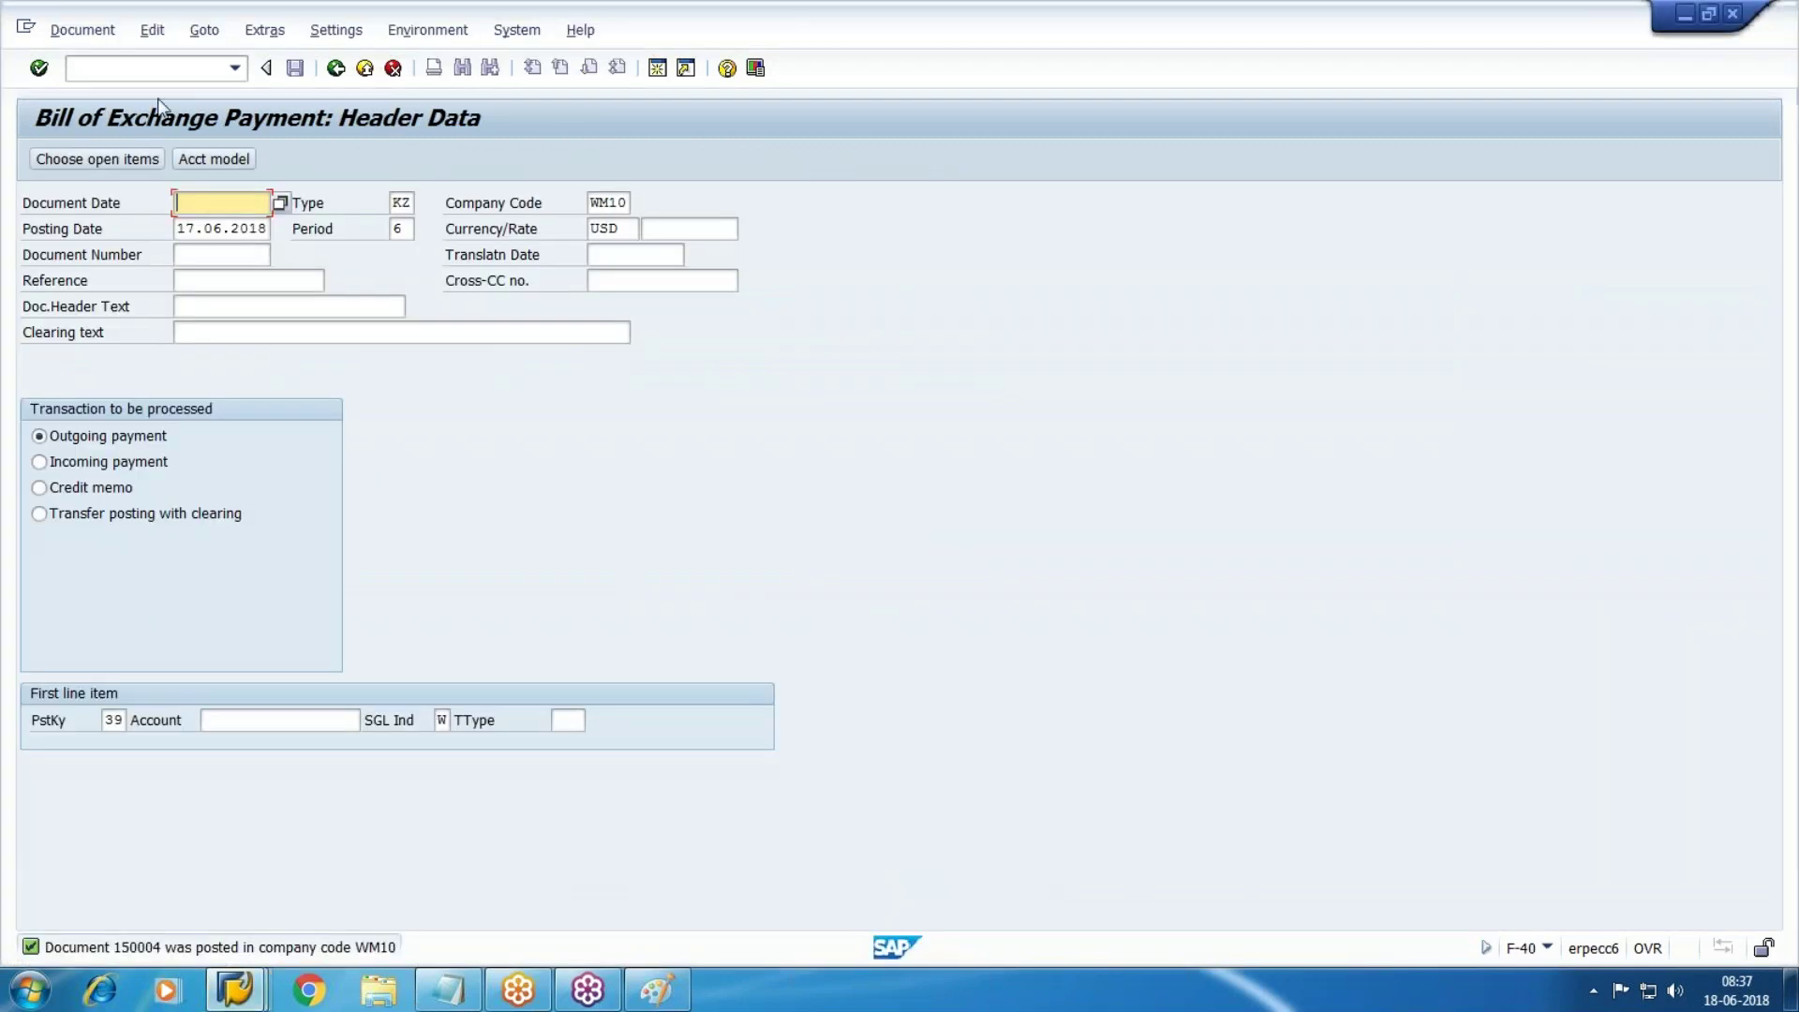
pyautogui.write('/n')
pyautogui.press('Return')
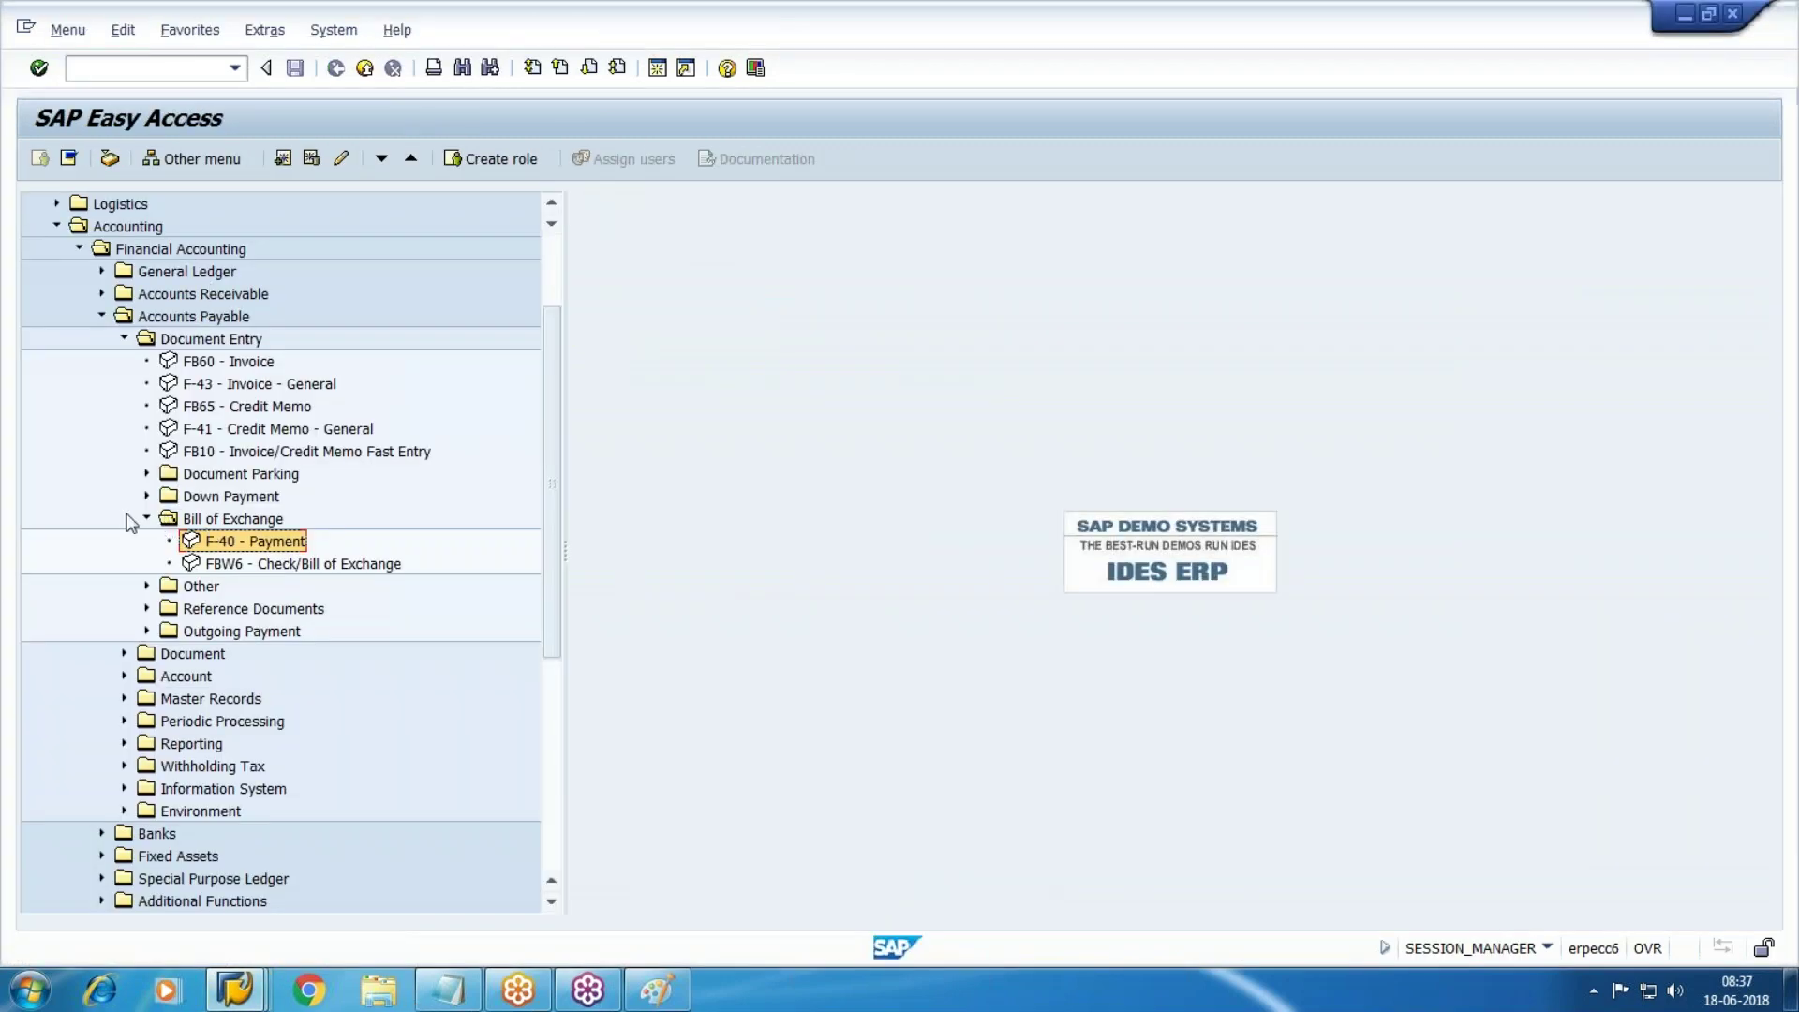
pyautogui.click(67, 163)
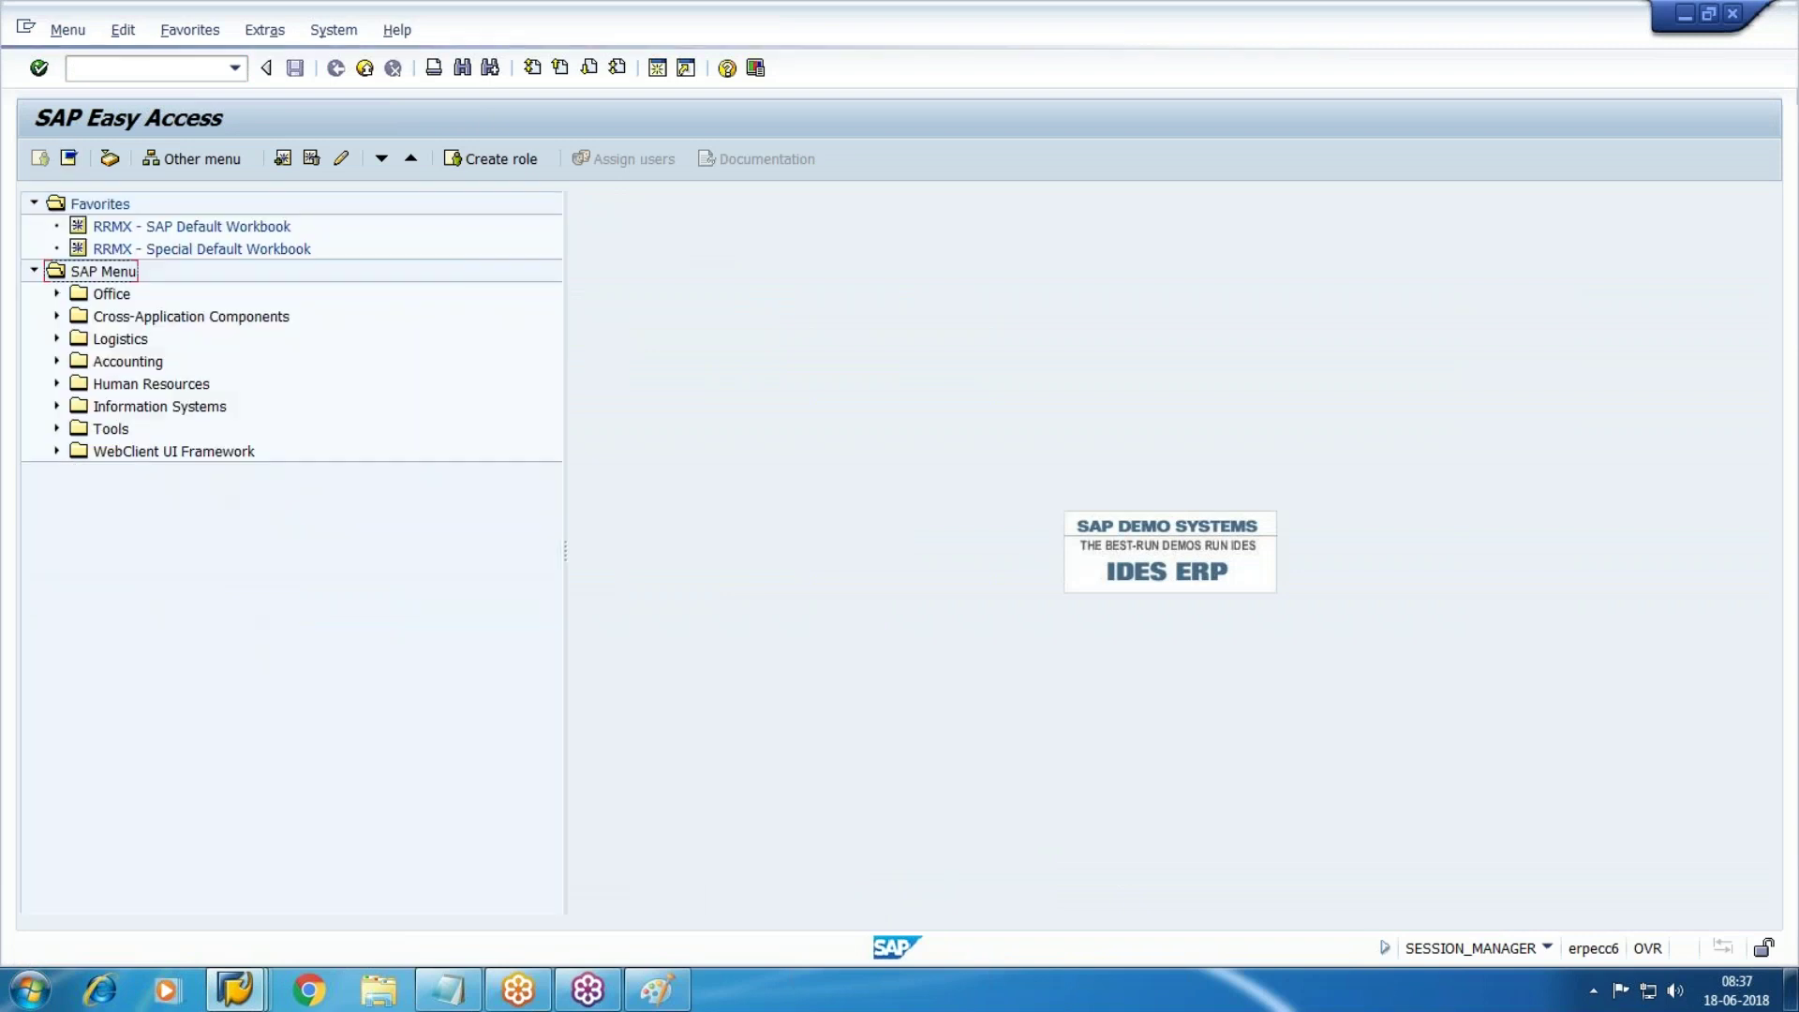
# Open transaction F-58 - Post + Print Forms under Accounting, Financial Accounting, Accounts Payable, Document Entry, Outgoing Payment
pyautogui.click(56, 361)
pyautogui.click(78, 384)
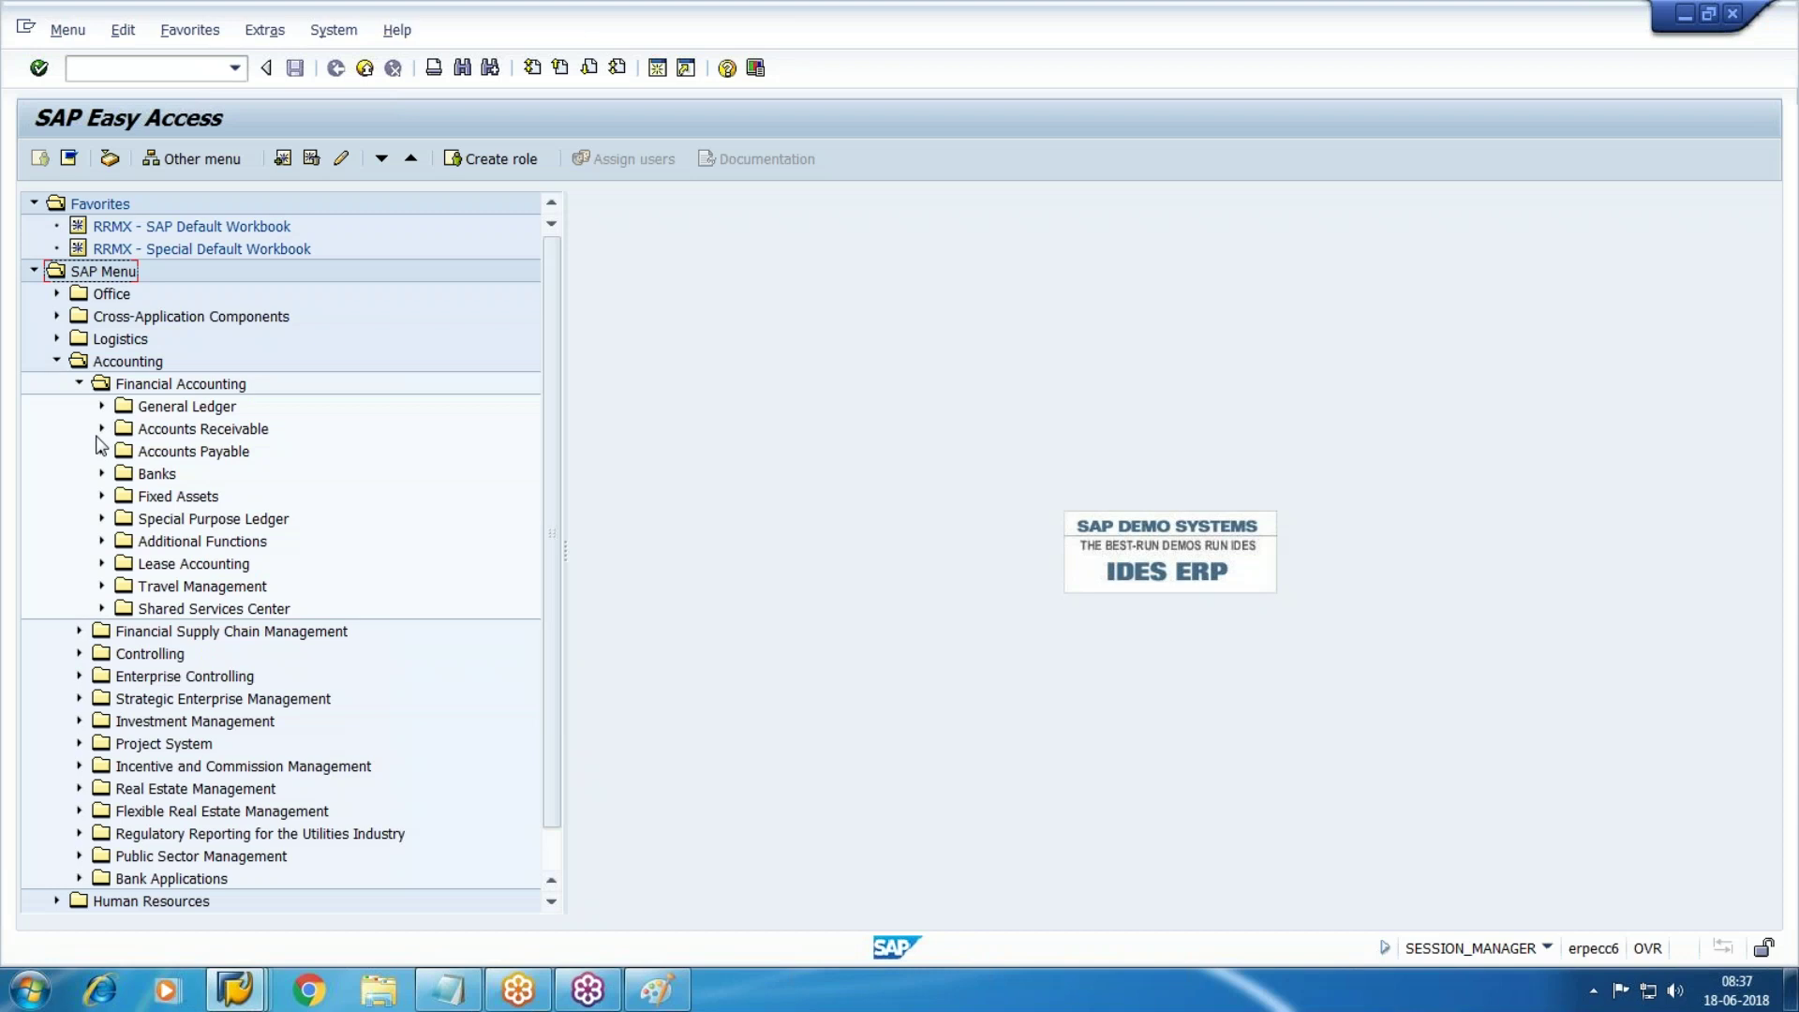
pyautogui.click(102, 451)
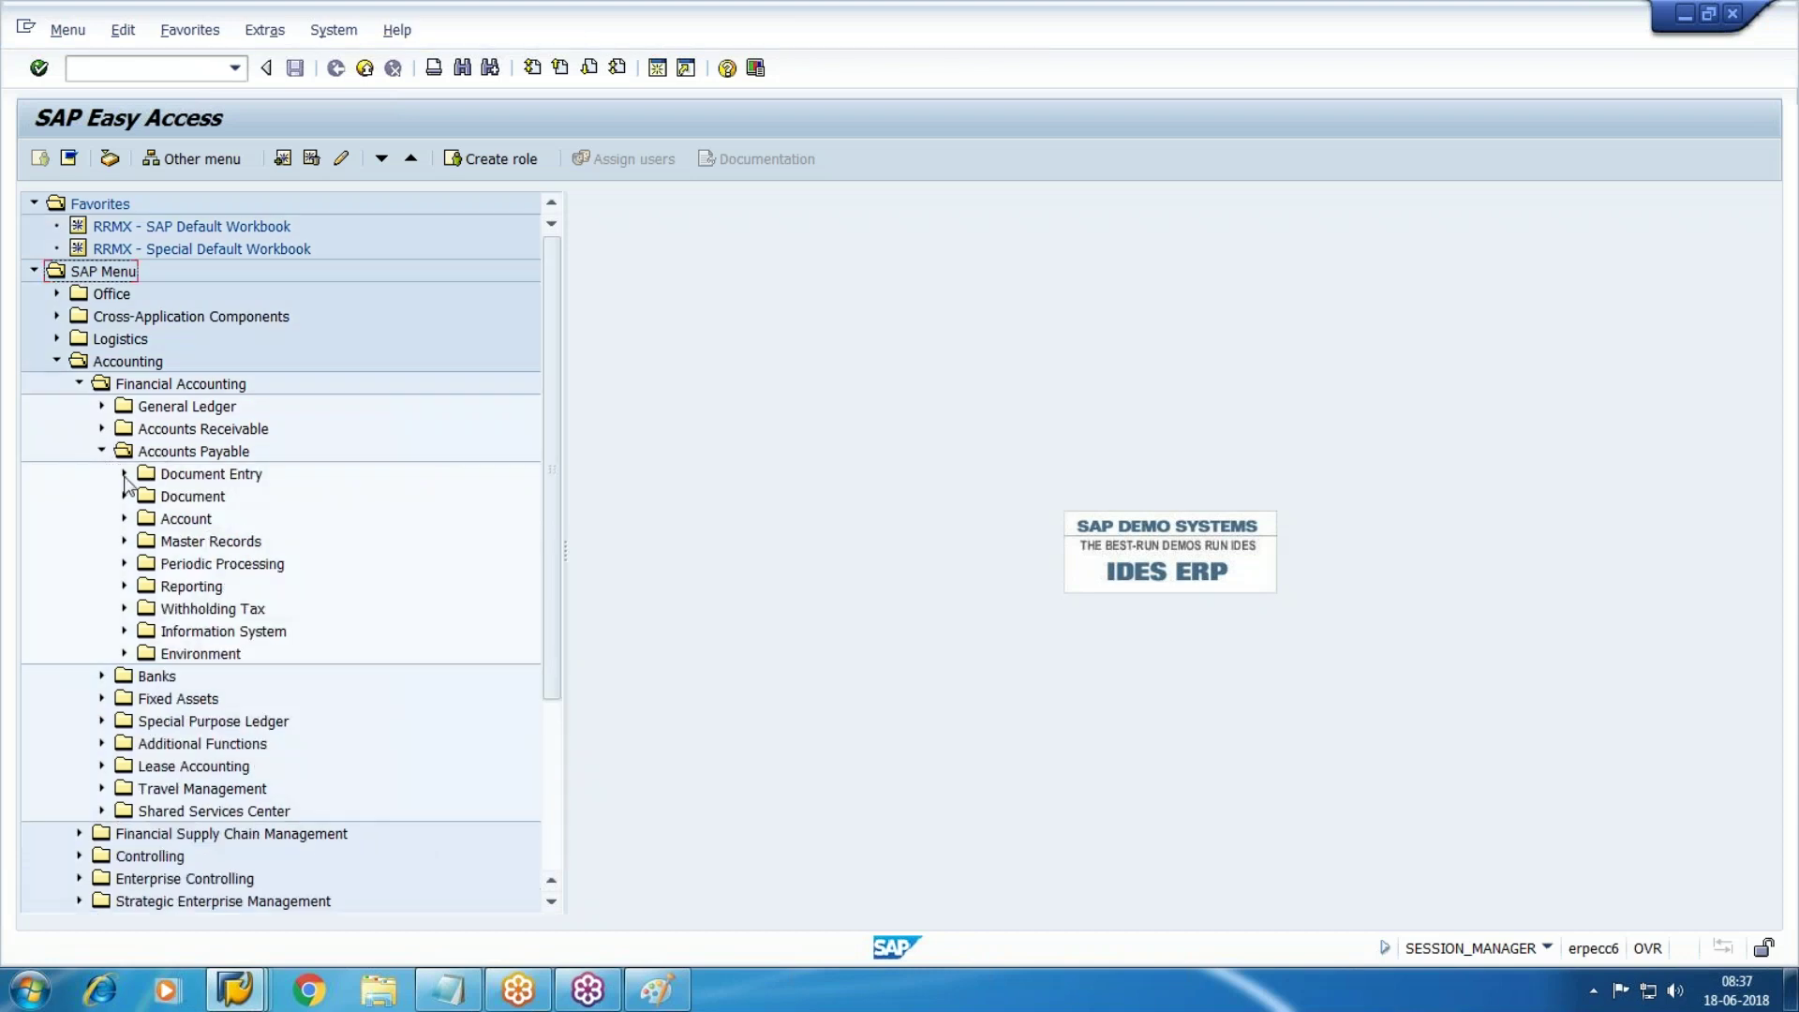
pyautogui.click(125, 475)
pyautogui.scroll(-1, 178, 670)
pyautogui.click(172, 661)
pyautogui.scroll(-2, 178, 656)
pyautogui.click(250, 609)
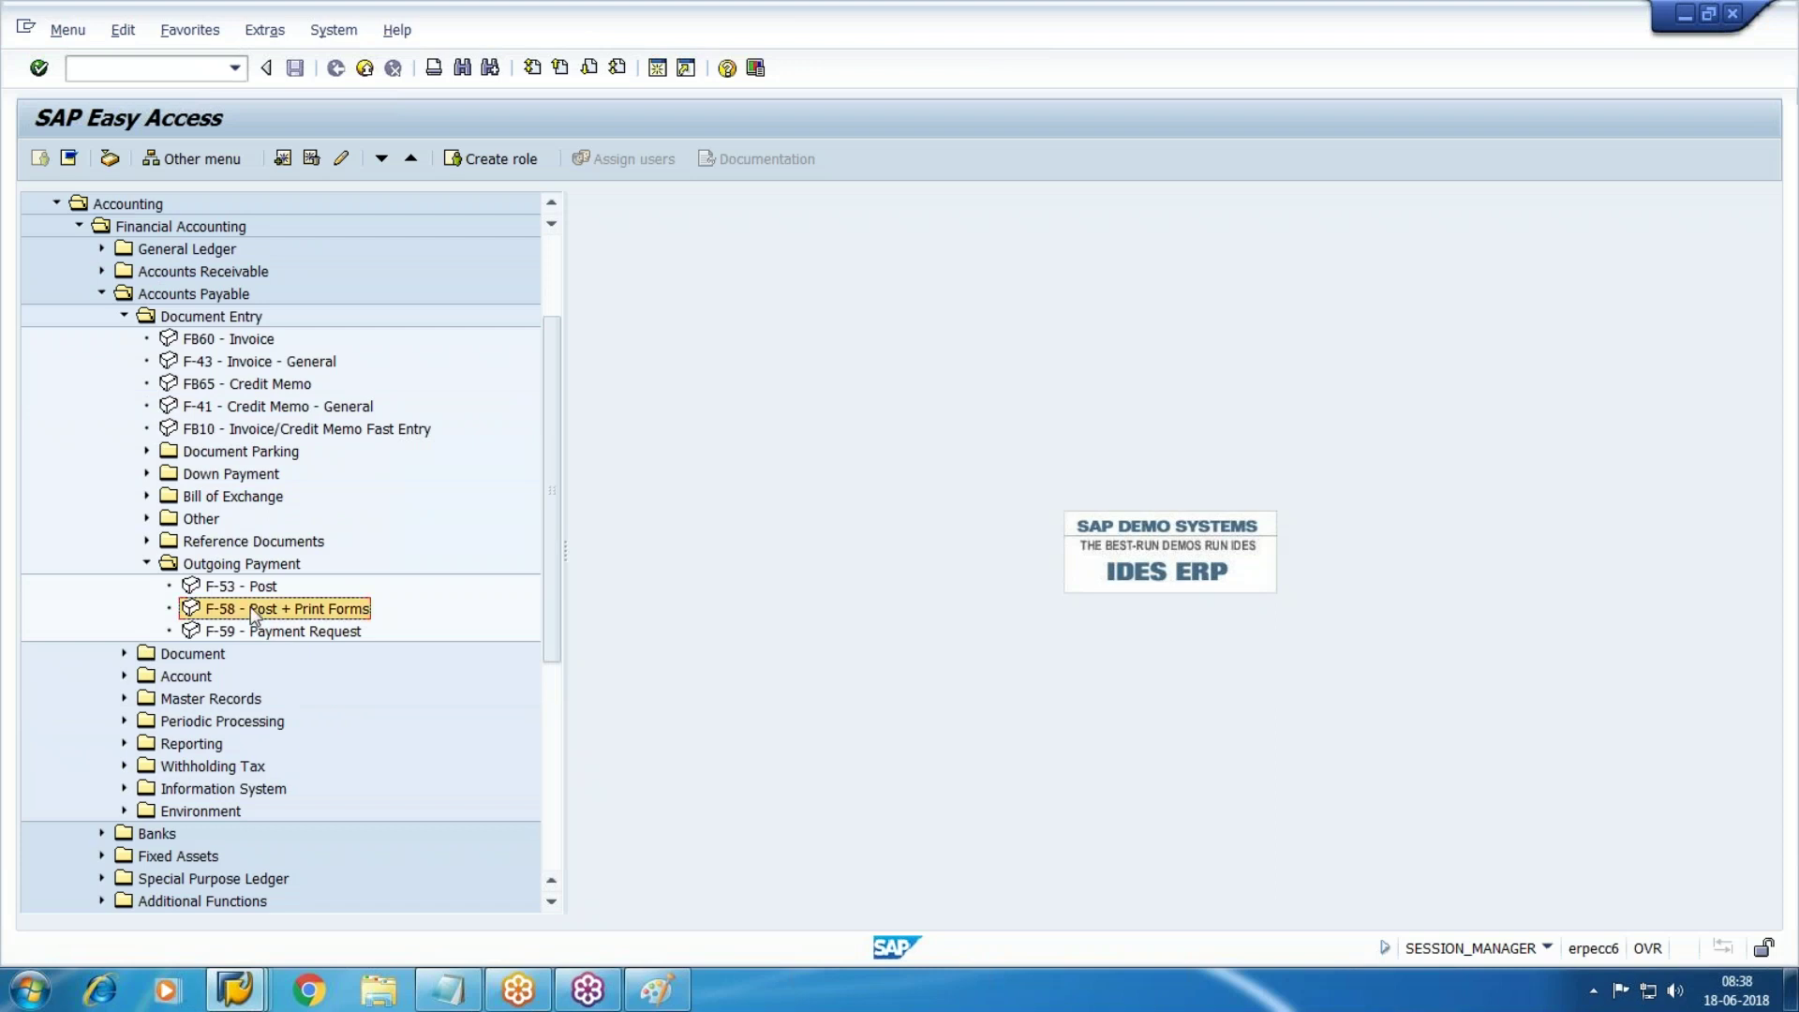
pyautogui.doubleClick(250, 606)
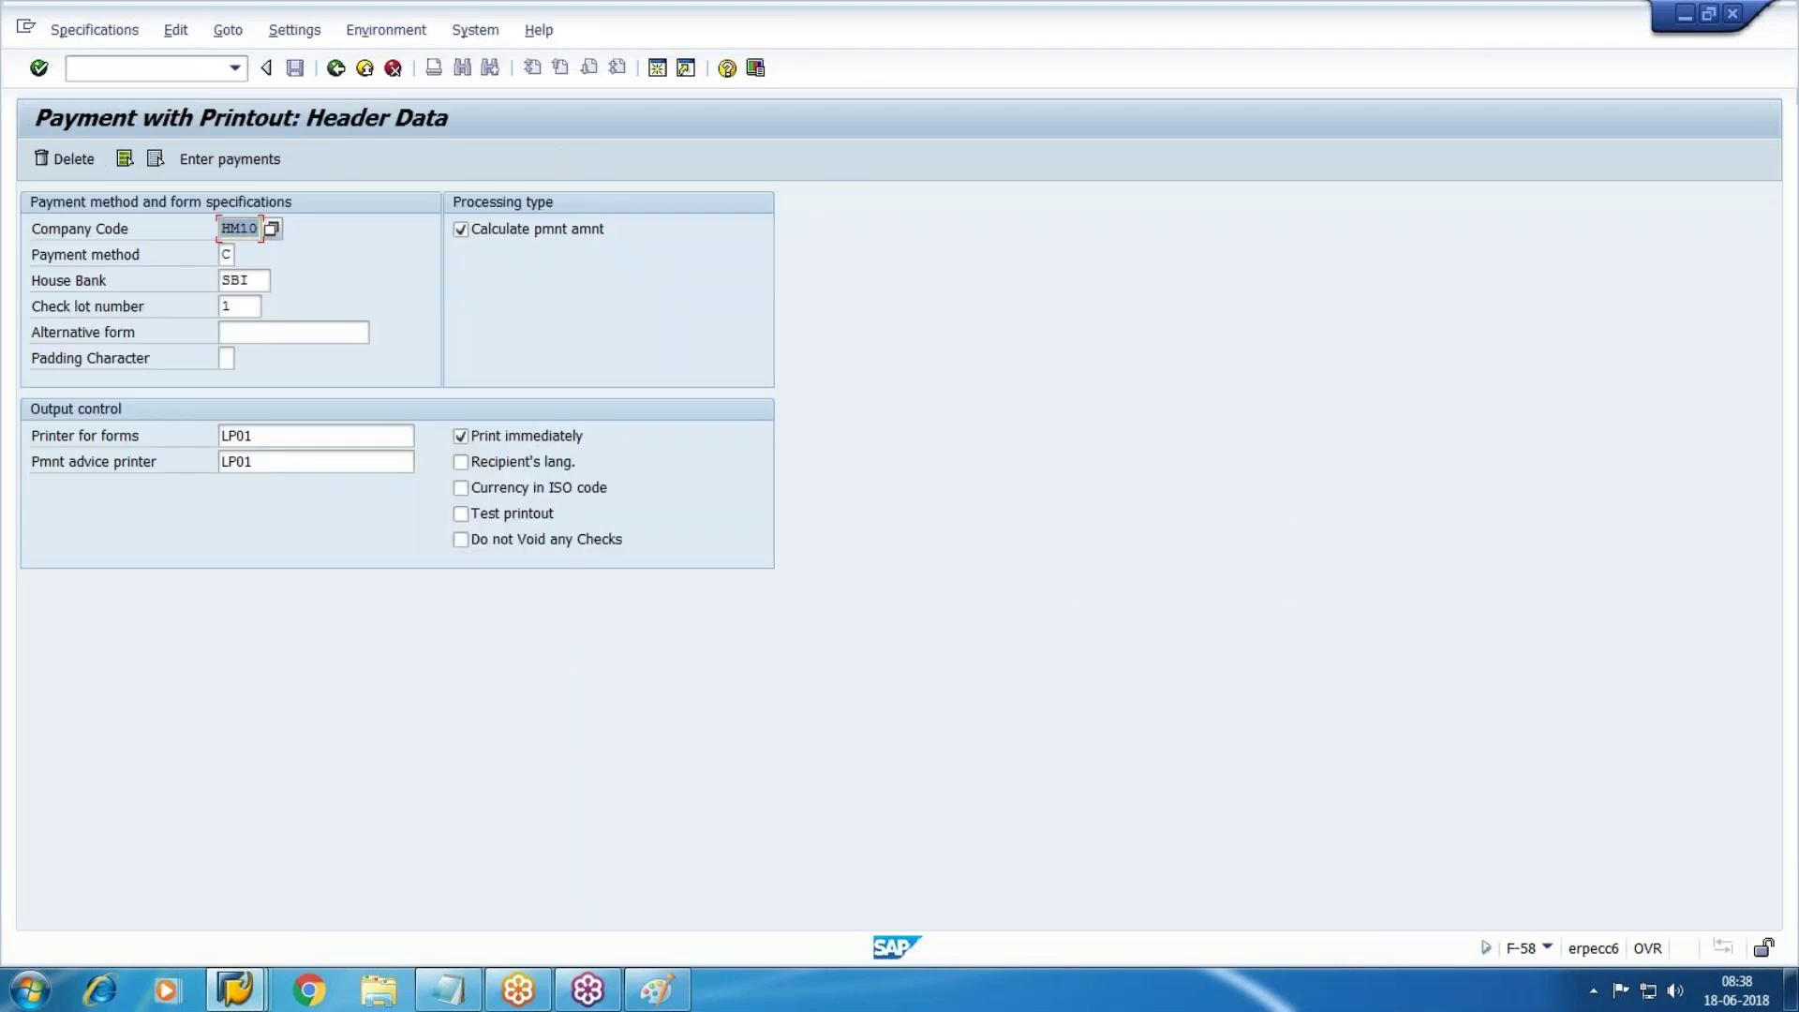